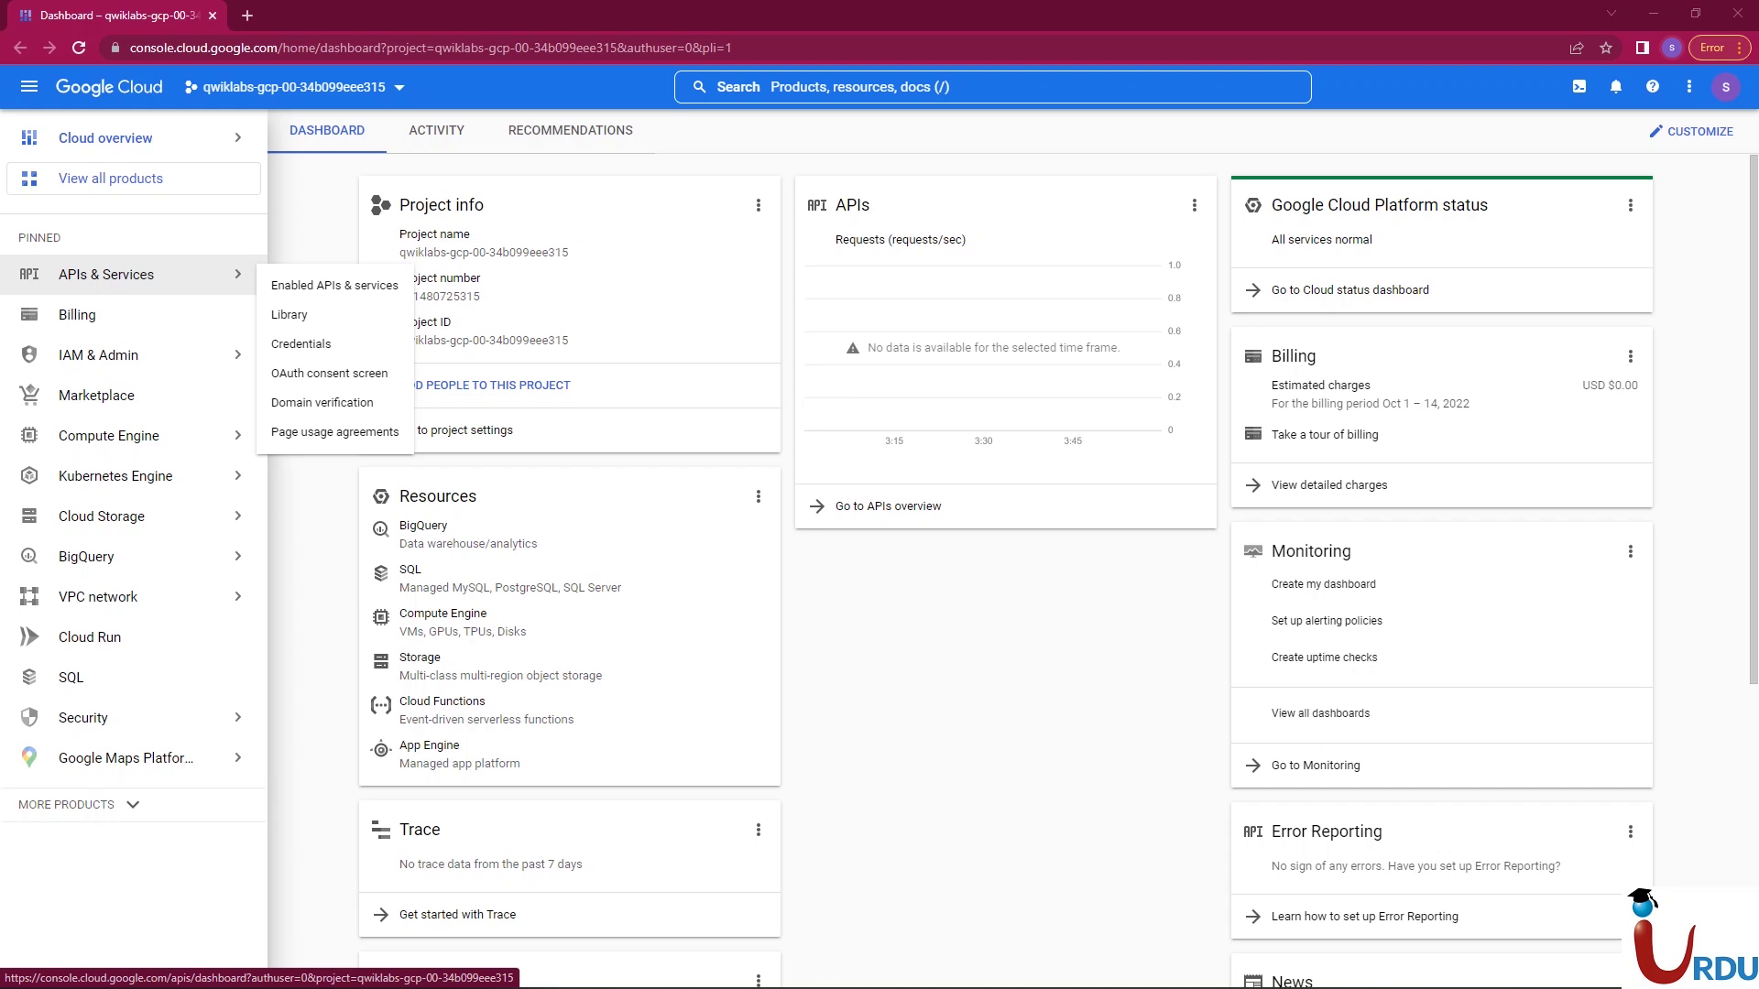
- Examine the Health checks overview documentation, reading down to the source IP ranges in the Probe IP ranges and firewall rules section
left_click_drag(362, 246, 458, 285)
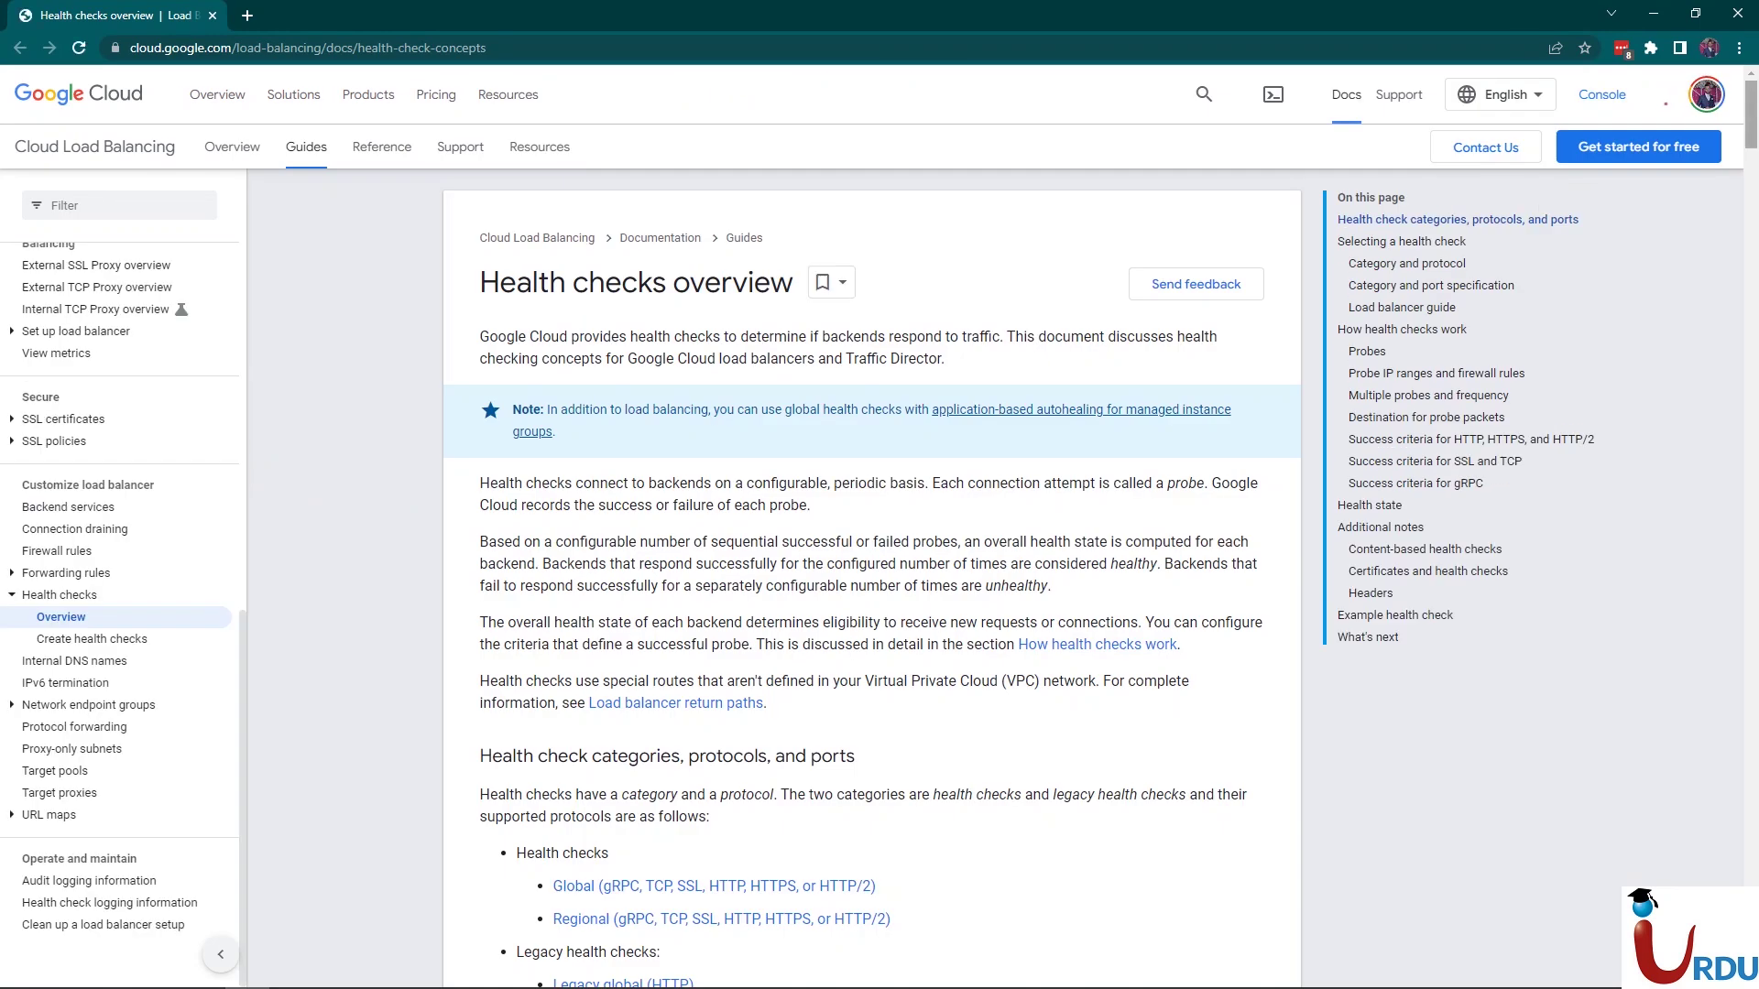
left_click_drag(1750, 113, 1750, 156)
scroll(870, 577, "down", 14)
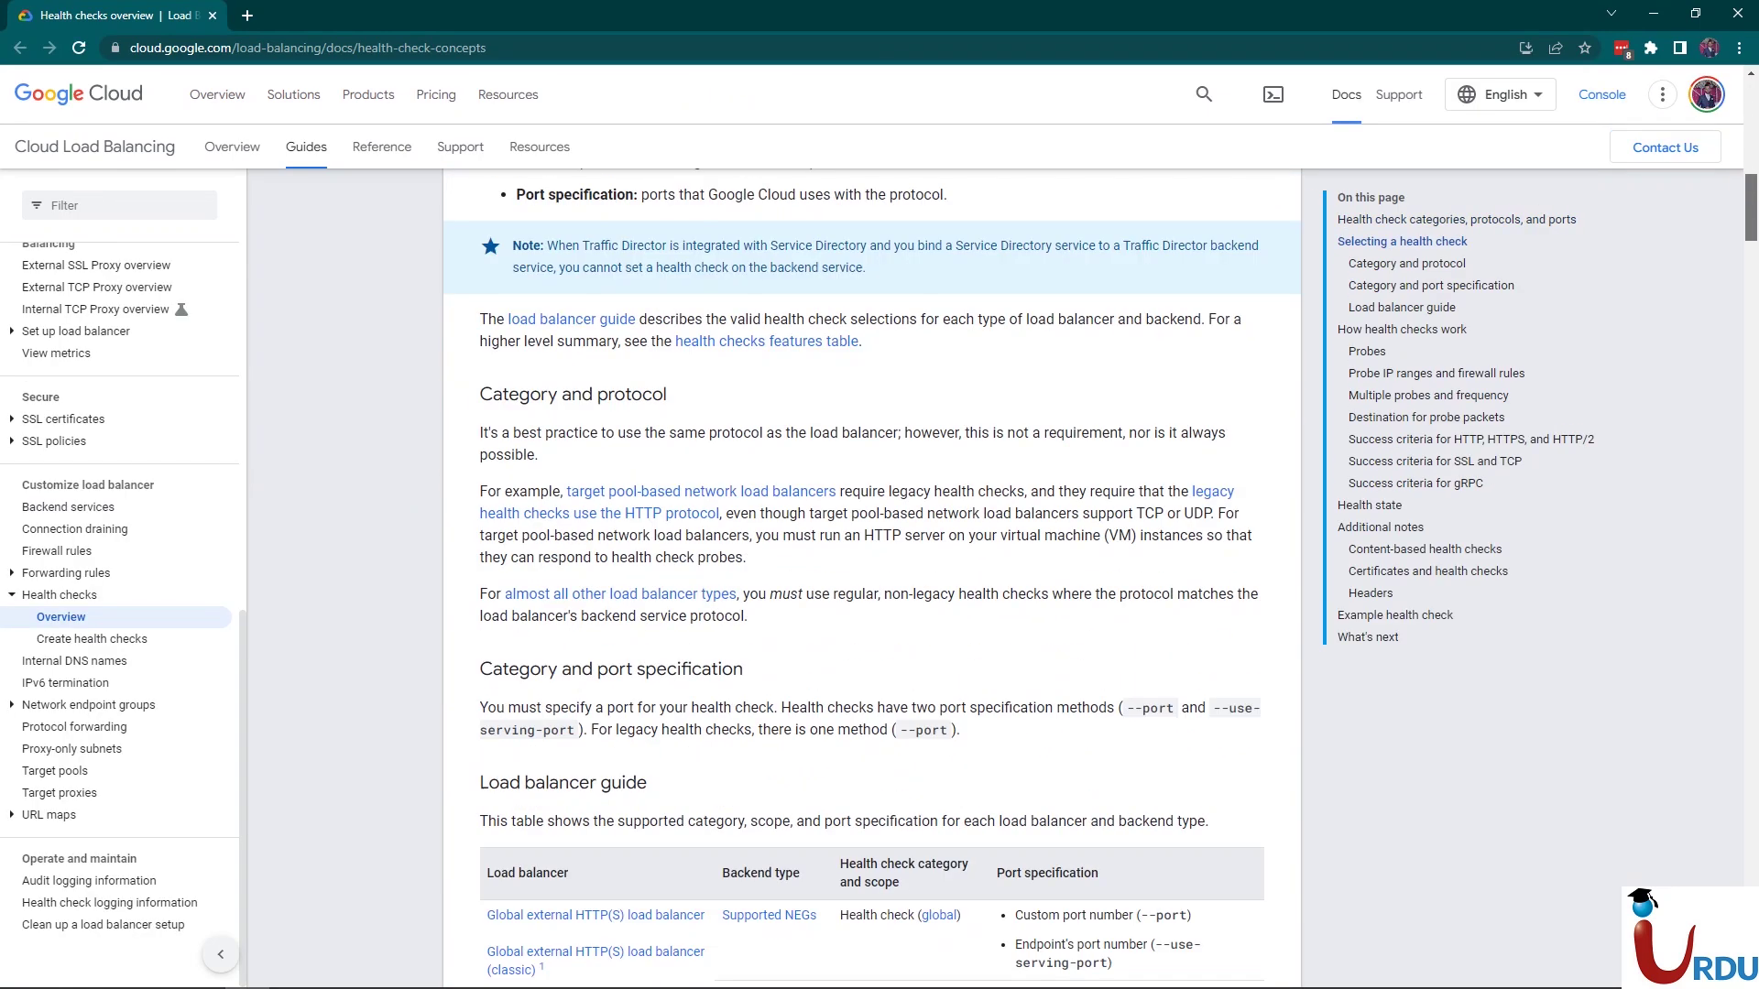
scroll(870, 577, "down", 2)
scroll(870, 577, "up", 5)
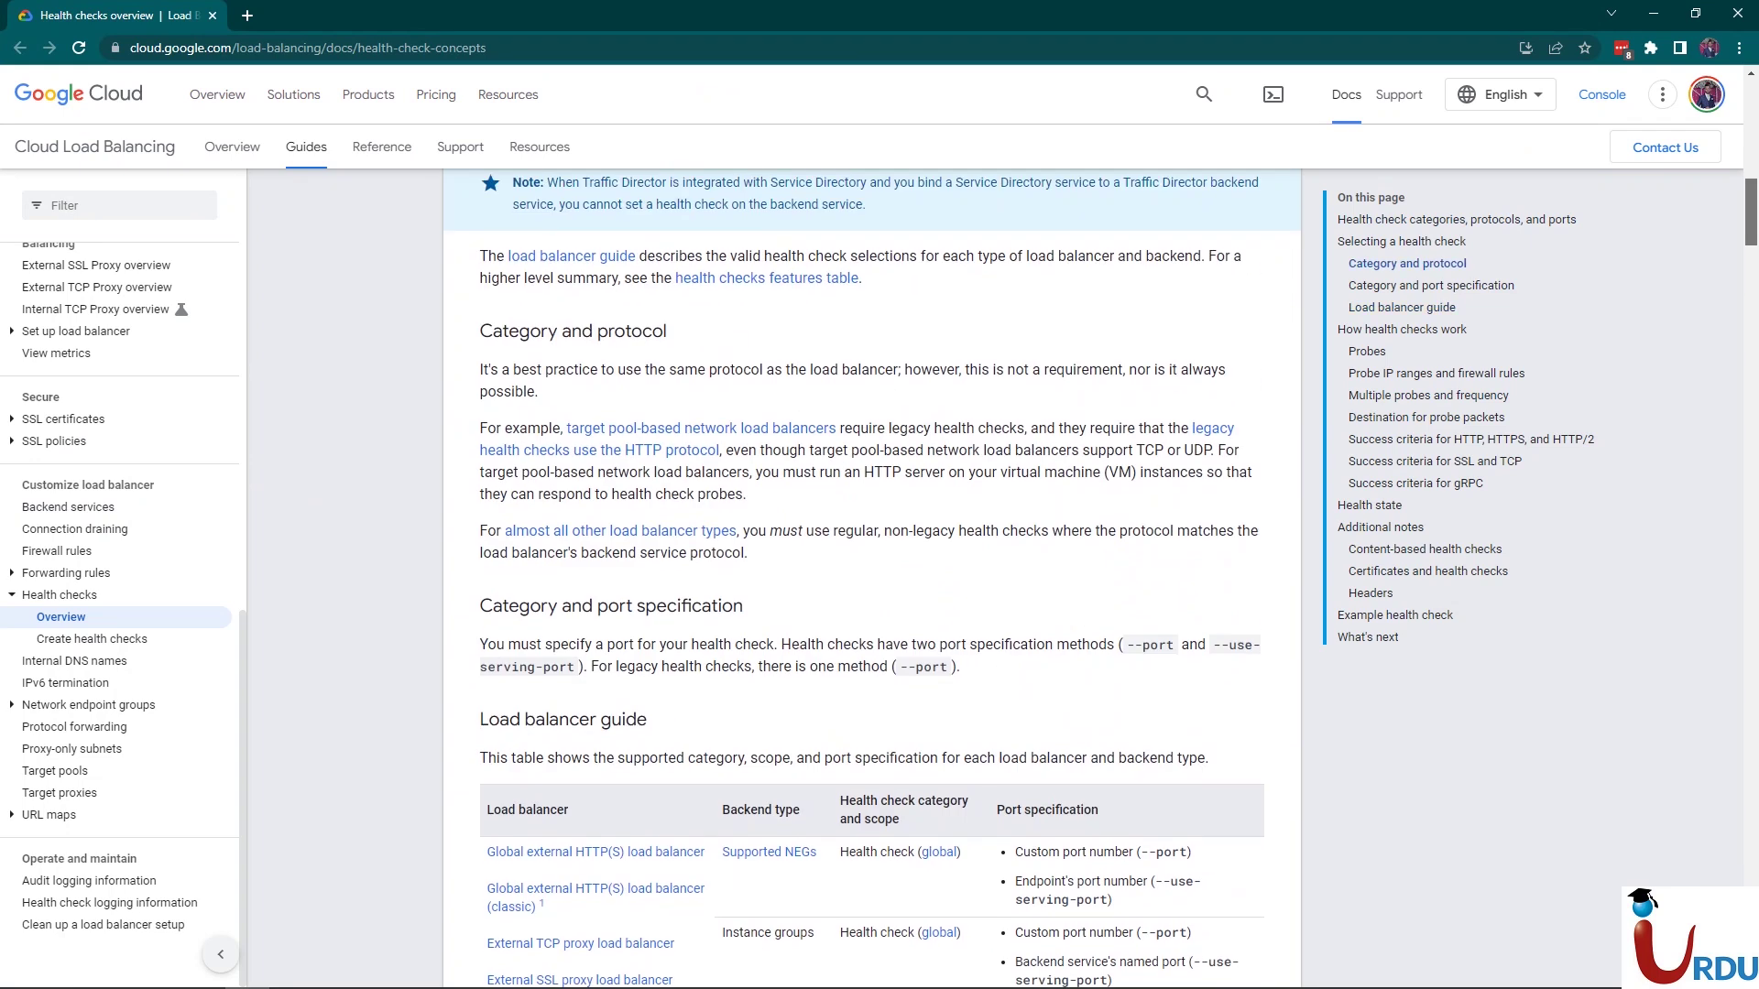
scroll(870, 577, "down", 20)
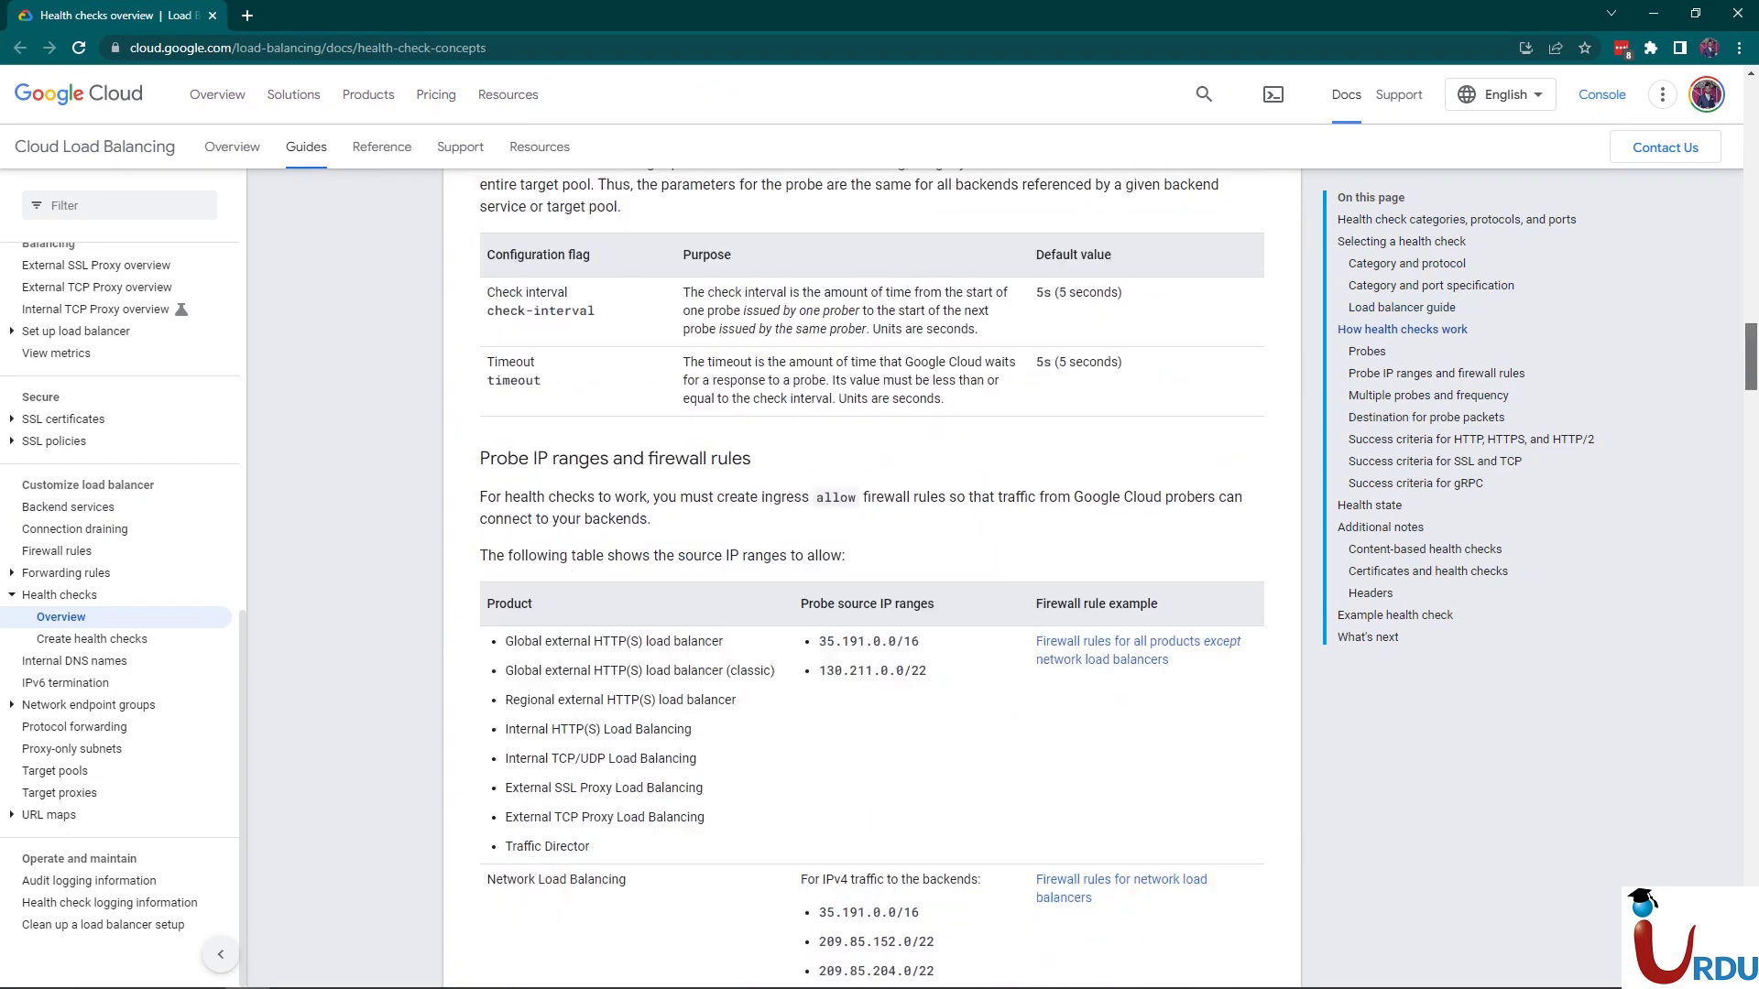
left_click_drag(819, 427, 904, 457)
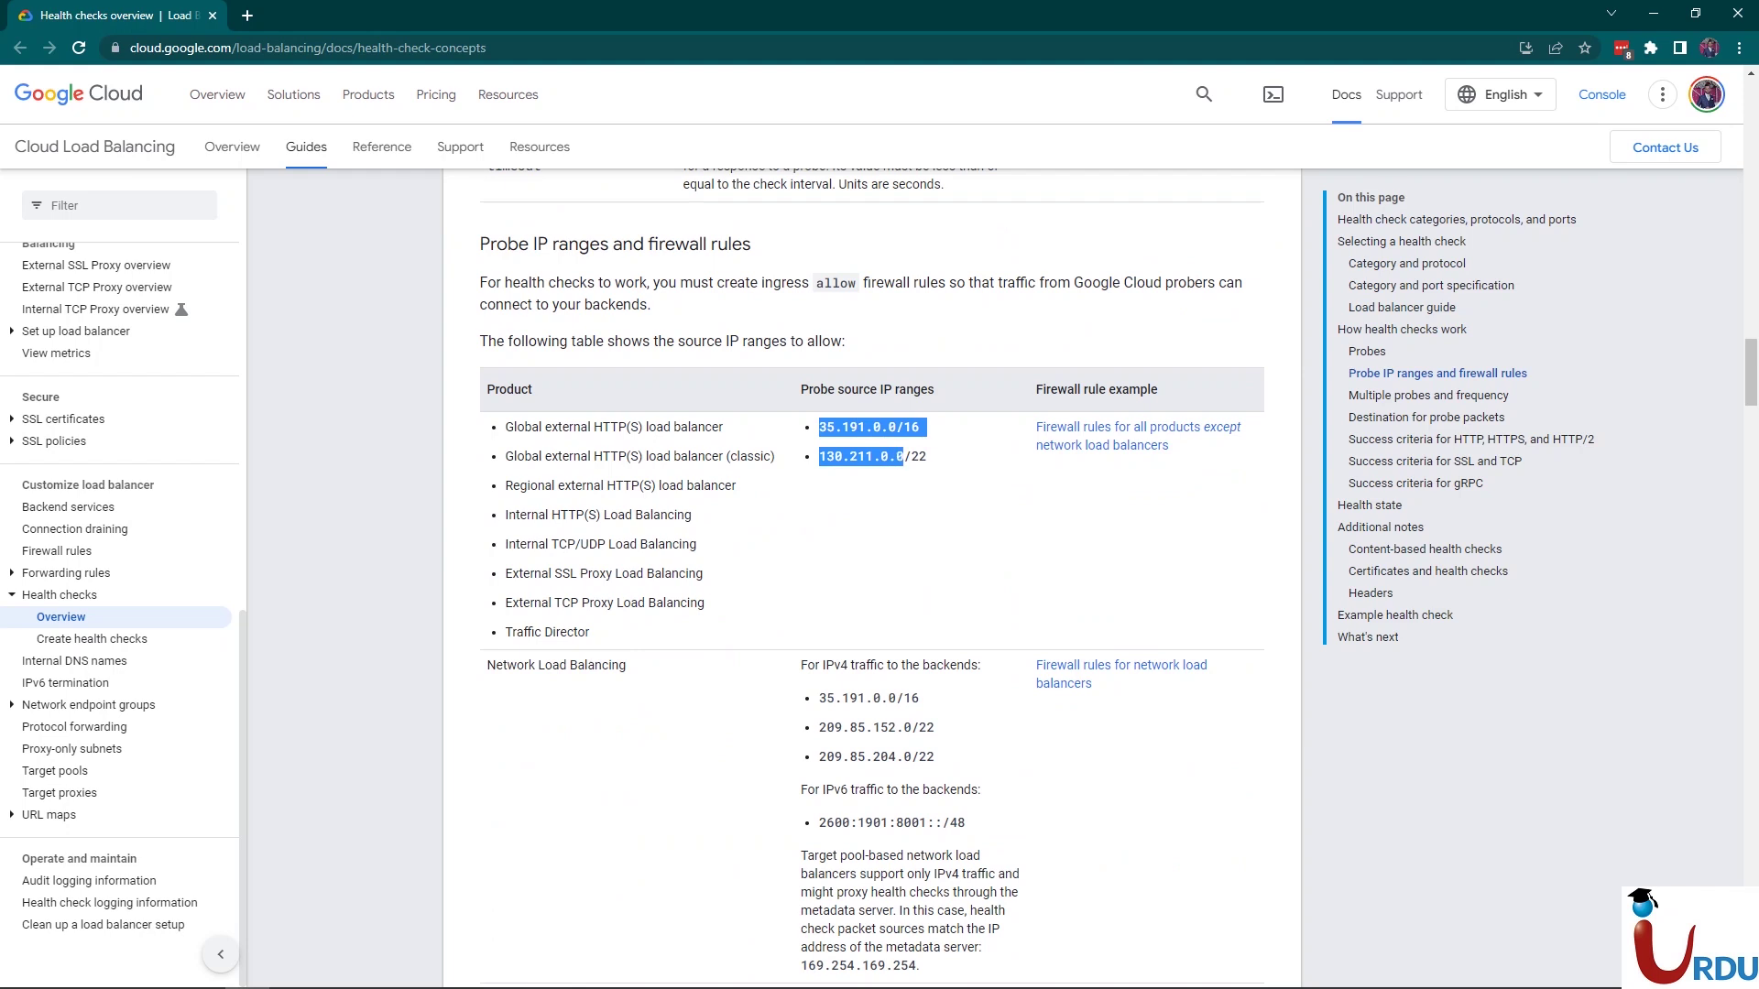
left_click(904, 456)
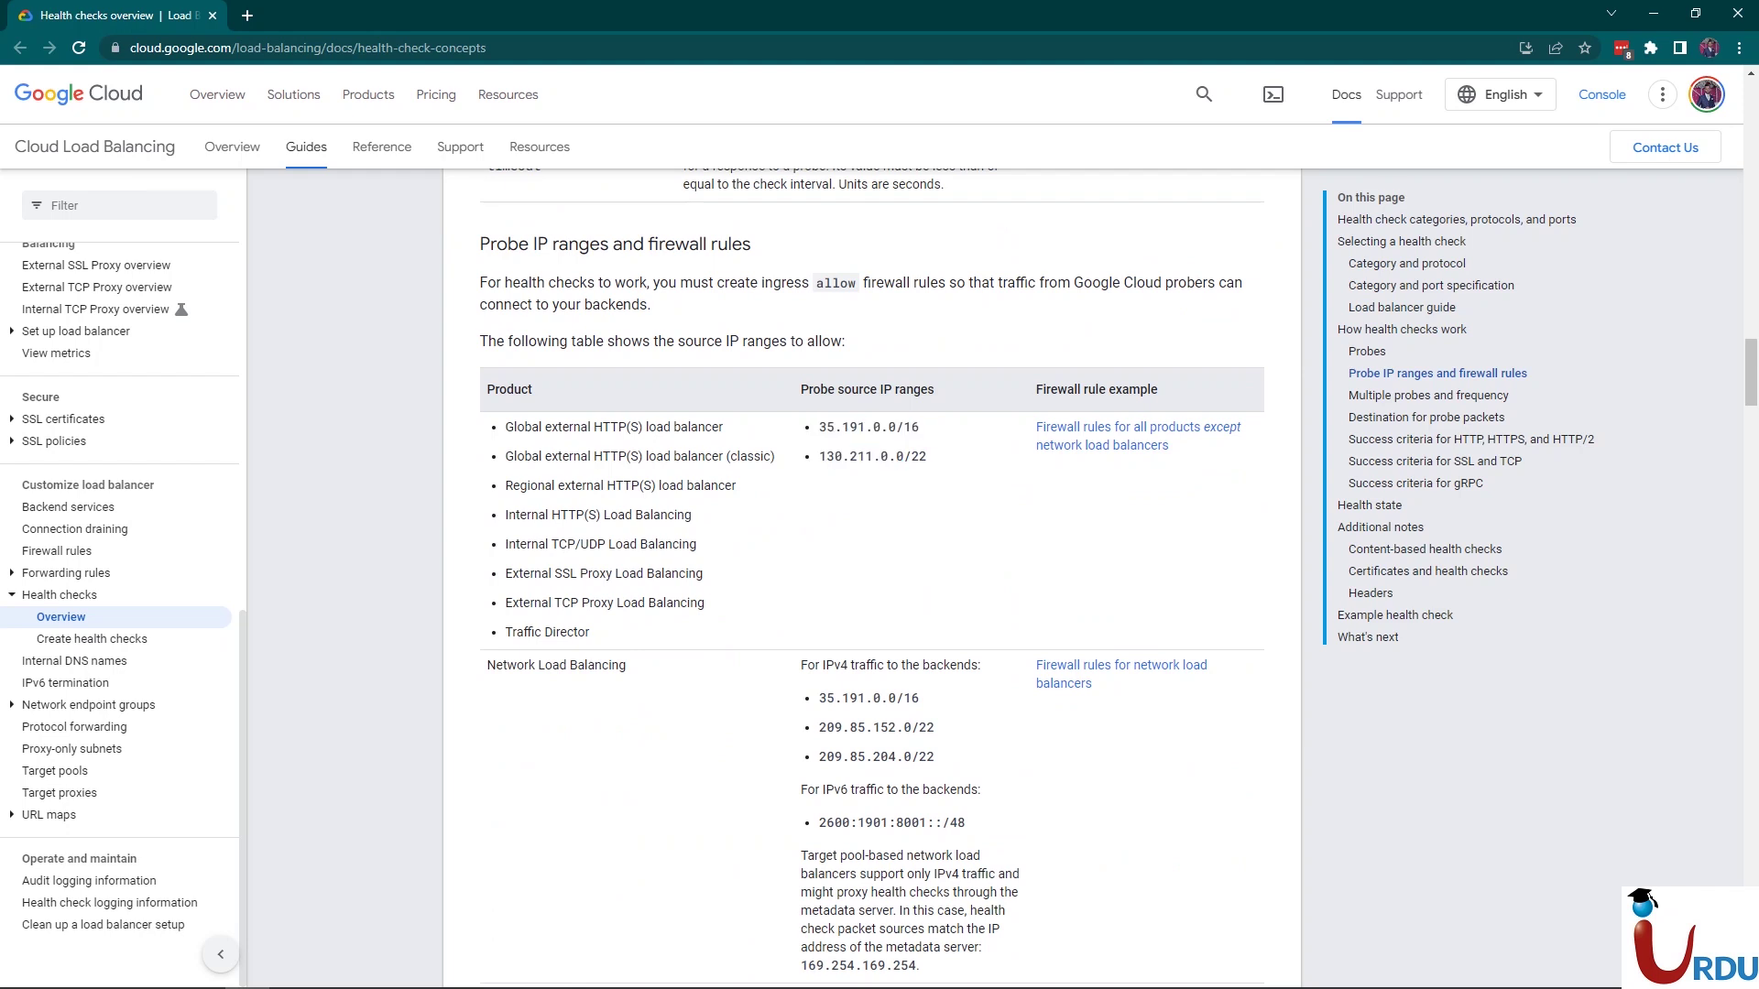
- Enlarge the documentation page and copy the probe source IP ranges 35.191.0.0/16 and 130.211.0.0/22
left_click_drag(801, 389, 808, 389)
key("alt+Tab")
left_click(1282, 340)
key("ctrl+plus")
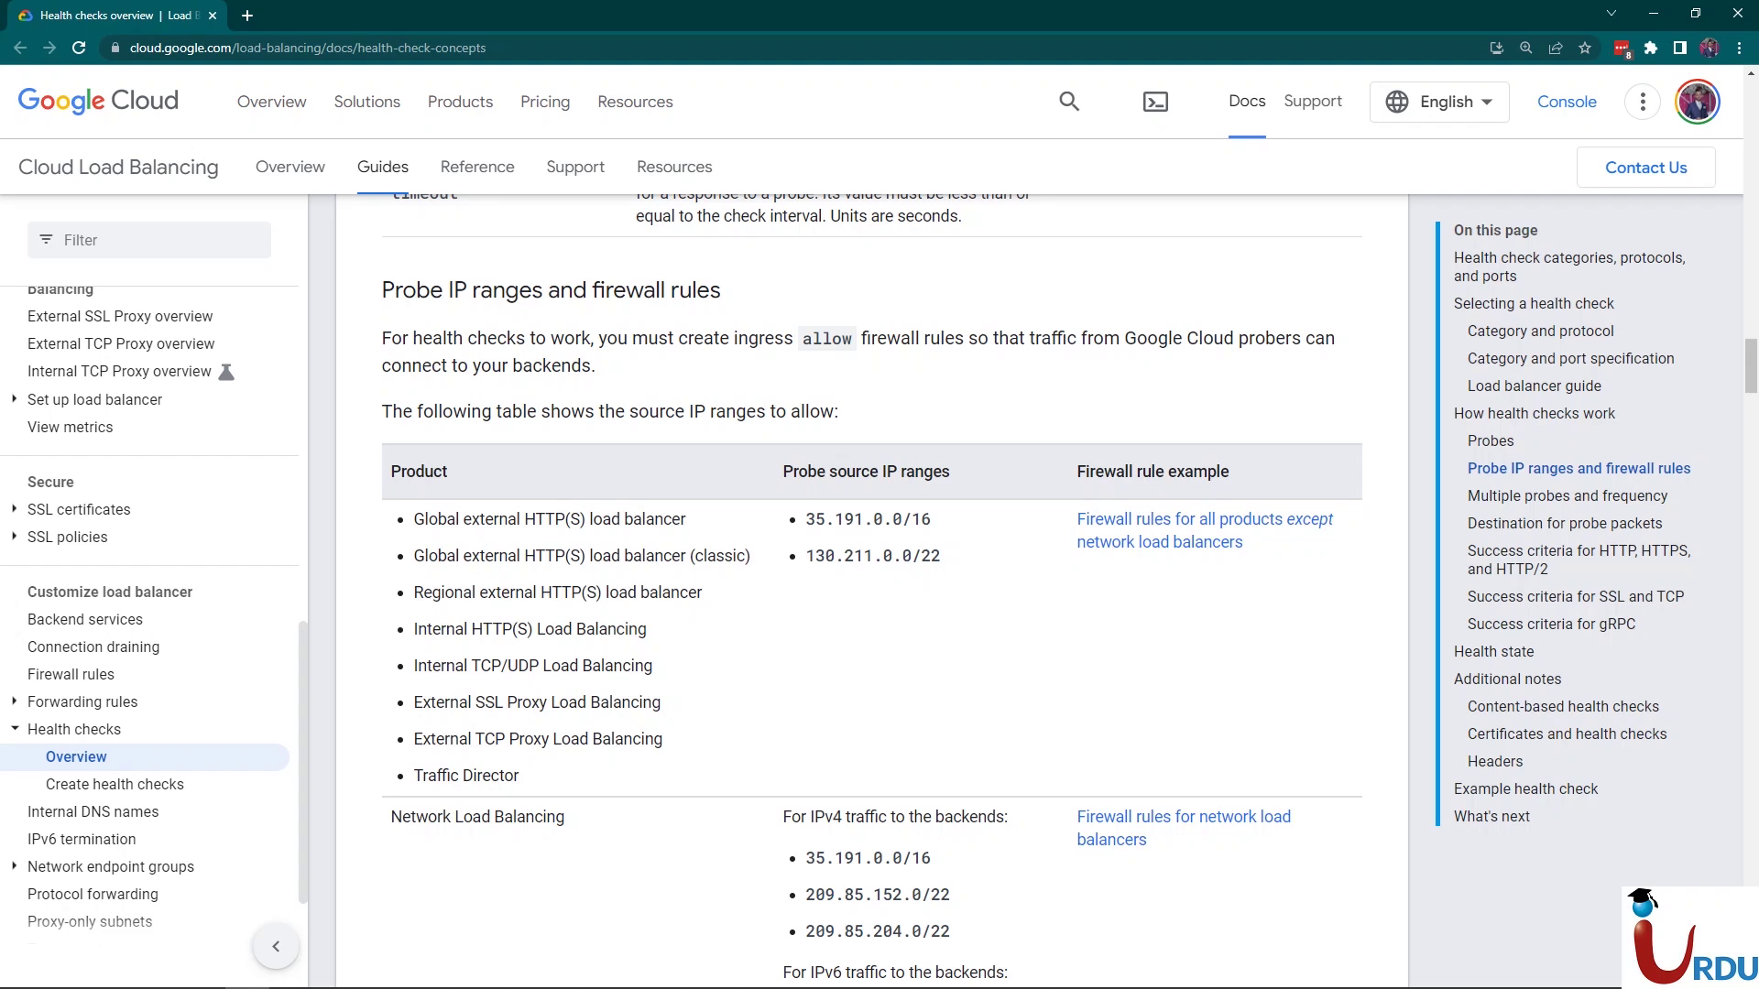
left_click_drag(806, 519, 940, 556)
left_click_drag(806, 519, 940, 555)
key("ctrl+c")
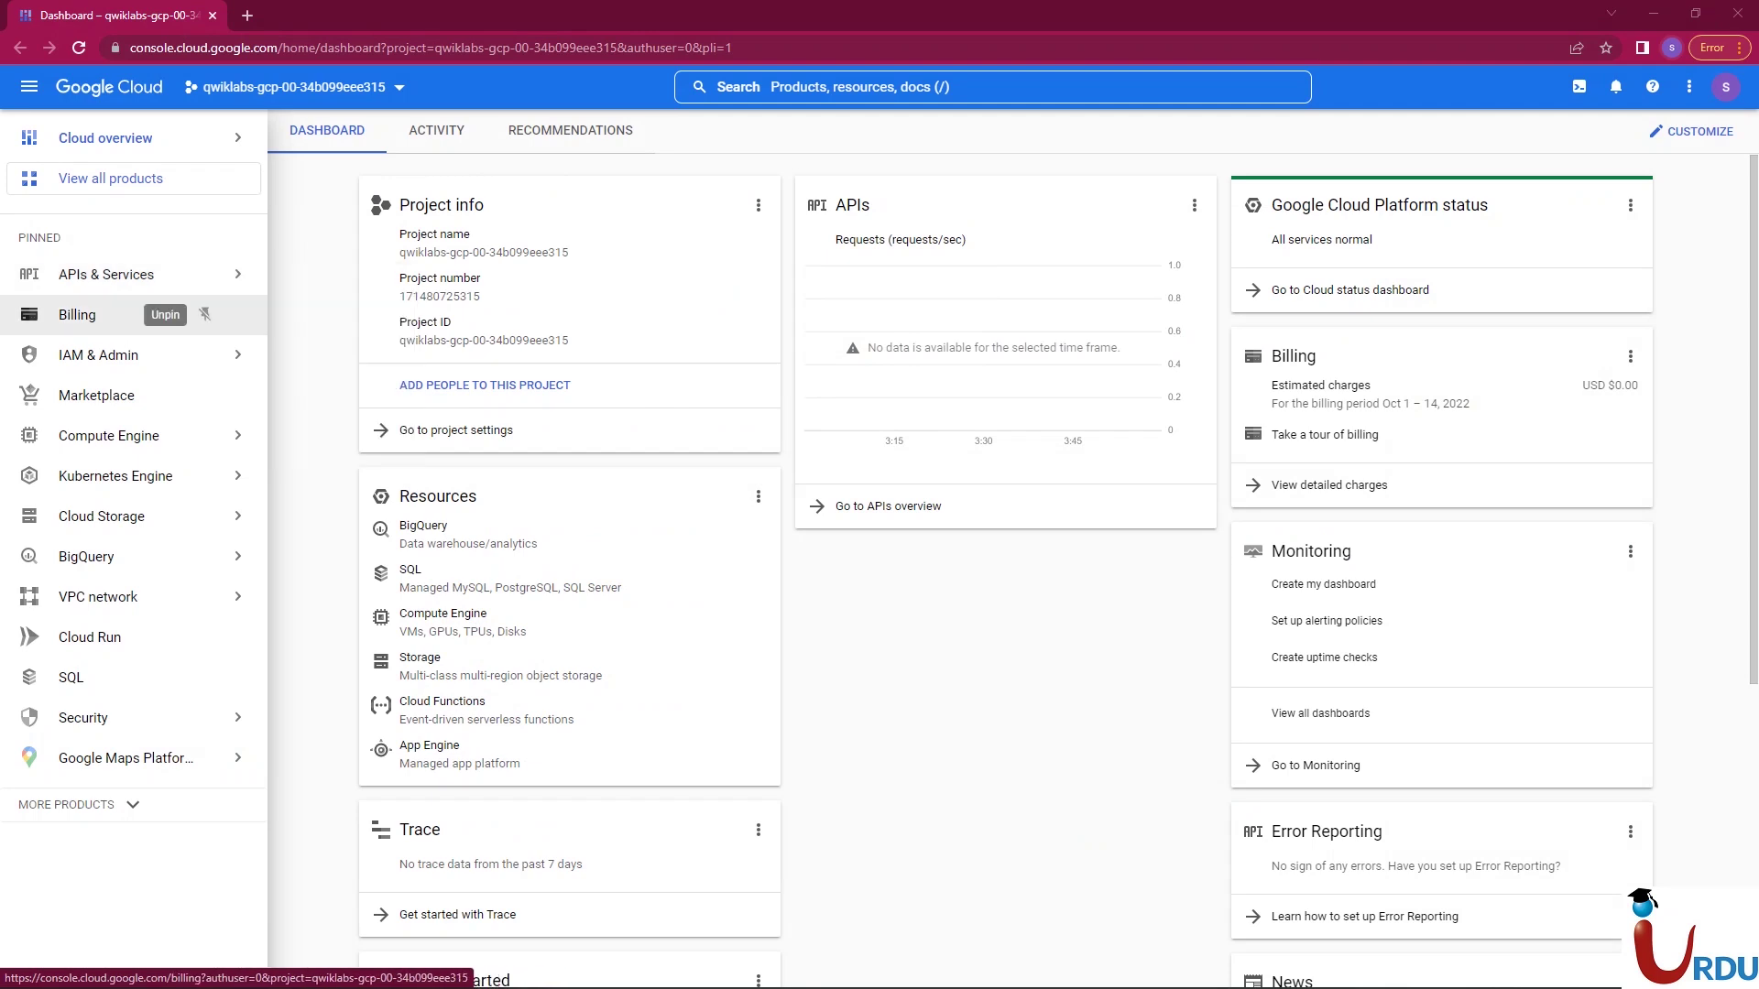
- Switch to the Google Cloud console, view the project's VPC networks and open the VPC network's Firewall page
left_click(30, 86)
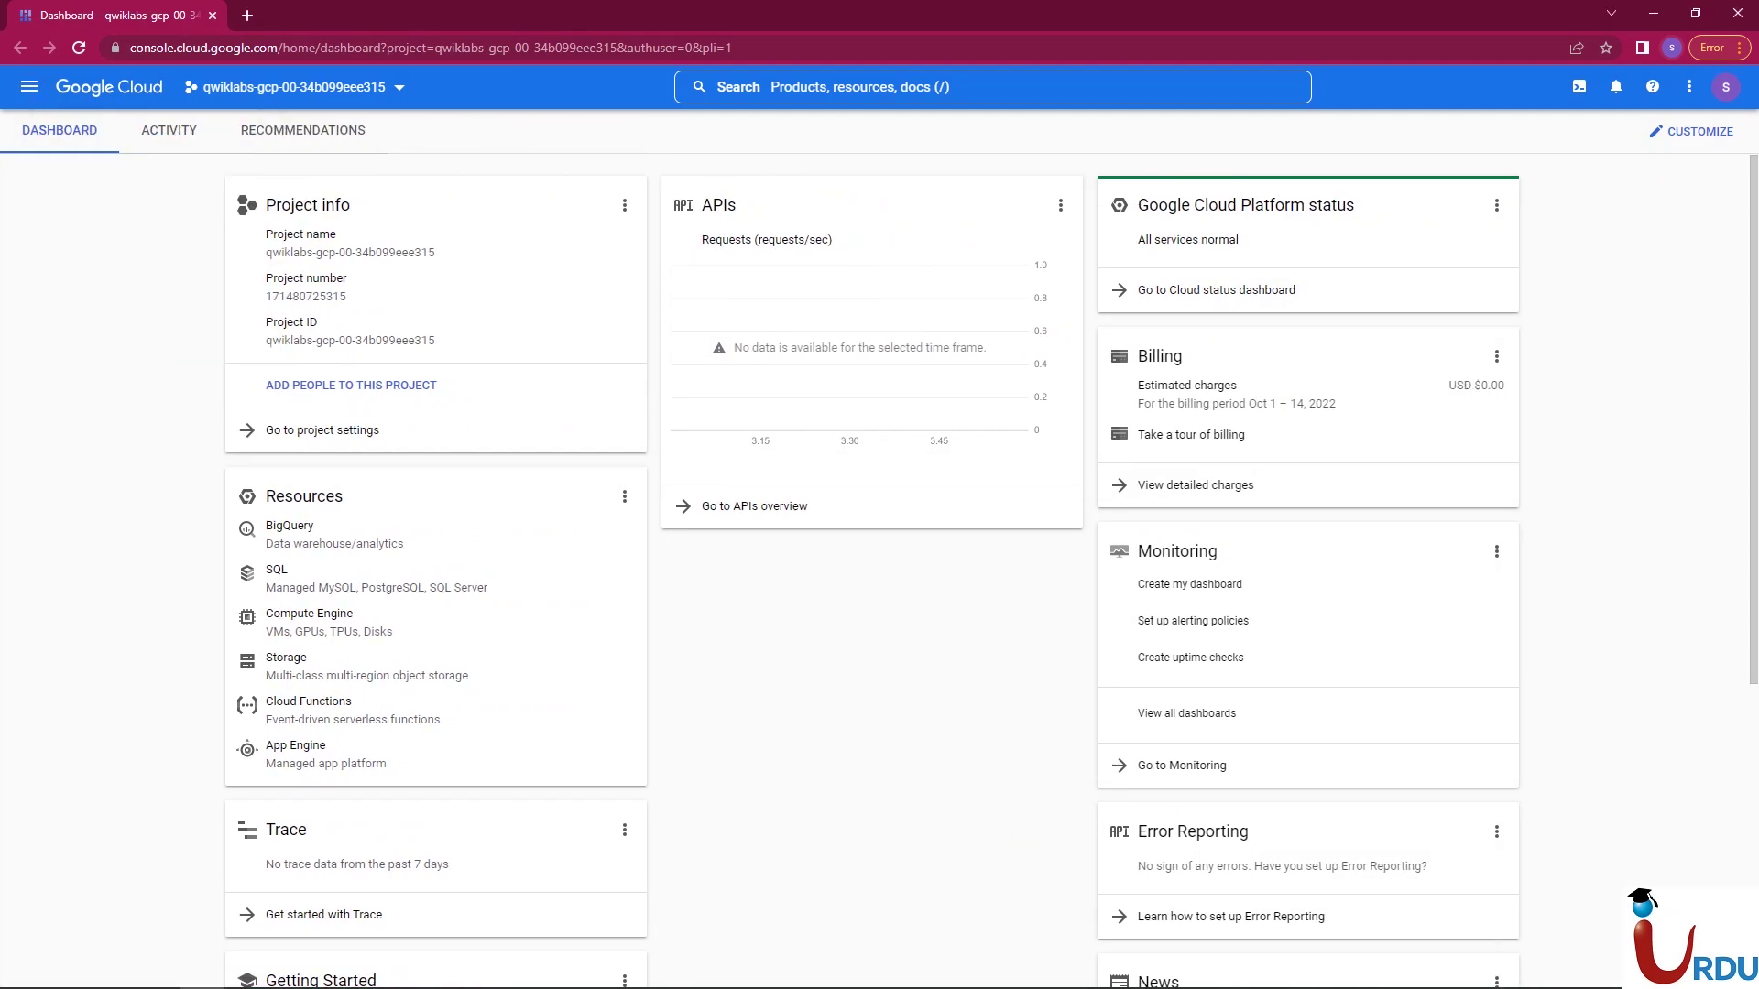
left_click(29, 86)
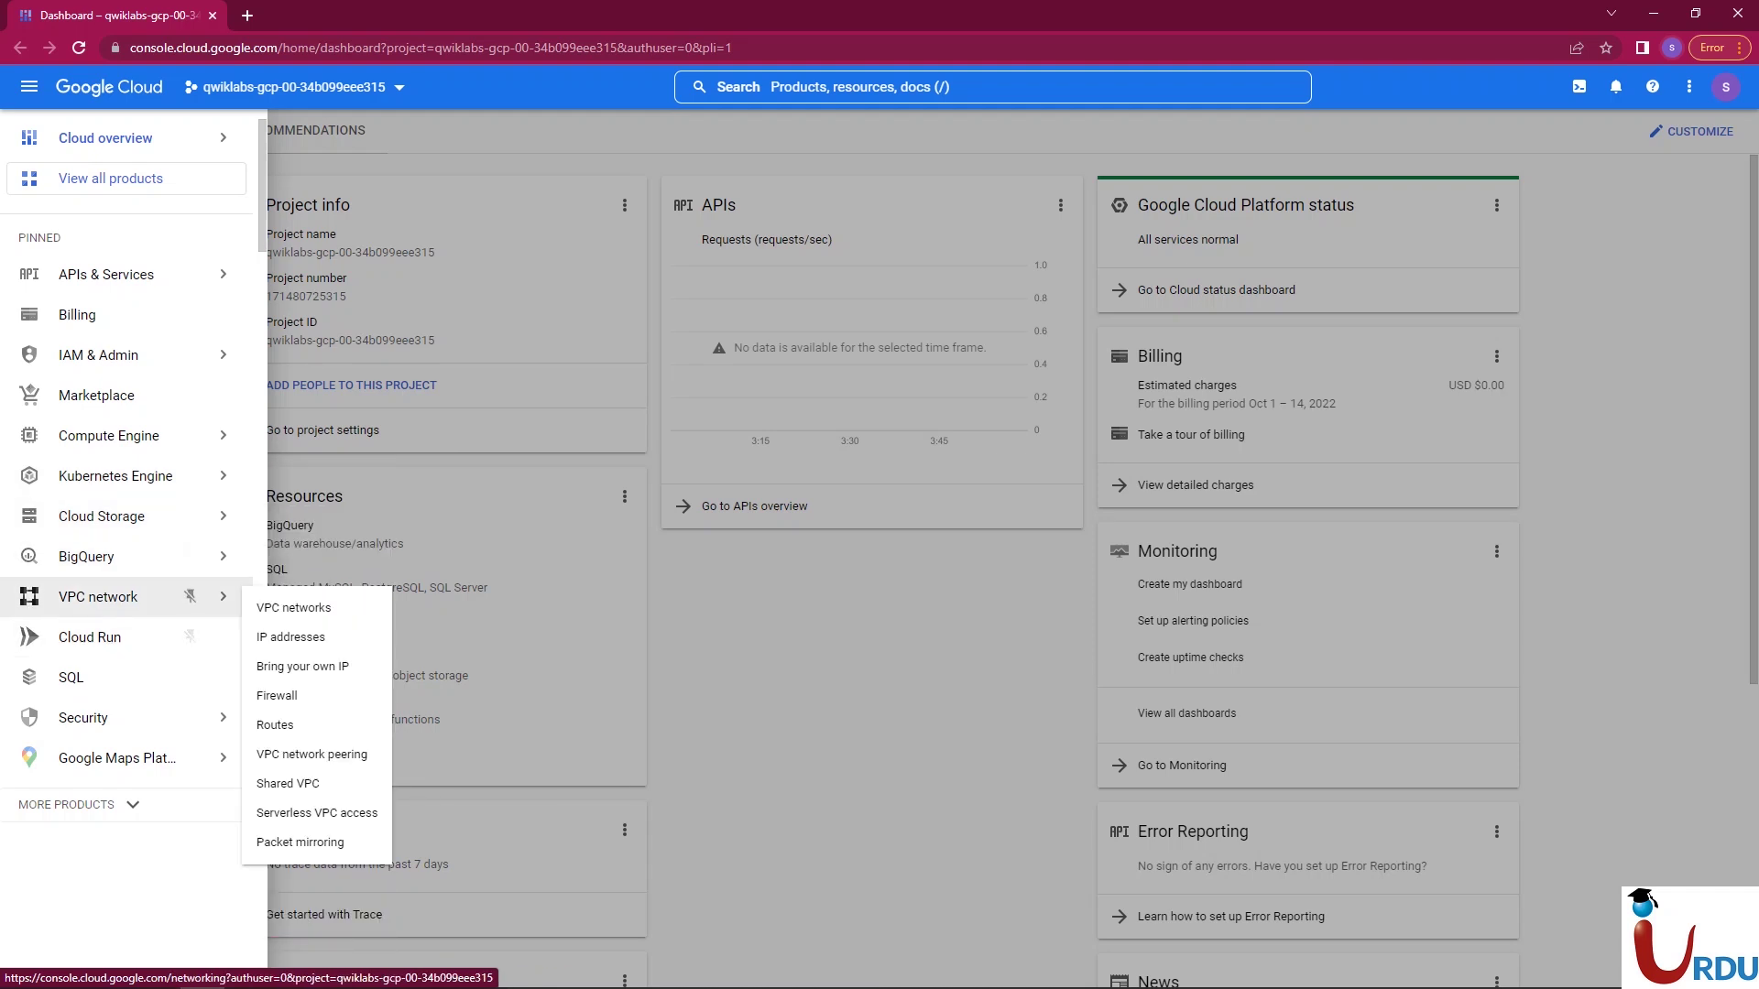
left_click(293, 607)
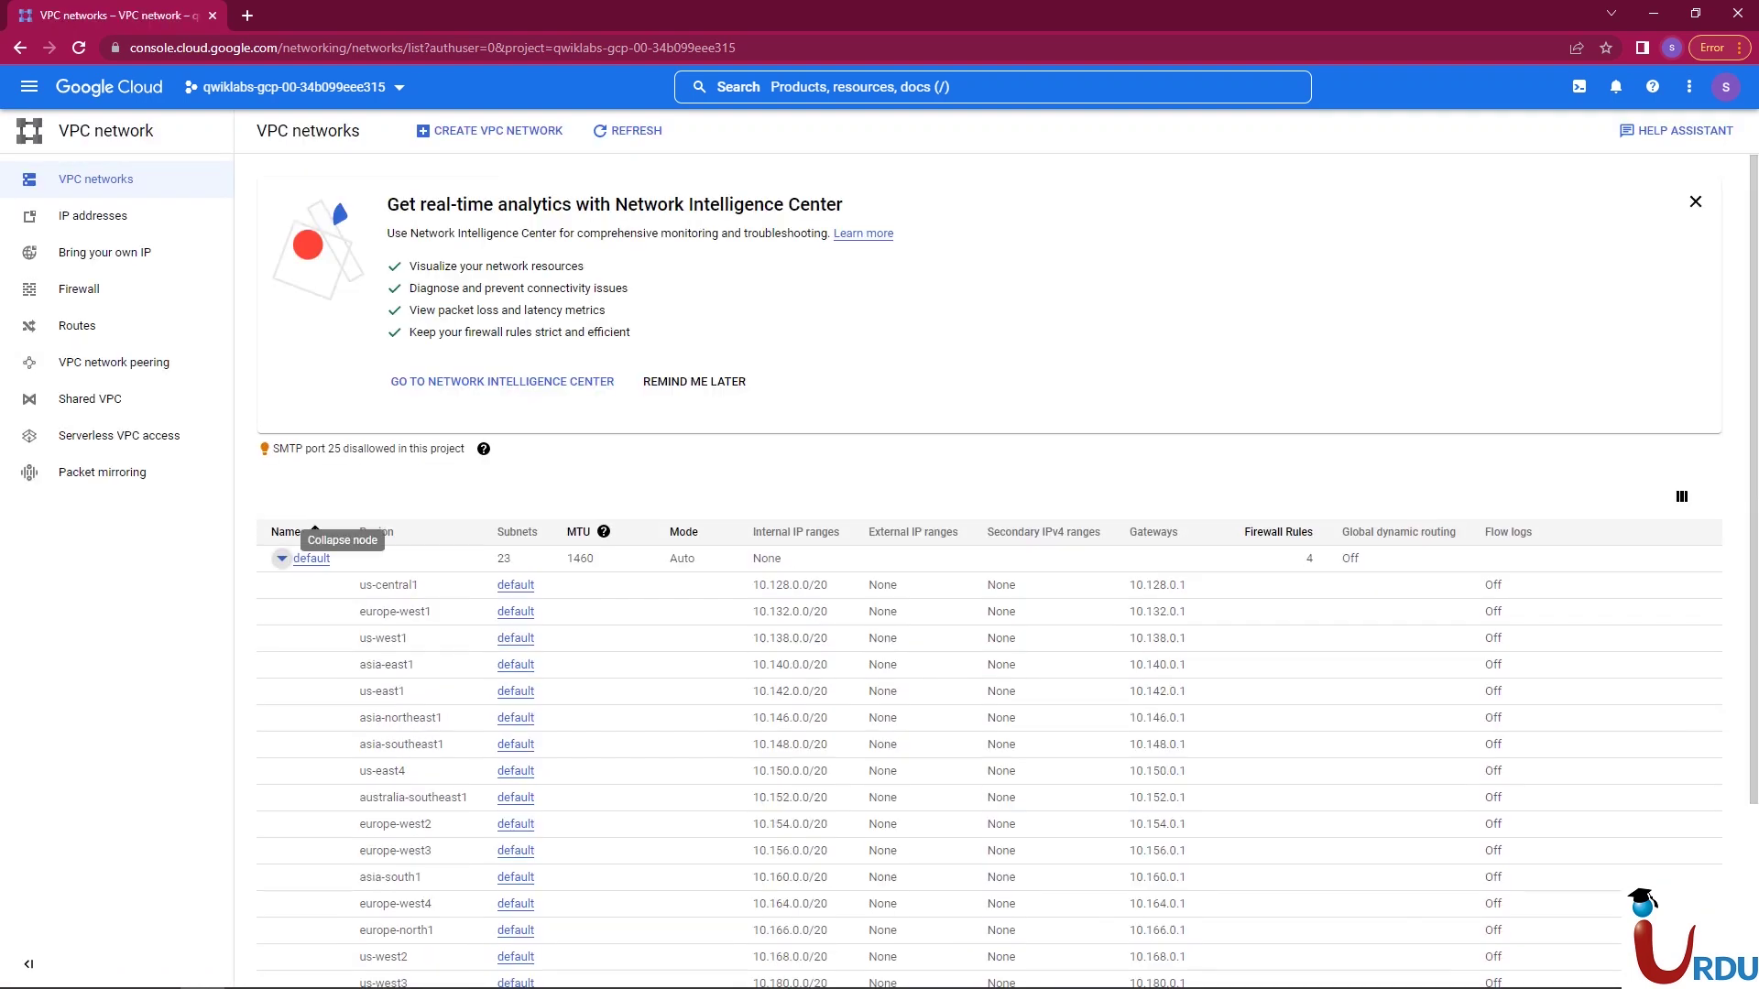
left_click(91, 288)
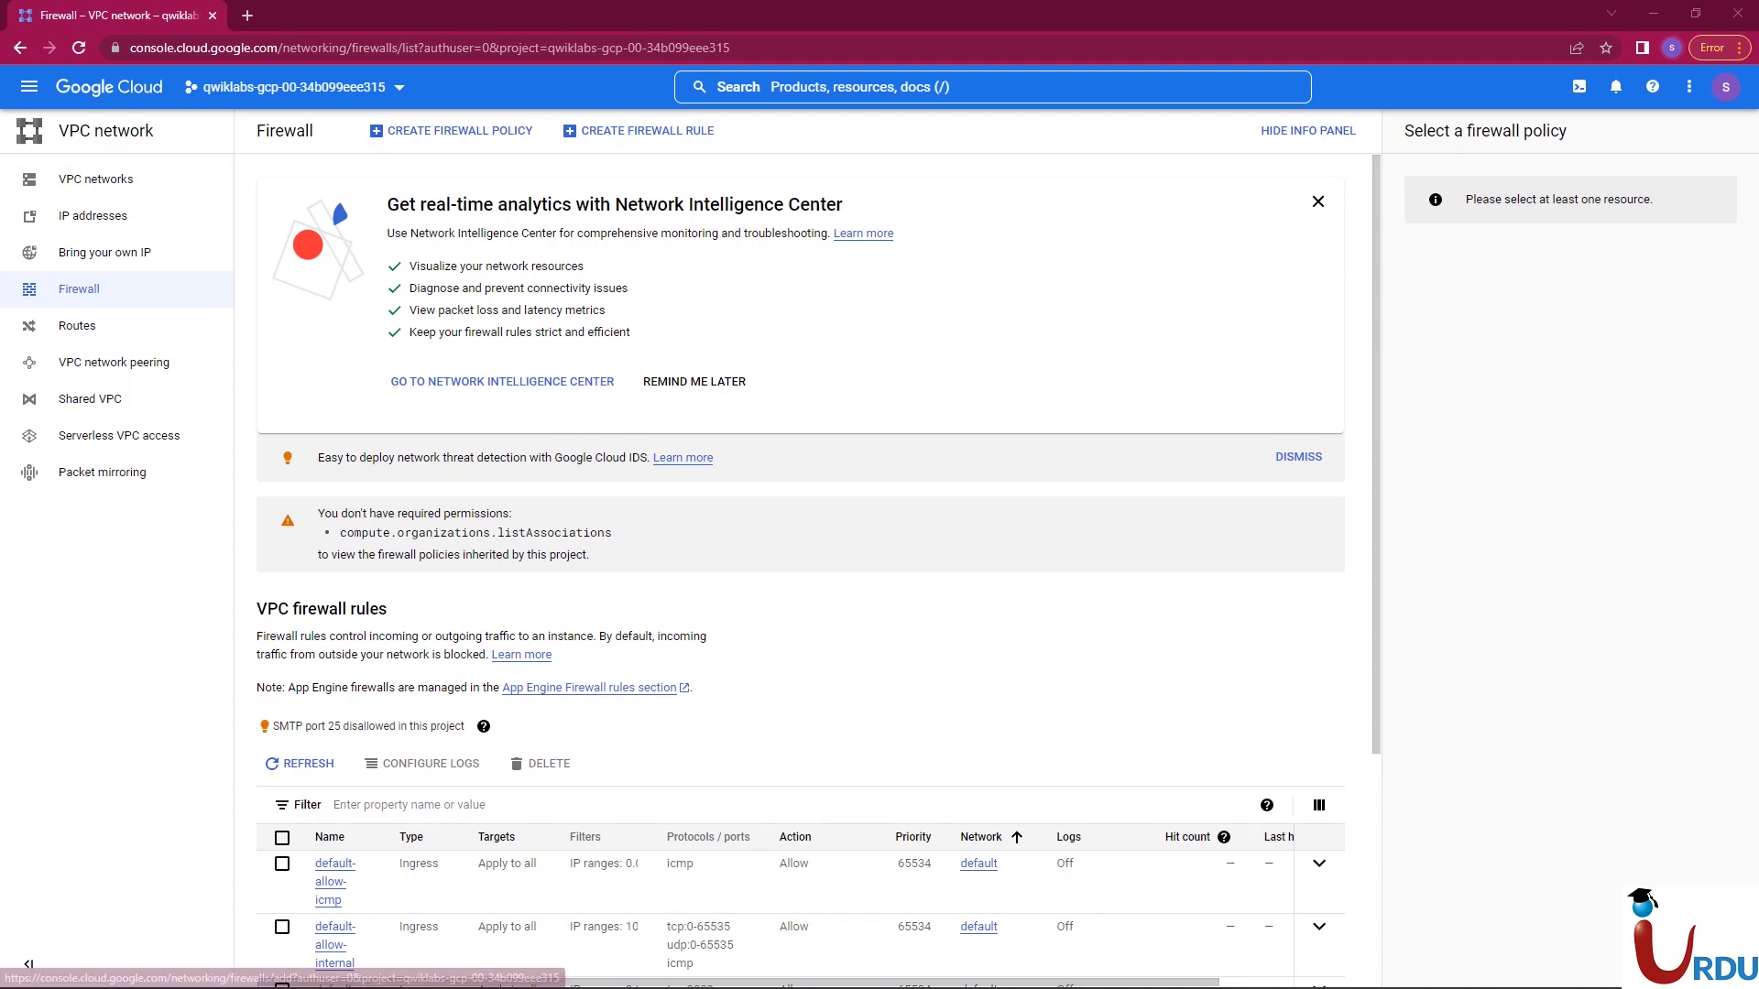
- Start a new VPC firewall rule, enlarge the page to 125% and name the rule fw-allow-health-checks
left_click(638, 130)
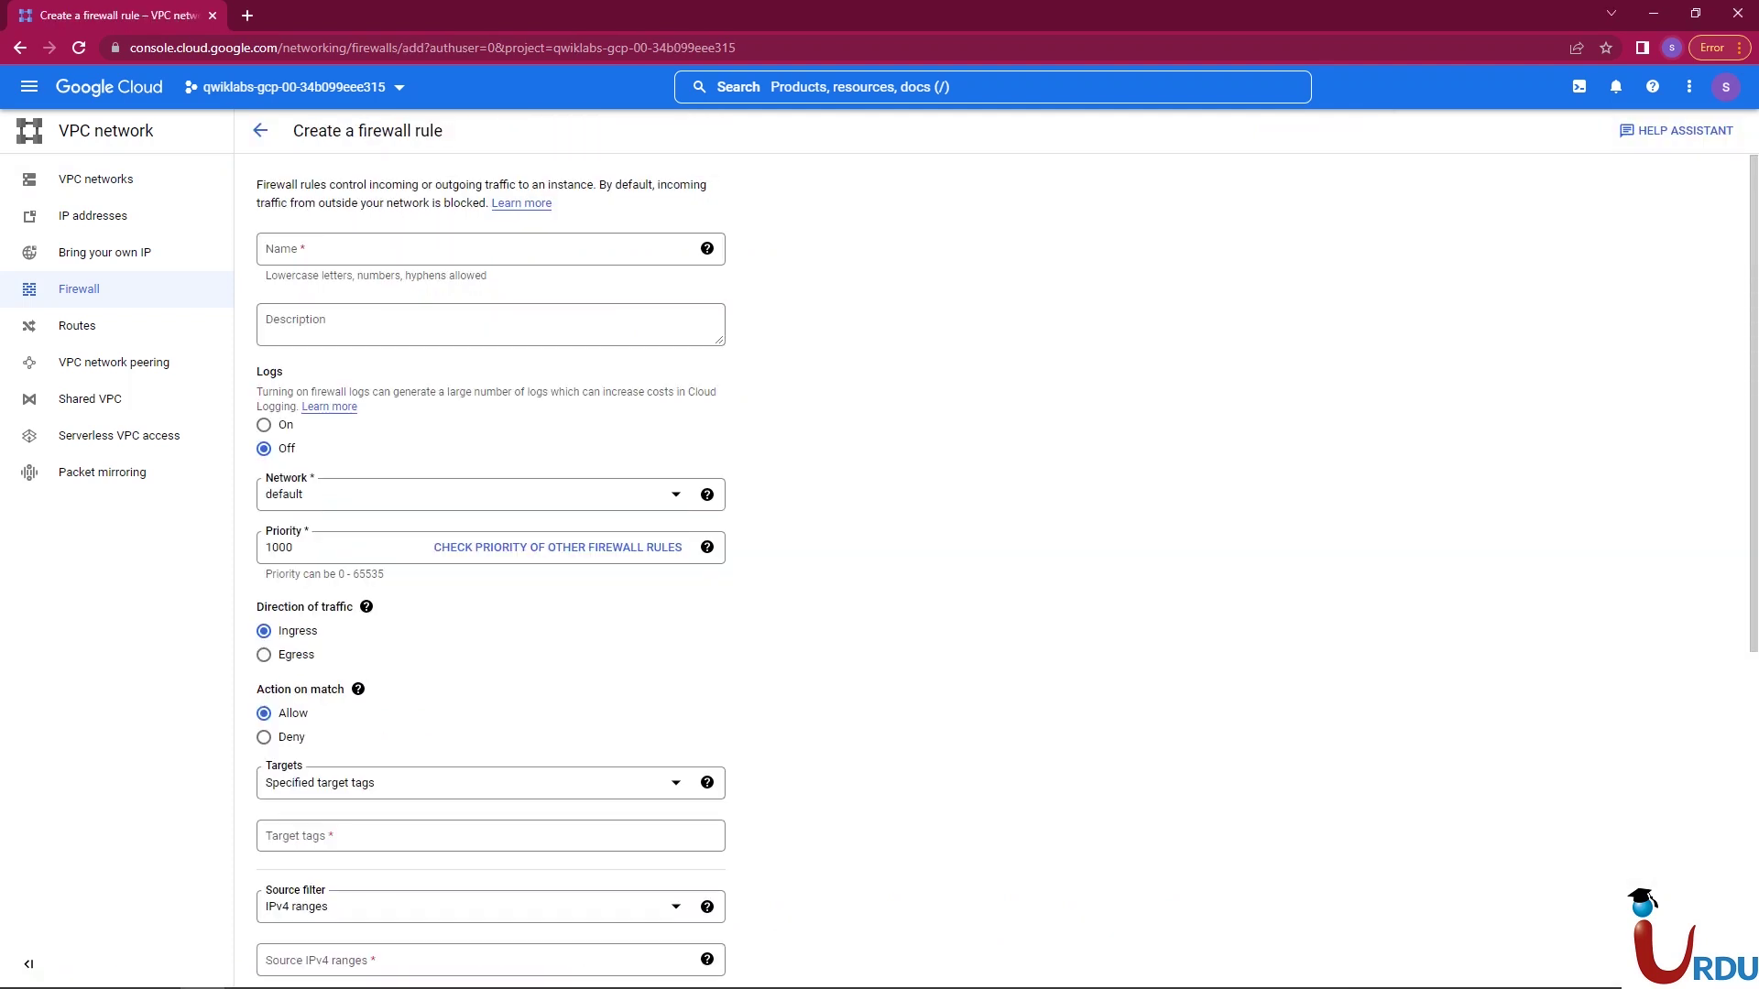
key("ctrl+plus")
key("ctrl+plus")
key("ctrl+plus")
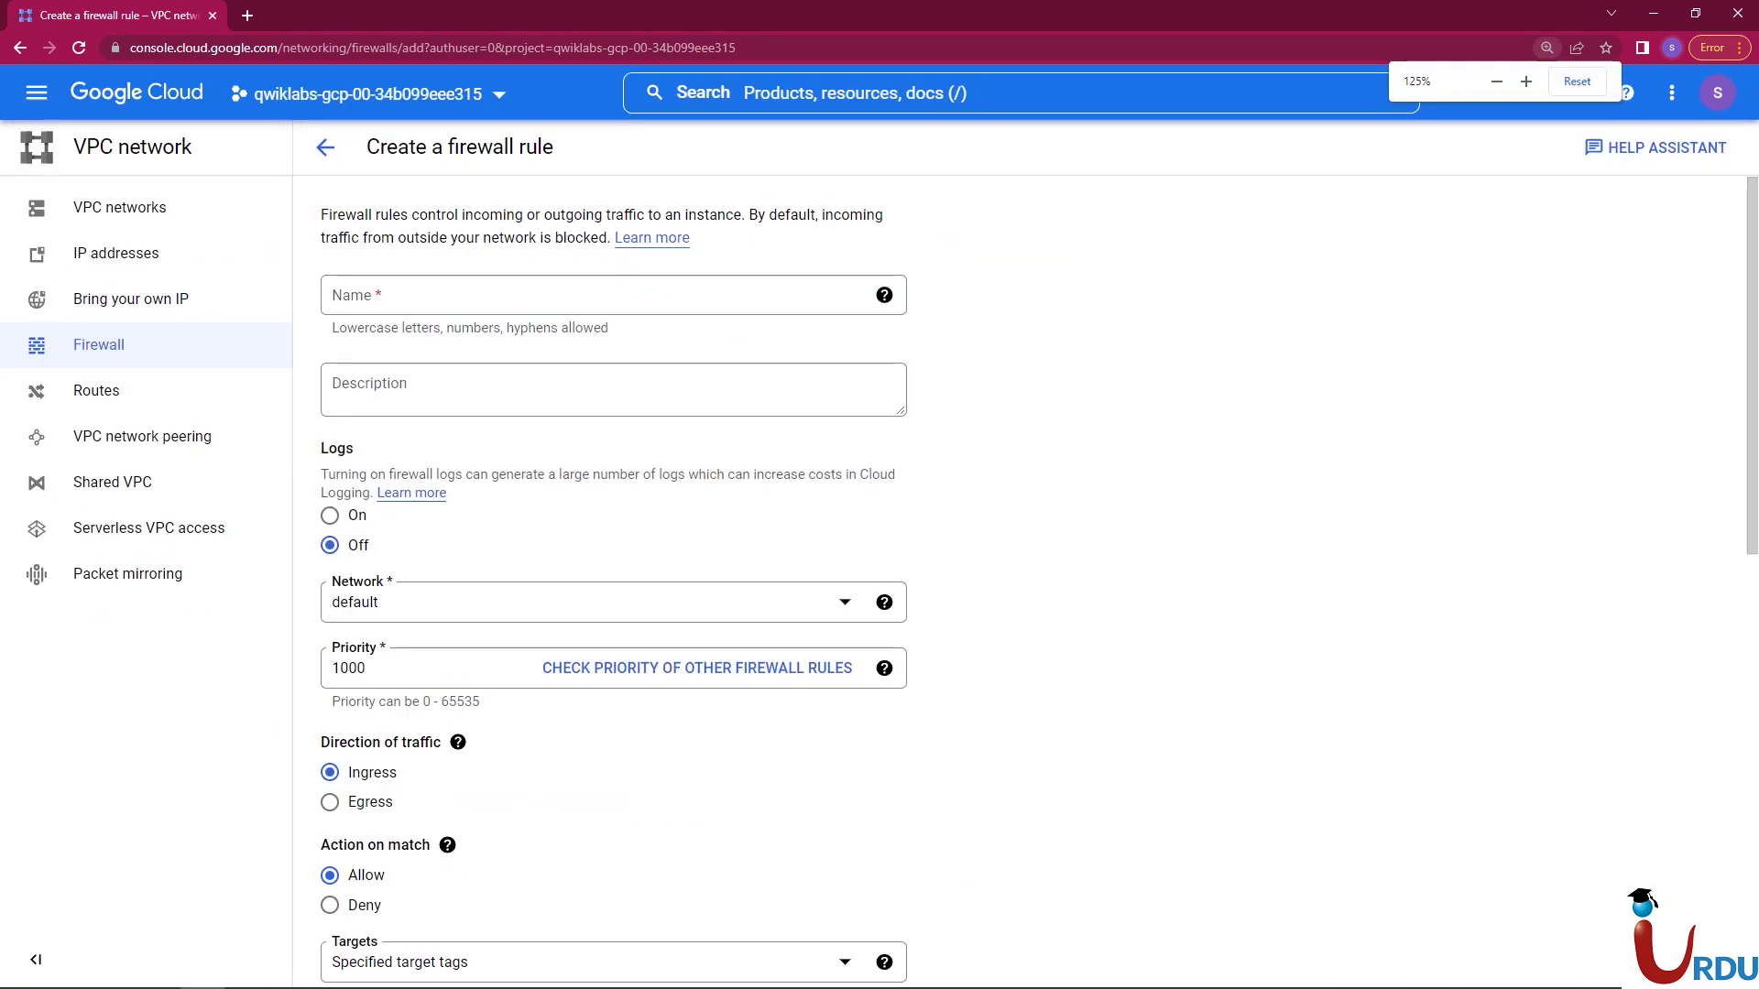
left_click(596, 294)
type("fw-allow-health-checks")
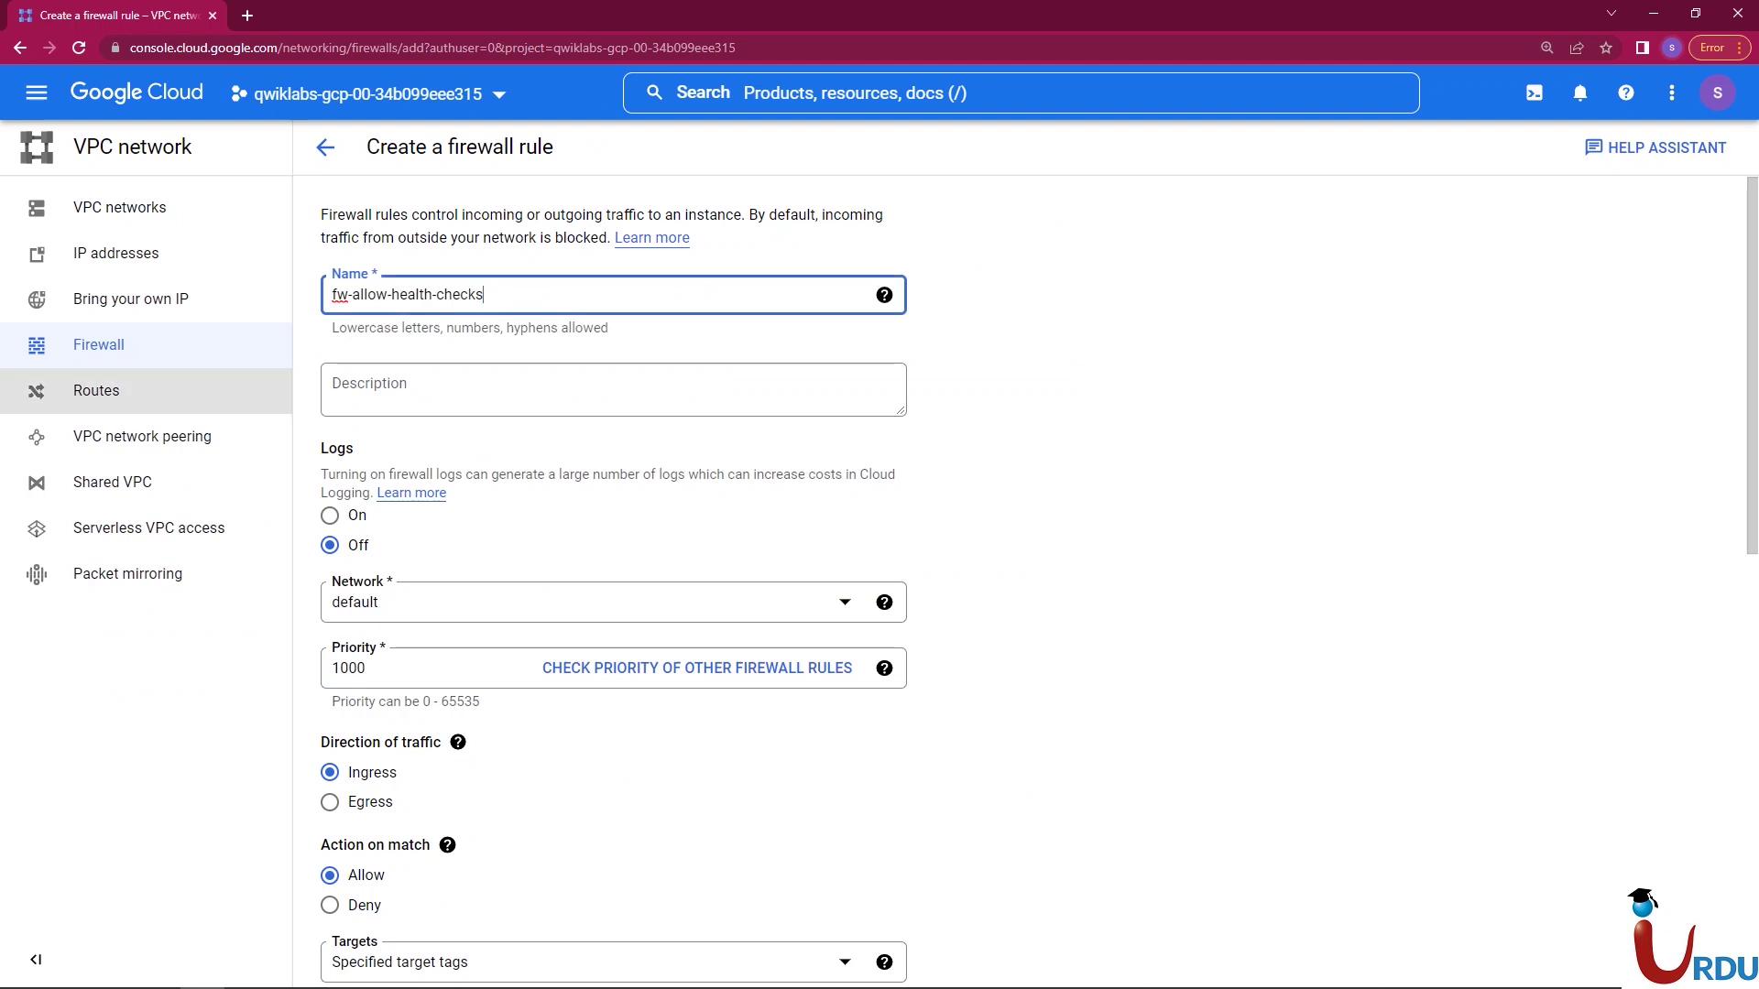
key("alt+Tab")
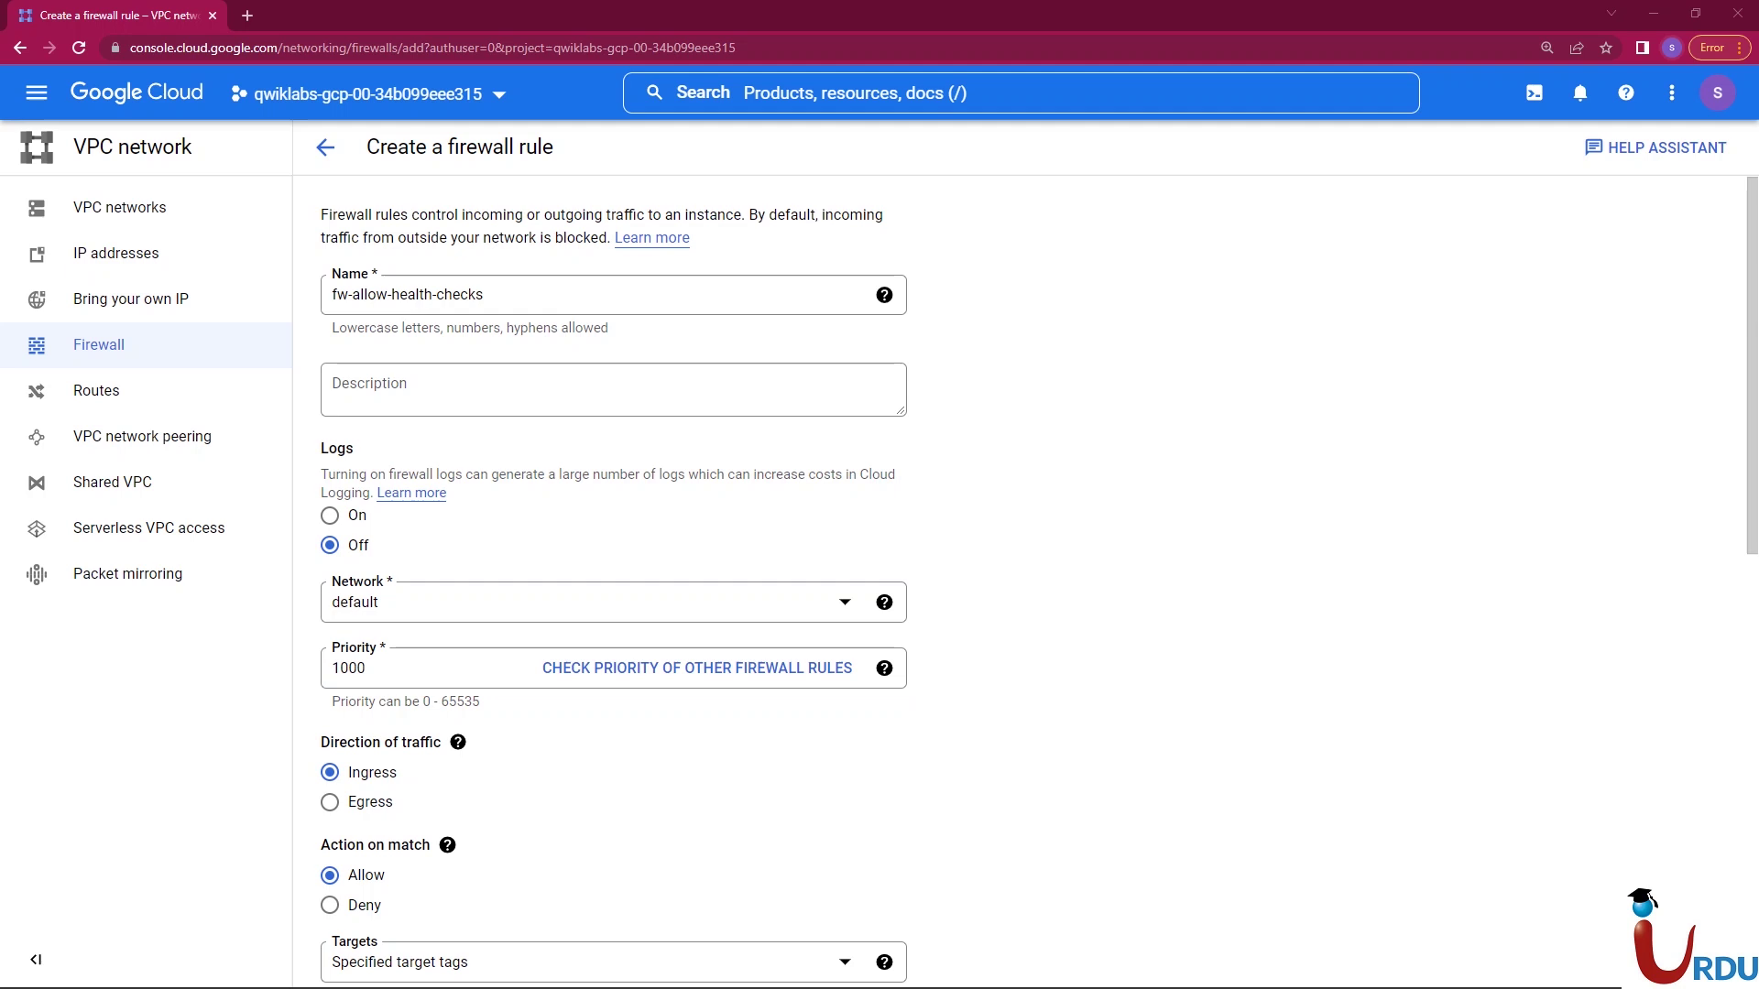
key("alt+Tab")
- Keep the rule's targets as Specified target tags and add the target tag allow-health-checks
scroll(1038, 582, "down", 7)
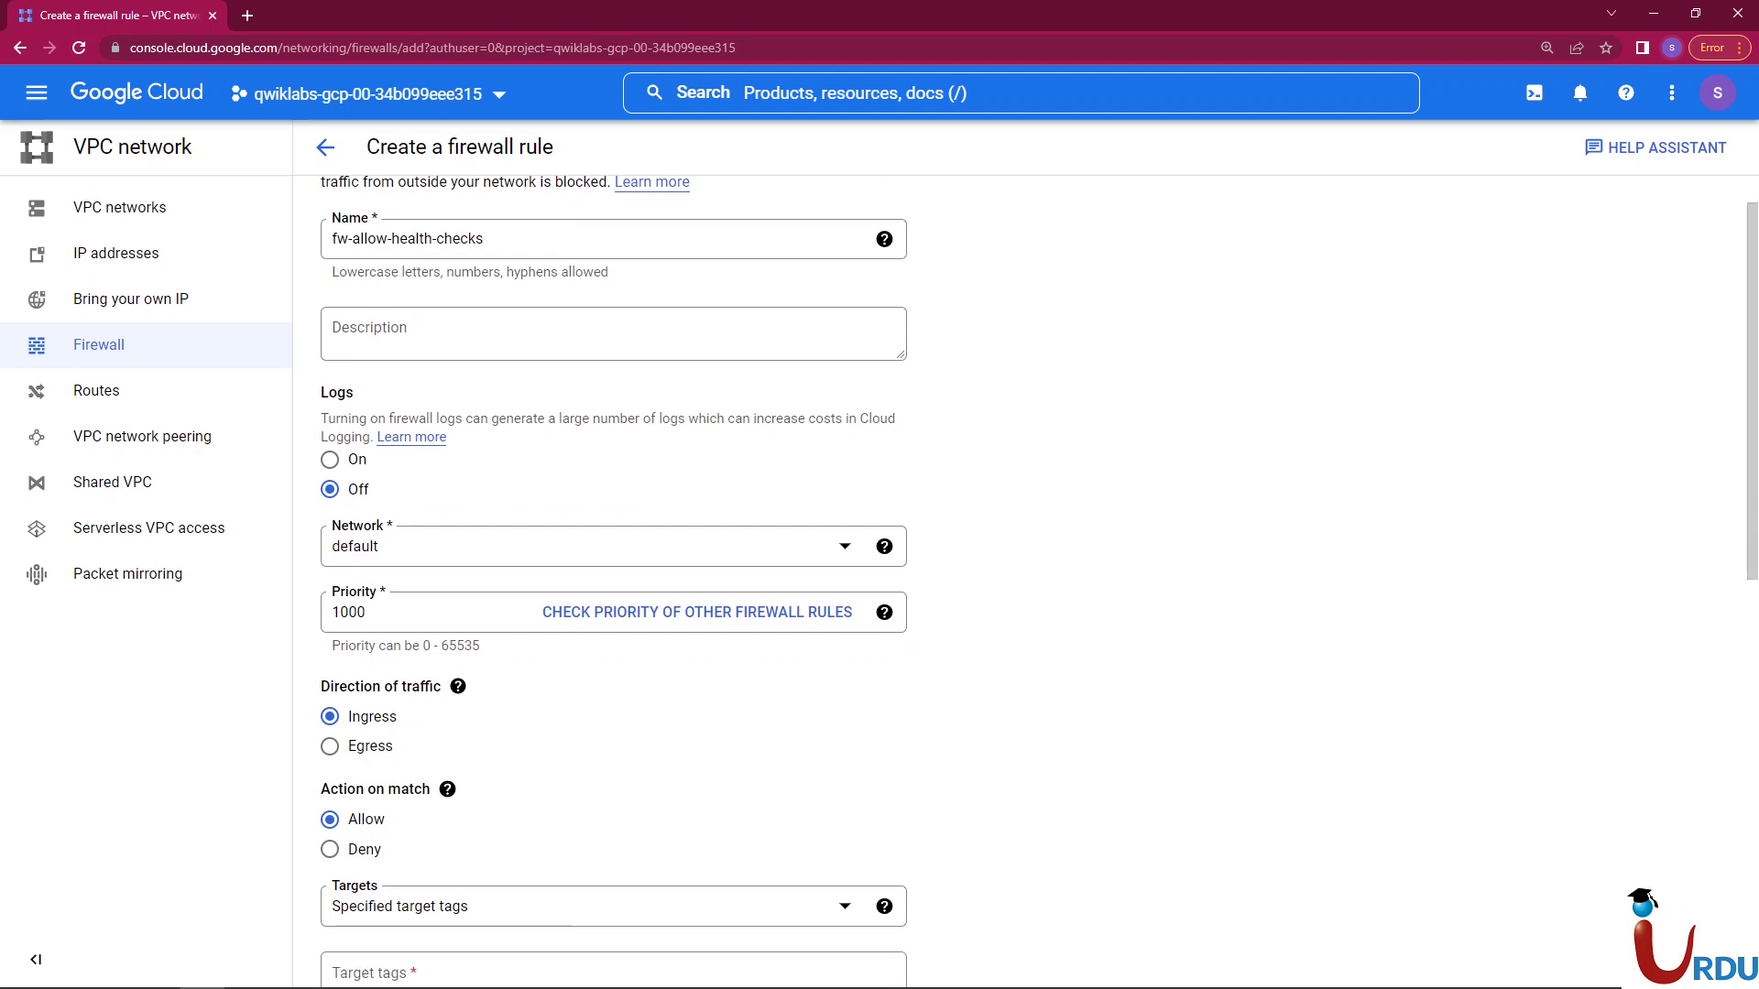
left_click(586, 339)
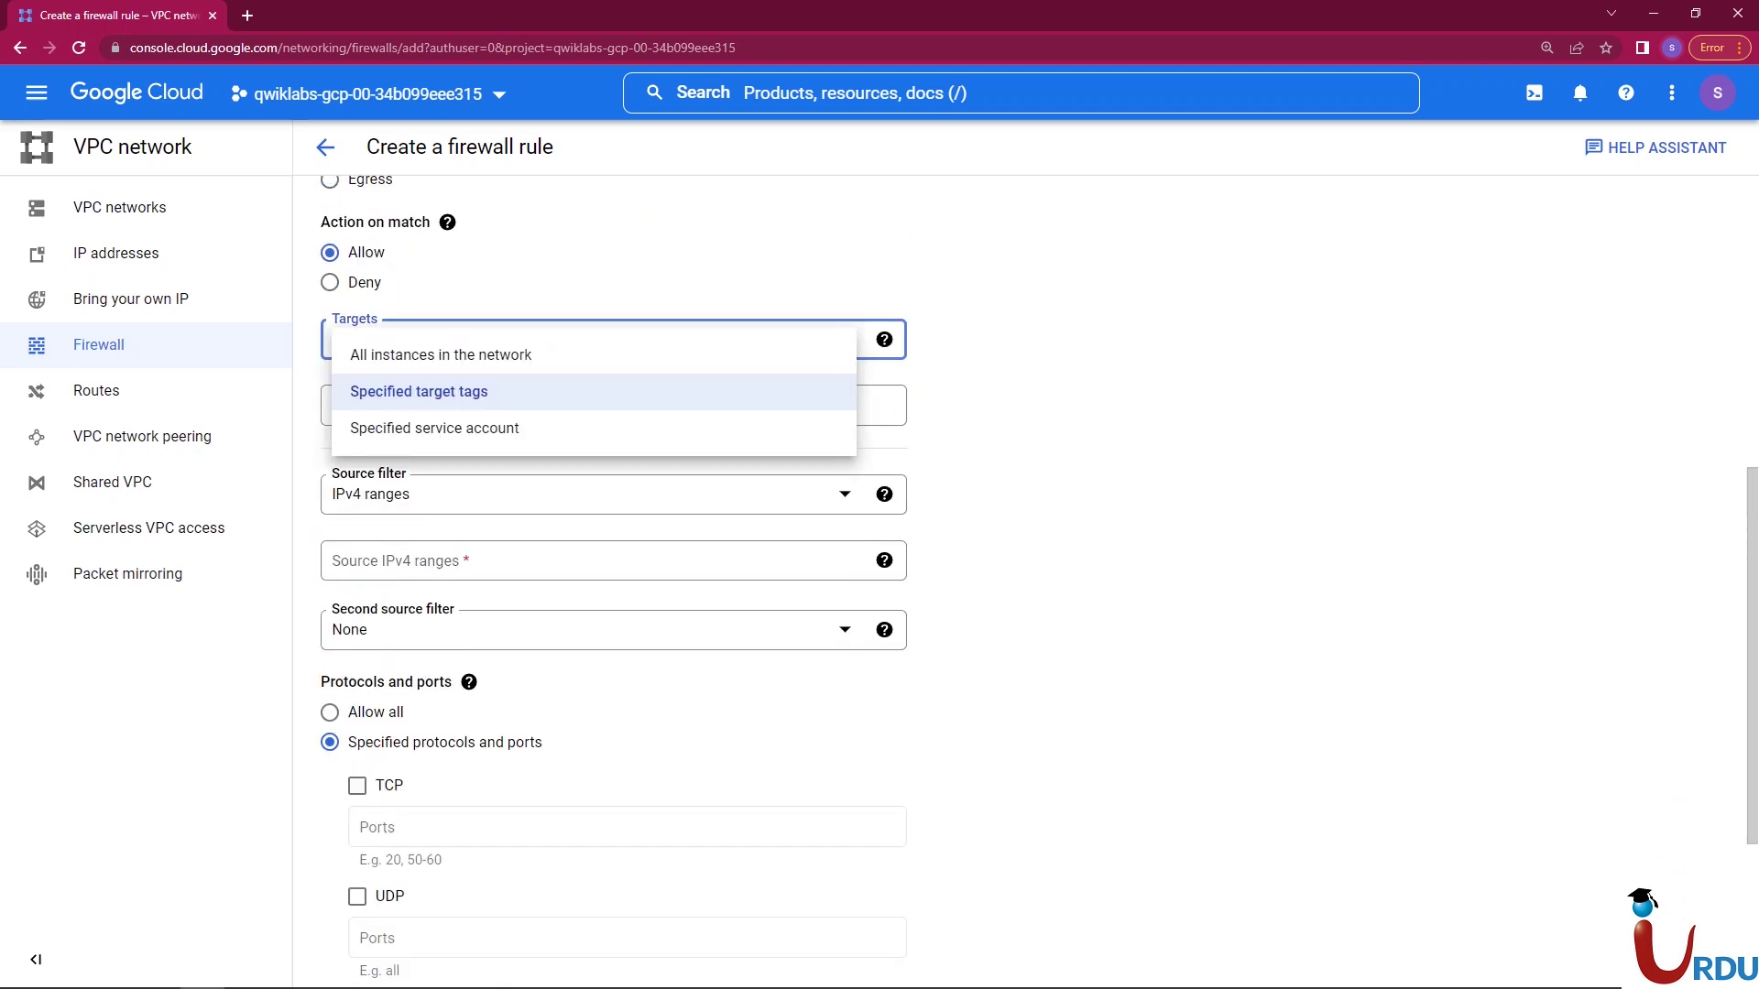
left_click(418, 391)
left_click(418, 391)
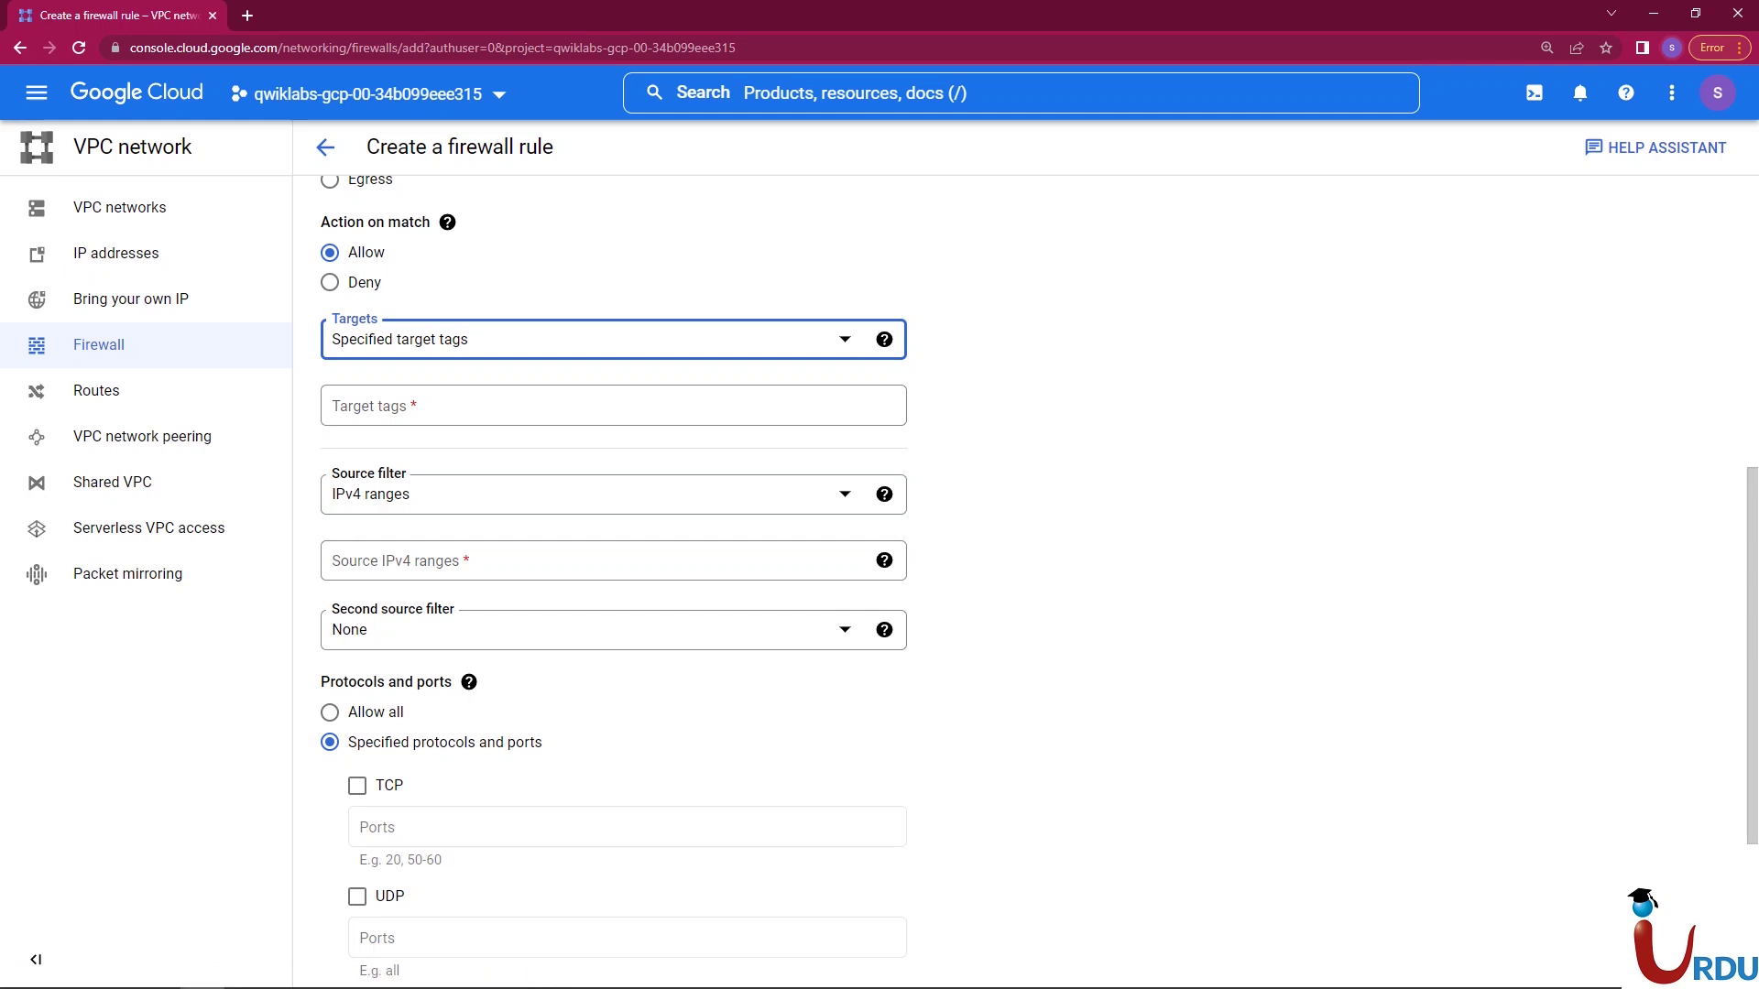
key("alt+Tab")
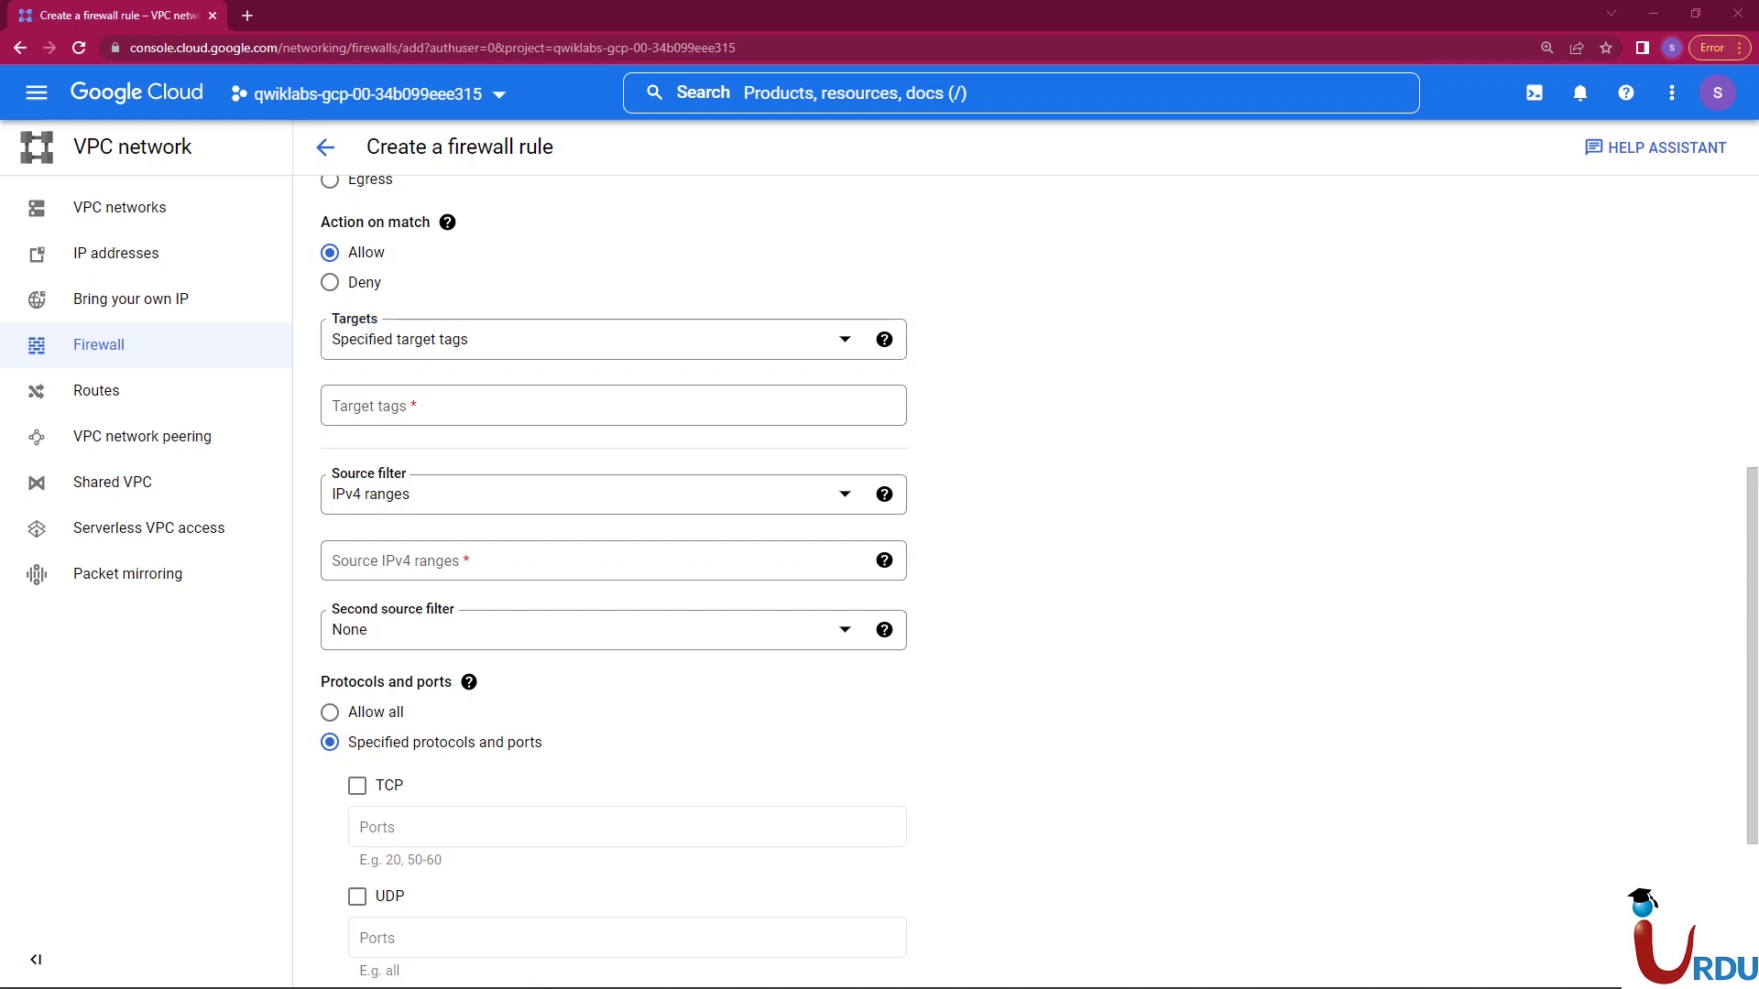
left_click(612, 405)
type("allow-health-checks")
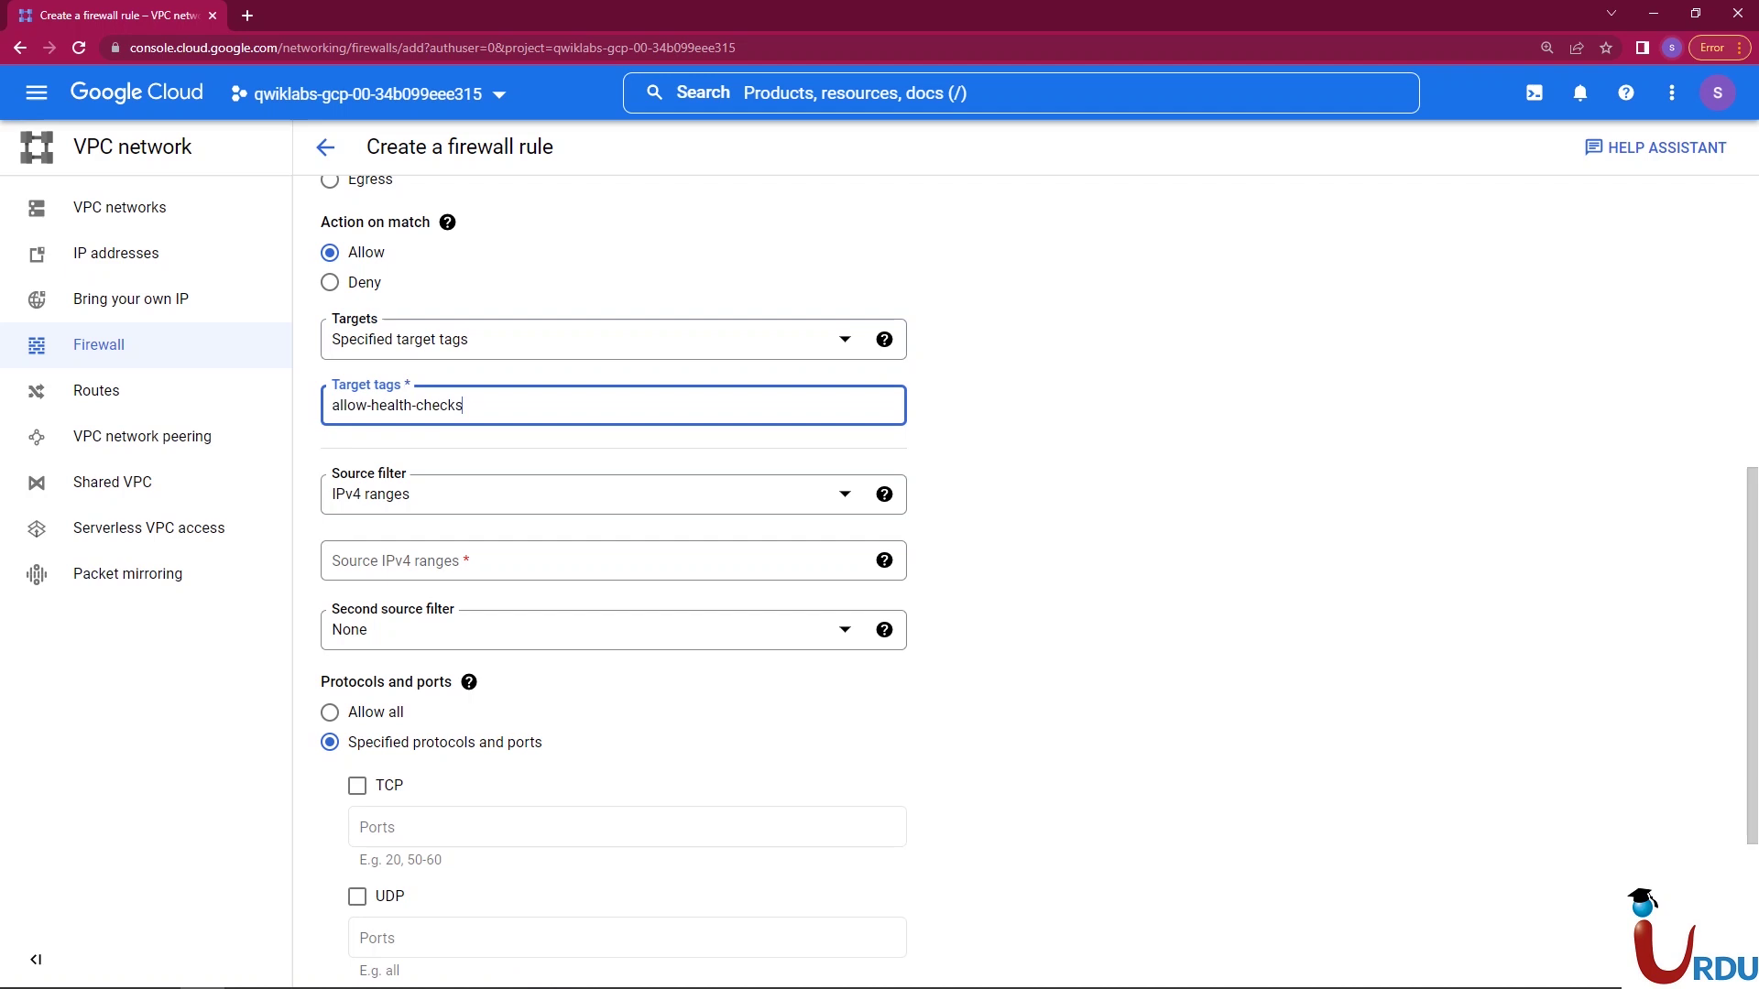
key("Tab")
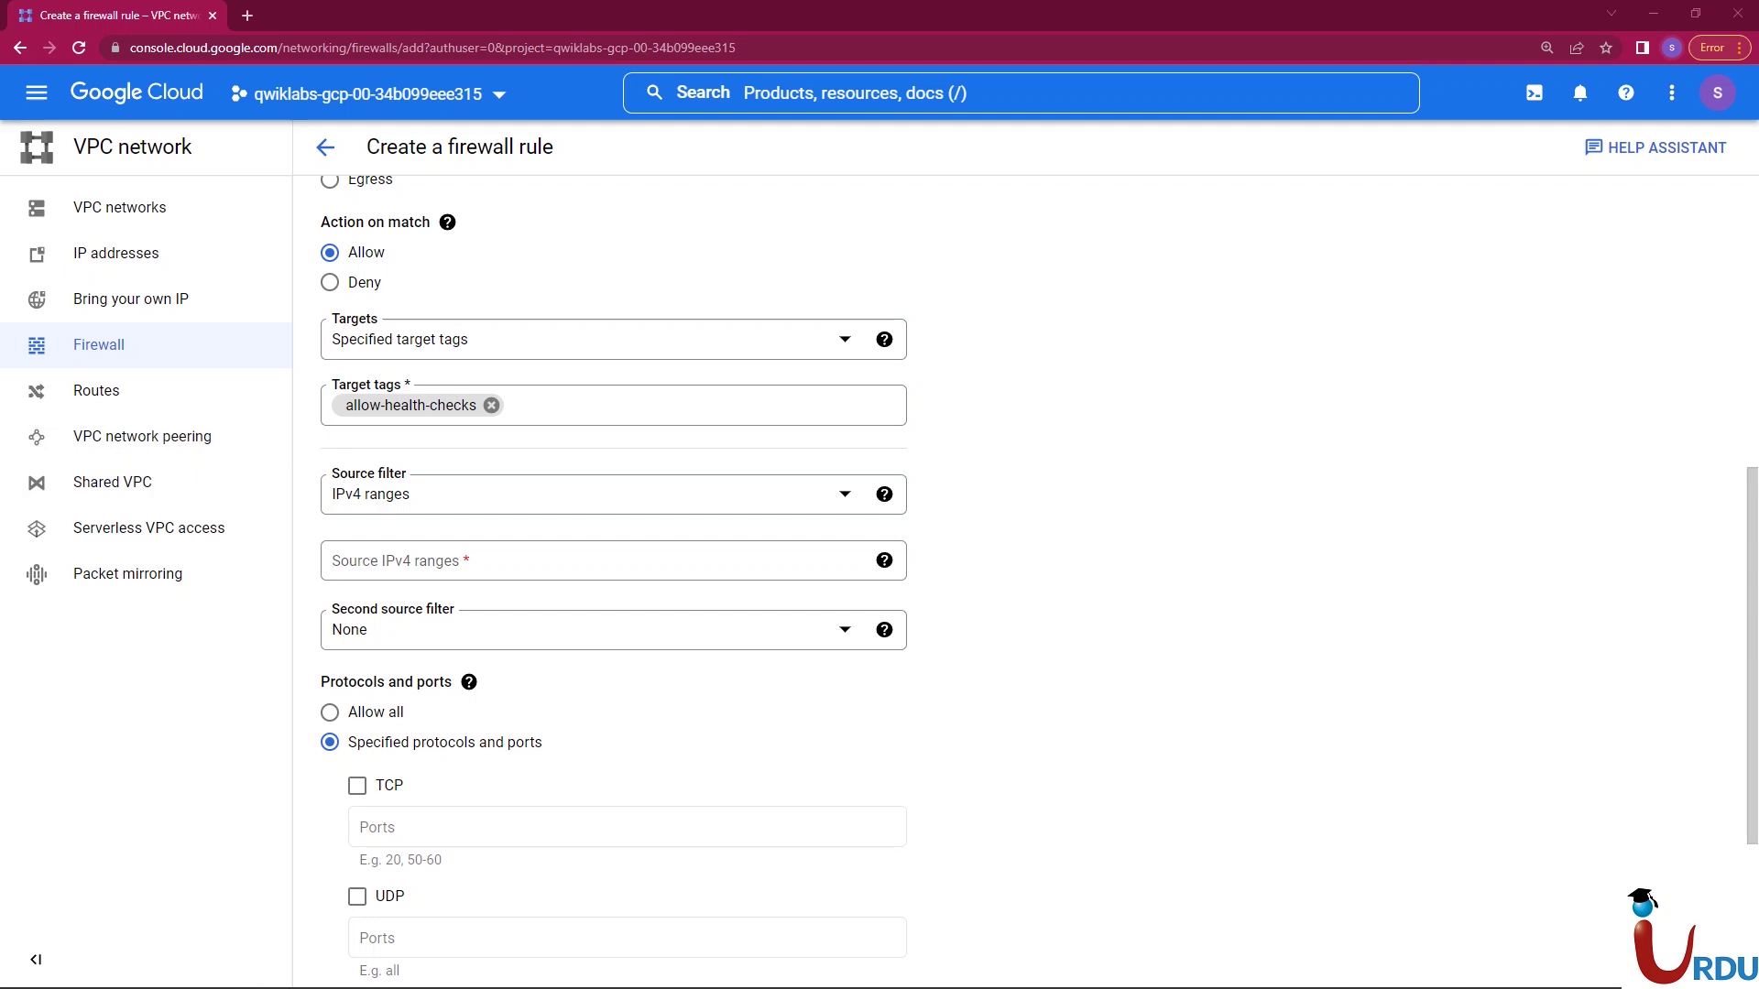
- Add 130.211.0.0/22 and 35.191.0.0/16 as the rule's source IPv4 ranges
left_click(612, 559)
key("ctrl+v")
key("Tab")
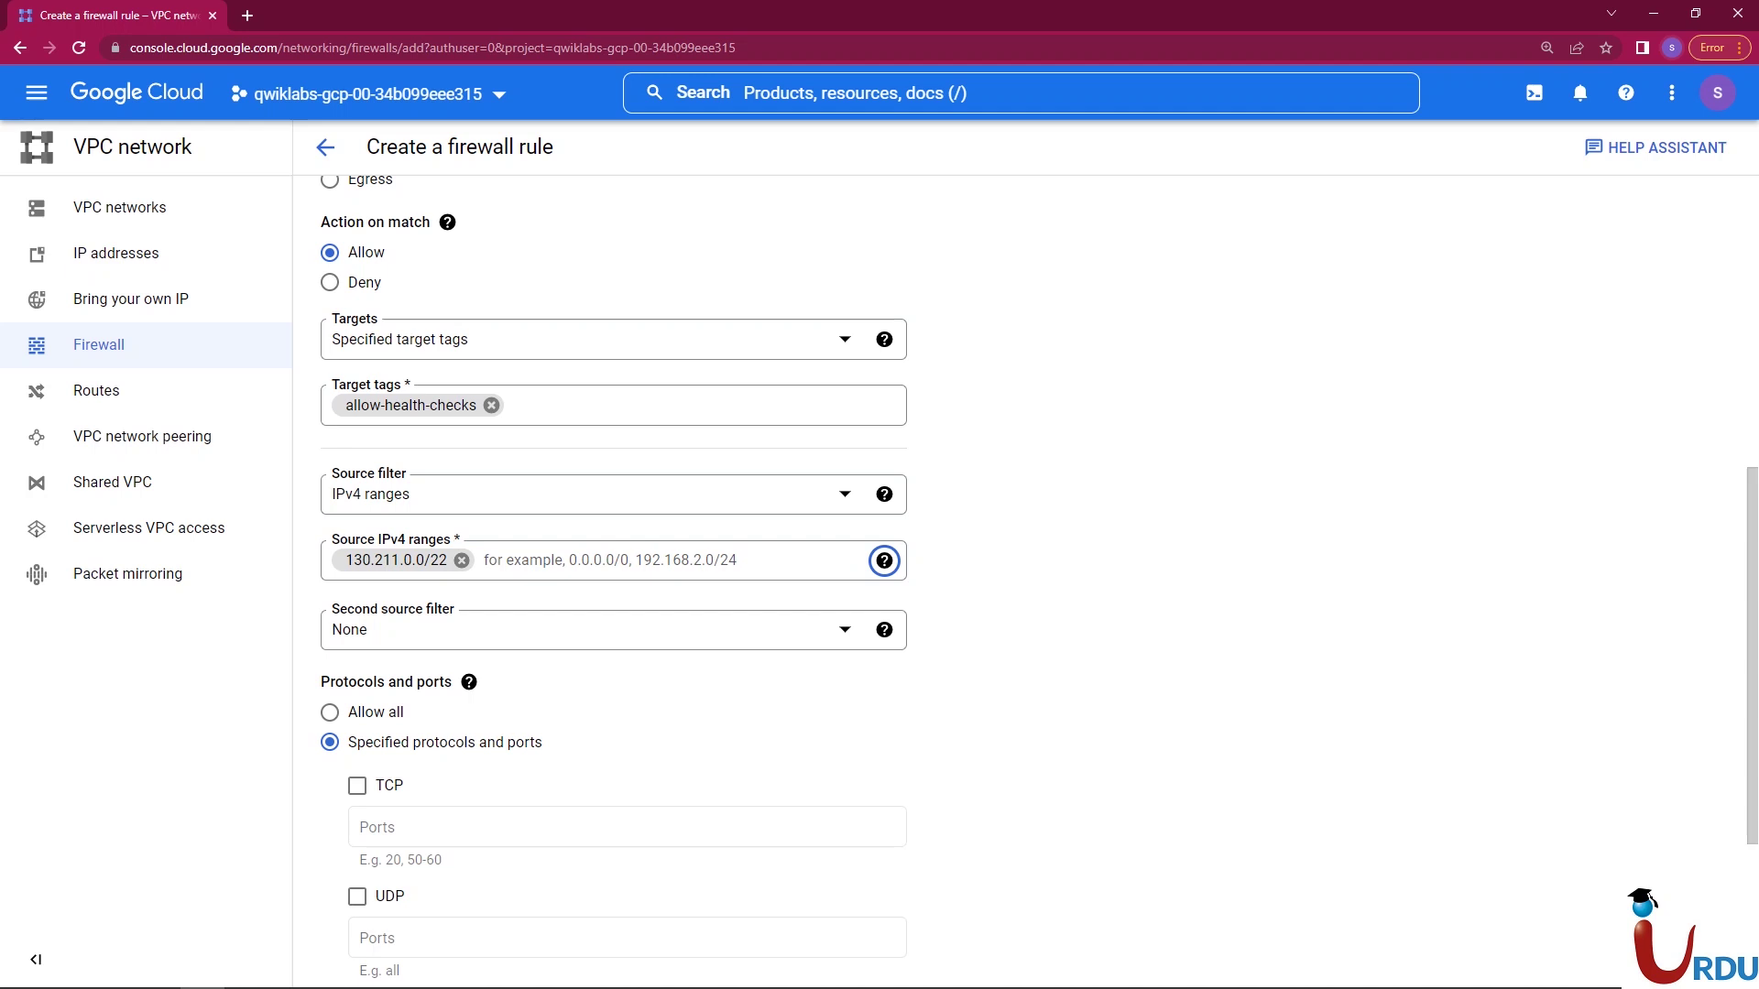
key("alt+Tab")
left_click(591, 629)
key("Escape")
left_click(484, 560)
type("35.191.0.0/16")
key("Tab")
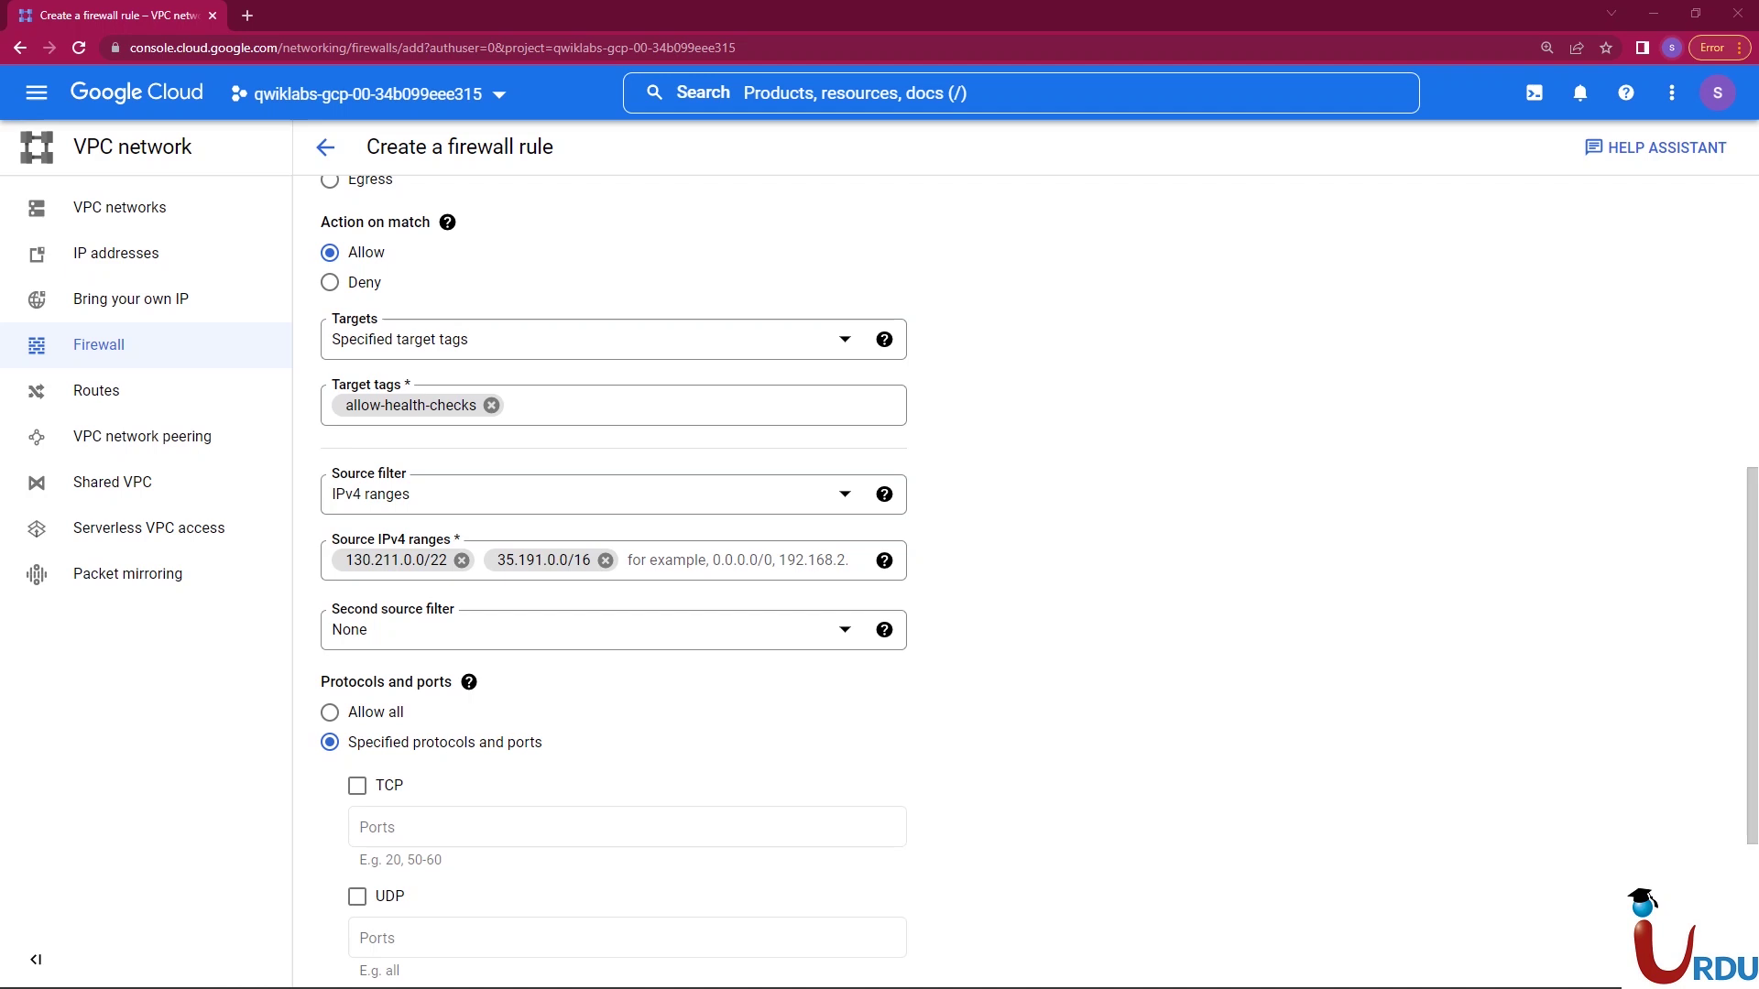
- Enable TCP under the rule's specified protocols and set its port to 80
scroll(614, 577, "down", 2)
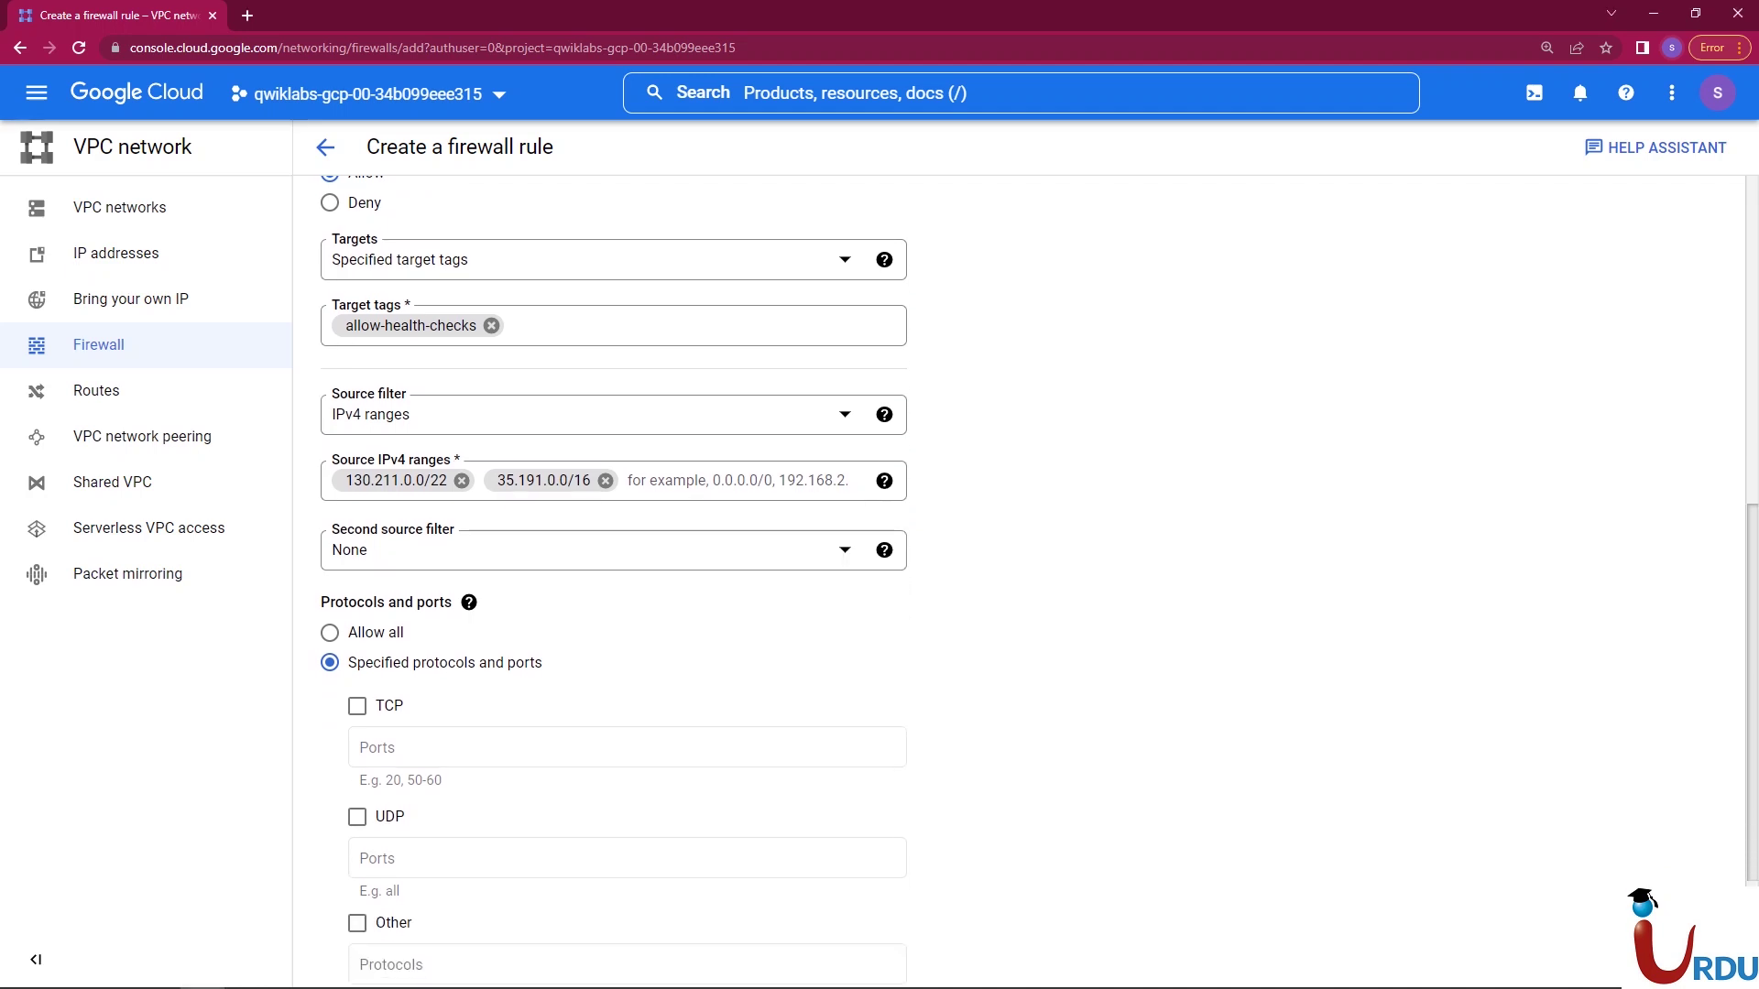
scroll(614, 577, "down", 1)
left_click(357, 491)
type("80")
key("Tab")
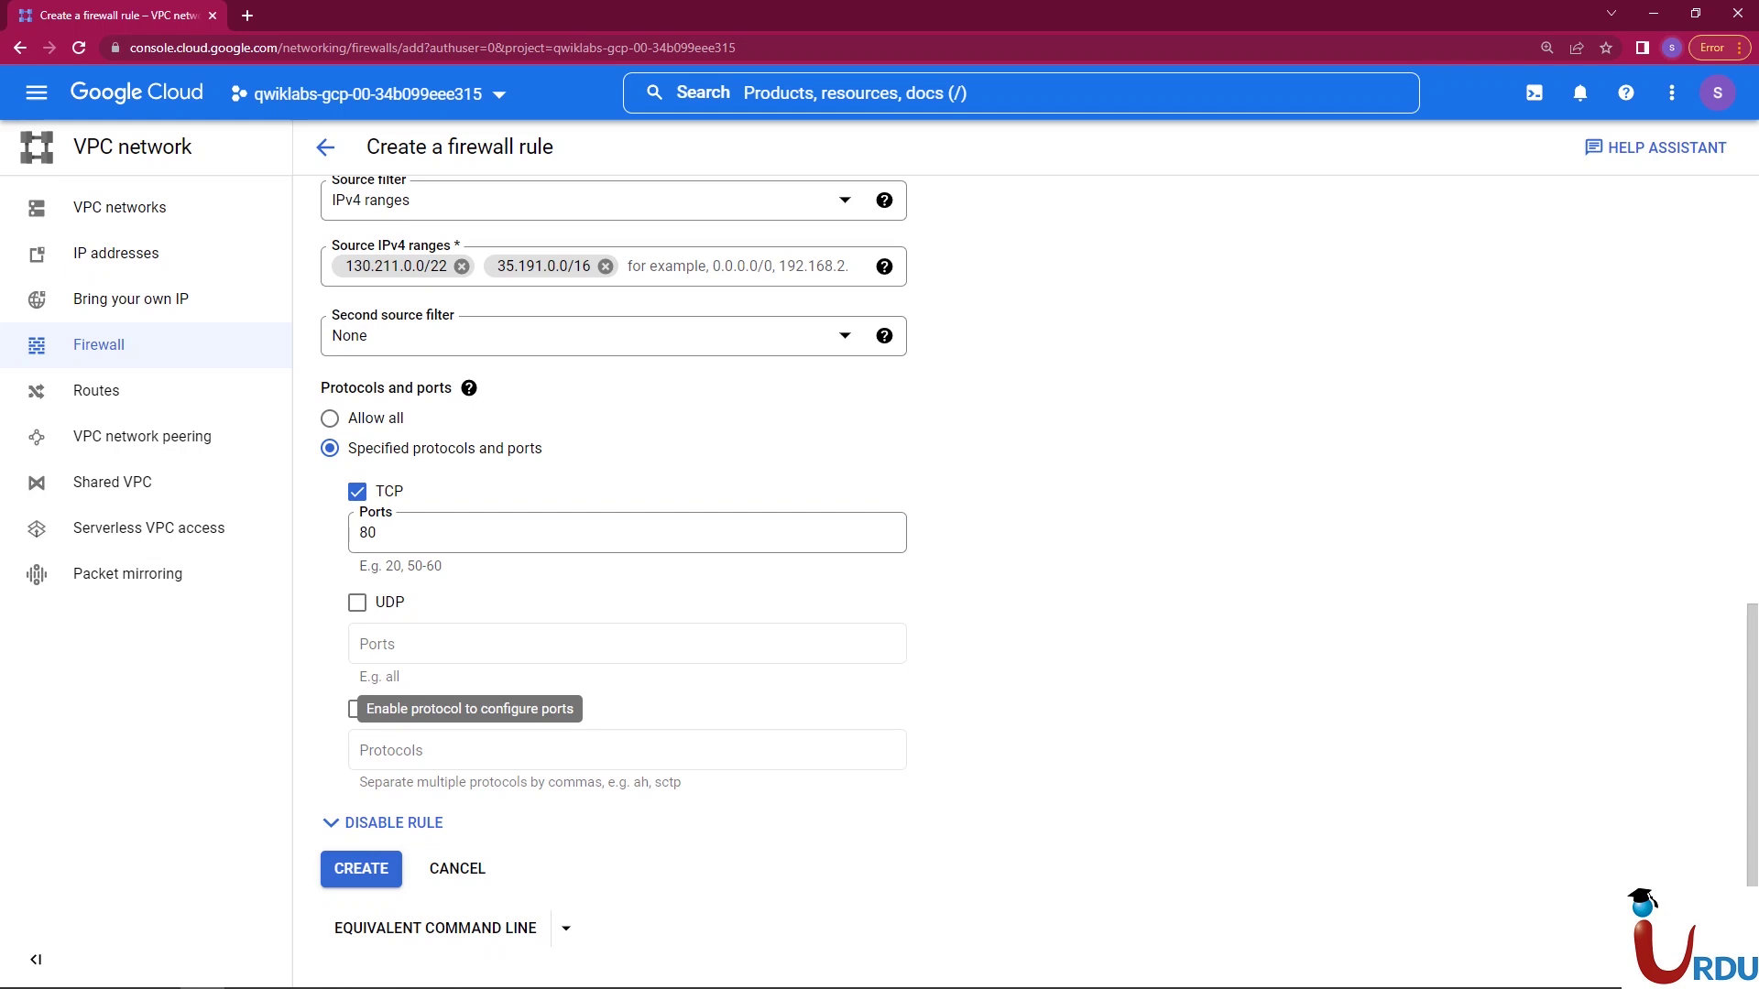
- Review the source ranges and protocol settings, and create the firewall rule
scroll(356, 709, "up", 1)
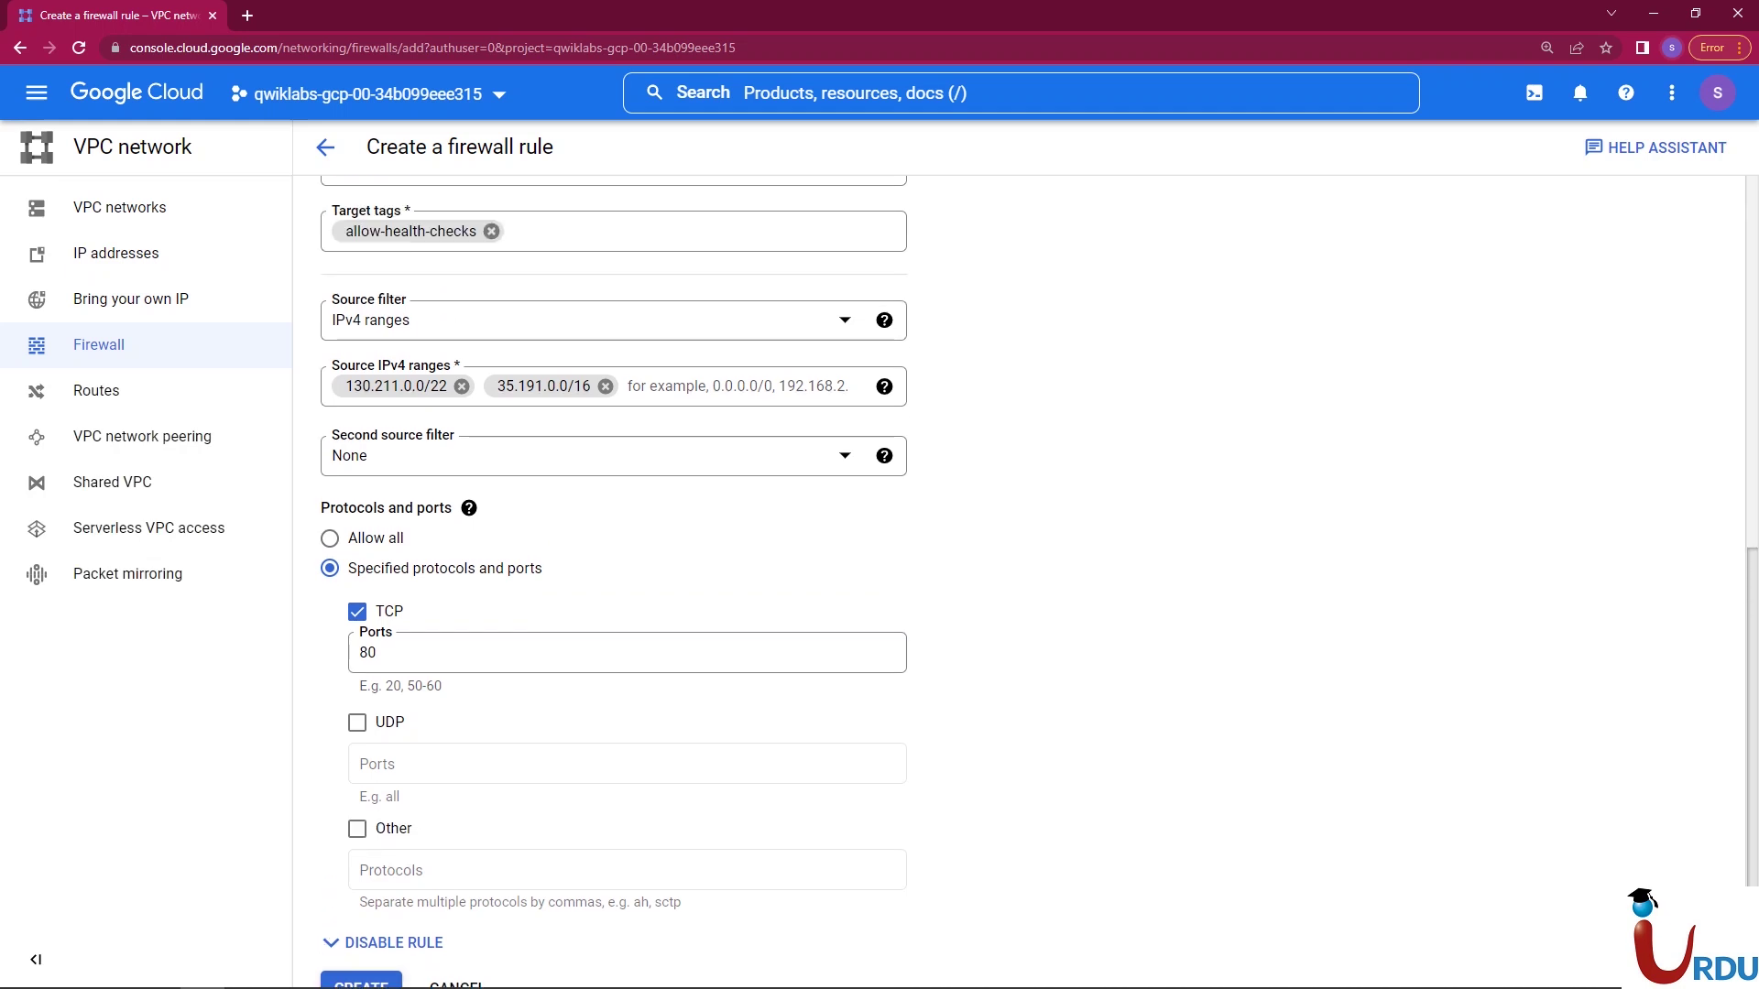
scroll(613, 568, "down", 1)
scroll(614, 568, "up", 1)
scroll(613, 567, "down", 1)
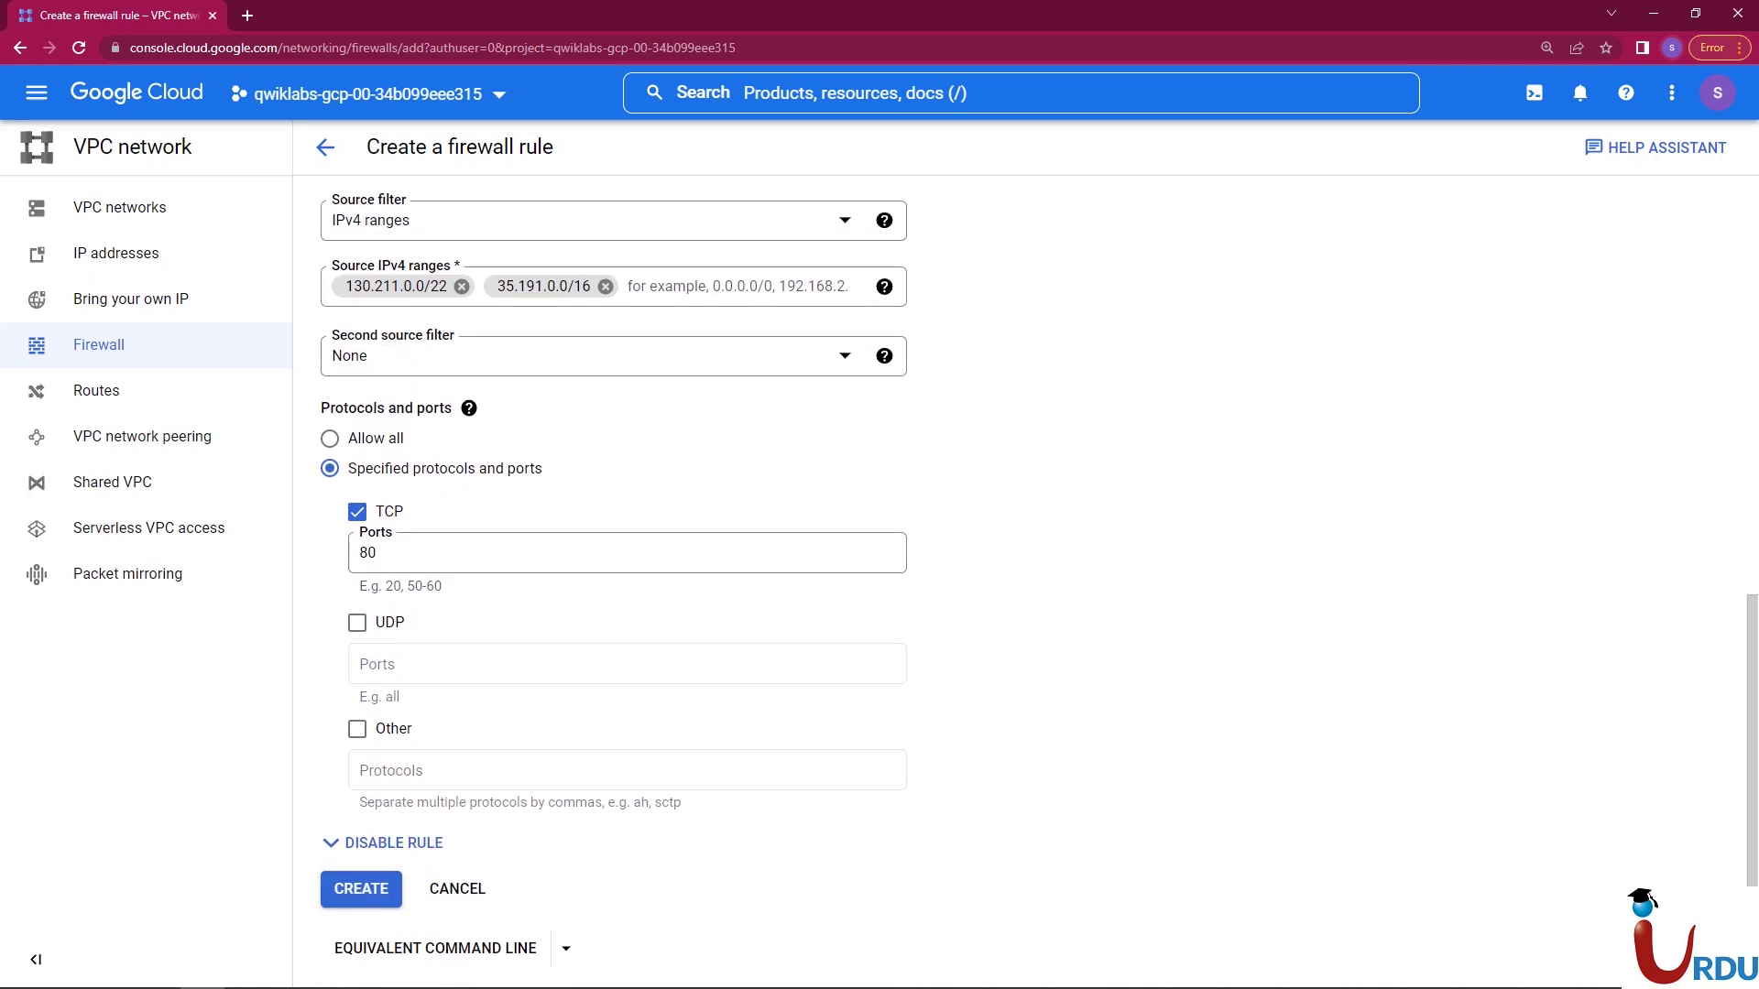
left_click(360, 888)
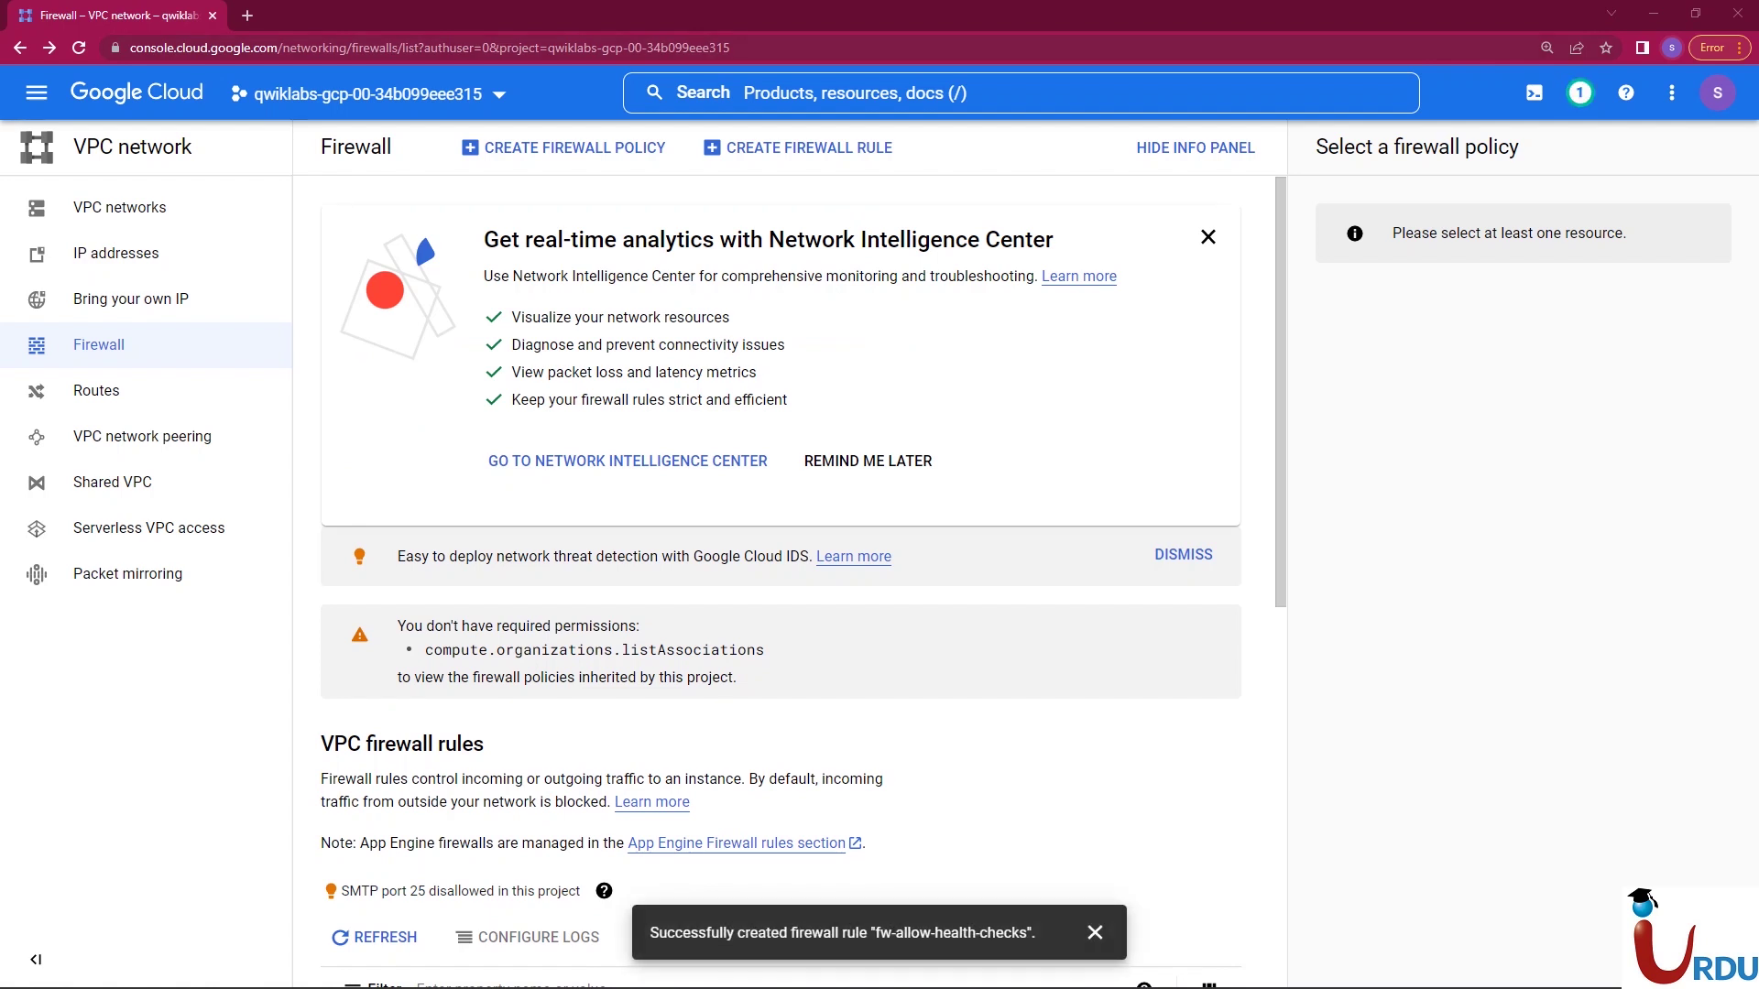
- Close the Network Intelligence Center banner, hide the info panel and dismiss the Cloud IDS notice on the Firewall page
left_click(1208, 236)
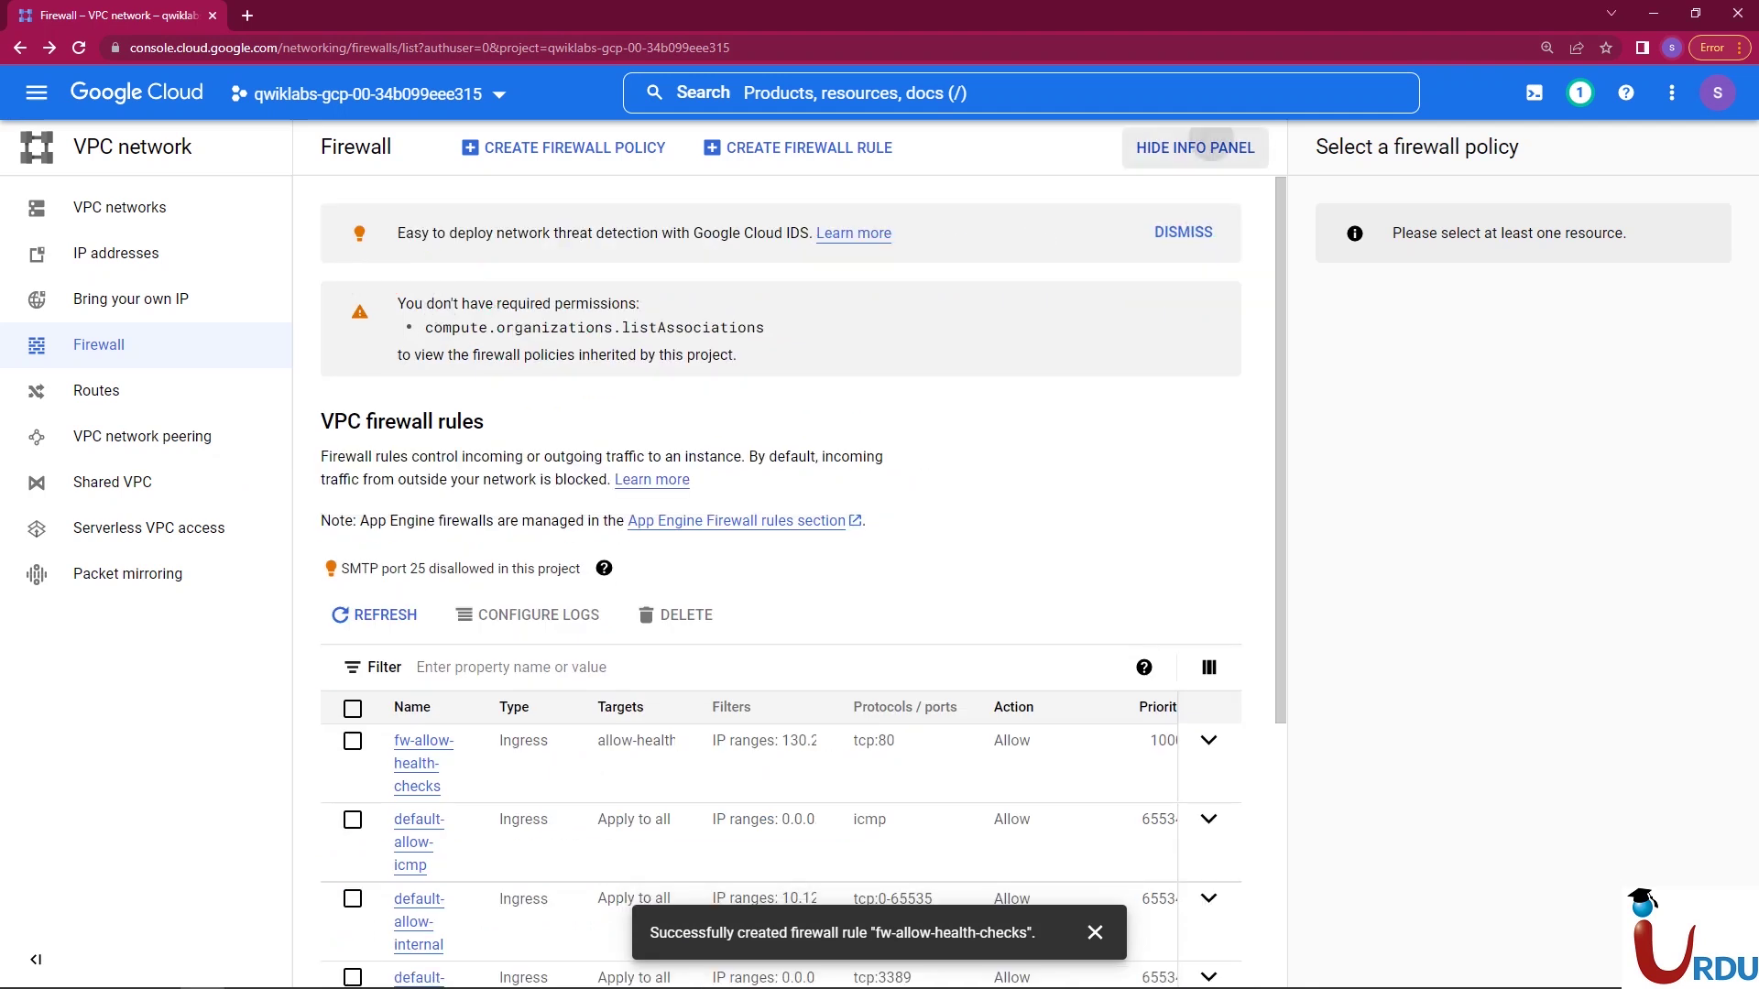
left_click(1209, 147)
left_click(1654, 231)
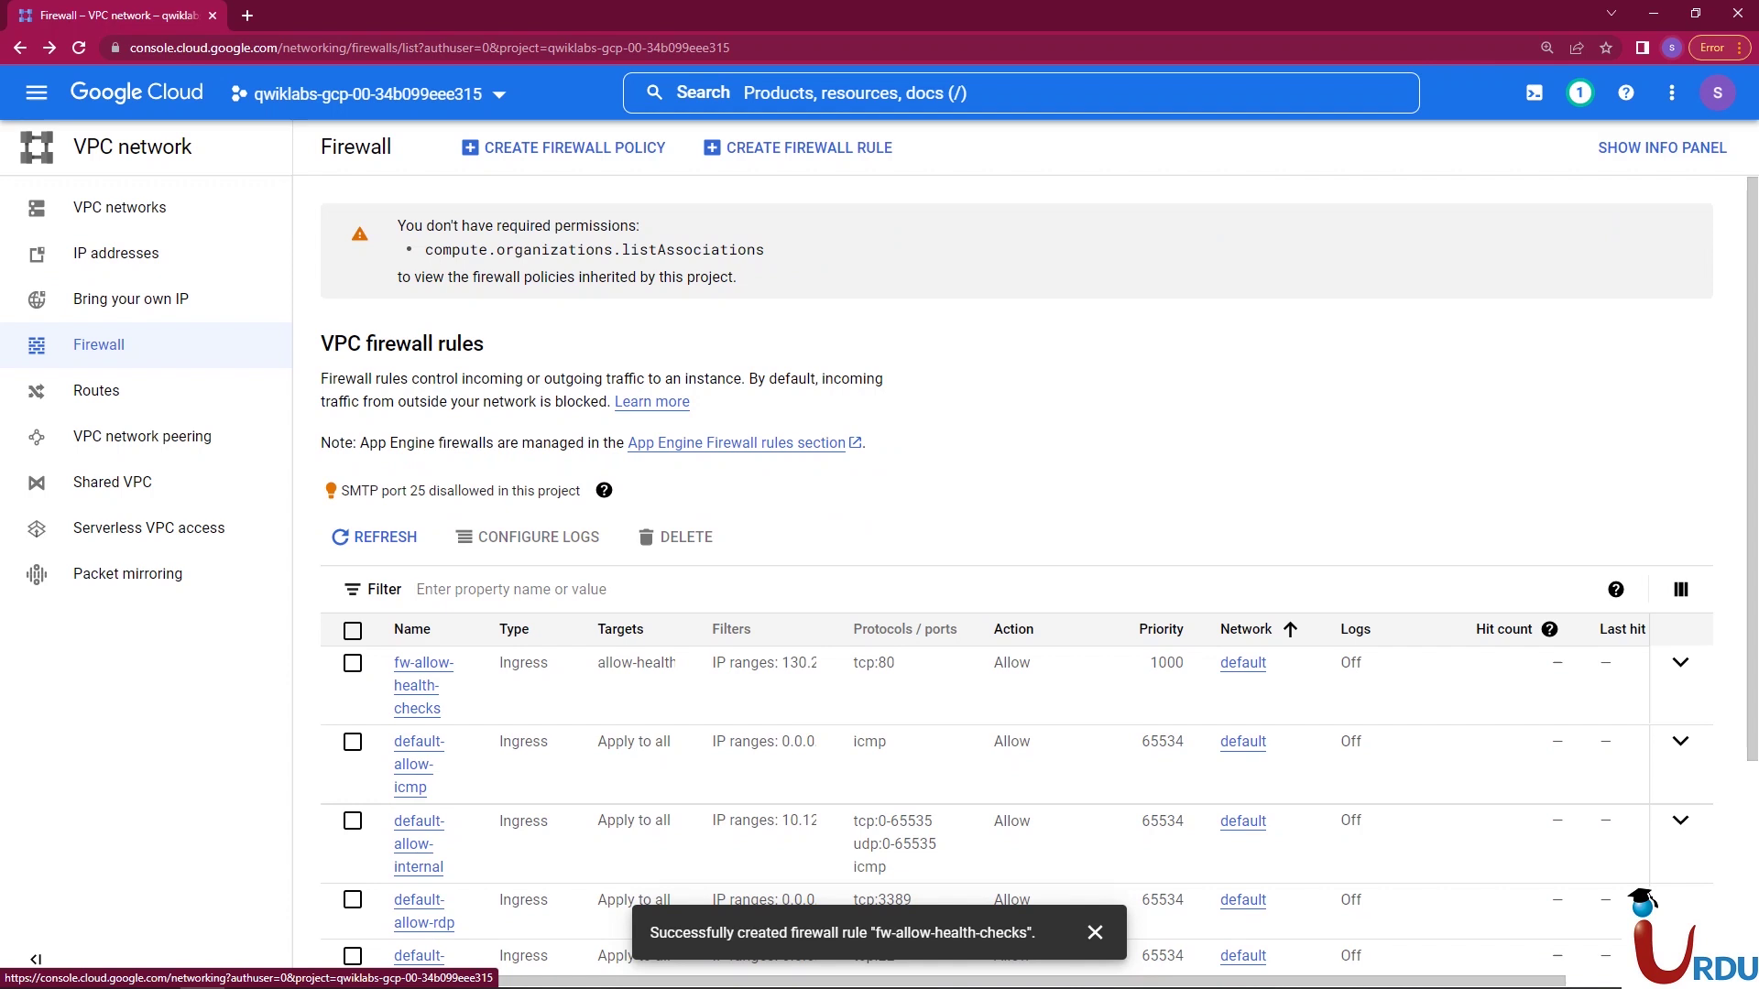
- Return to the console's home page, search for nat and open the Cloud NAT page
left_click(136, 92)
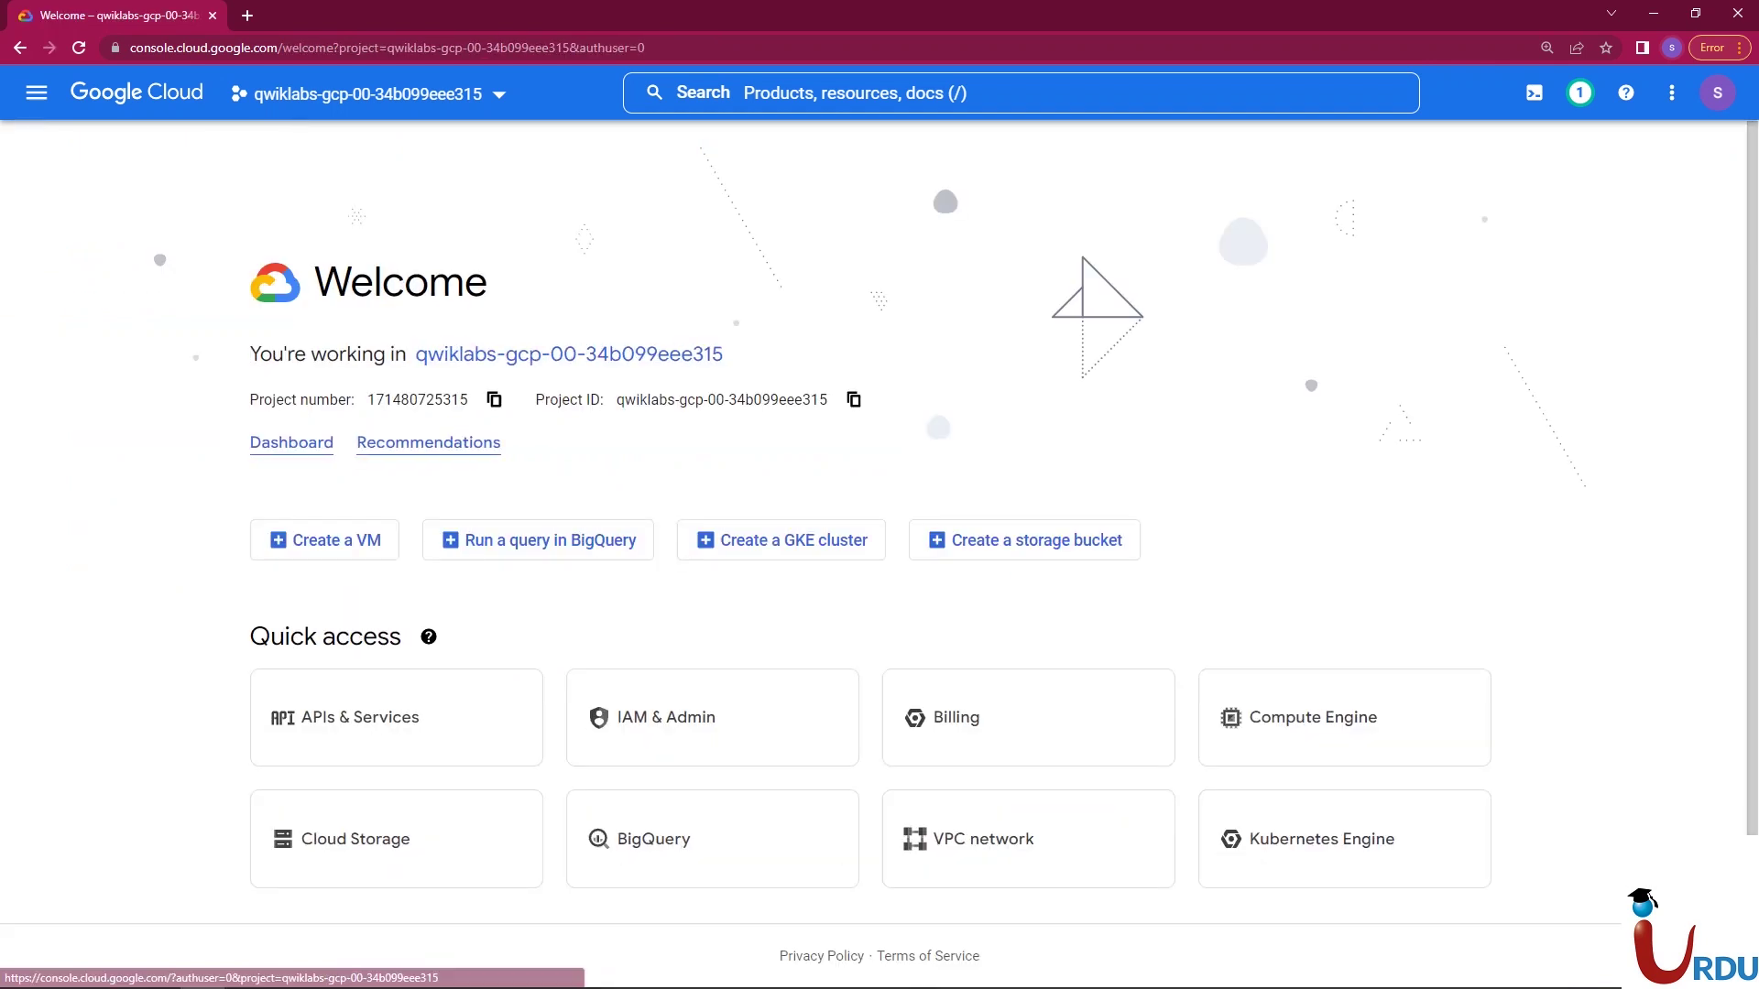
left_click(36, 92)
left_click(746, 93)
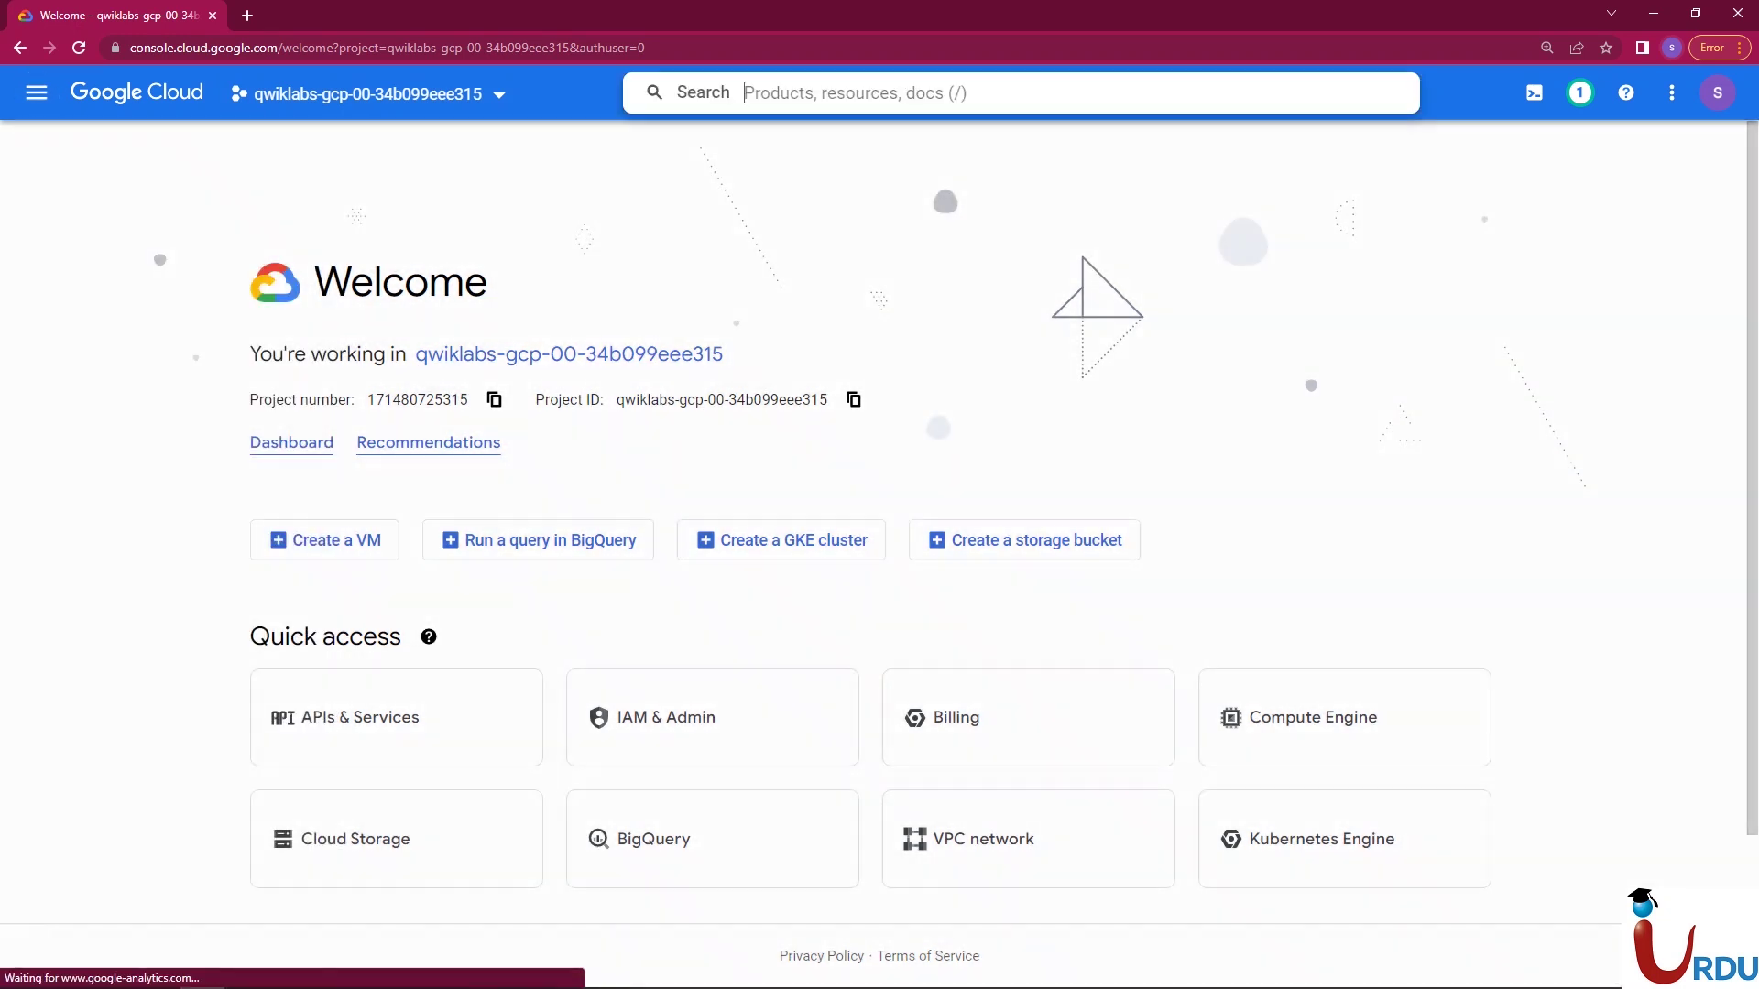
type("m")
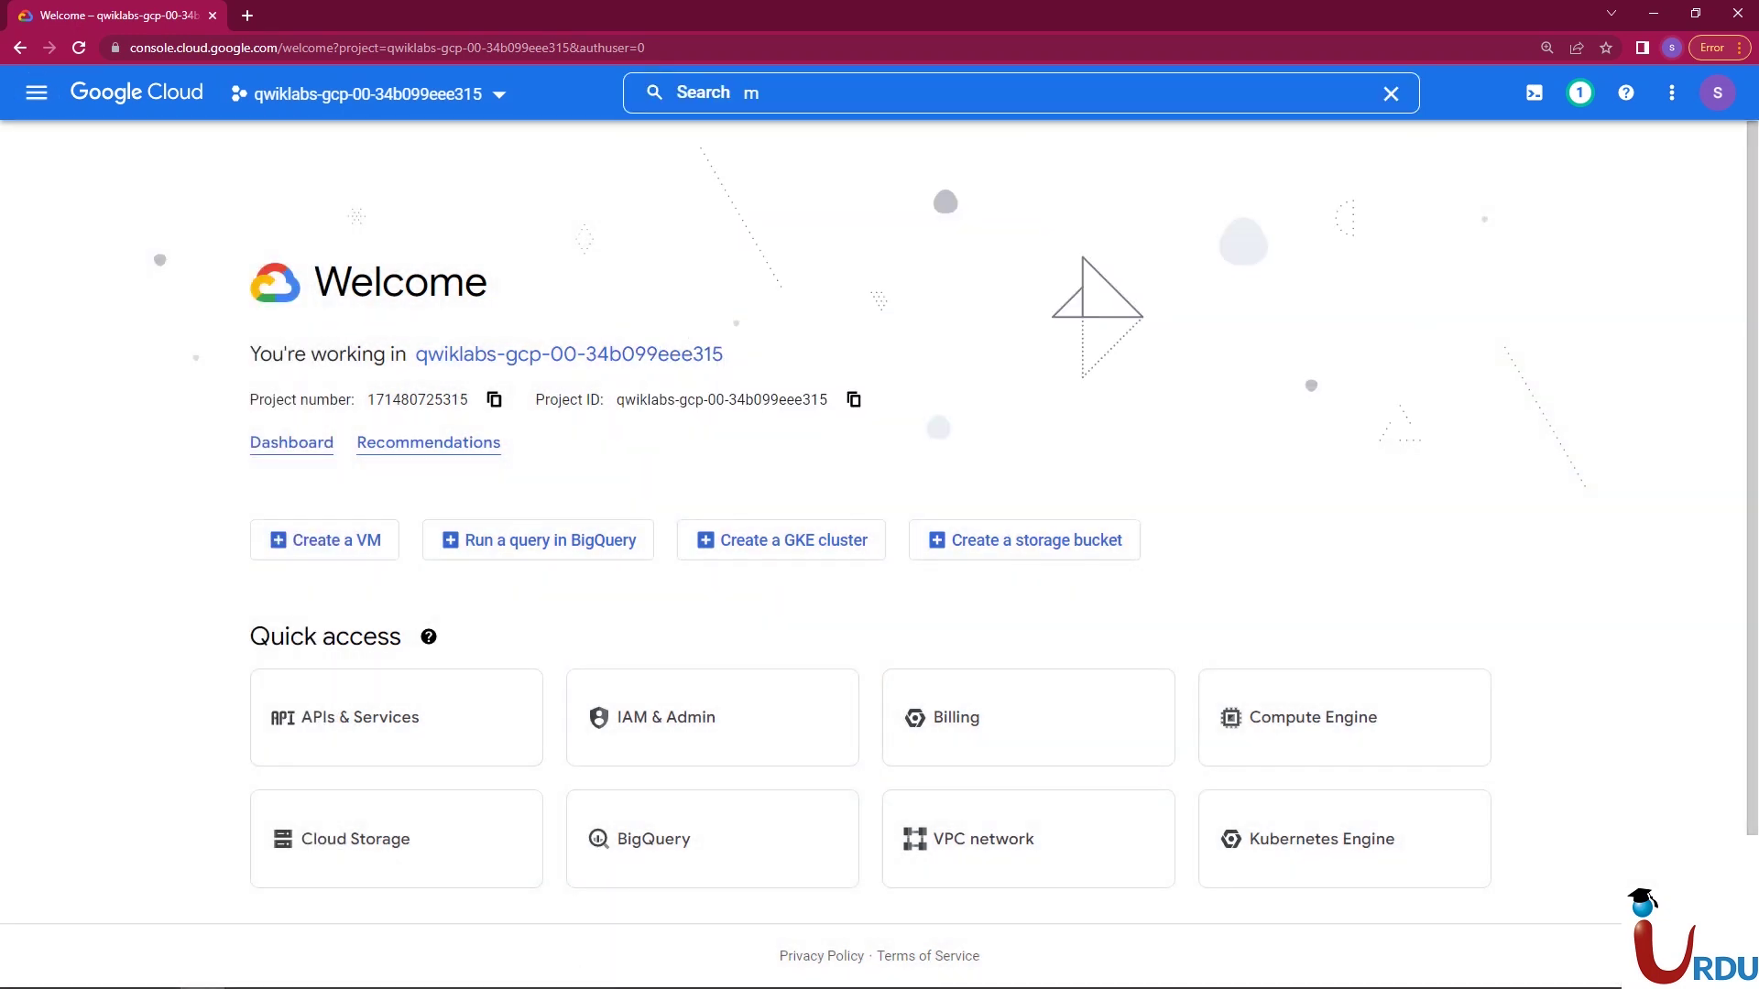
double_click(749, 93)
type("n")
type("t")
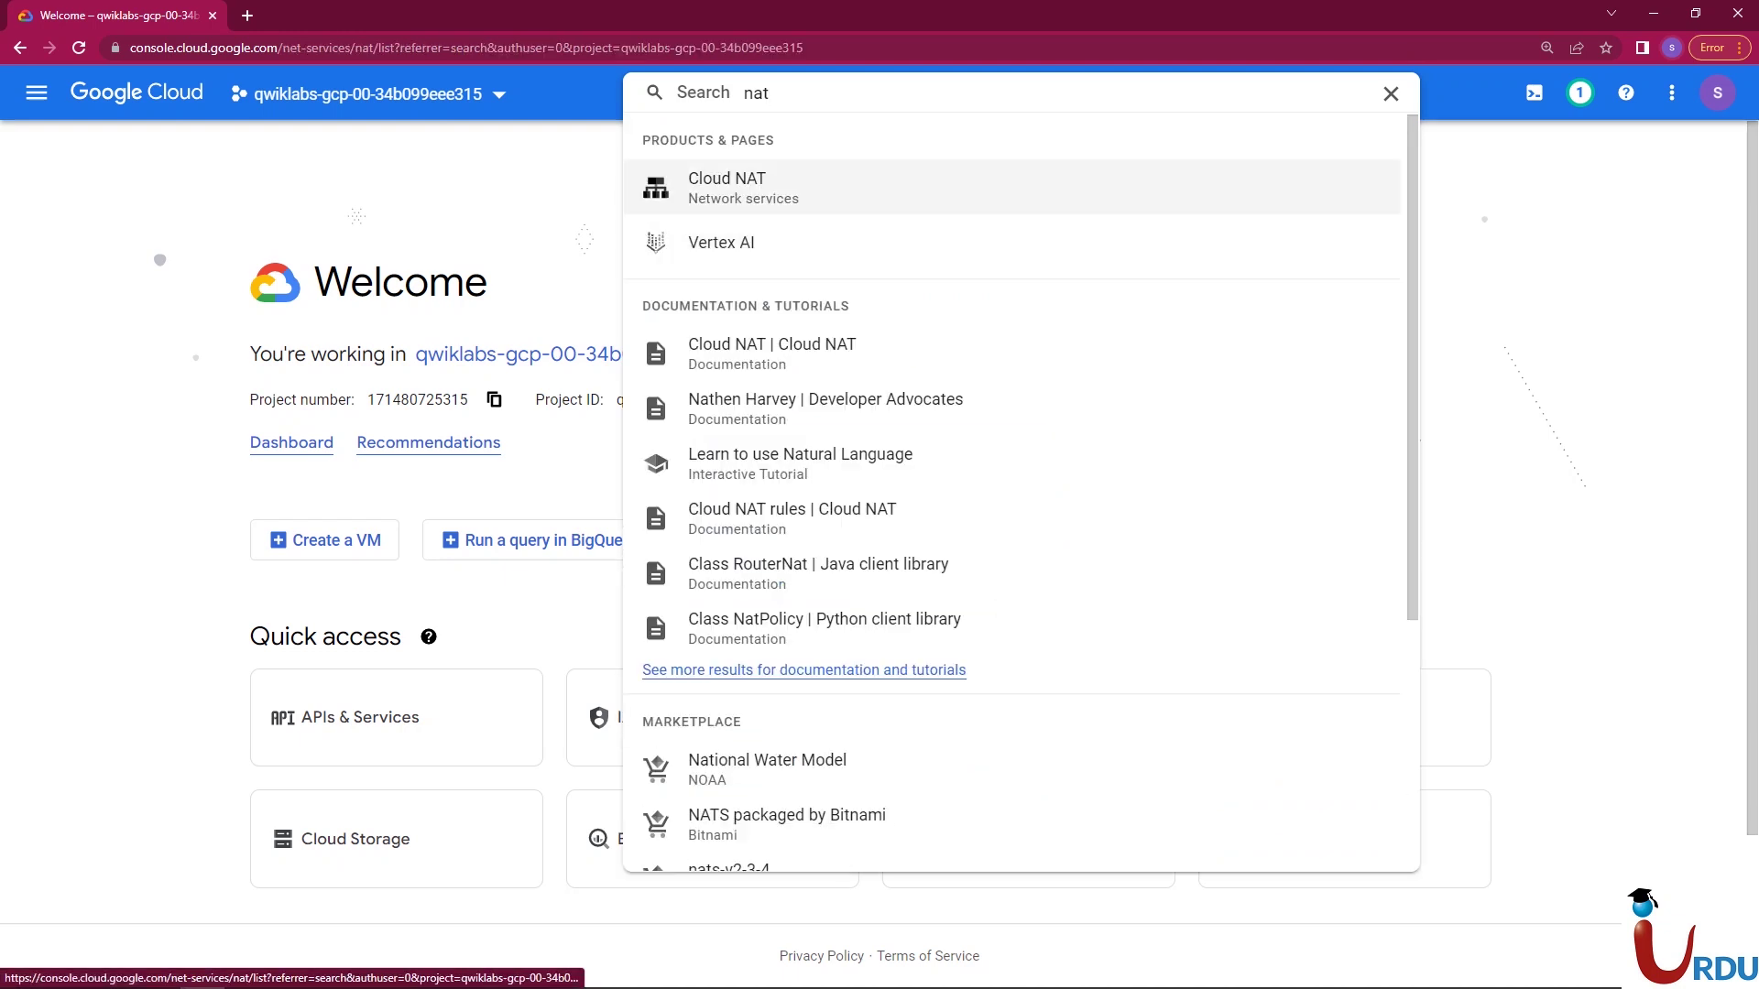
left_click(726, 187)
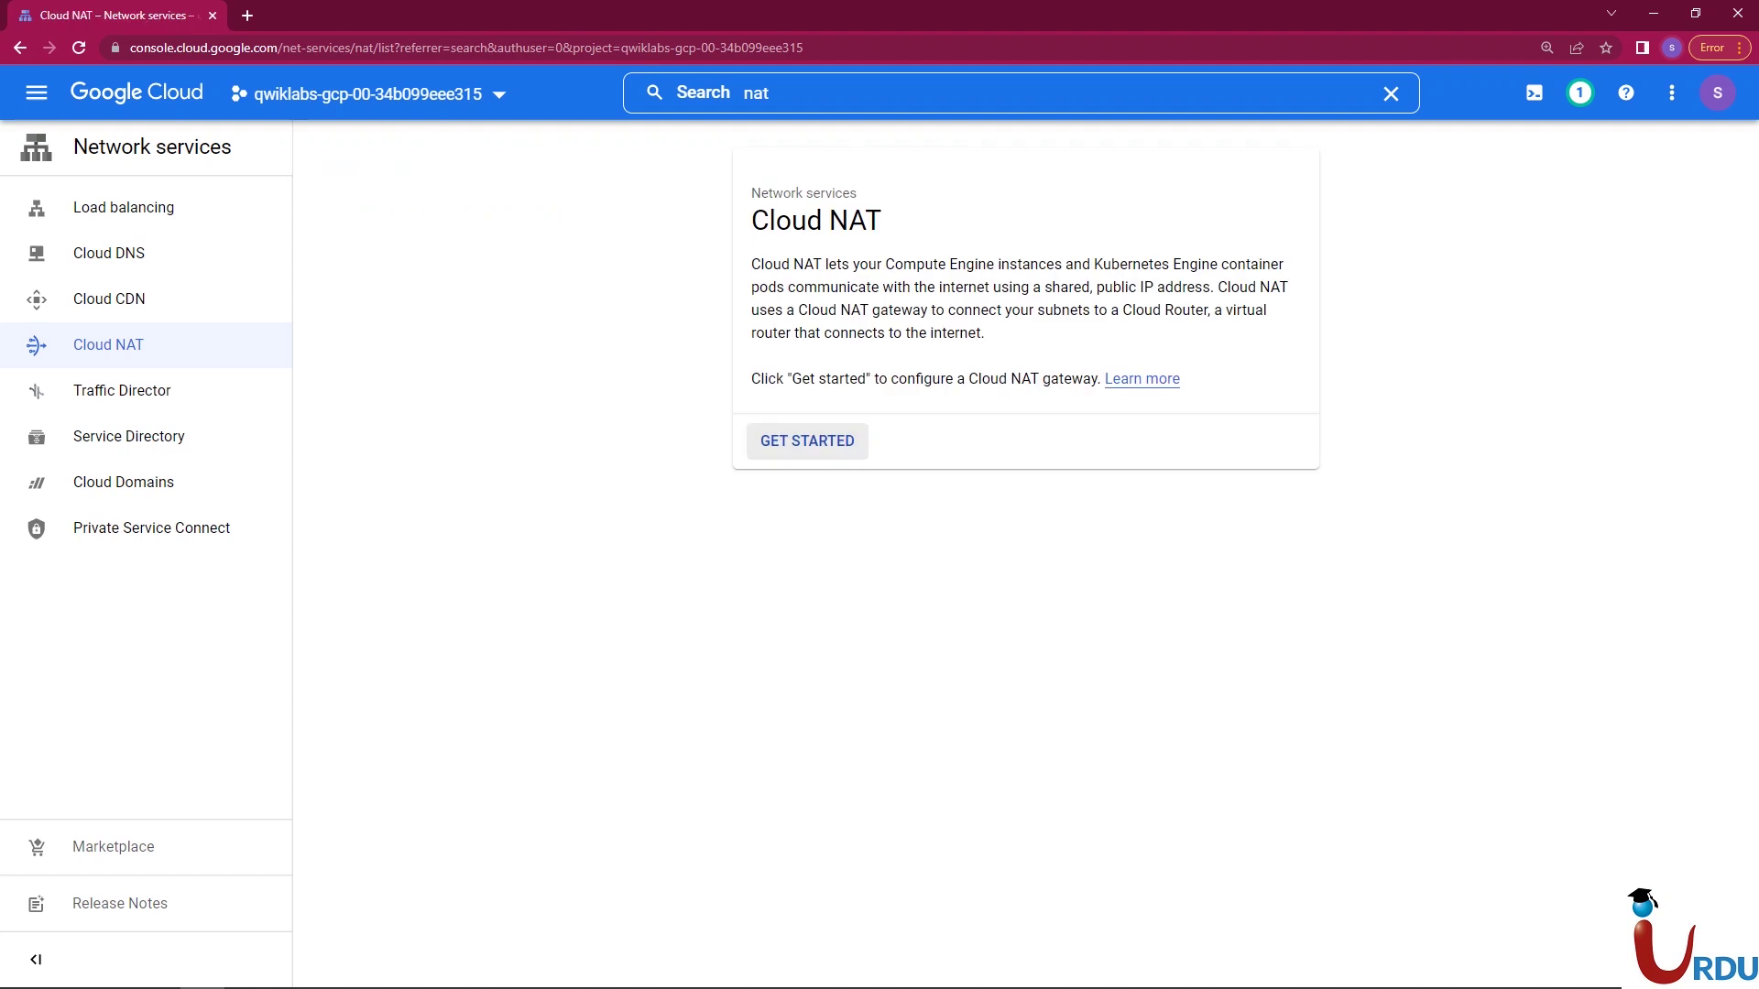
- Start a Cloud NAT gateway named nat-config on the default network in region us-central1 (Iowa)
left_click(806, 440)
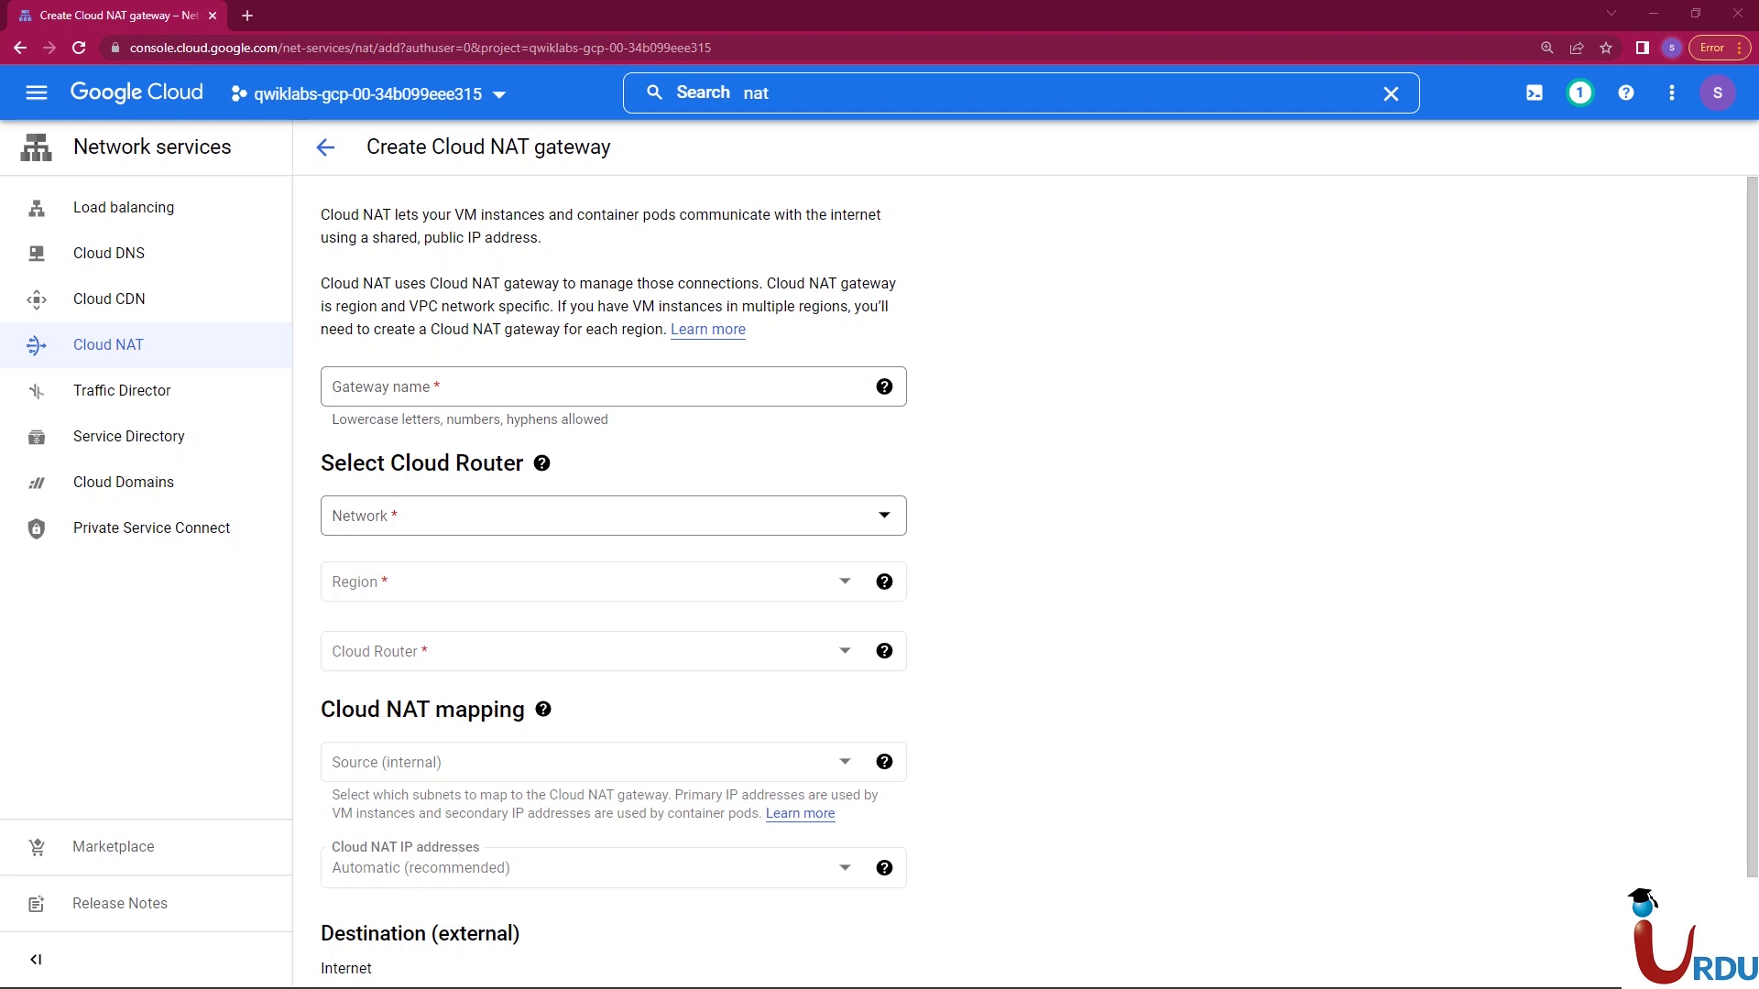
left_click(600, 387)
type("nat-config")
key("Tab")
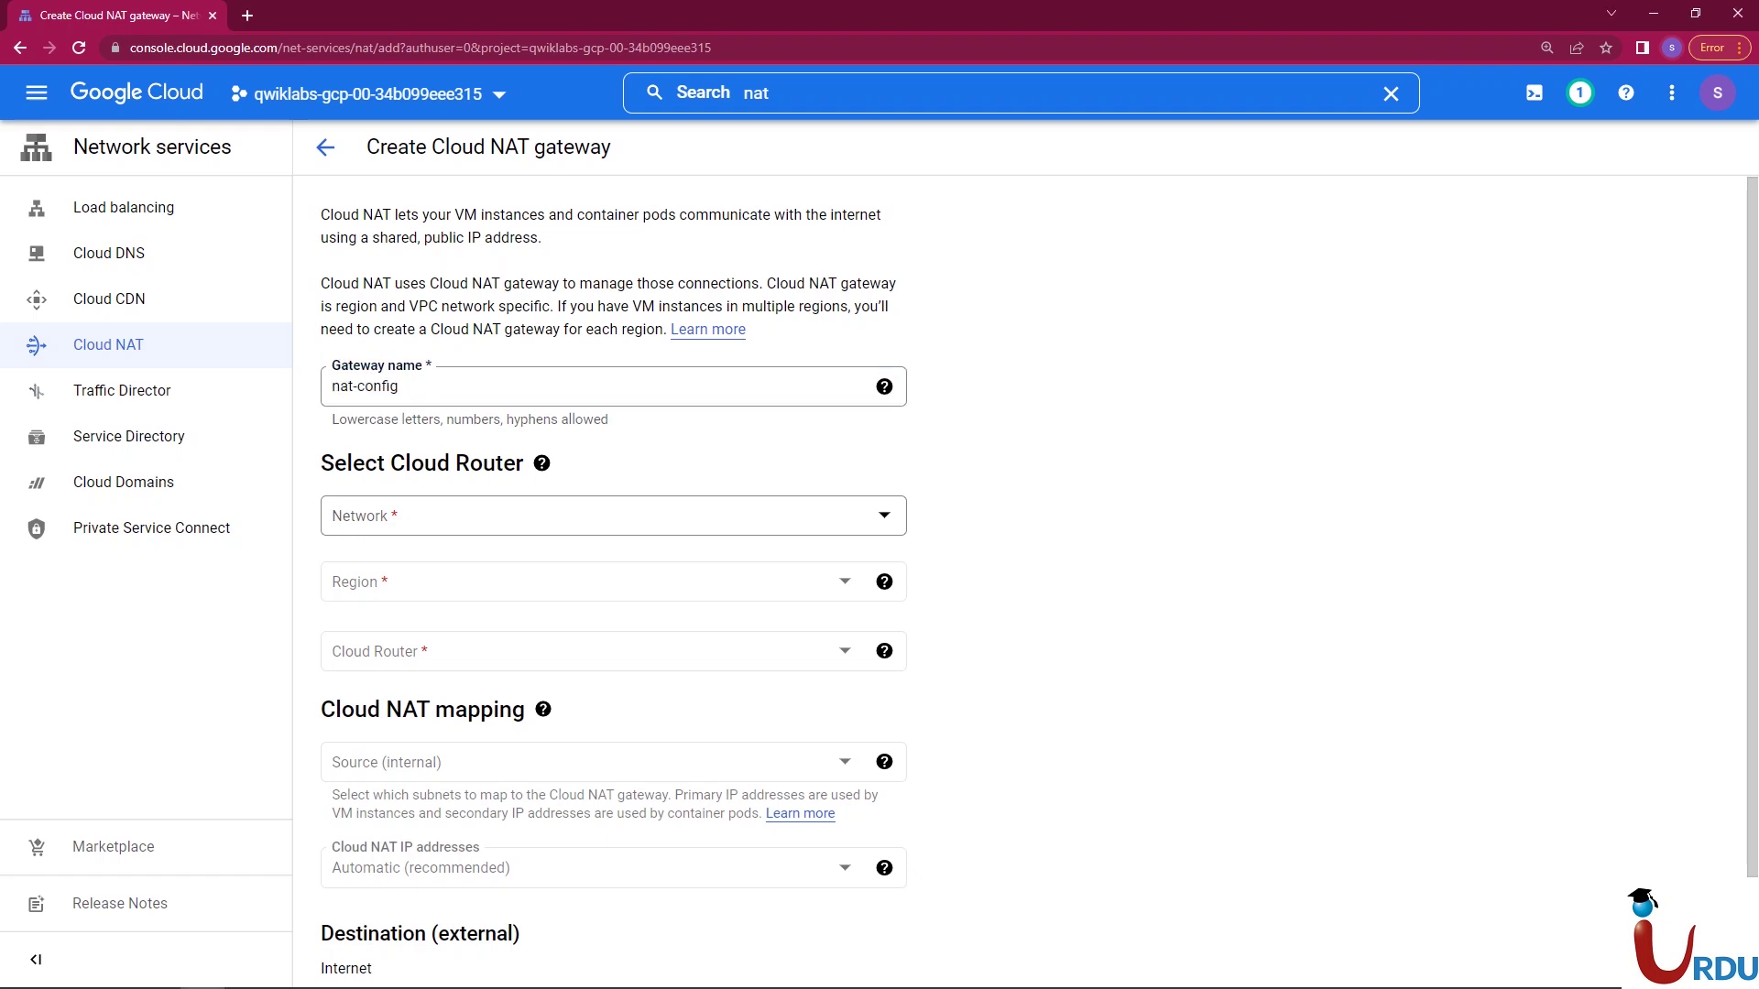
left_click(600, 516)
left_click(600, 596)
left_click(586, 581)
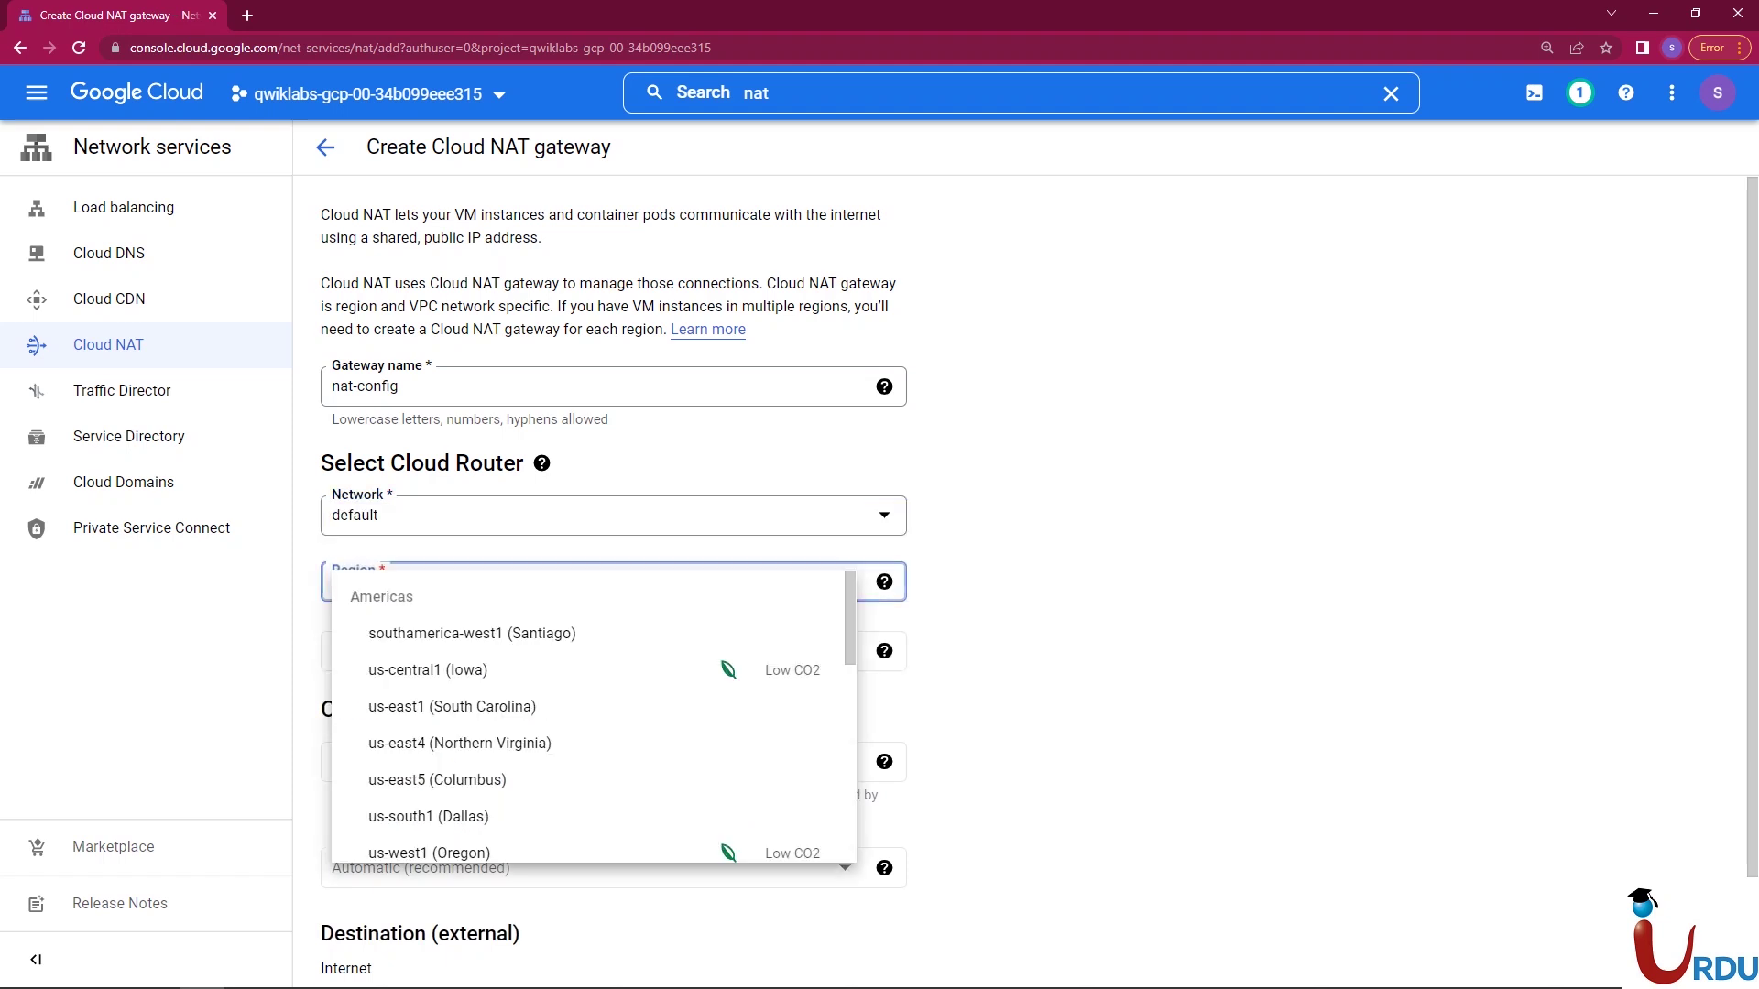
left_click(458, 668)
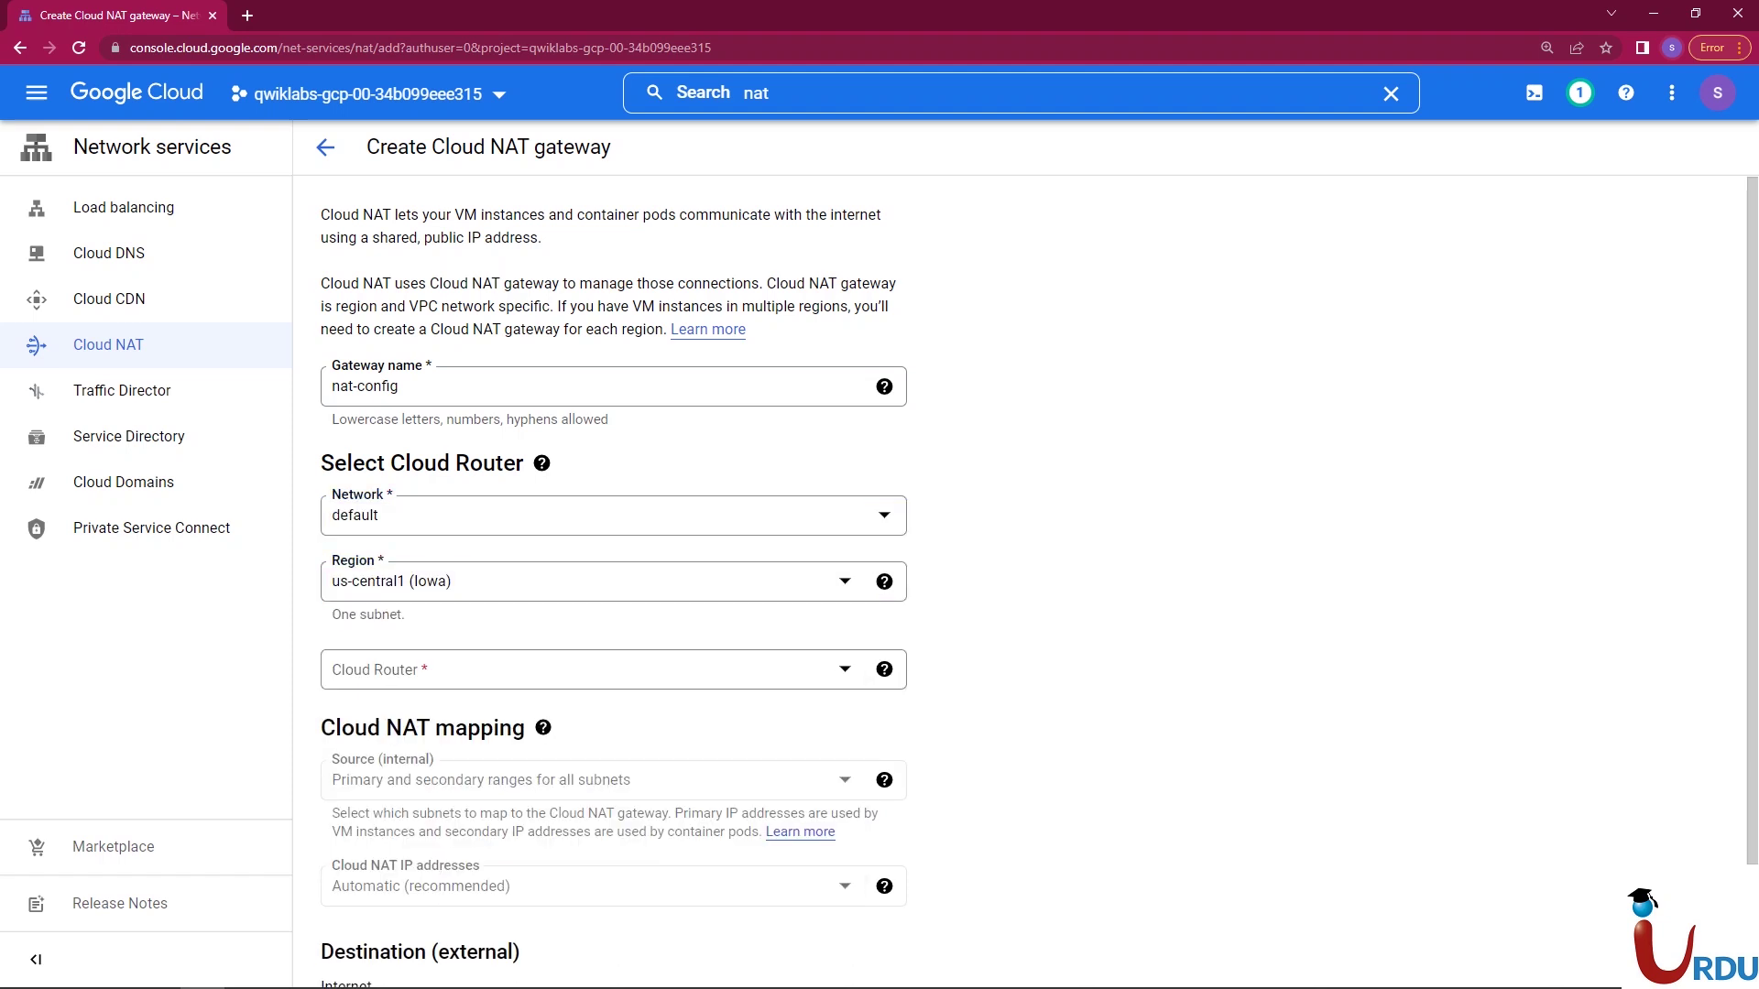
- Create a new Cloud Router named cr for the NAT gateway
left_click(458, 669)
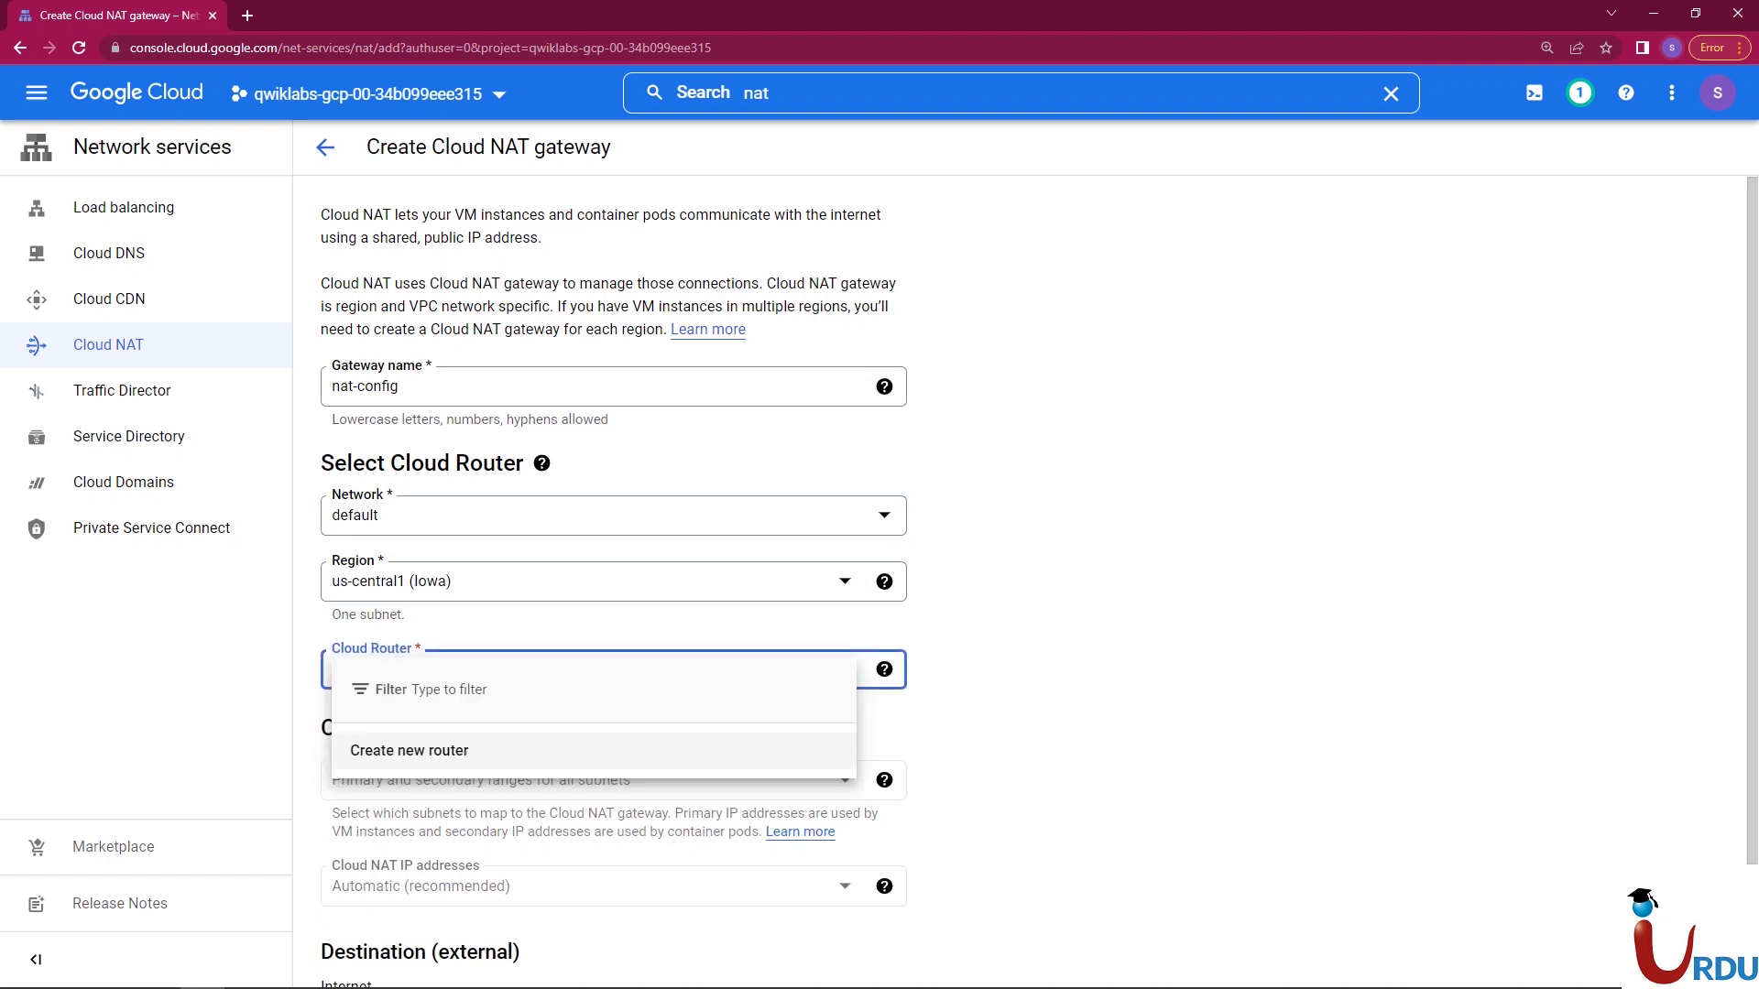
left_click(408, 750)
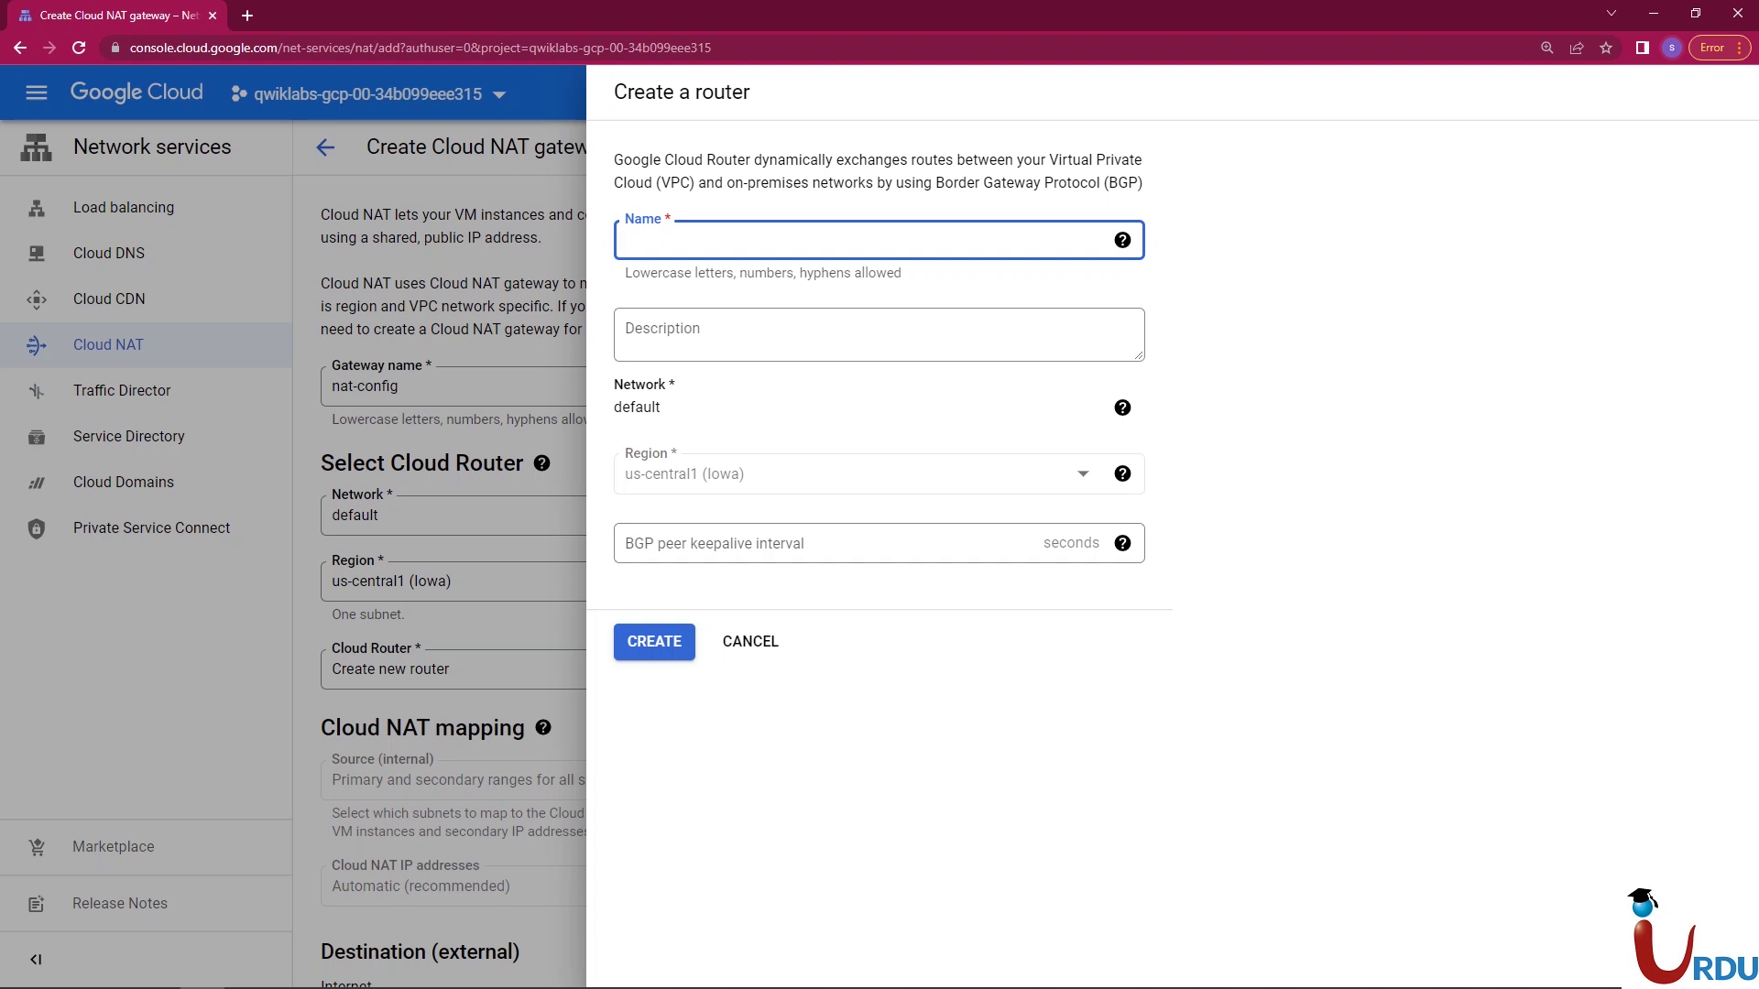
key("alt+Tab")
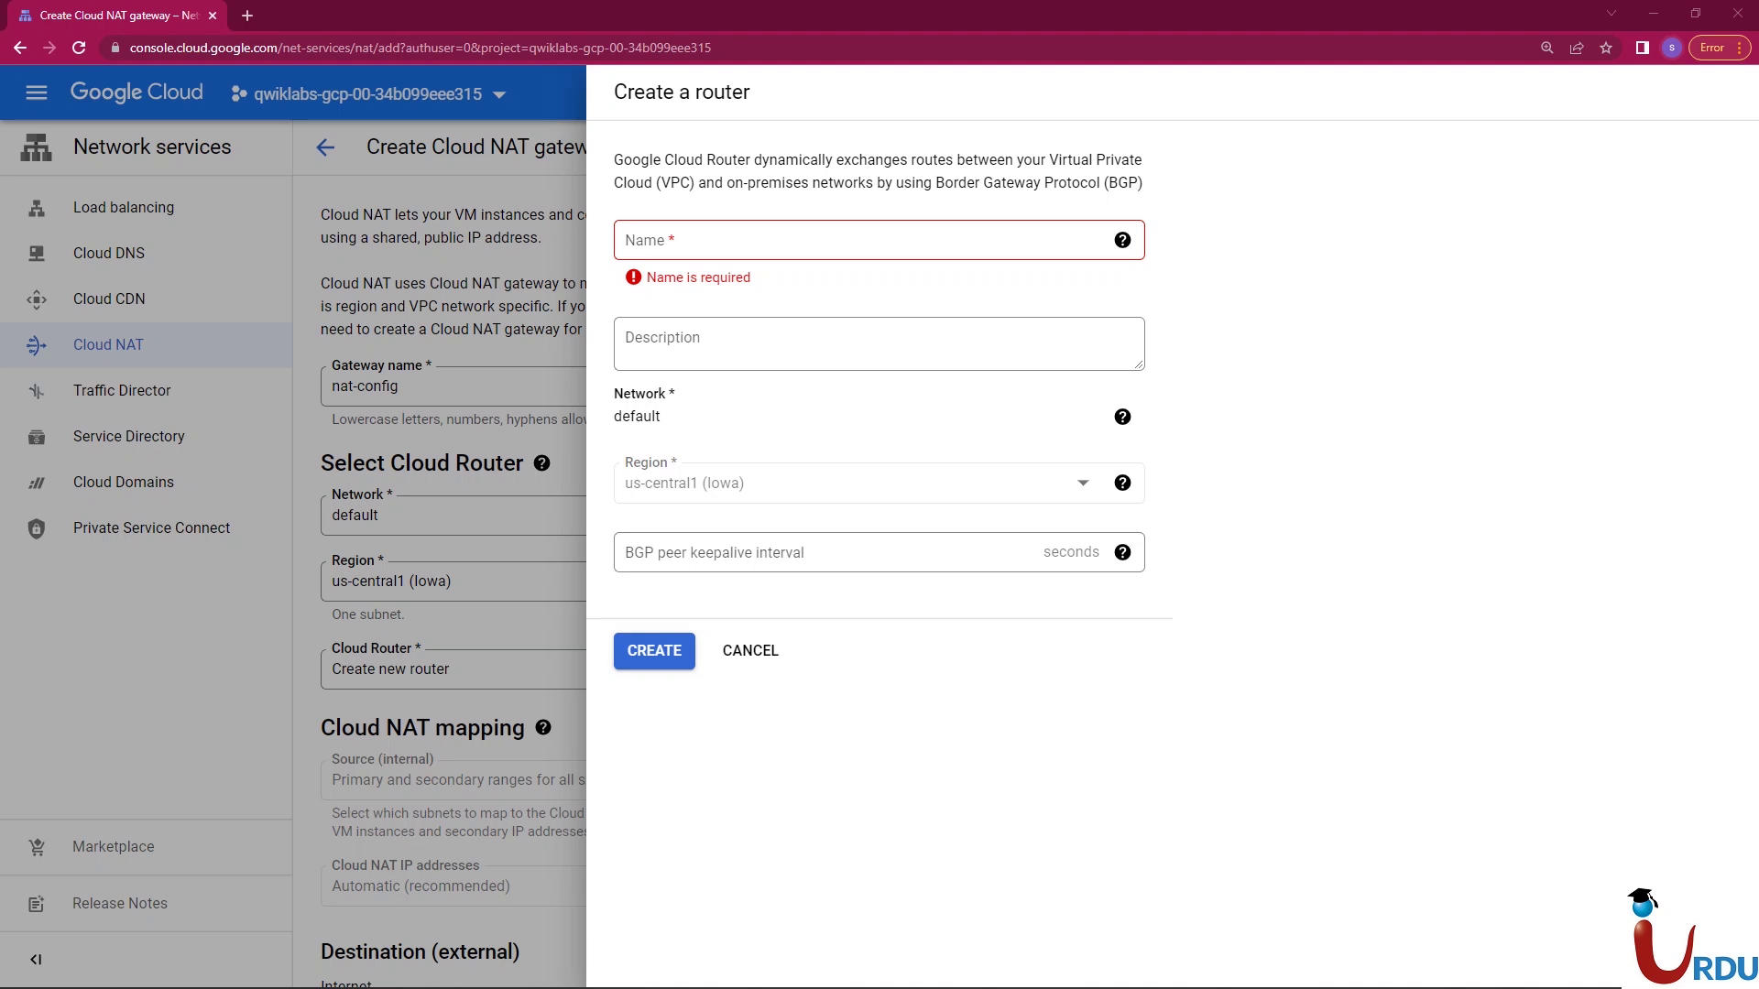
key("alt+Tab")
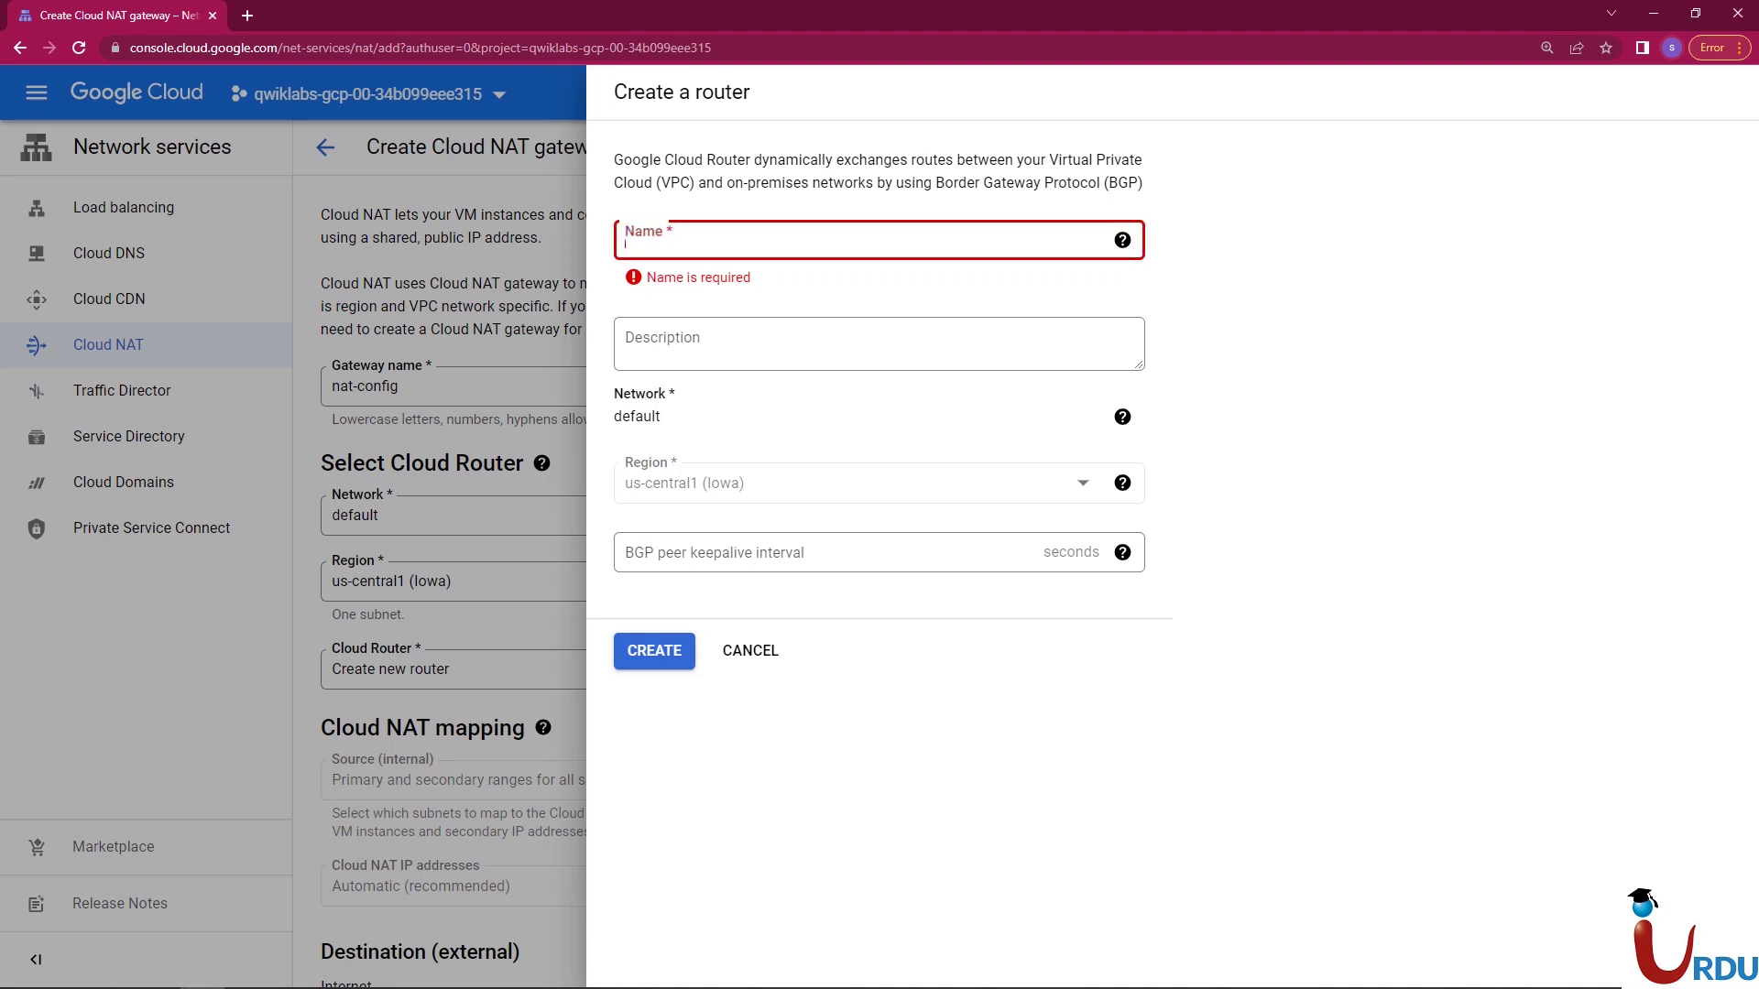
type("cr")
key("Tab")
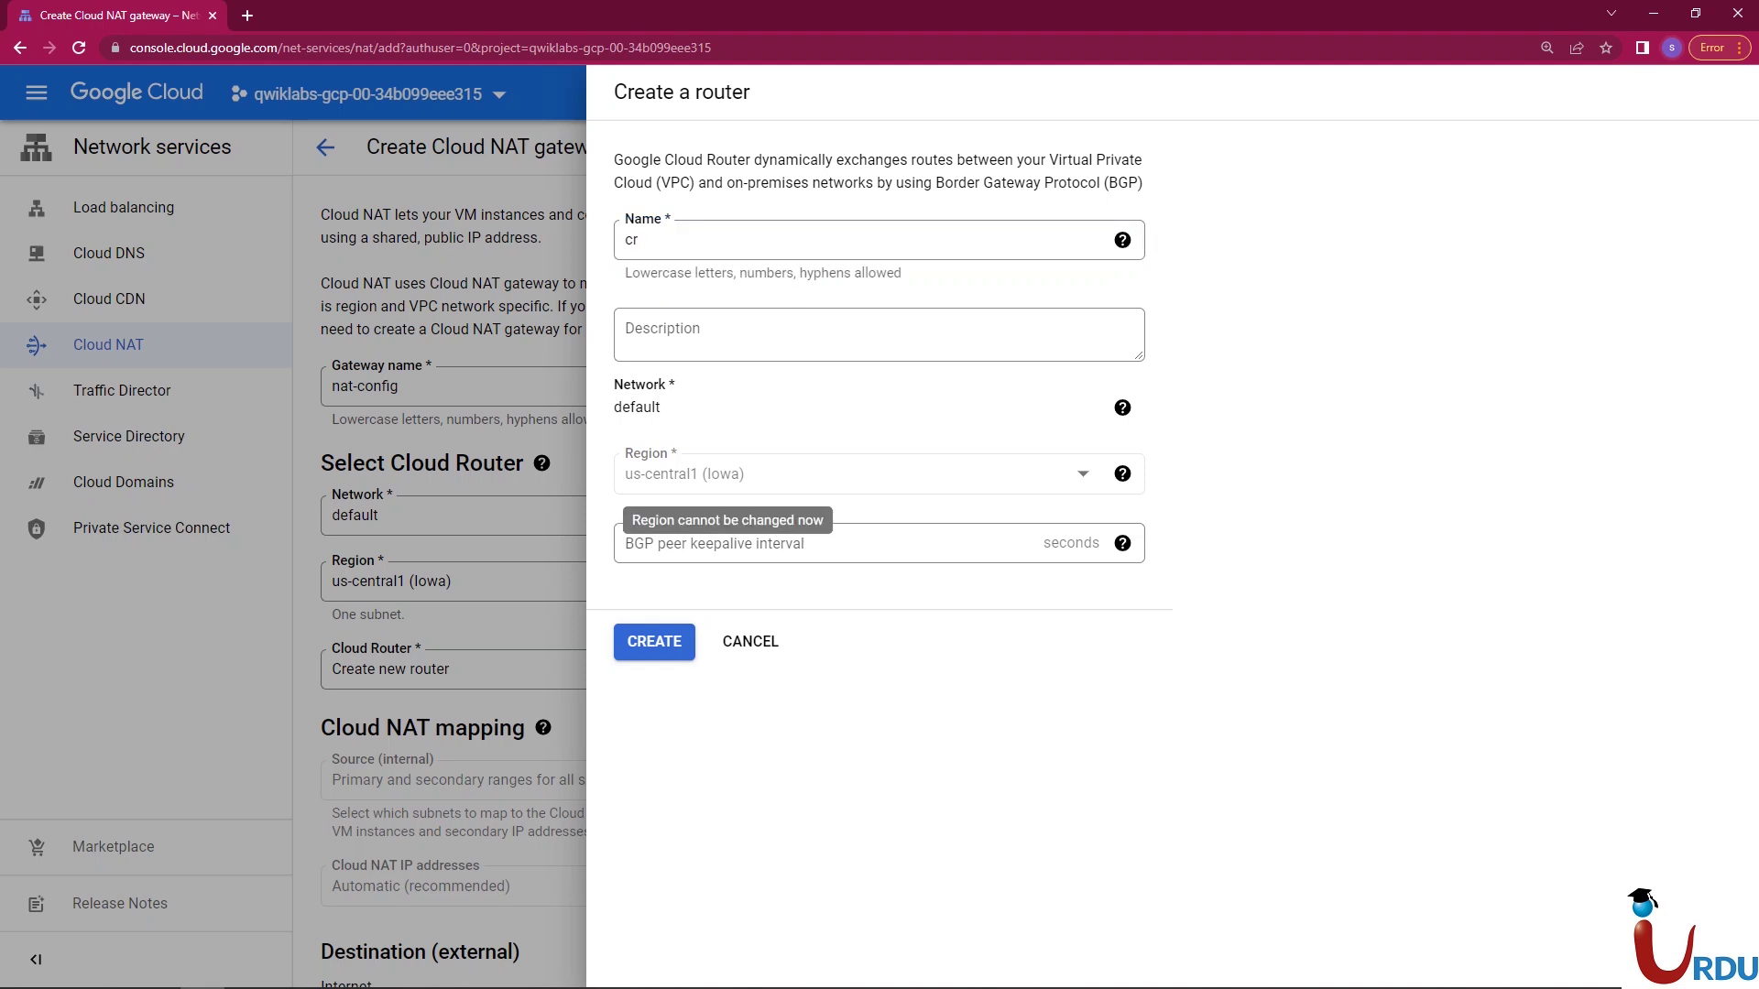
left_click(654, 641)
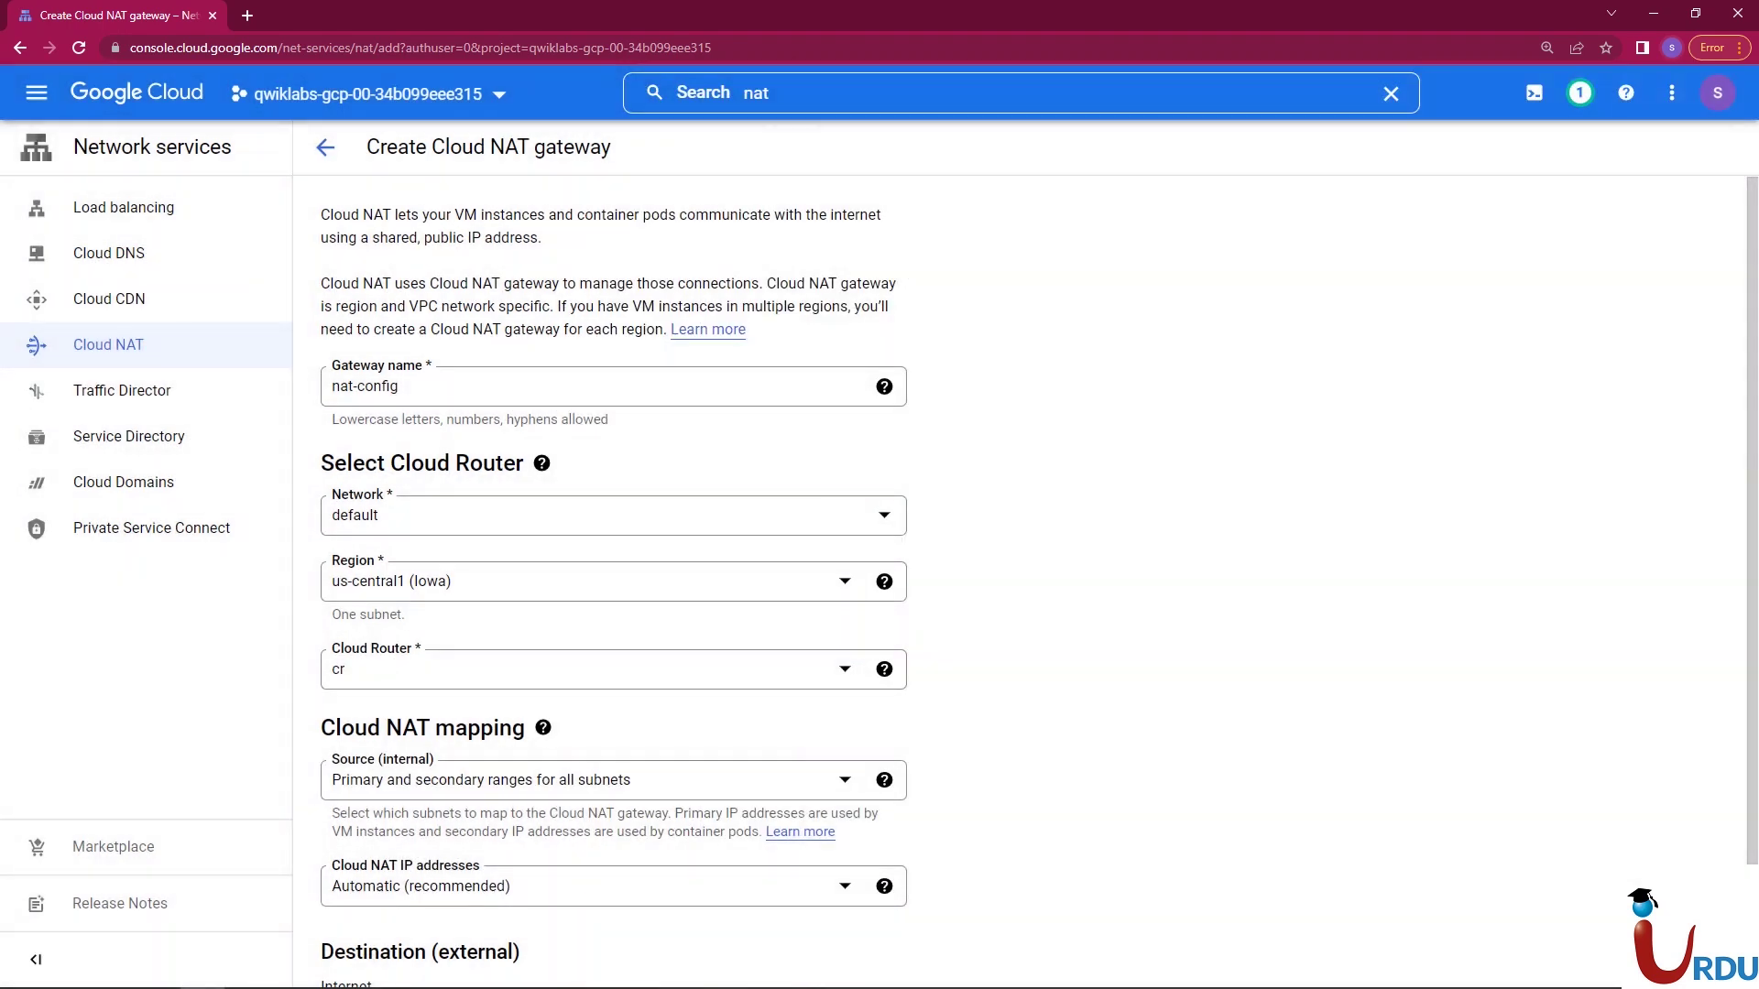
- Check the gateway's NAT mapping and Internet destination, and create the Cloud NAT gateway
scroll(1039, 582, "down", 2)
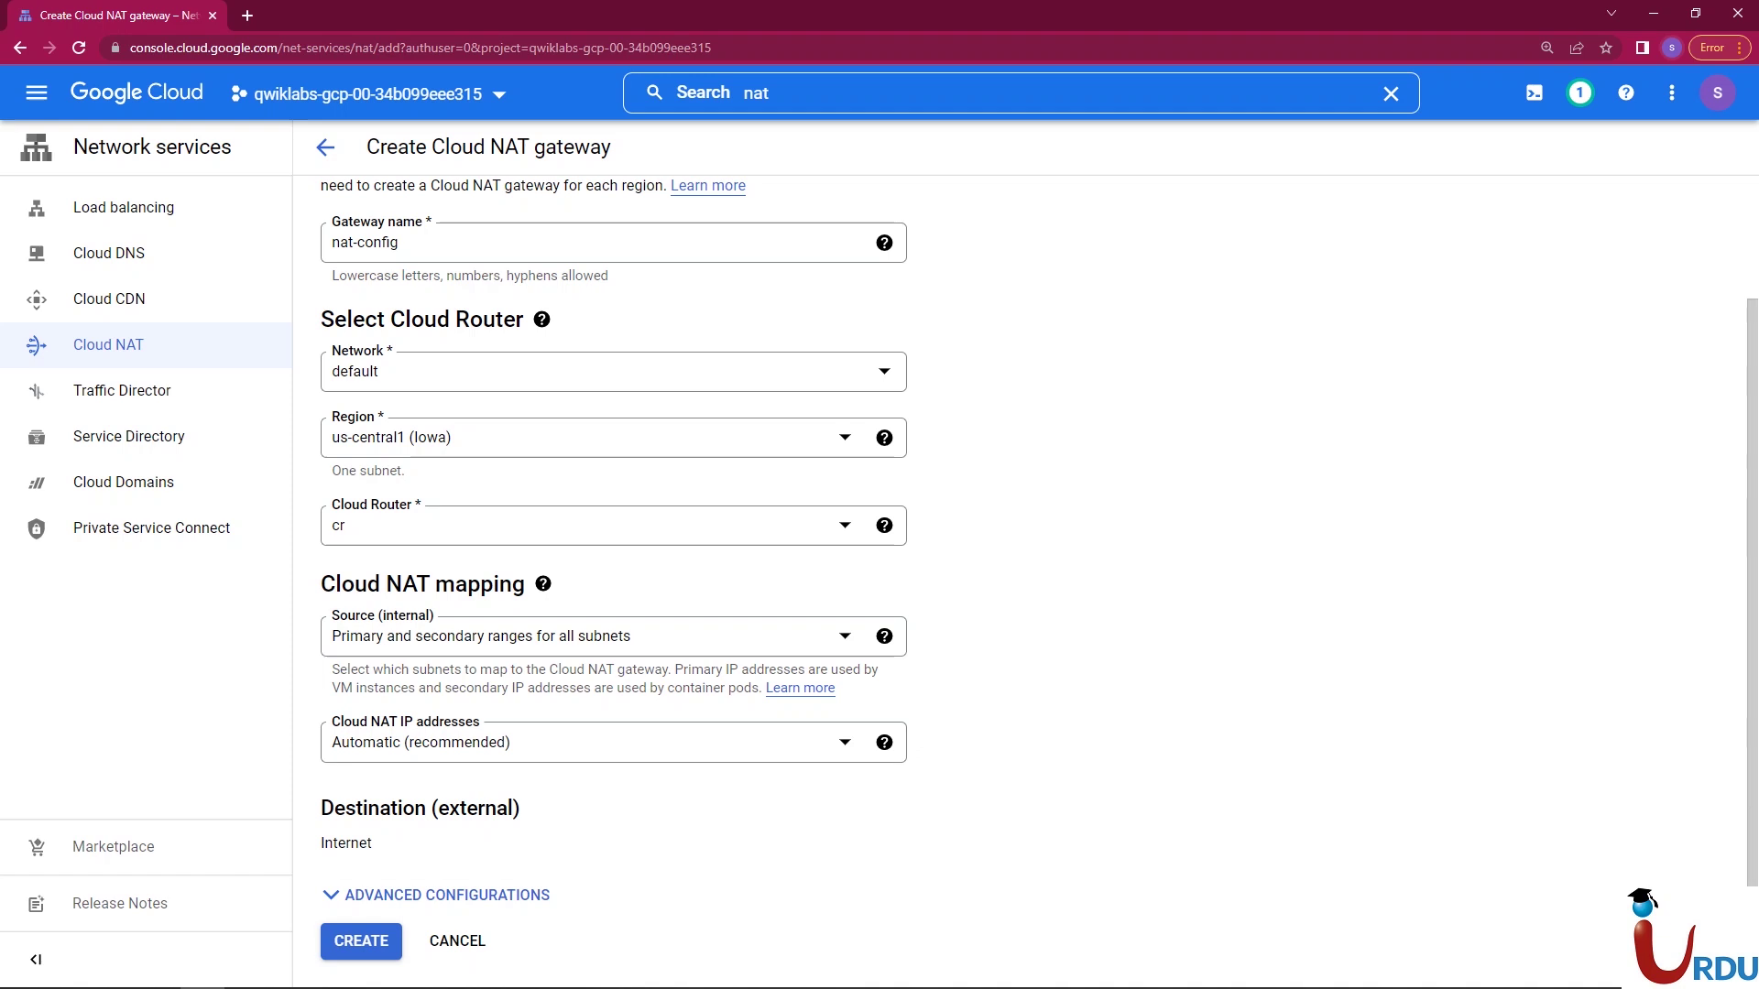
triple_click(346, 842)
left_click(361, 941)
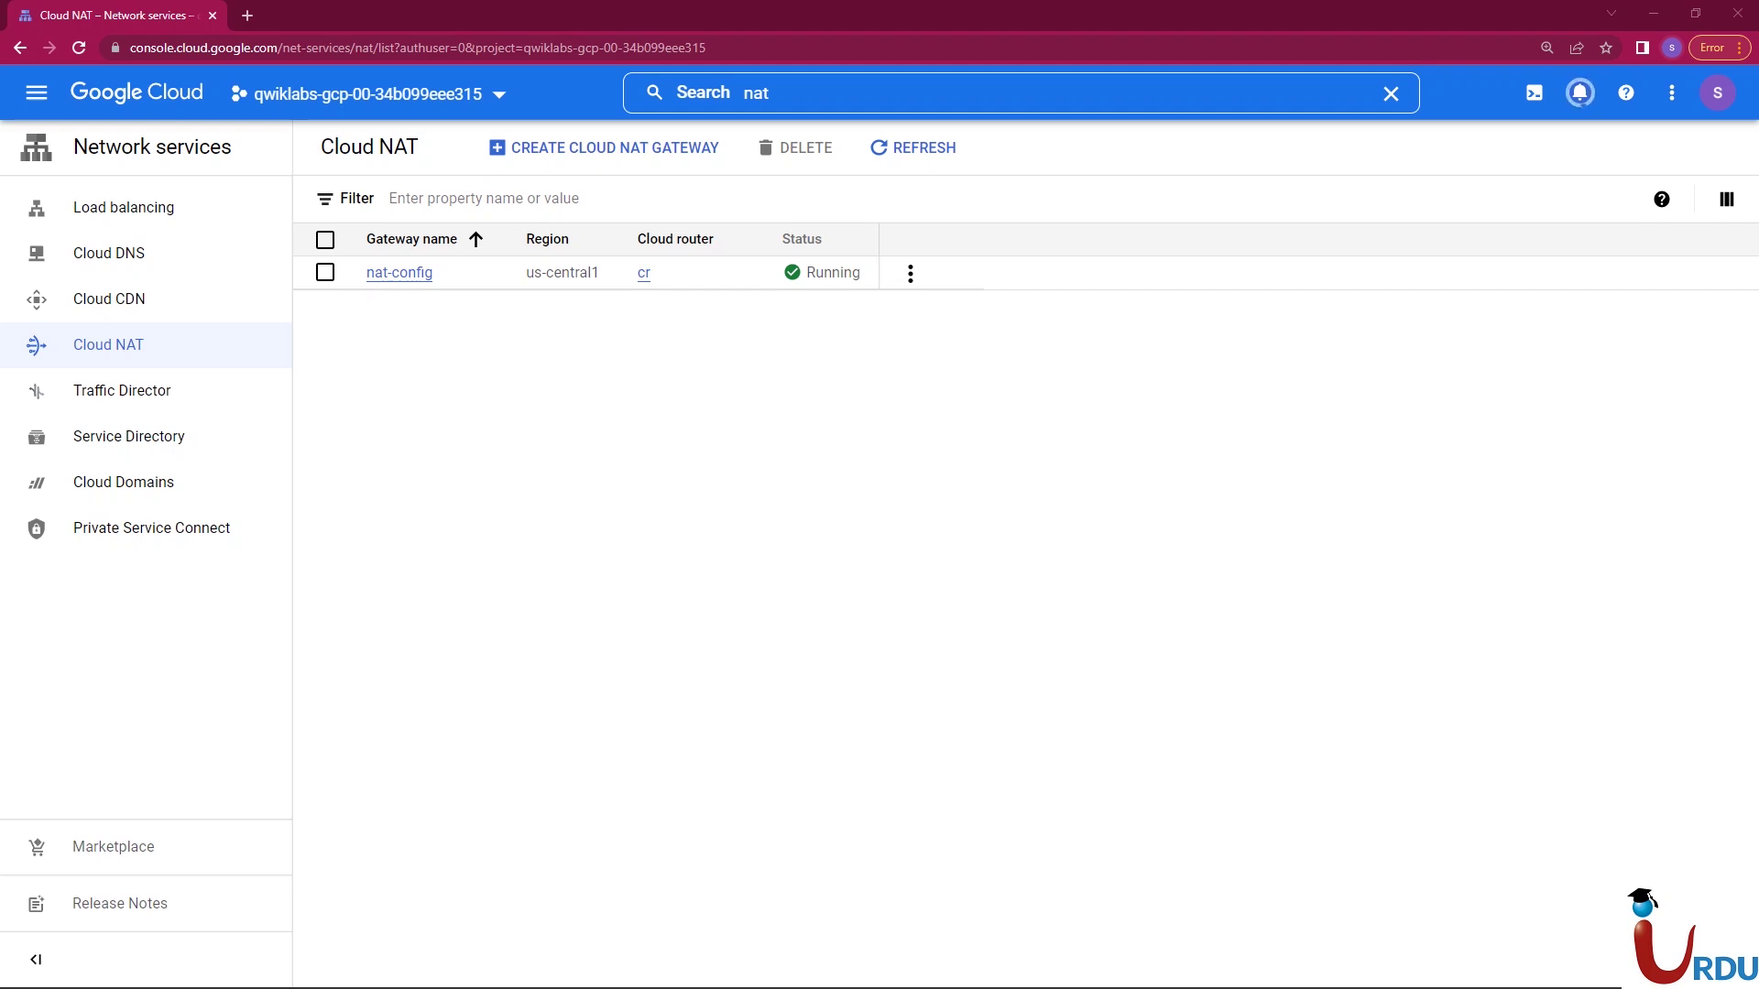
- Open the console's home page in a new browser tab and go to Compute Engine's VM instances page there
right_click(163, 90)
left_click(220, 103)
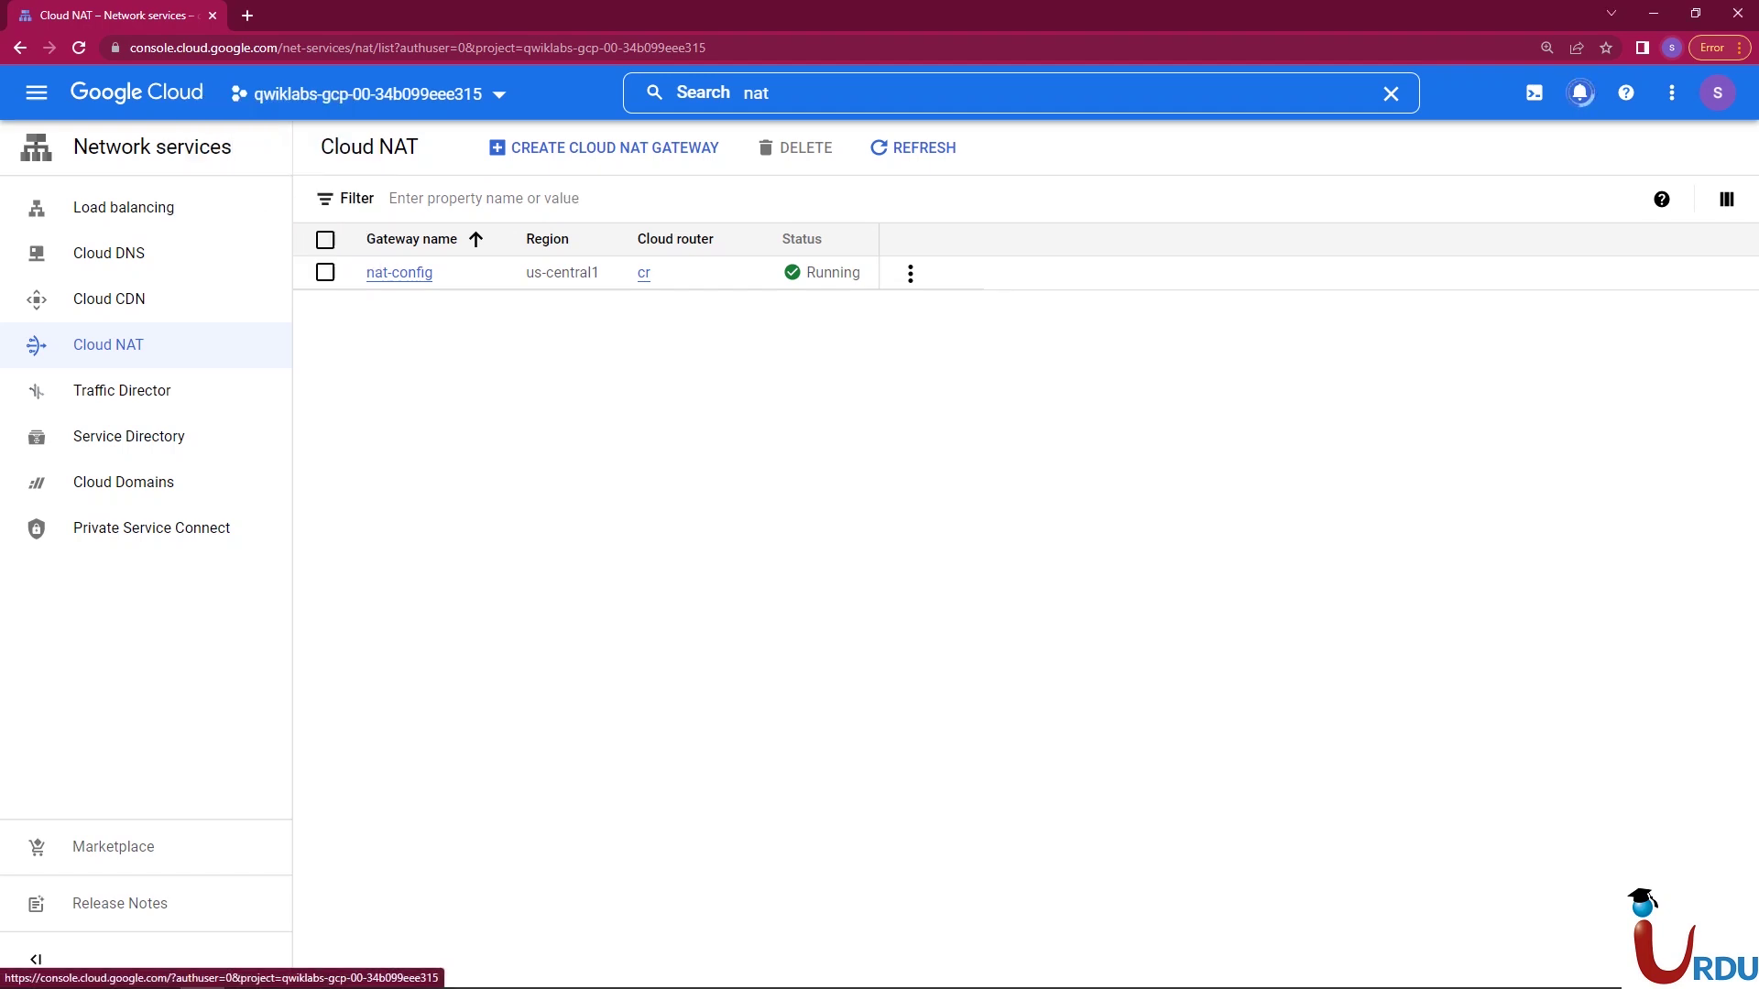
left_click(311, 15)
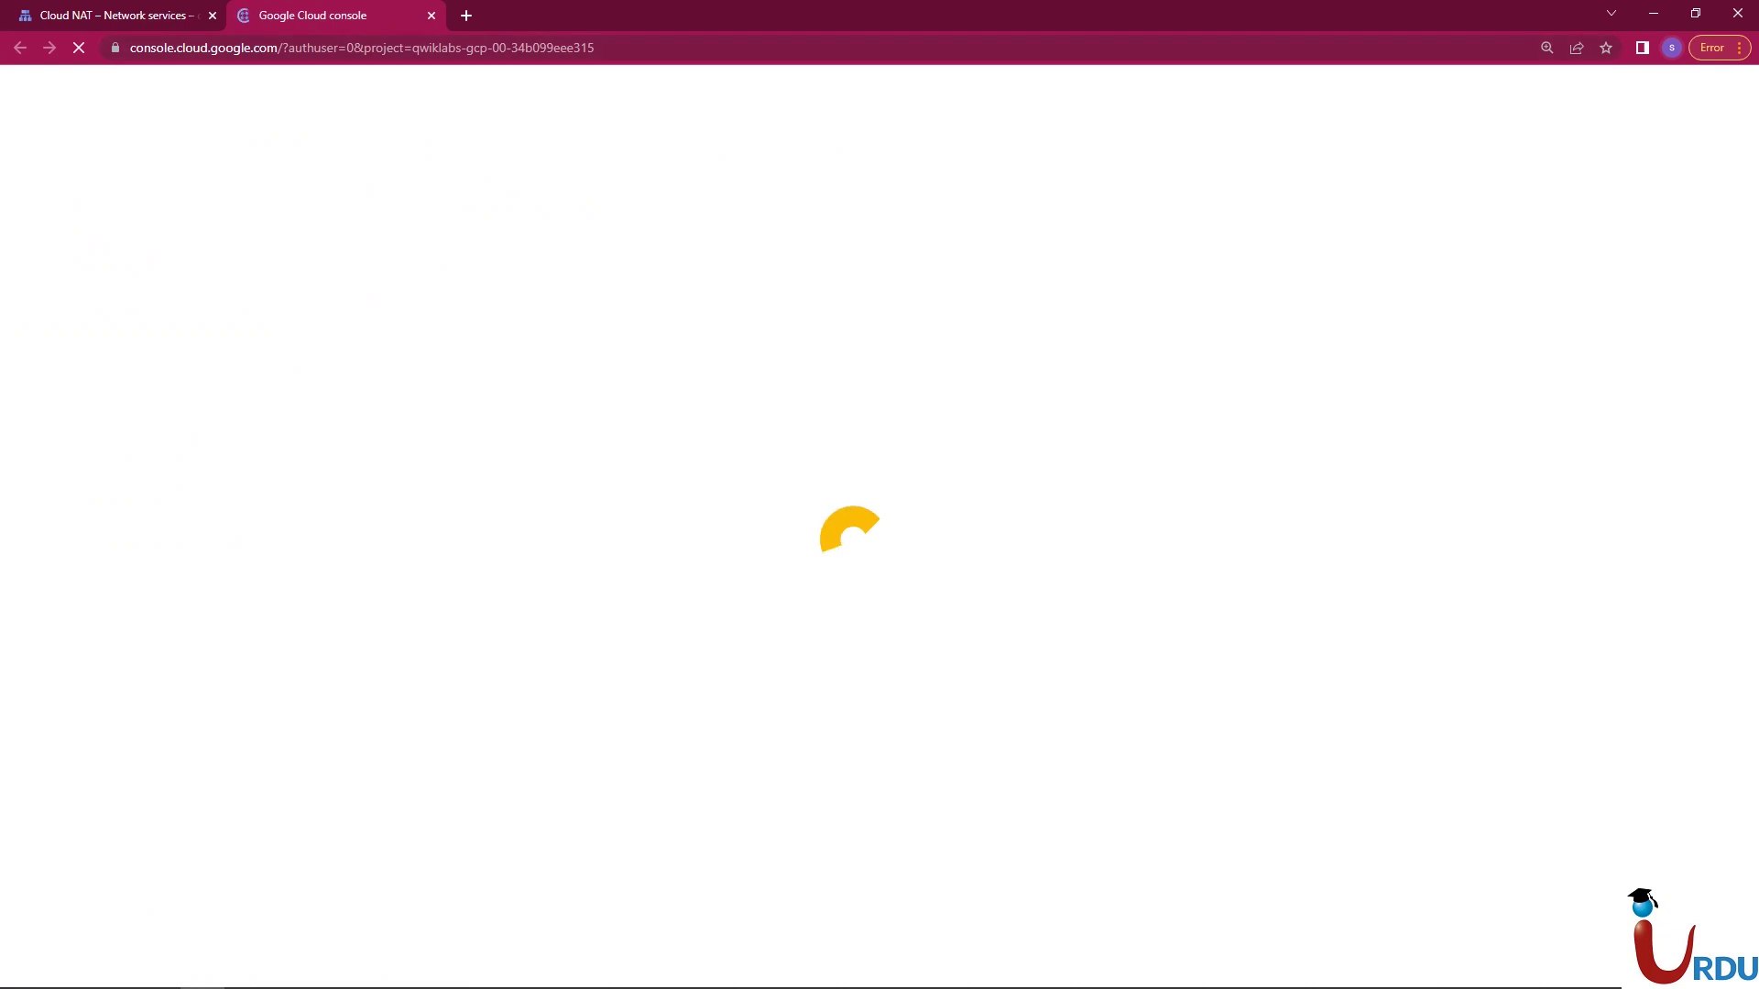
left_click(37, 92)
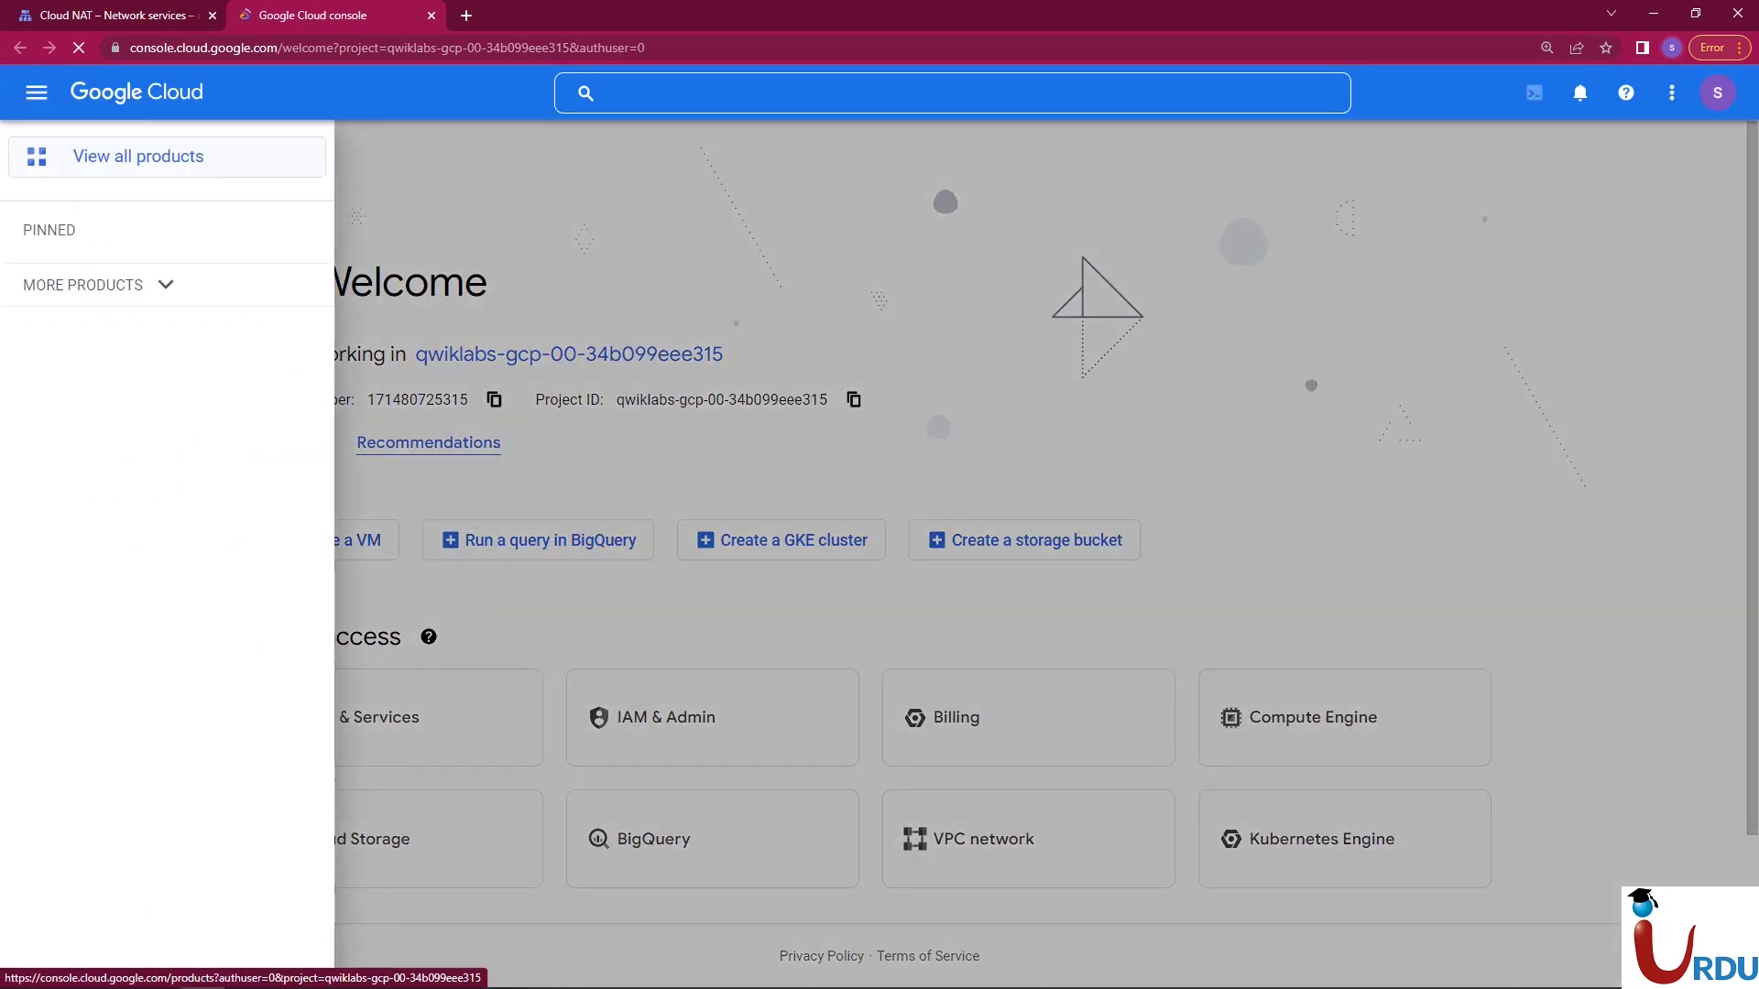
mouse_move(275, 529)
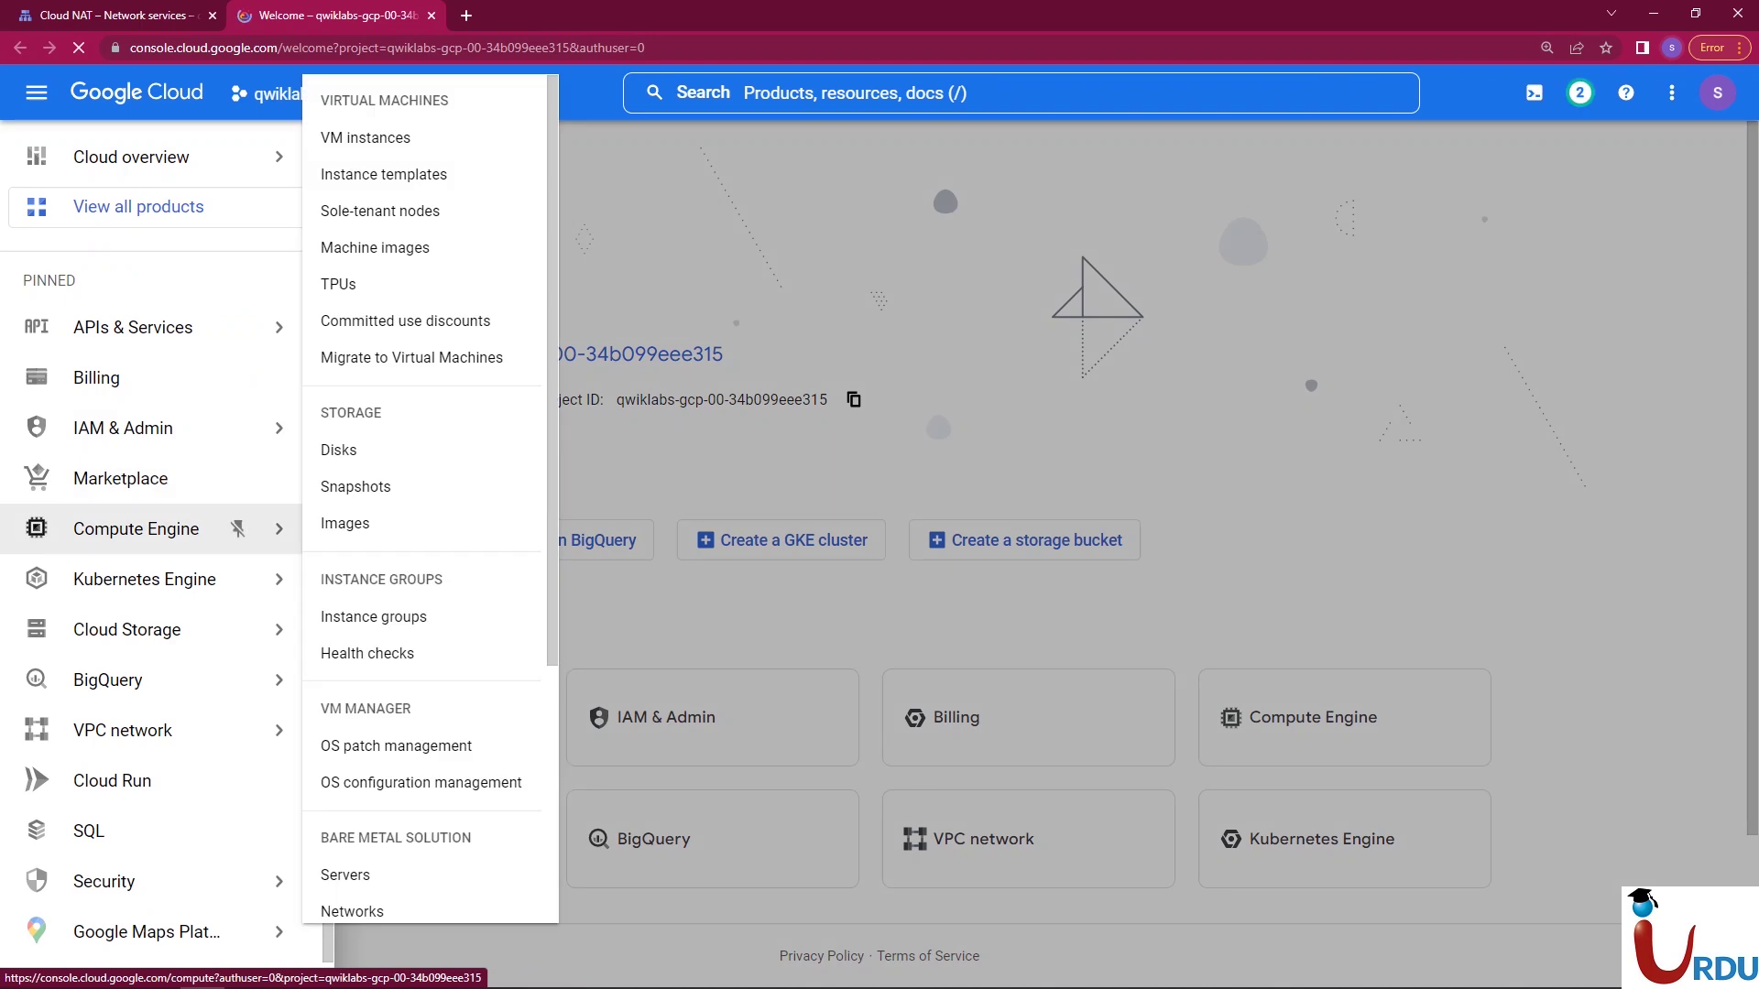
left_click(365, 137)
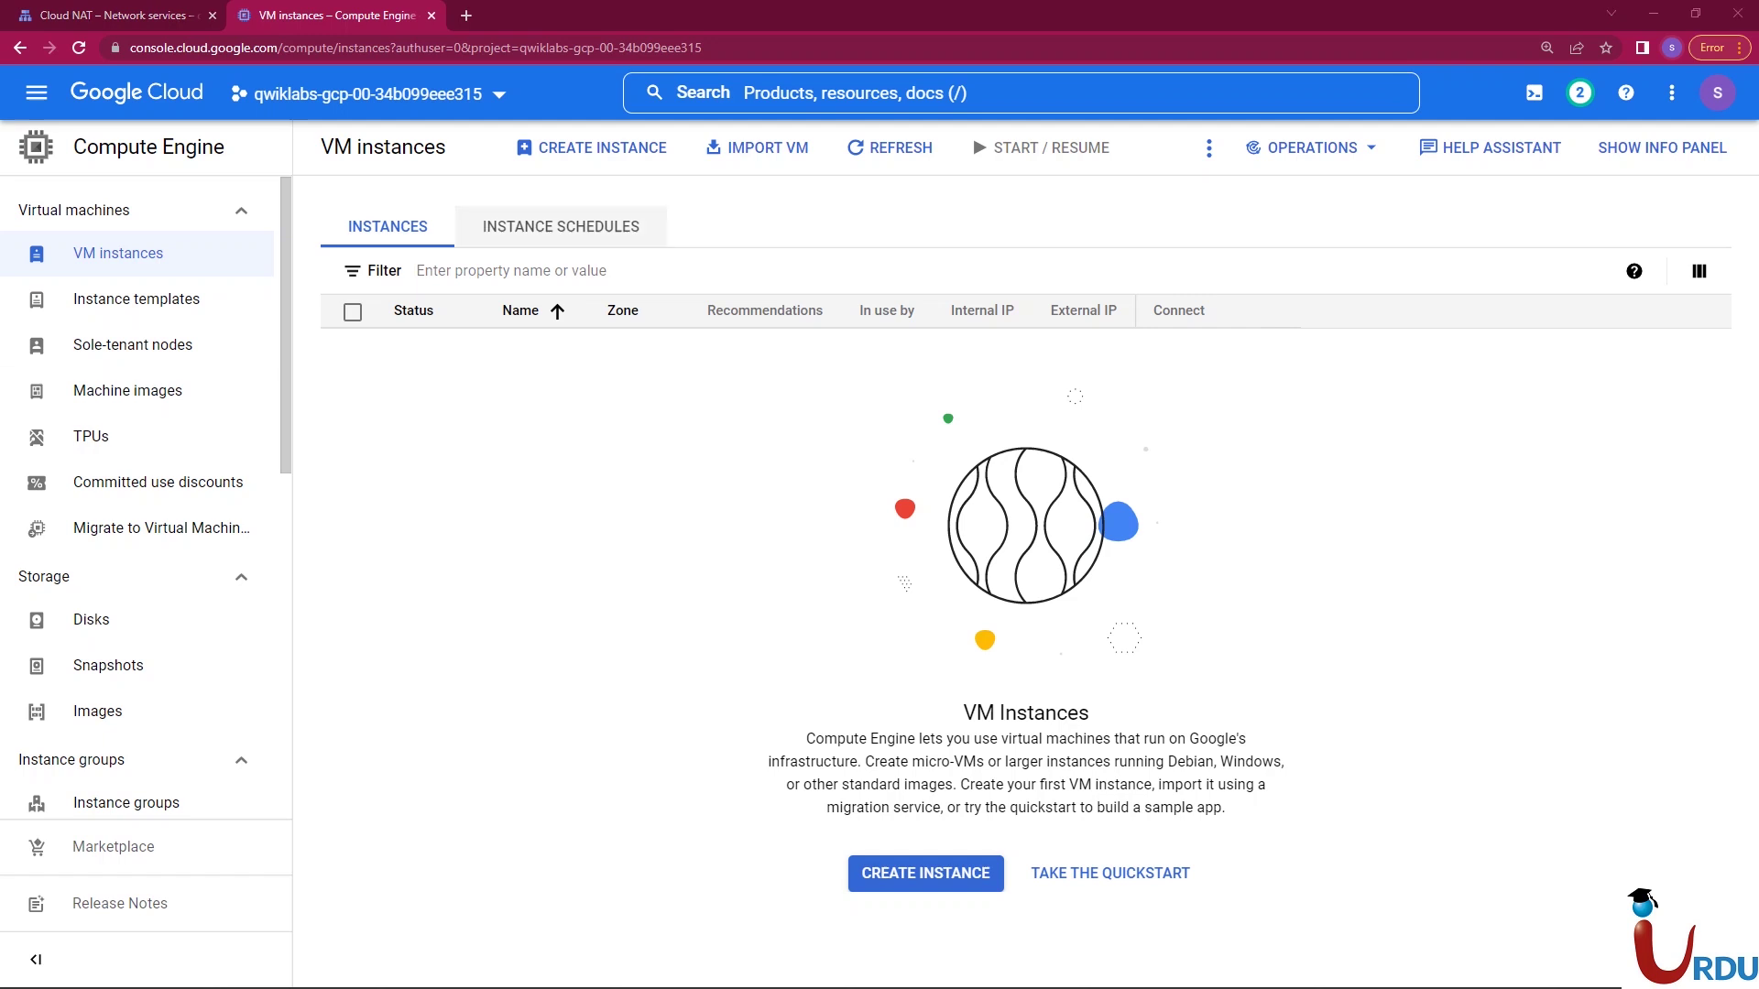
- Start creating a new VM instance and name it webserver
left_click(590, 148)
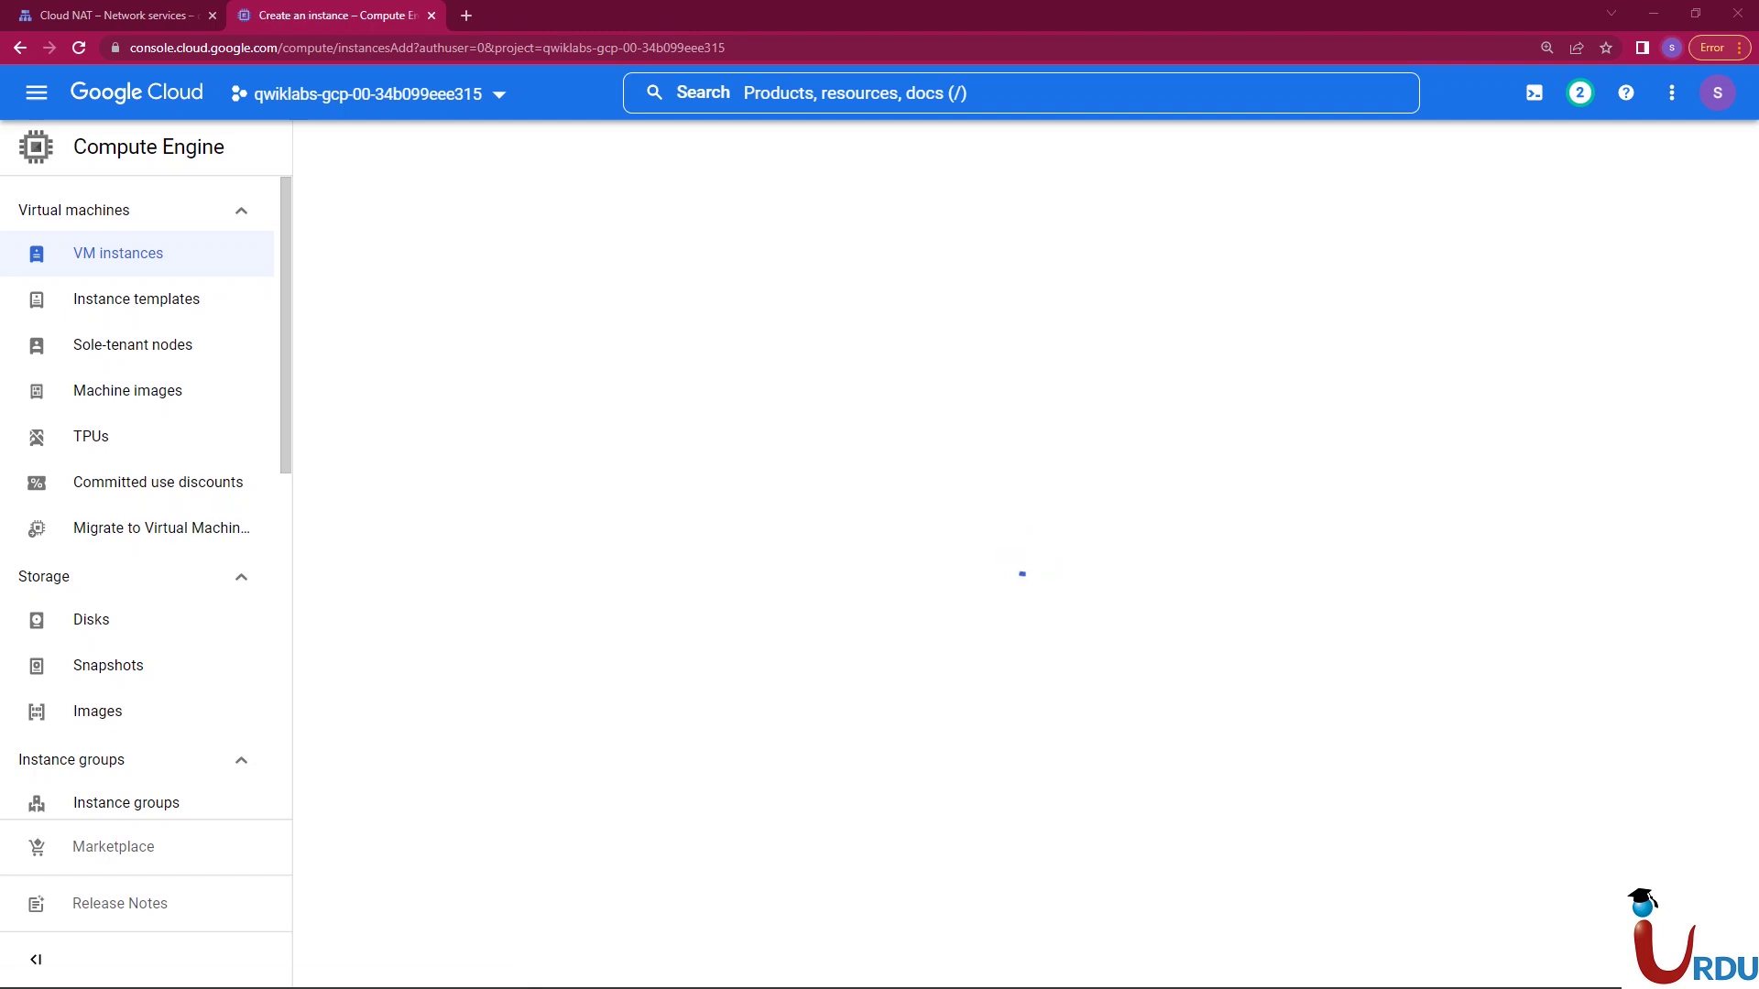
left_click(535, 230)
key("ctrl+a")
type("webserver")
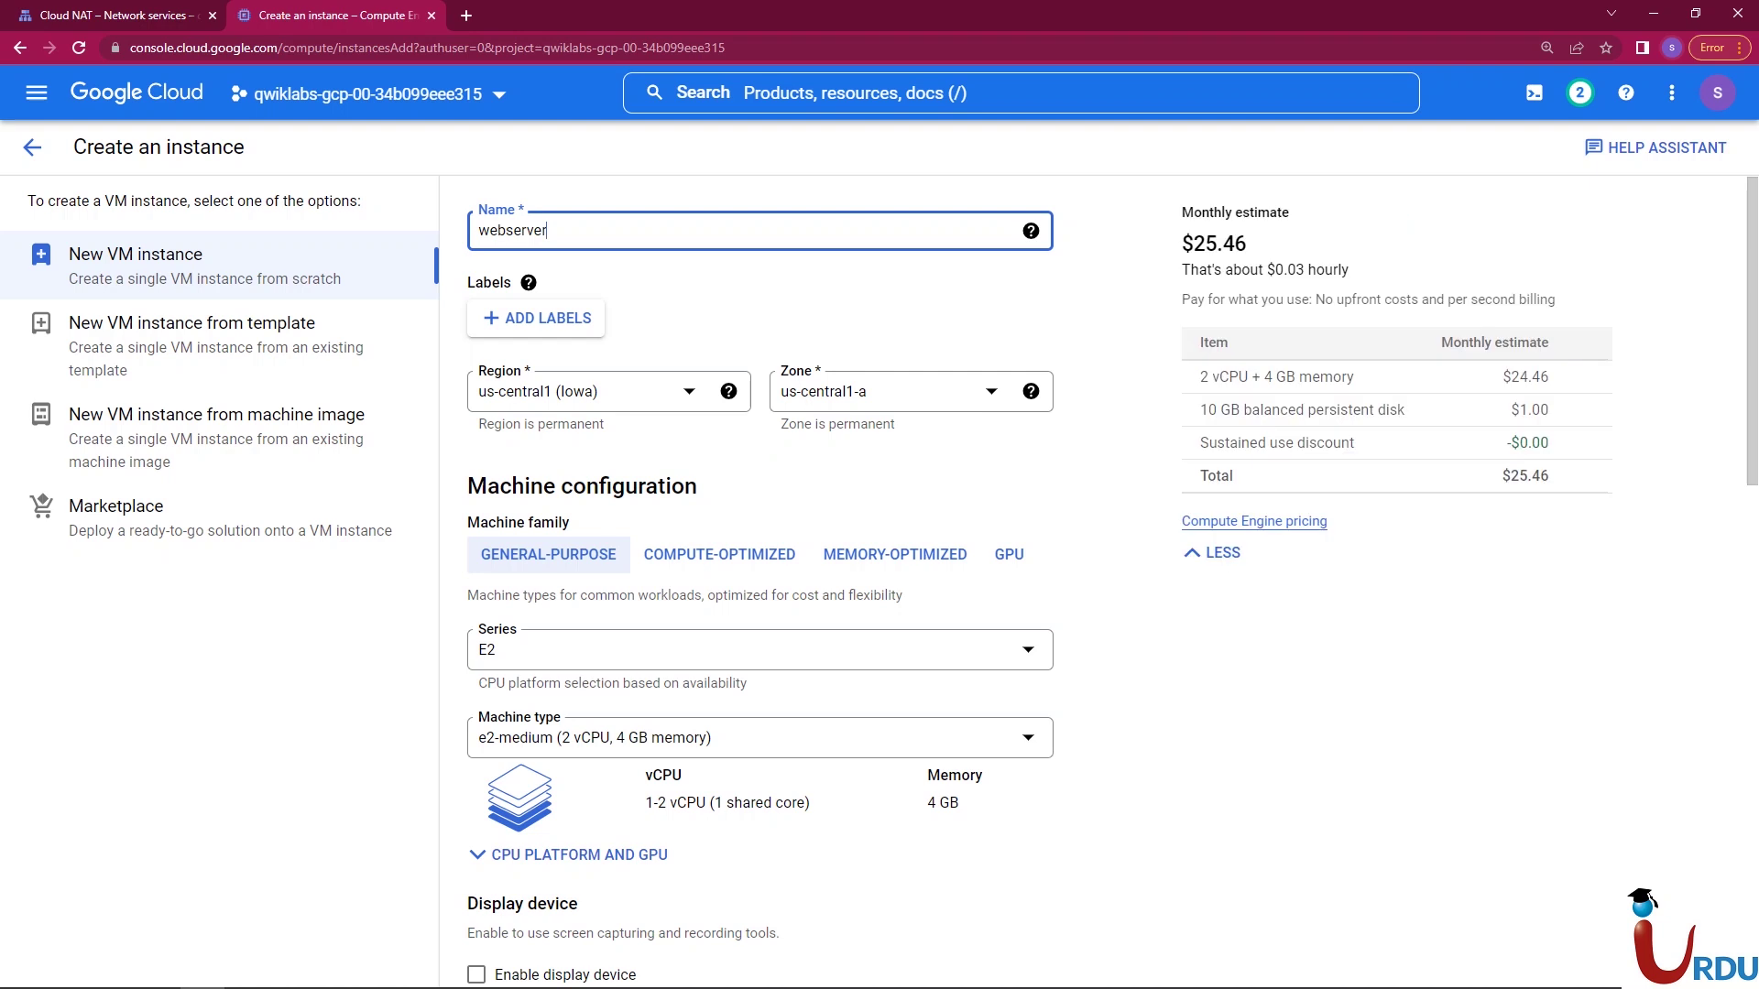
- Change the instance's boot disk image to Debian with version Debian GNU/Linux 10 (buster)
scroll(760, 577, "down", 4)
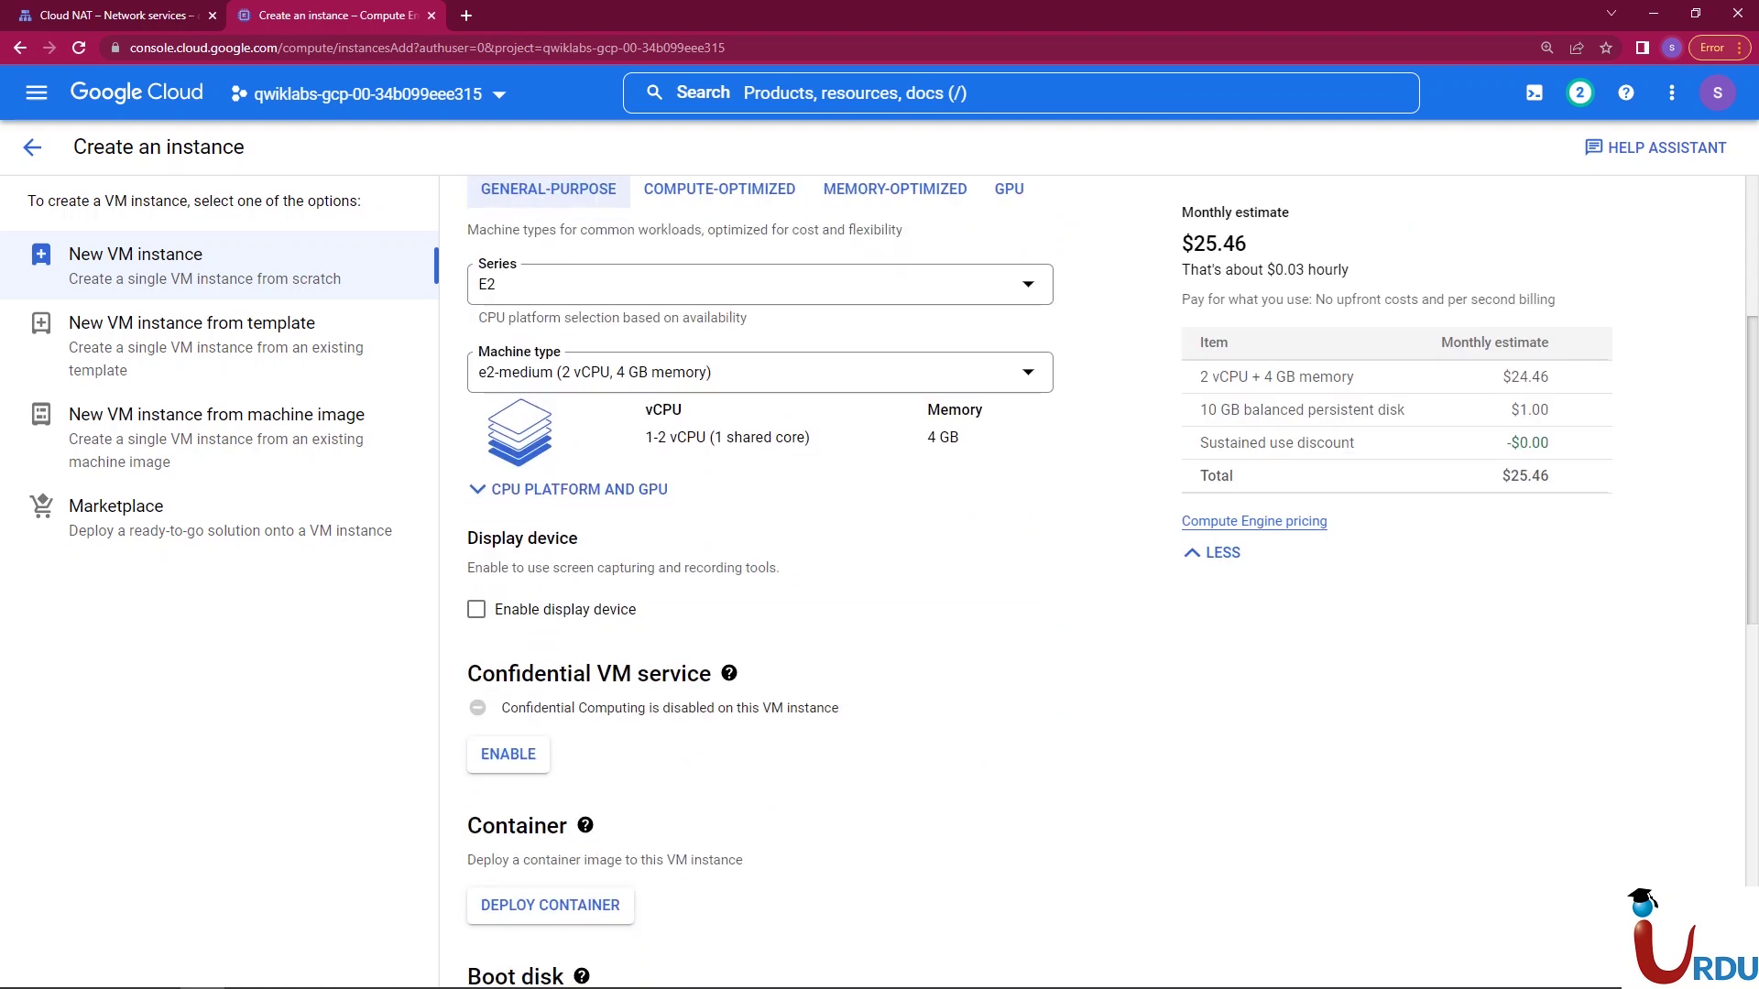
scroll(760, 577, "down", 3)
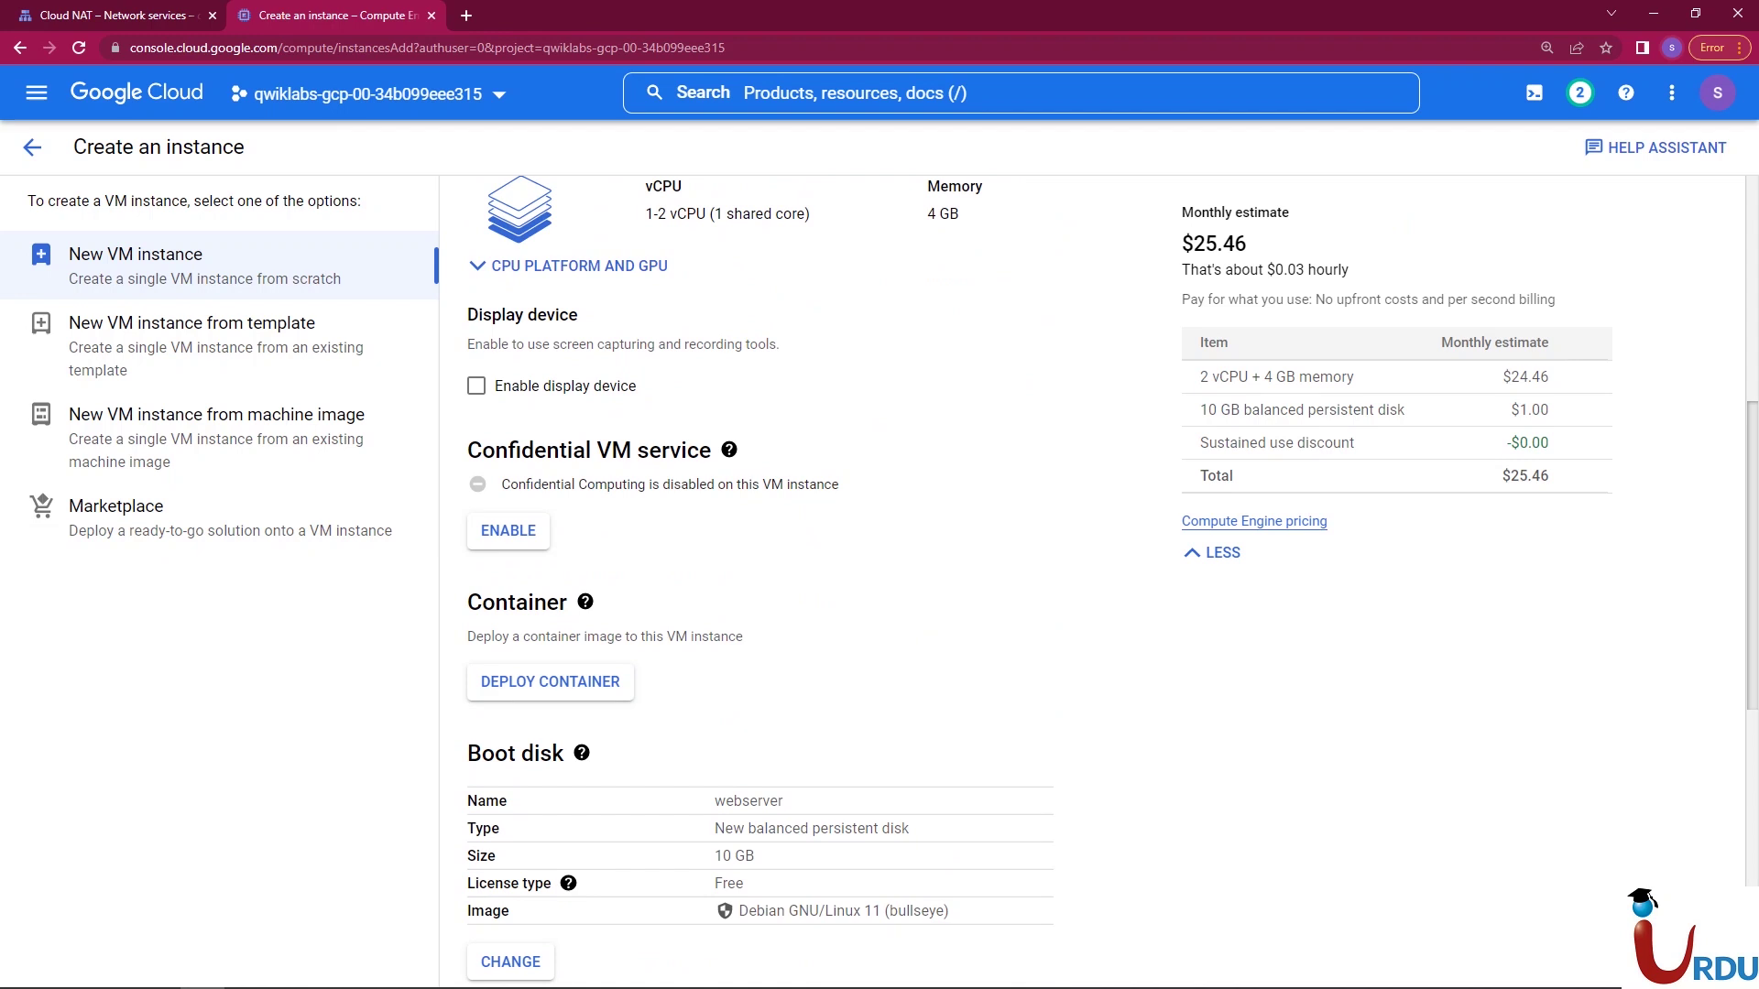
scroll(760, 577, "down", 2)
scroll(760, 577, "up", 3)
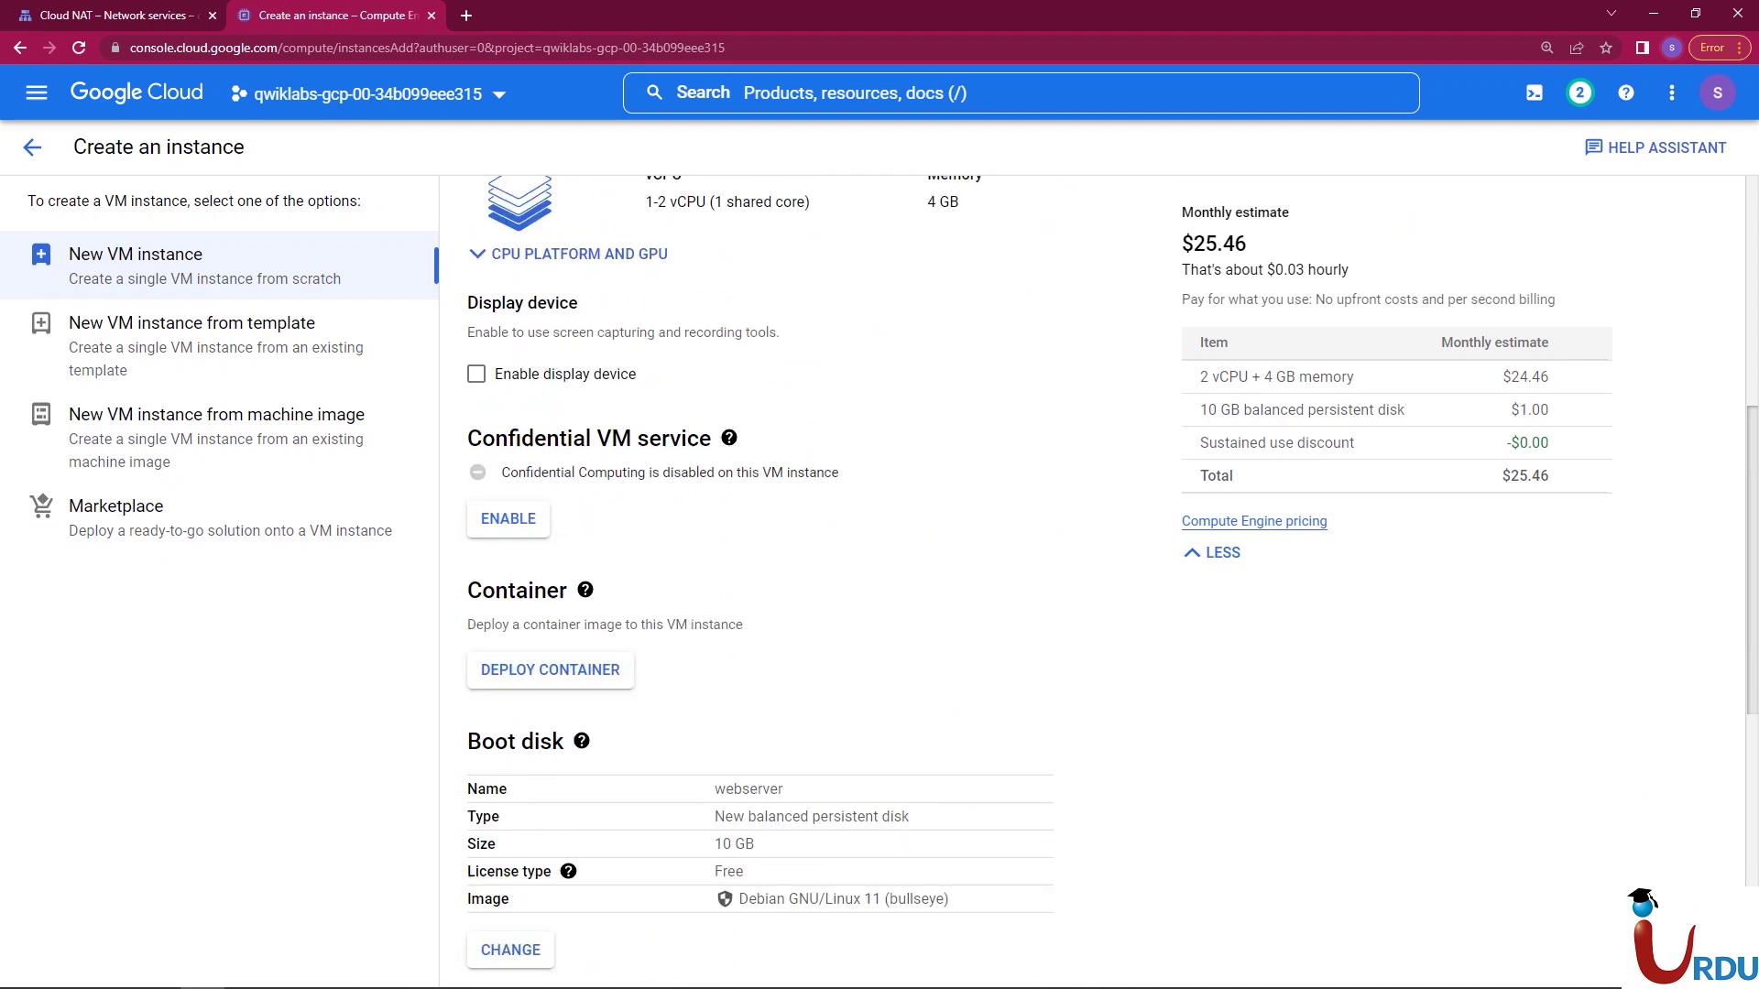
scroll(761, 577, "down", 2)
scroll(760, 577, "down", 2)
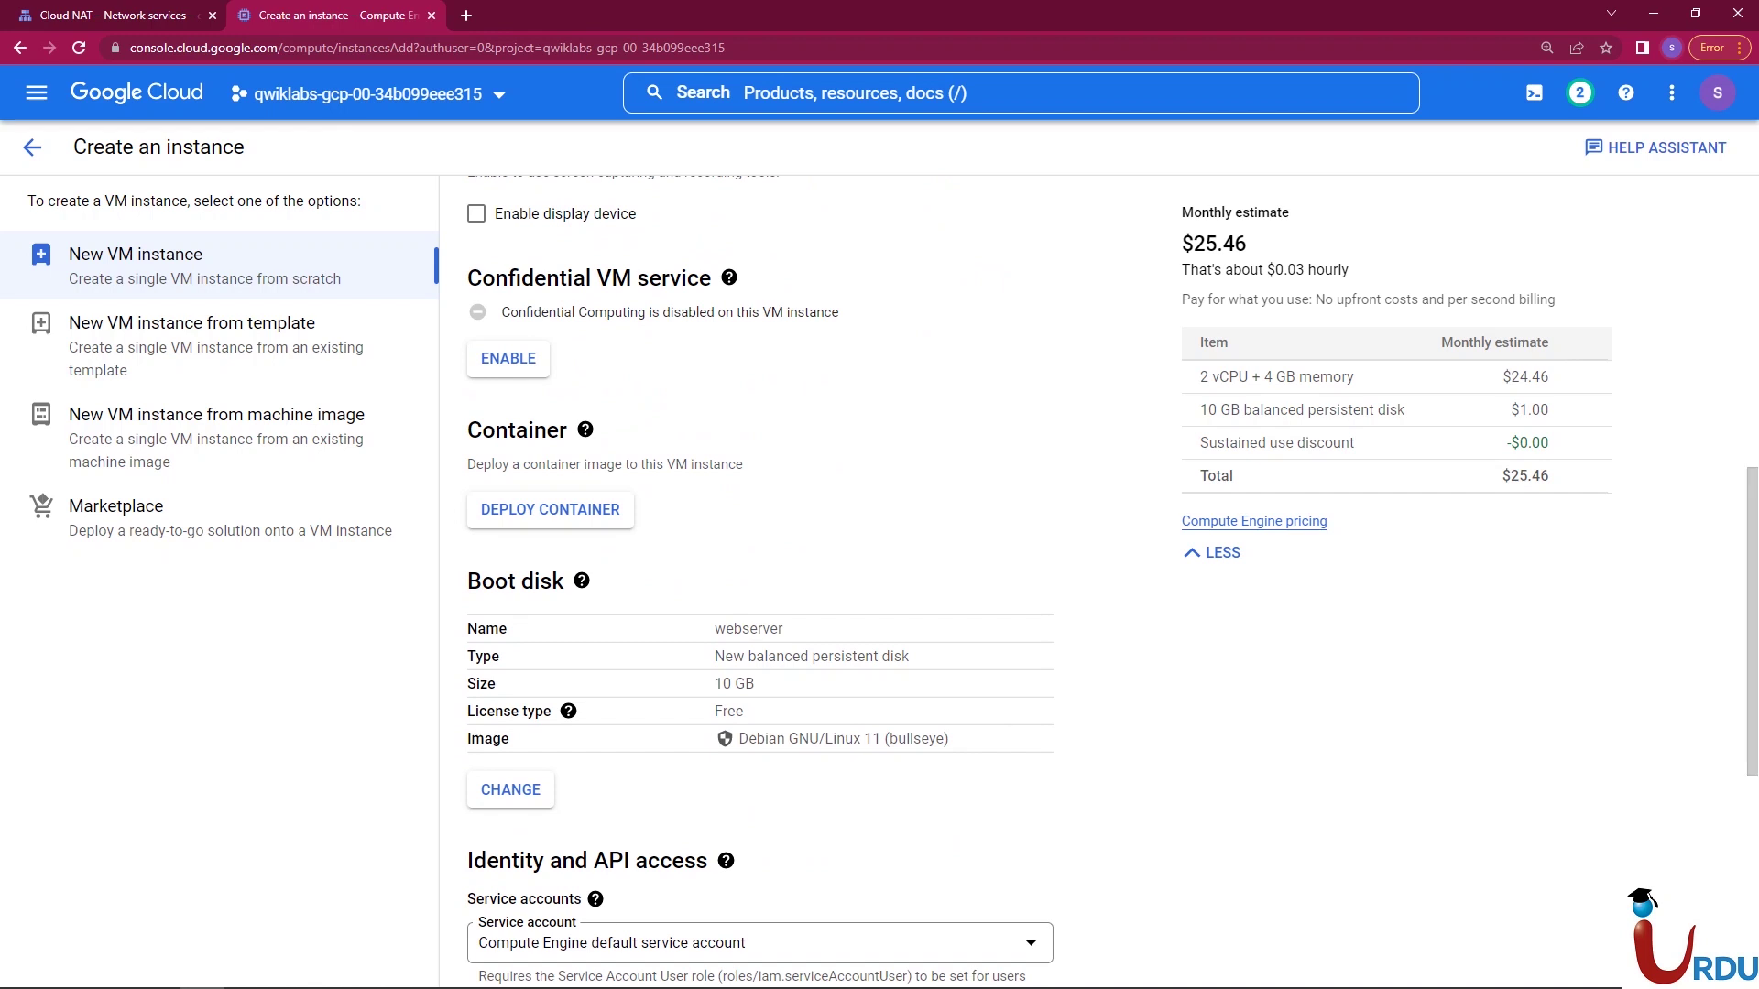
left_click(510, 789)
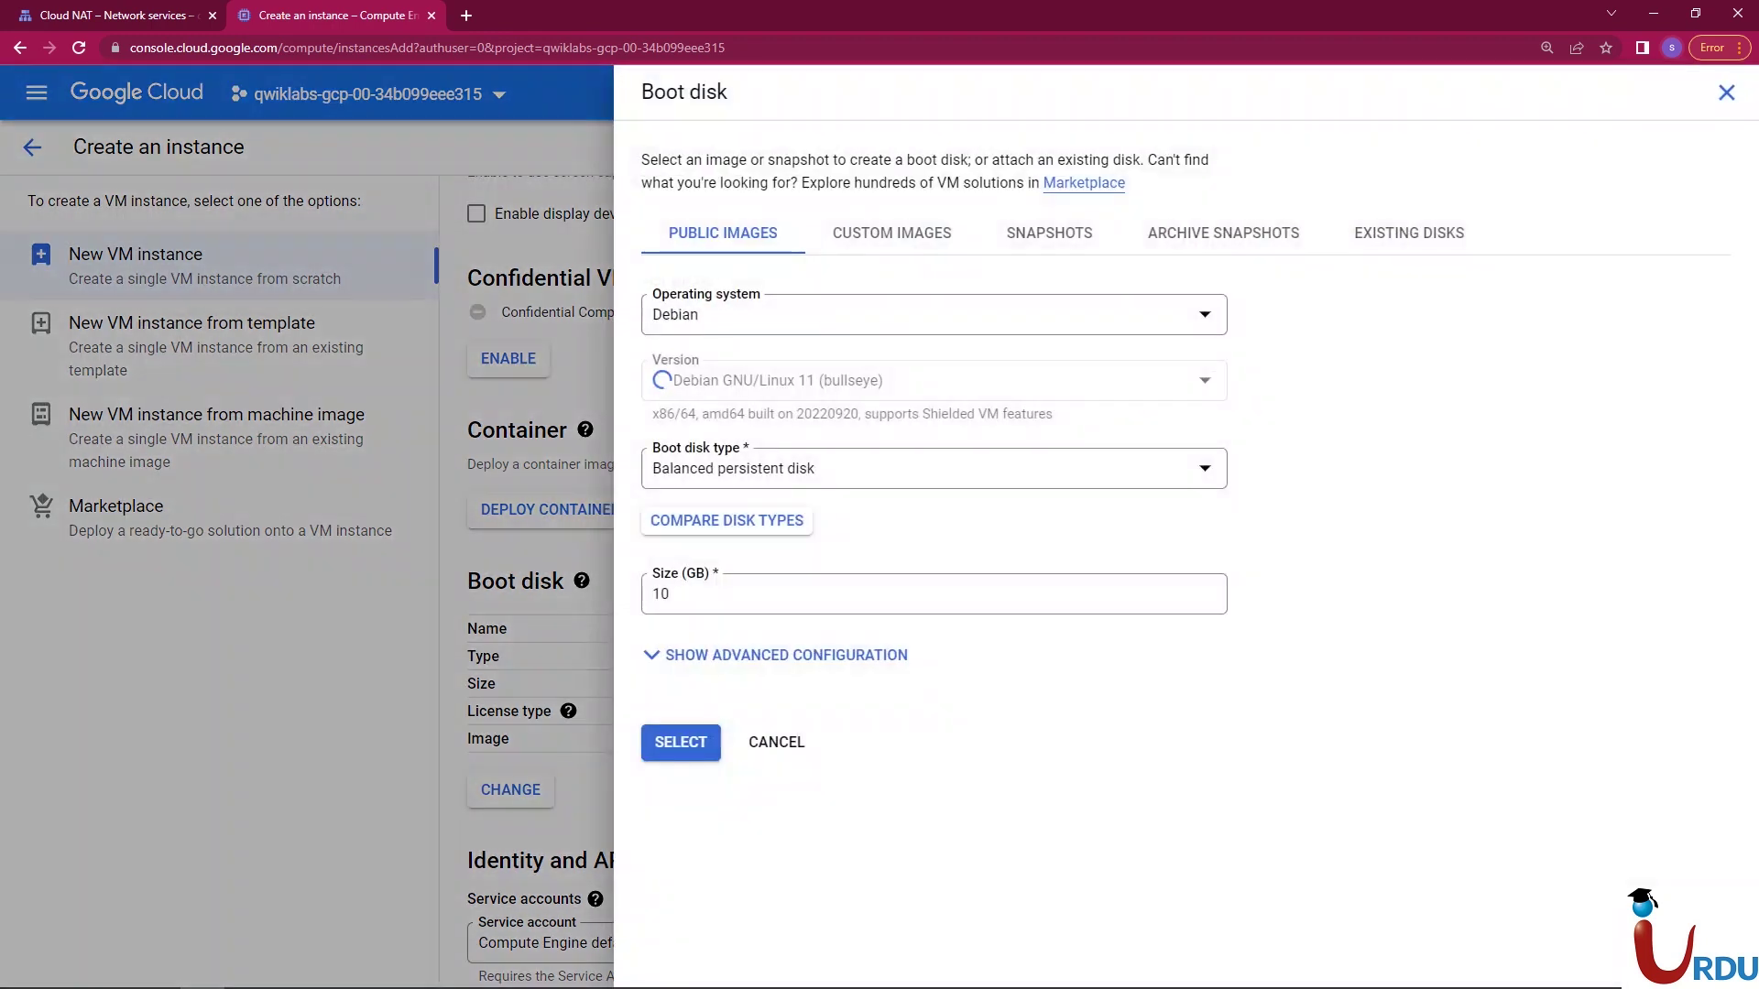
left_click(893, 314)
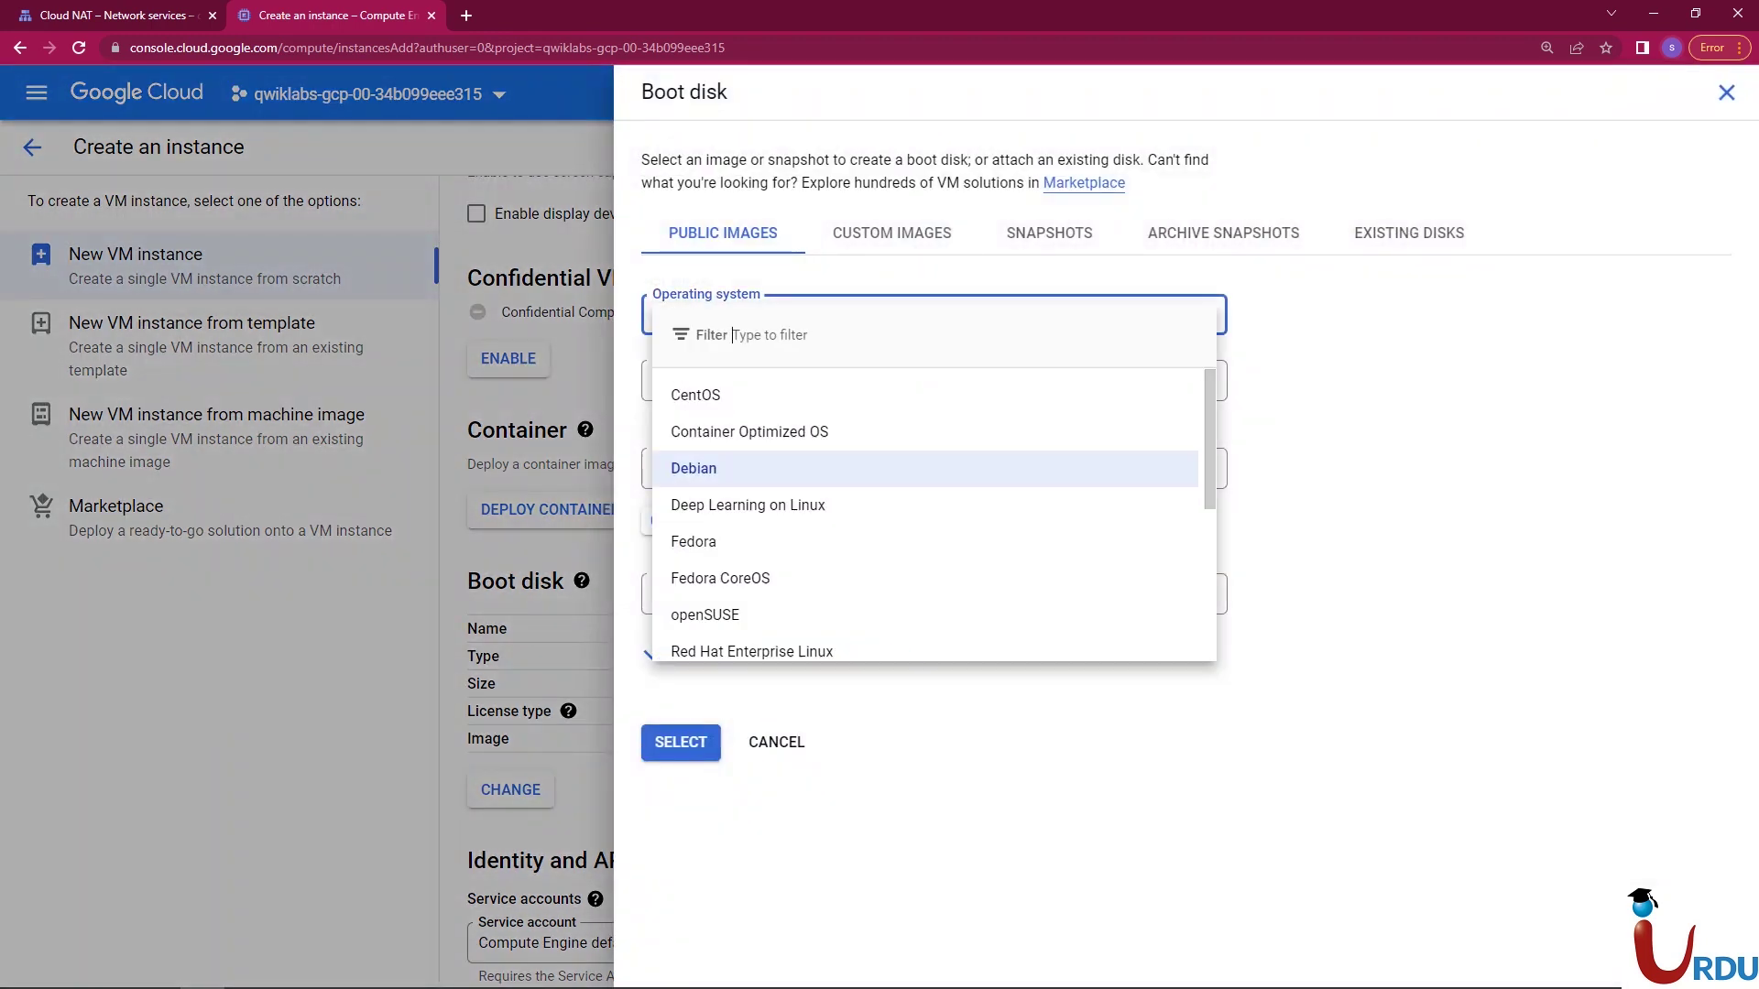
left_click(824, 468)
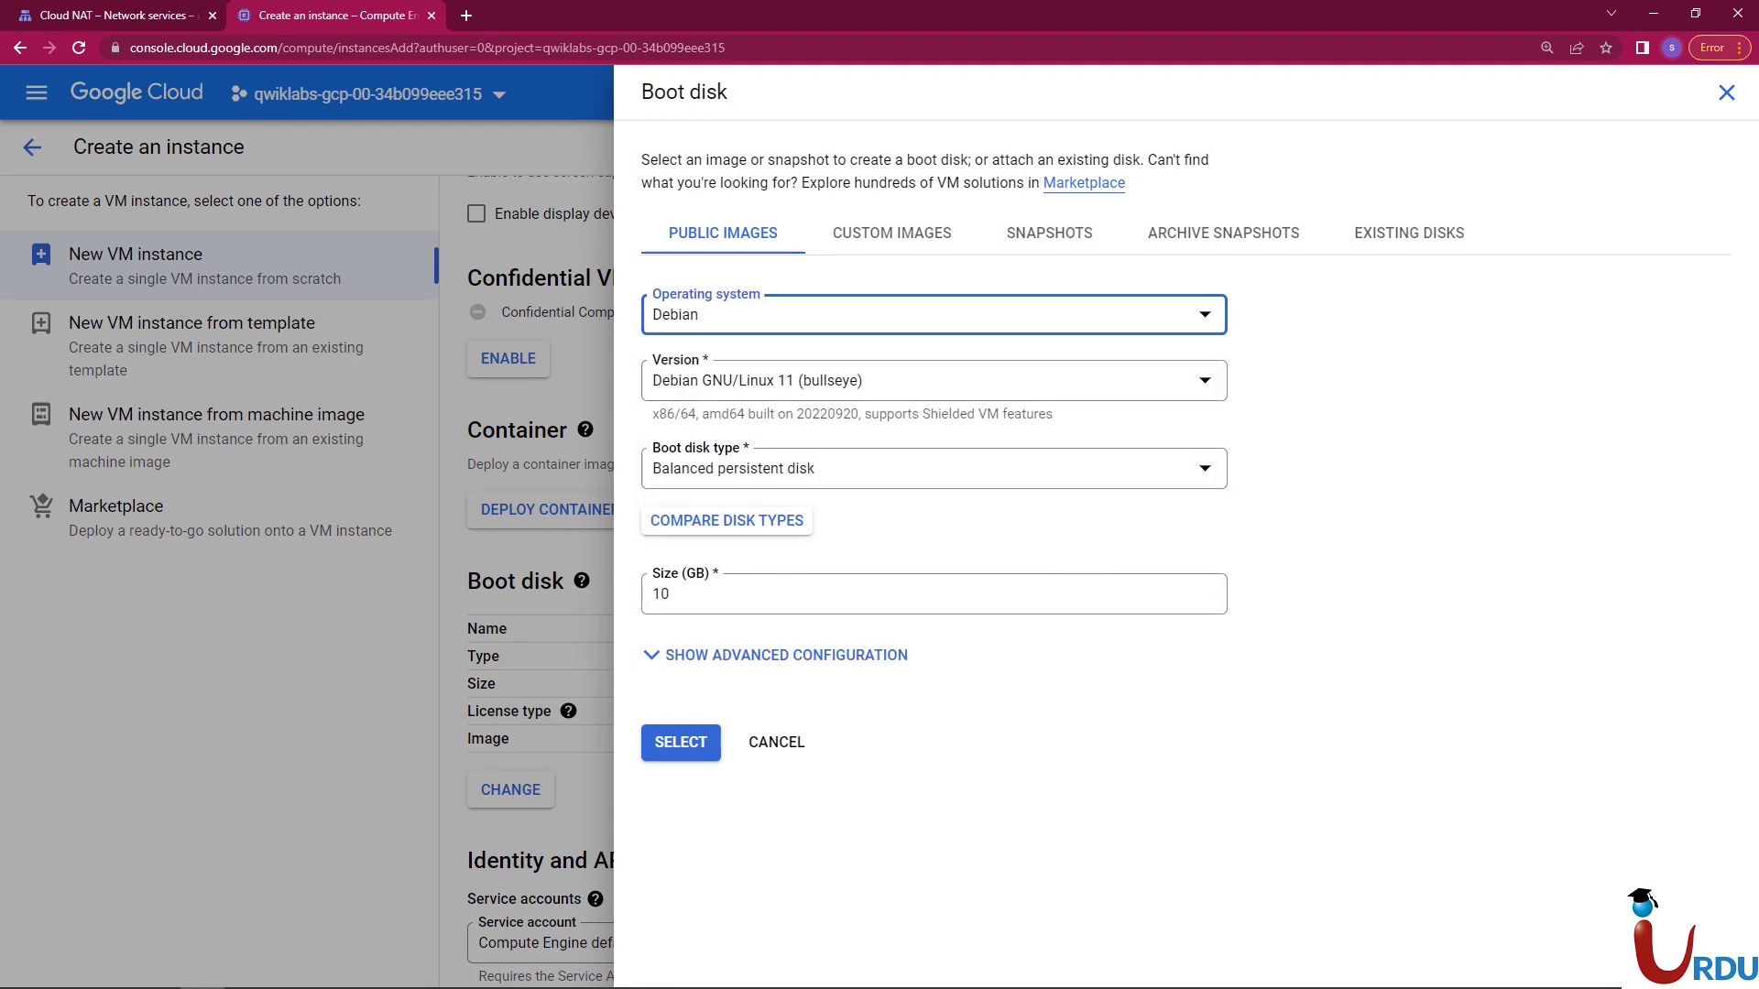
left_click(932, 380)
left_click(825, 470)
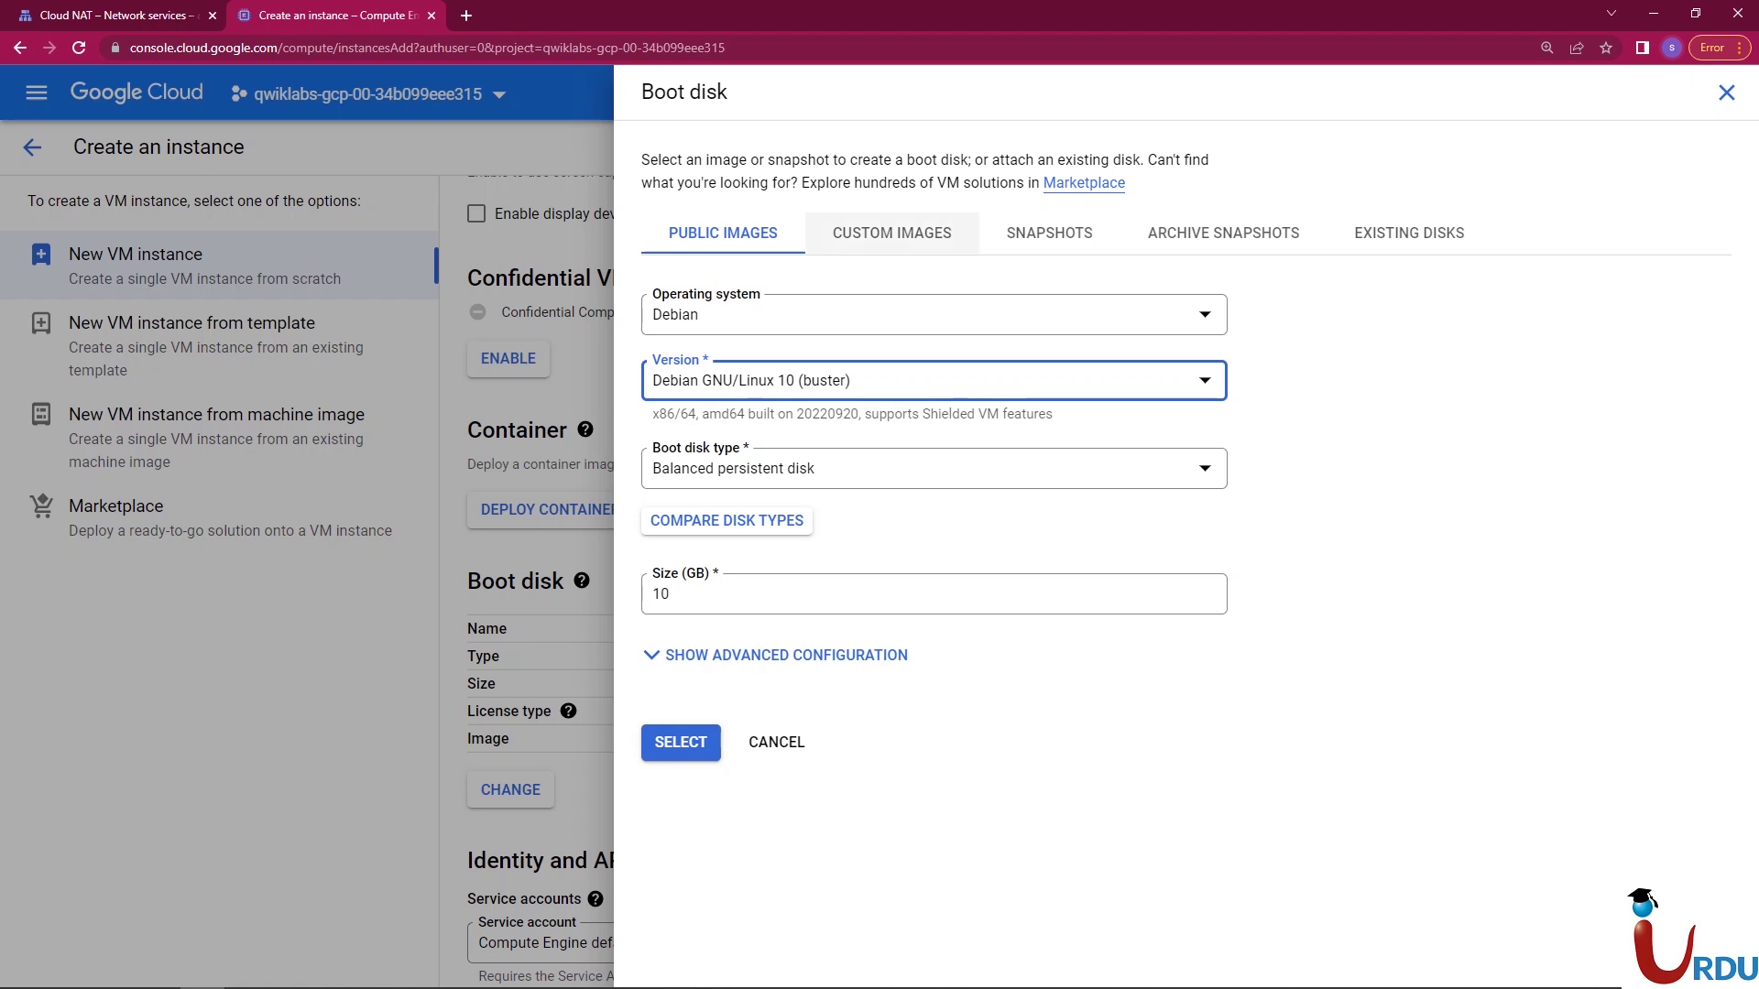
- Expand the boot disk's advanced configuration to review its options, and apply the Debian 10 boot disk selection
left_click(775, 655)
scroll(934, 522, "down", 4)
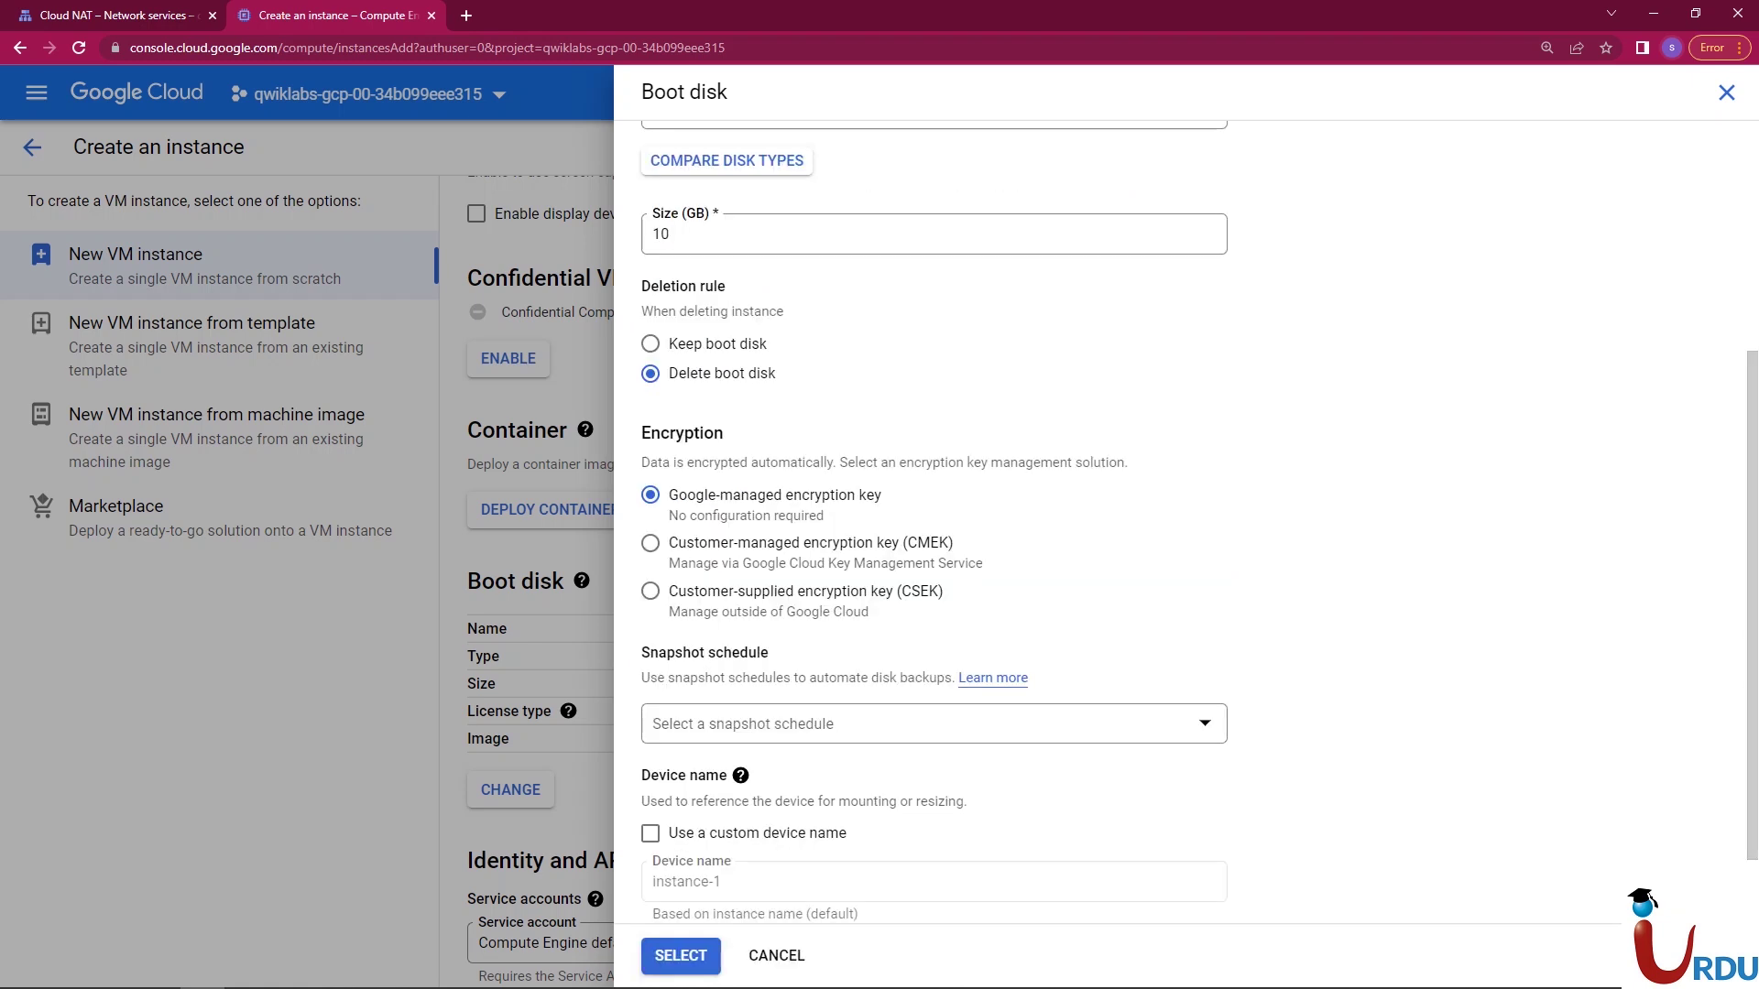
scroll(1198, 522, "down", 1)
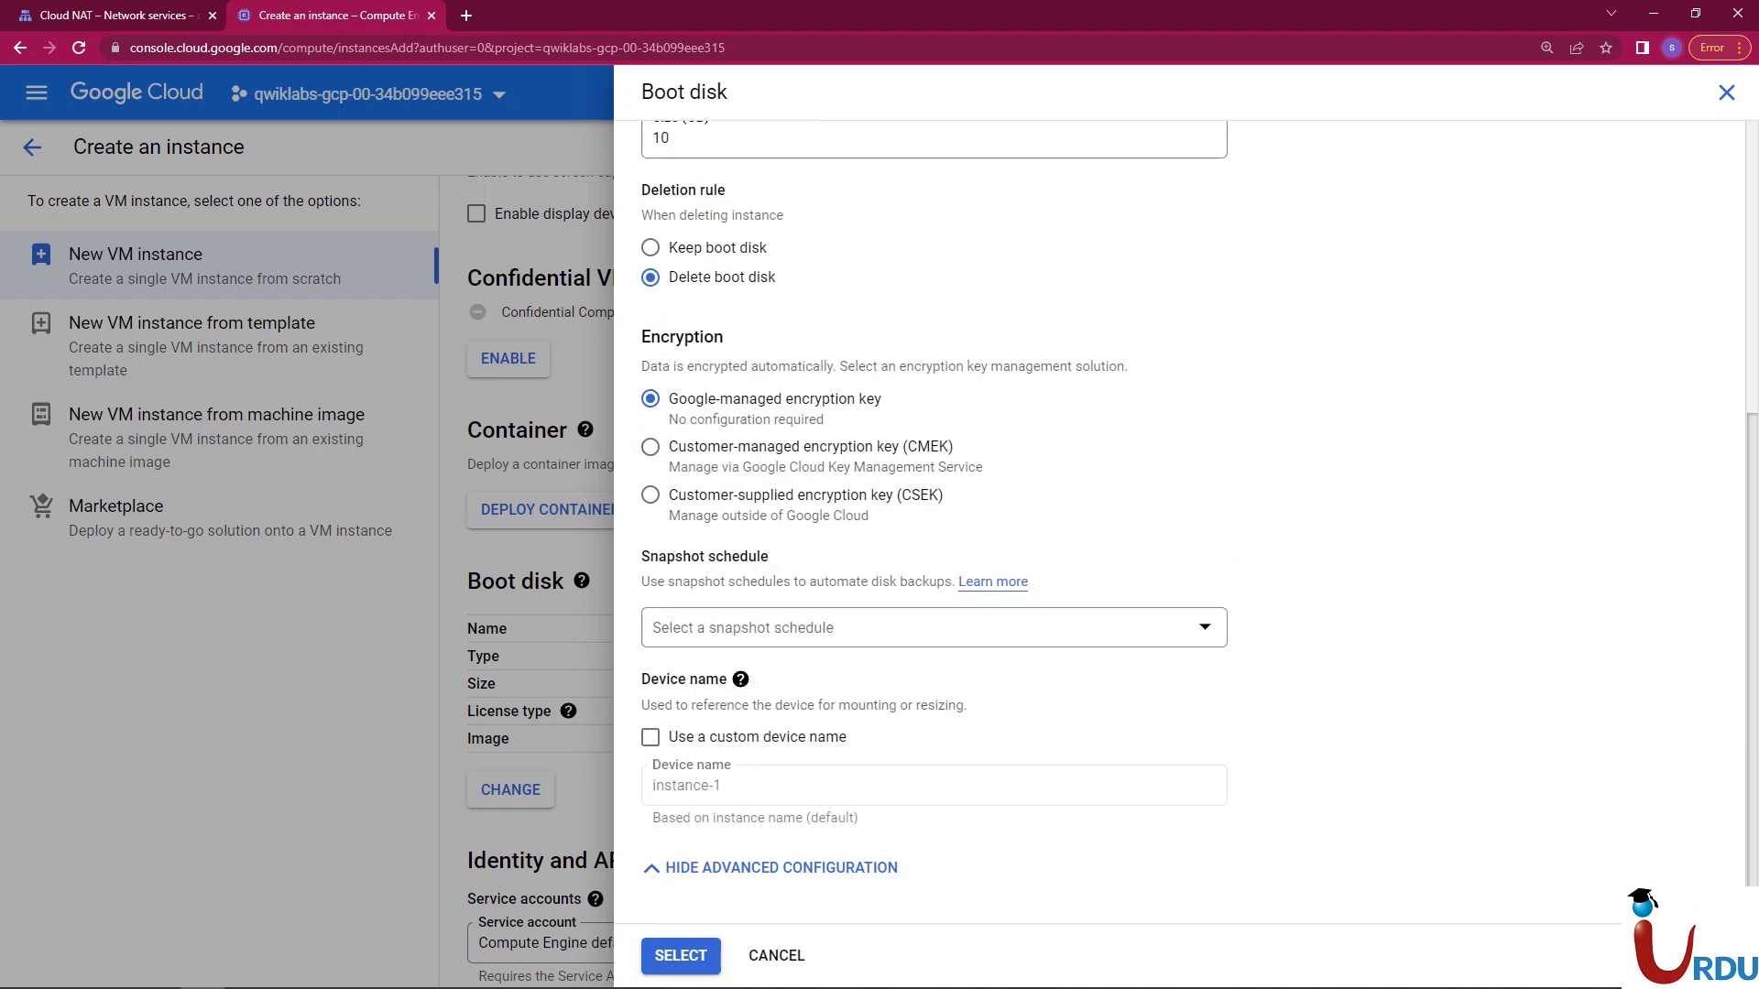
scroll(1191, 523, "up", 5)
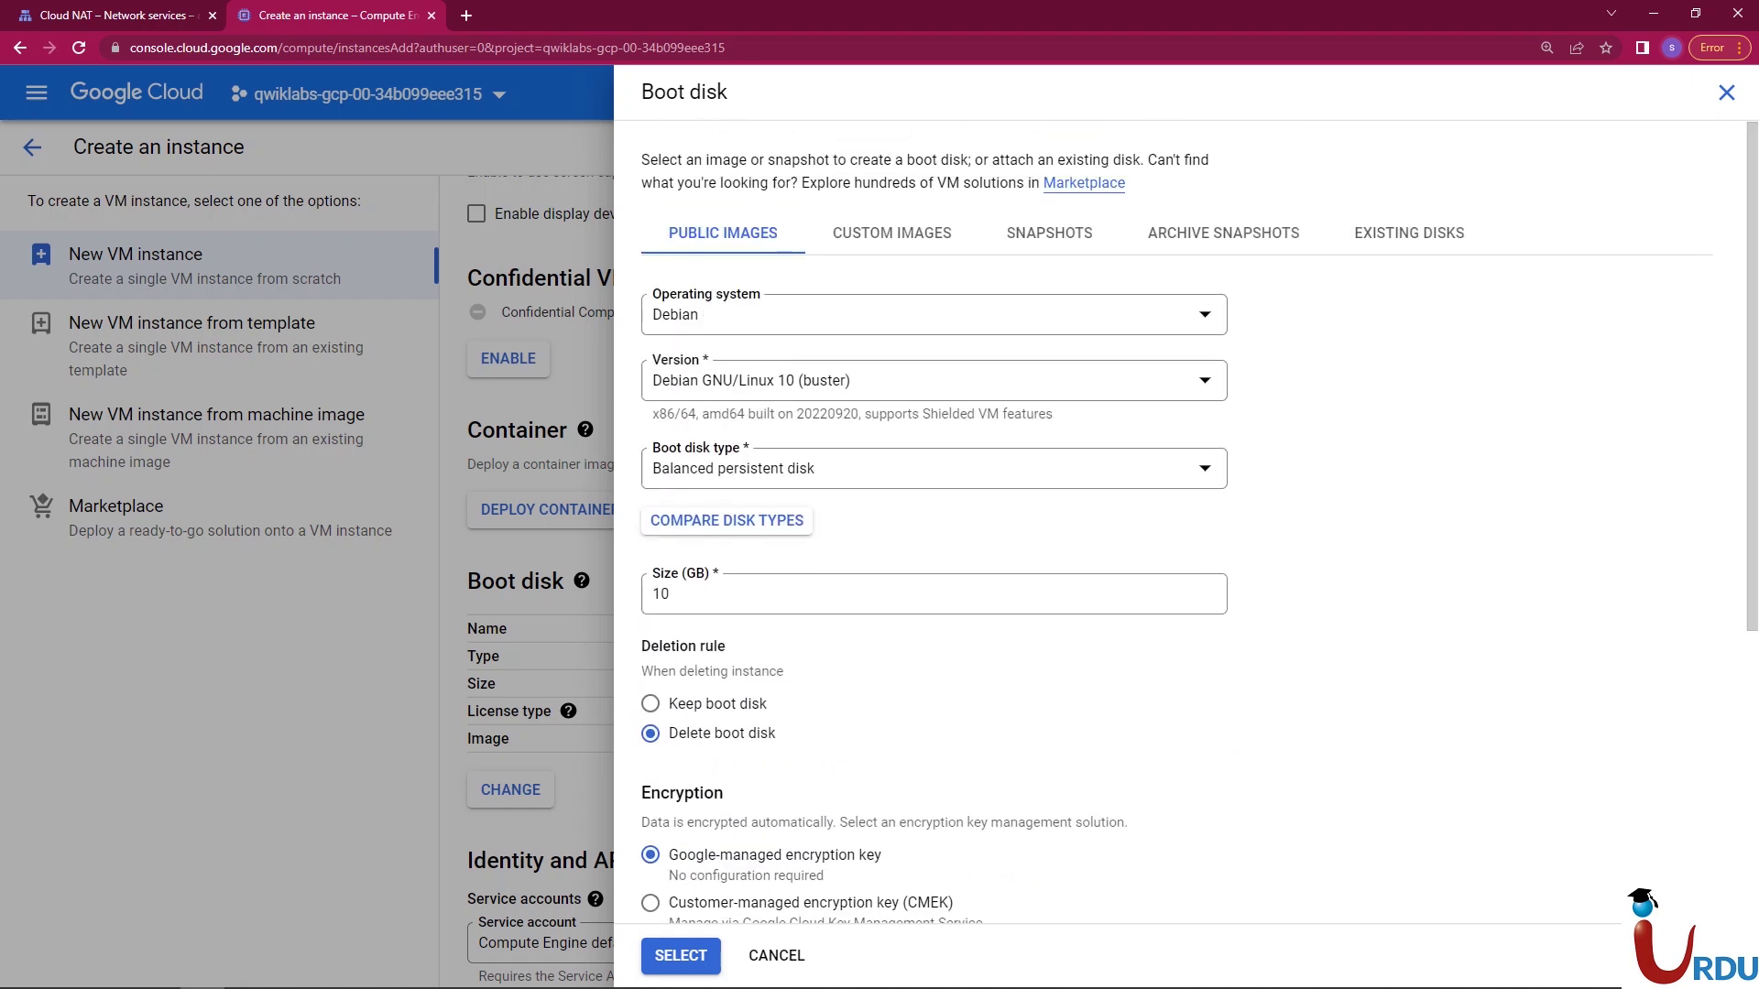
left_click(680, 957)
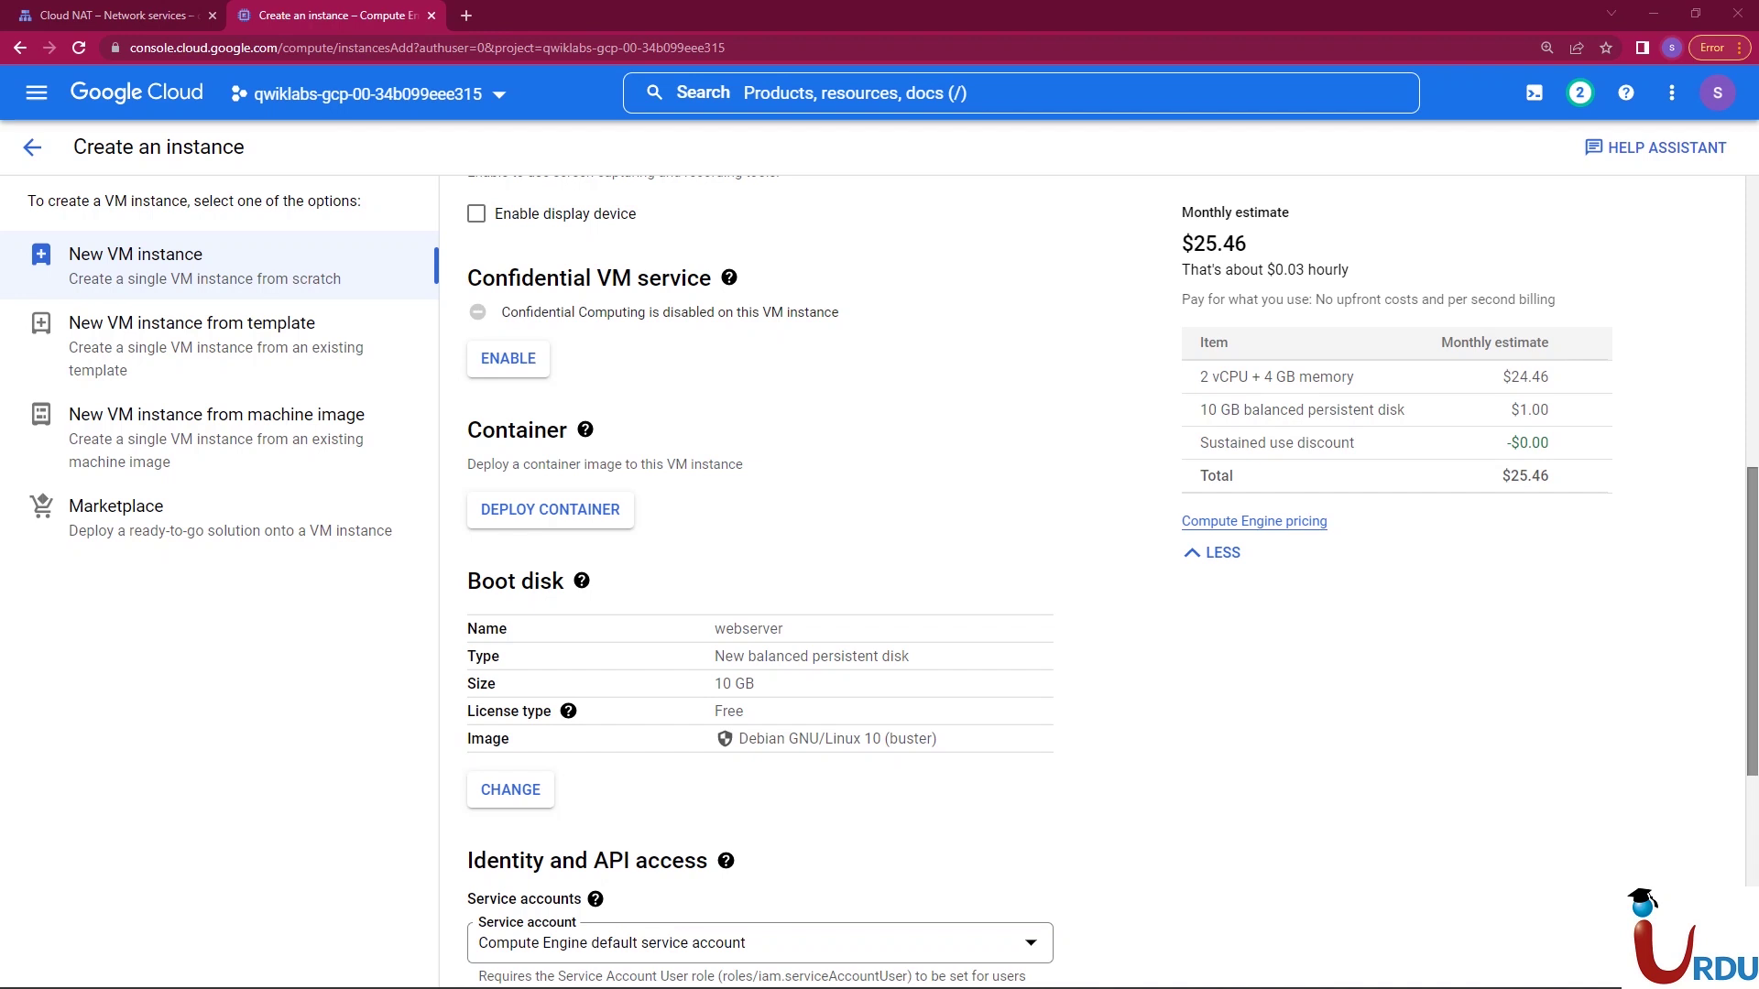
- Expand the instance's advanced options and look through the Disks and Management sections
scroll(761, 577, "down", 6)
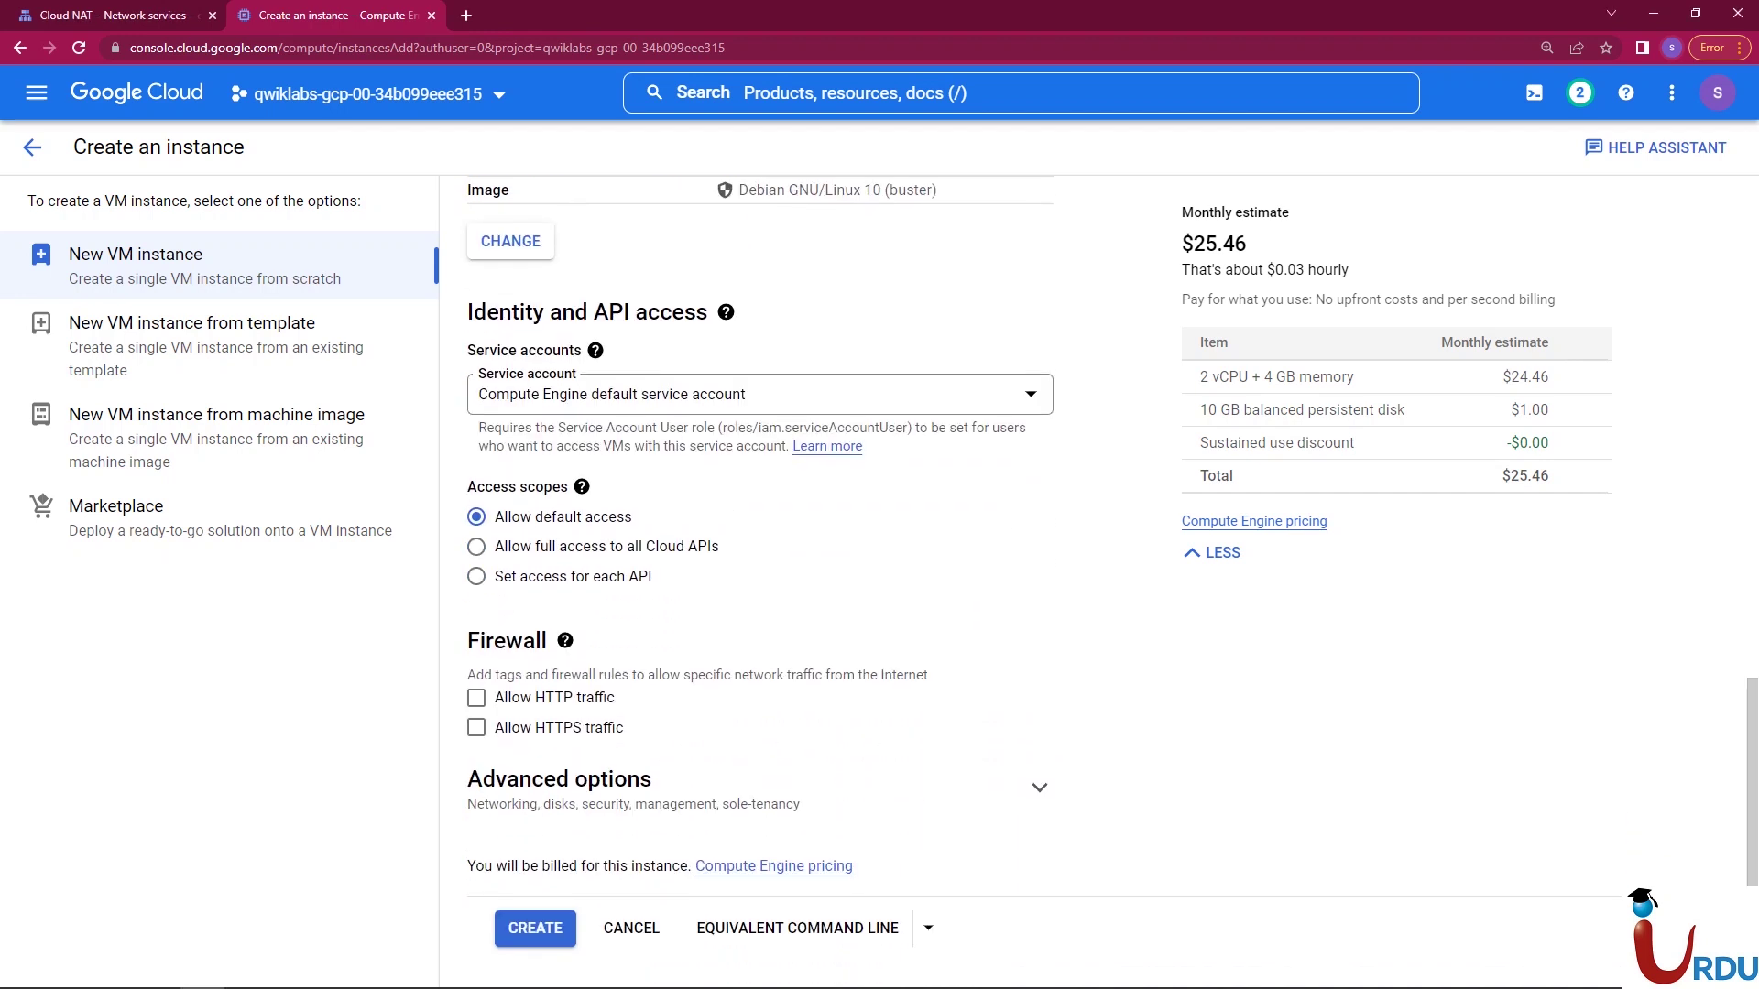
left_click(559, 787)
scroll(760, 577, "down", 5)
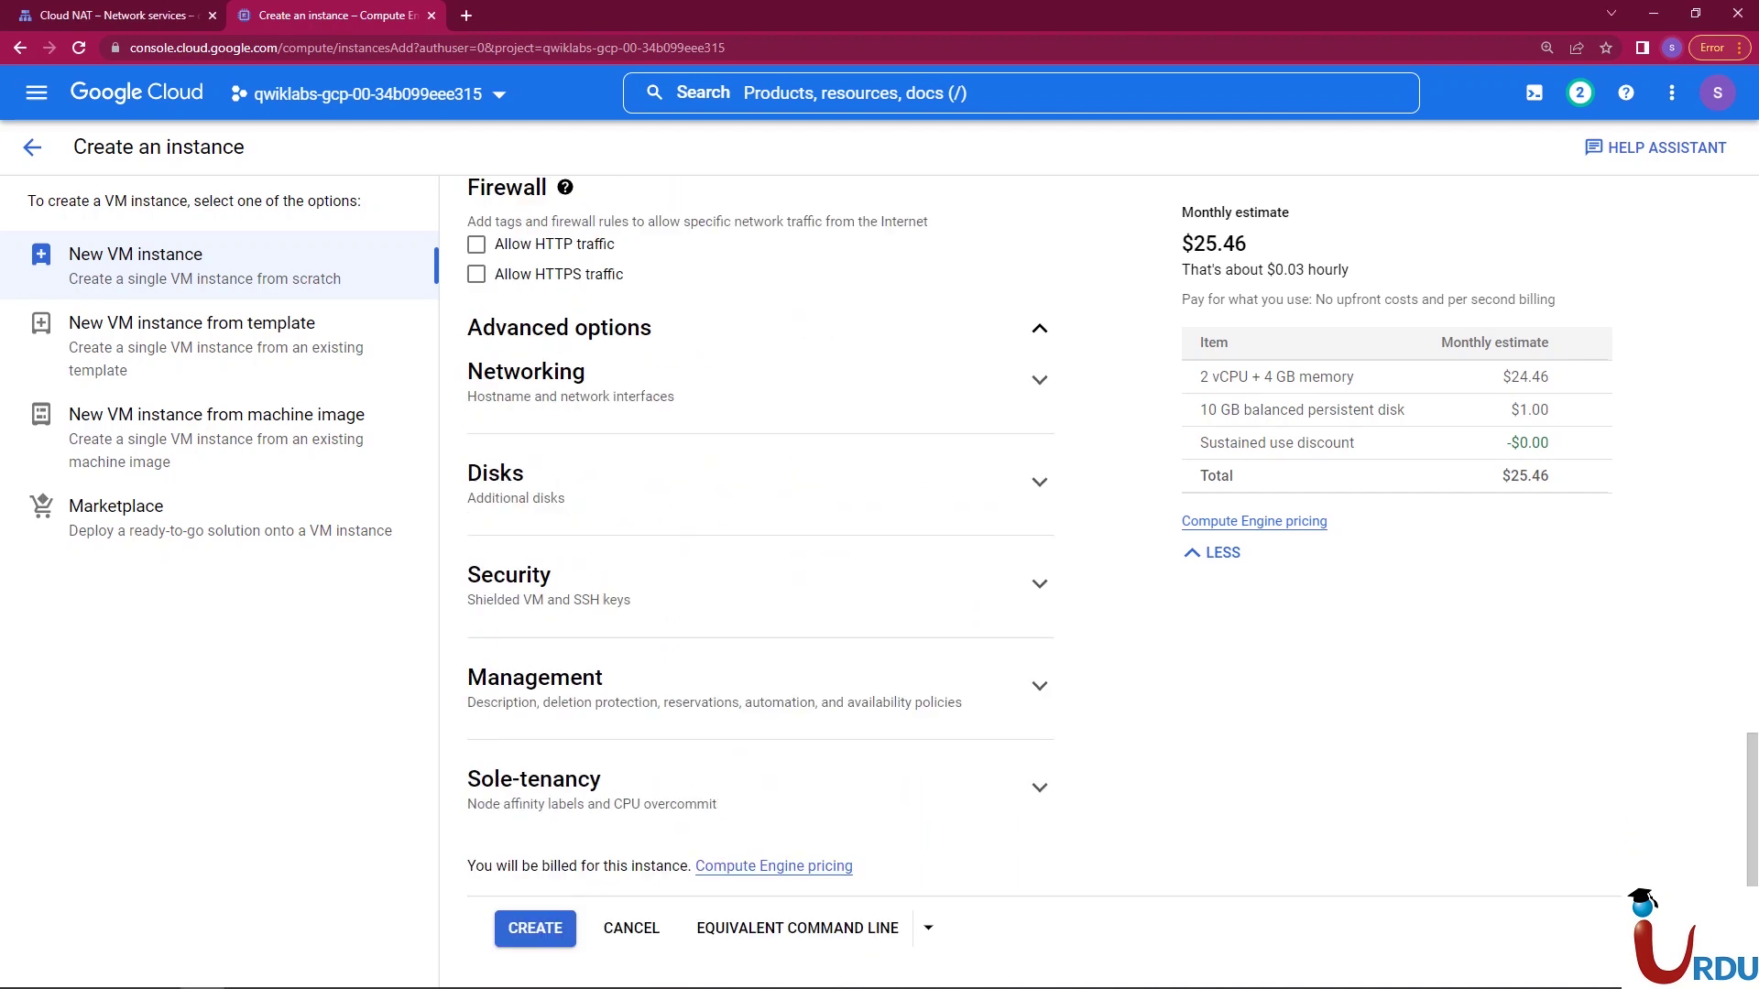
left_click(495, 482)
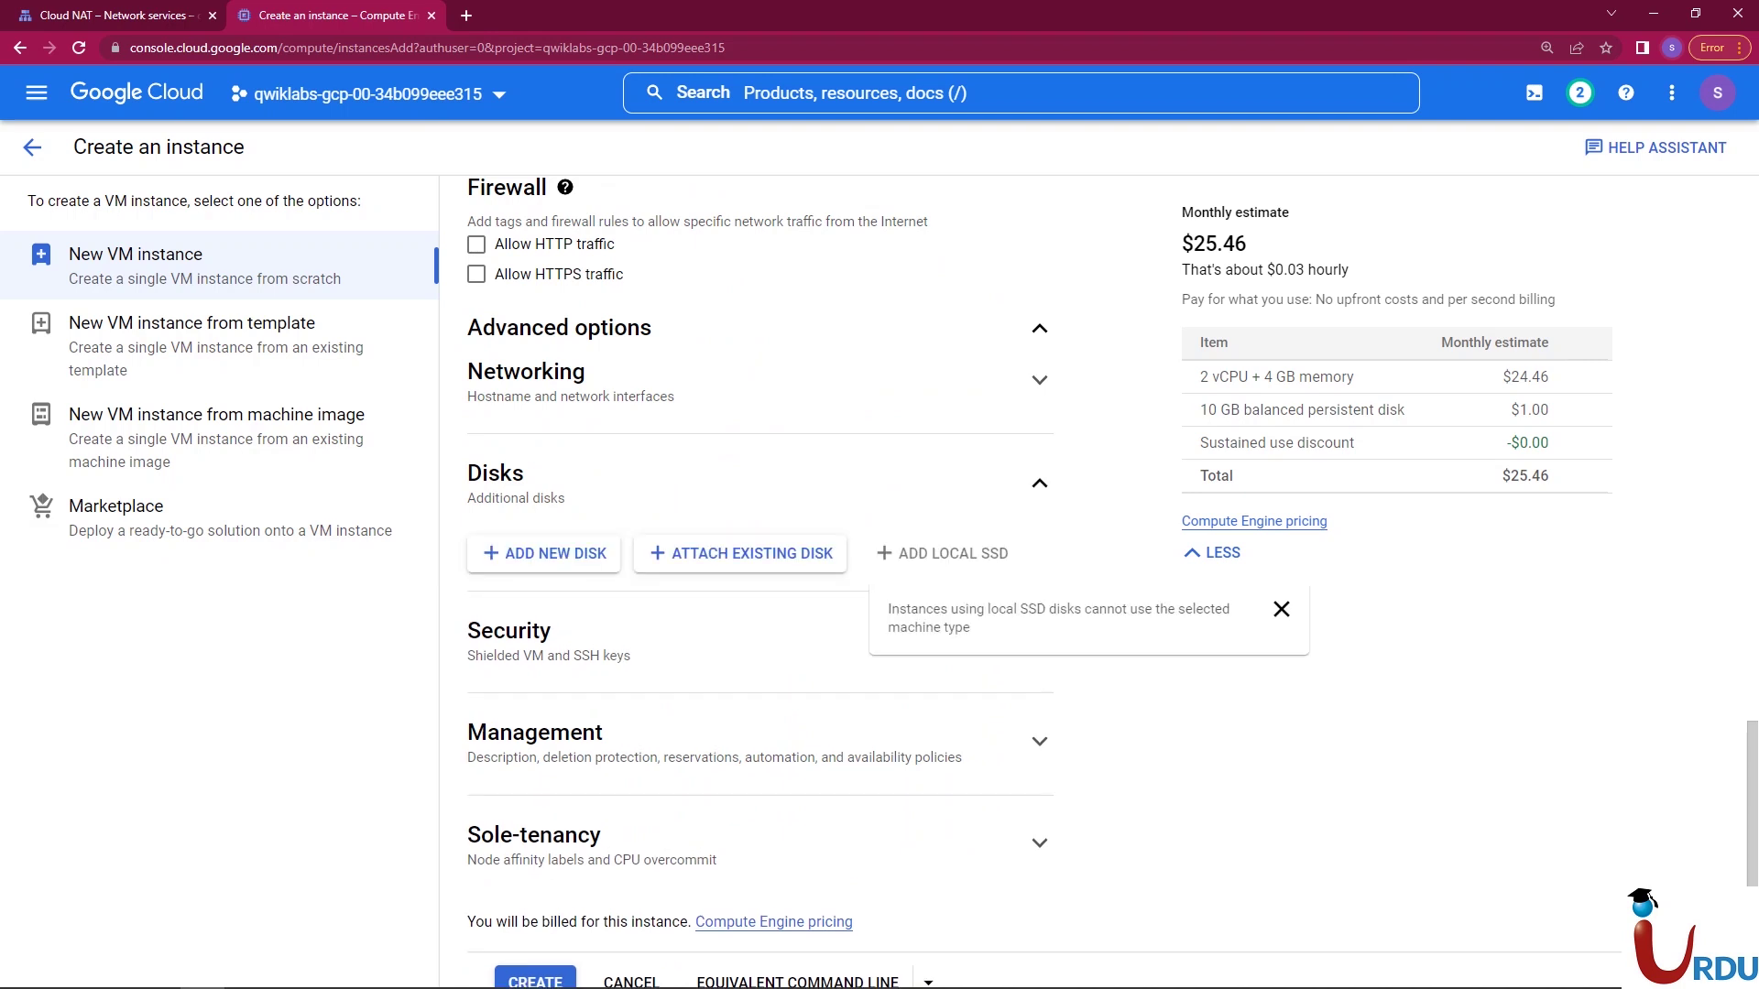
left_click(1039, 482)
left_click(1038, 686)
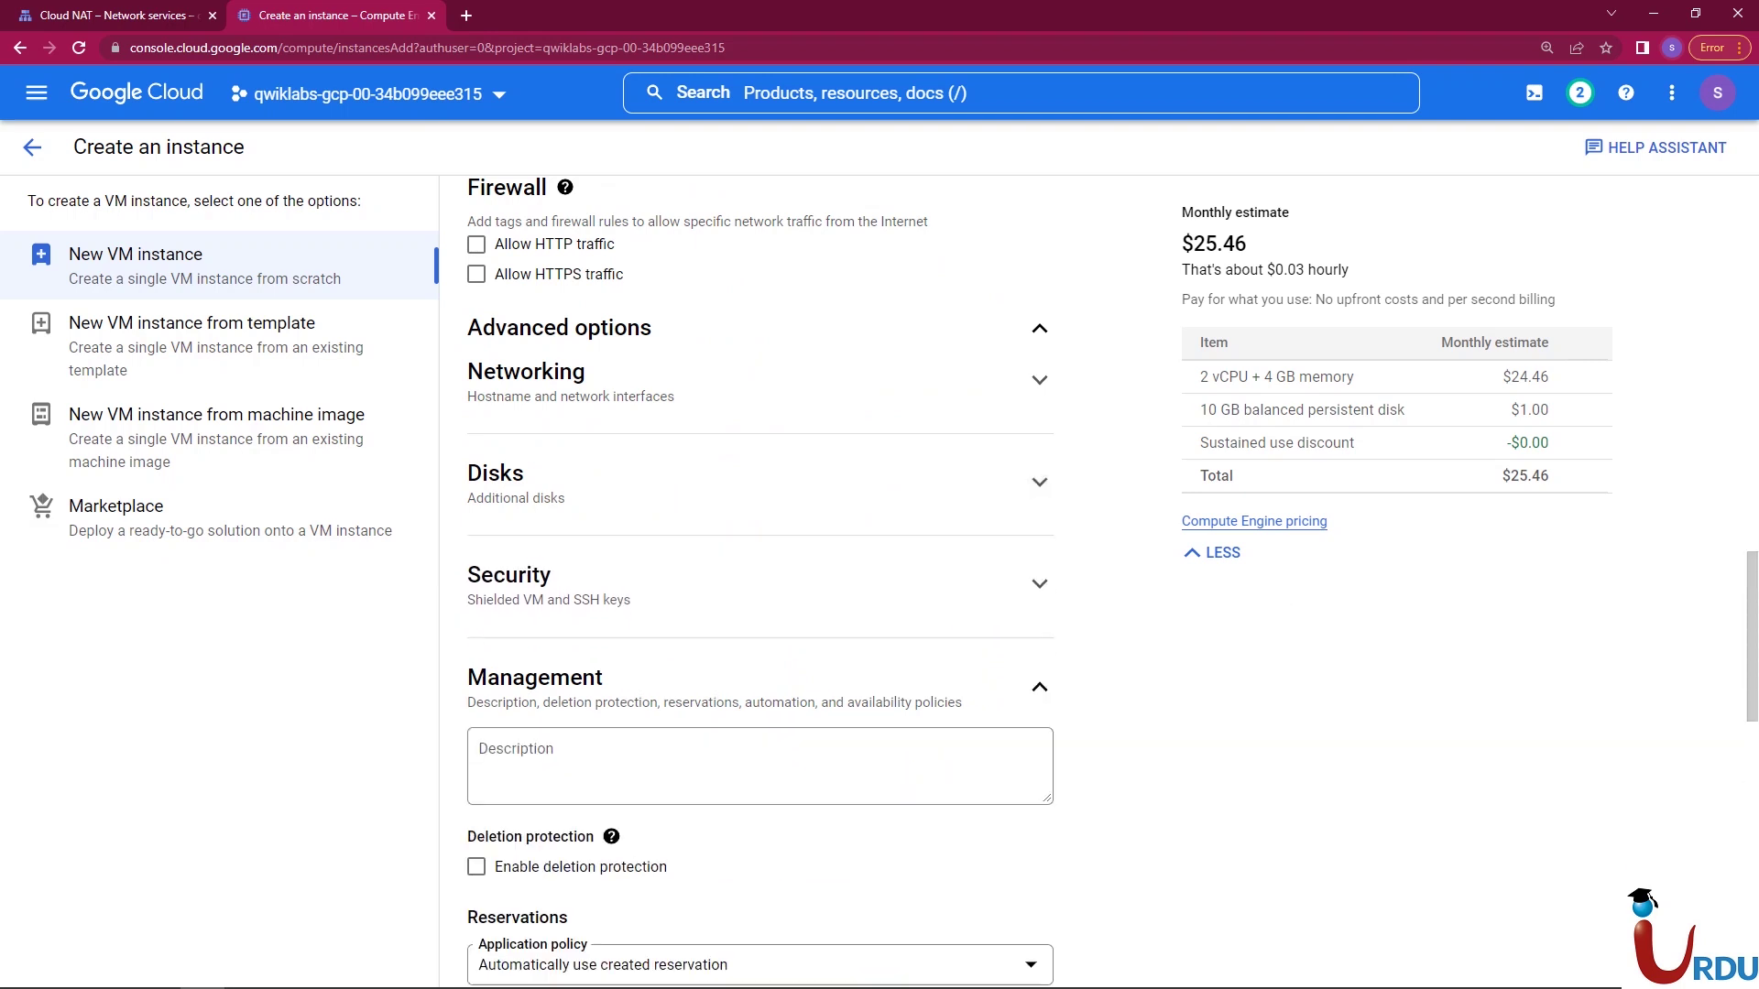
scroll(760, 549, "down", 3)
scroll(760, 578, "up", 12)
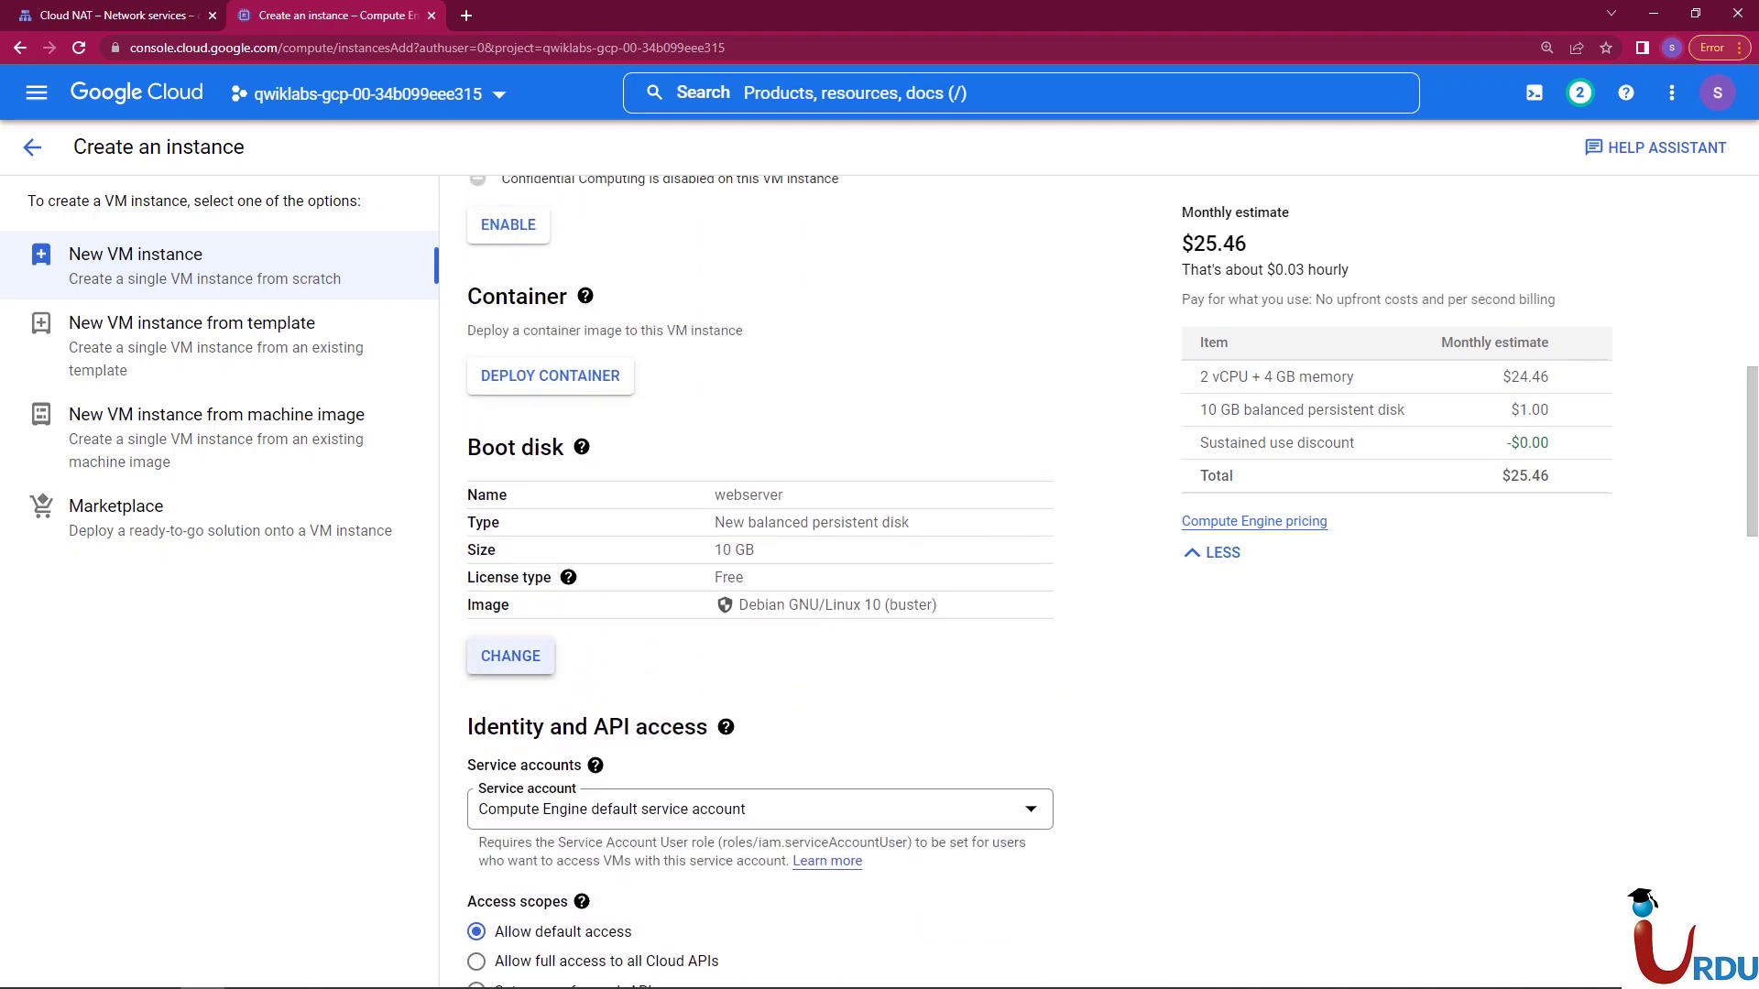
- Reopen the boot disk's advanced configuration, set its deletion rule to Keep boot disk, and close the boot disk settings
left_click(510, 656)
left_click(774, 655)
scroll(773, 655, "down", 4)
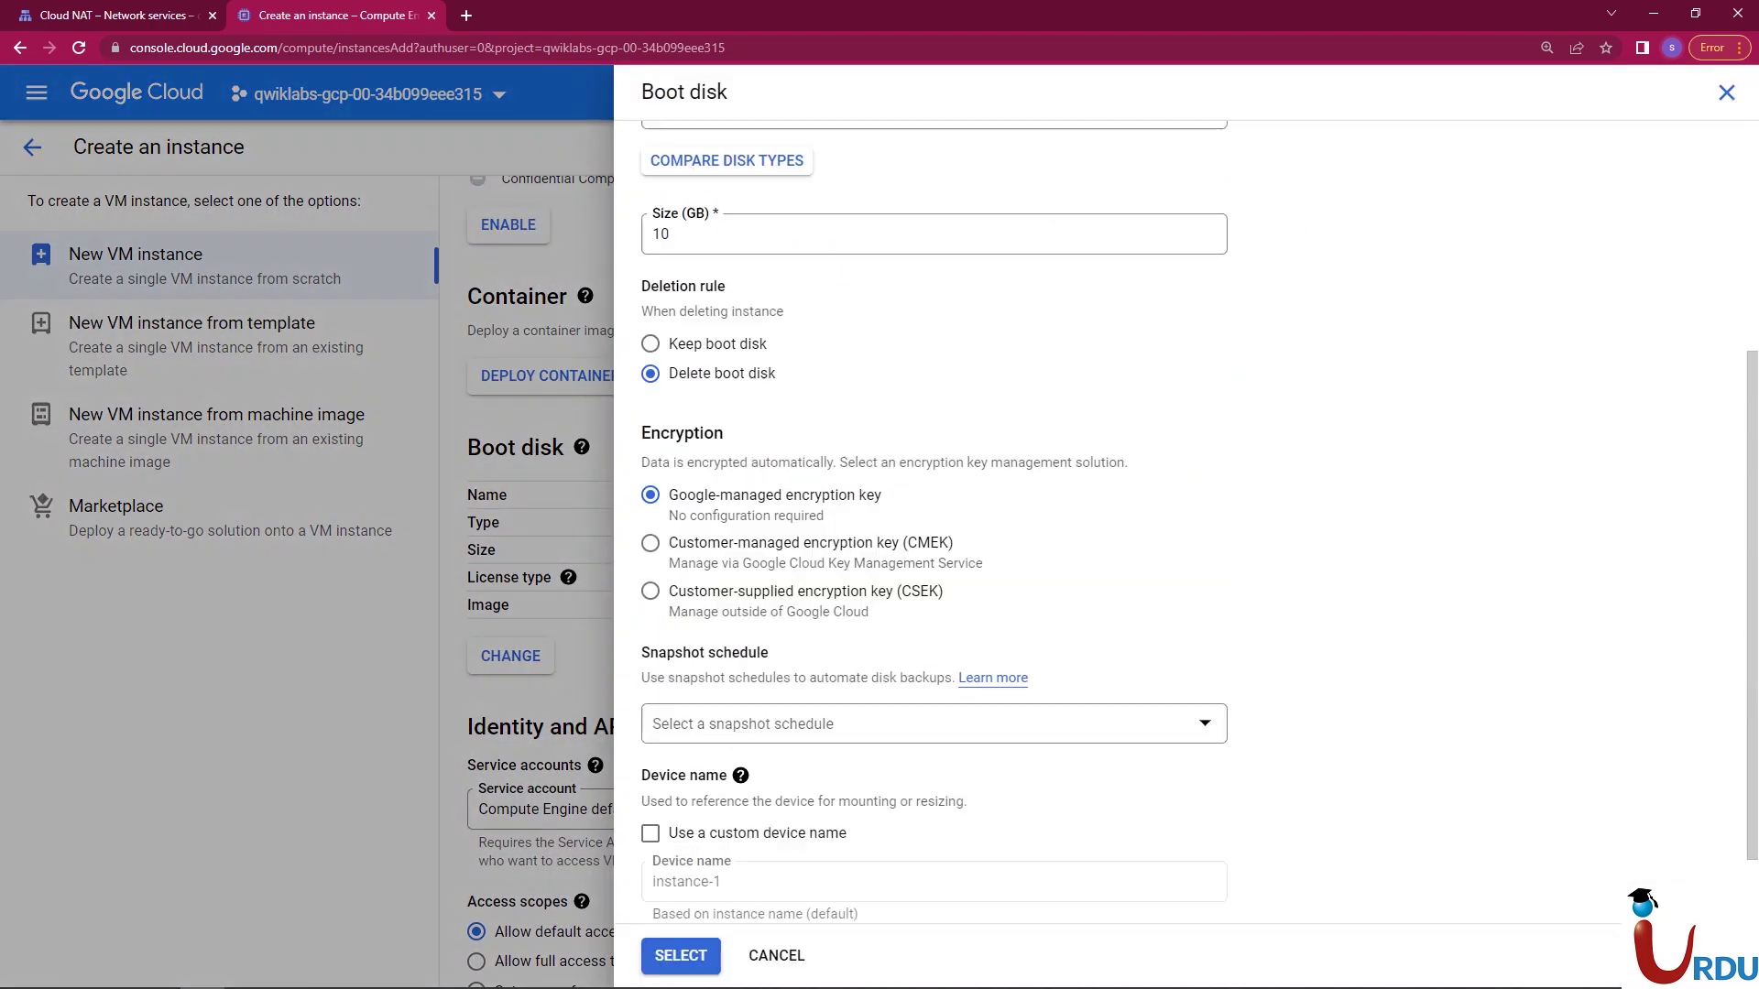
scroll(774, 655, "down", 1)
scroll(934, 522, "up", 1)
left_click(650, 314)
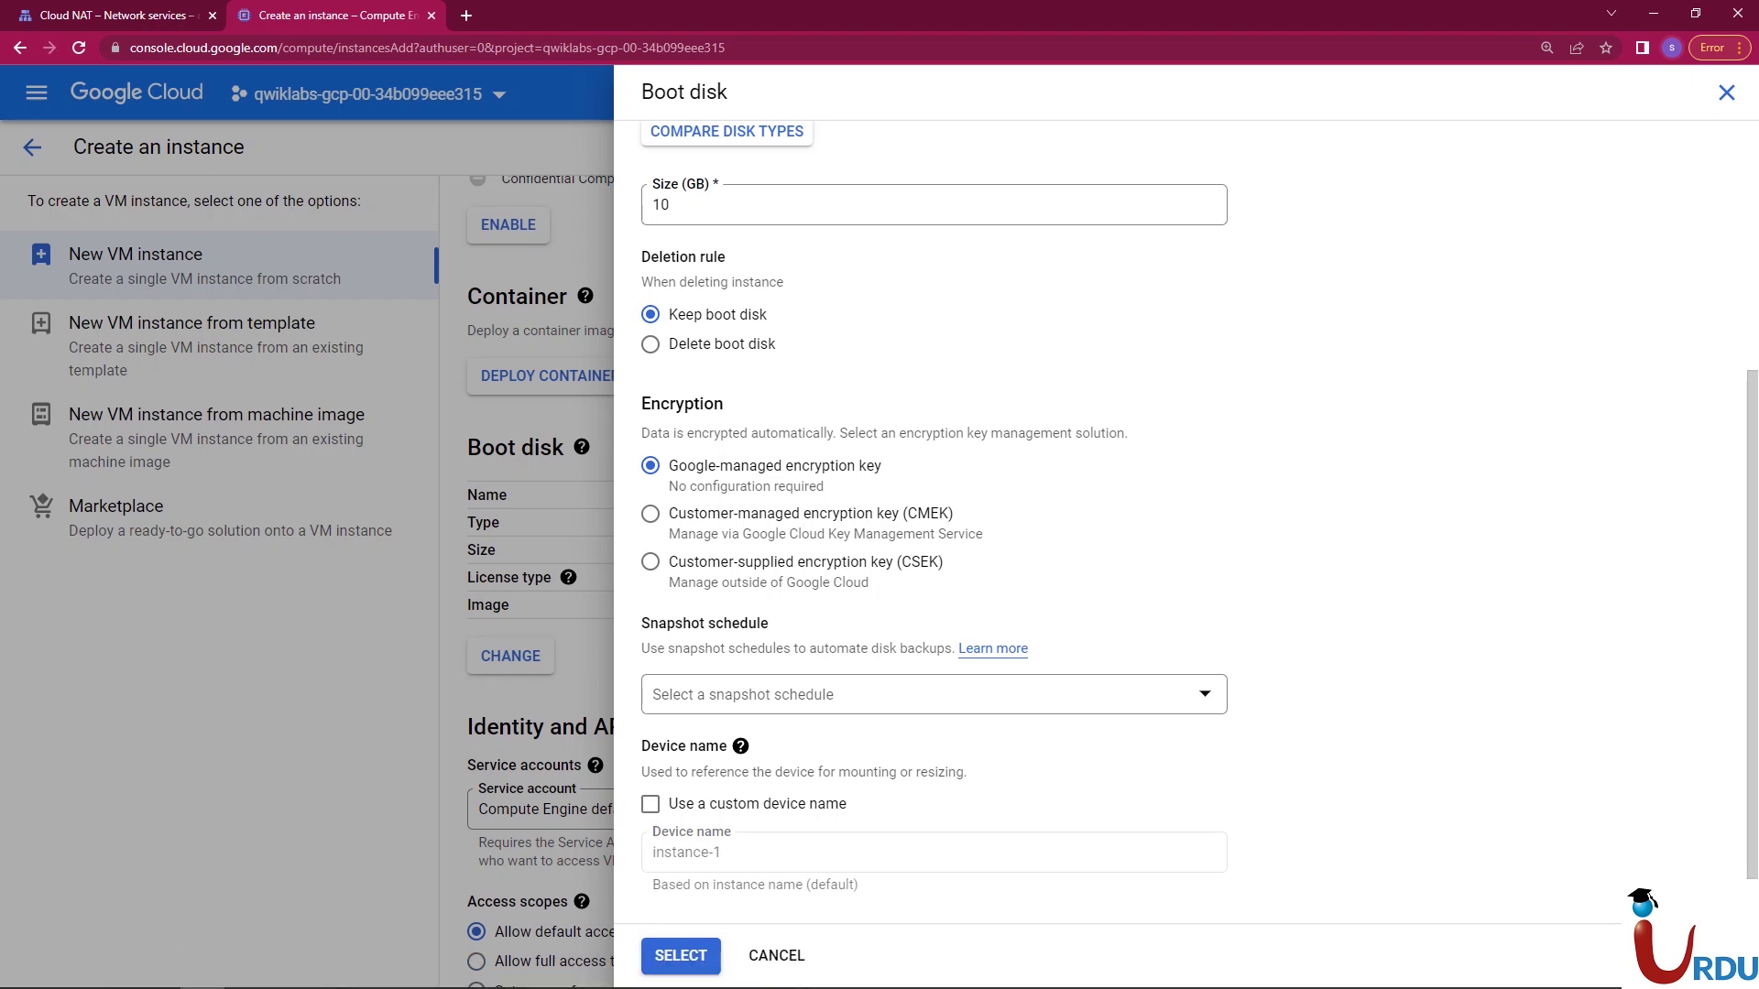
key("Escape")
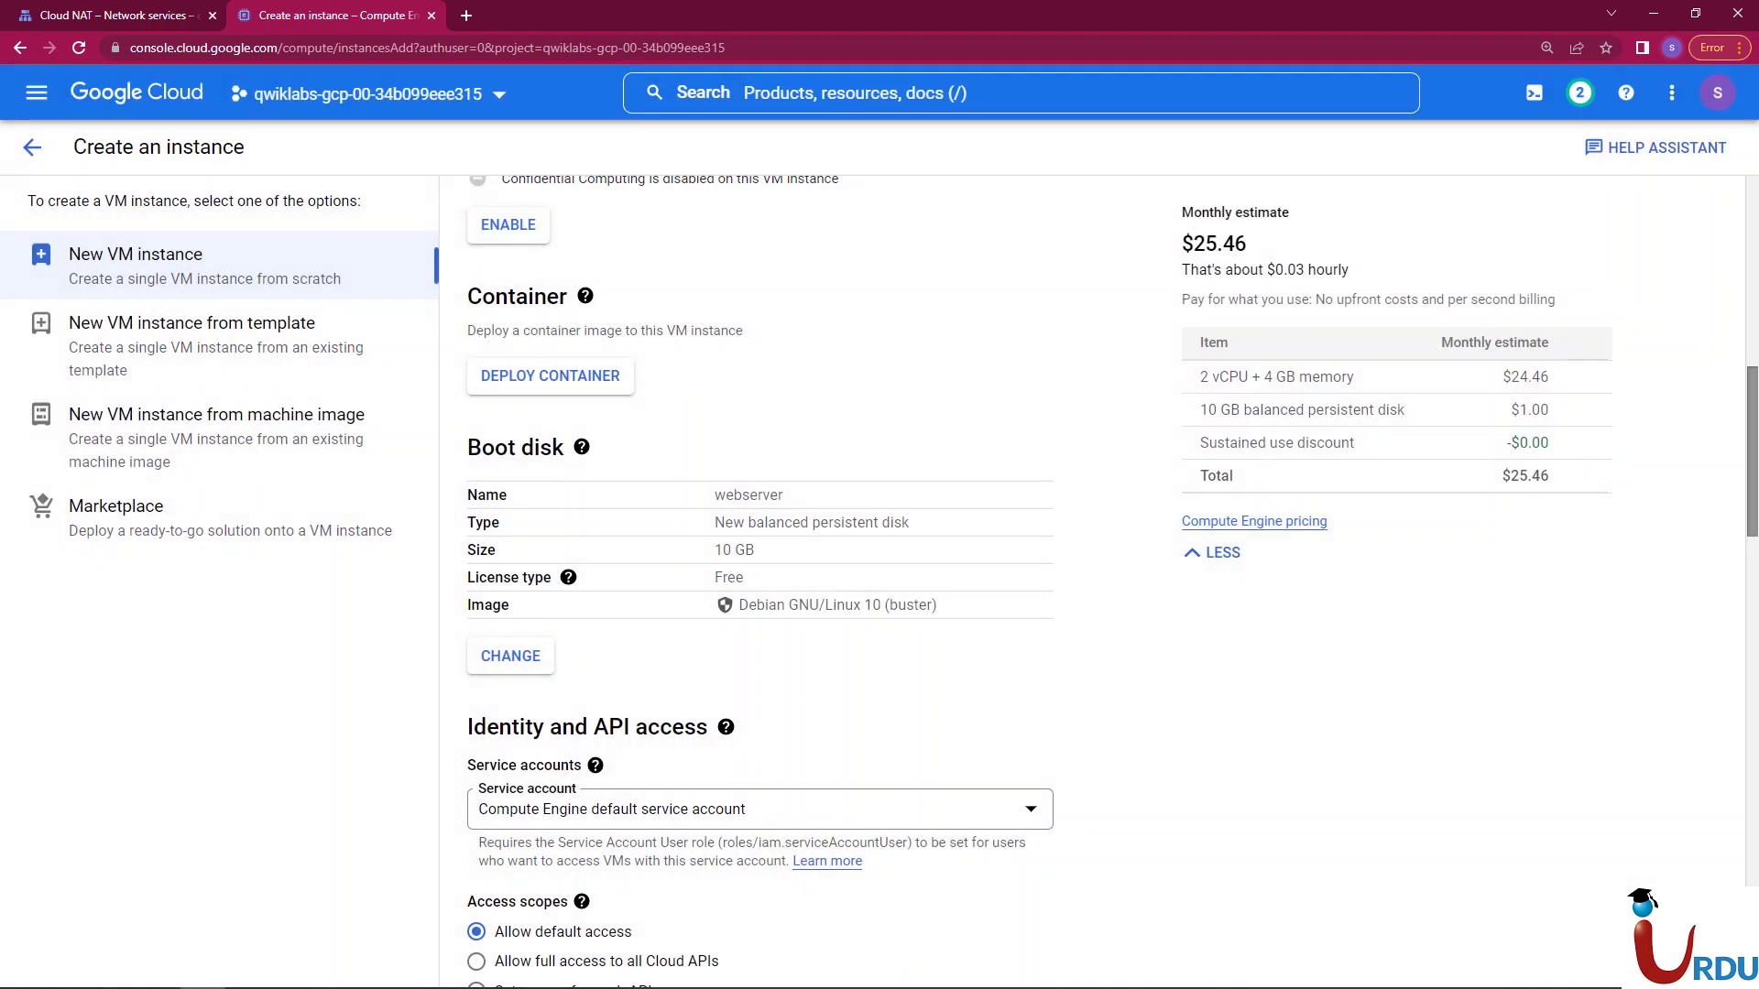
scroll(759, 583, "down", 1)
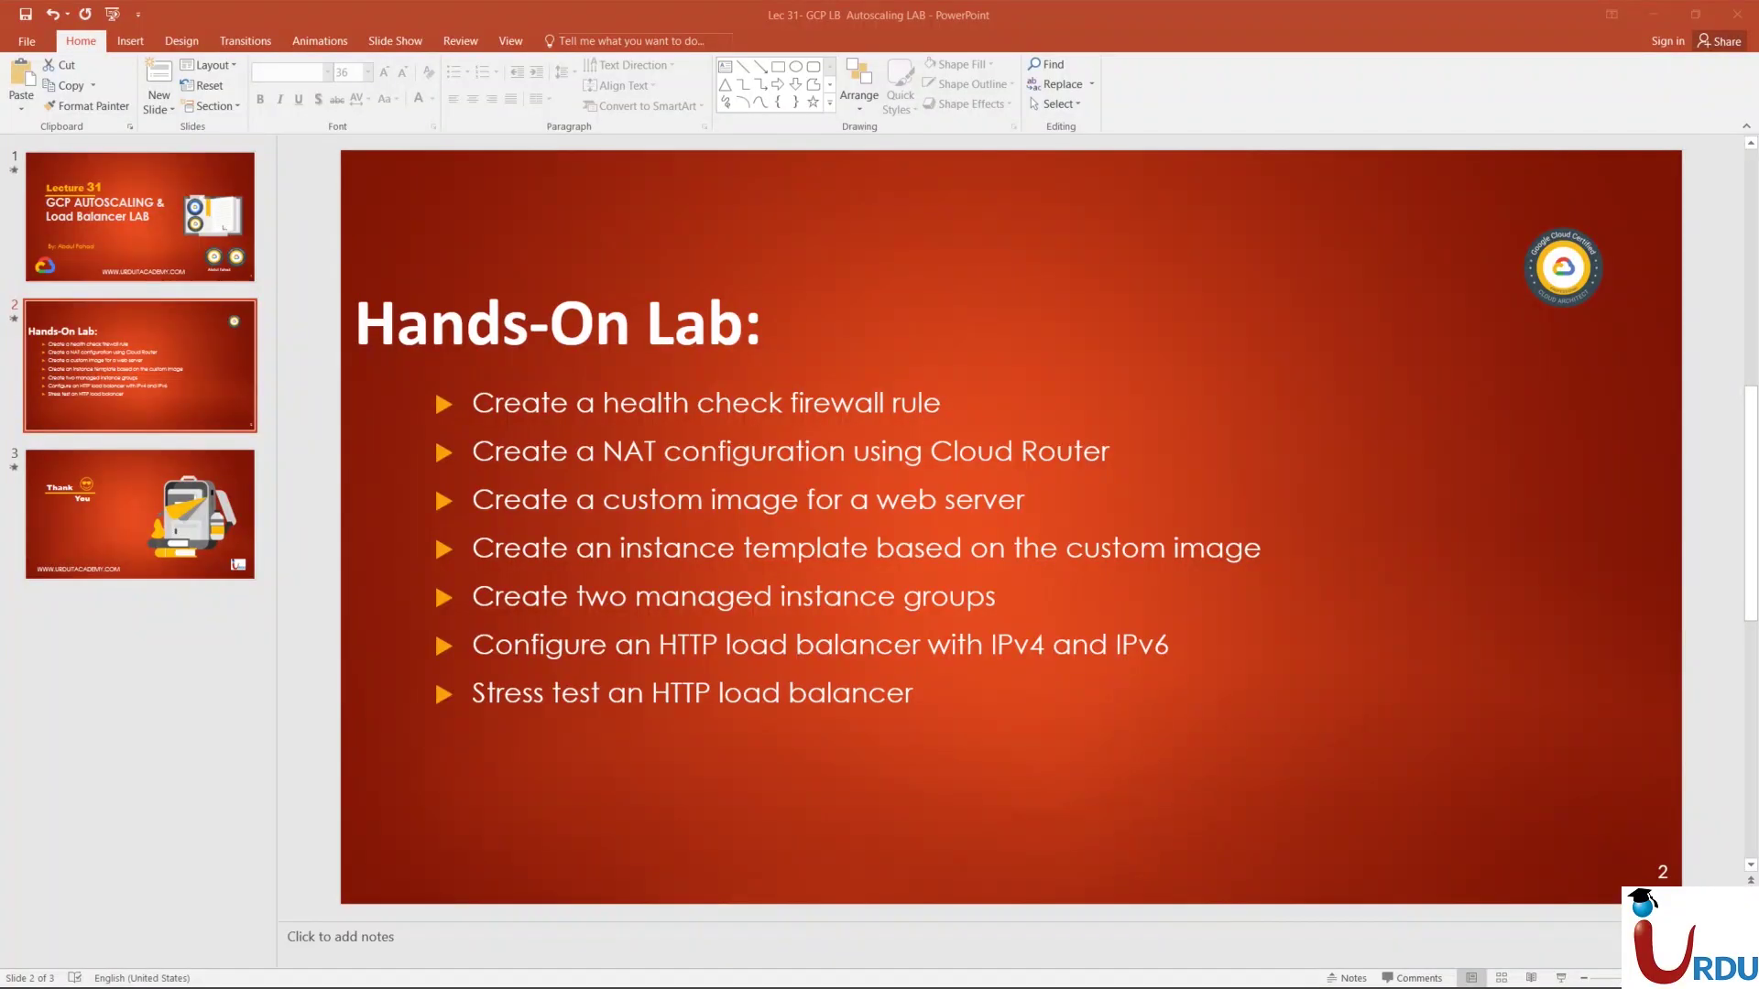
- Review the custom web server image task on the Hands-On Lab slide in PowerPoint and return to the instance form in the browser
left_click(682, 449)
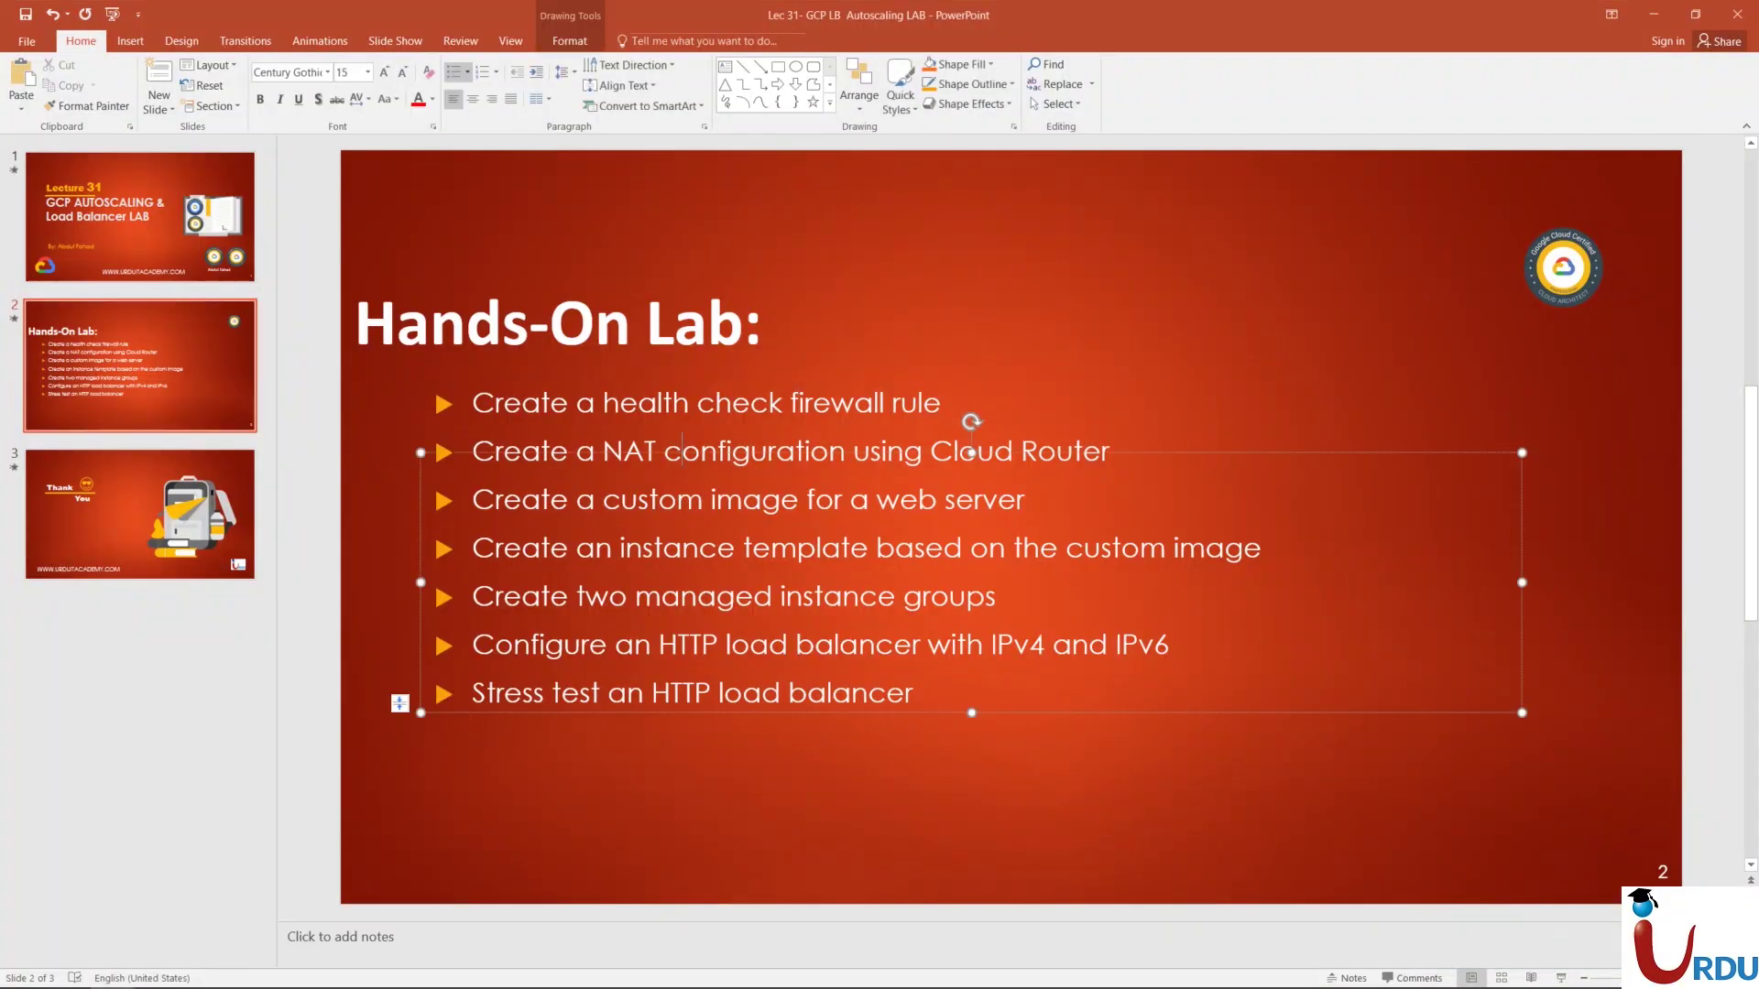
left_click_drag(576, 548, 475, 497)
left_click_drag(710, 499, 1032, 500)
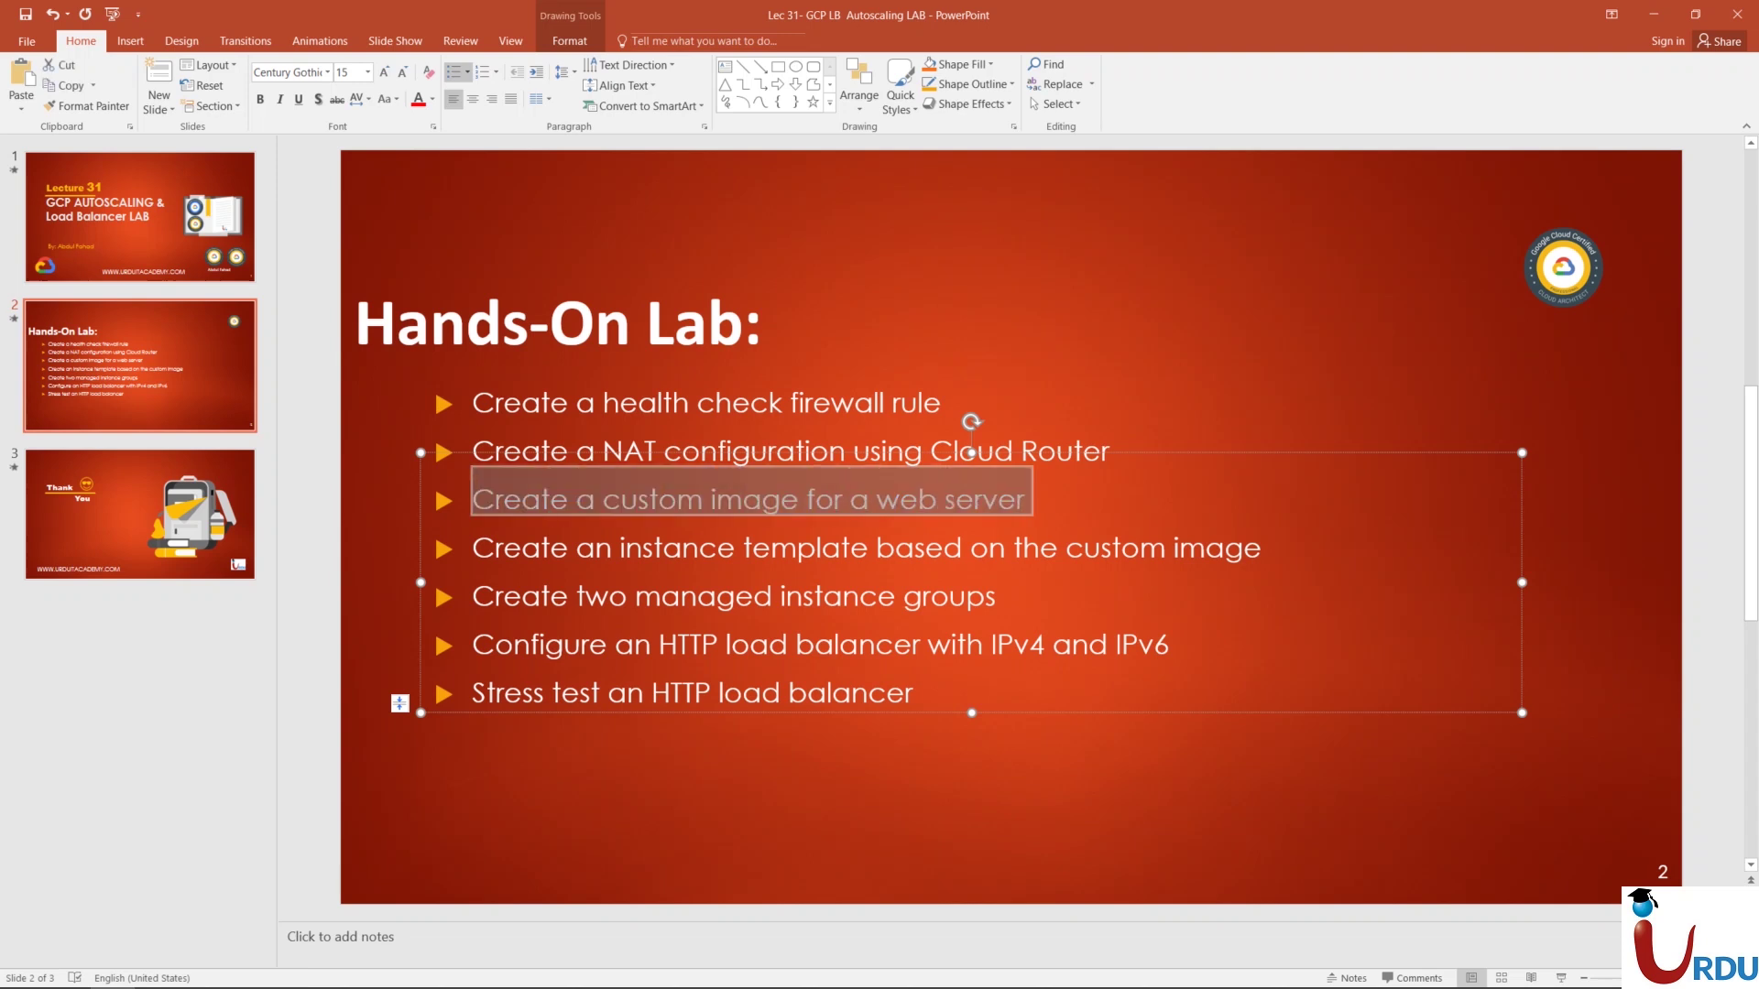
left_click(1024, 499)
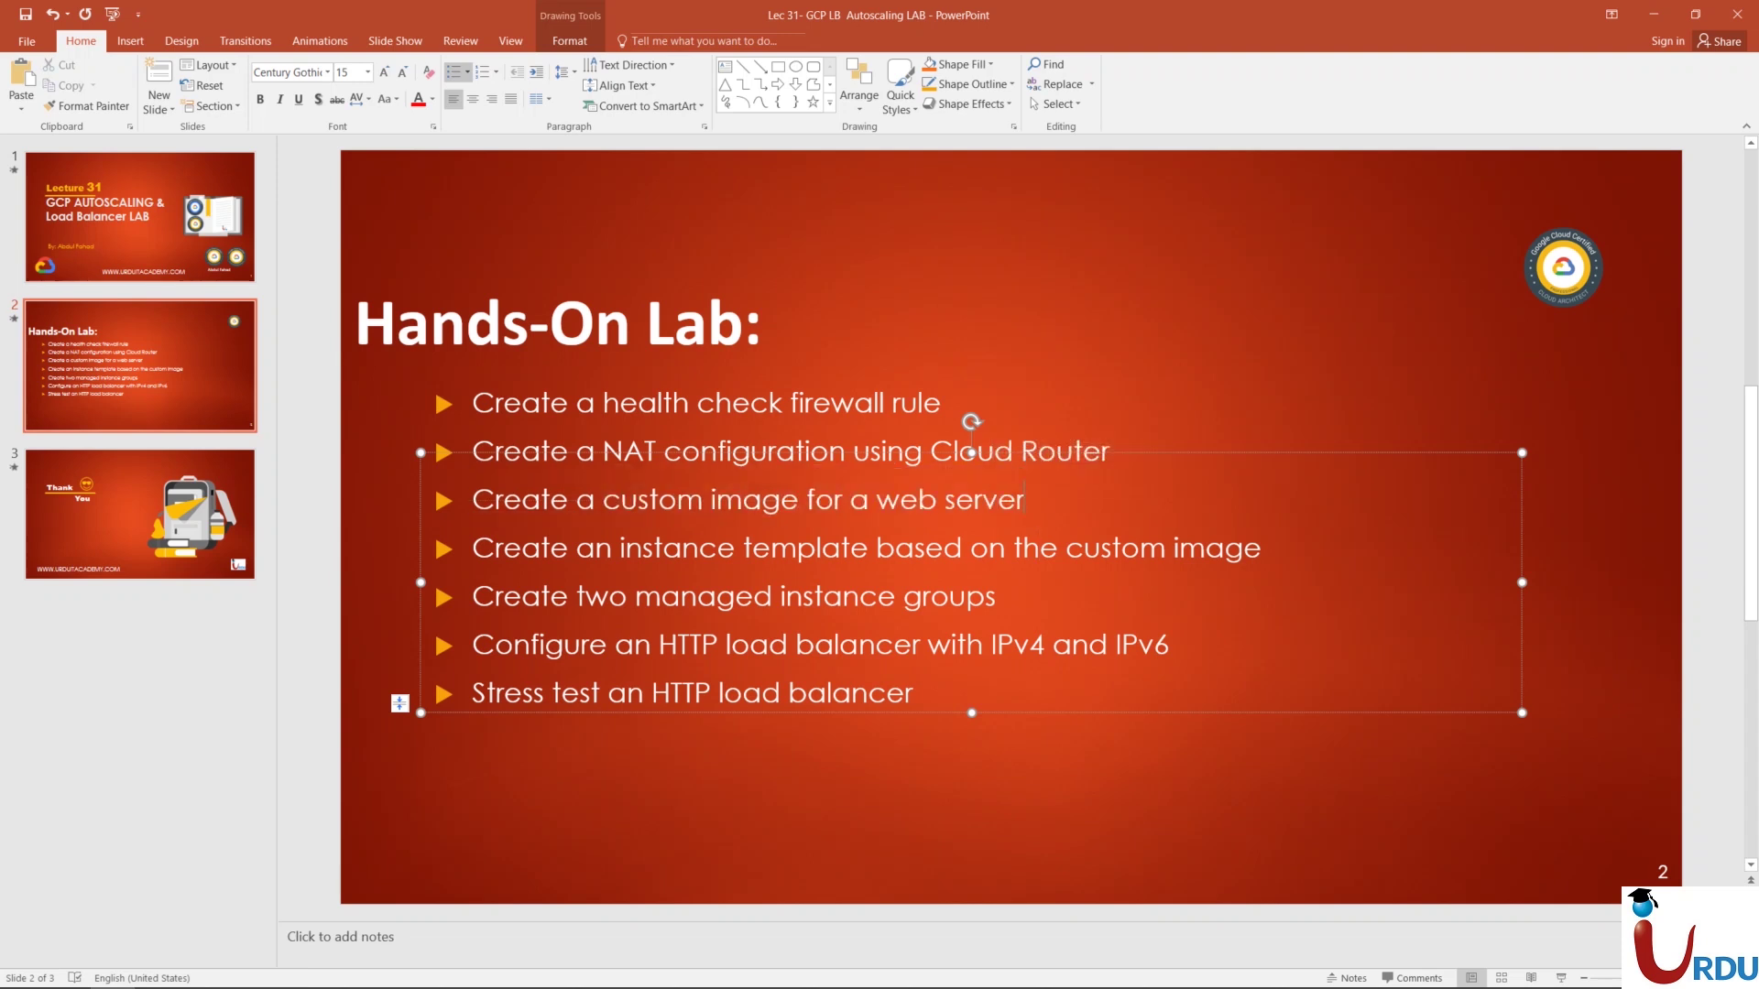
left_click(1653, 14)
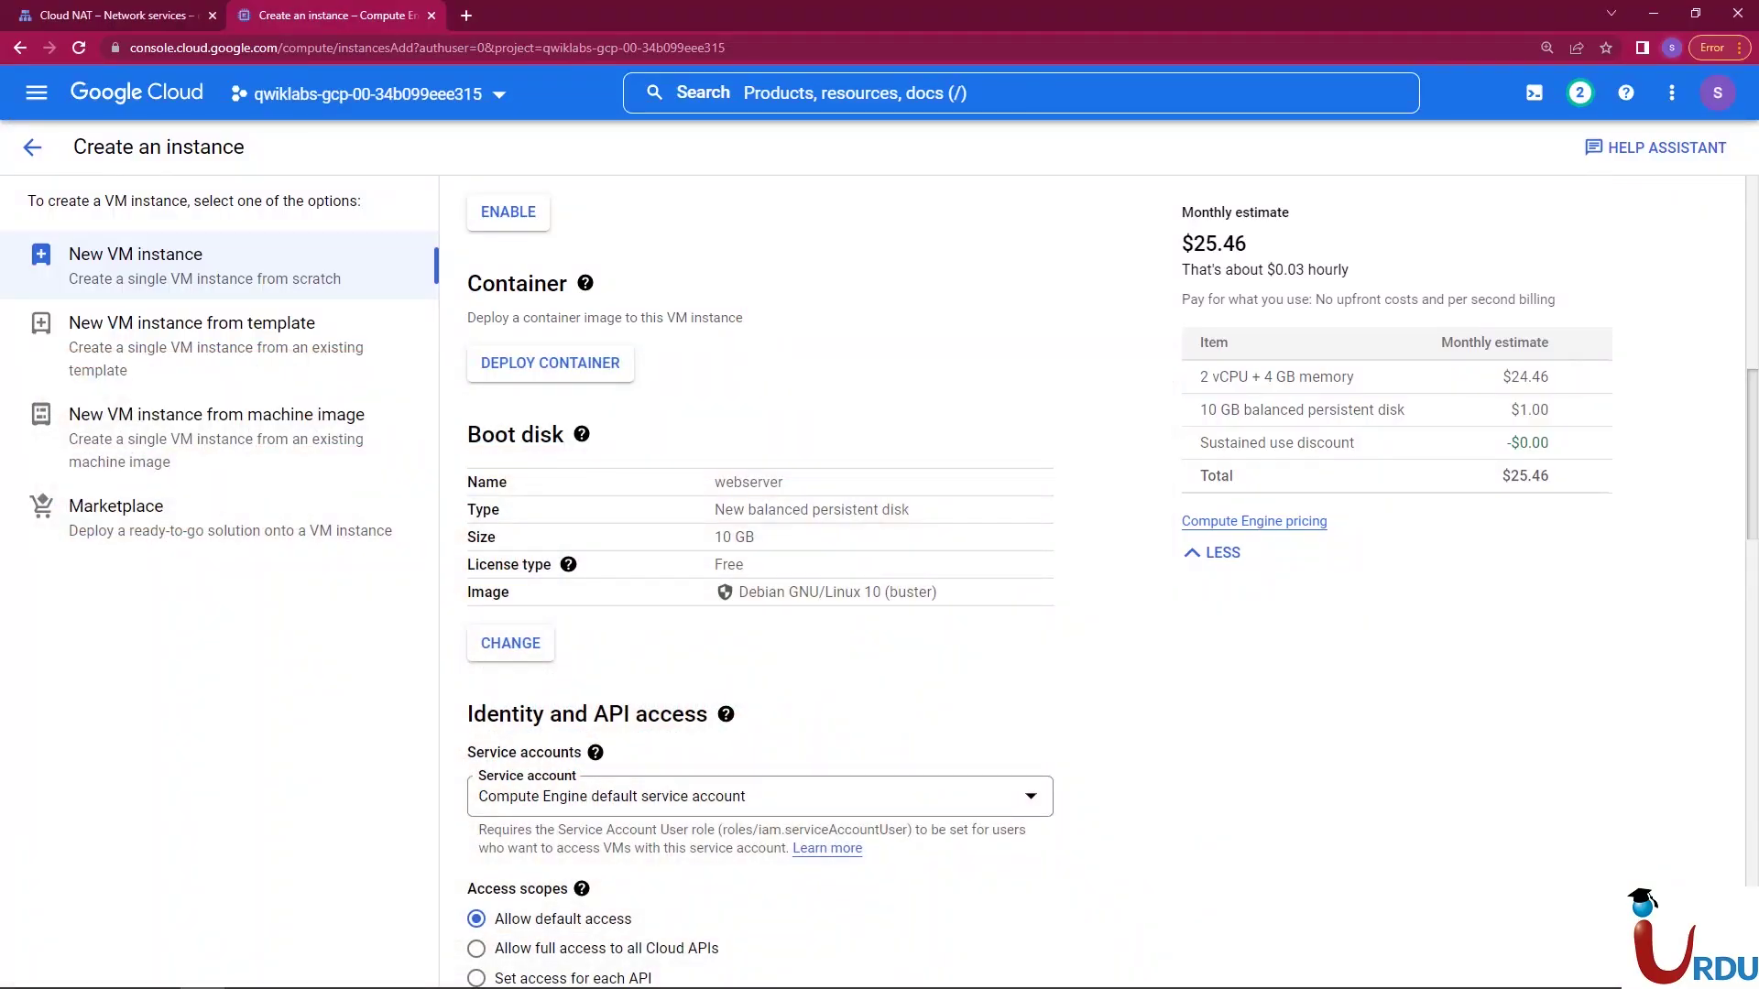
- Add the network tag allow-health-checks in the instance's networking options
scroll(760, 577, "down", 7)
scroll(760, 577, "down", 2)
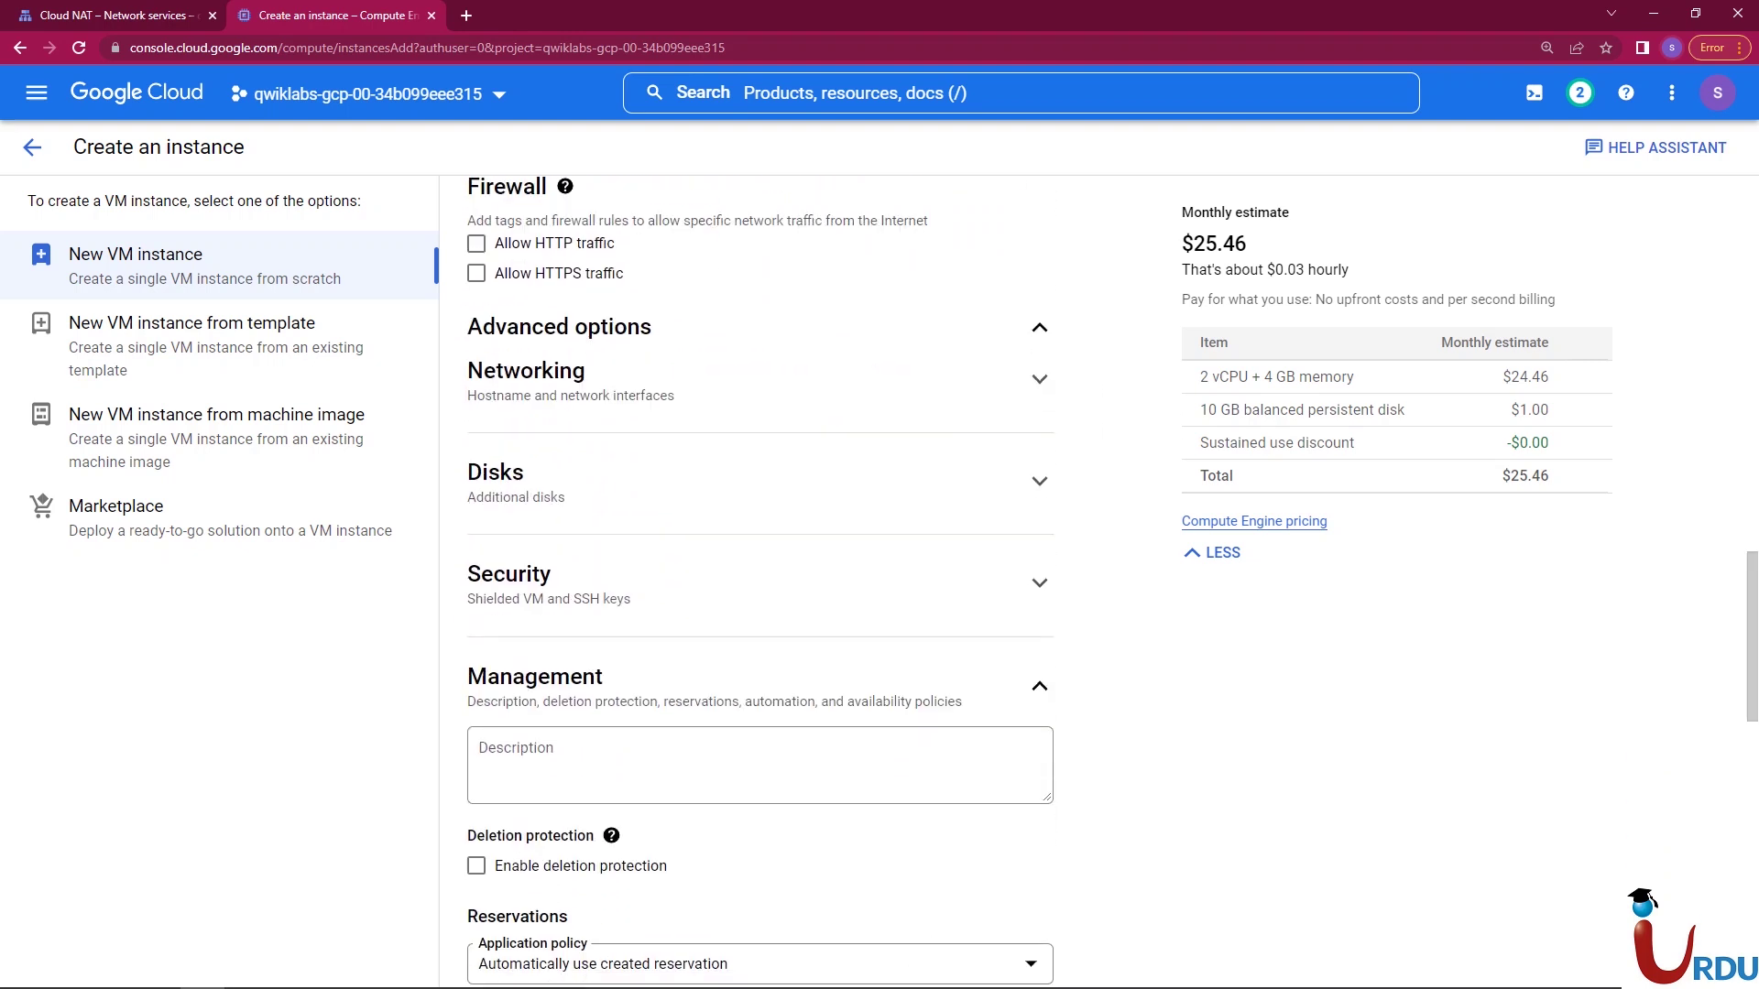
left_click(1039, 378)
left_click(481, 440)
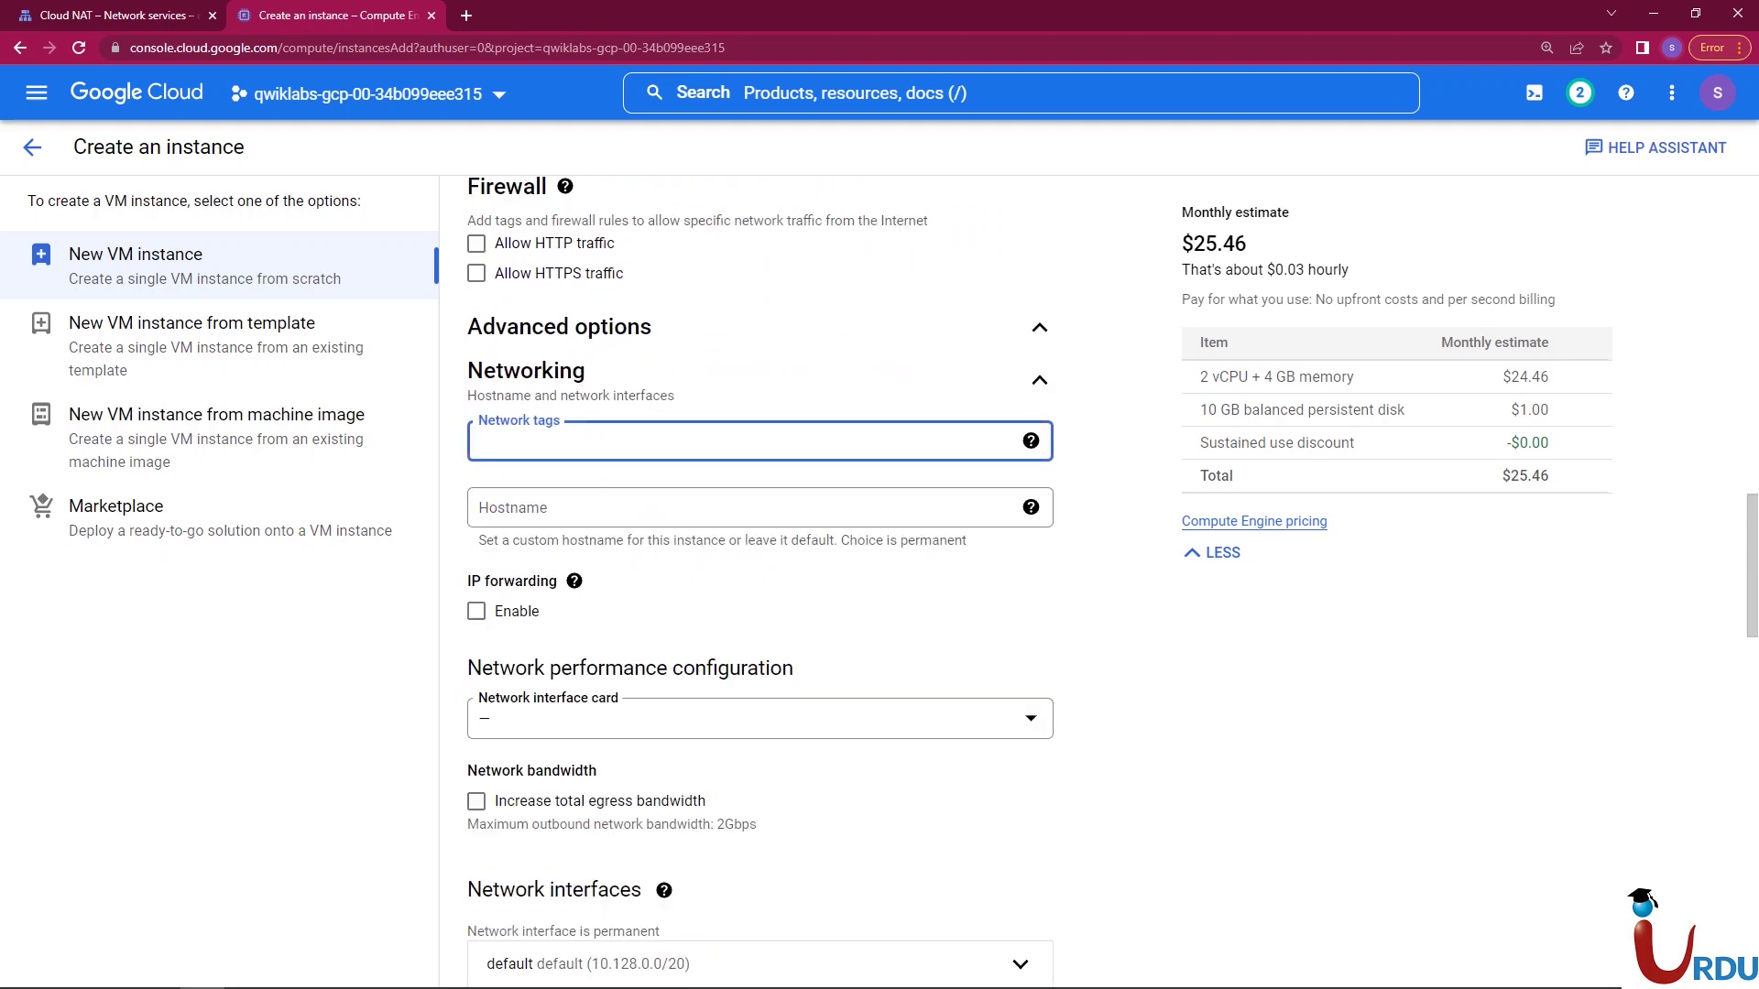
key("alt+Tab")
key("alt+Tab")
type("allow-health-checks")
key("Return")
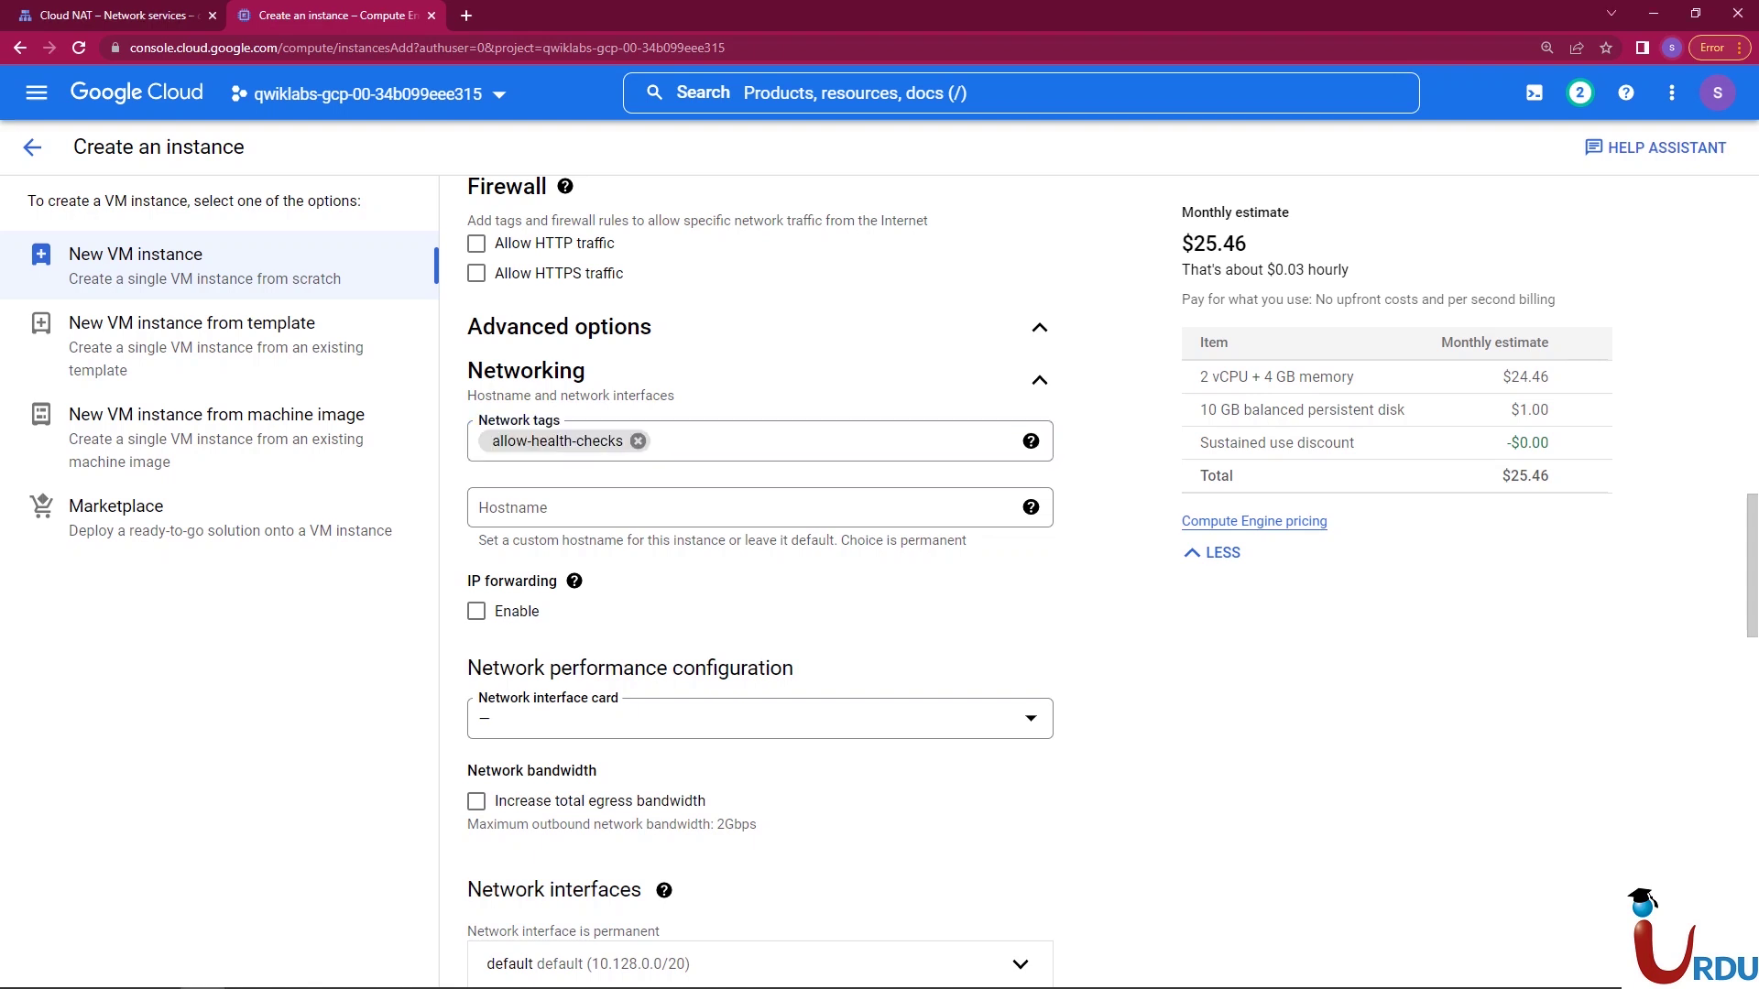
- Edit the default network interface, set its External IPv4 address to None, and finish editing the interface
key("alt+Tab")
scroll(760, 586, "down", 3)
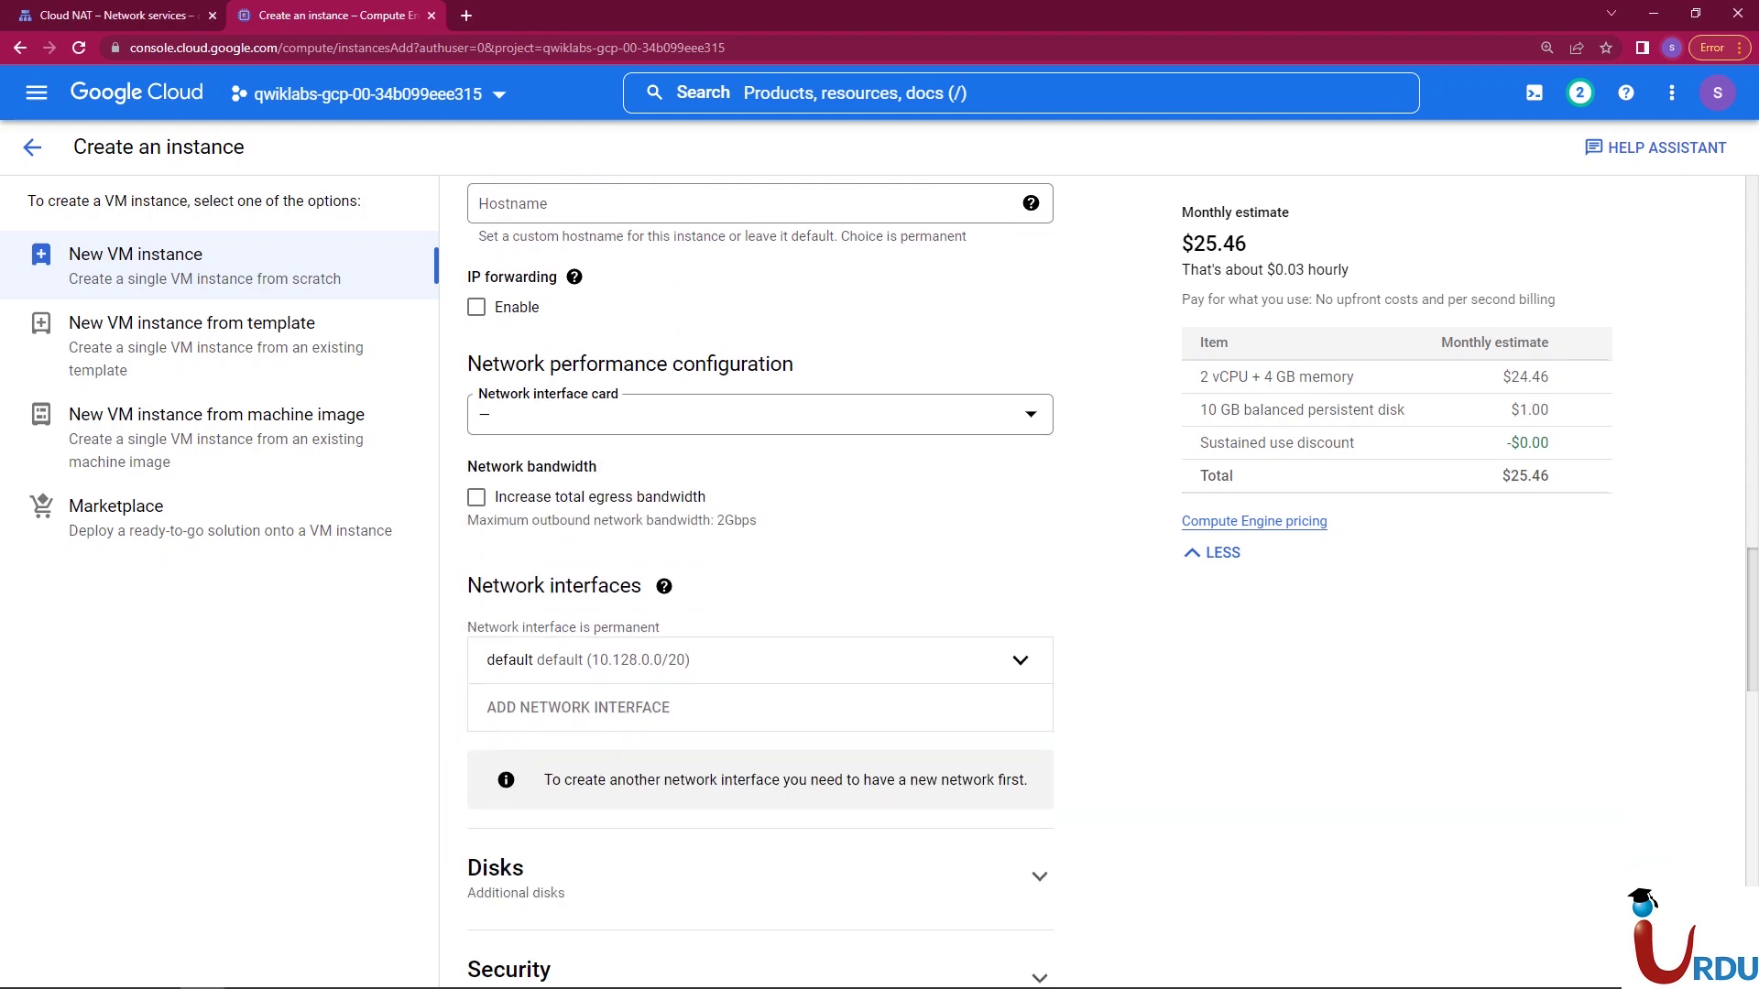
scroll(760, 587, "down", 3)
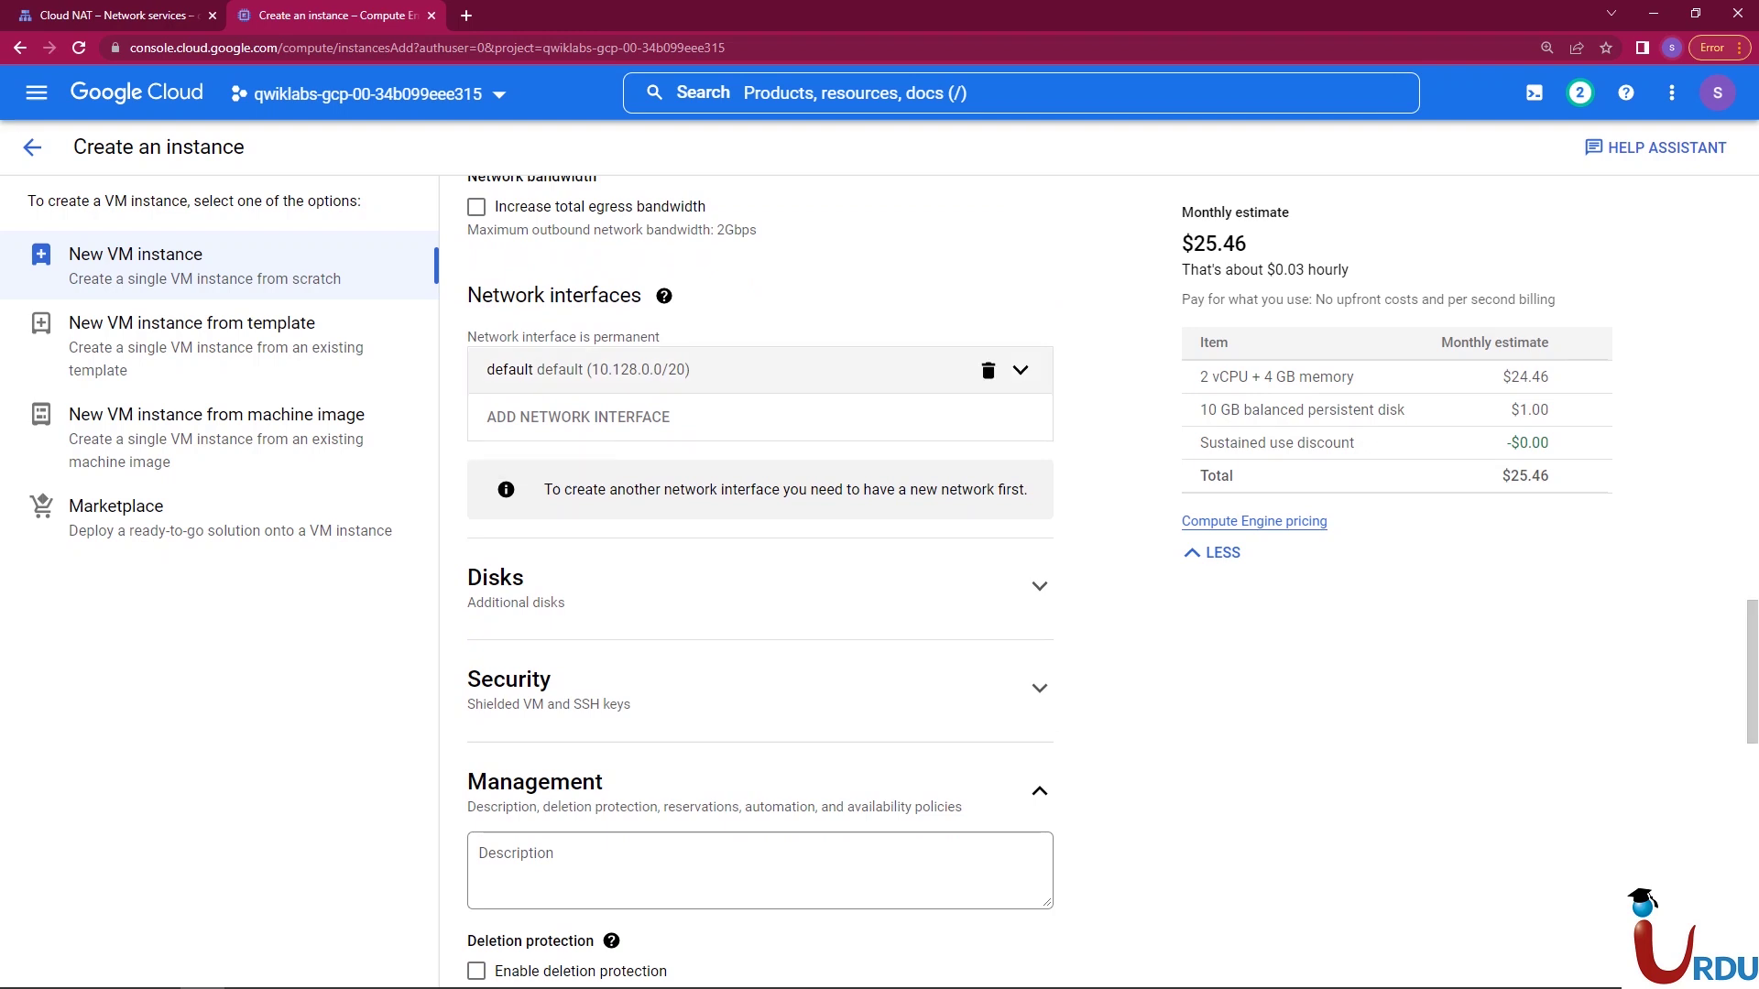
left_click(1019, 369)
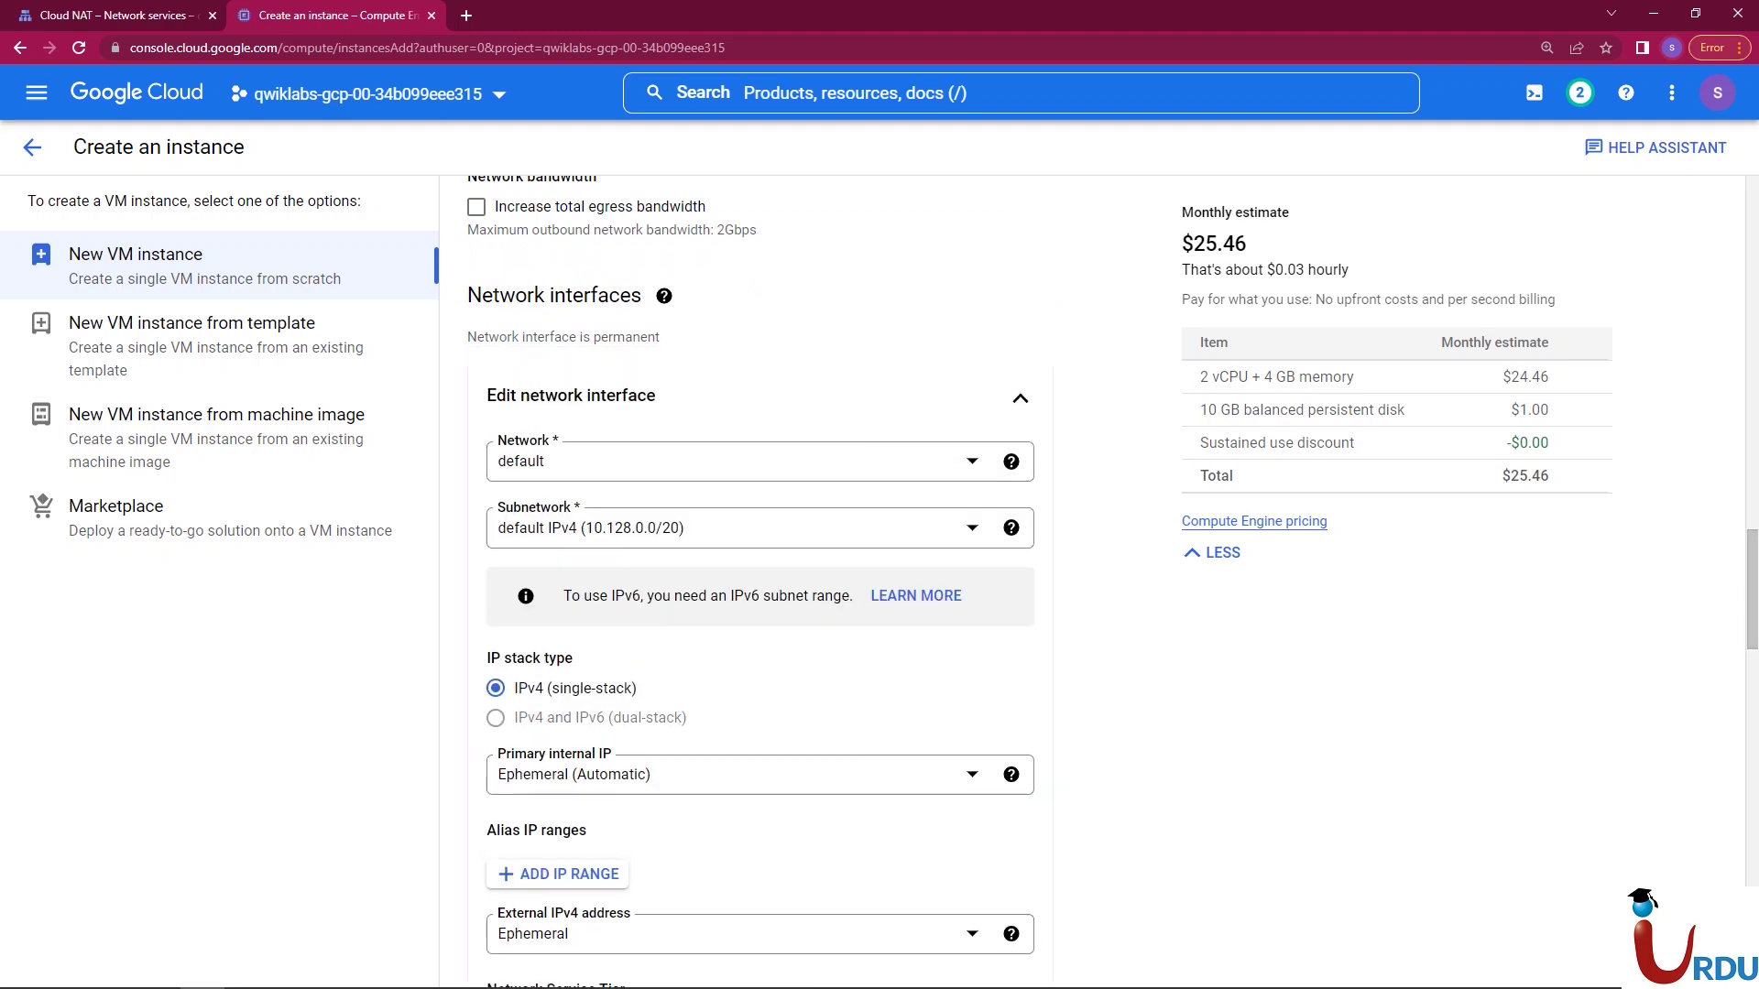
scroll(760, 587, "down", 3)
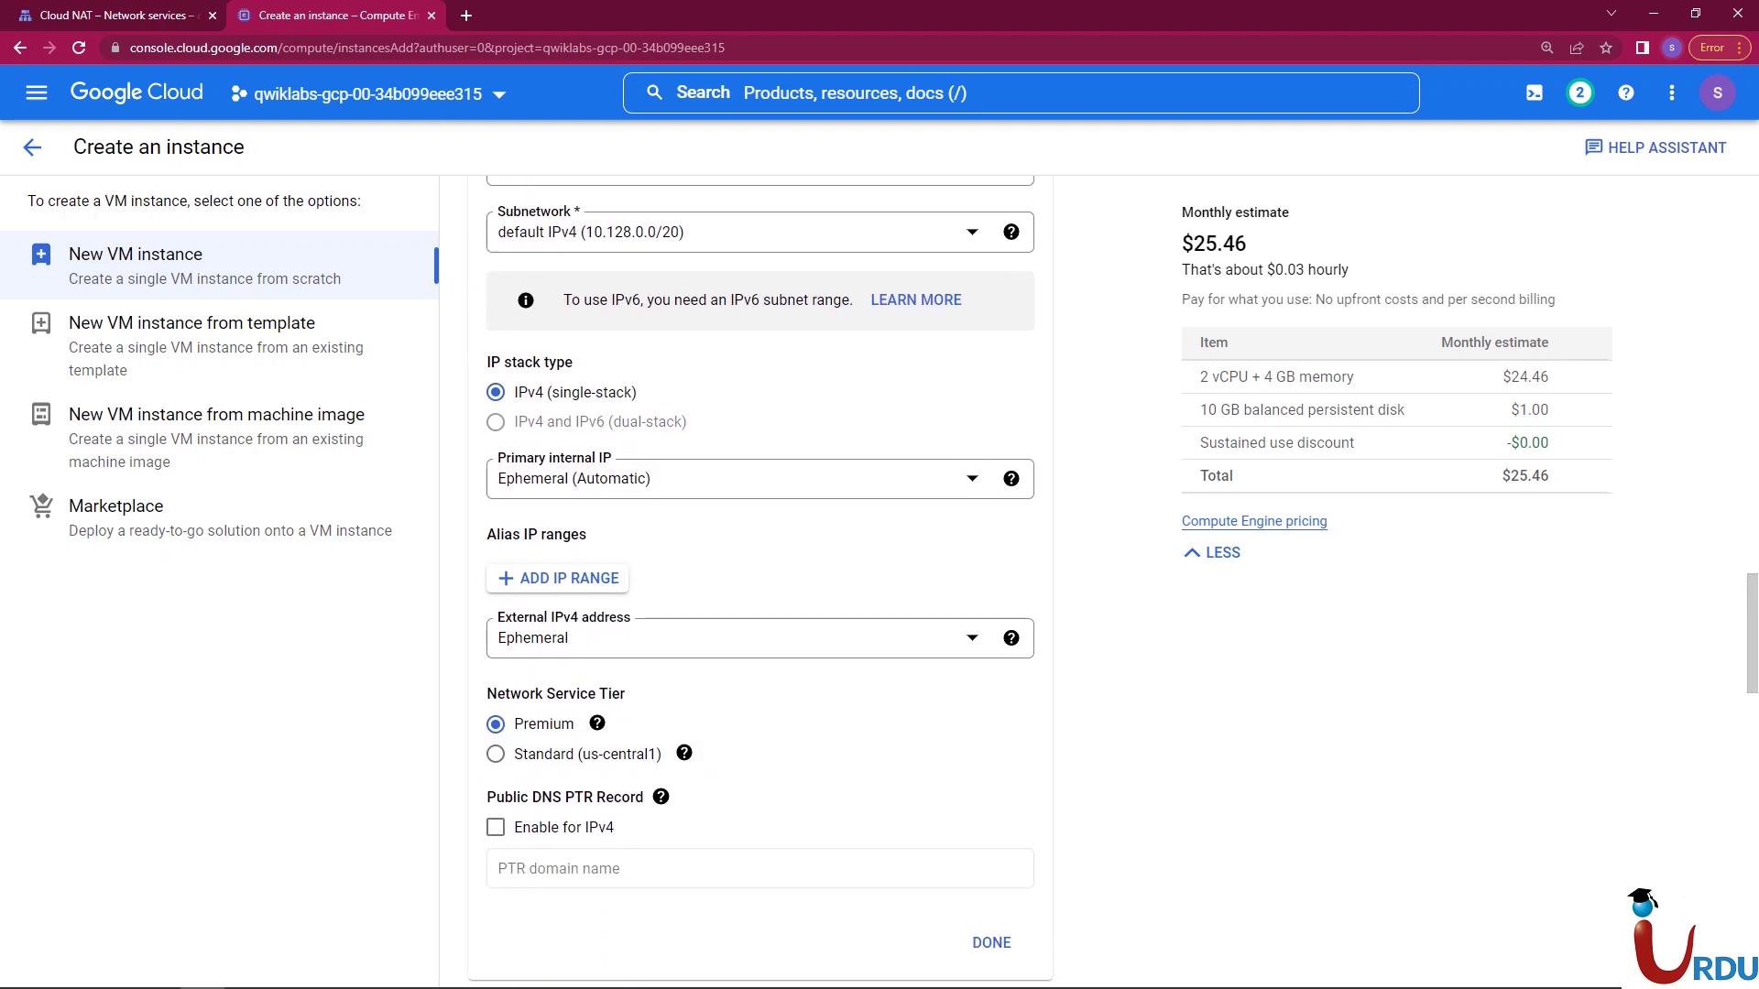
left_click(733, 478)
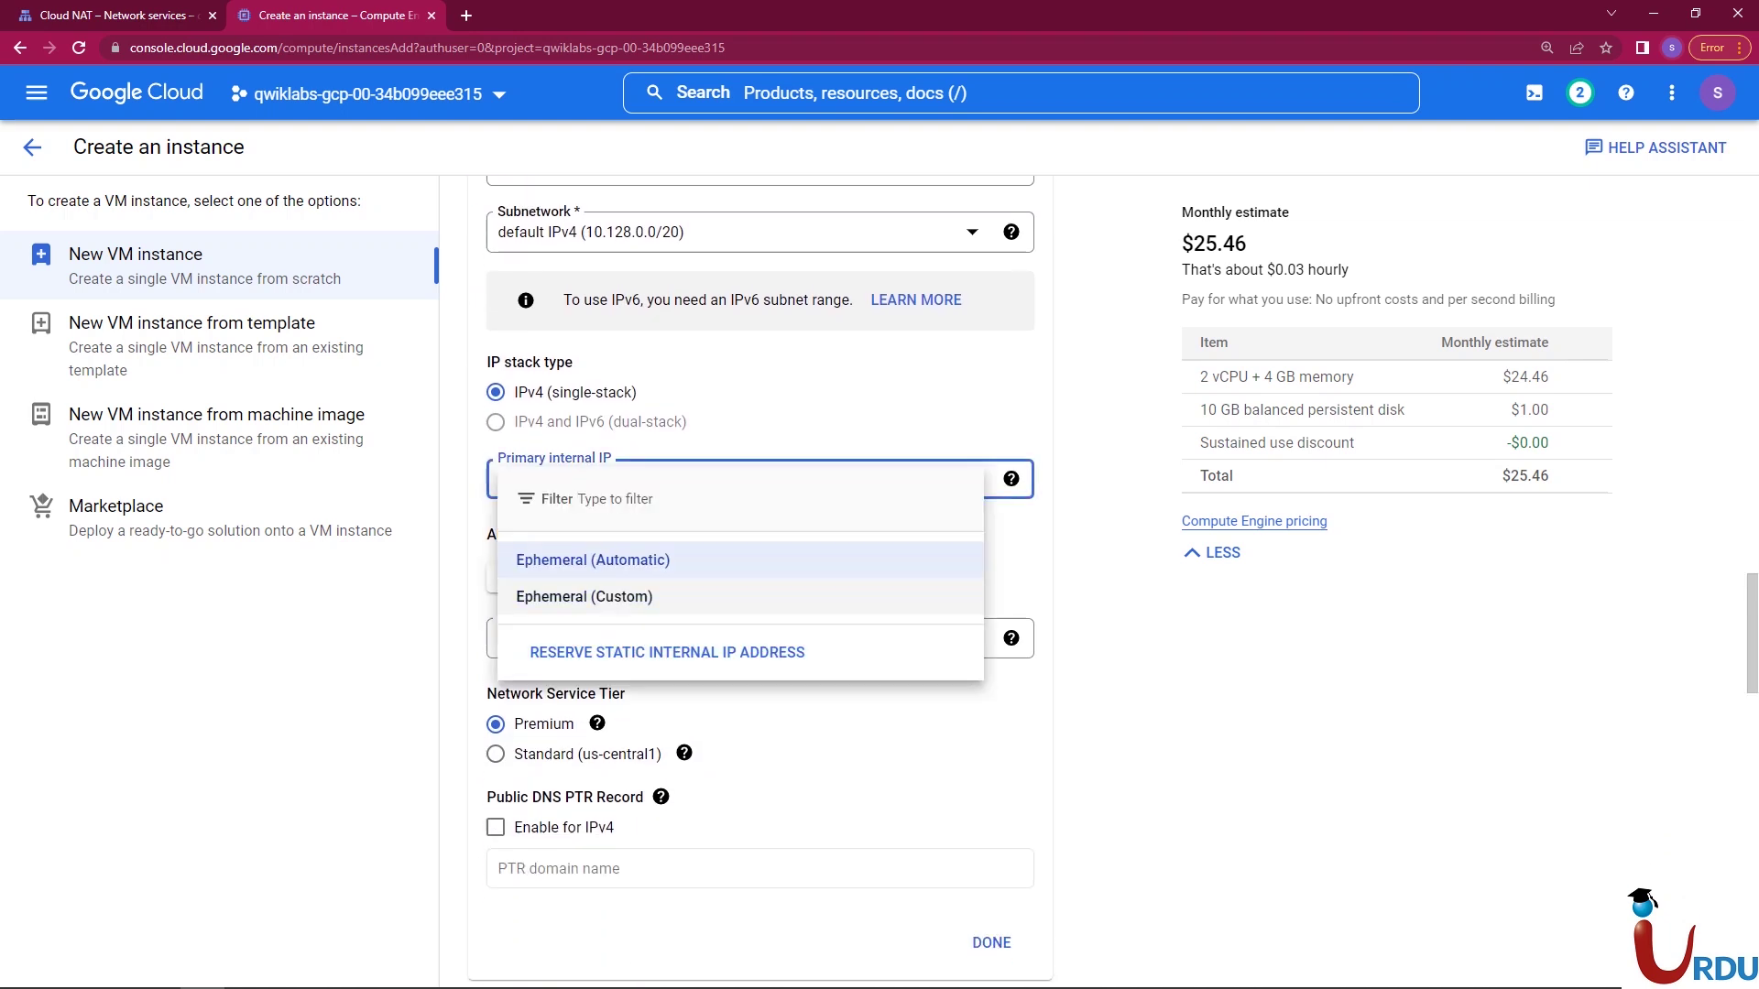
key("Escape")
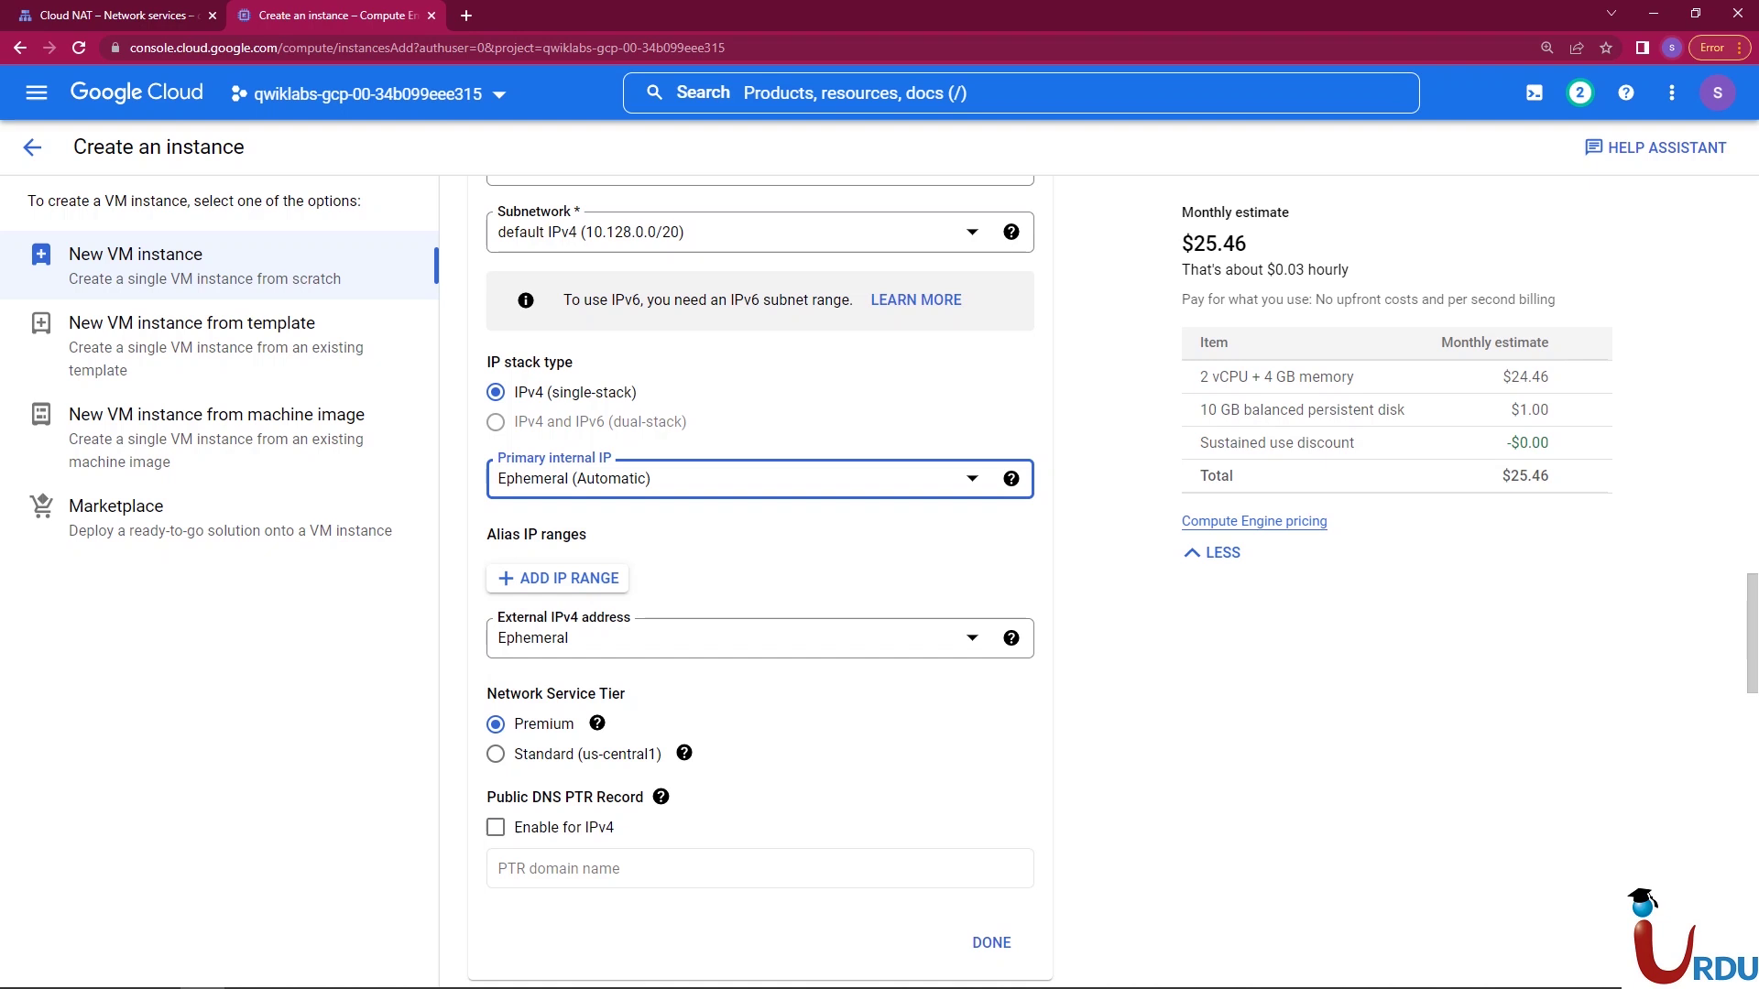
left_click(733, 638)
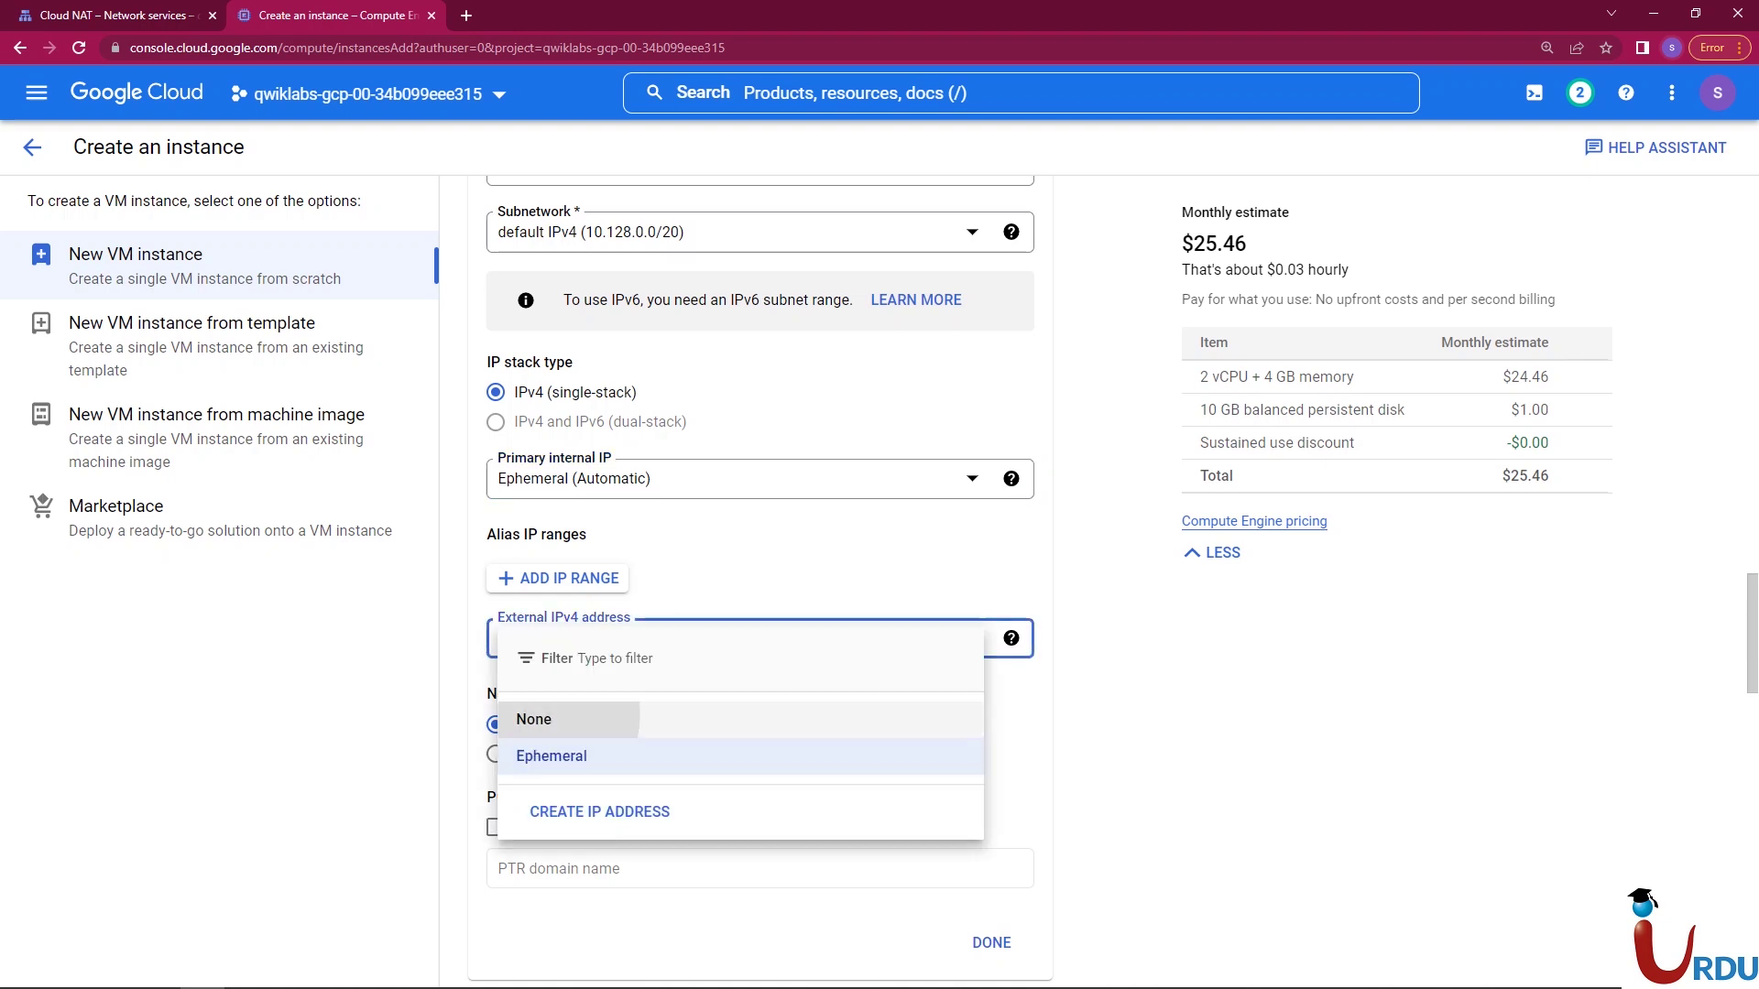
left_click(531, 718)
left_click(991, 717)
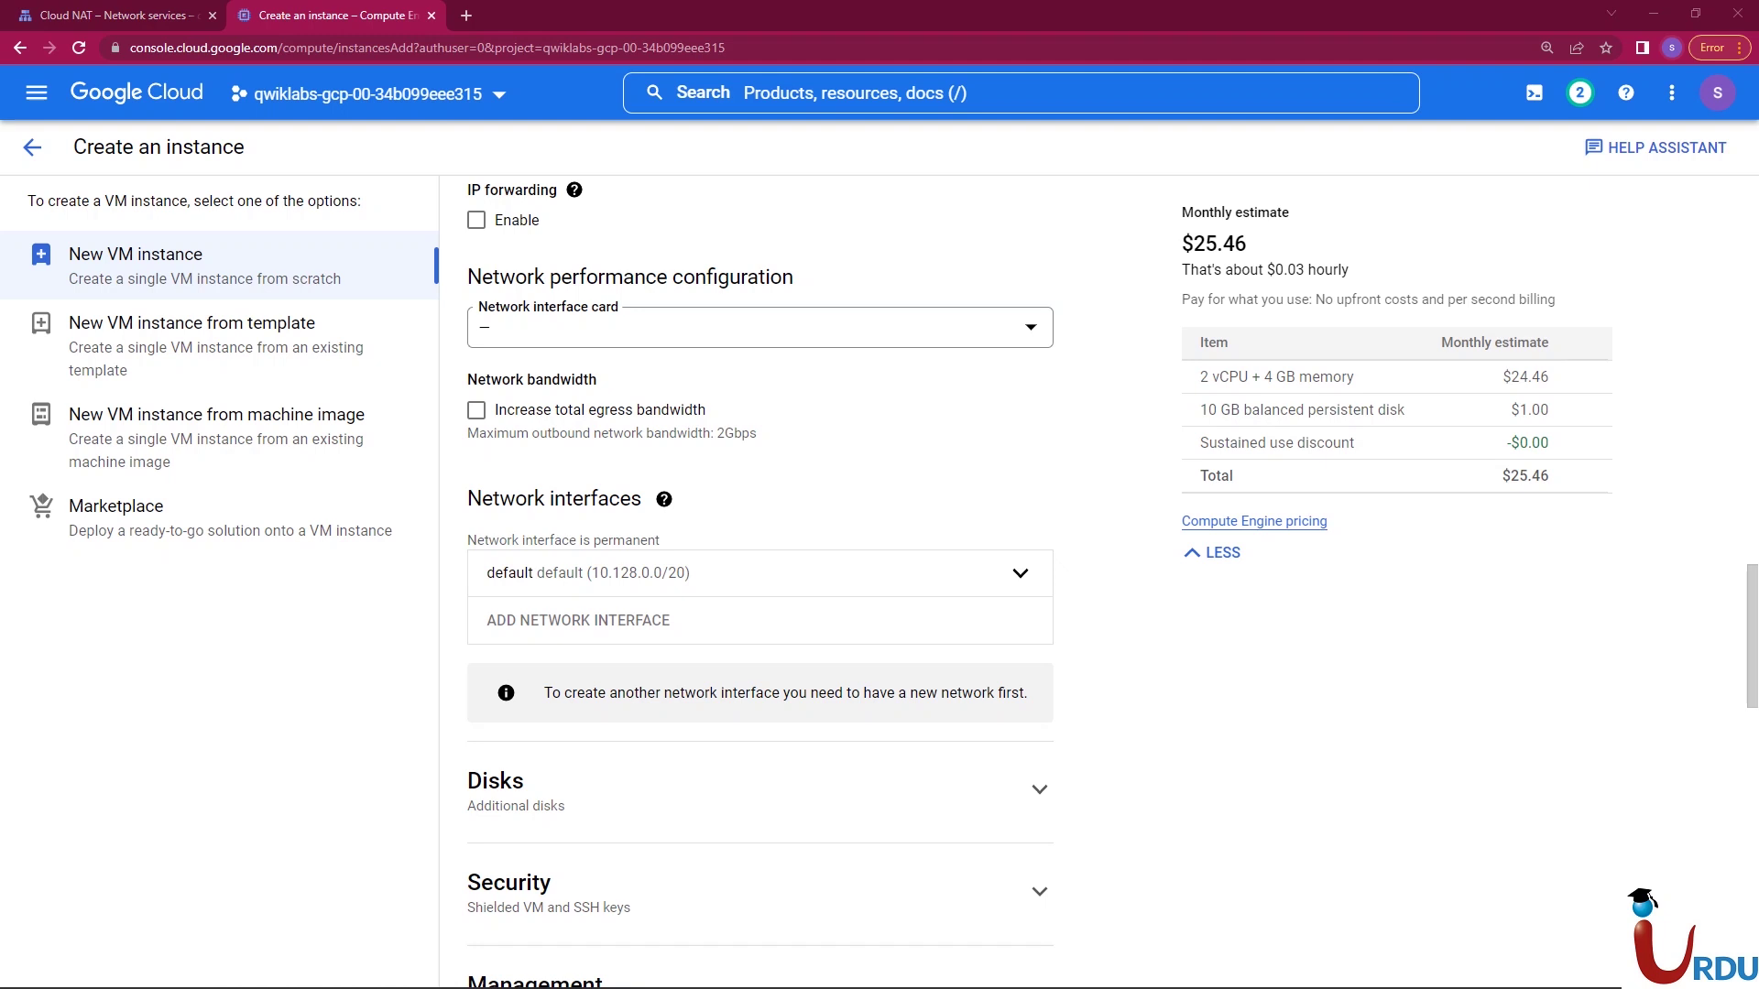
- Check the remaining management settings and create the webserver instance
scroll(1019, 587, "down", 3)
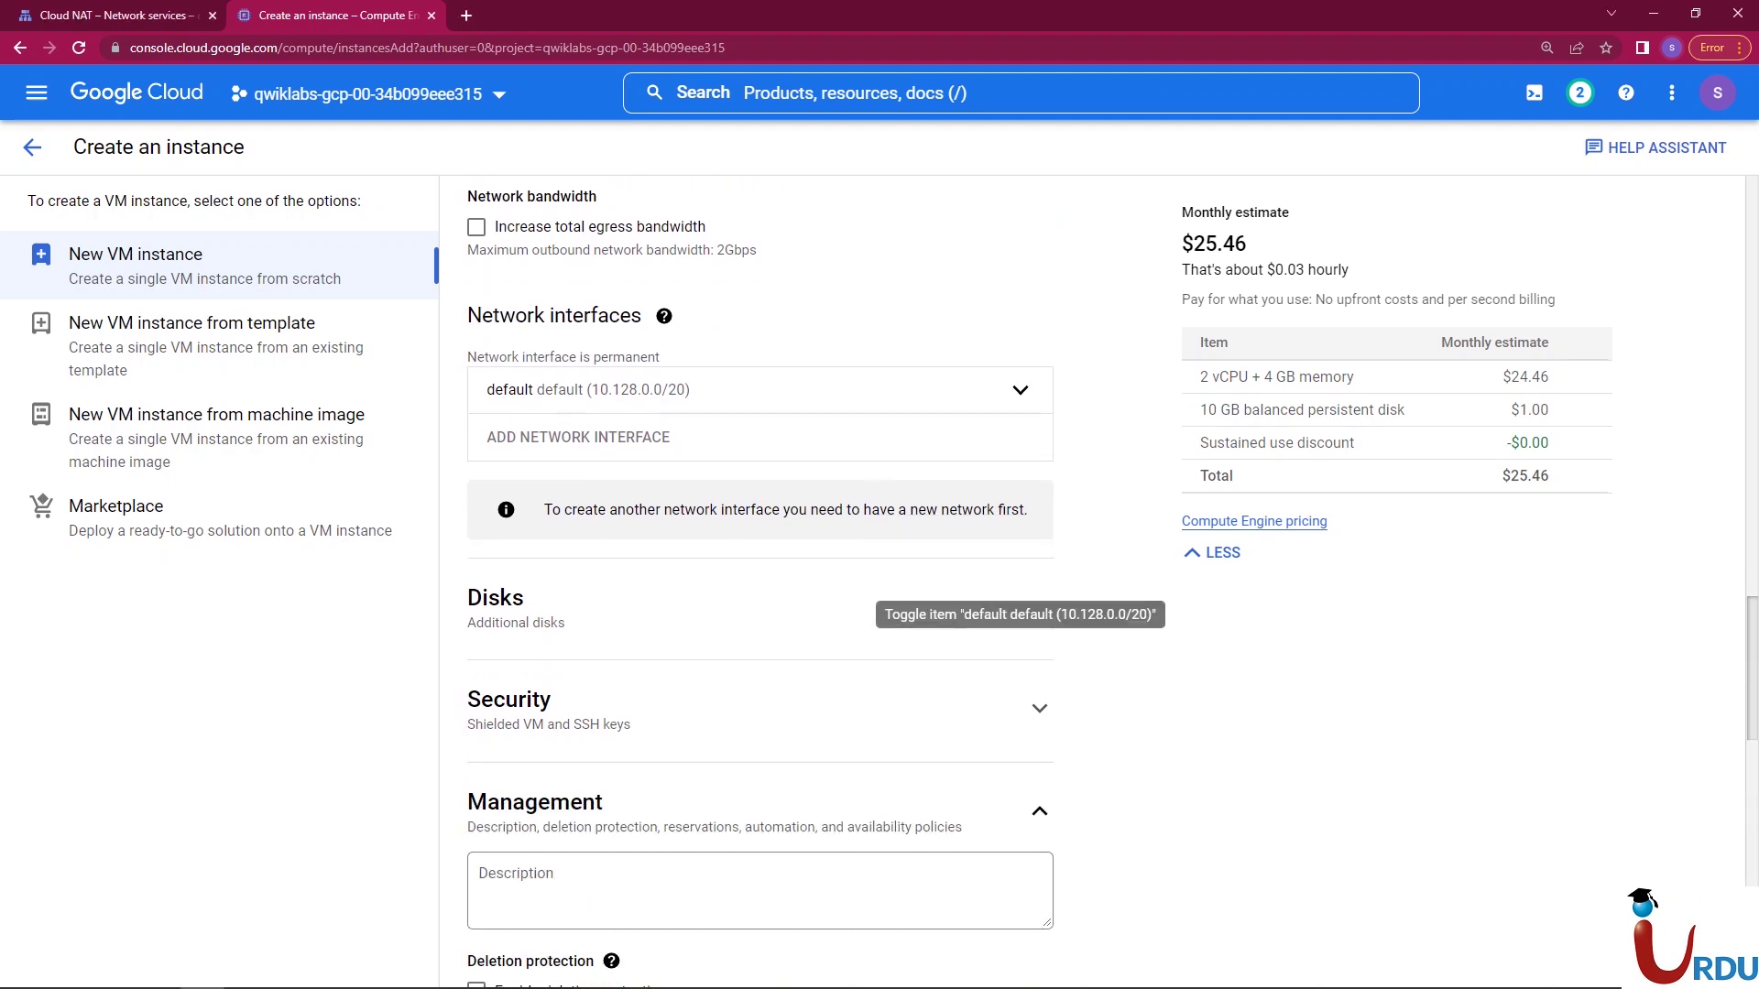
scroll(1019, 586, "down", 13)
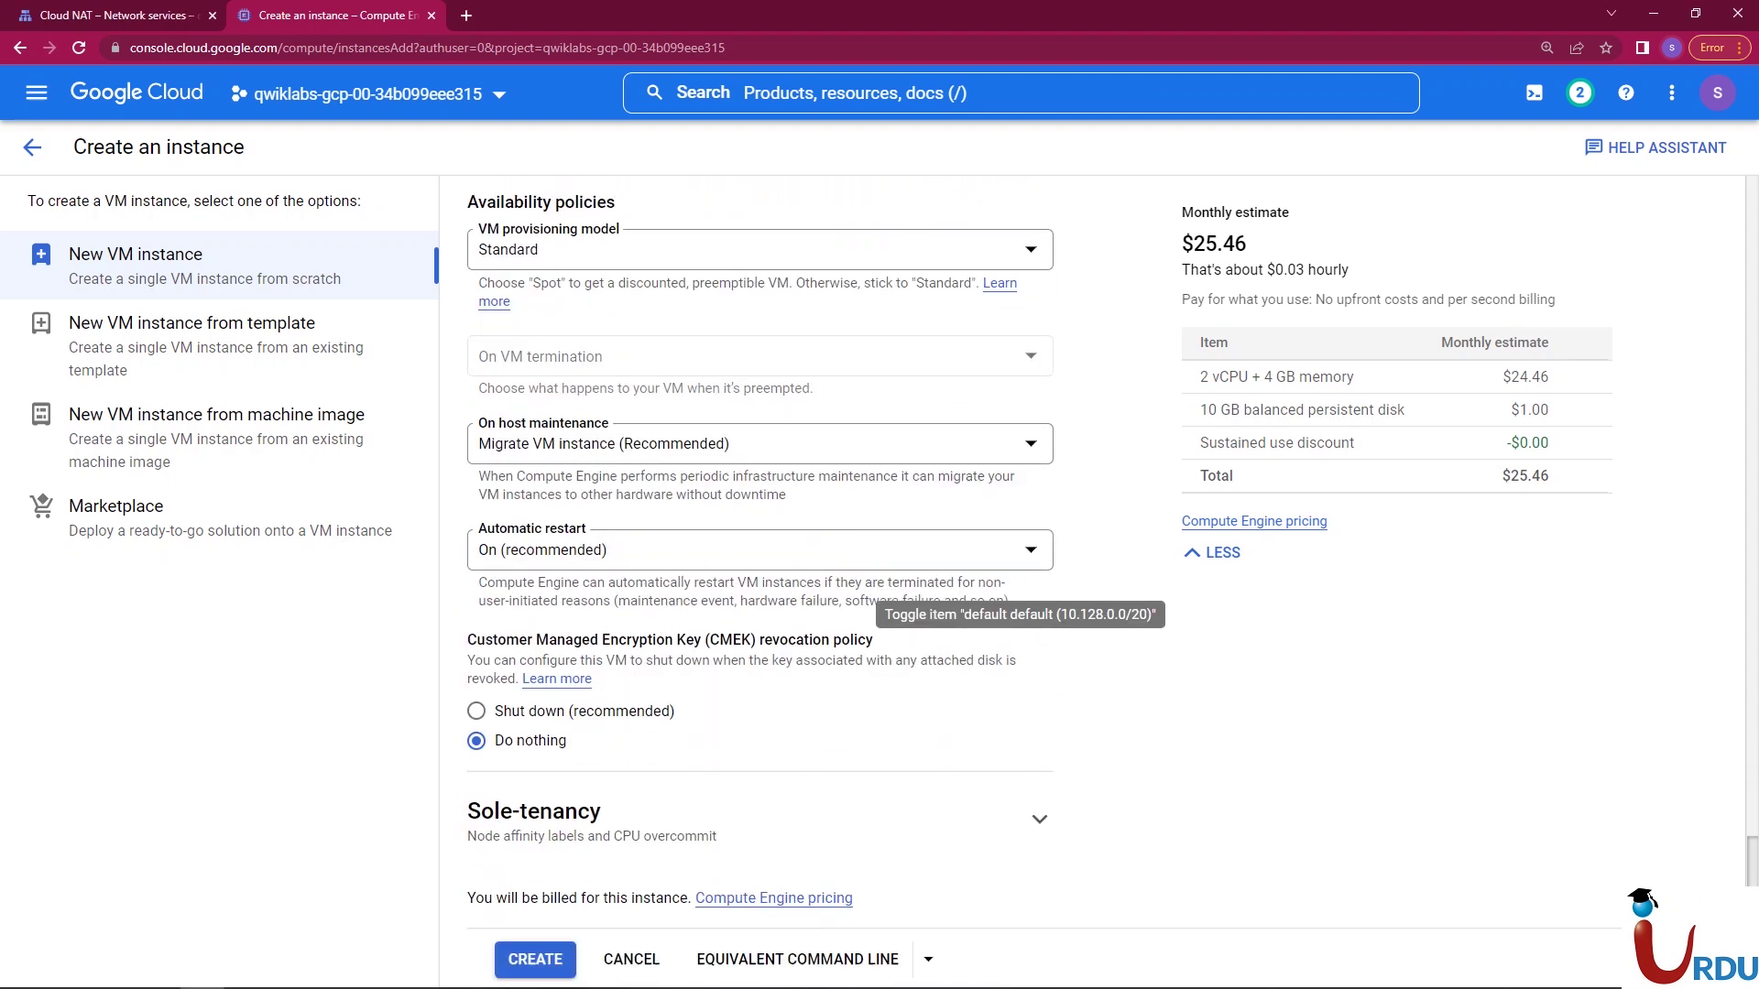
left_click(535, 928)
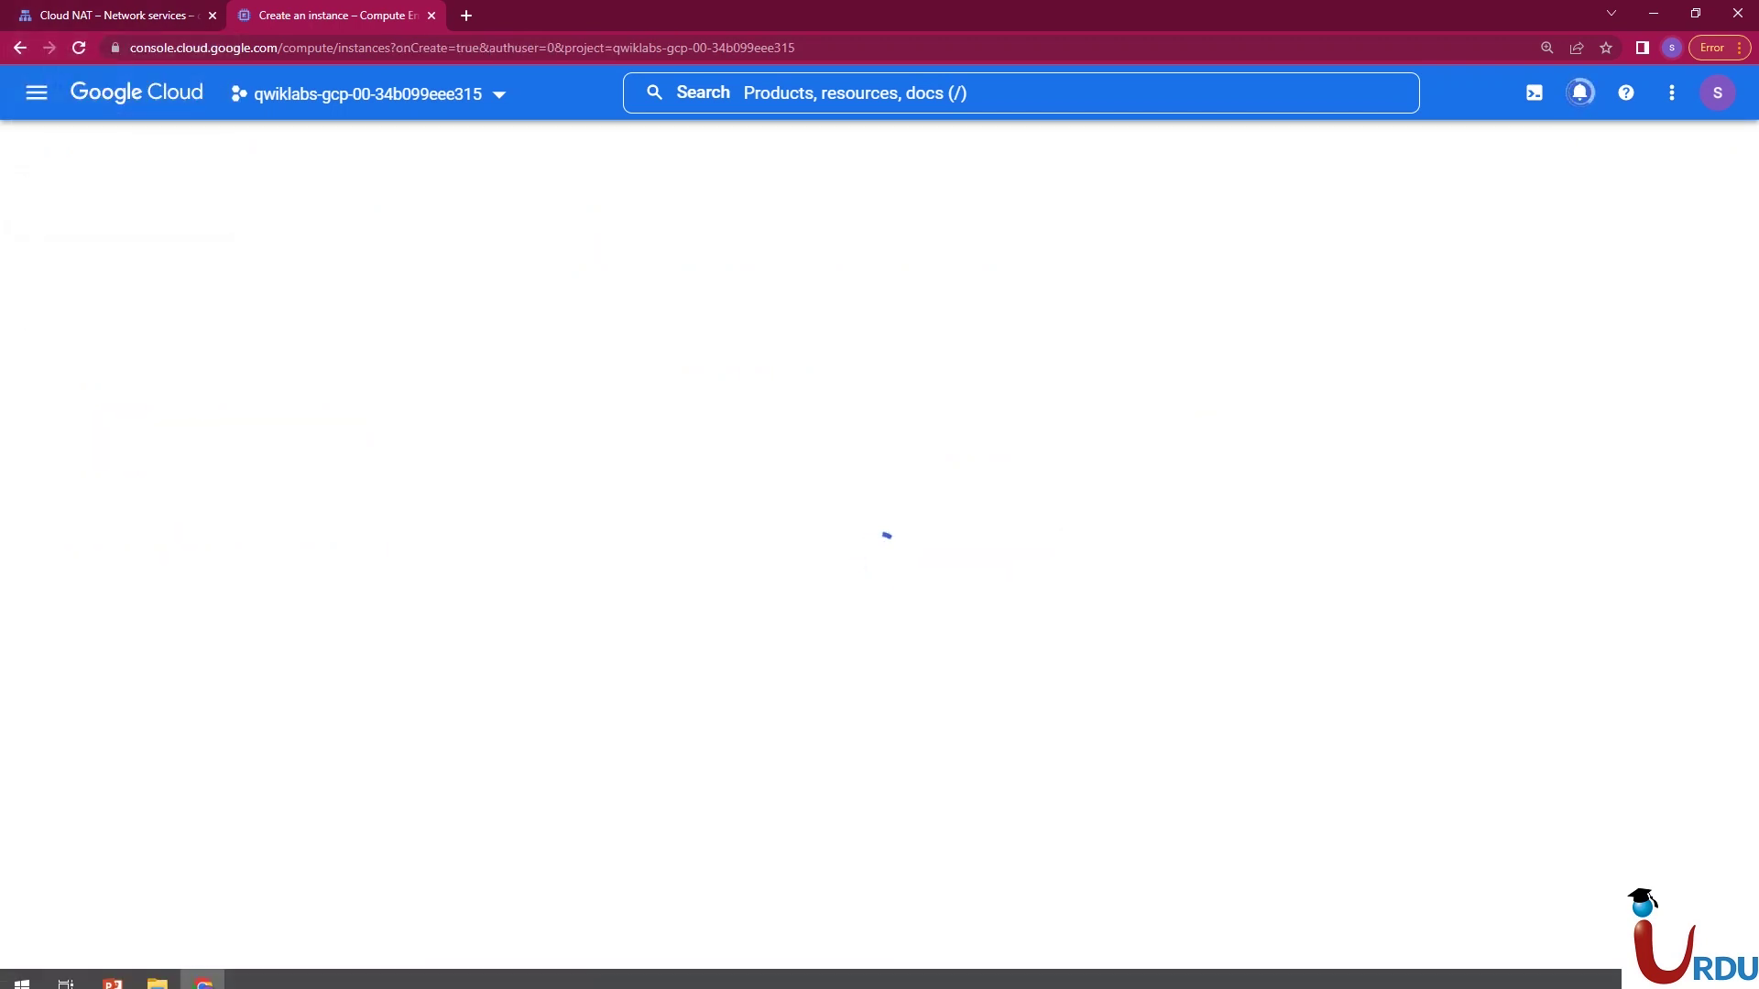
- Review the custom image and instance template tasks on the PowerPoint slide, and close the tutorial panel on the VM instances page
key("alt+Tab")
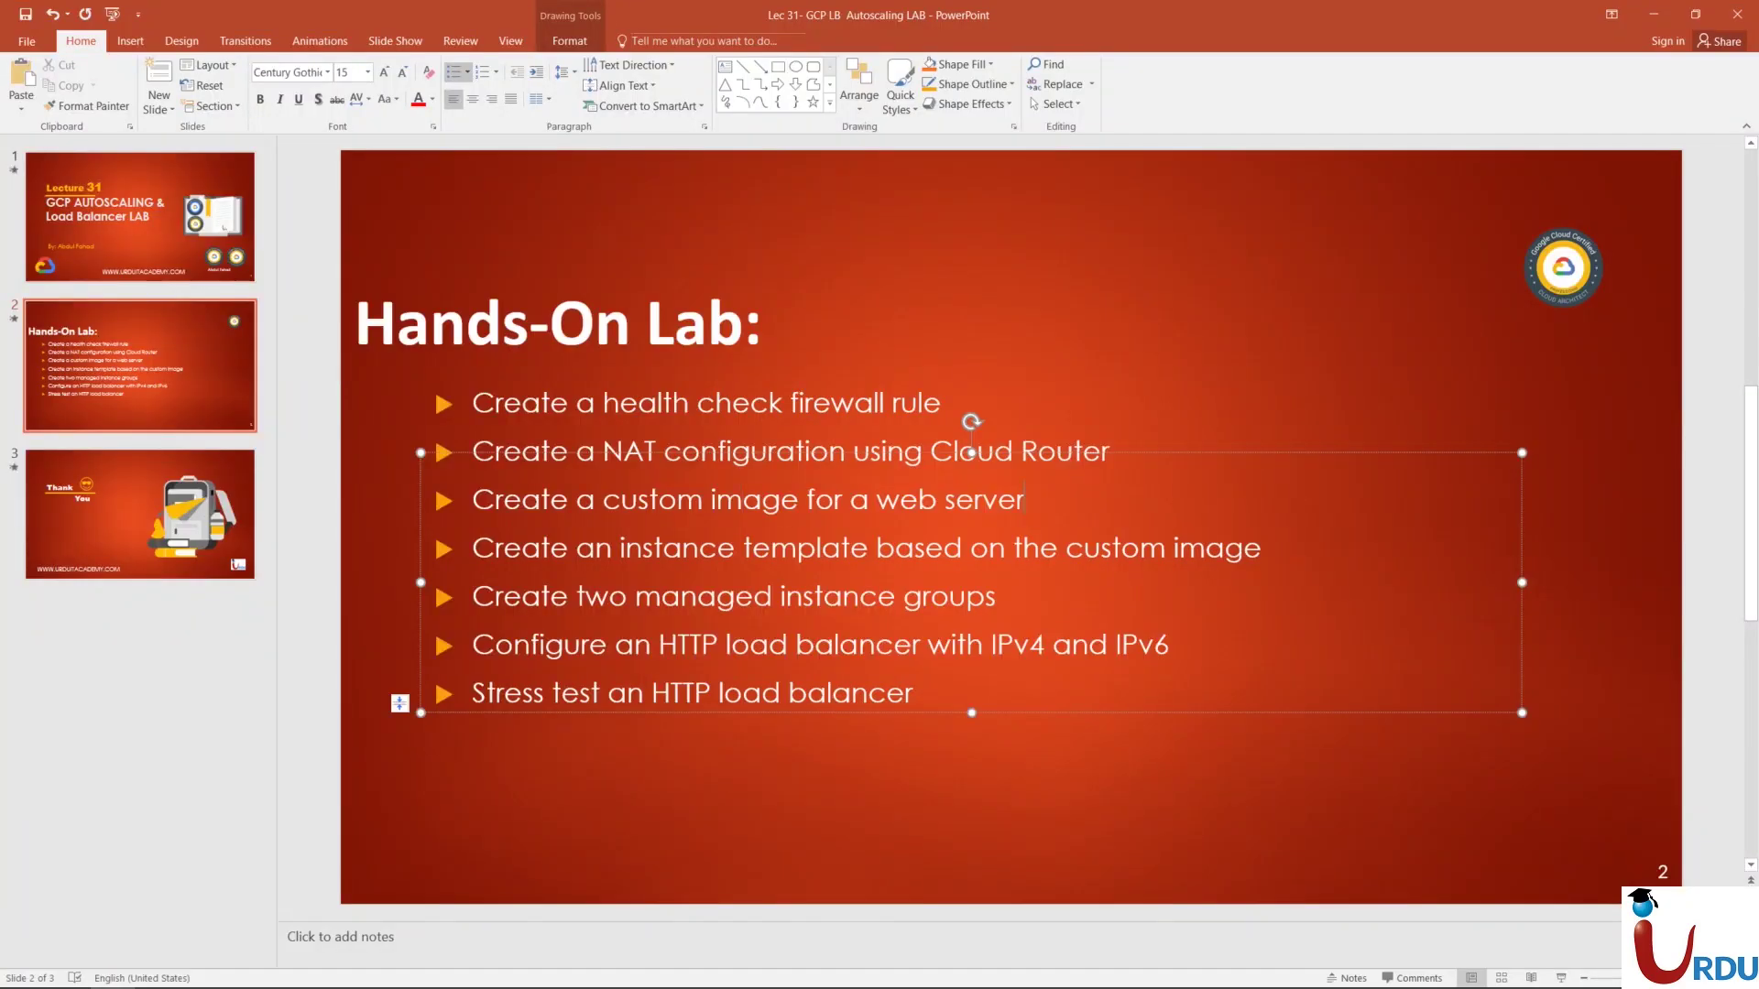
left_click_drag(1023, 500, 473, 485)
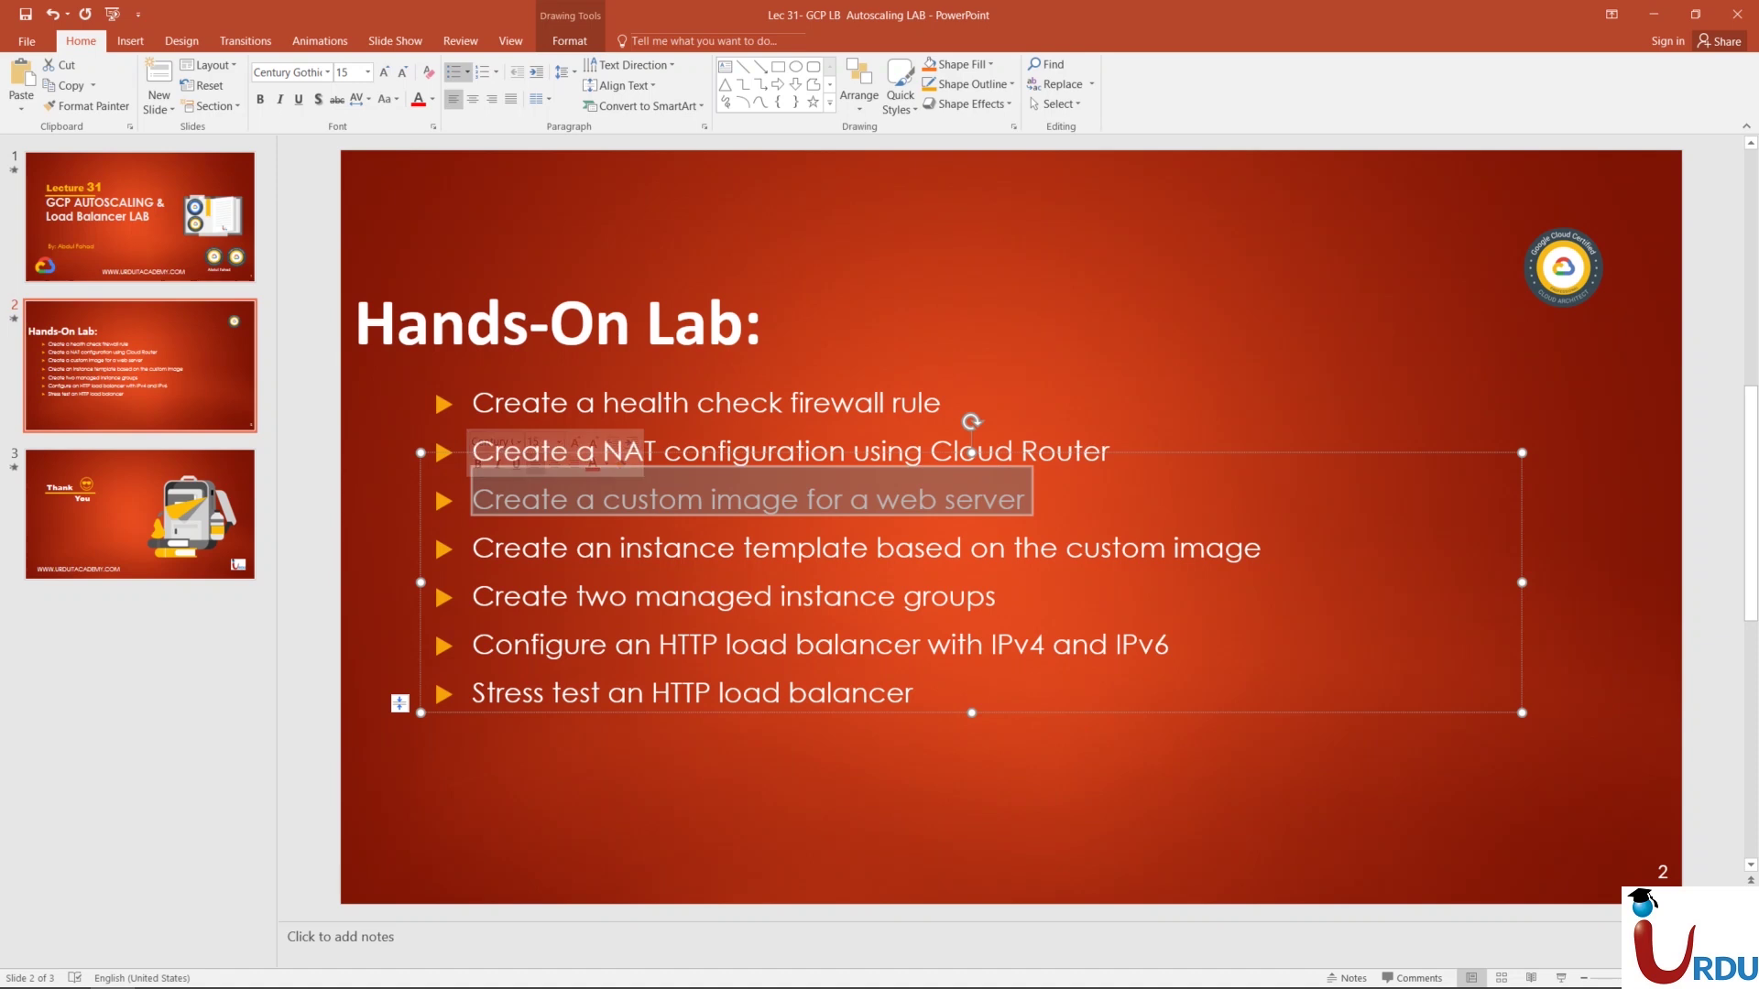
left_click_drag(472, 548, 874, 548)
left_click(1065, 547)
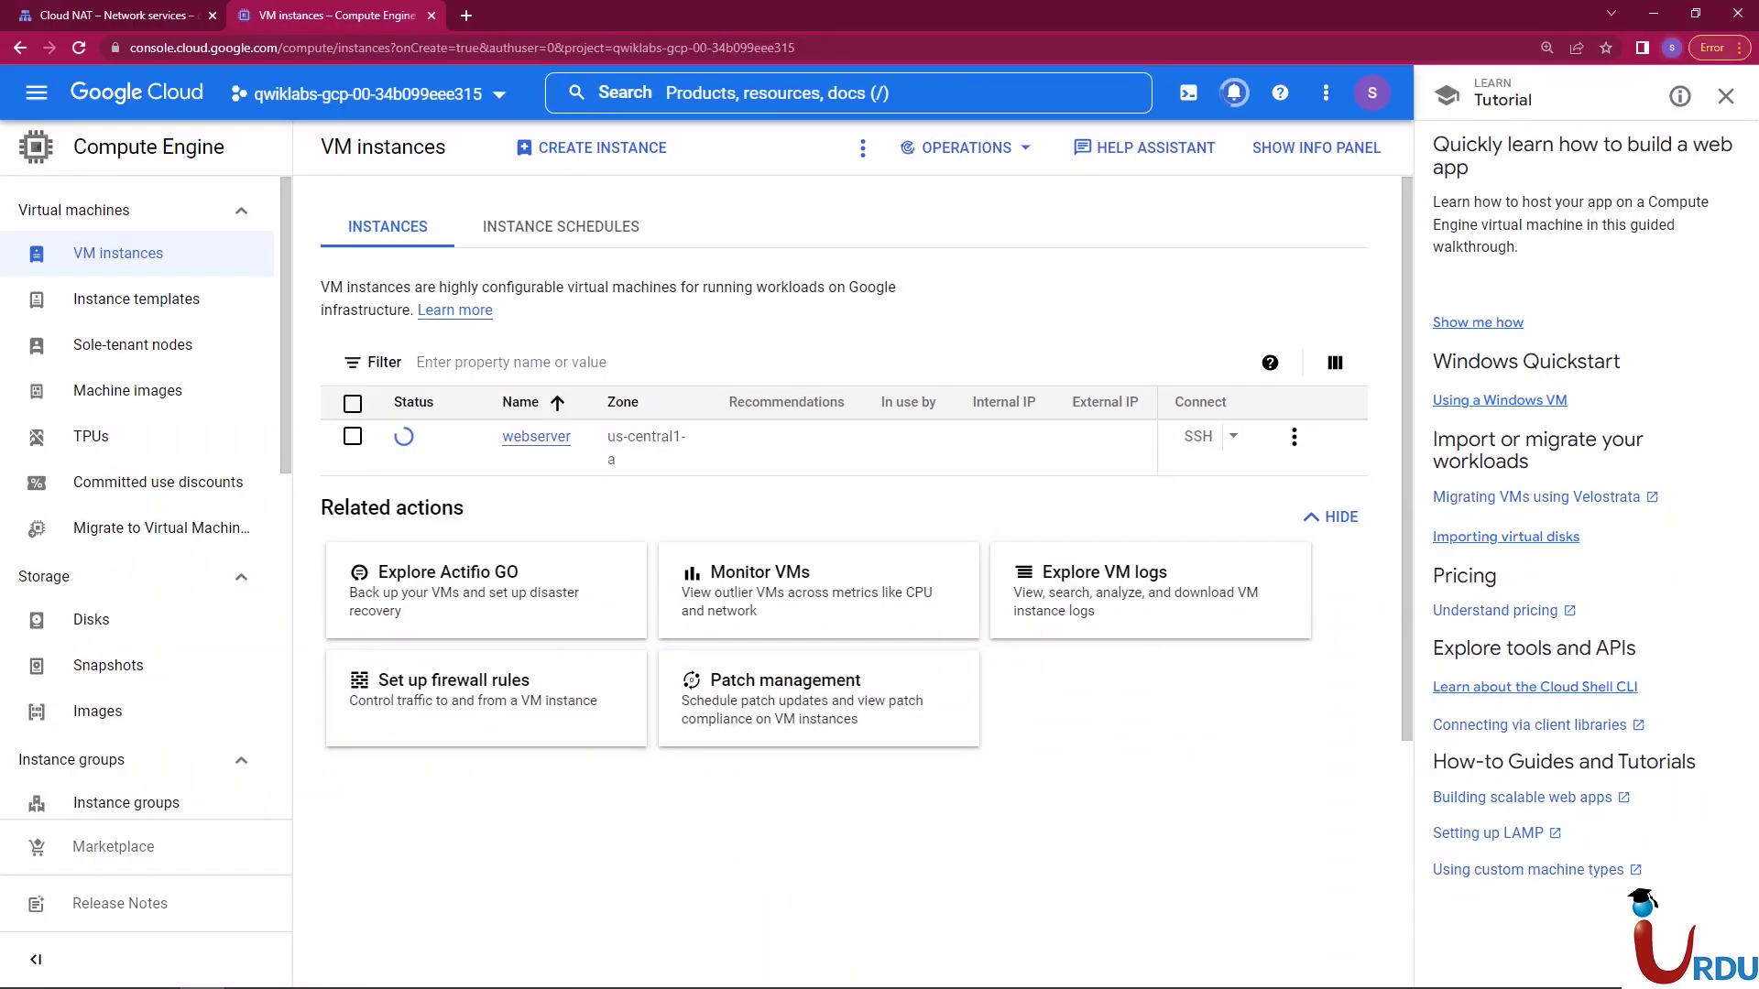
left_click(1726, 96)
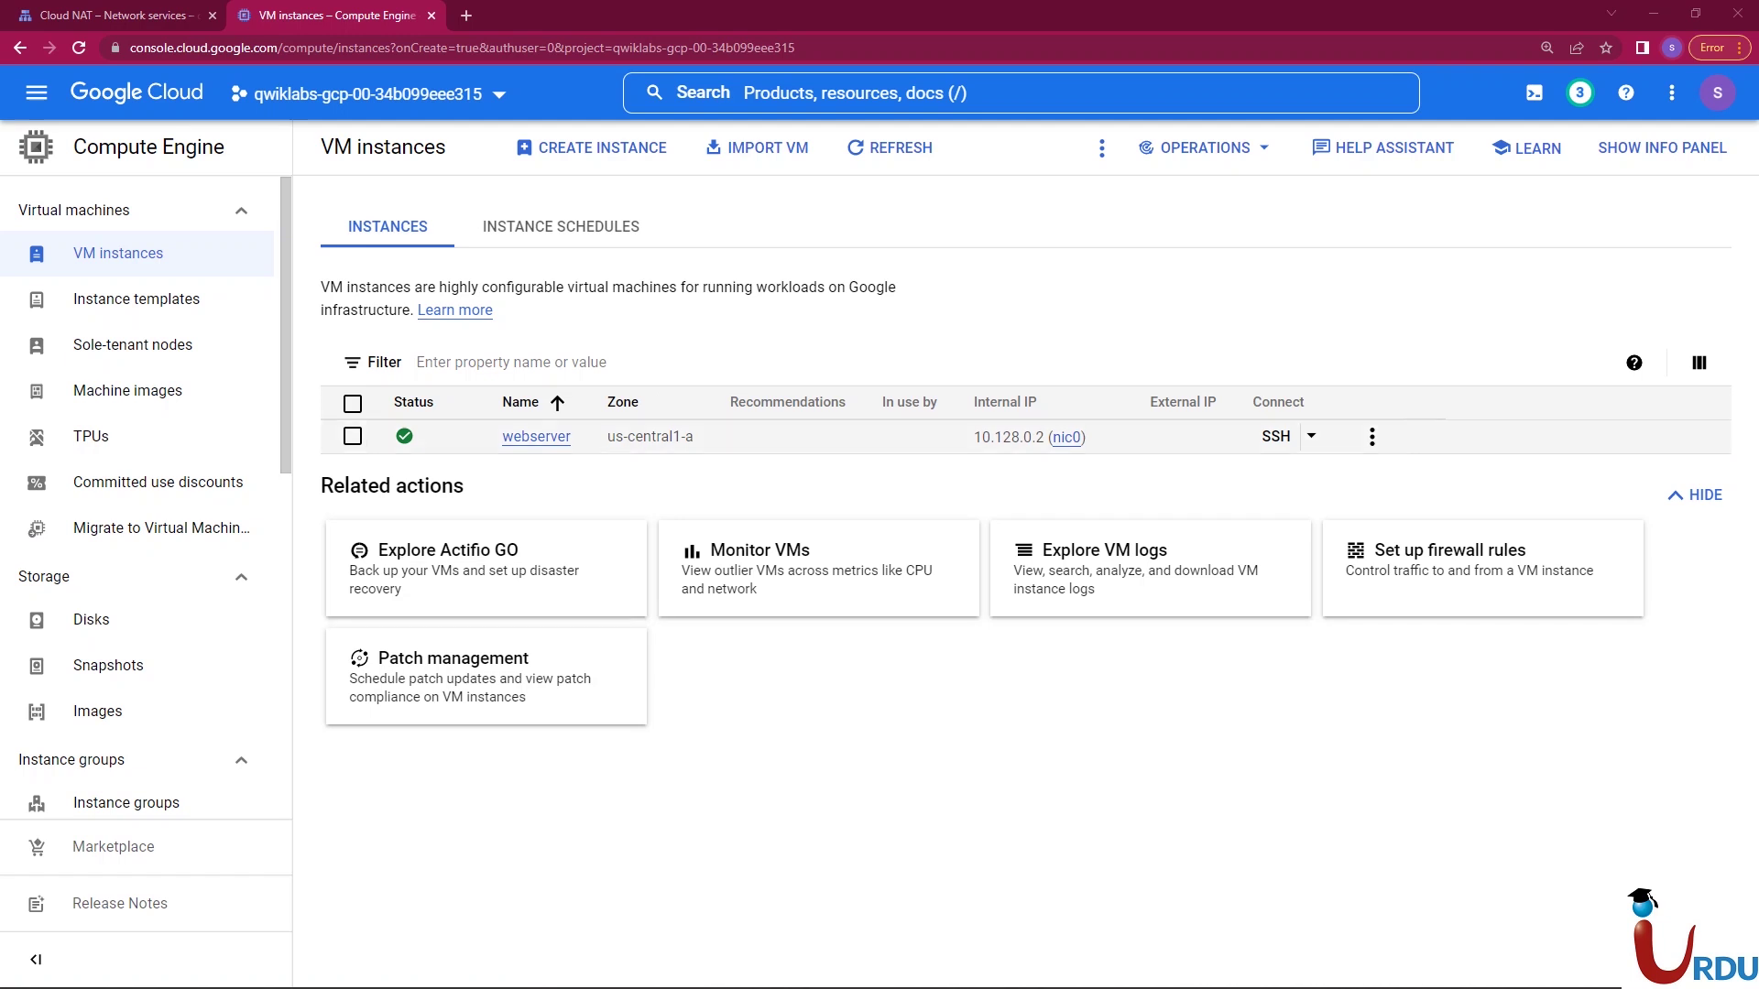
- Open an SSH session to the webserver instance and set the terminal font size to Large
left_click(1275, 436)
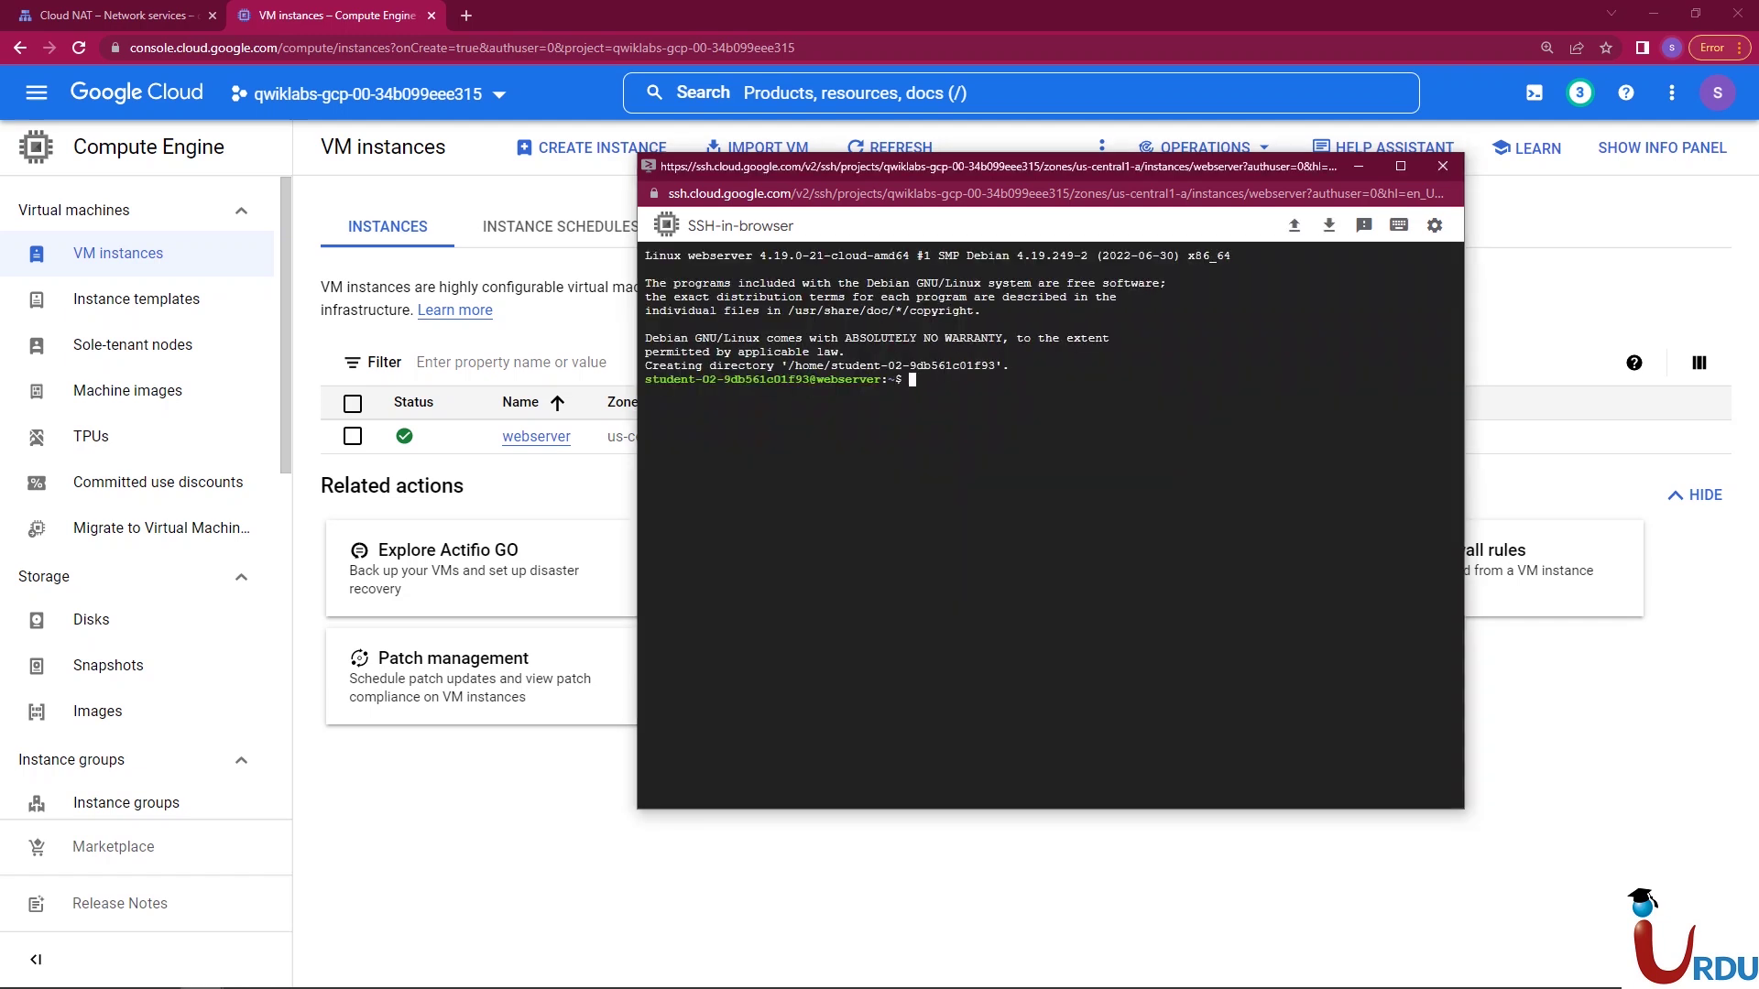
right_click(952, 526)
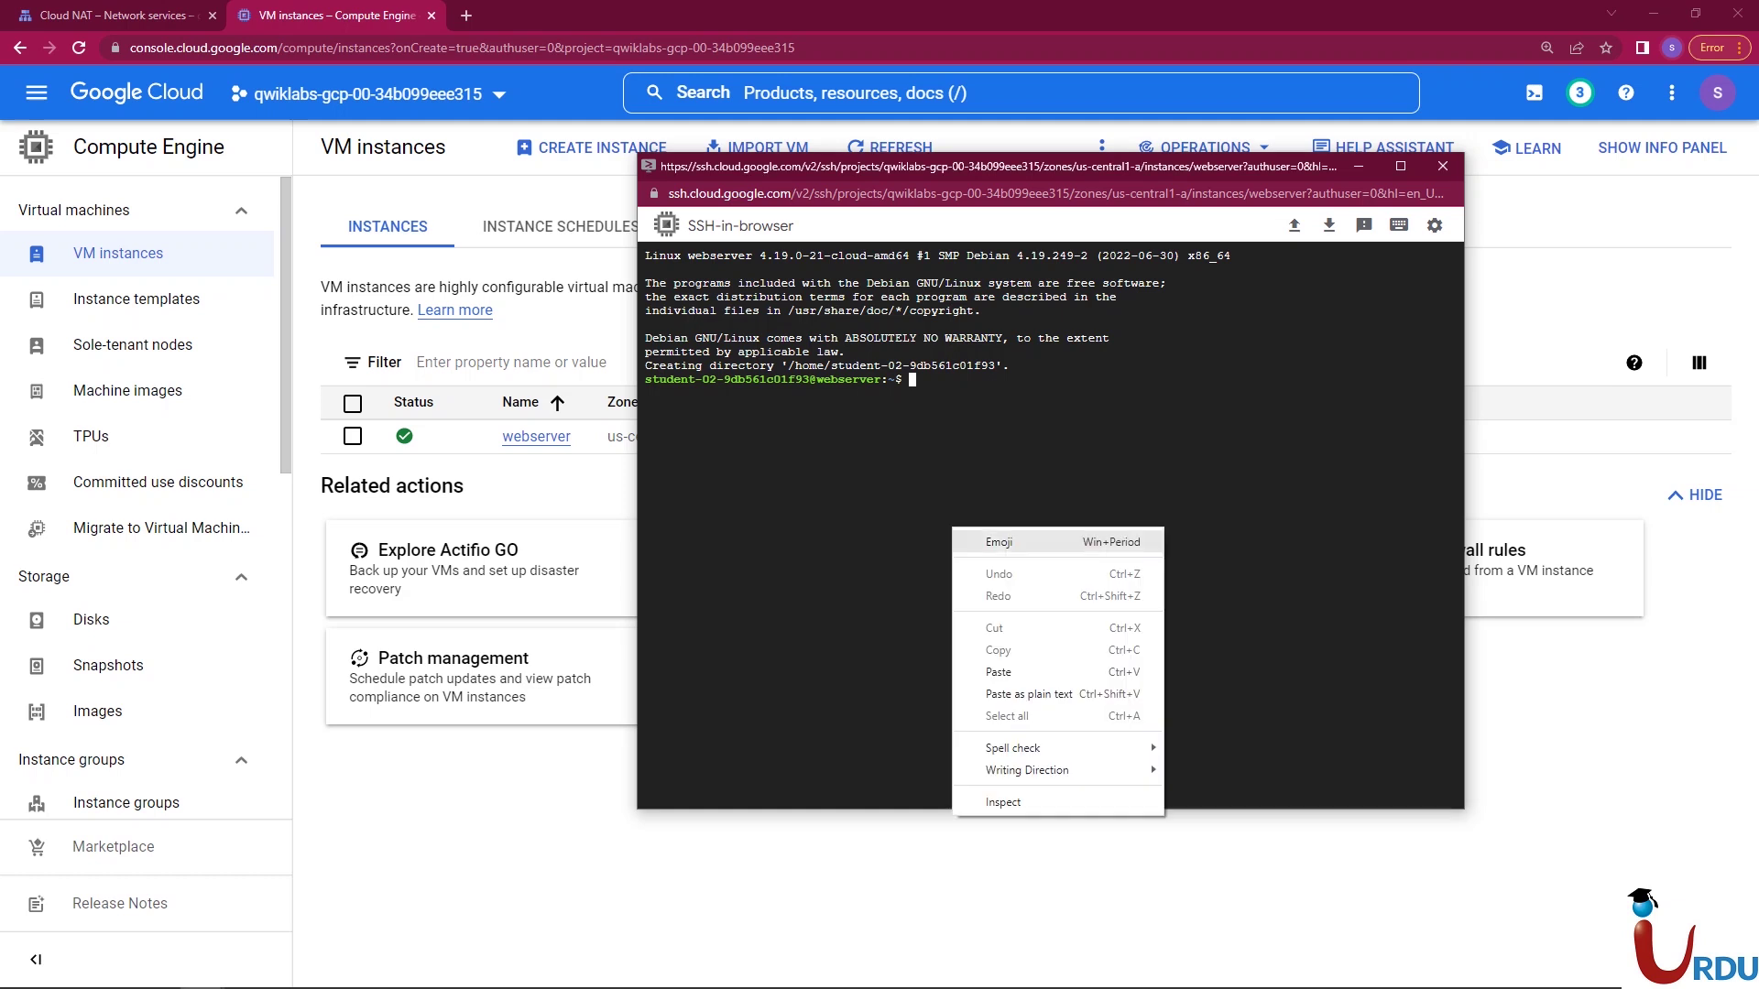
key("Escape")
left_click(1399, 226)
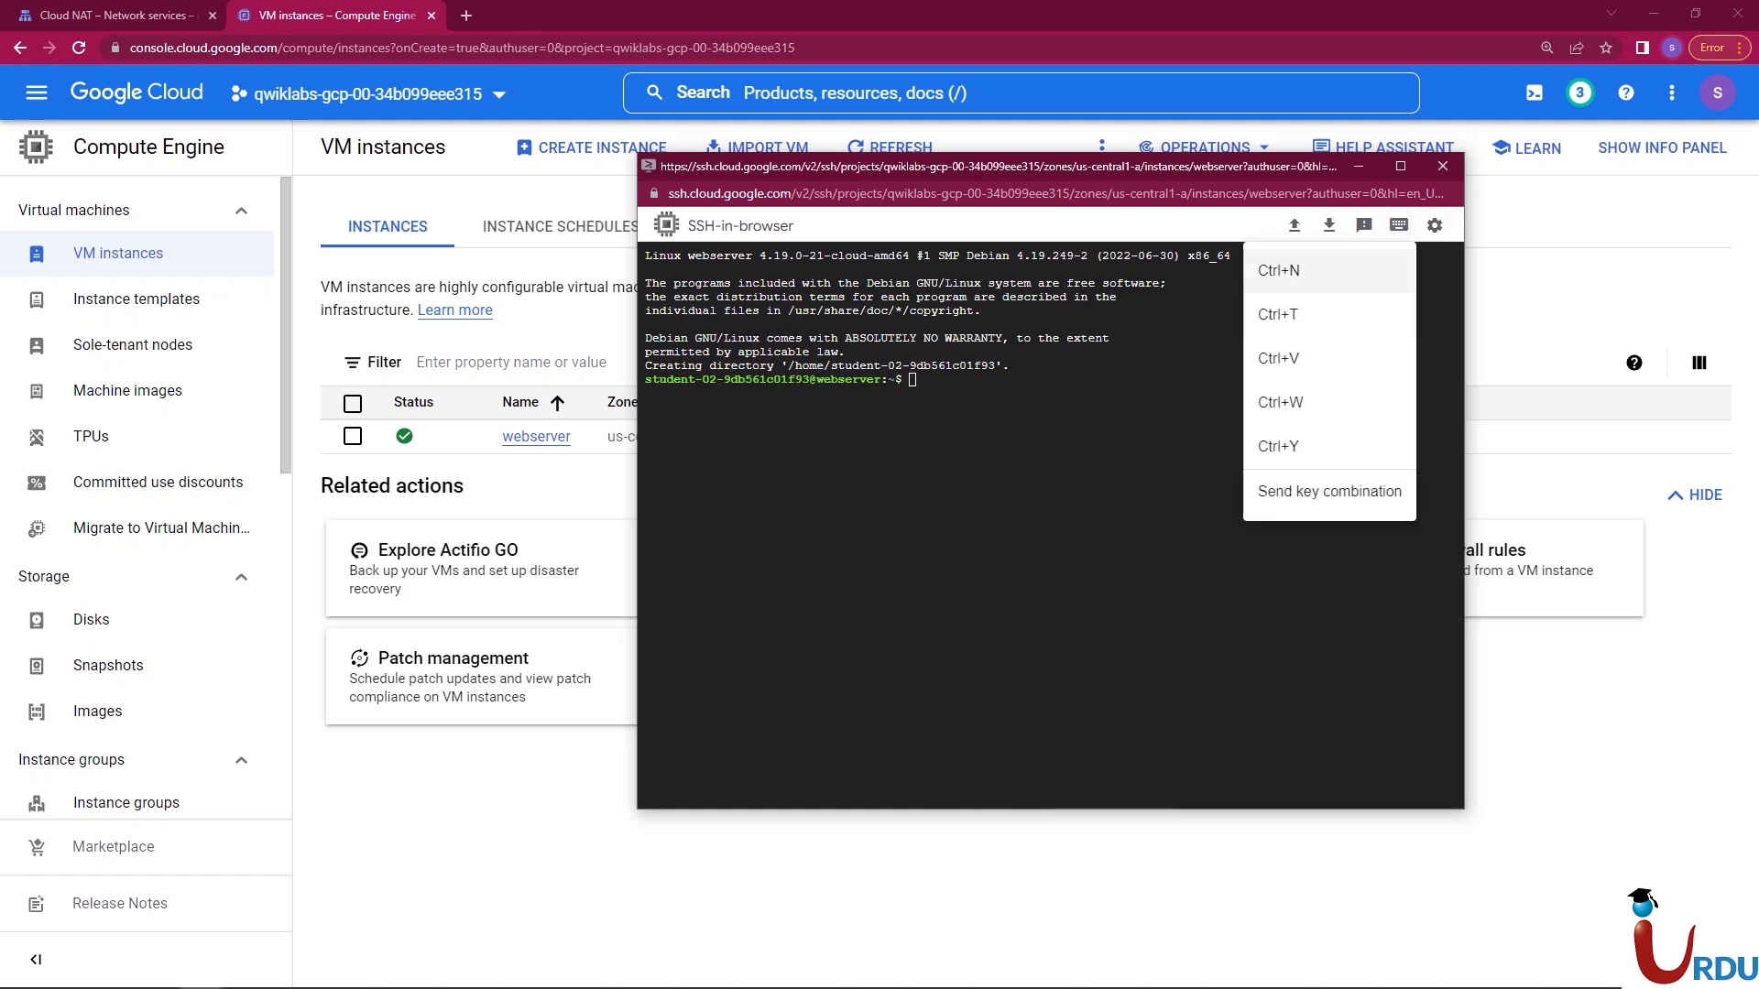
left_click(1434, 225)
left_click(1433, 226)
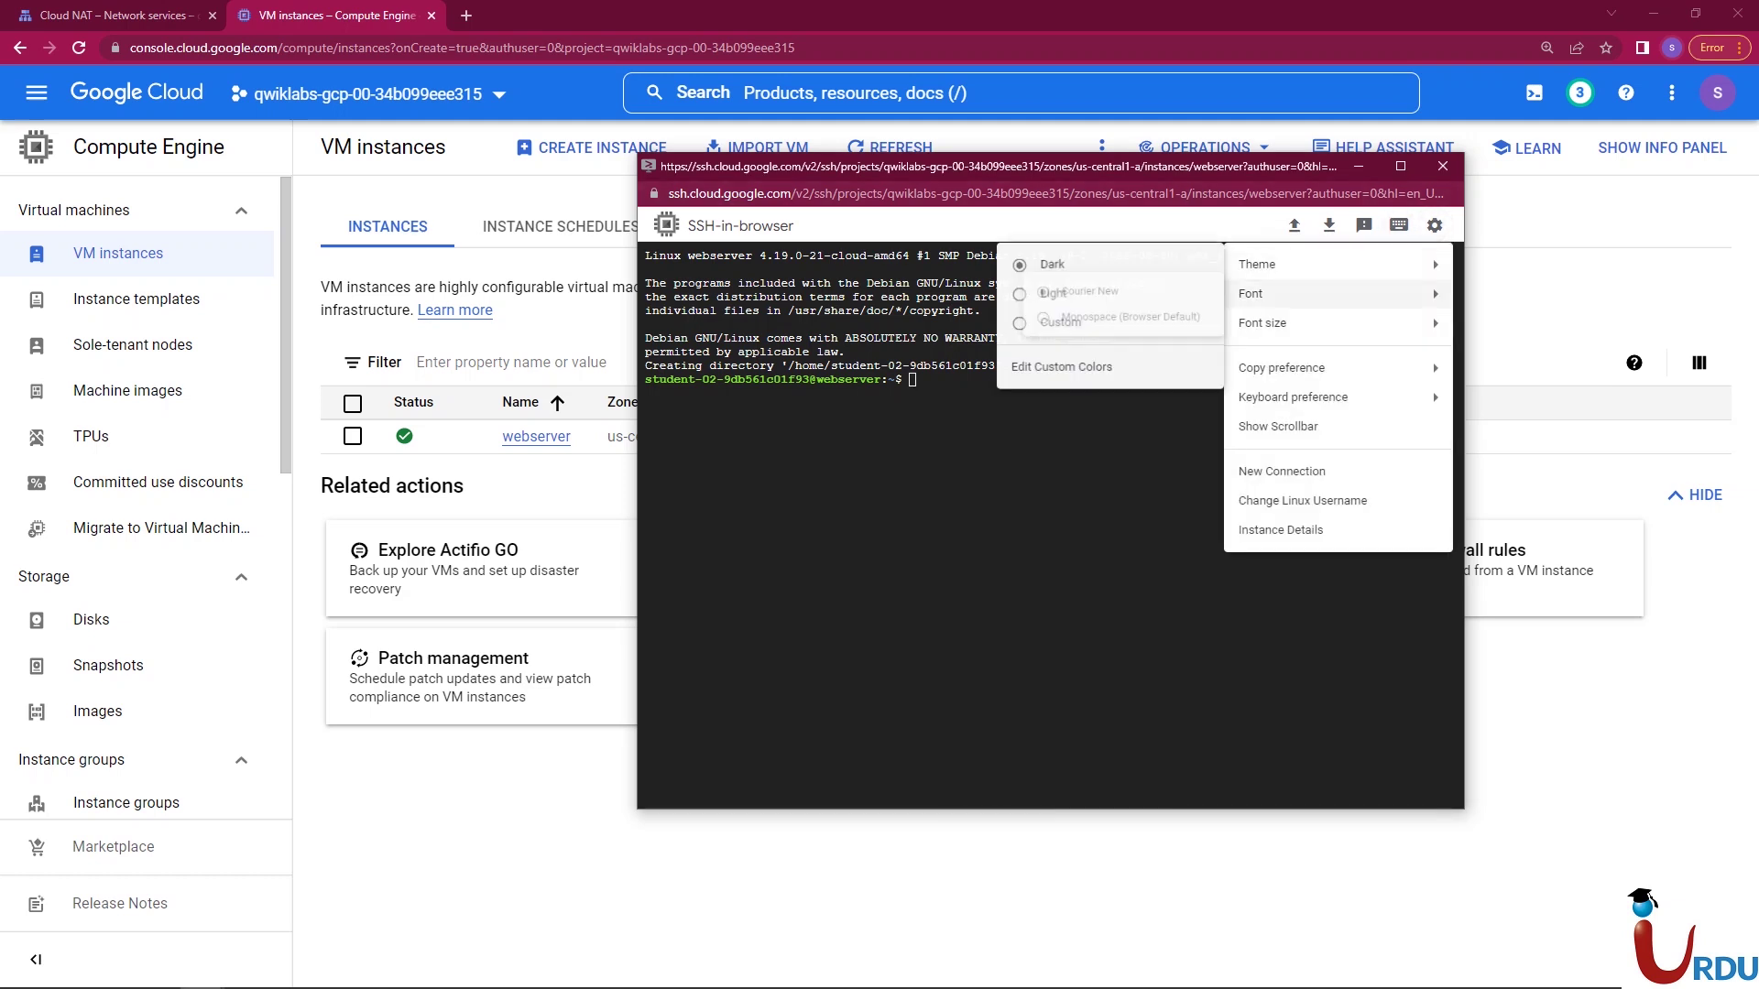
mouse_move(1336, 322)
left_click(1053, 410)
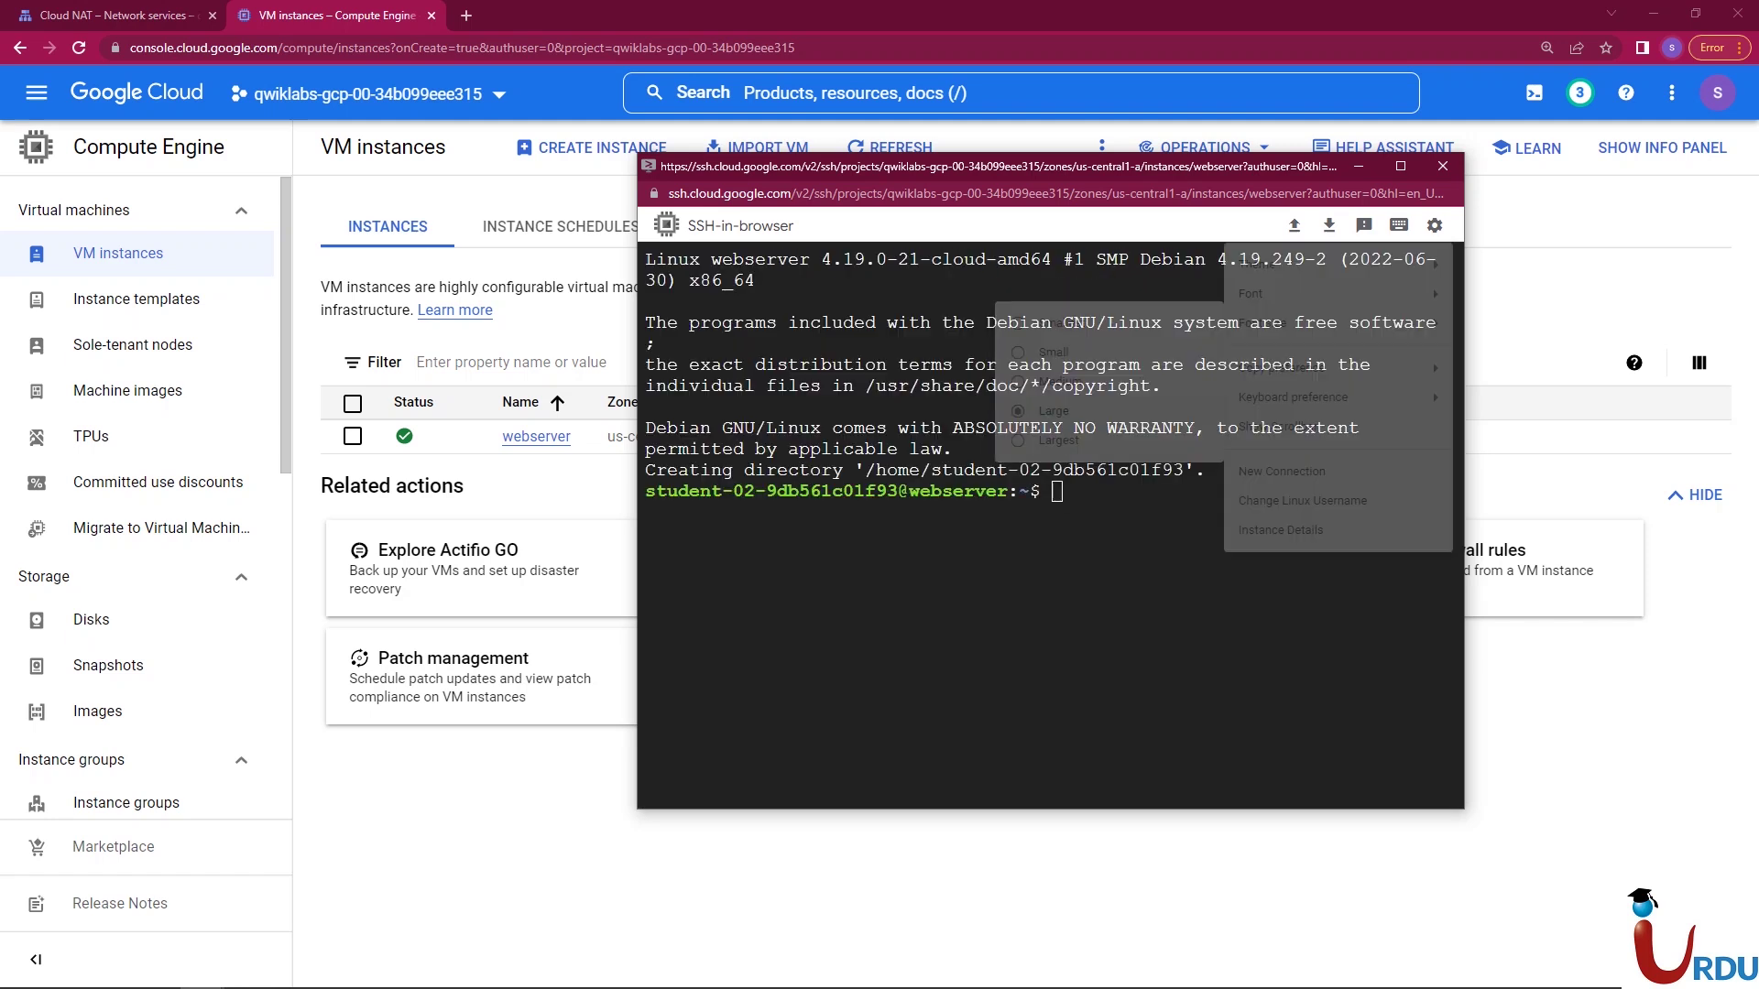
- Clear the terminal and update the package lists with sudo apt-get update
type("clear")
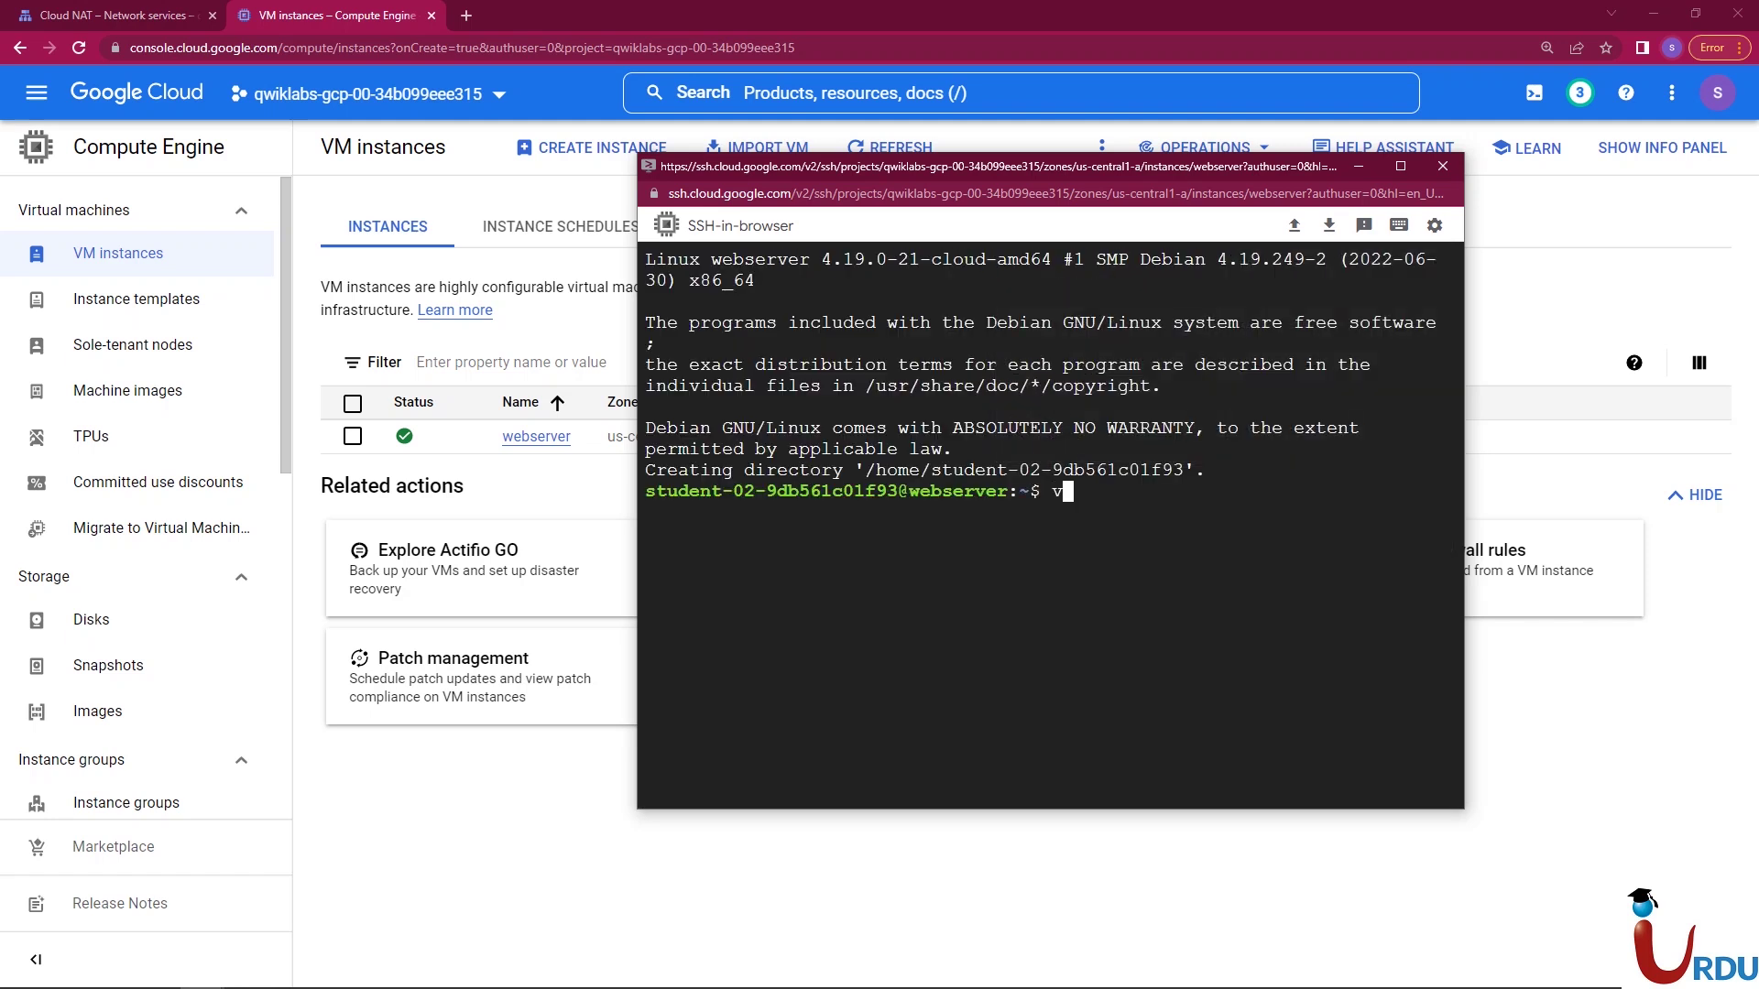
key("Return")
right_click(1102, 469)
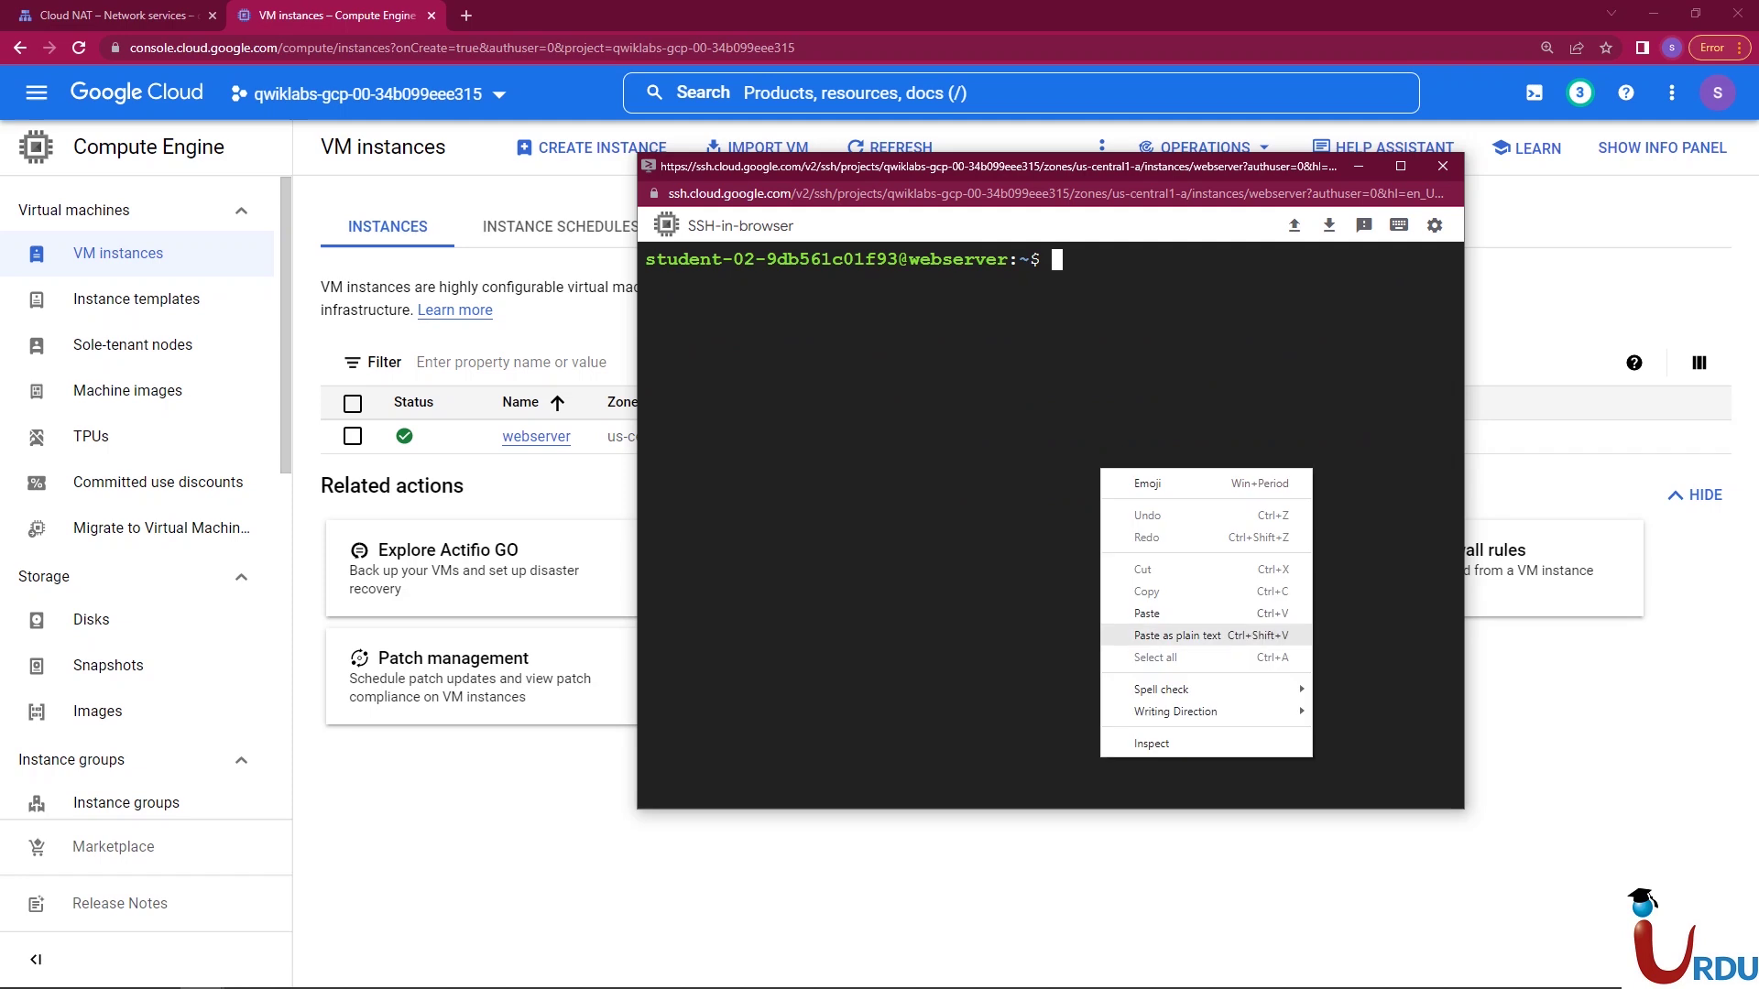
left_click(1136, 624)
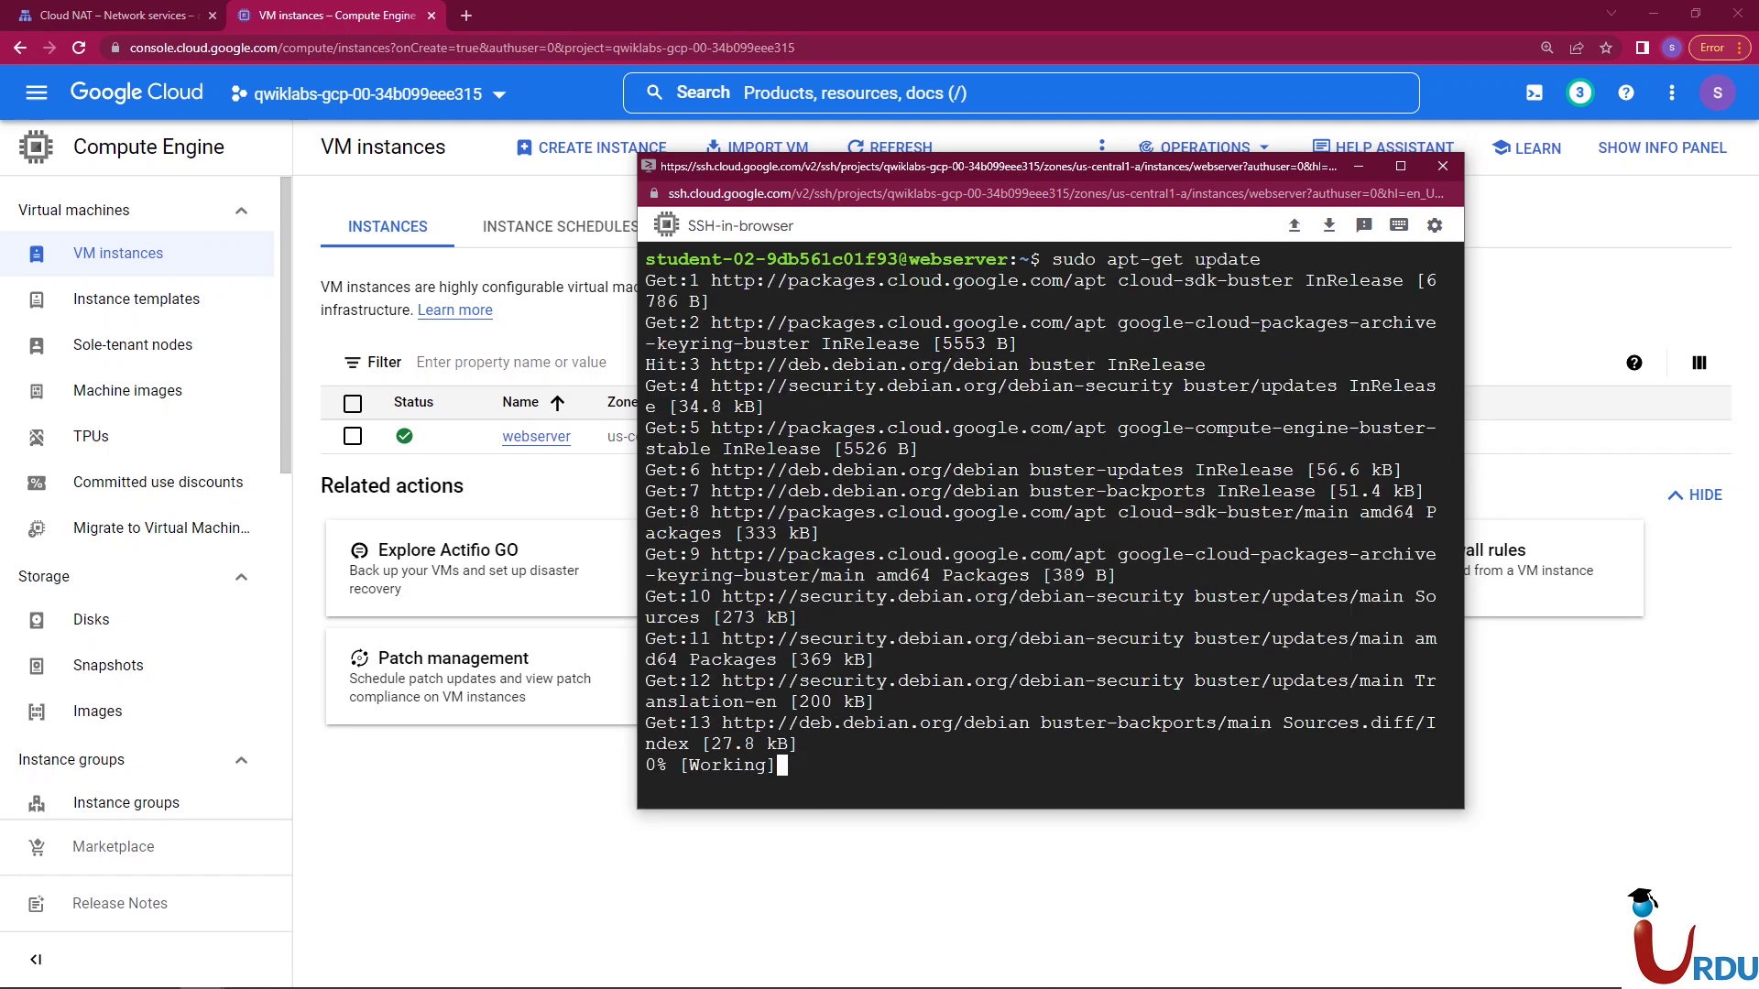
- Install Apache with sudo apt-get install -y apache2 and start it with sudo service apache2 start
type("sudo apt-get install -y apache2")
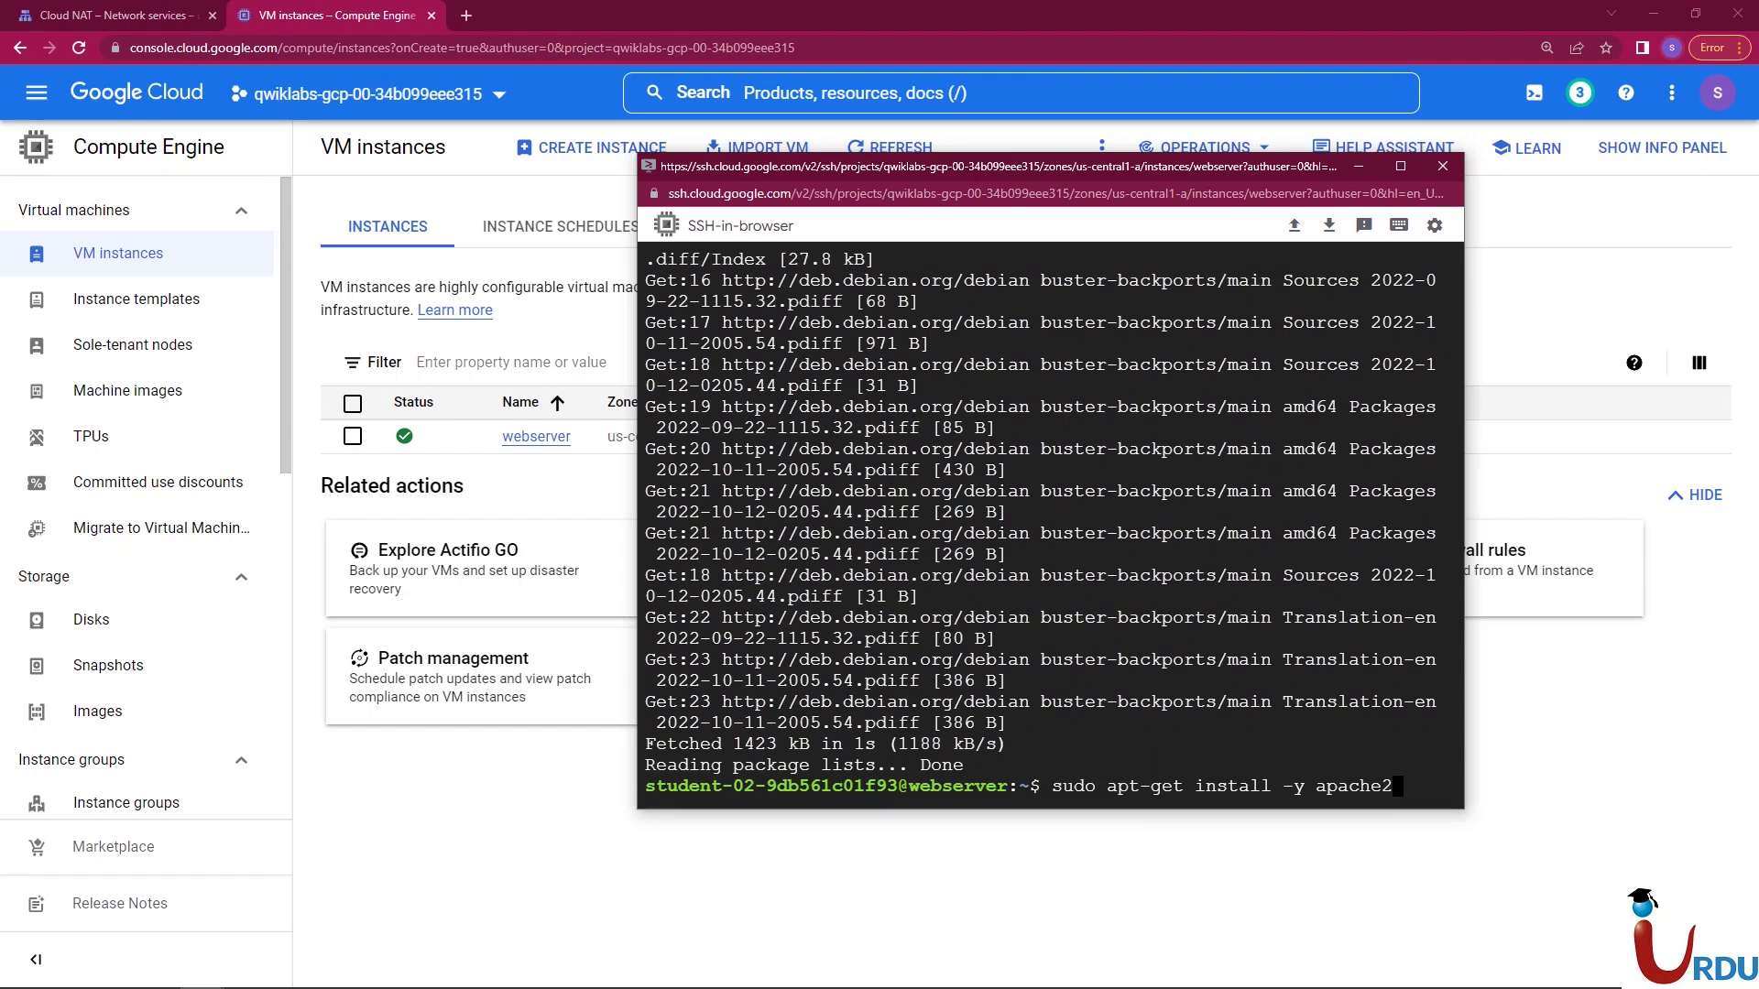
key("Return")
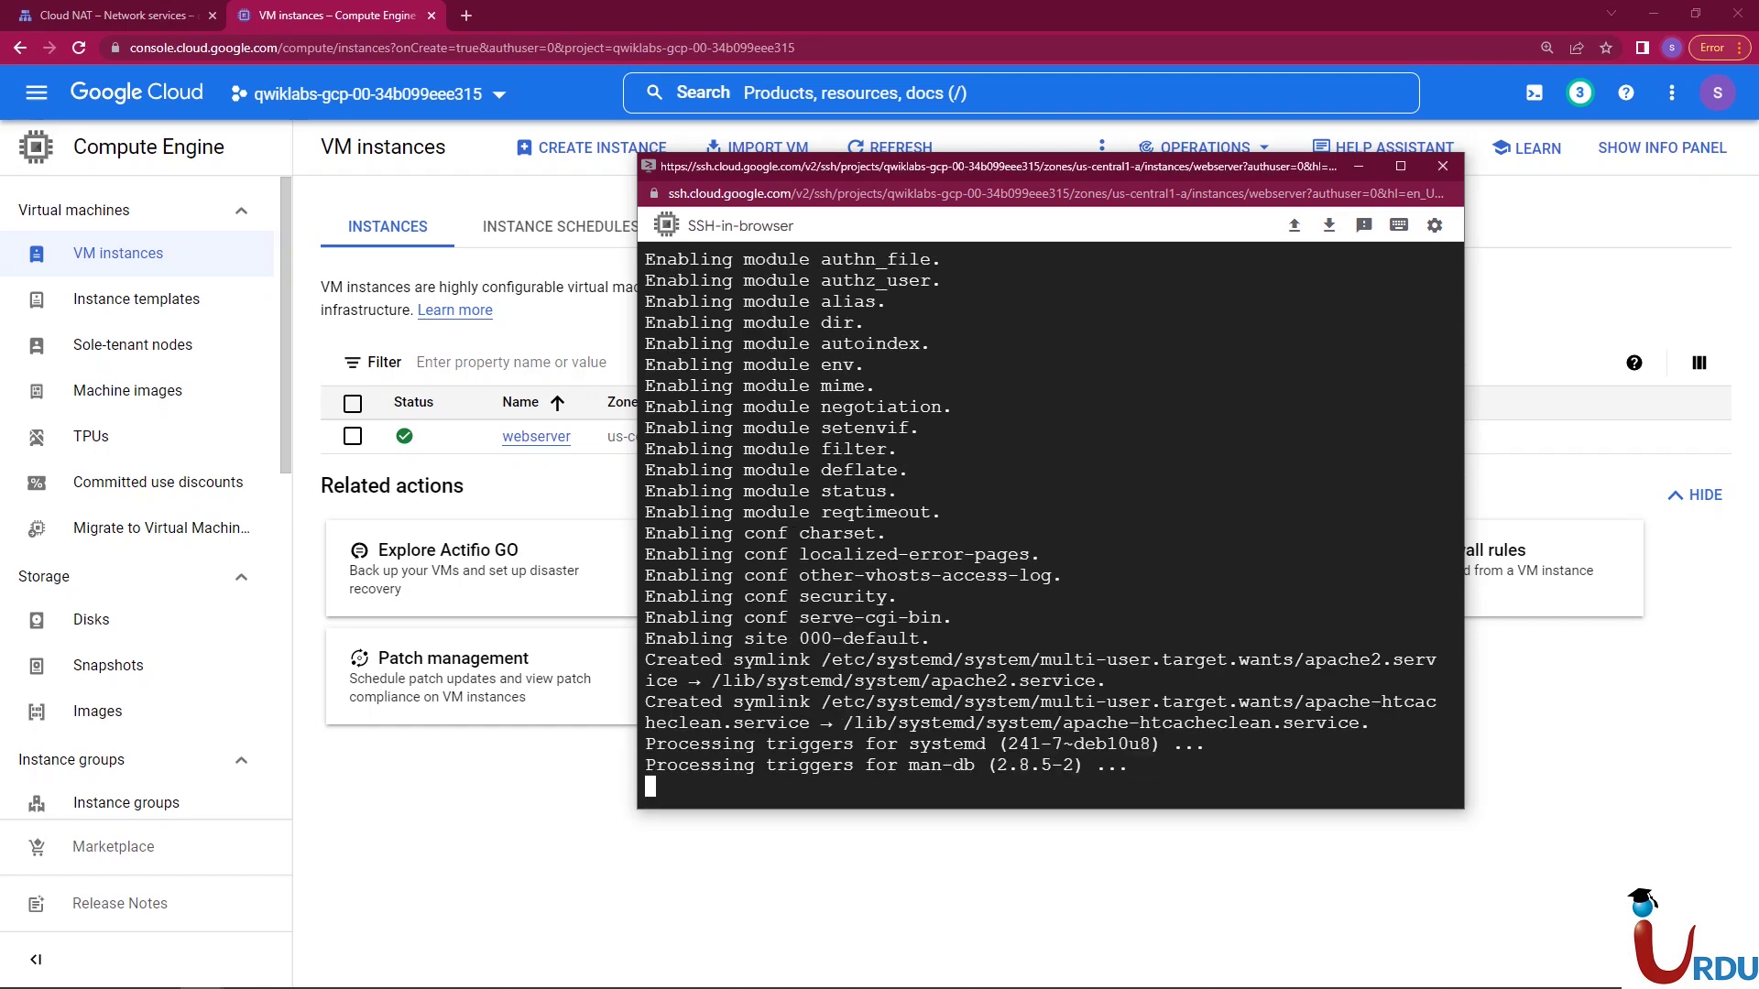
right_click(978, 516)
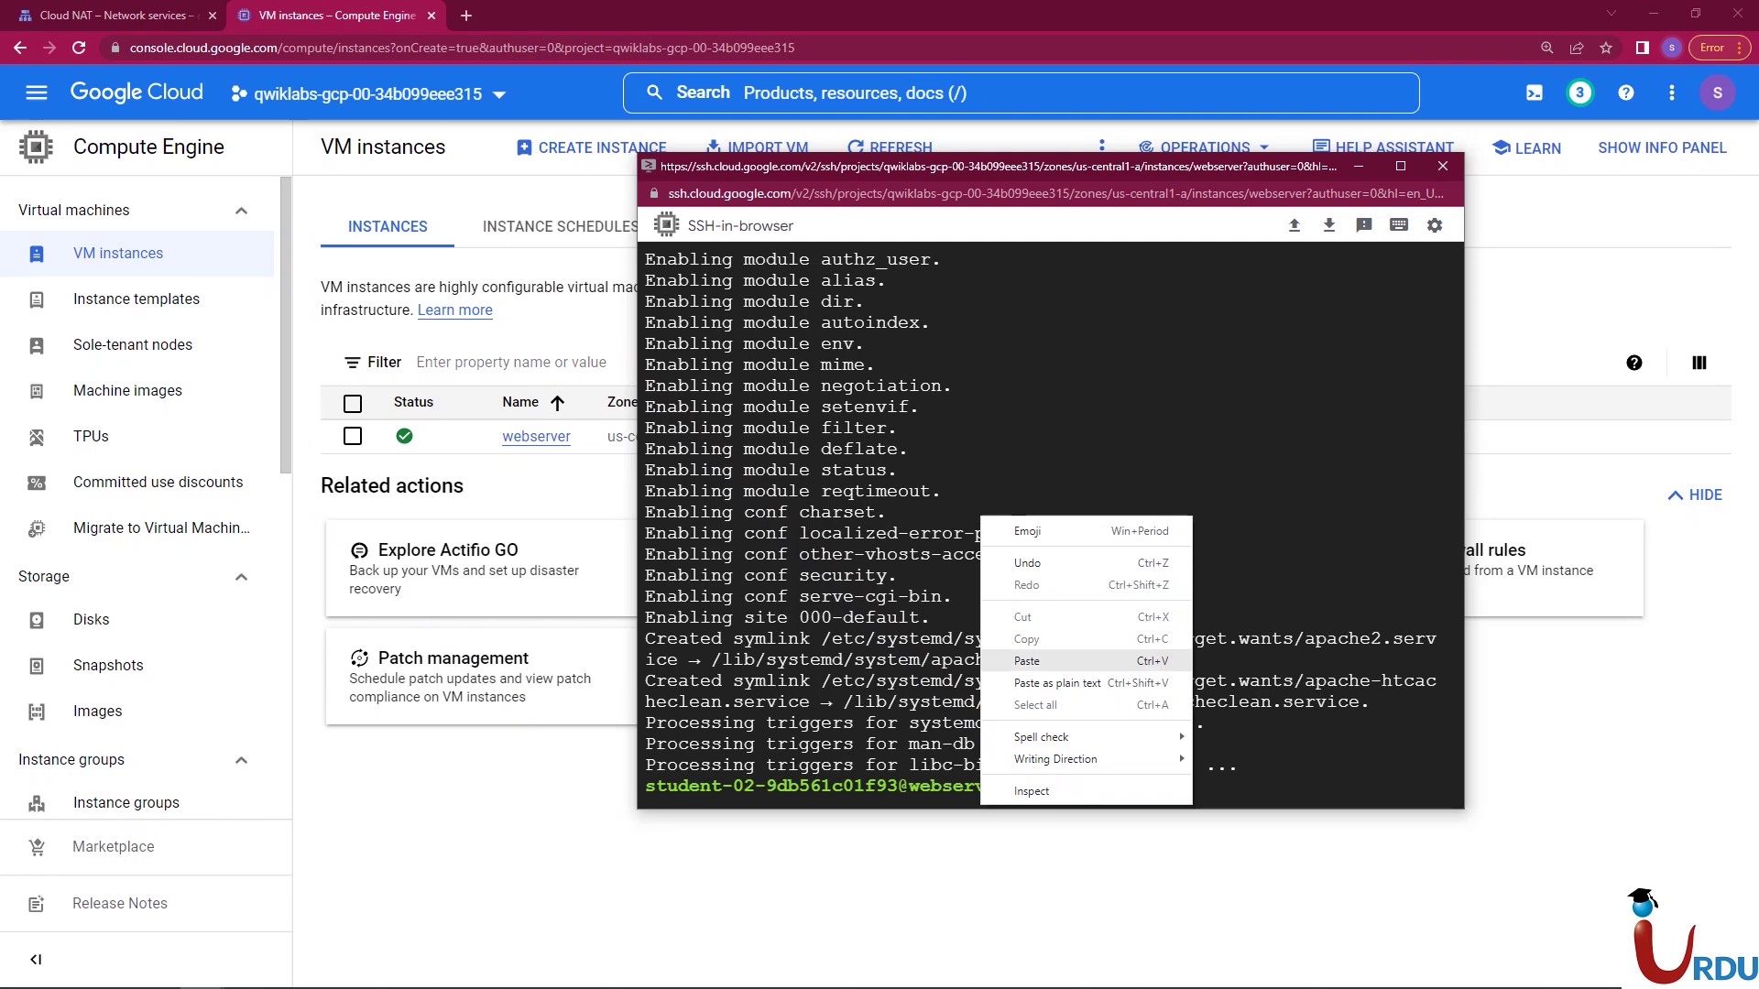
left_click(1007, 661)
key("Return")
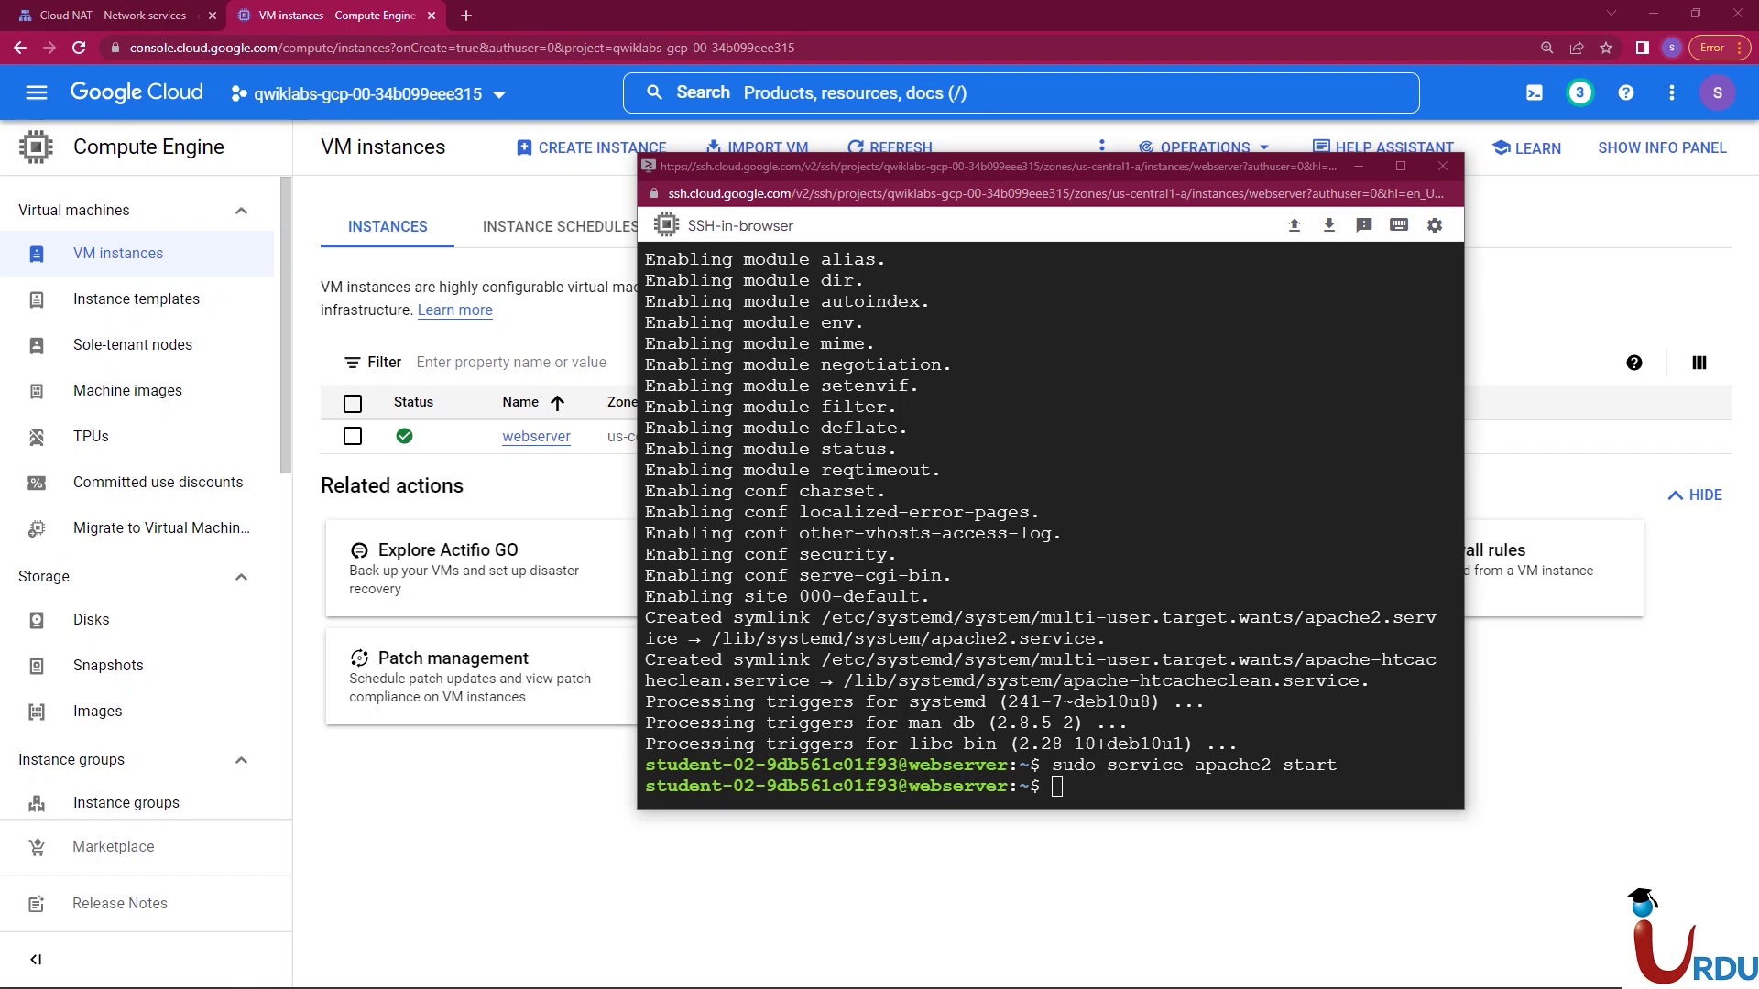
- Clear the terminal and test the web server's default page with curl localhost
type("clea")
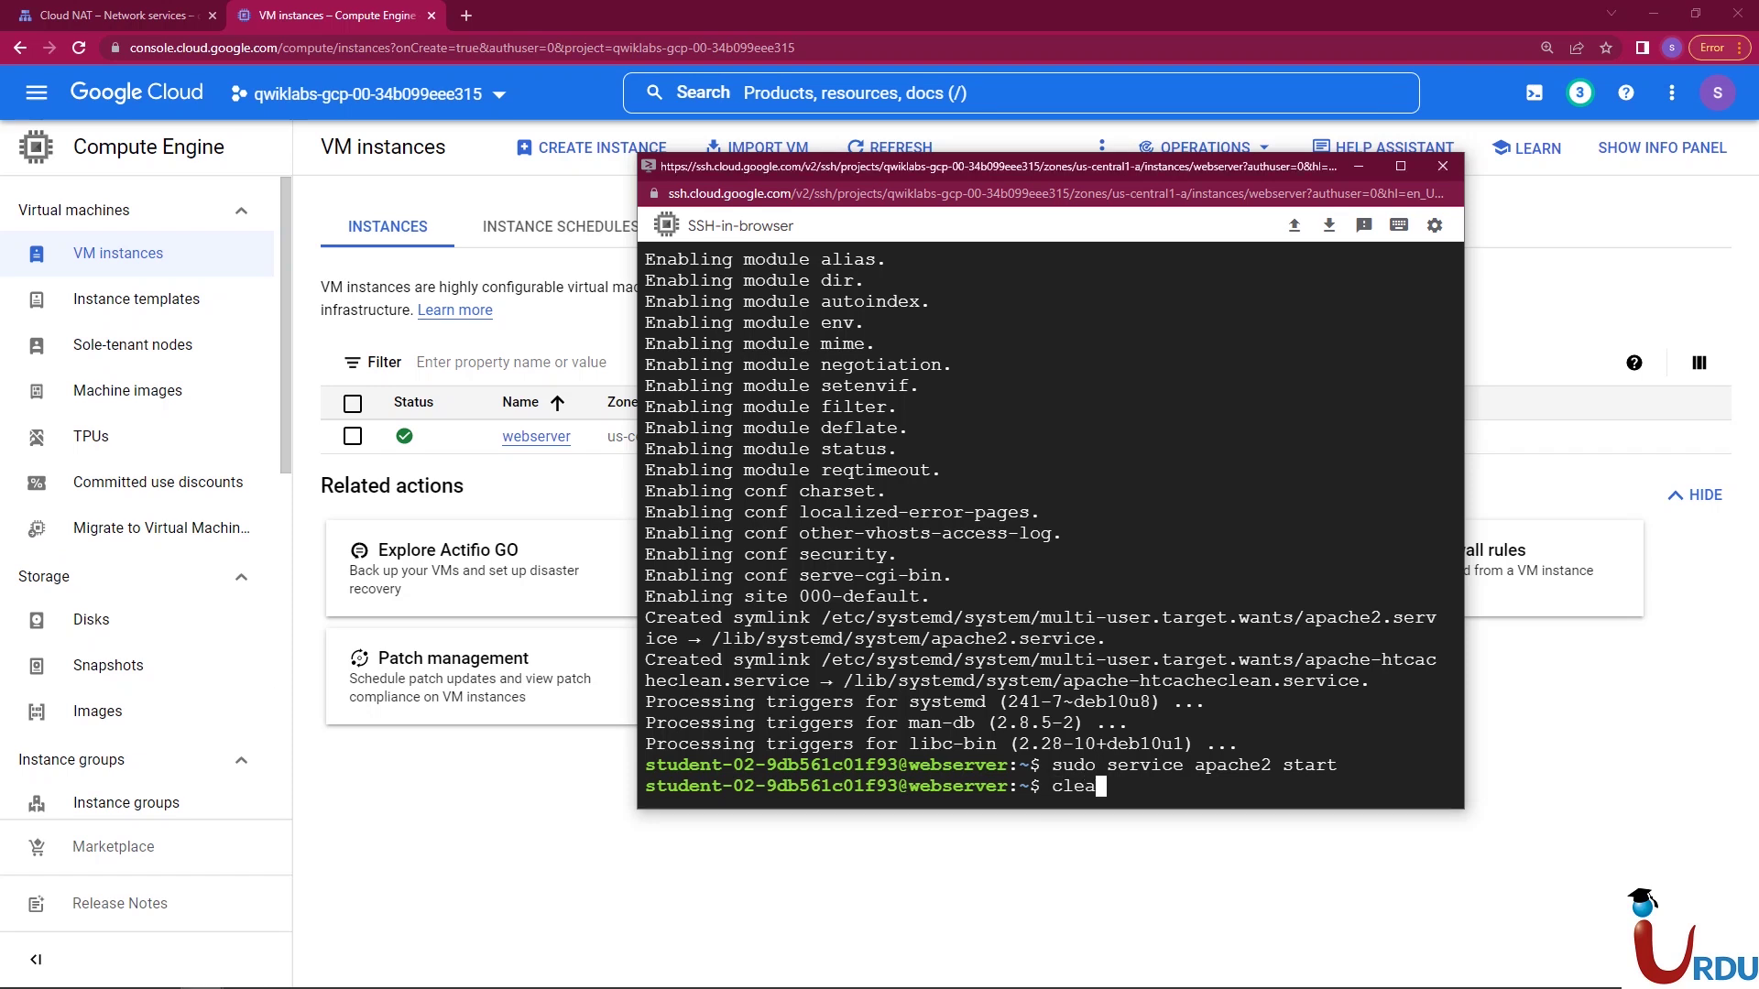
type("r")
key("Return")
right_click(992, 331)
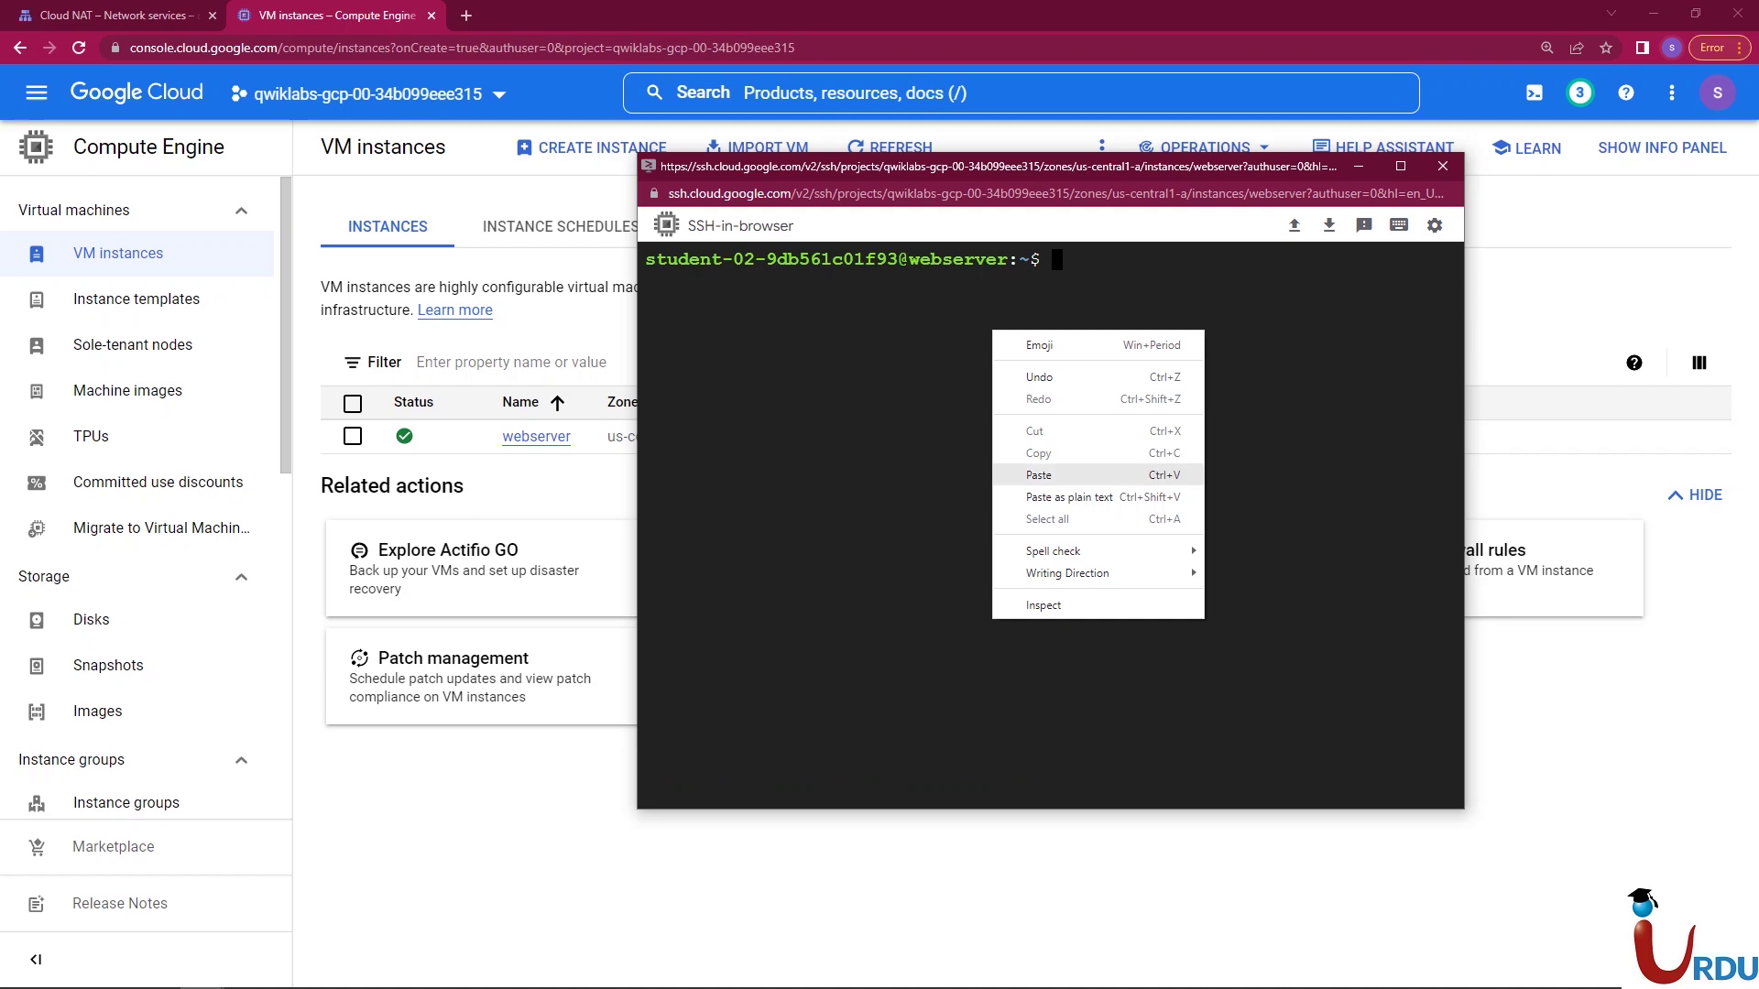
left_click(1039, 475)
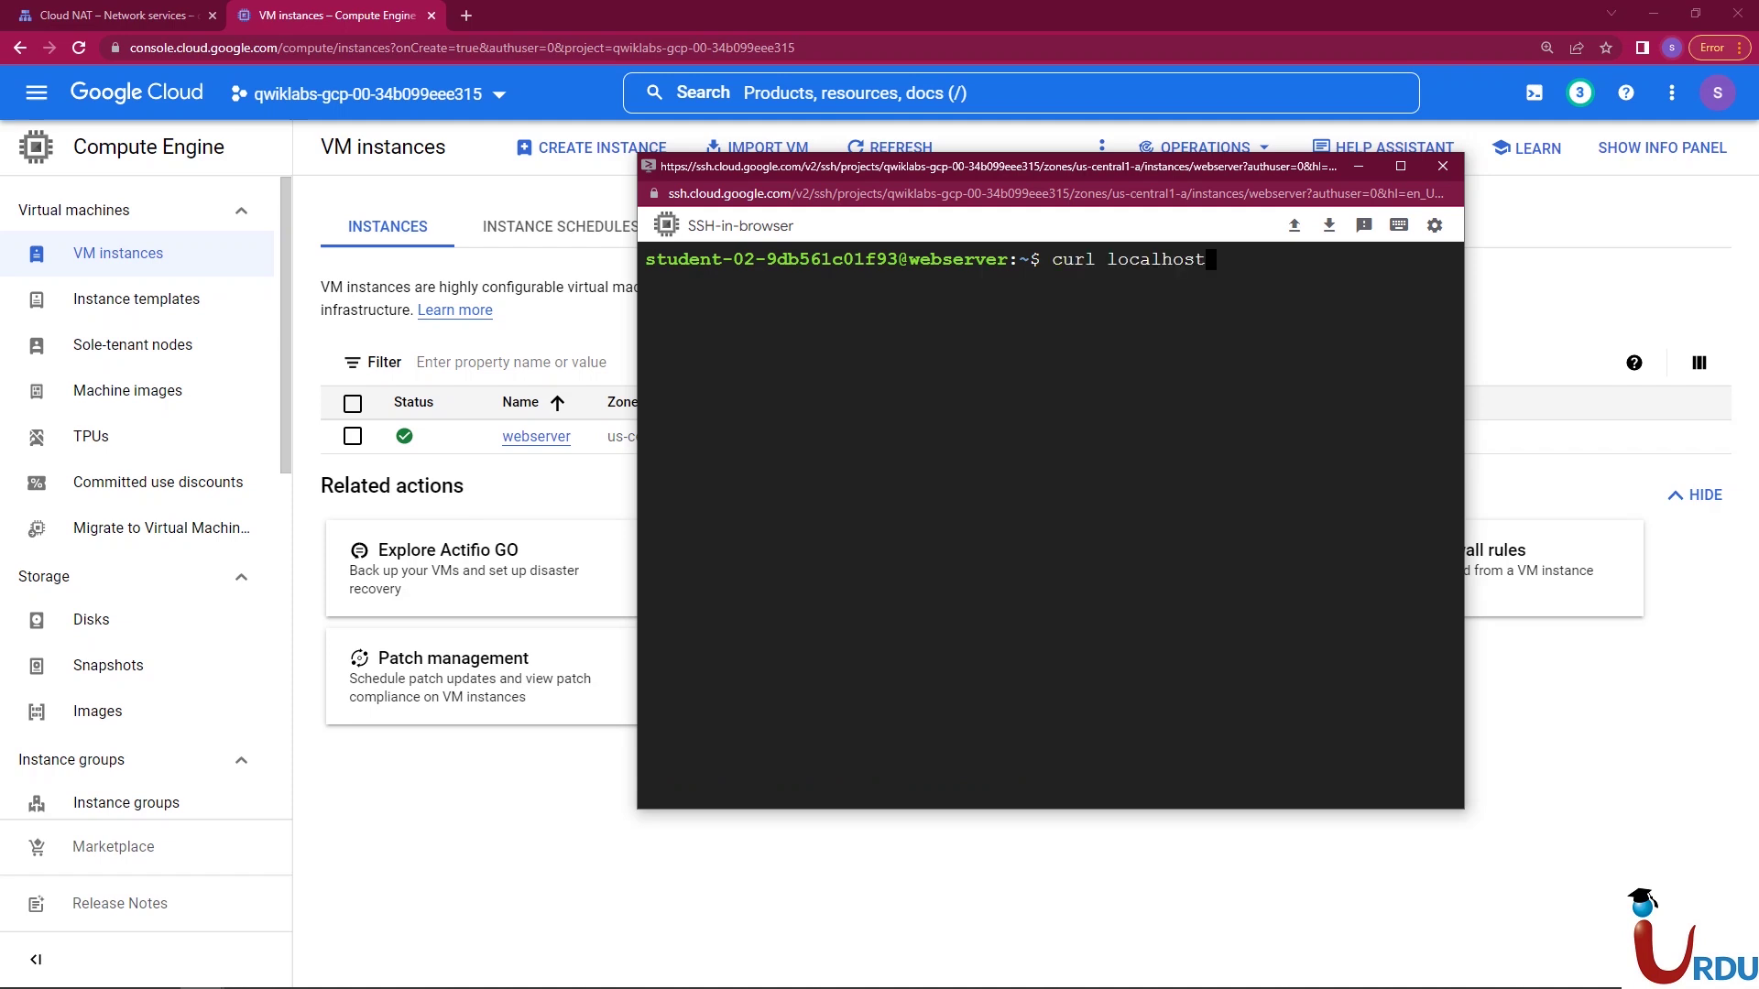
key("Return")
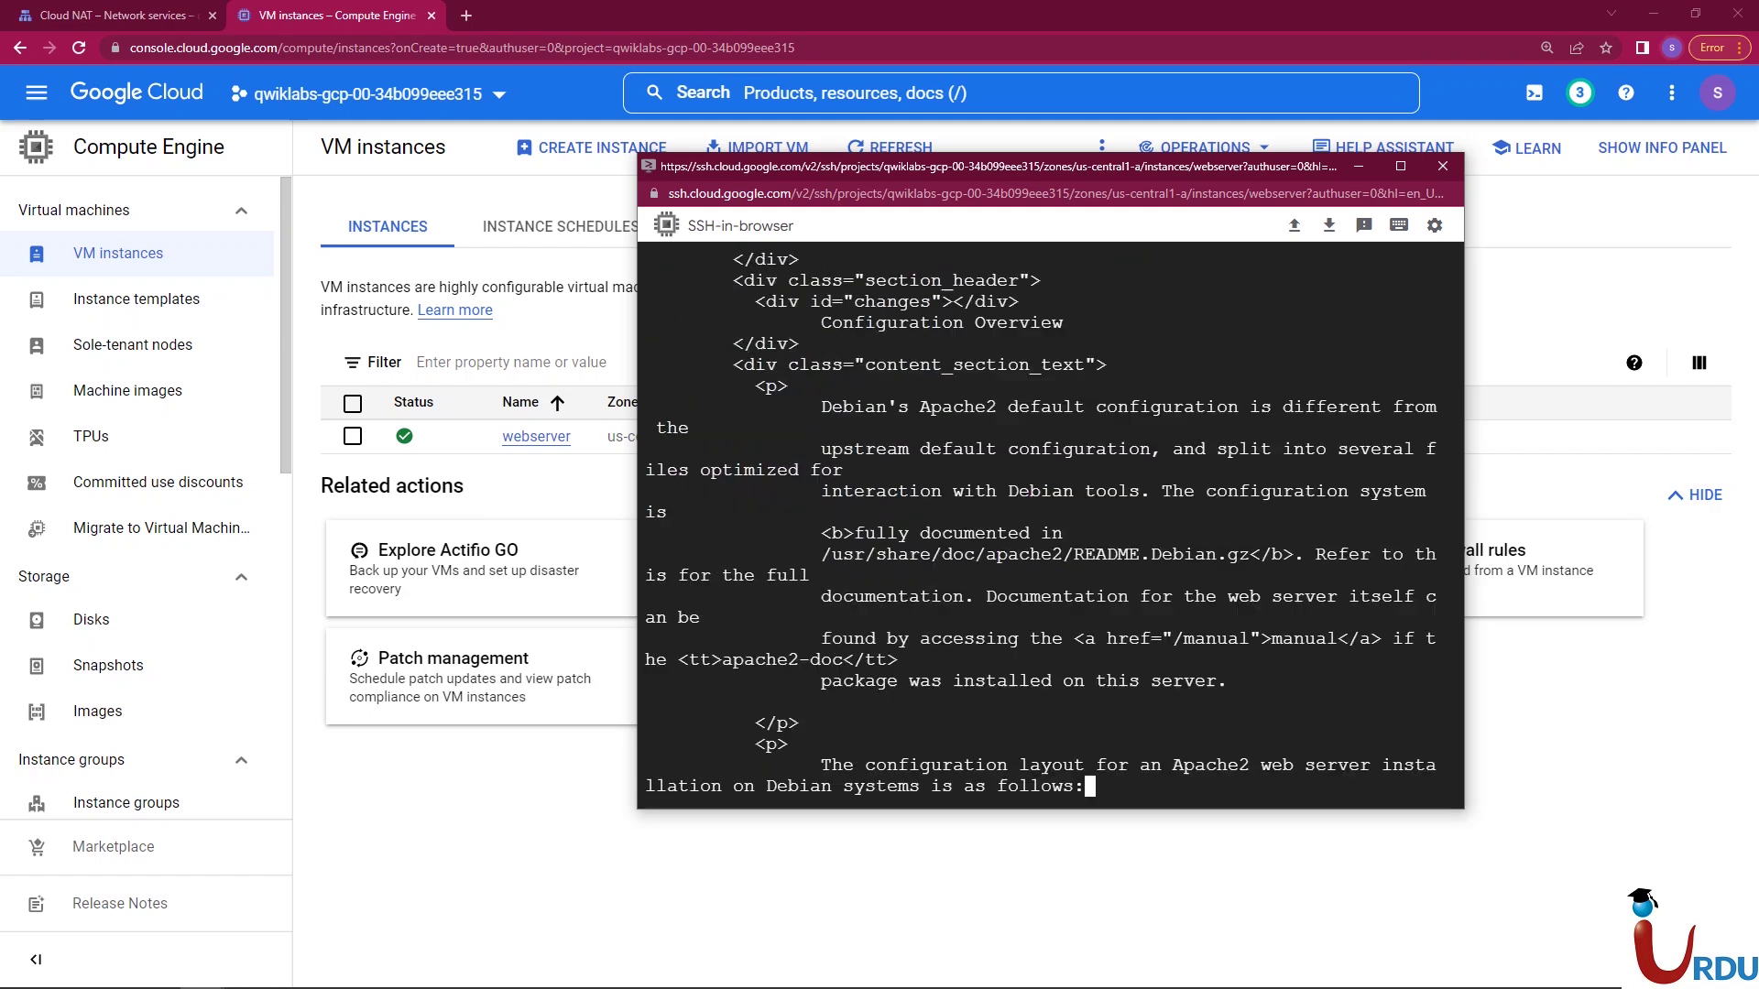
left_click_drag(821, 280, 1030, 533)
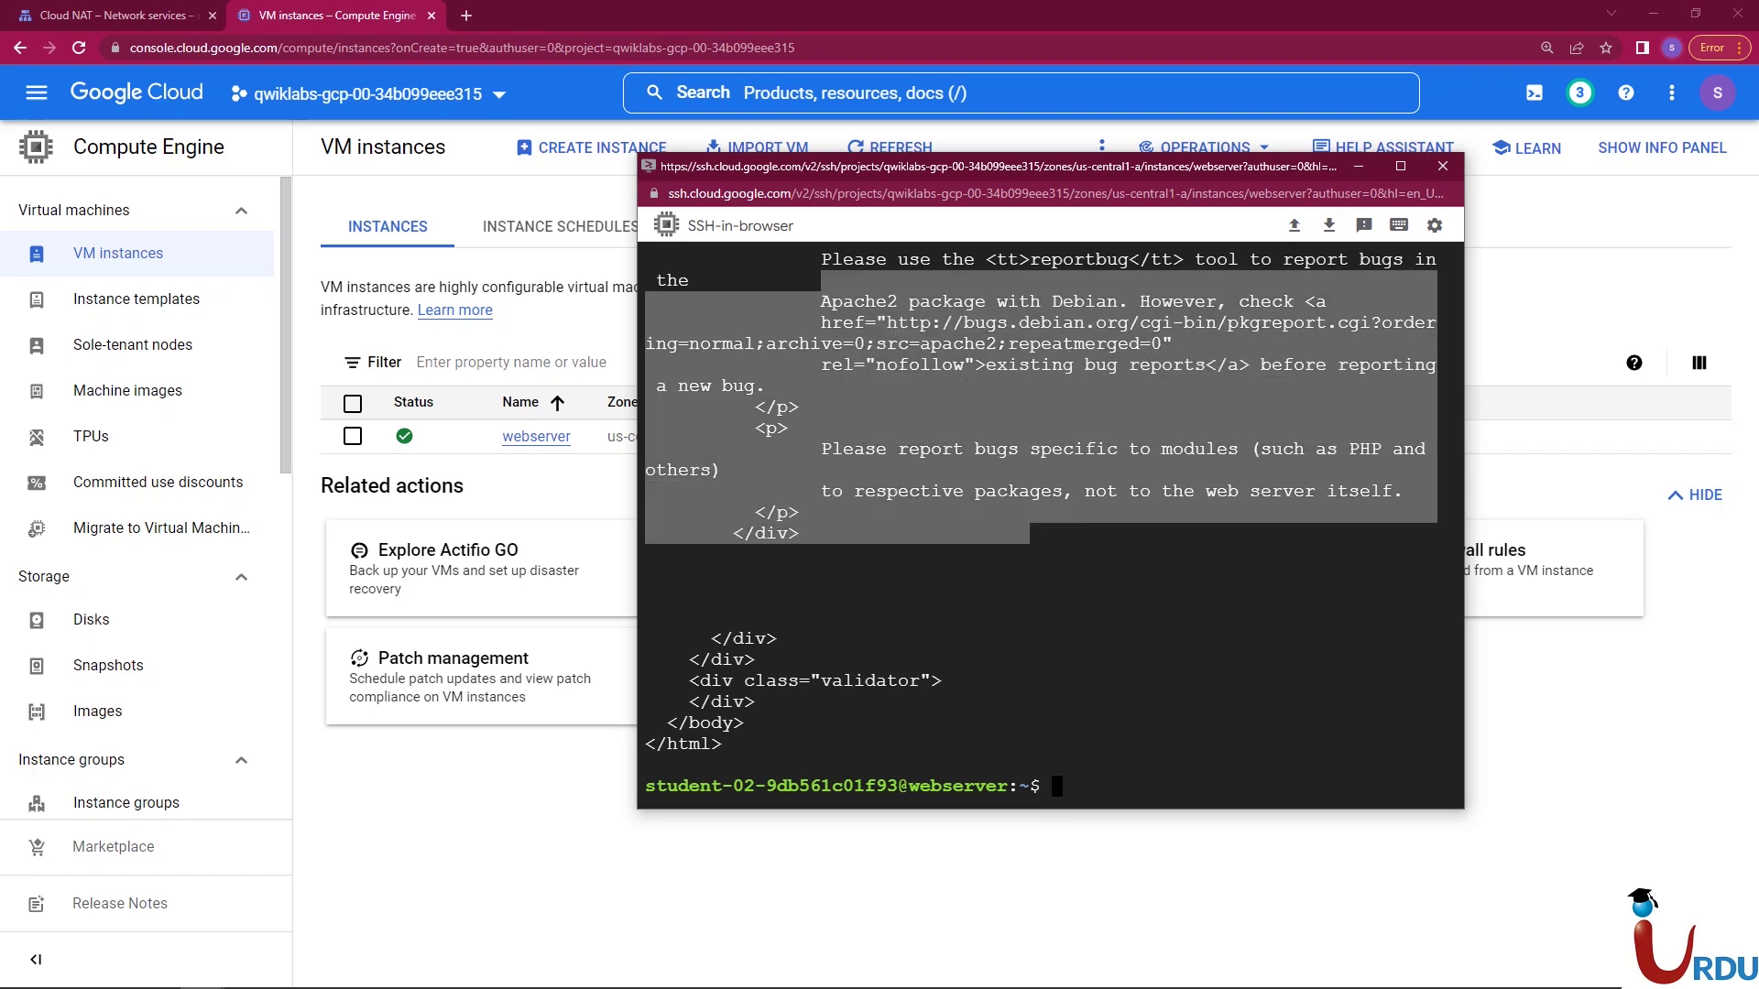
key("ctrl+c")
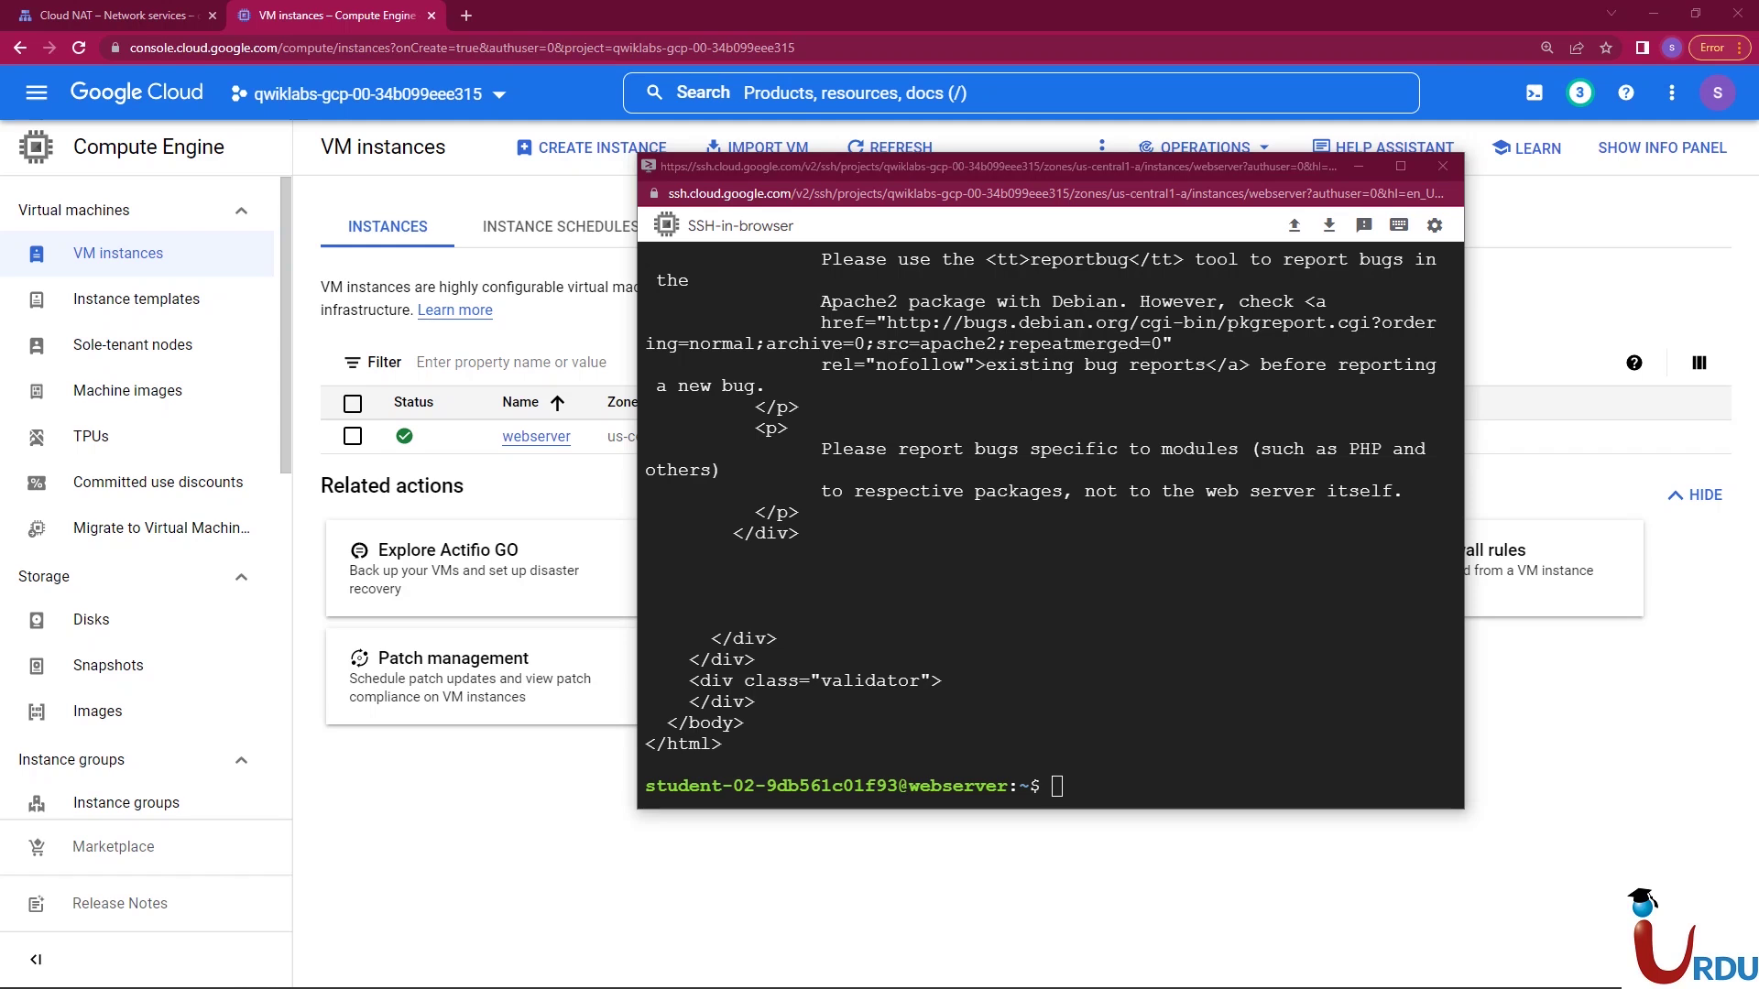
right_click(1130, 643)
key("Escape")
- Clear the terminal and set Apache to start at boot with sudo update-rc.d apache2 enable
type("clear")
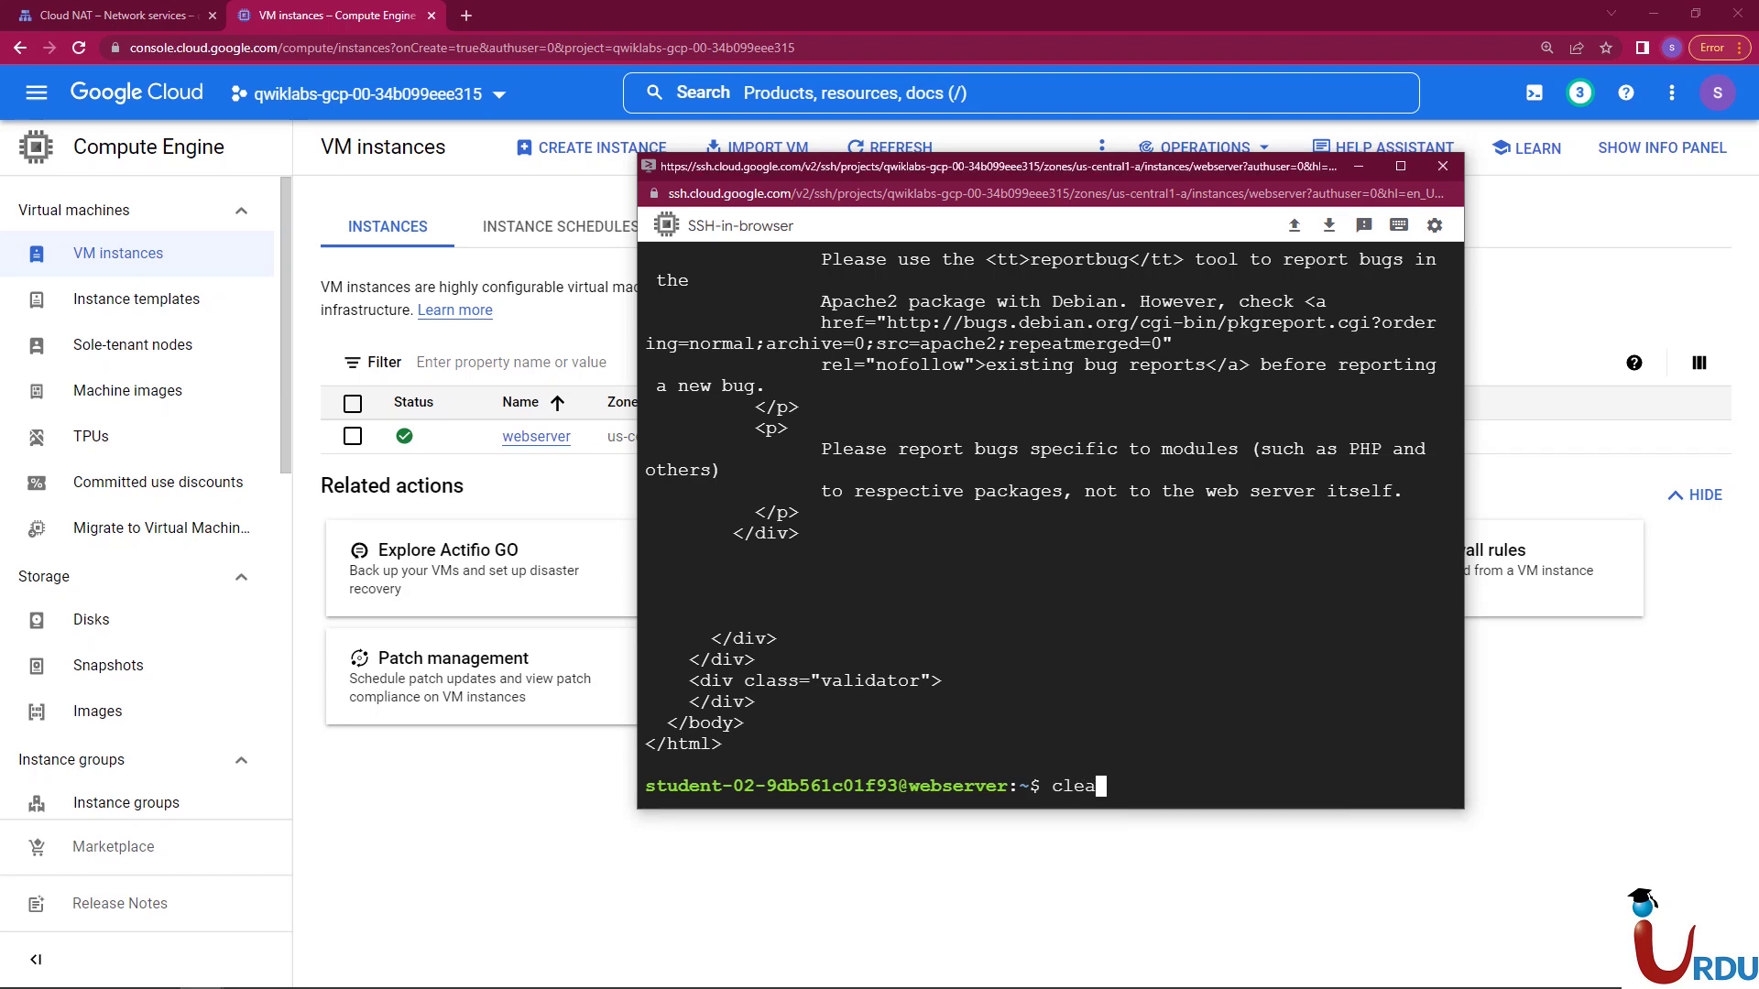
key("Return")
right_click(901, 614)
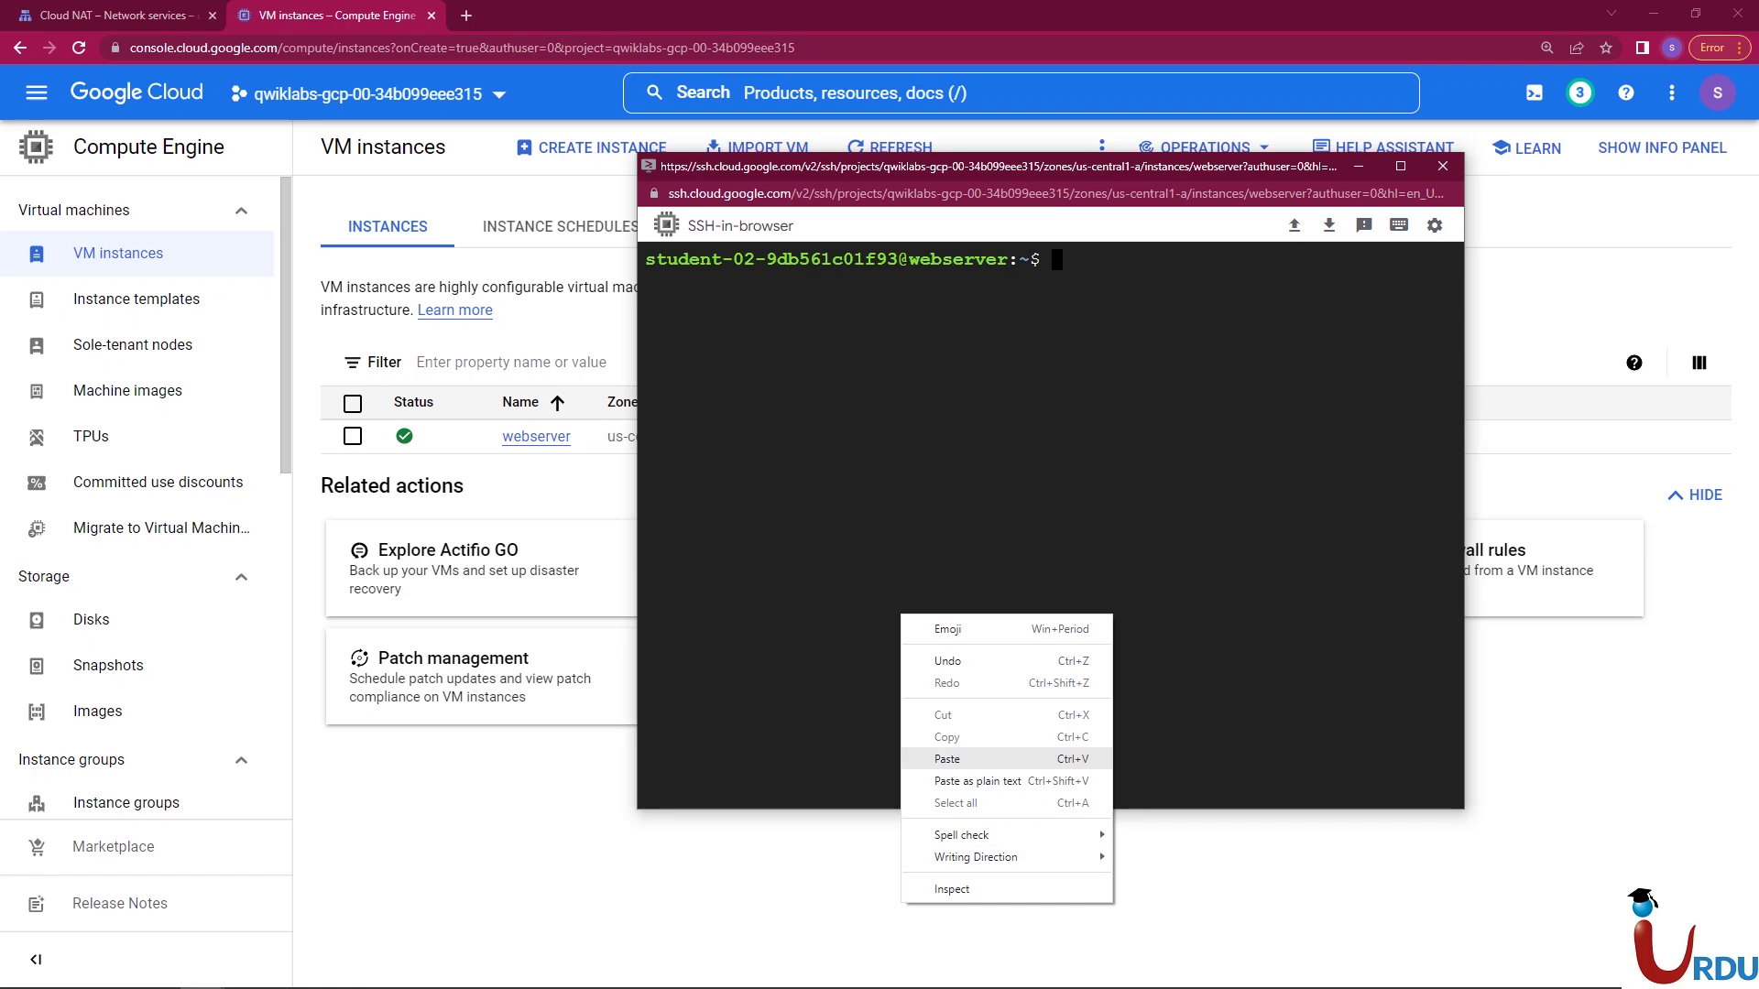
left_click(947, 758)
key("Return")
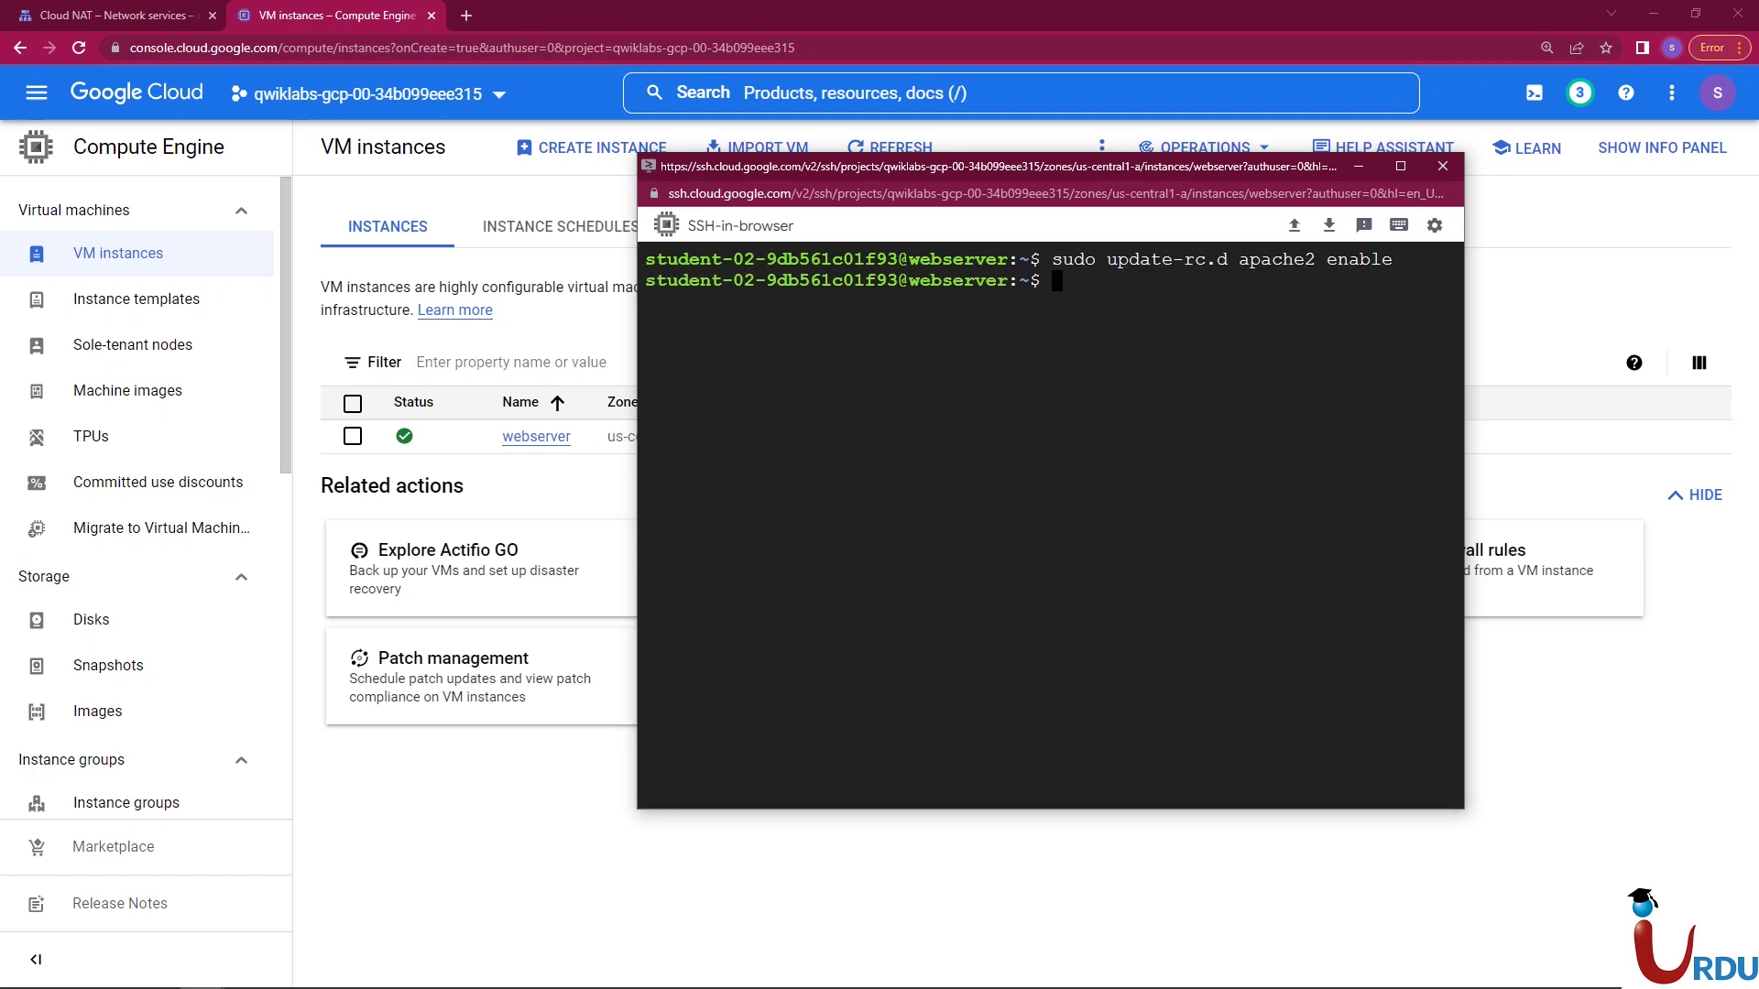
key("alt+Tab")
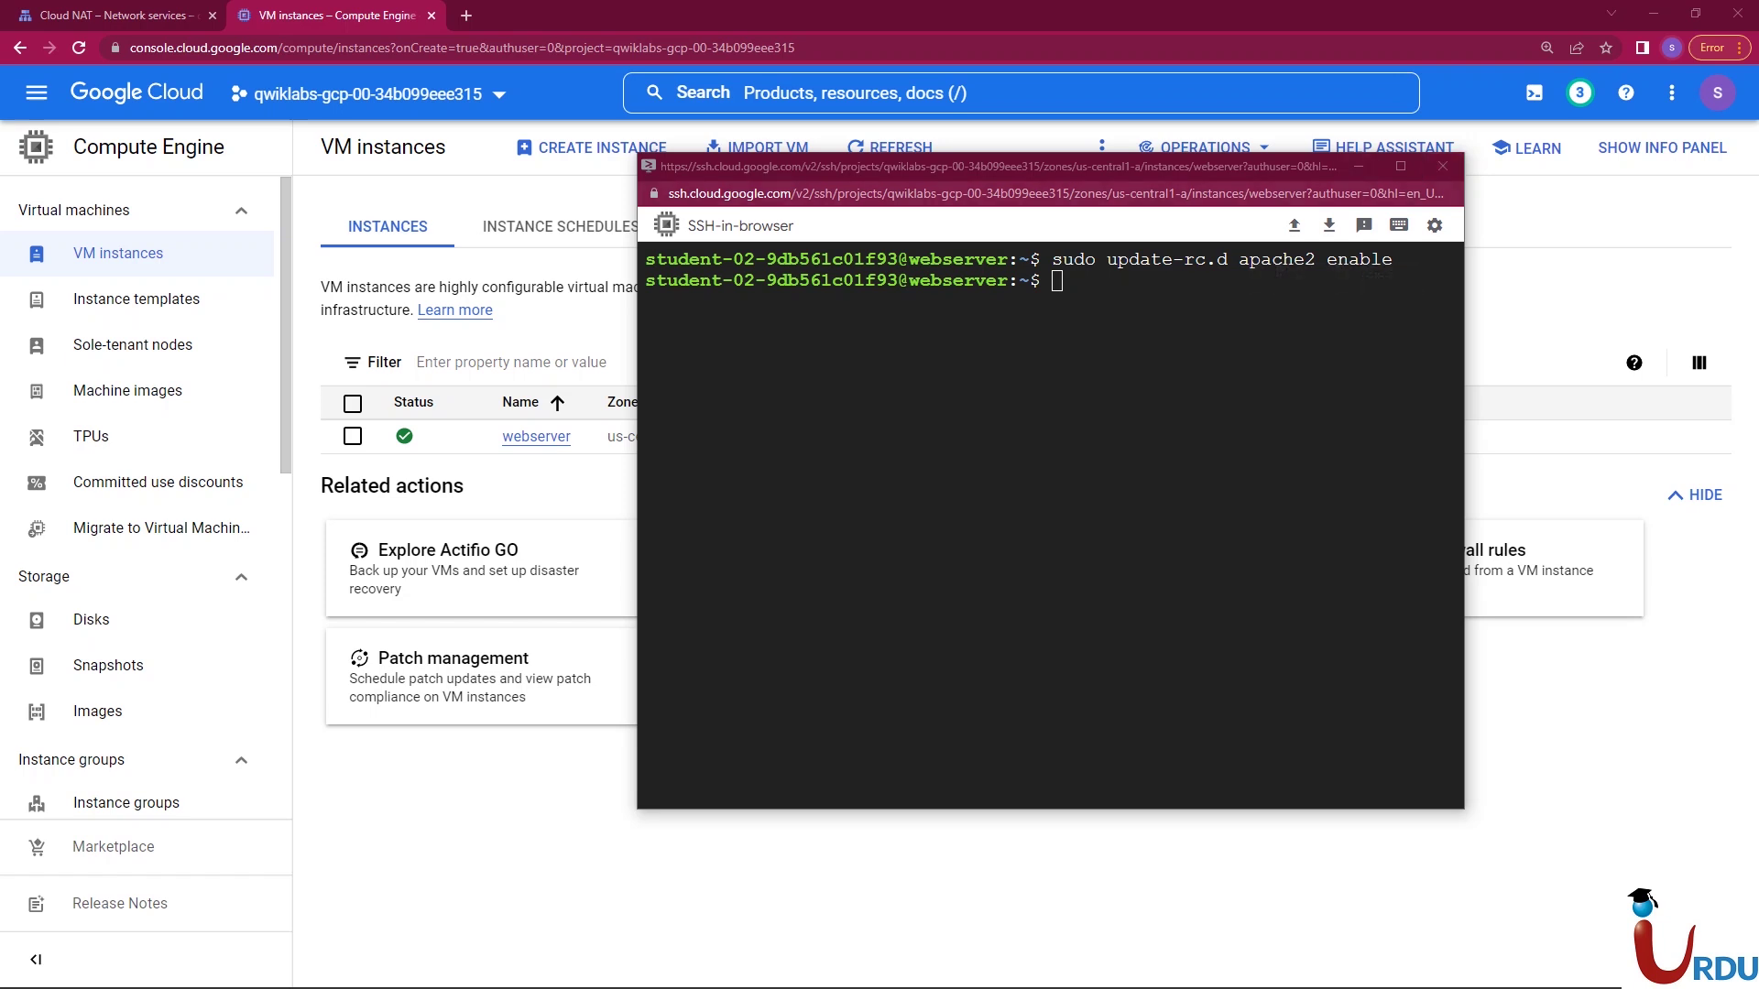
- Move the SSH window aside and reset the webserver instance, confirming the reset
left_click(1434, 225)
left_click_drag(916, 166, 937, 353)
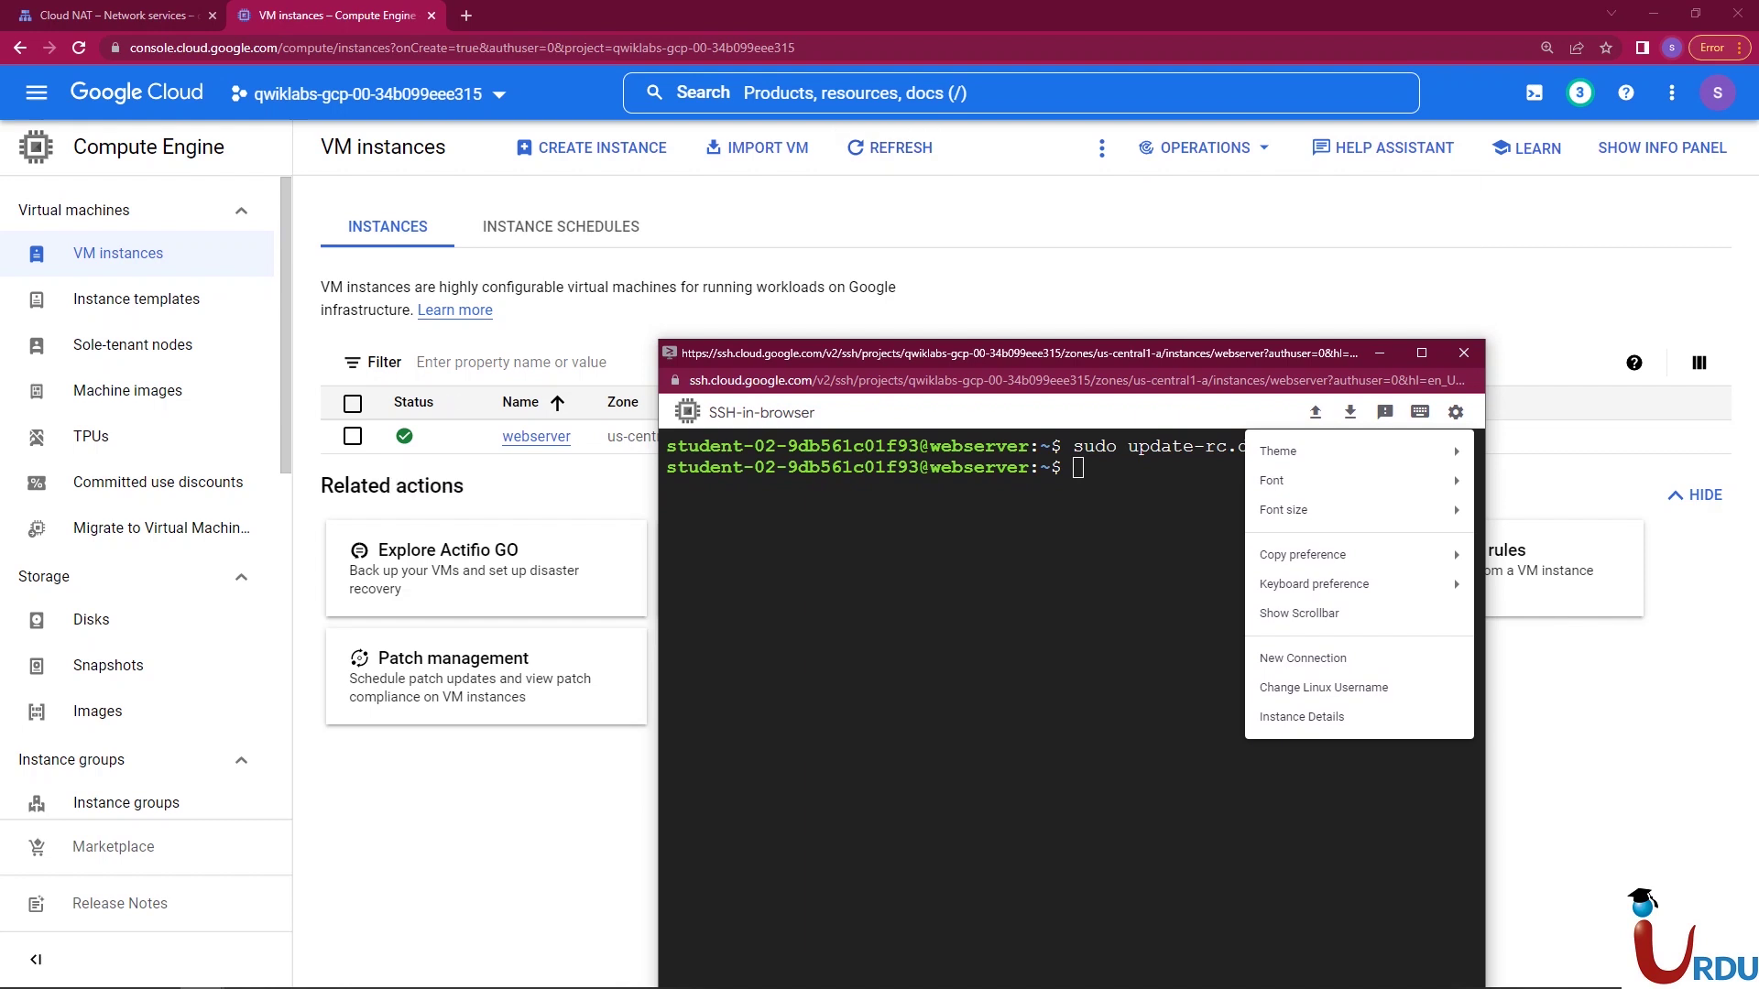
left_click_drag(937, 352, 534, 242)
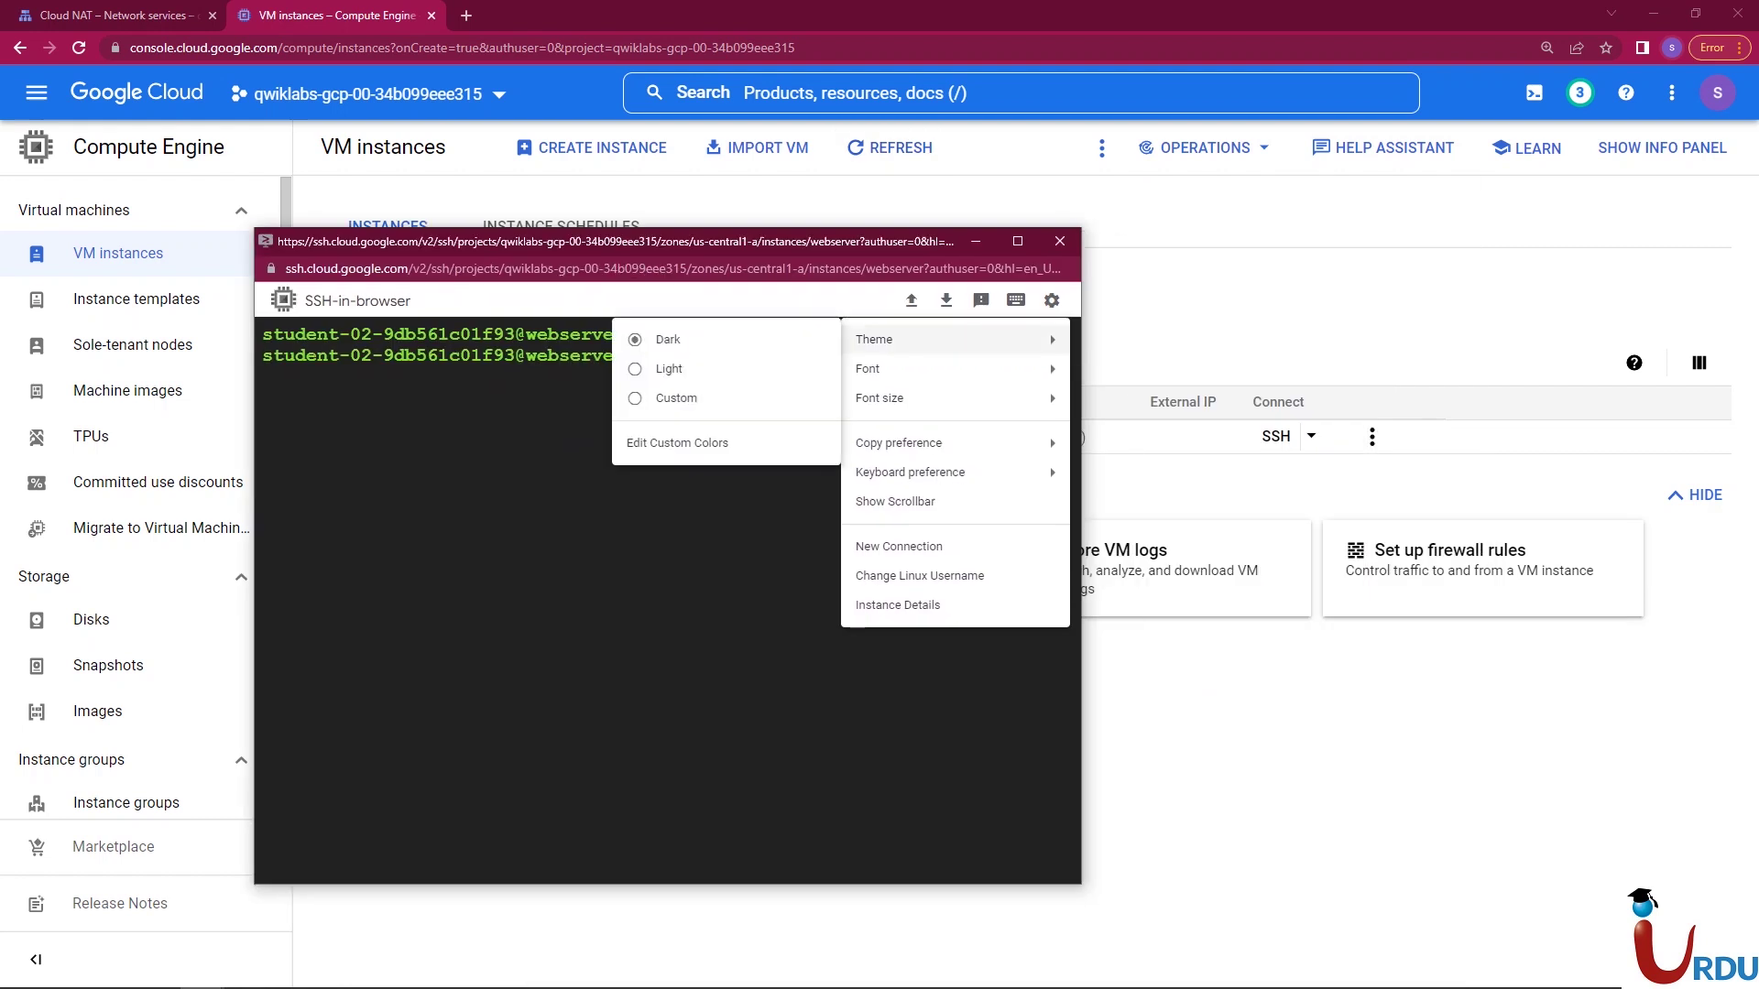
left_click(1191, 436)
left_click(1371, 436)
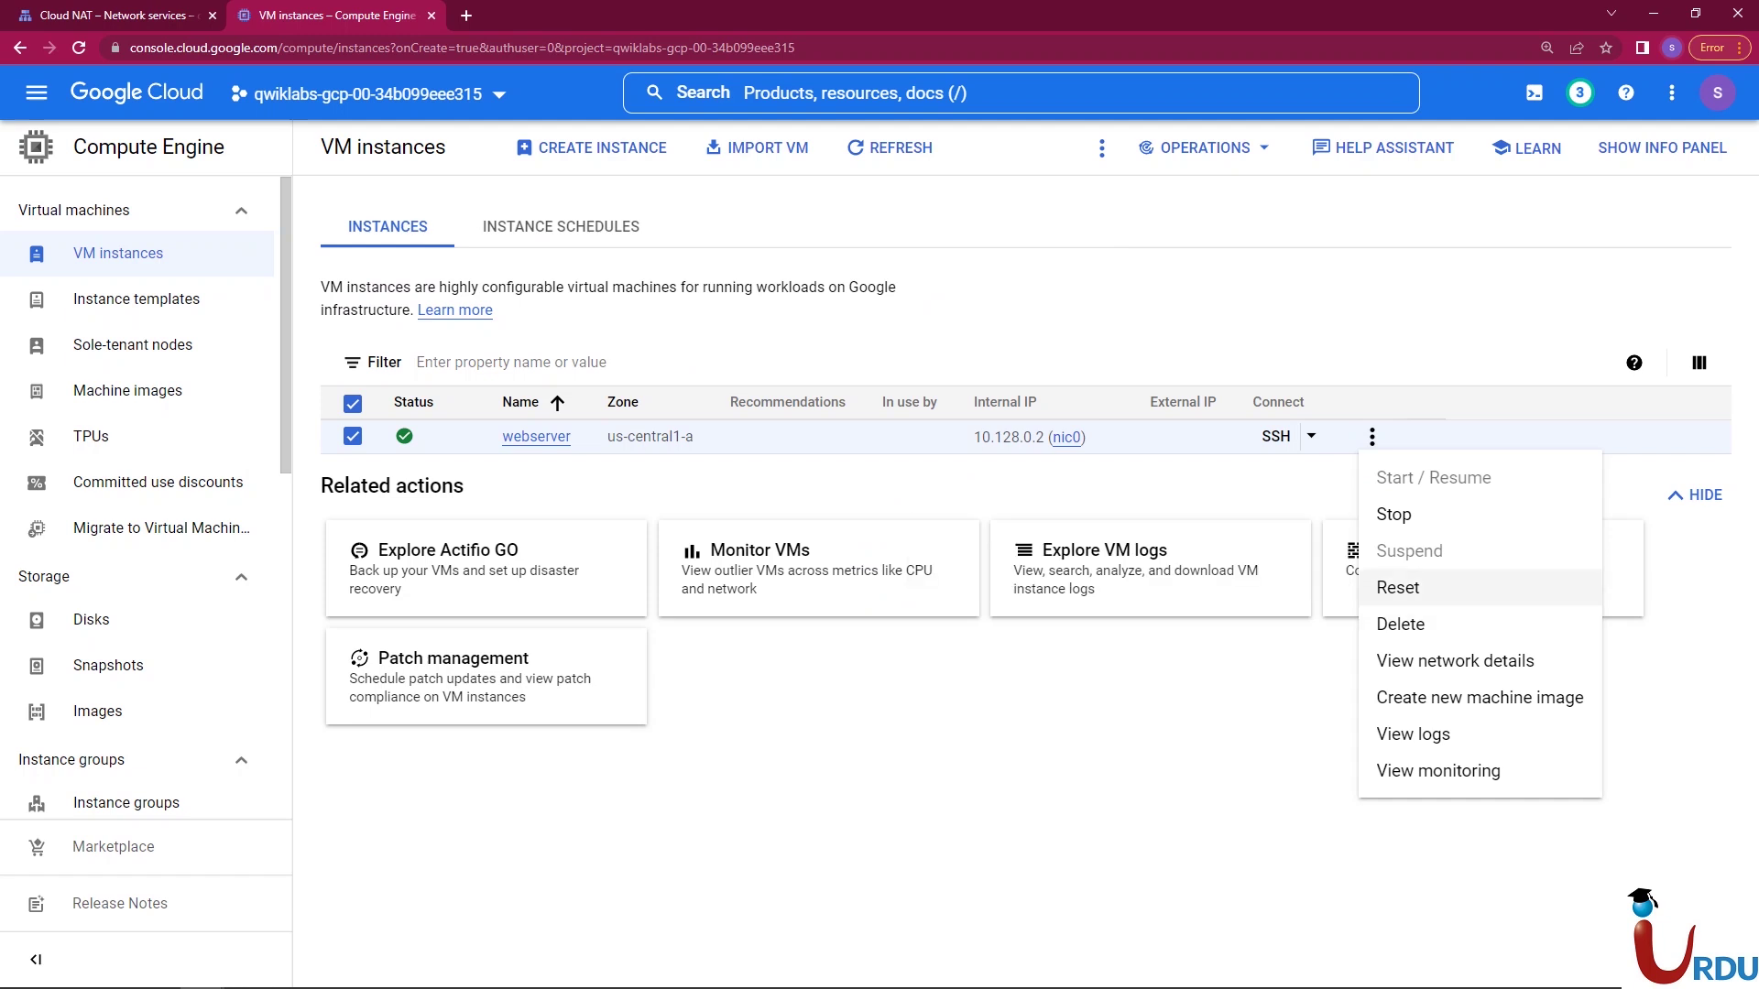
left_click(1394, 582)
left_click(1145, 619)
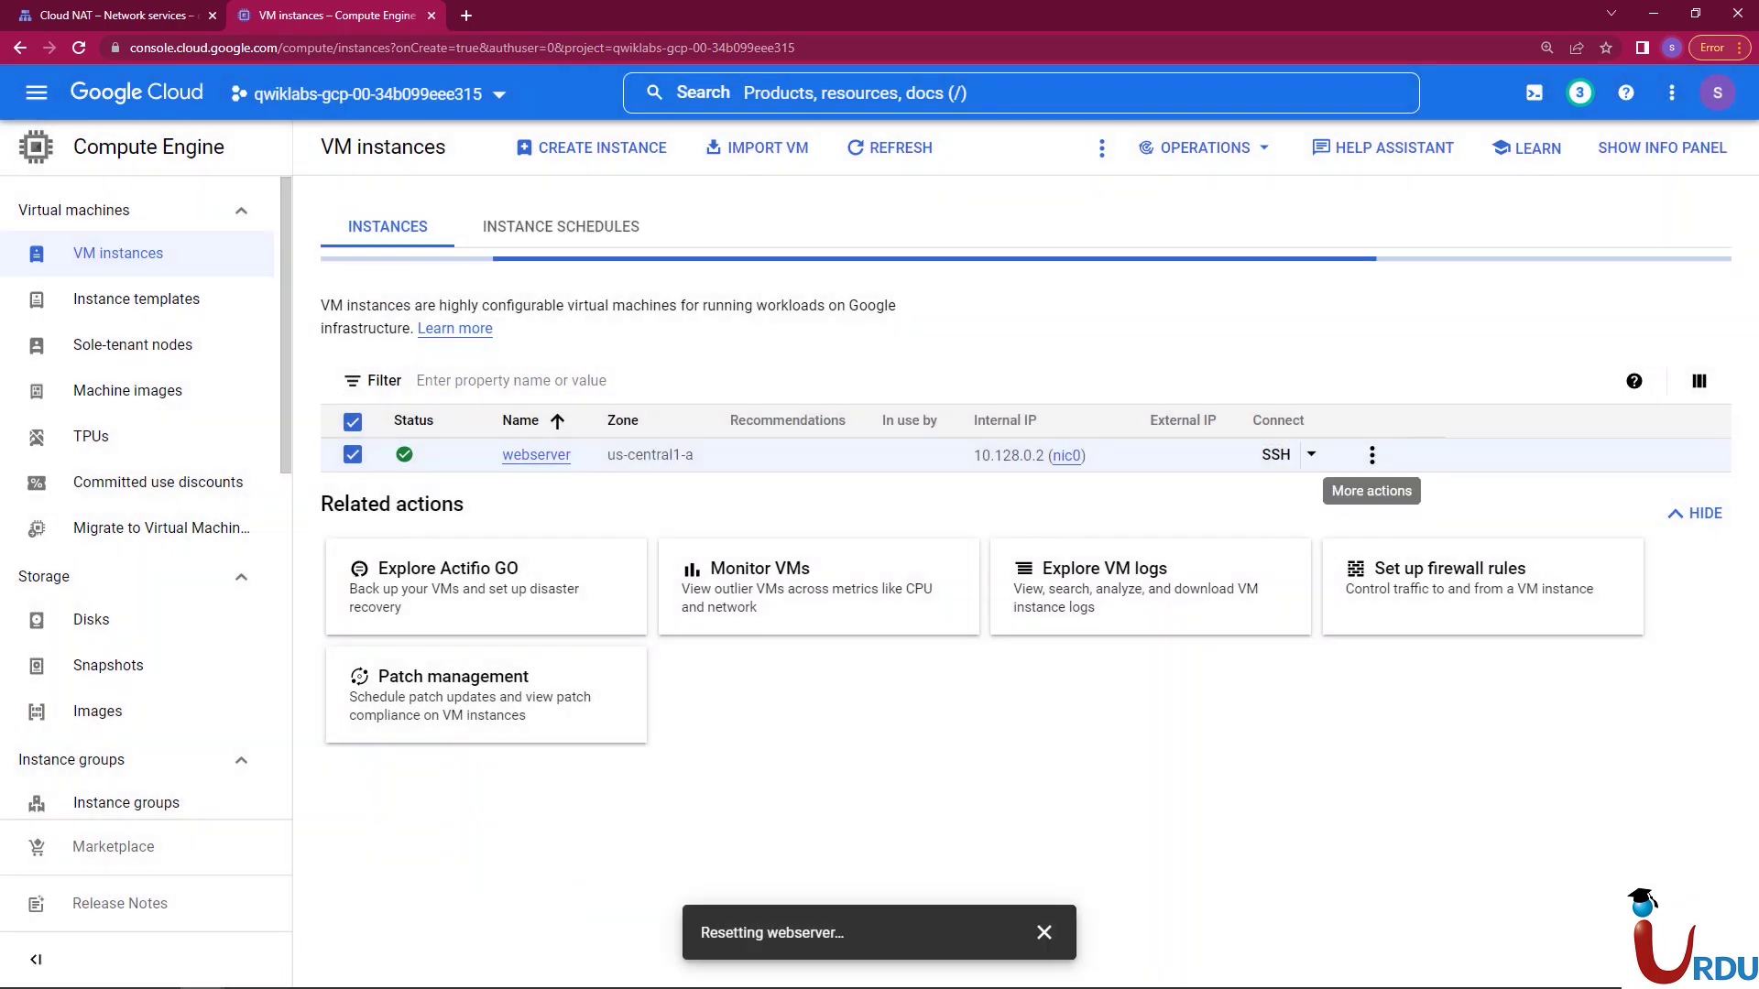
- Bring back the SSH window and retry the connection to the webserver instance
mouse_move(204, 979)
left_click(298, 893)
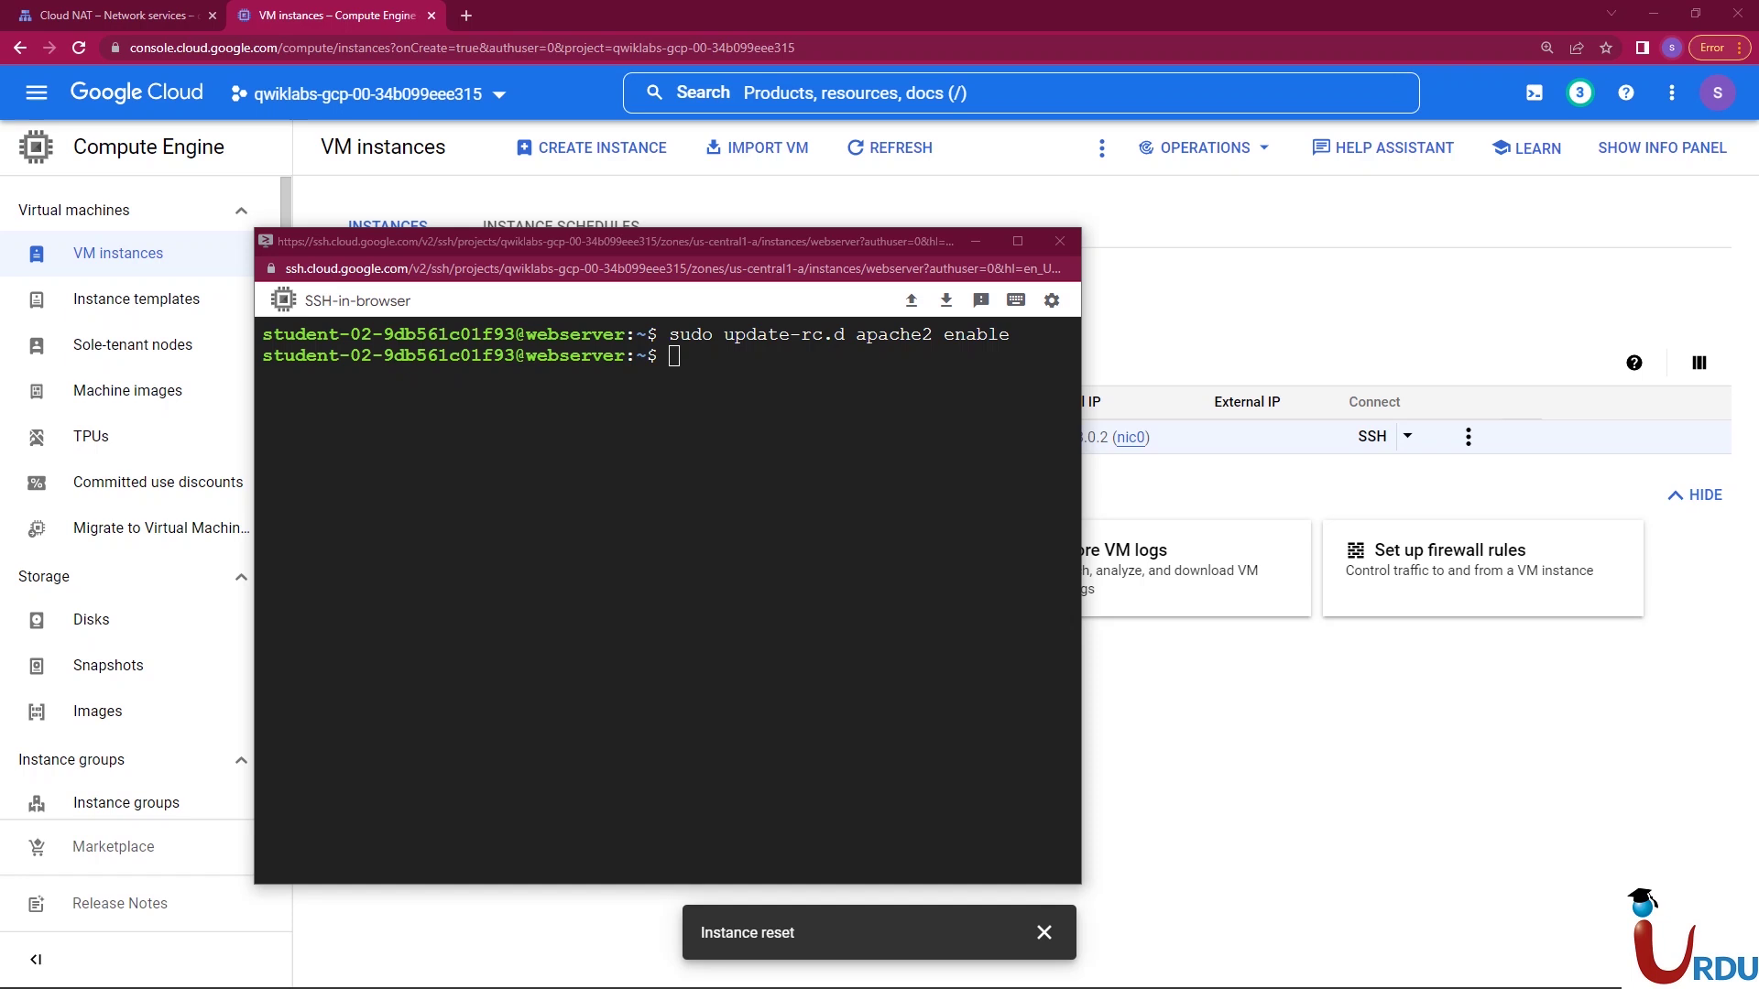
right_click(863, 482)
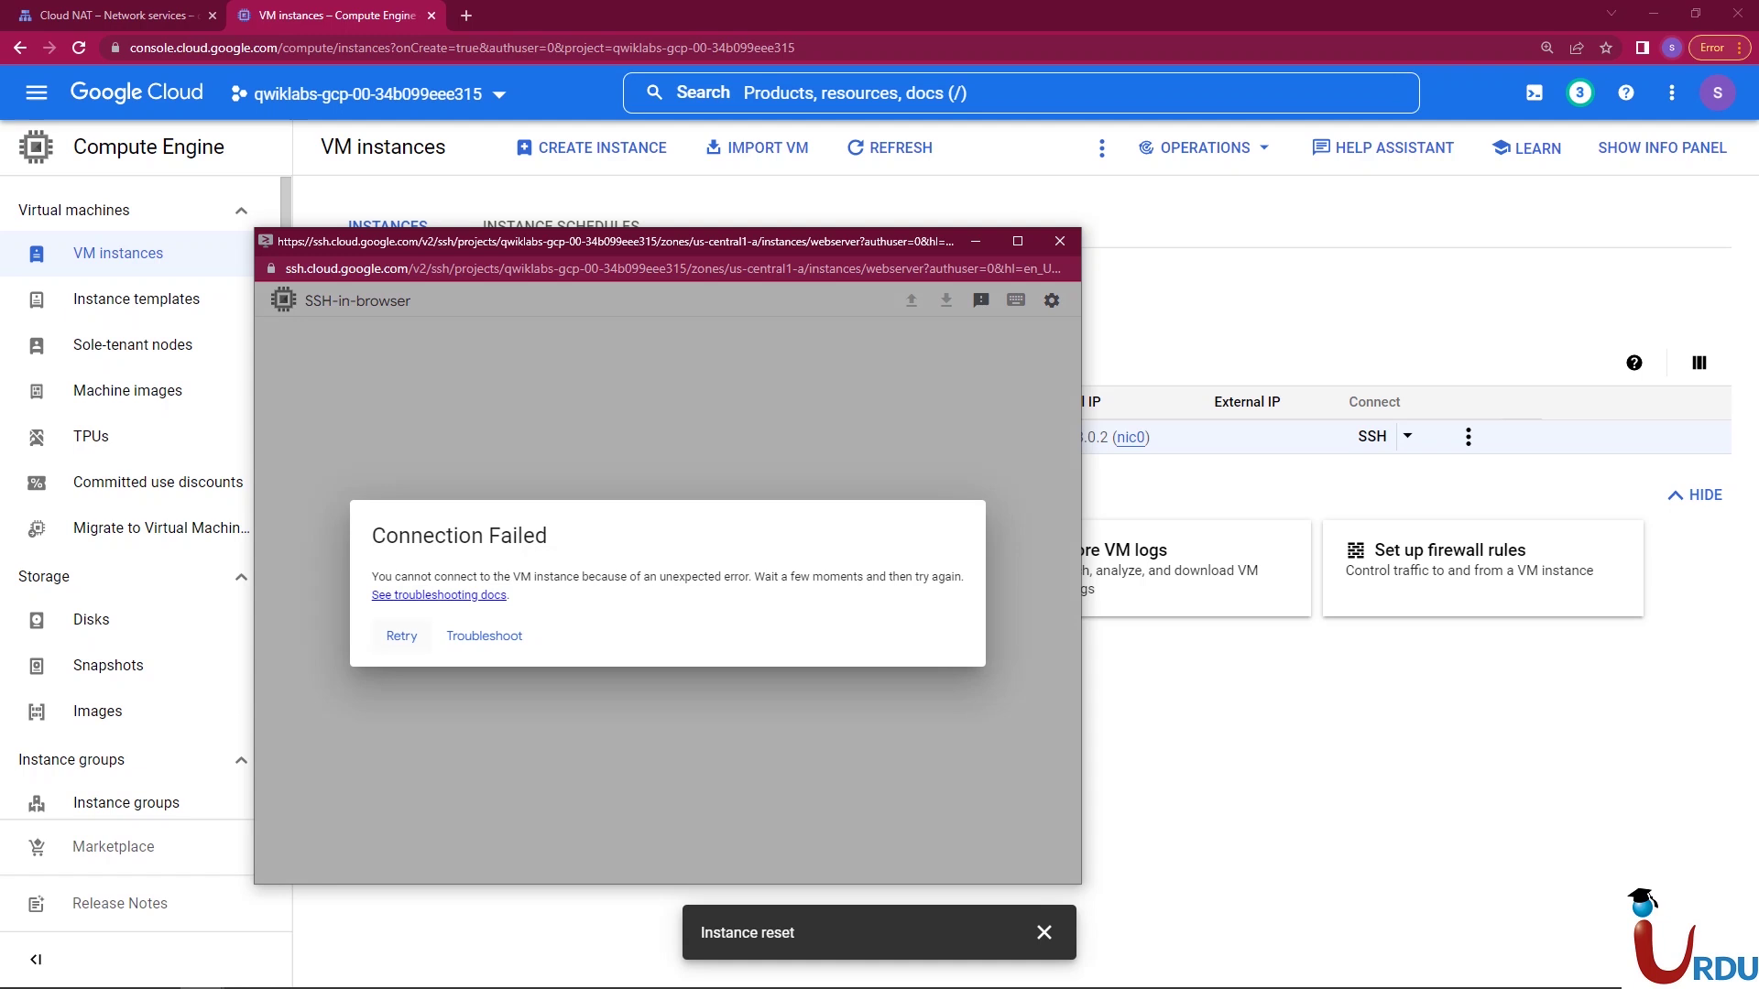
key("Return")
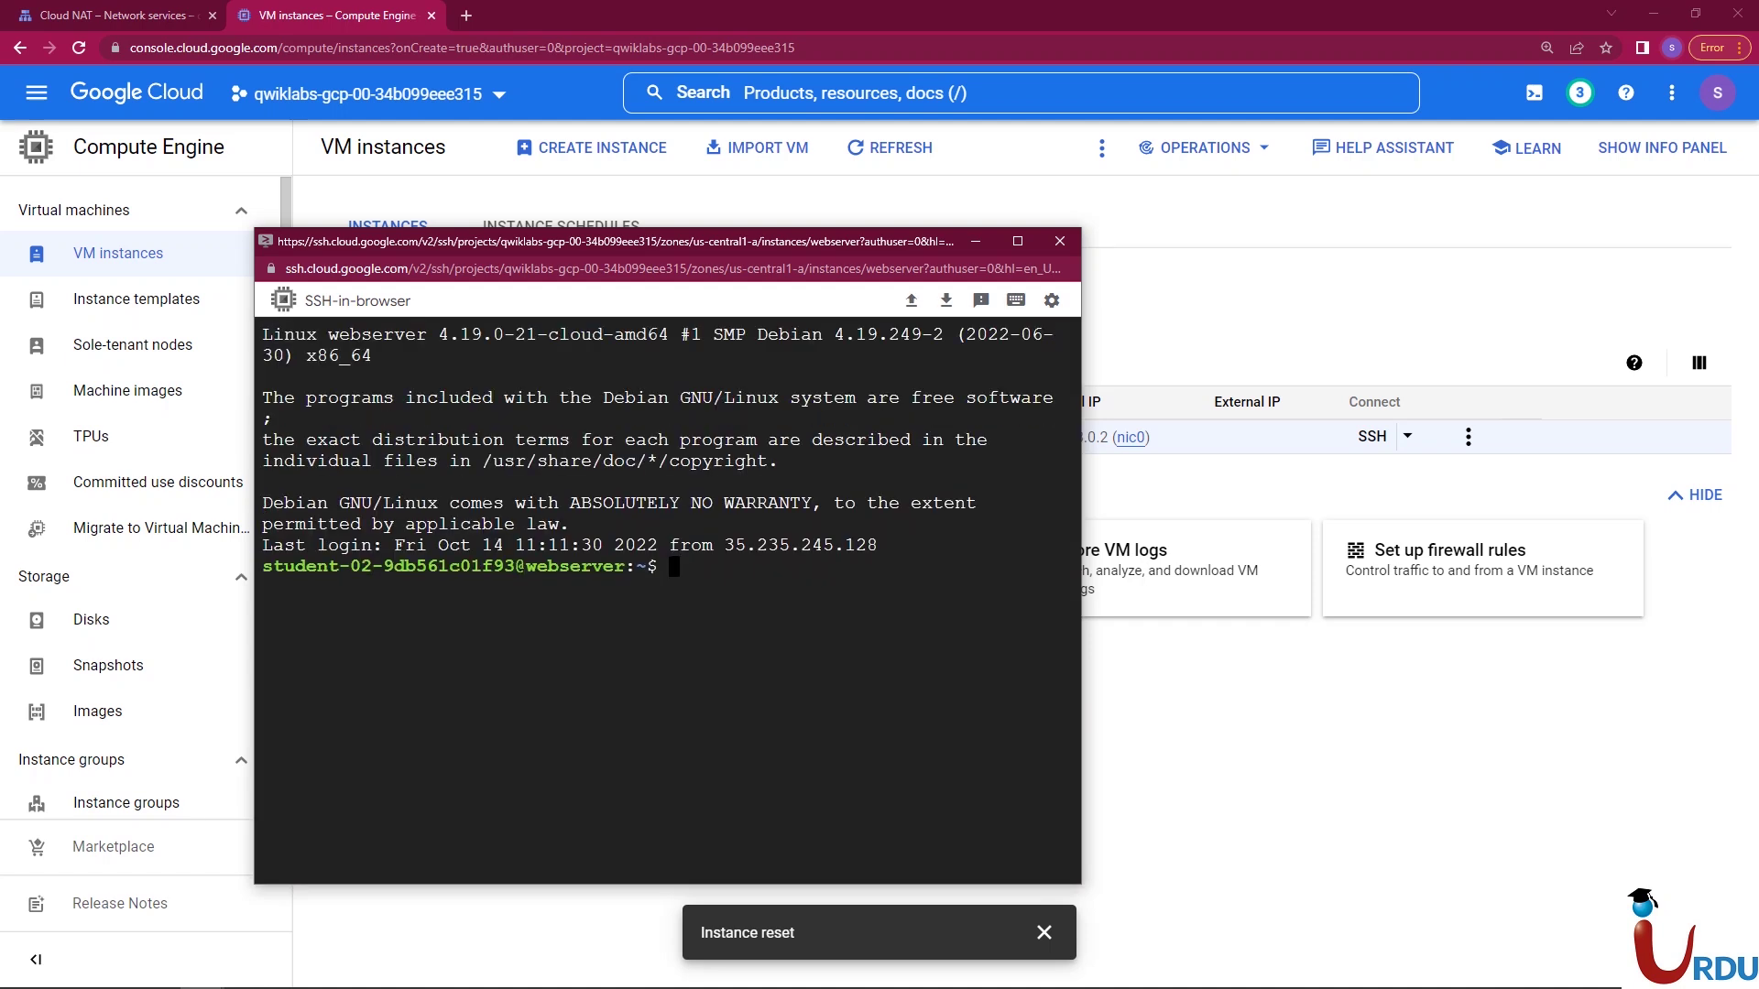
- Check the Apache service with sudo service apache2 status and leave the status output
right_click(455, 585)
left_click(495, 731)
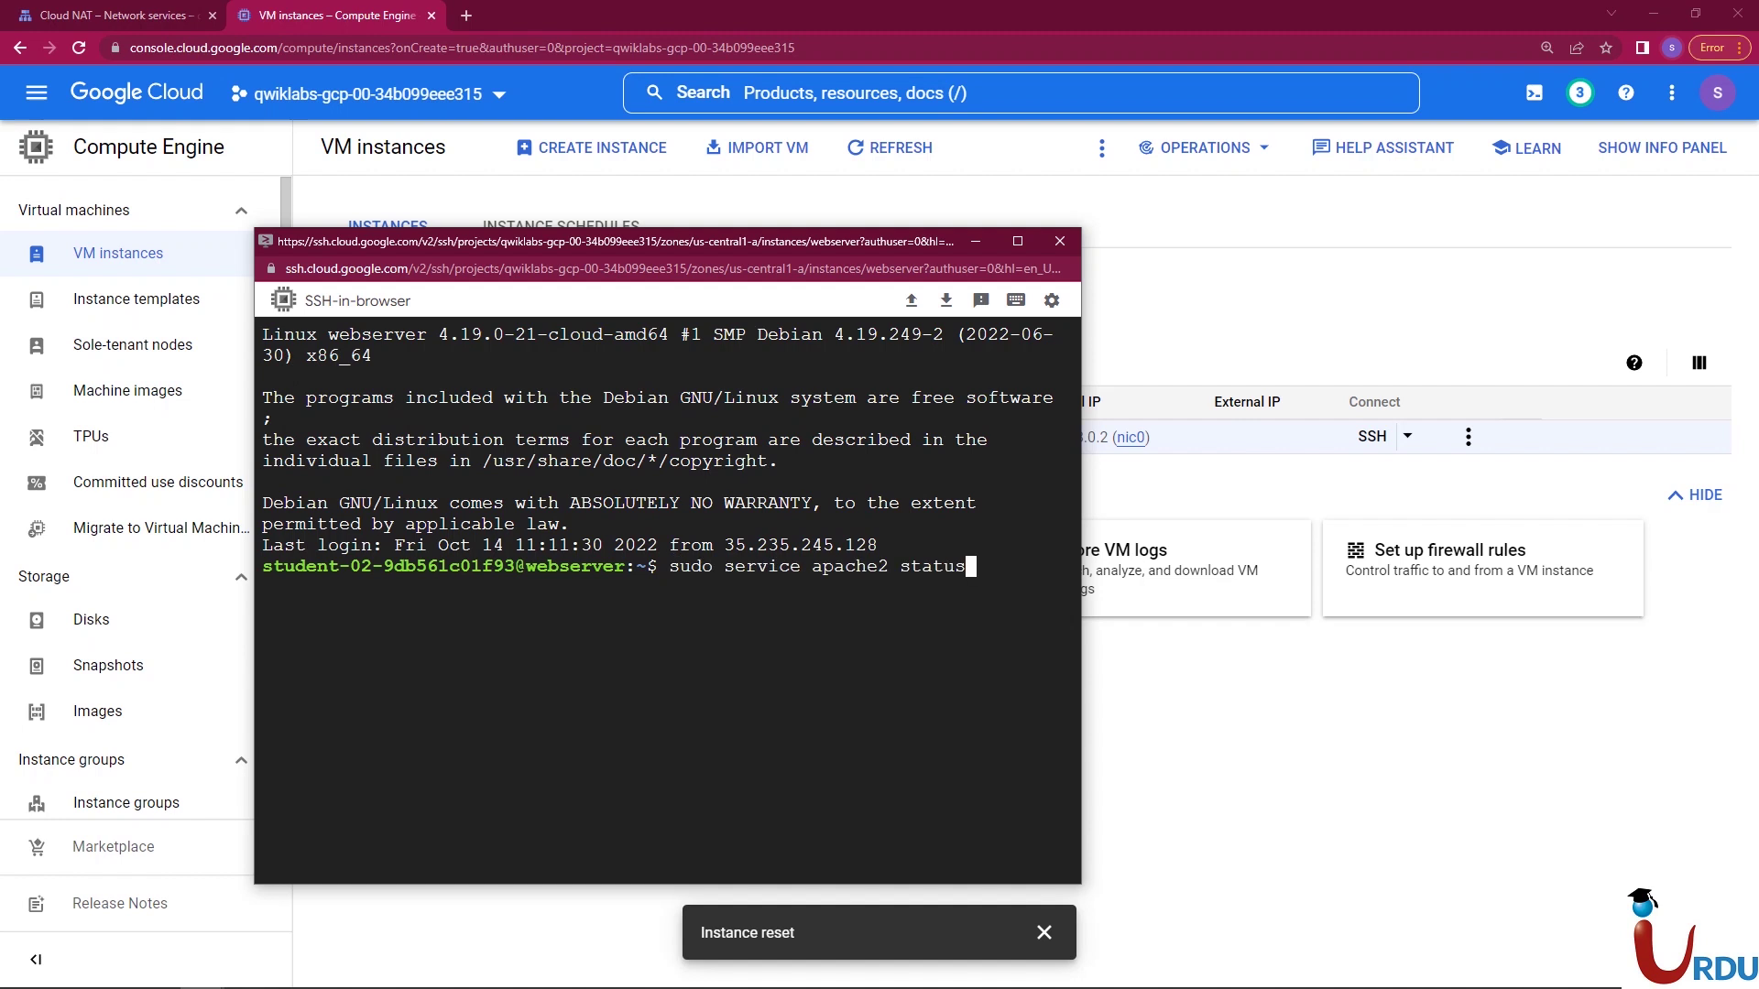
key("Return")
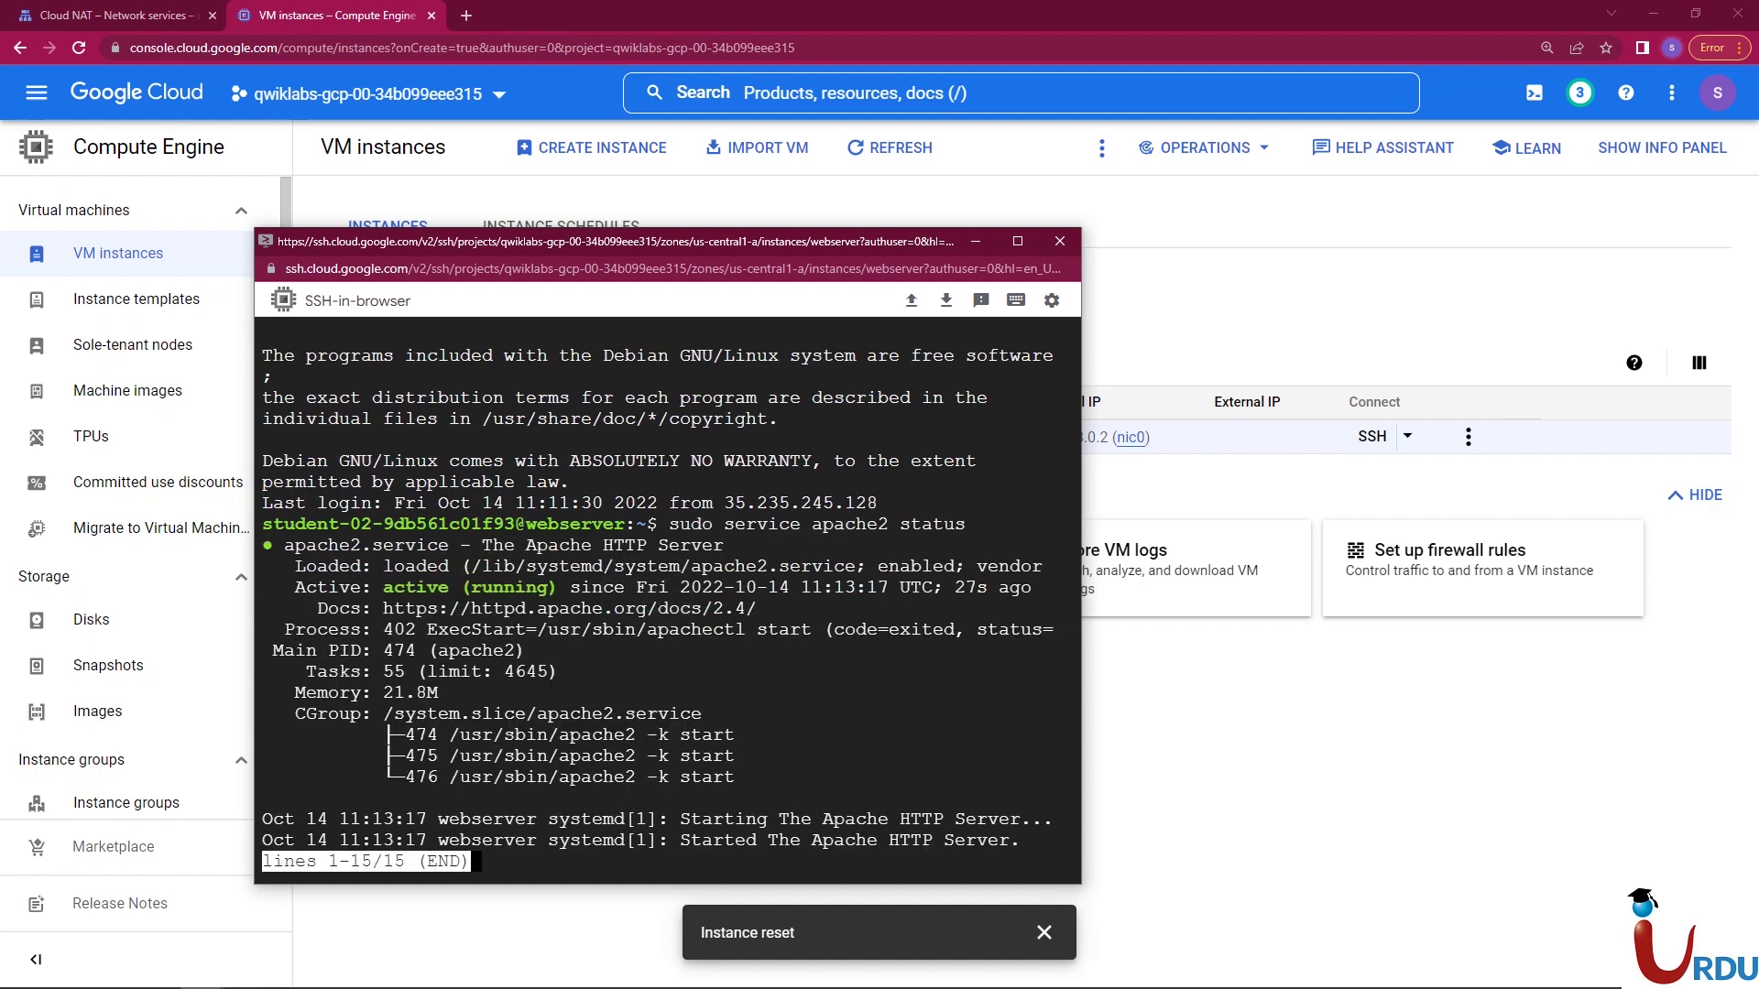
key("q")
key("Up")
key("Down")
key("Down")
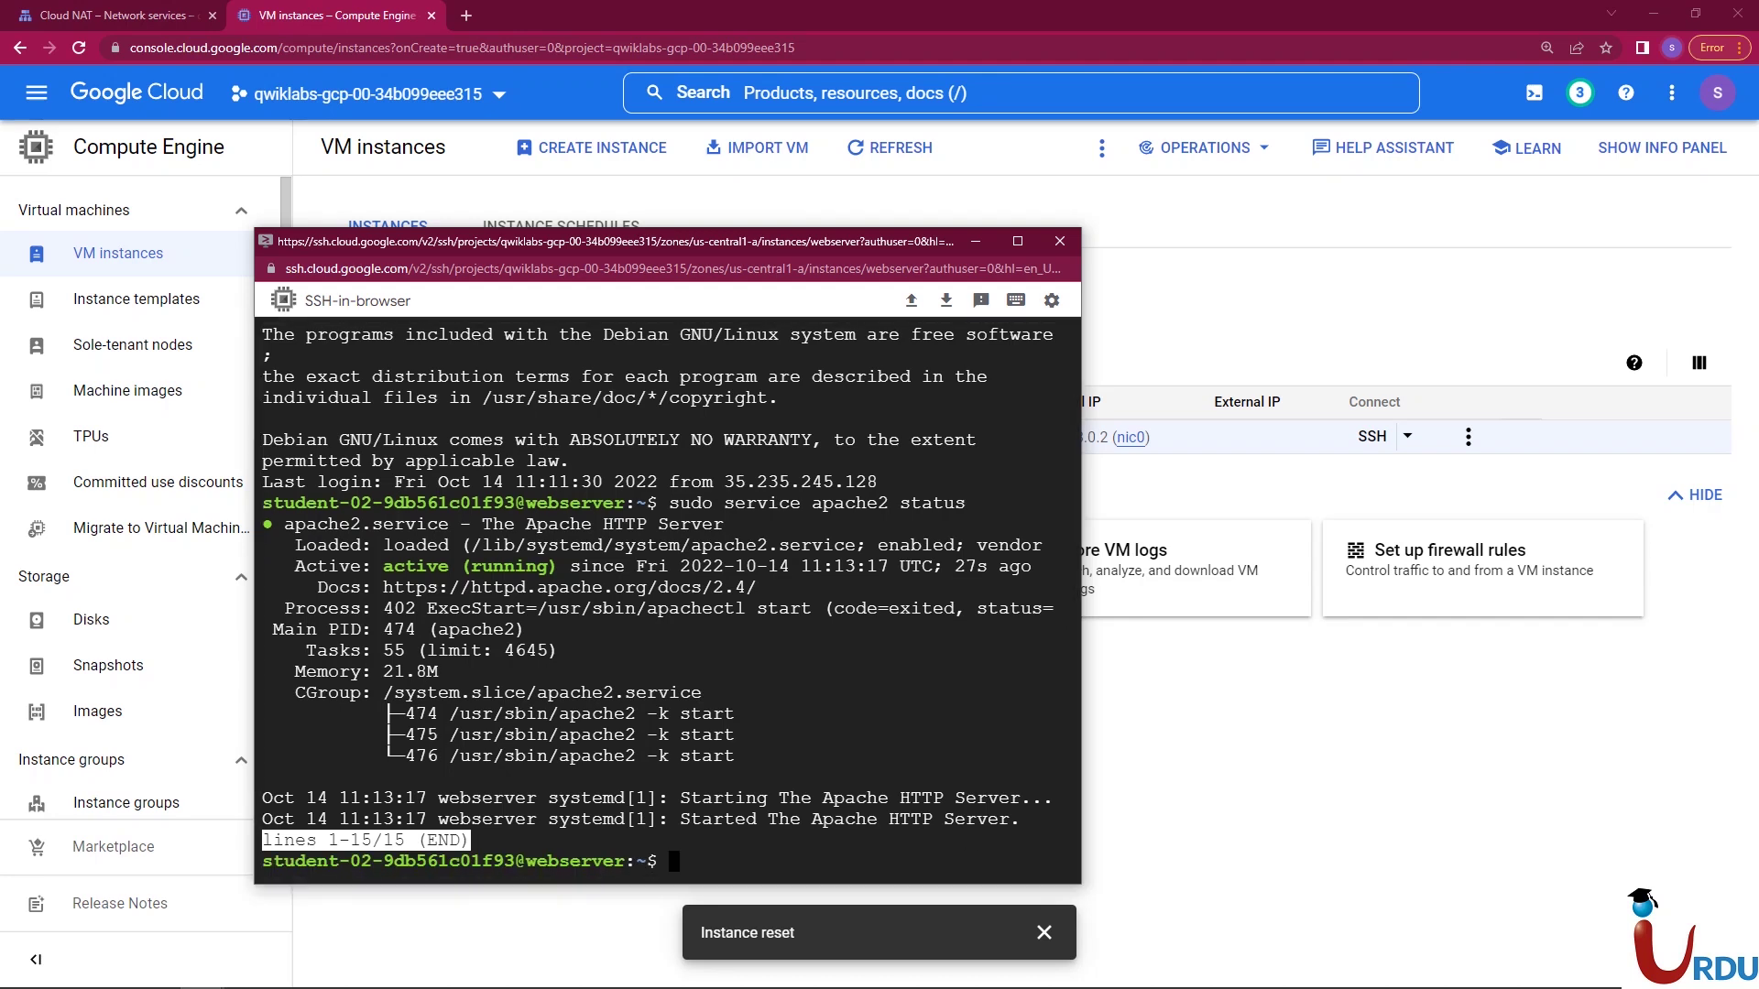
- Return to the SSH session and clear the terminal
key("alt+Tab")
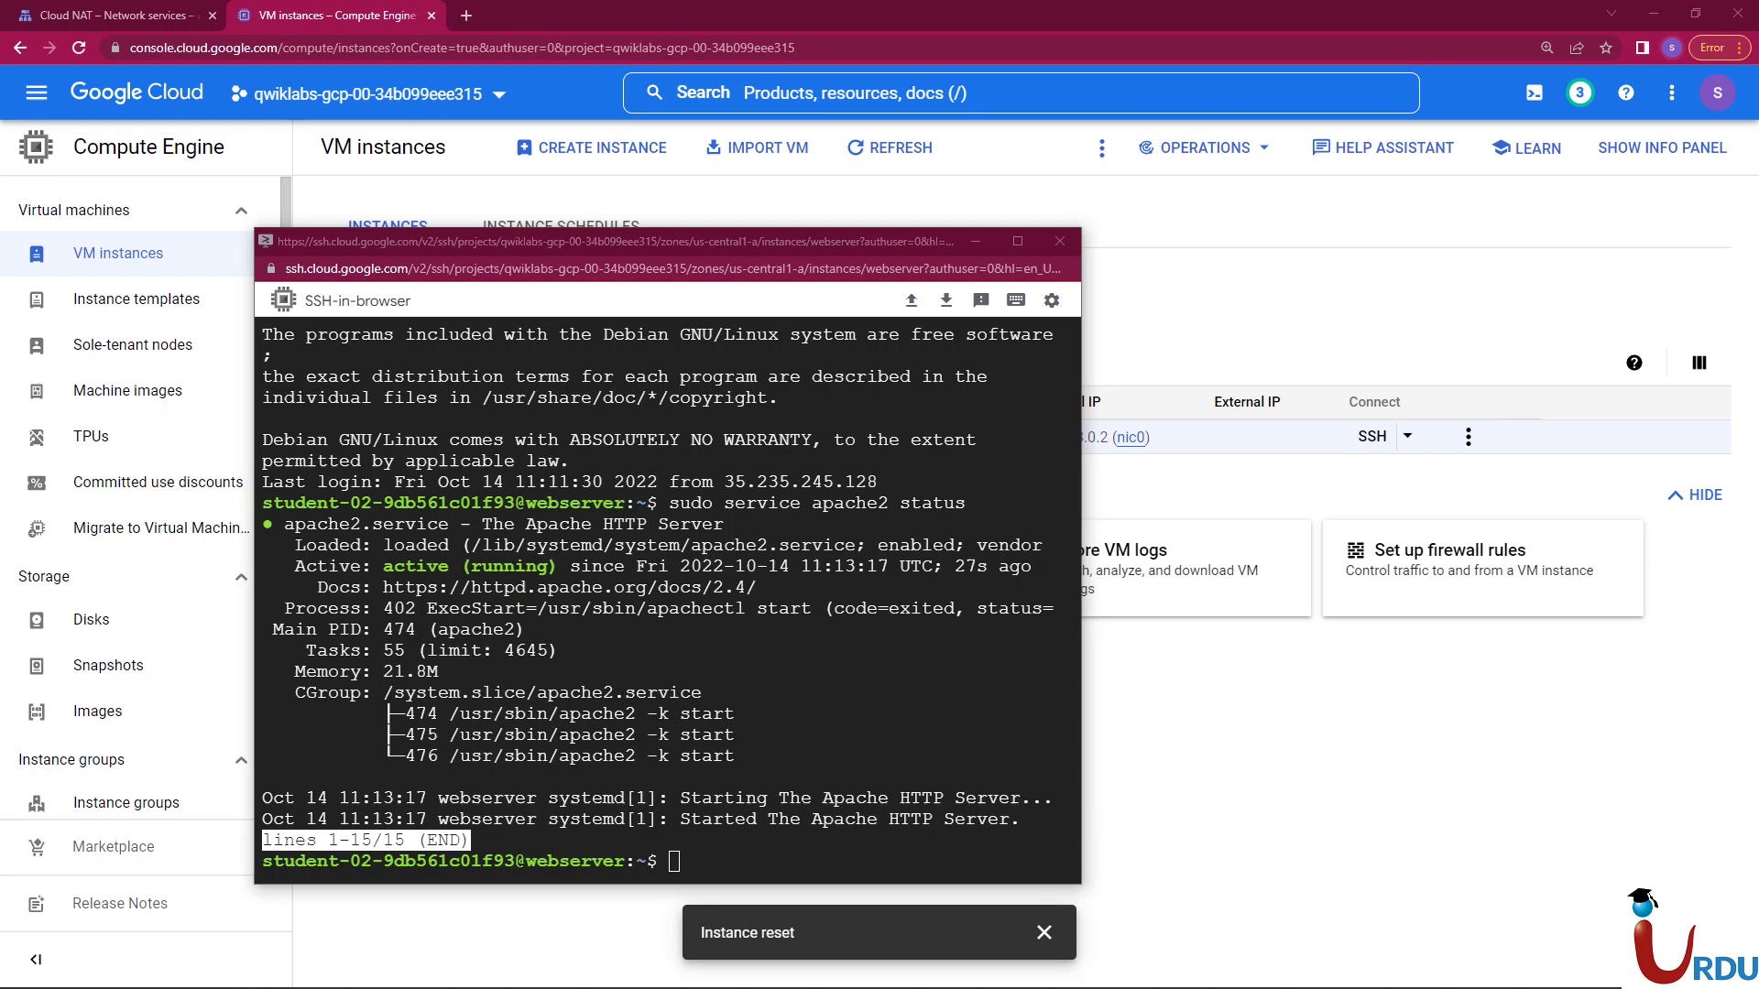
key("alt+Tab")
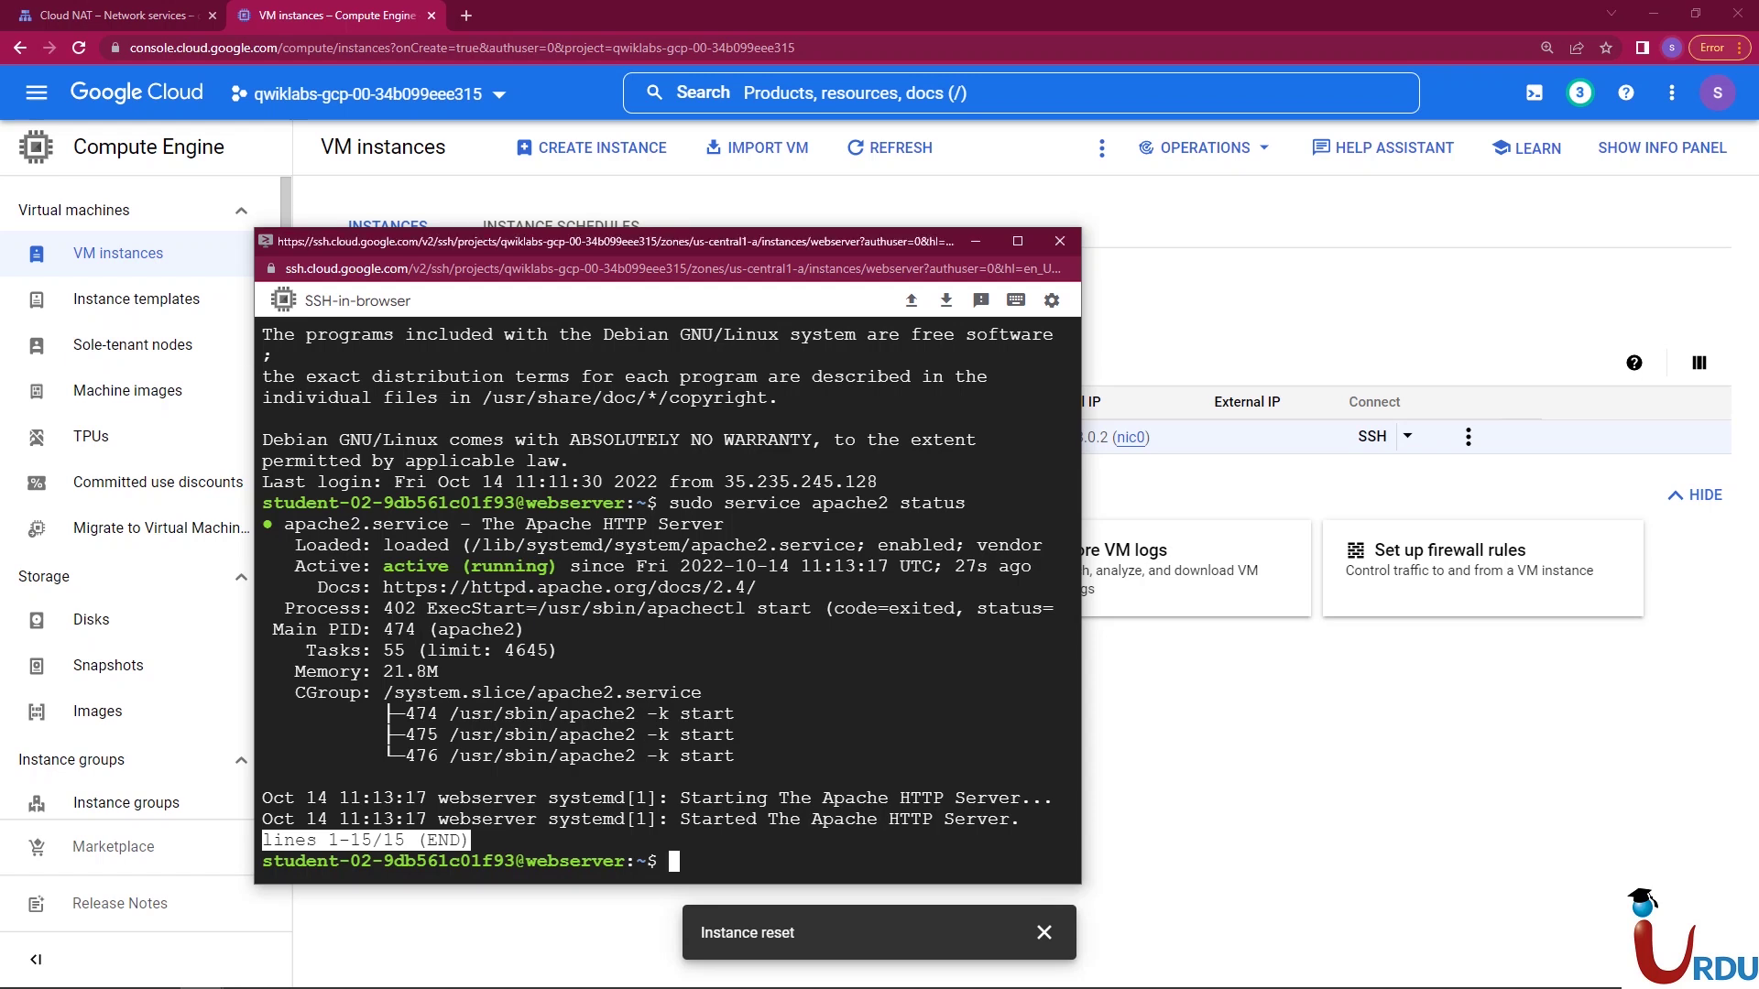
type("clear")
key("Return")
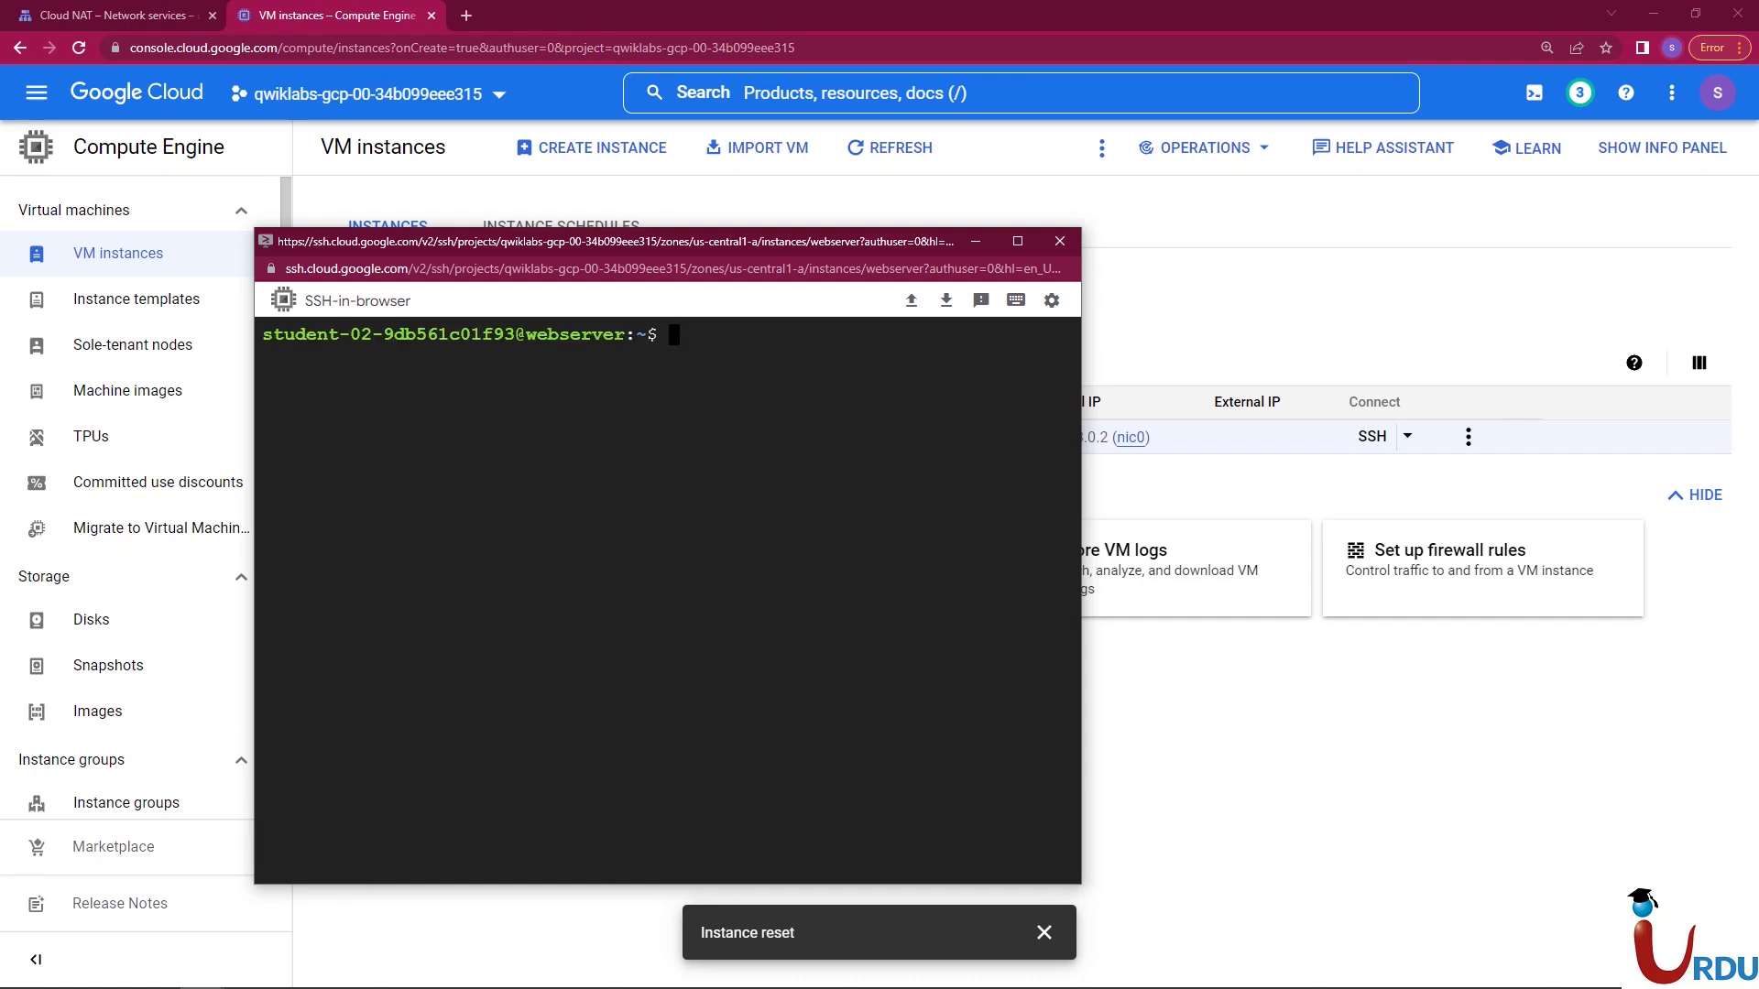
- Run the copied command in the SSH session to fetch the Apache default page, and close the SSH window
right_click(480, 529)
left_click(549, 675)
key("Return")
left_click_drag(536, 398, 668, 566)
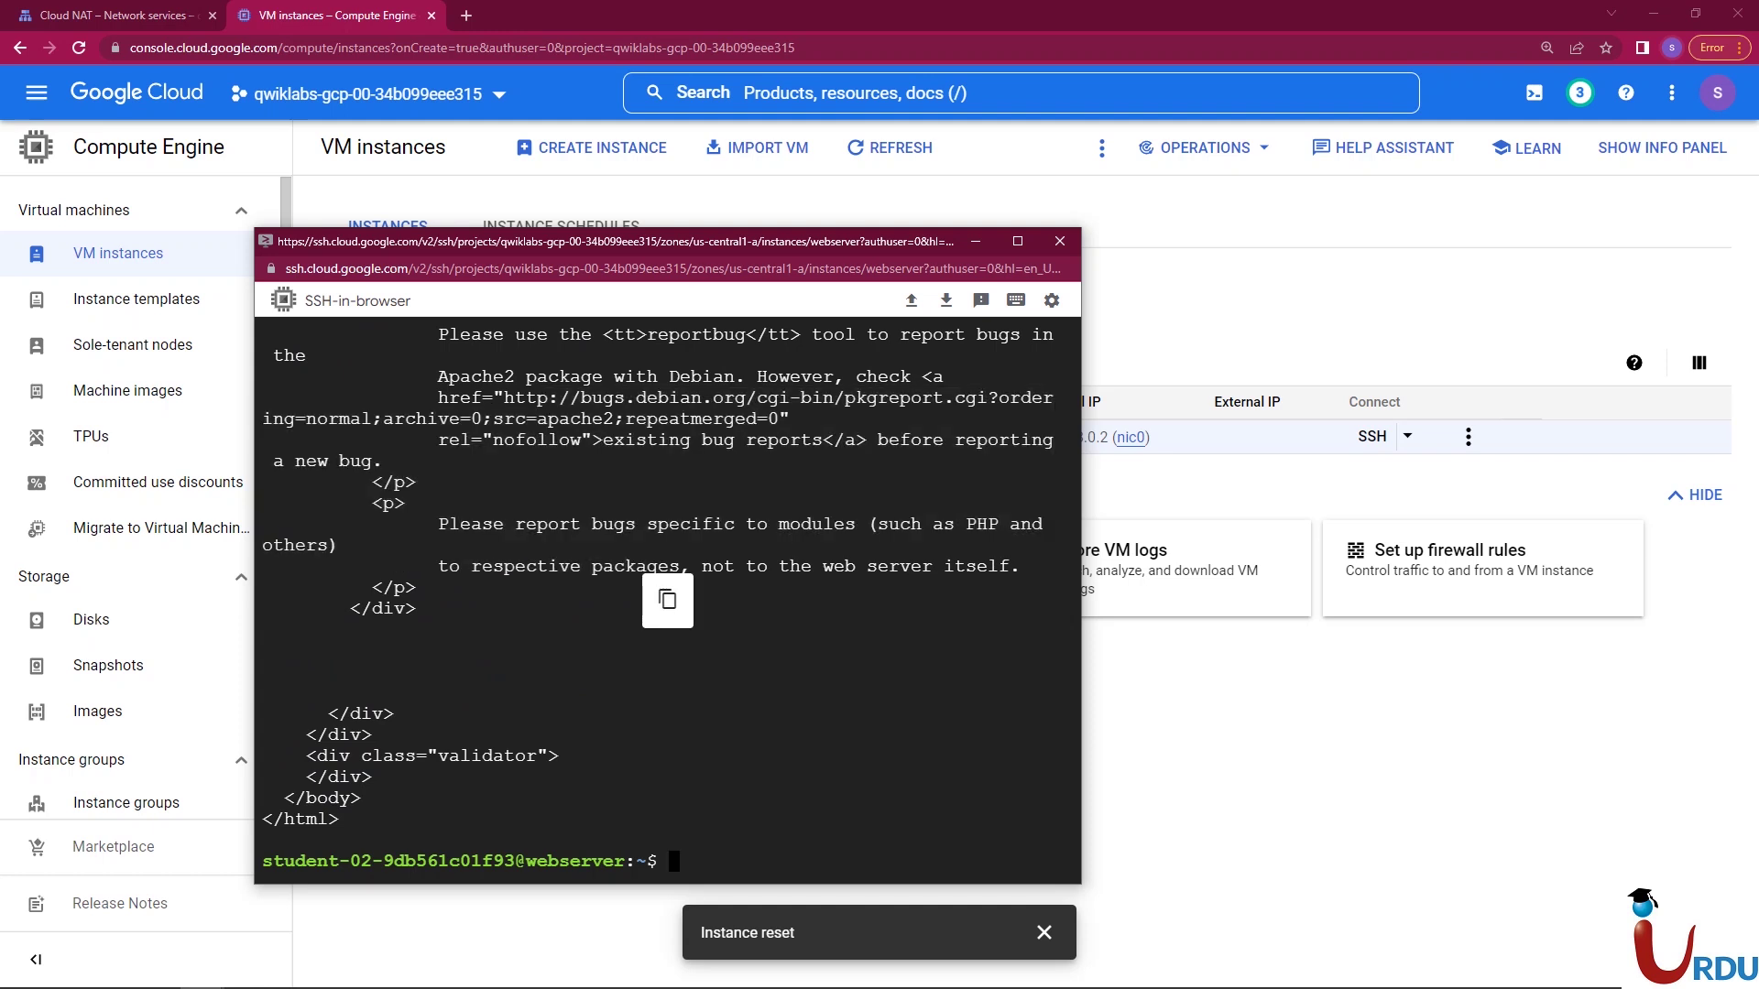
key("alt+Tab")
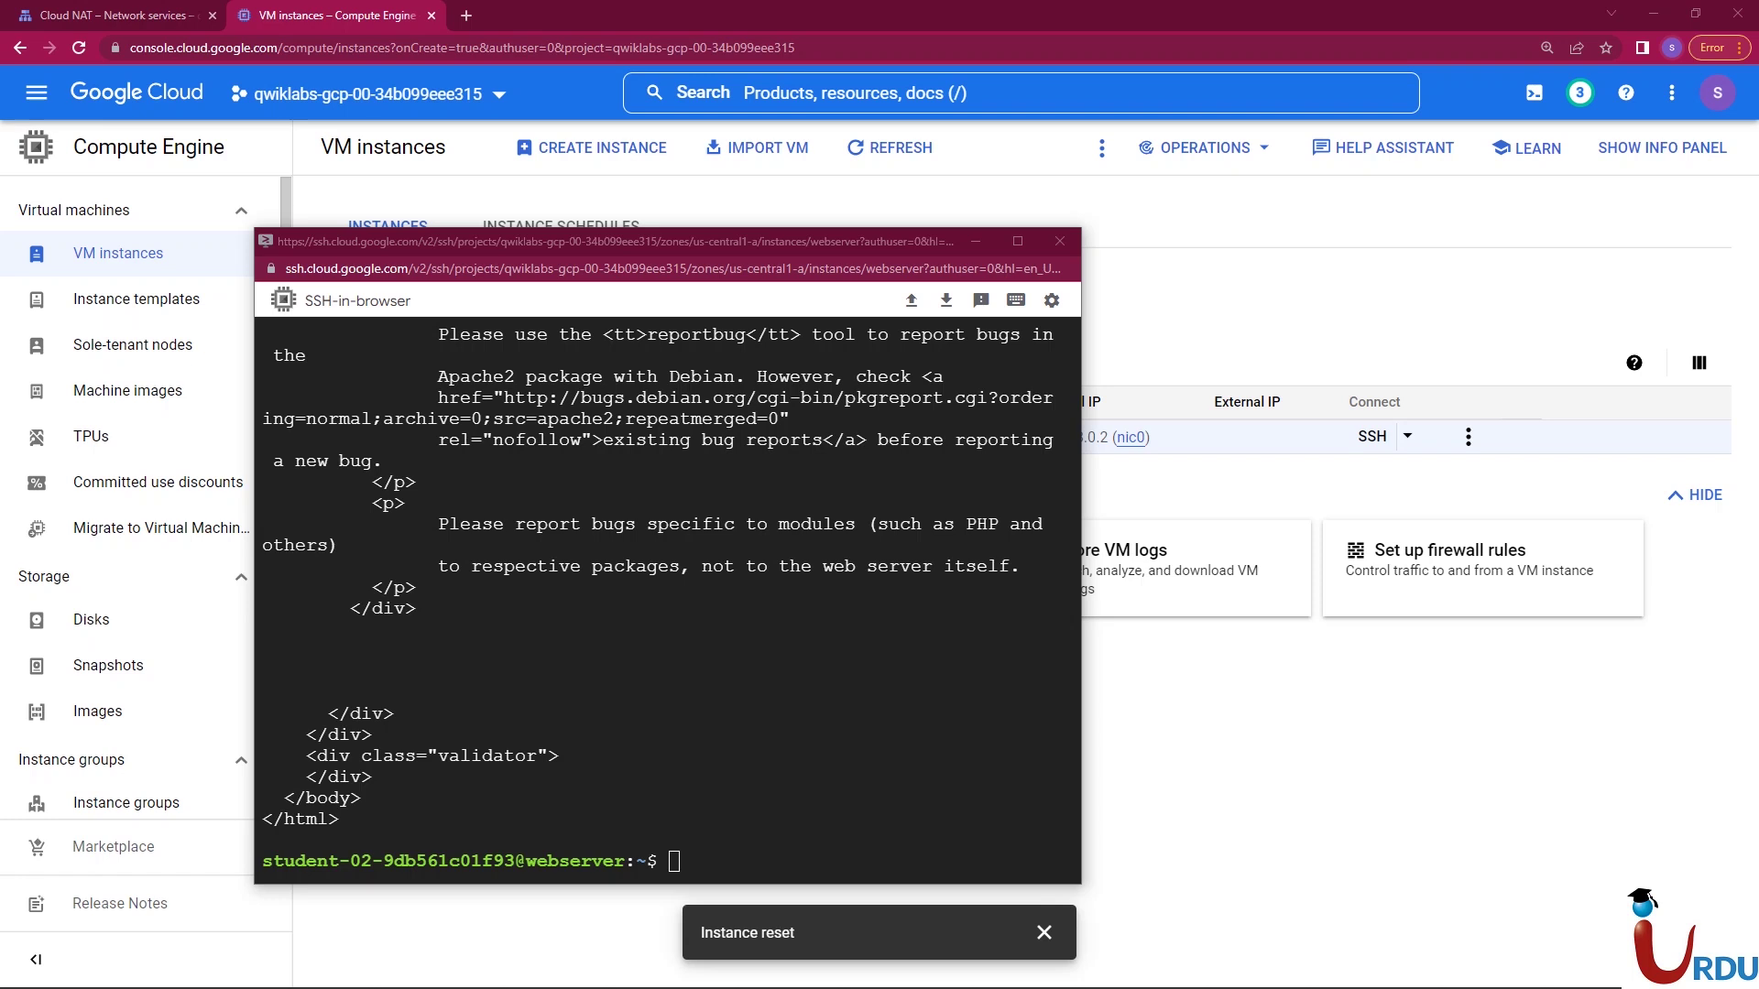
left_click(1060, 241)
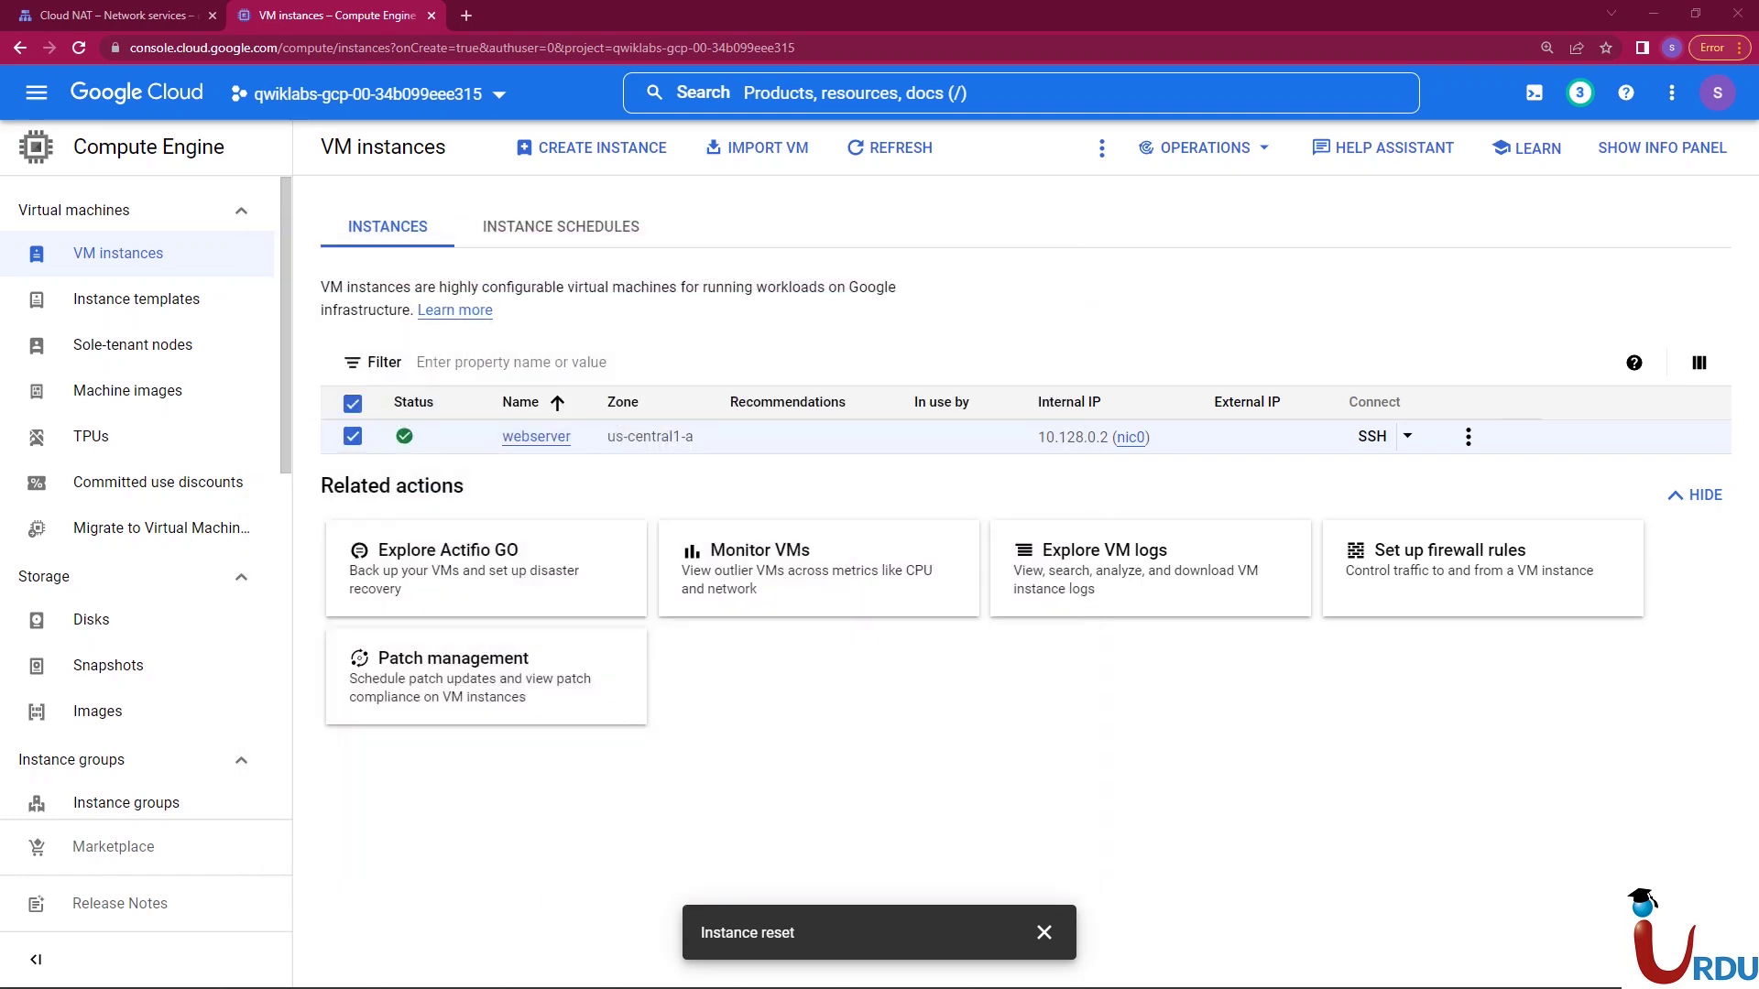
- Open the details of the webserver instance and delete the instance, confirming the deletion
left_click(535, 436)
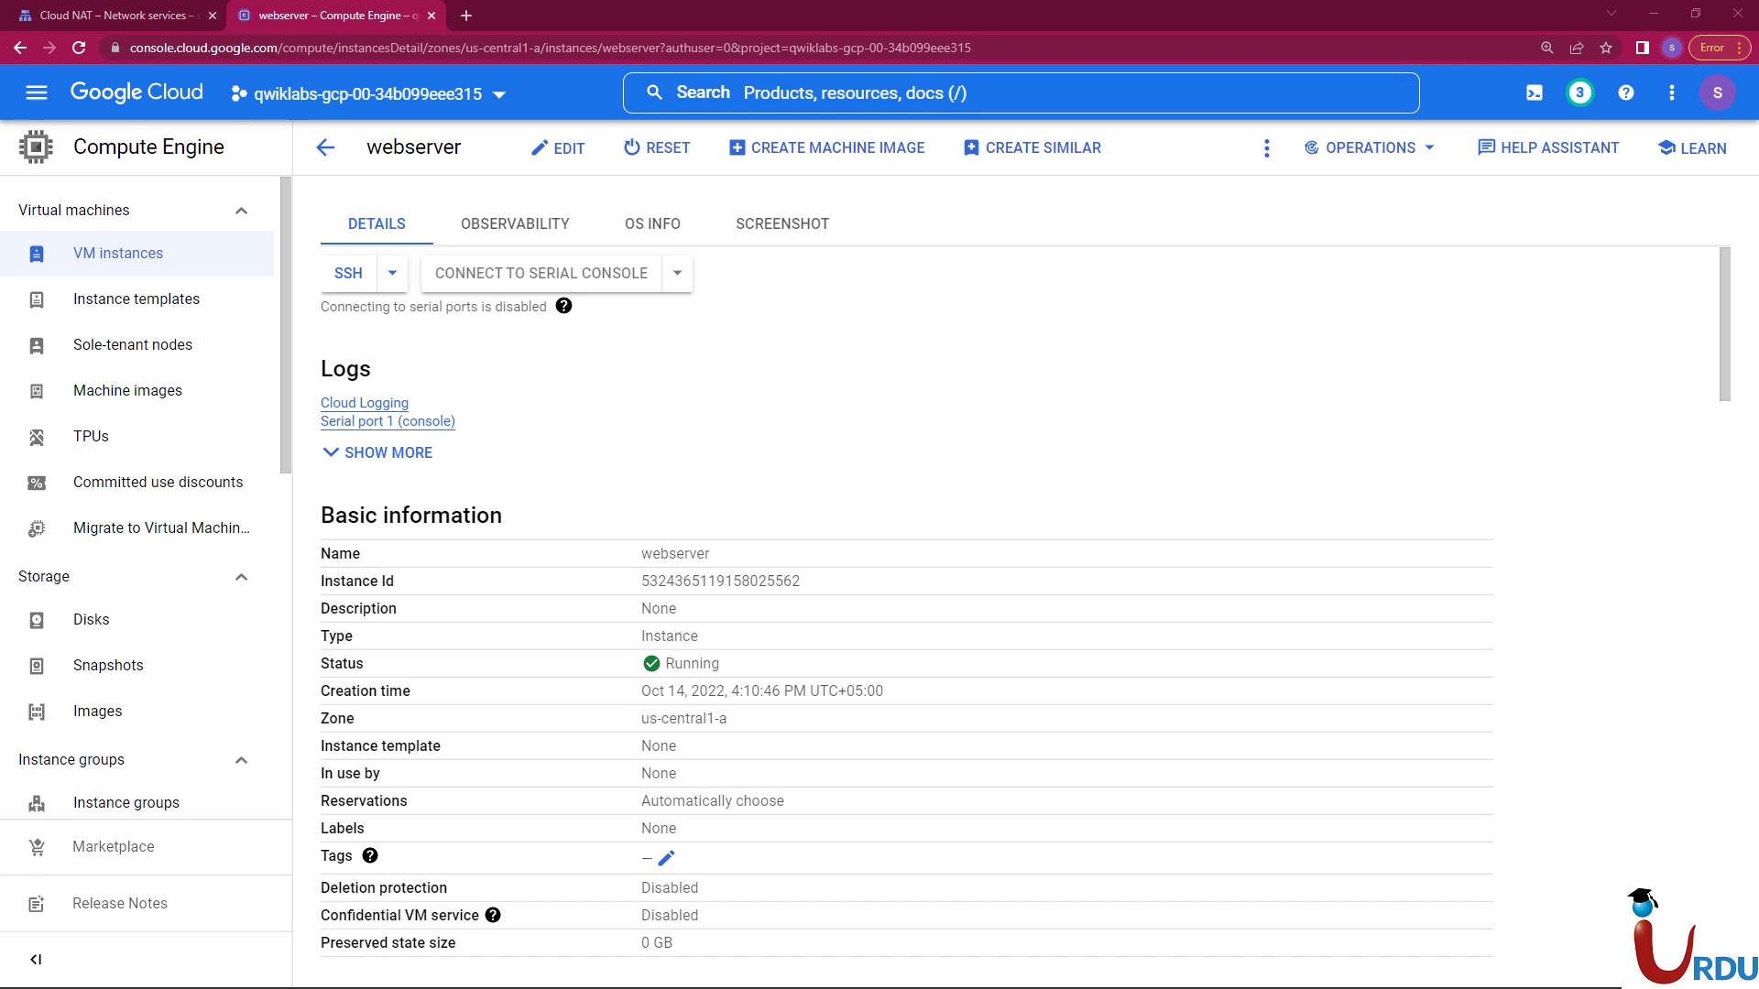
left_click(1266, 148)
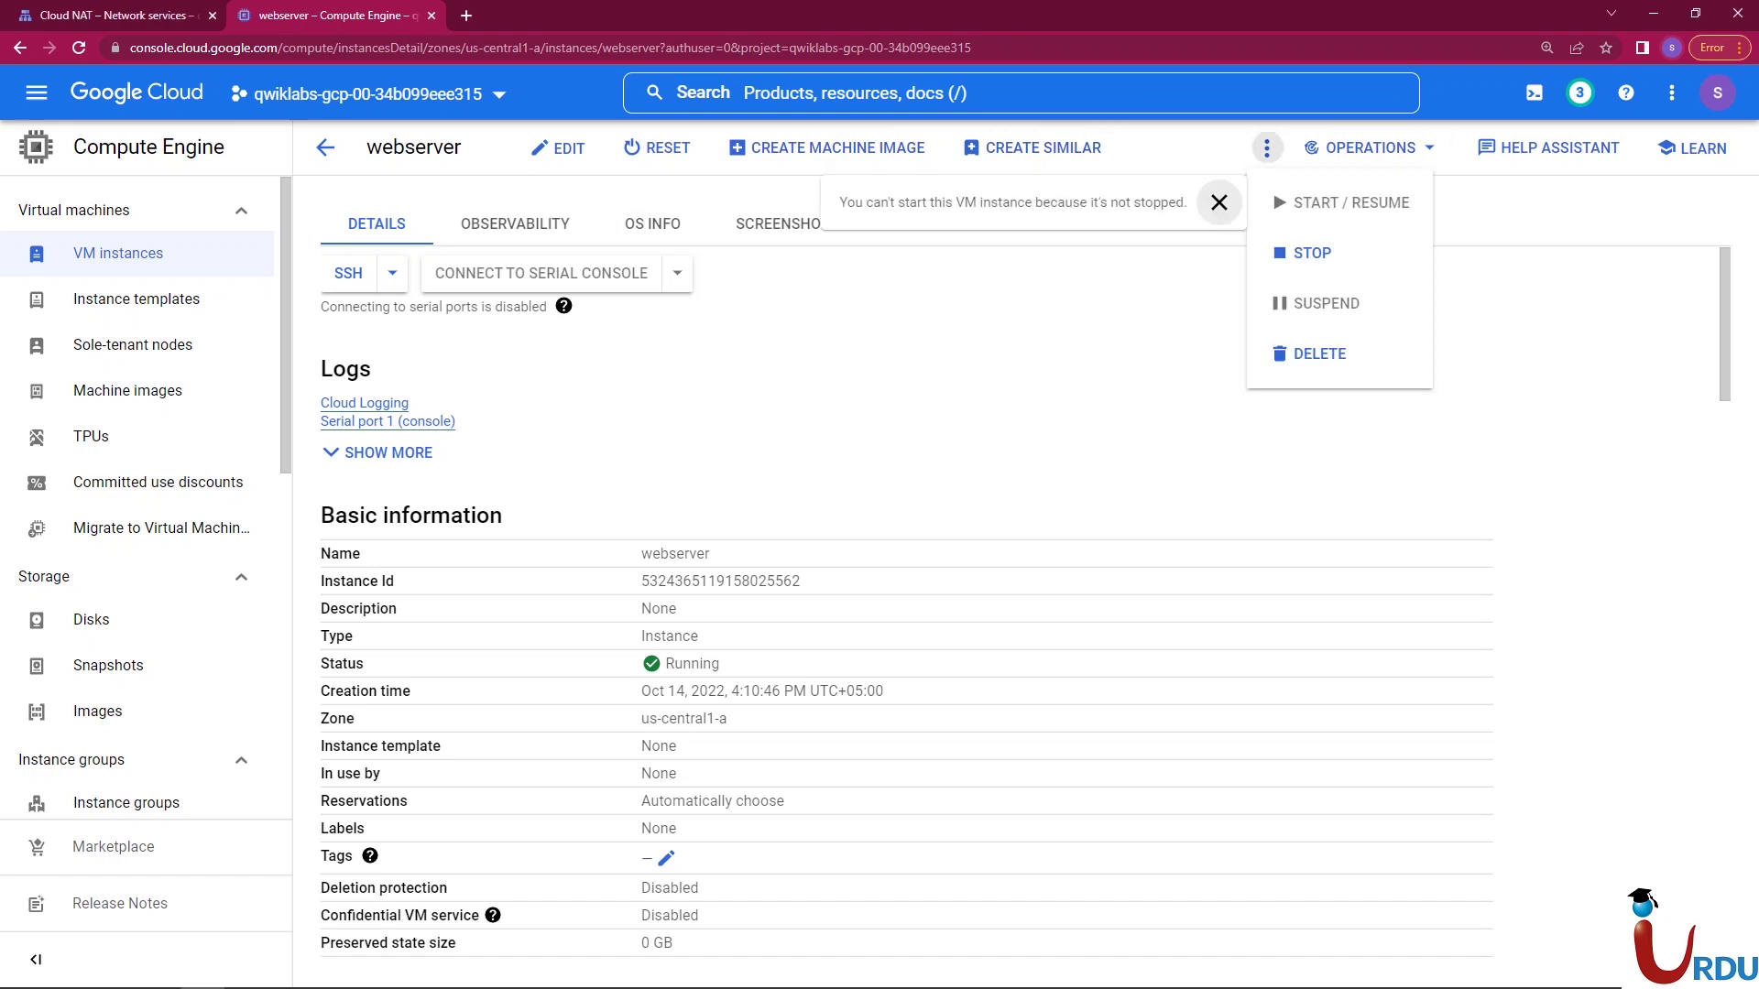
left_click(1319, 353)
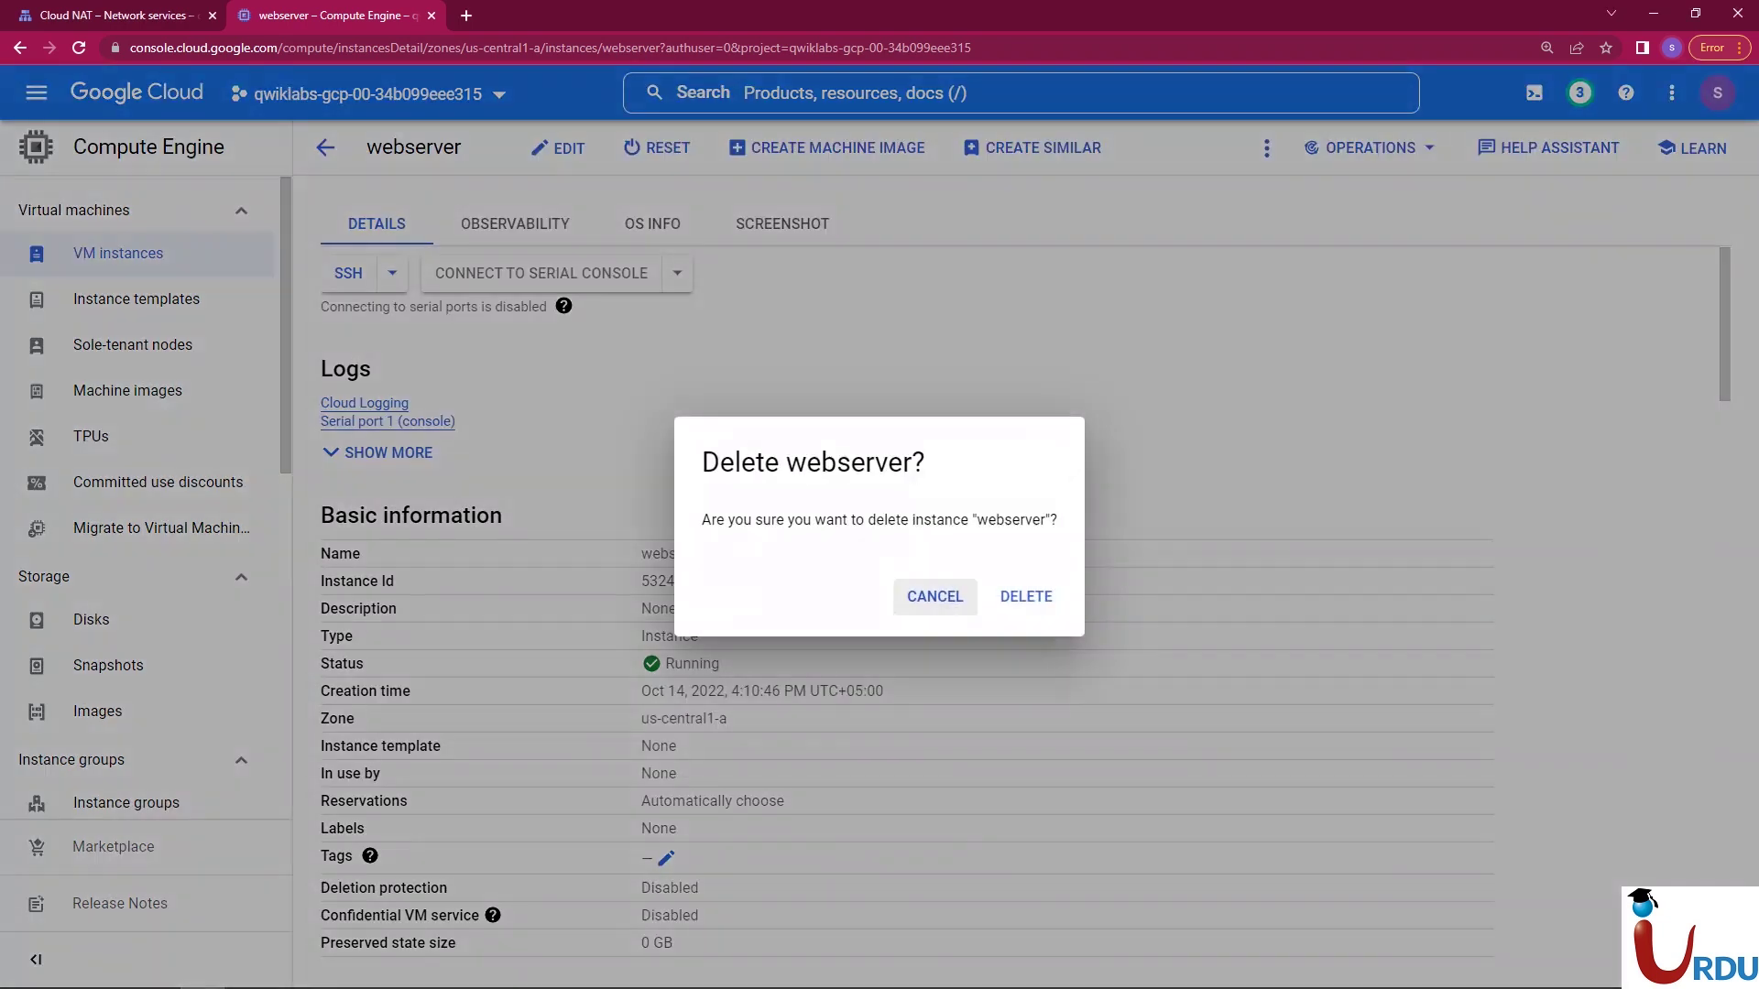
left_click(1026, 597)
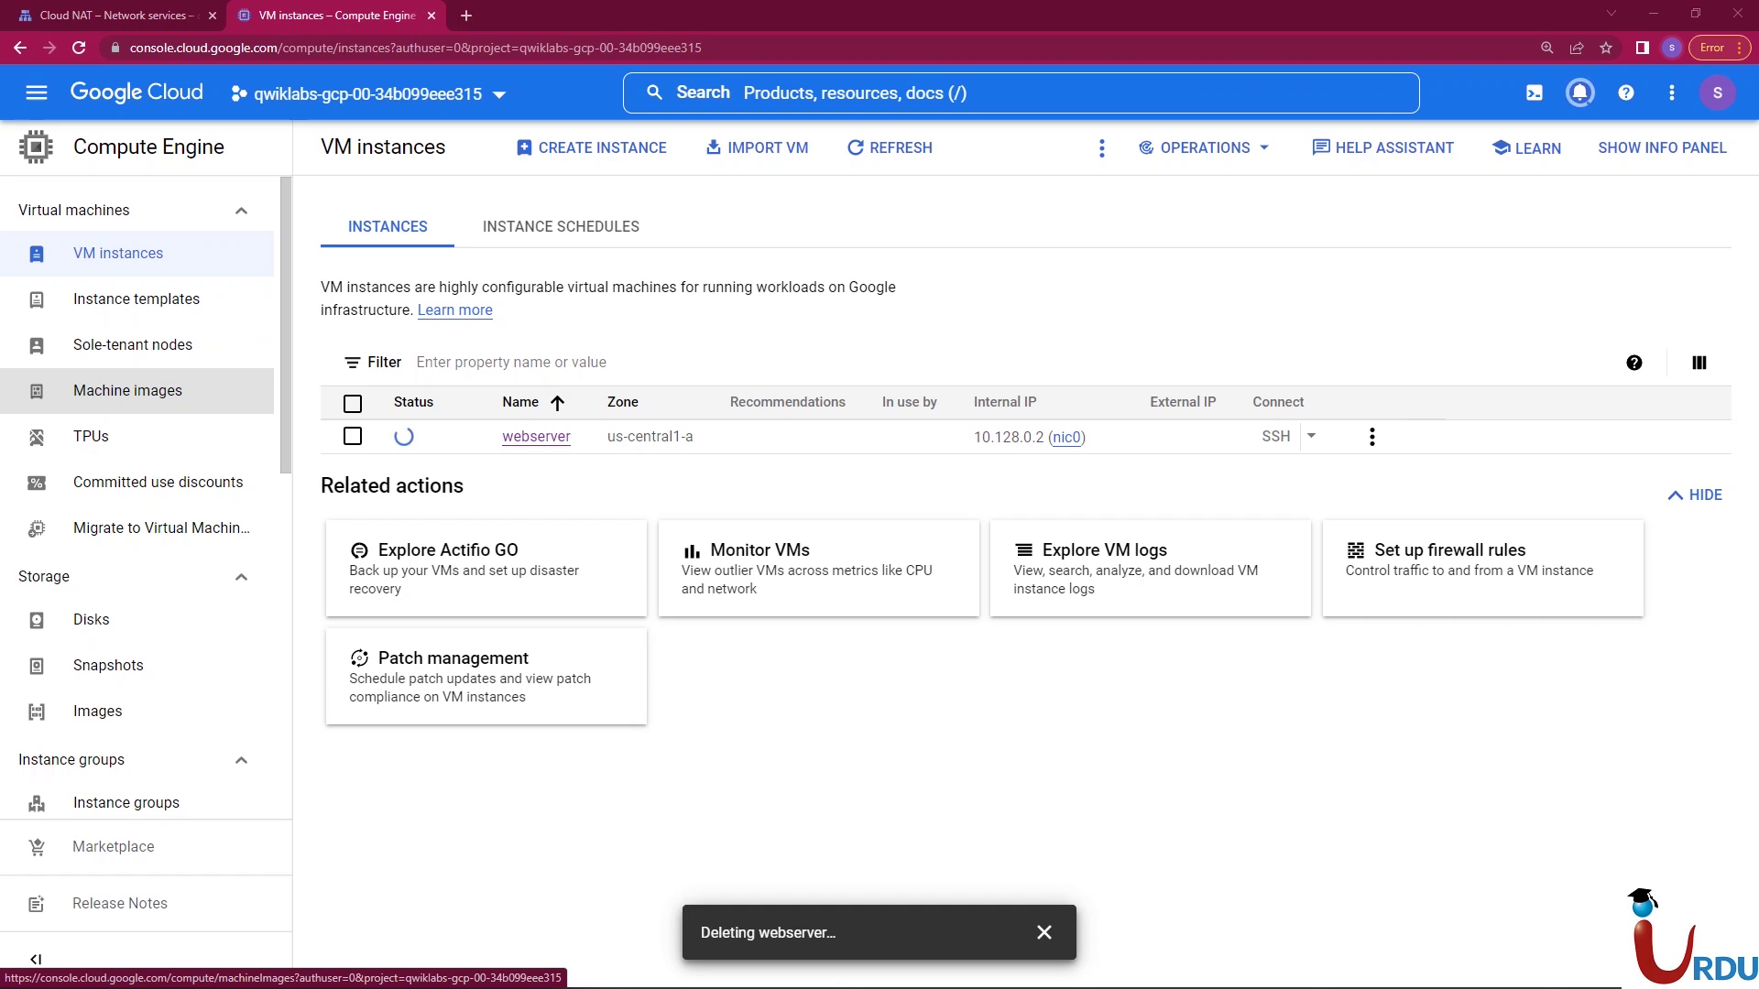
- Start creating a new custom disk image in Compute Engine and name it mywebserver
left_click(127, 390)
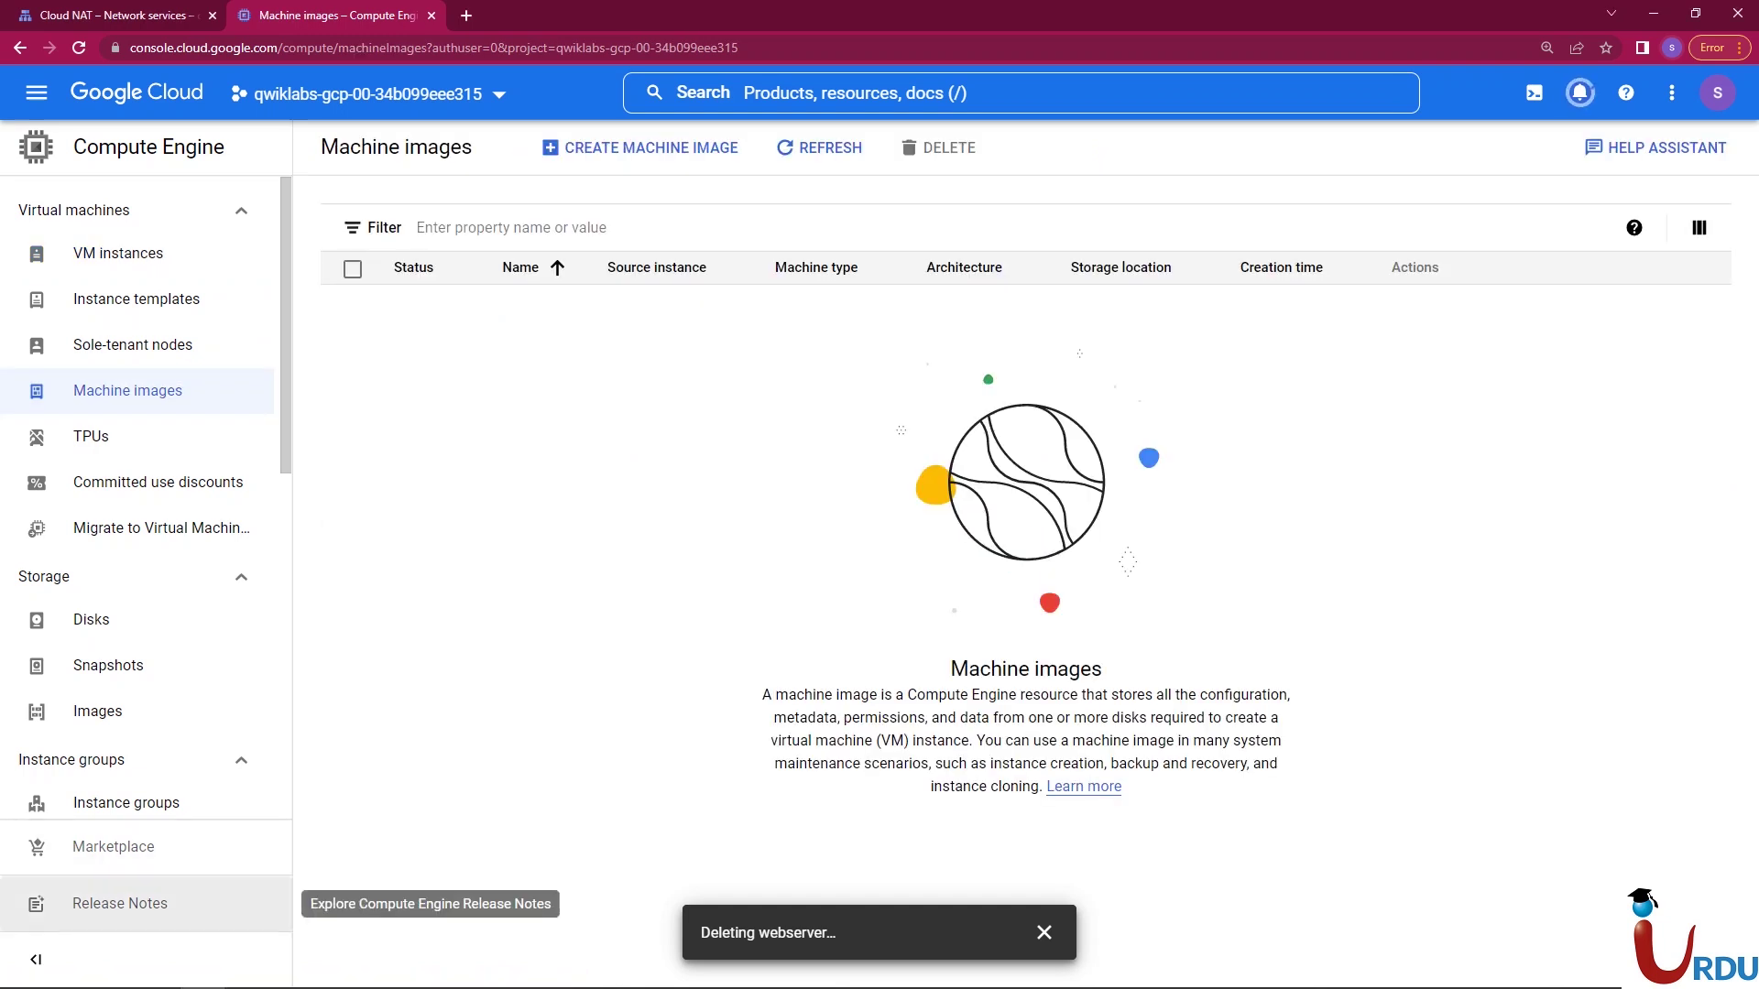
left_click(101, 712)
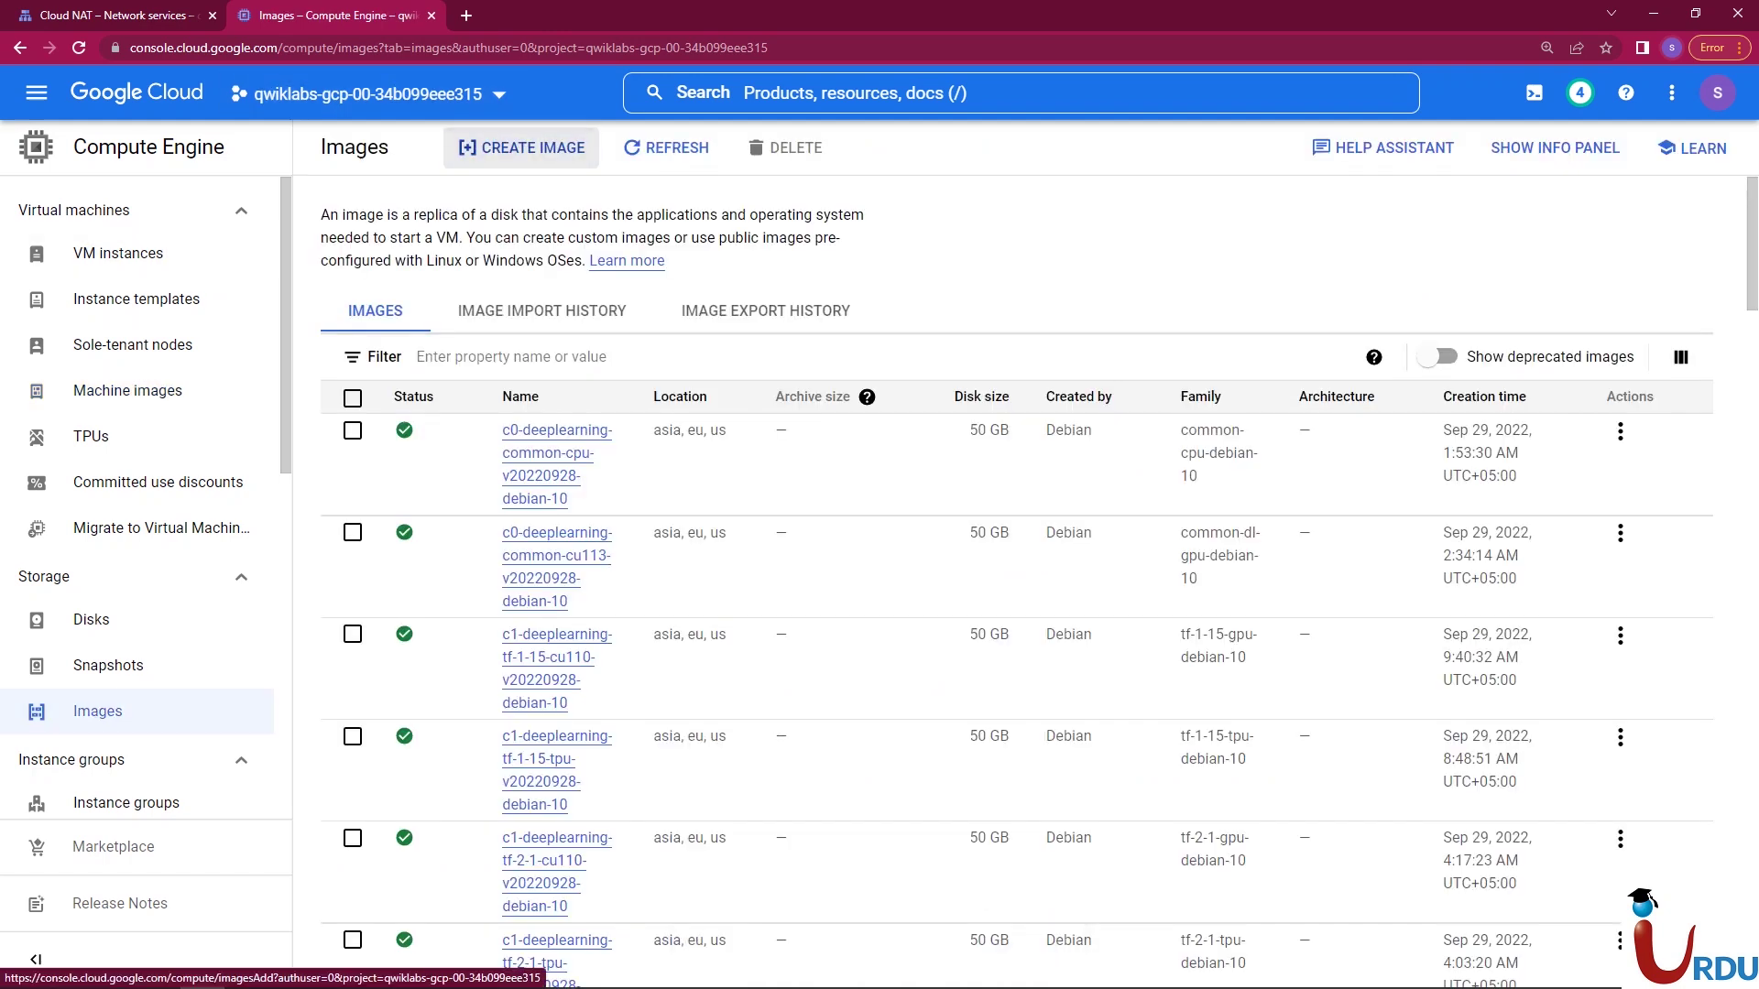
left_click(521, 148)
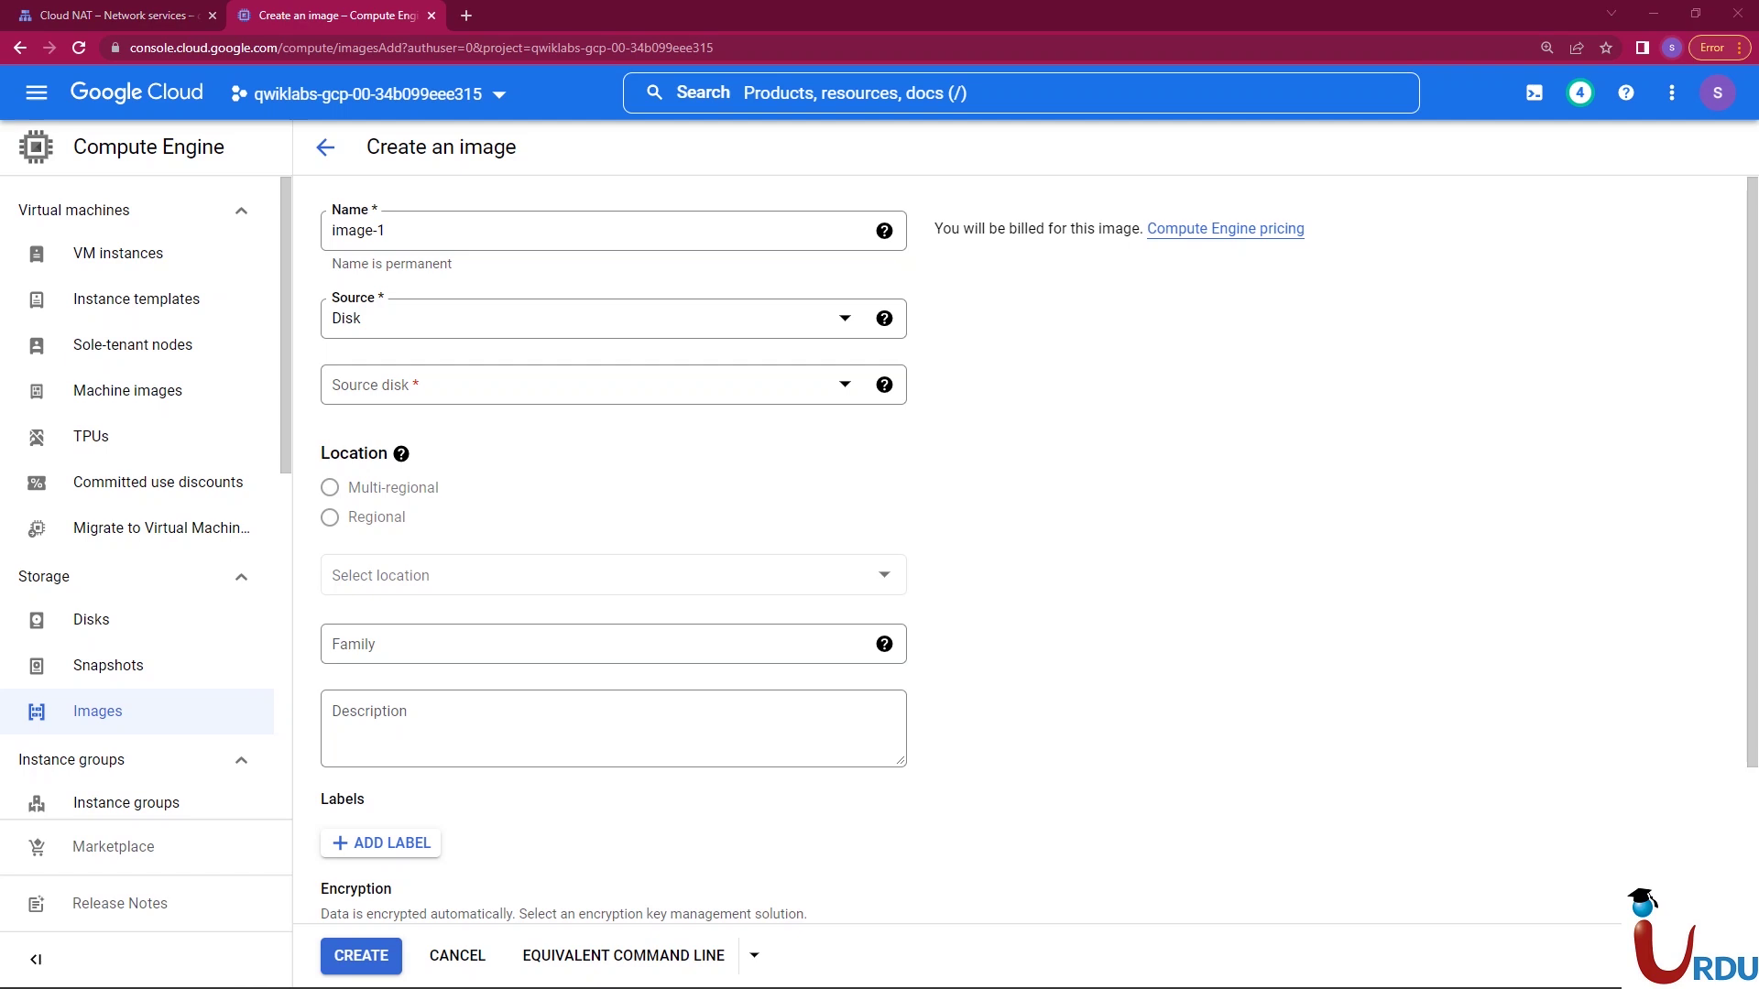
triple_click(358, 230)
type("mywebserver")
key("Tab")
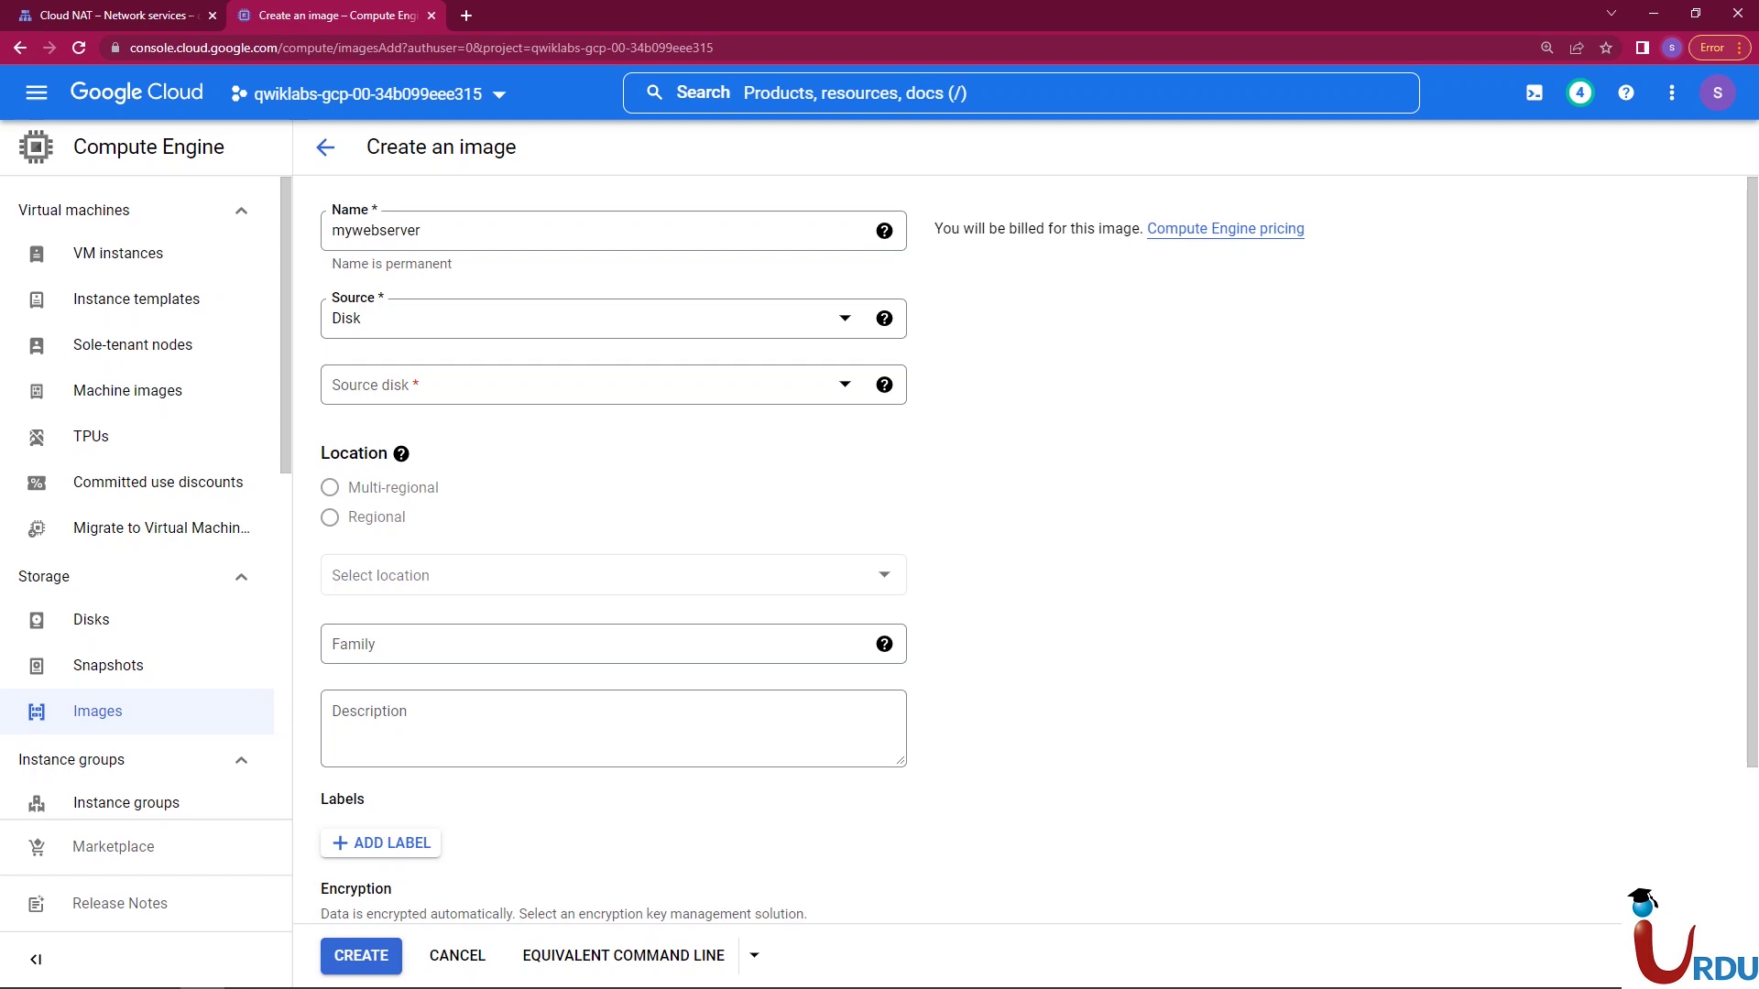
- Create the image from the source disk webserver and refresh the image list until its status updates
left_click(586, 385)
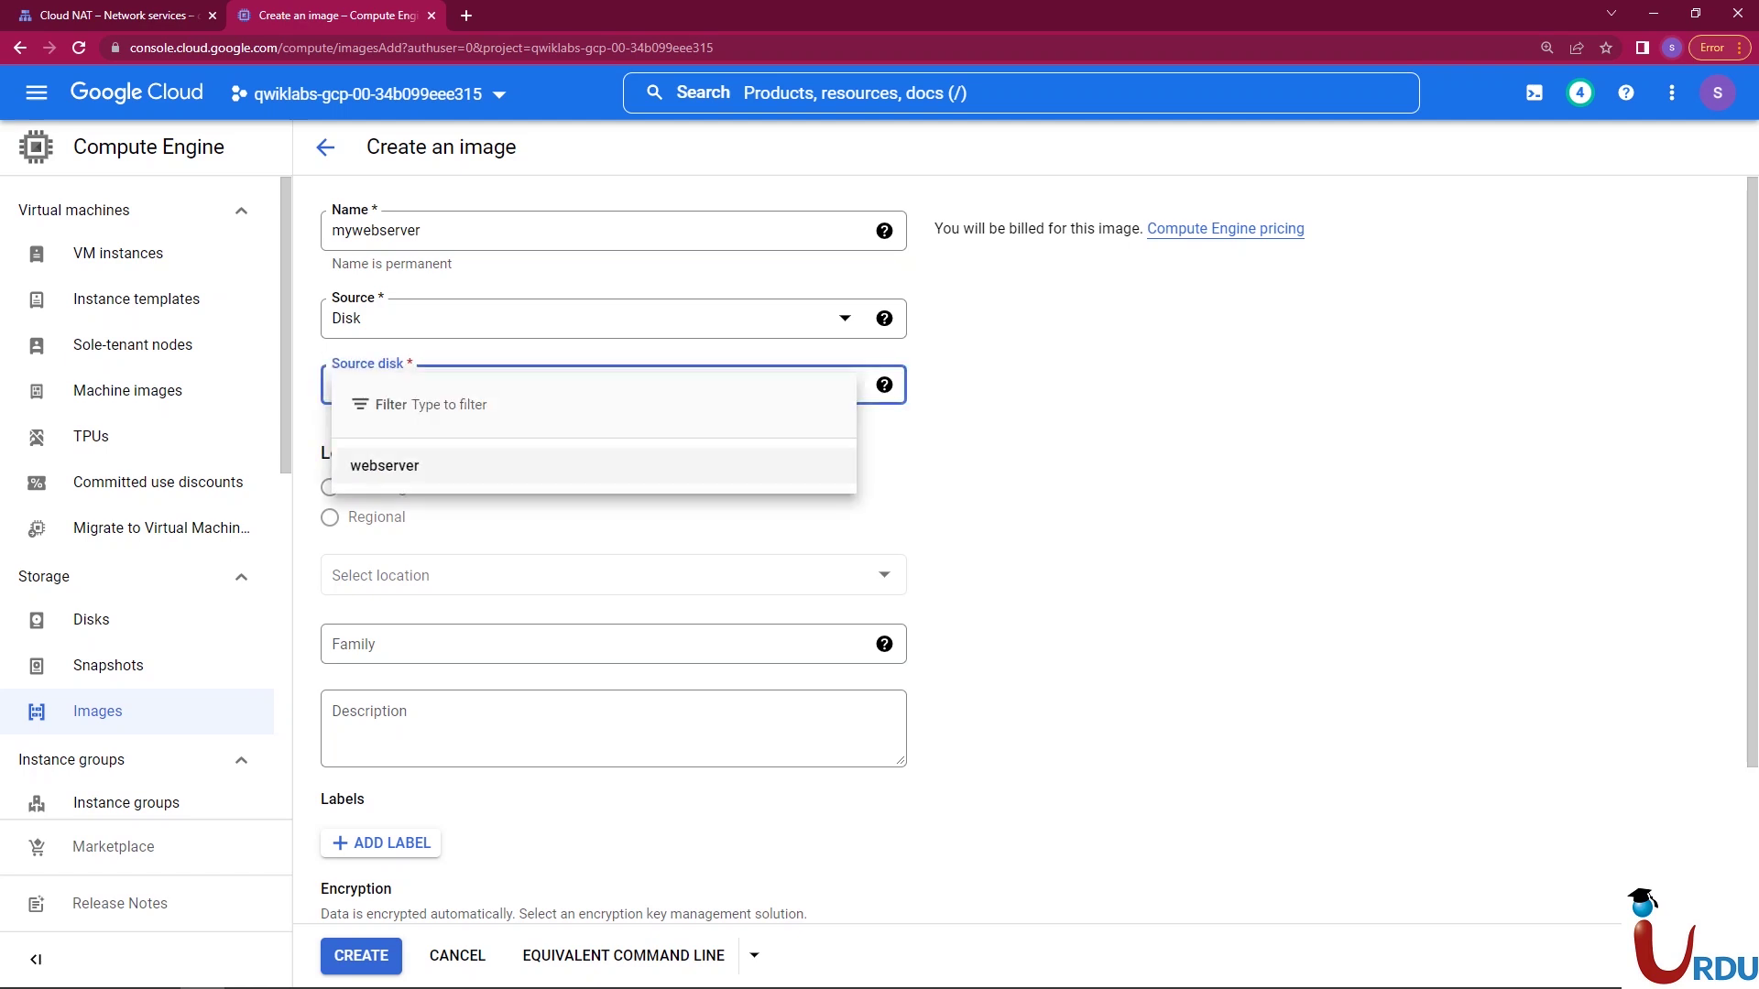
left_click(384, 465)
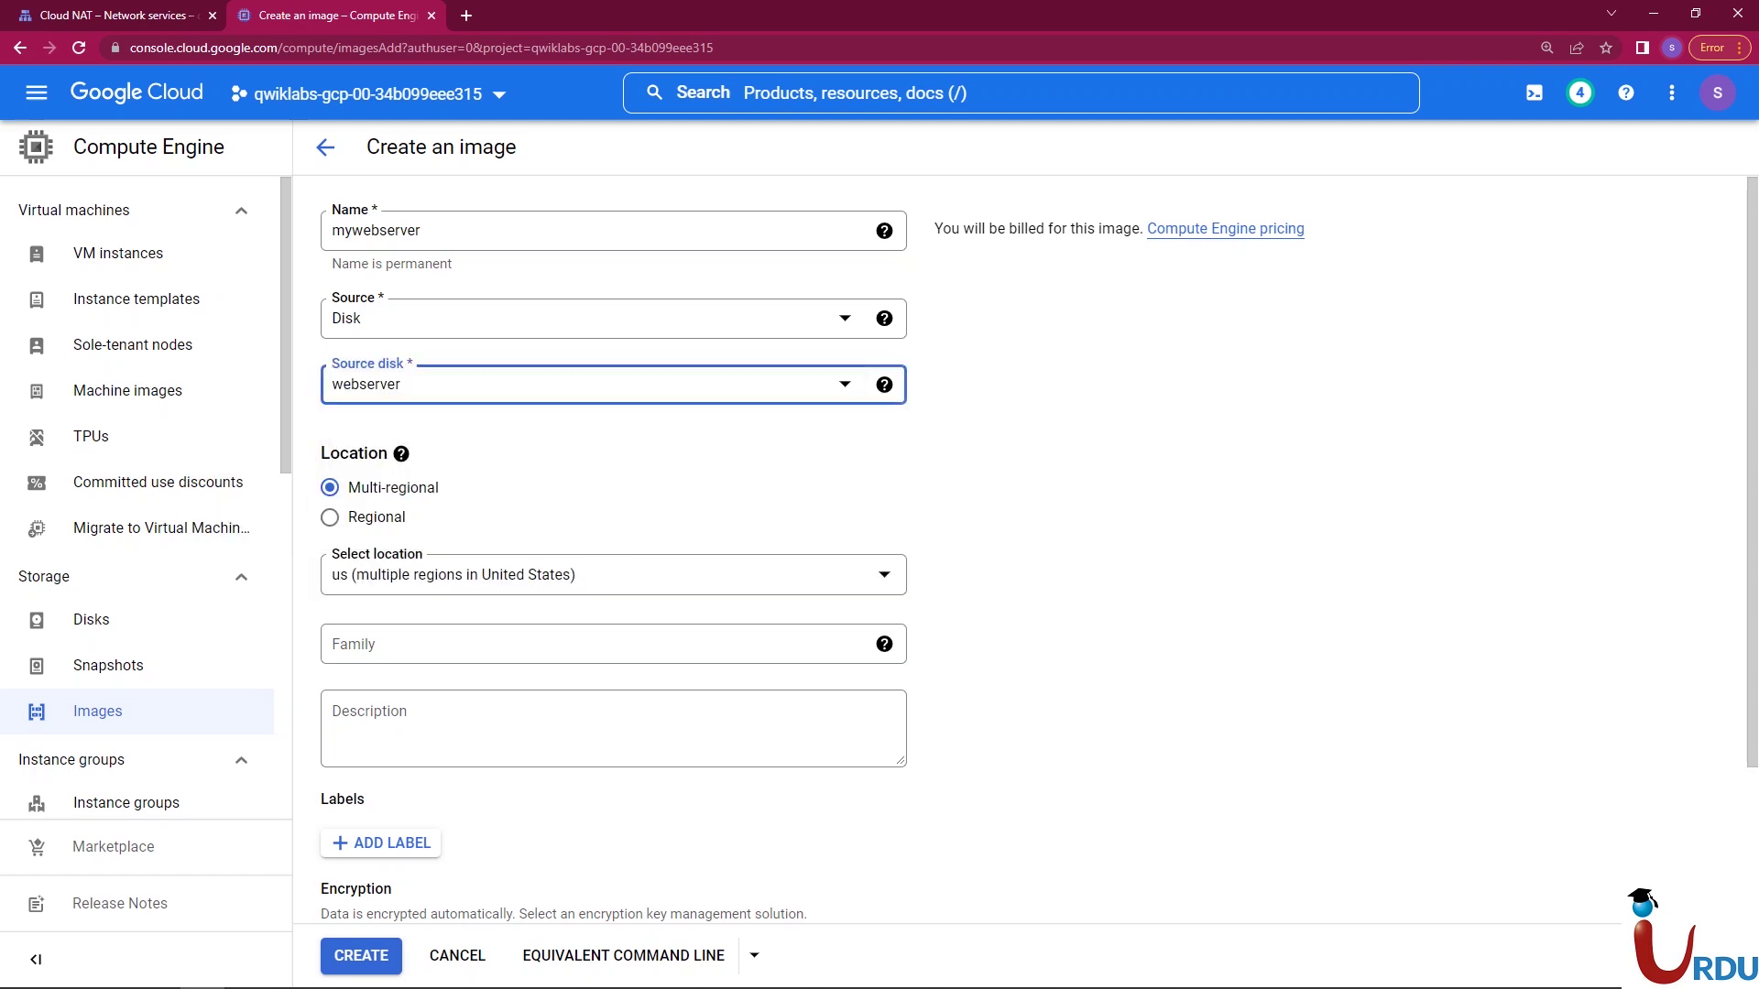
scroll(1039, 549, "down", 2)
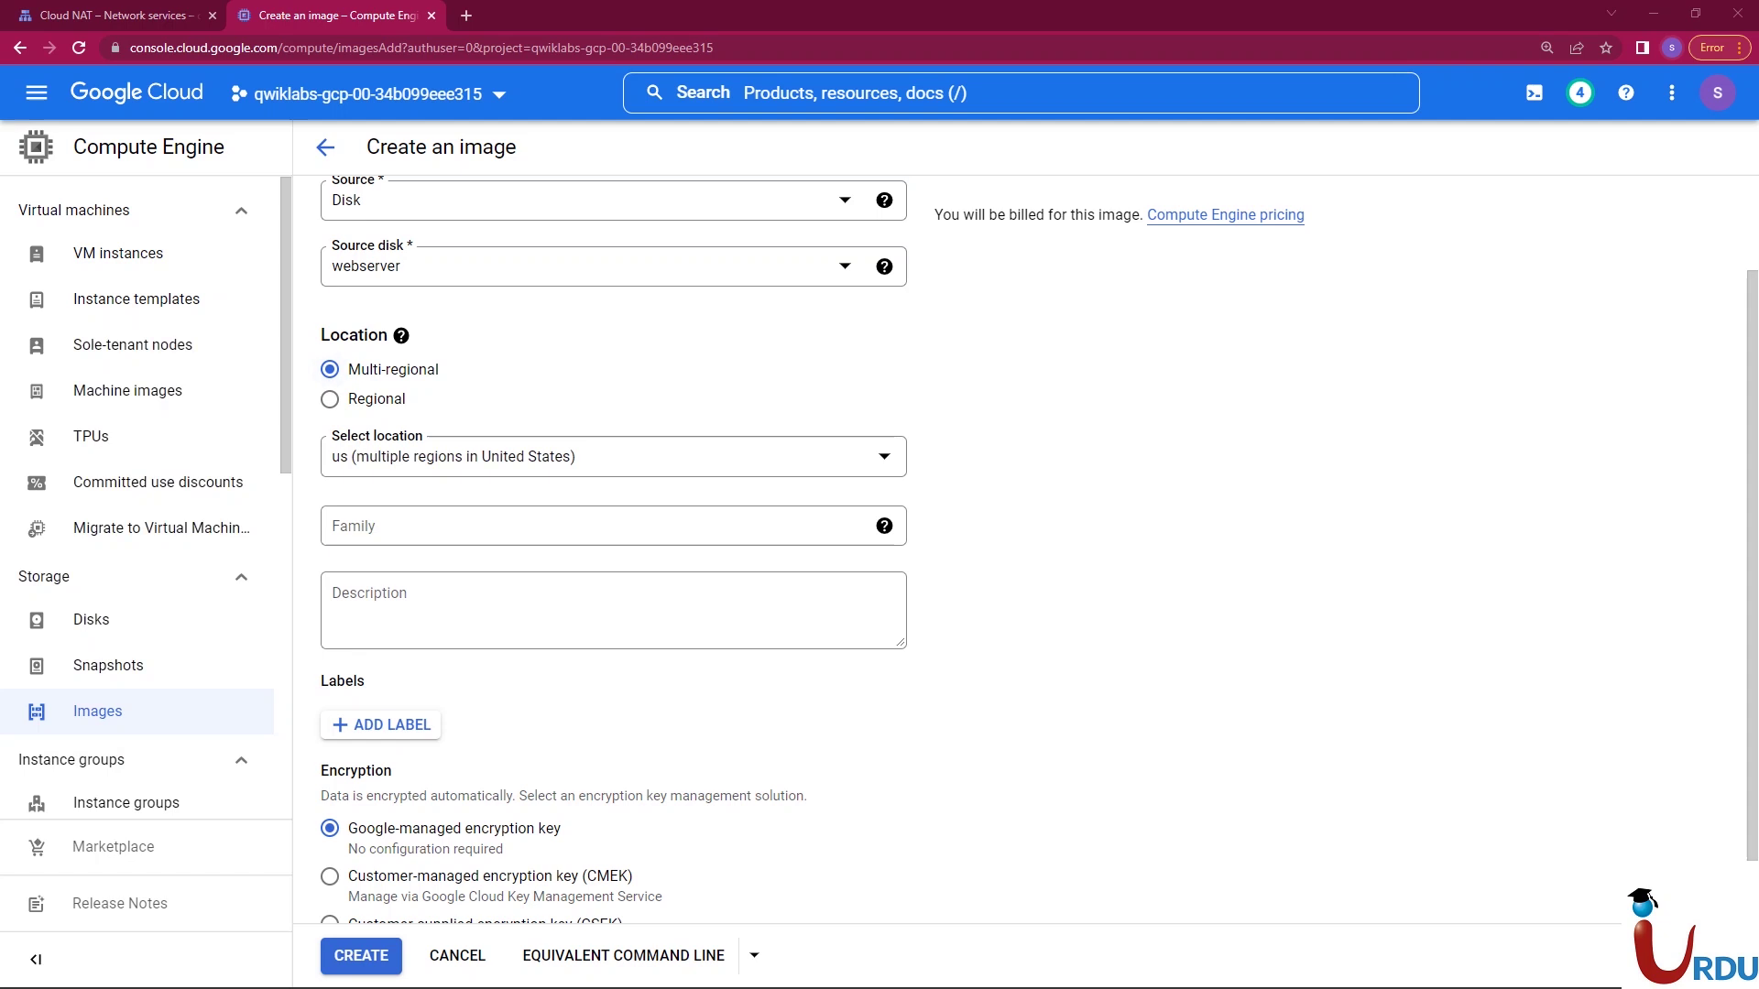
scroll(613, 550, "down", 1)
left_click(360, 955)
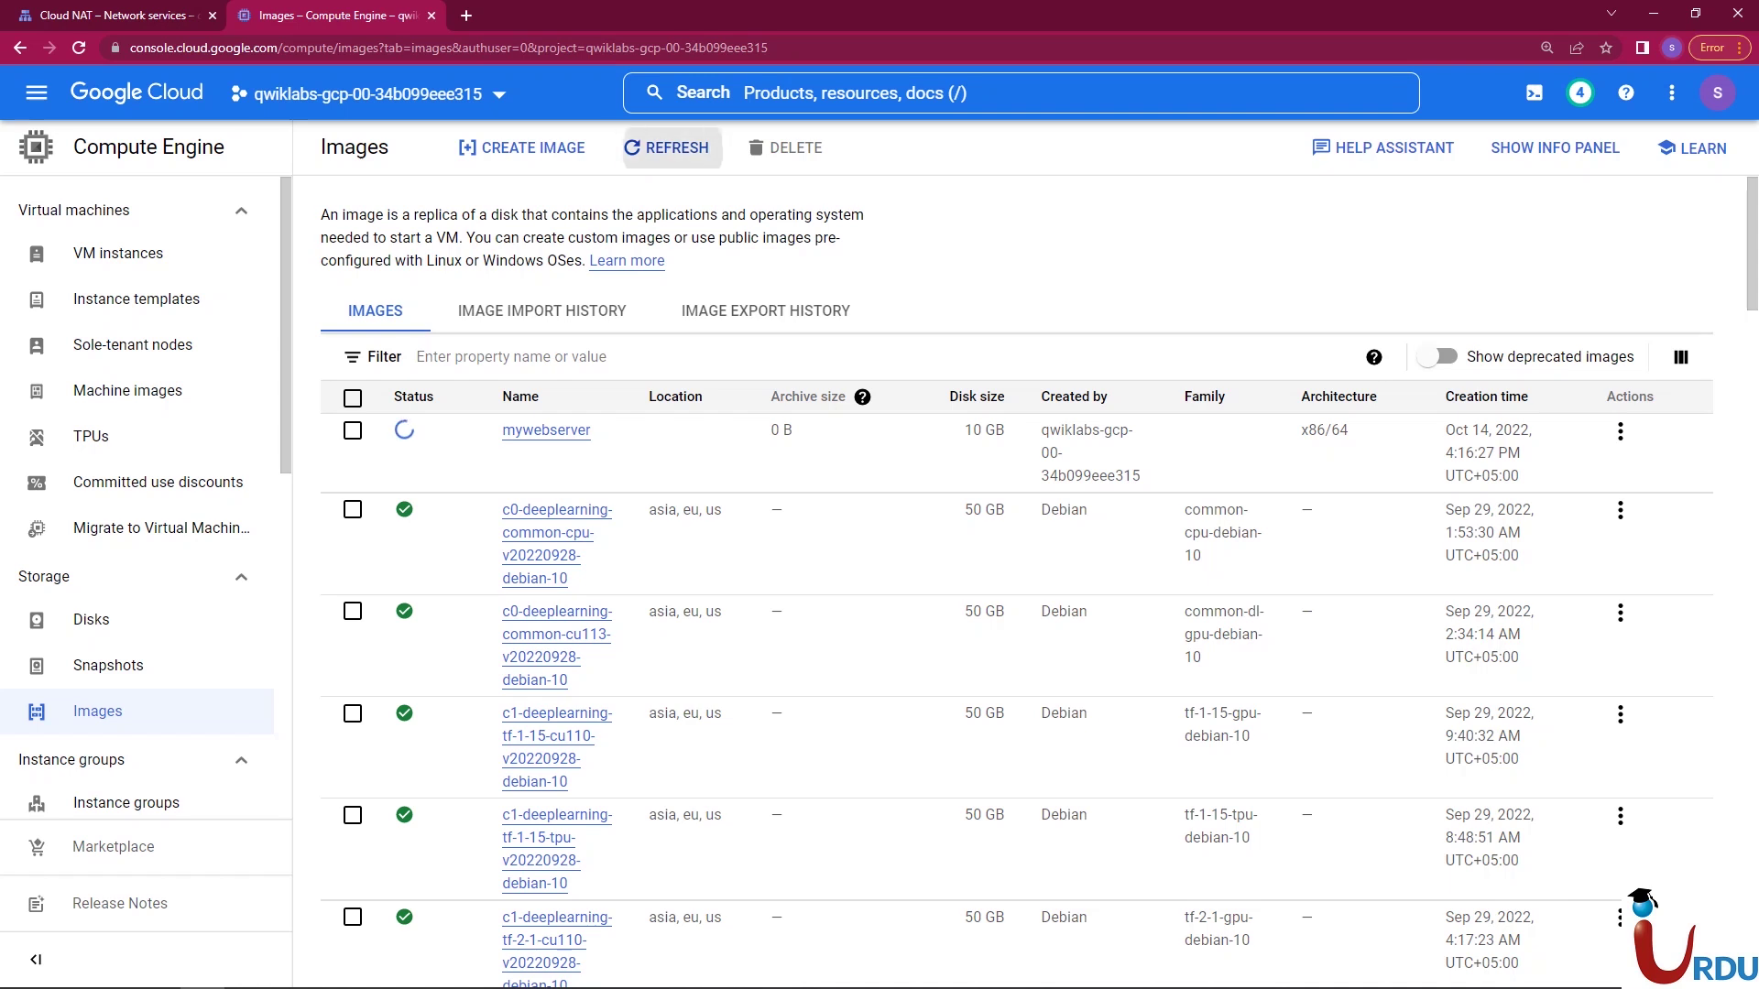
left_click(667, 147)
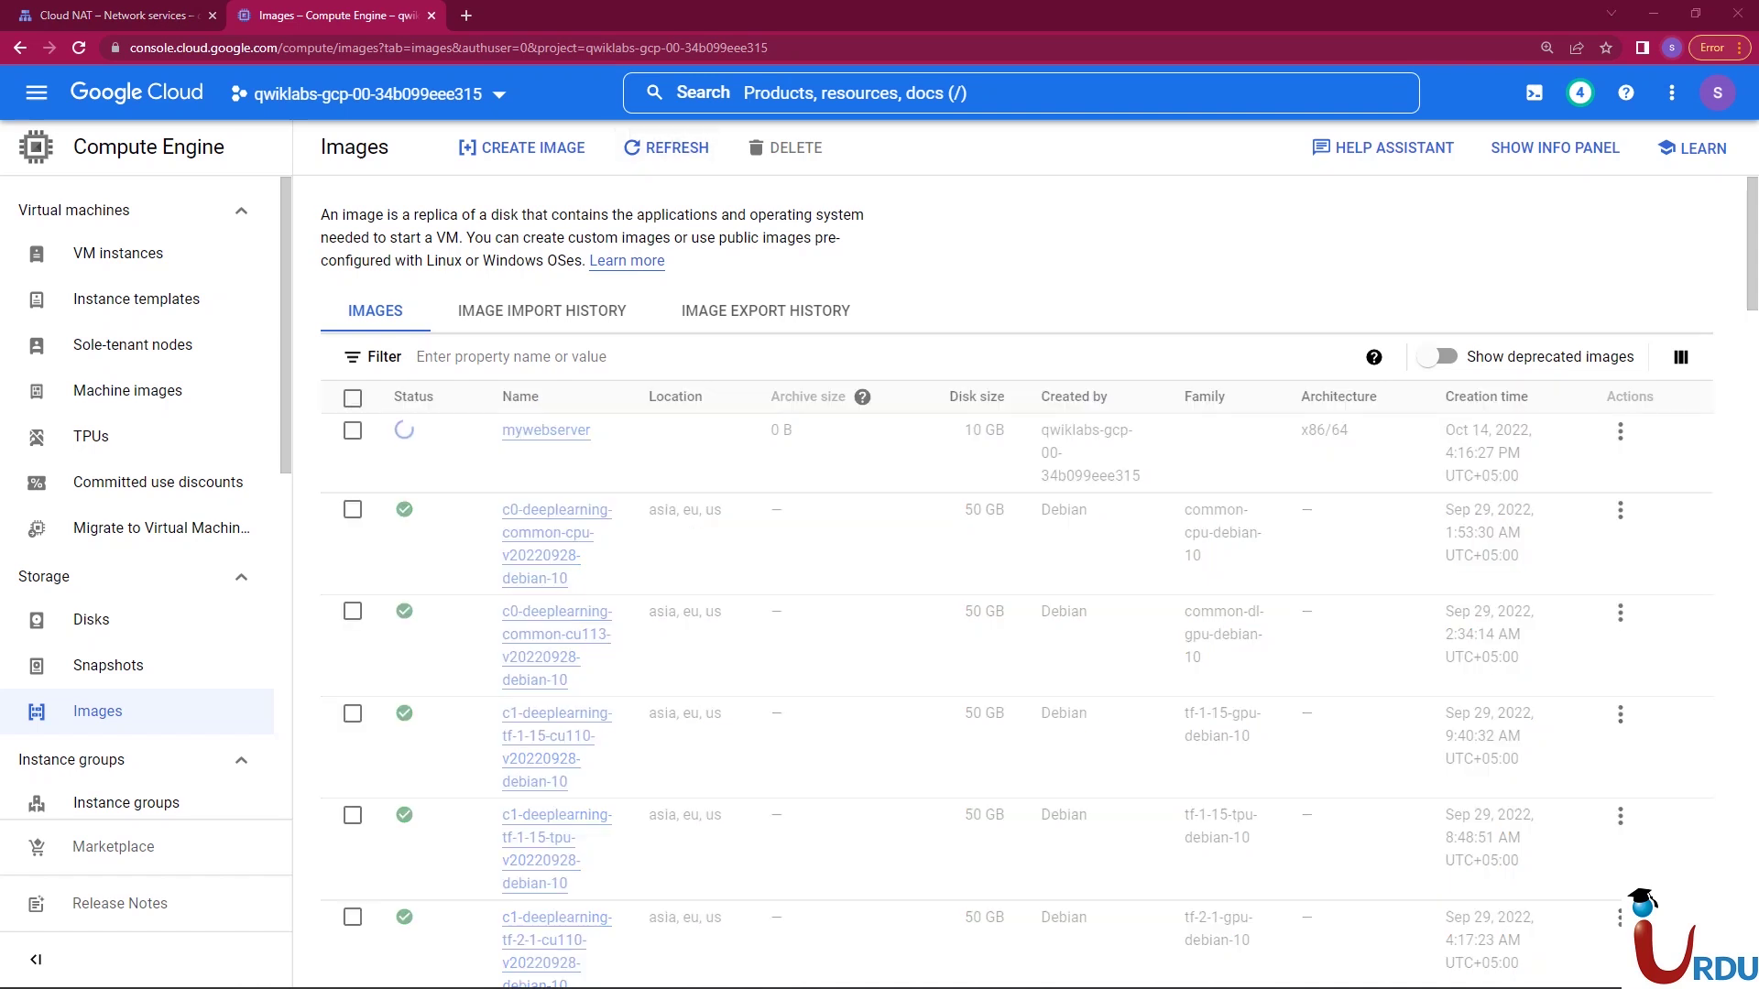
left_click(667, 147)
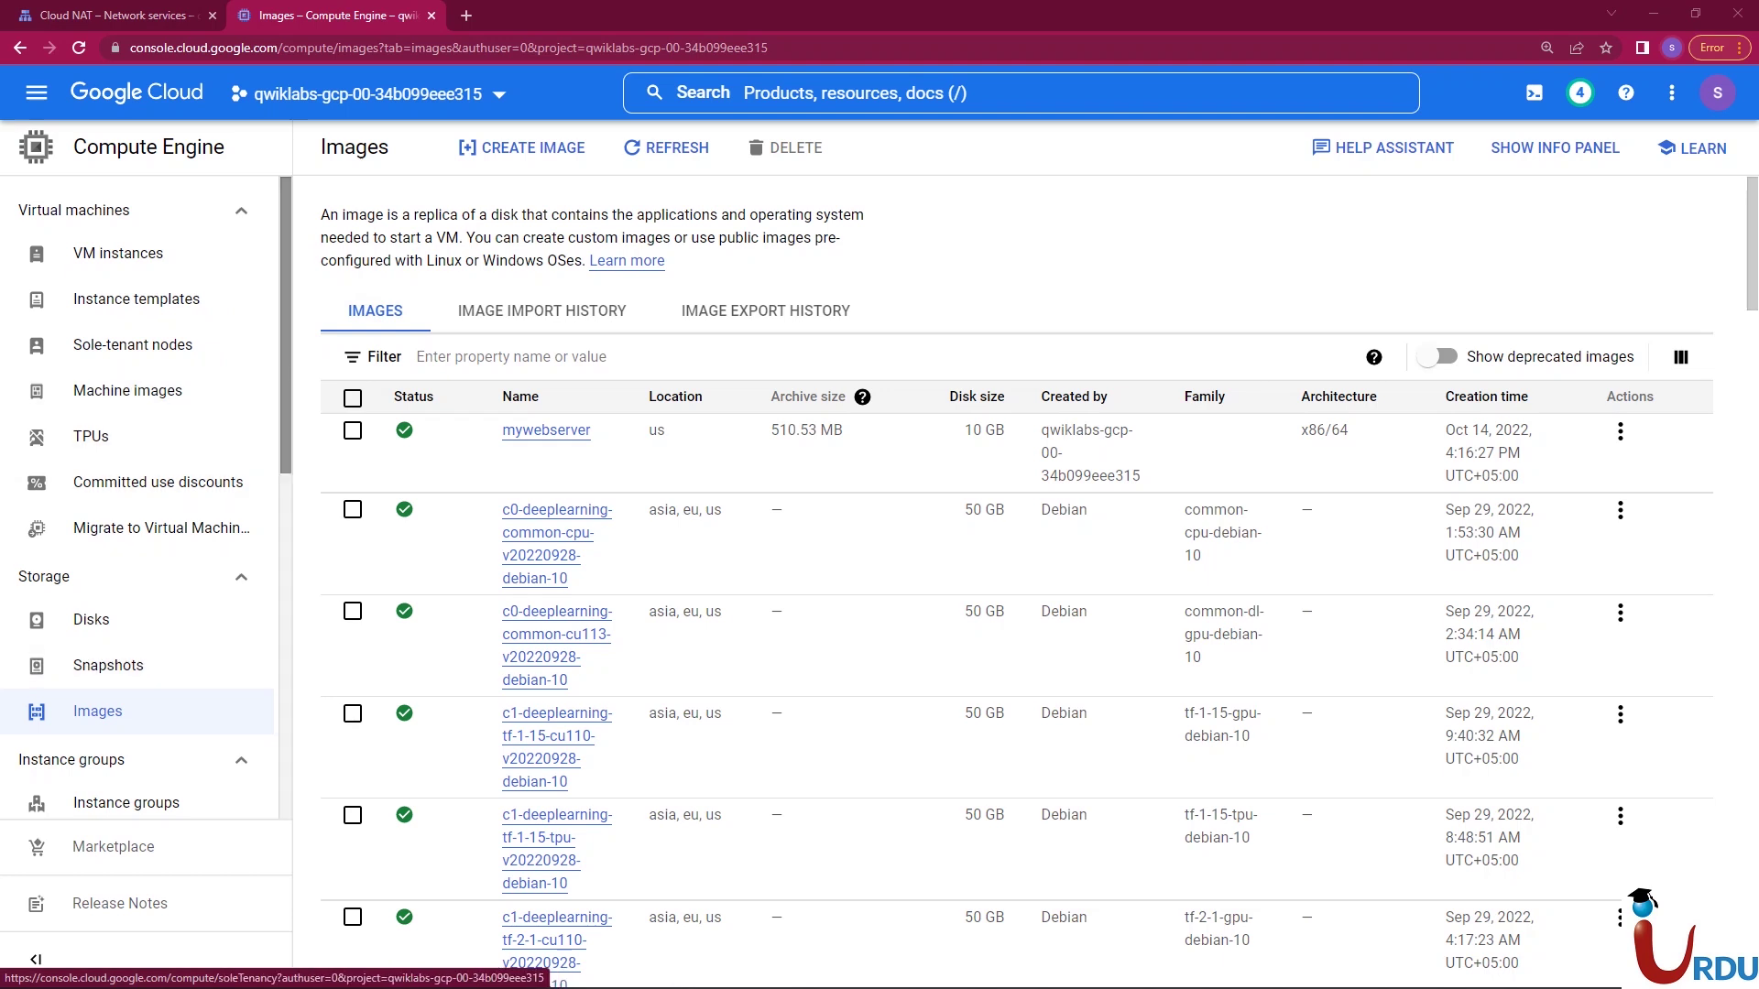
- Start a new instance template and name it mywebserver-template
left_click(136, 298)
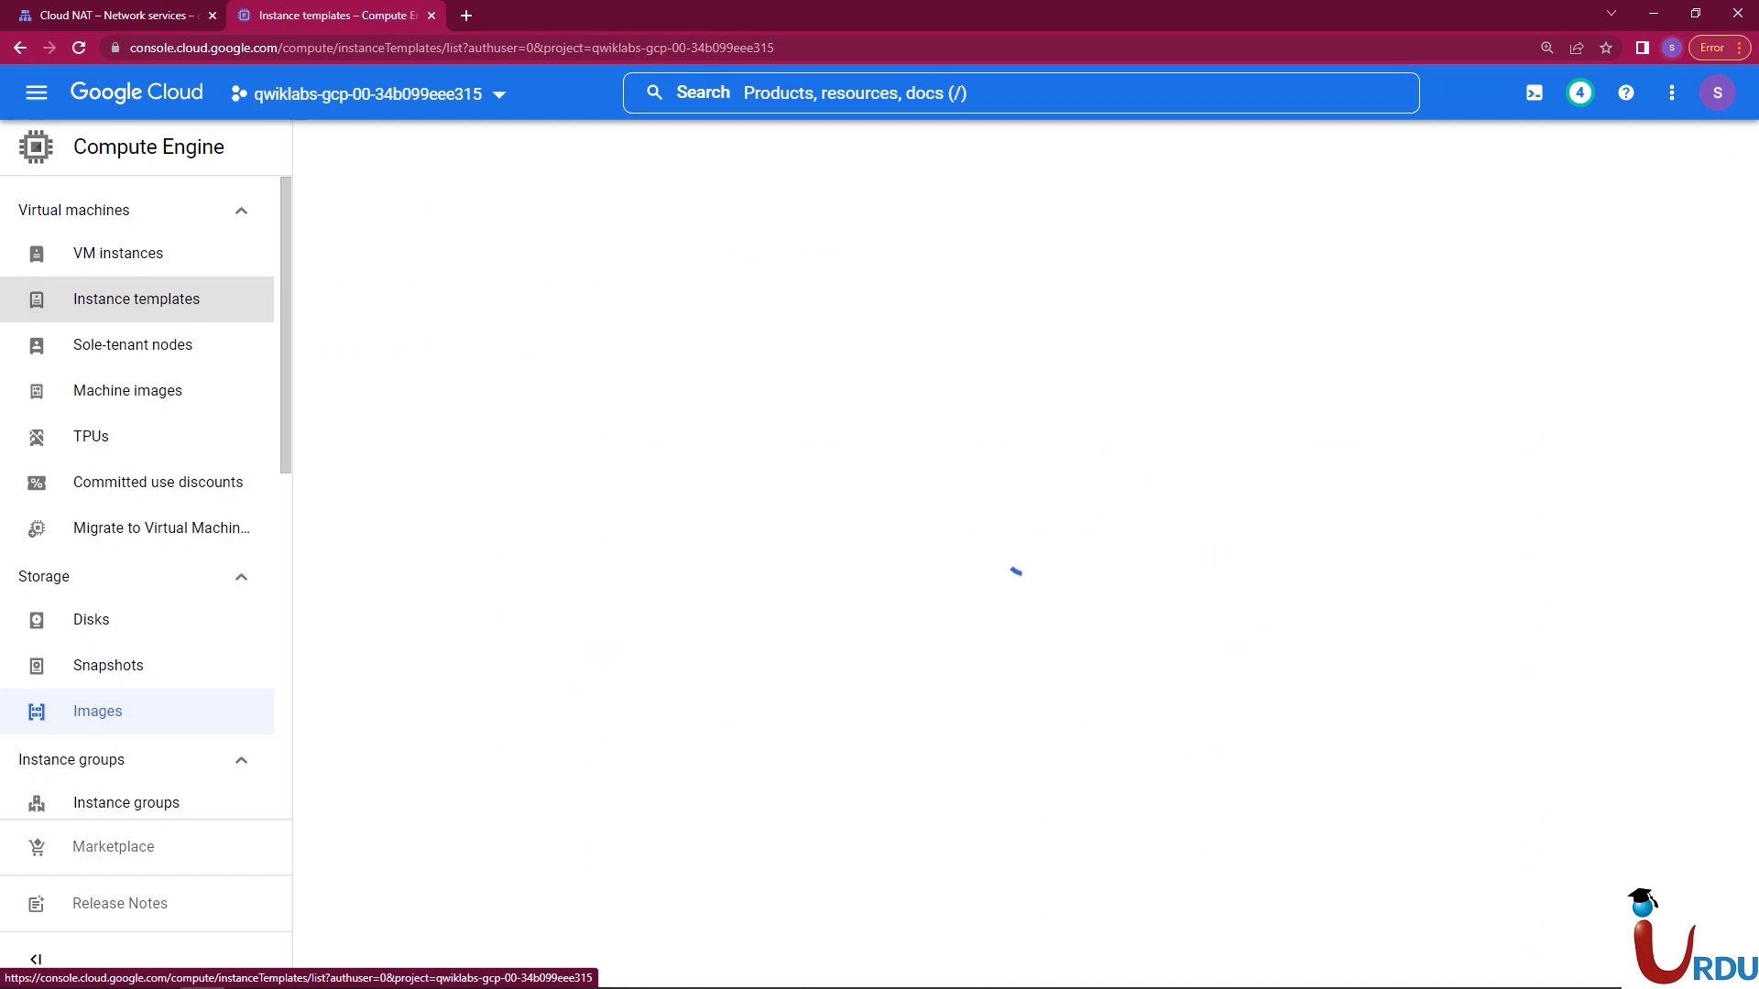
left_click(682, 147)
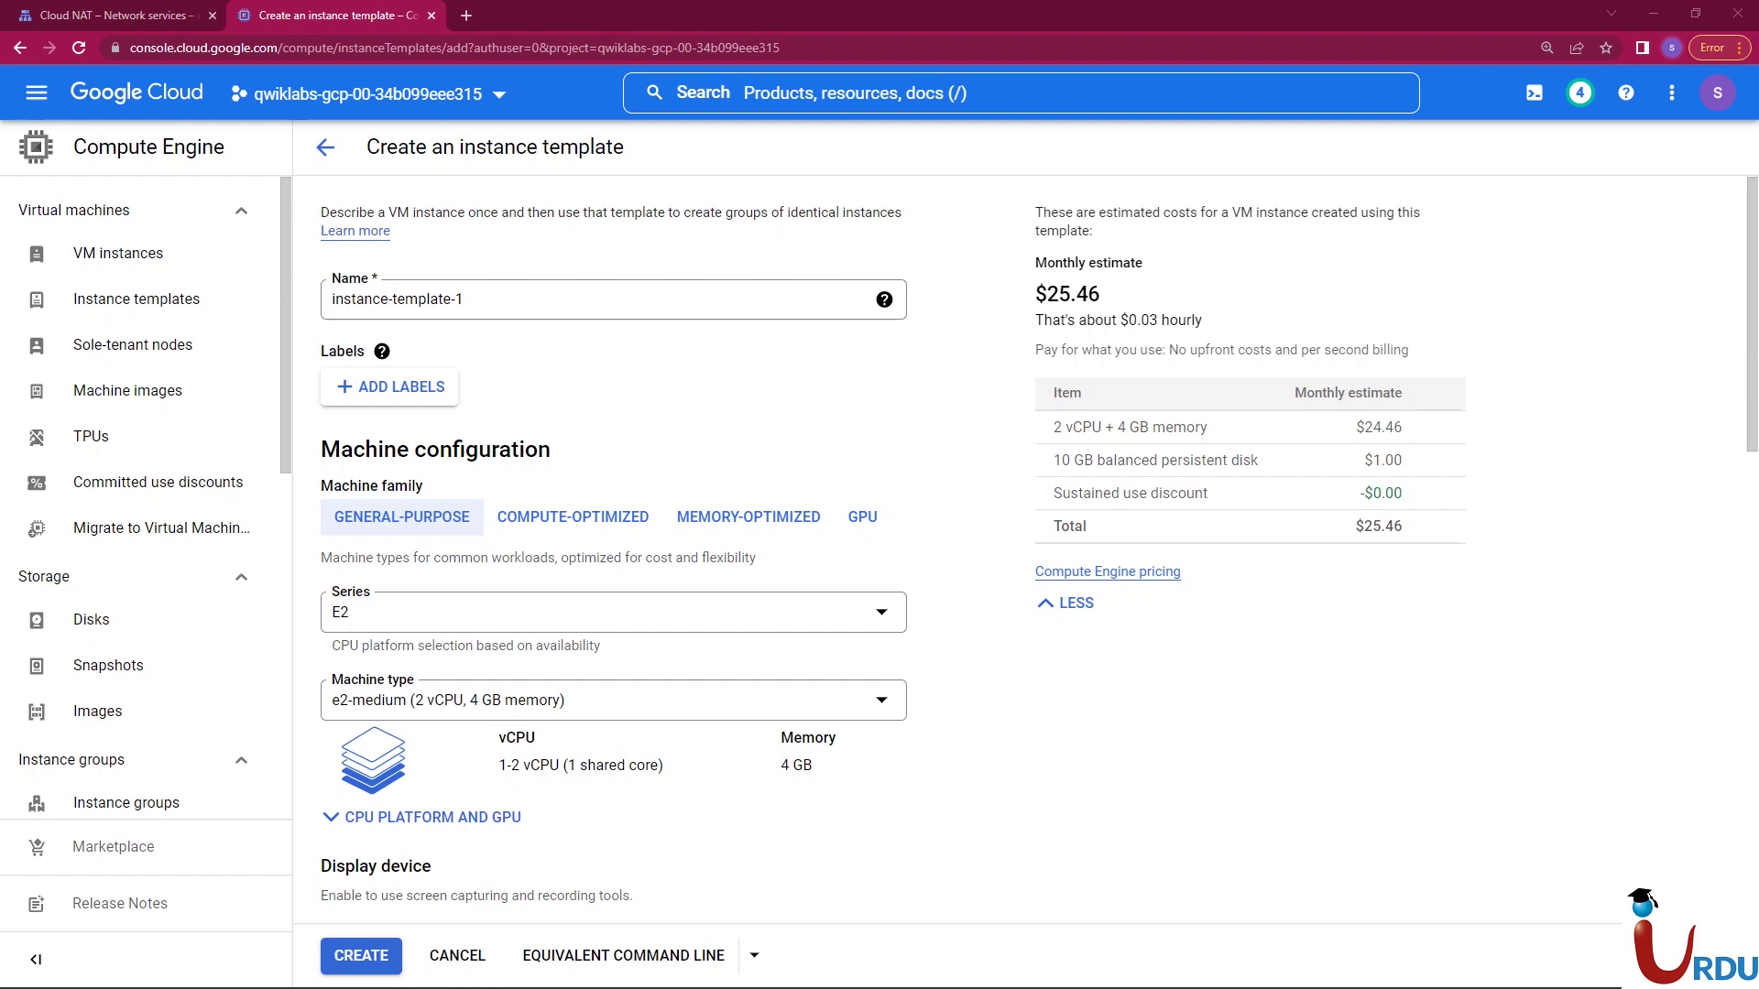
triple_click(408, 299)
type("mywebserver-template")
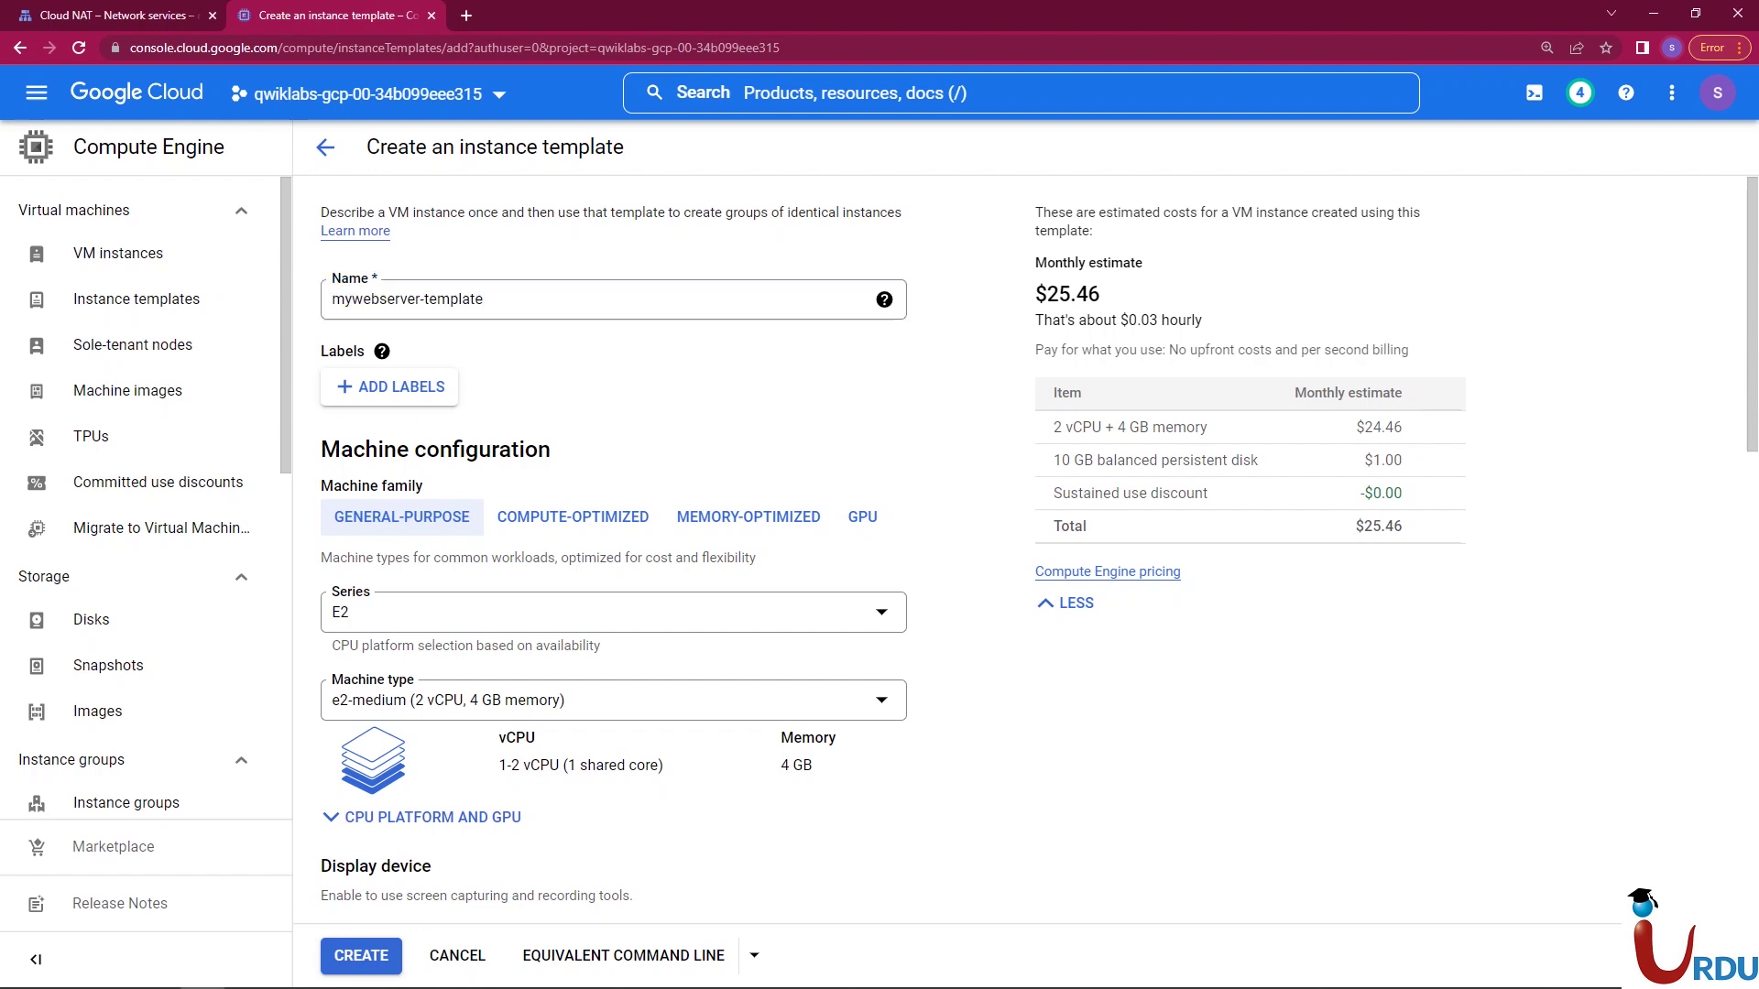
- Set the template's machine series to N1 and its machine type to f1-micro (1 vCPU, 614 MB memory)
left_click(612, 612)
scroll(604, 746, "down", 1)
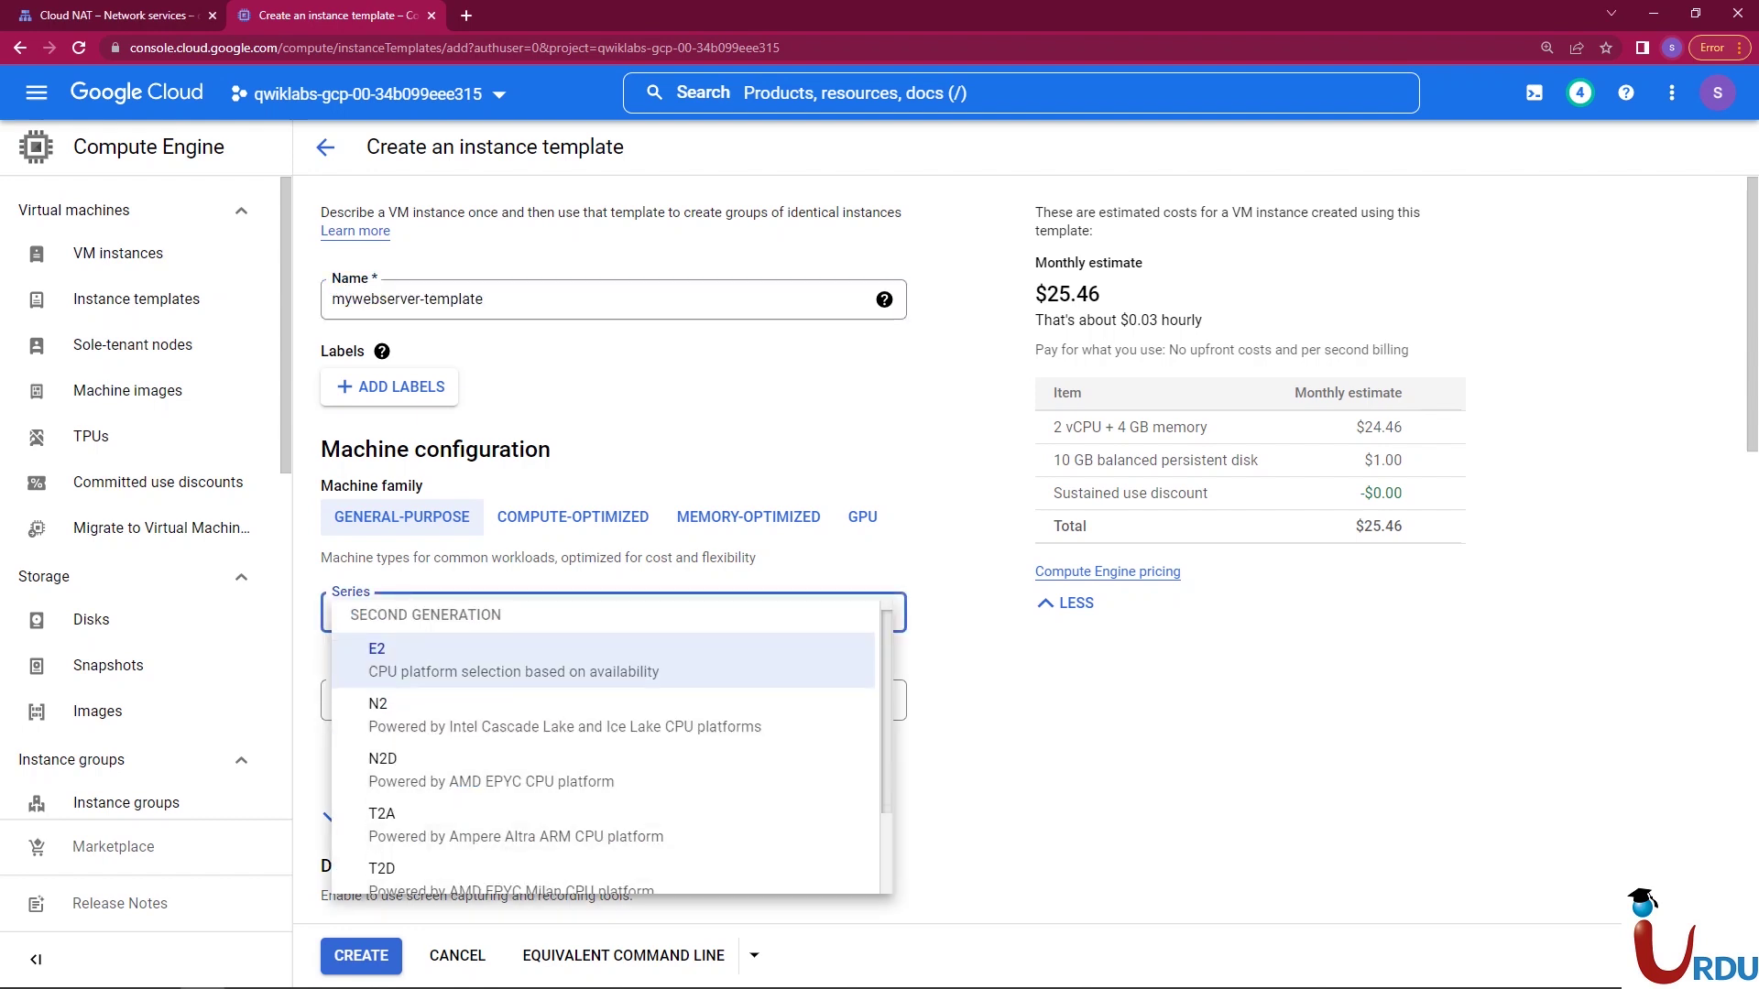
left_click(384, 857)
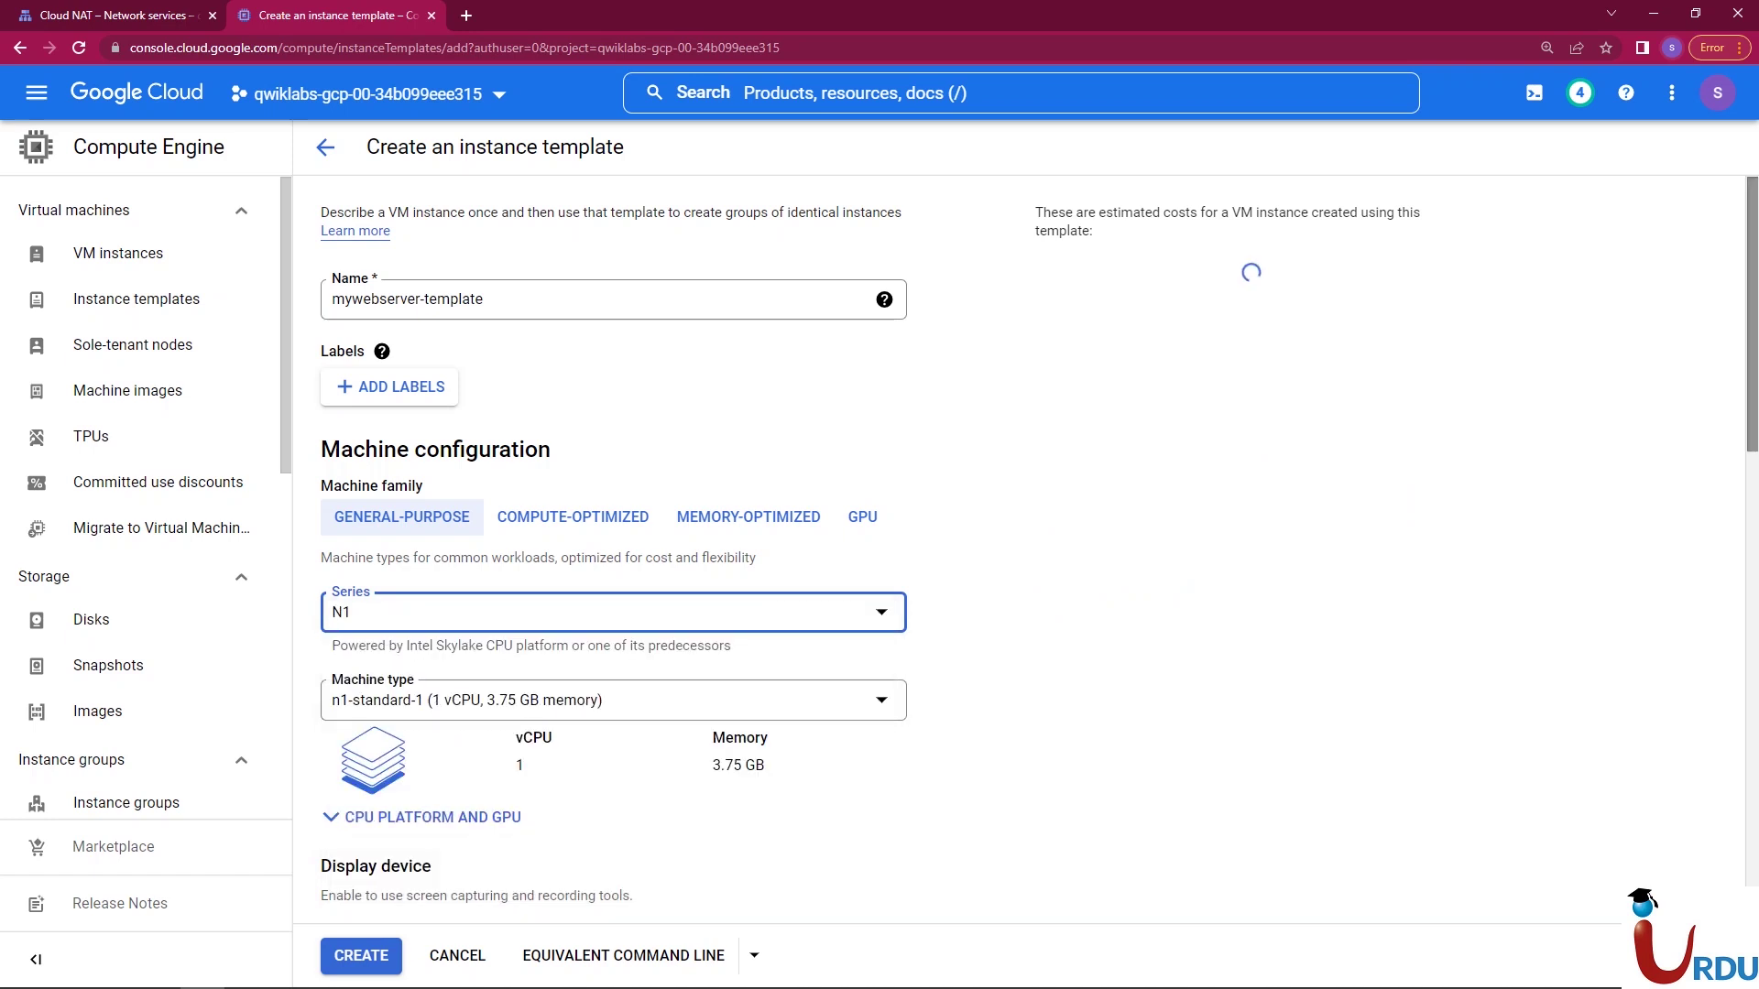
scroll(1038, 541, "down", 2)
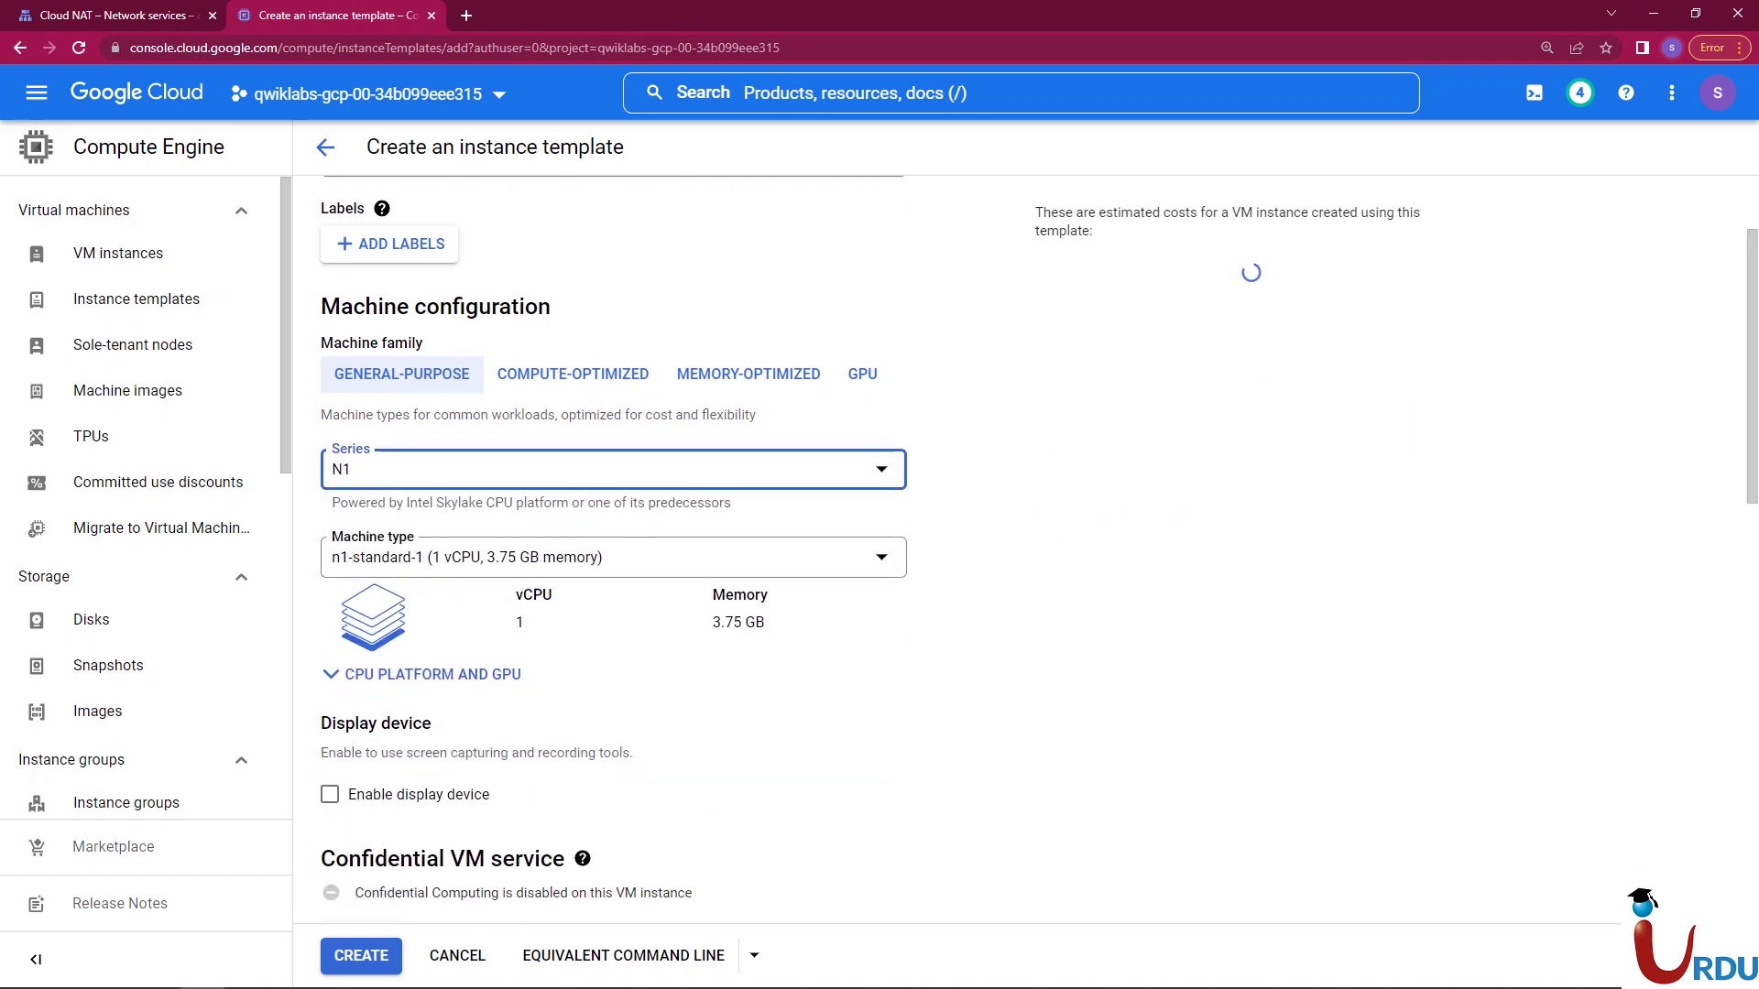
key("Tab")
key("Return")
key("Up")
key("Up")
key("Return")
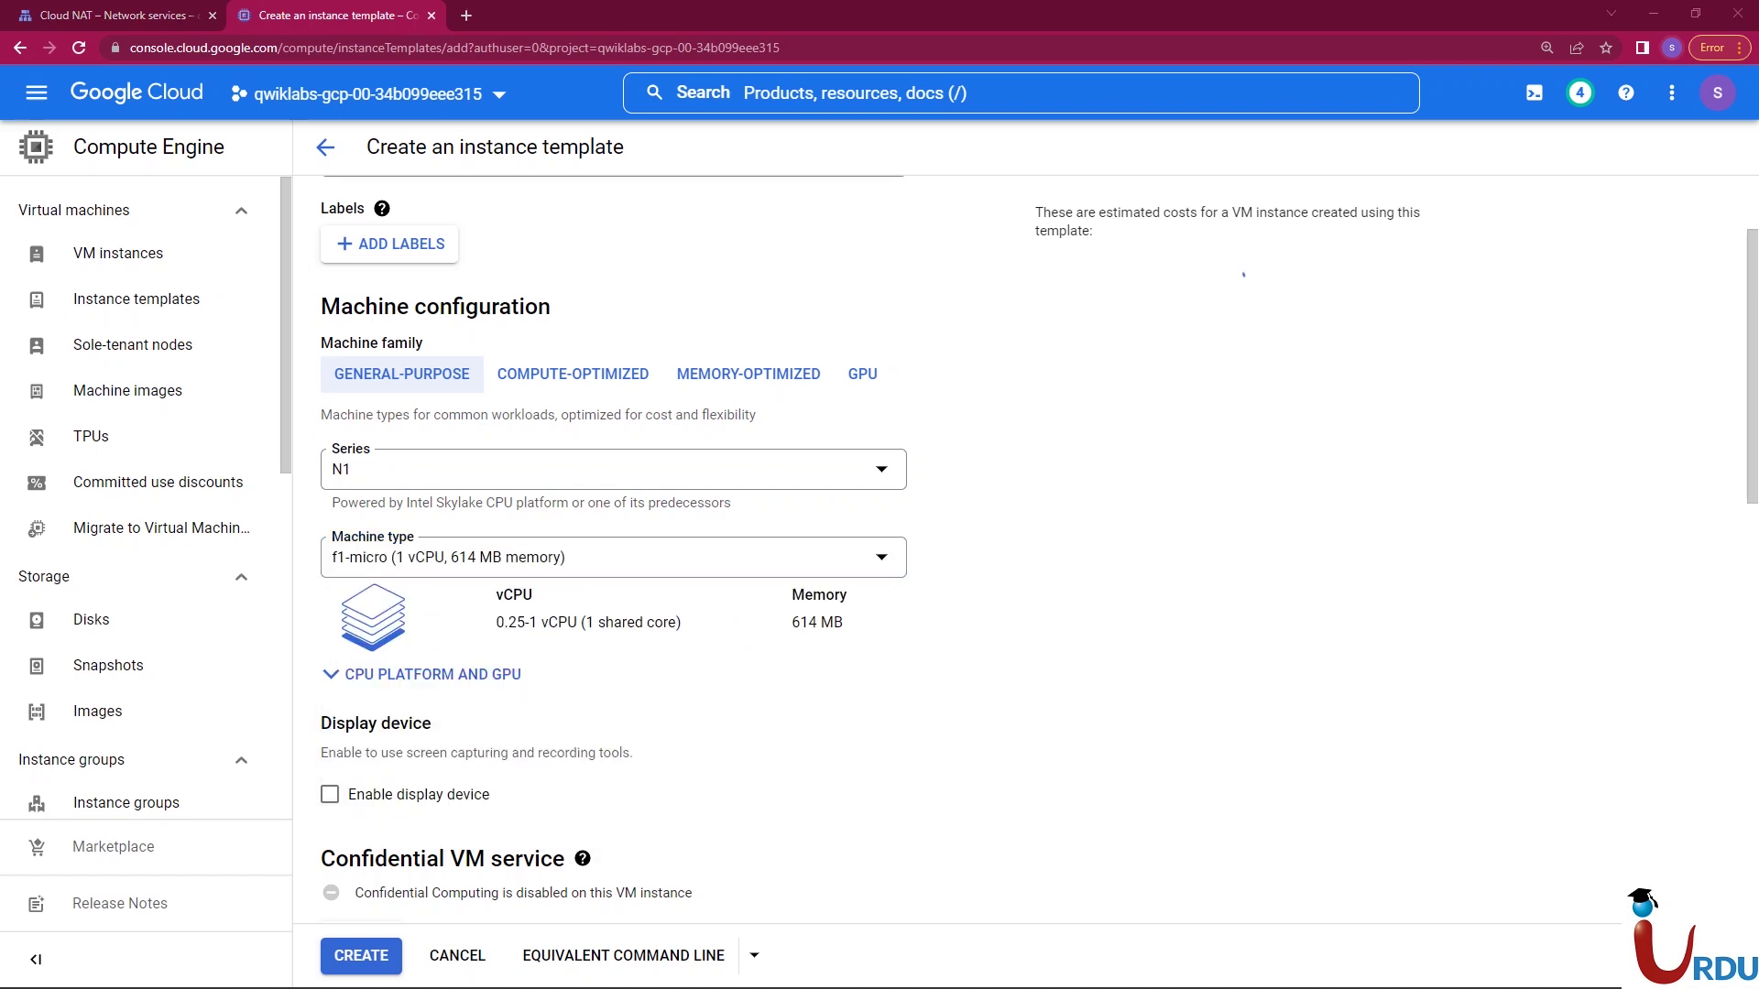
- Change the template's boot disk to the custom image mywebserver
scroll(1038, 539, "down", 2)
scroll(435, 774, "down", 6)
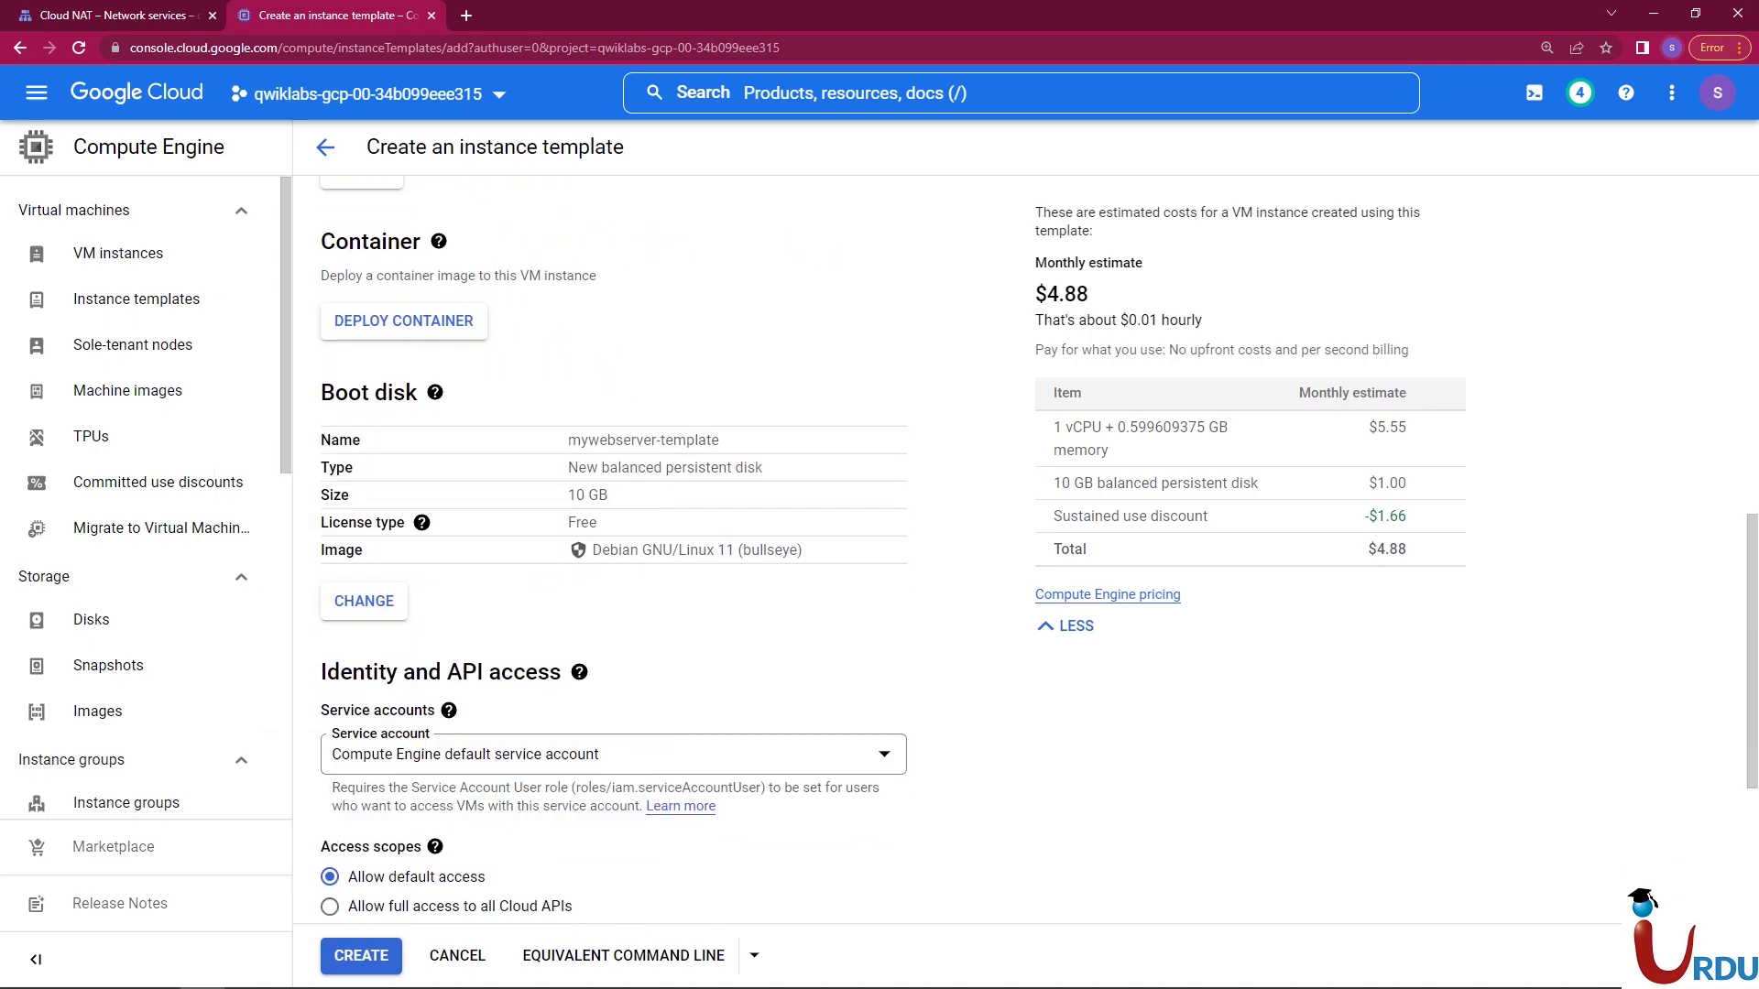
left_click(364, 601)
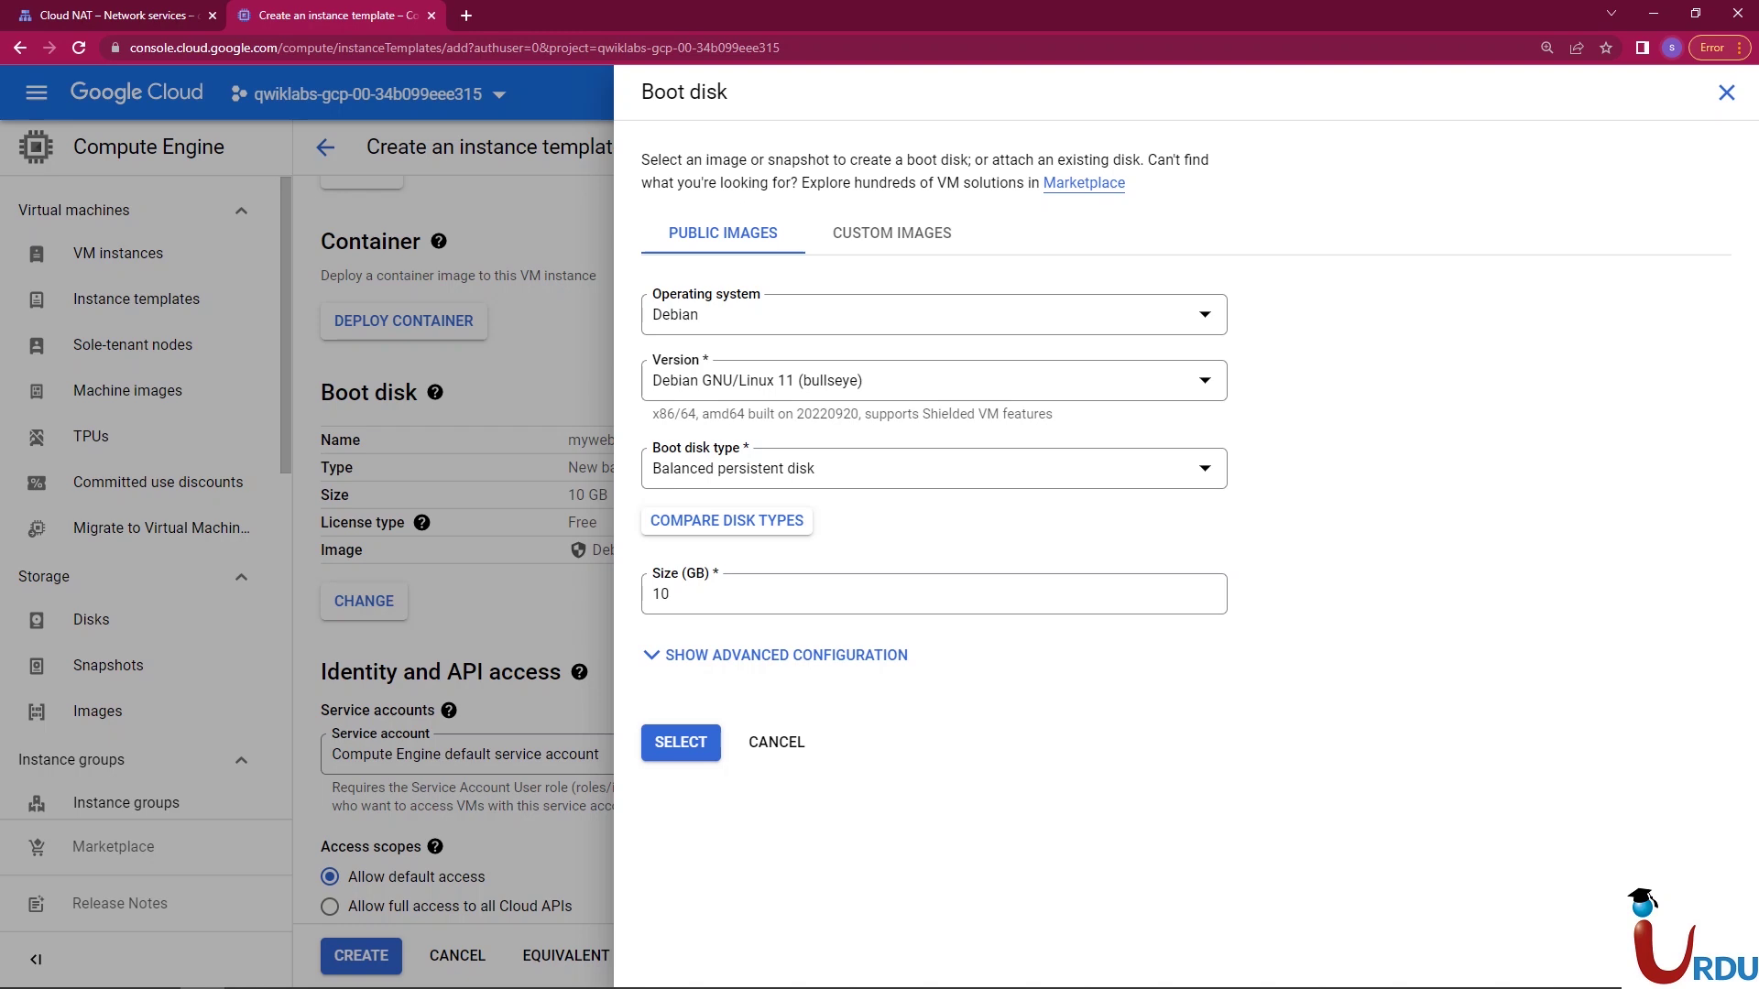
left_click(891, 232)
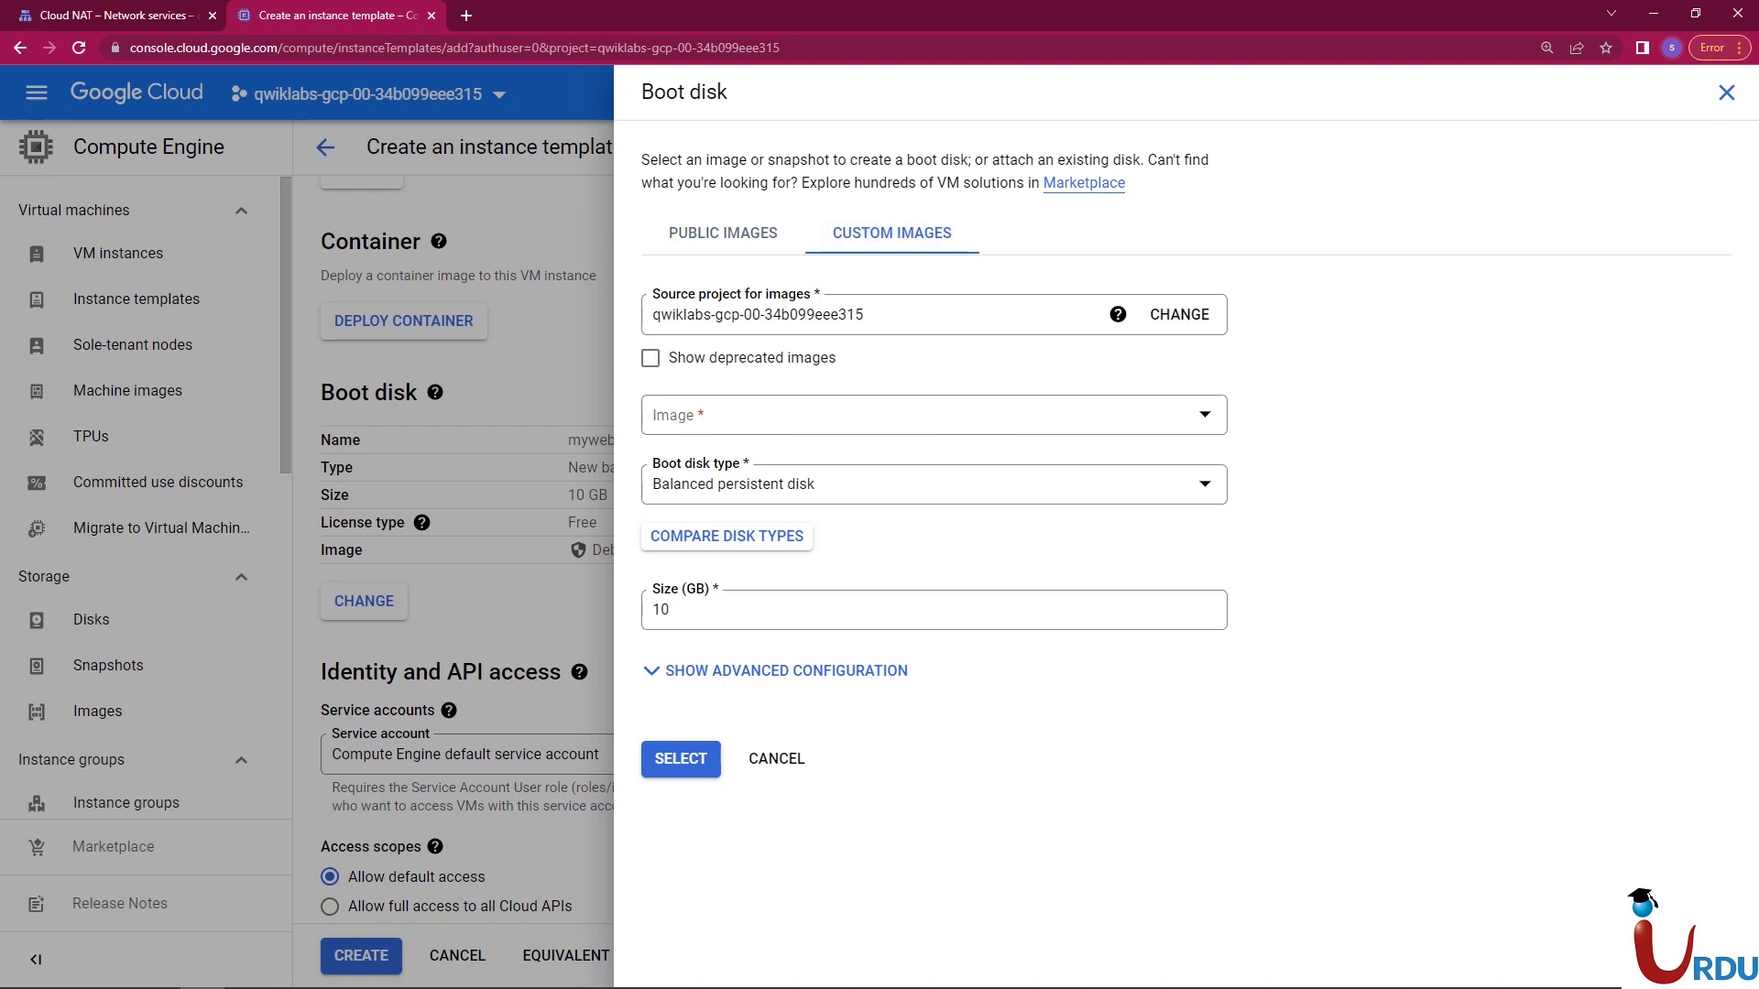
left_click(767, 422)
left_click(768, 506)
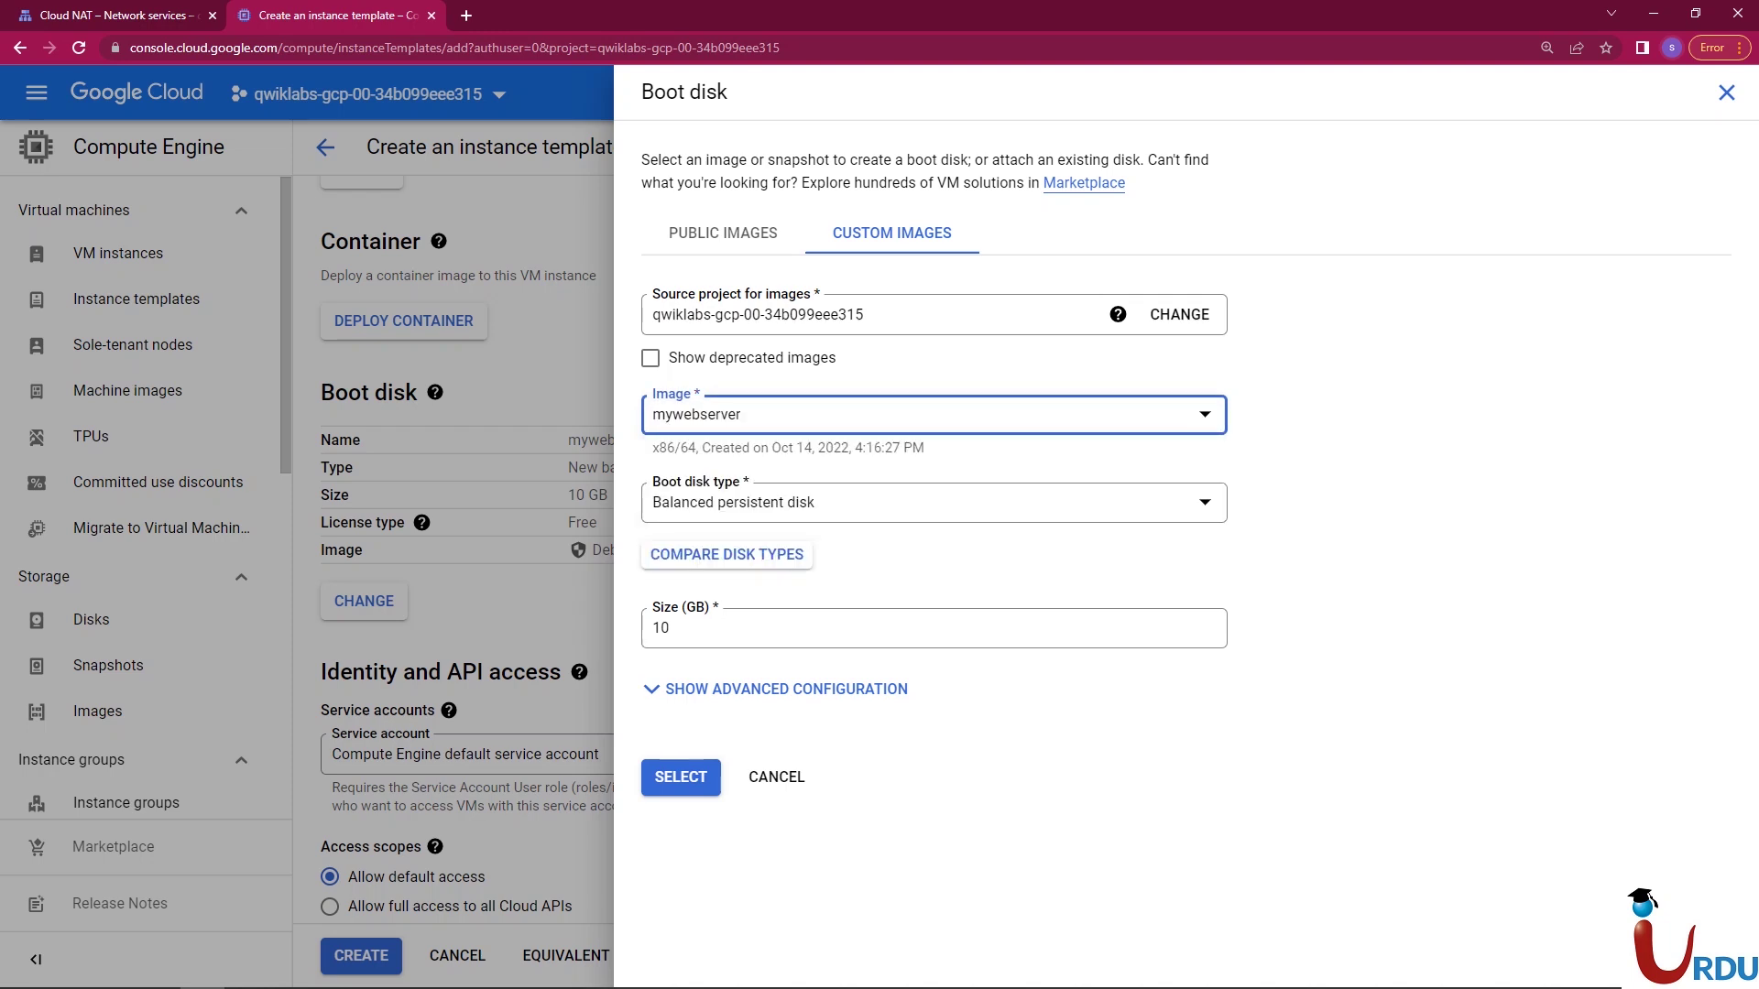
left_click(681, 776)
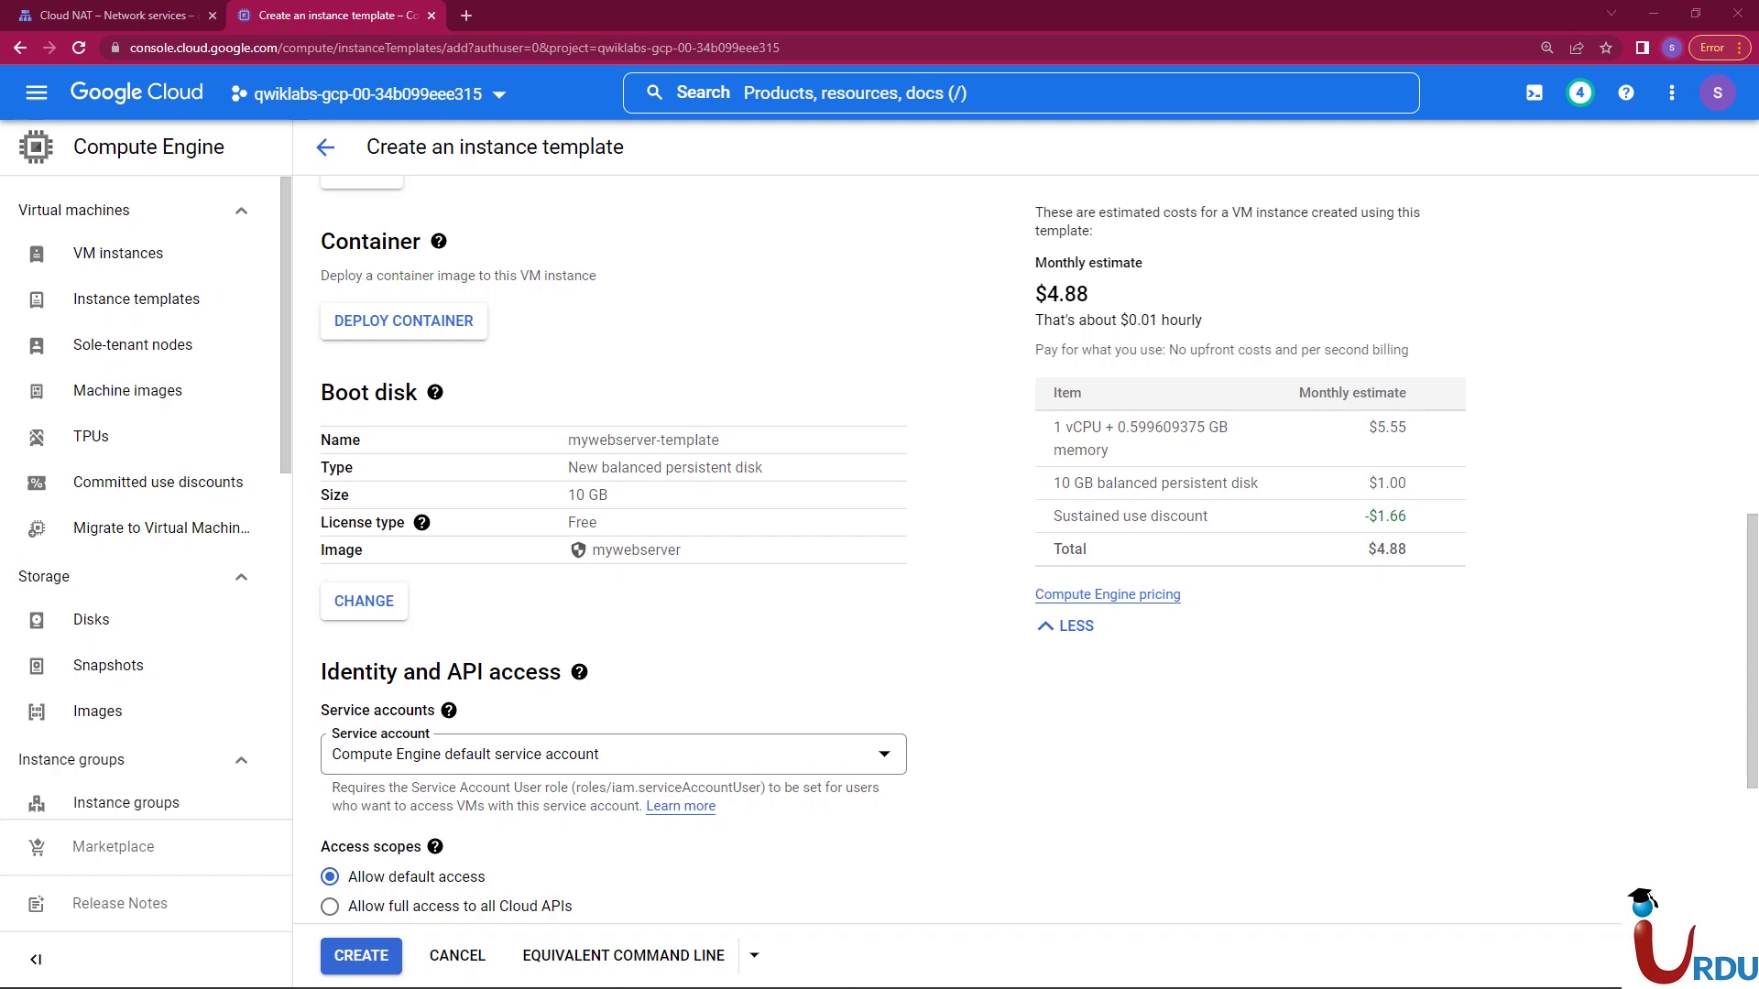
- Expand the template's advanced networking options and add the network tag allow-health-checks
scroll(604, 550, "down", 3)
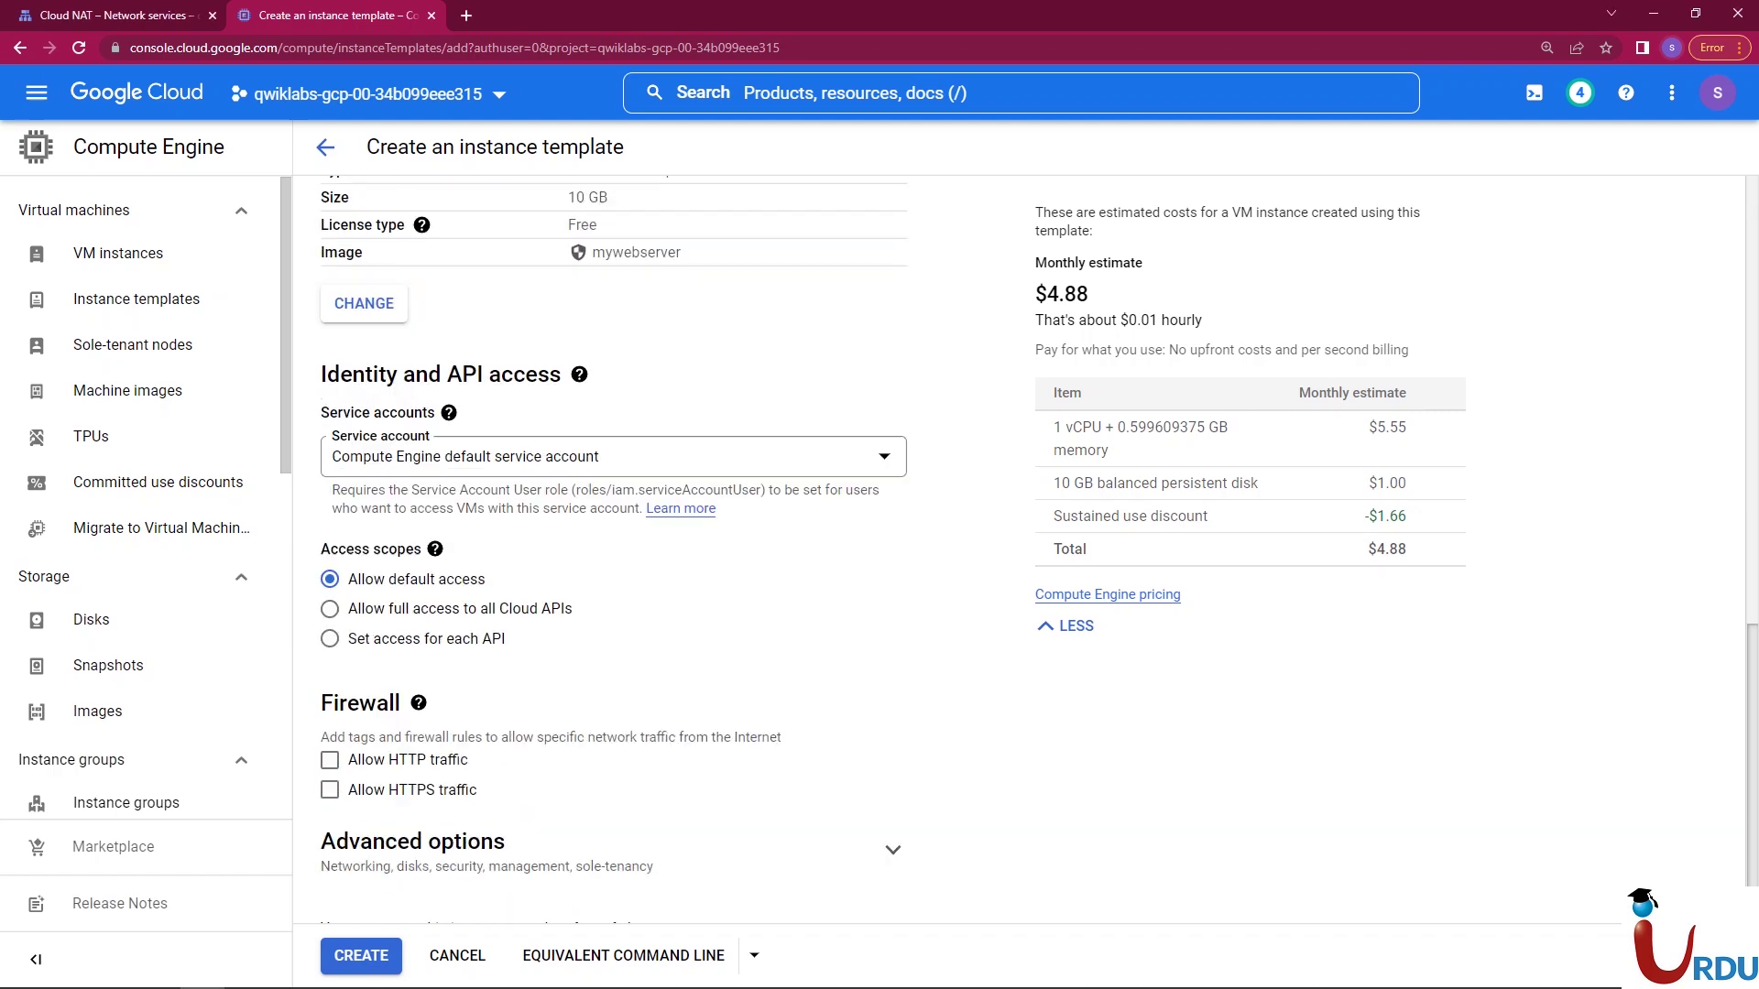
scroll(605, 550, "down", 1)
left_click(610, 788)
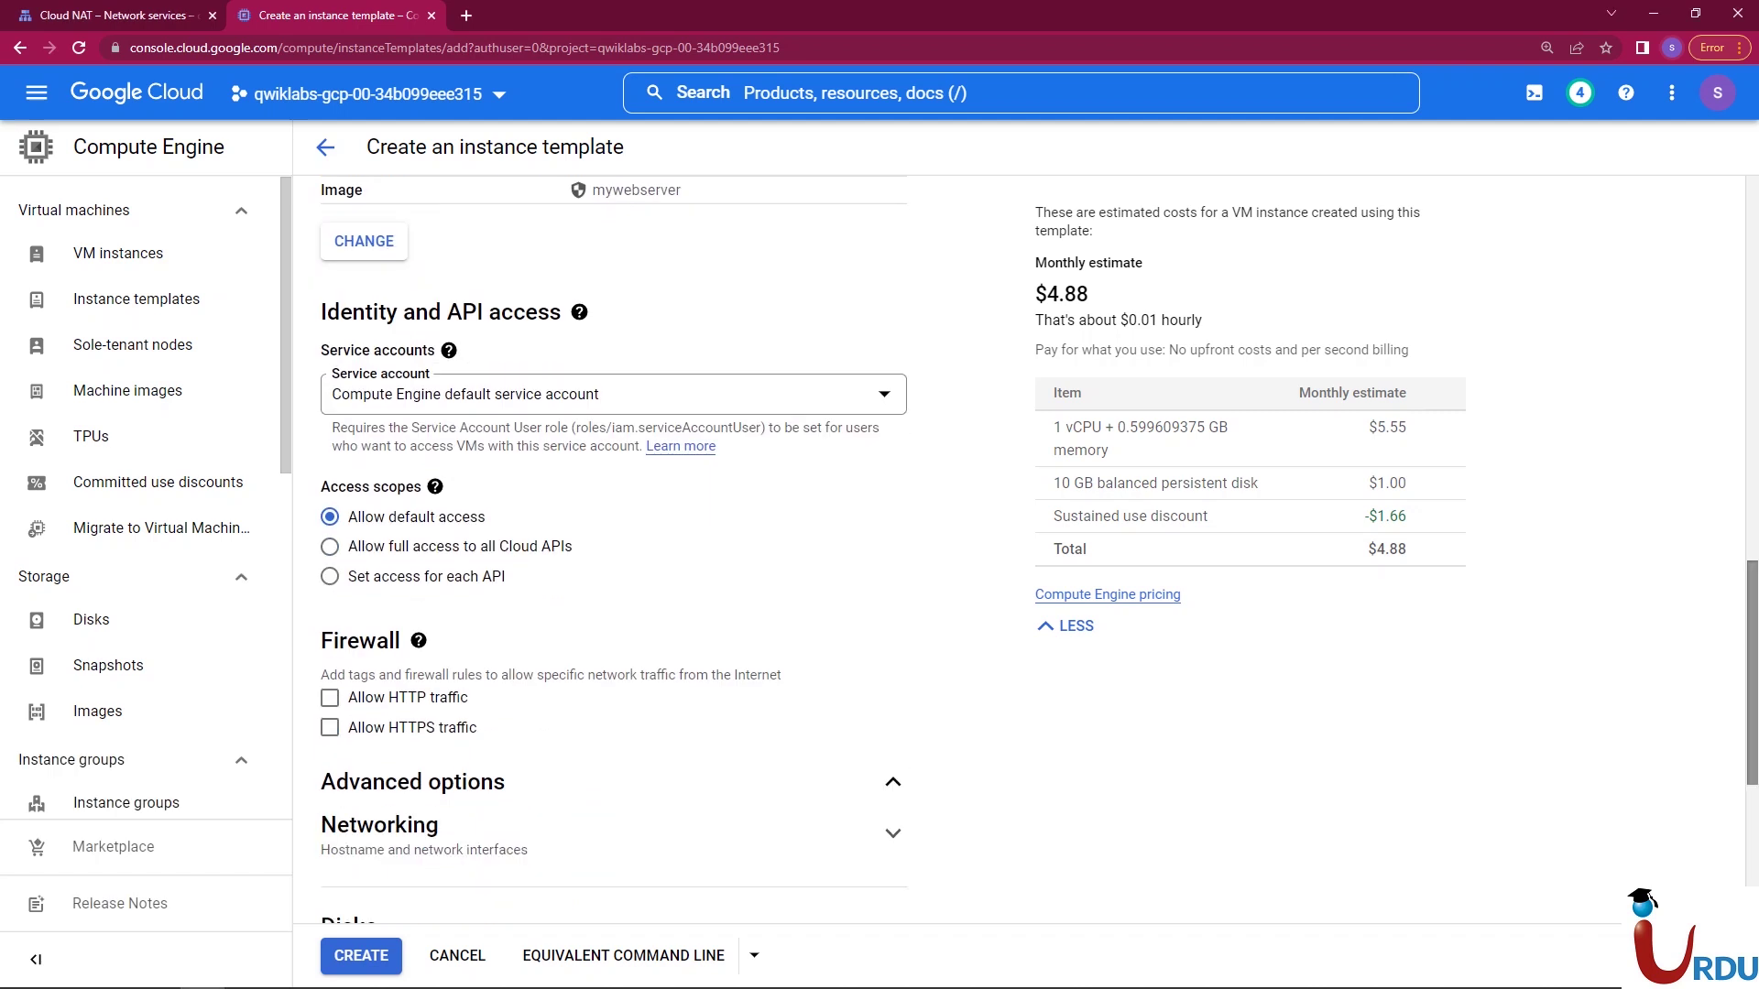
scroll(605, 550, "down", 5)
left_click(610, 380)
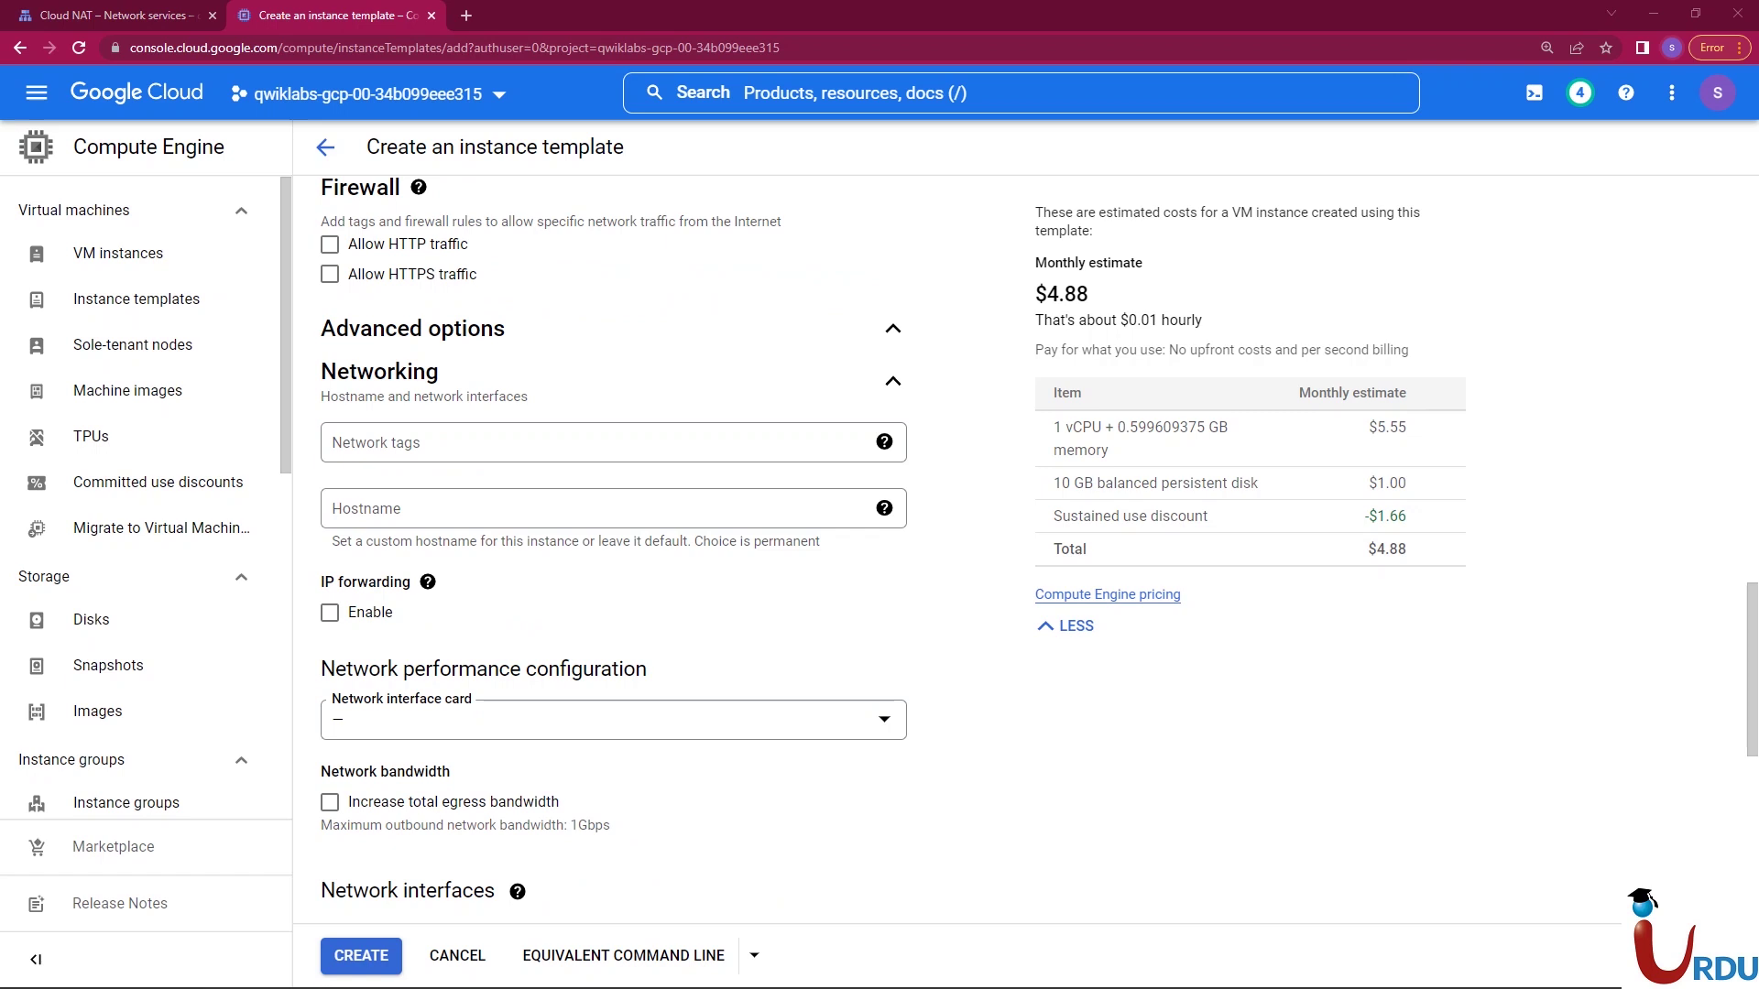
left_click(612, 443)
left_click(612, 442)
type("allow-health-checks")
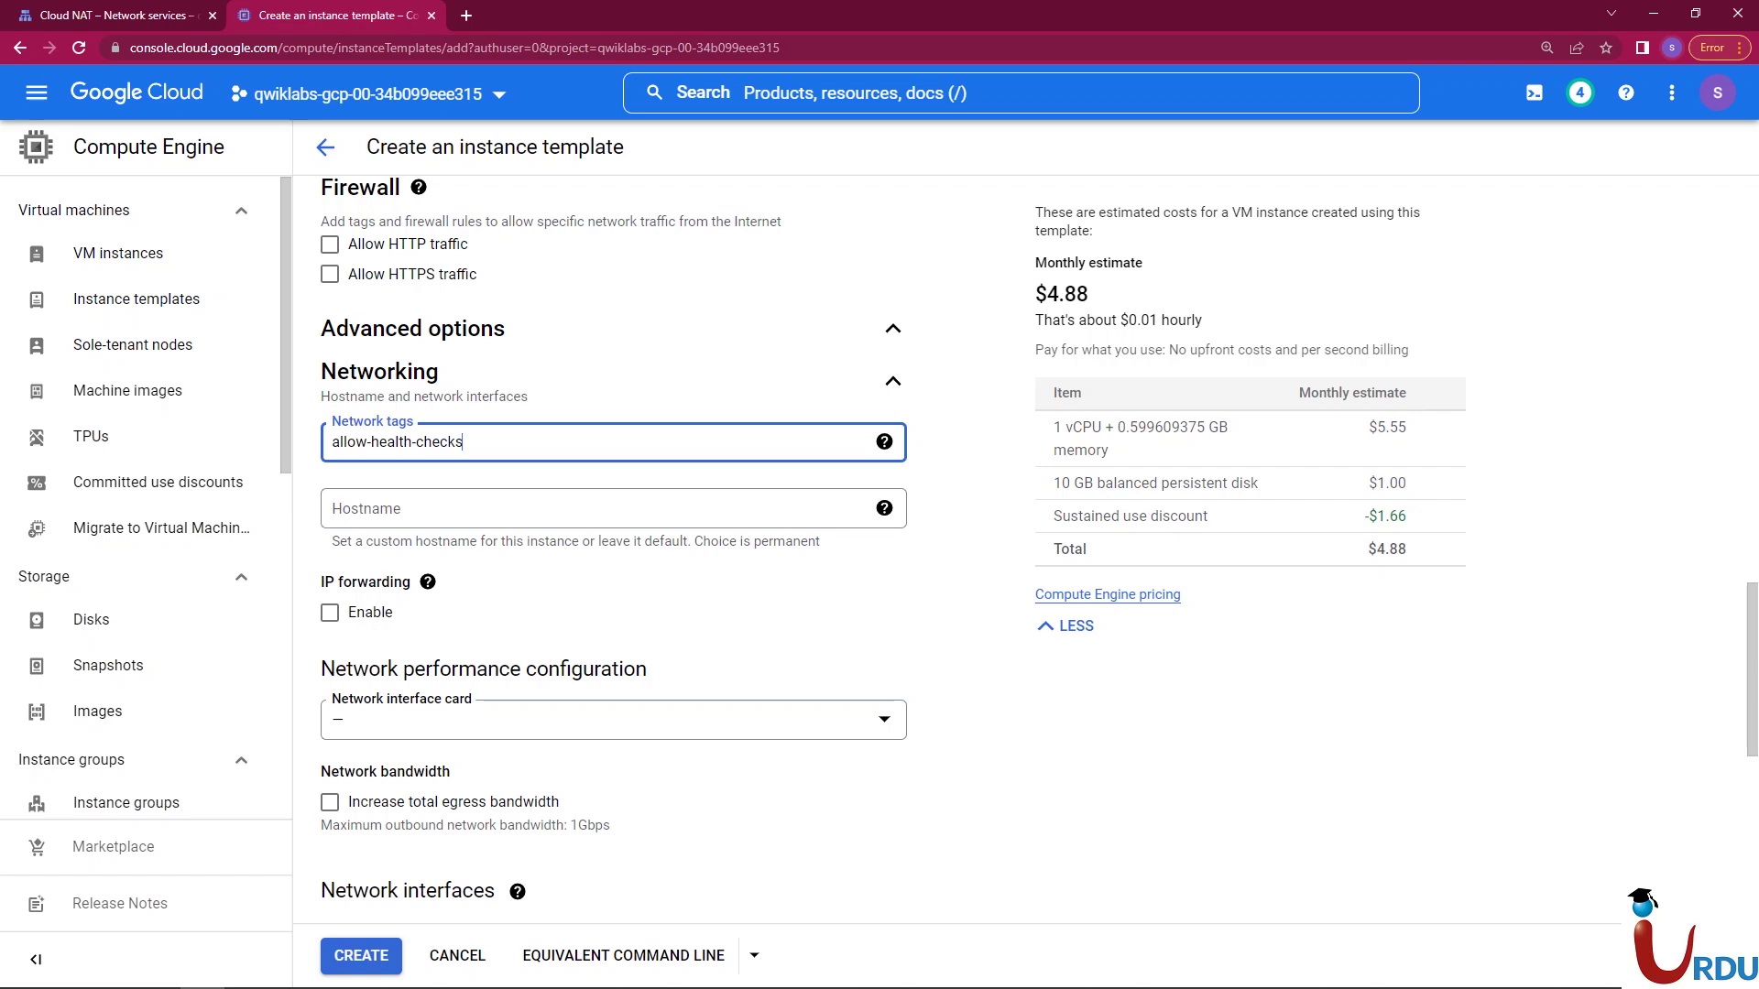
key("Tab")
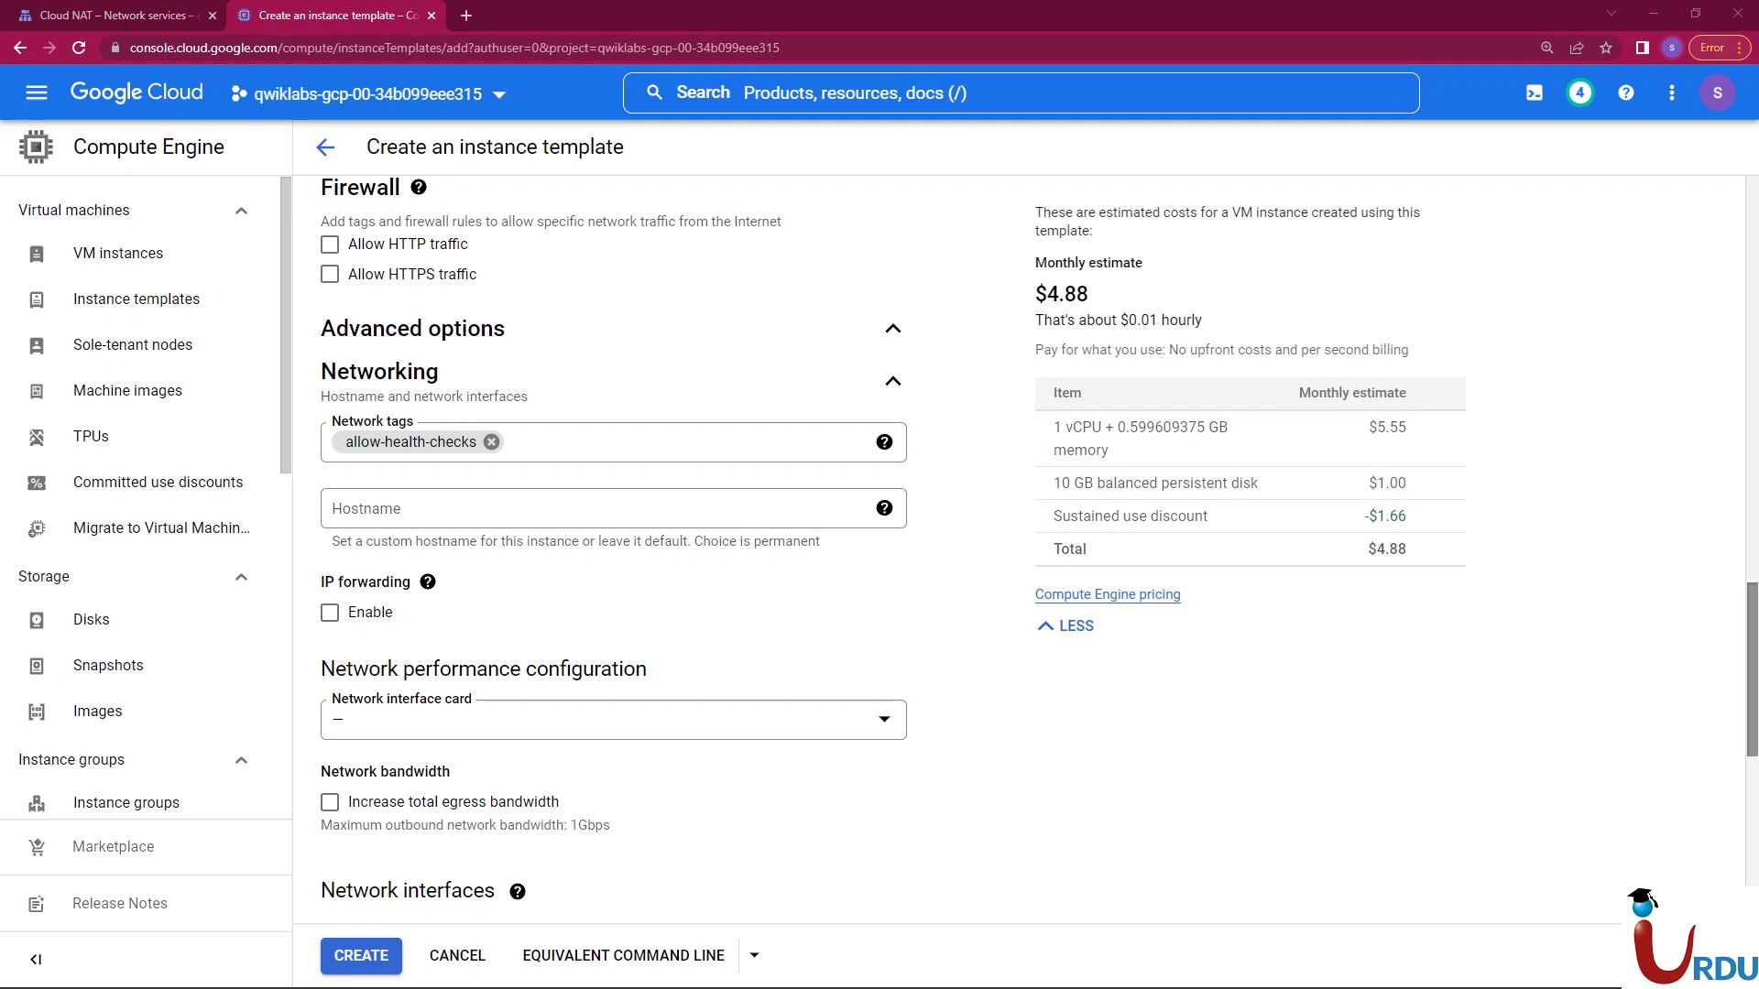
- Set the external IPv4 address of the template's default network interface to None and finish editing the interface
scroll(613, 549, "down", 2)
scroll(614, 550, "down", 3)
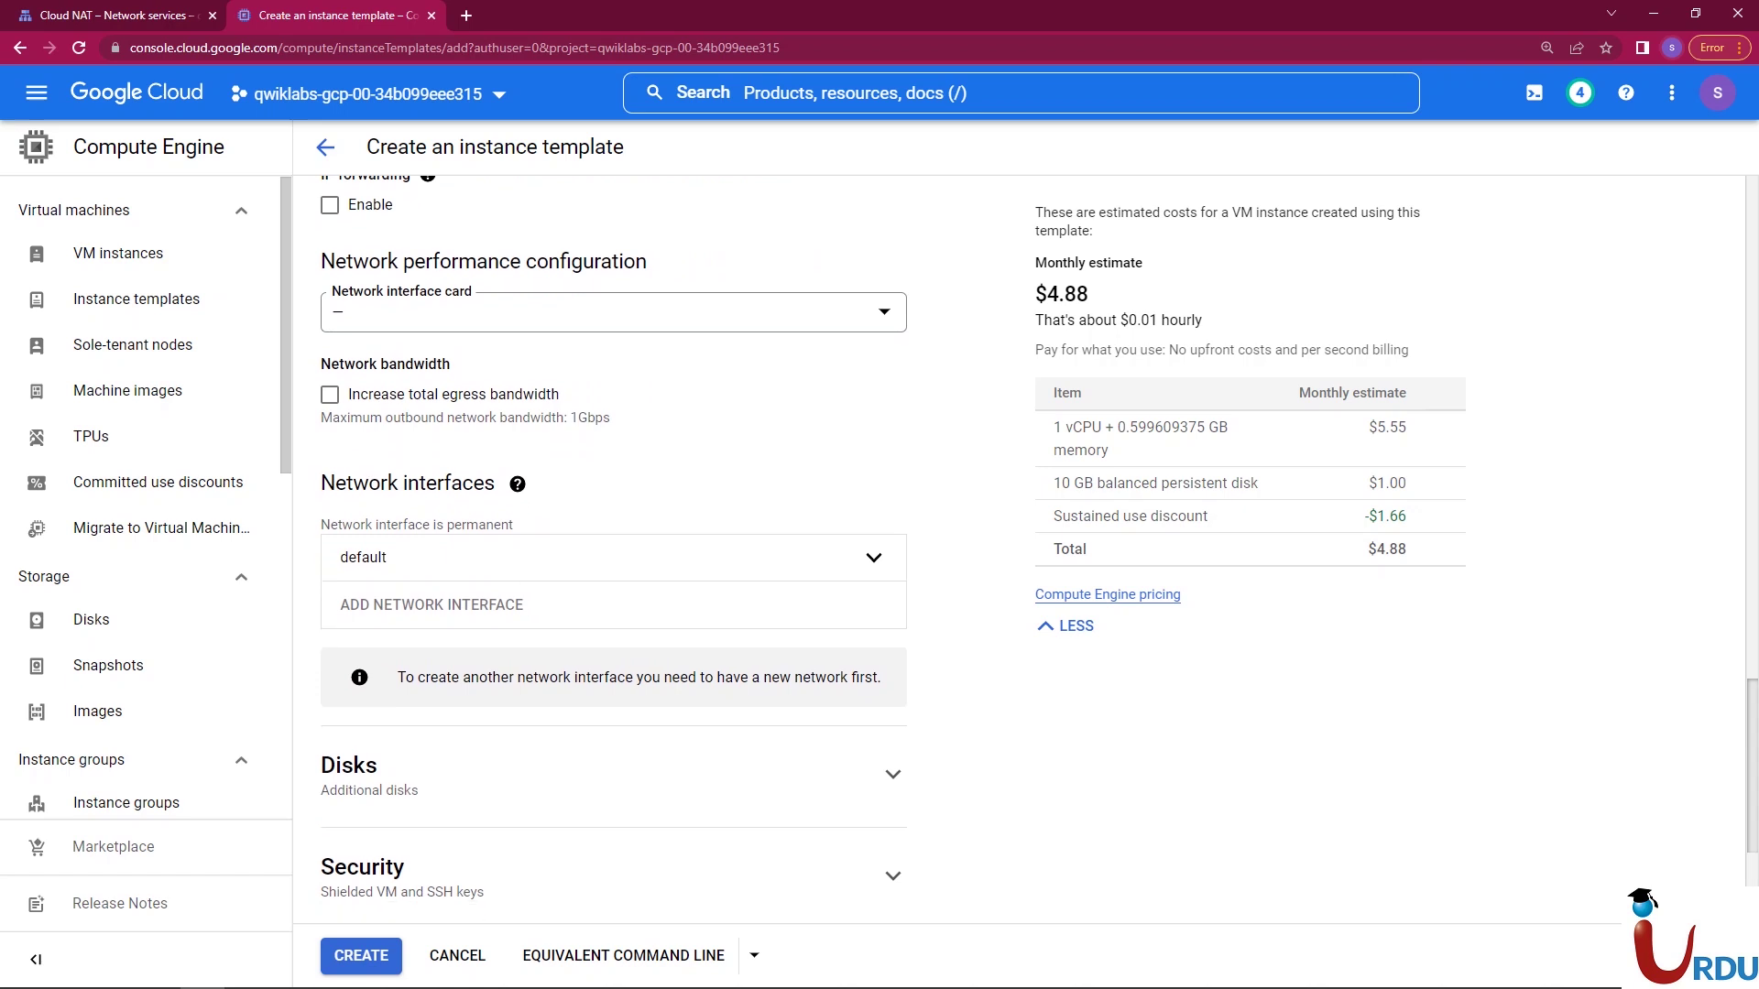
left_click(873, 558)
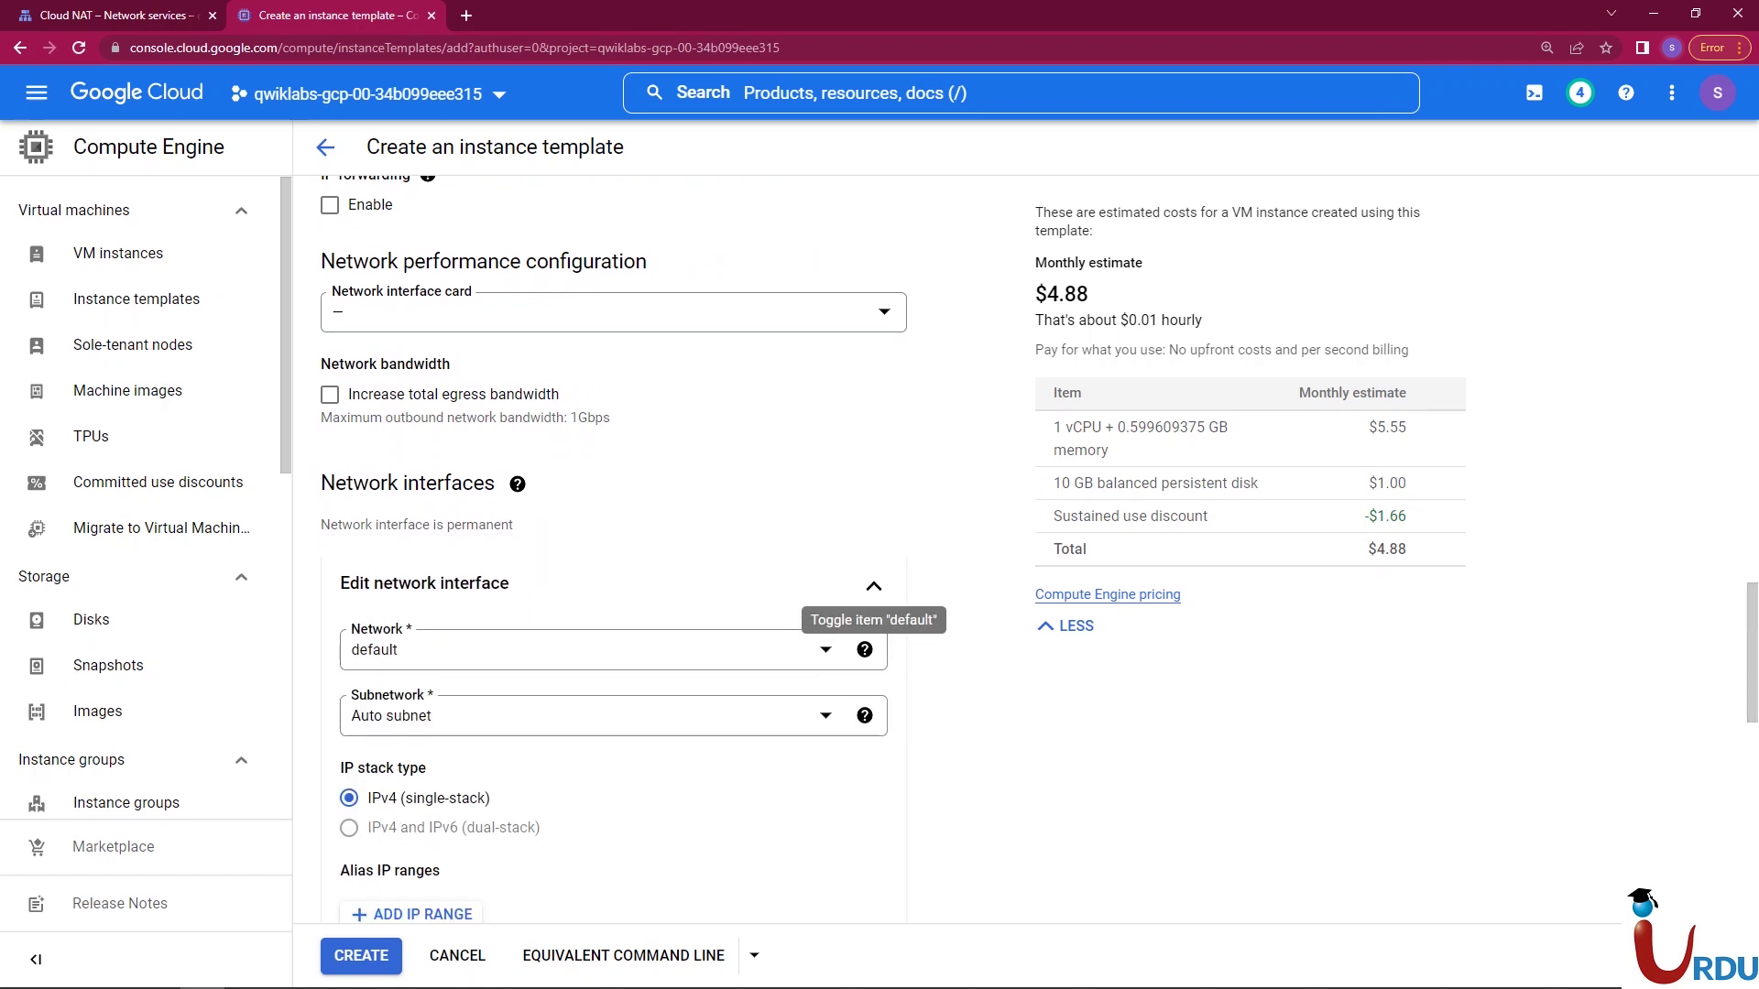
scroll(613, 549, "down", 2)
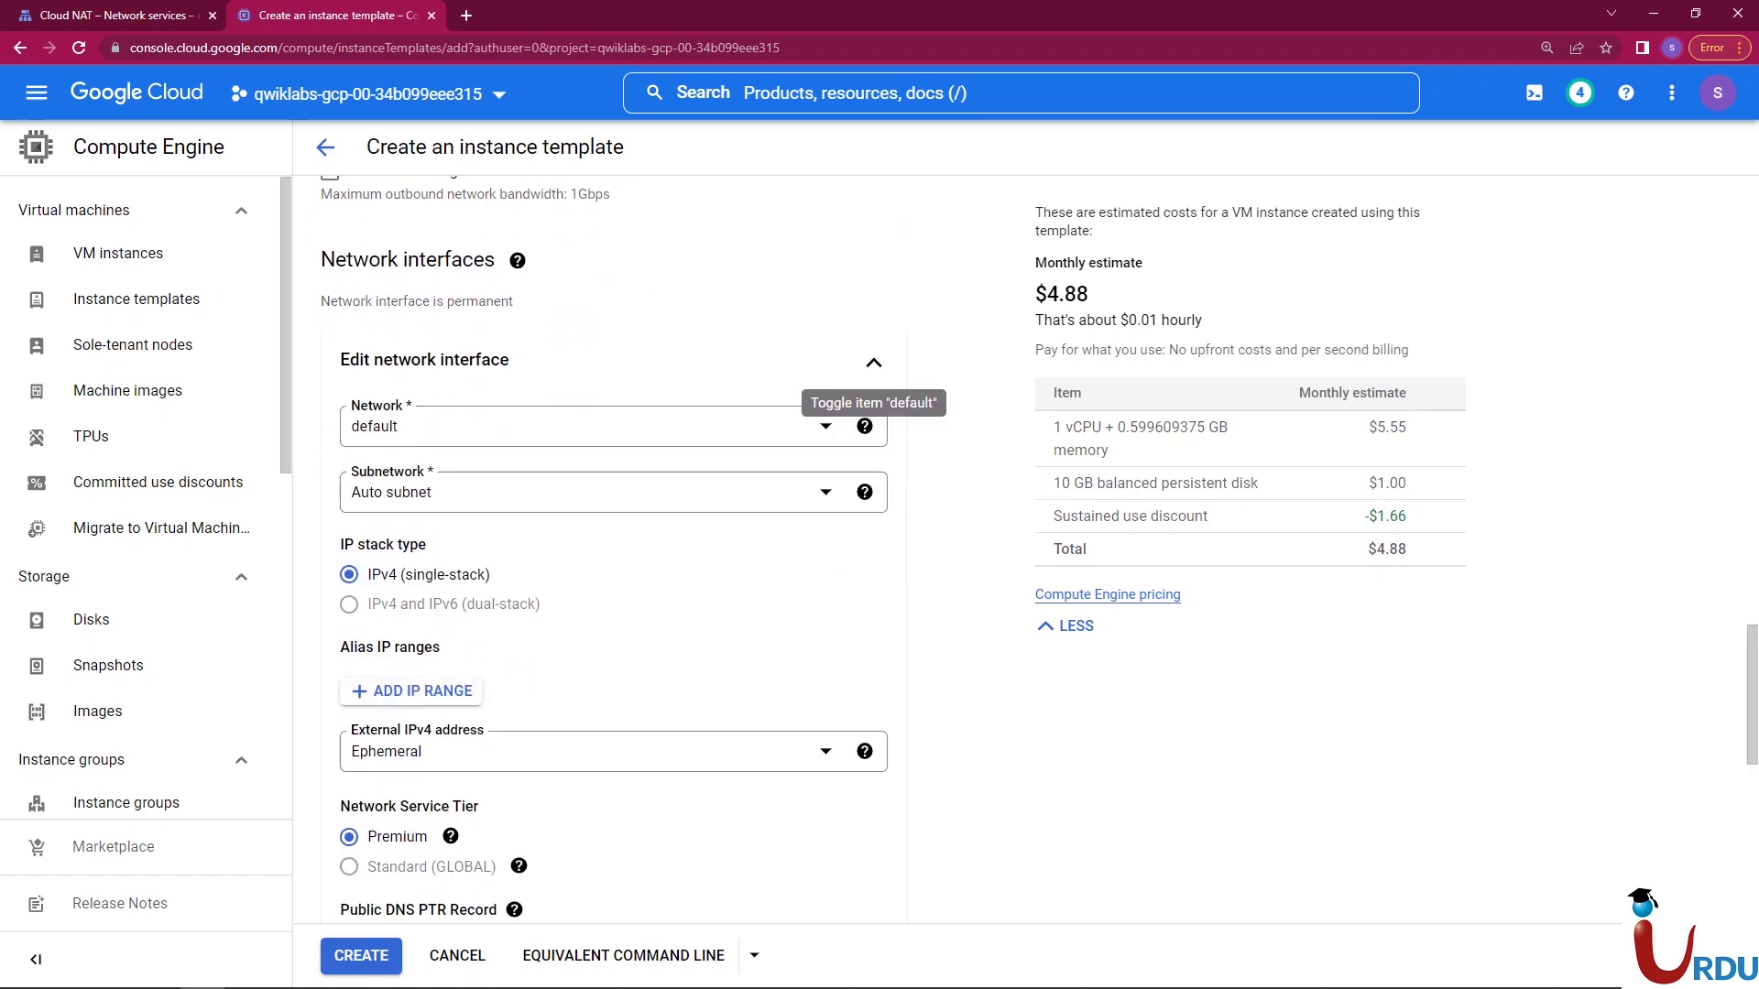
scroll(614, 550, "down", 4)
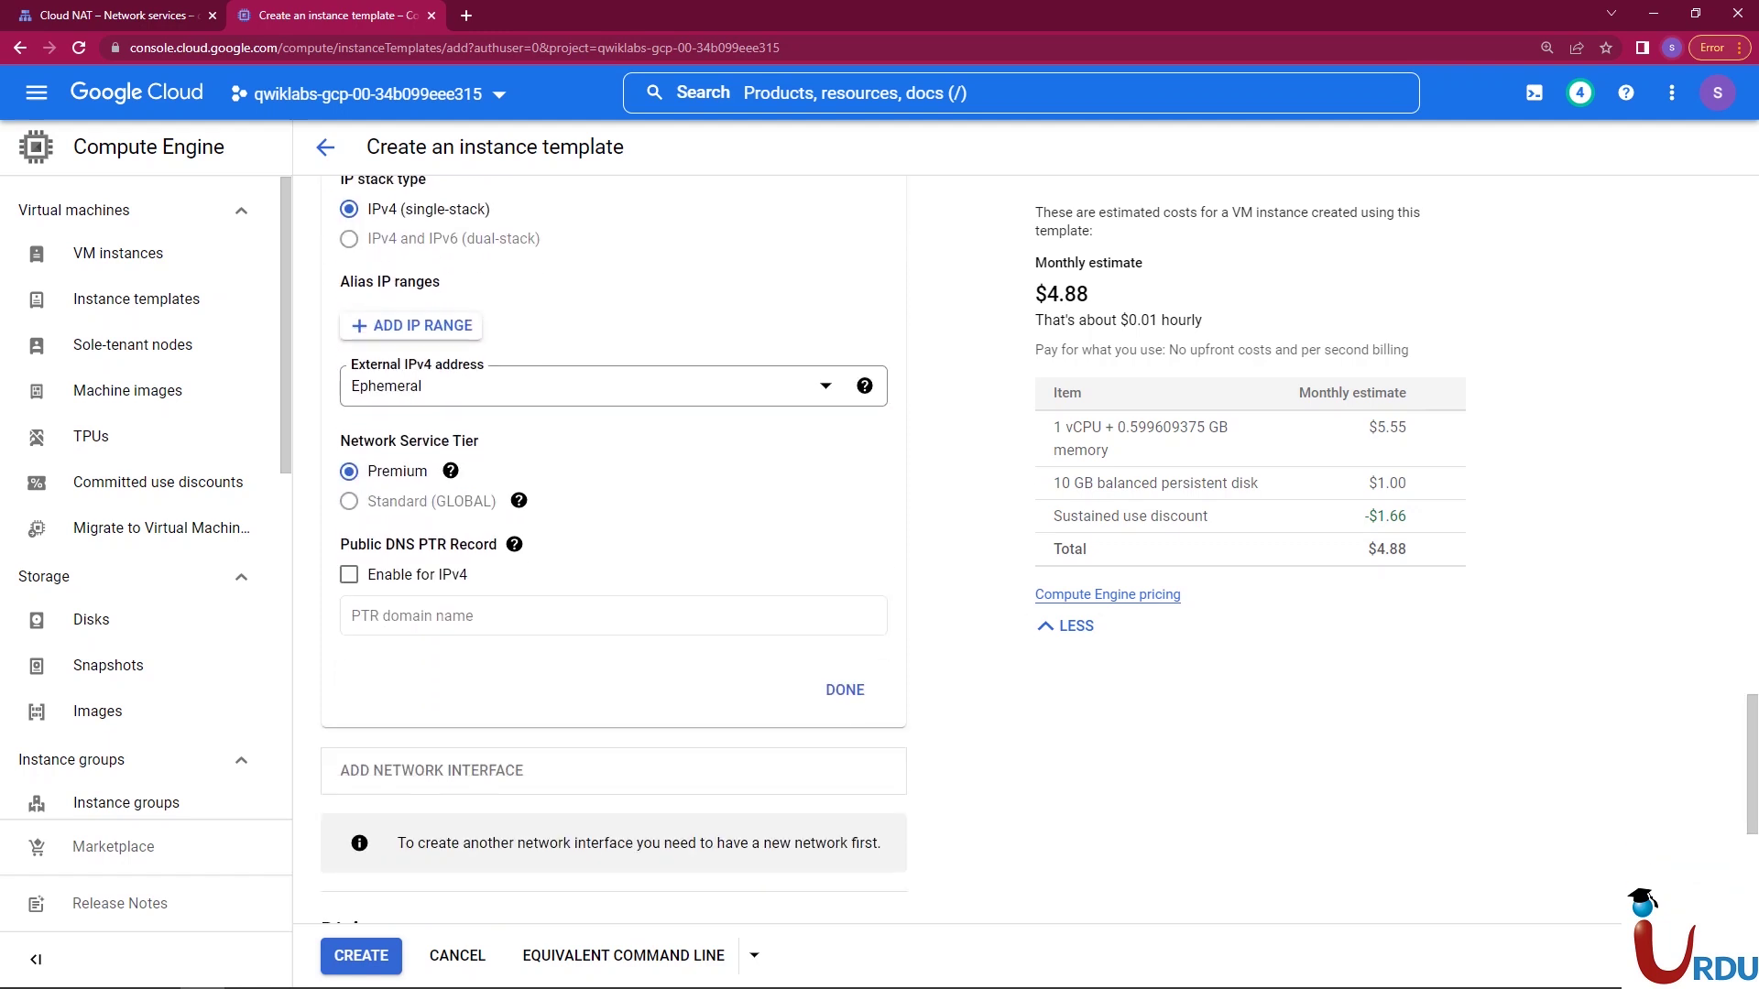
left_click(586, 386)
left_click(390, 465)
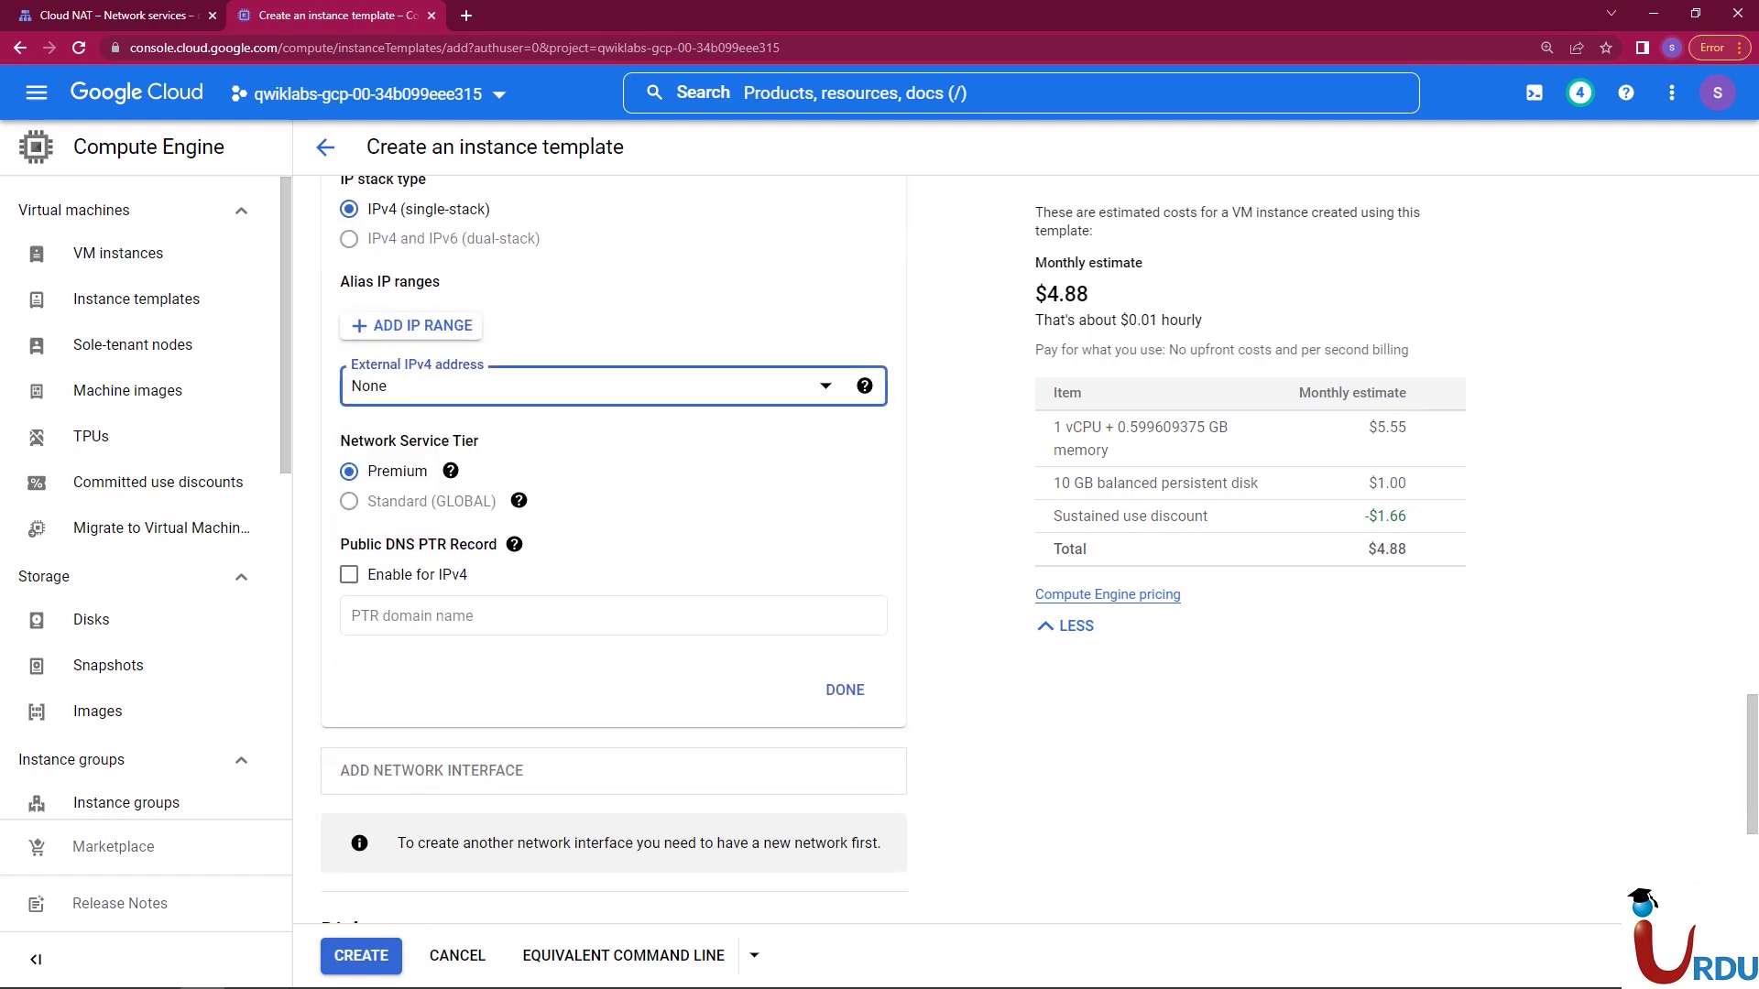
left_click(844, 462)
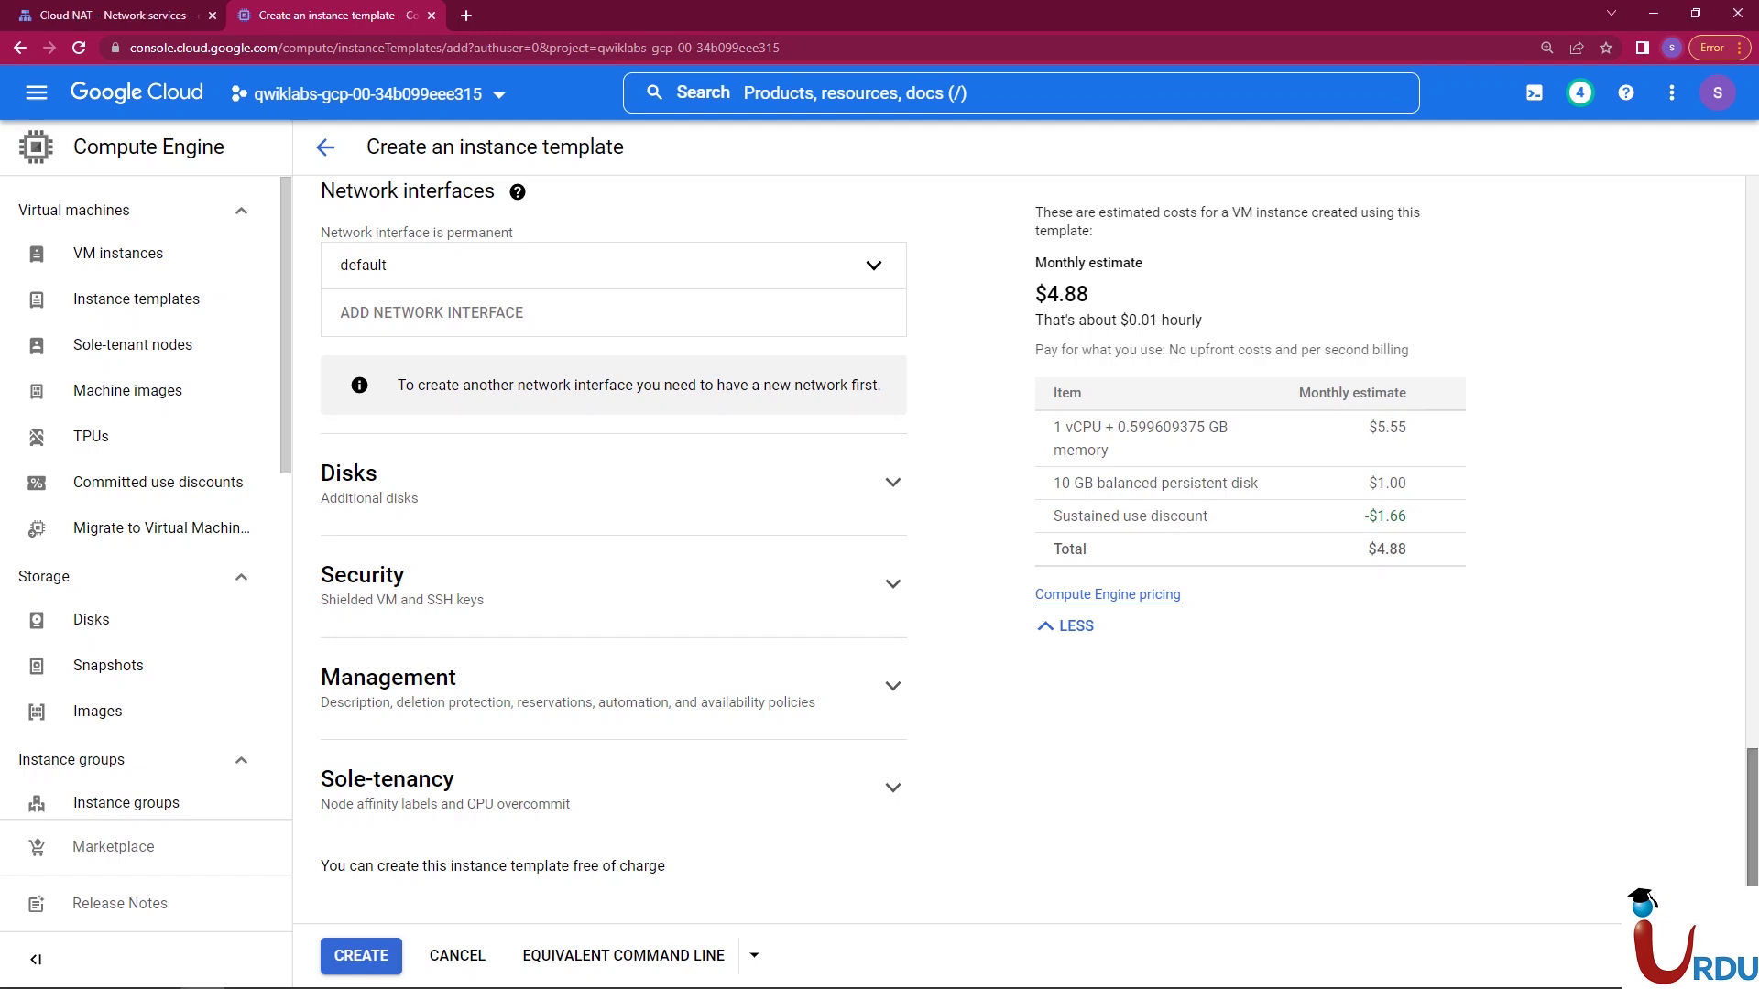
- Review the remaining template settings and create the mywebserver-template instance template
scroll(613, 541, "up", 1)
scroll(614, 550, "up", 2)
scroll(613, 549, "down", 3)
scroll(613, 549, "up", 6)
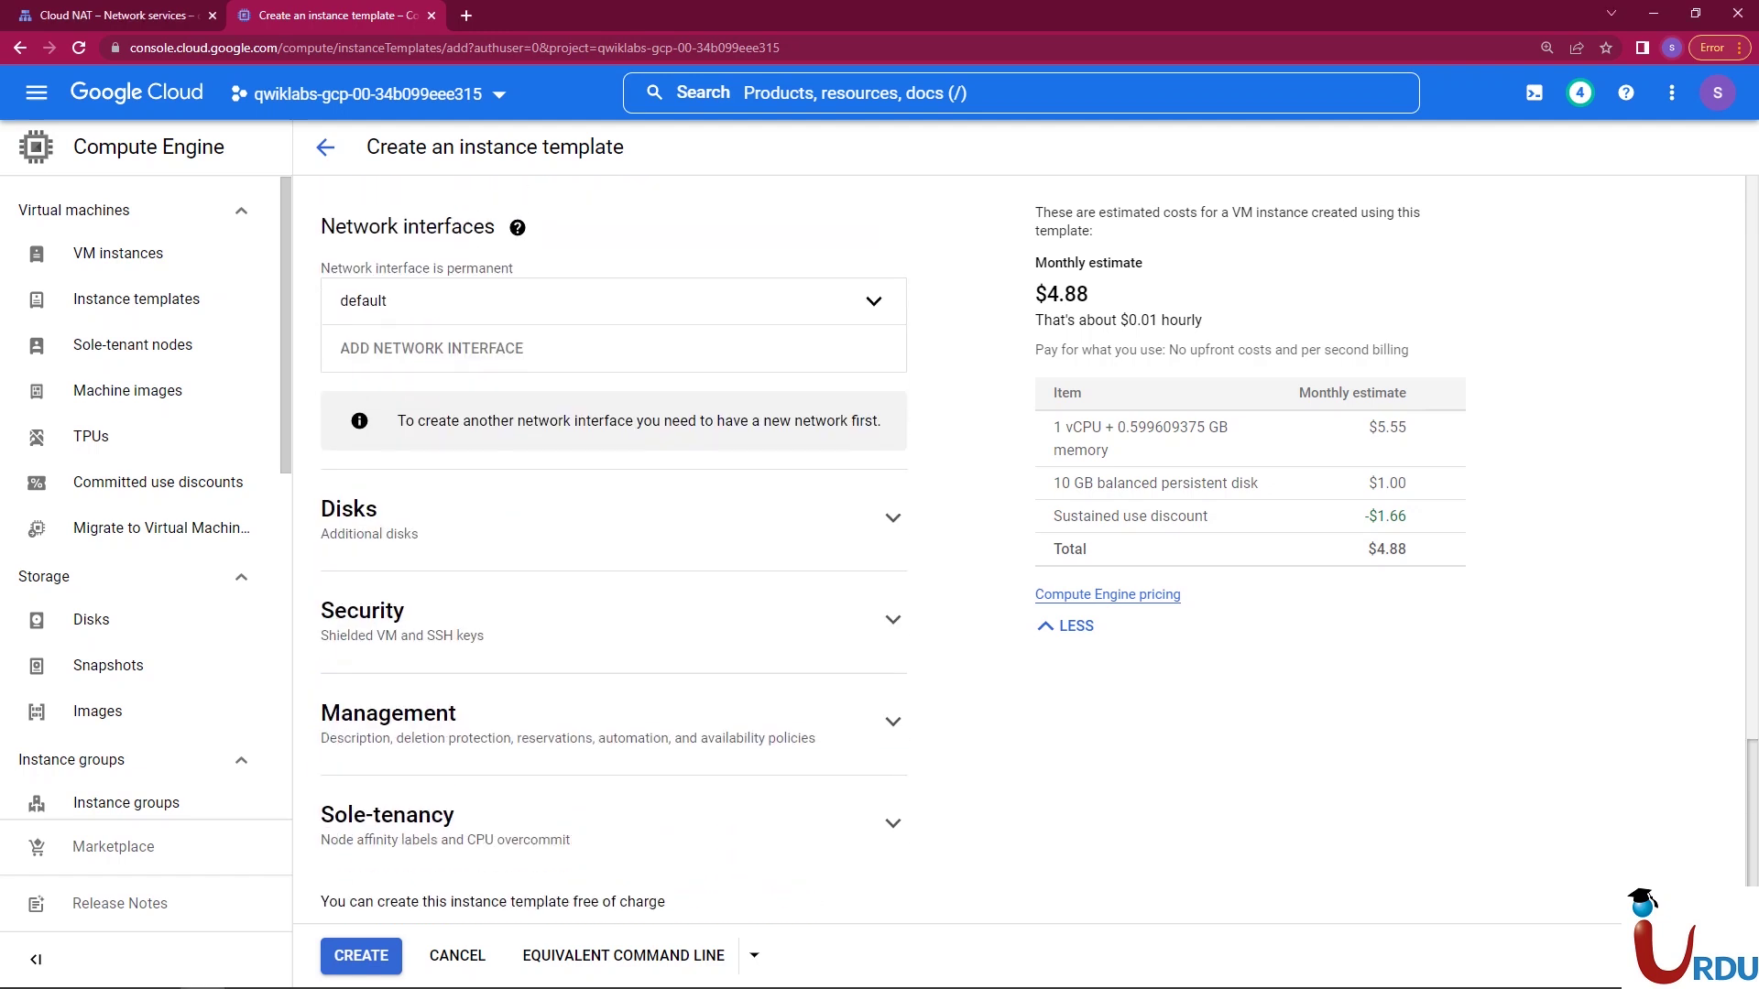
scroll(614, 549, "down", 5)
scroll(614, 550, "up", 6)
scroll(613, 549, "up", 15)
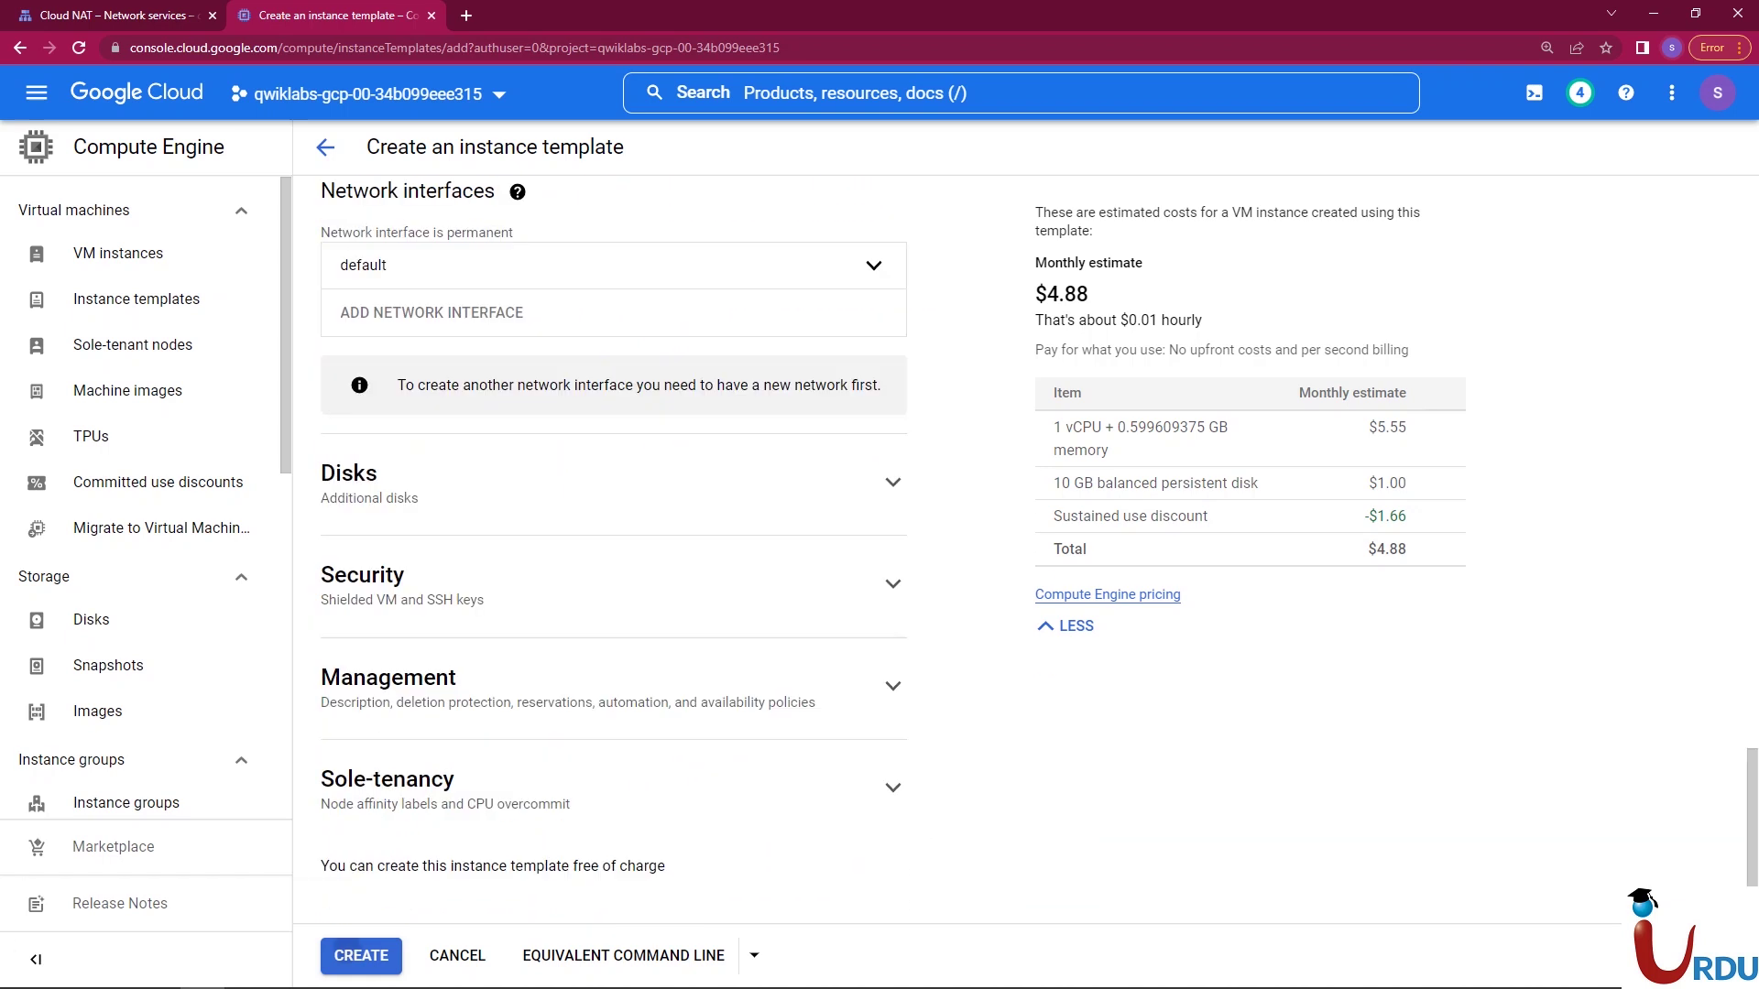
left_click(361, 955)
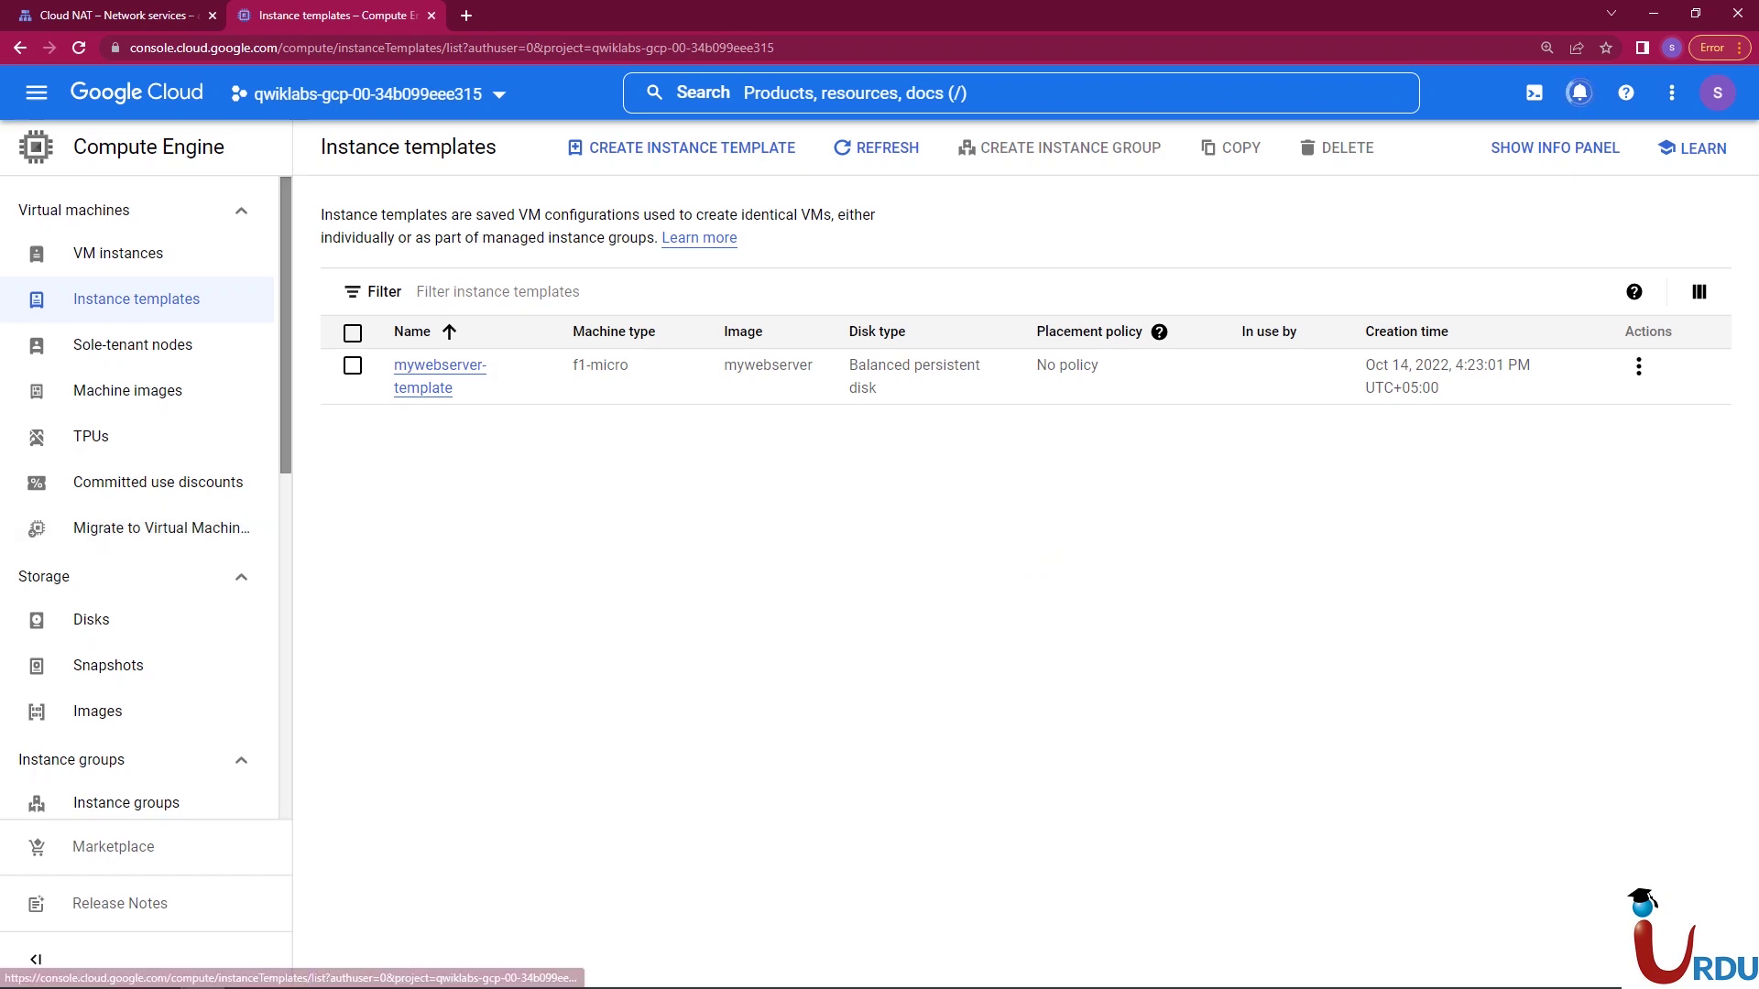
- Start a new health check under Compute Engine and name it http-health-check
scroll(137, 495, "down", 3)
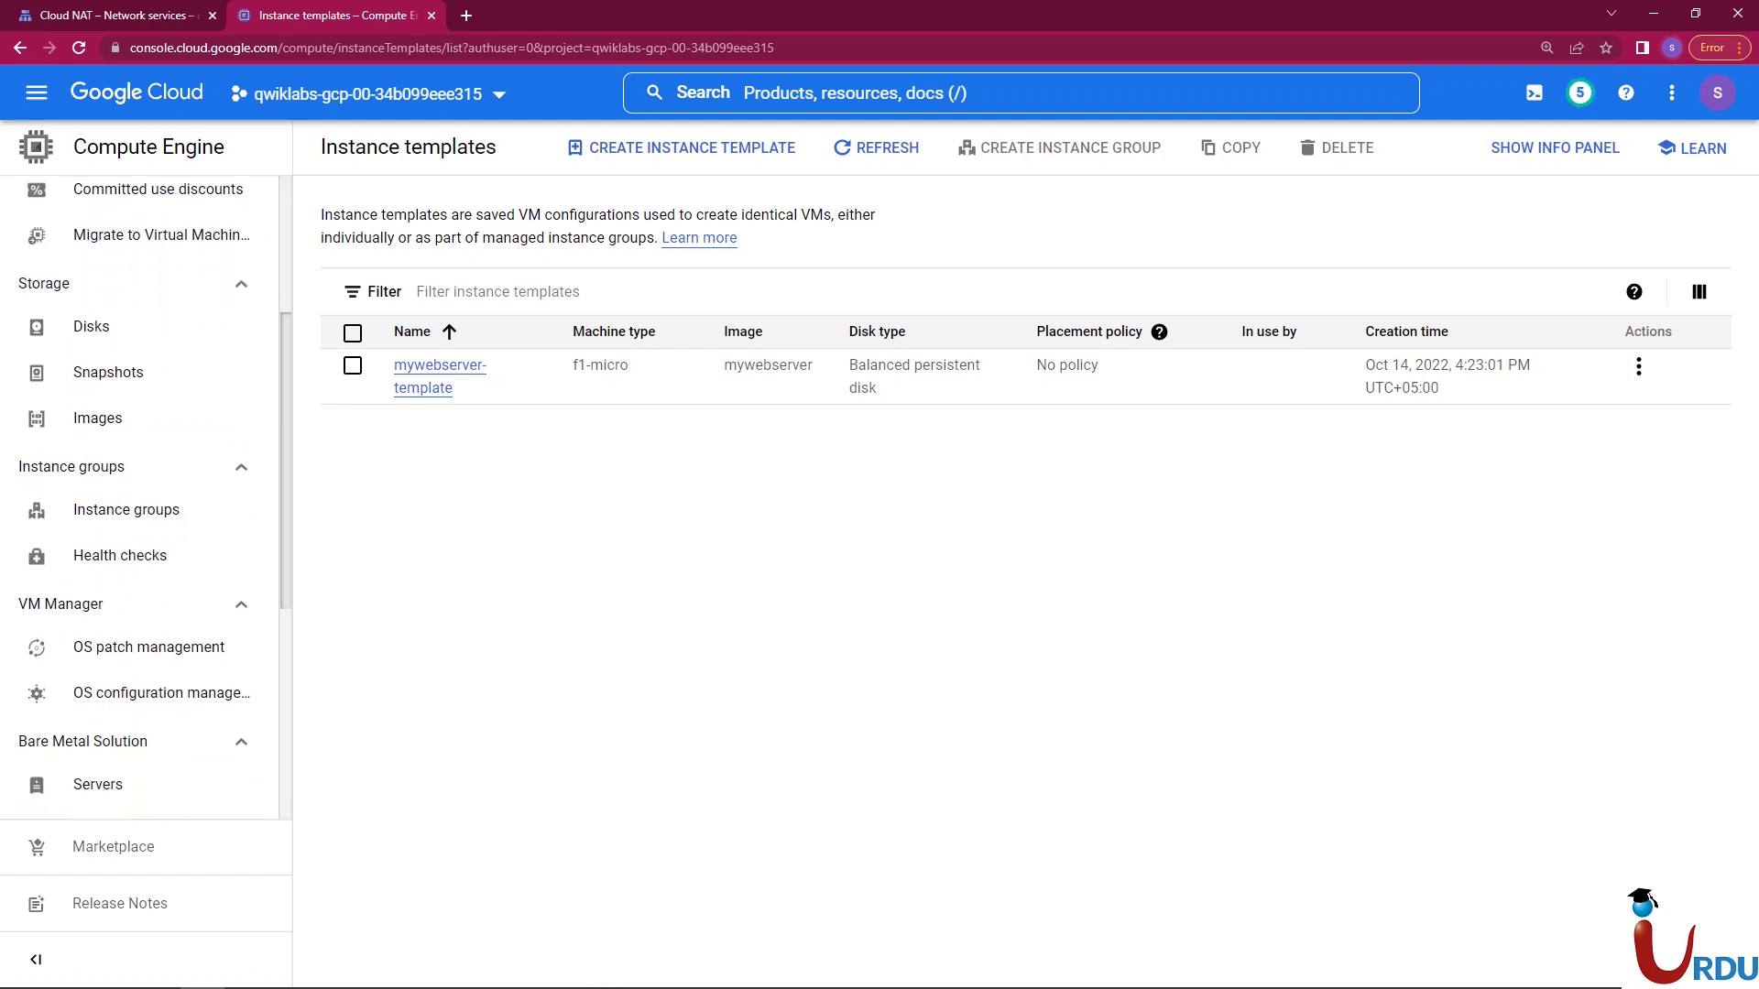
left_click(119, 555)
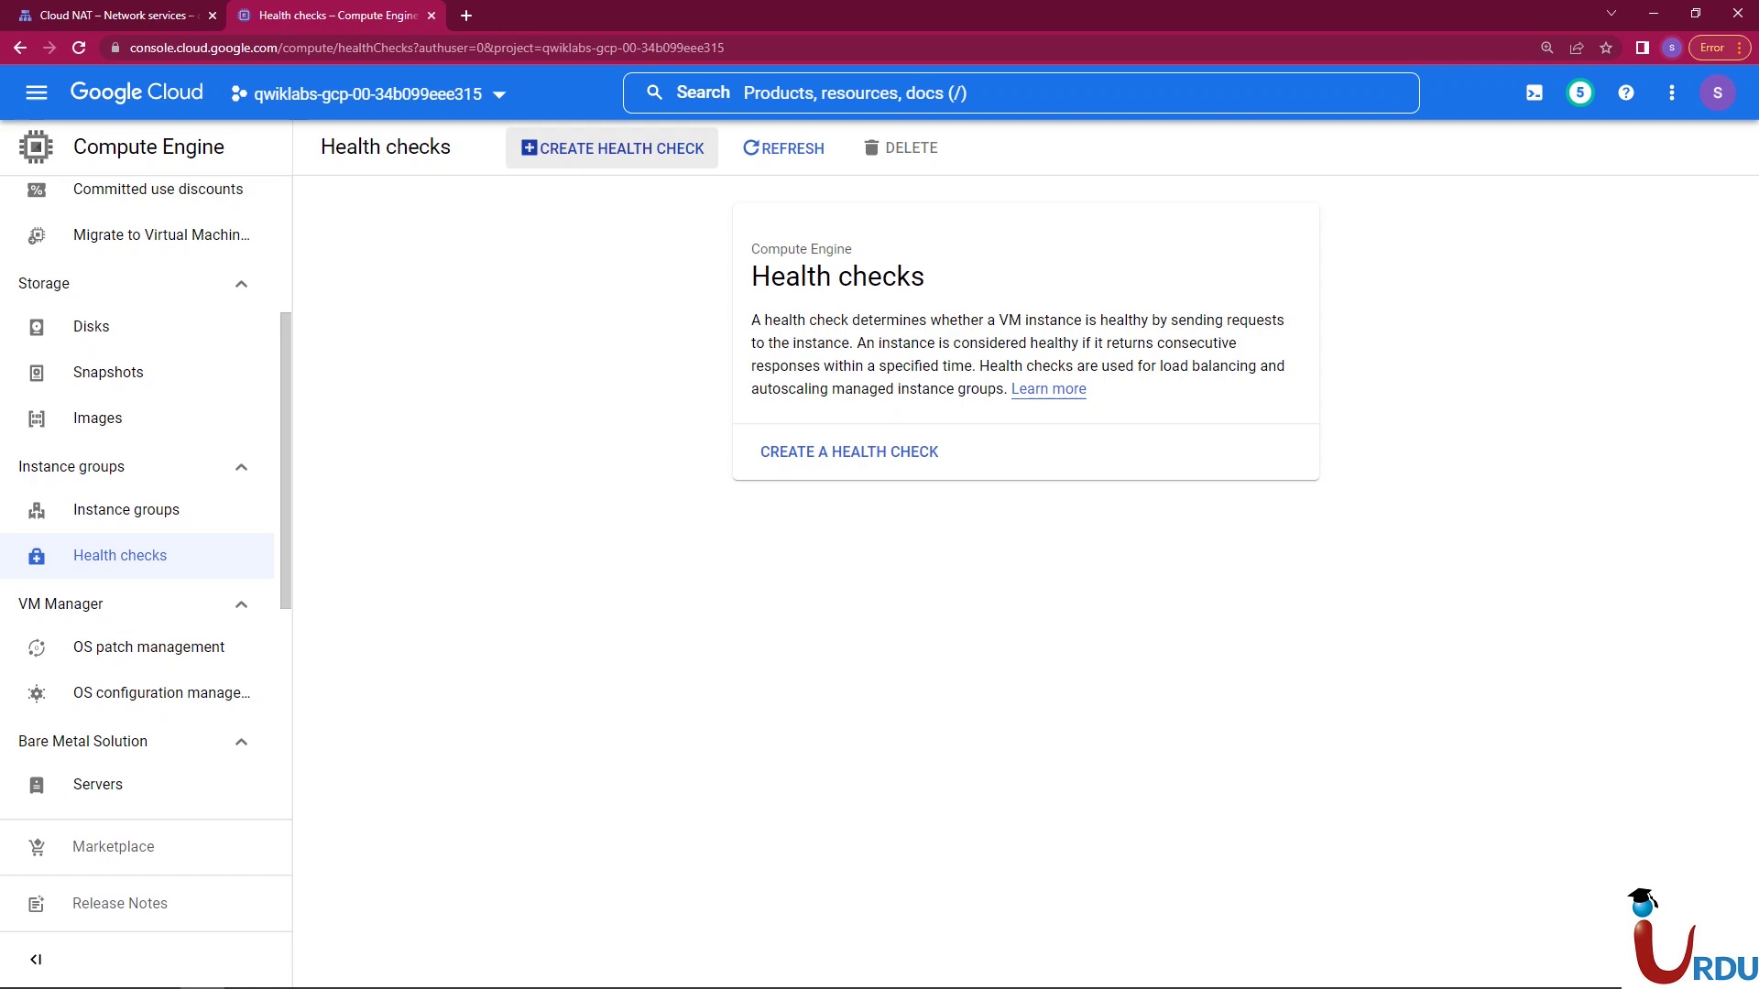
left_click(612, 147)
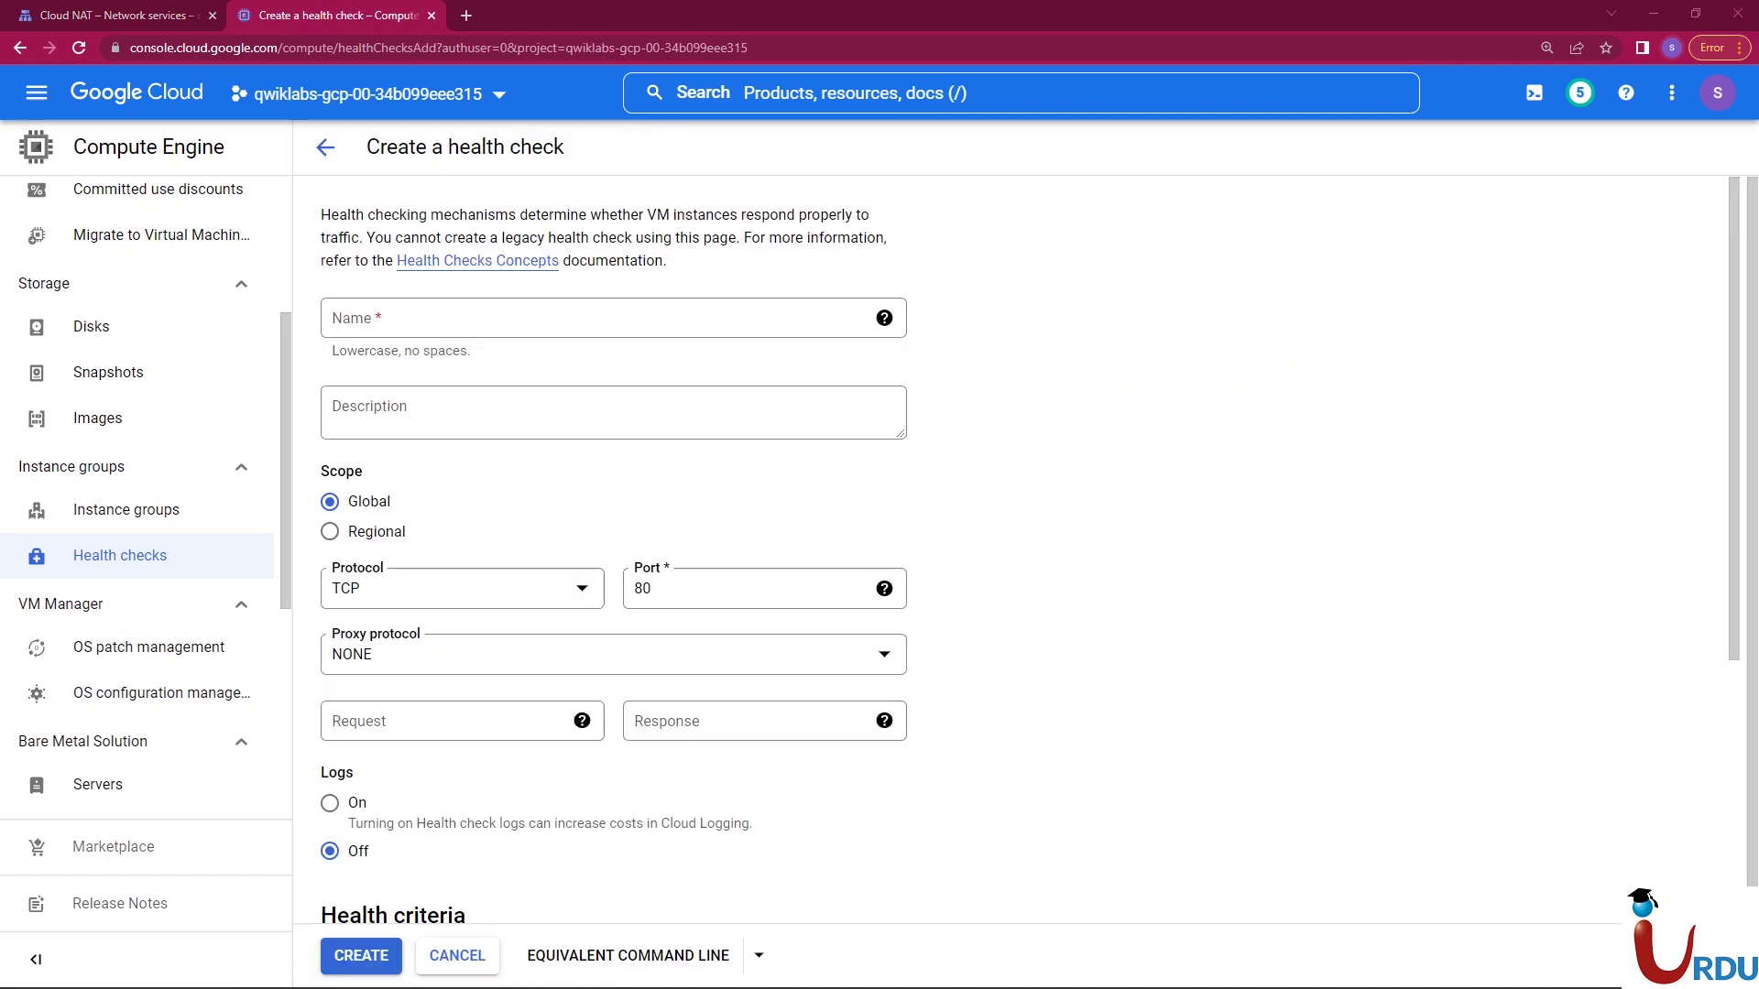
left_click(612, 317)
type("http-health-check")
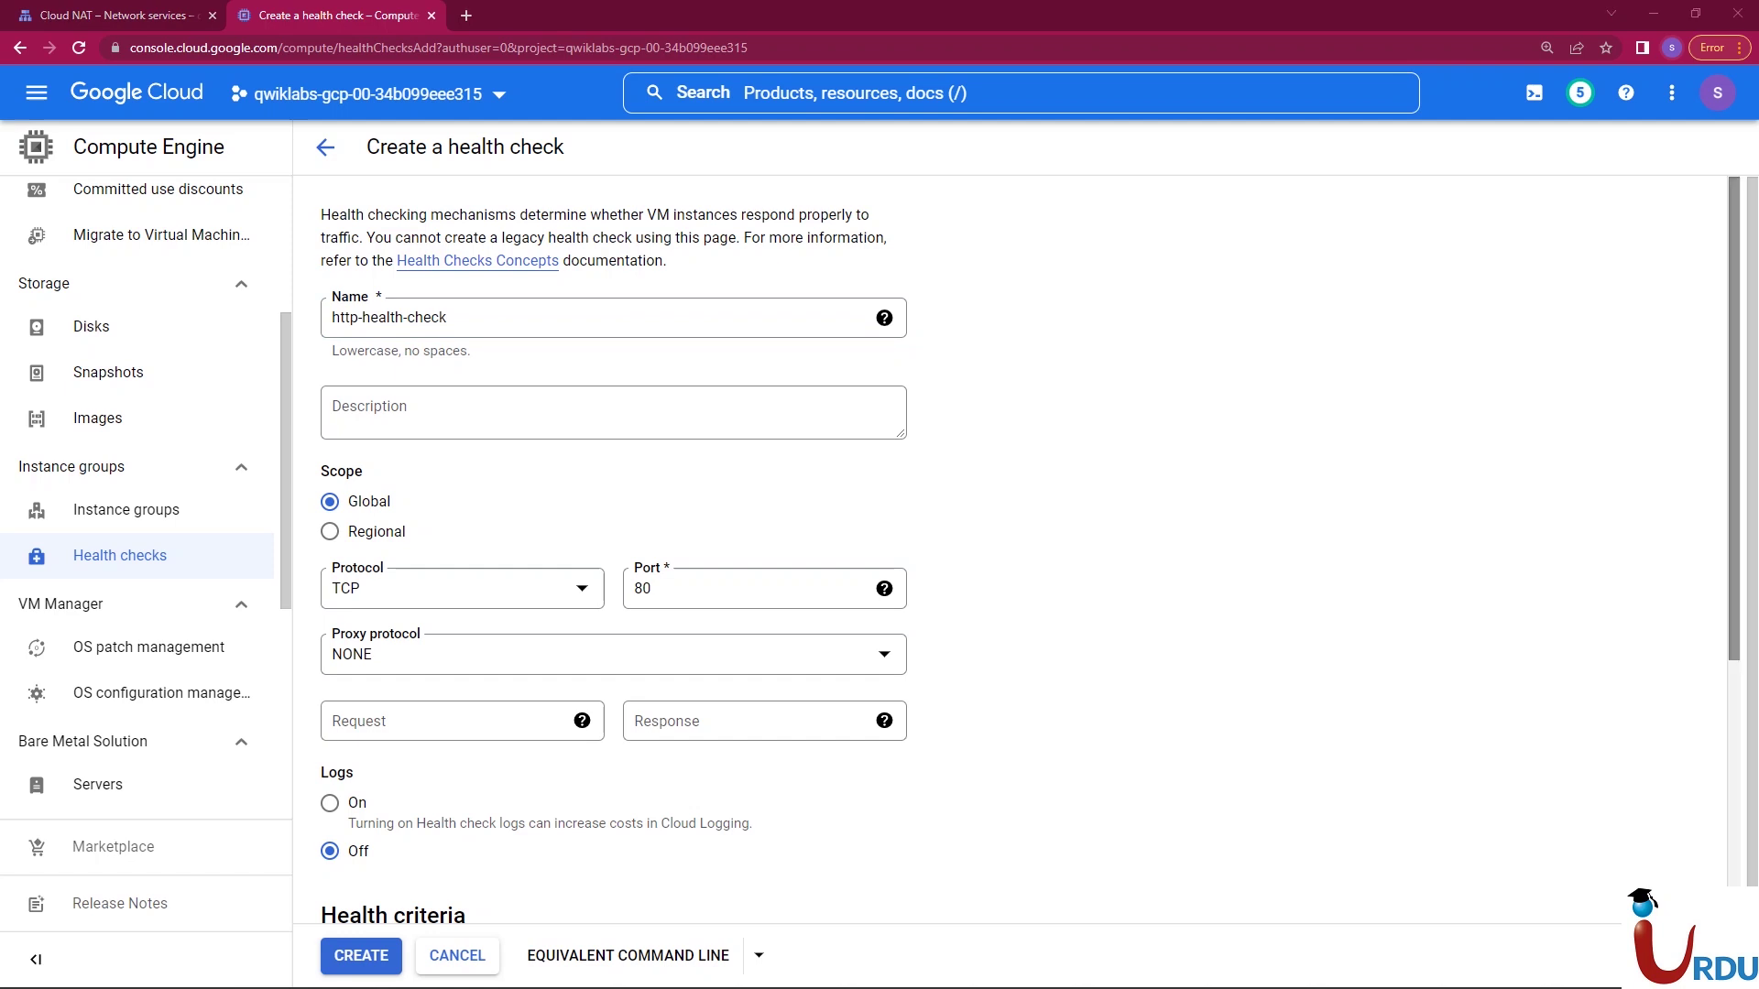
- Examine the health criteria of the new health check: check interval, timeout, healthy threshold and unhealthy threshold
scroll(614, 549, "down", 4)
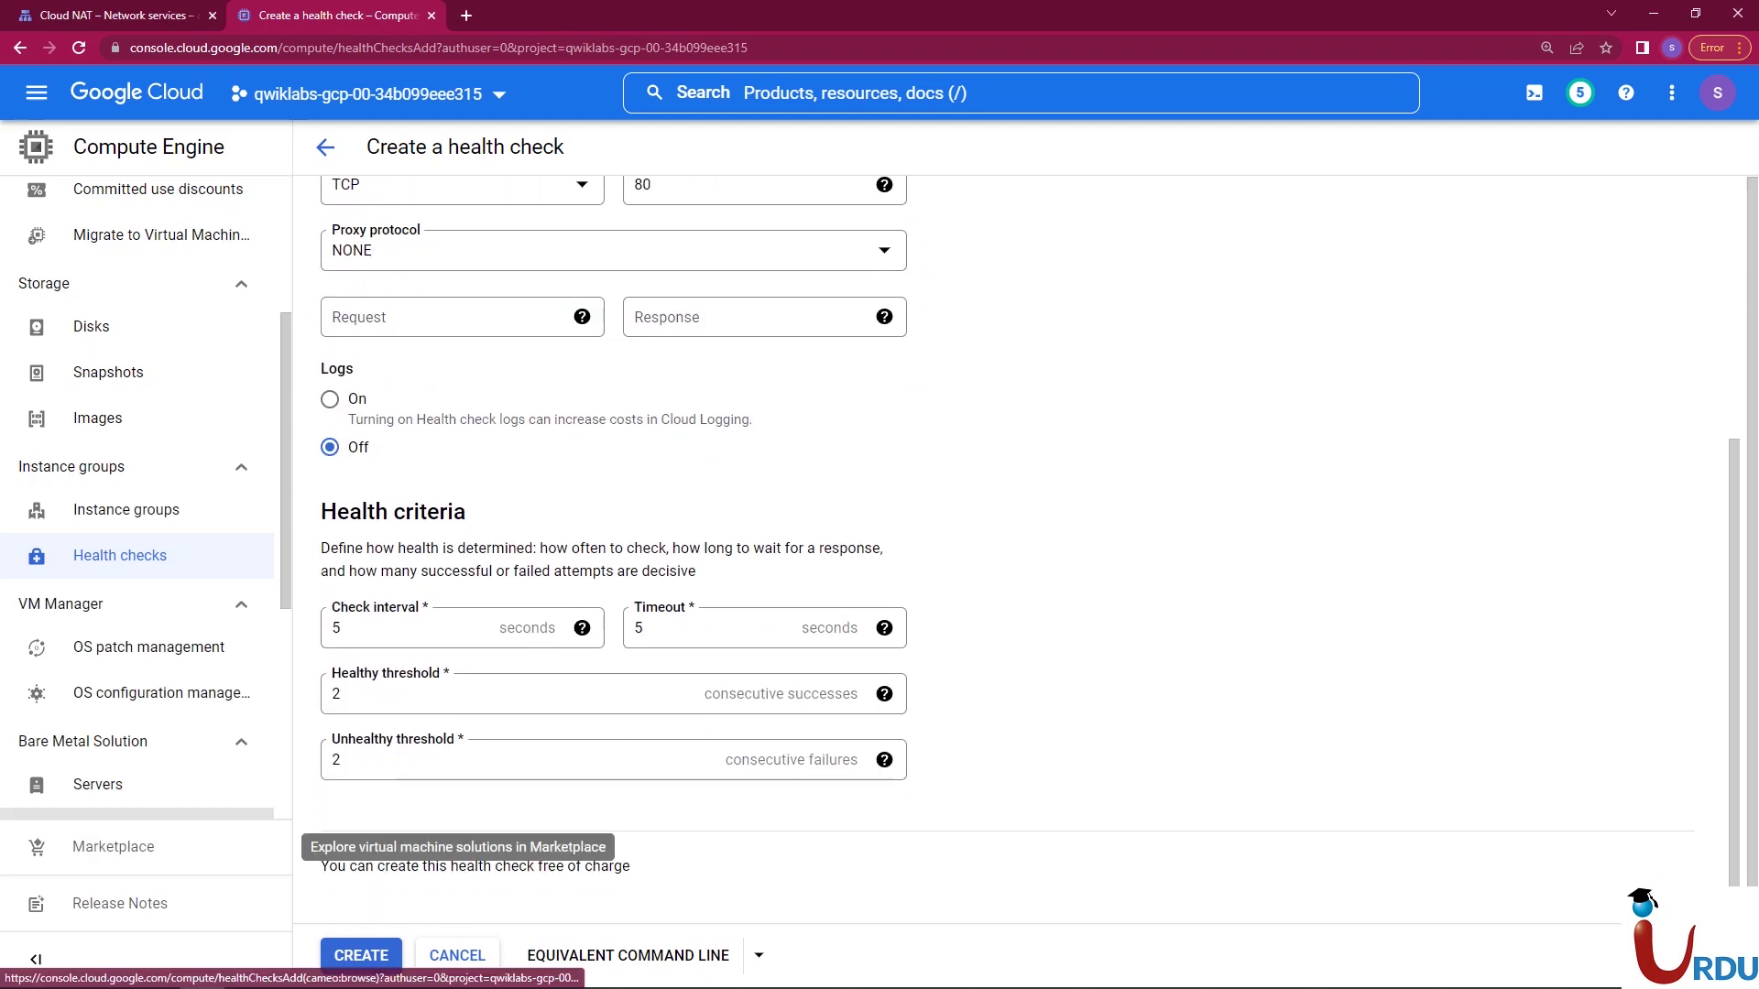
scroll(613, 549, "up", 1)
scroll(613, 550, "up", 4)
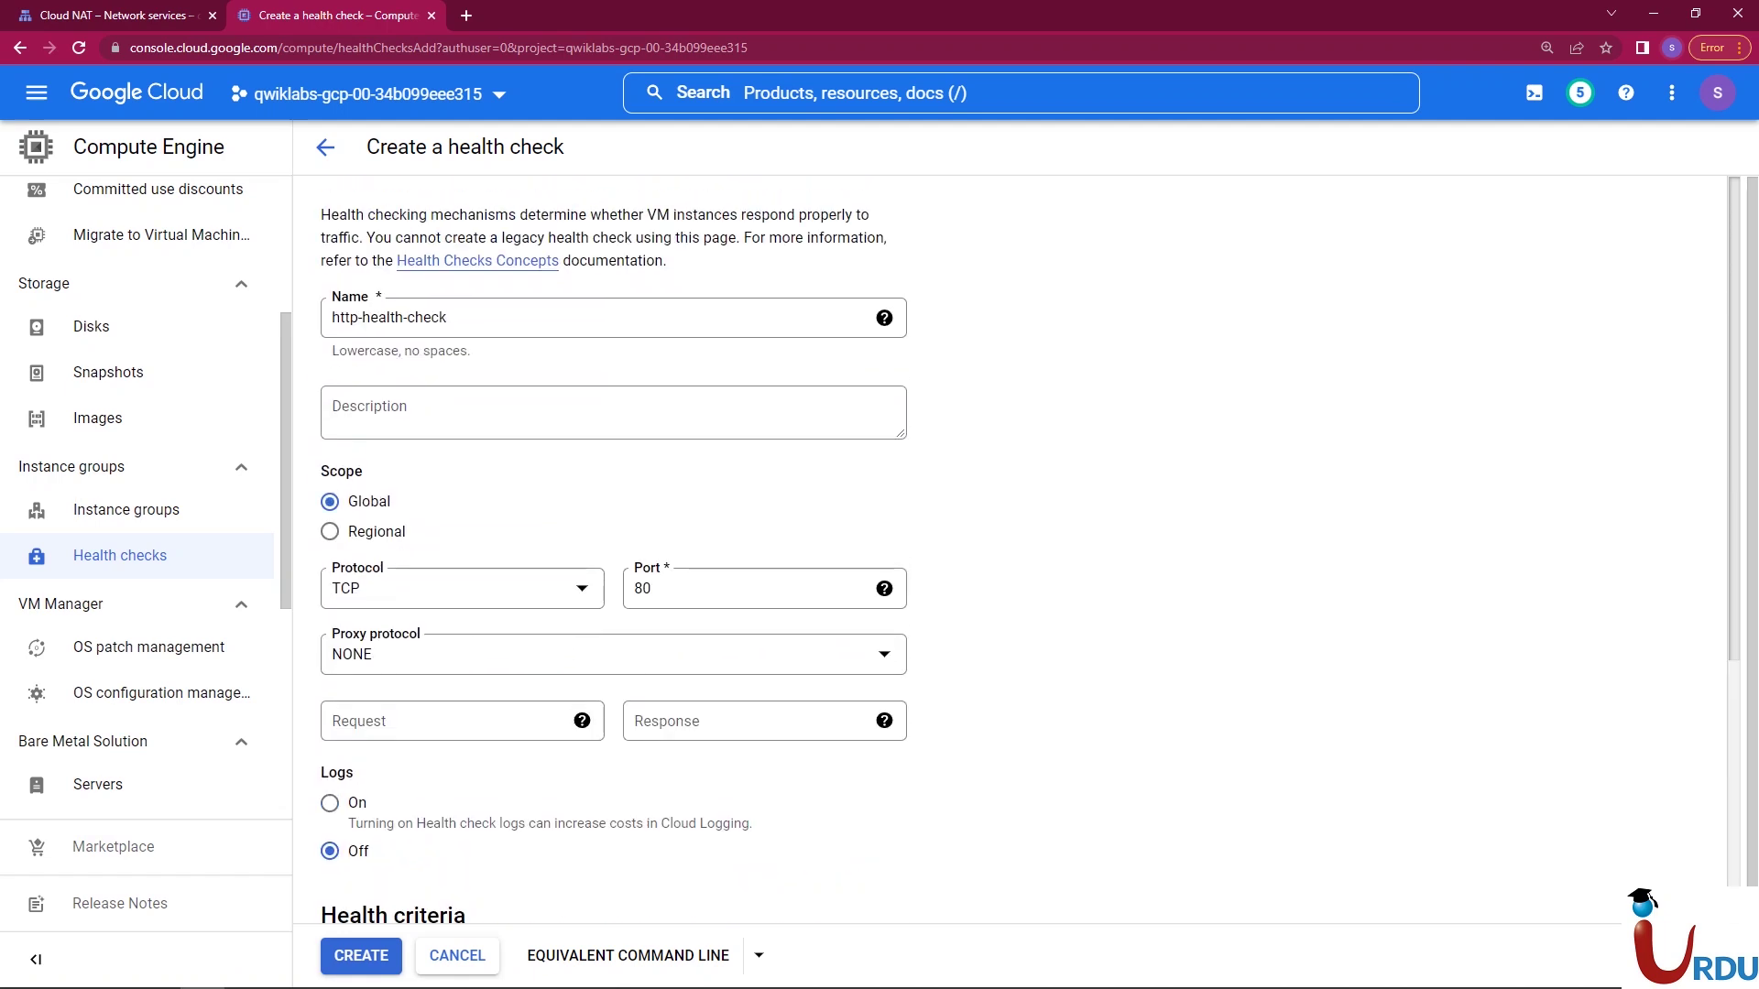
scroll(614, 550, "down", 2)
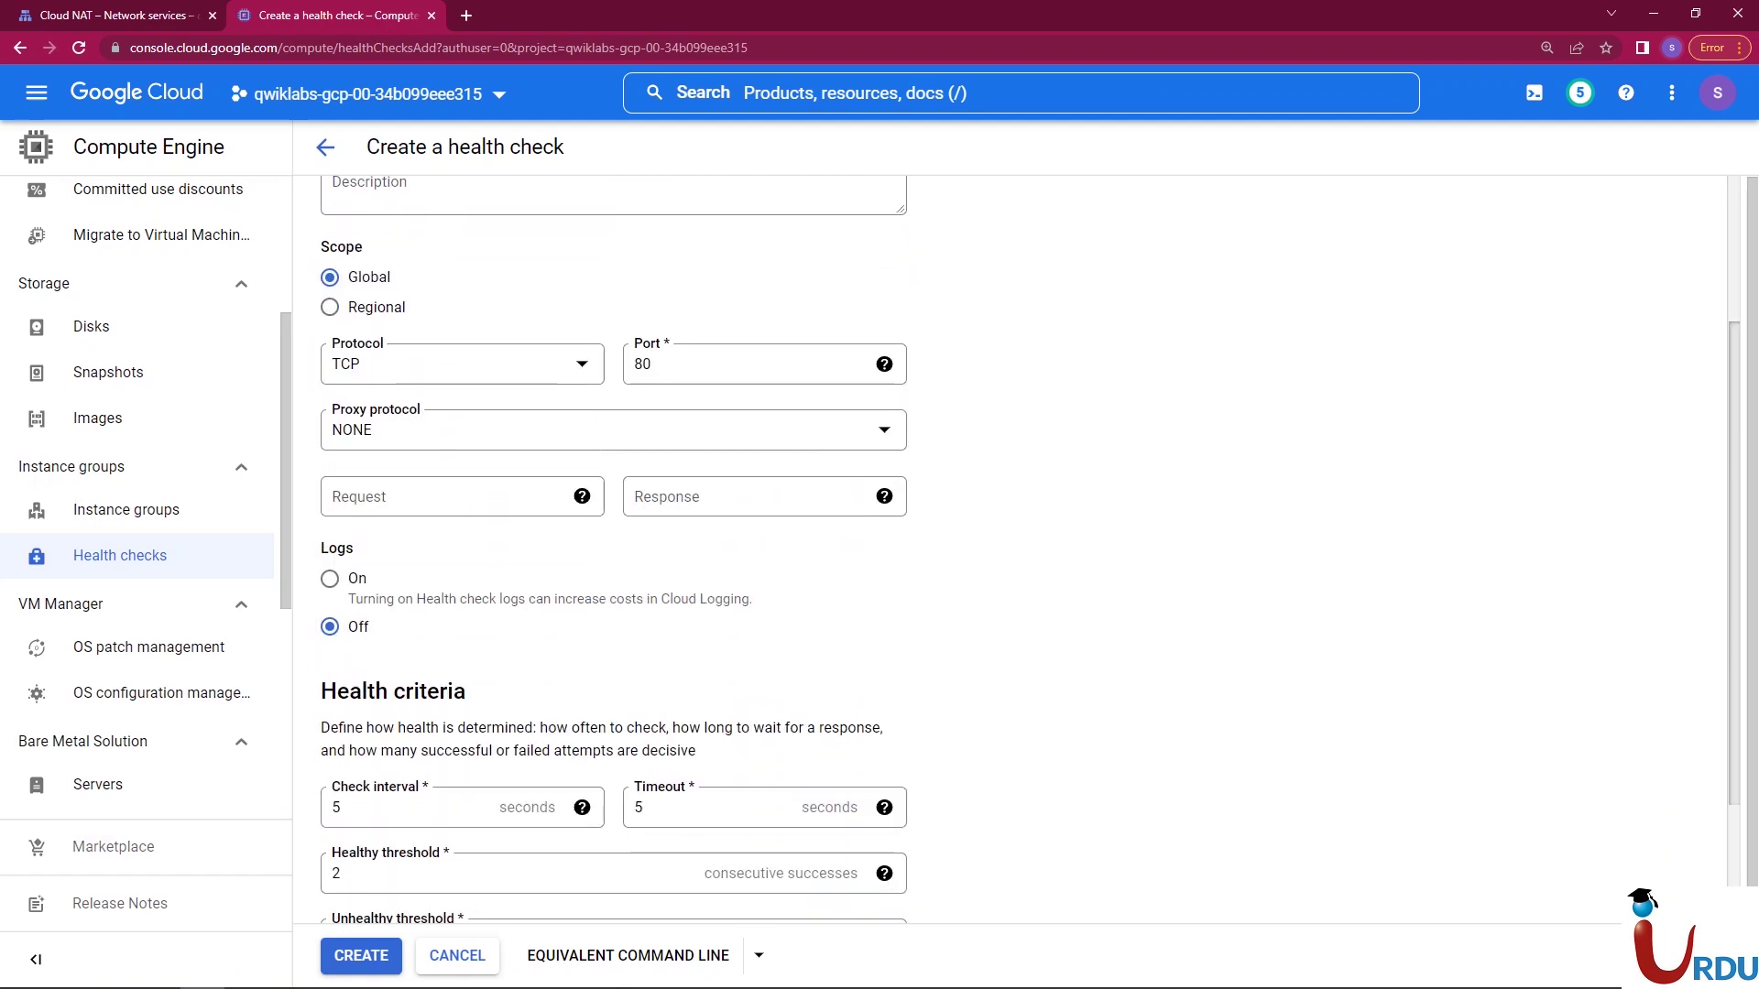
scroll(614, 550, "down", 1)
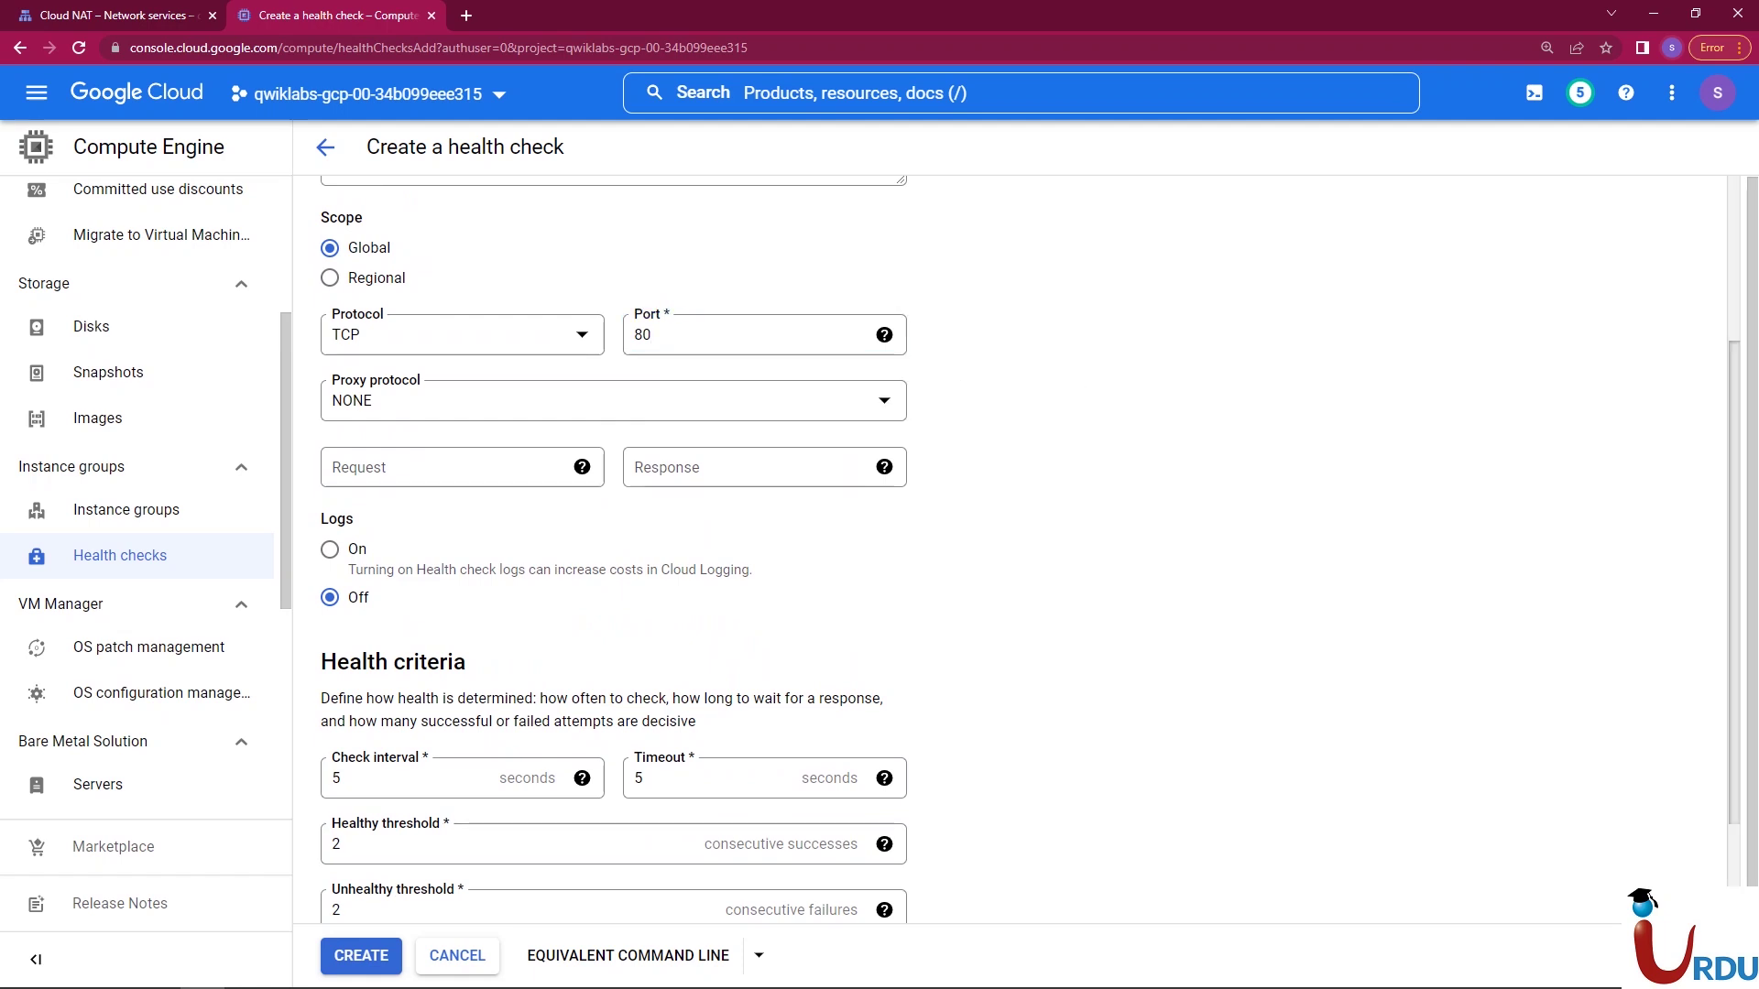
scroll(879, 349, "down", 2)
scroll(614, 549, "down", 1)
scroll(614, 550, "up", 1)
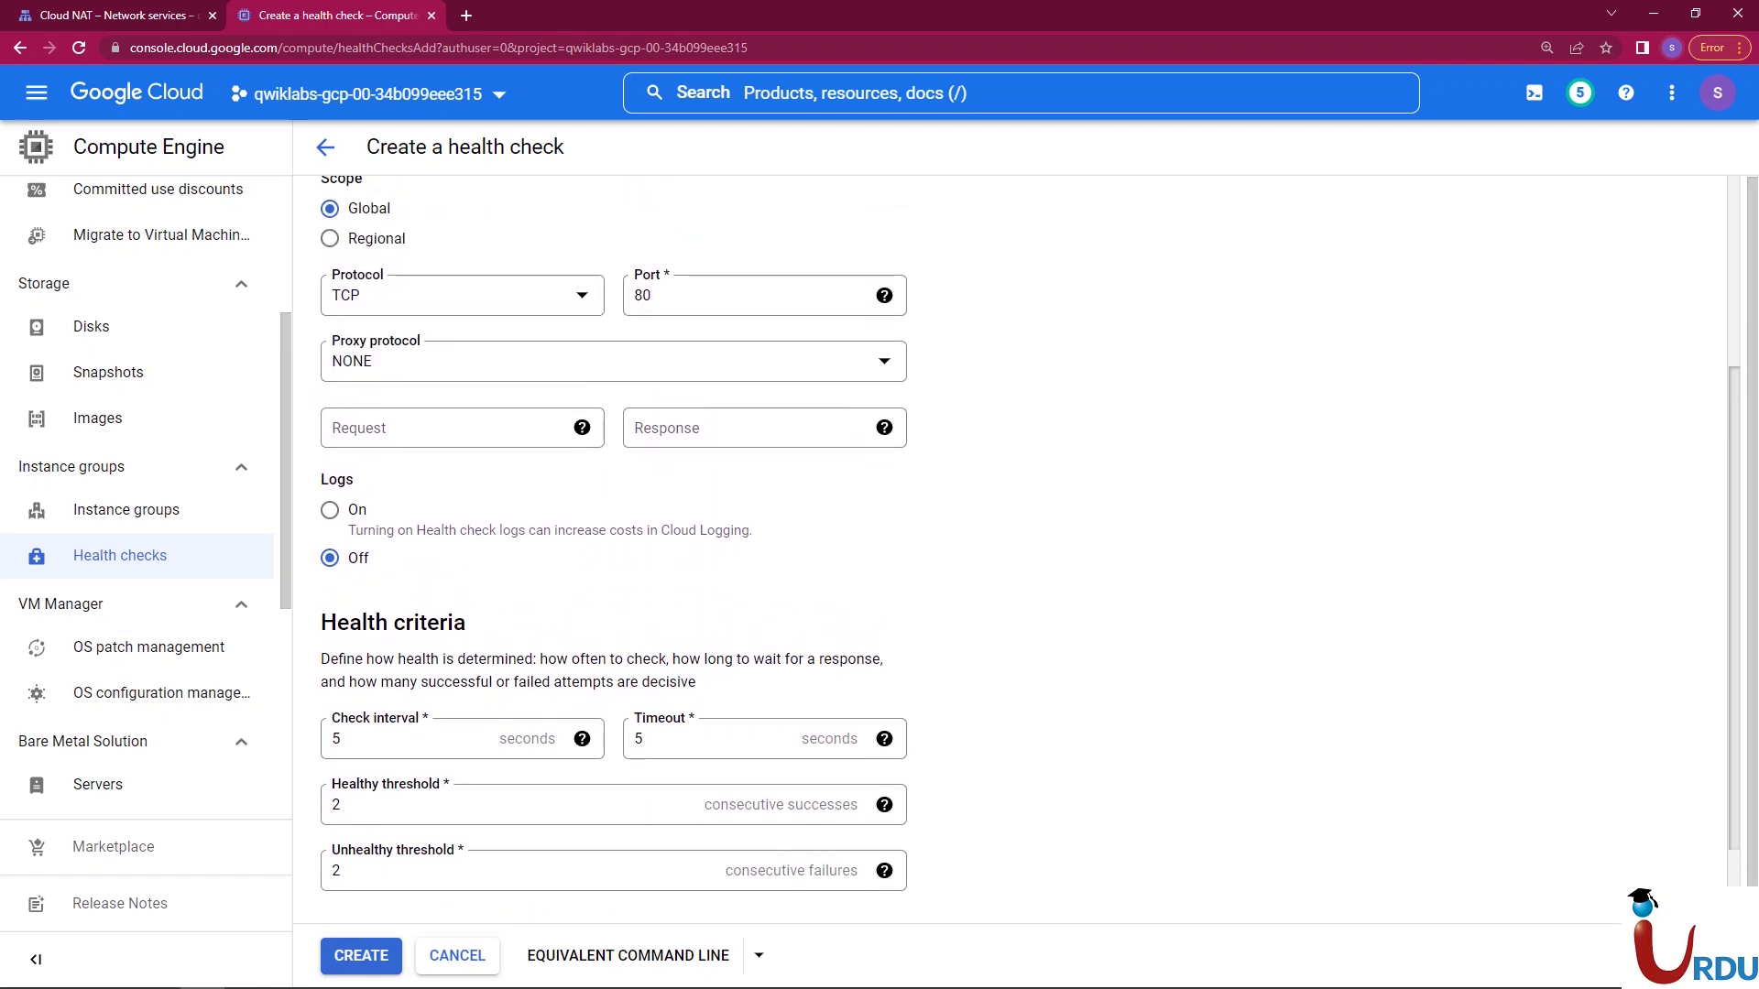
scroll(614, 549, "down", 1)
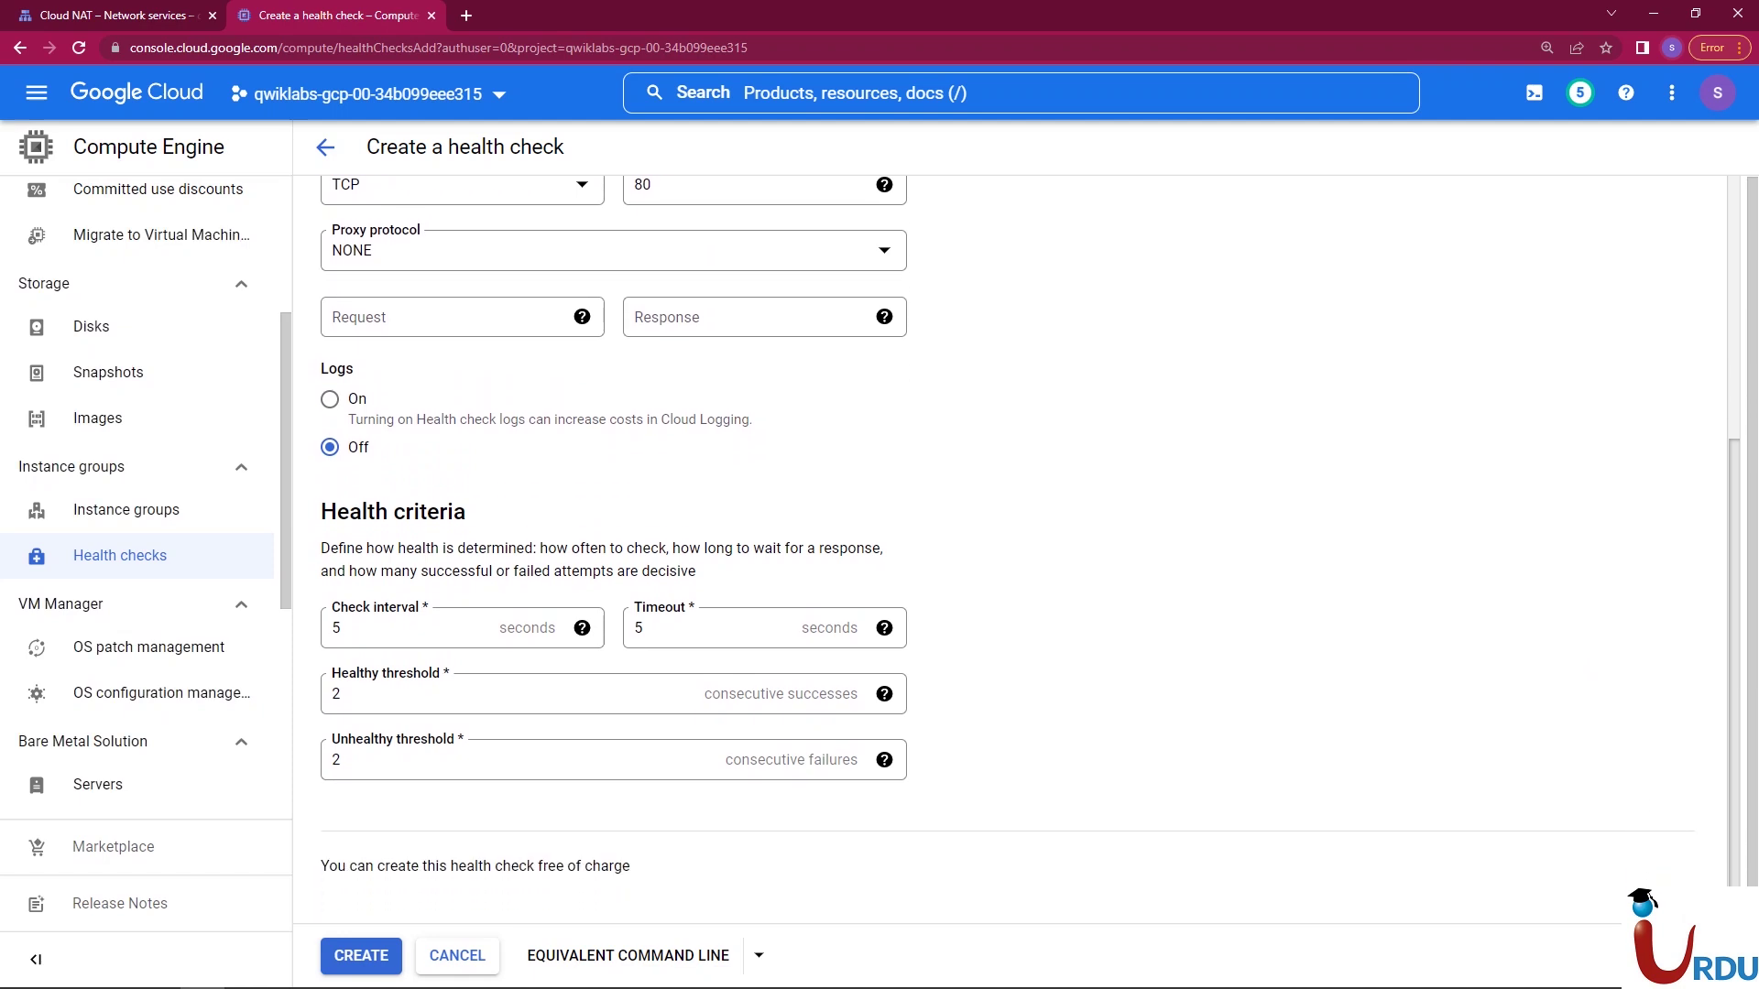
left_click(409, 628)
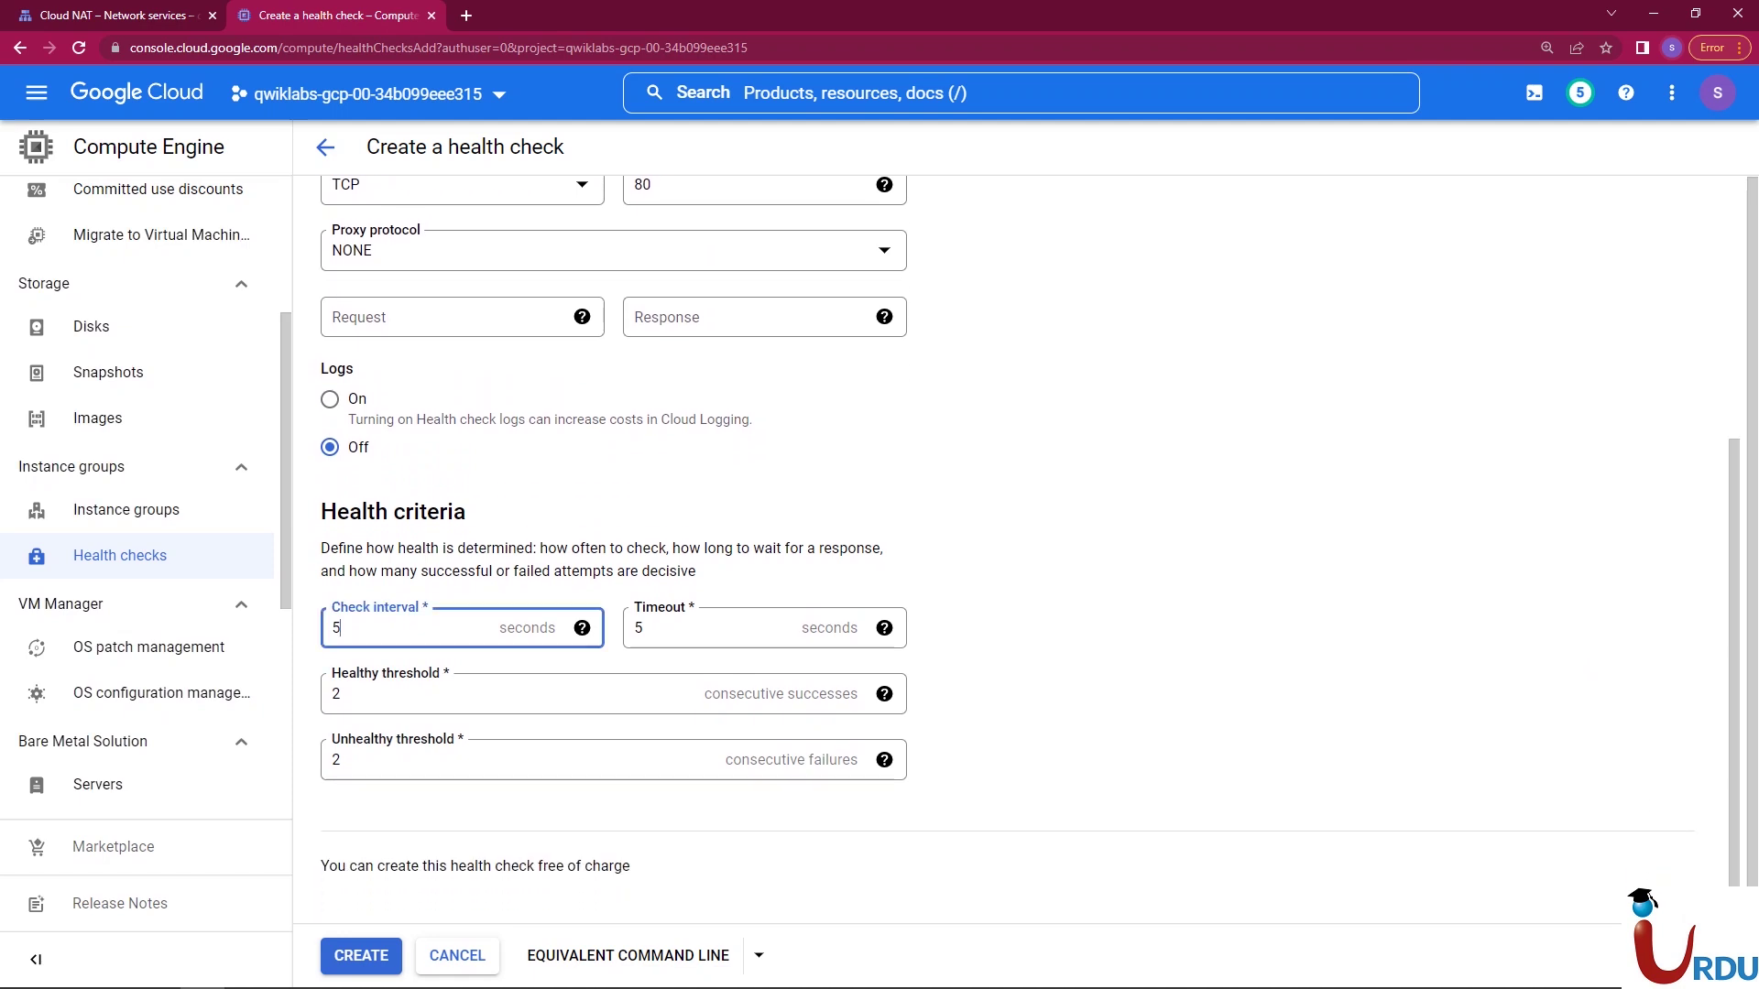
left_click(643, 627)
left_click(340, 693)
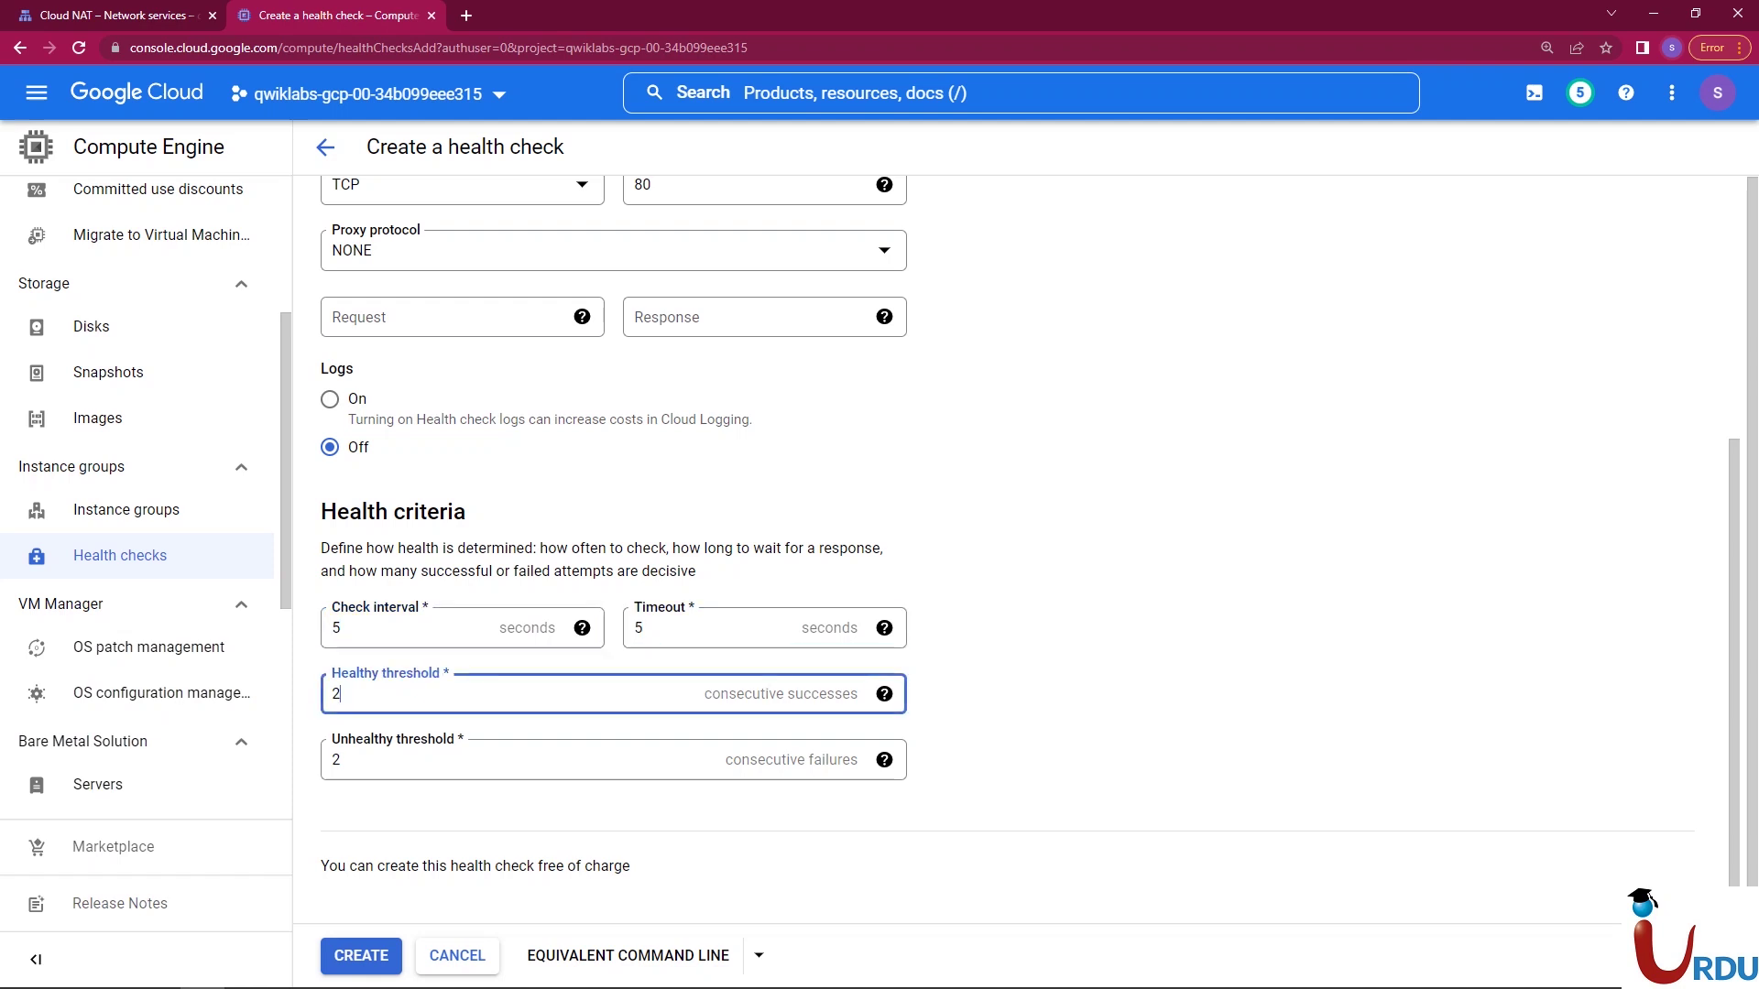
left_click(340, 760)
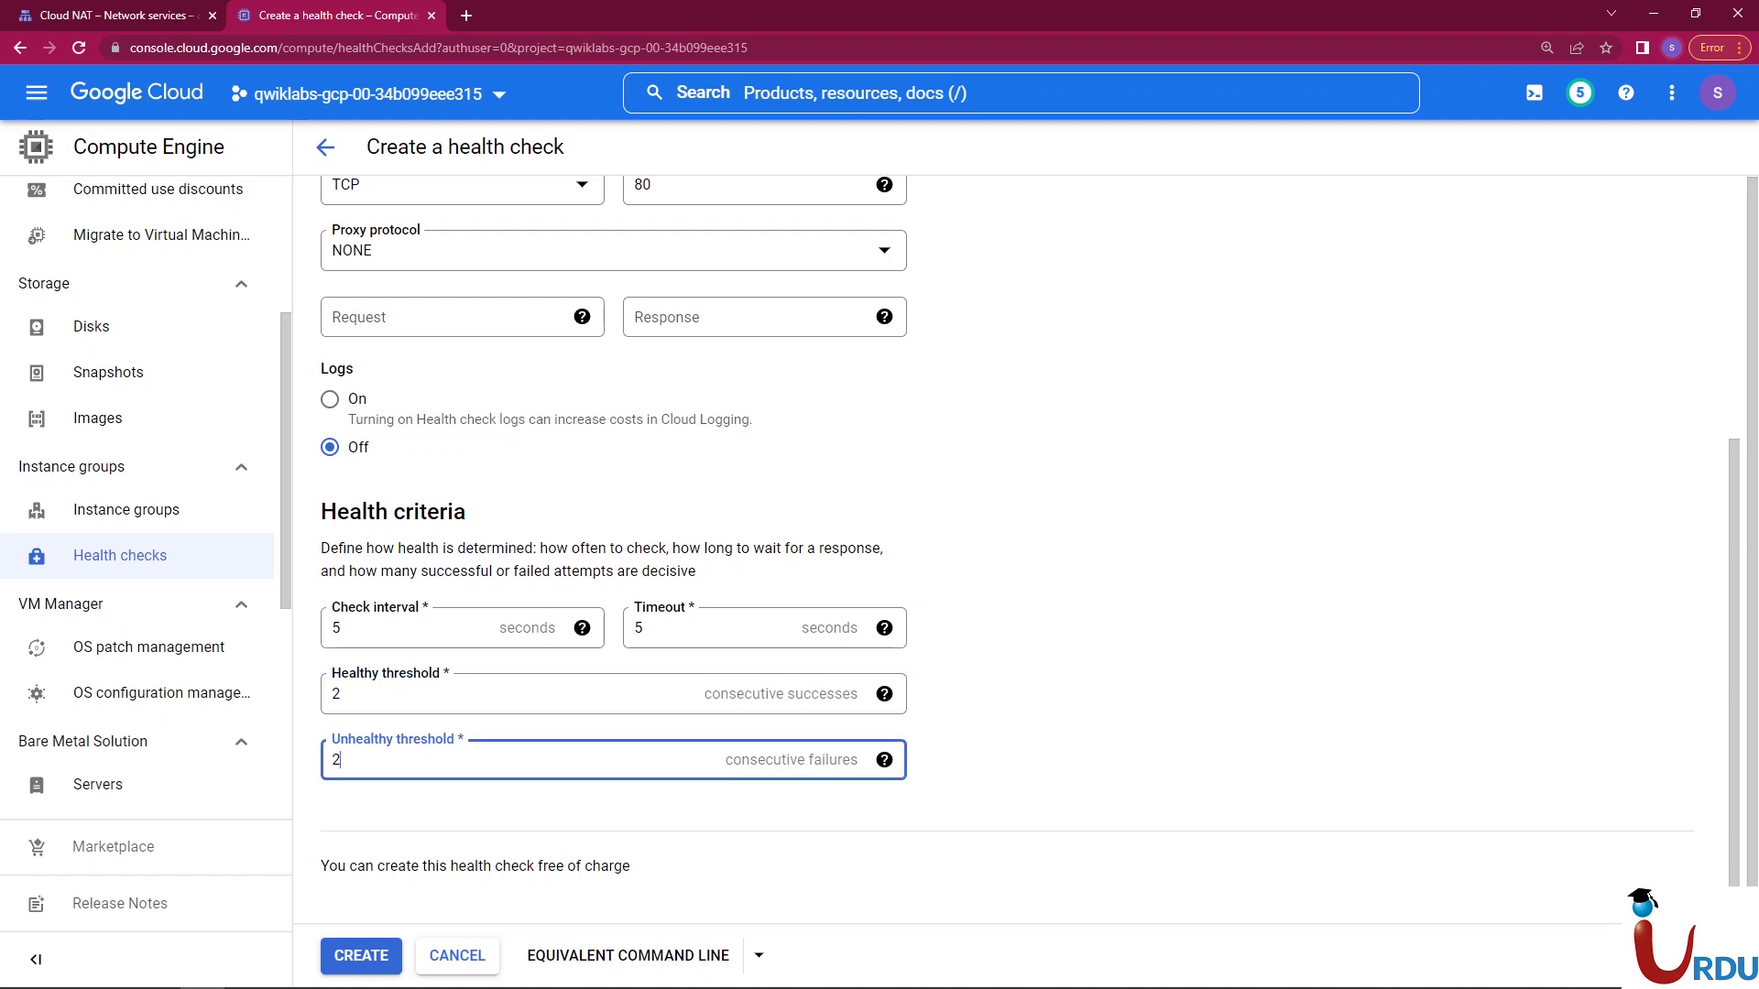
left_click(340, 627)
left_click(643, 628)
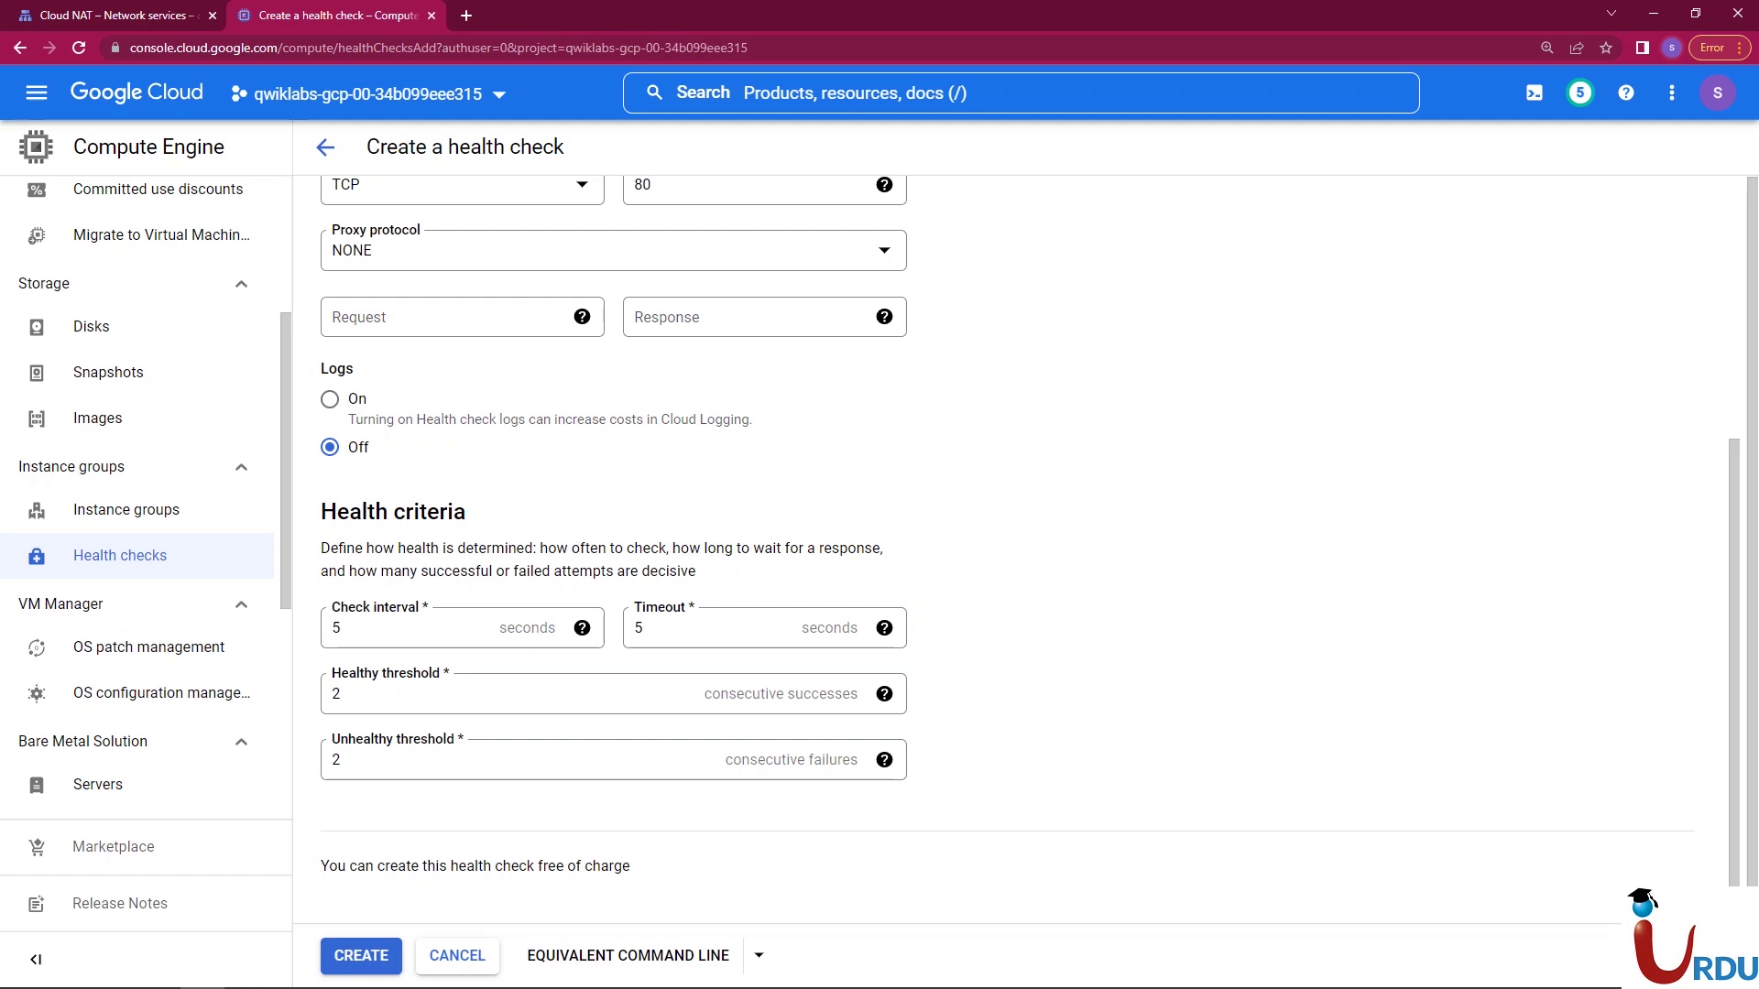
left_click(341, 693)
left_click(341, 759)
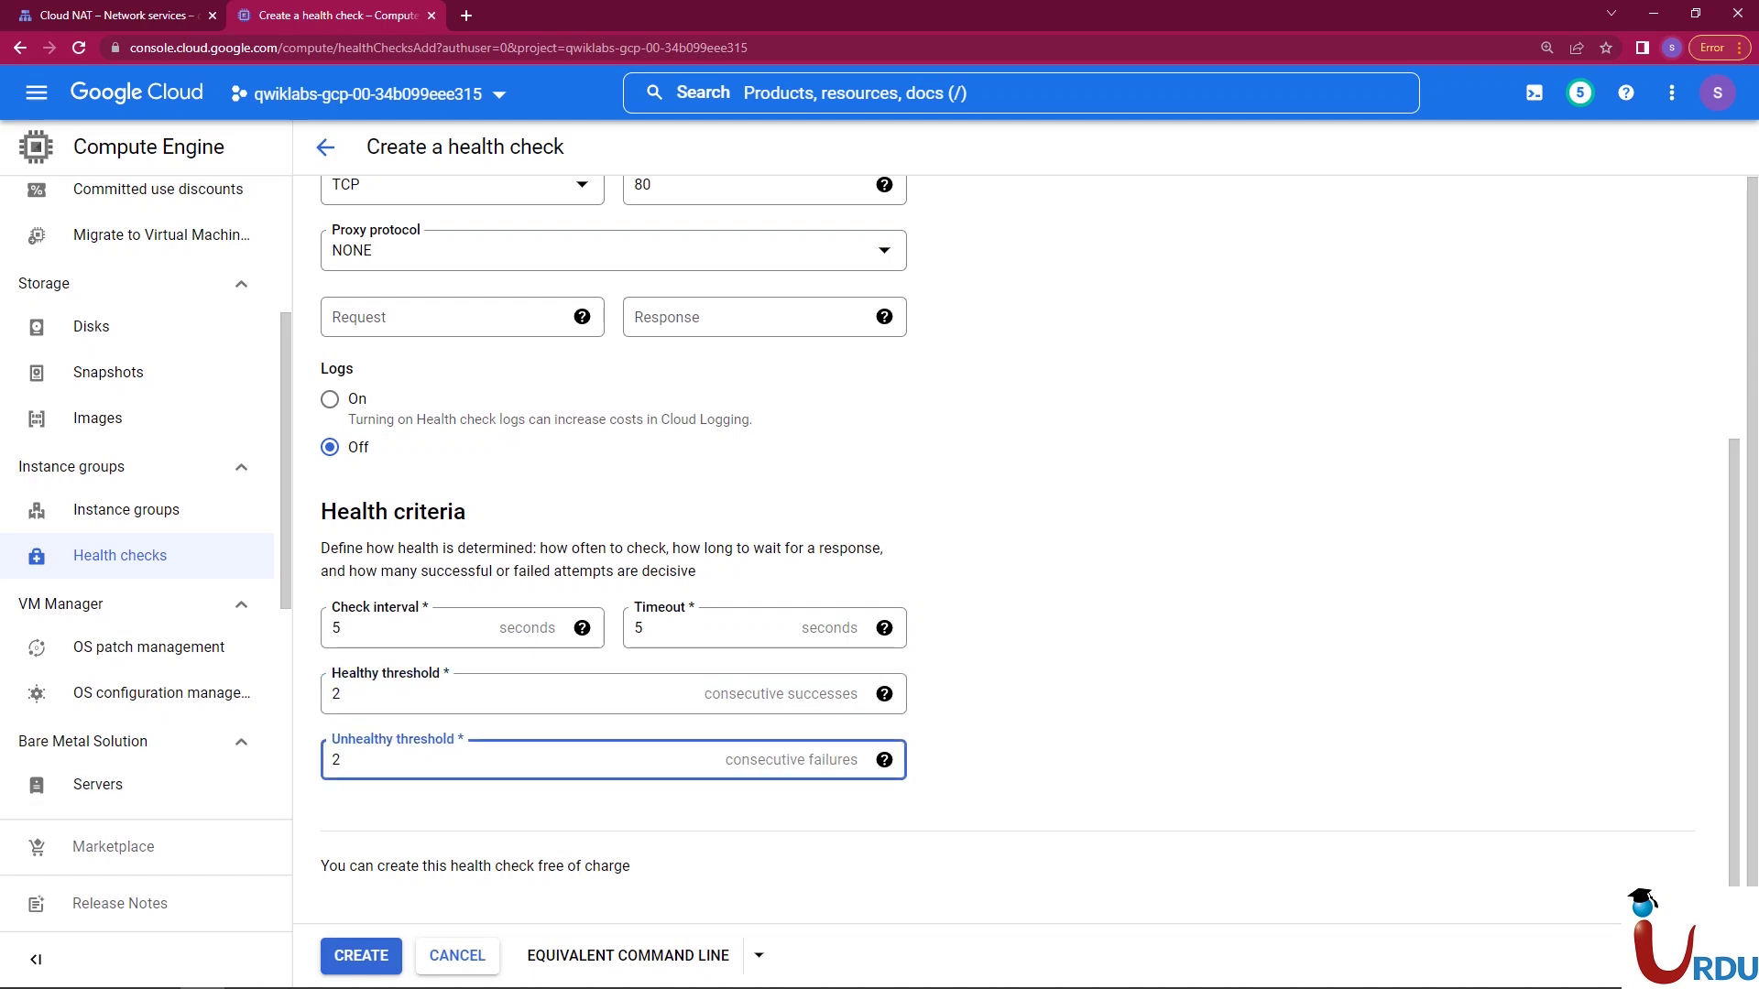
- Create the global health check using TCP on port 80, and go to the instance groups page
scroll(1026, 550, "up", 5)
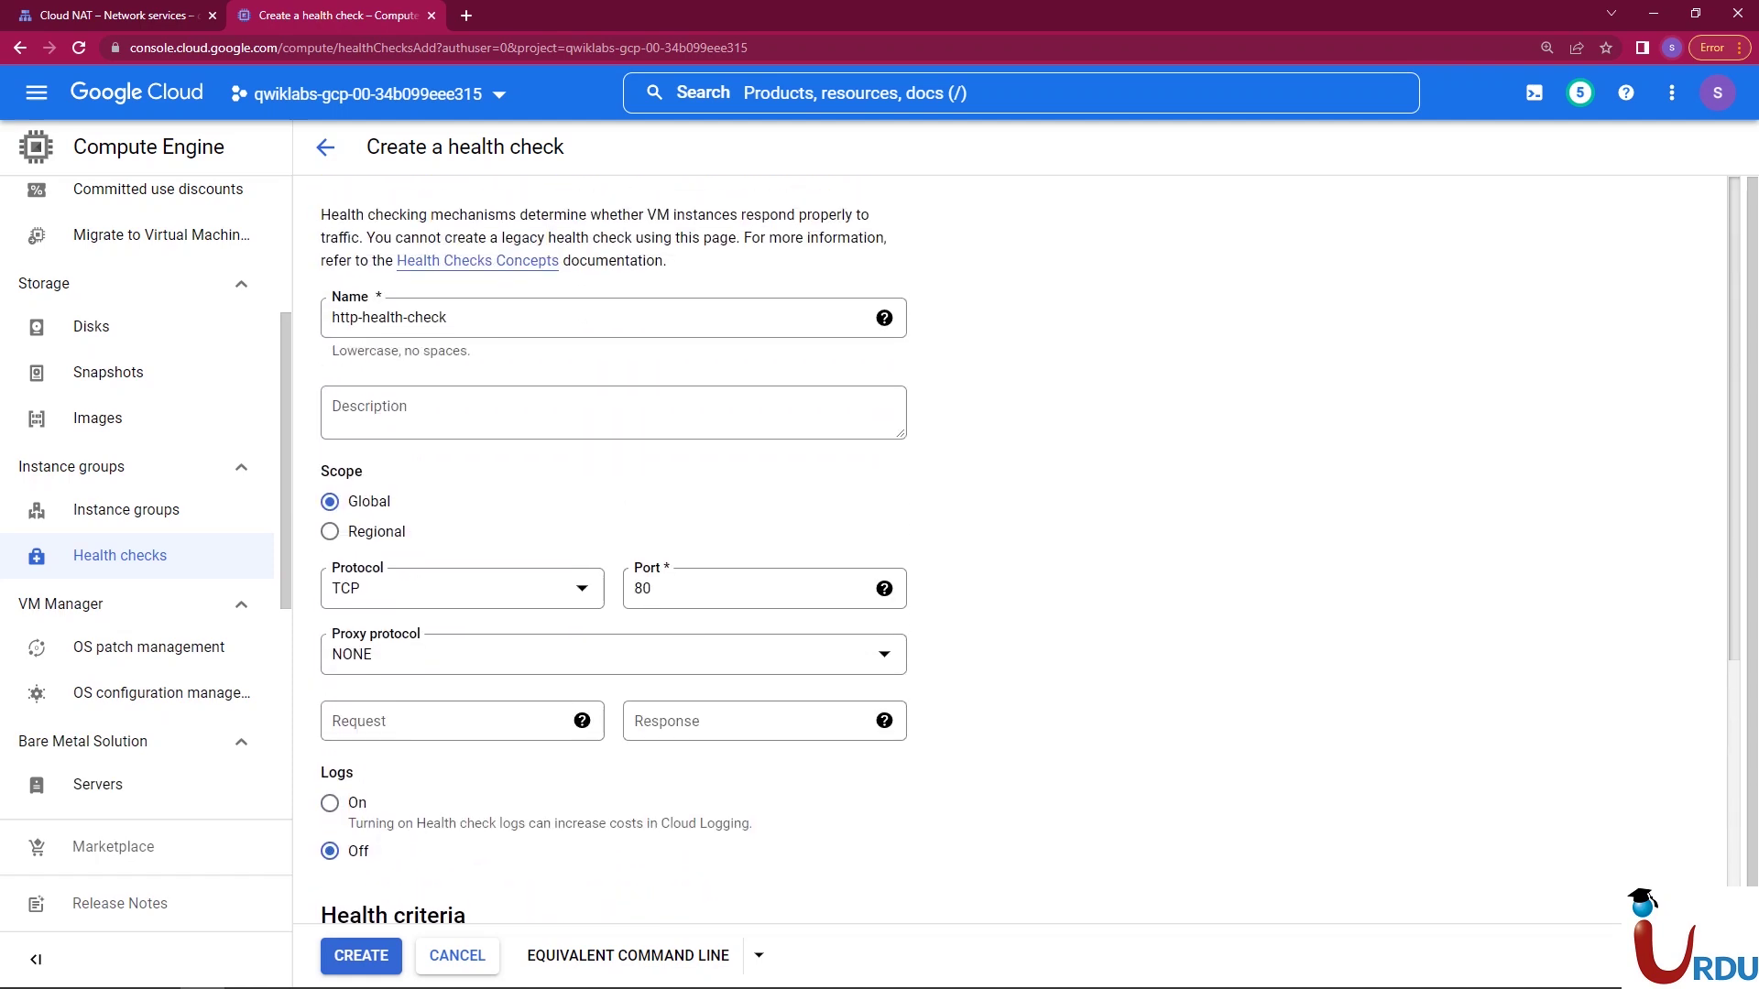
left_click(652, 588)
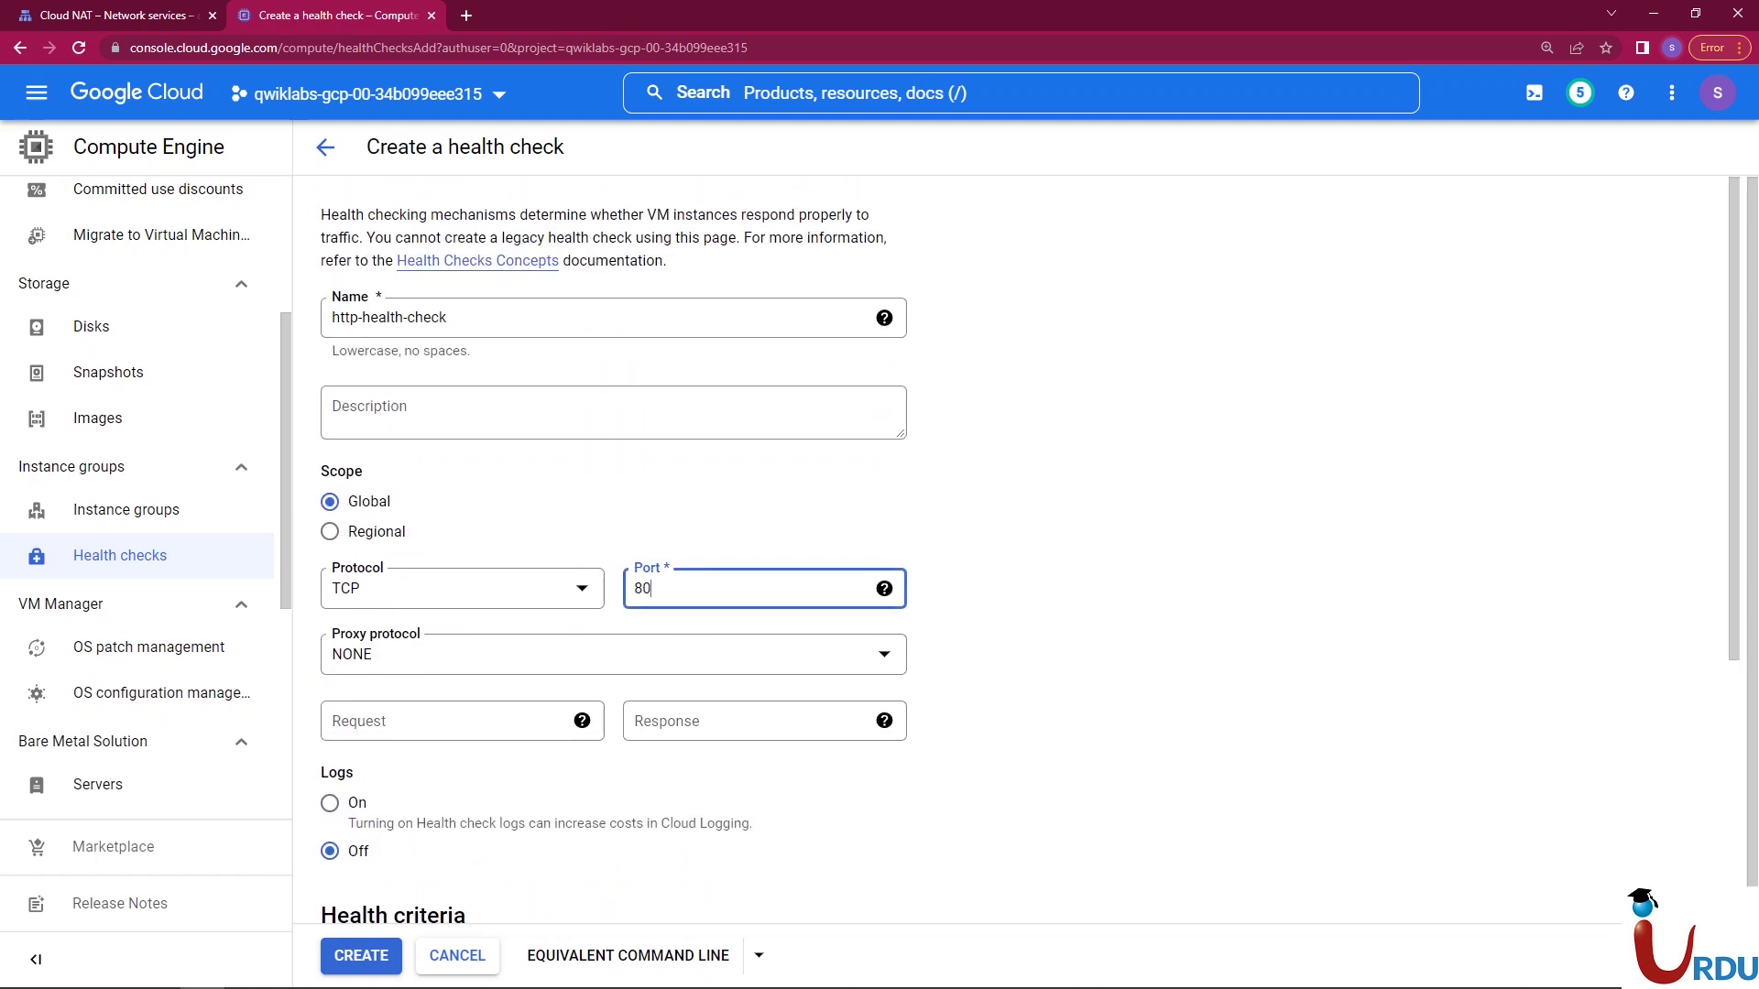
left_click(652, 588)
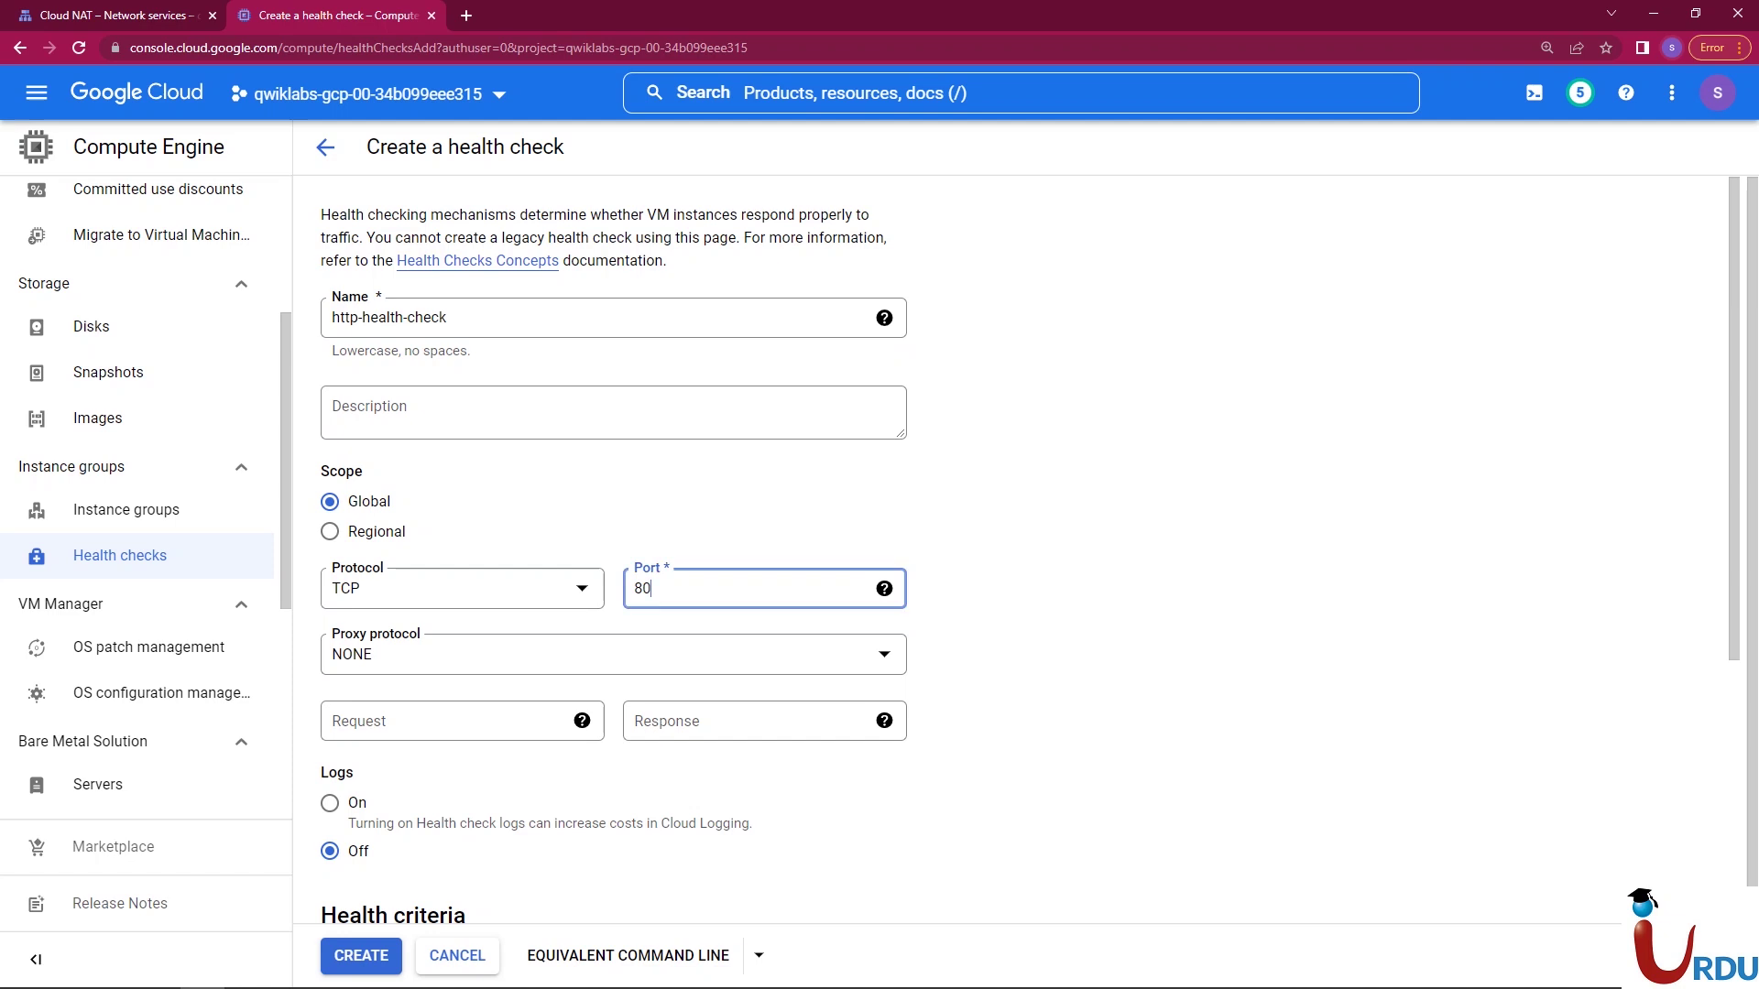
left_click(360, 955)
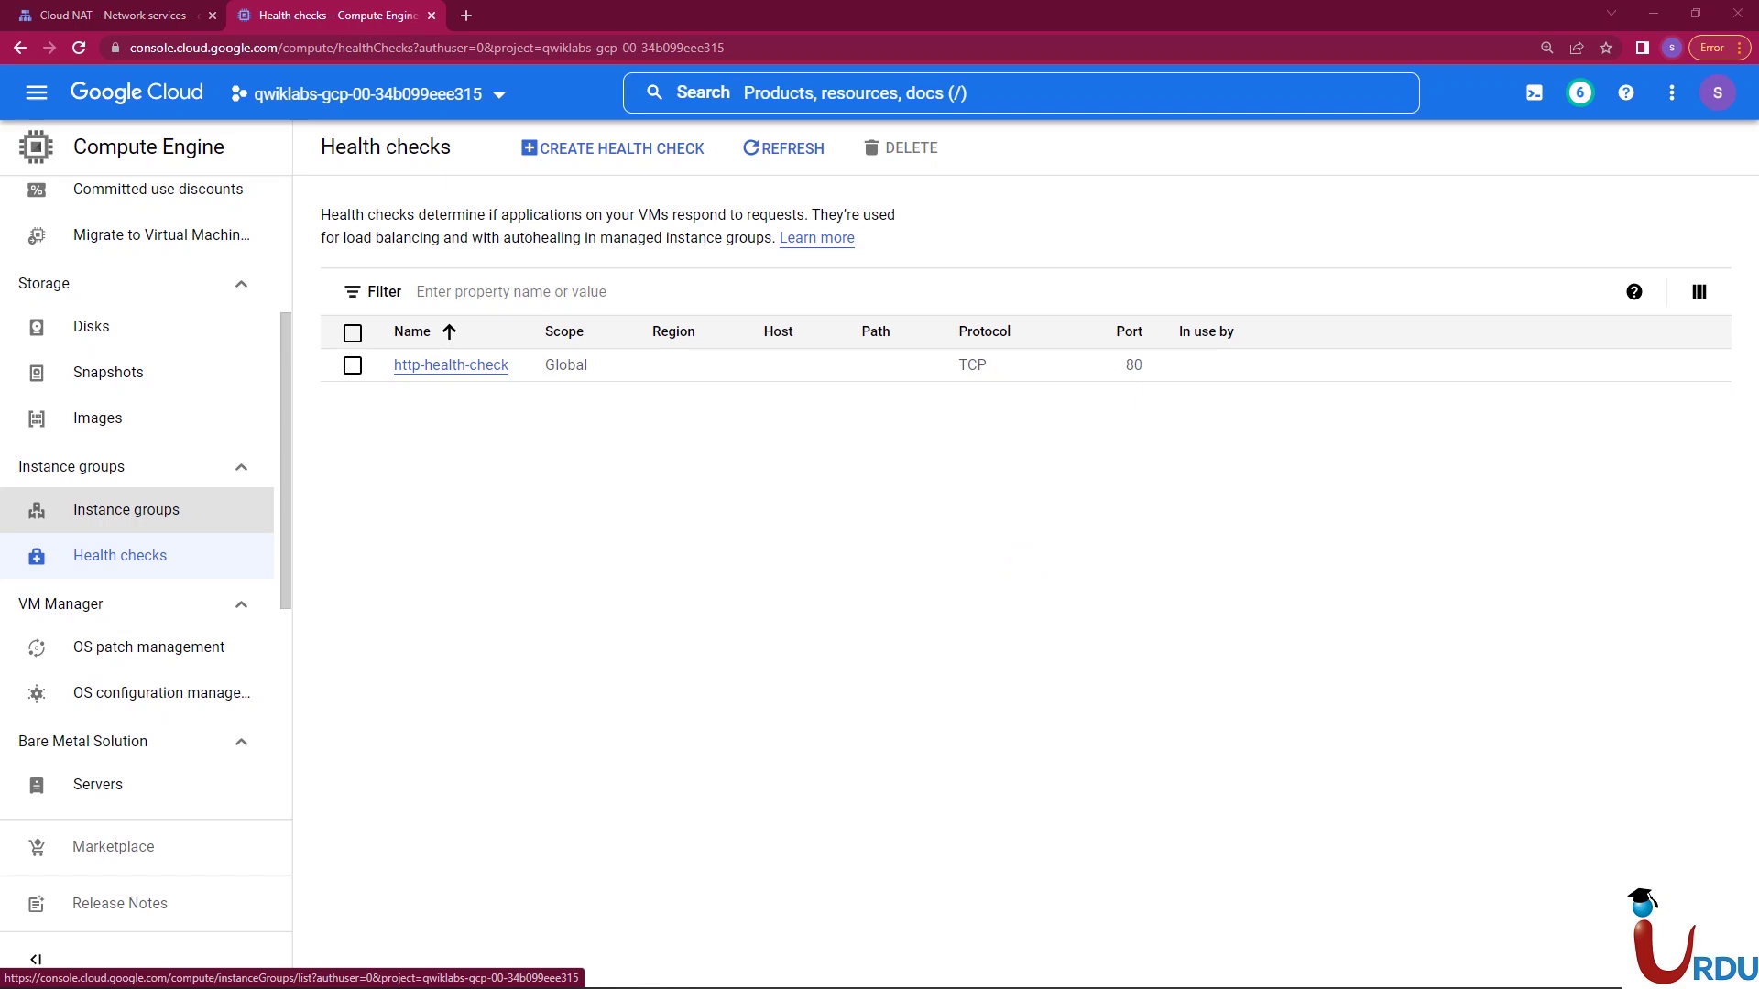
left_click(126, 509)
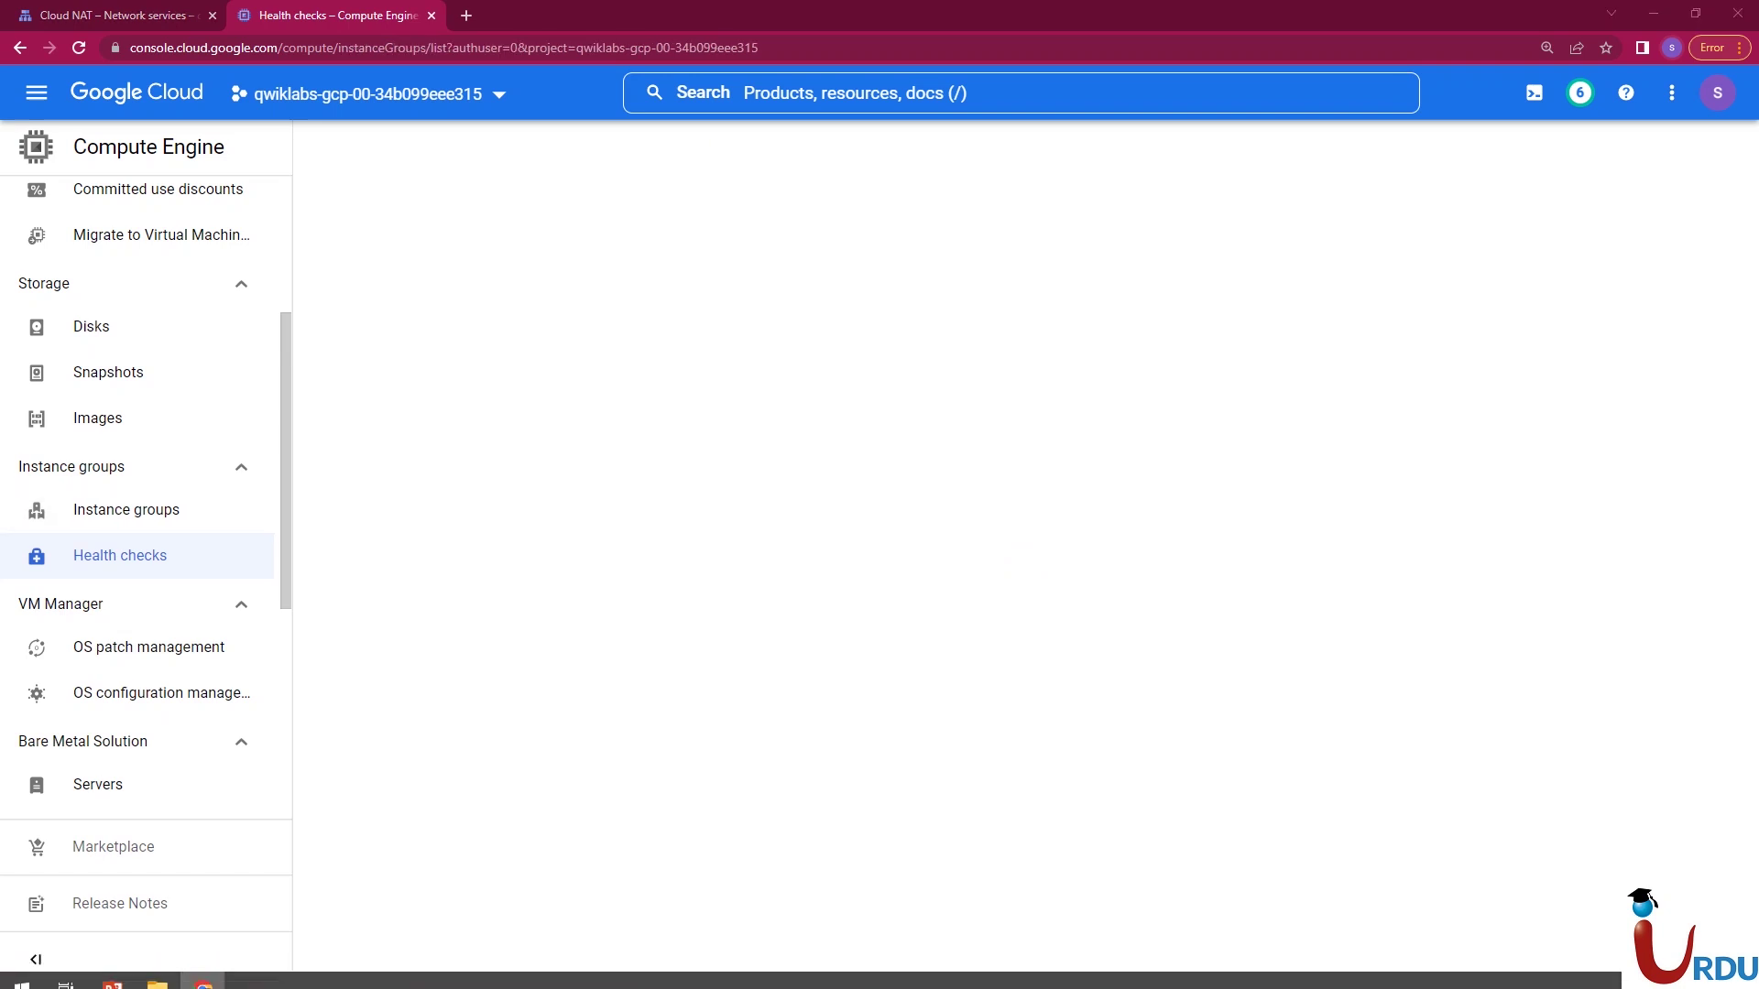
- Switch to PowerPoint to review the Hands-On Lab task list, and return to the Google Cloud console
left_click(112, 971)
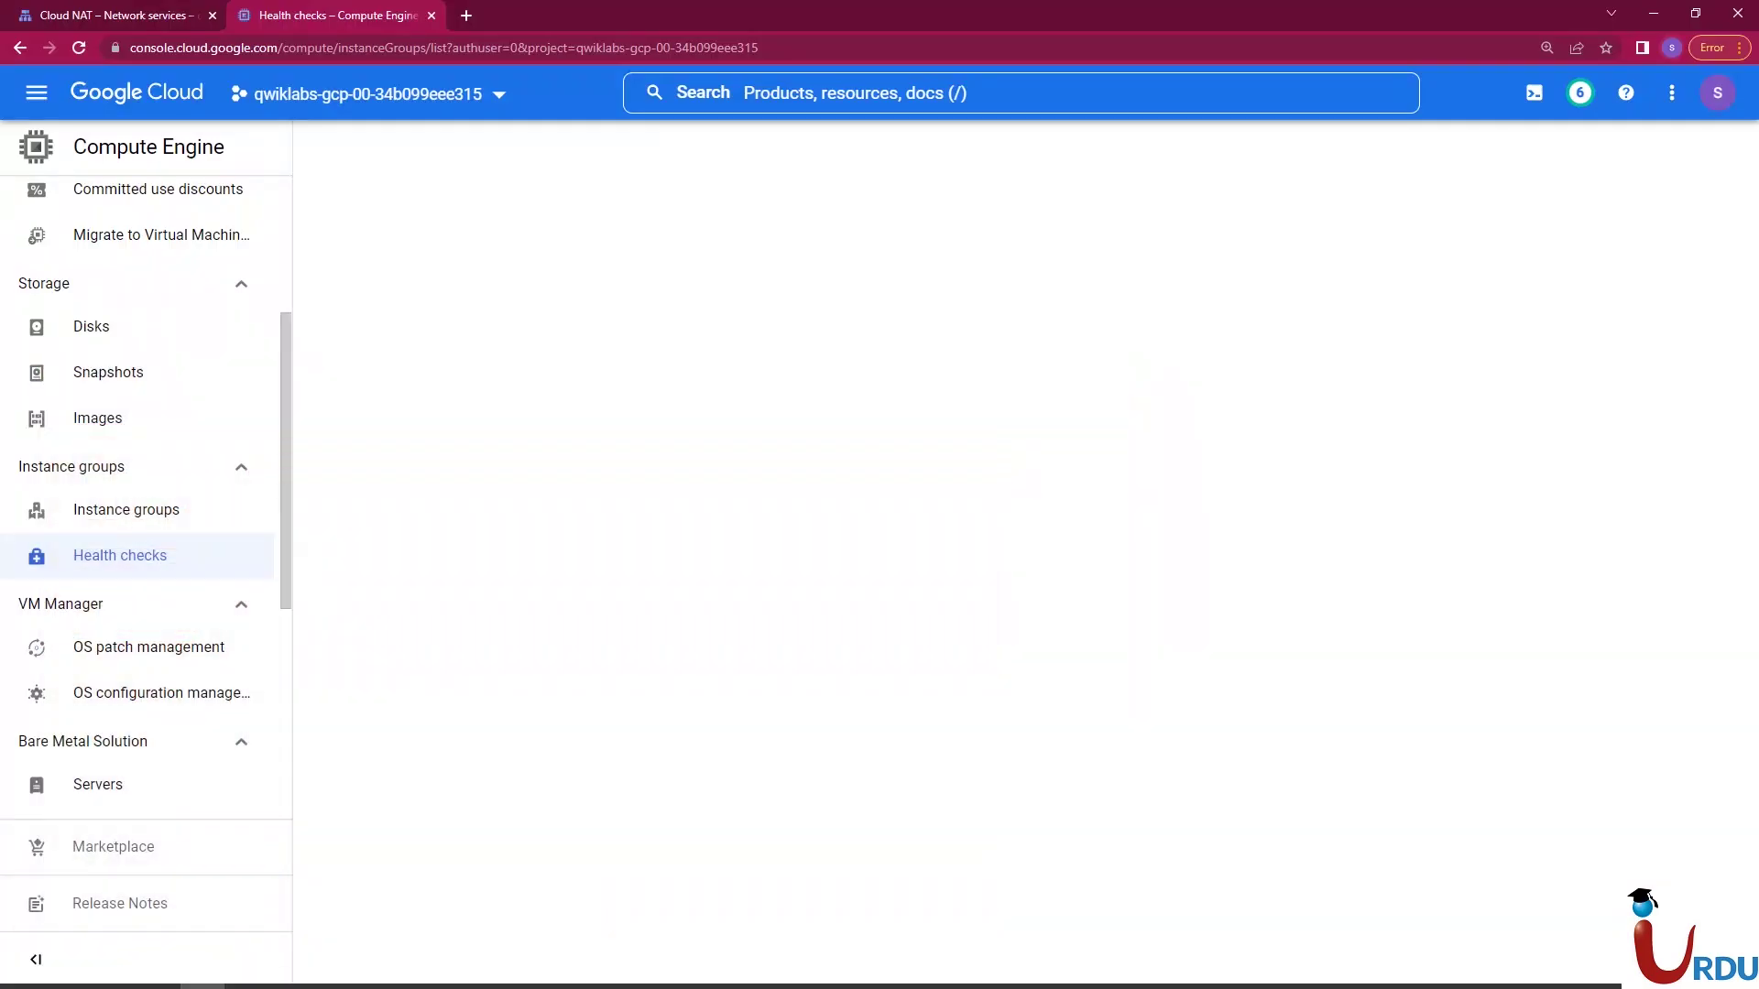
left_click(113, 971)
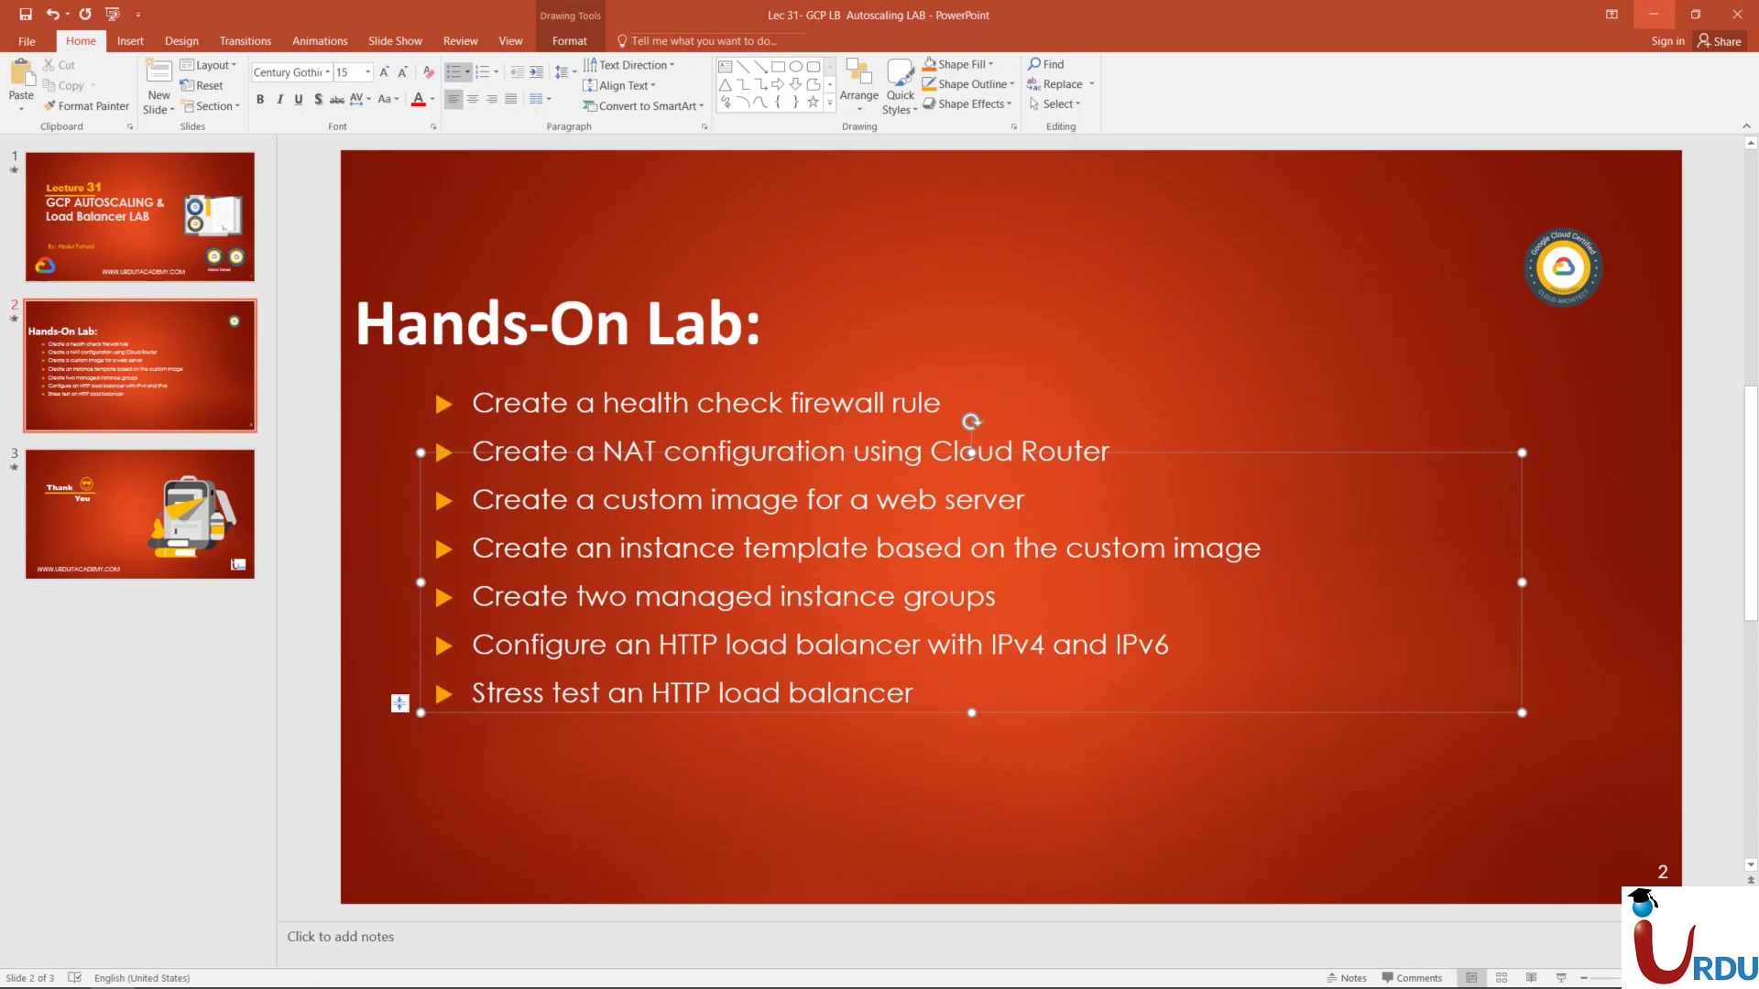
left_click(1611, 14)
key("alt+Tab")
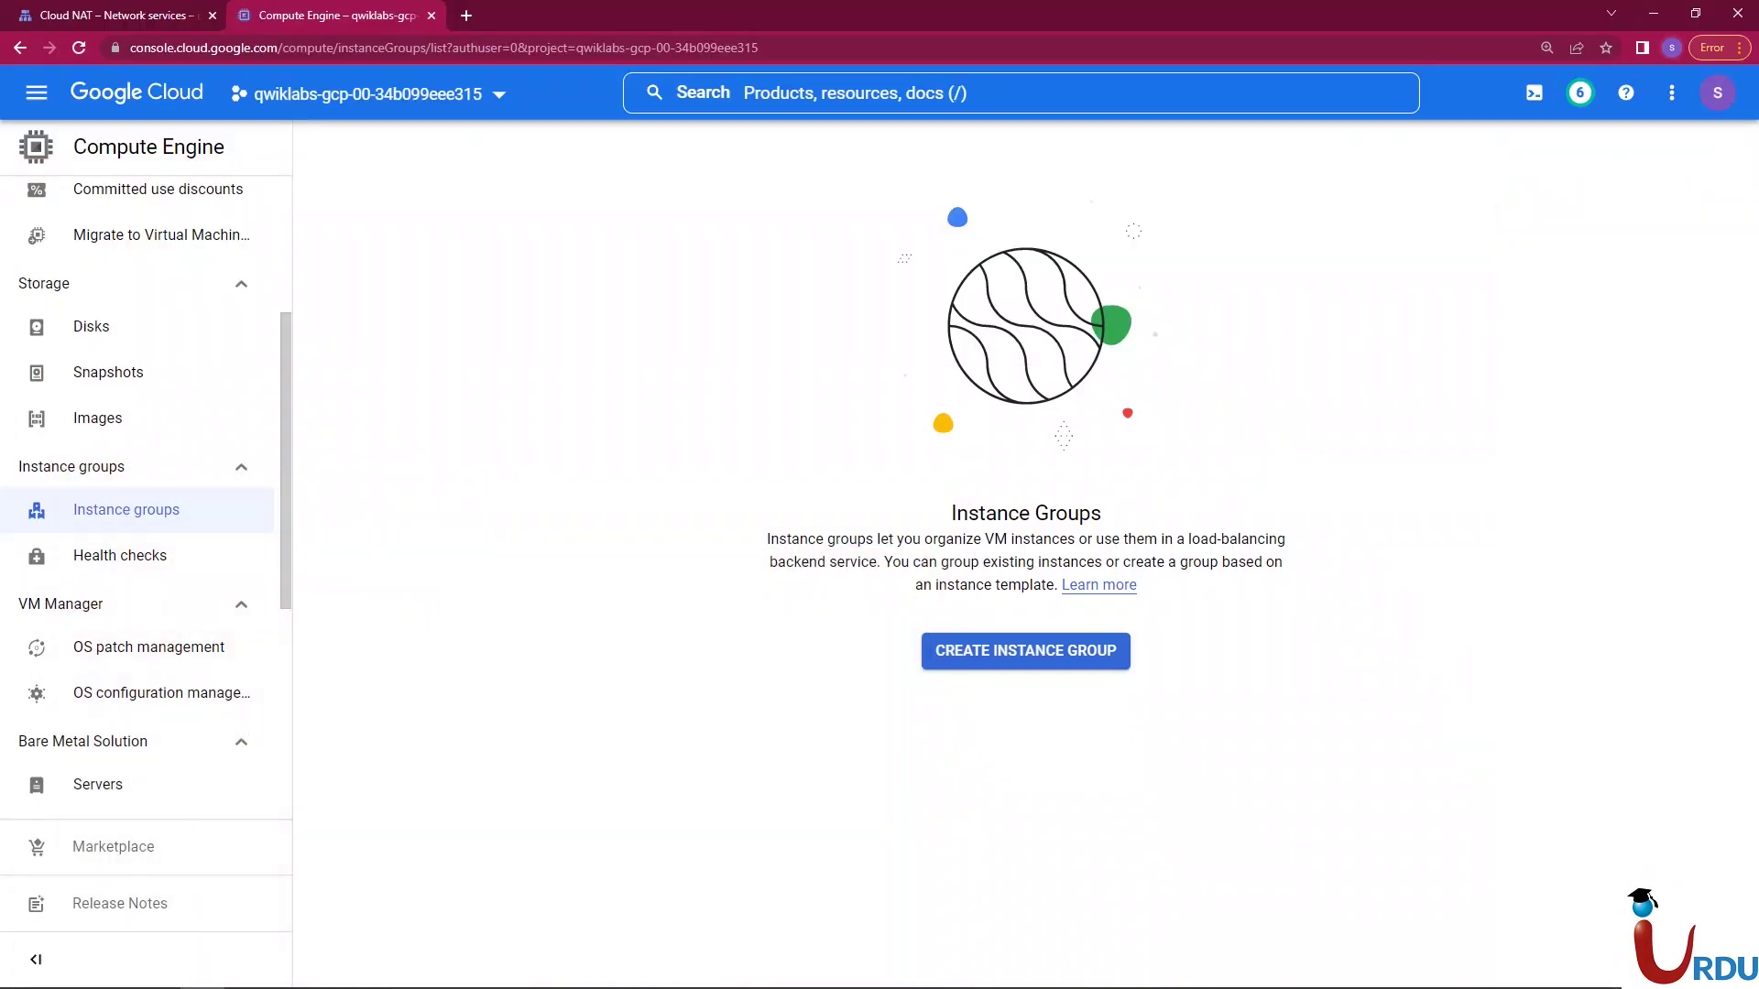
- Start a new stateless managed instance group and name it us-central1-mig
left_click(1025, 650)
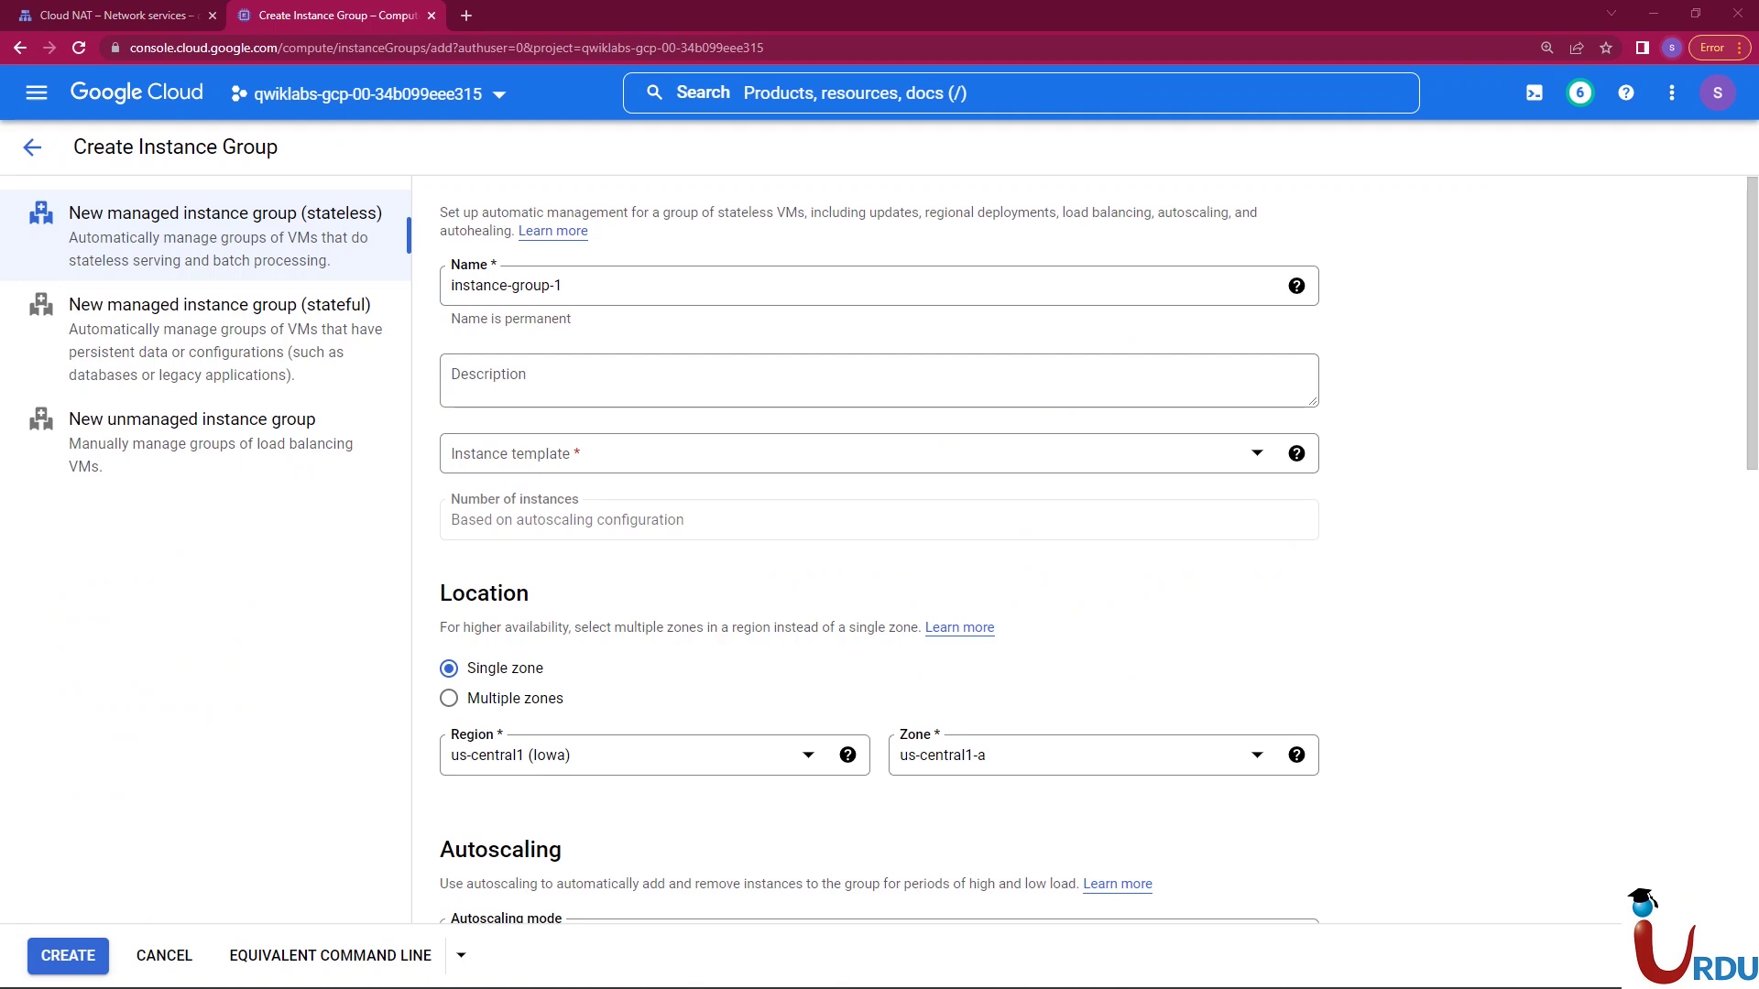
left_click(563, 284)
key("ctrl+a")
type("us-central1-mig")
key("Tab")
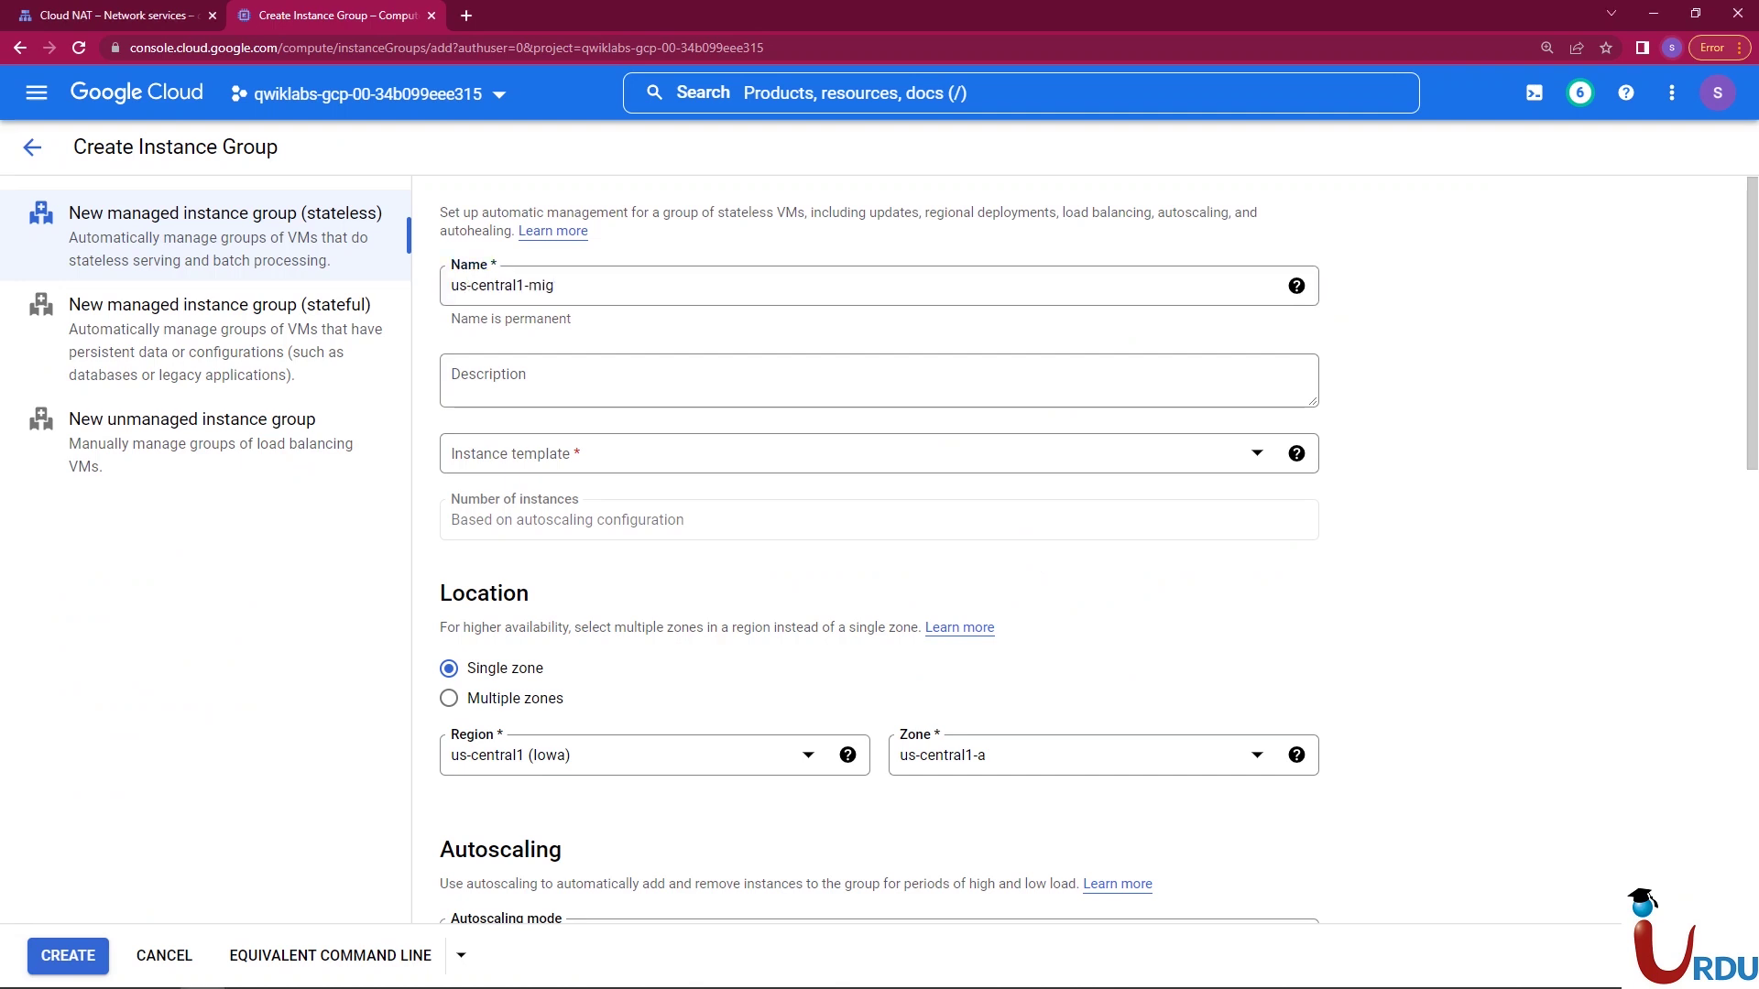
- Use mywebserver-template as the instance template and place the group in multiple zones: us-central1-c, us-central1-f and us-central1-b
left_click(844, 452)
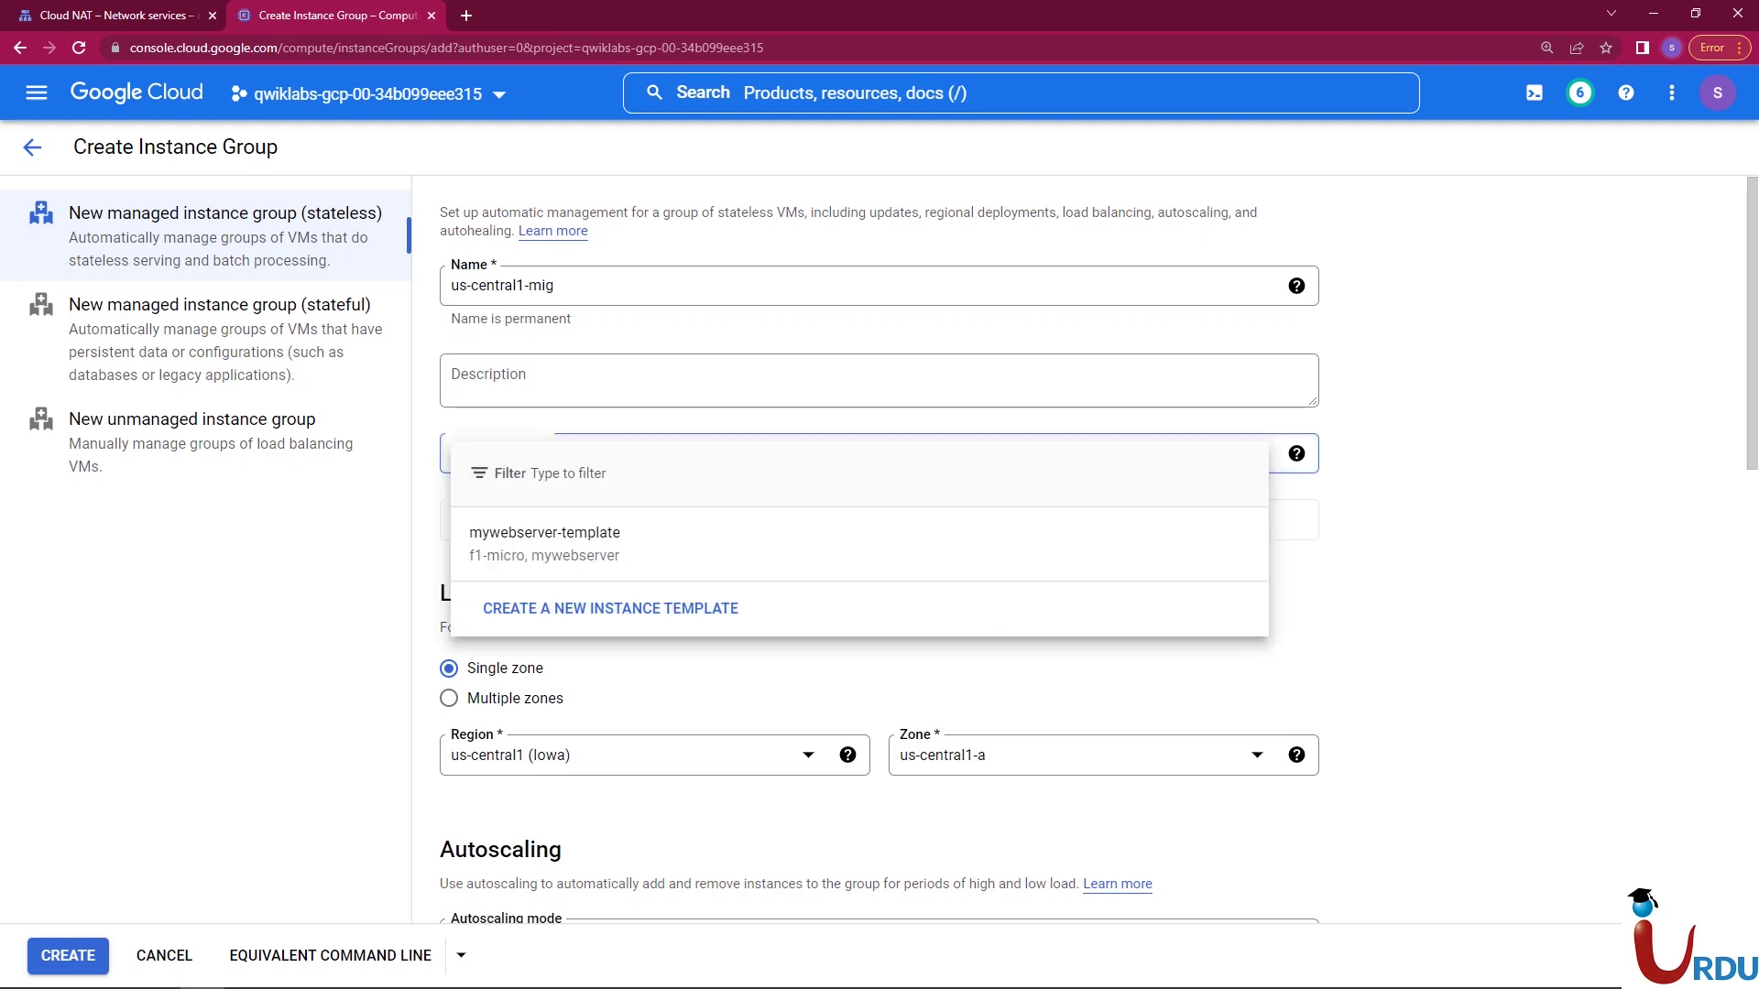
left_click(844, 544)
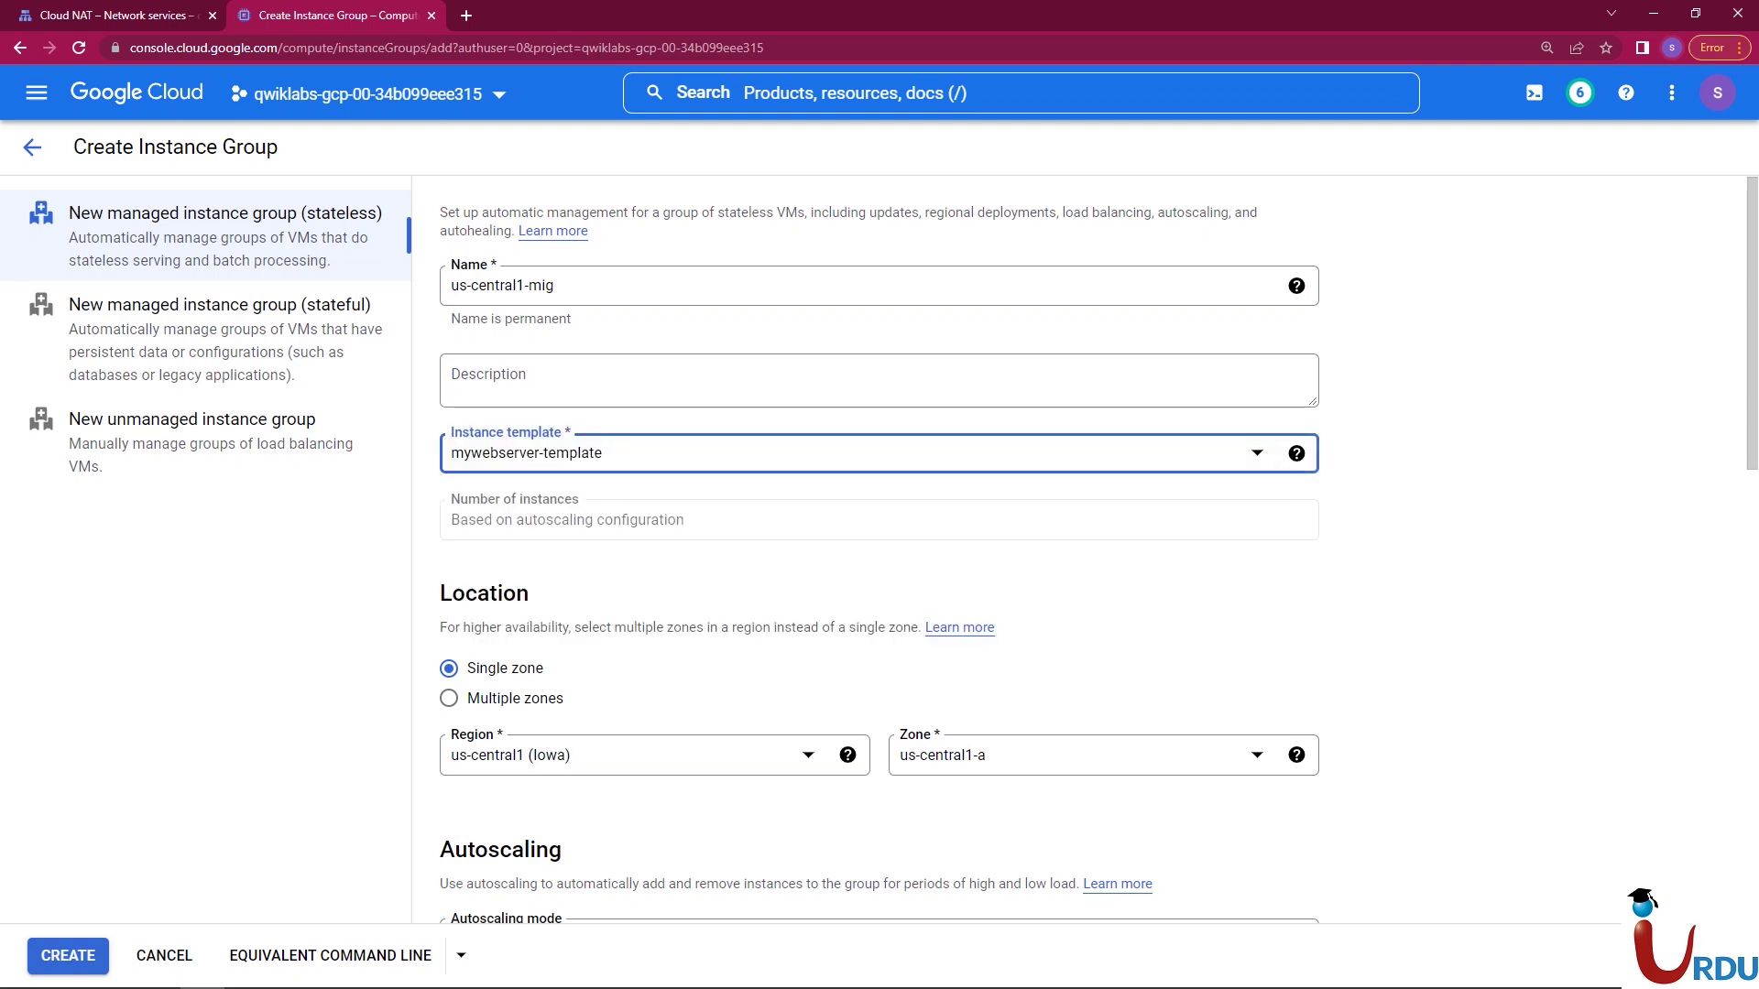
left_click(449, 698)
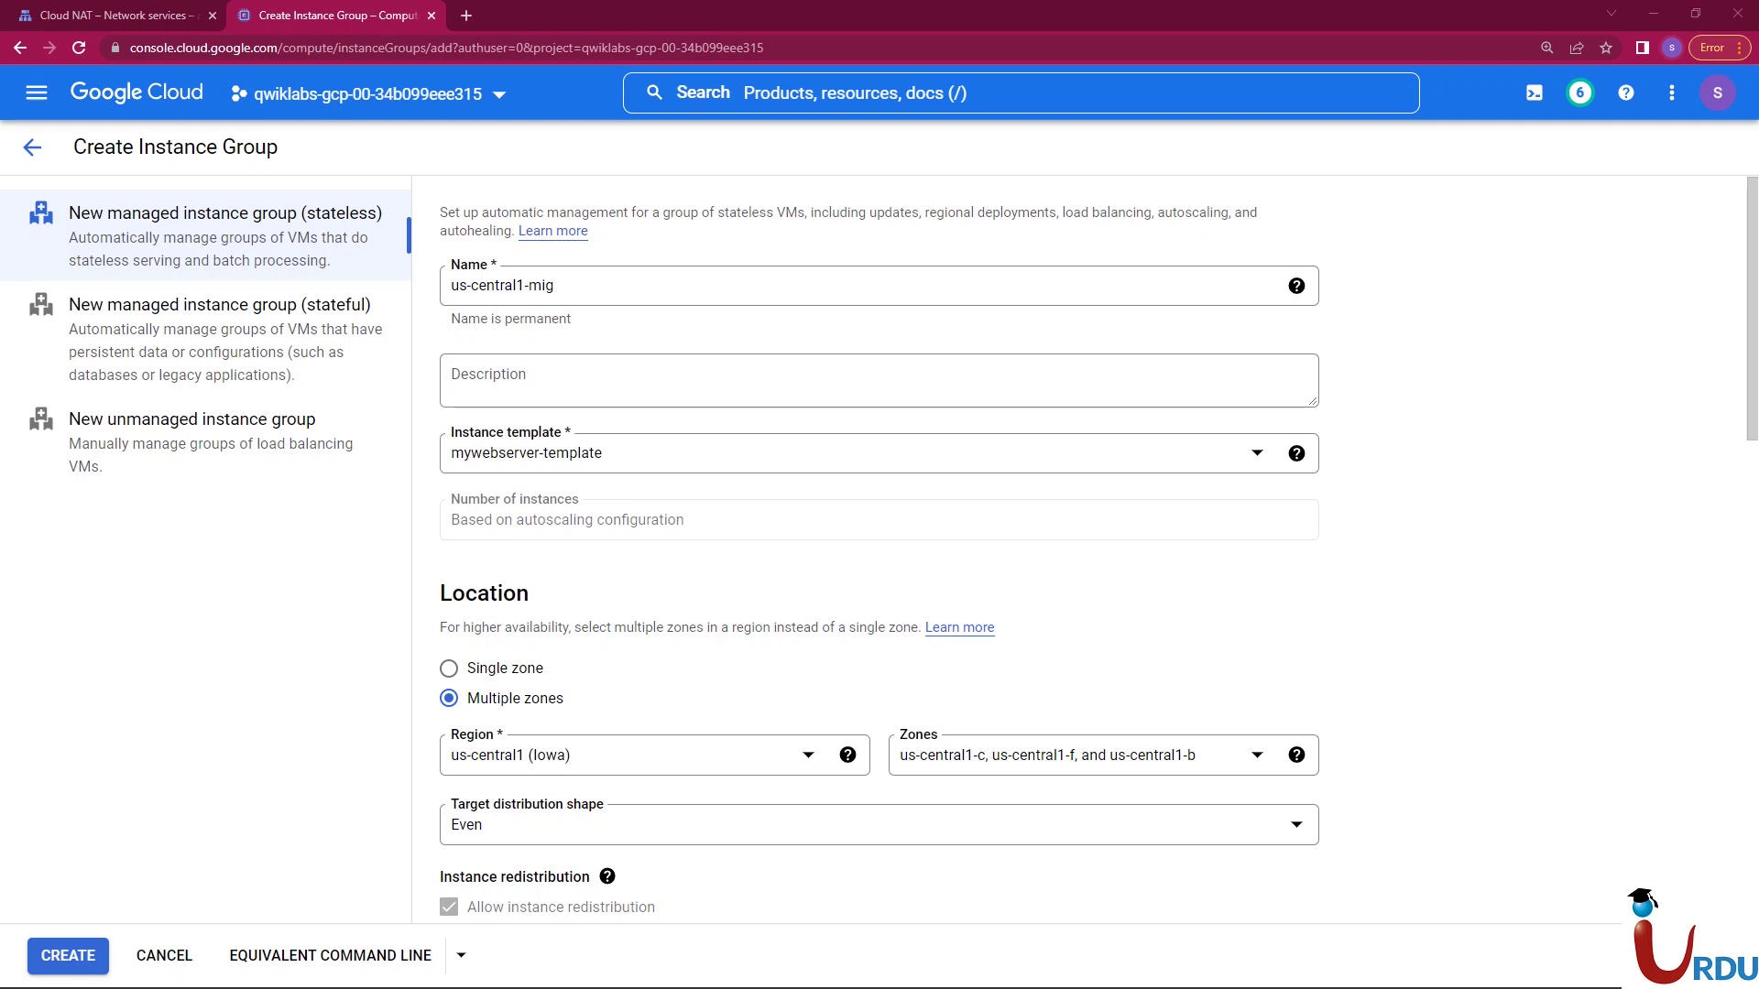
left_click(1076, 755)
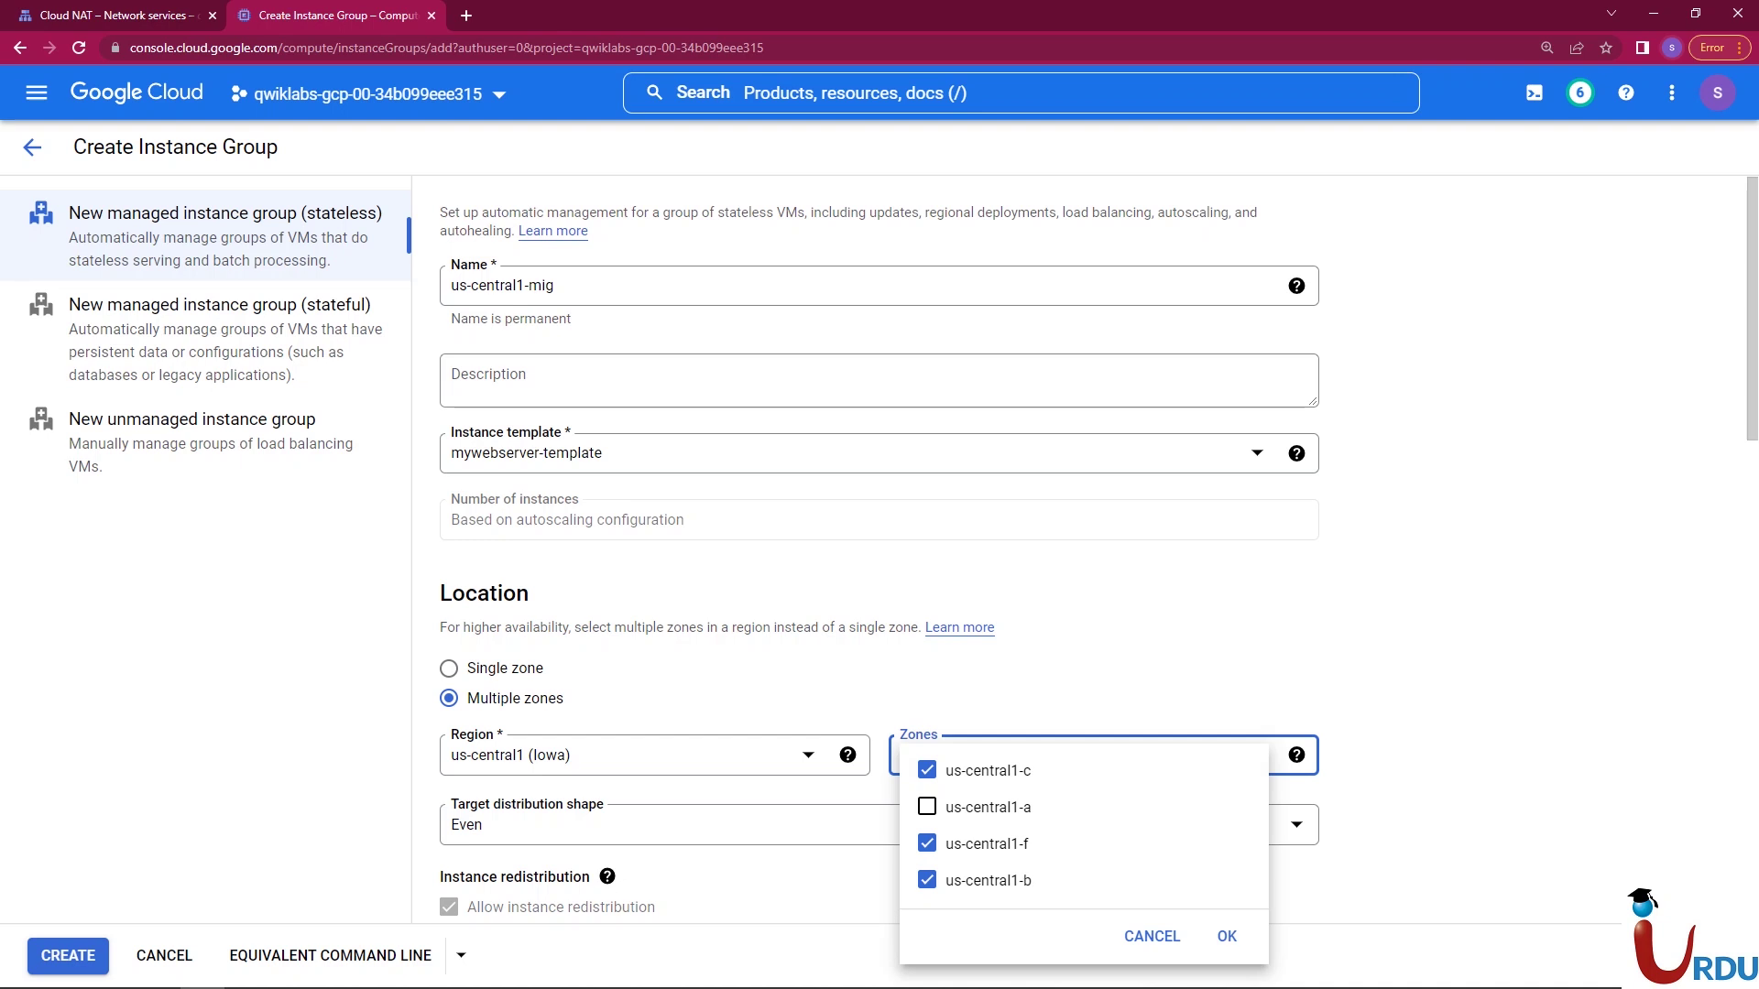
left_click(1224, 936)
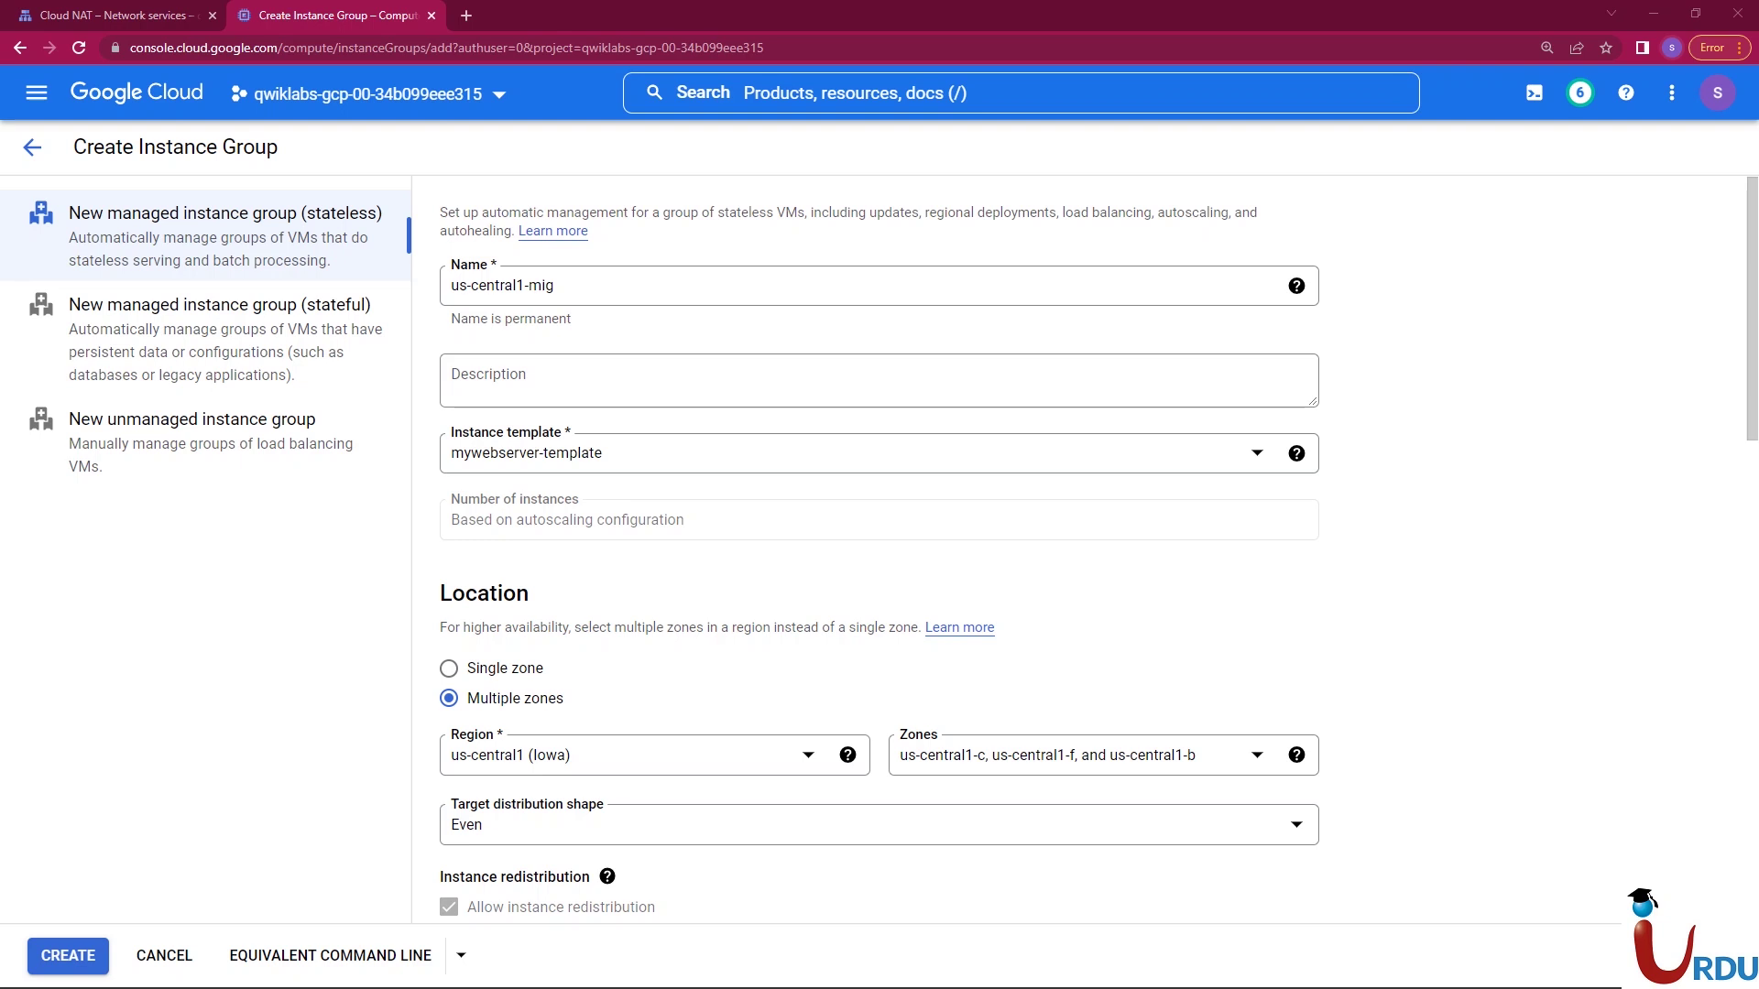
- Set the maximum number of instances for autoscaling to 2, keeping the minimum at 1
scroll(879, 547, "down", 2)
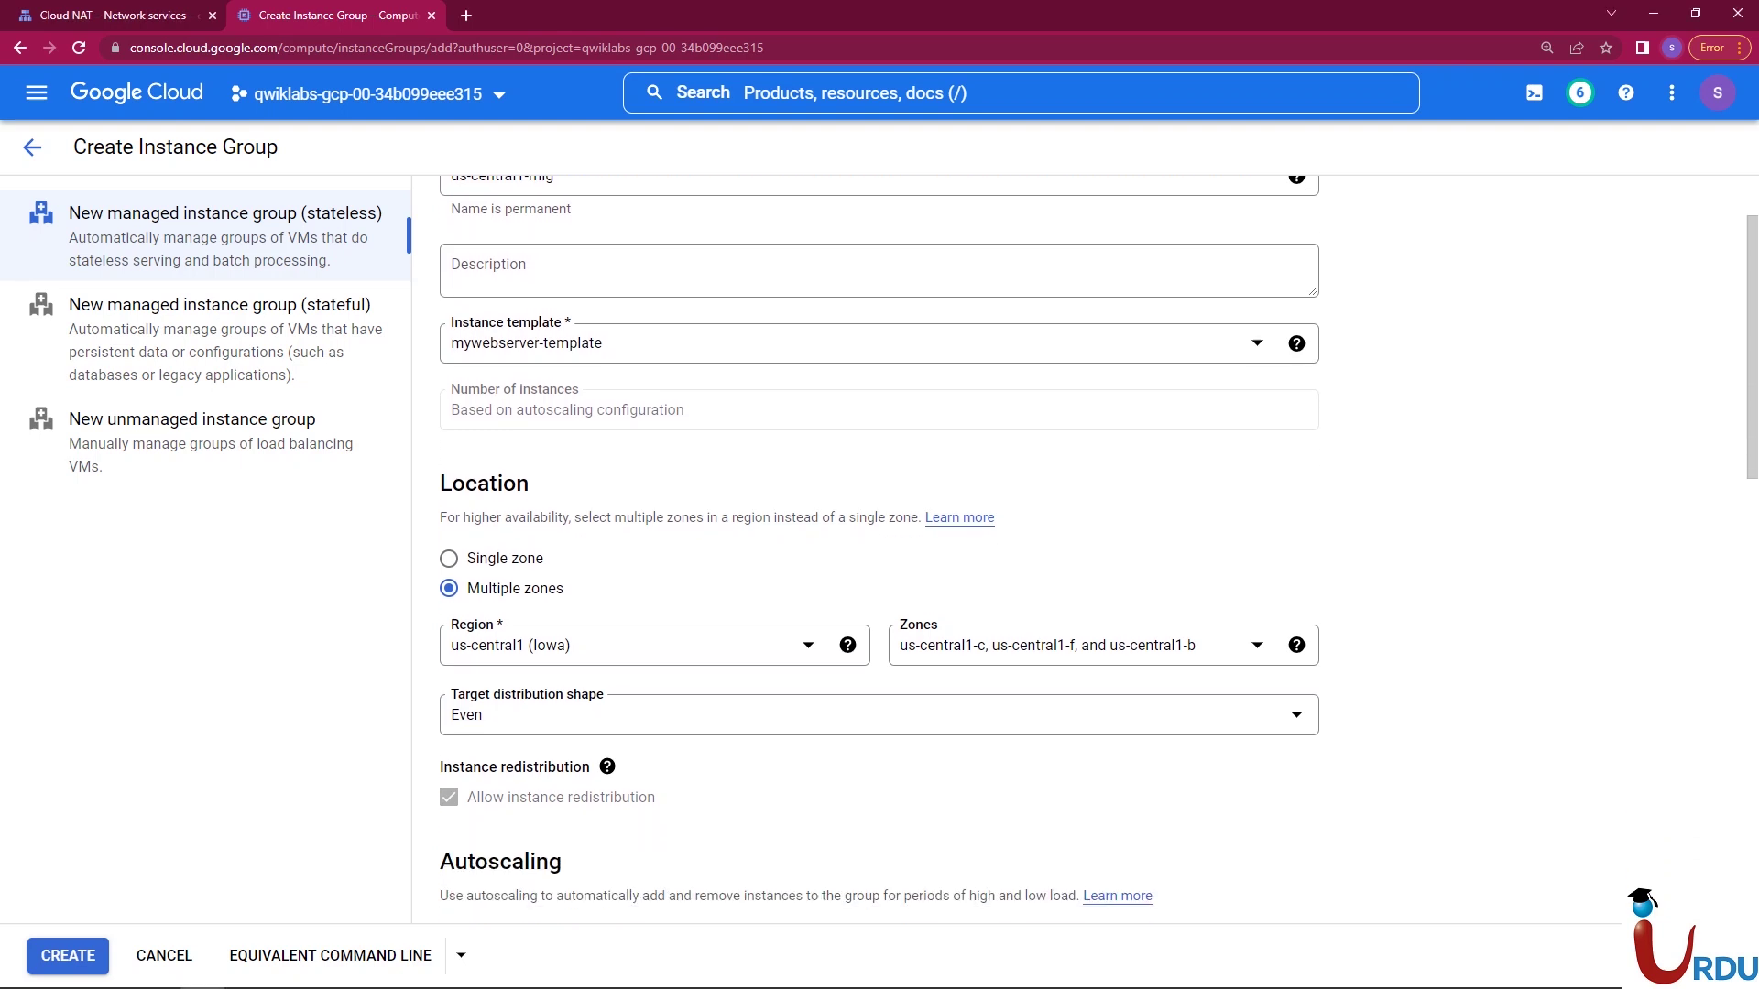
scroll(879, 550, "down", 3)
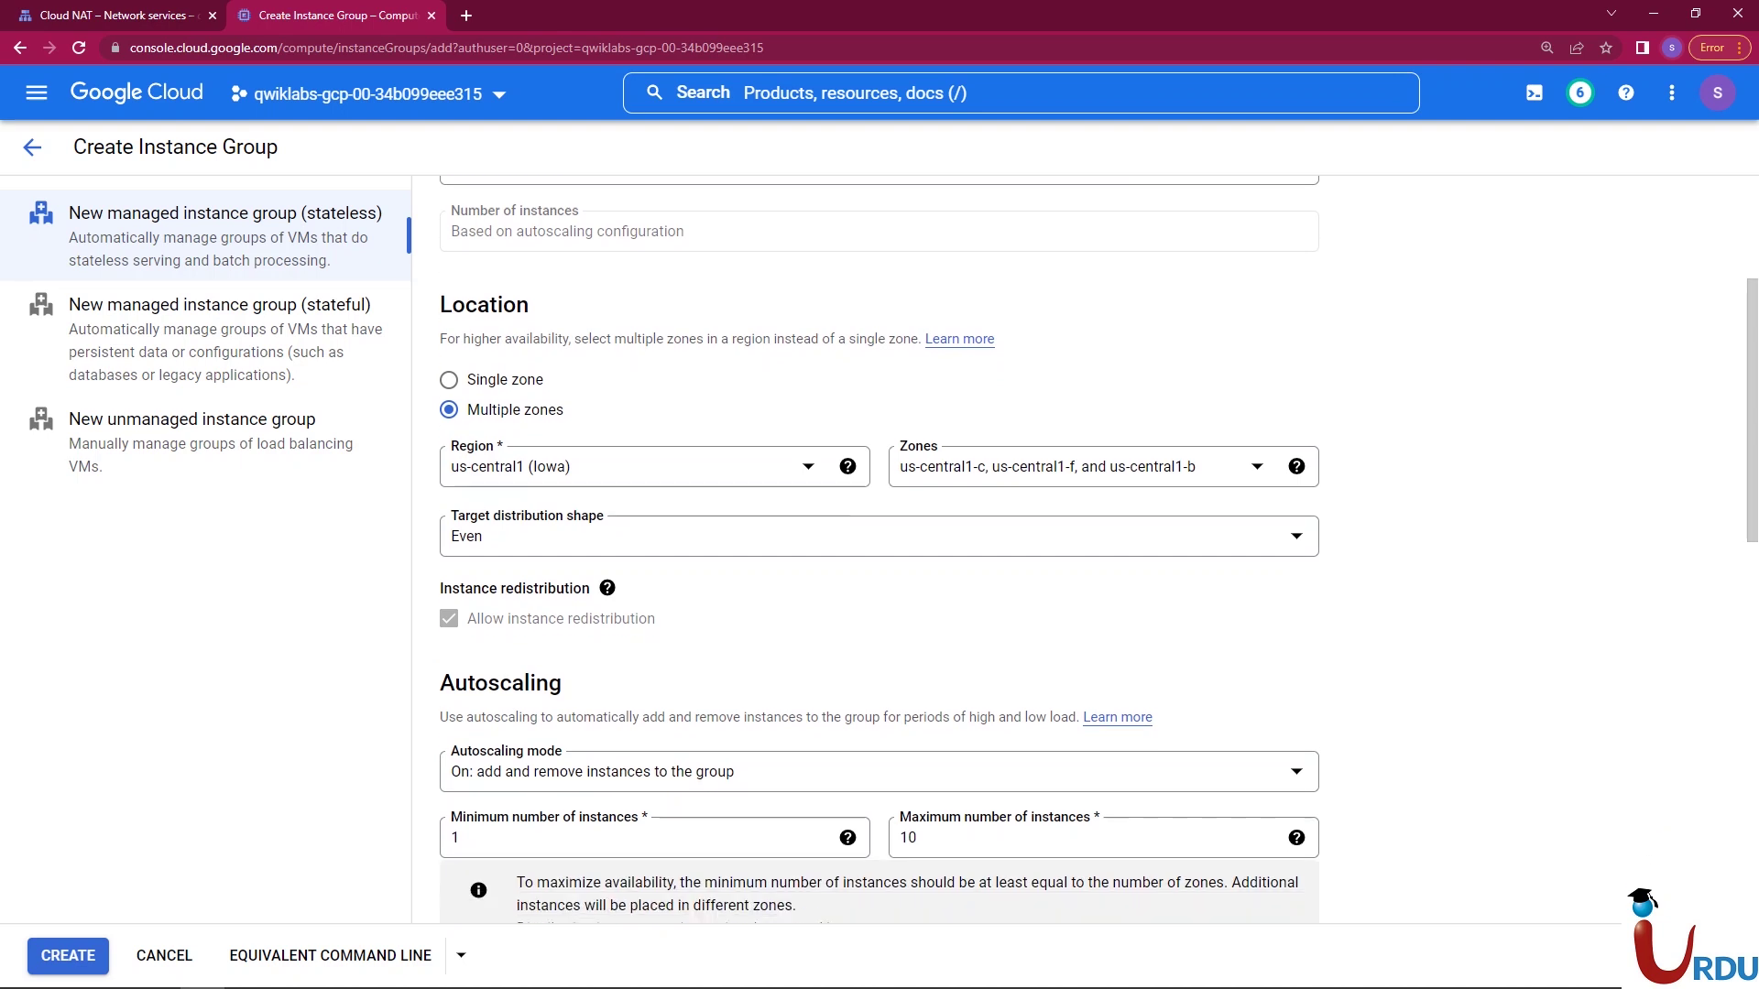
scroll(879, 550, "down", 3)
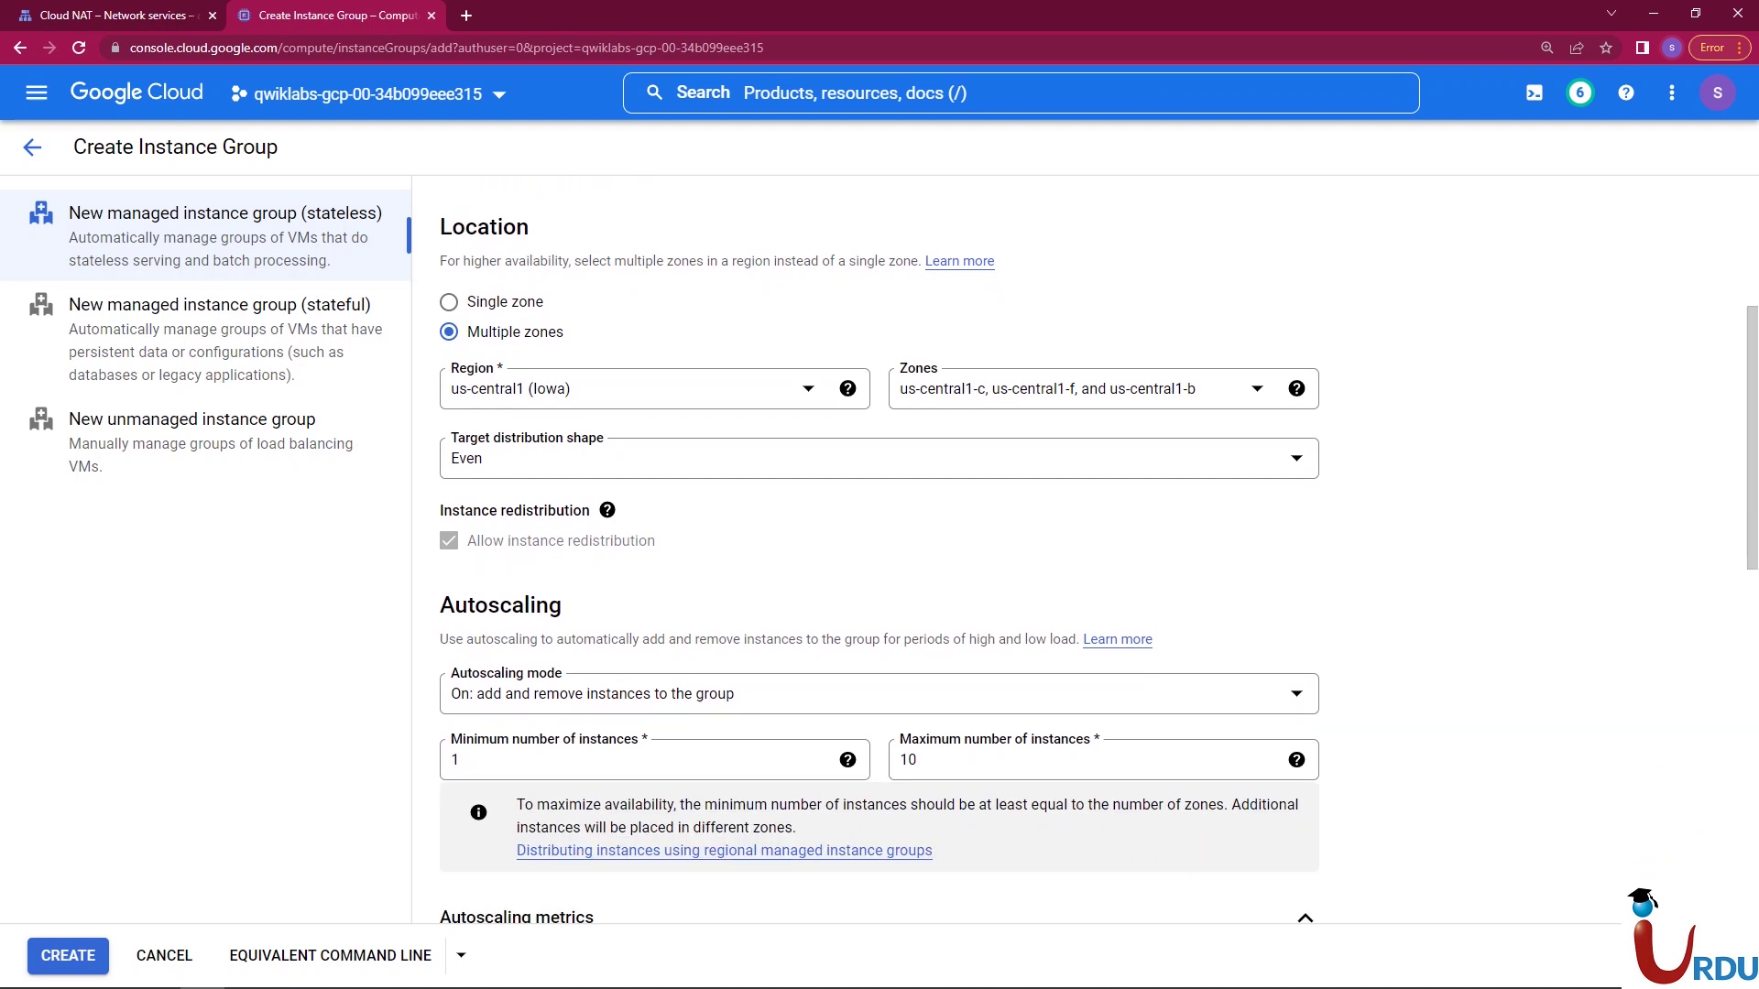
scroll(879, 550, "down", 2)
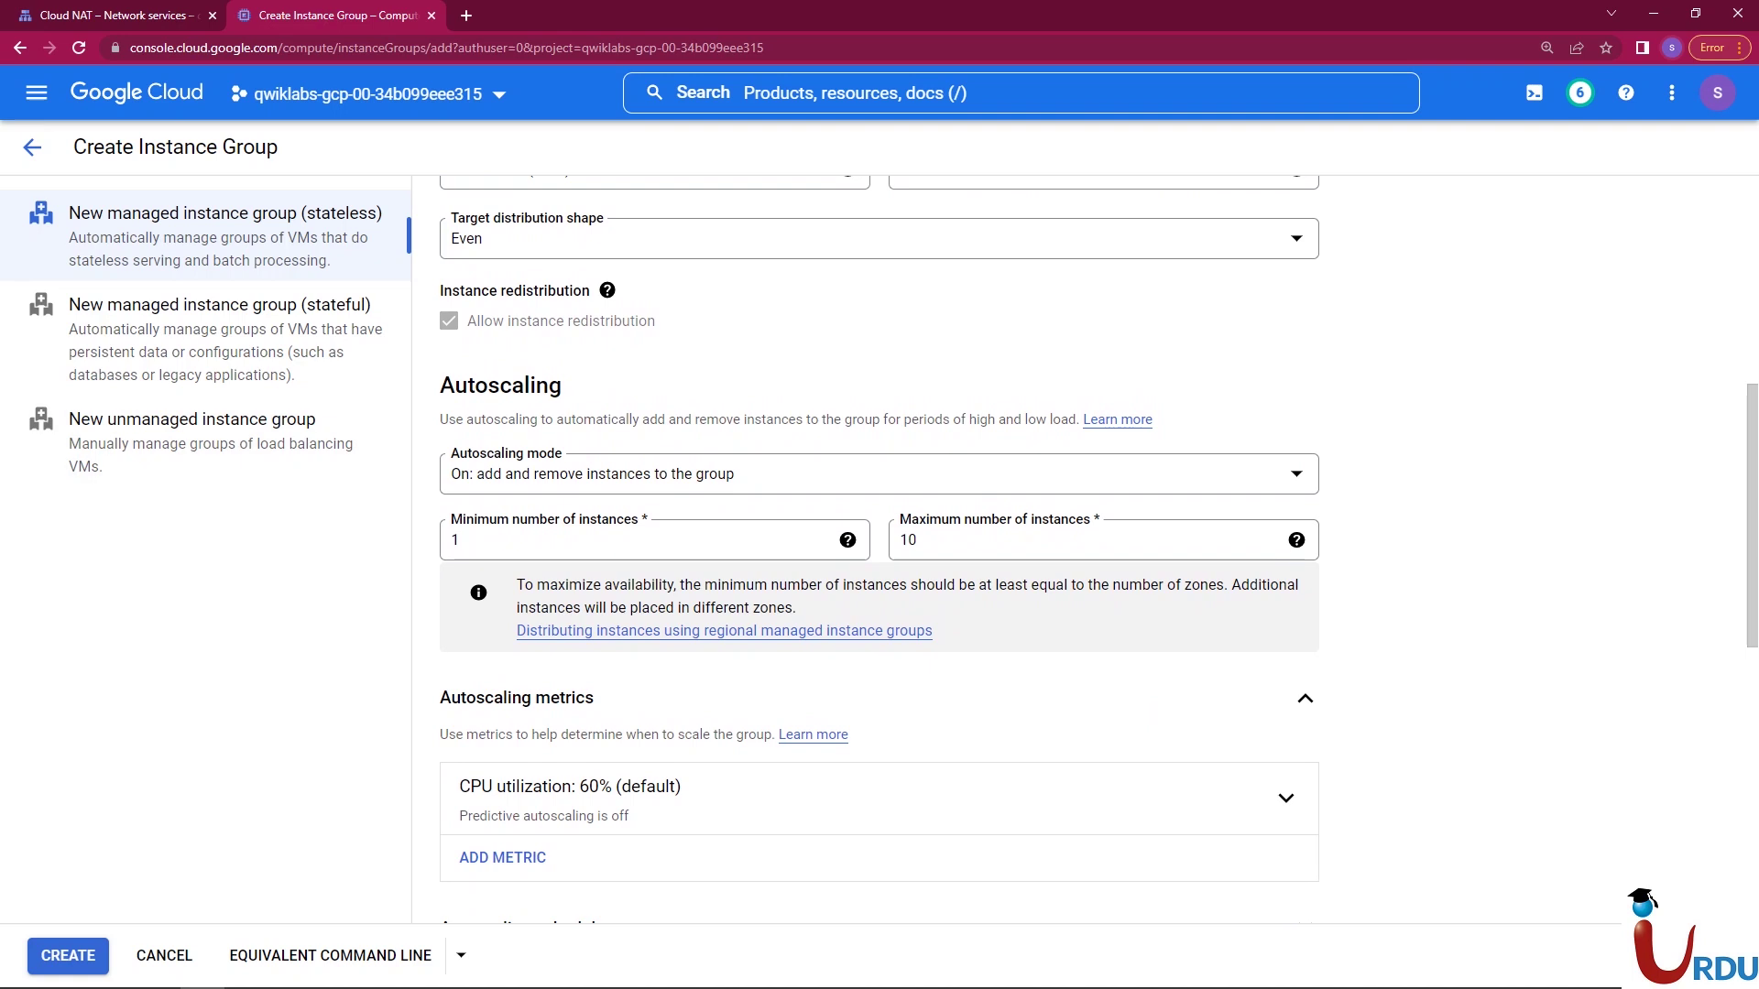
double_click(907, 540)
left_click(908, 539)
double_click(908, 539)
type("2")
scroll(1099, 541, "down", 1)
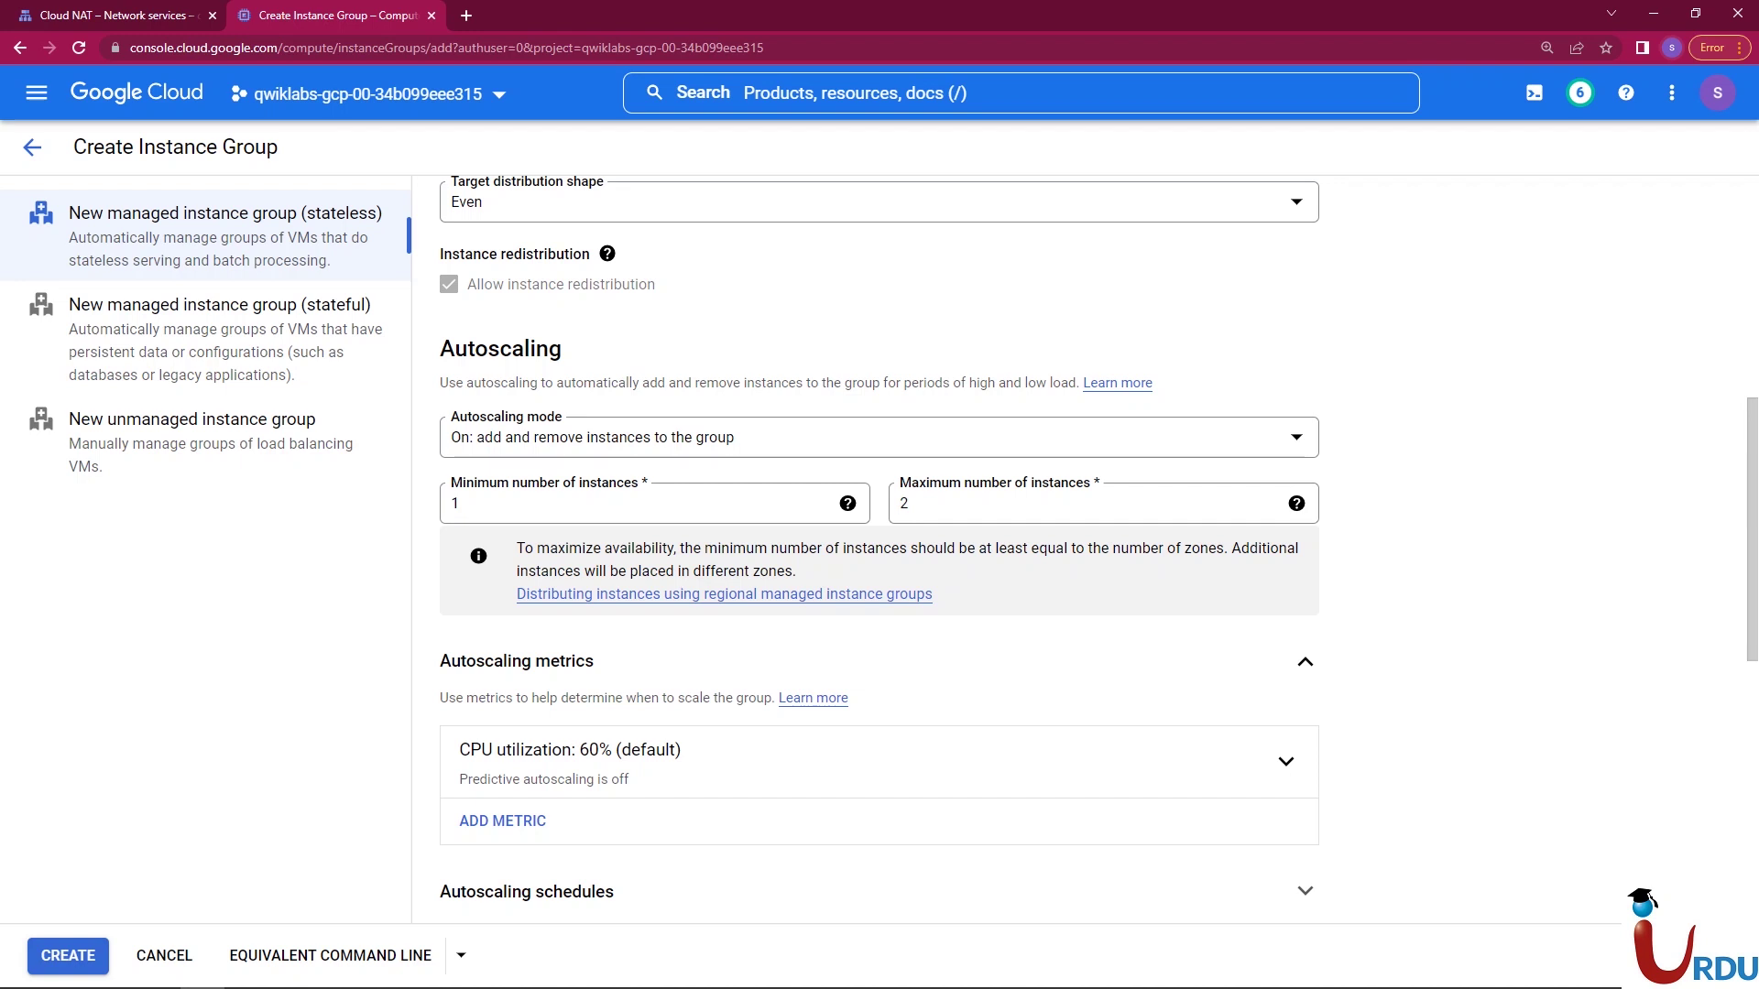
scroll(880, 538, "down", 1)
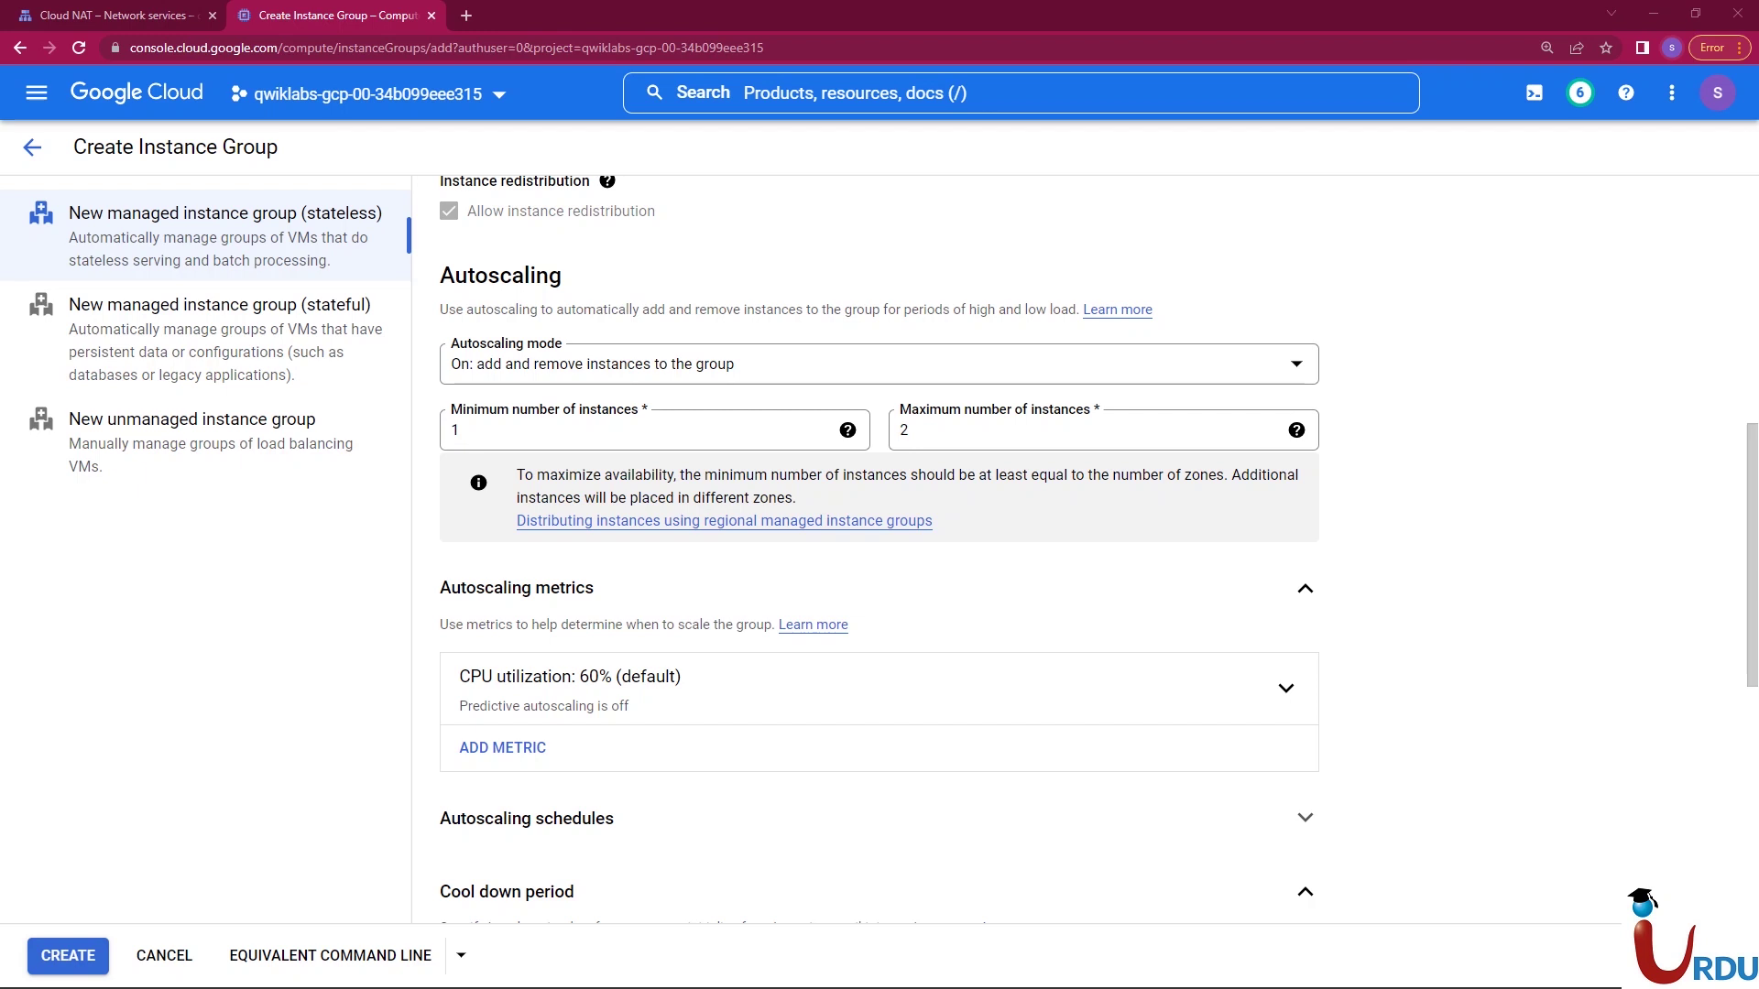
left_click(460, 430)
left_click(909, 430)
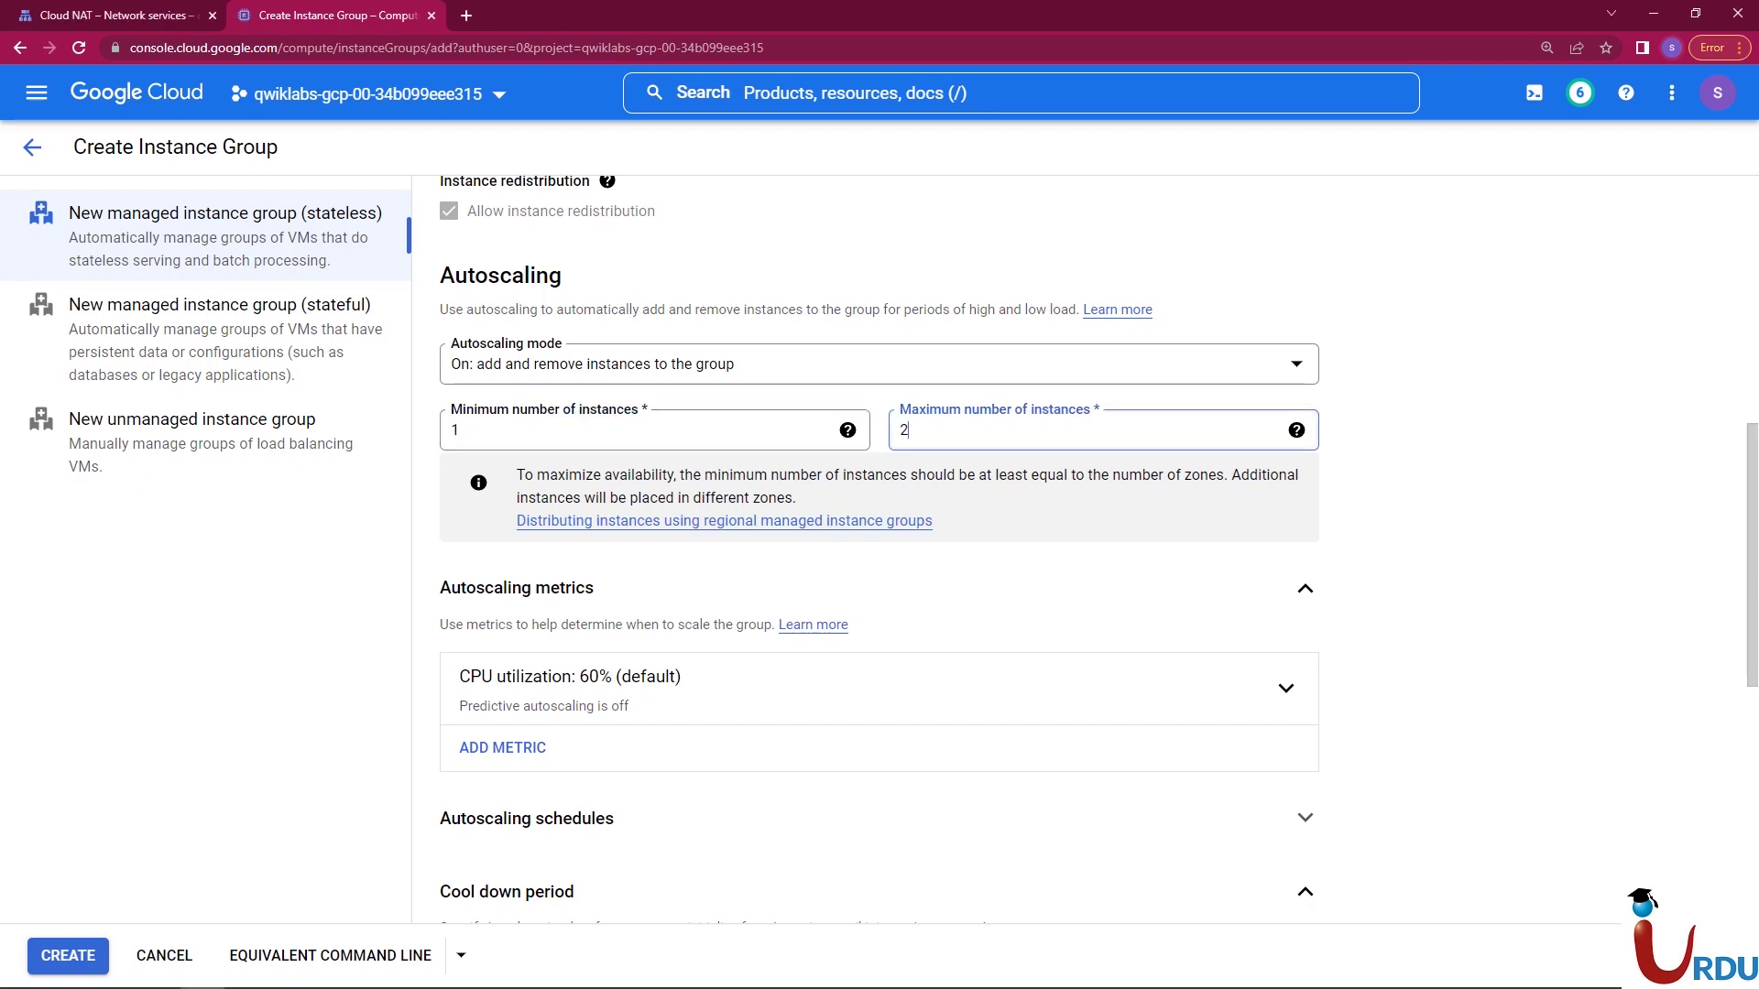
- Examine the CPU utilization autoscaling metric's target and predictive autoscaling options, leaving them as they are
scroll(879, 550, "down", 1)
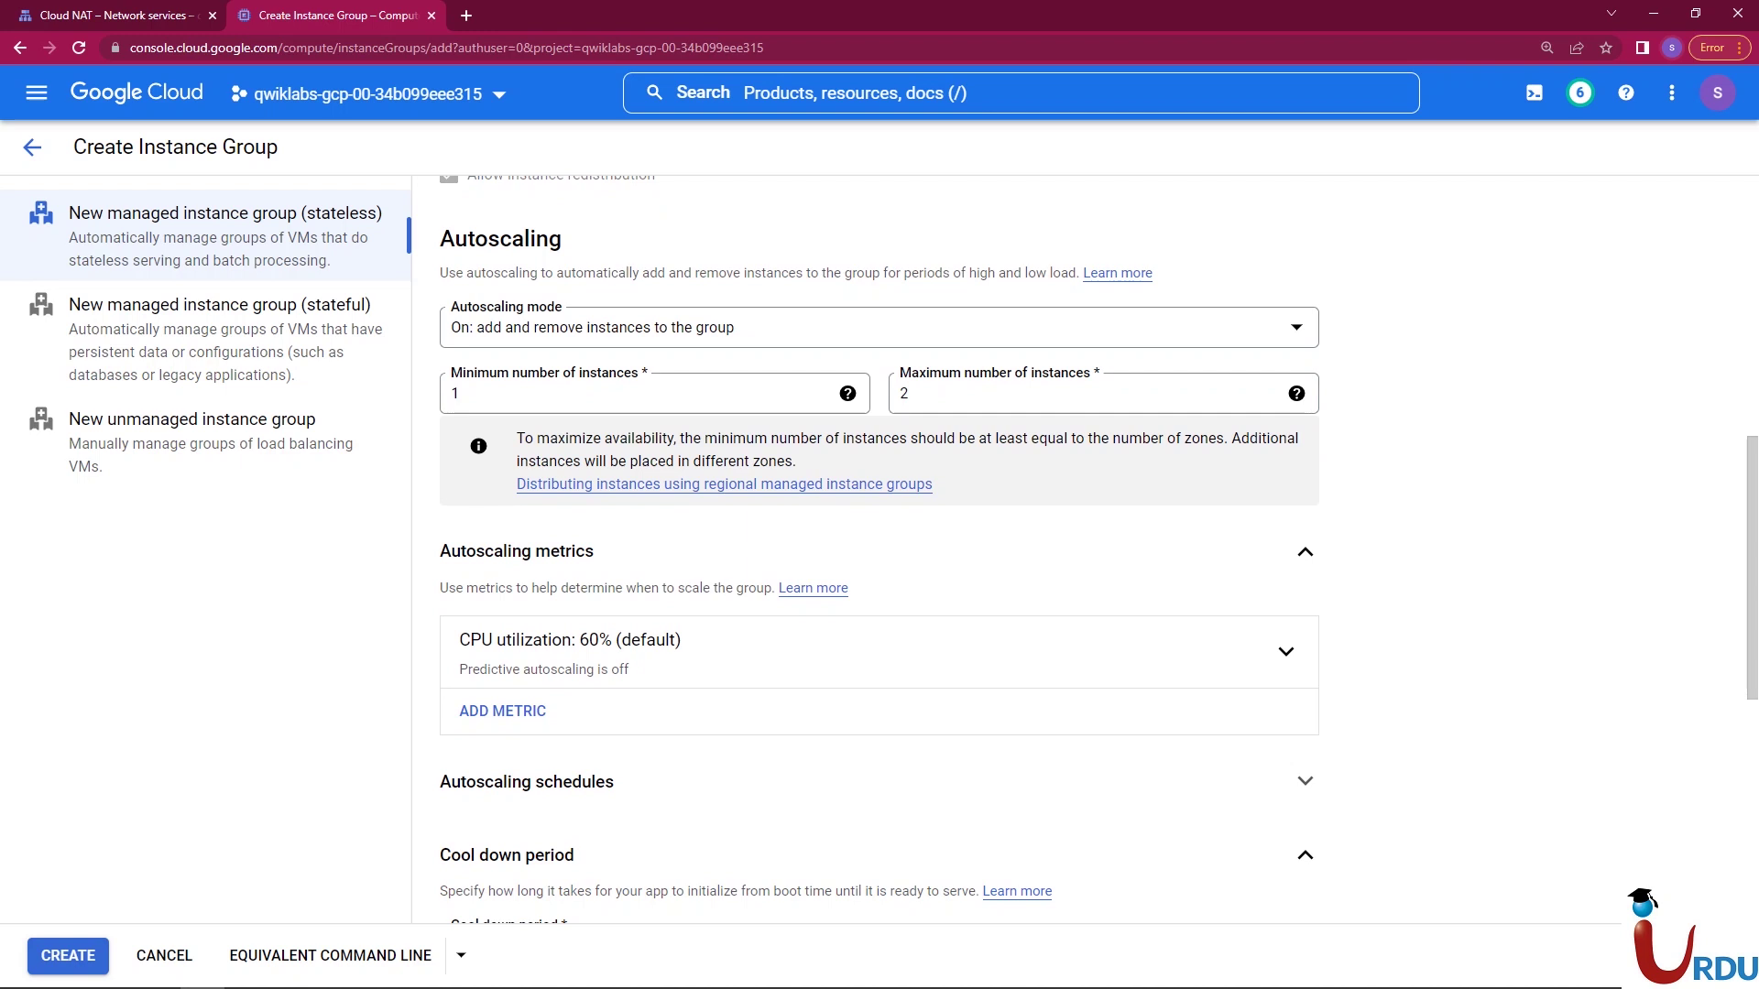
scroll(879, 549, "down", 4)
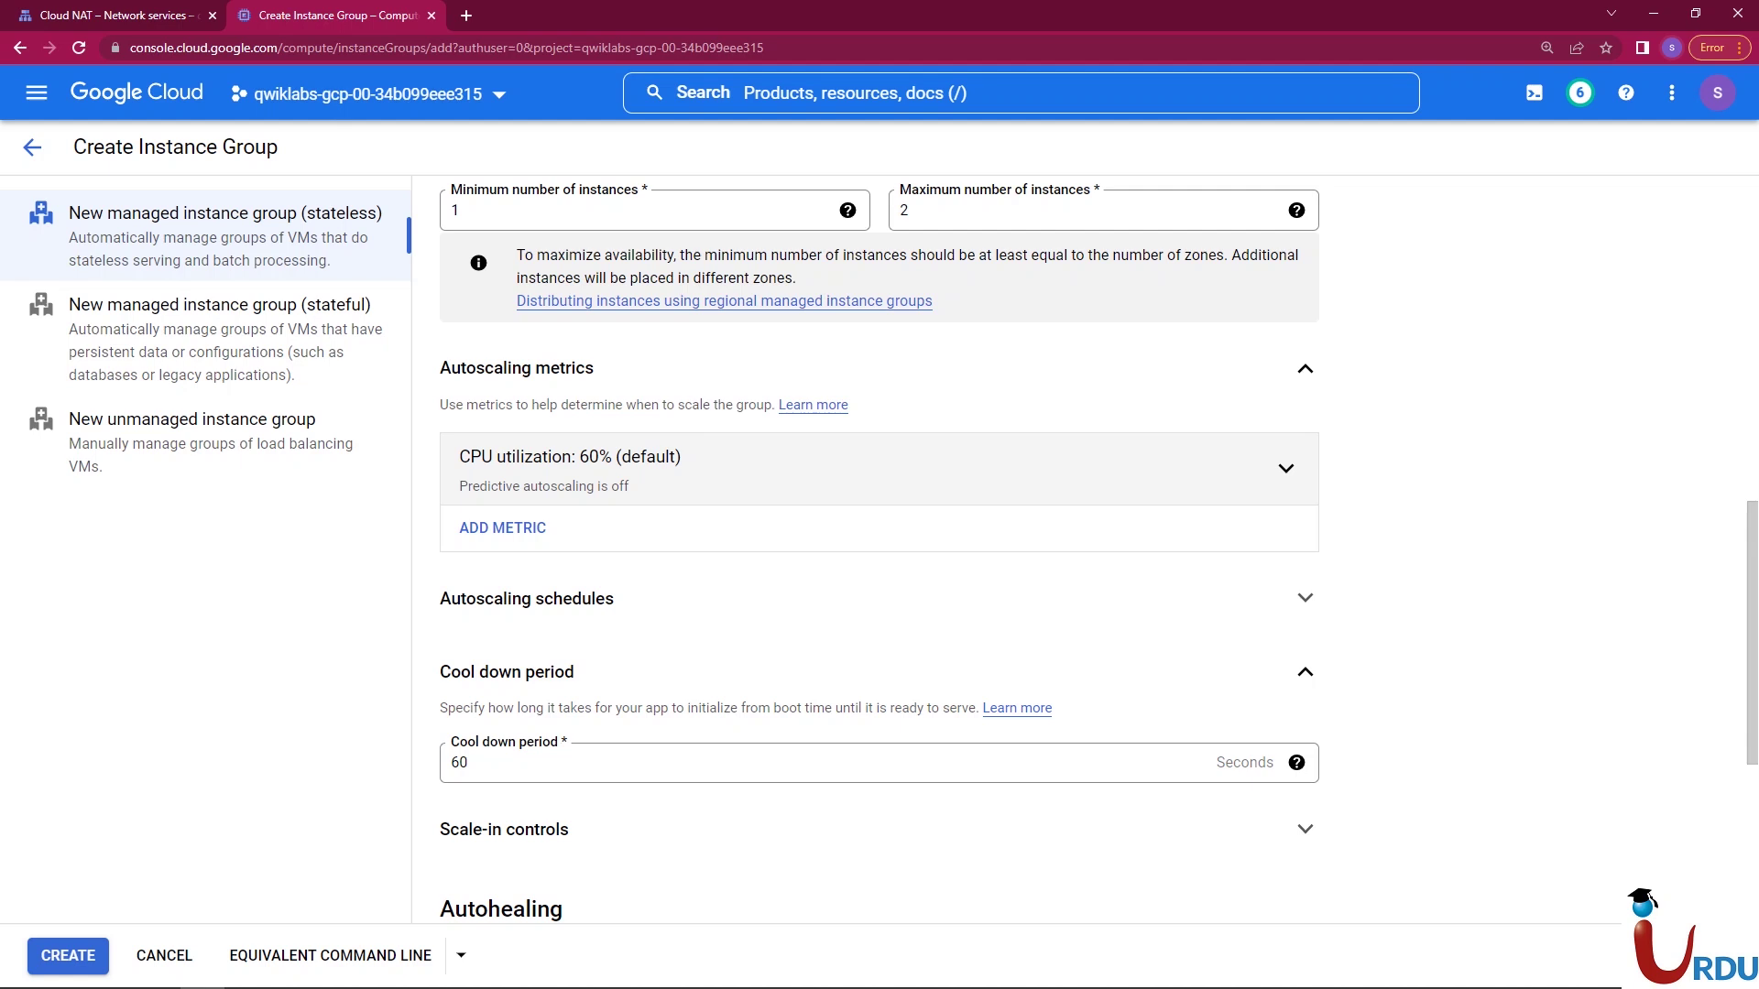
left_click(1286, 468)
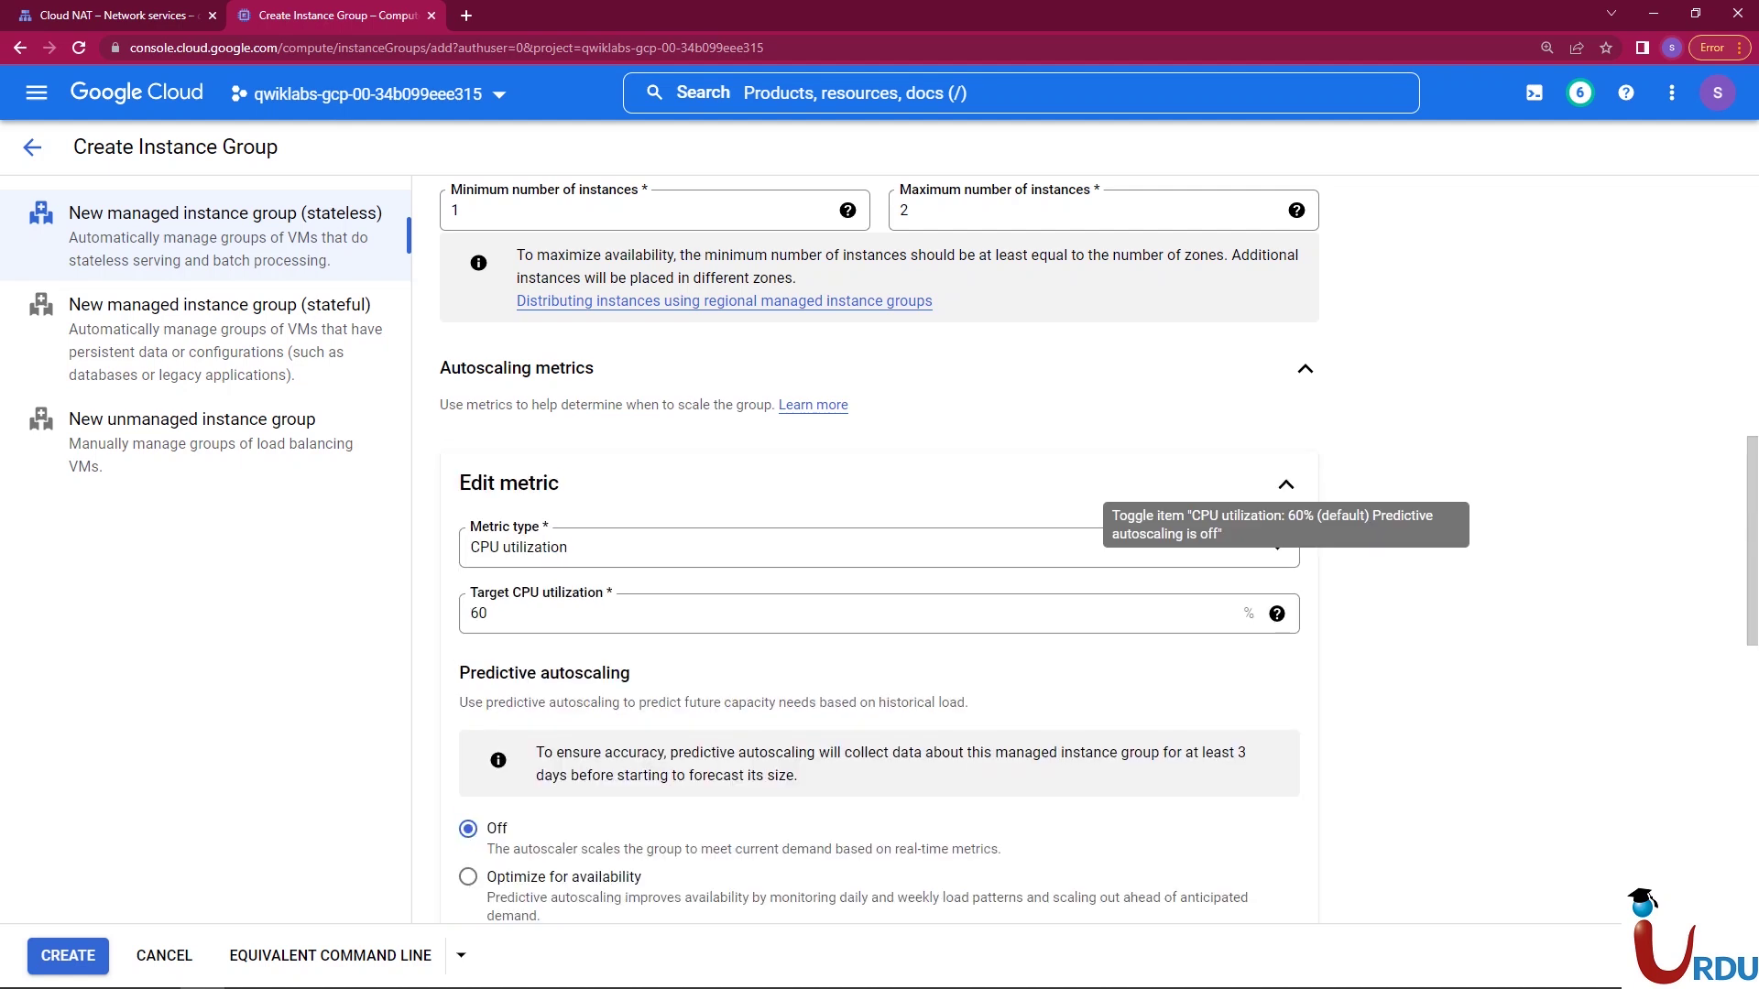
left_click(478, 612)
double_click(478, 613)
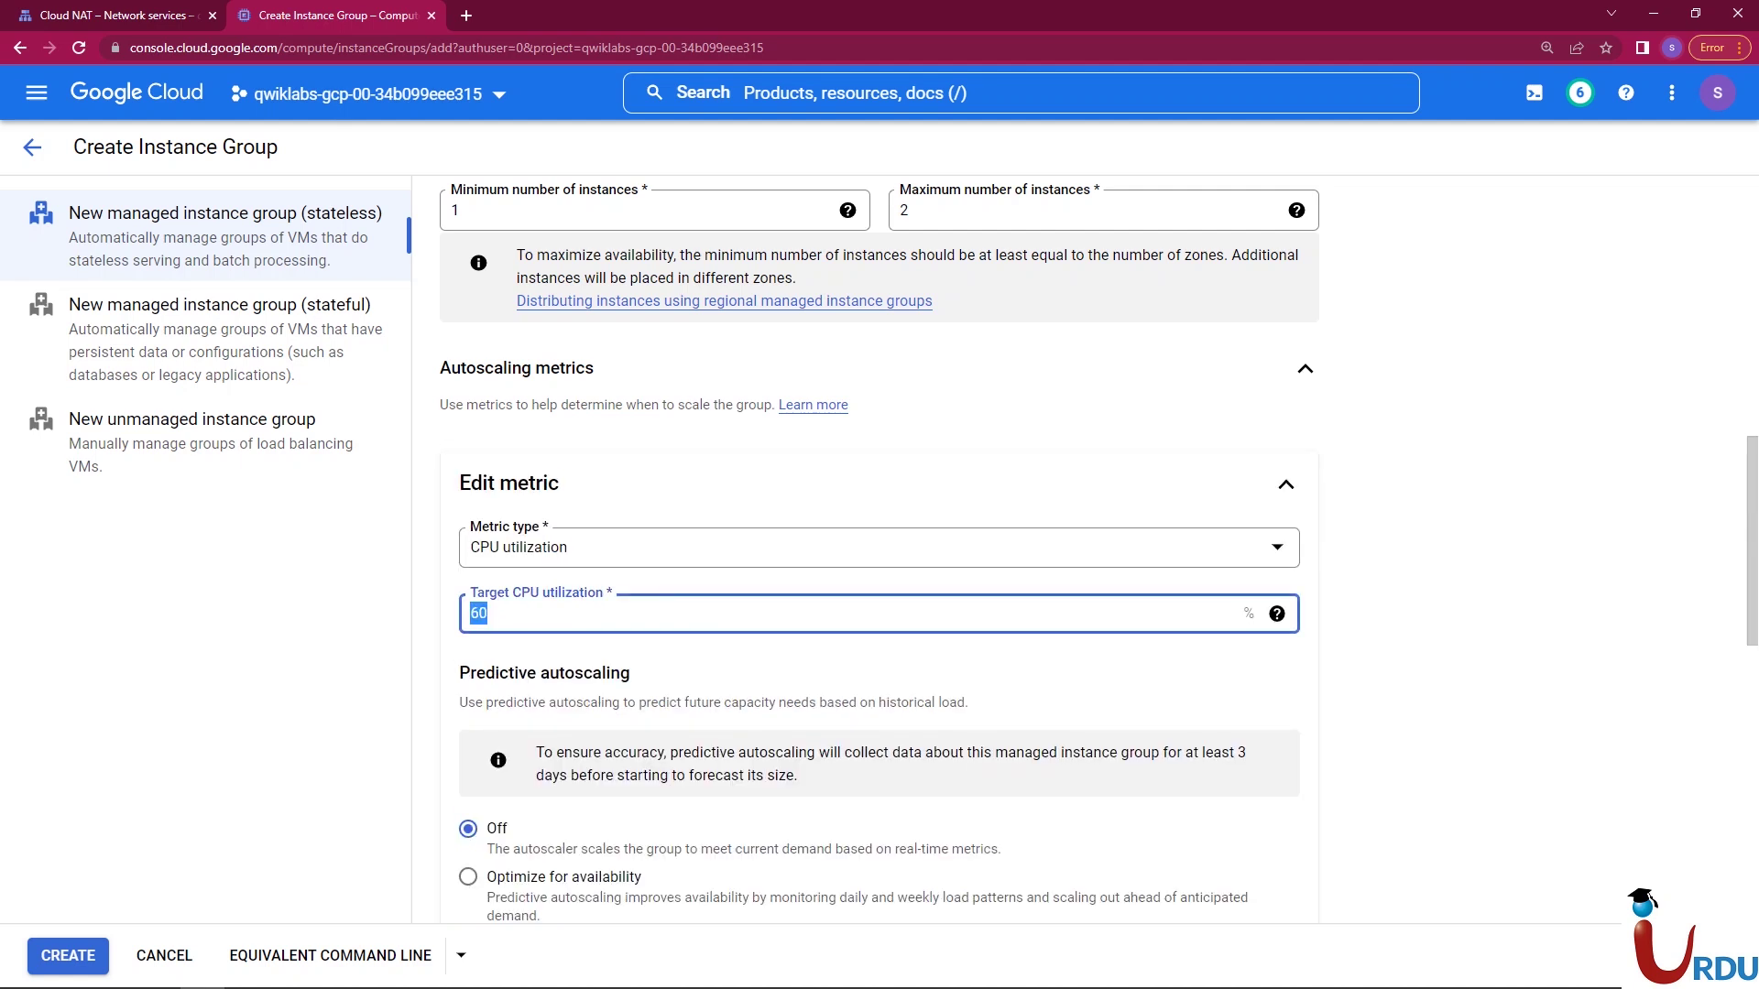
key("alt+Tab")
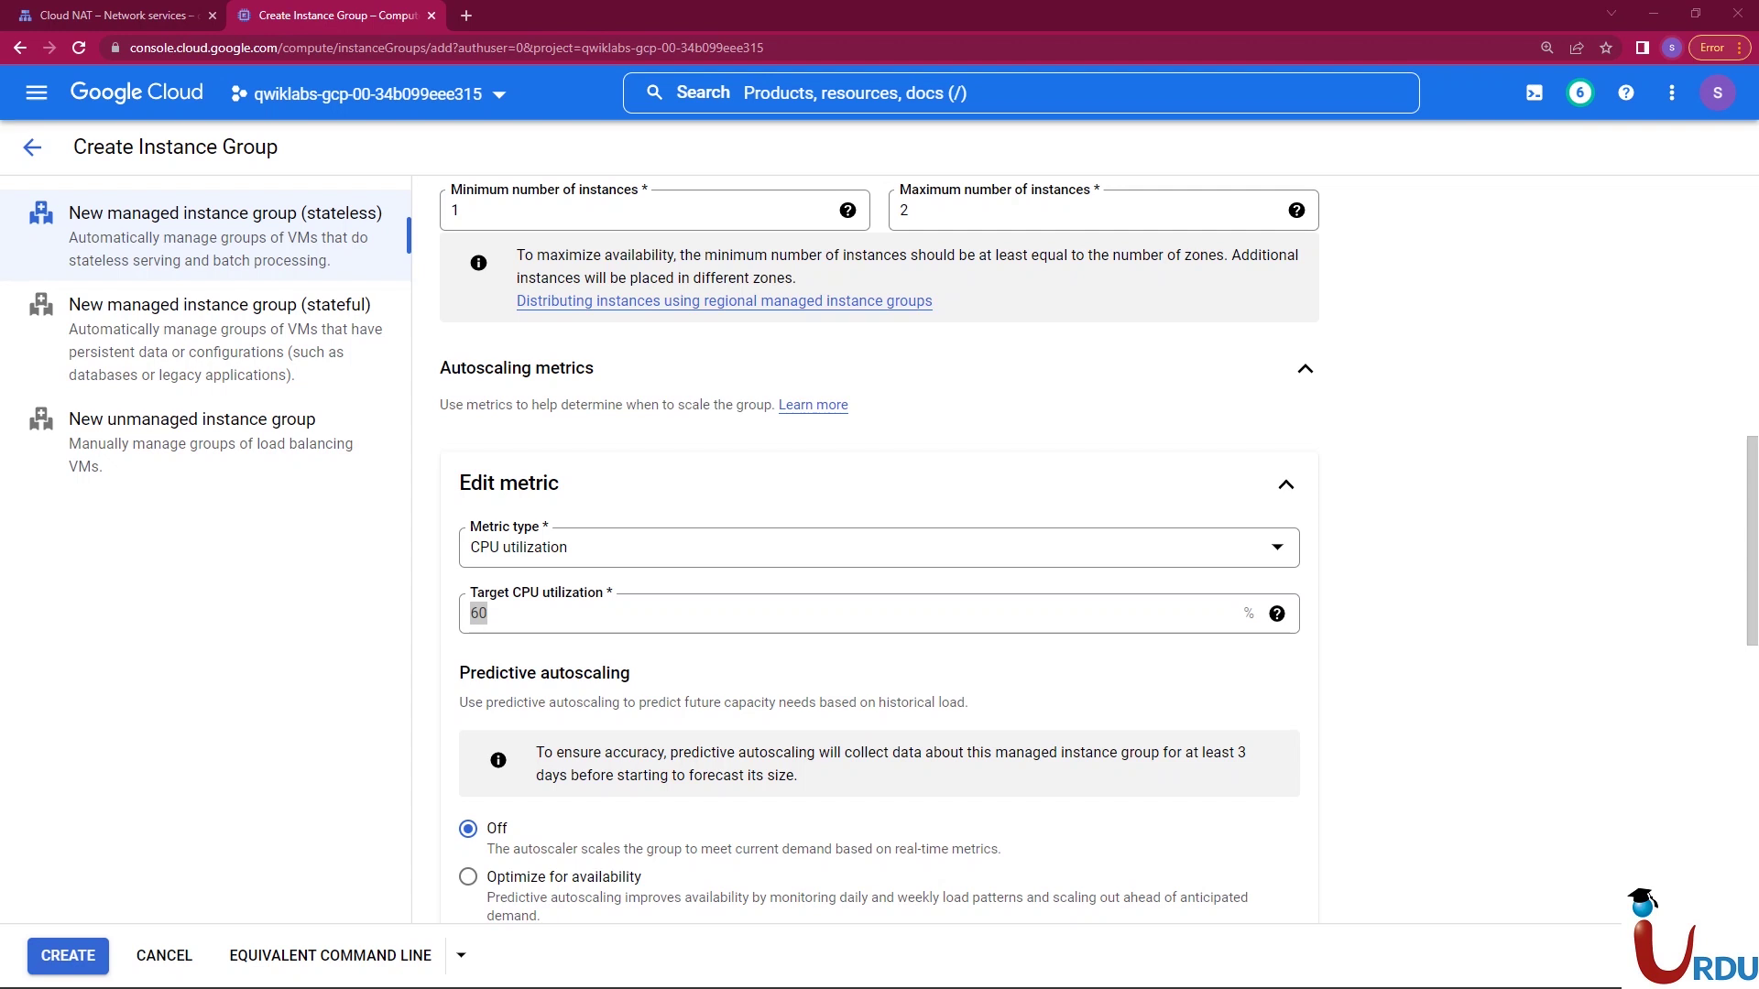
left_click(1286, 483)
scroll(1099, 549, "down", 1)
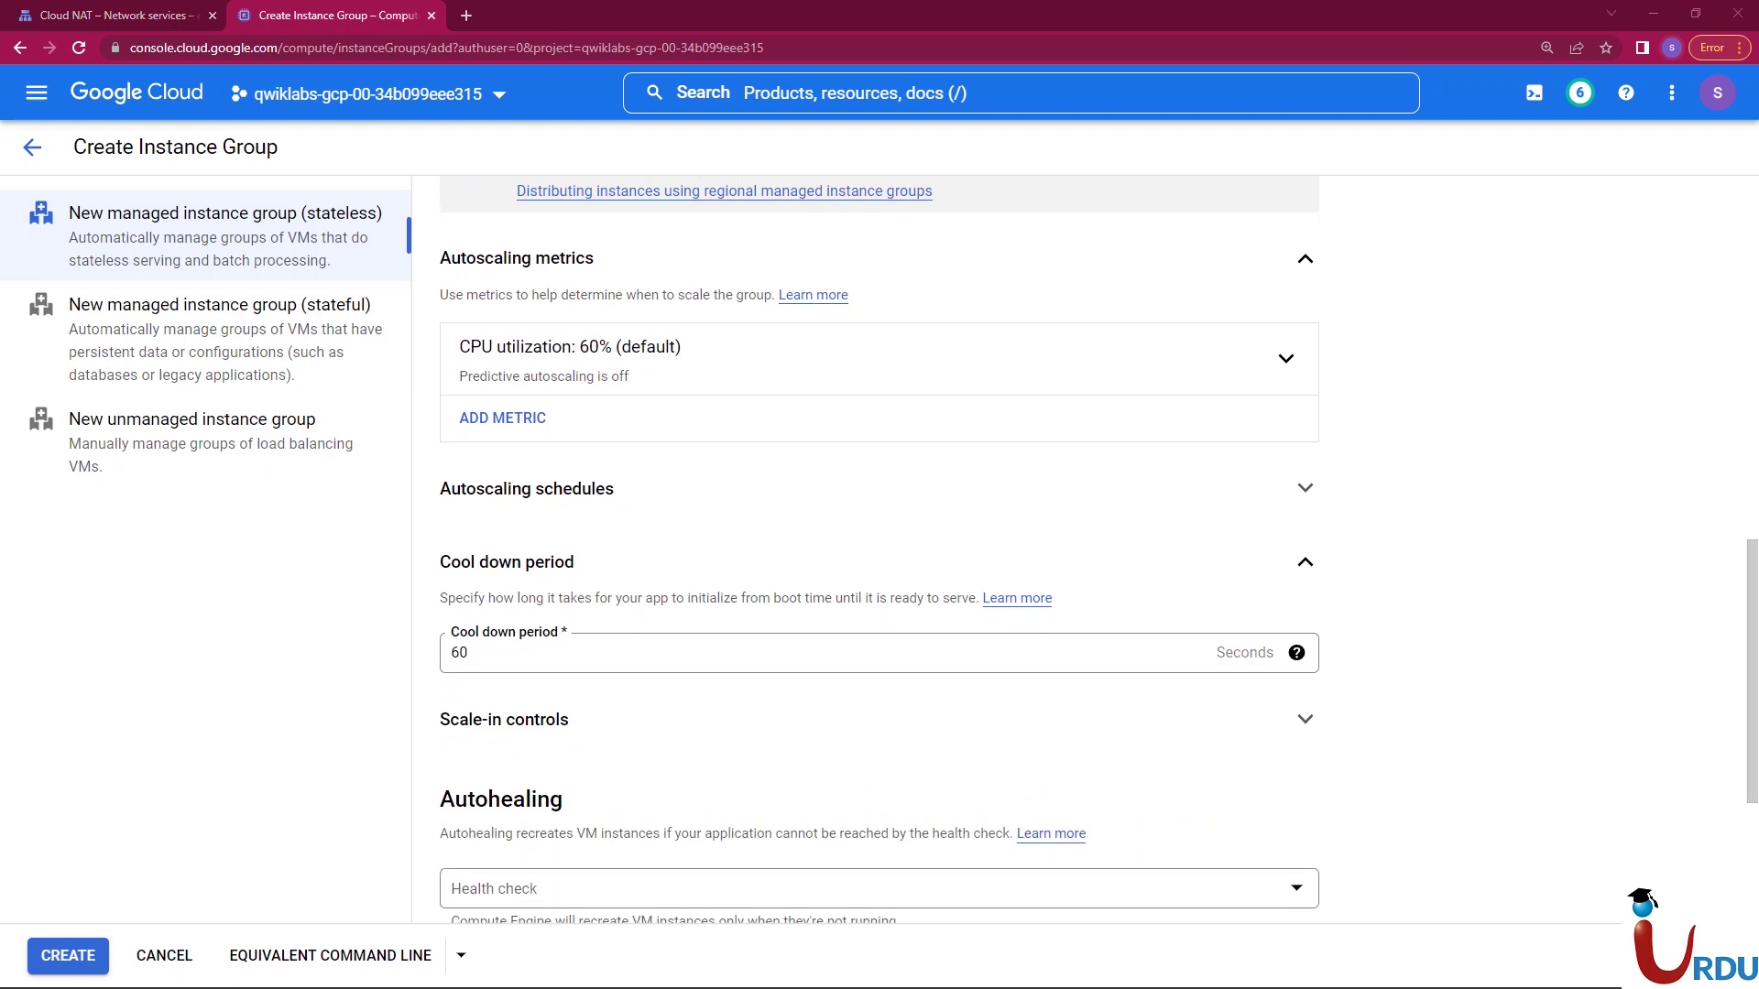
scroll(1099, 550, "down", 1)
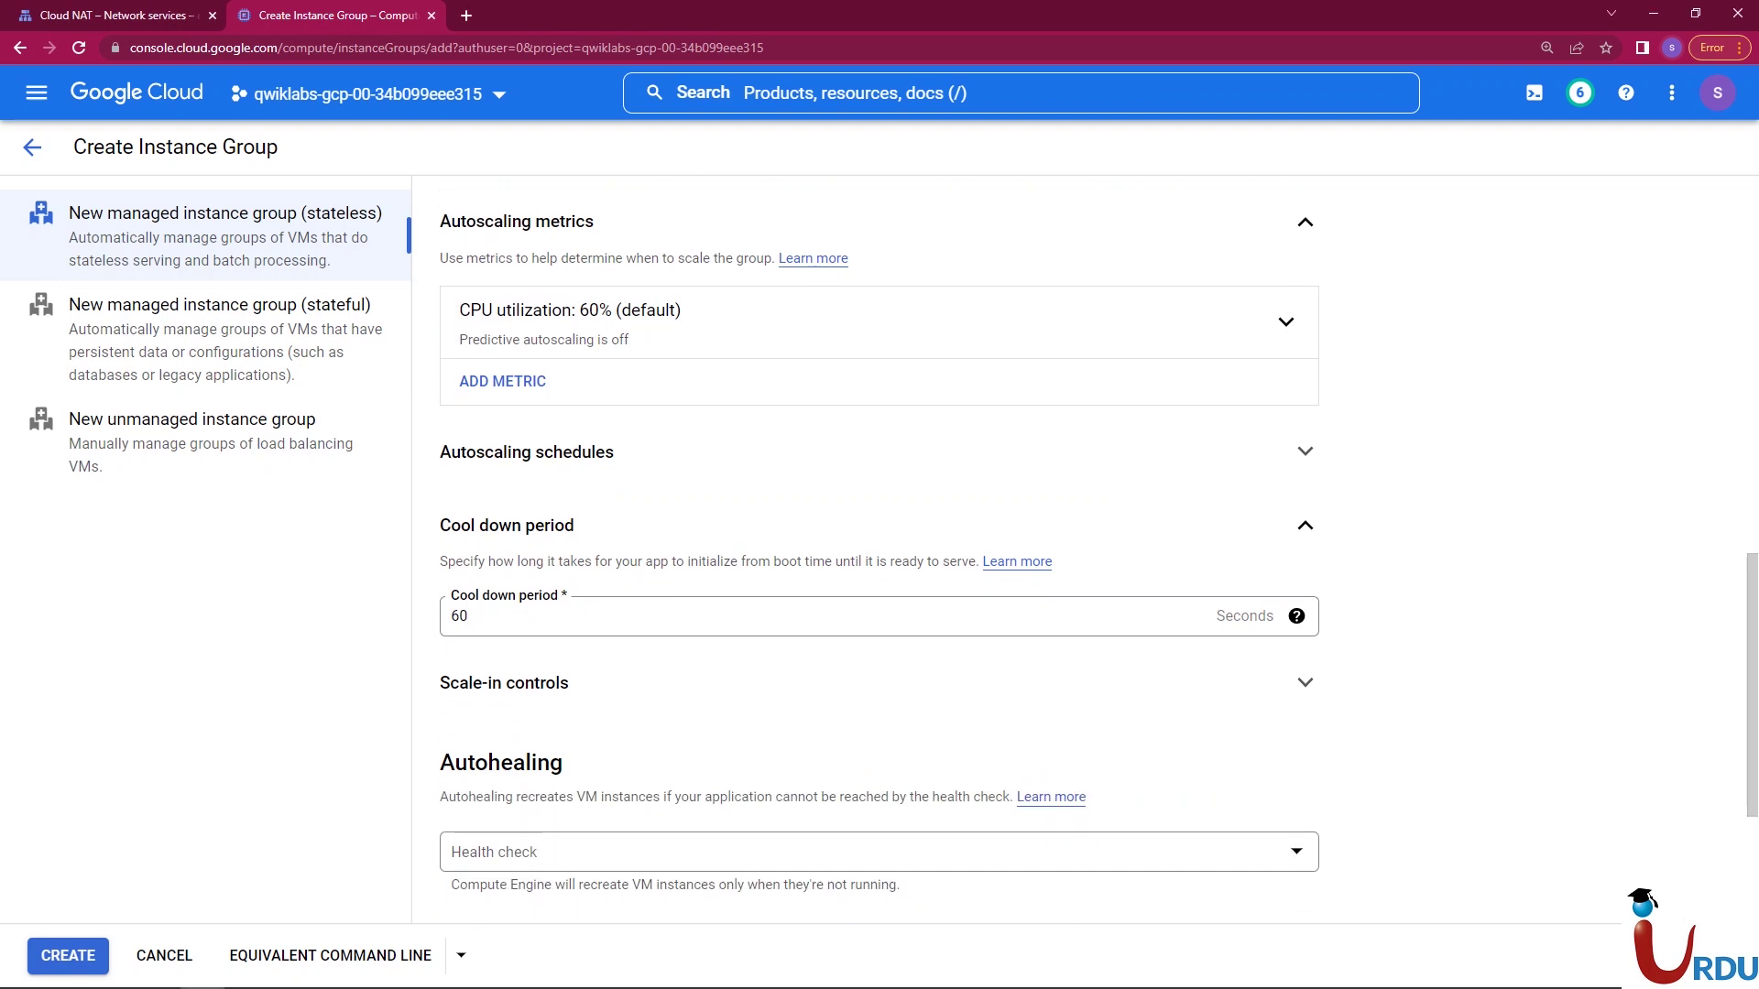
- Review the group's location settings and the target distribution shape options, keeping Even
scroll(880, 550, "up", 5)
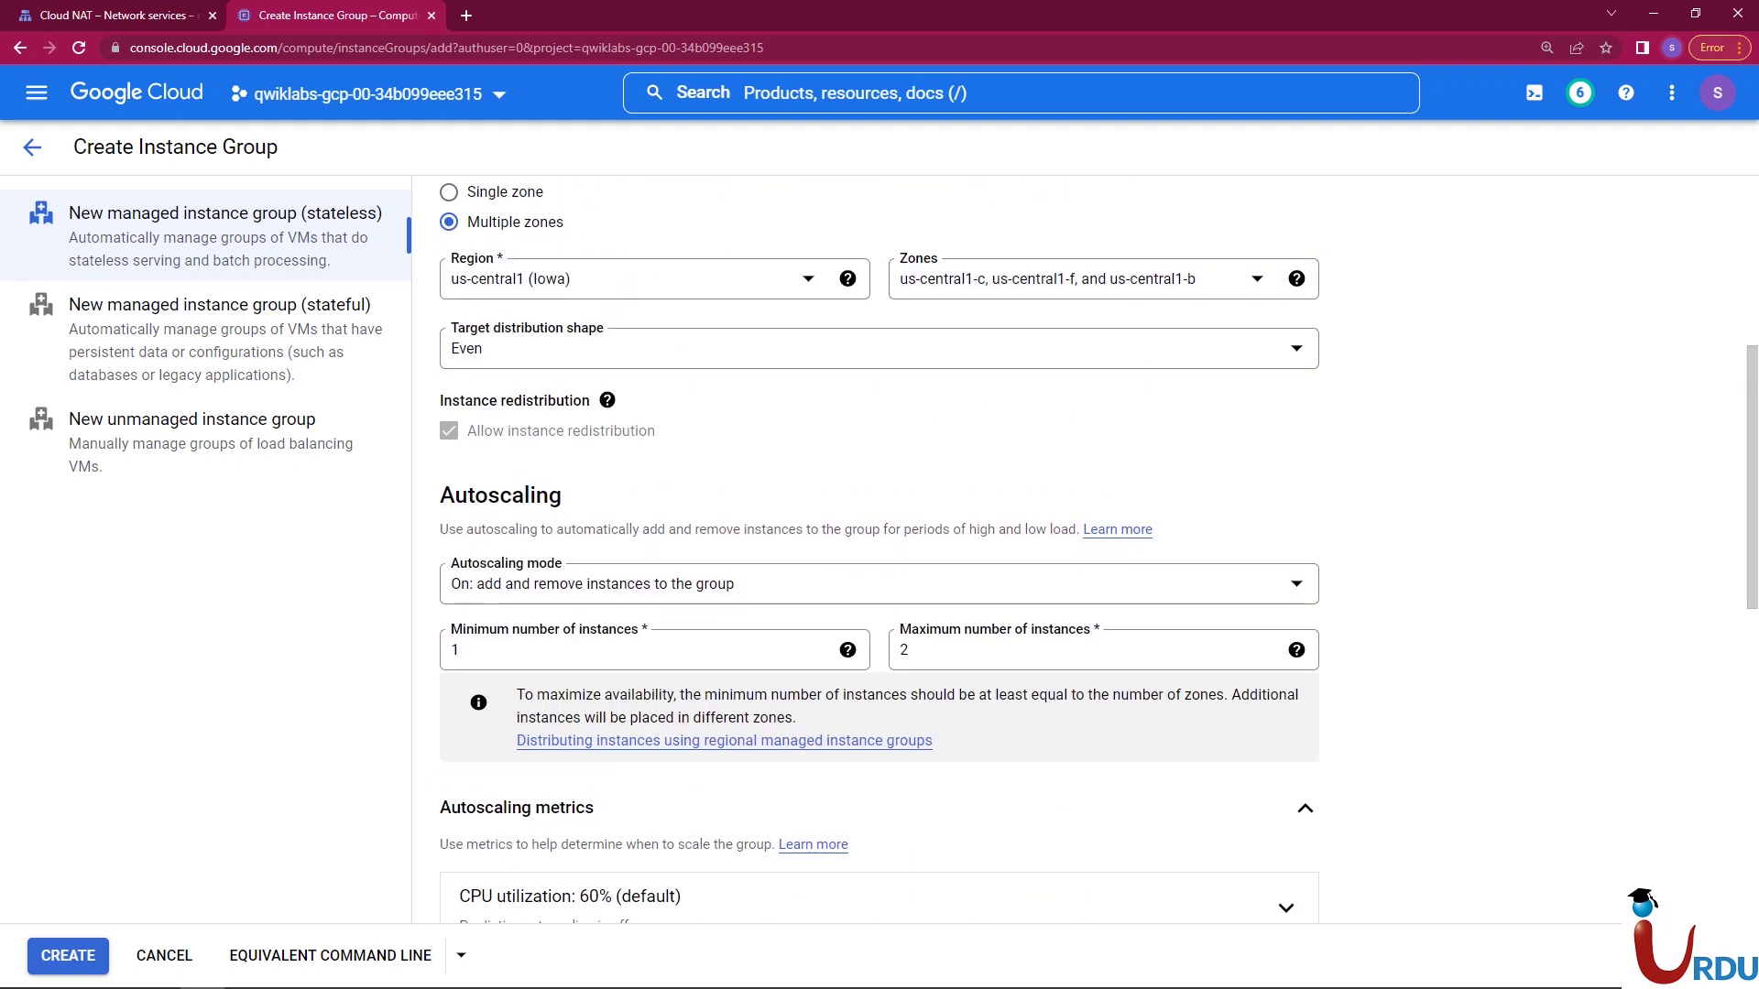
scroll(879, 550, "up", 4)
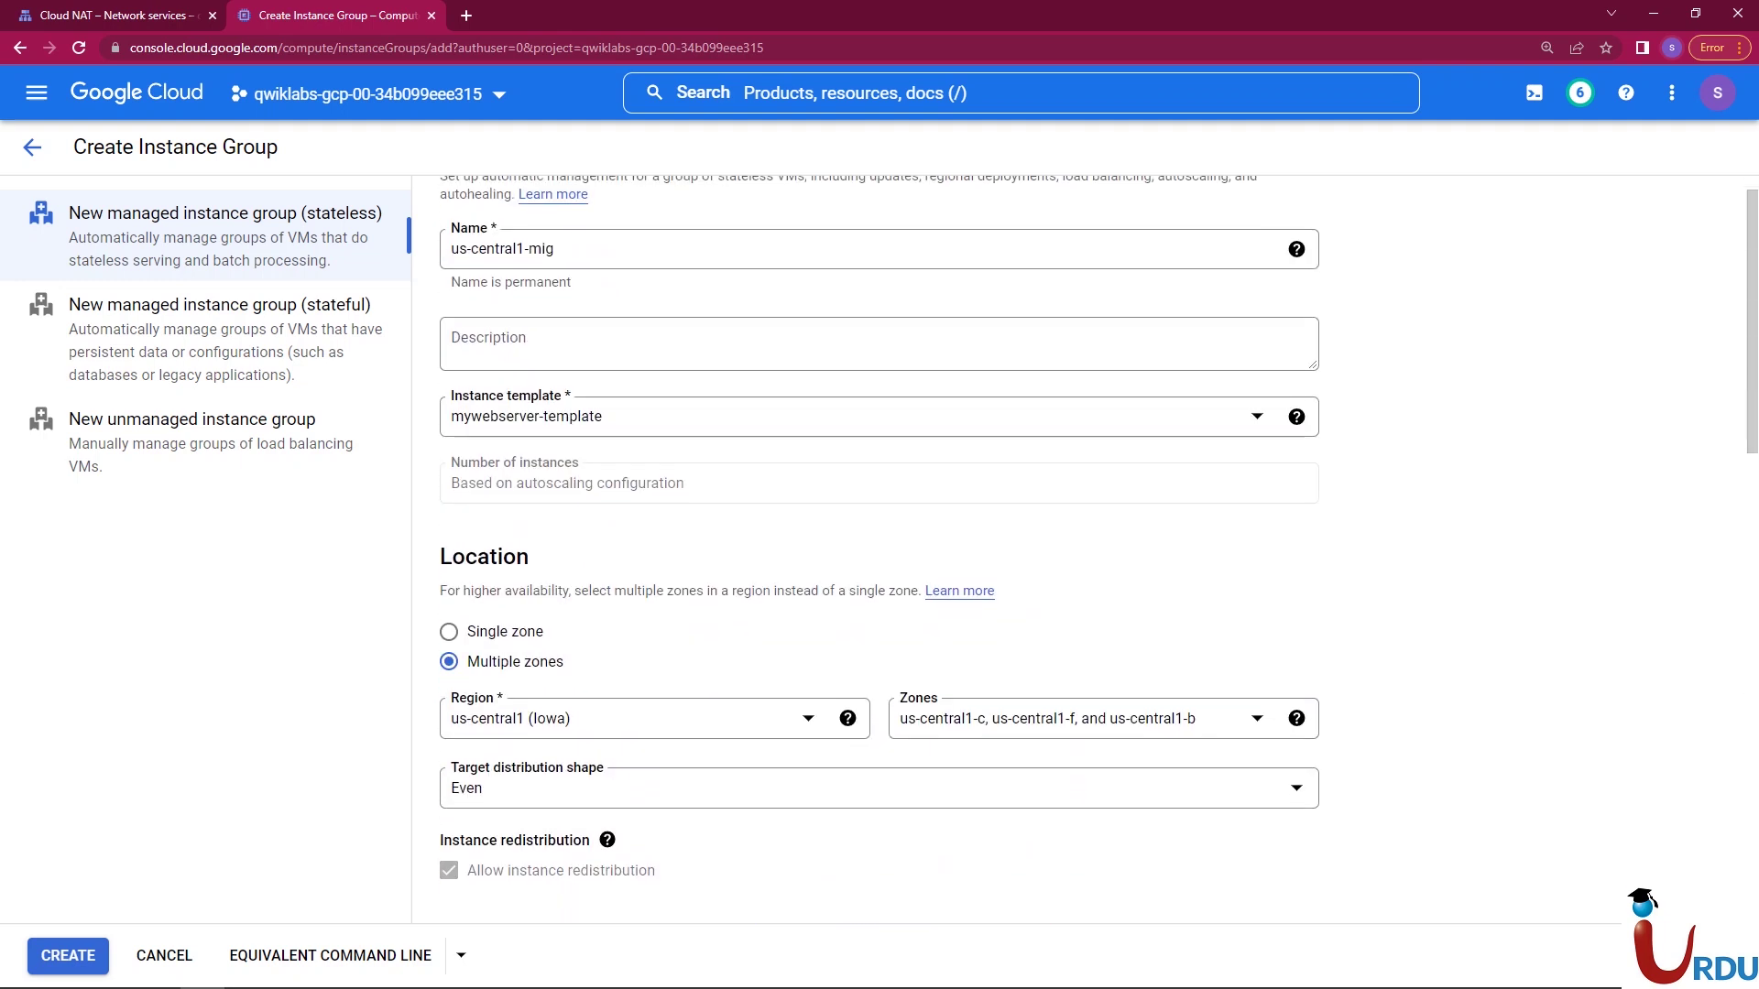
scroll(879, 550, "down", 4)
left_click(641, 348)
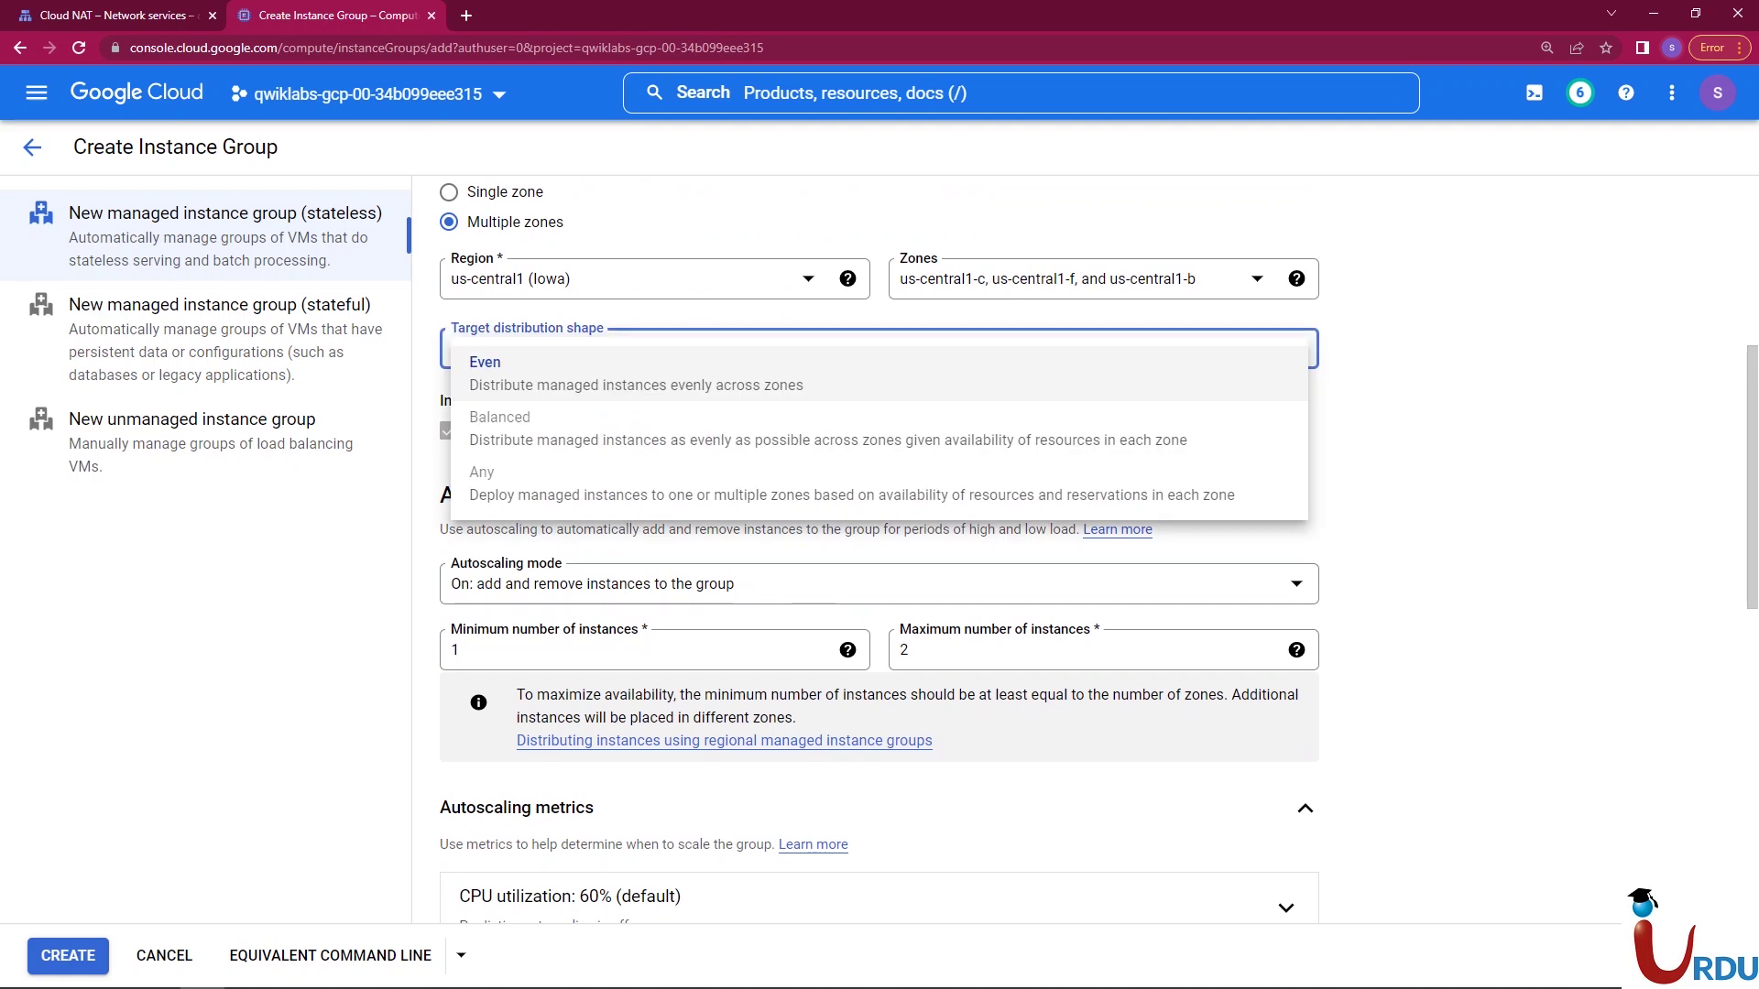
left_click(641, 373)
left_click(642, 348)
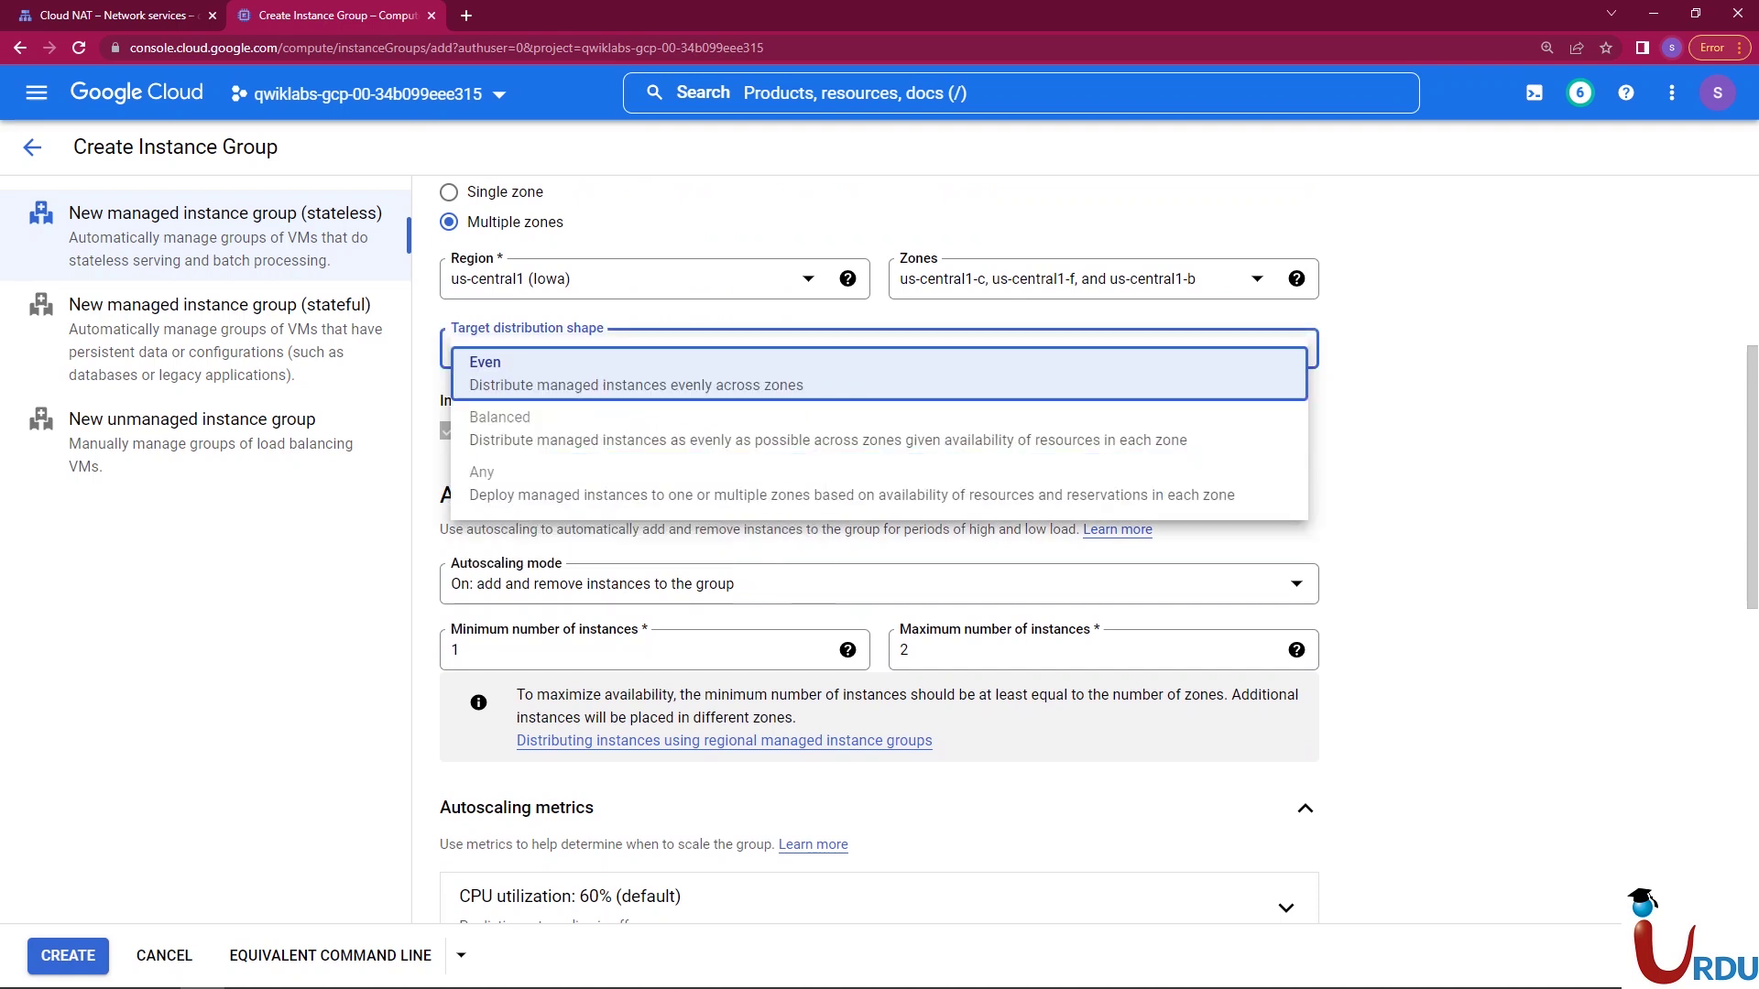
left_click(641, 374)
- Change the autoscaling metric to HTTP load balancing utilization with a target of 80%
scroll(879, 550, "down", 2)
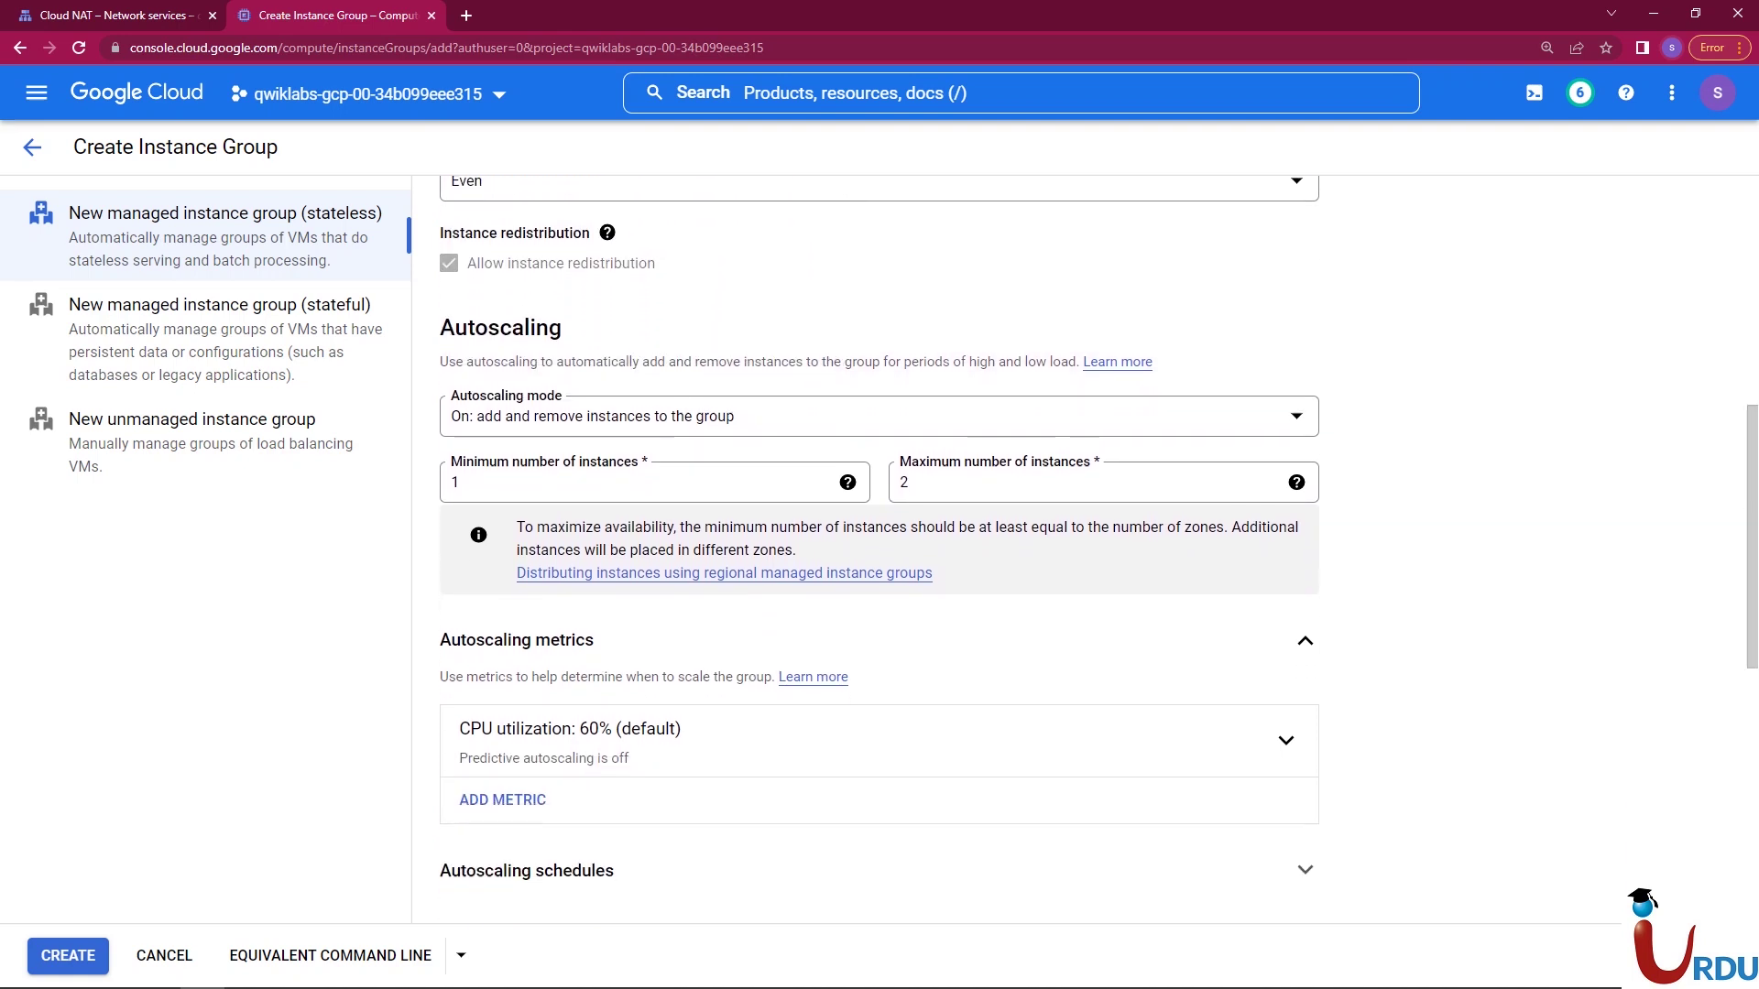
scroll(879, 550, "down", 4)
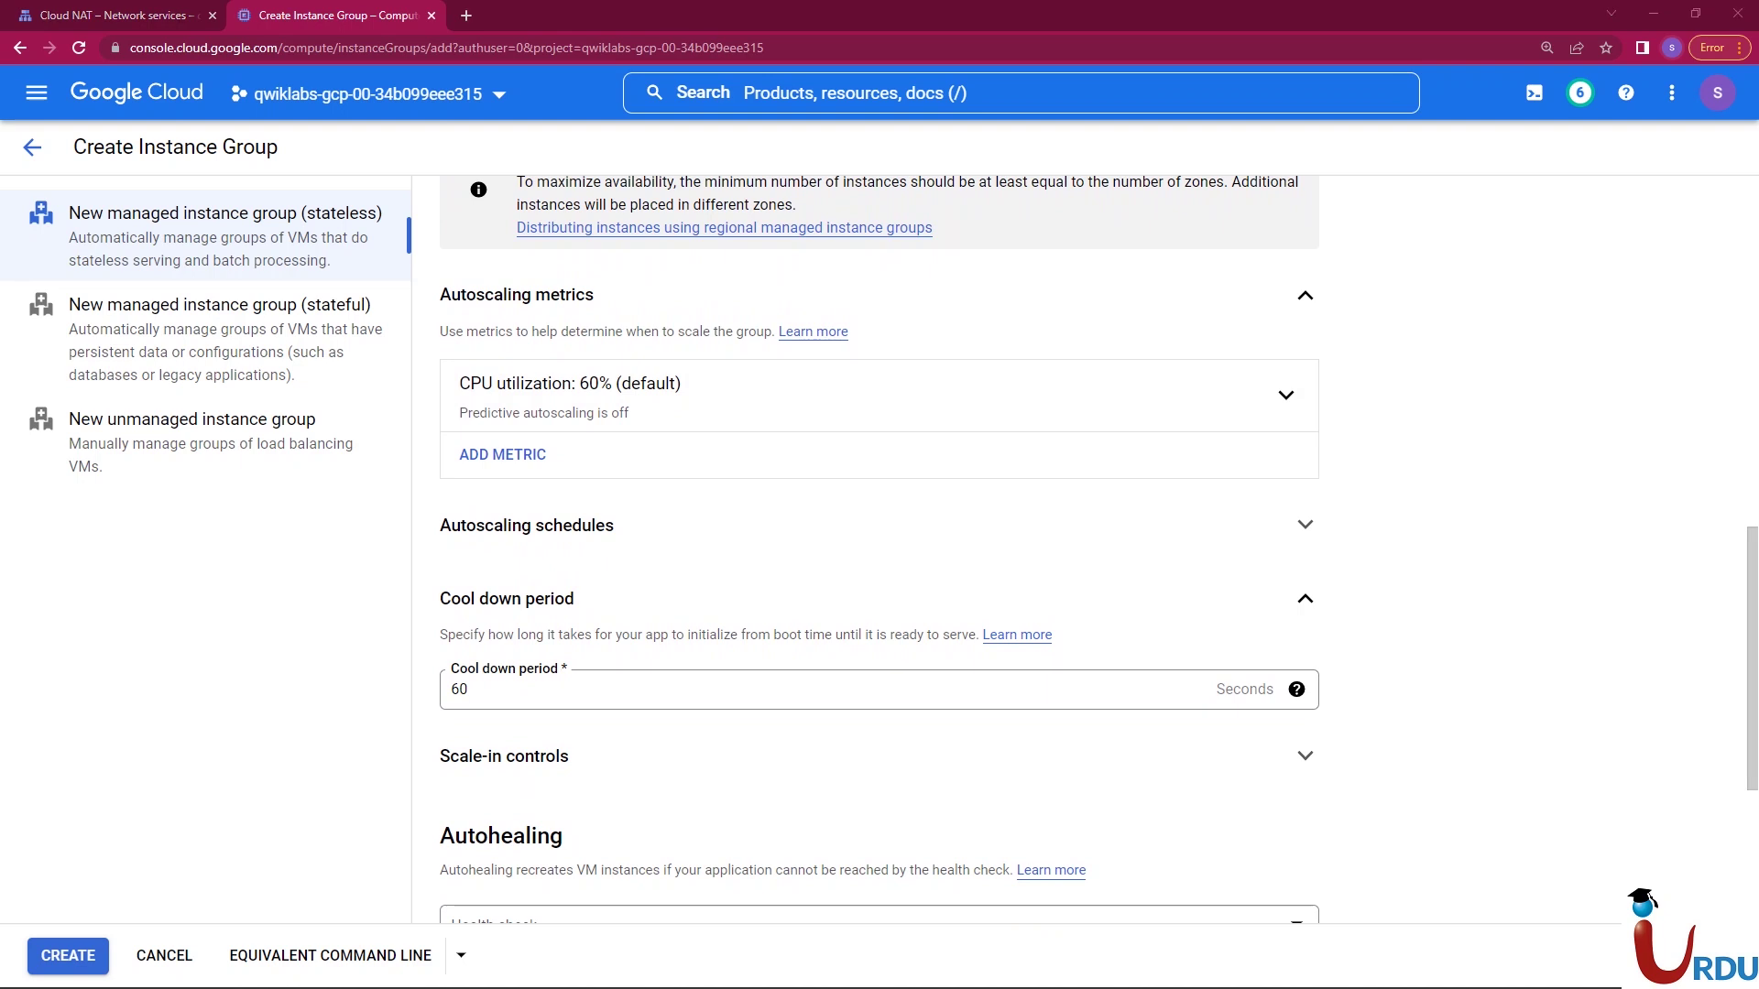
left_click(879, 395)
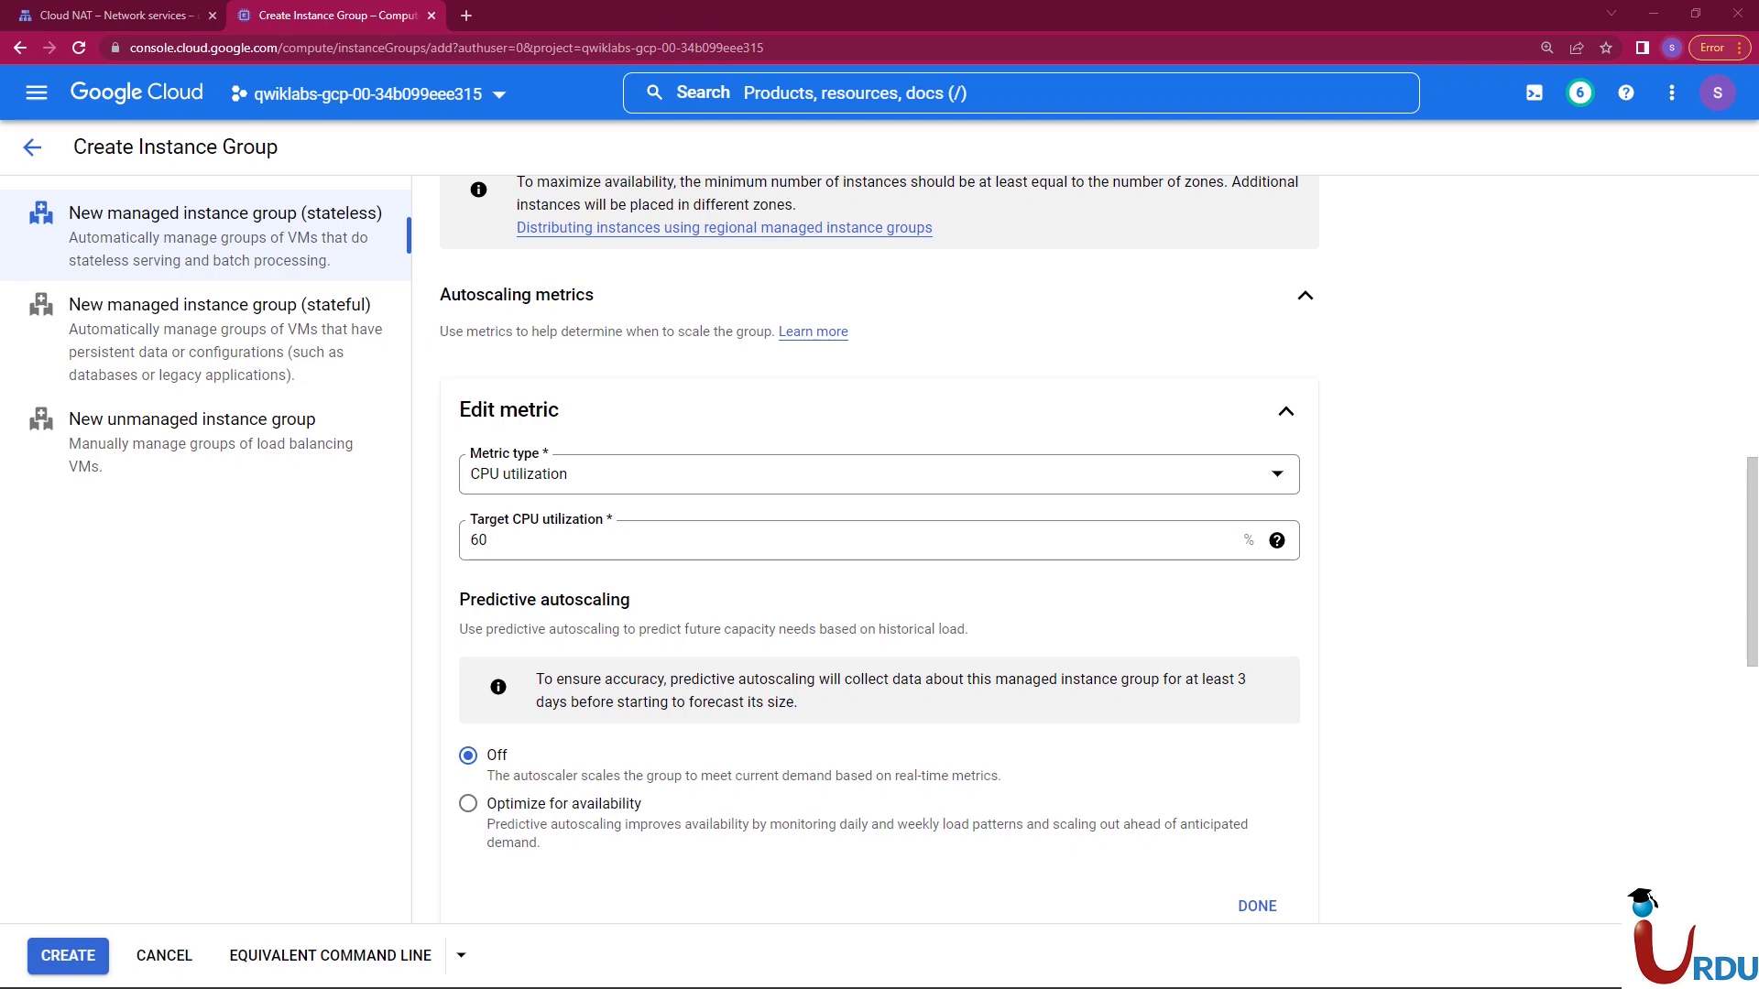
left_click(878, 473)
left_click(593, 527)
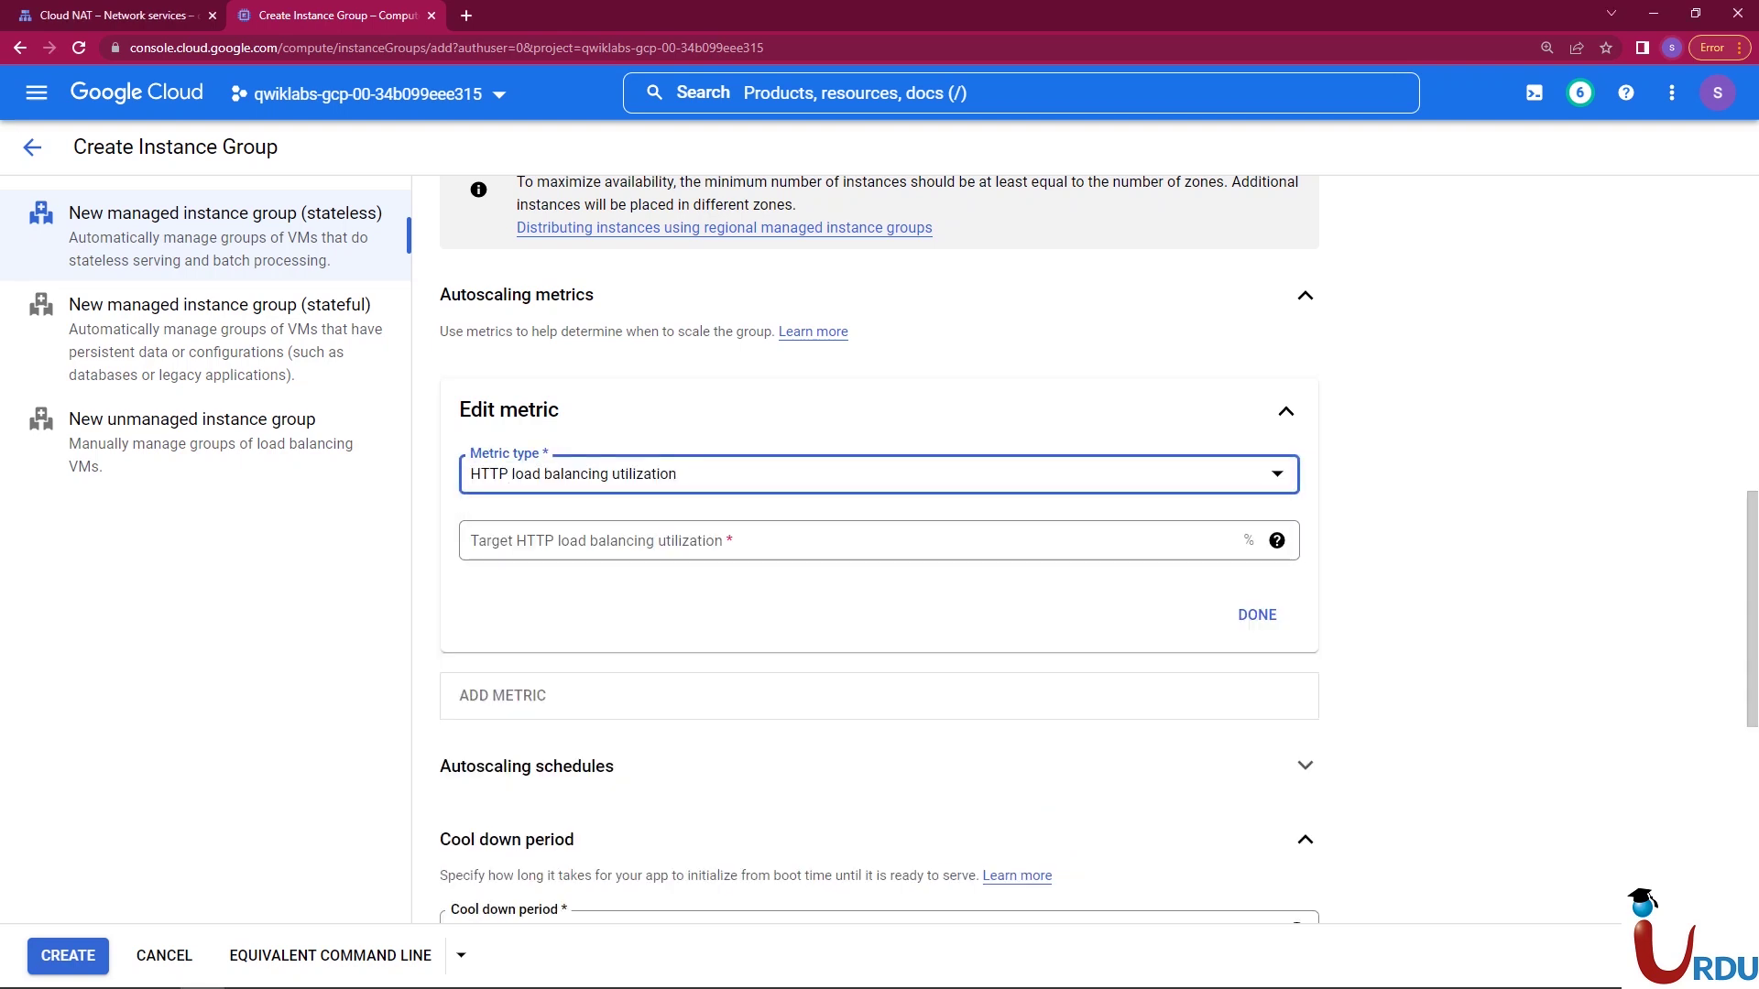
key("alt+Tab")
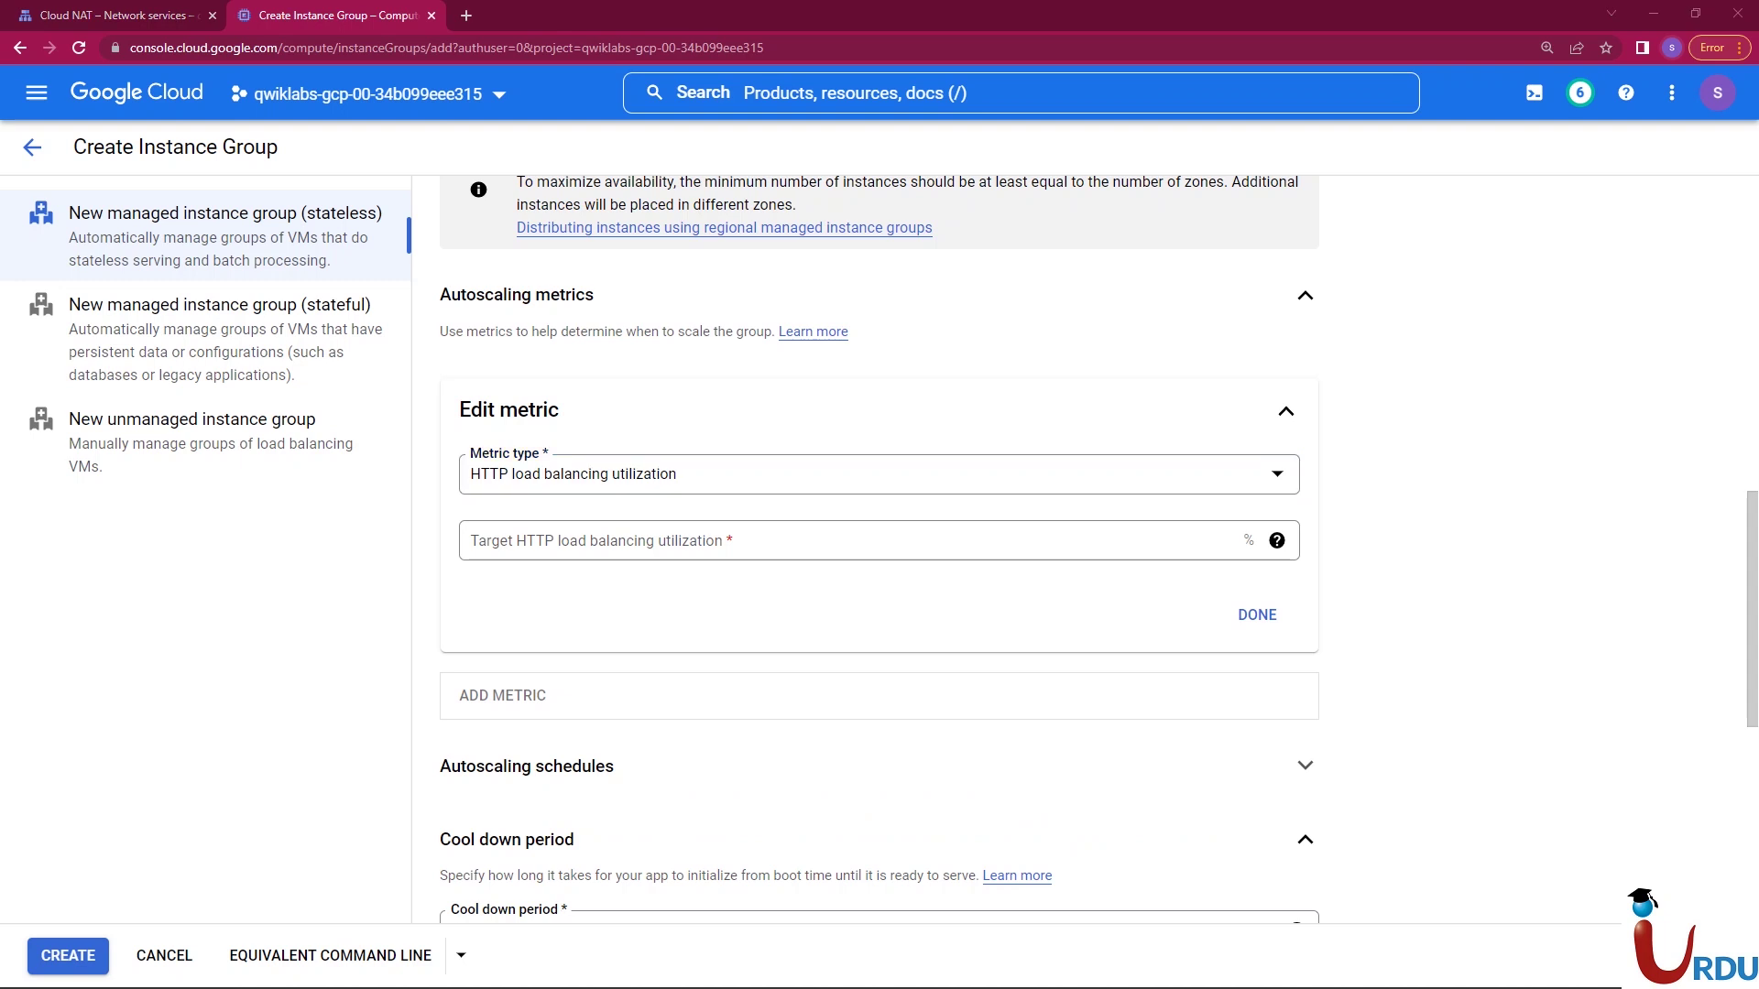
left_click(471, 541)
type("80")
left_click(1276, 540)
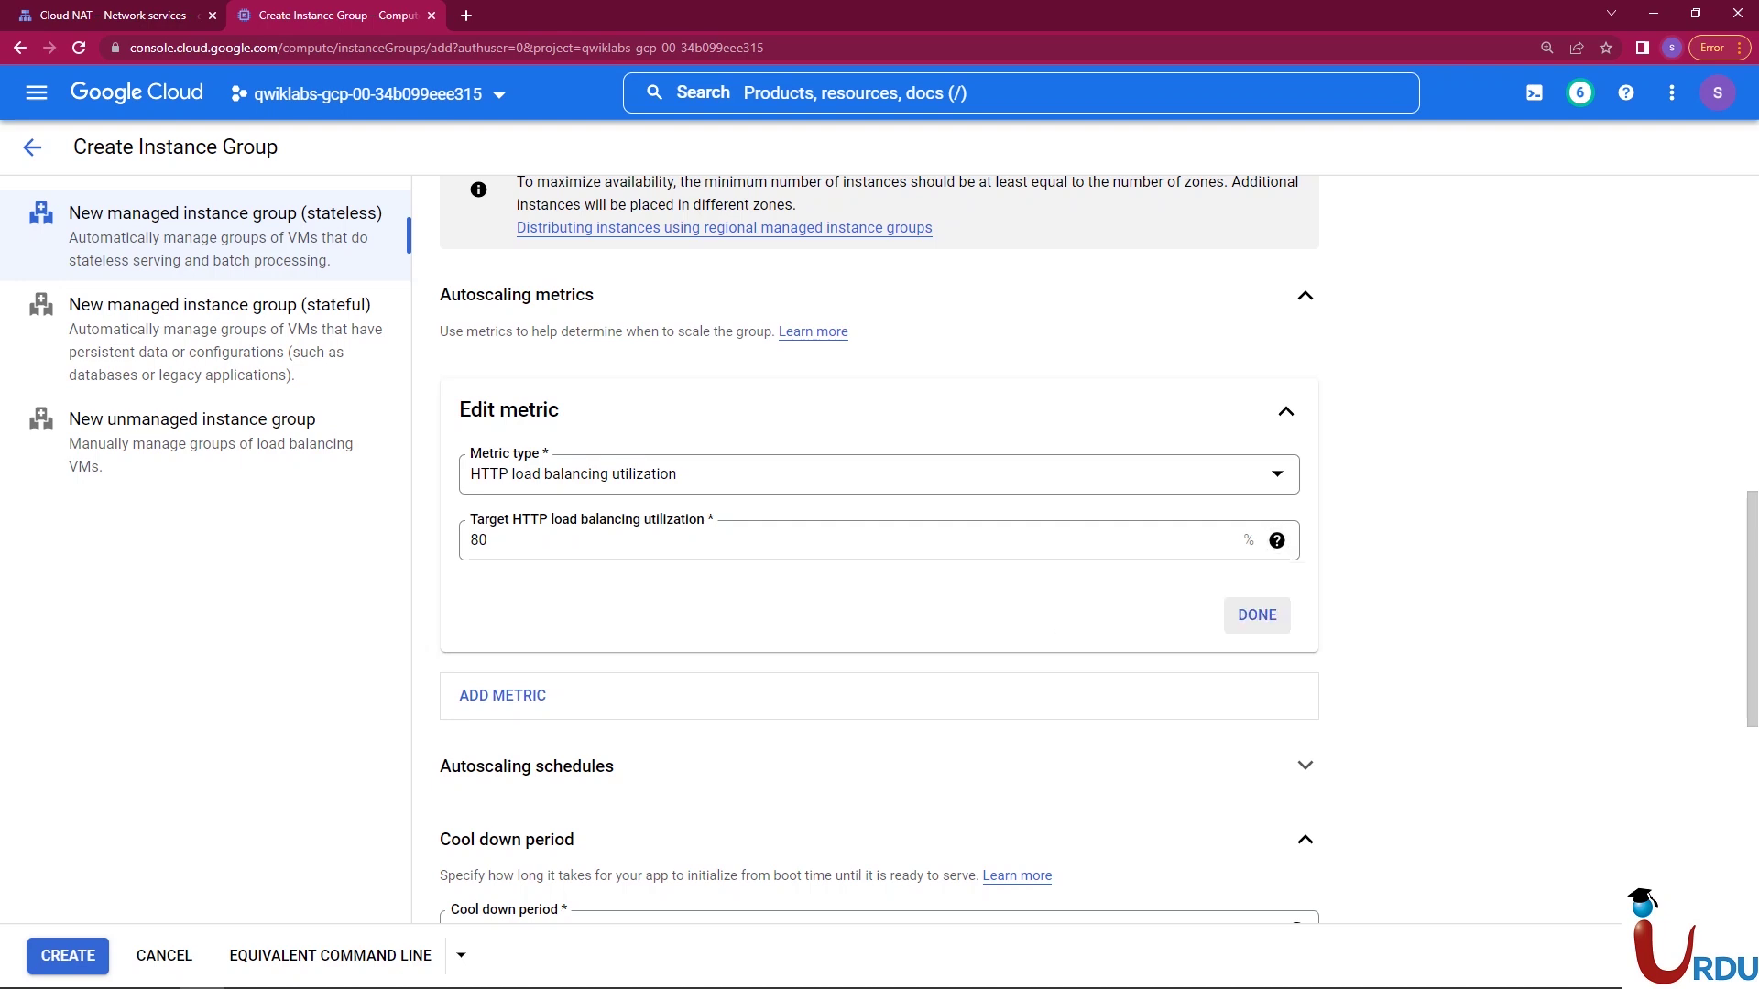
left_click(1257, 615)
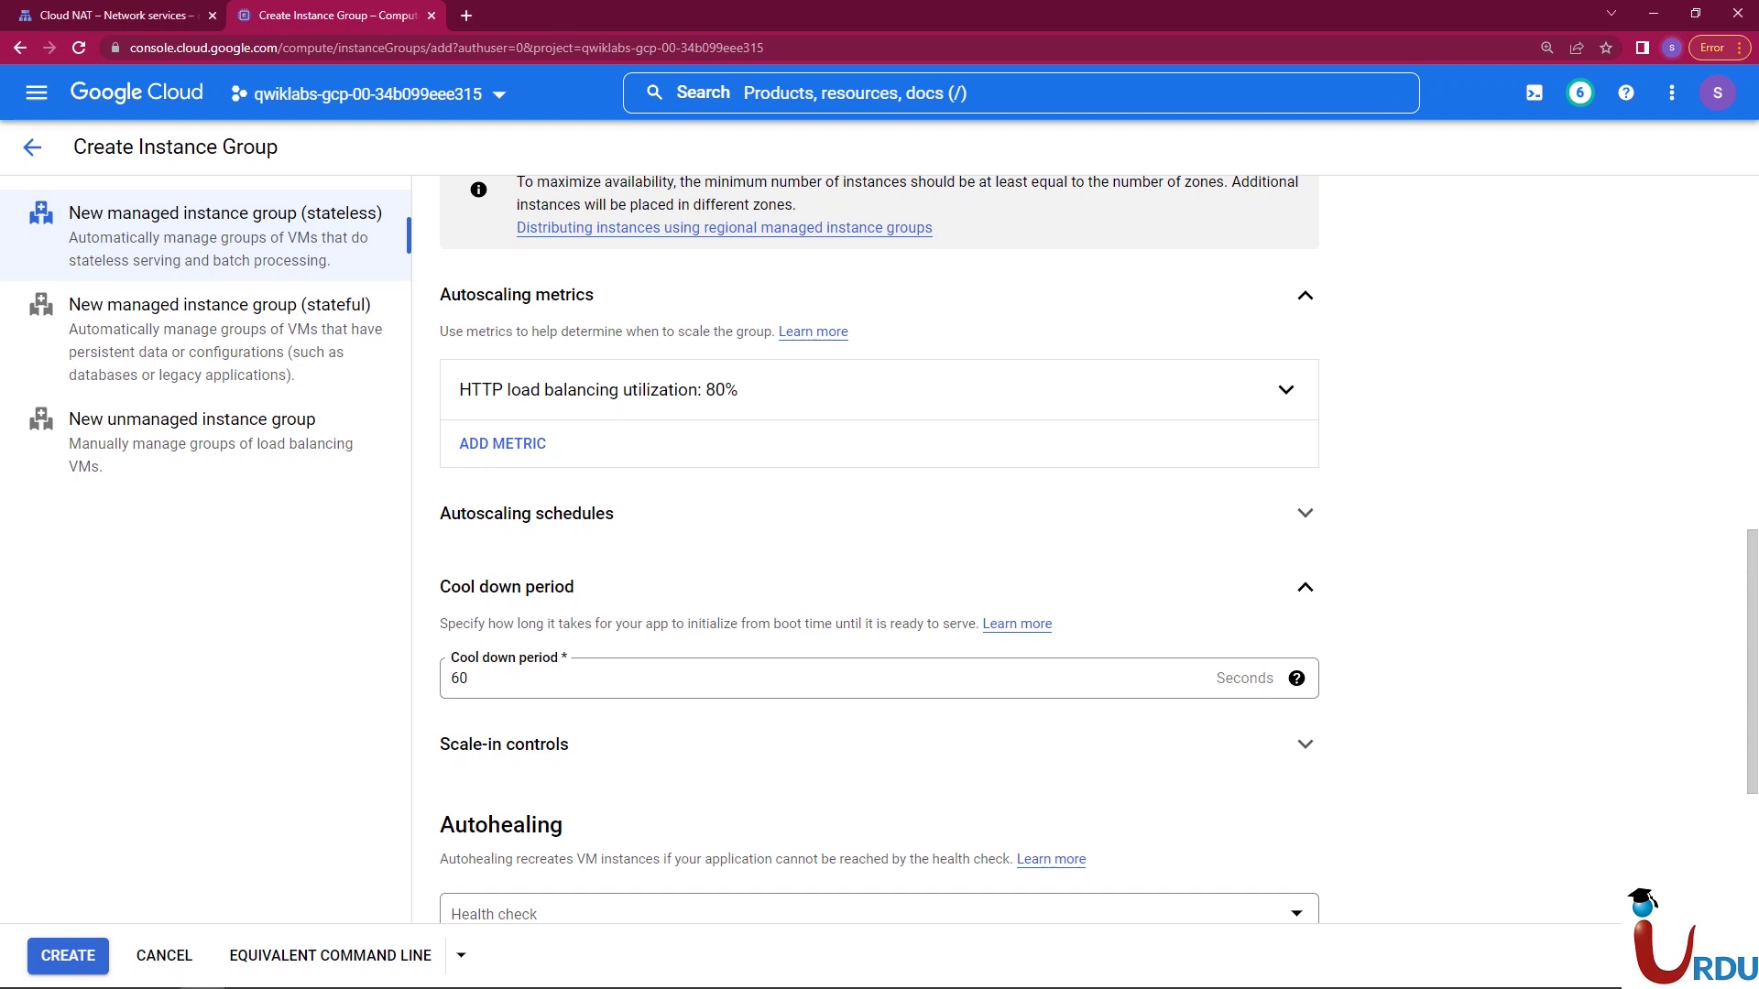
- Assign the http-health-check (TCP) health check to the instance group's autohealing
key("ctrl+plus")
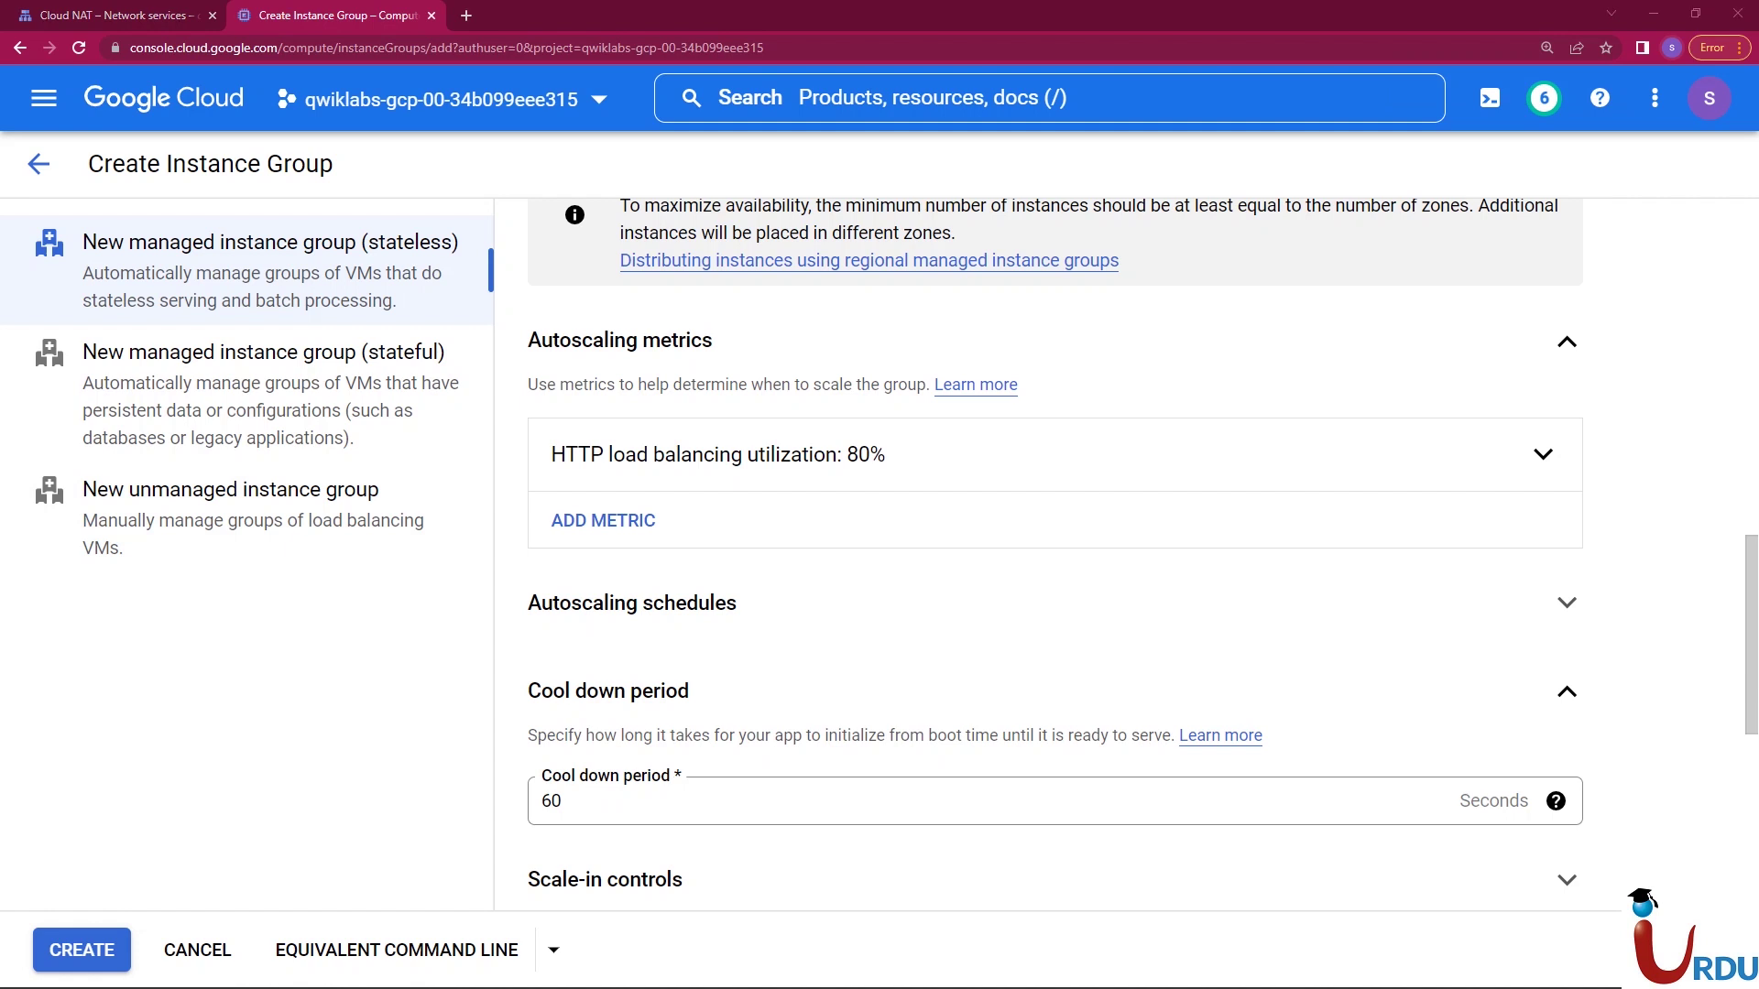
scroll(1143, 539, "down", 2)
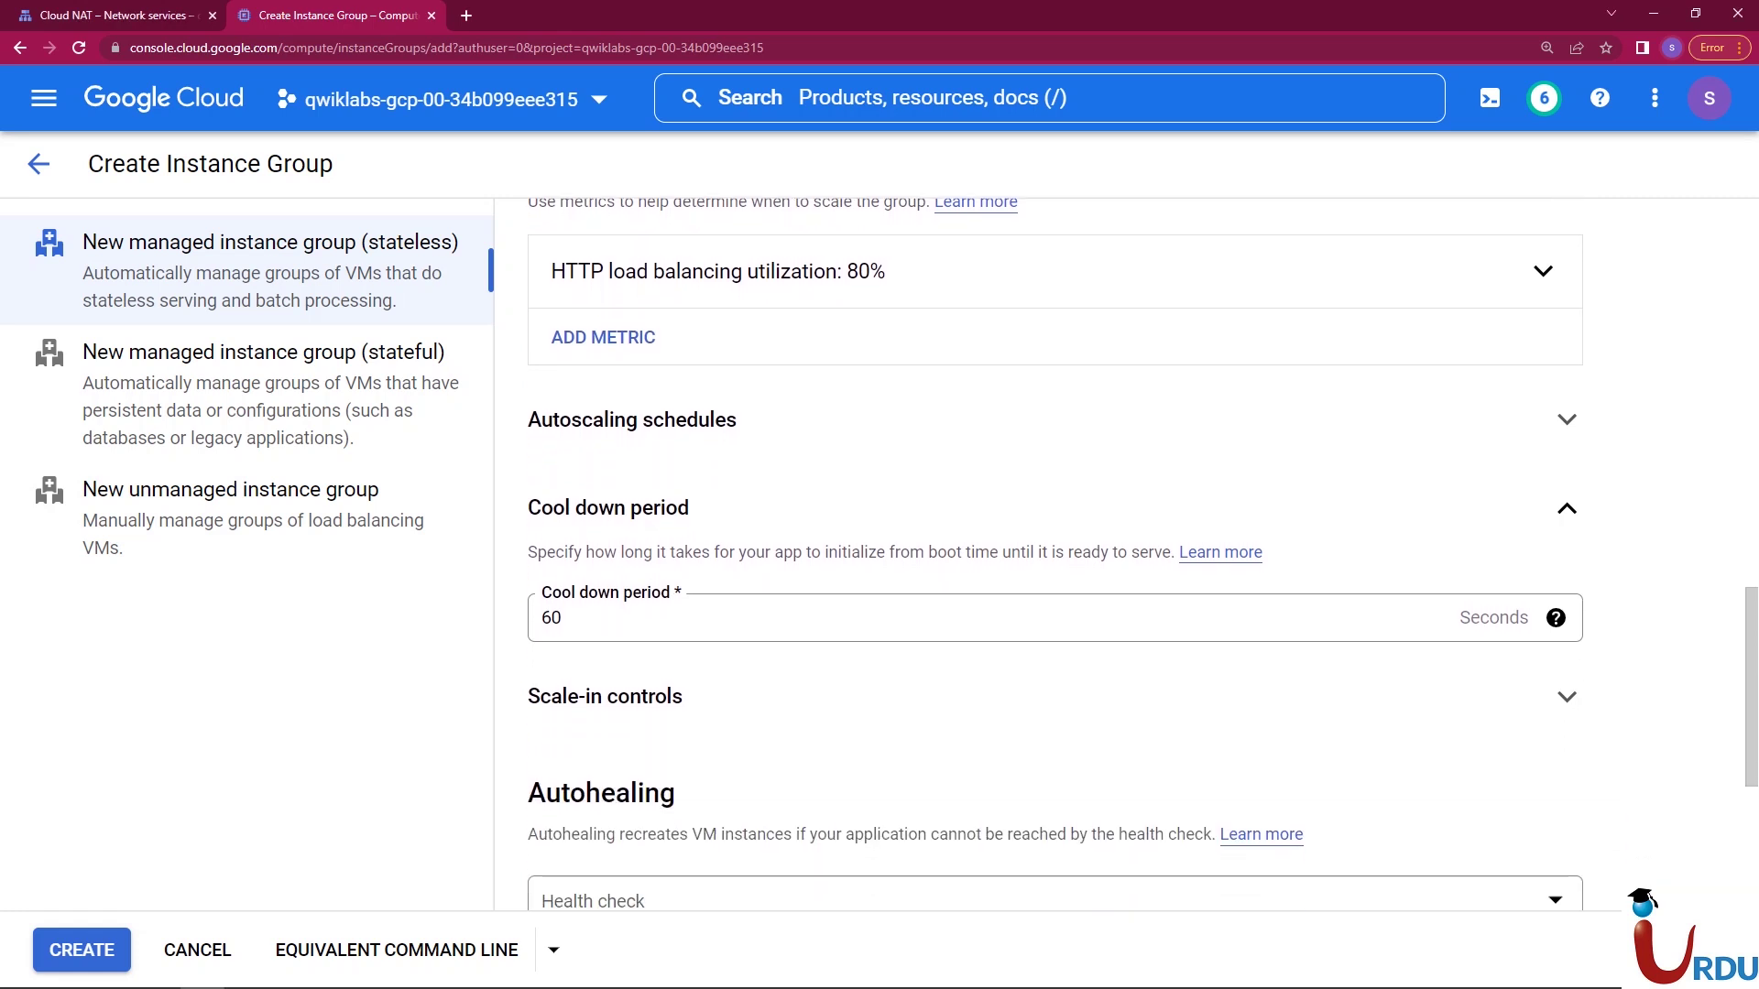
scroll(1119, 553, "down", 1)
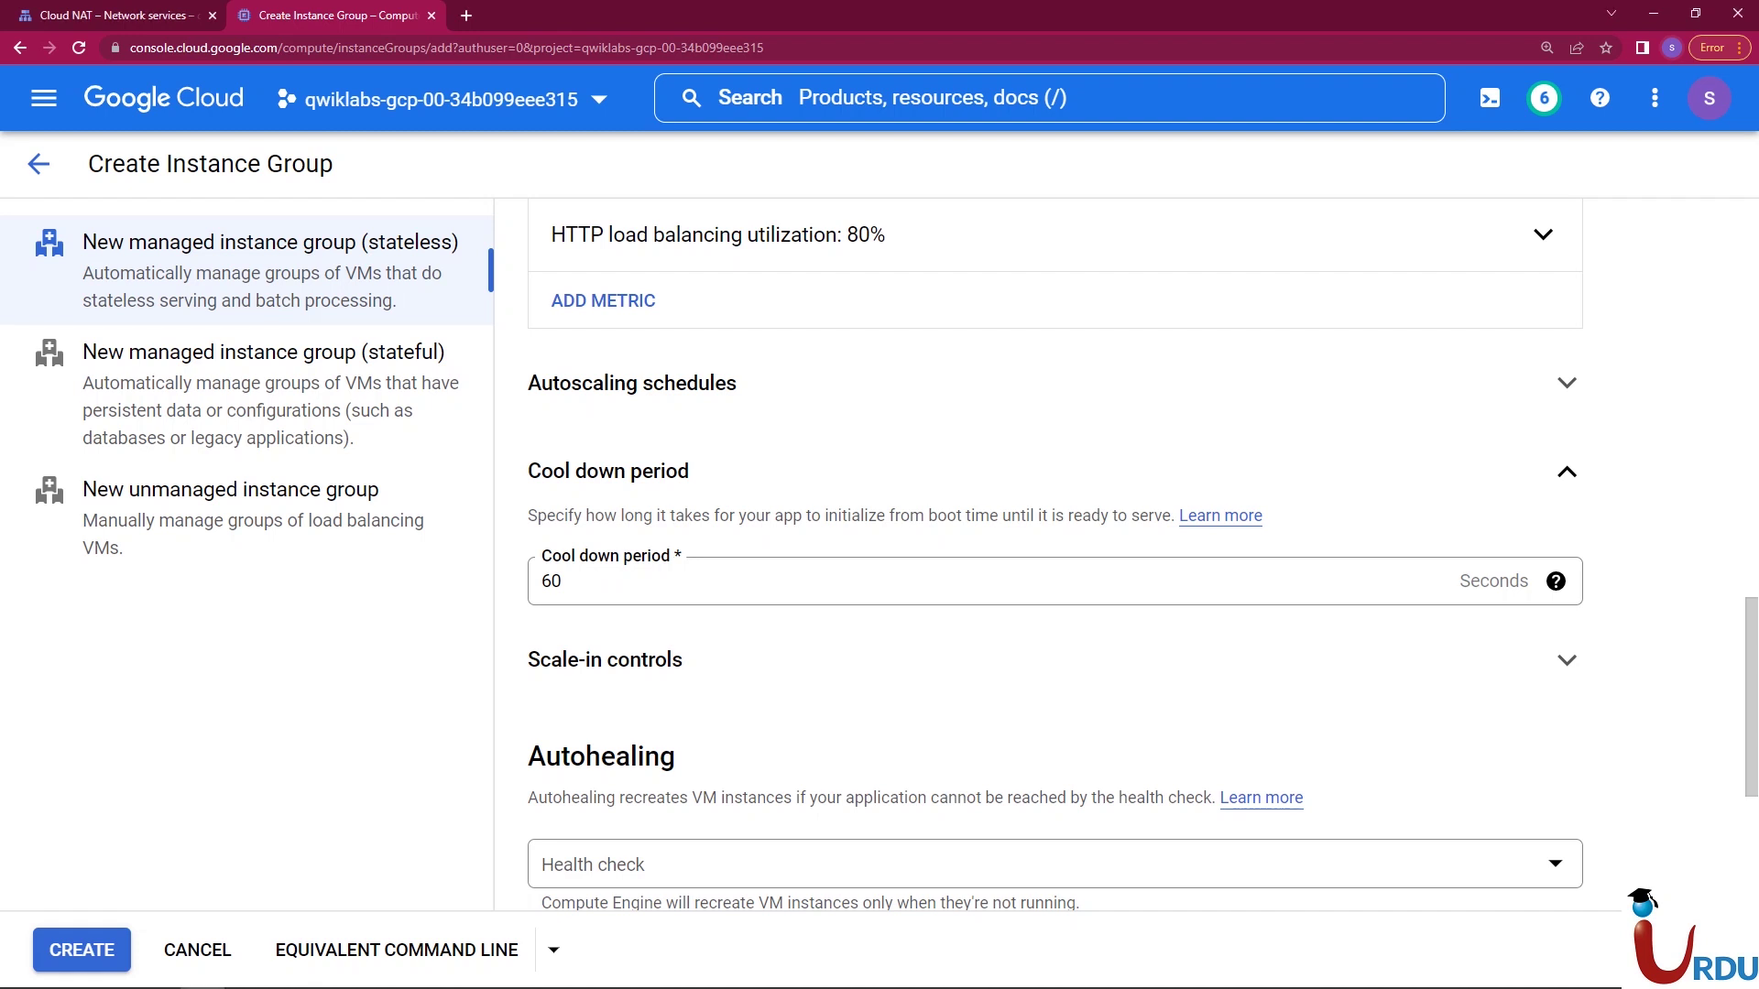
scroll(1143, 556, "down", 3)
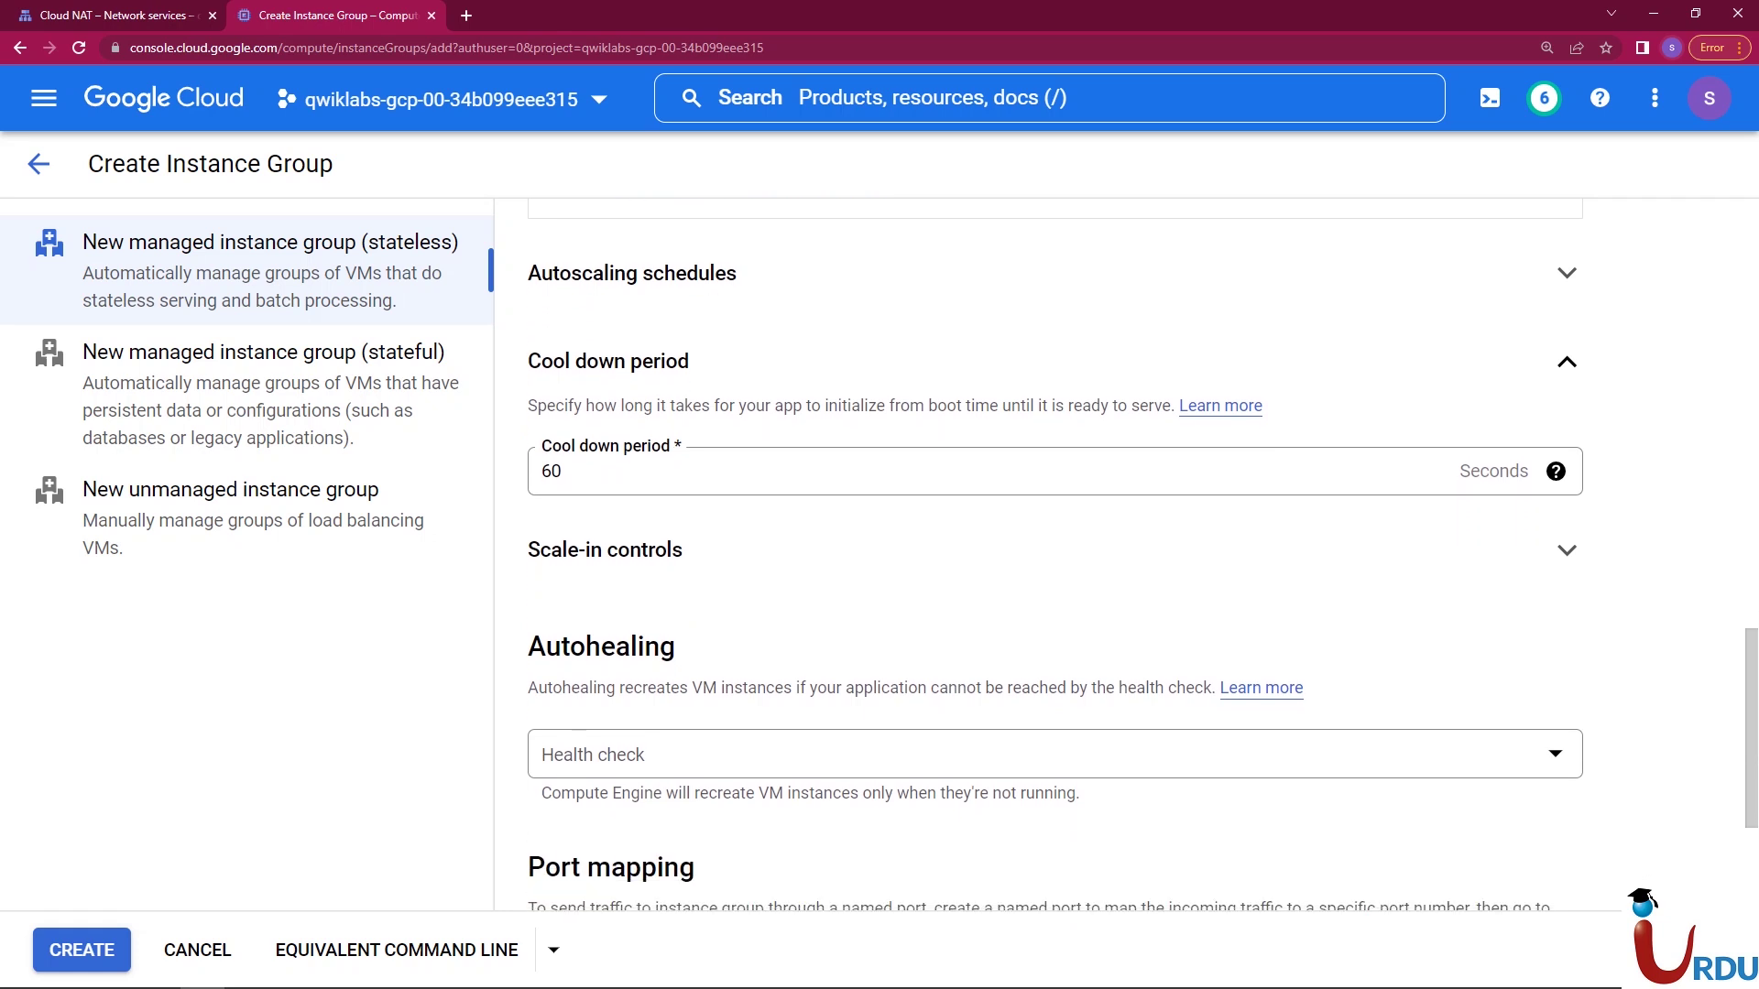
scroll(1144, 555, "down", 2)
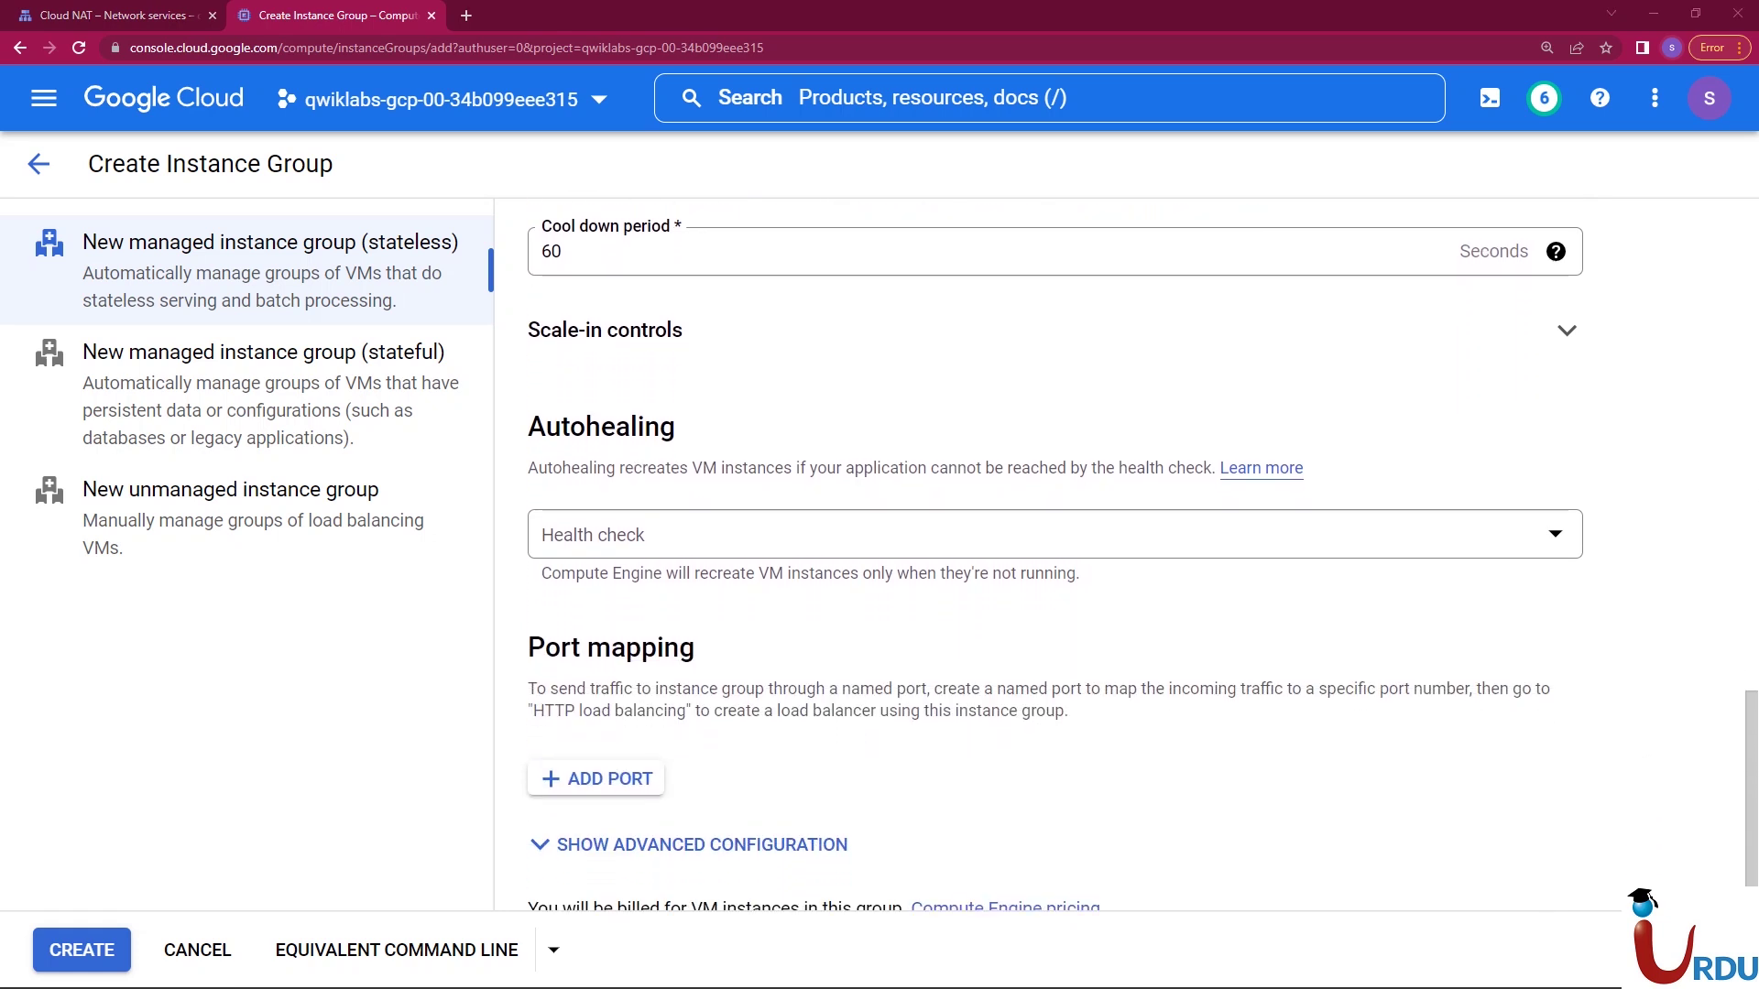
left_click(641, 534)
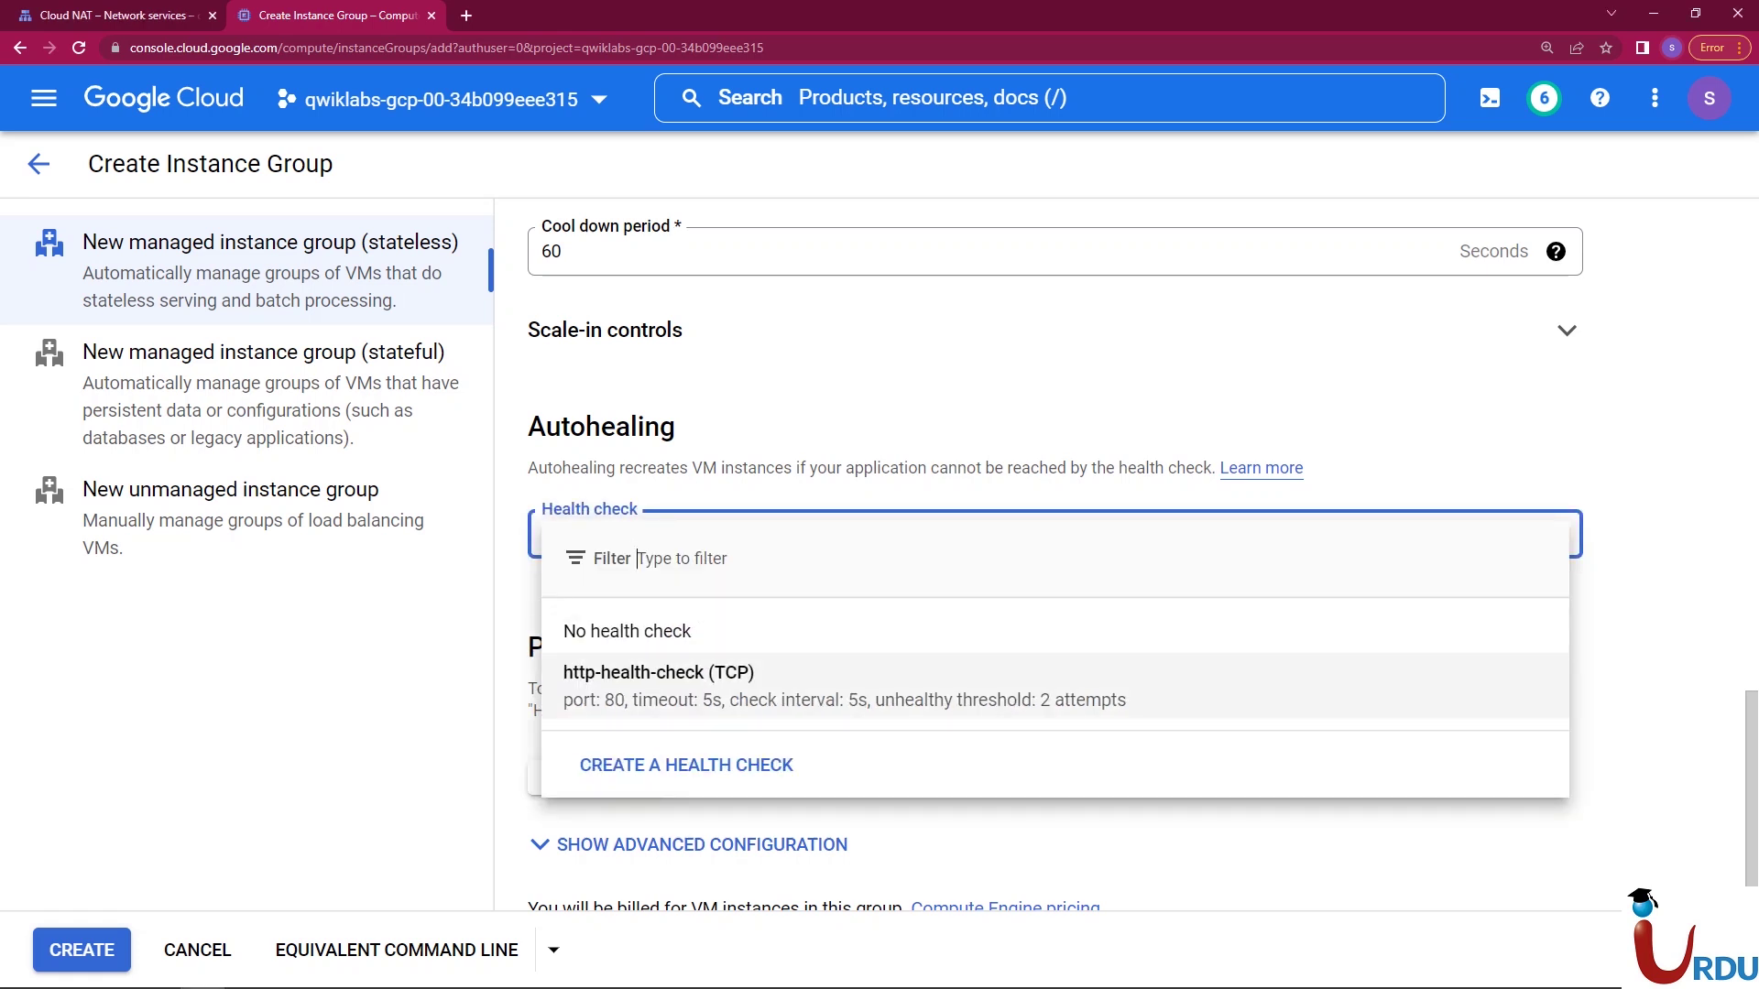
left_click(658, 685)
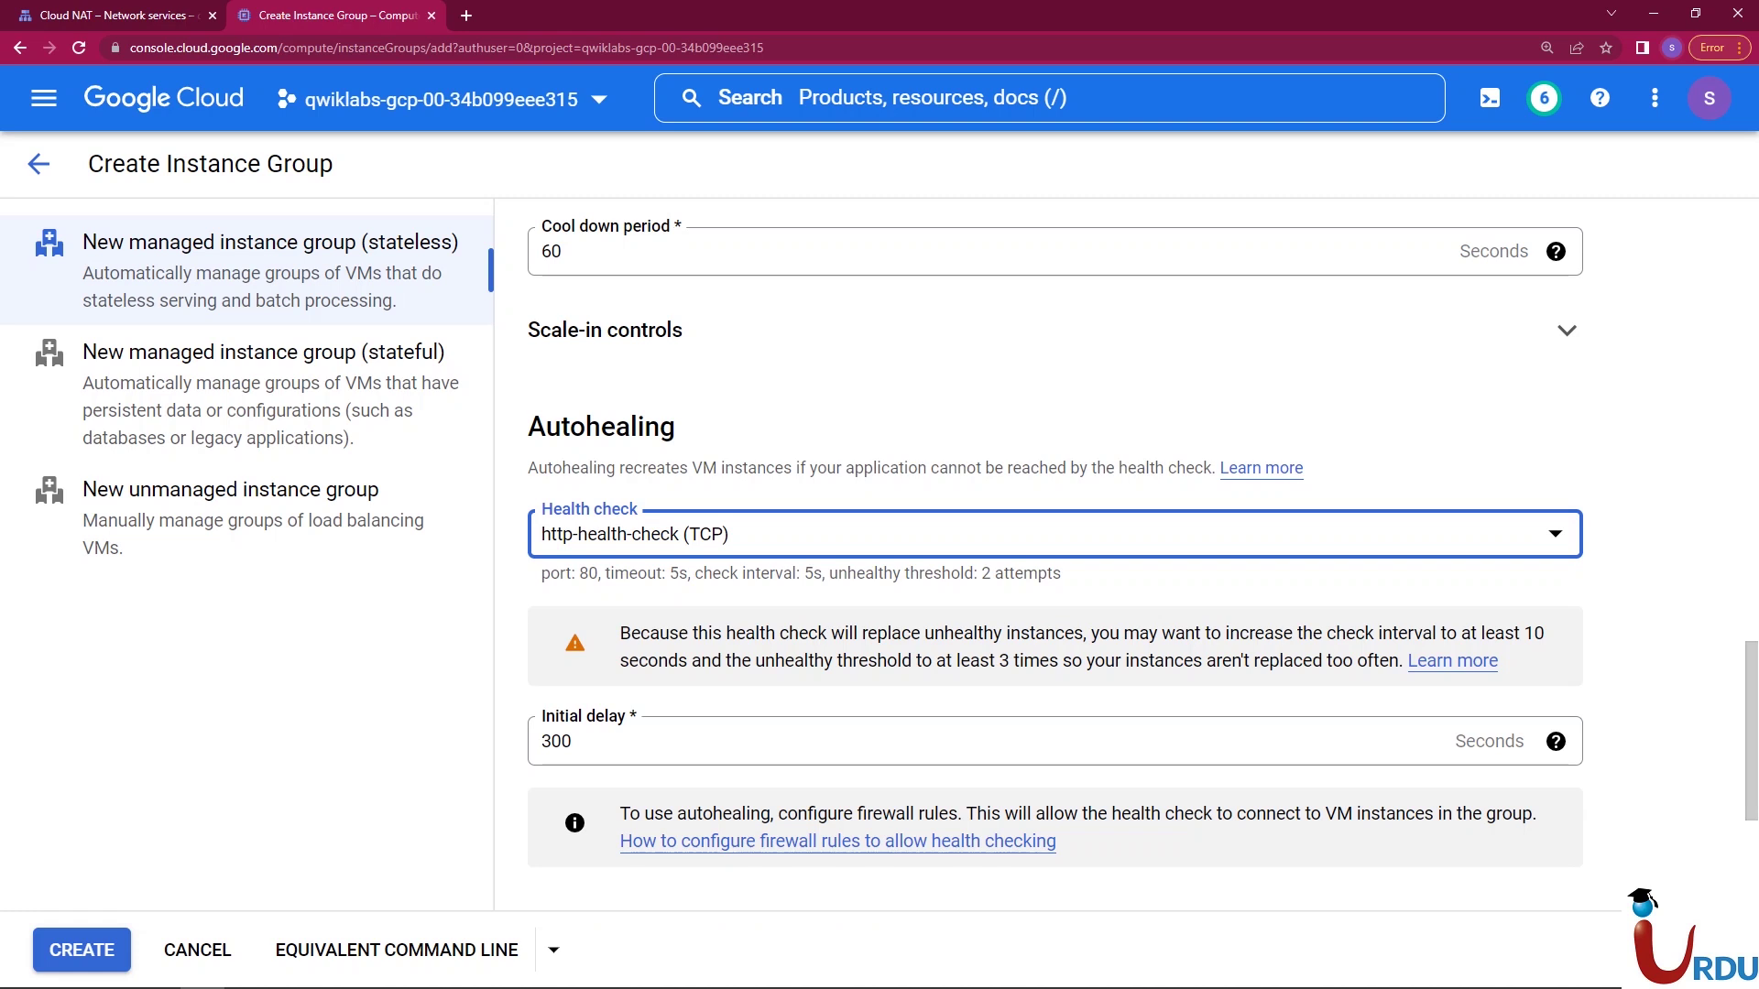
- Set the autohealing initial delay to 60 seconds
scroll(1055, 555, "up", 1)
scroll(1055, 555, "down", 2)
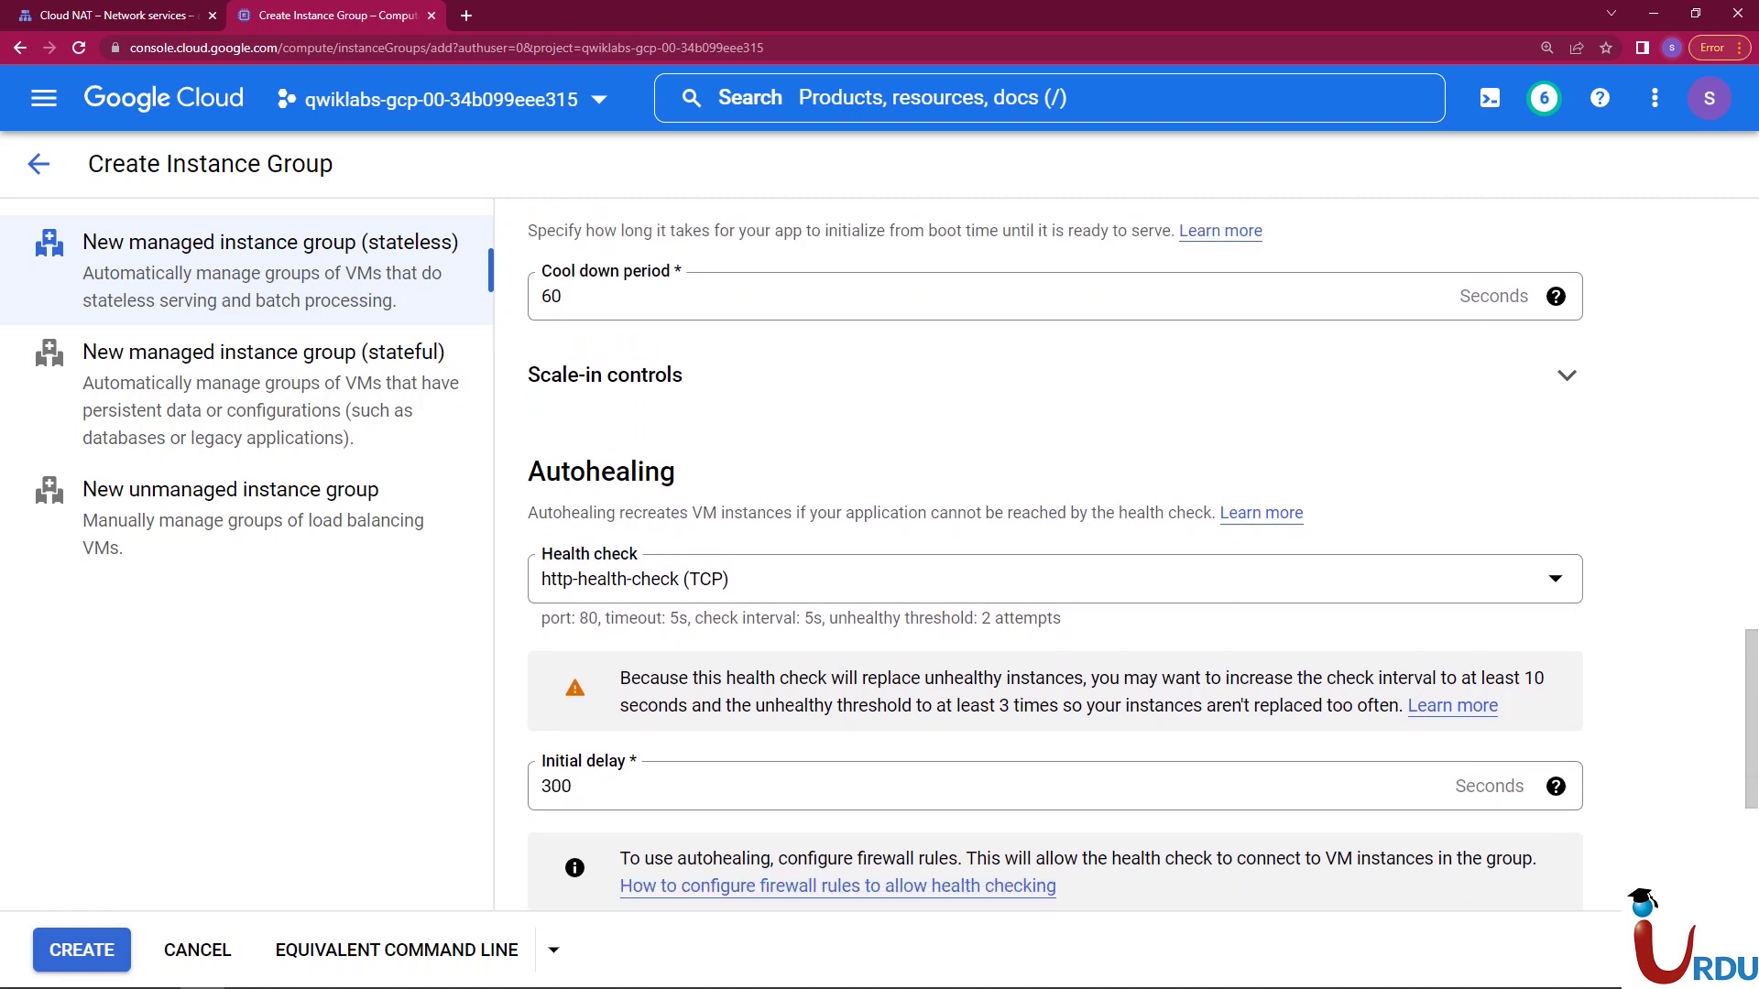
scroll(1143, 555, "down", 2)
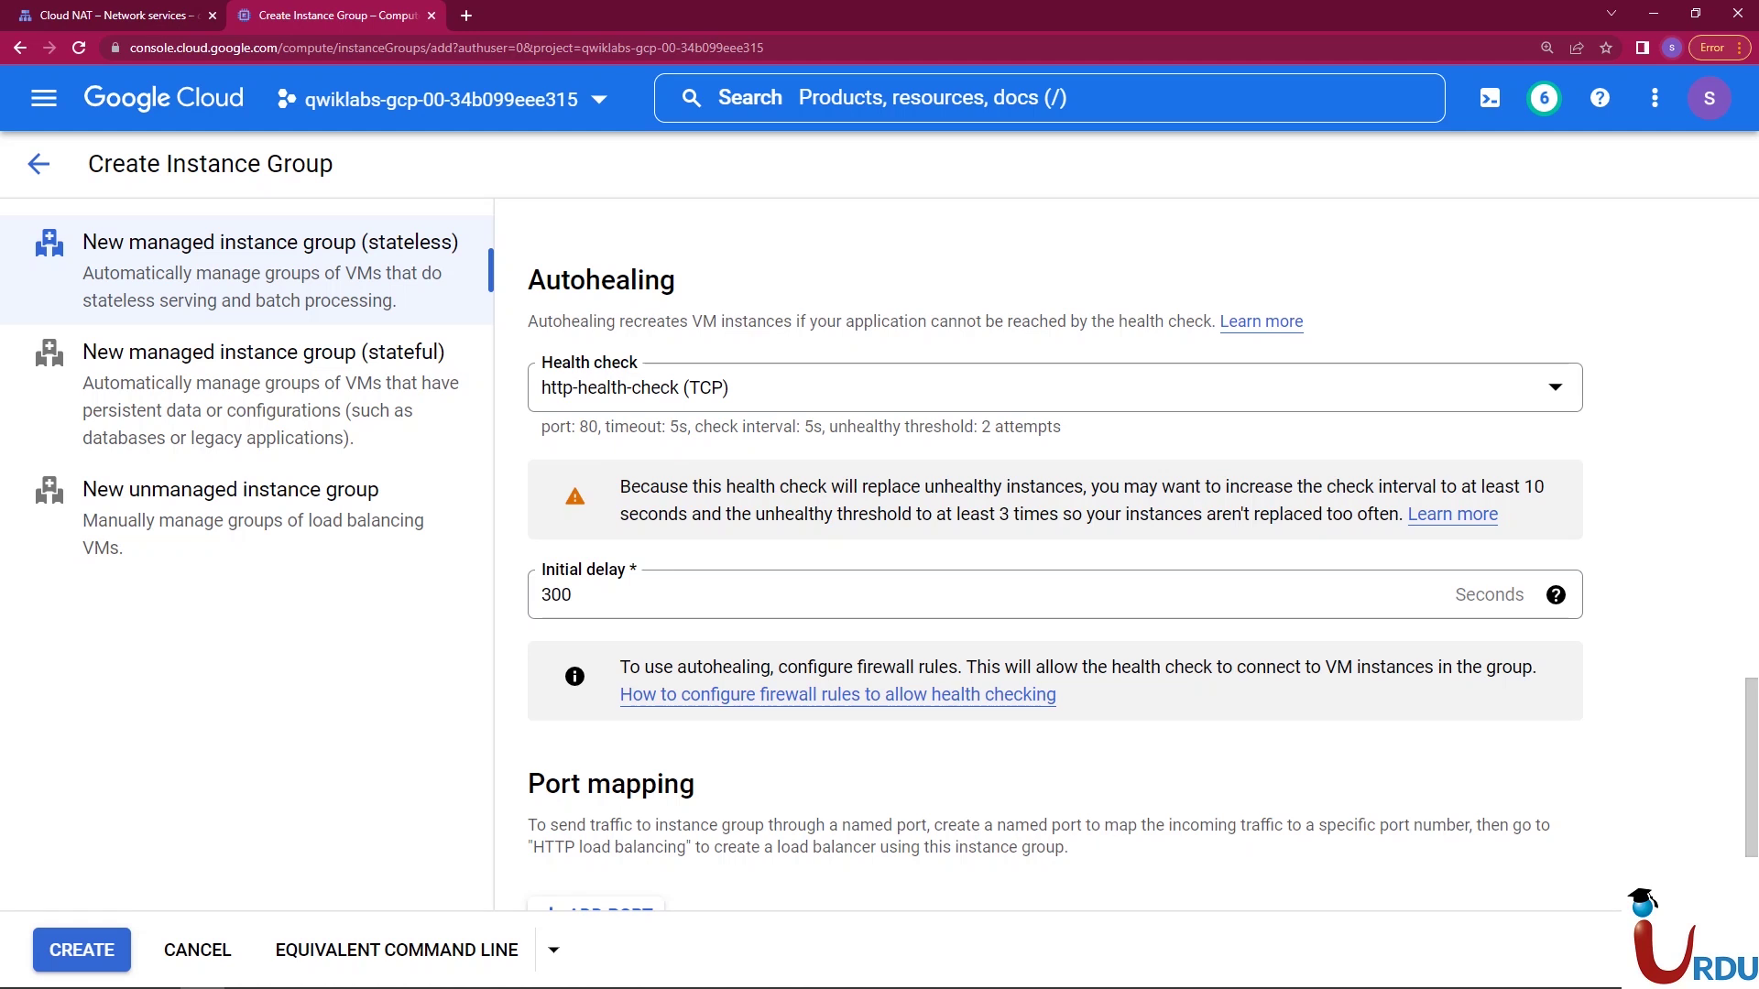
double_click(555, 594)
type("60")
left_click(245, 517)
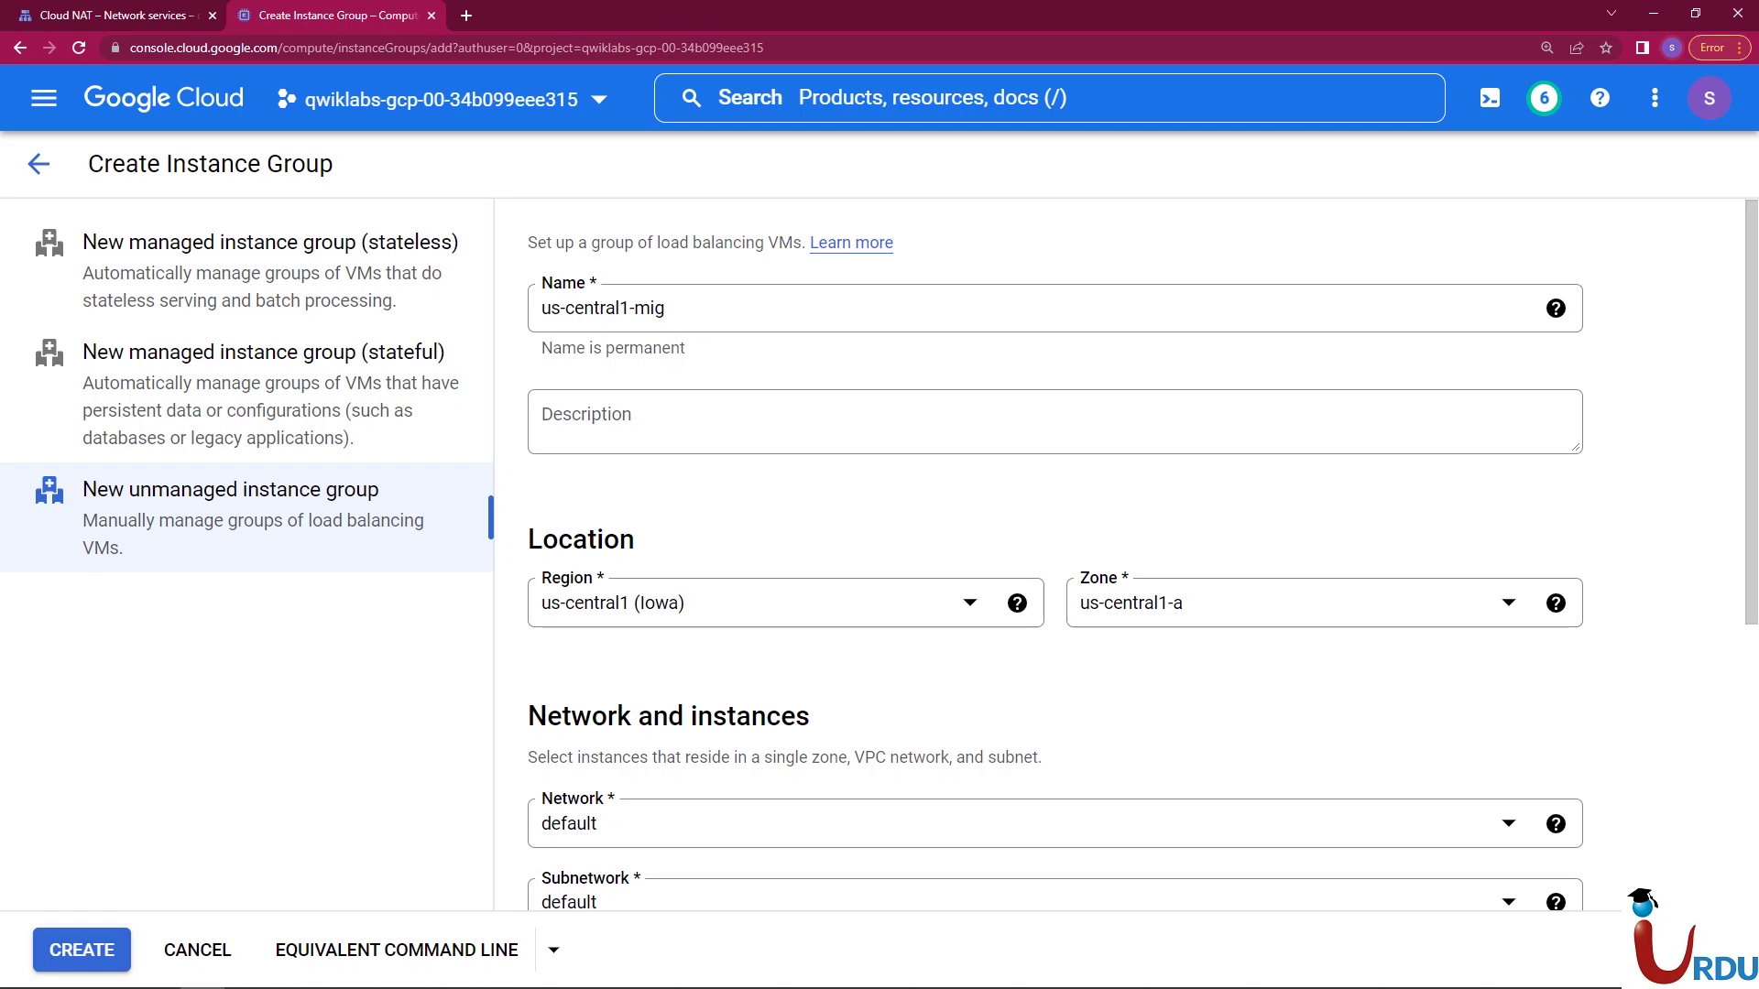
scroll(1053, 549, "down", 5)
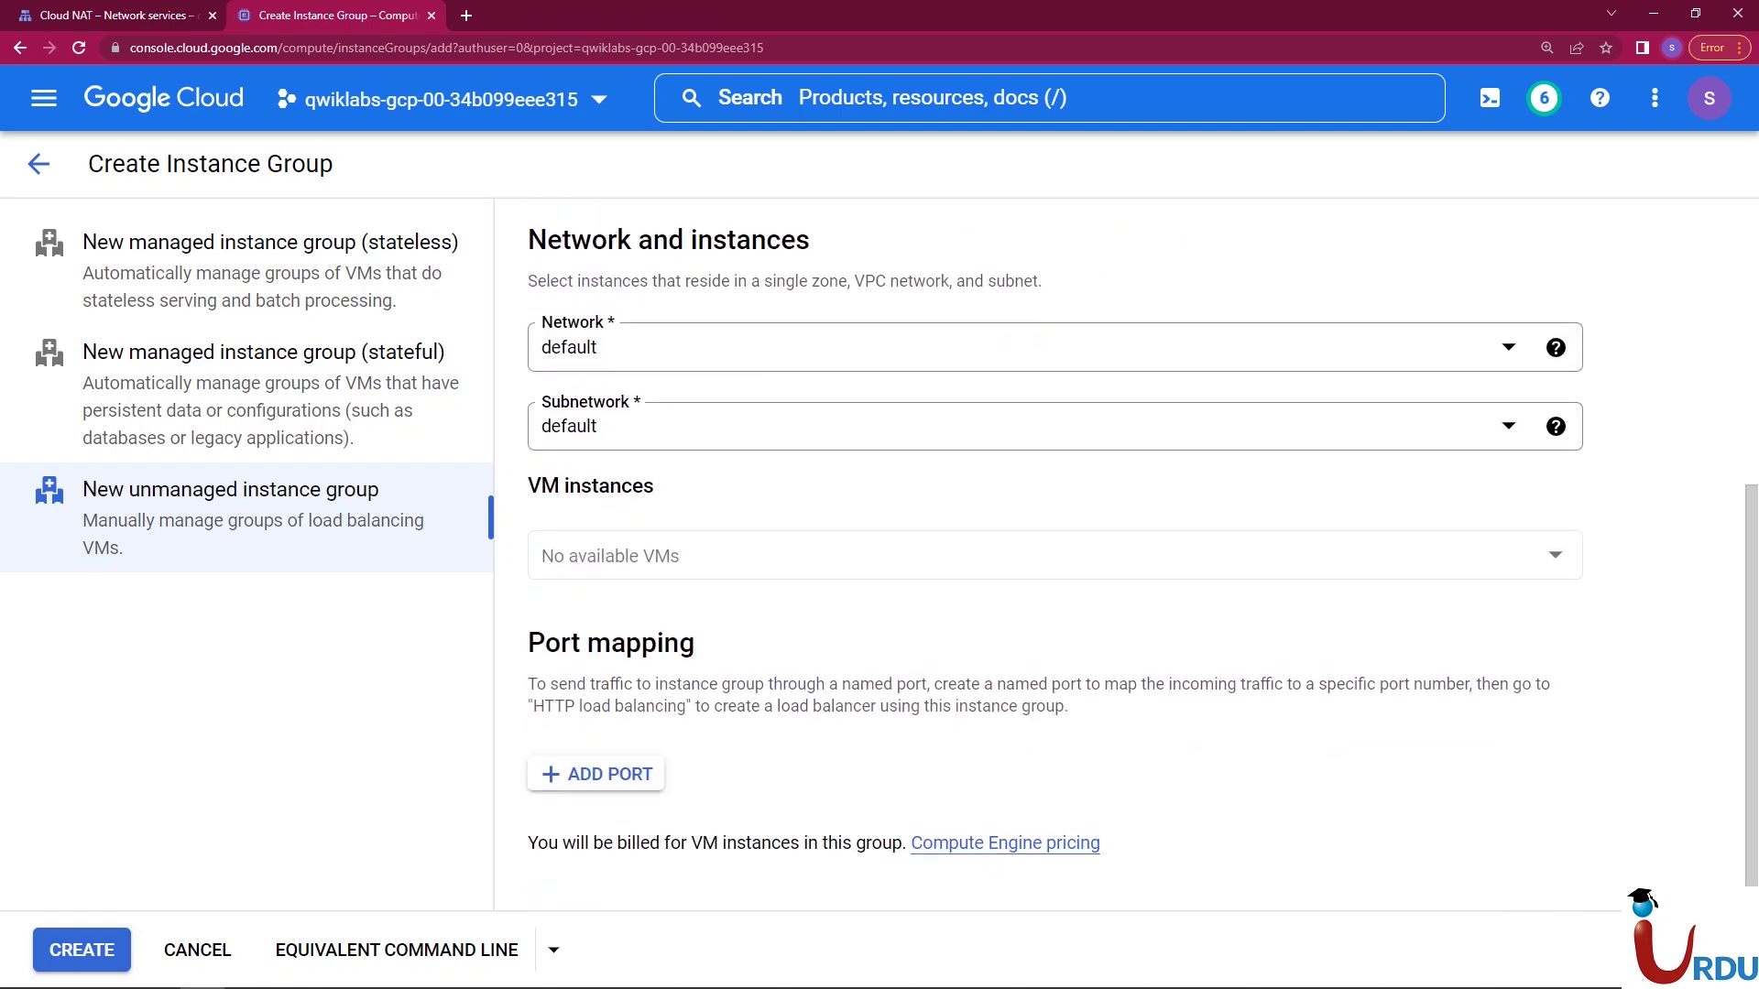
left_click(246, 270)
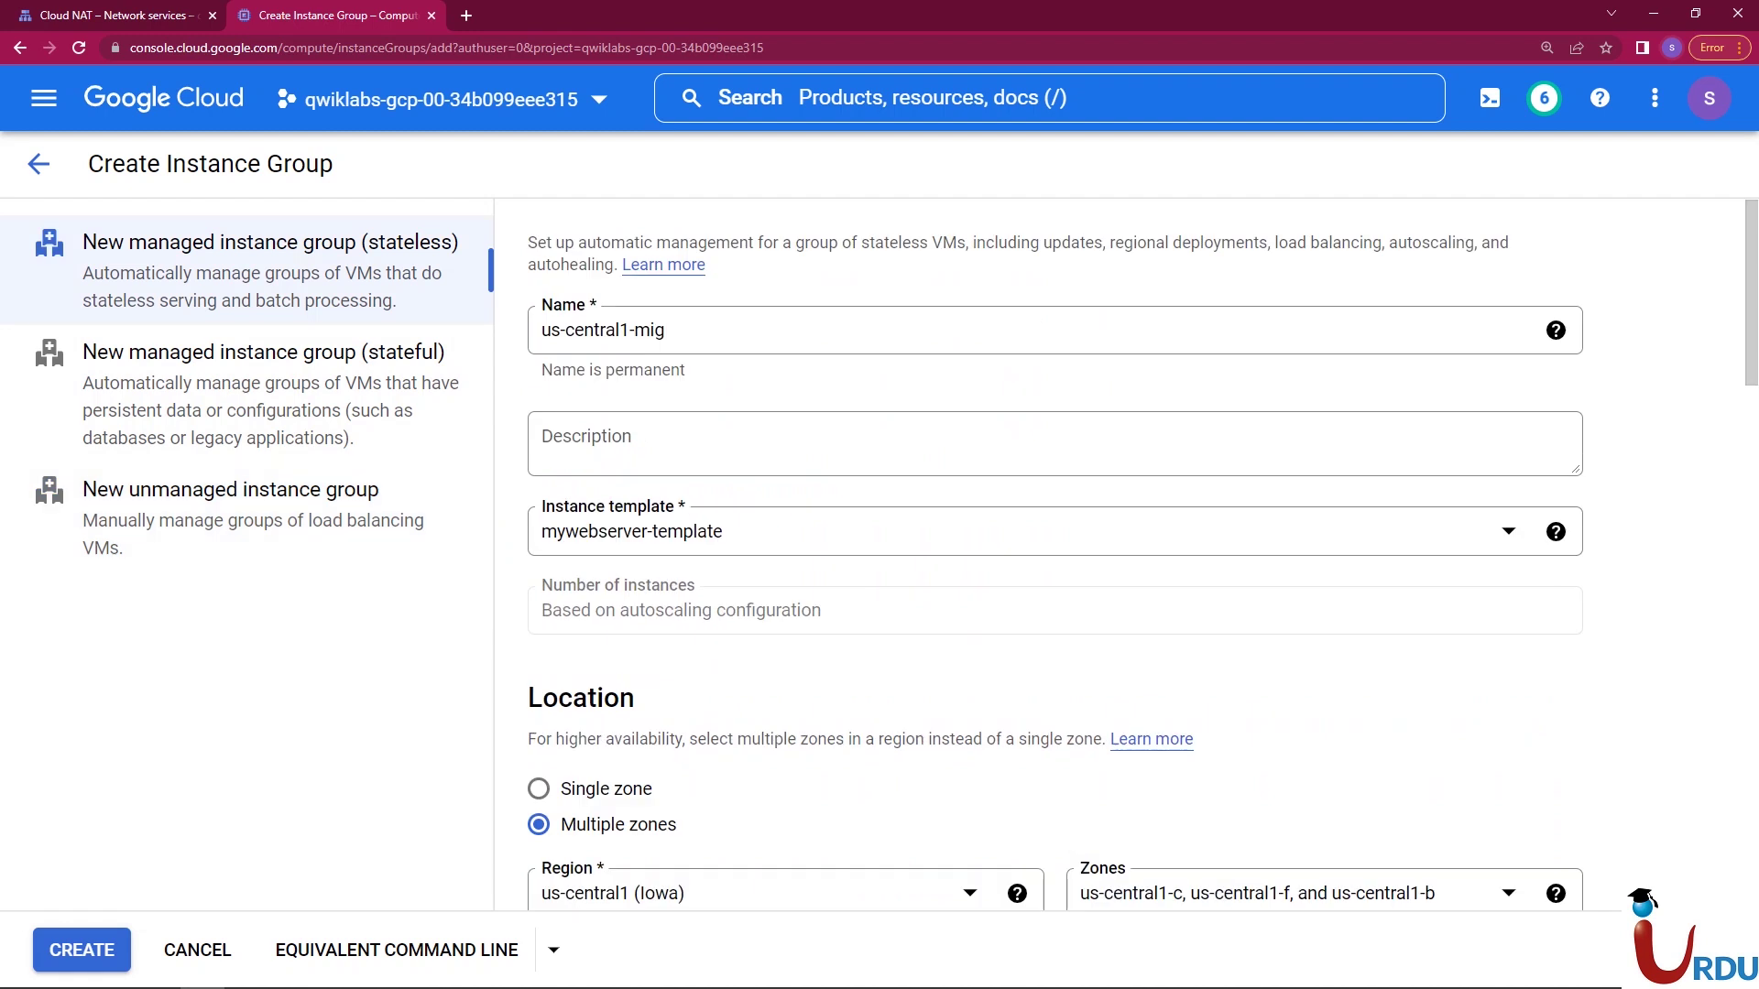
scroll(1053, 549, "down", 4)
scroll(1053, 549, "up", 3)
scroll(1053, 549, "down", 10)
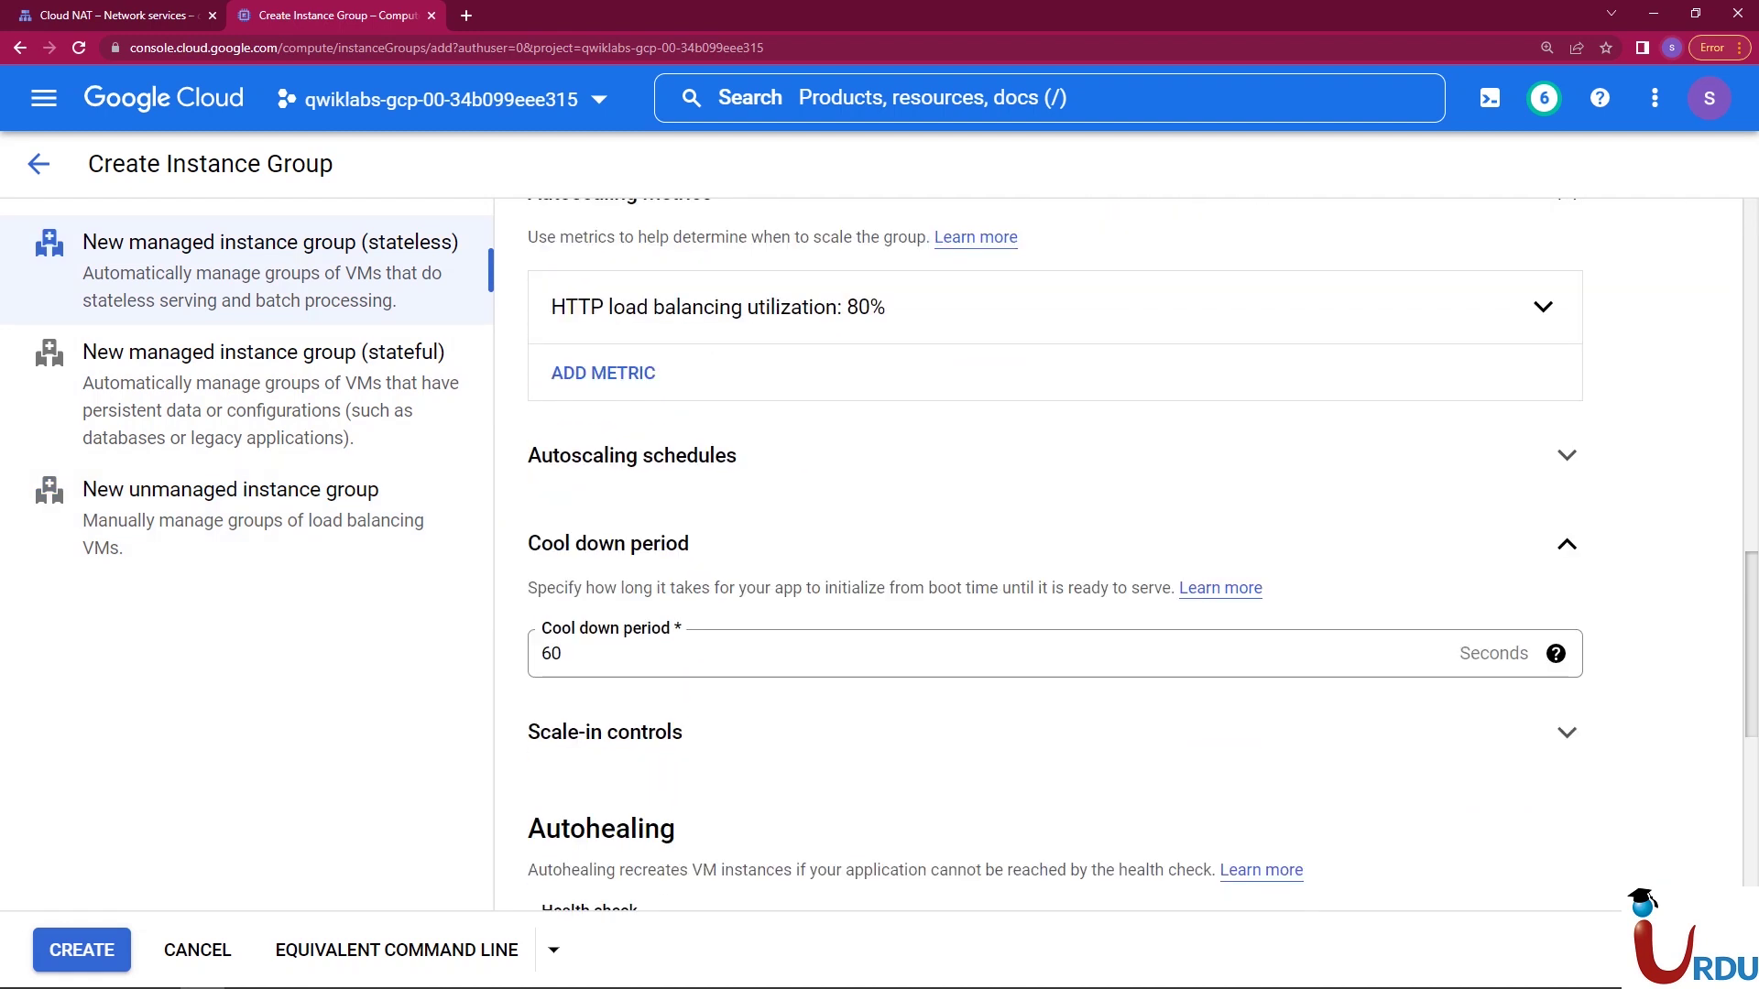
scroll(1053, 549, "down", 3)
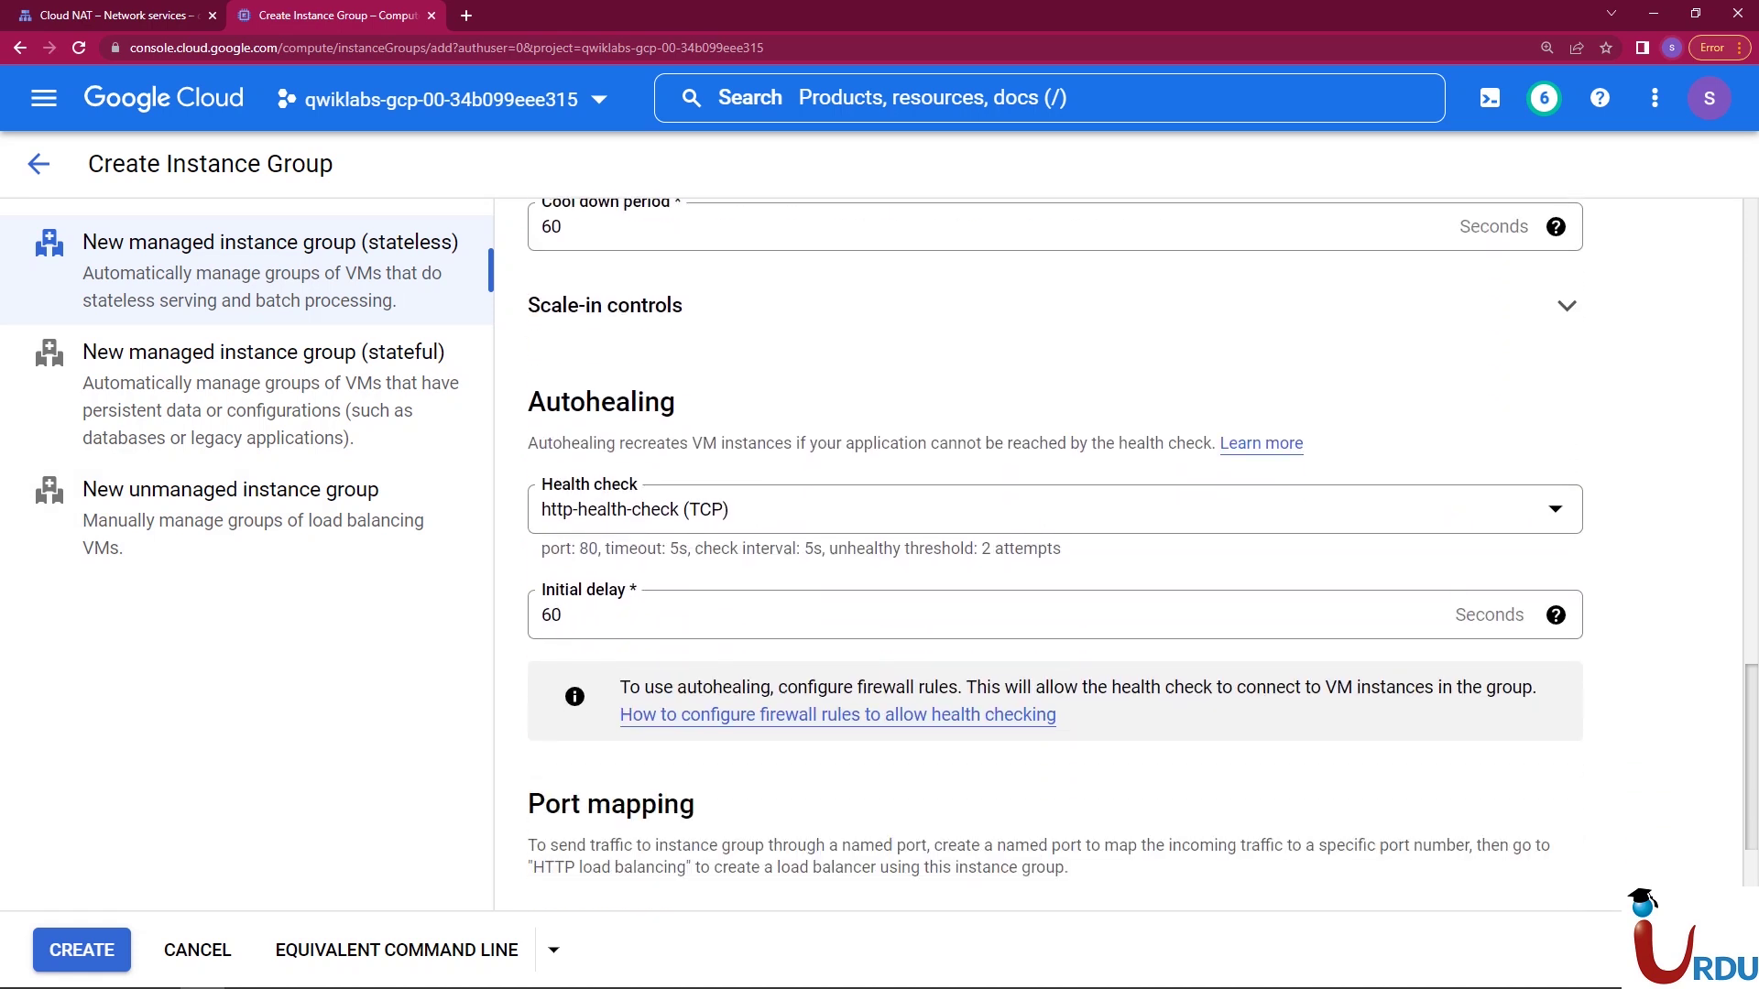
- Read the help explanations for the autohealing initial delay and the autoscaling cool down period
scroll(1053, 550, "down", 2)
left_click(1555, 597)
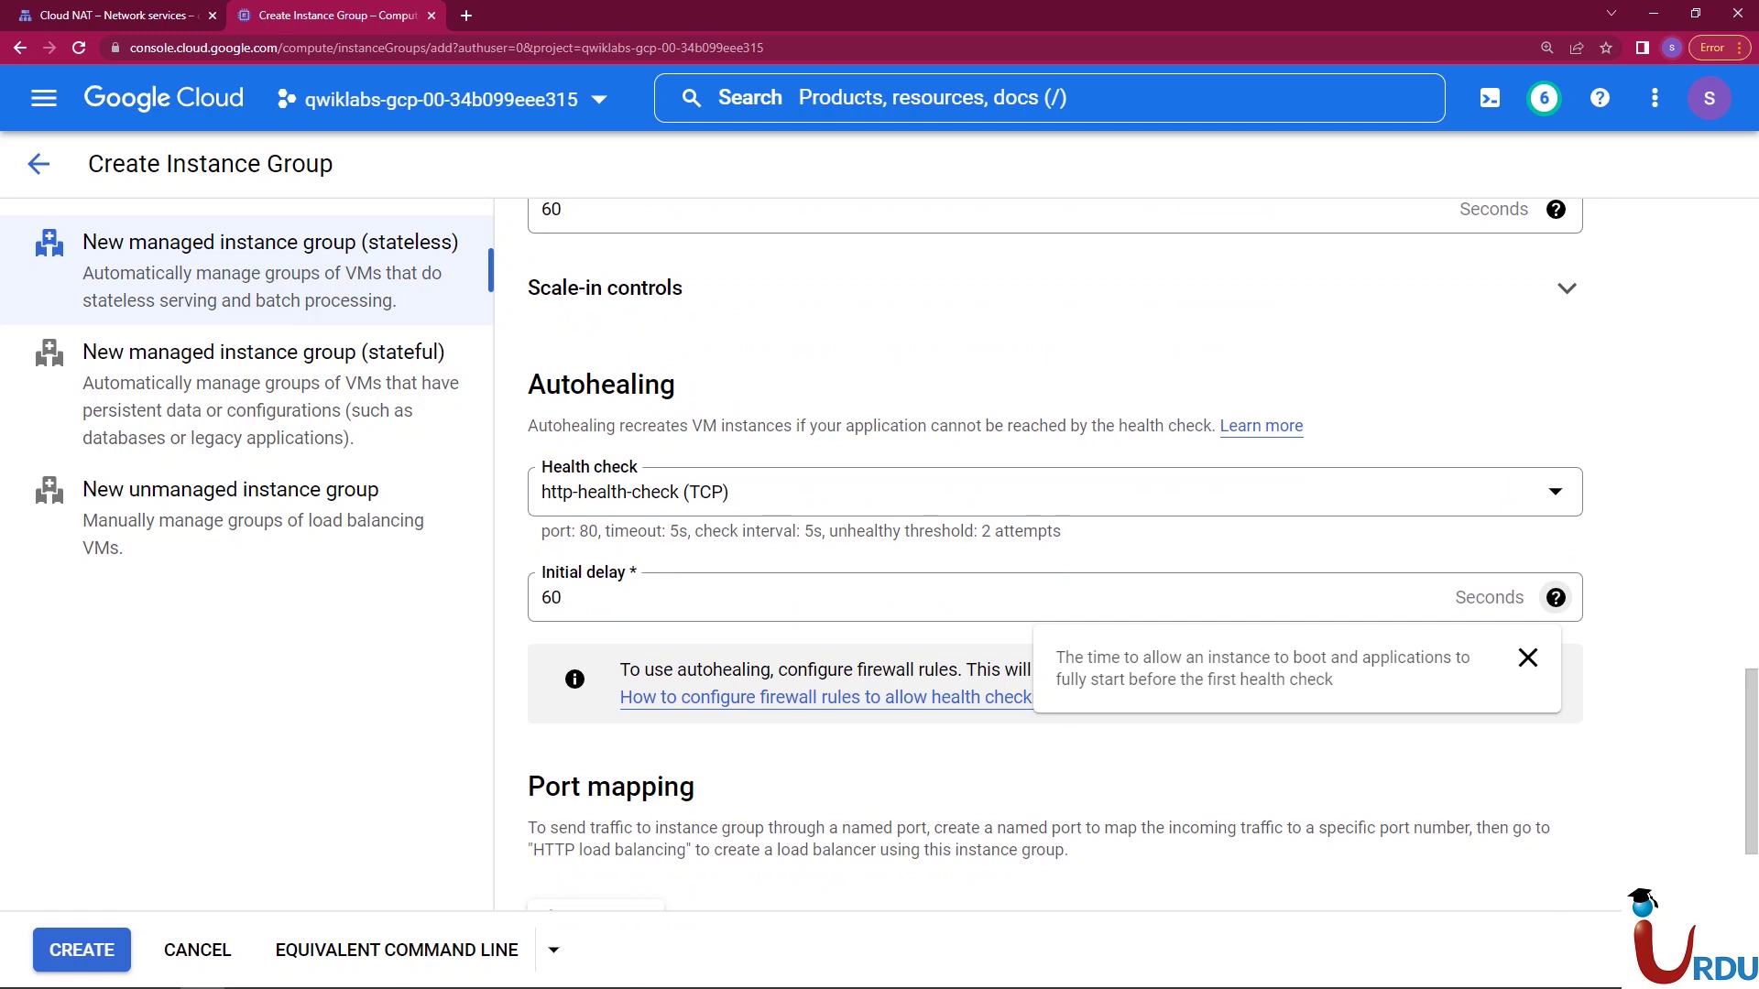
scroll(1053, 550, "up", 1)
left_click(1555, 319)
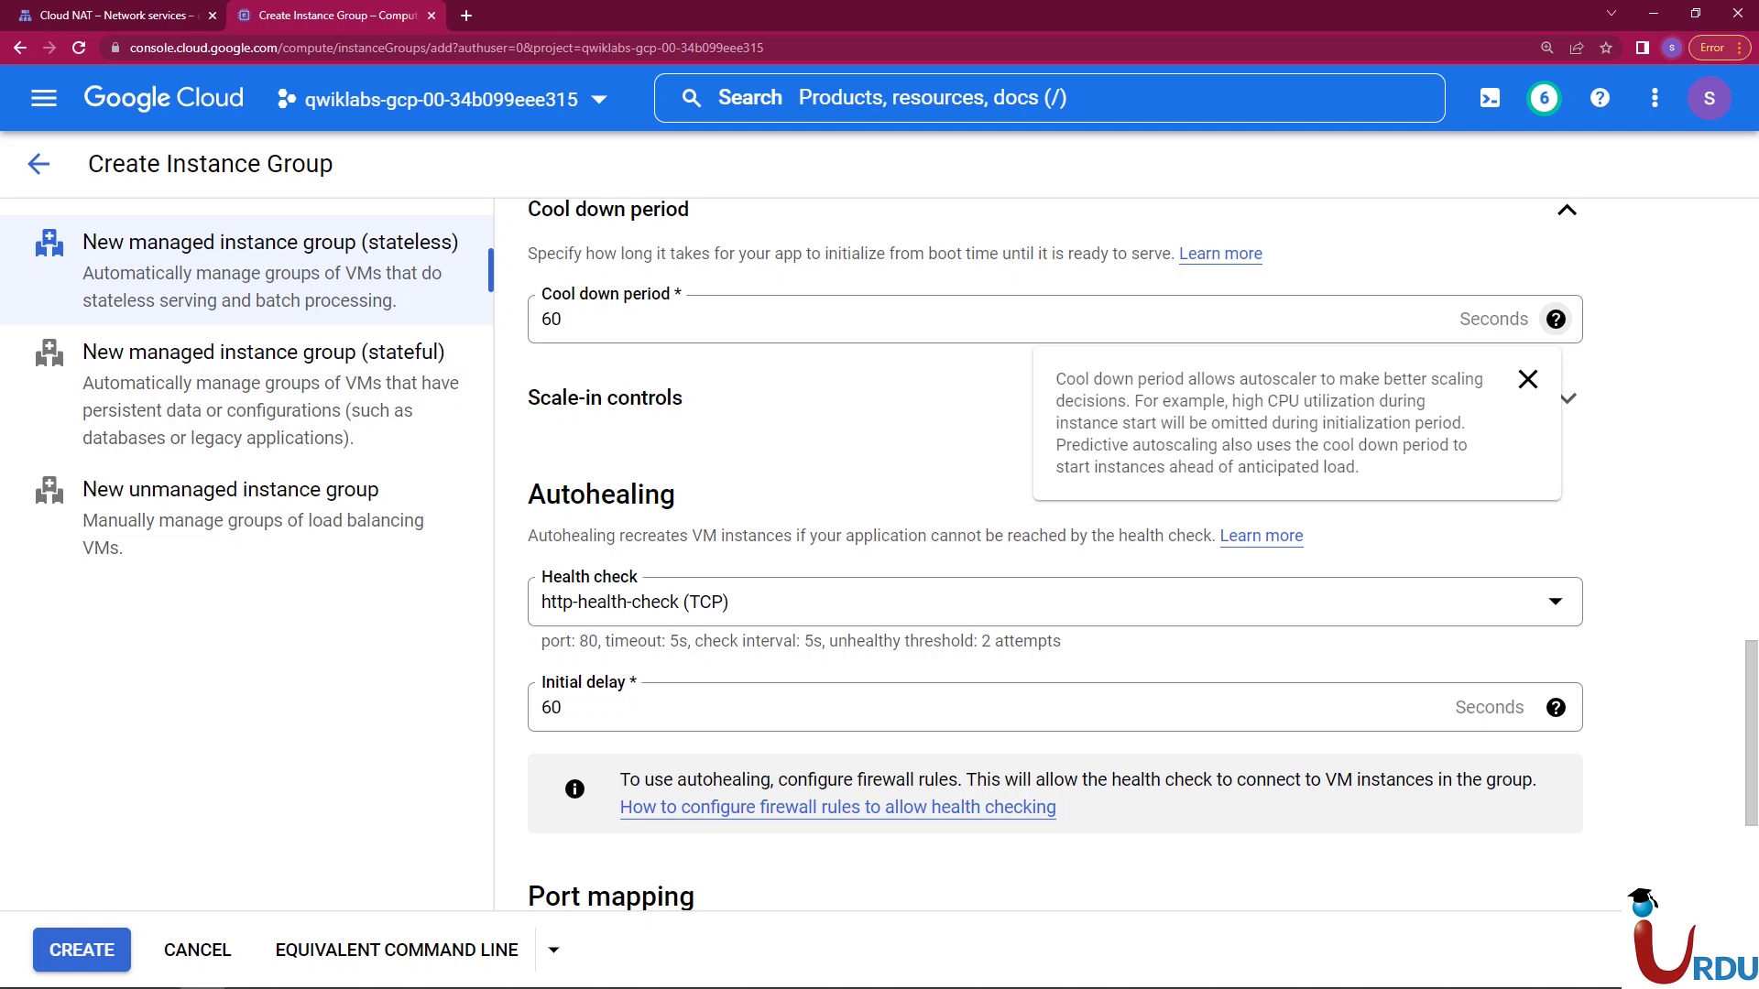
left_click(1555, 319)
left_click(1555, 319)
left_click(1555, 319)
scroll(1143, 555, "up", 2)
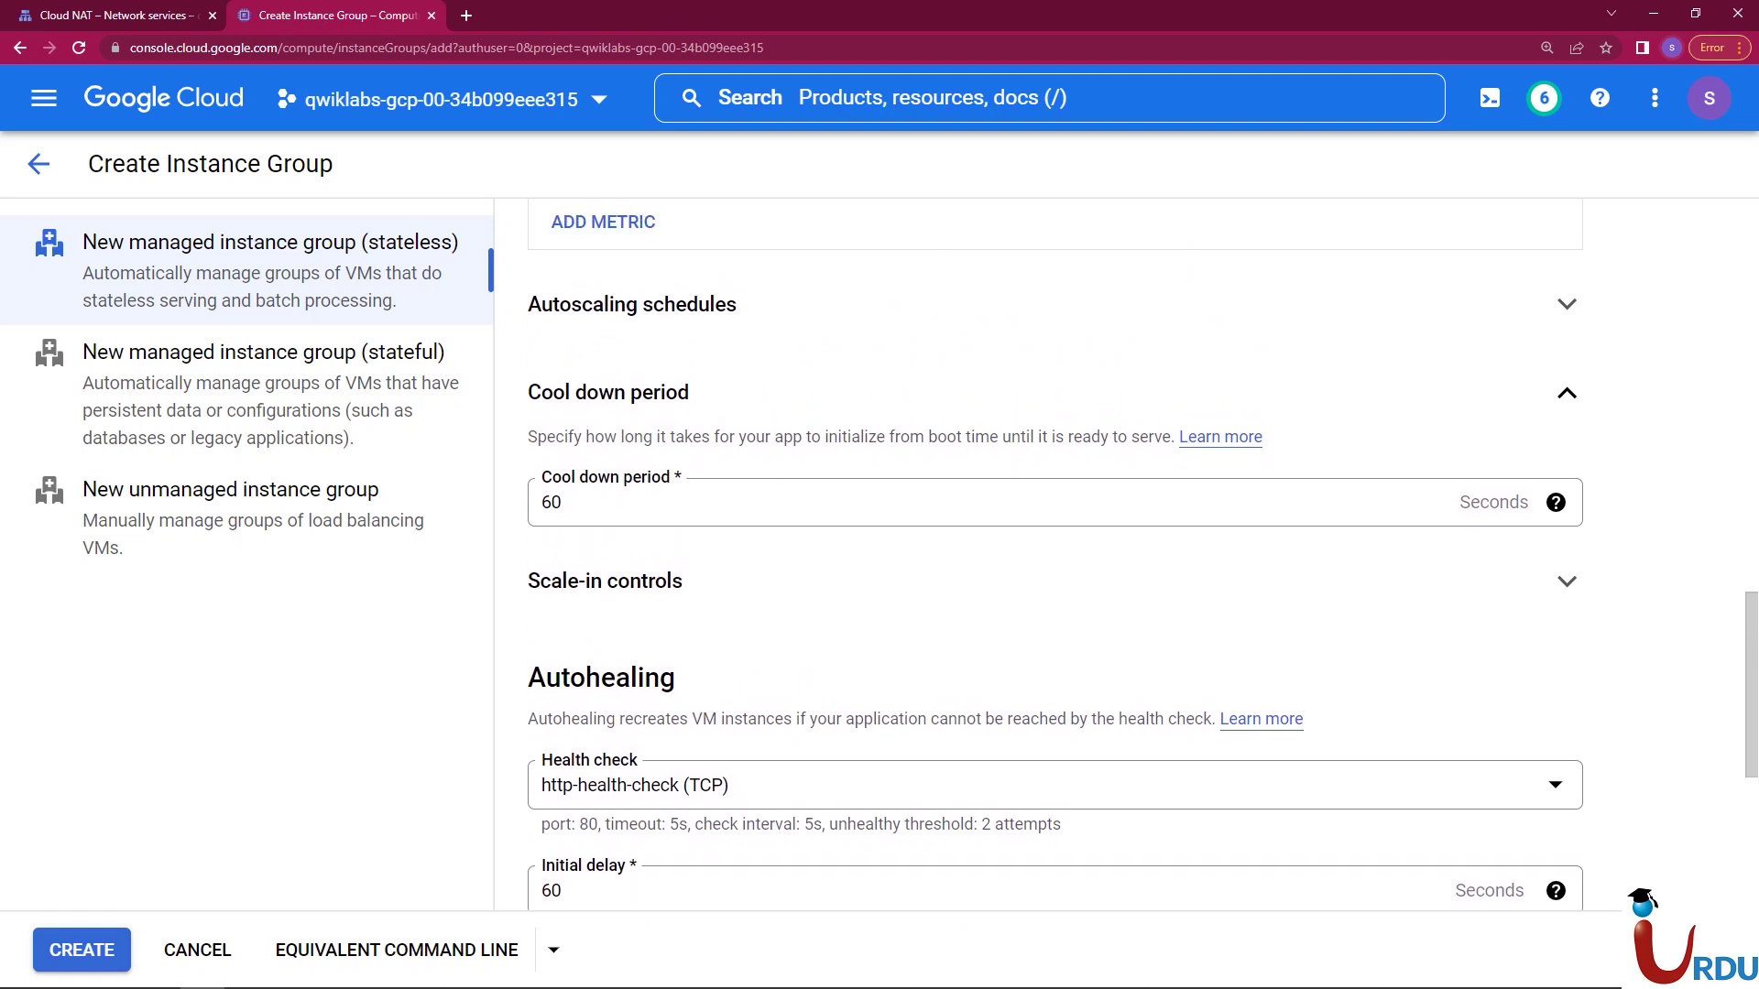
left_click_drag(634, 436, 1264, 436)
left_click(948, 436)
scroll(1054, 555, "down", 1)
- Recheck the initial delay explanation, compare it with the cool down period, and look over the port mapping section
scroll(1053, 550, "down", 4)
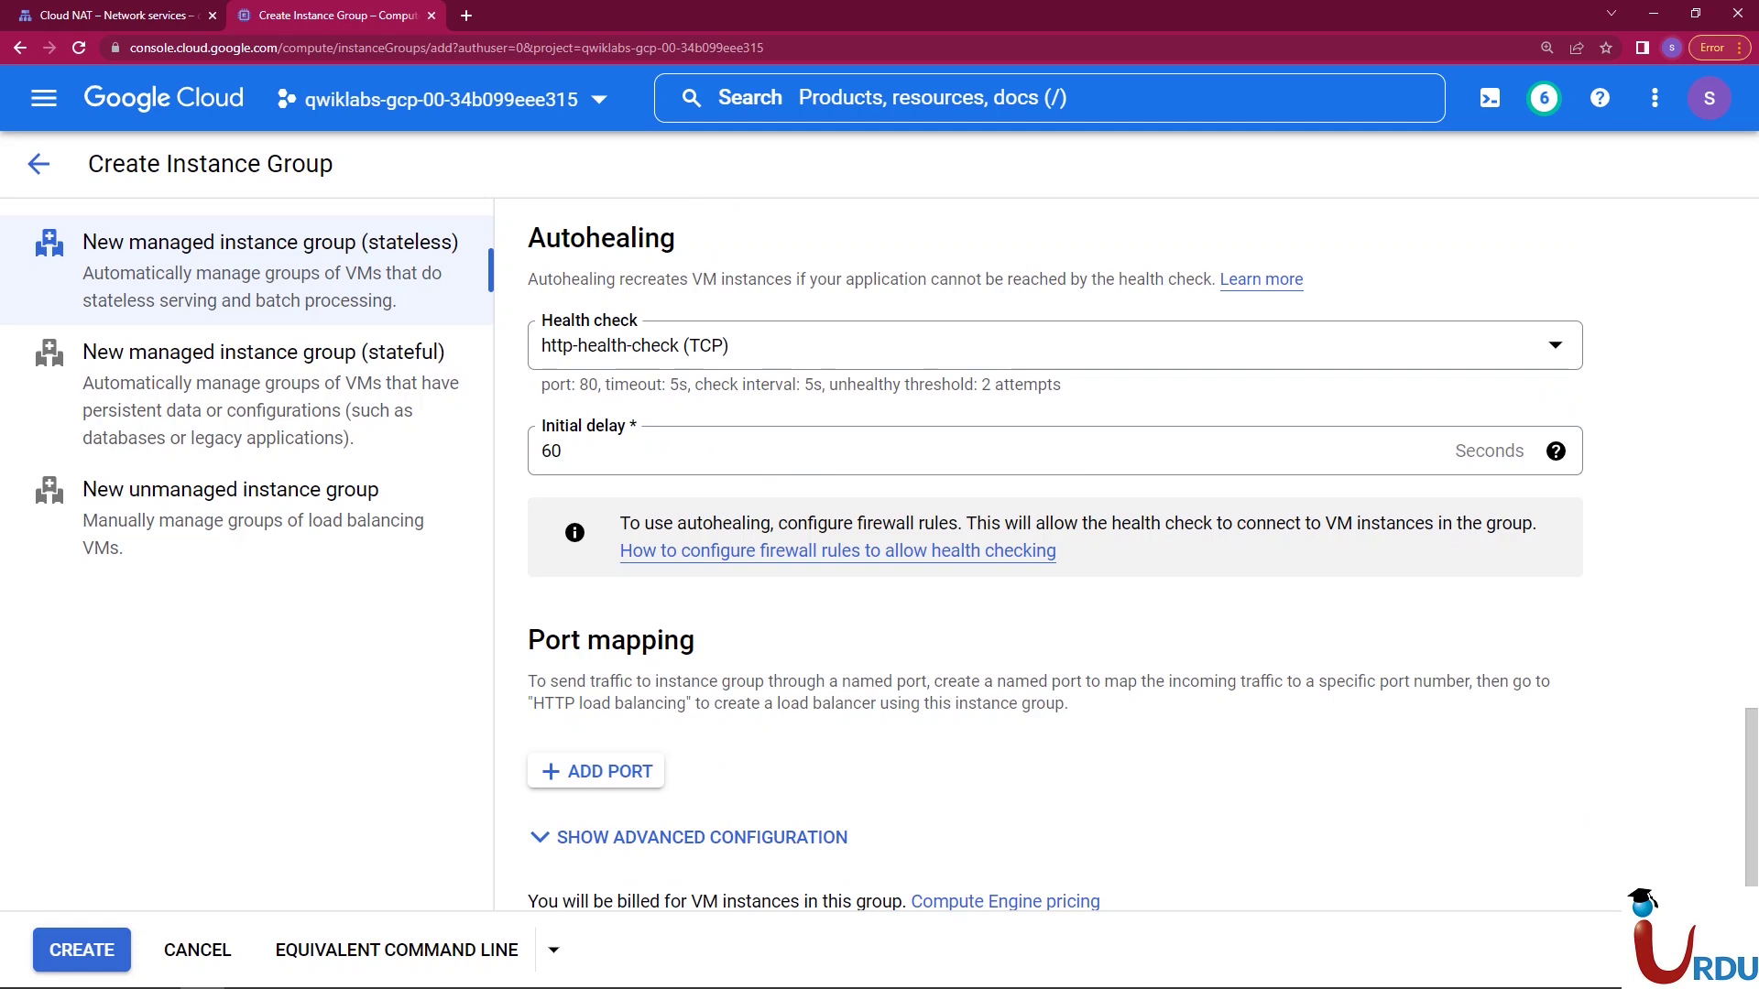
left_click(1556, 451)
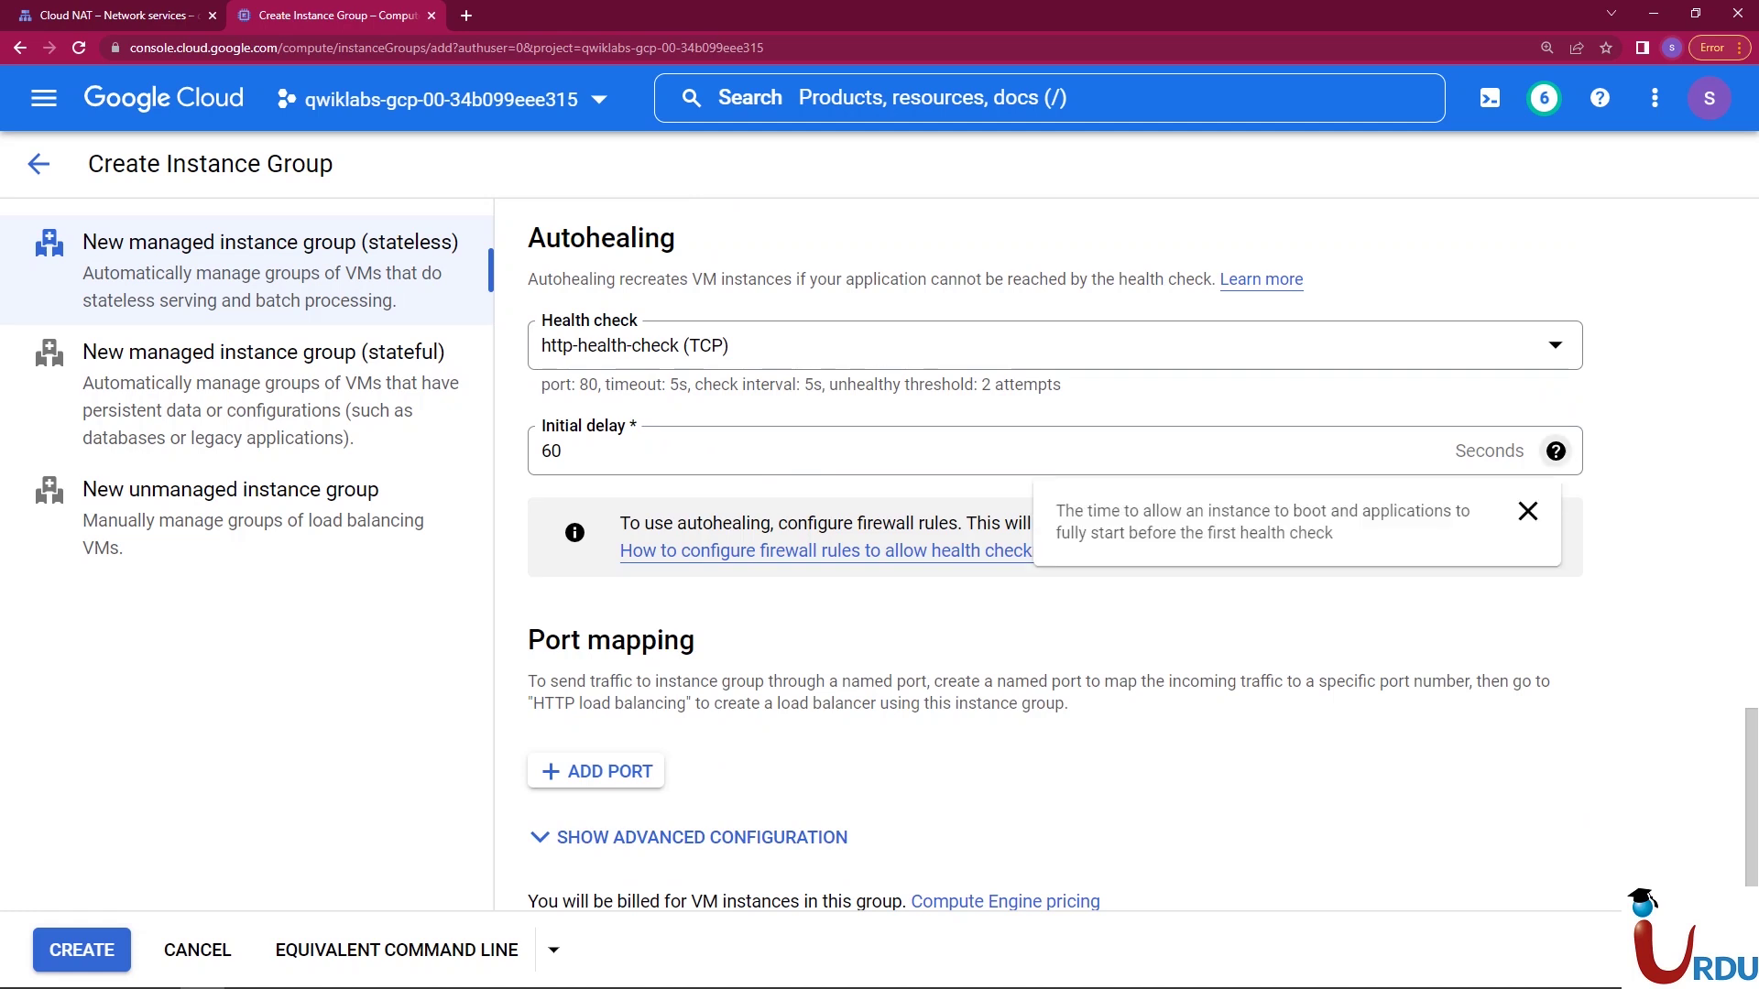
key("Escape")
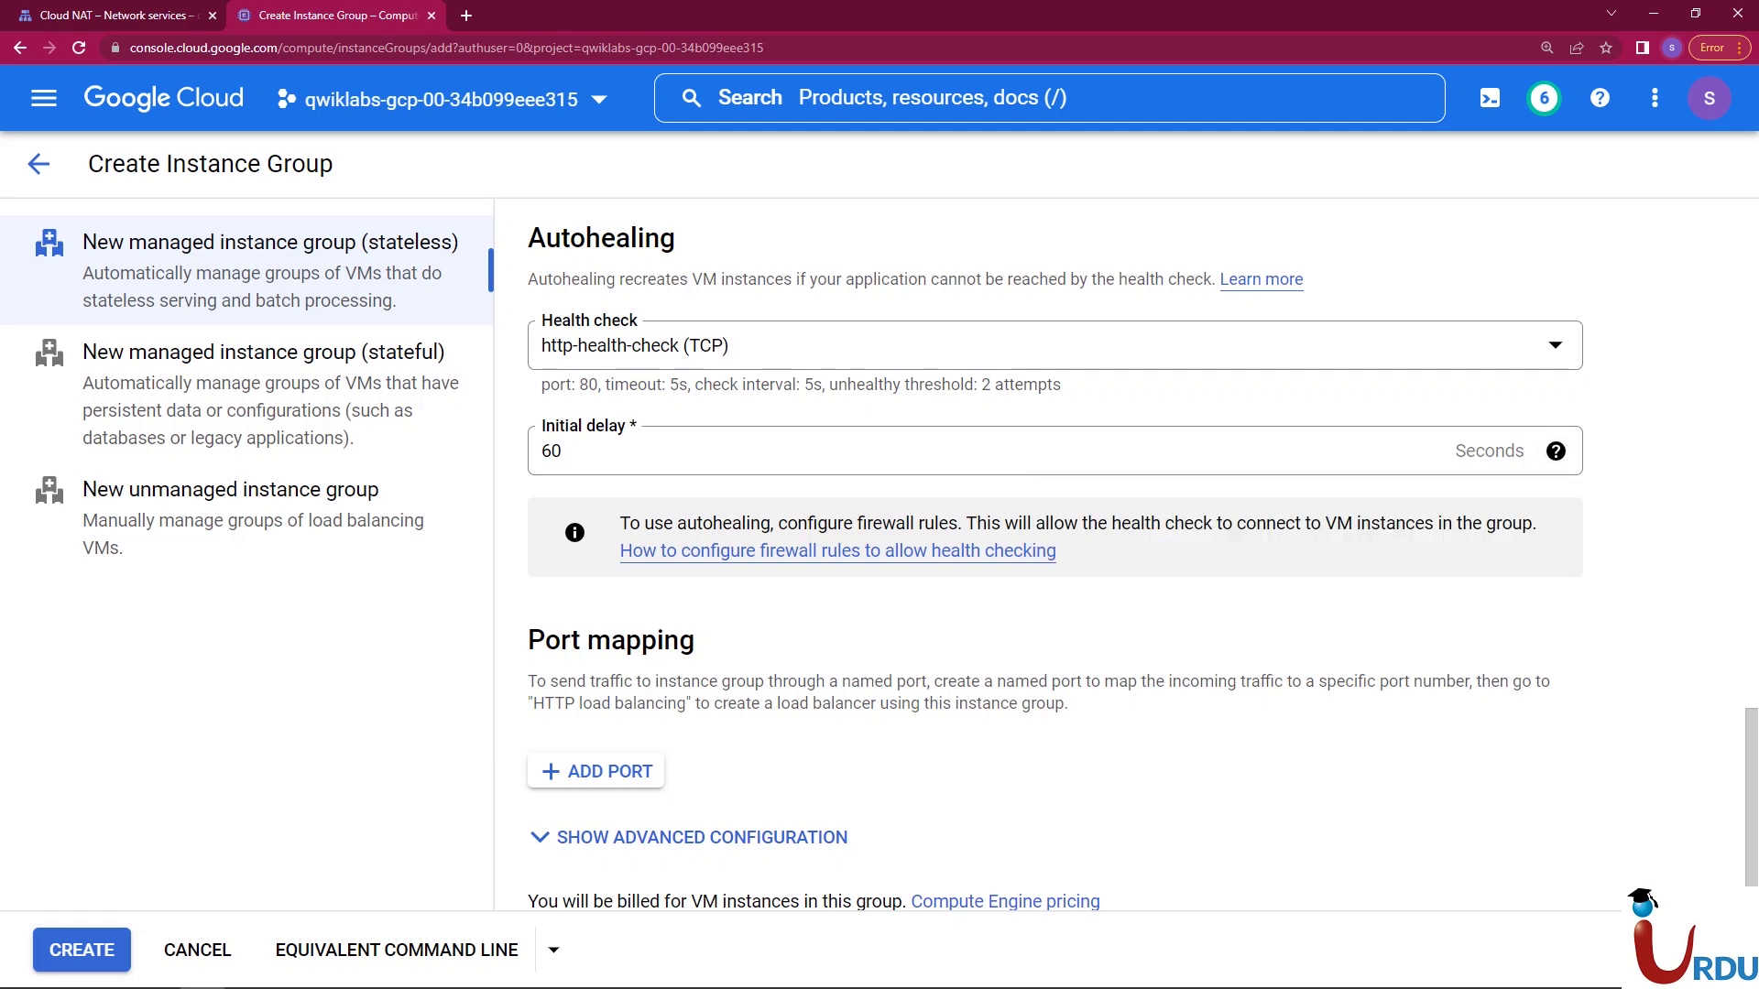
scroll(1141, 568, "up", 5)
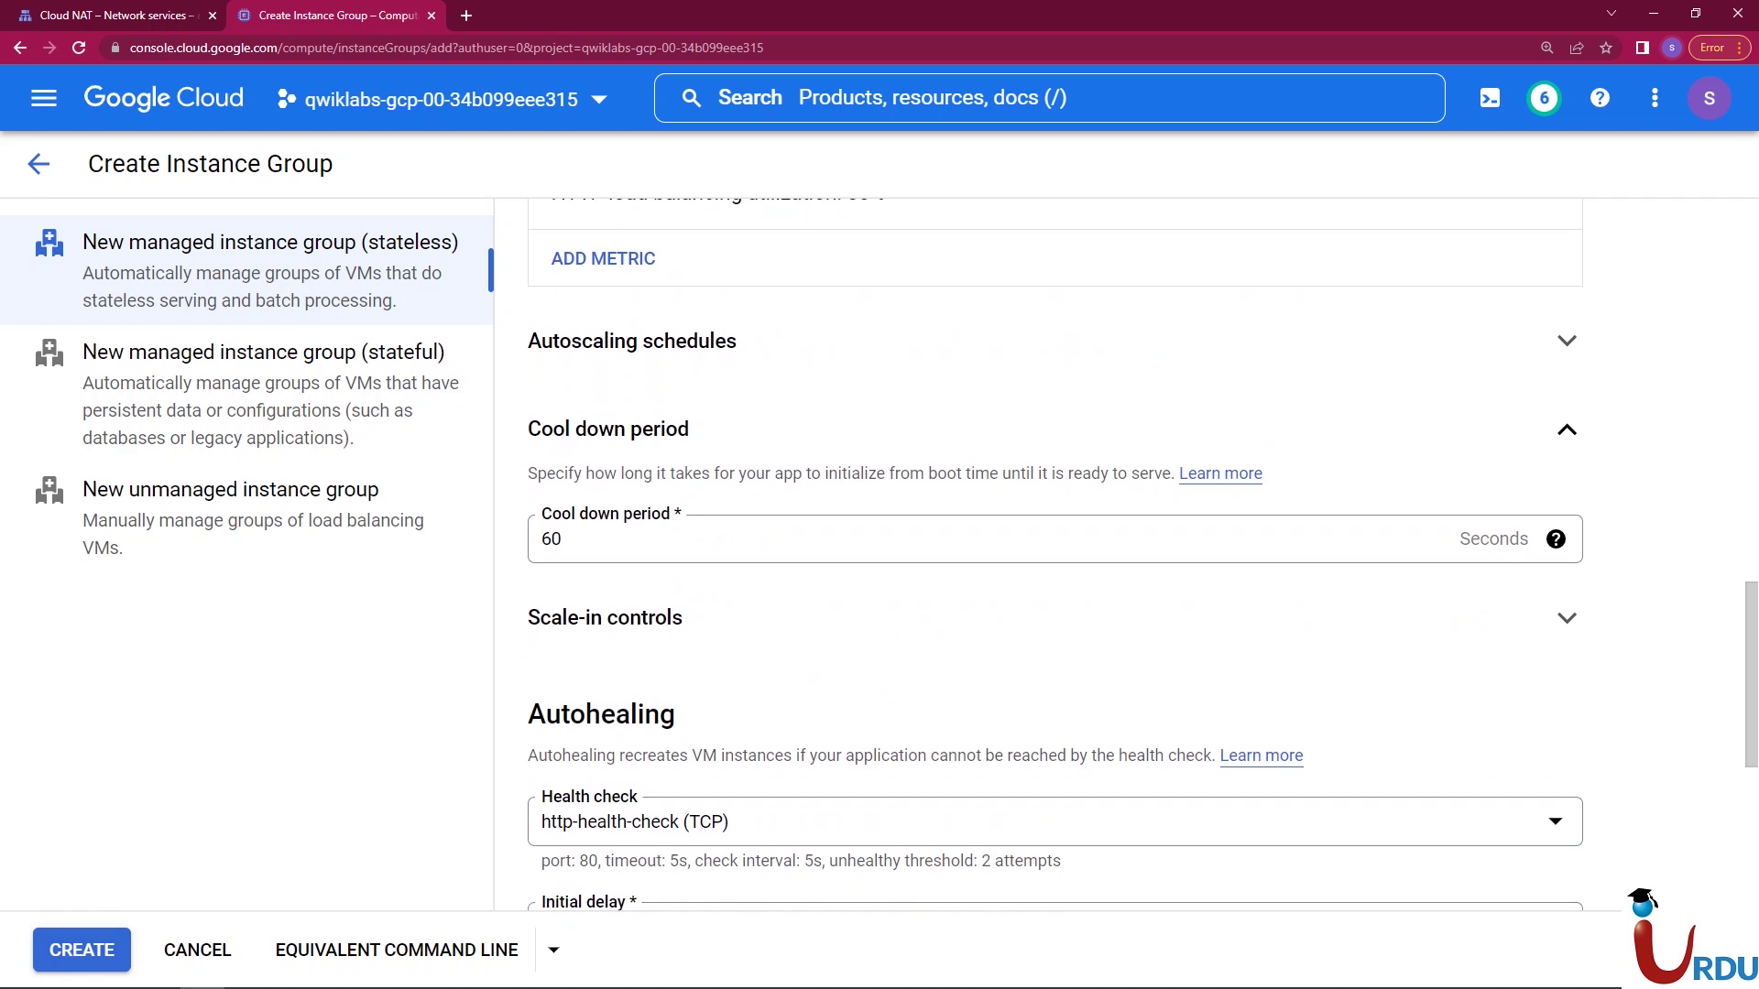
scroll(1141, 558, "down", 4)
scroll(1141, 558, "up", 4)
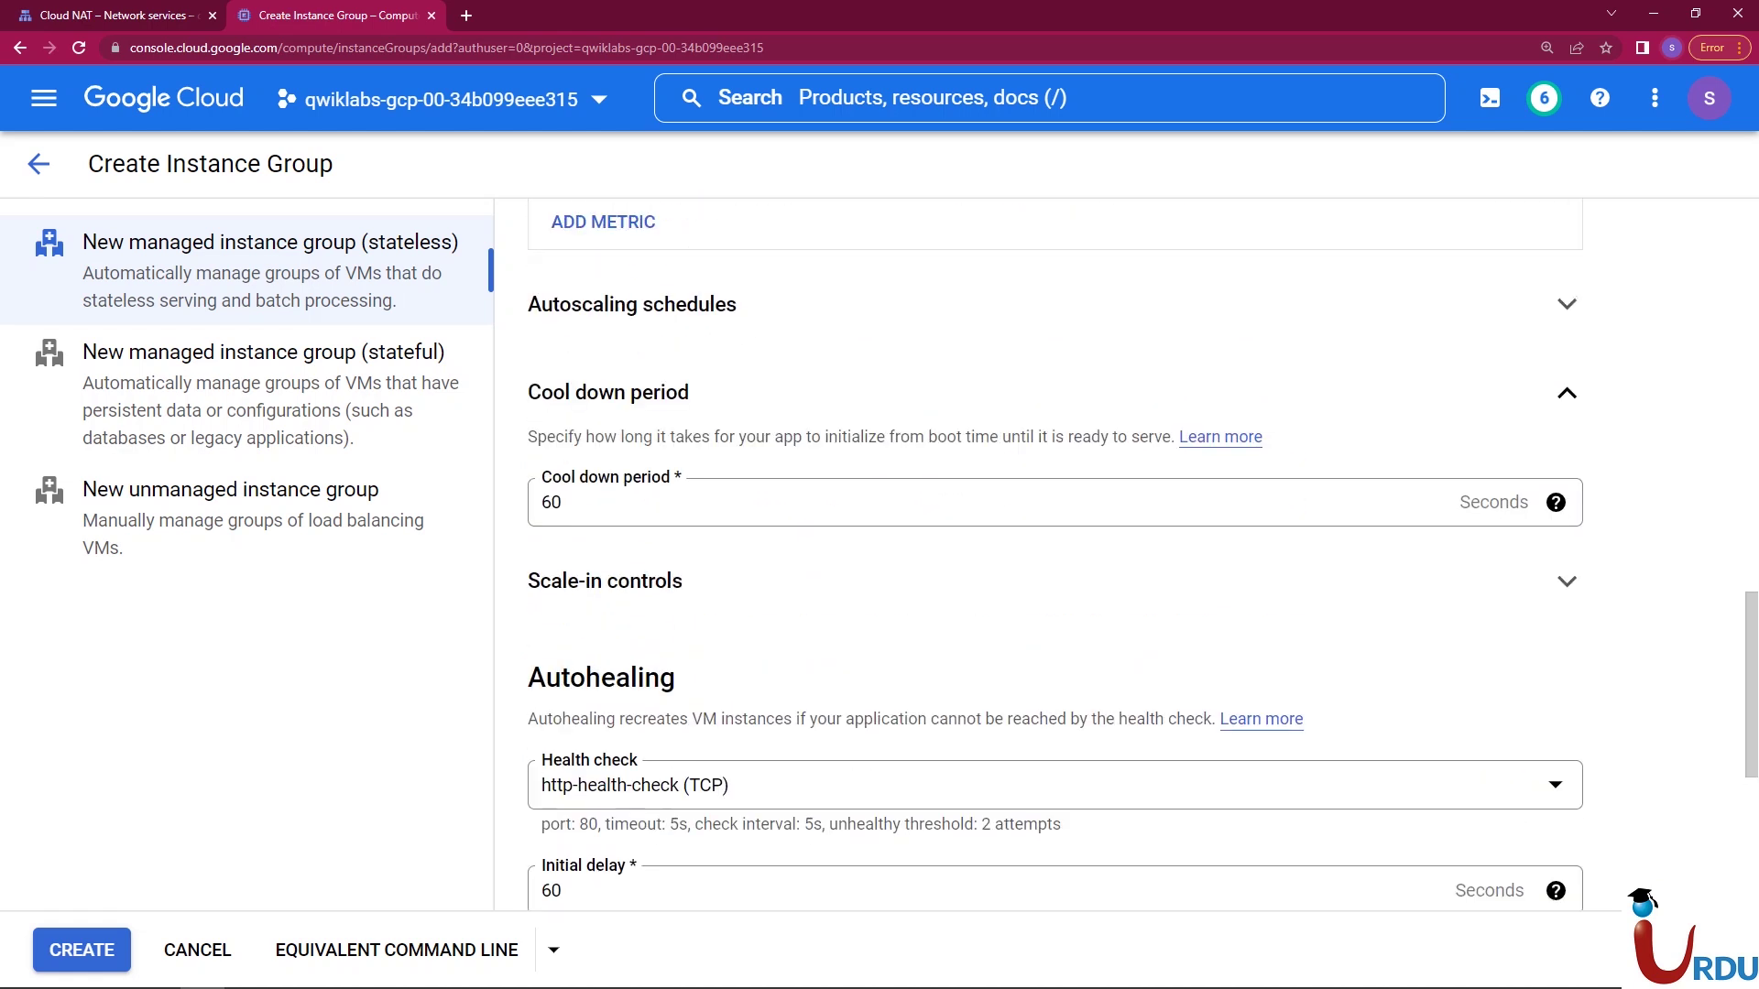
scroll(1142, 558, "down", 5)
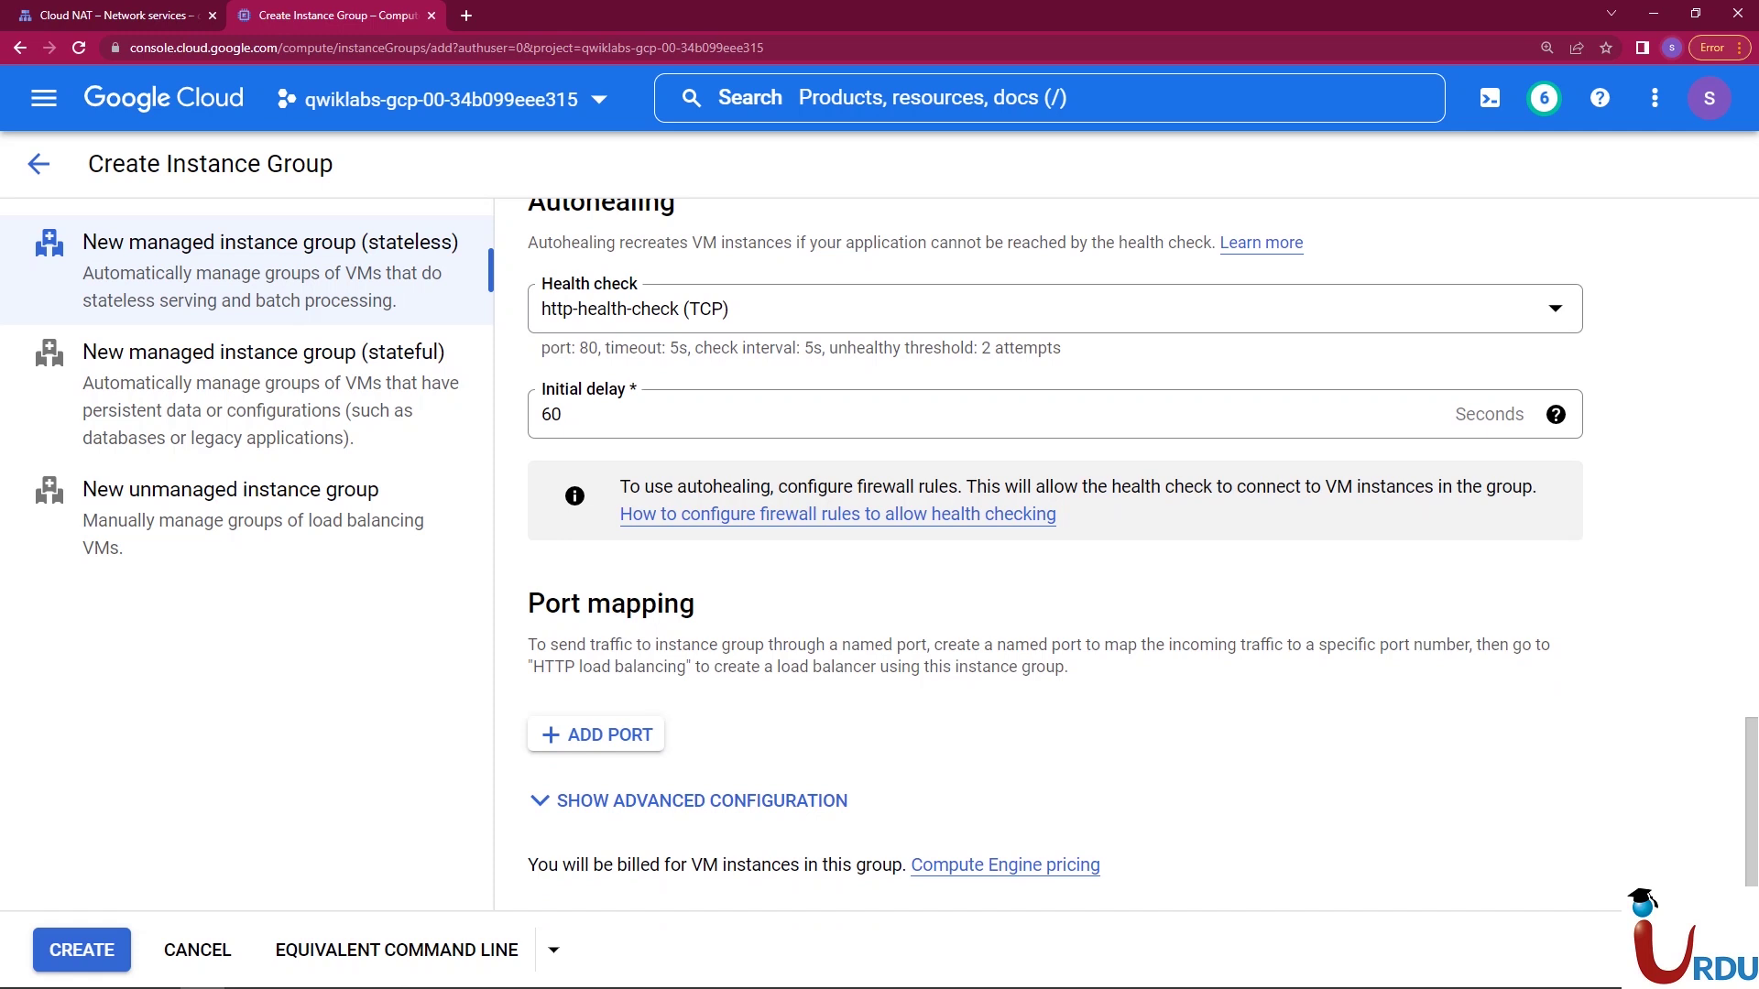
scroll(1053, 536, "down", 1)
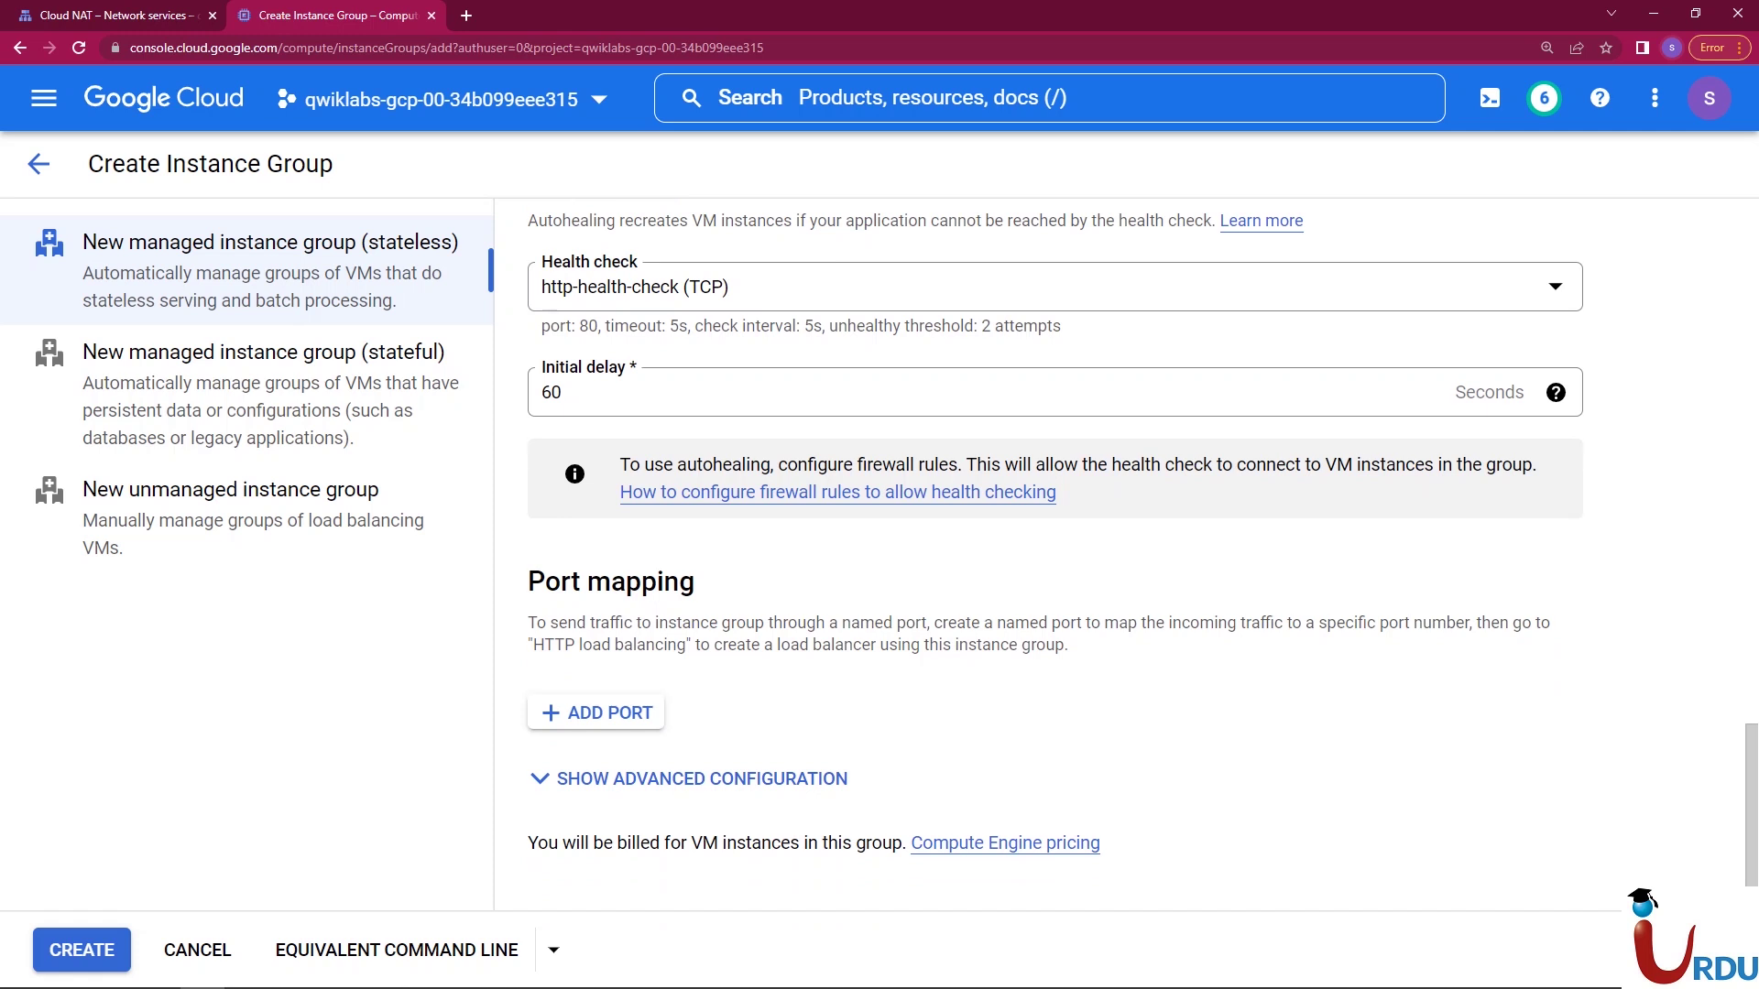
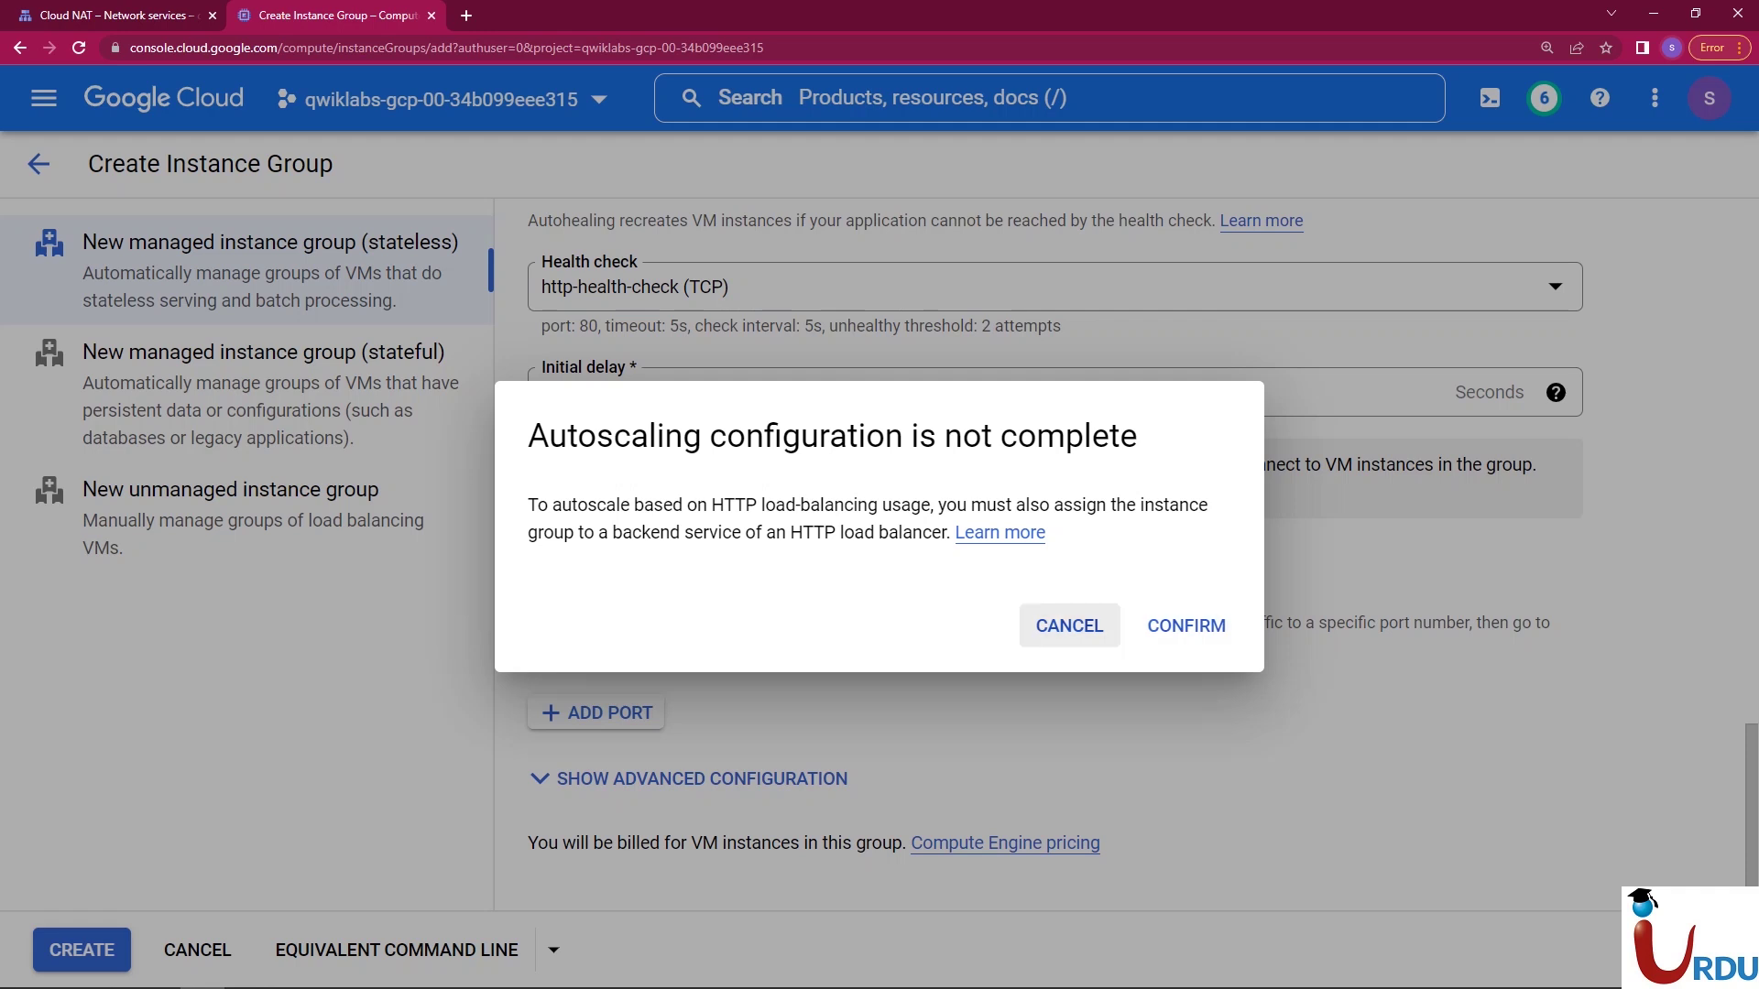
- Dismiss the creation confirmation and review the whole instance group configuration from its name through location, autoscaling, autohealing and port mapping
left_click(1068, 626)
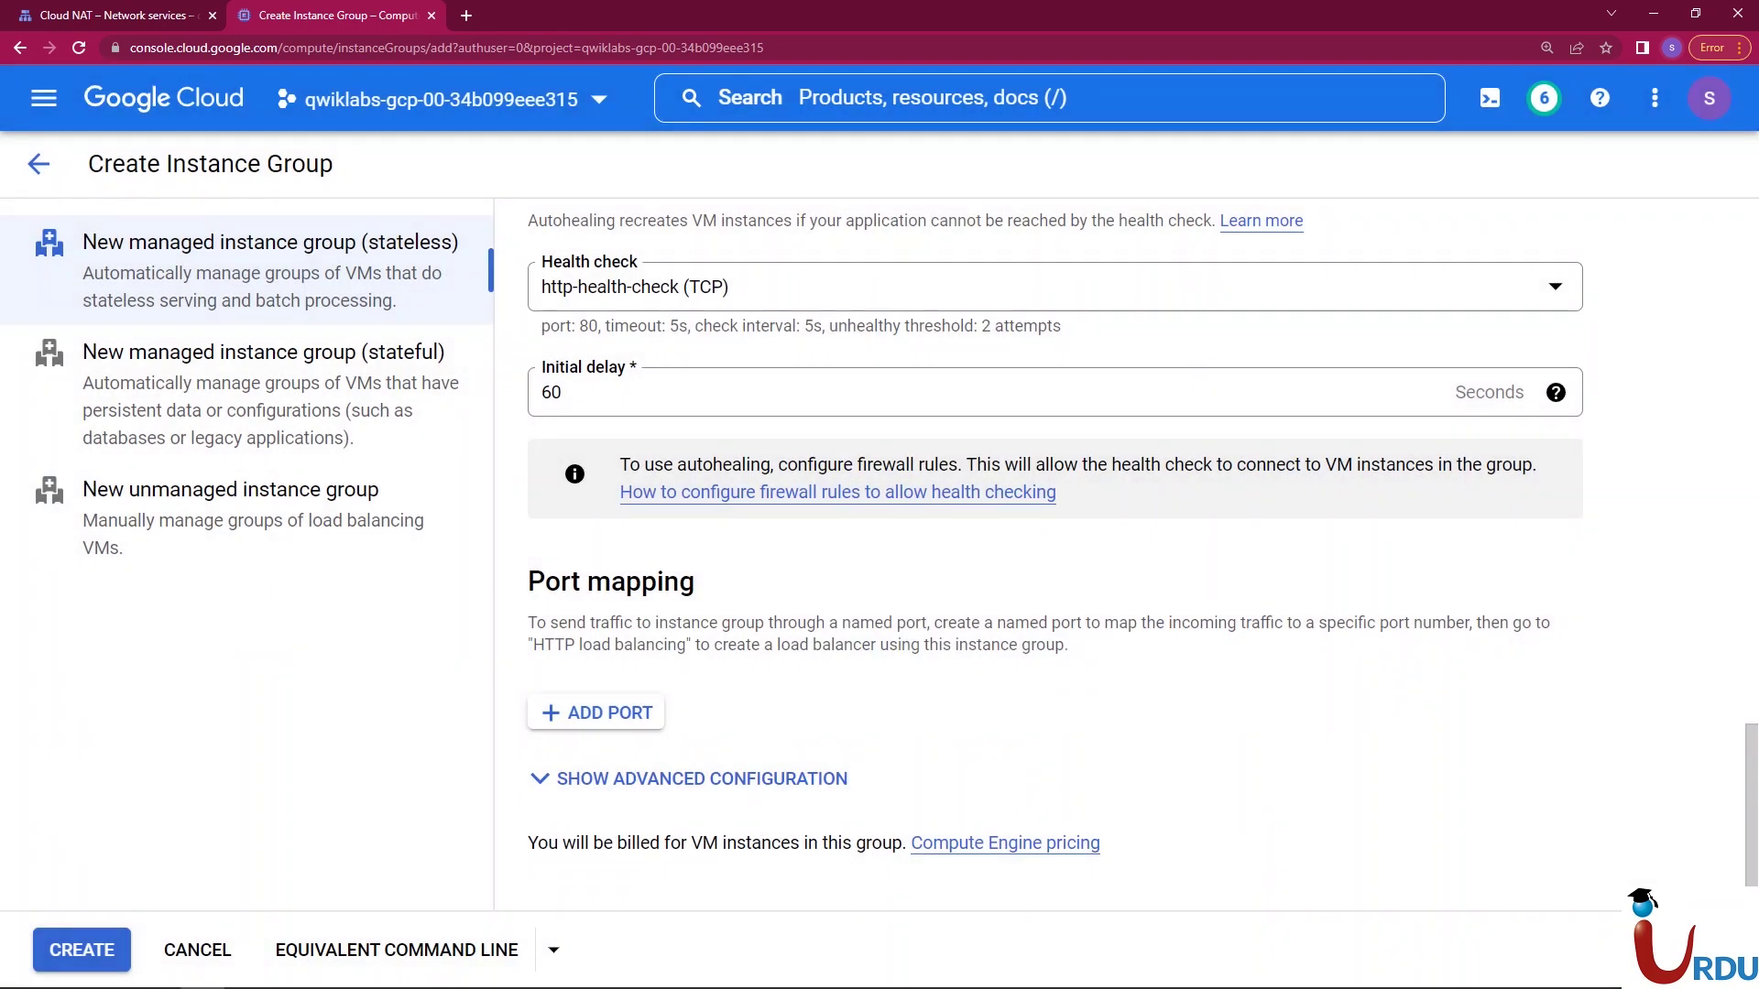
left_click(1546, 48)
left_click(1576, 81)
scroll(703, 549, "up", 10)
scroll(704, 550, "up", 3)
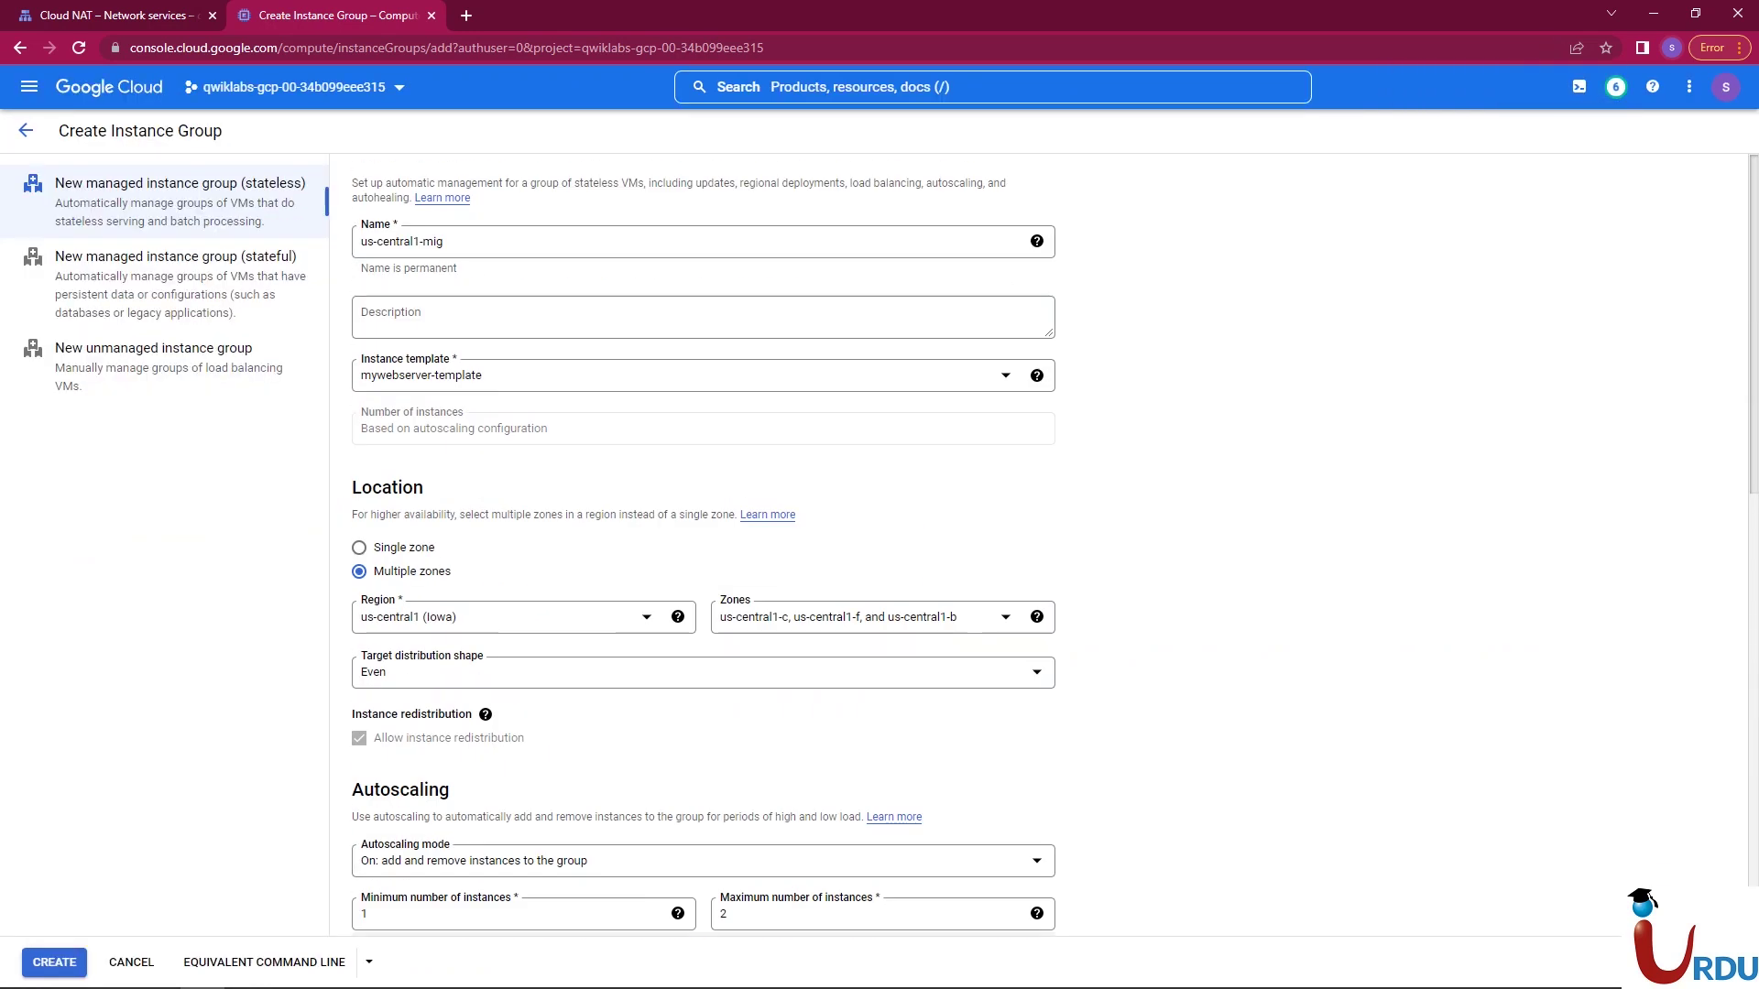
scroll(704, 550, "down", 5)
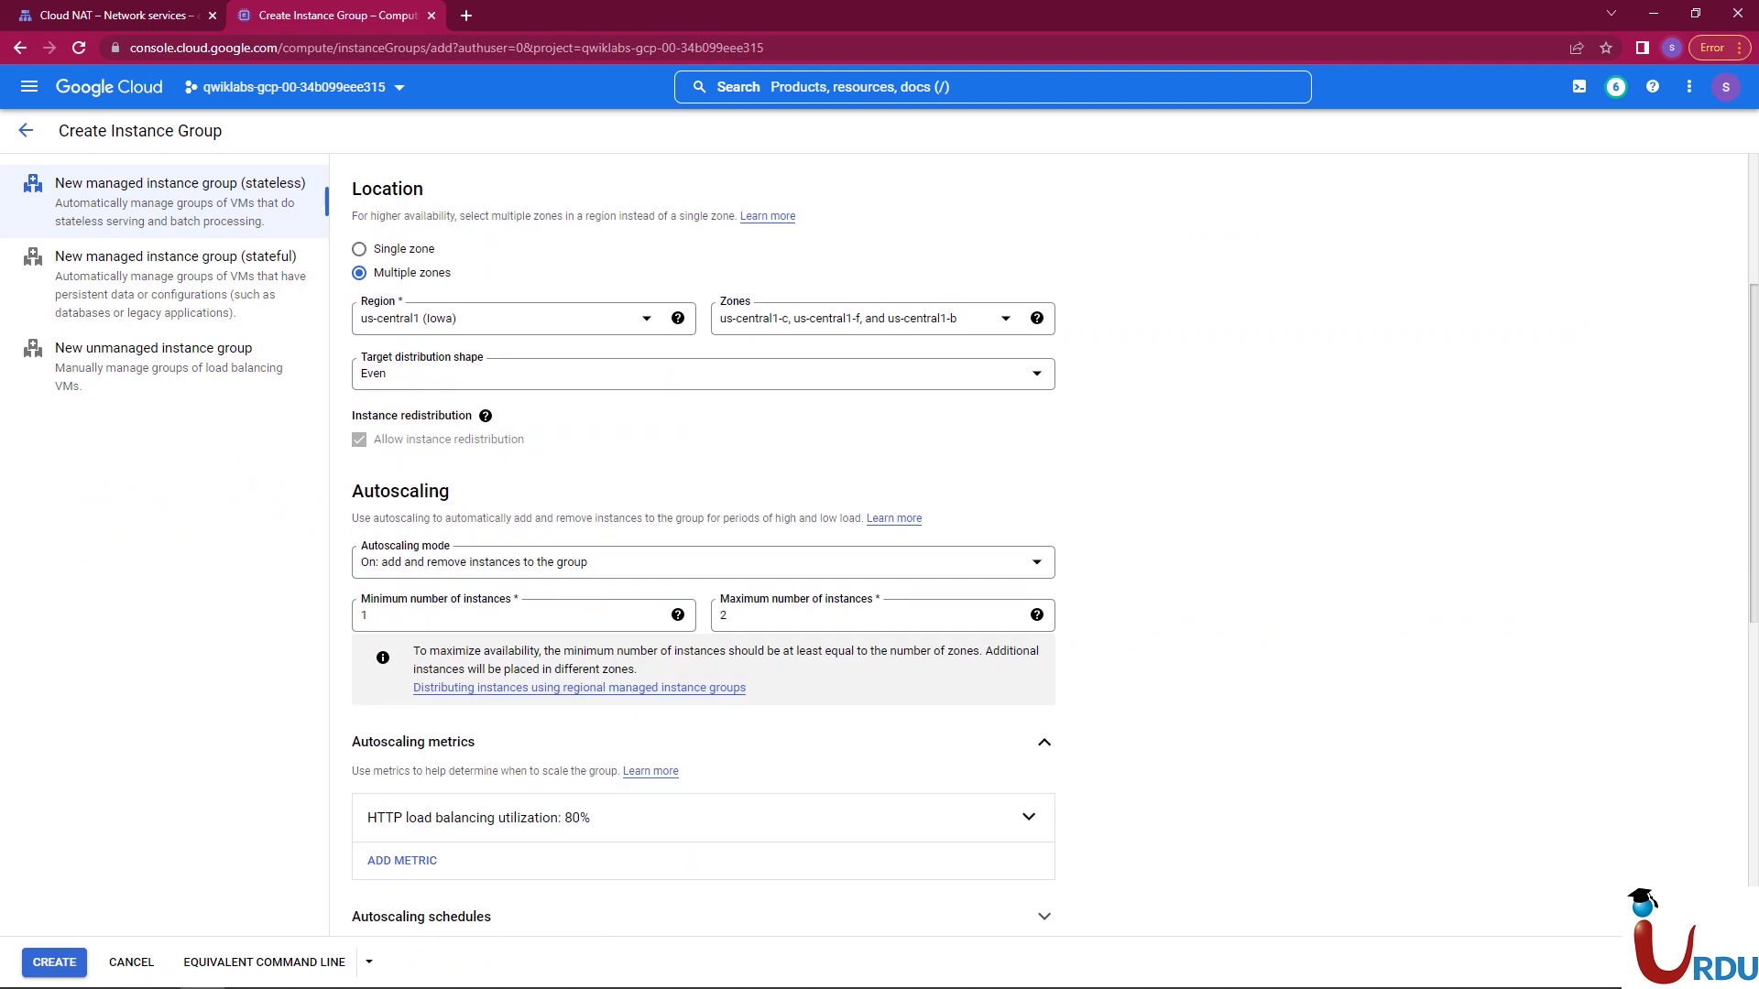
scroll(704, 549, "down", 5)
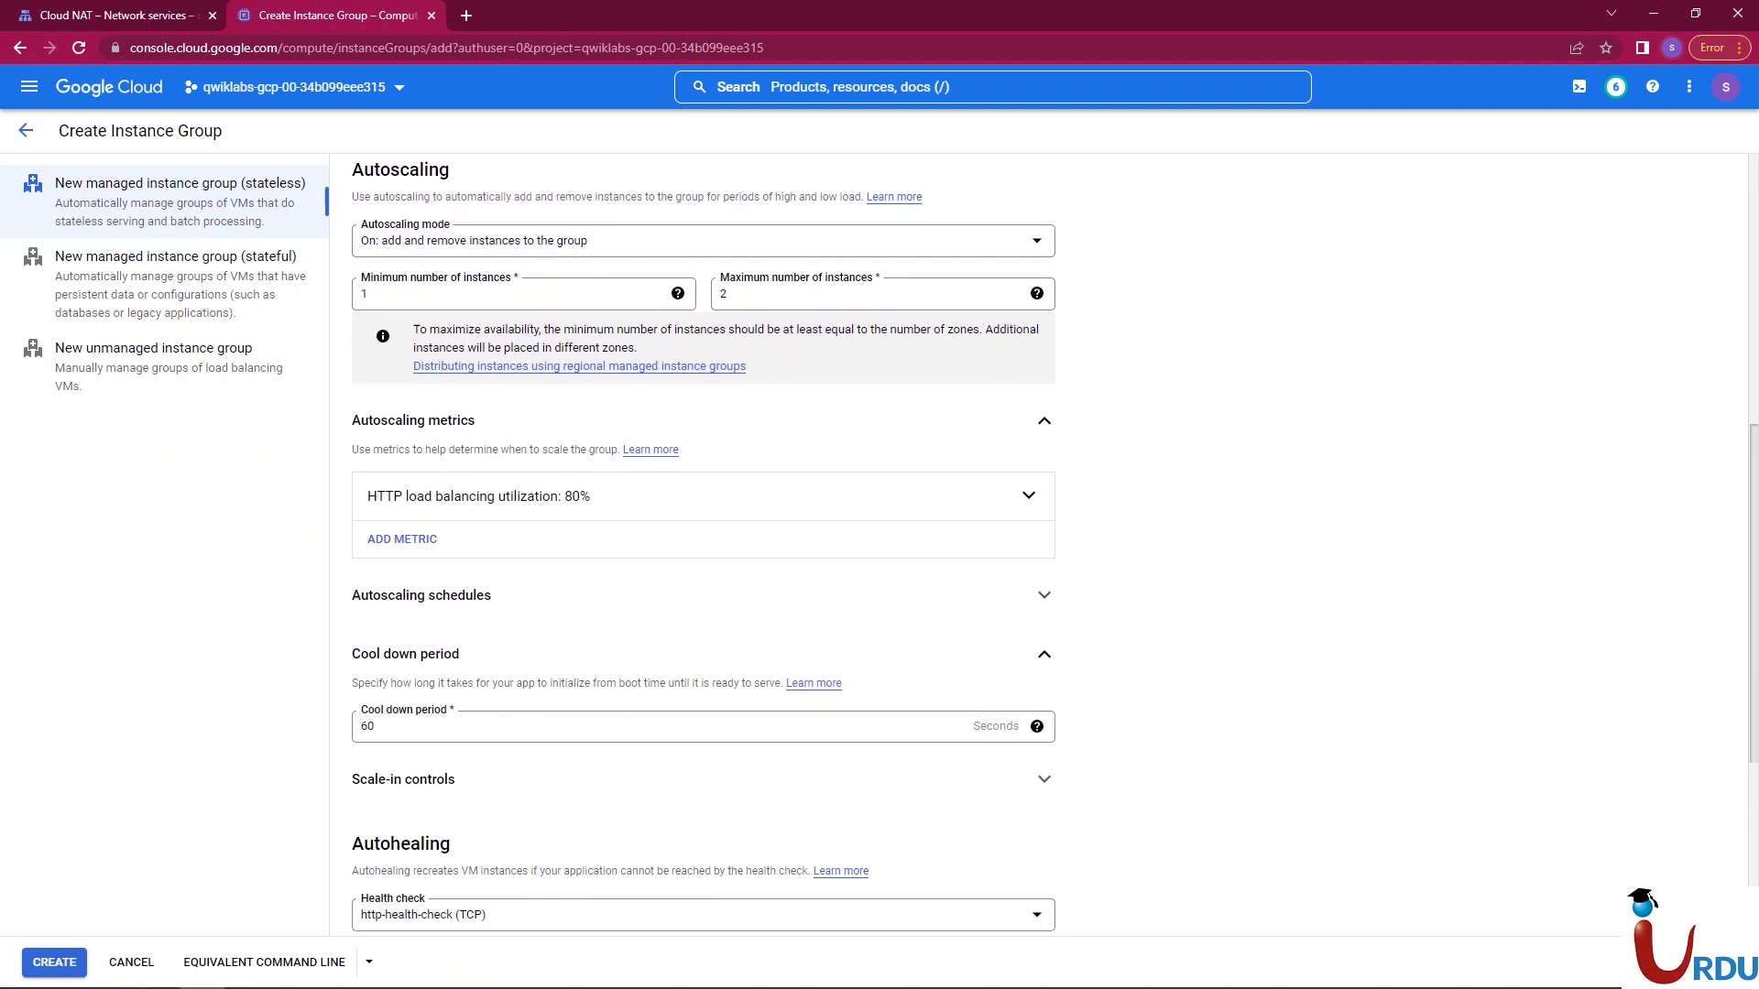
scroll(703, 550, "down", 3)
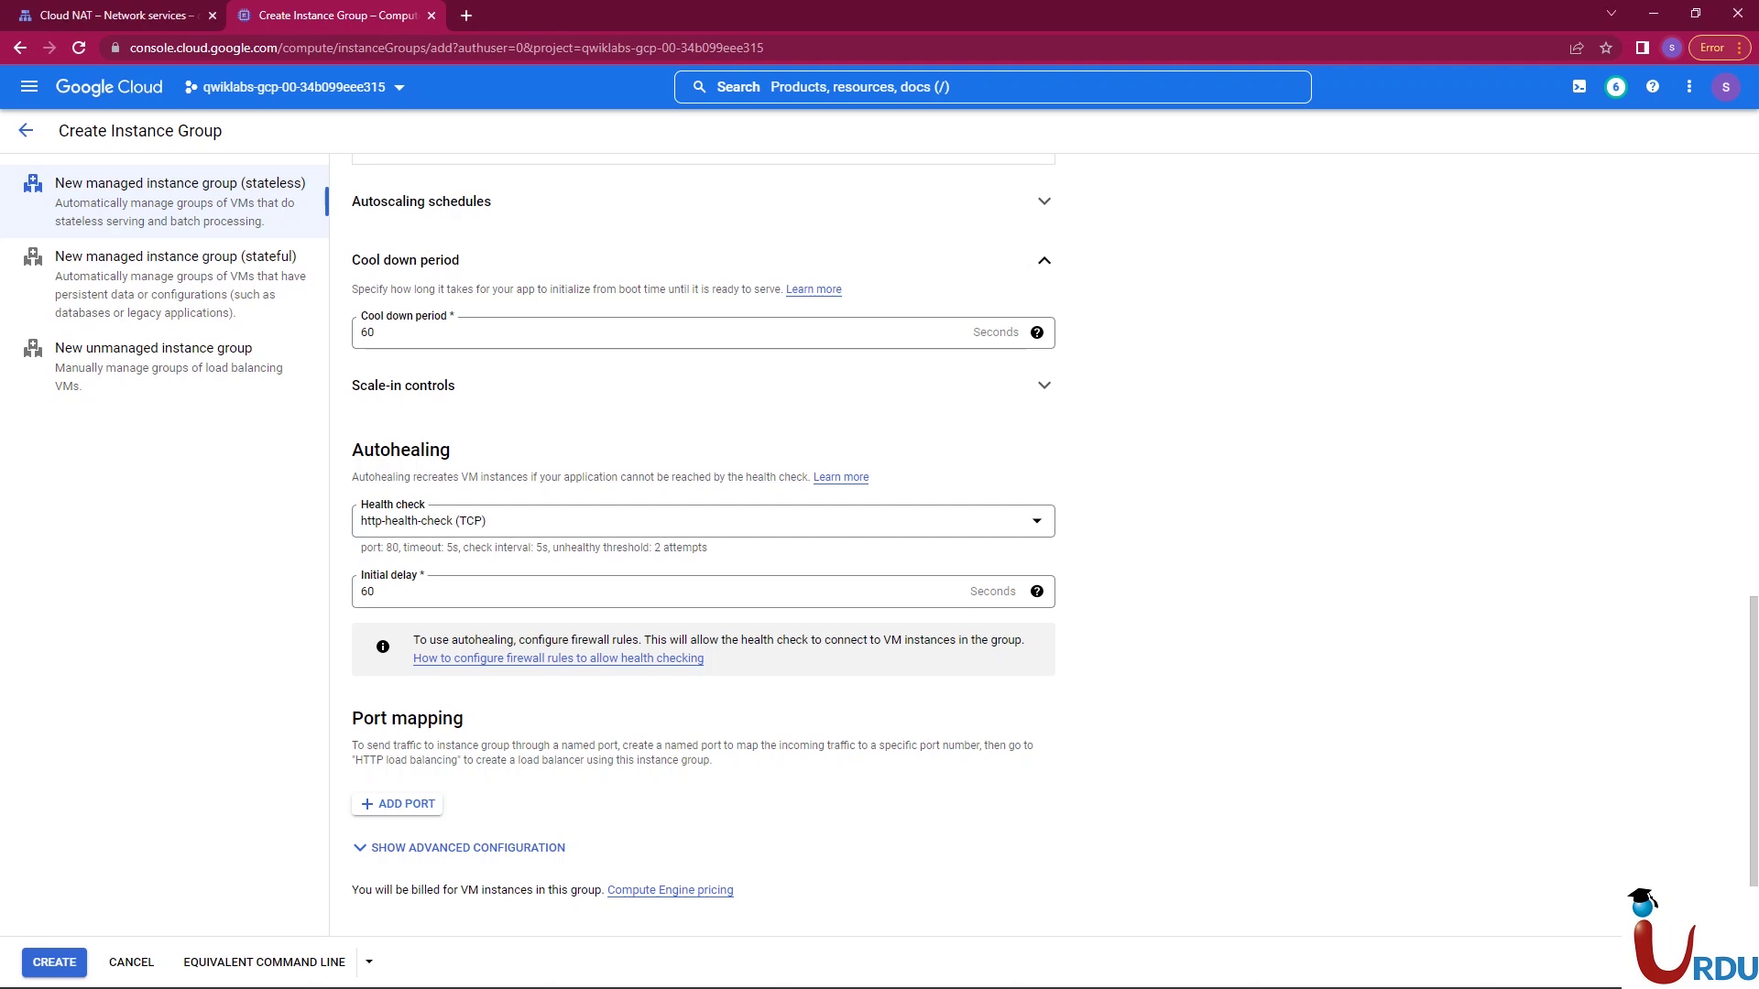
- Create the us-central1-mig instance group, accepting the load balancer backend notice, and refresh the instance groups list
left_click(54, 962)
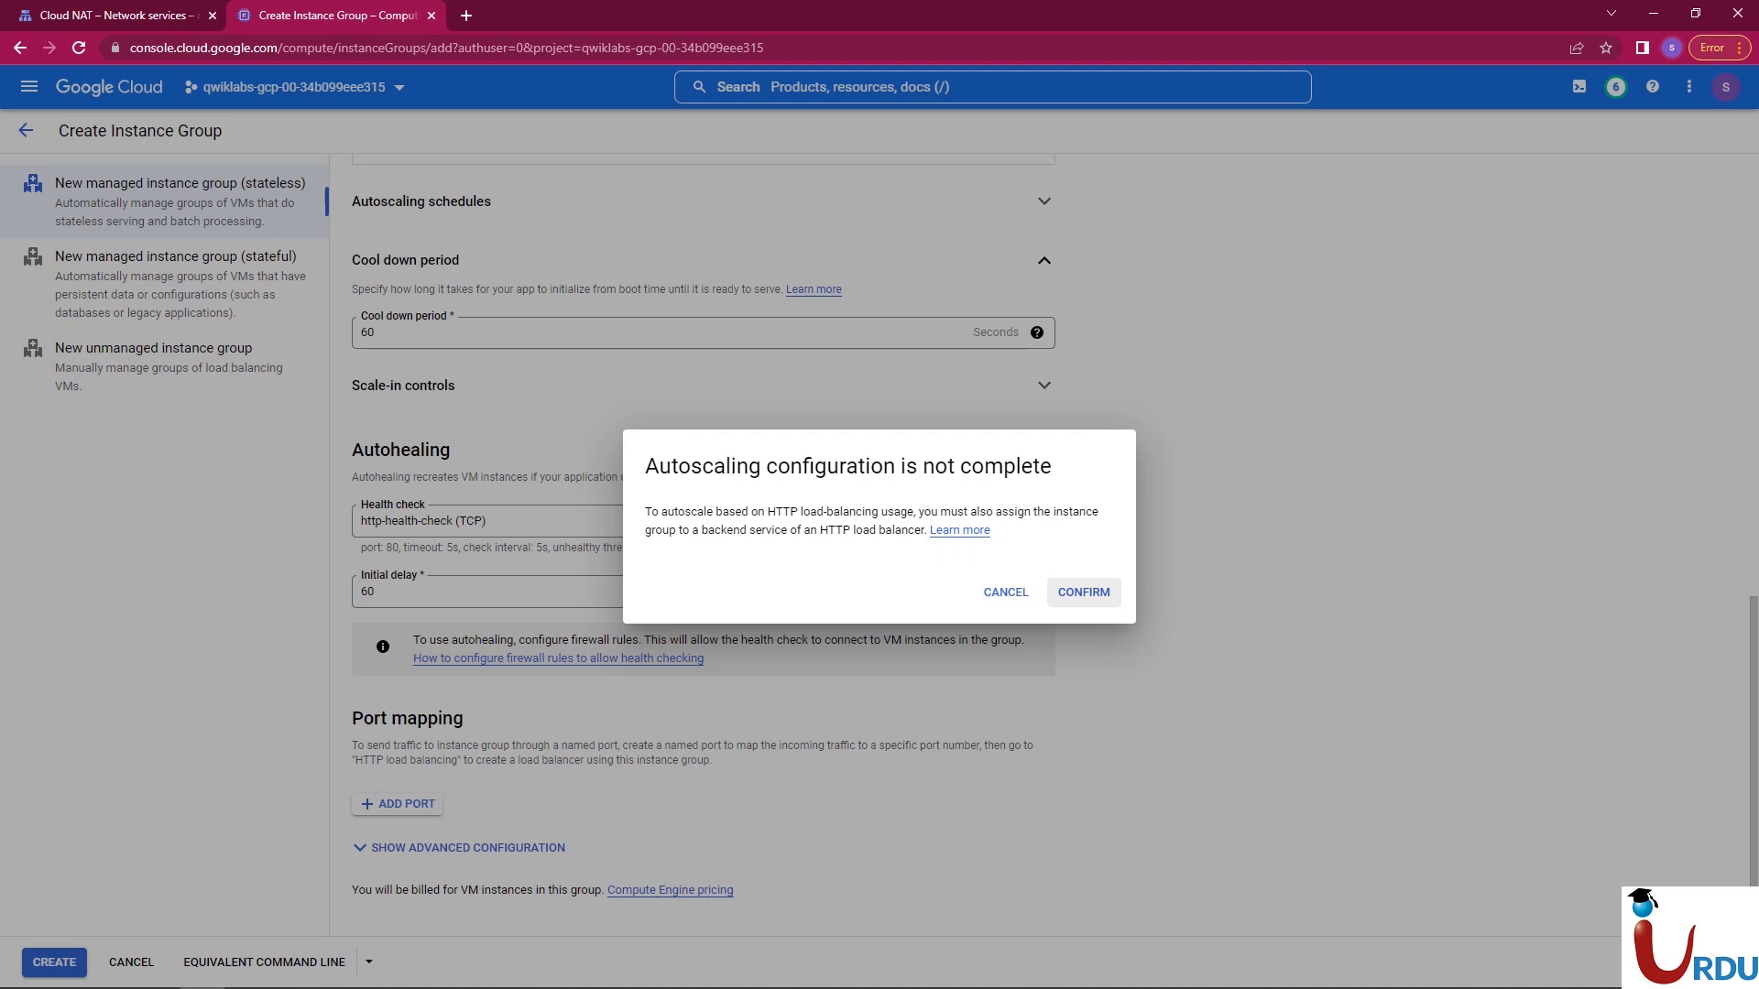
left_click_drag(644, 511, 842, 511)
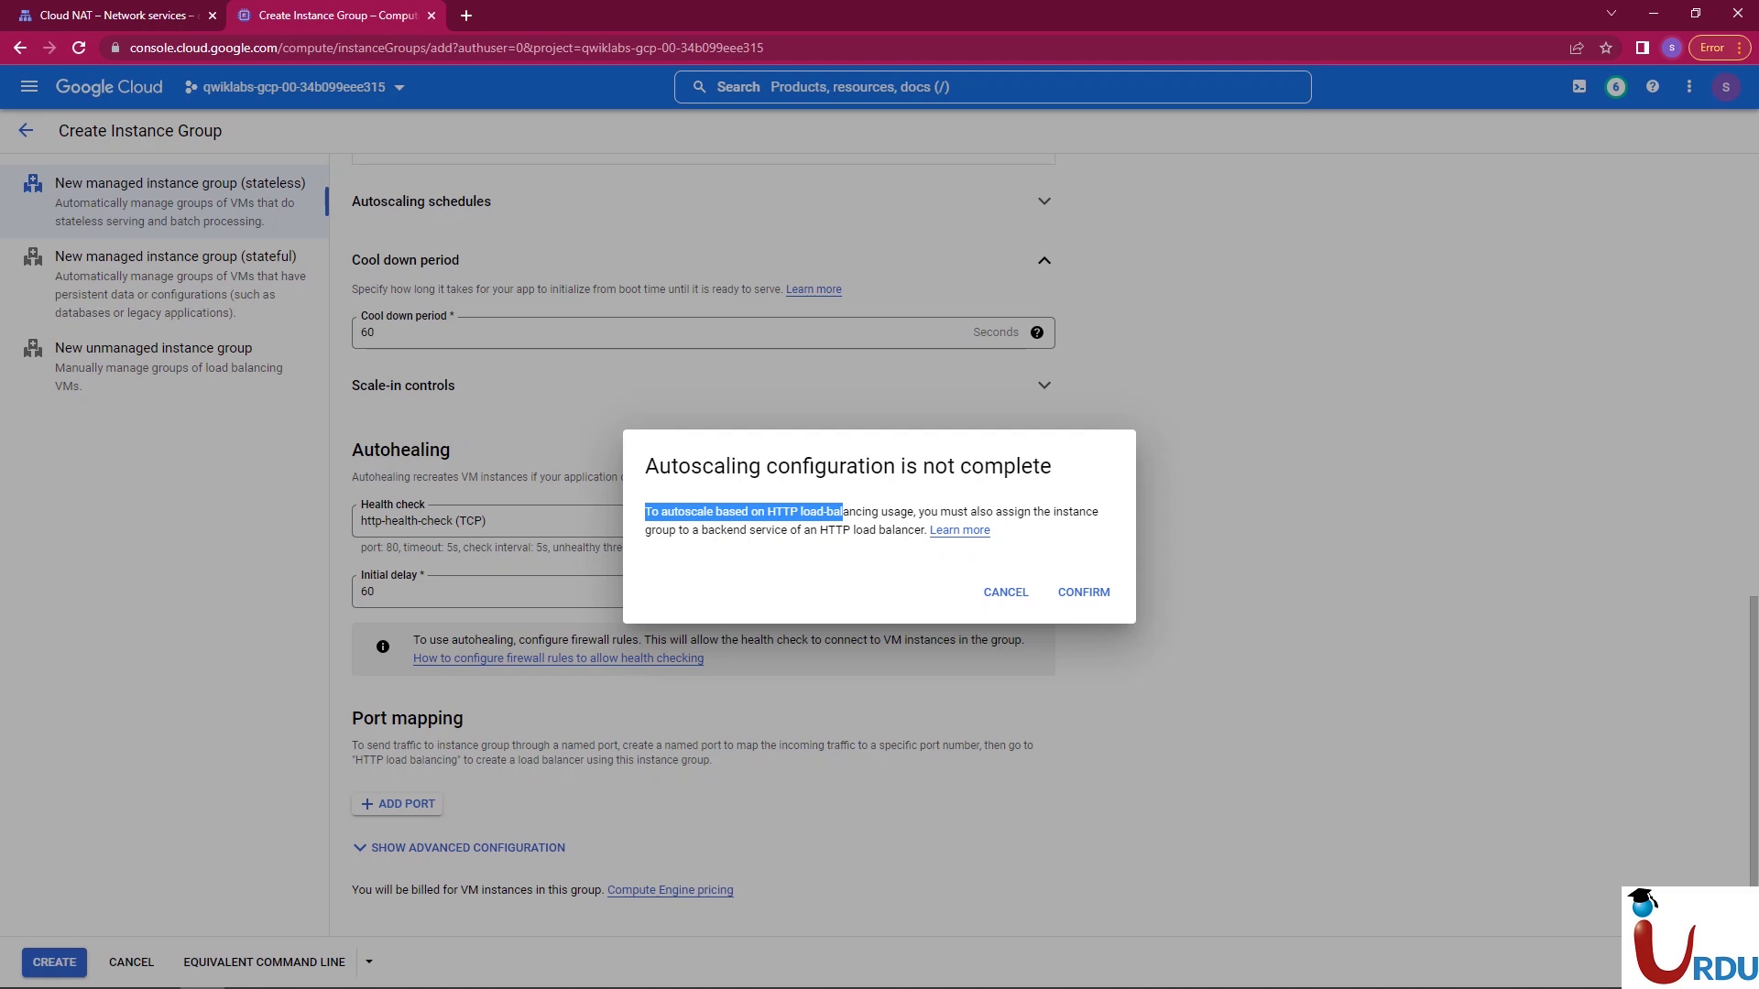
left_click(843, 512)
left_click_drag(690, 530, 915, 529)
left_click(1083, 592)
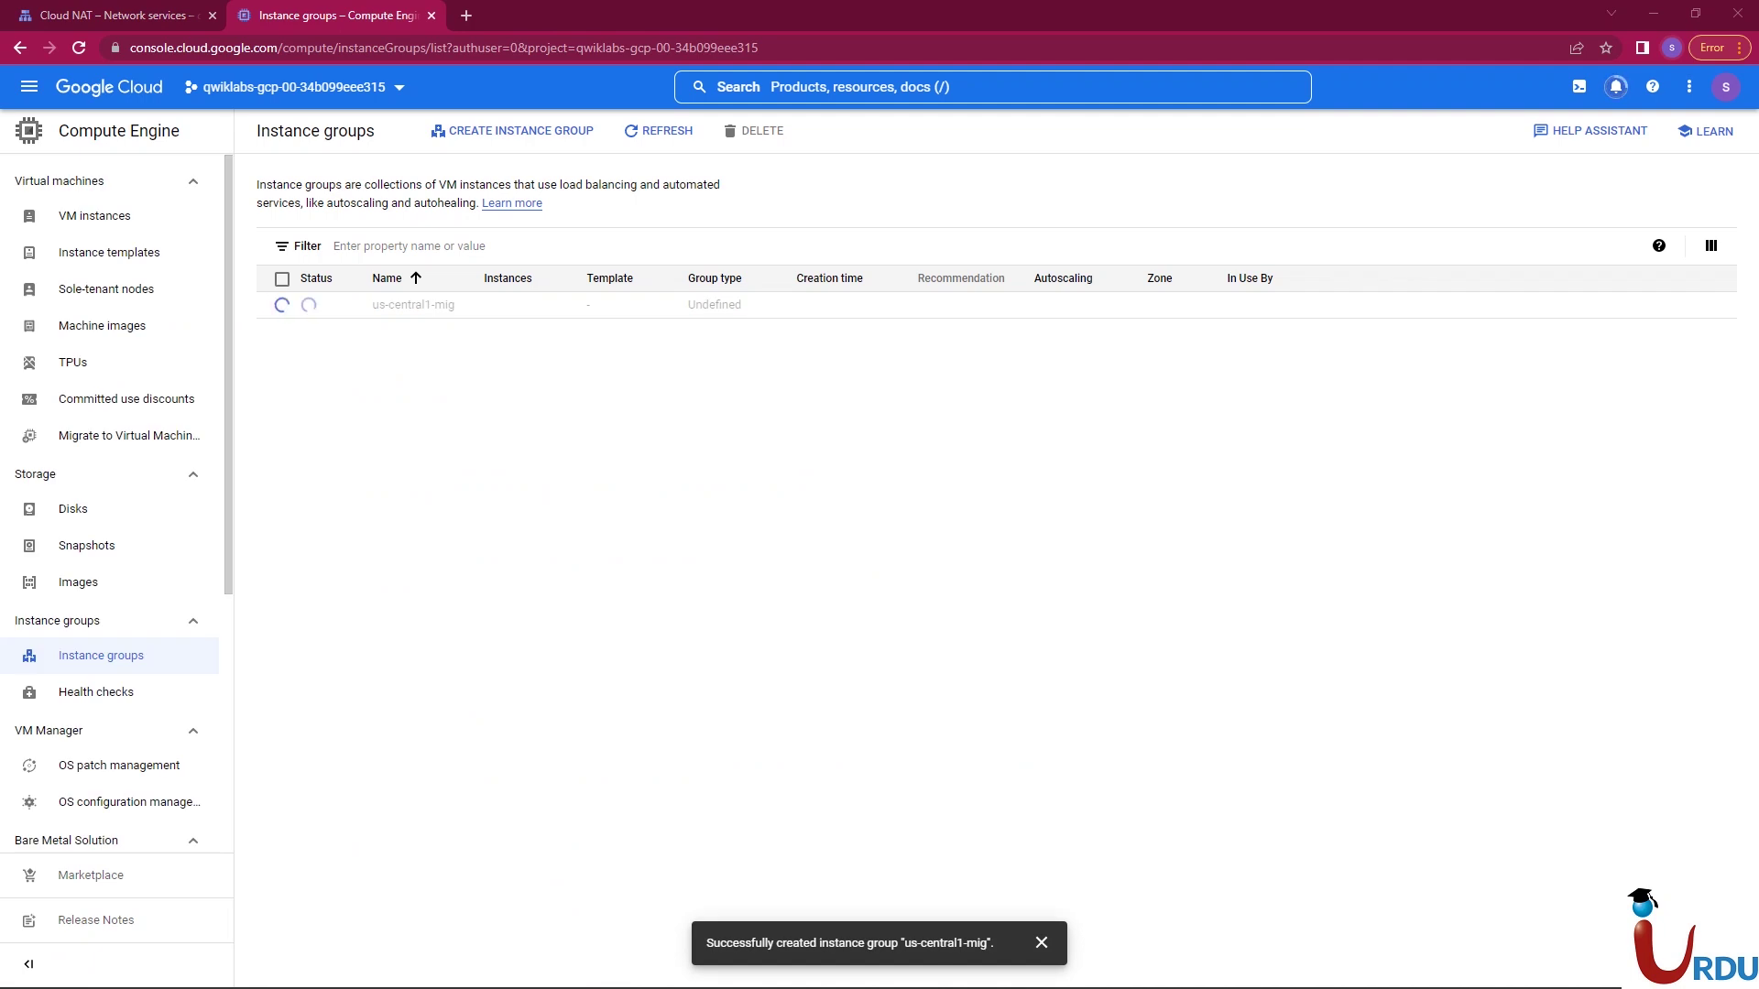
left_click(657, 130)
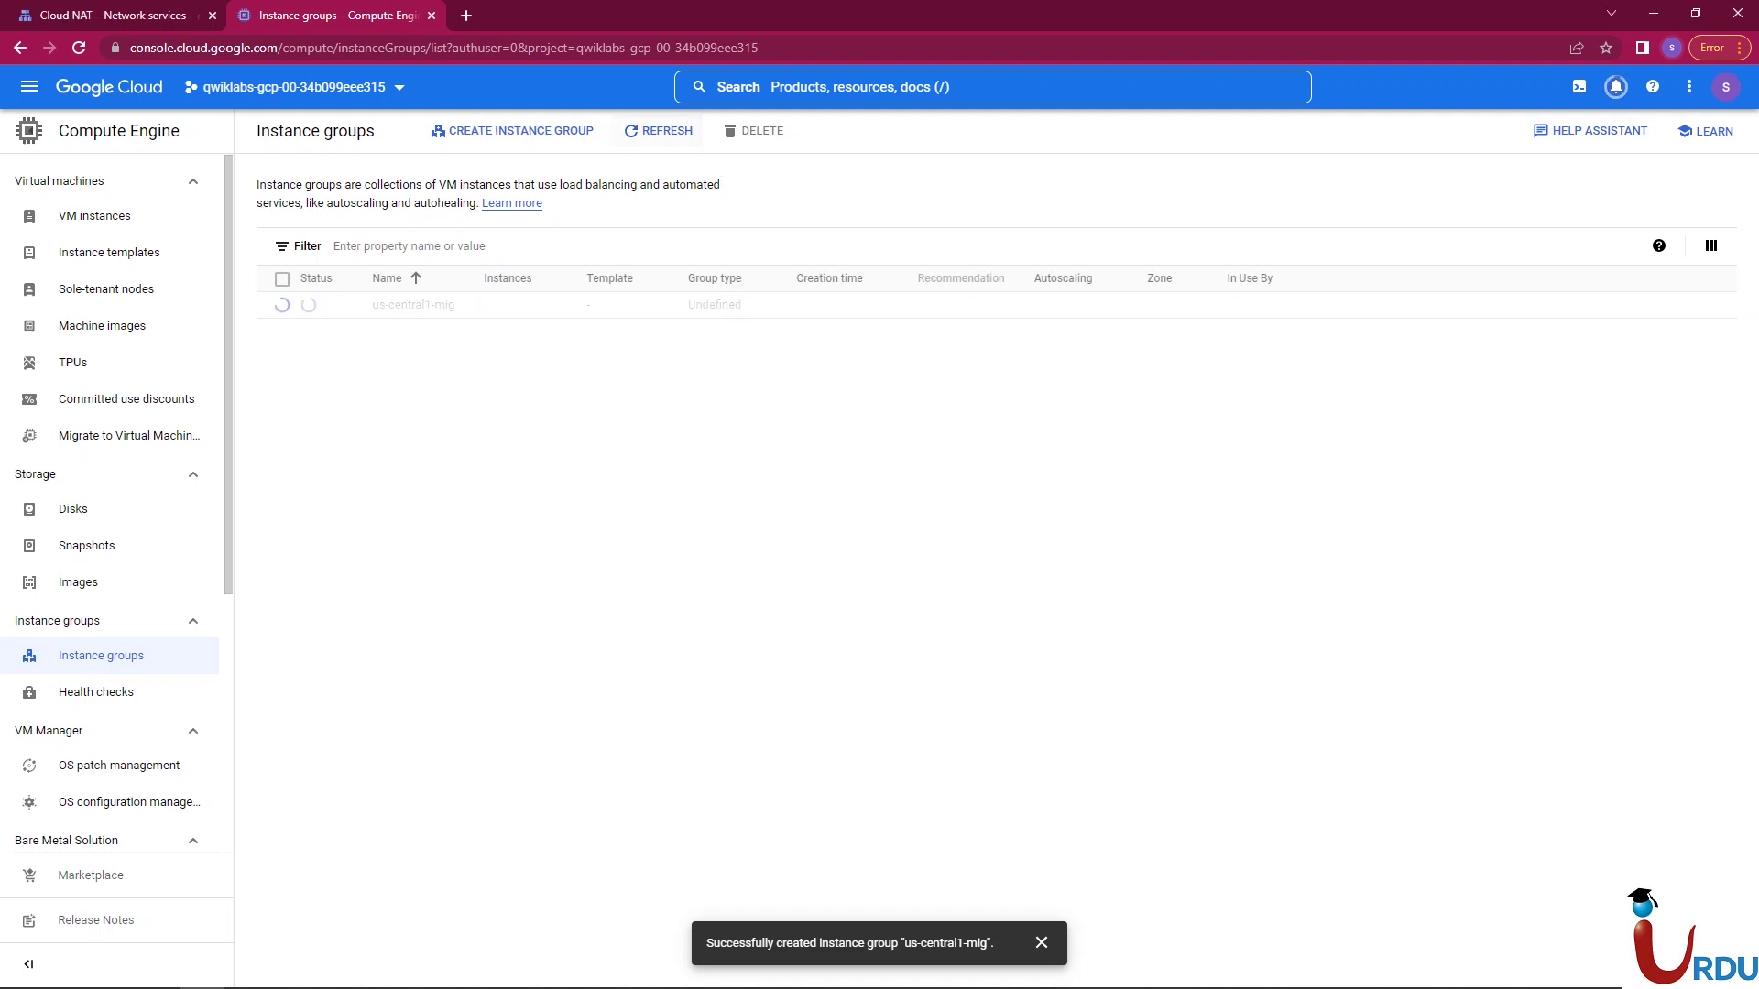
left_click(657, 130)
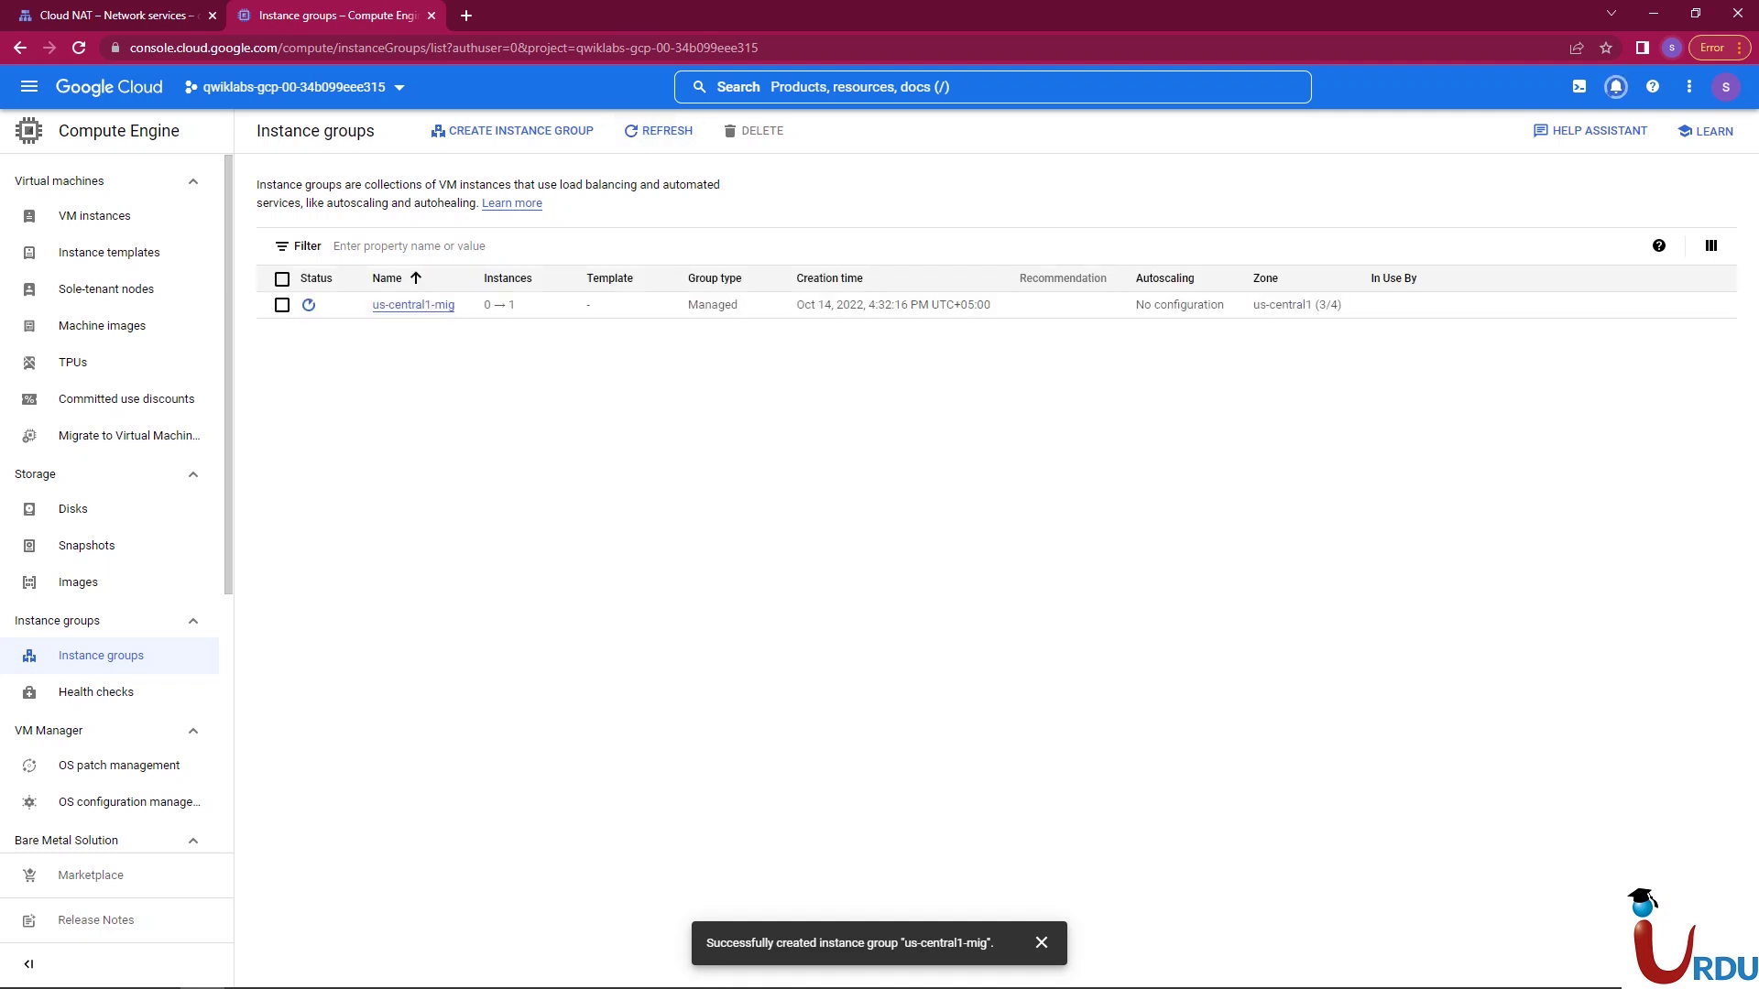
- Open the project dashboard in a new browser tab and go from there to the Compute Engine VM instances list
mouse_move(308, 305)
right_click(143, 71)
left_click(188, 84)
left_click(540, 23)
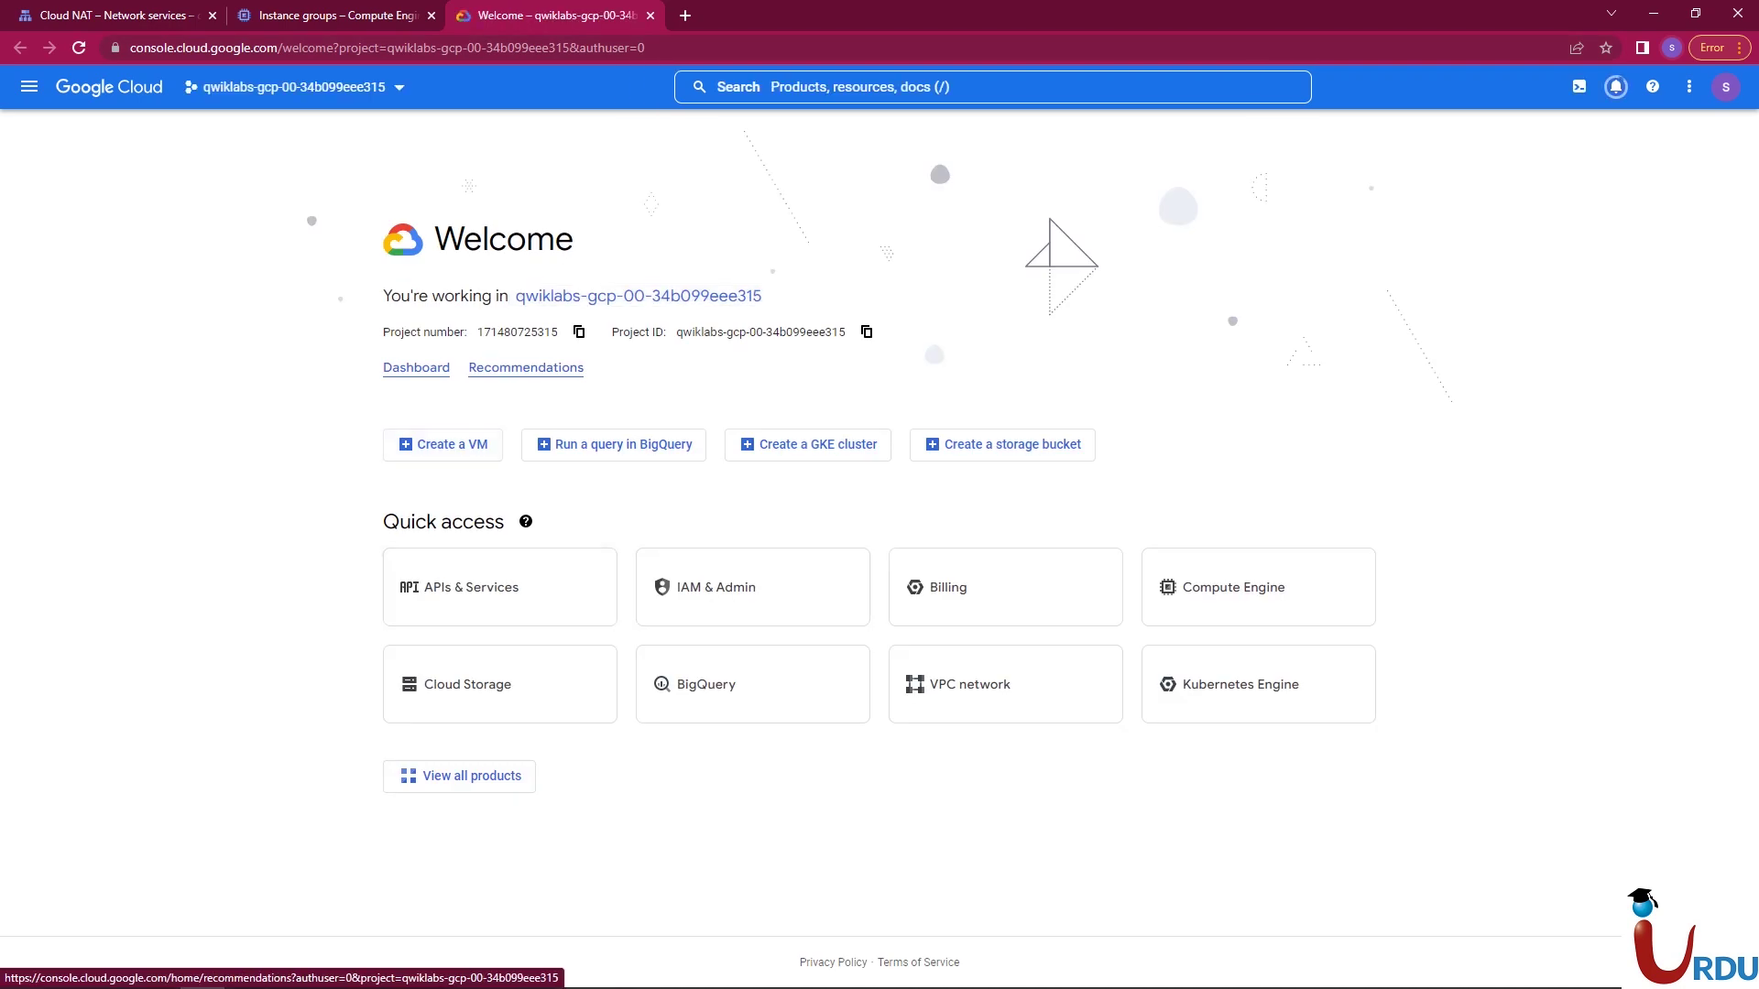
left_click(416, 368)
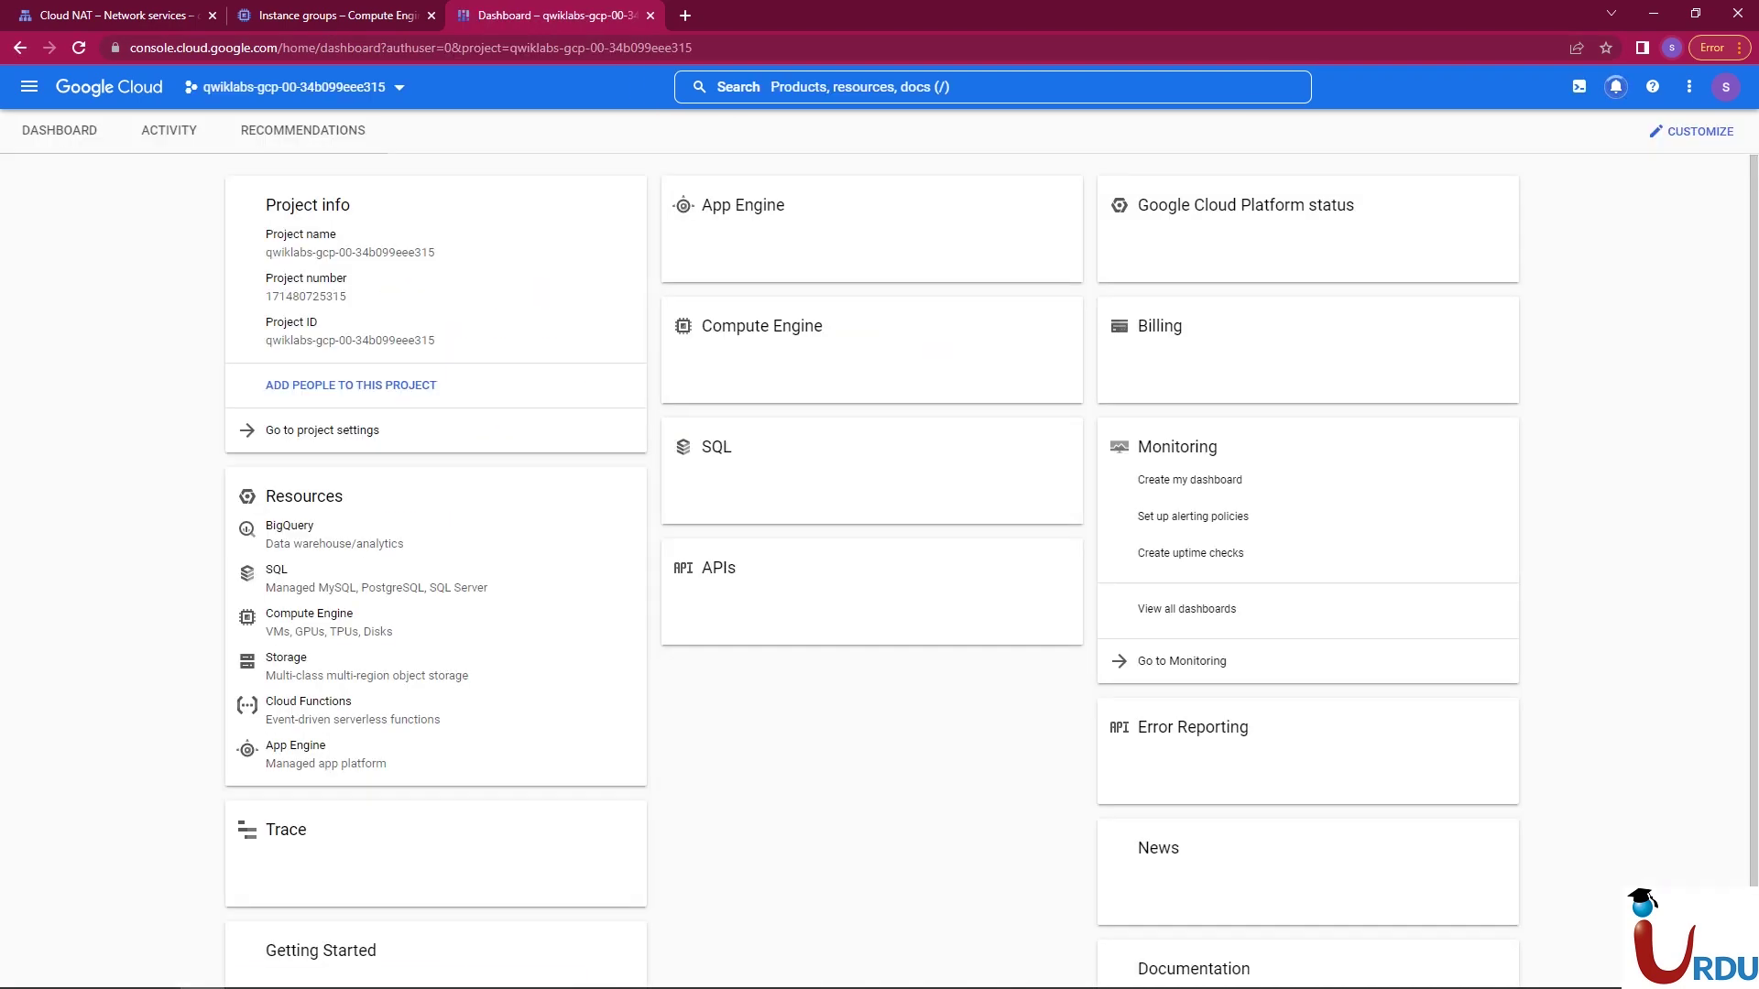
left_click(309, 618)
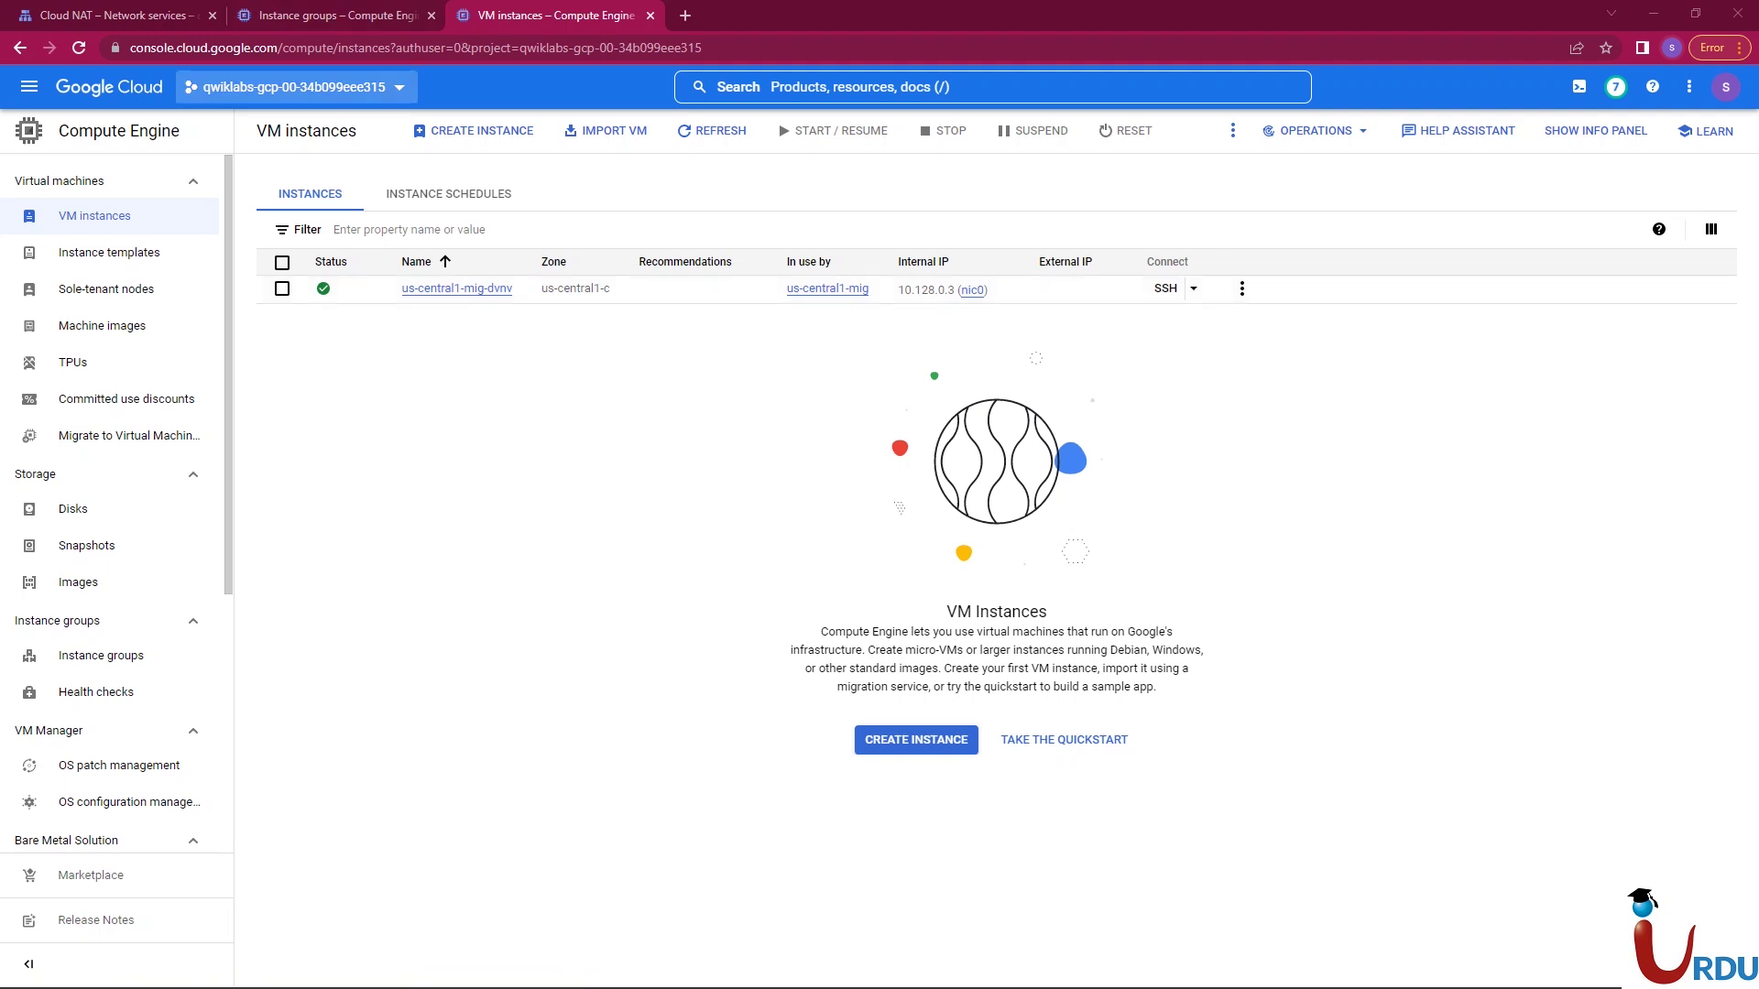
- Return to the instance groups list, inspect the us-central1-mig group's overview and members, and go back to the list
left_click(333, 14)
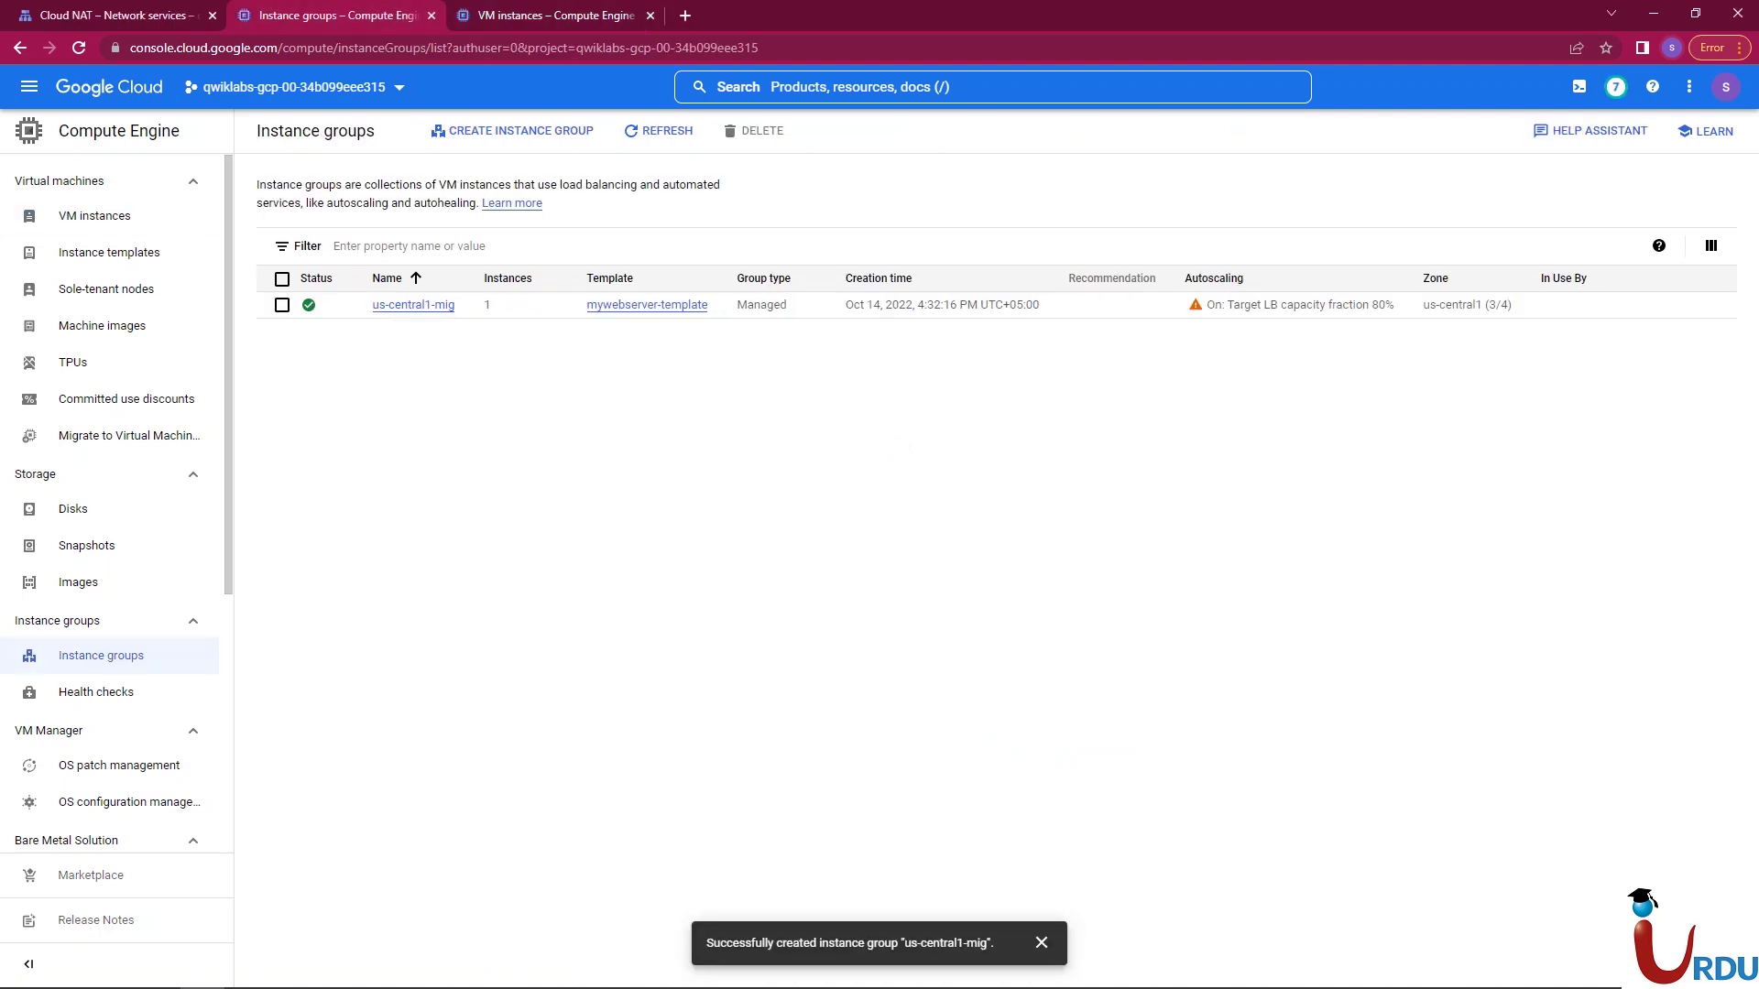
left_click(412, 304)
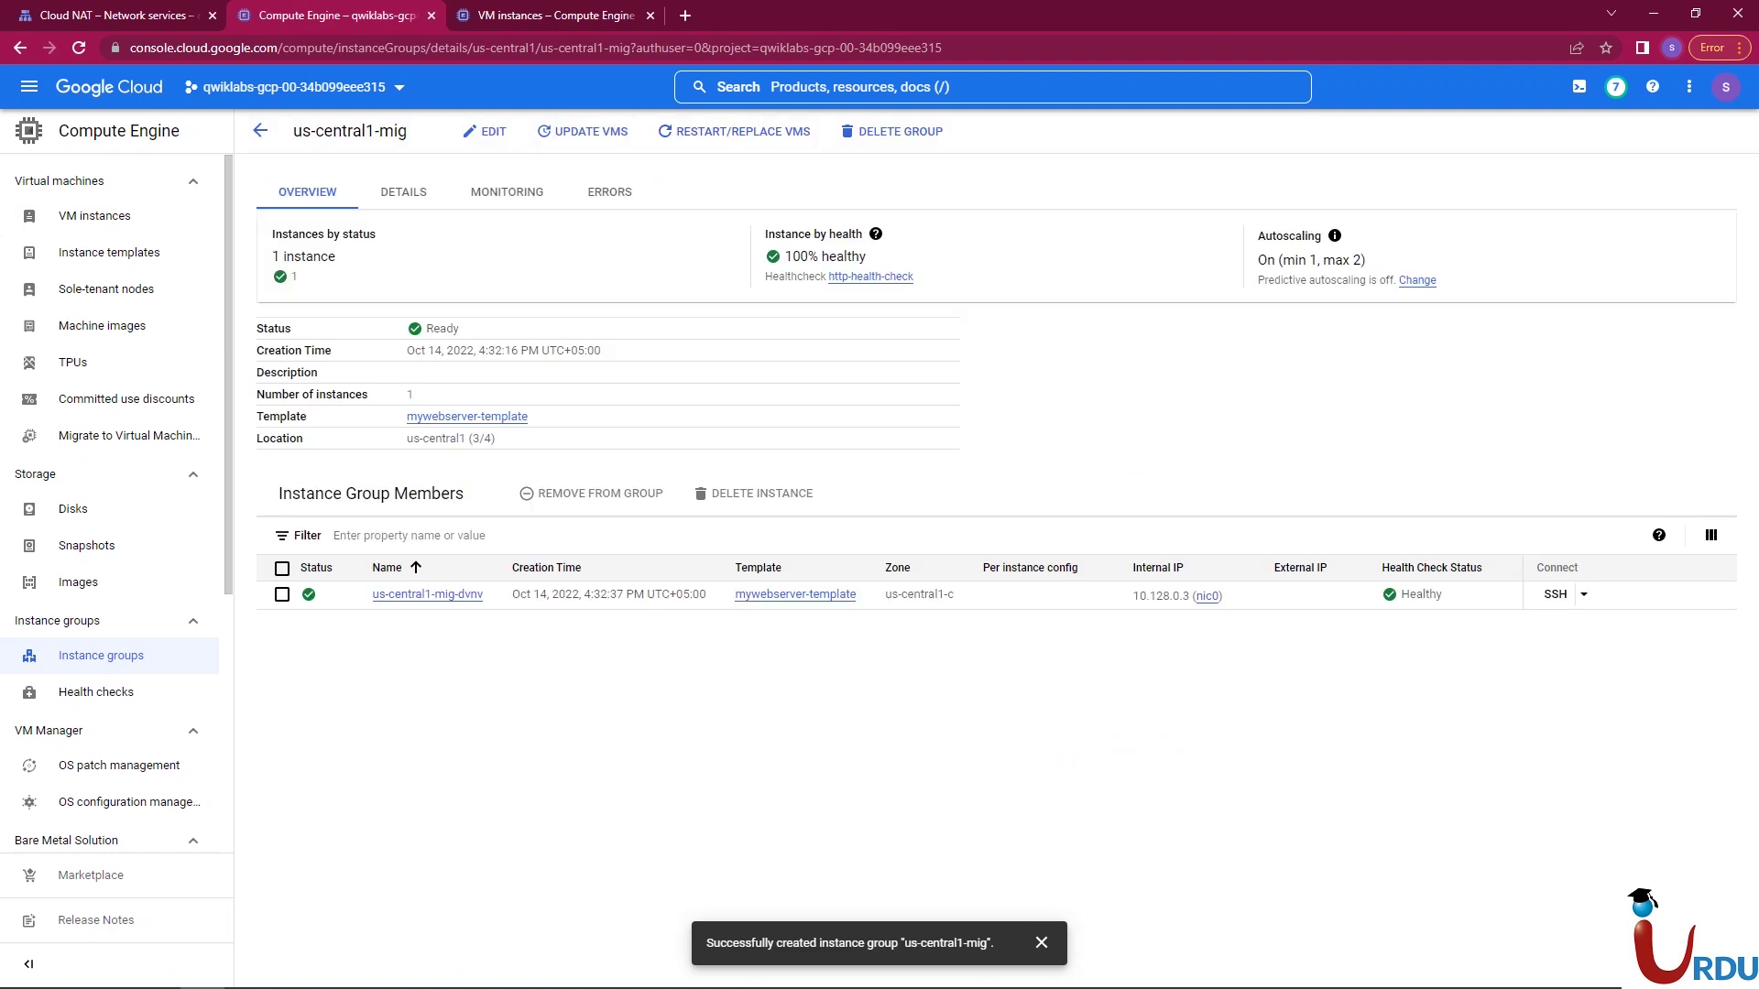
left_click(260, 130)
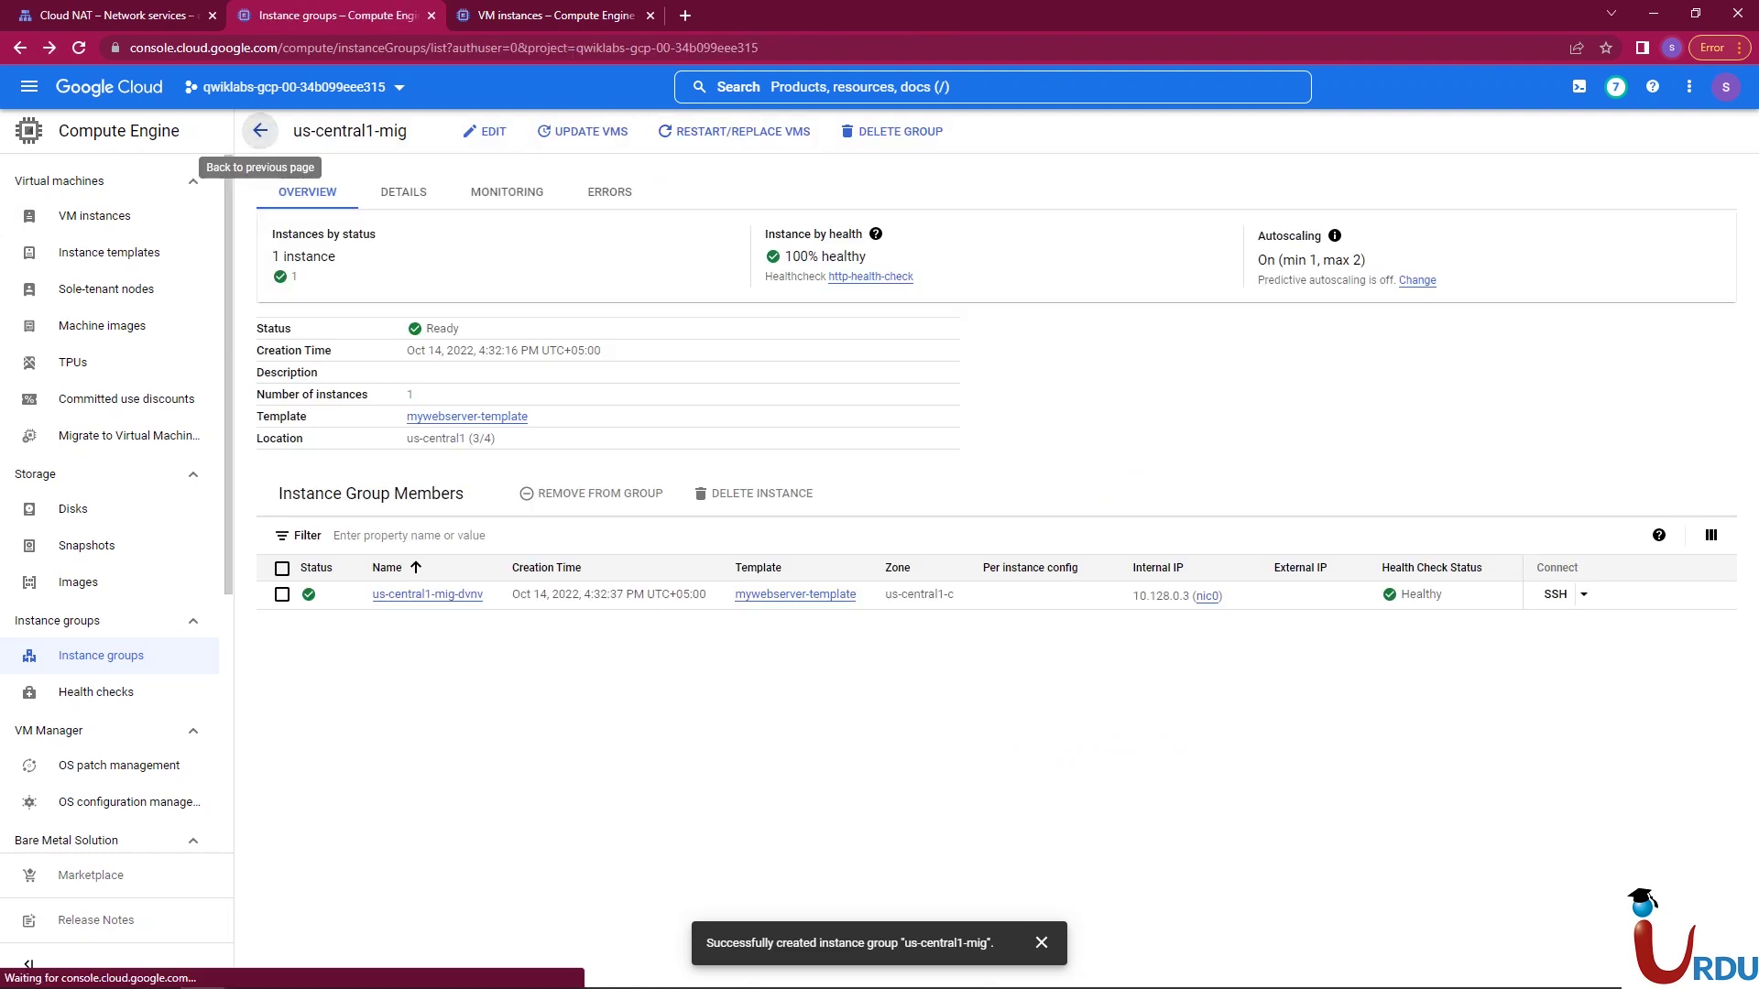
- Start a new managed instance group named europe-west1-mig that uses the mywebserver-template instance template
left_click(512, 130)
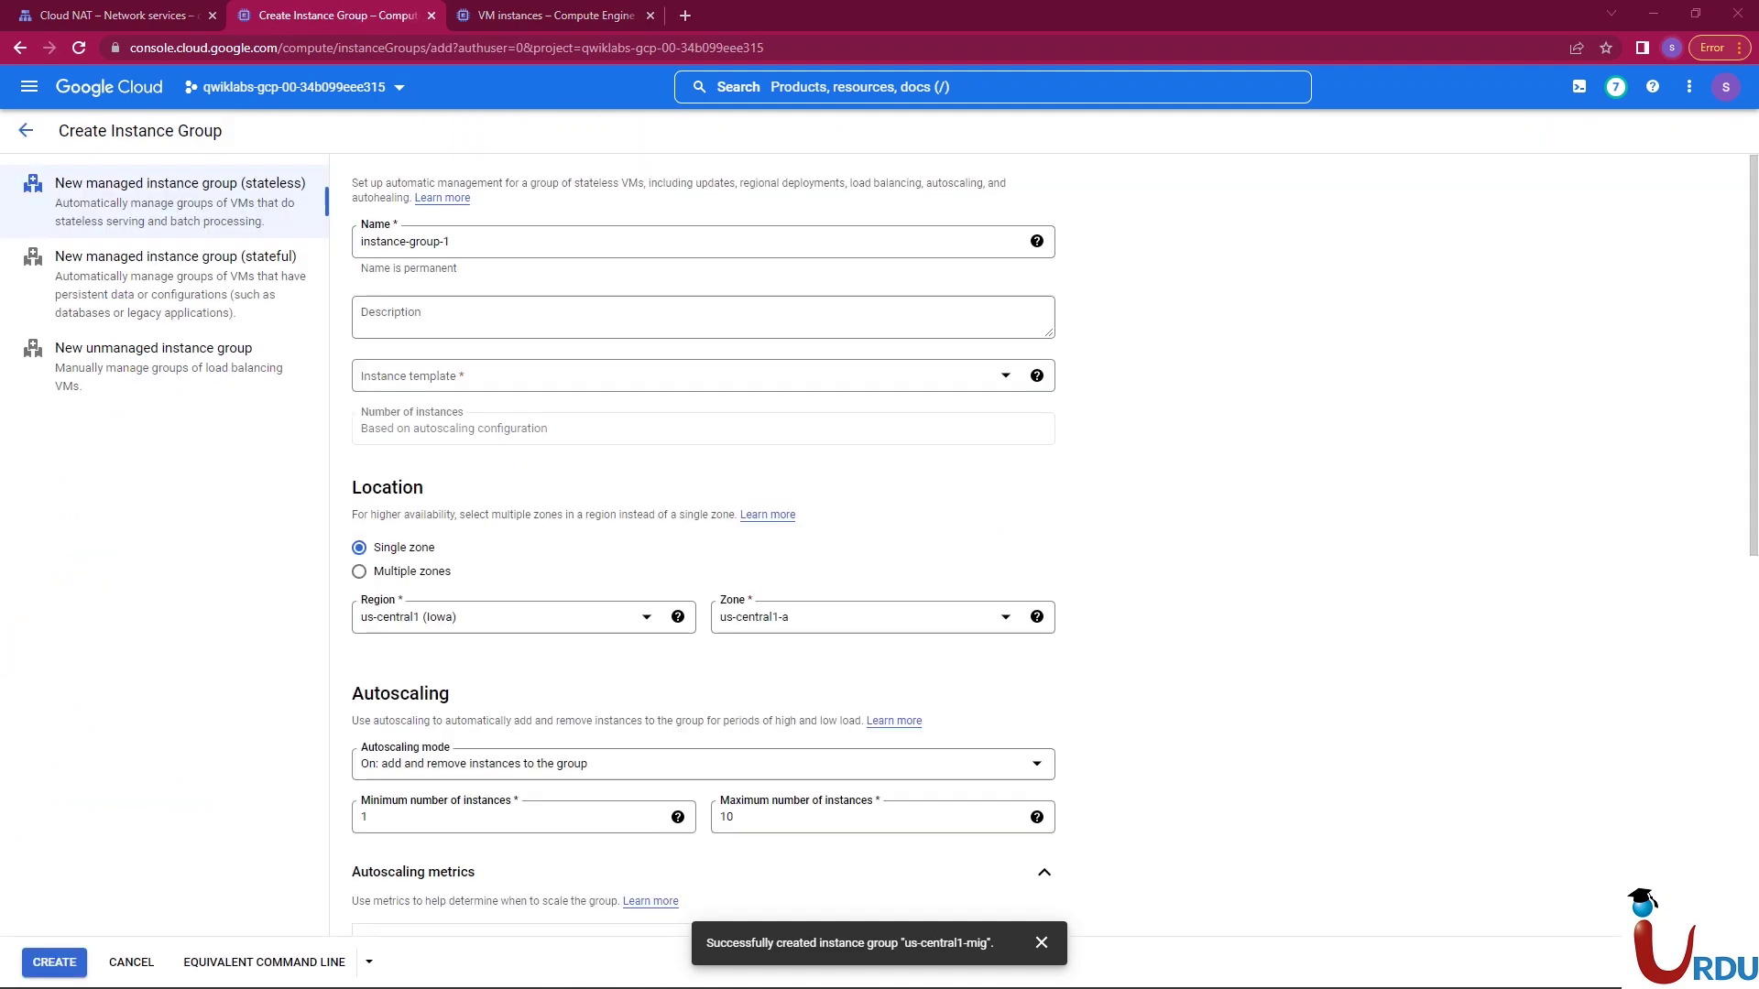
left_click(458, 241)
key("ctrl+a")
type("europe-west1-mig")
left_click(495, 376)
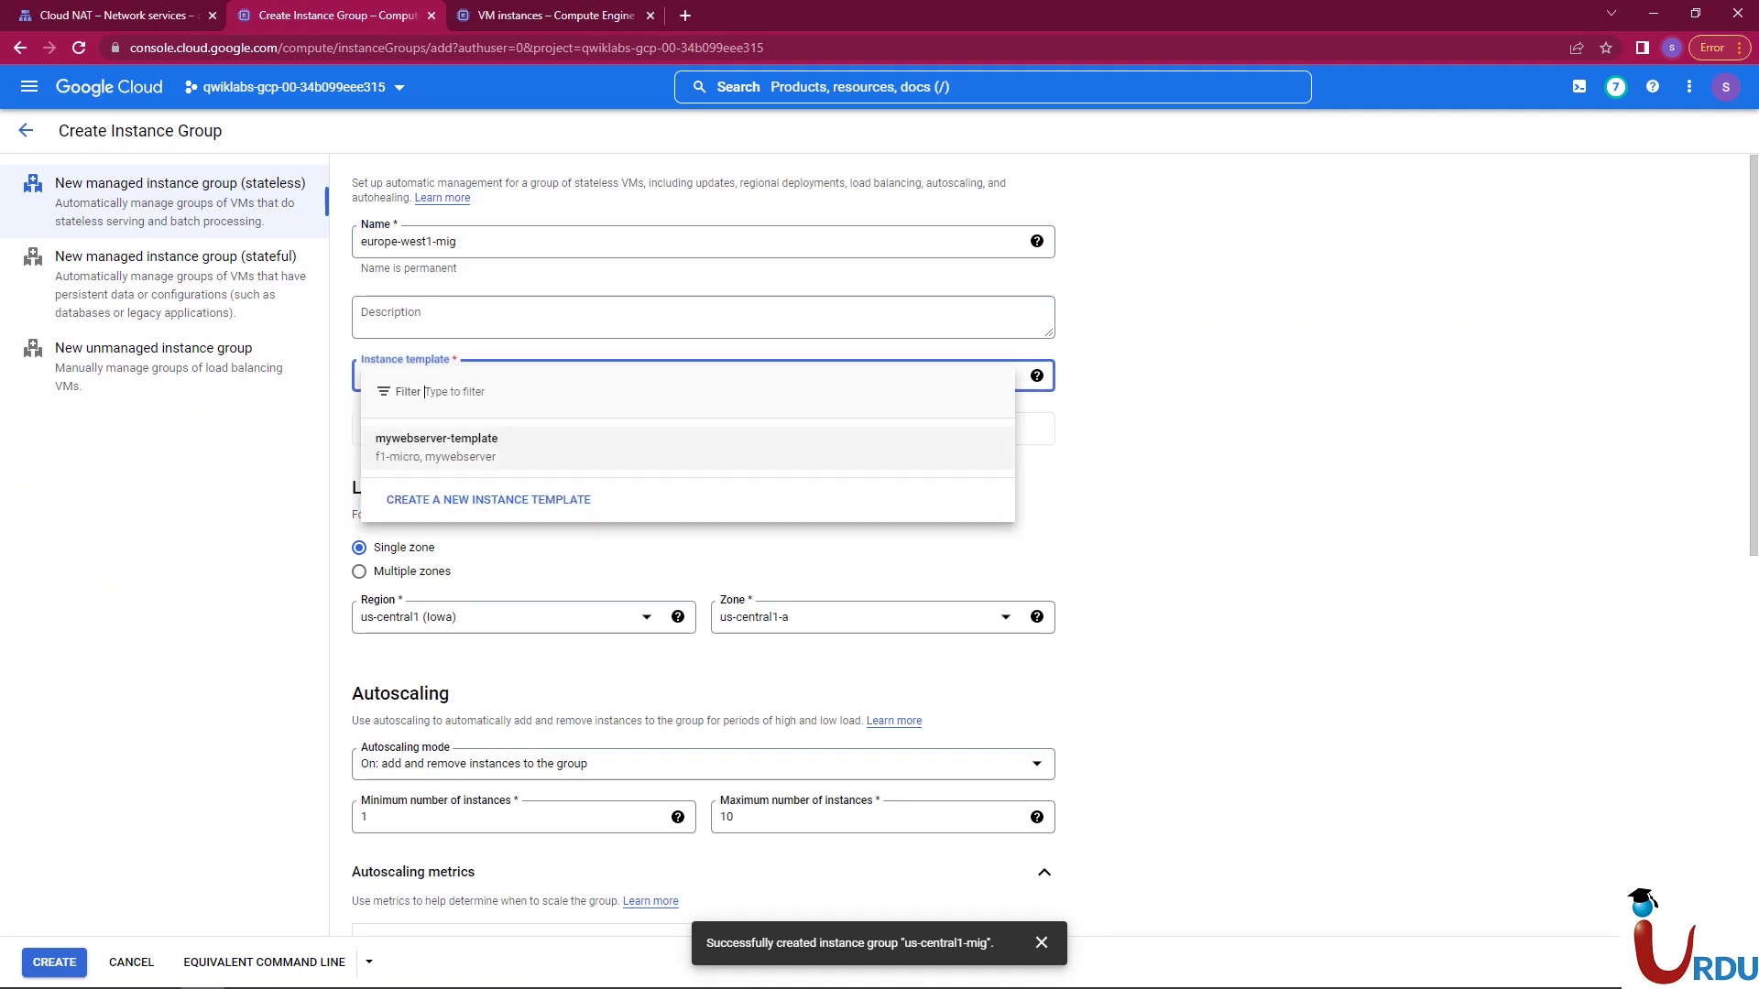
left_click(495, 447)
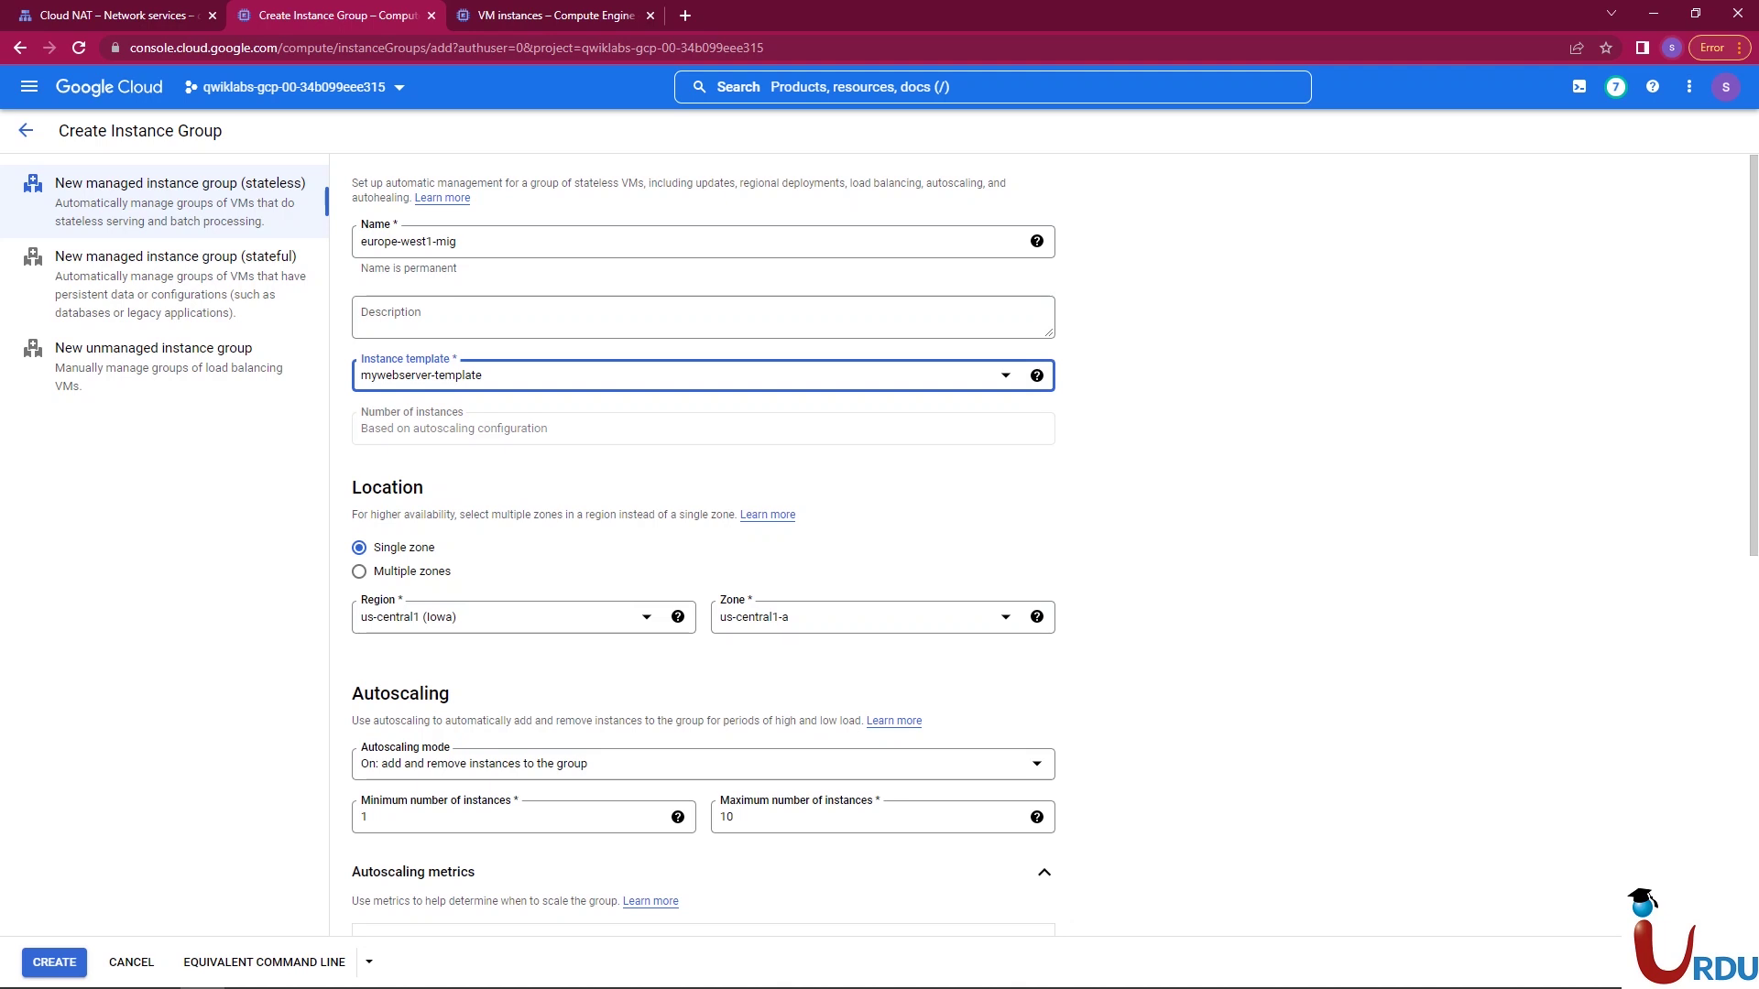
- Set the single-zone group's region to europe-west1 (Belgium)
key("ctrl+plus")
key("ctrl+plus")
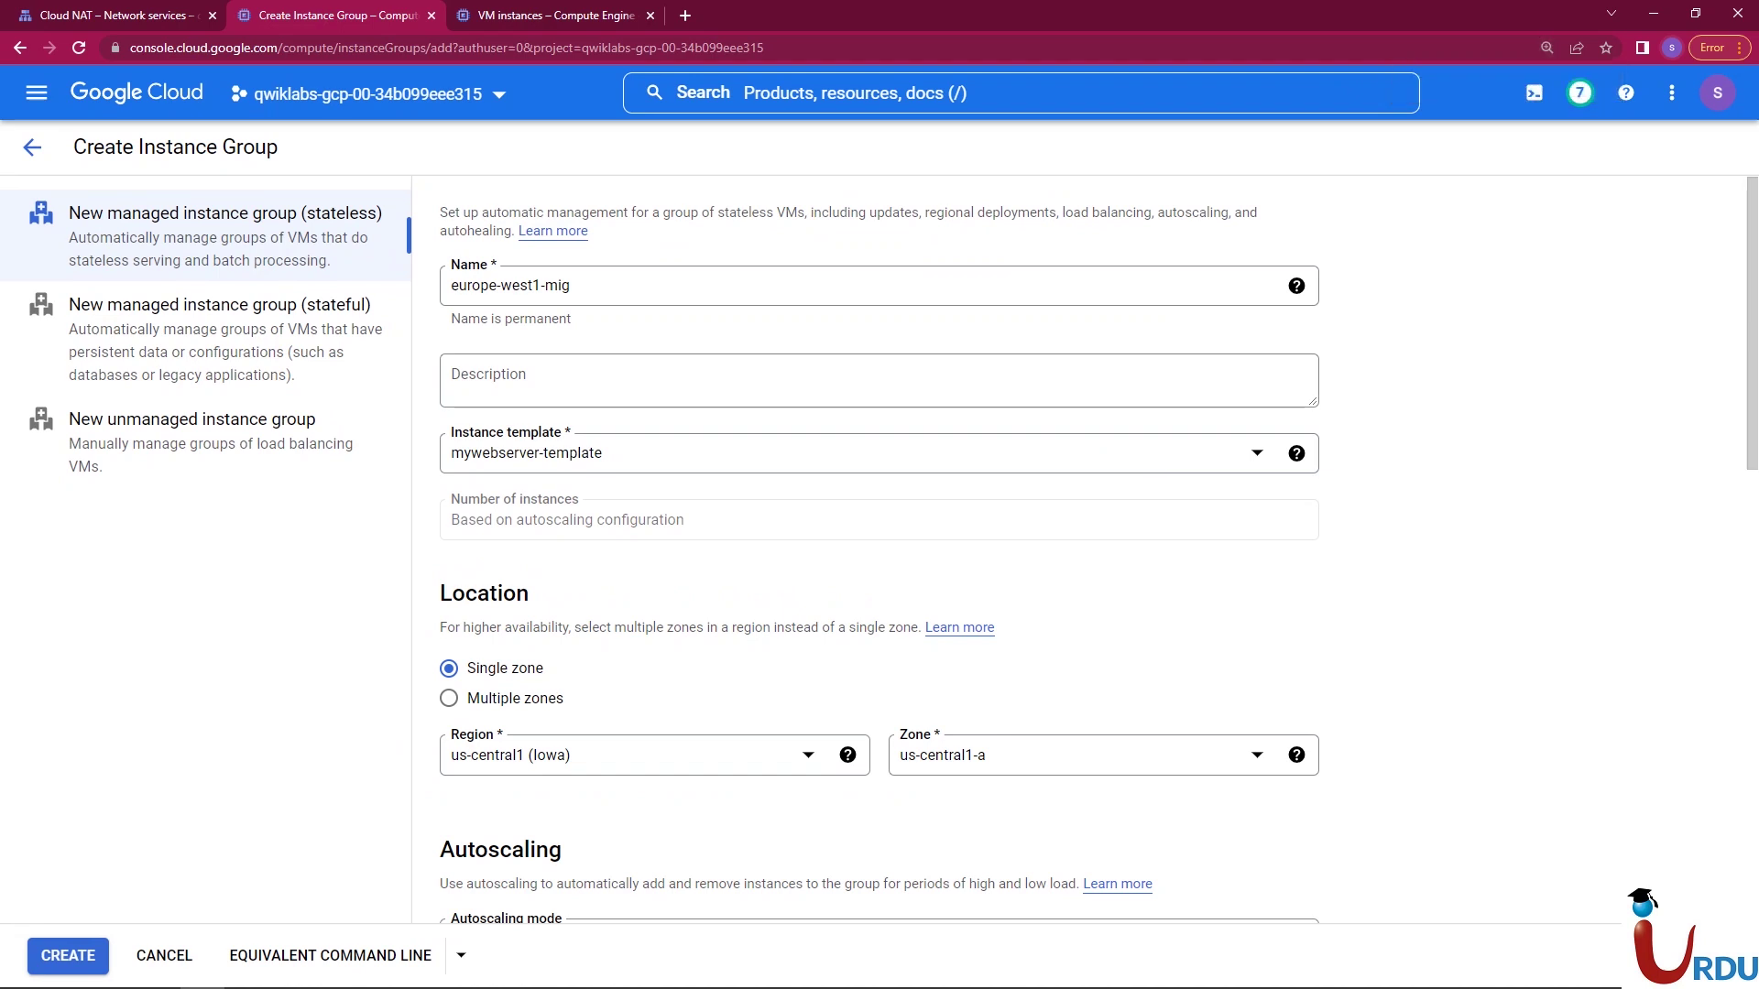
scroll(1099, 549, "down", 1)
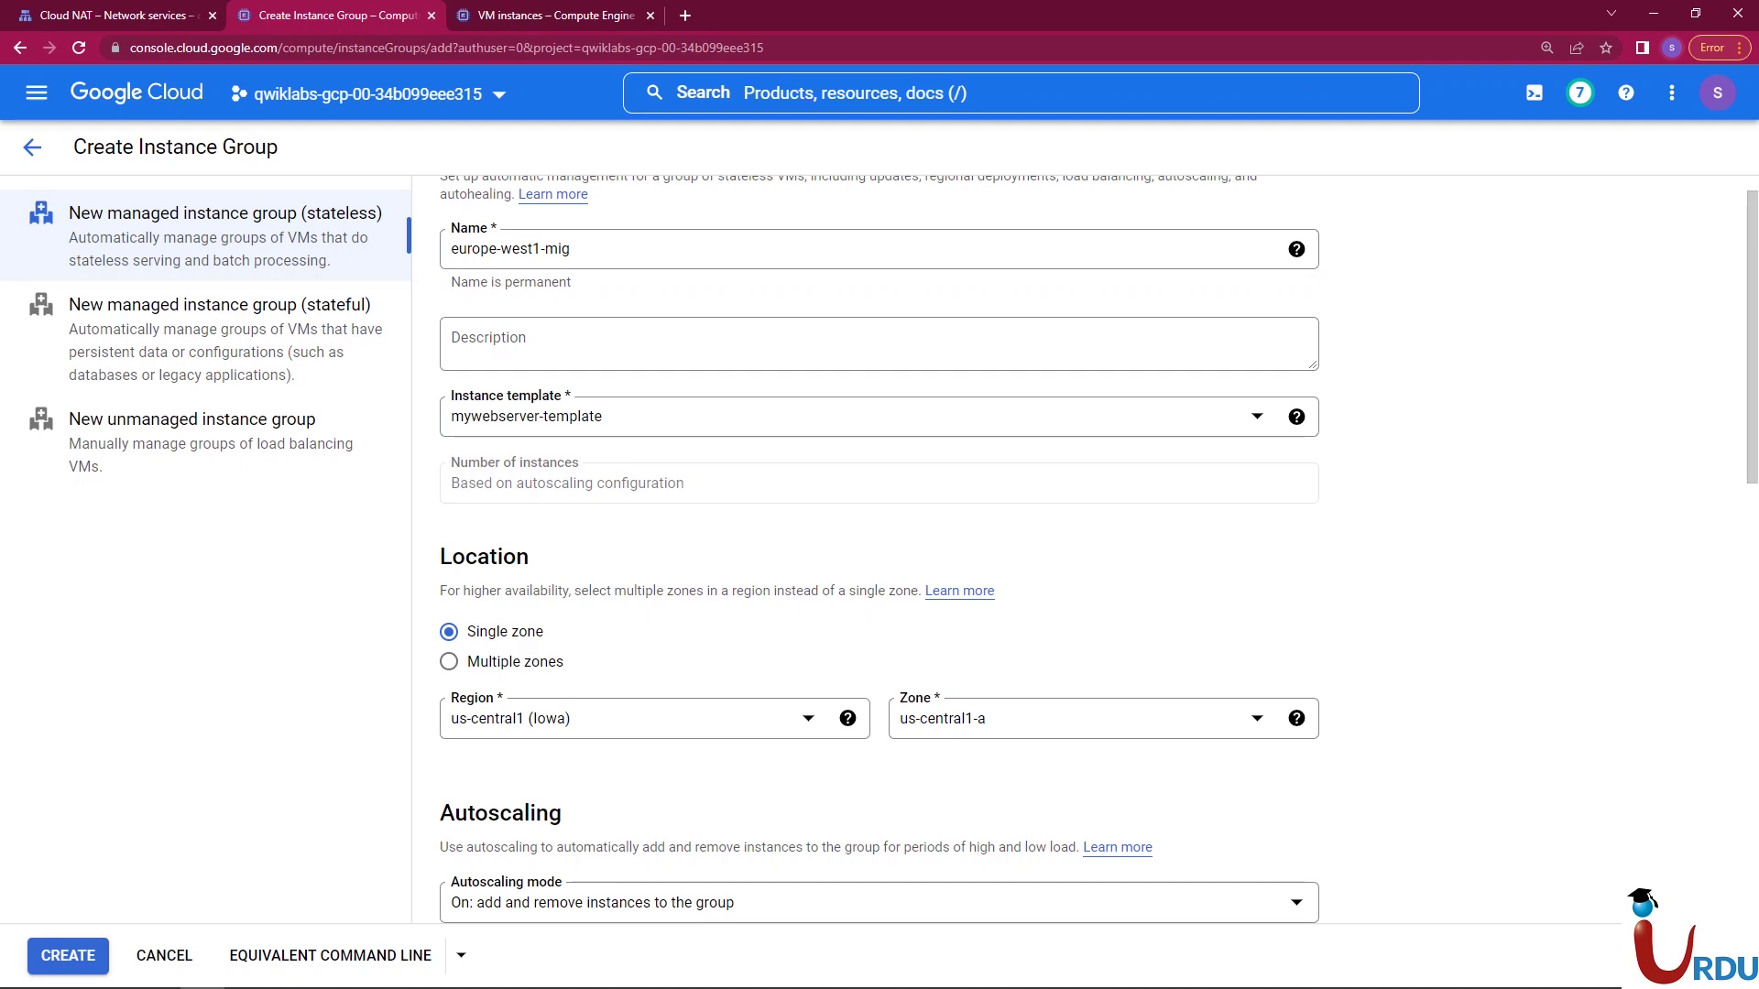
left_click(654, 718)
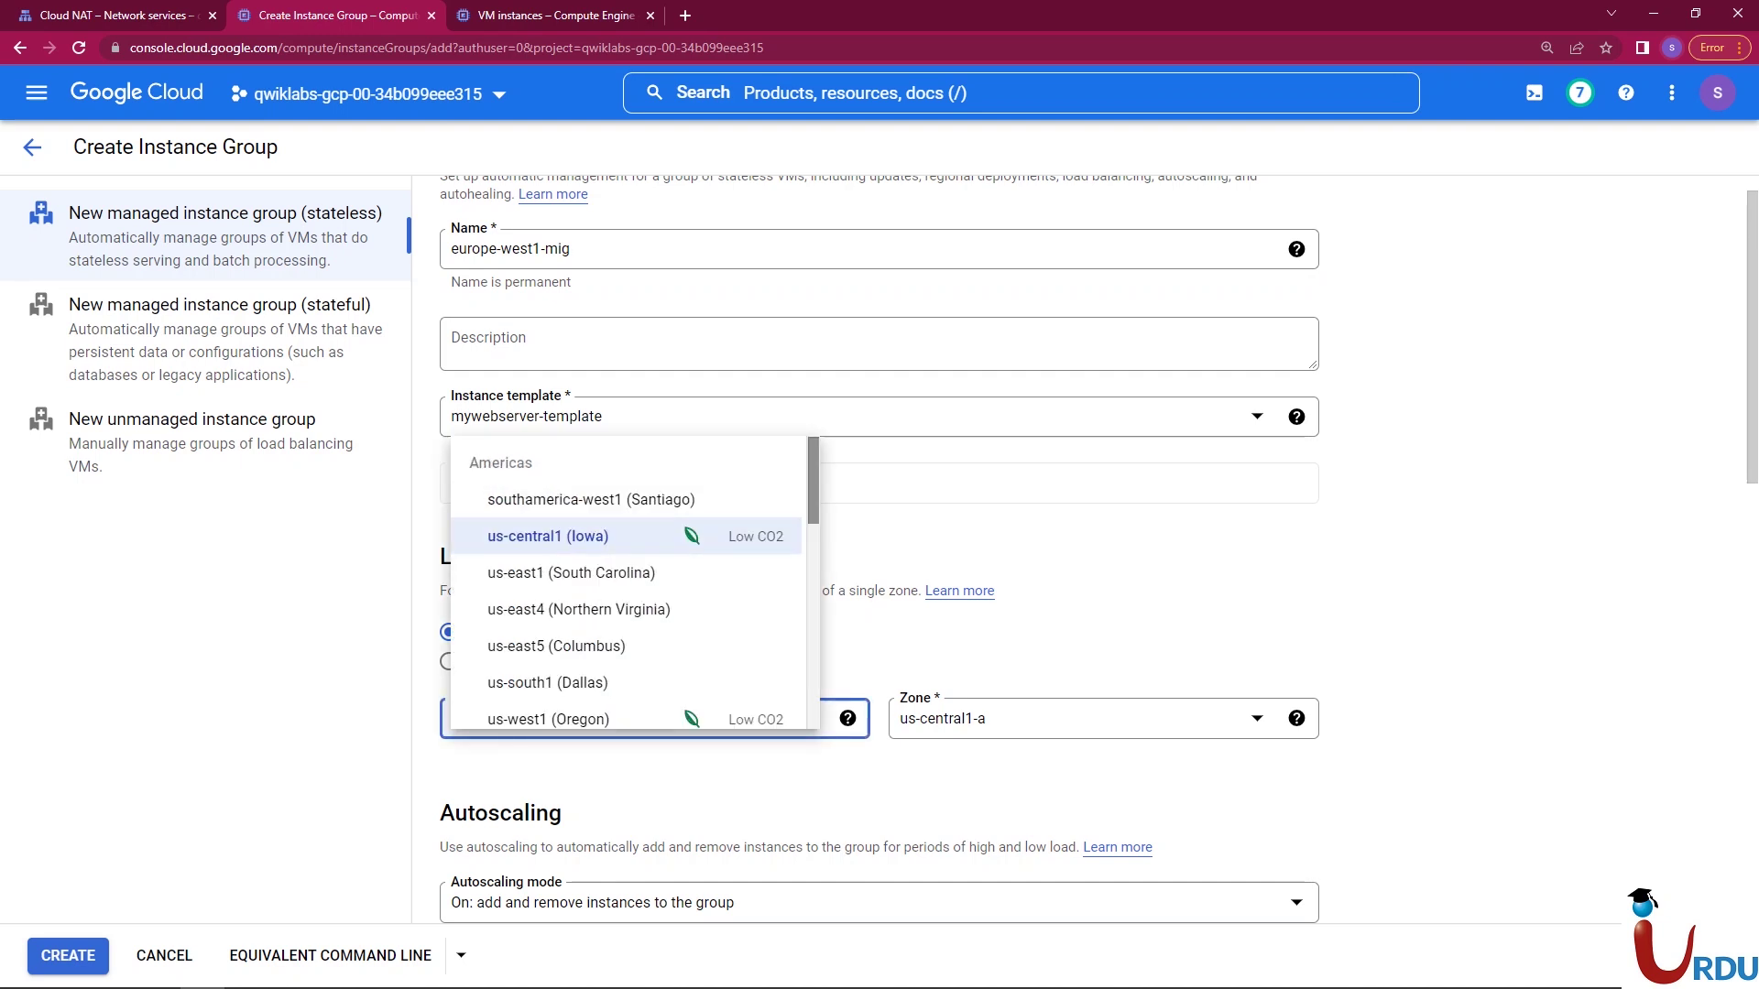
left_click_drag(811, 480, 812, 518)
scroll(628, 582, "down", 3)
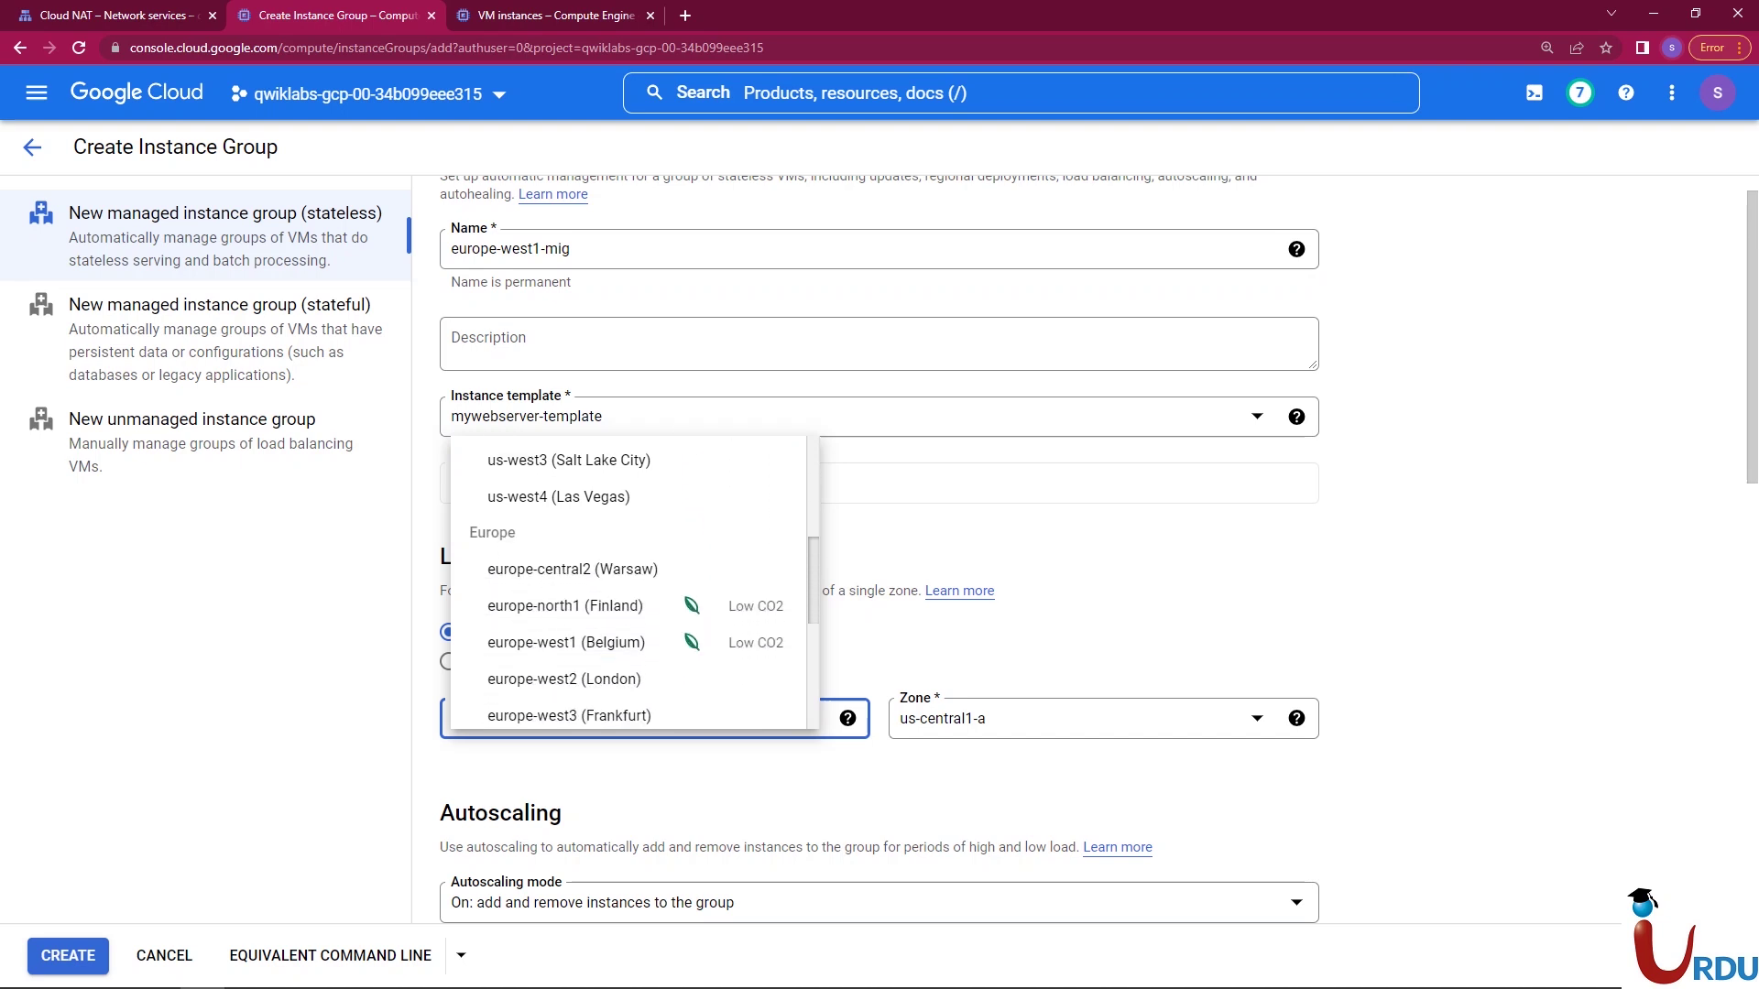
left_click(566, 595)
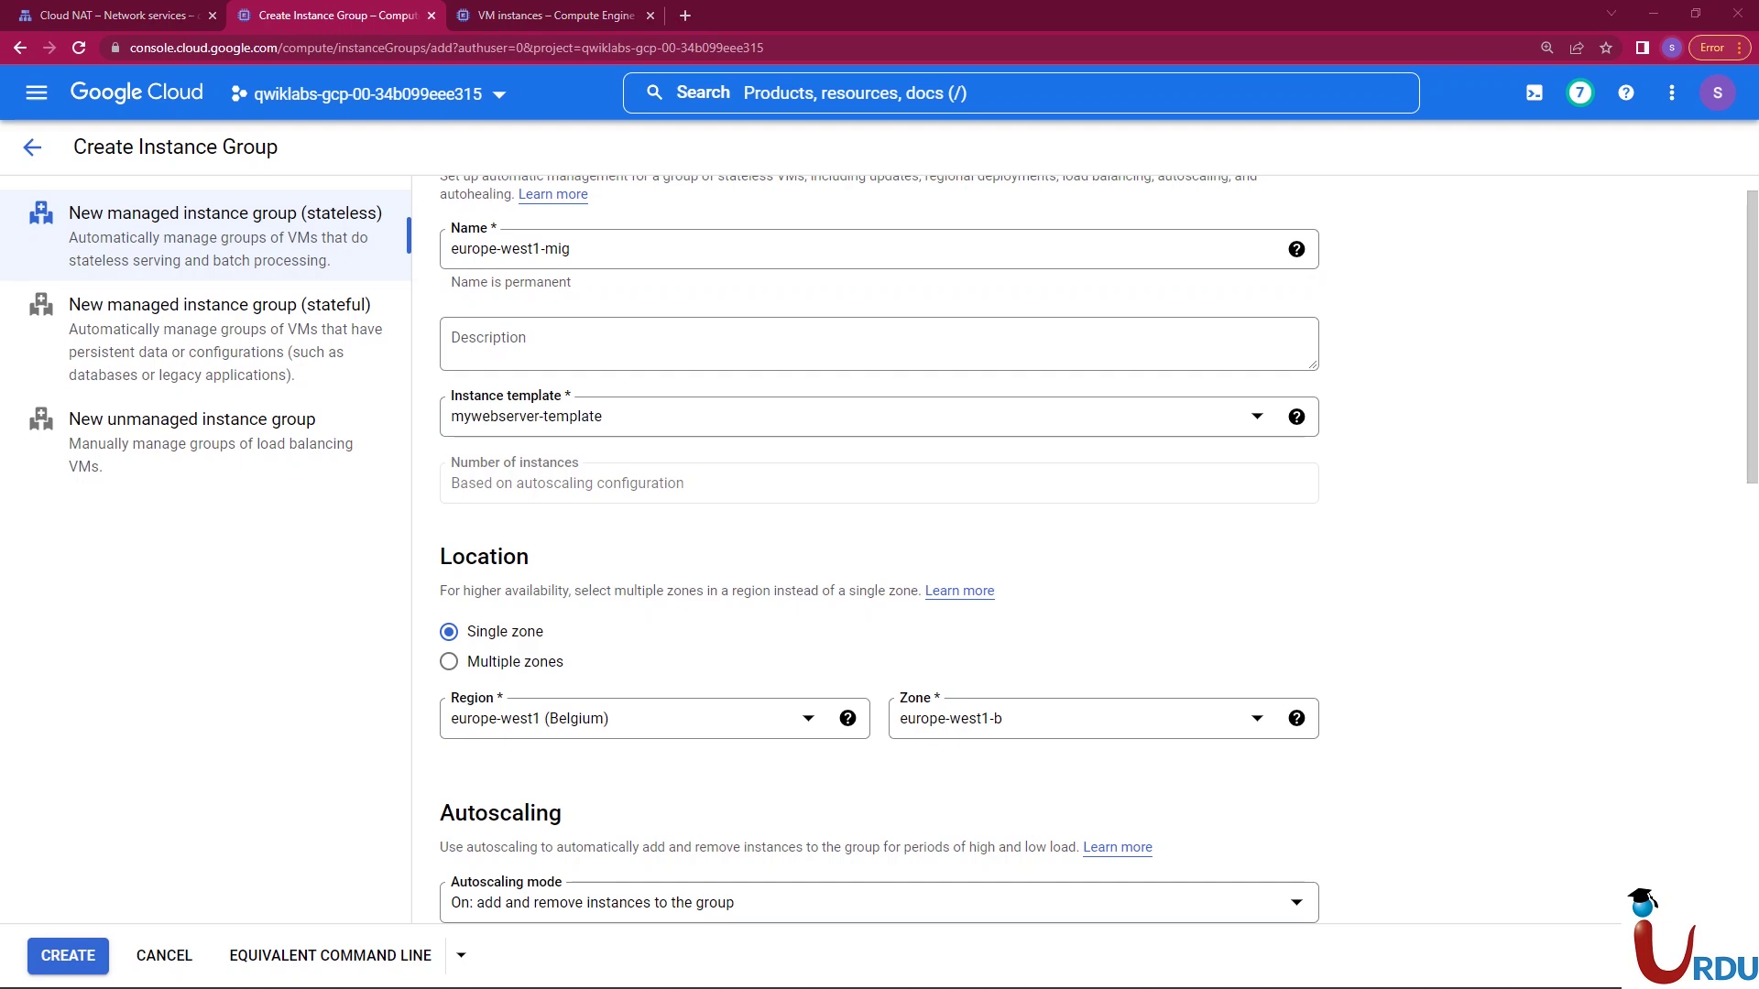
- Switch the group's location to multiple zones in the europe-west1 (Belgium) region and open its zone selection
left_click(449, 662)
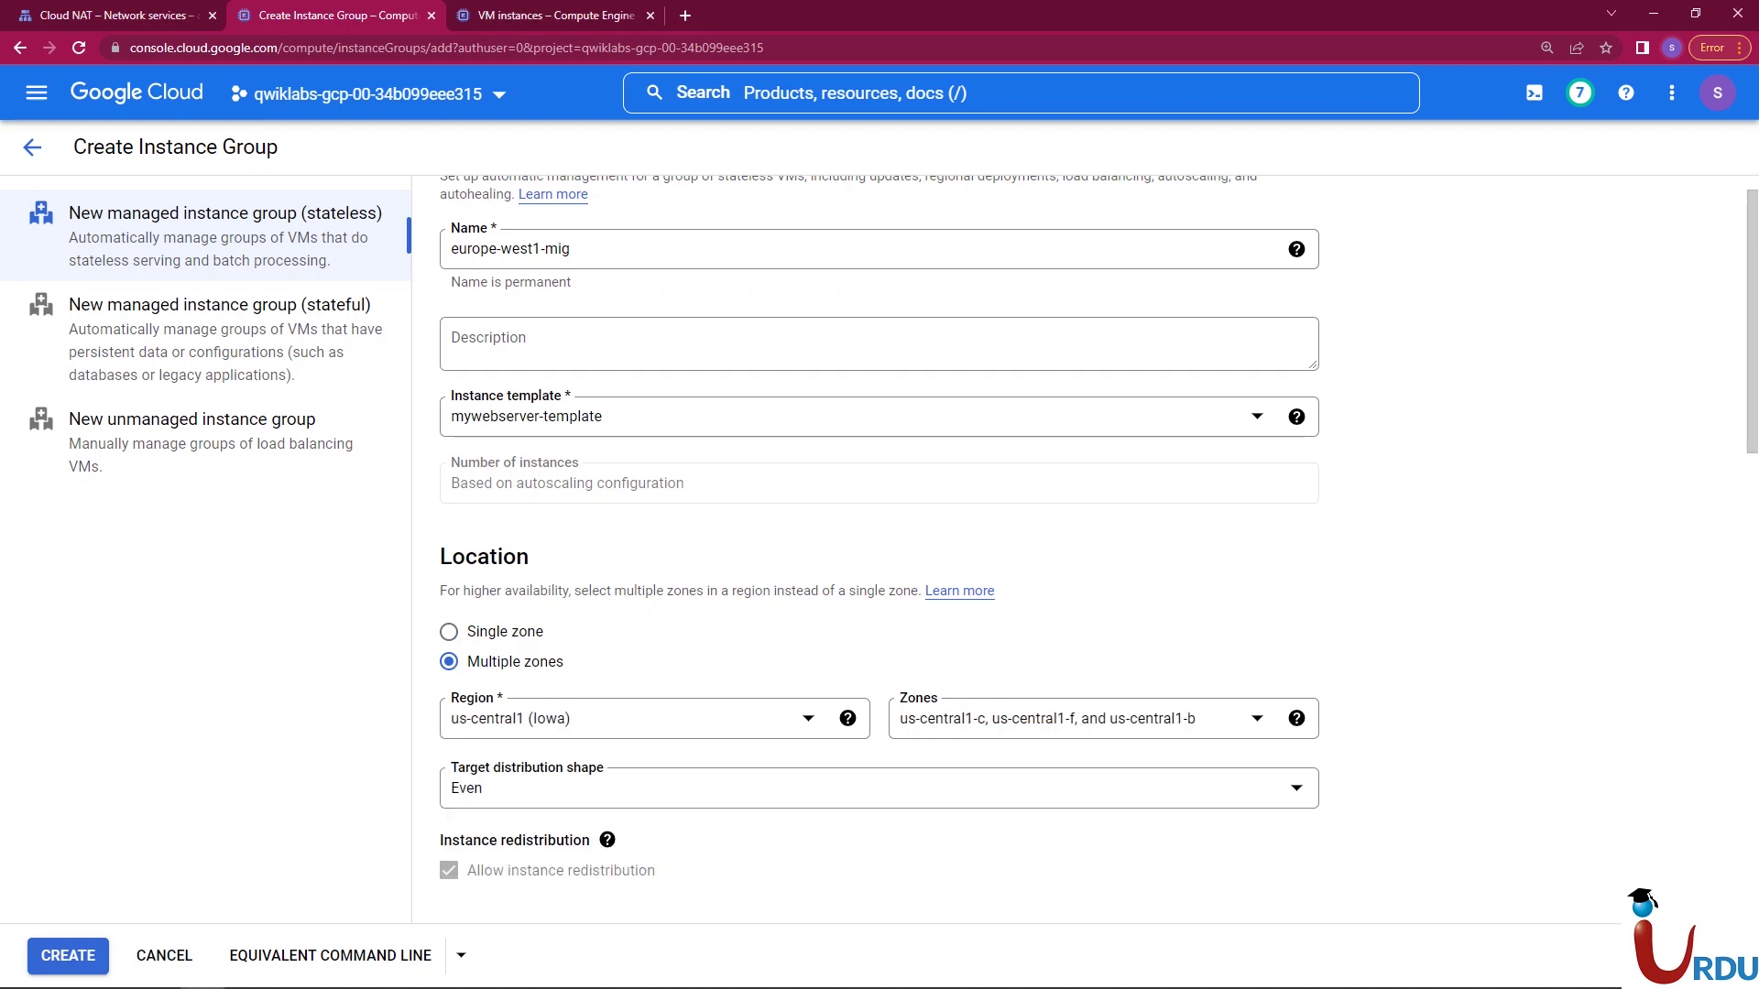
scroll(1099, 545, "down", 1)
left_click(1103, 682)
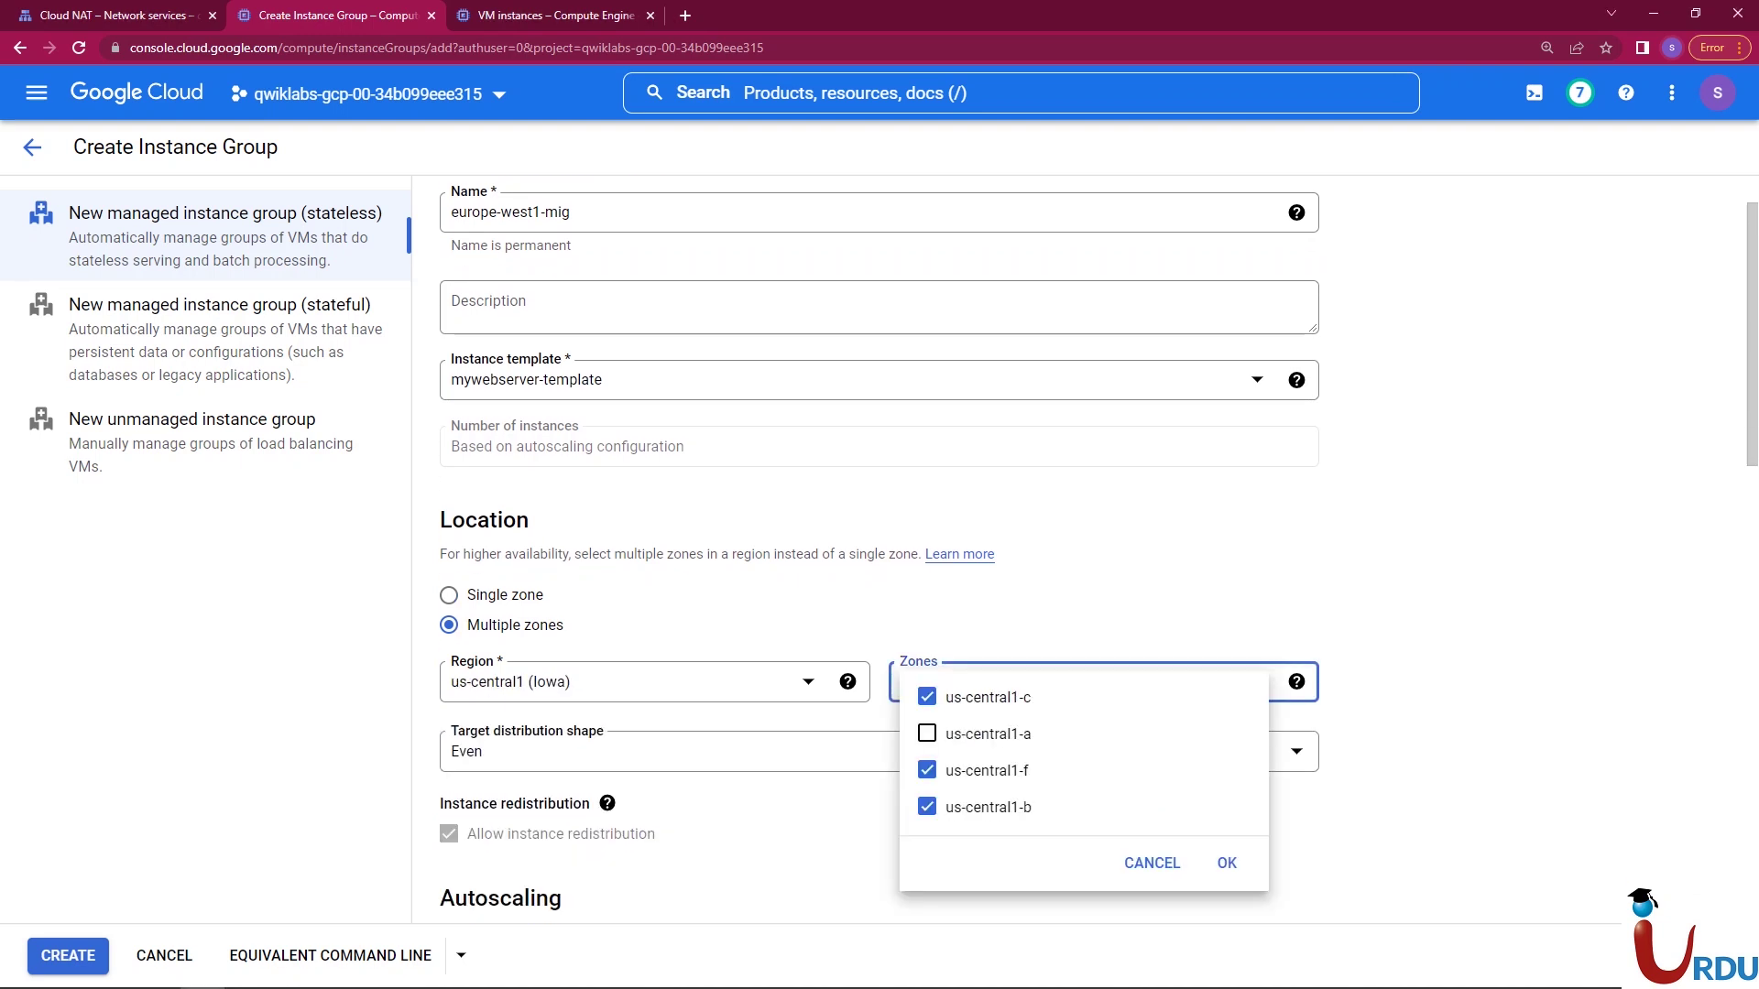
left_click(654, 681)
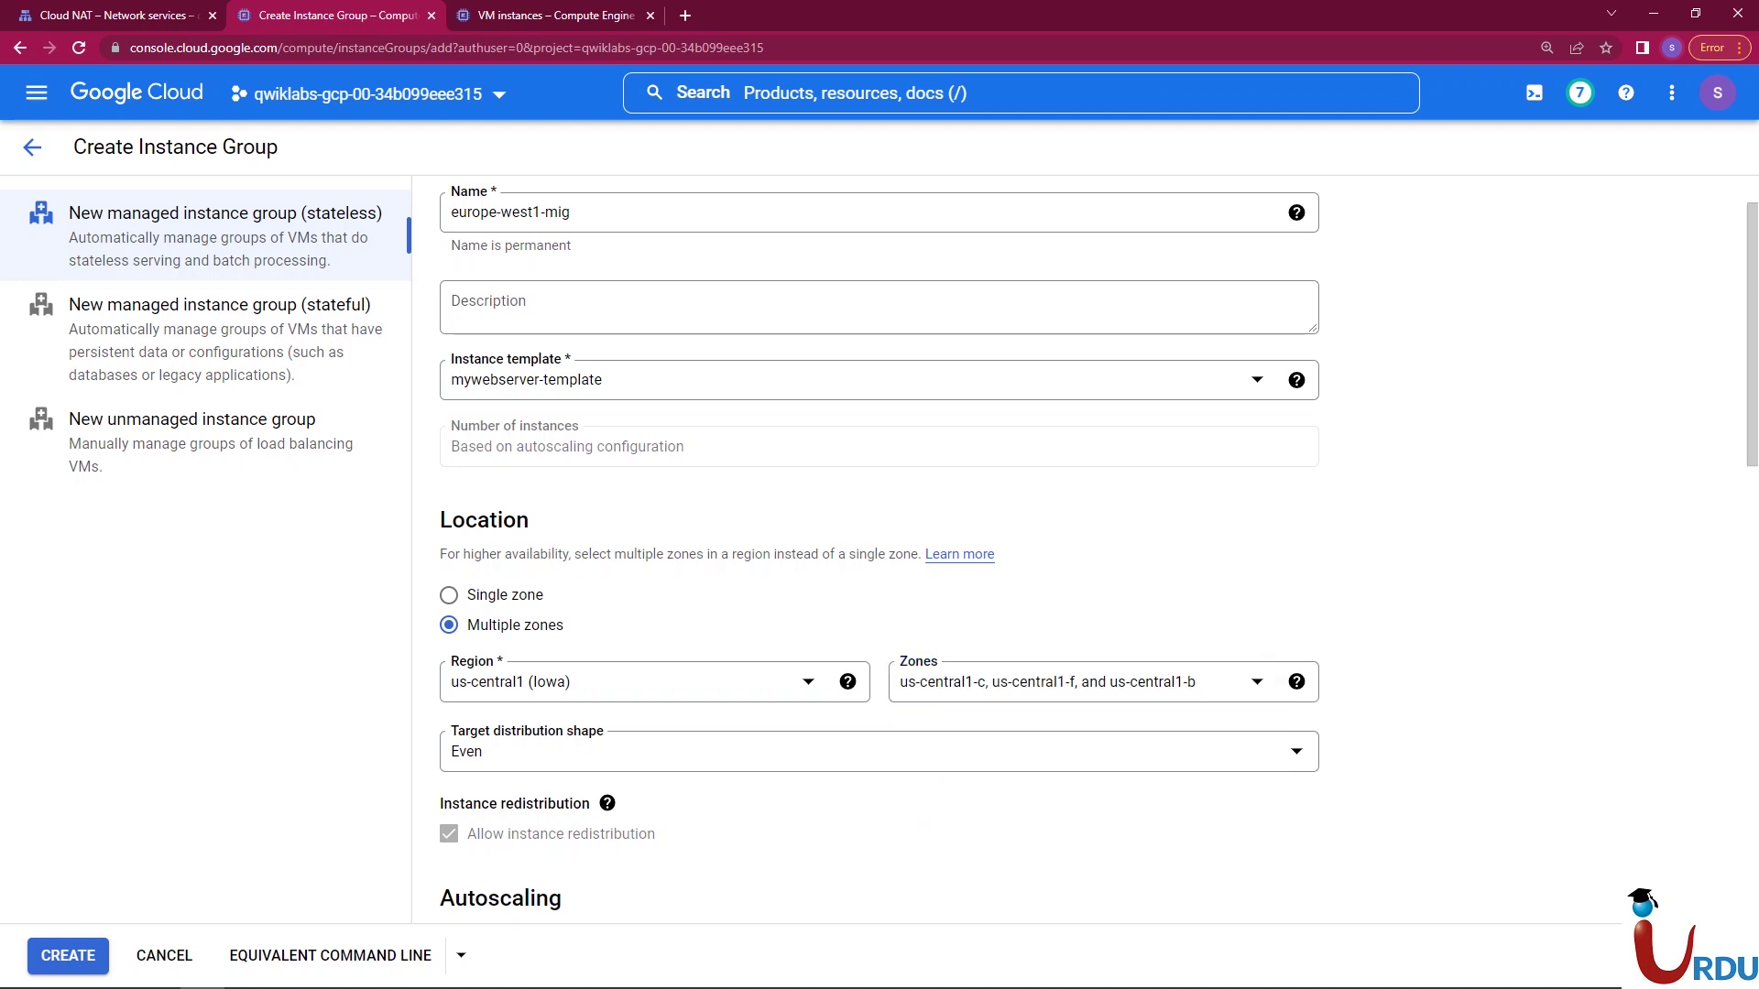
left_click(654, 682)
left_click_drag(811, 714, 812, 722)
scroll(628, 817, "down", 4)
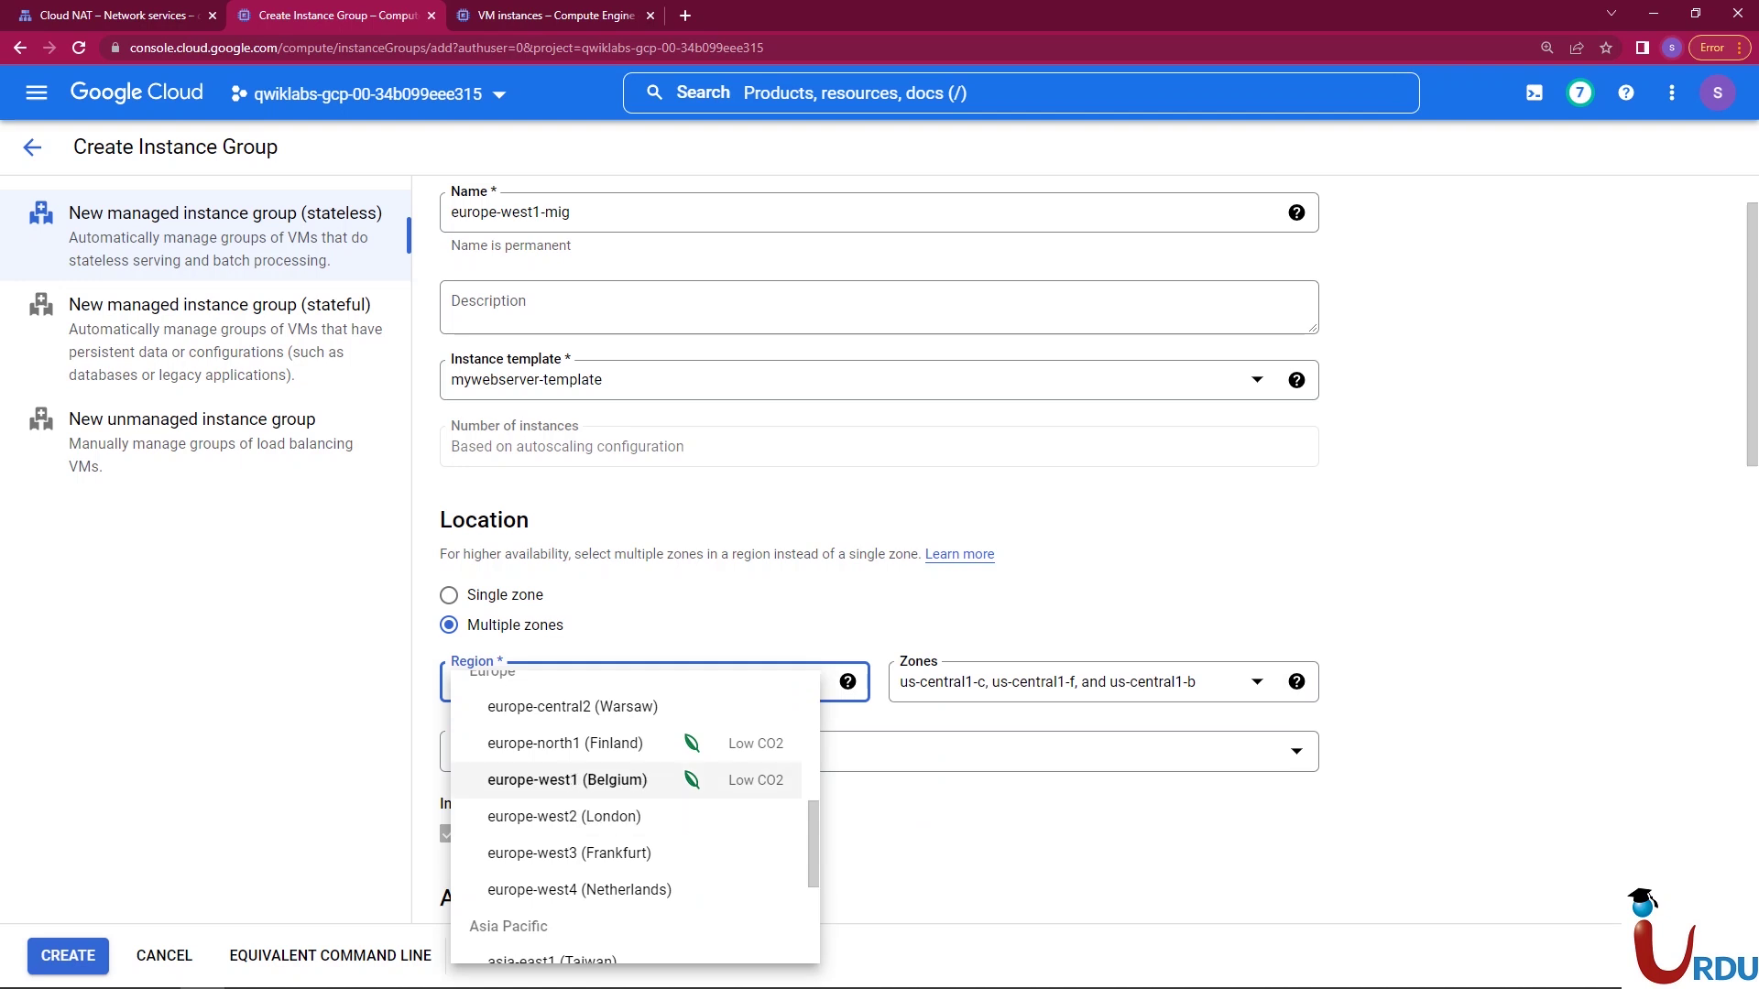
left_click(566, 780)
scroll(641, 641, "down", 1)
scroll(879, 550, "down", 1)
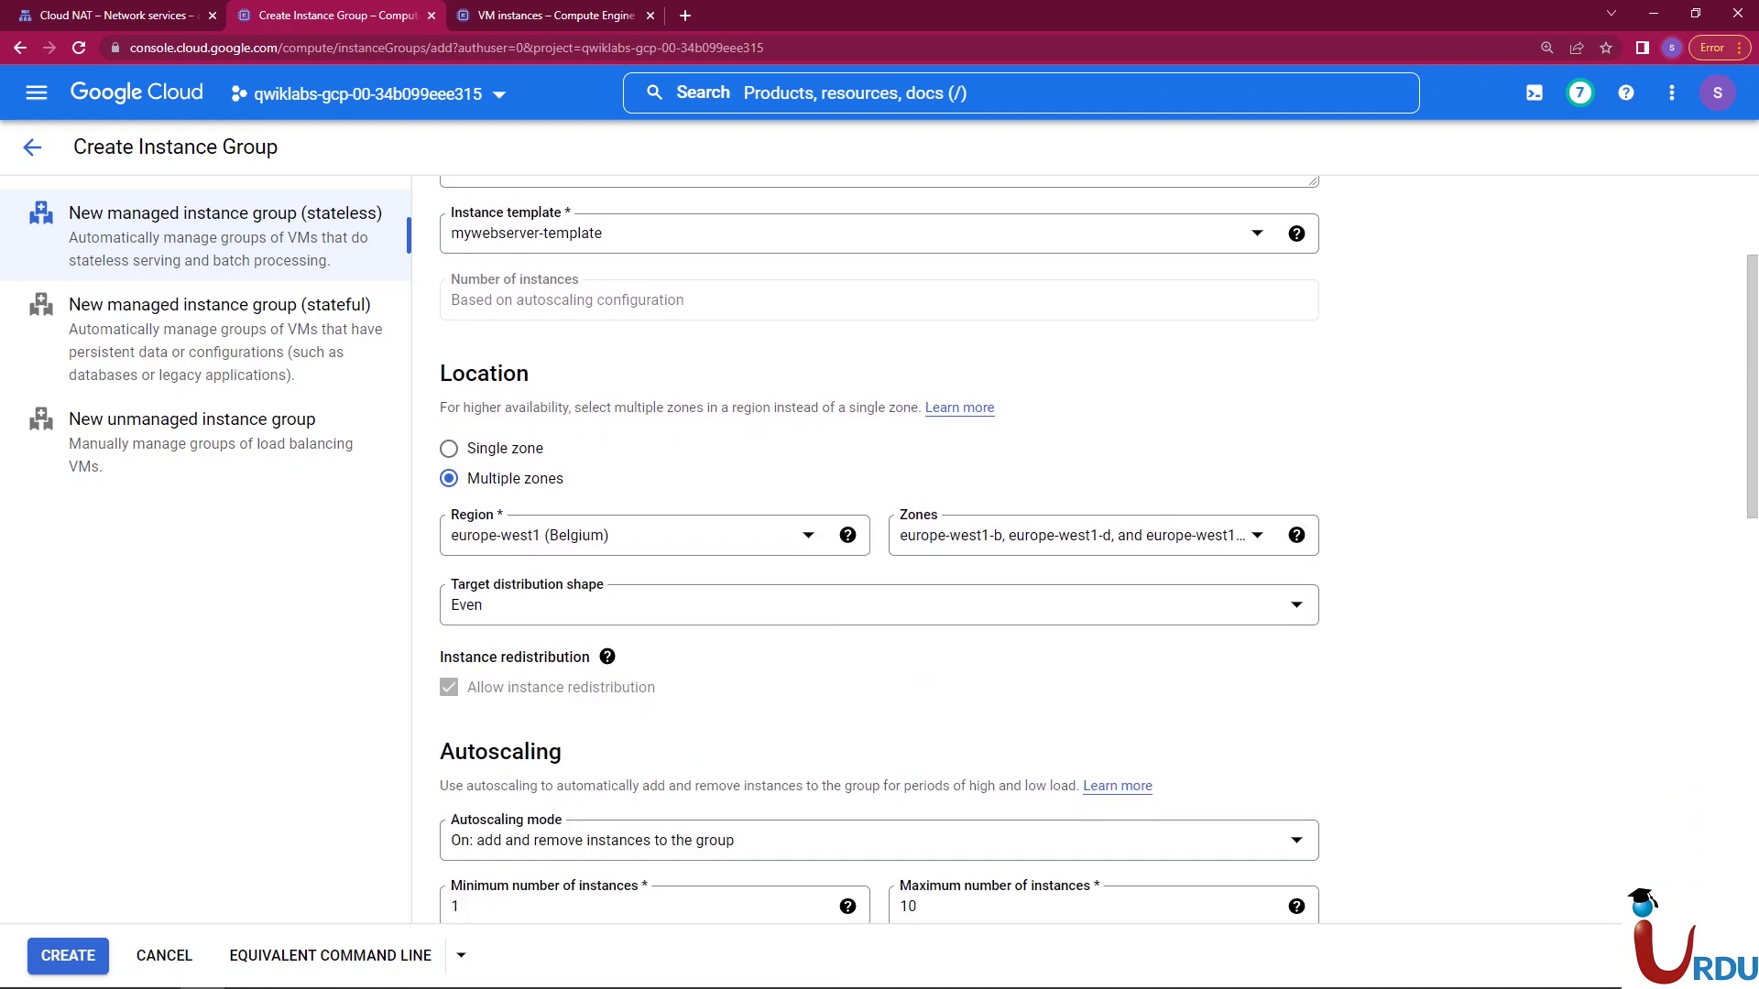
left_click(1077, 535)
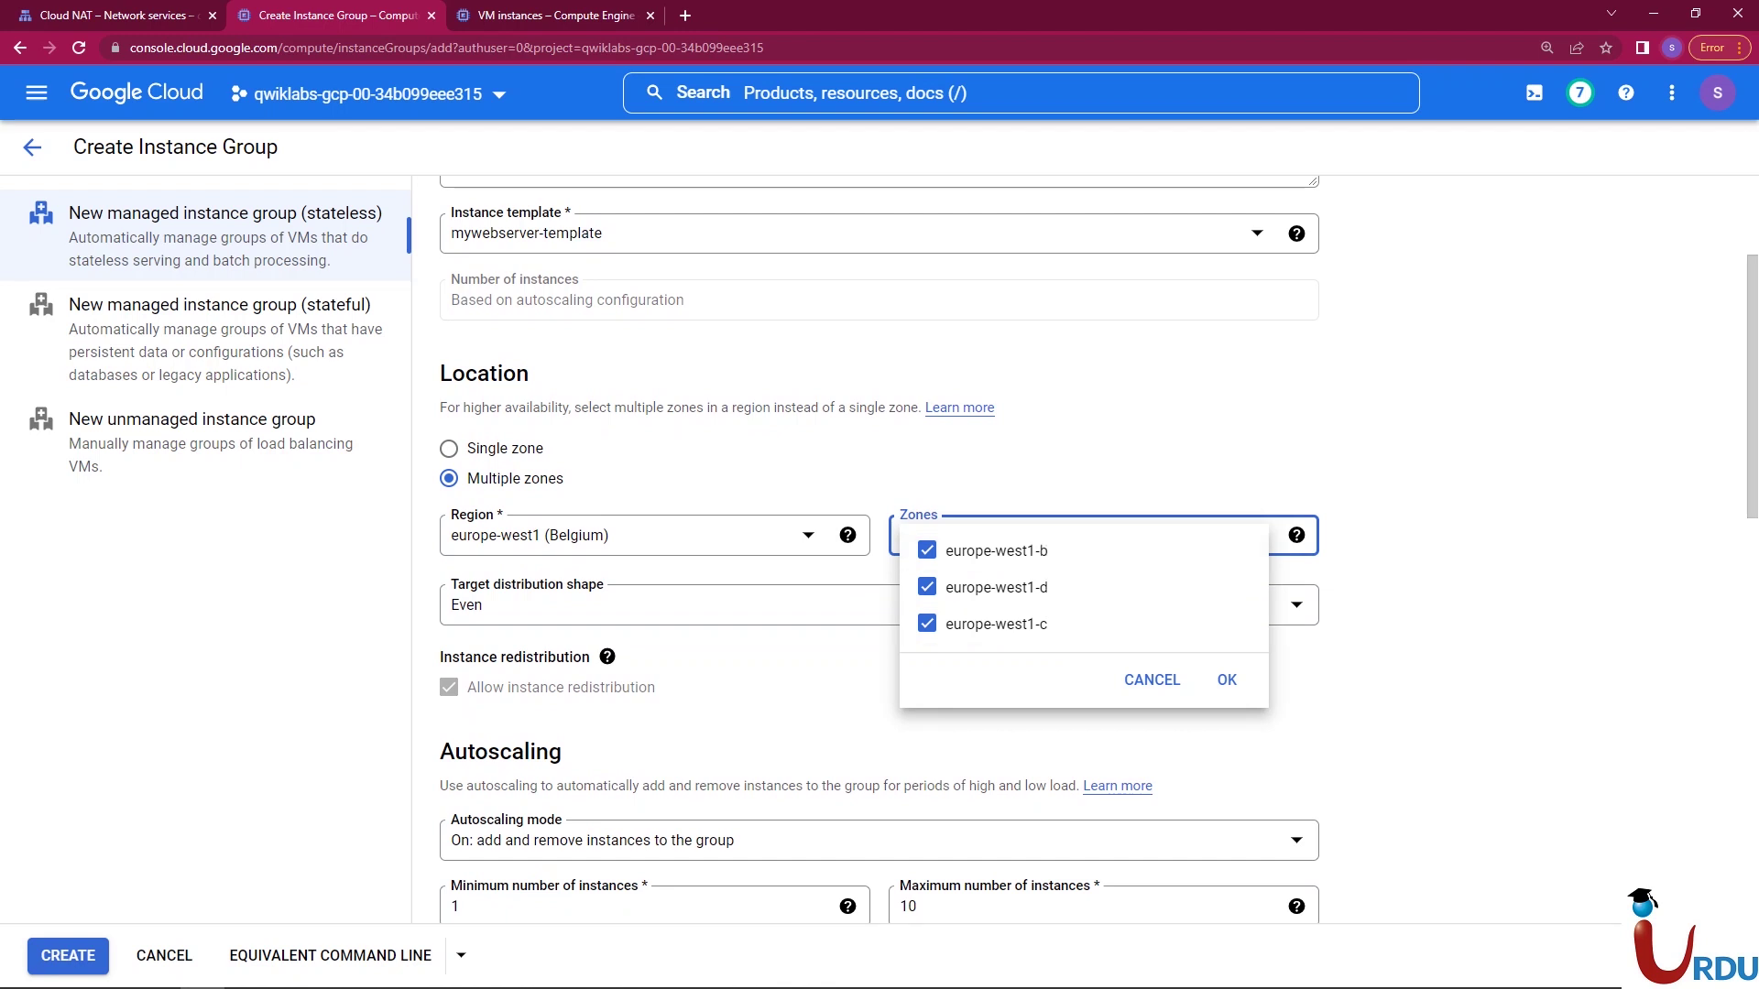
- Accept europe-west1-b, europe-west1-d and europe-west1-c as the zones and set the maximum number of instances to 2
left_click(1226, 680)
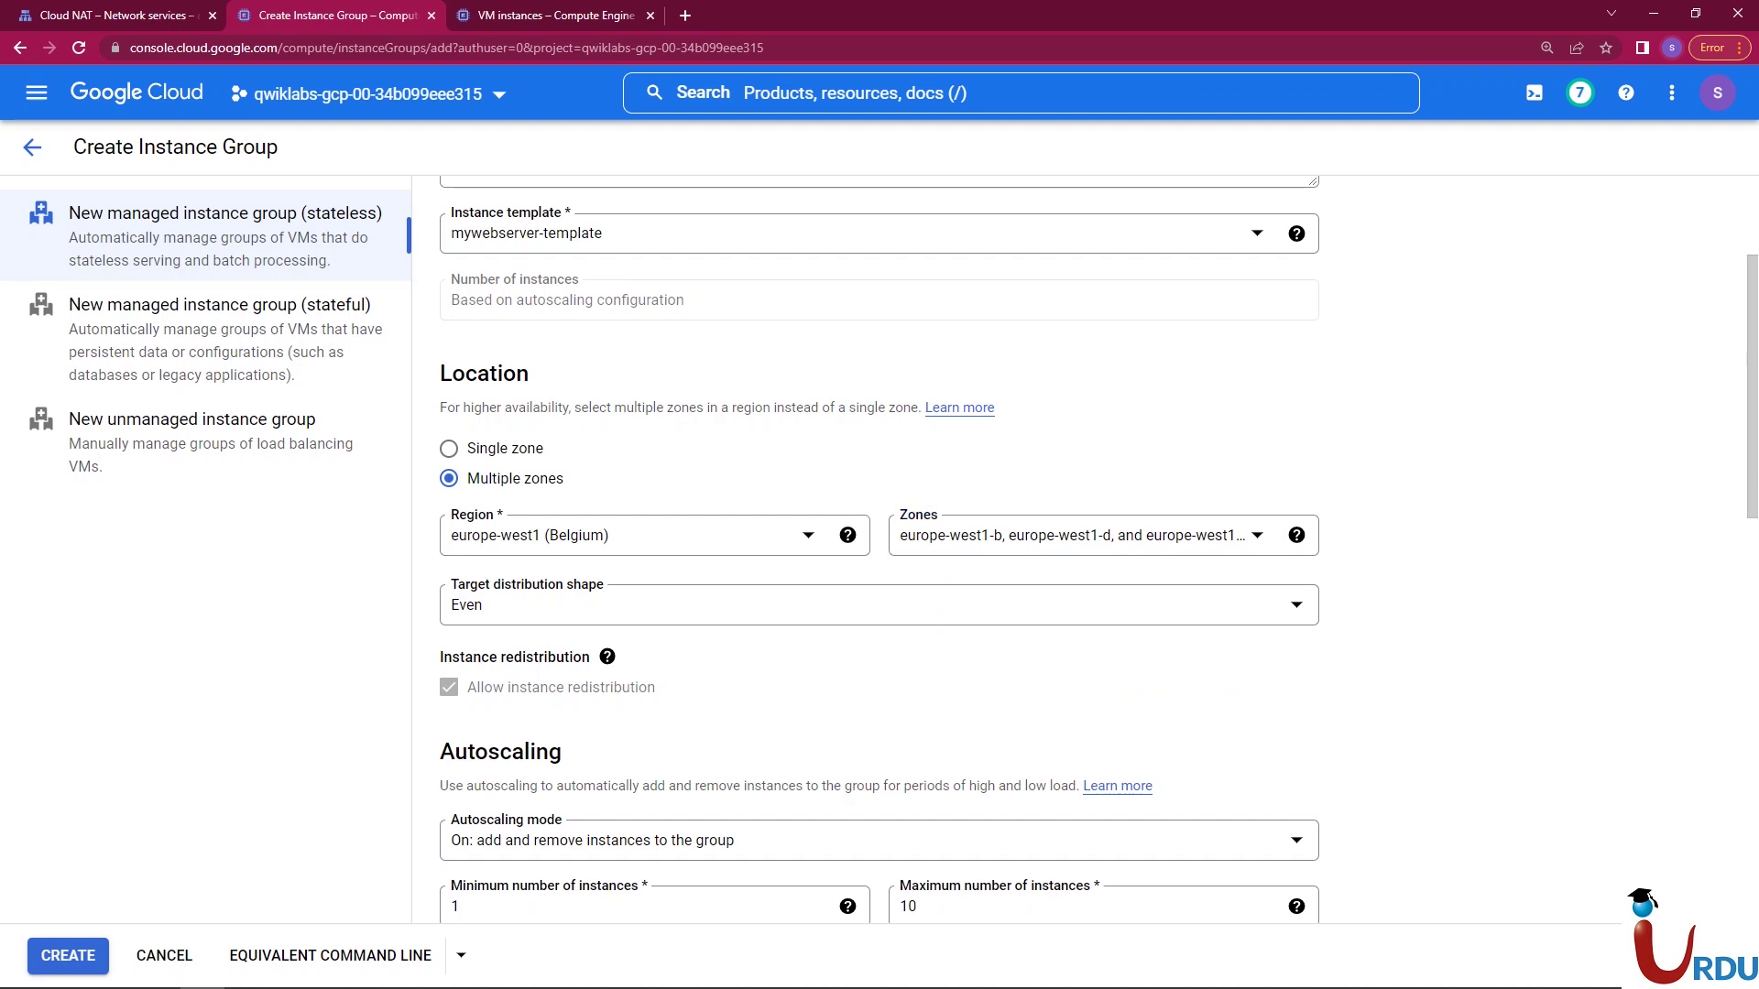
scroll(879, 550, "down", 3)
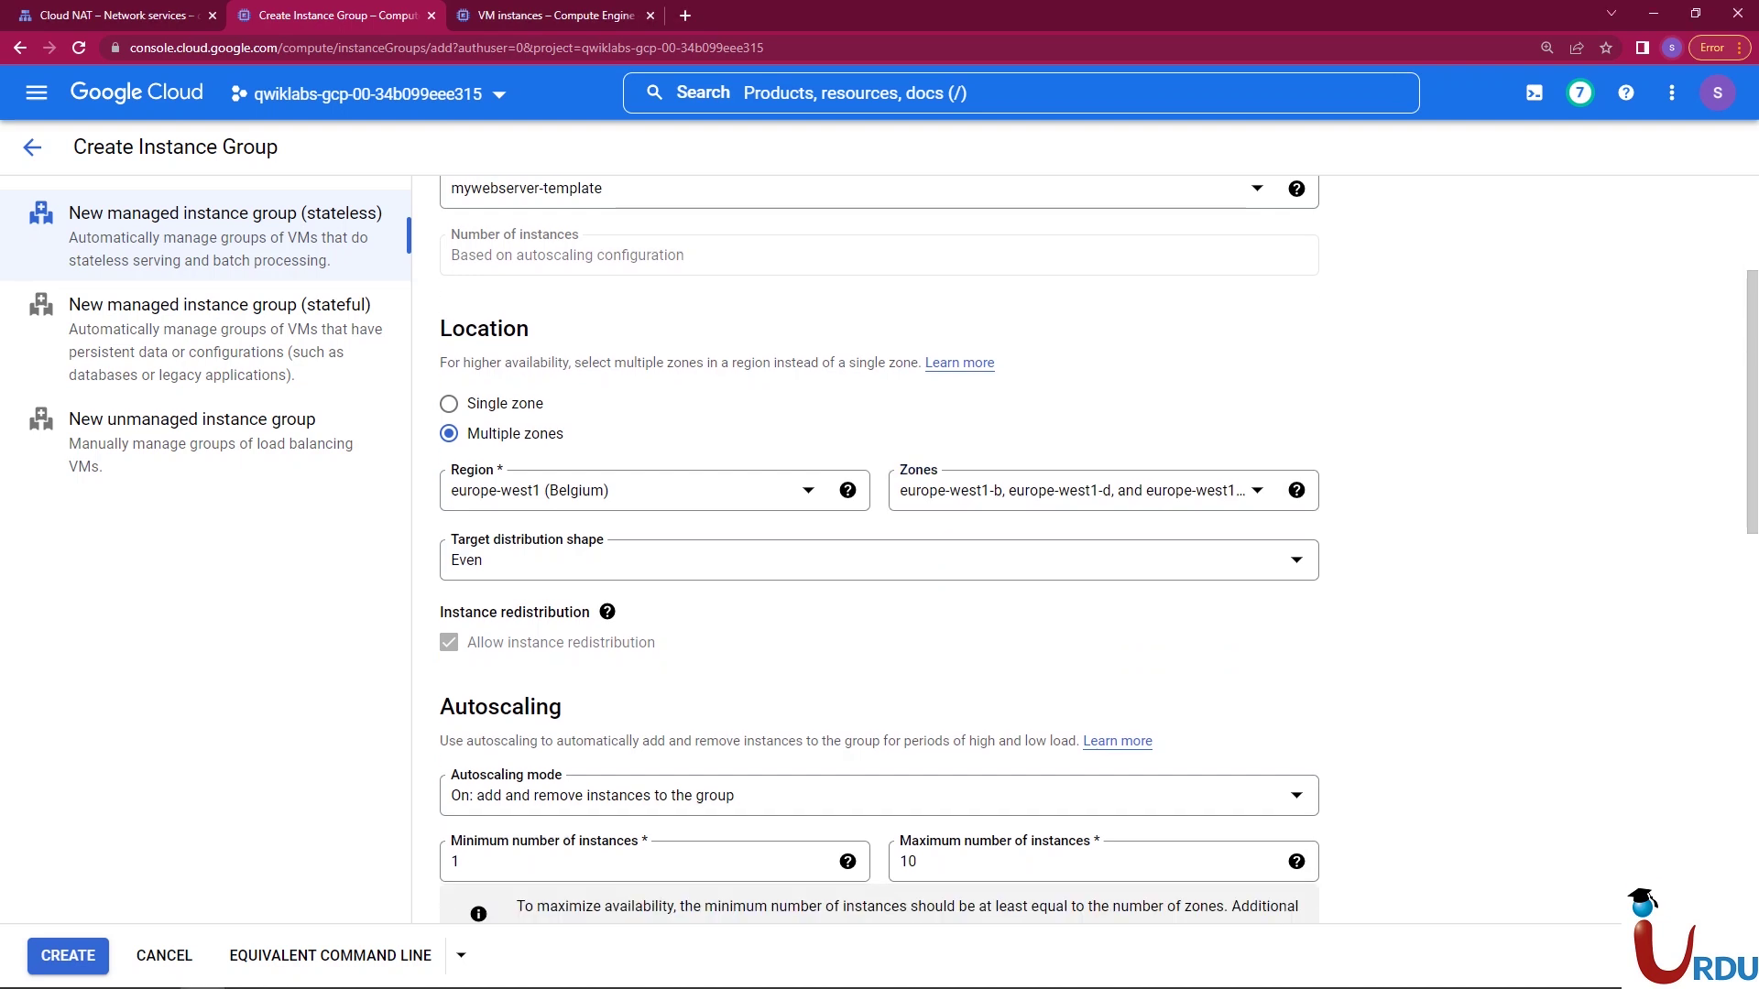
scroll(879, 550, "down", 2)
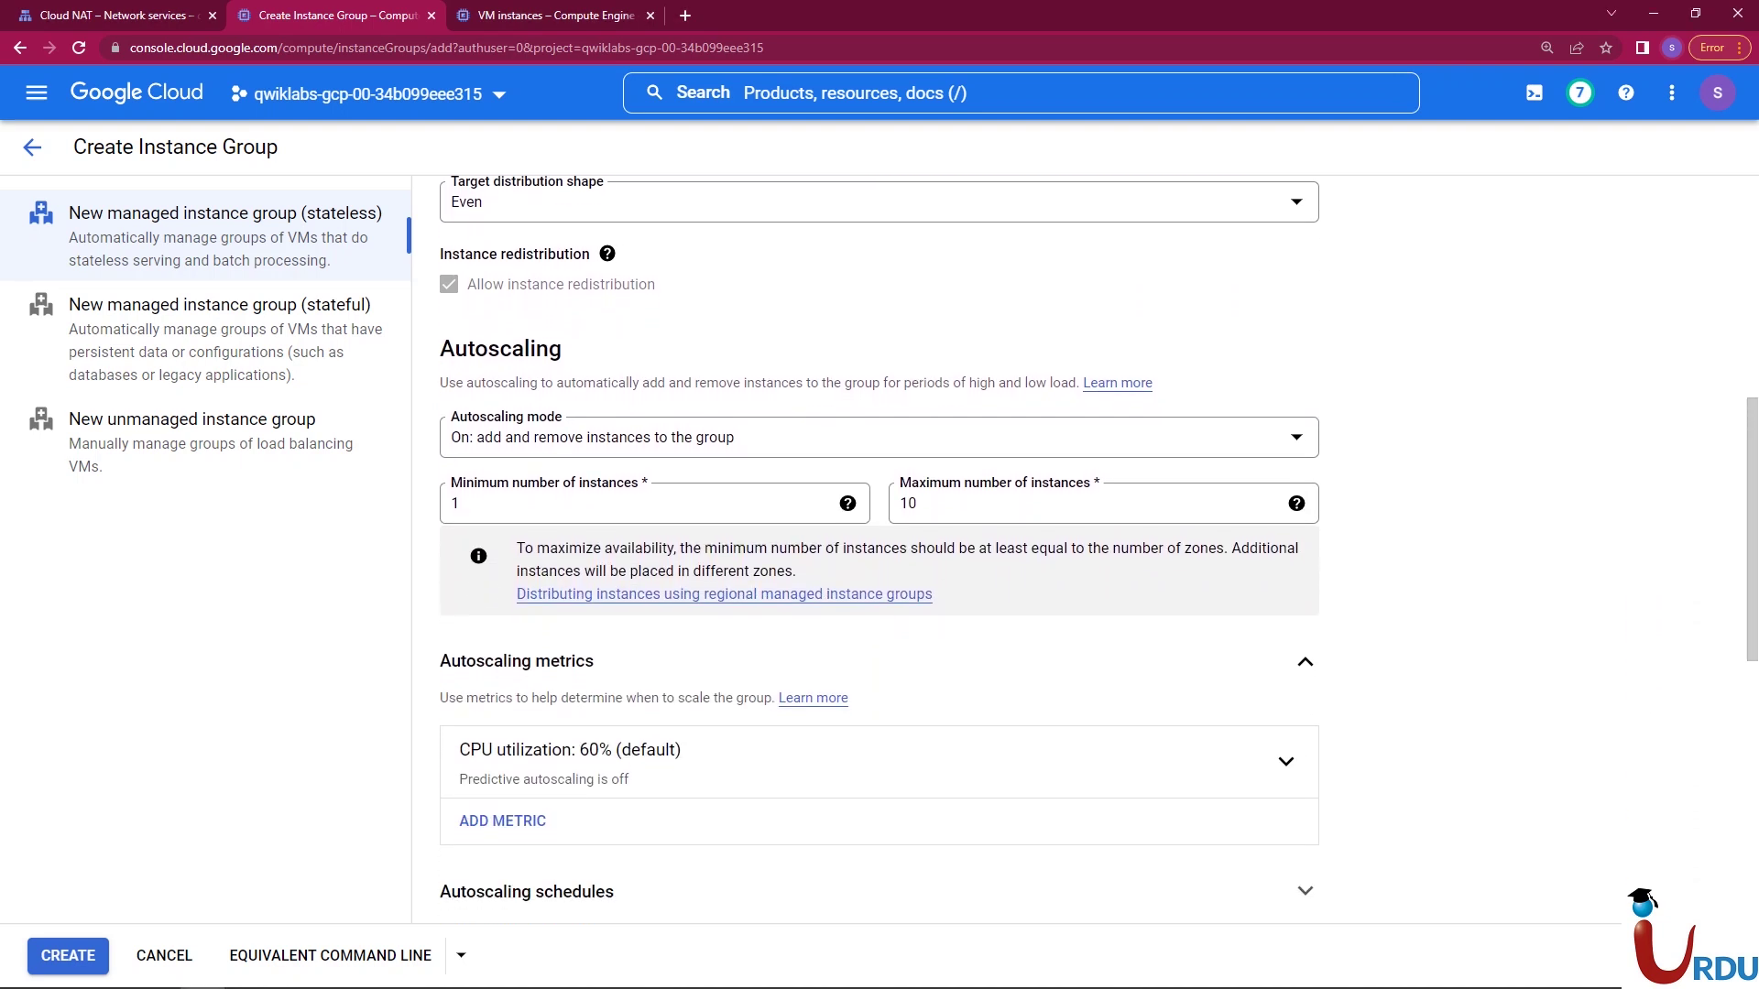
double_click(908, 467)
type("2")
key("Tab")
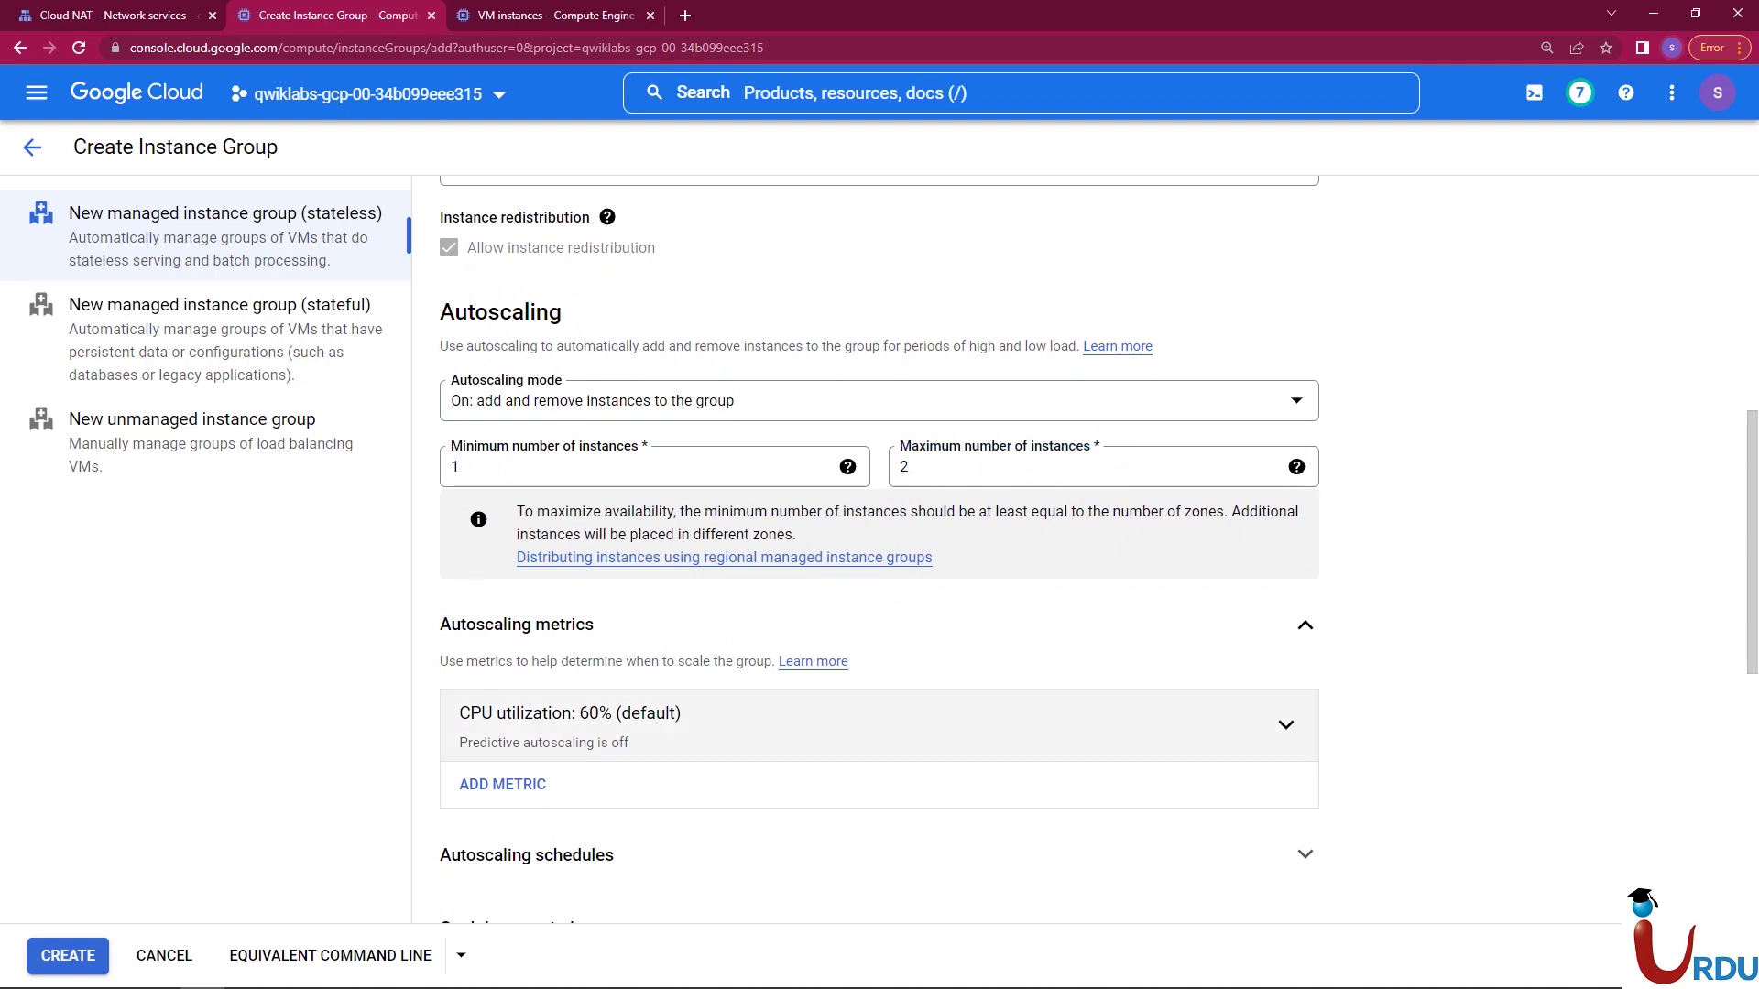
- Change the autoscaling metric to HTTP load balancing utilization with a target of 80%
left_click(1286, 724)
scroll(879, 550, "down", 3)
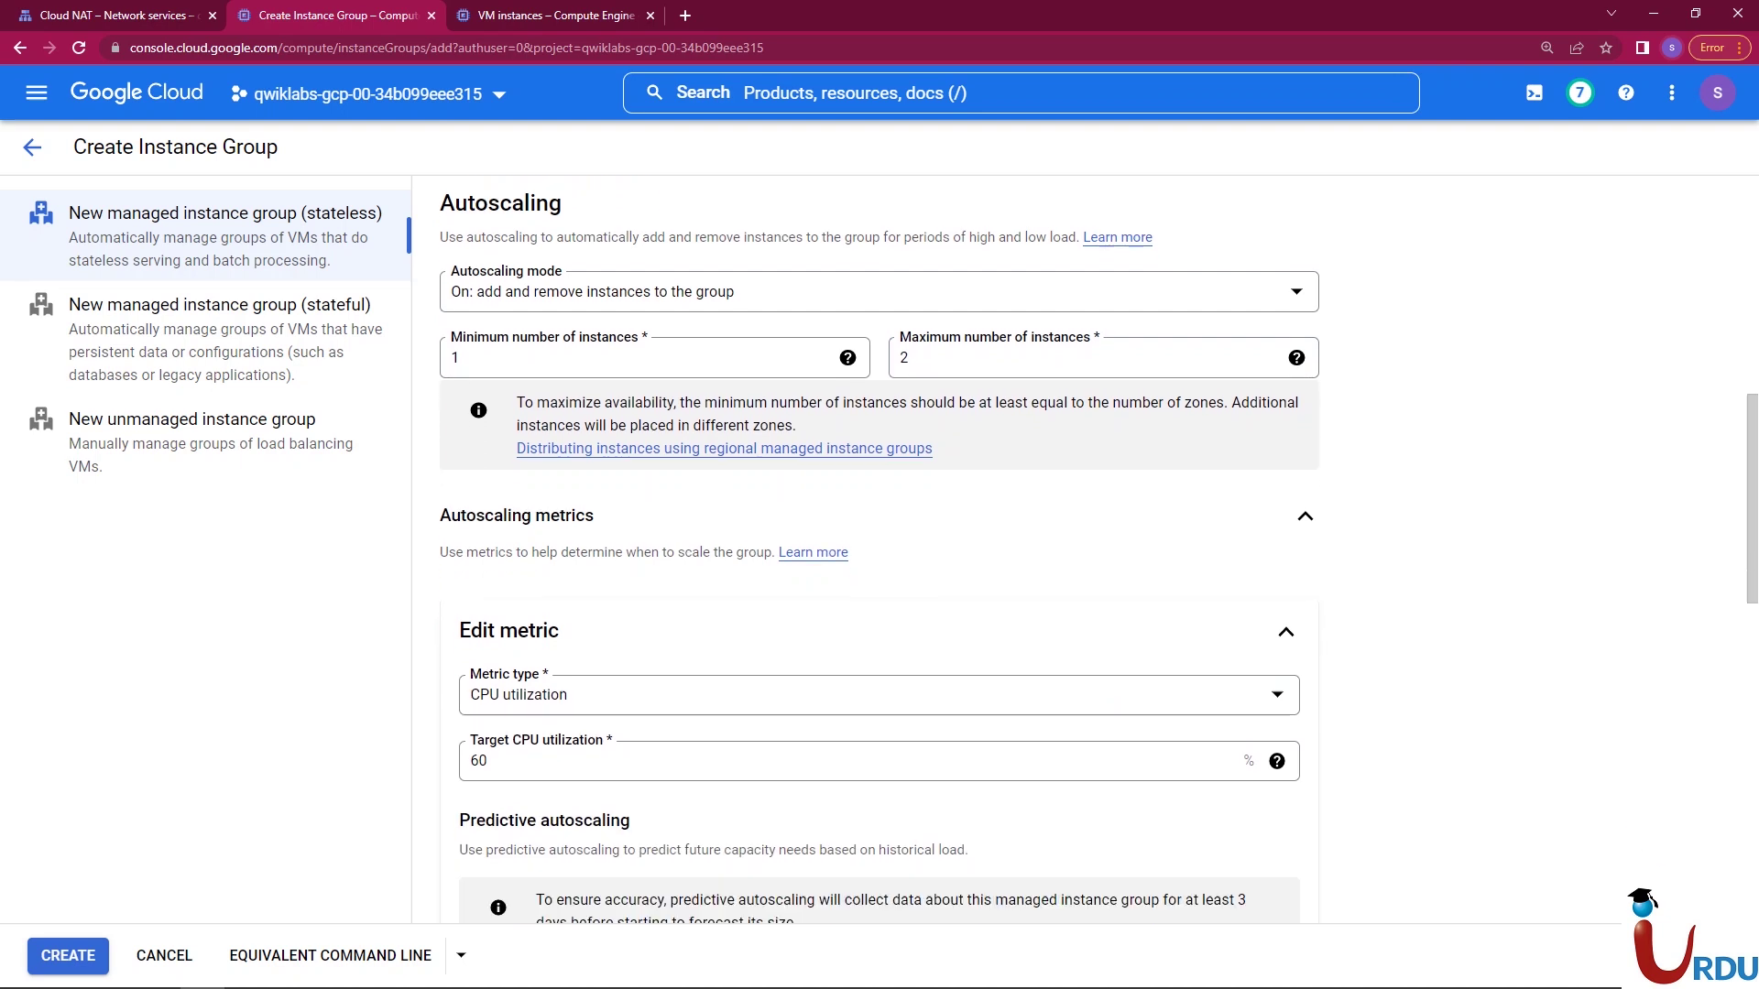
left_click(878, 510)
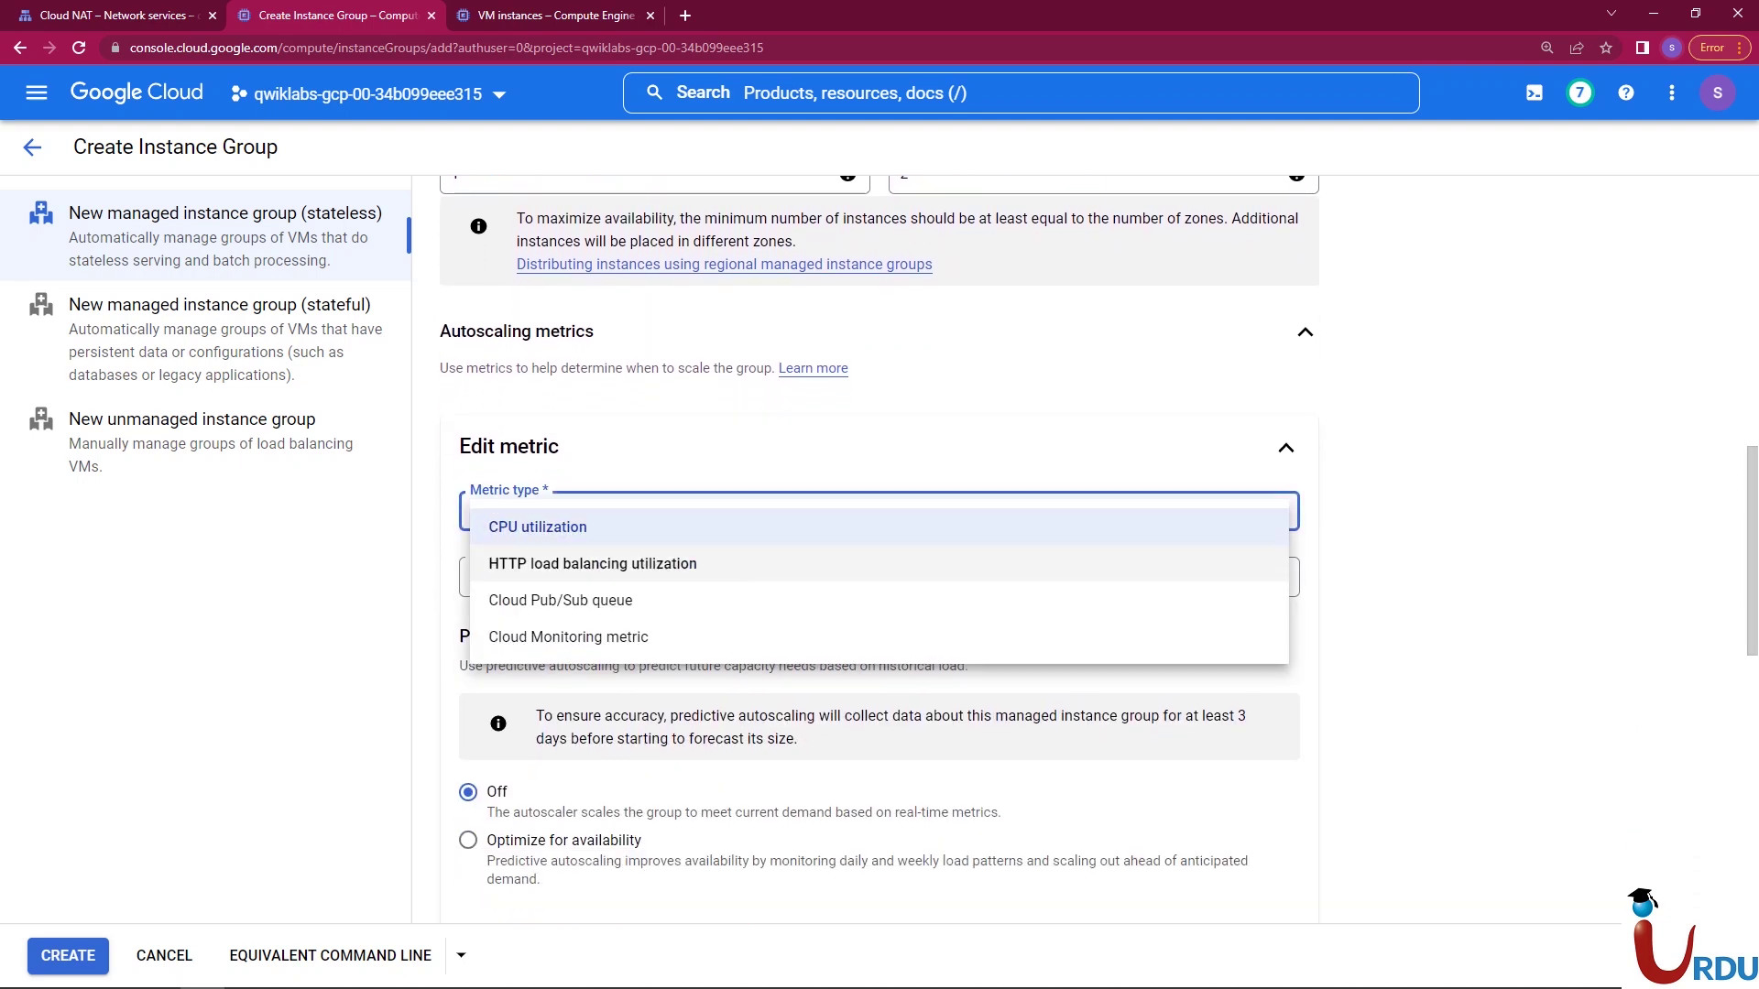
left_click(592, 564)
left_click(592, 576)
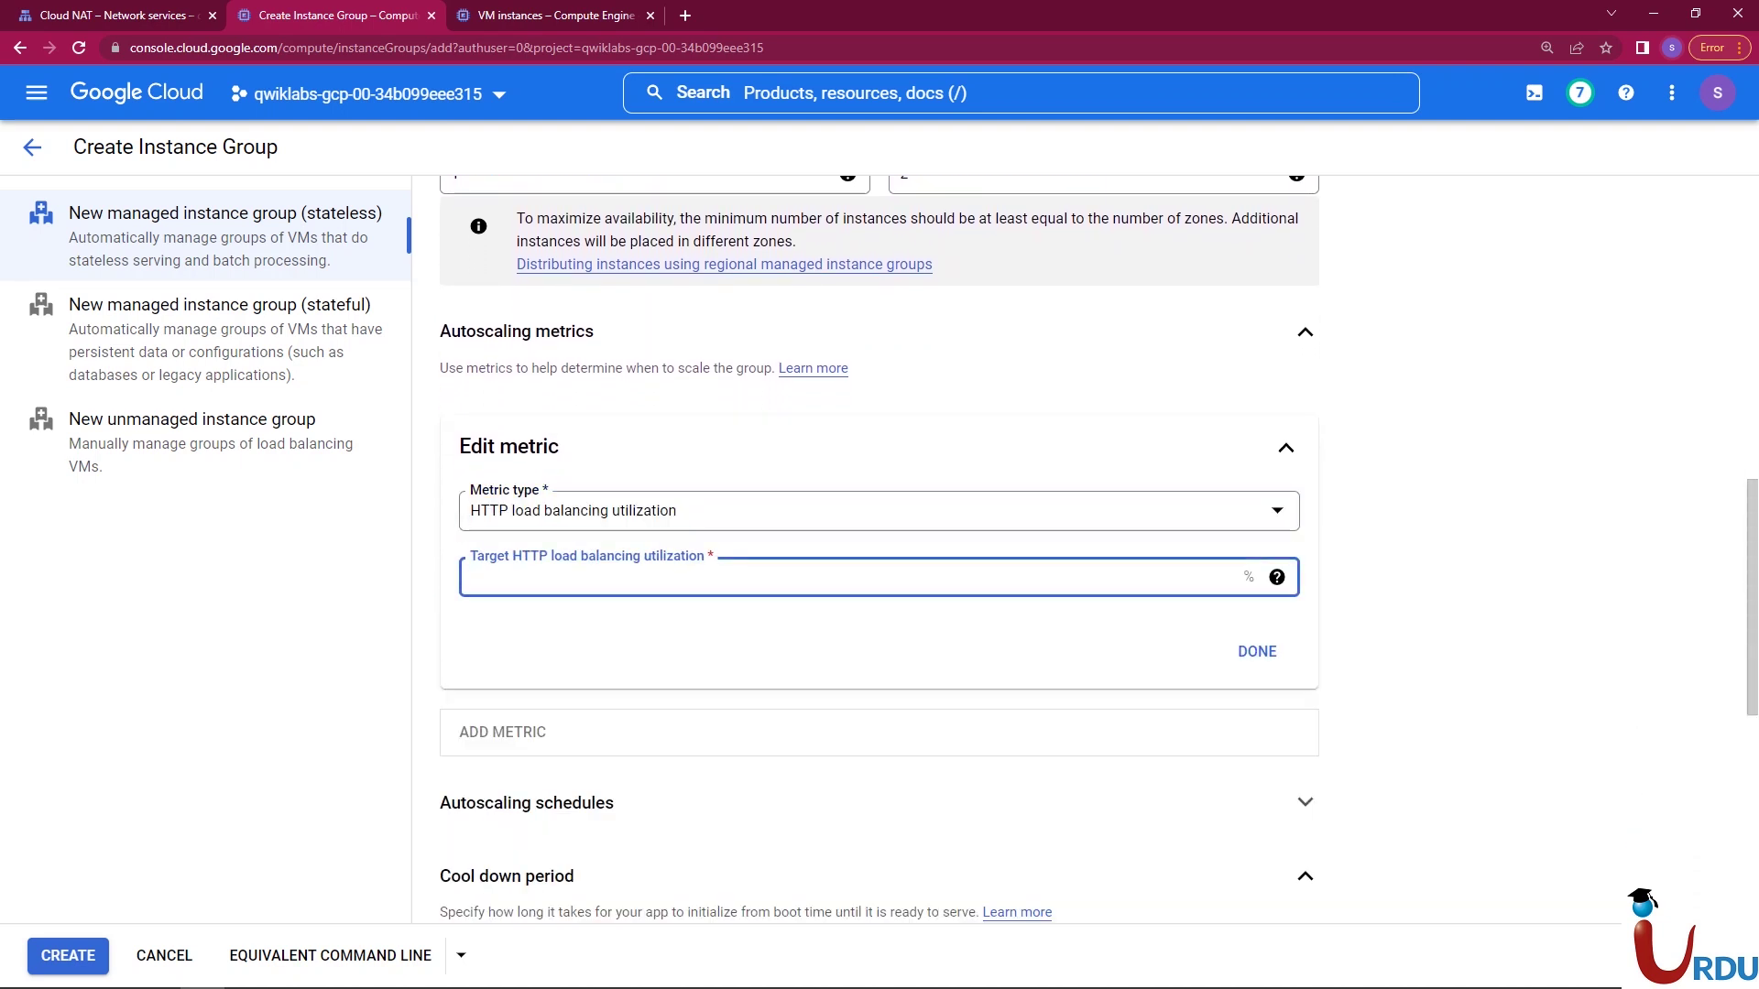
type("80")
left_click(1257, 651)
- Set autohealing to use the http-health-check (TCP) health check with an initial delay of 60 seconds
scroll(1099, 550, "down", 2)
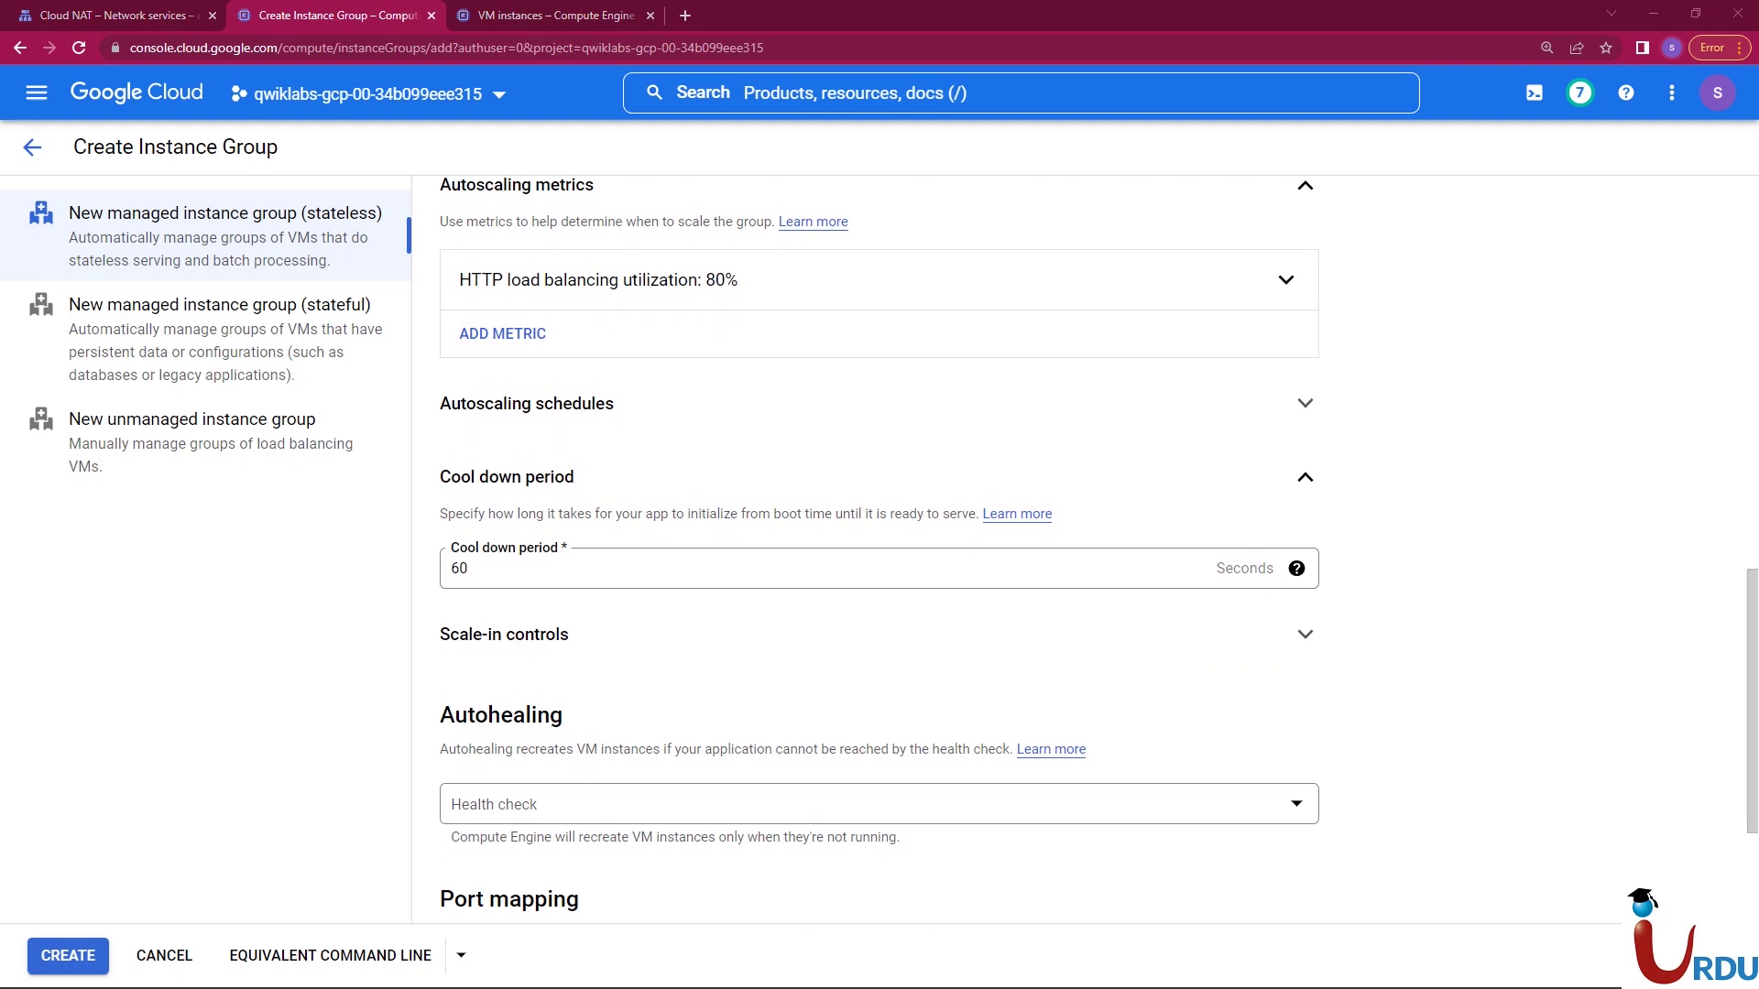
scroll(879, 550, "down", 1)
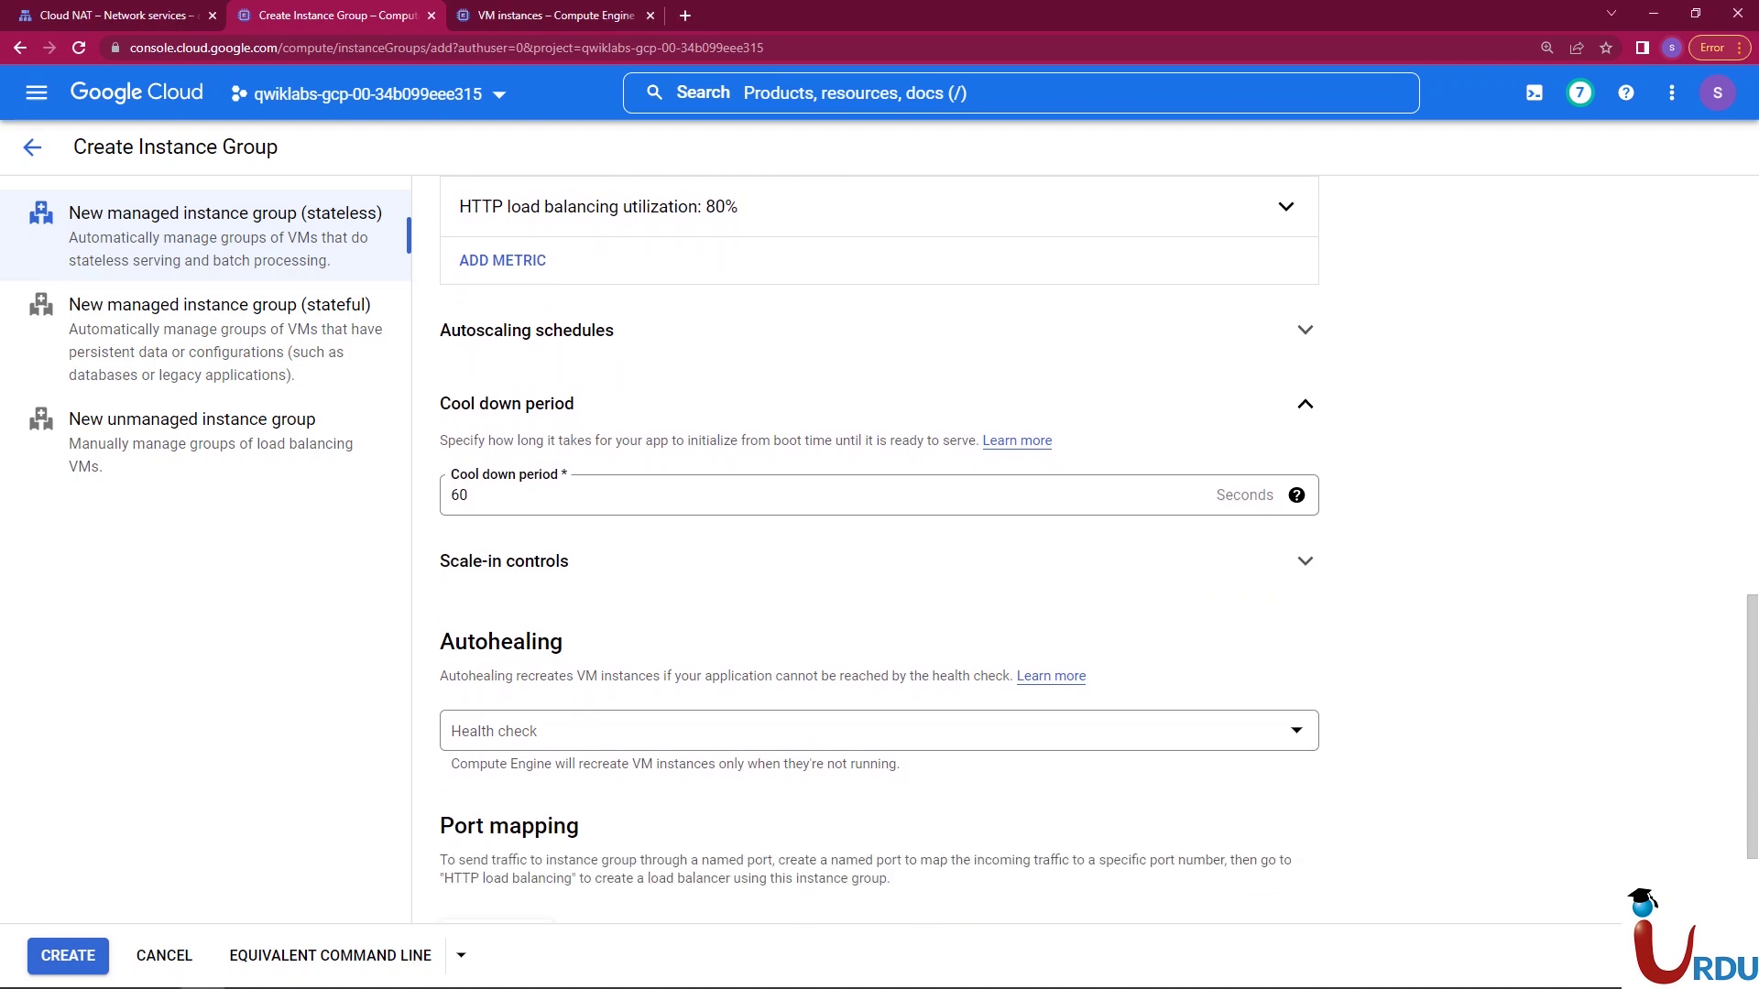
left_click(878, 730)
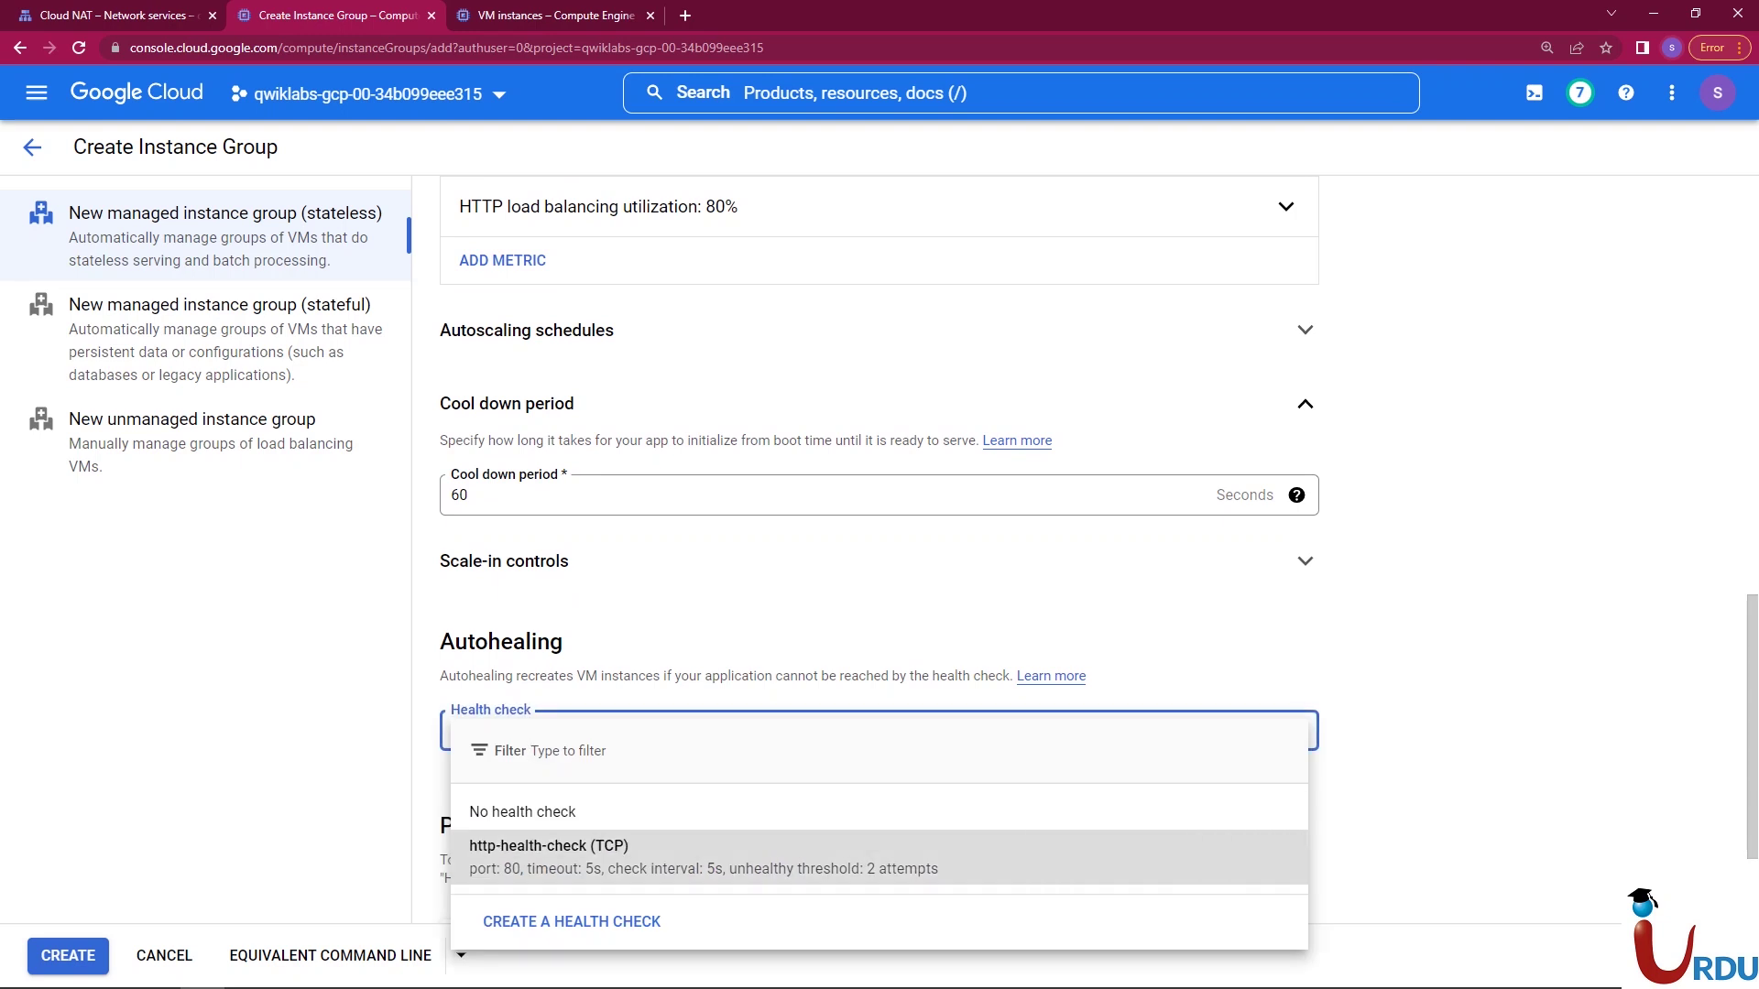
left_click(547, 845)
scroll(547, 846, "down", 1)
scroll(879, 549, "down", 3)
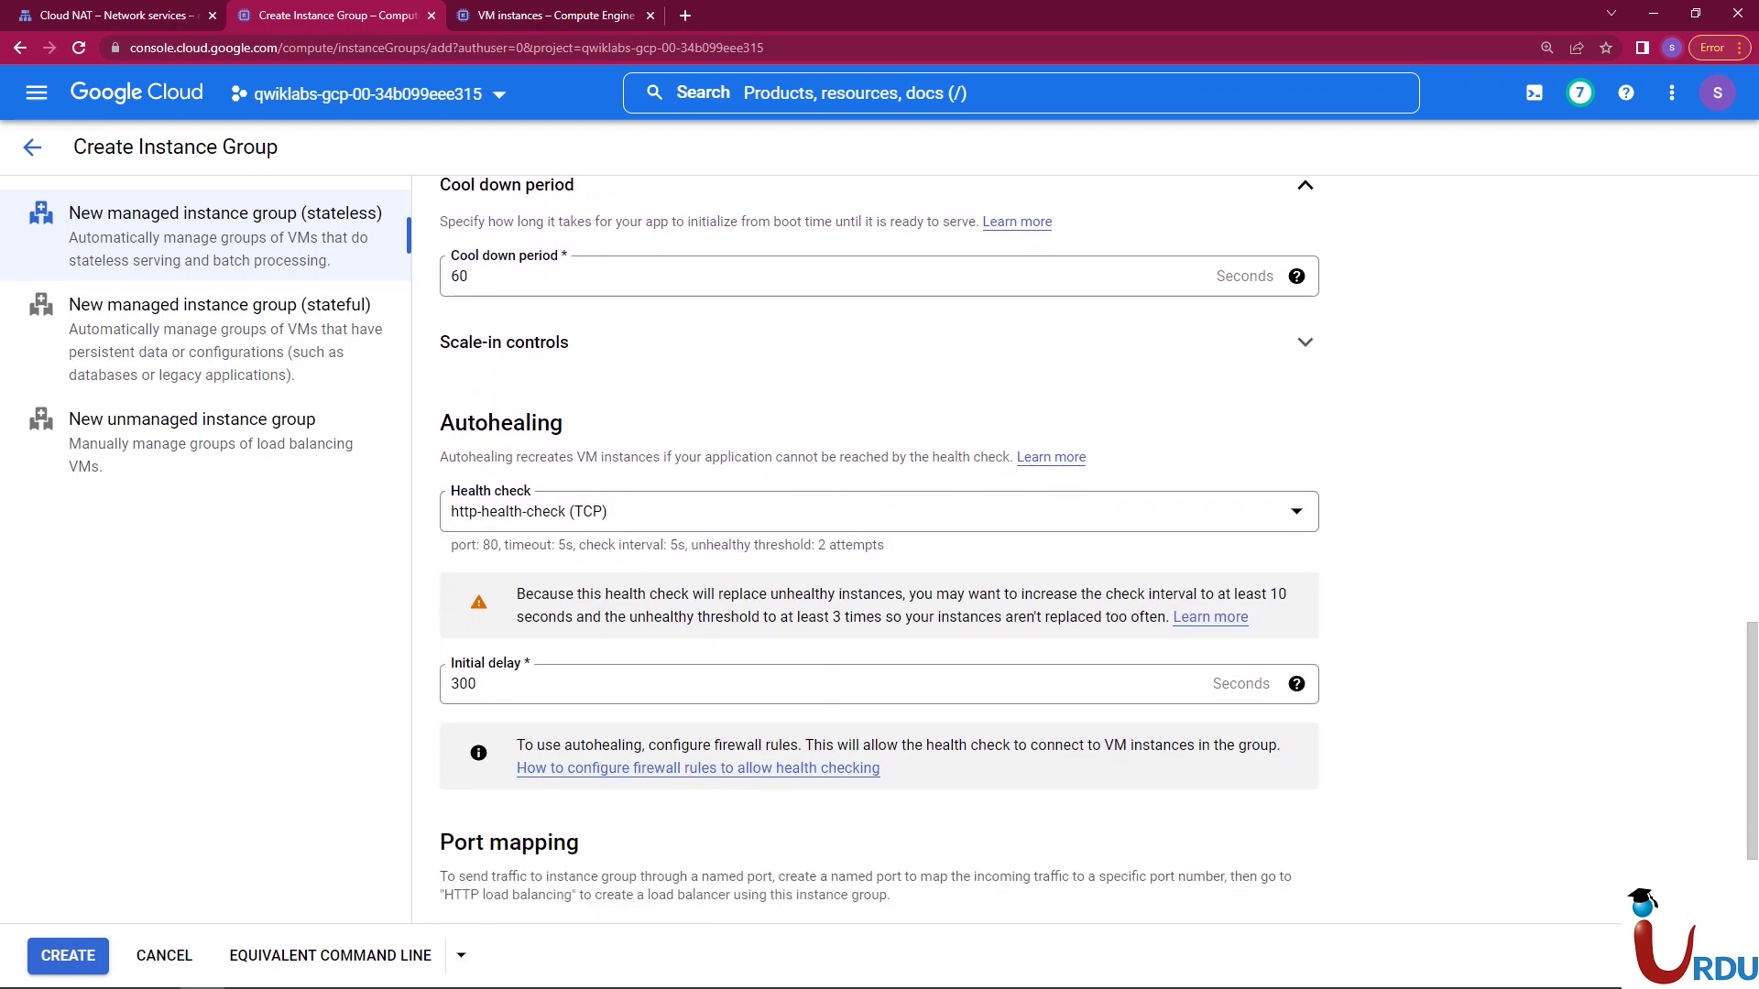
double_click(462, 573)
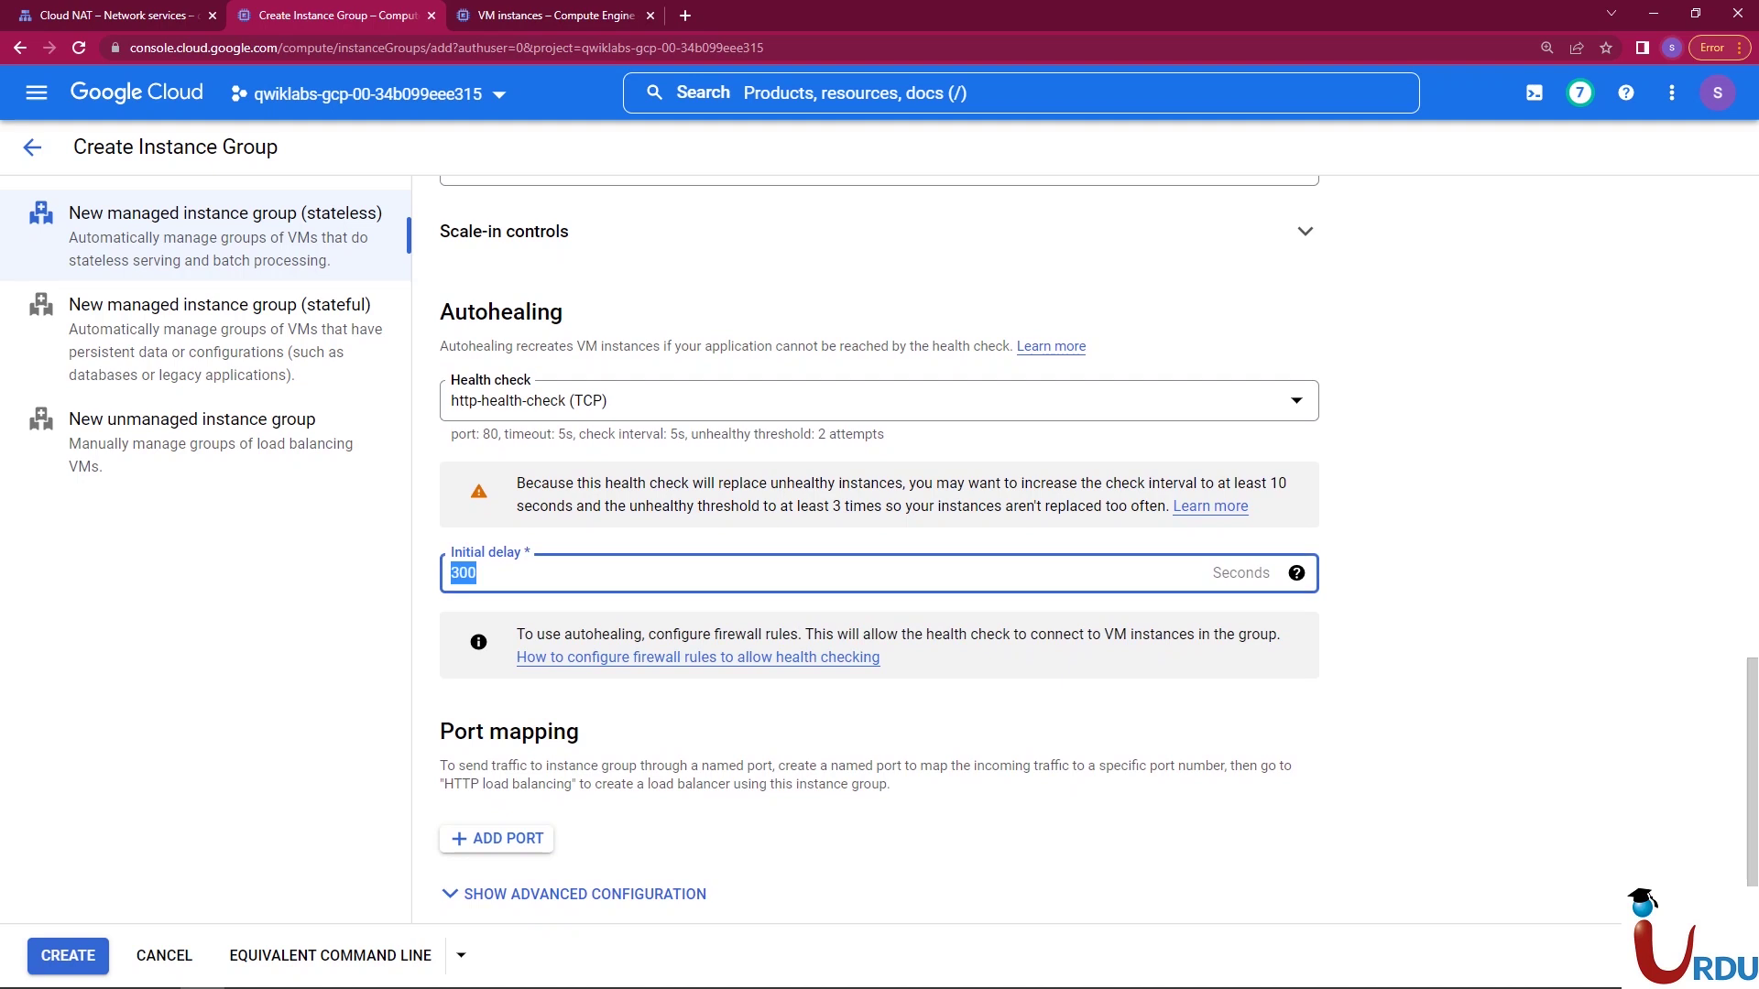
type("60")
key("Tab")
- Create the instance group and confirm the autoscaling configuration notice
scroll(879, 549, "up", 1)
scroll(879, 549, "down", 2)
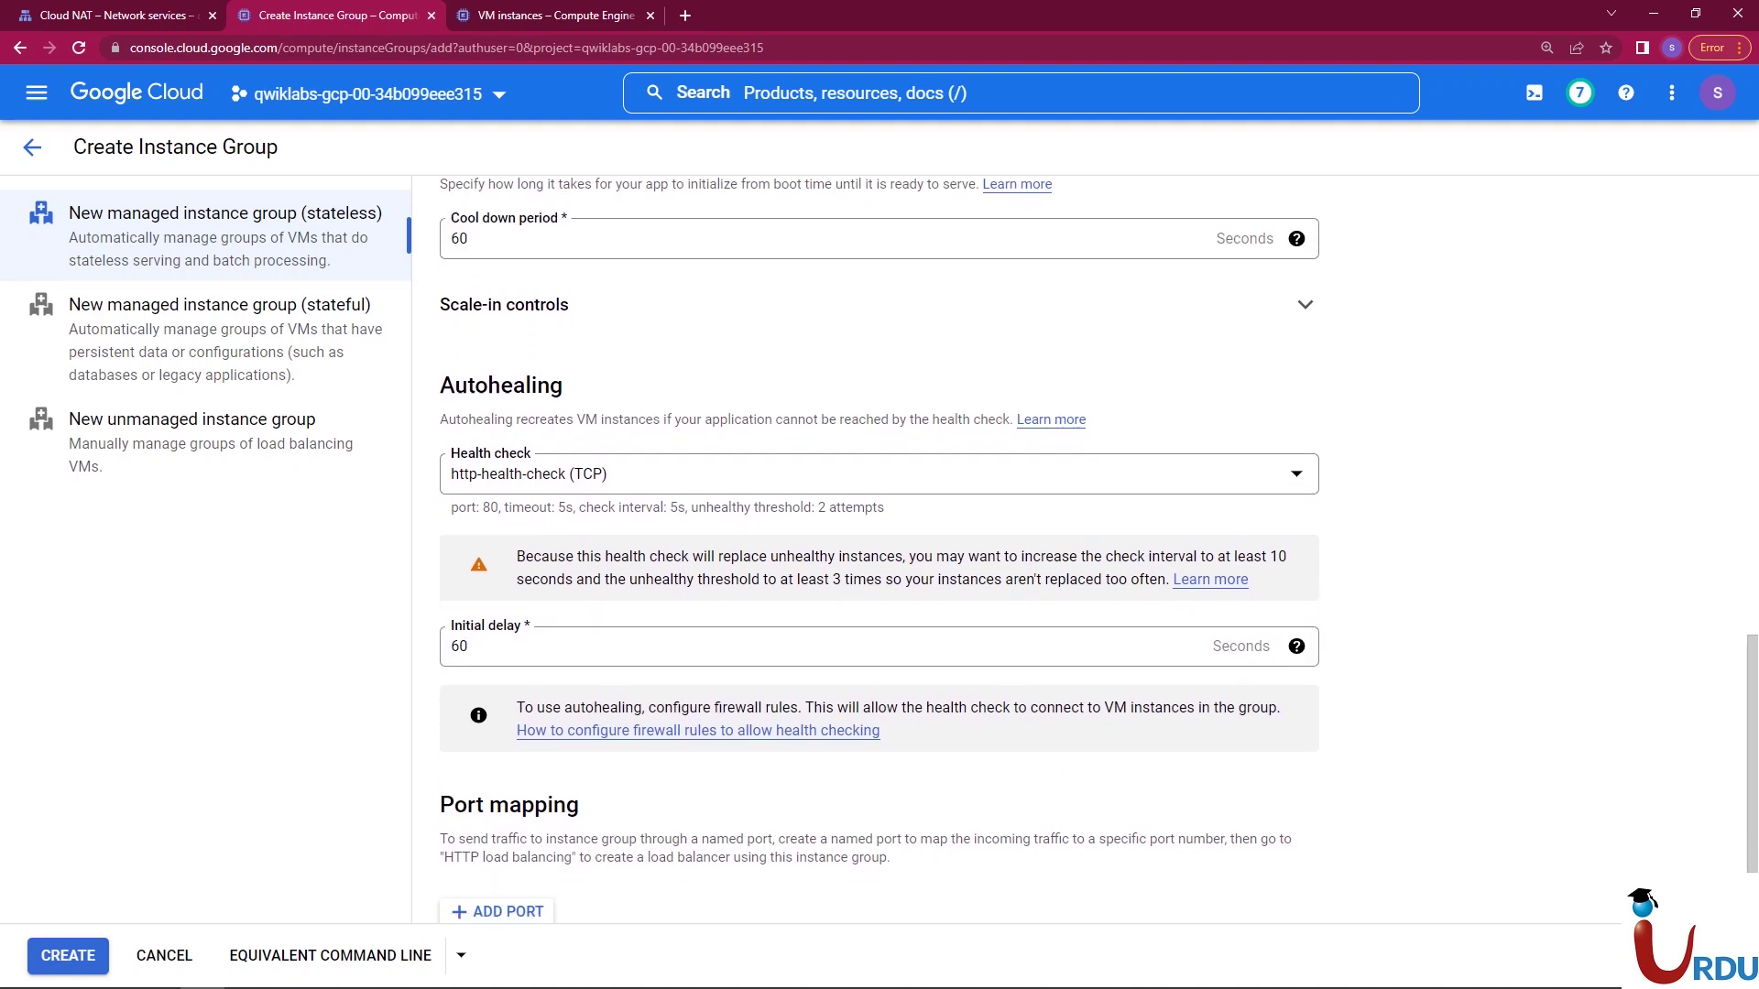
key("Escape")
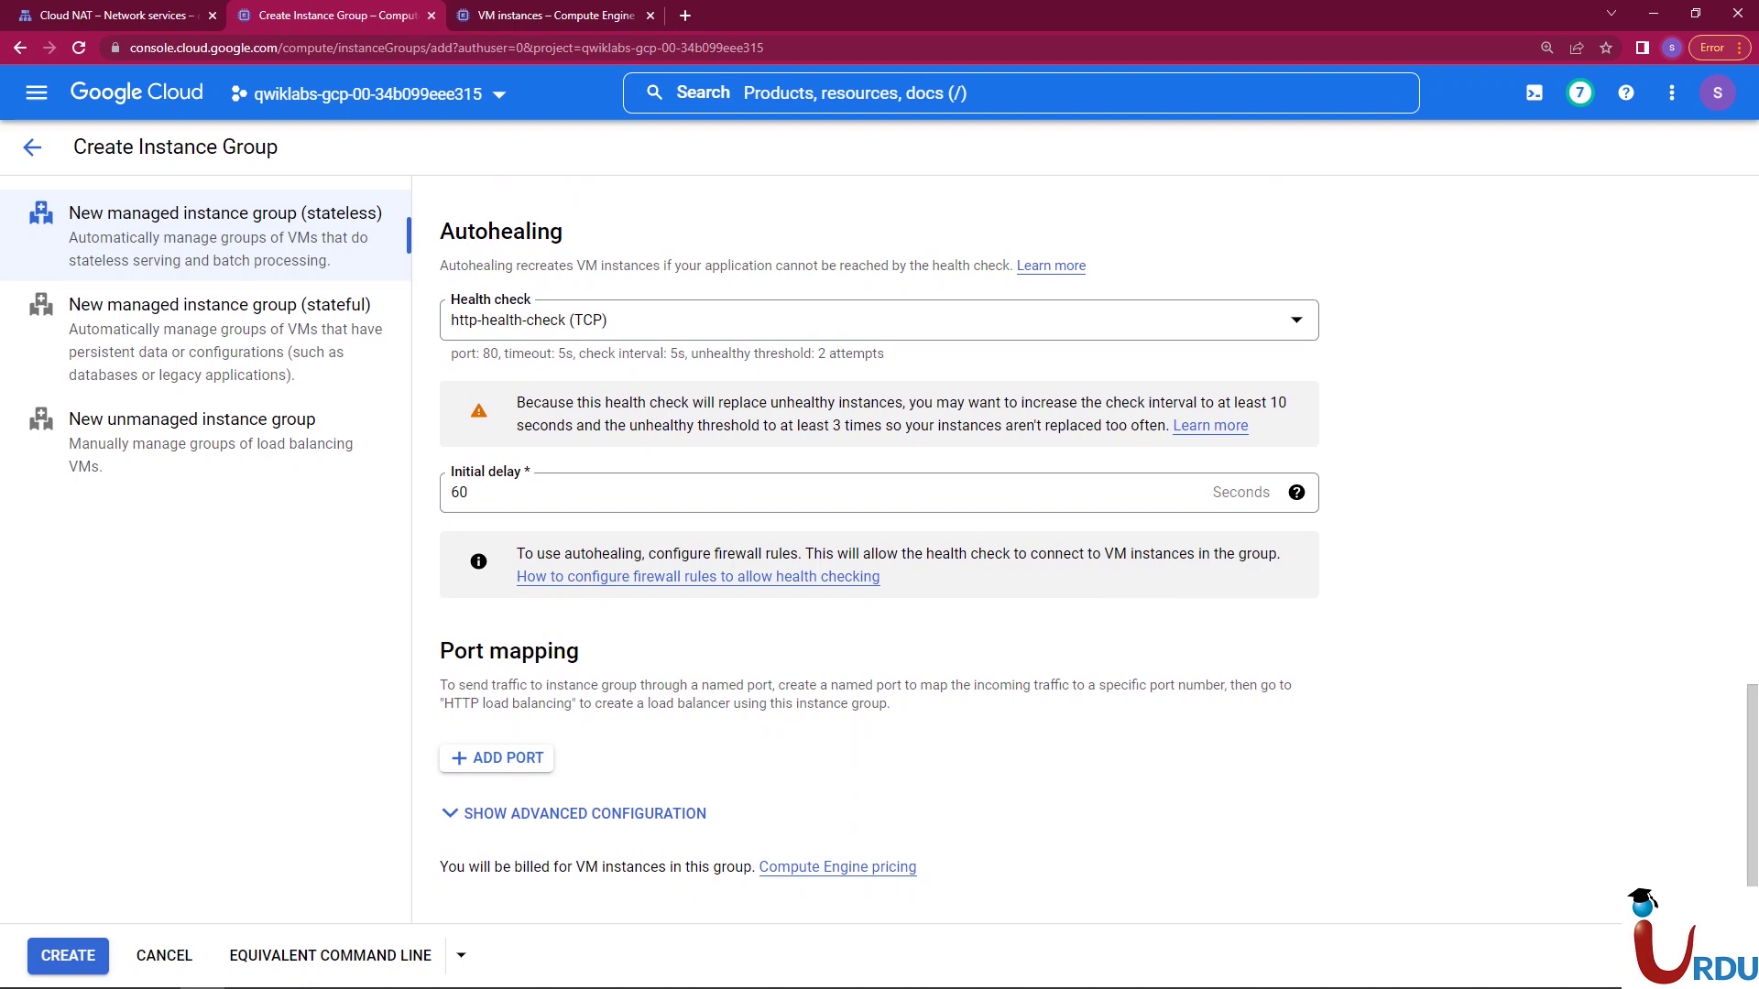
left_click(67, 956)
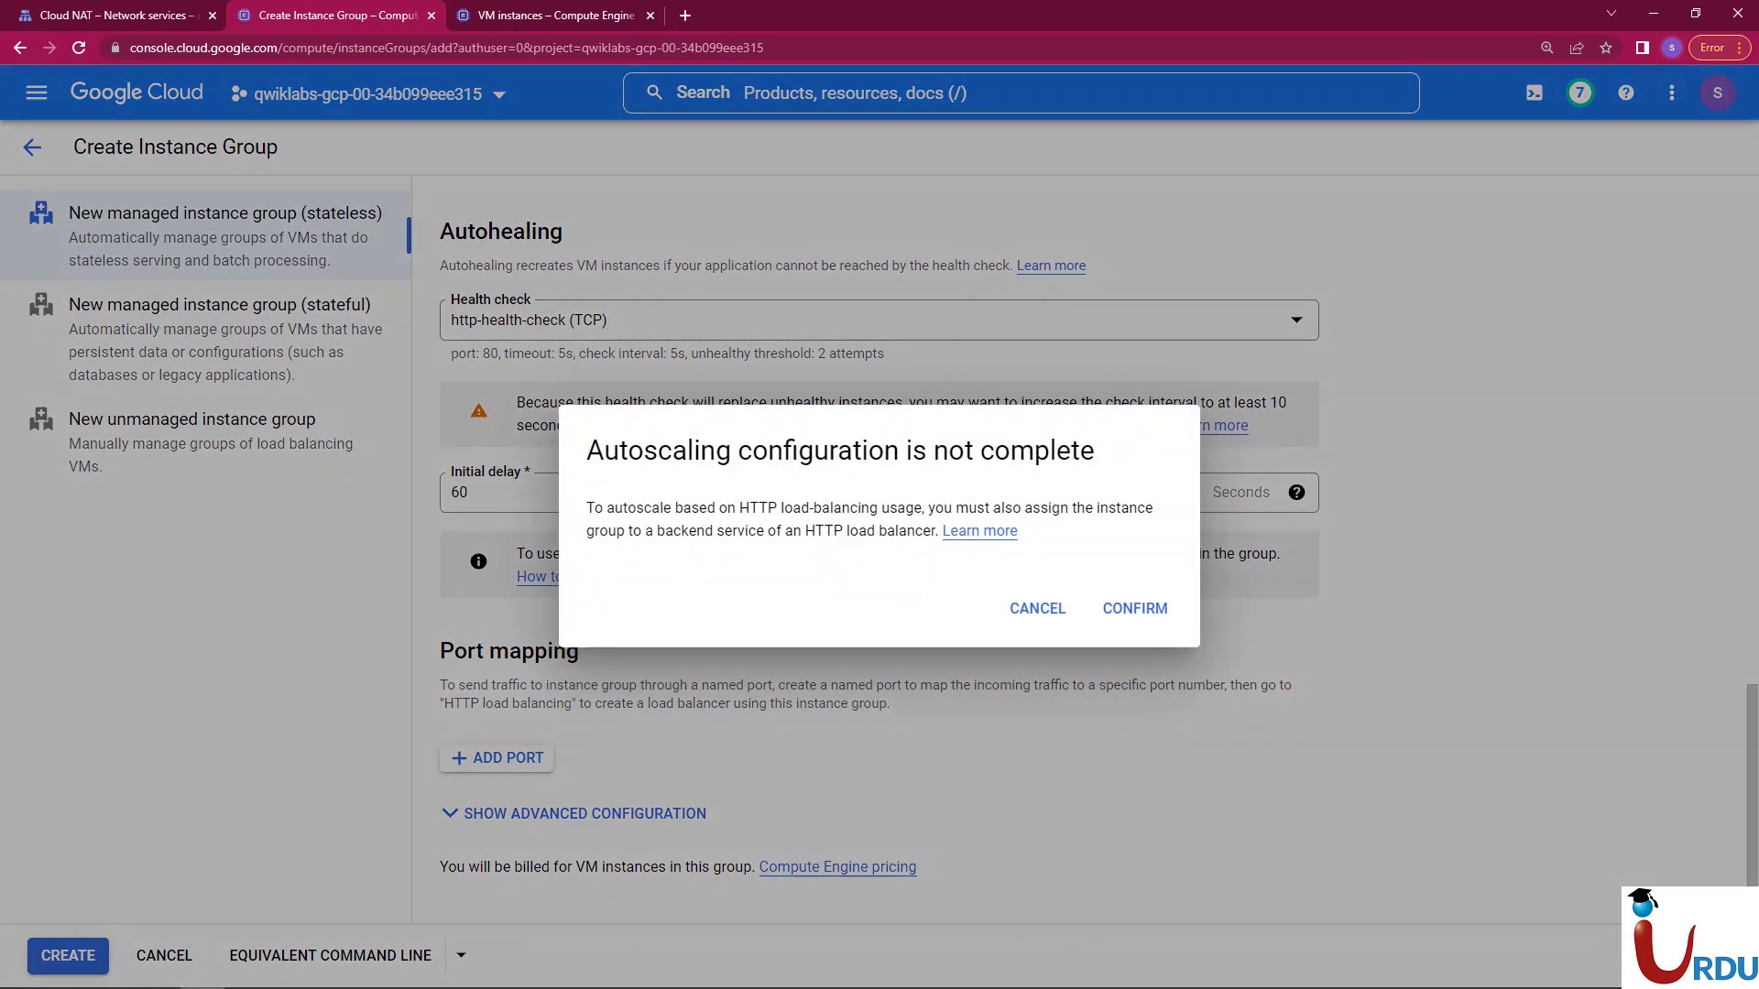
left_click(1135, 608)
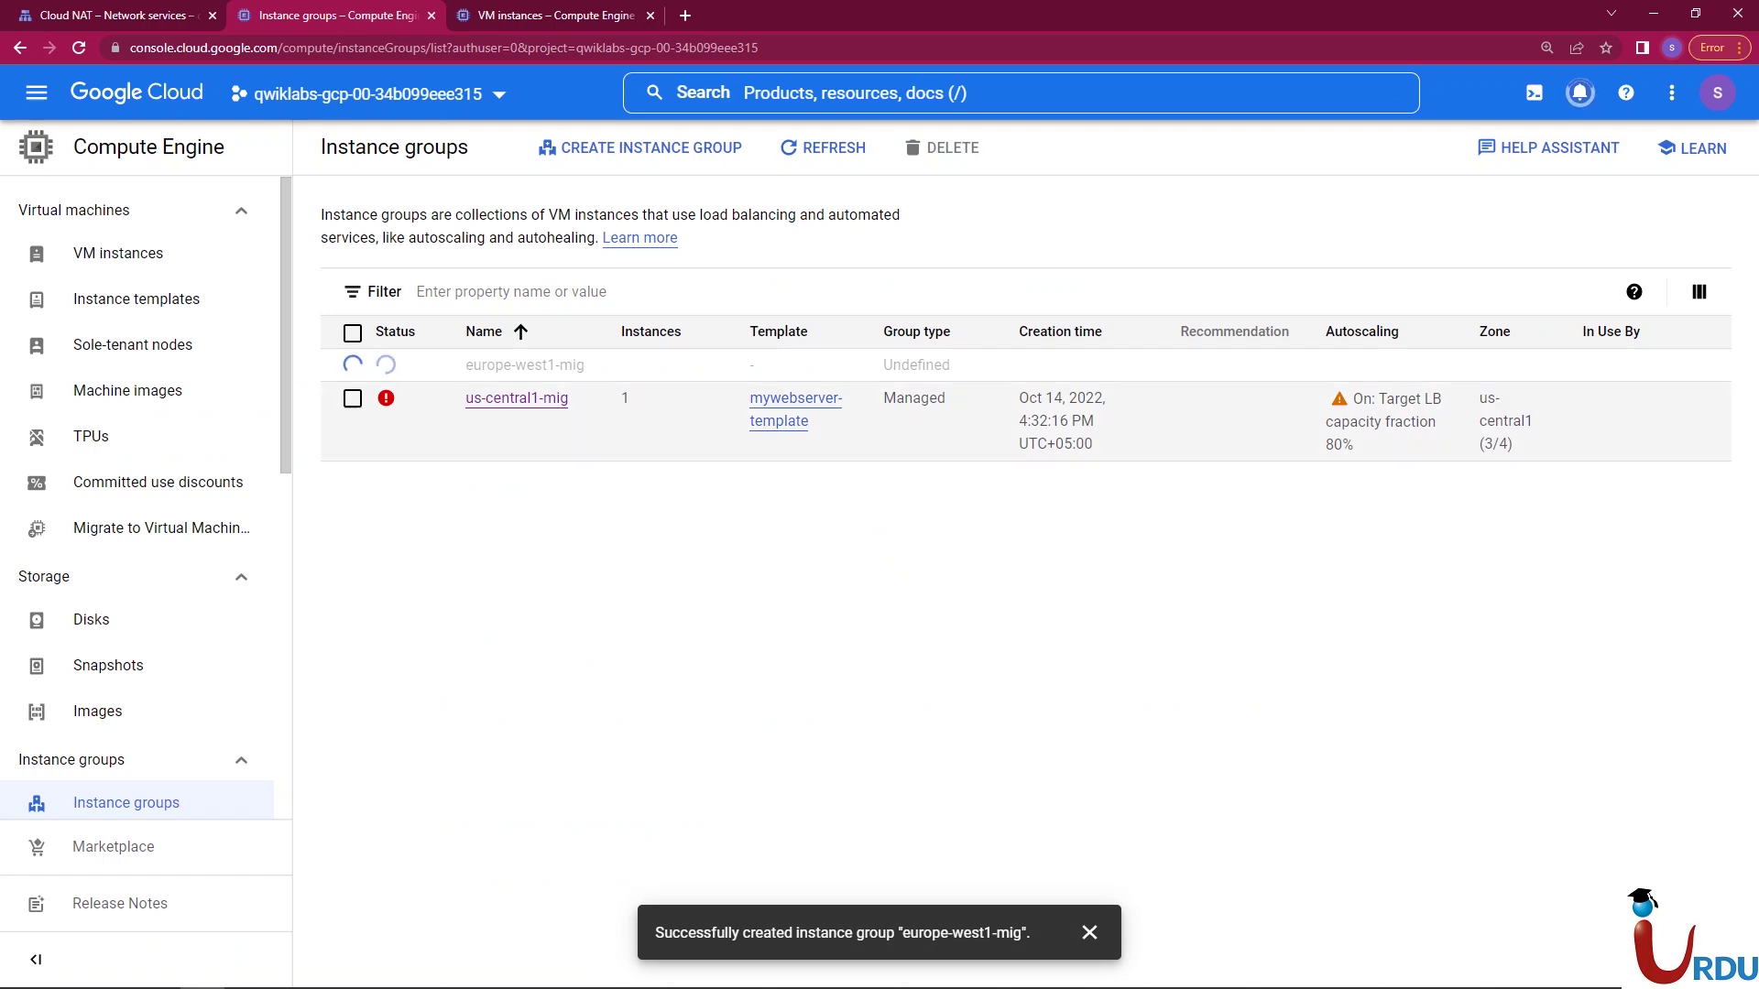
- Read the autoscaling warning on us-central1-mig and refresh the VM instances list
left_click(1339, 399)
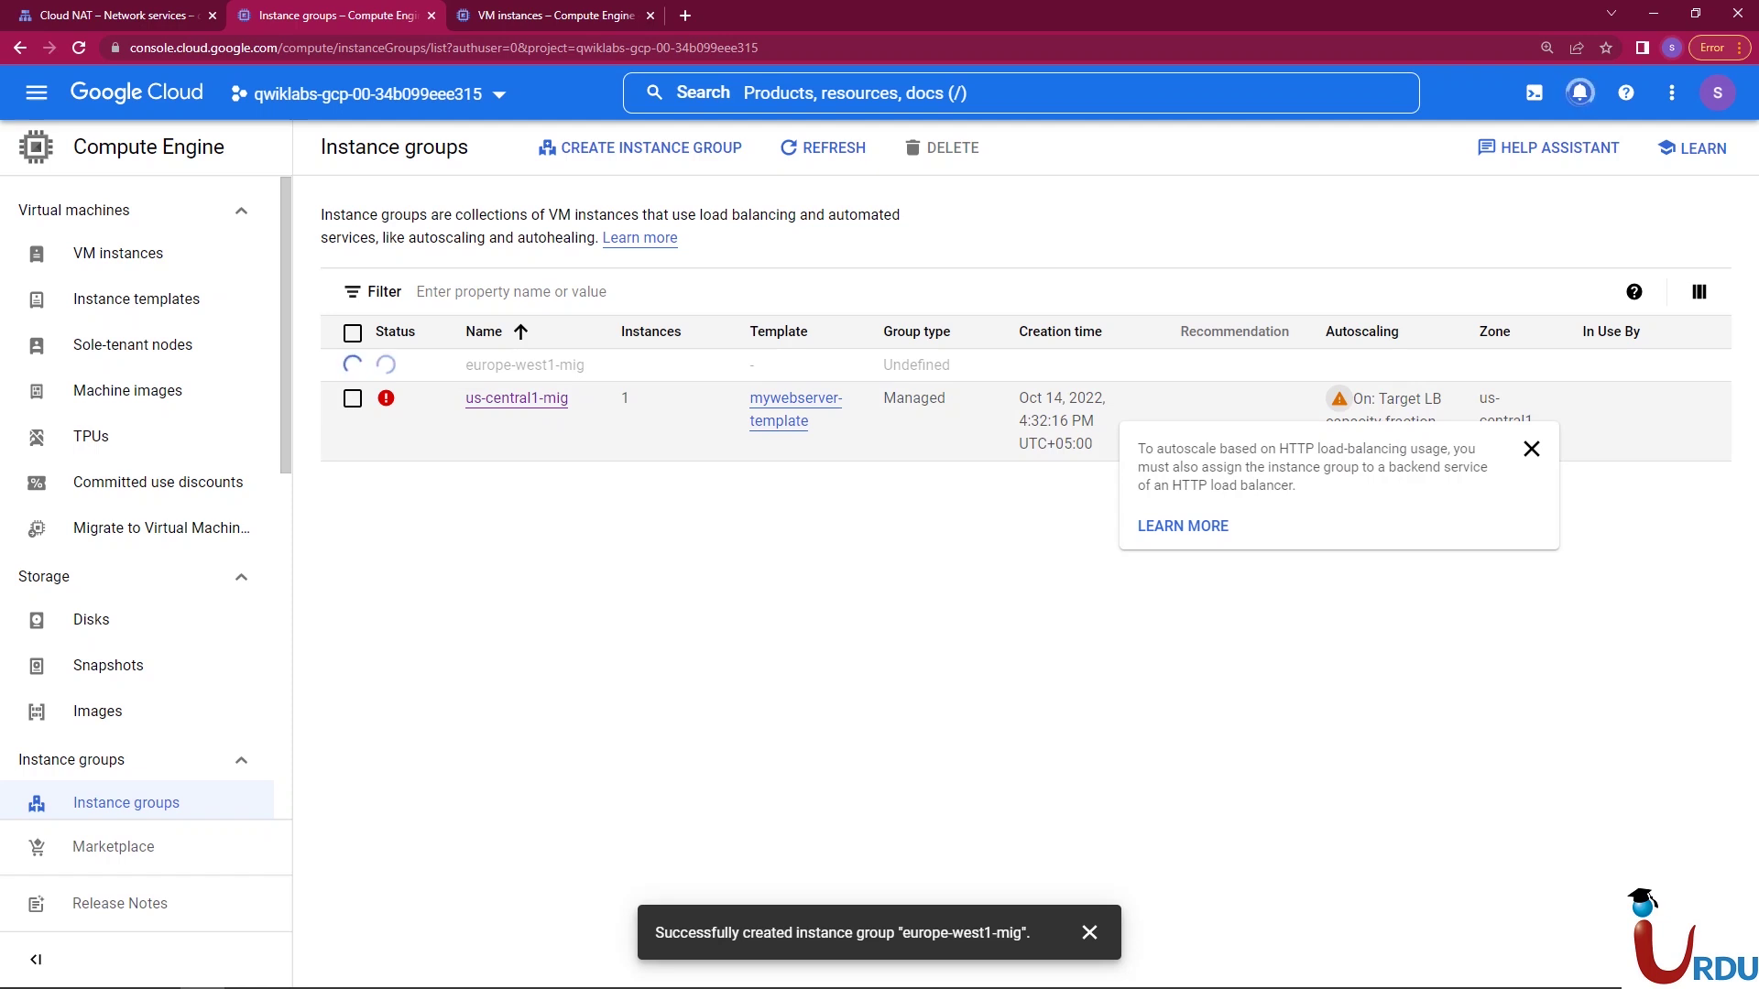
key("Escape")
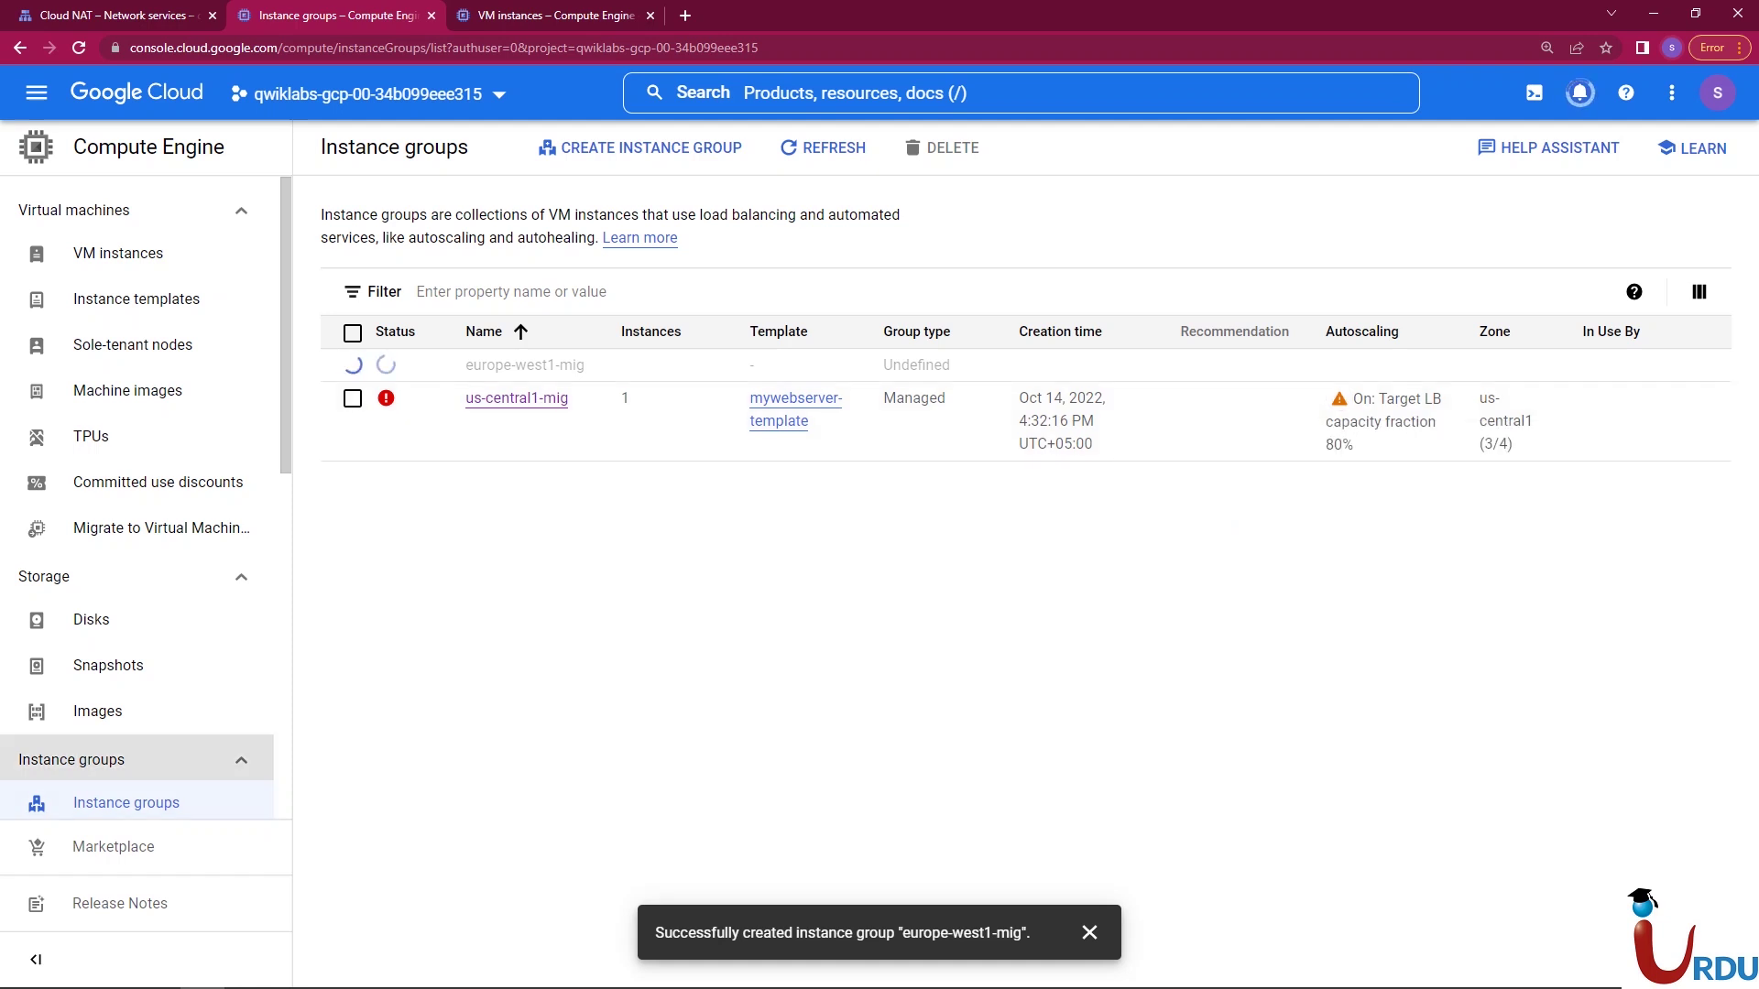
left_click(110, 15)
left_click(547, 14)
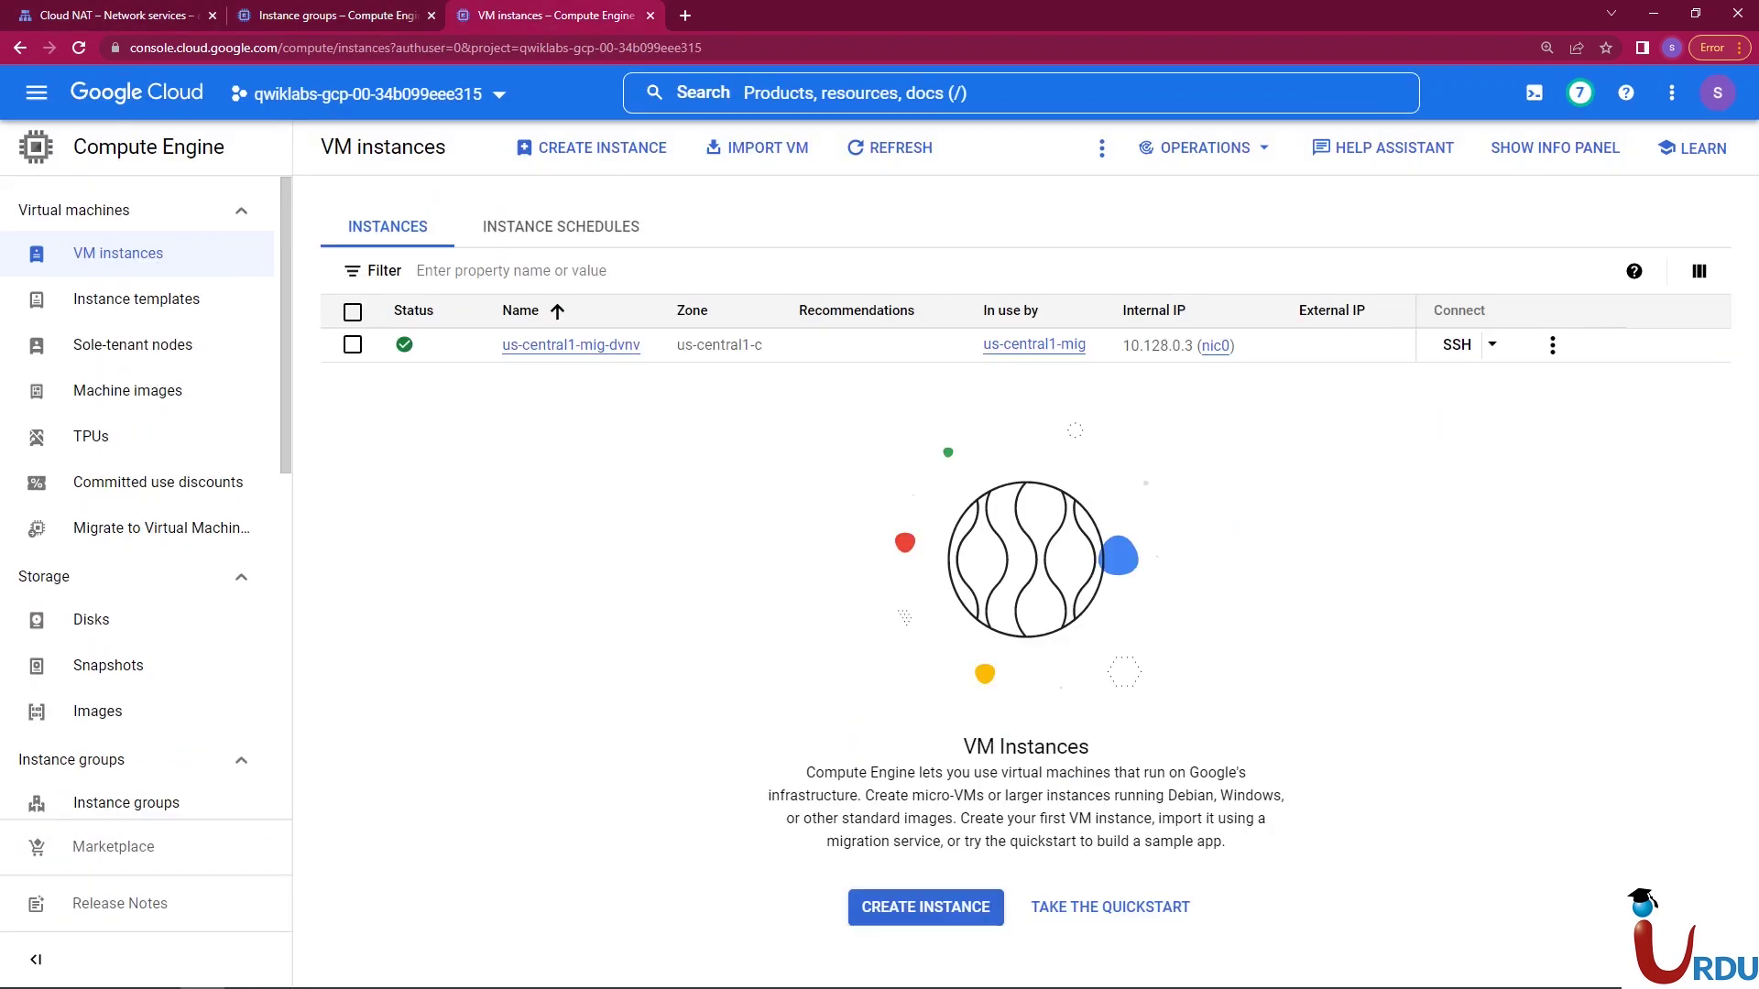
left_click(887, 147)
- Return to the instance groups list and refresh it to check the status of europe-west1-mig
left_click(190, 11)
left_click(335, 14)
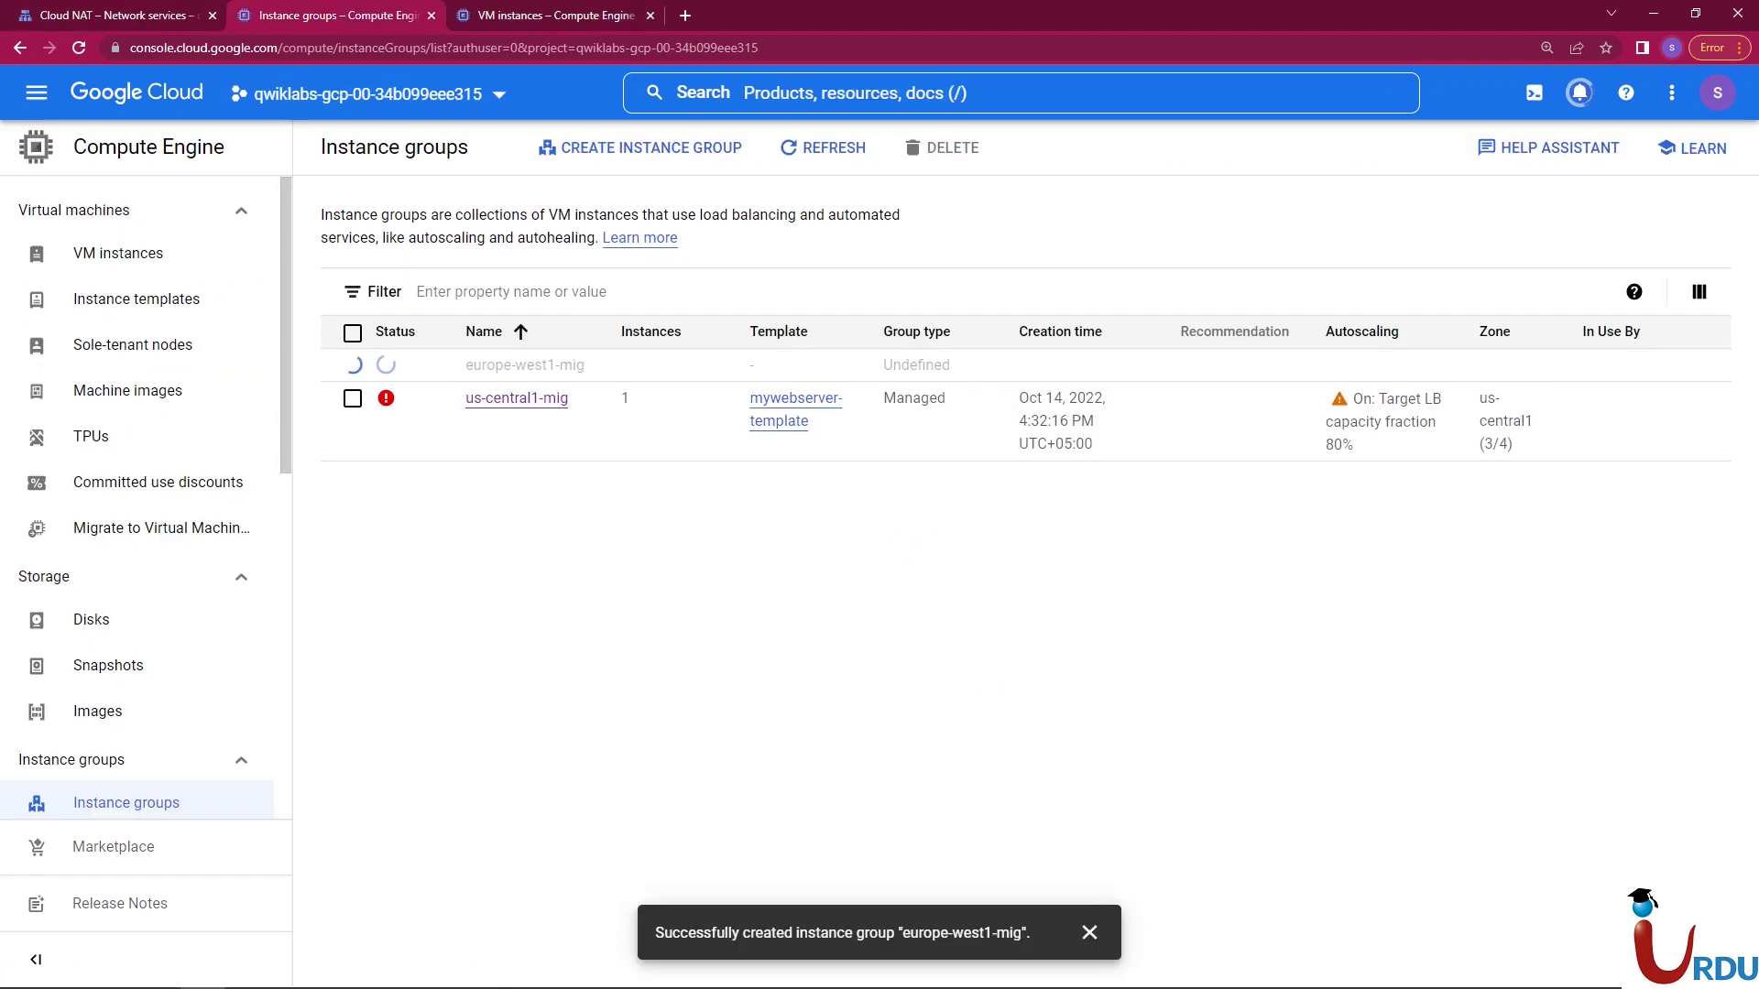
left_click(821, 147)
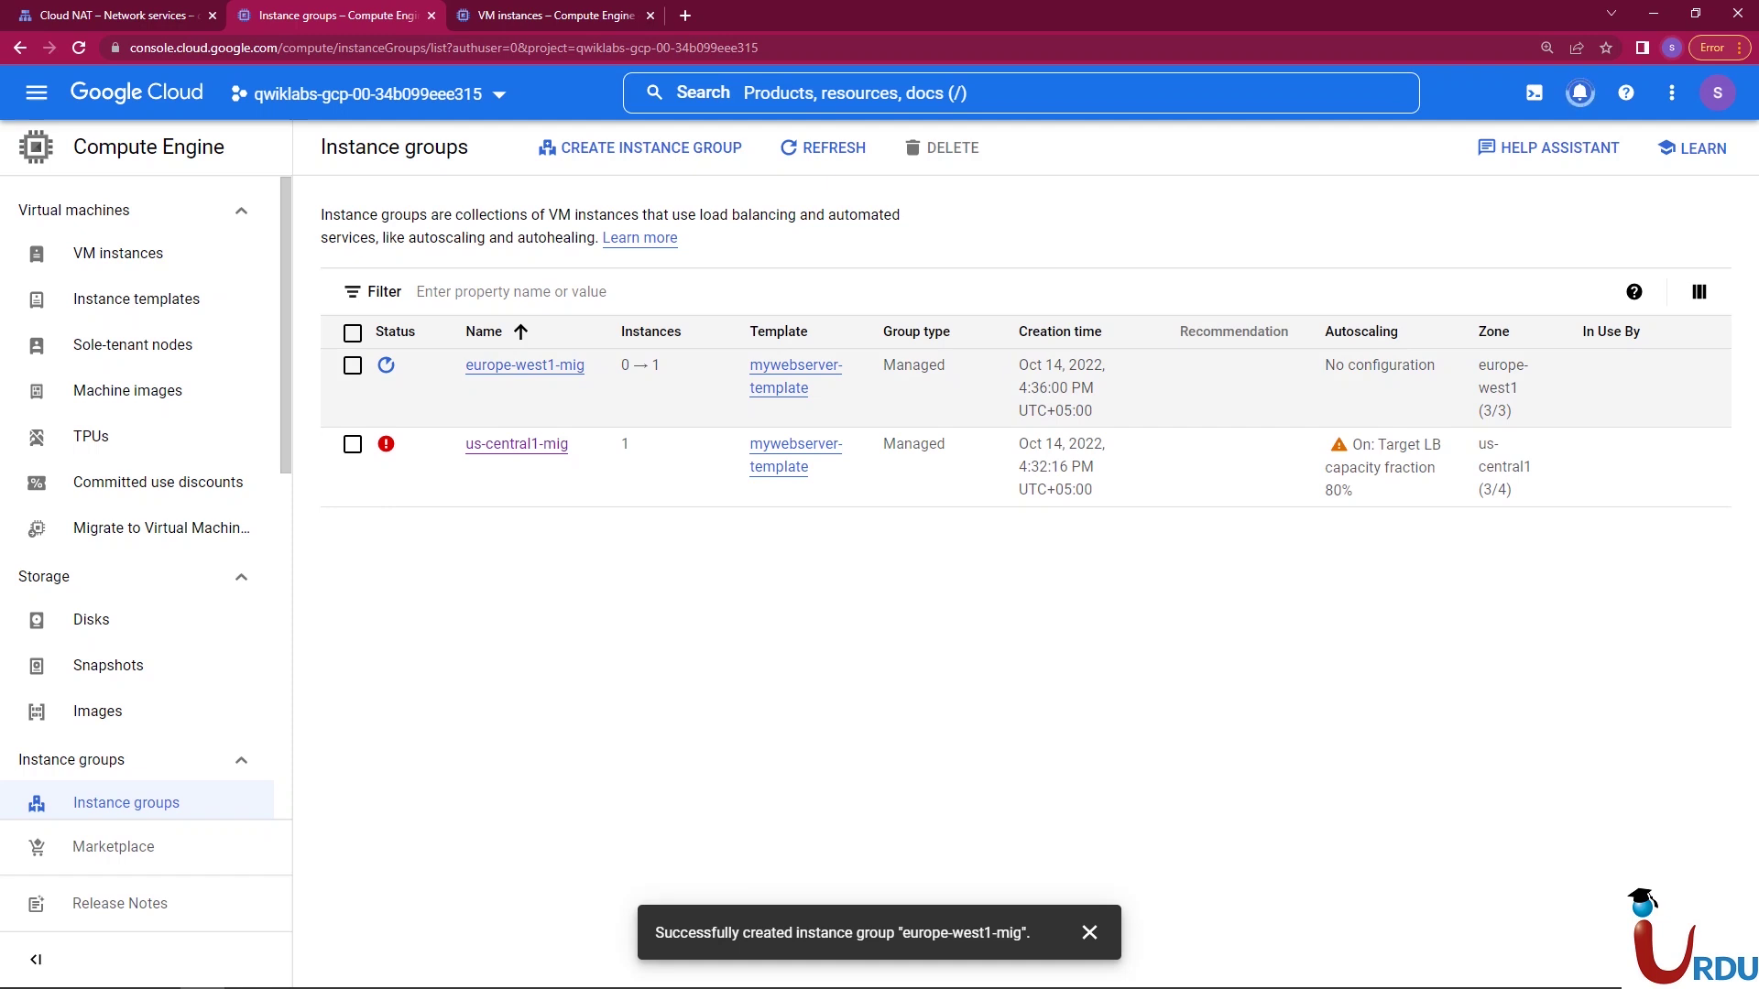
- Review the Hands-On Lab slide in PowerPoint and refresh the VM instances list in the browser to check the instance status
key("ctrl+Tab")
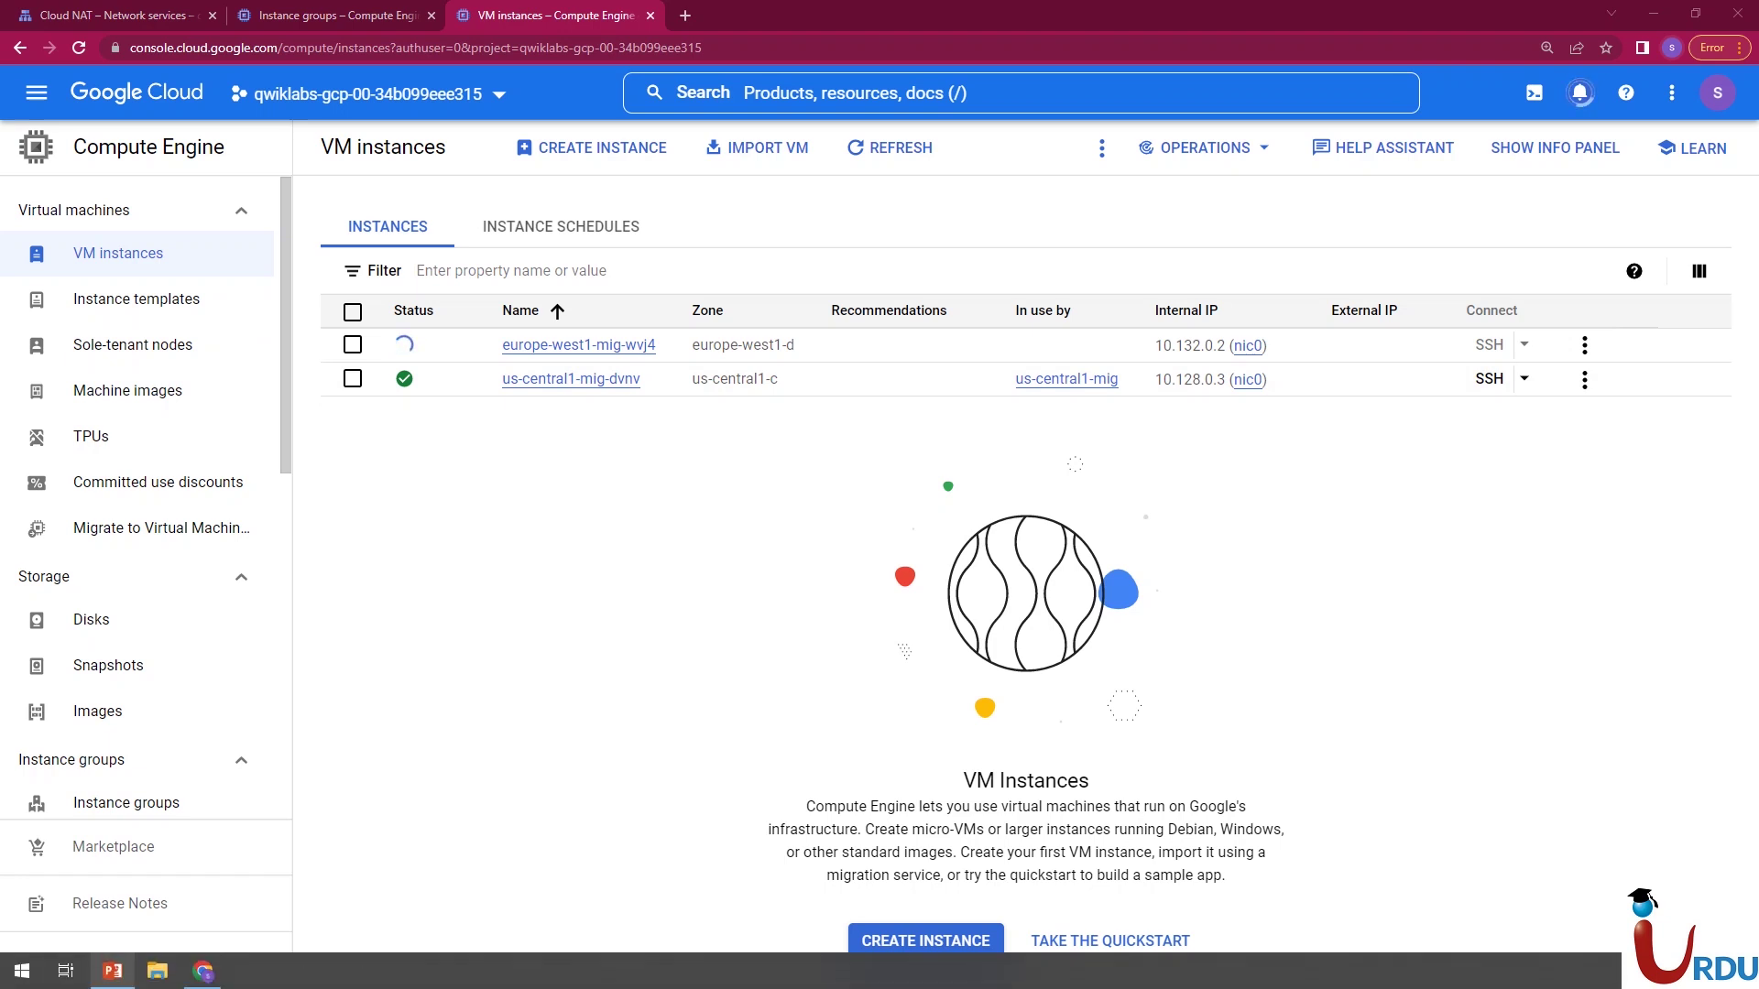
left_click(112, 970)
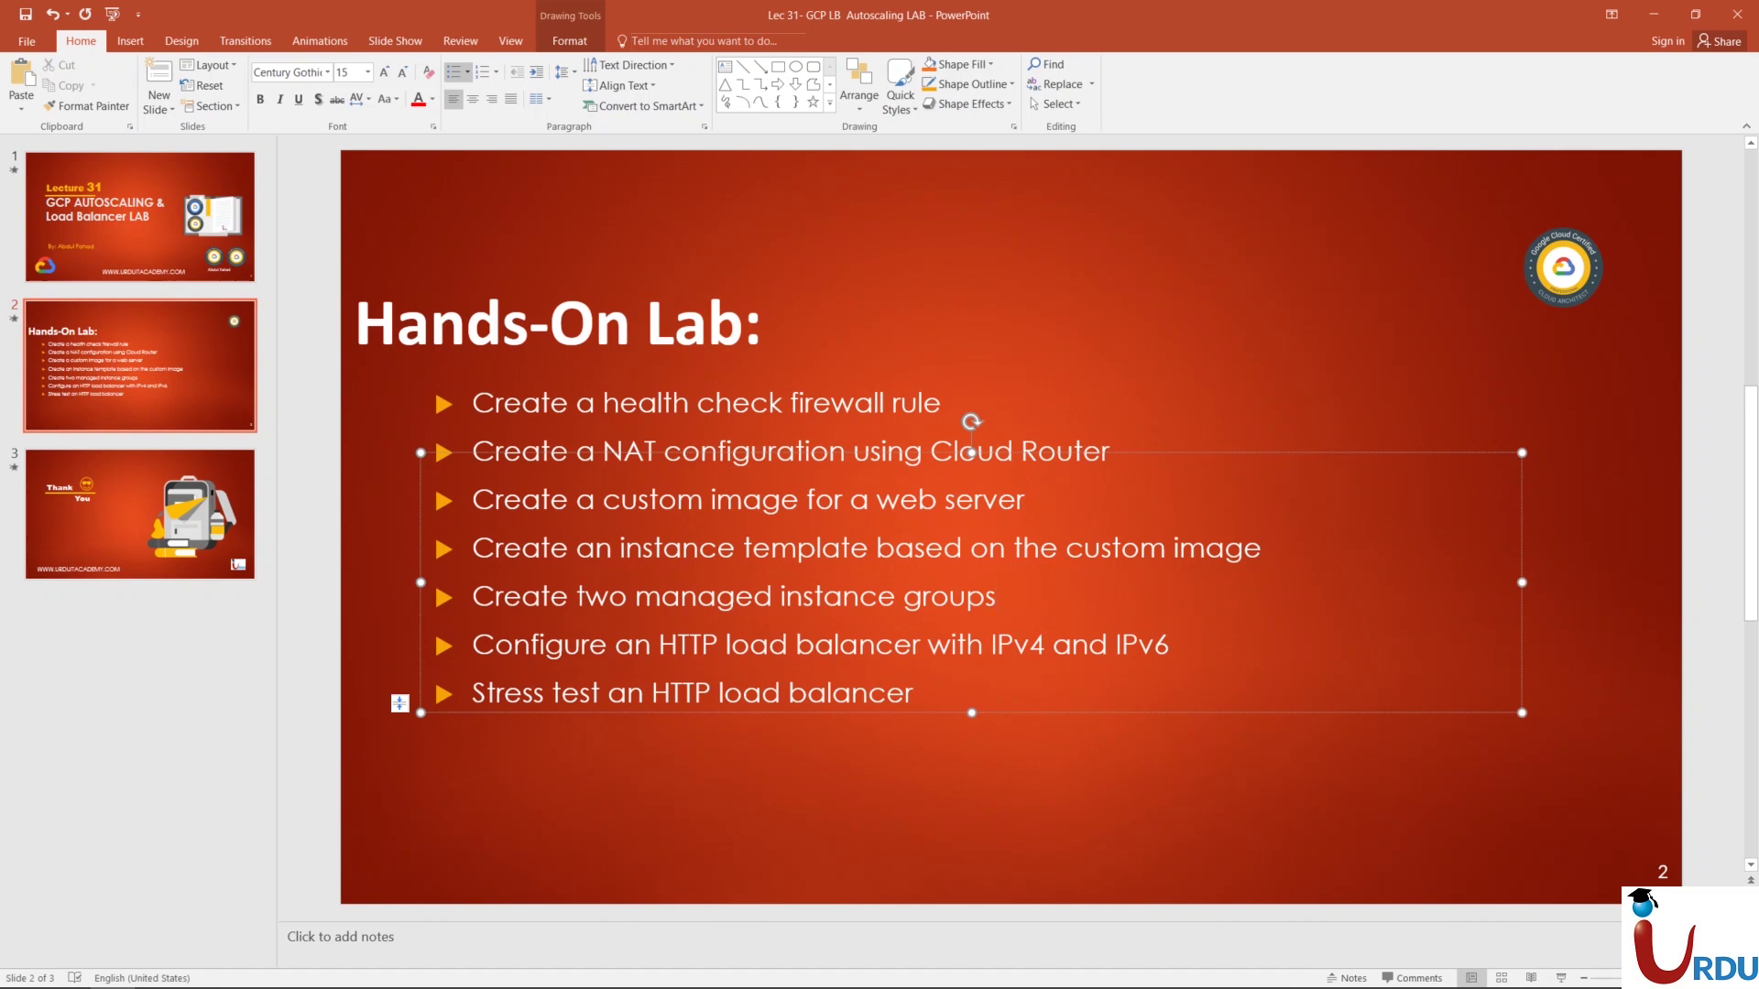
left_click(1654, 14)
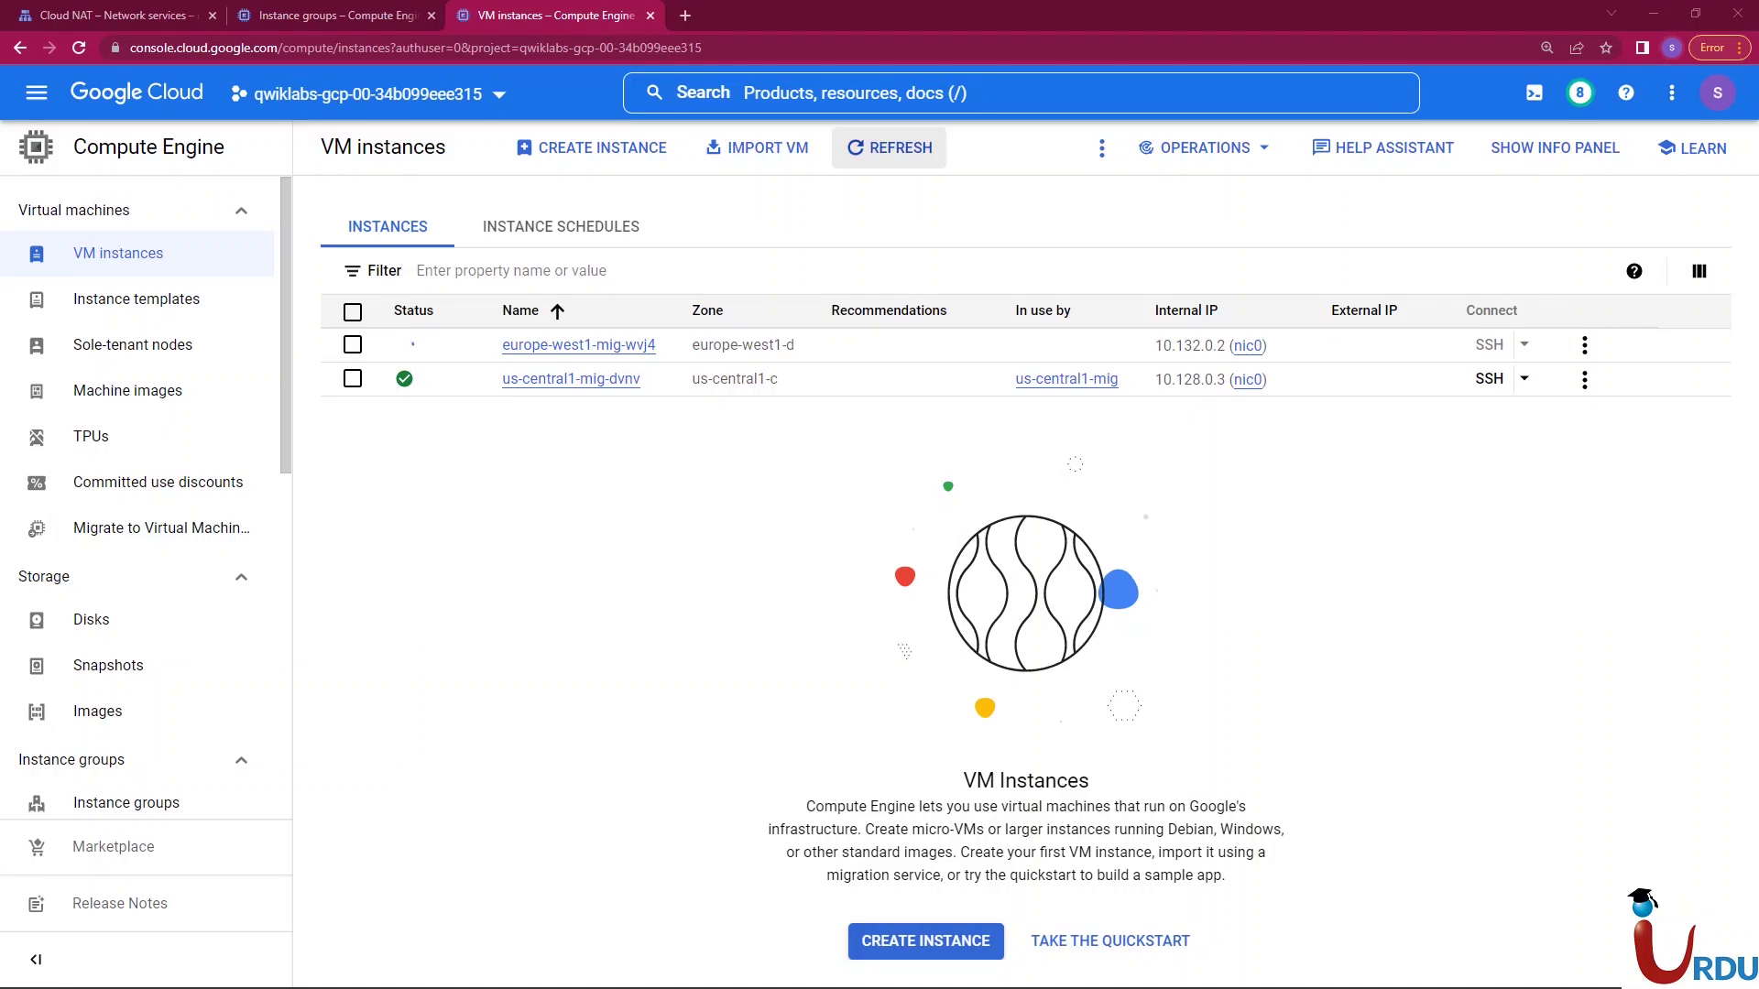
left_click(889, 148)
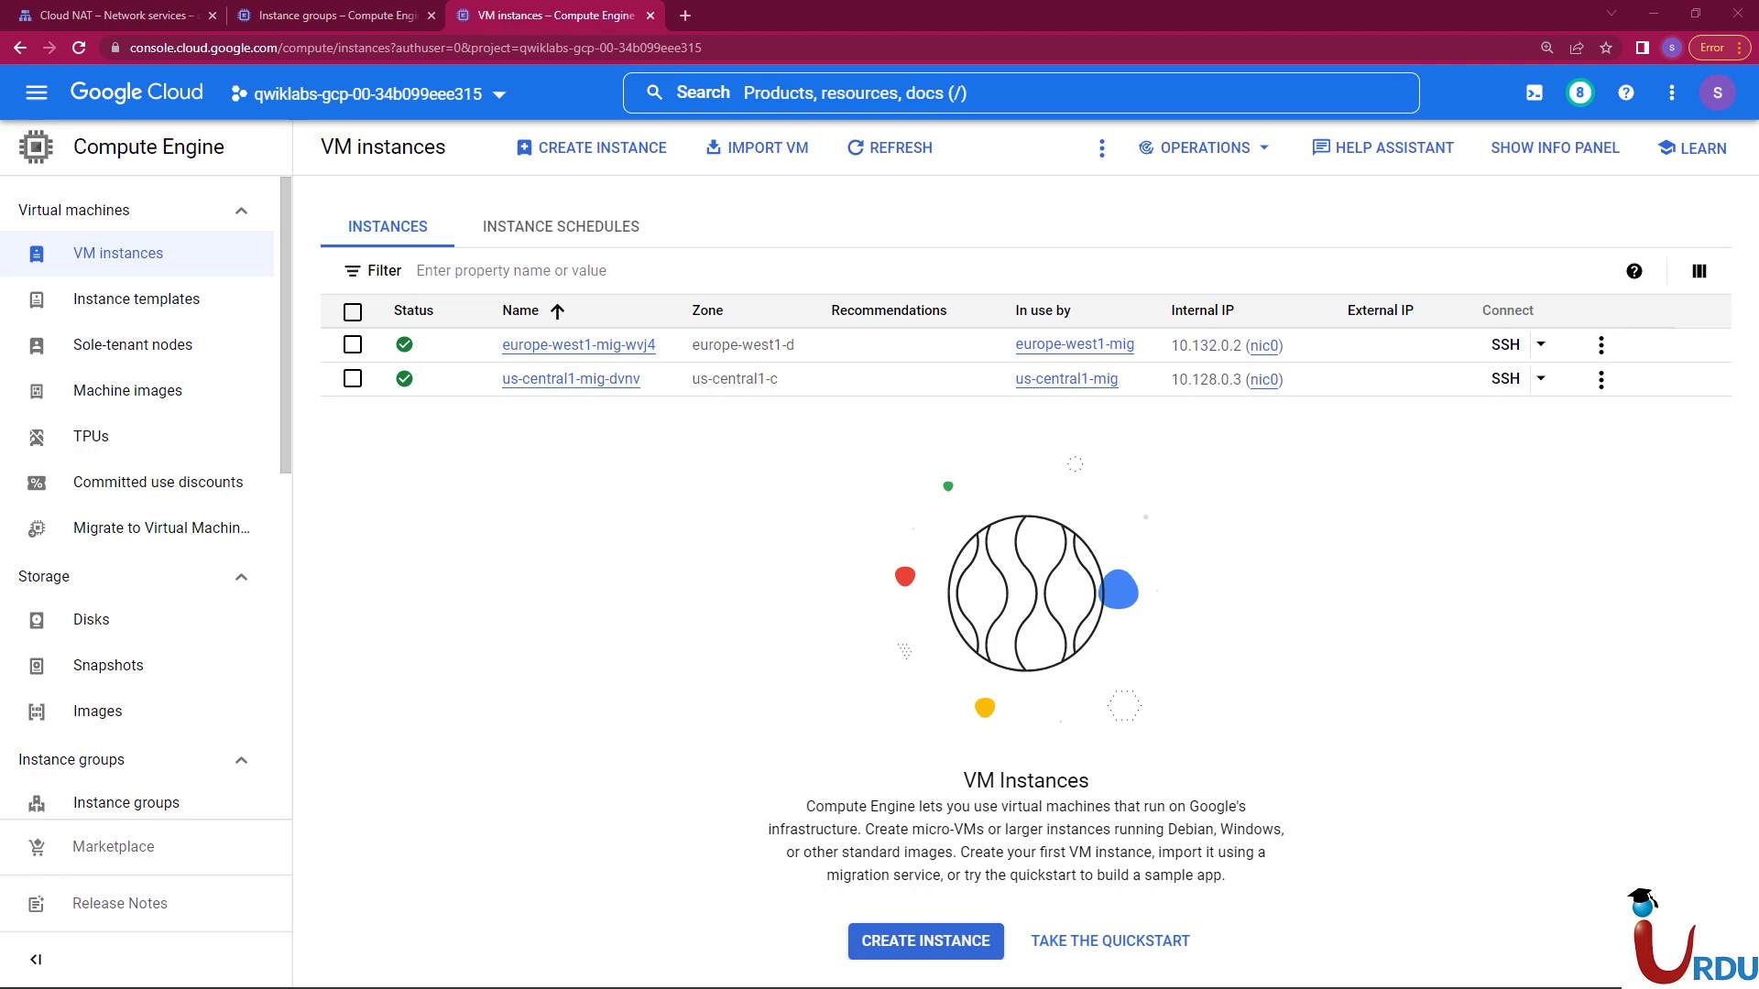
key("ctrl+t")
type("https://cdn.qwiklabs.com/ByFMJpAyU9Uxc4dL8LmHWdITVL%2BMvDA0eqOm1W63BSA%3D")
key("Return")
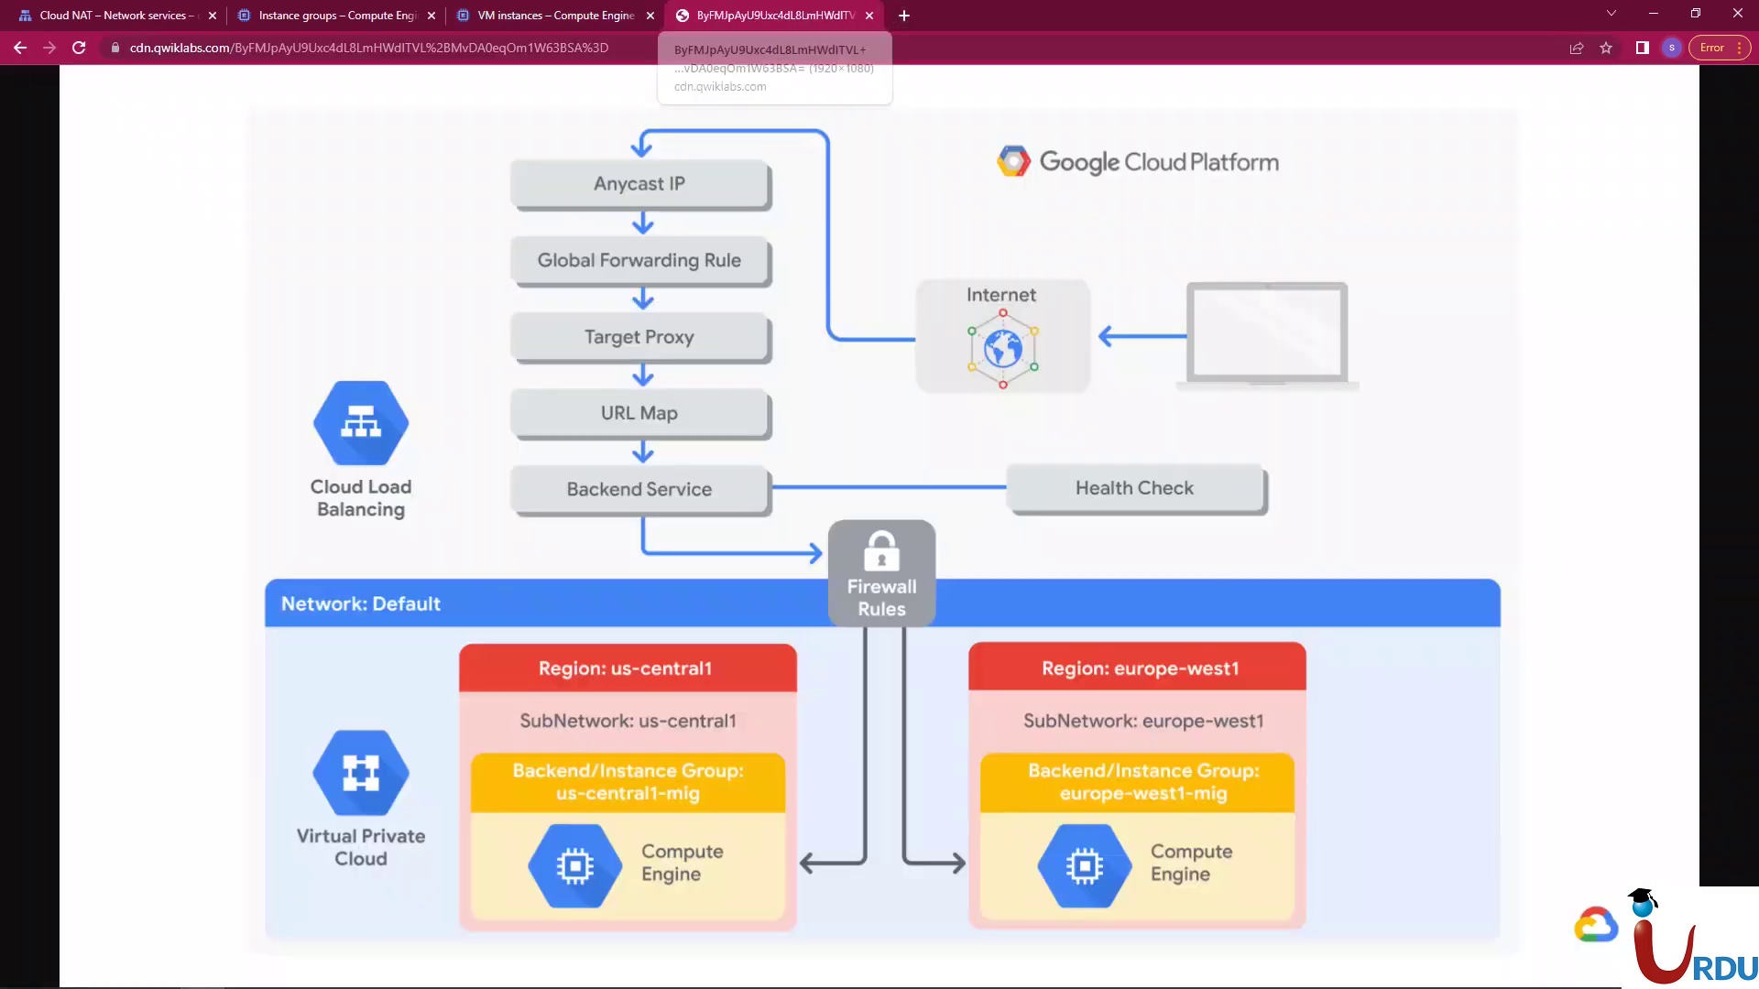
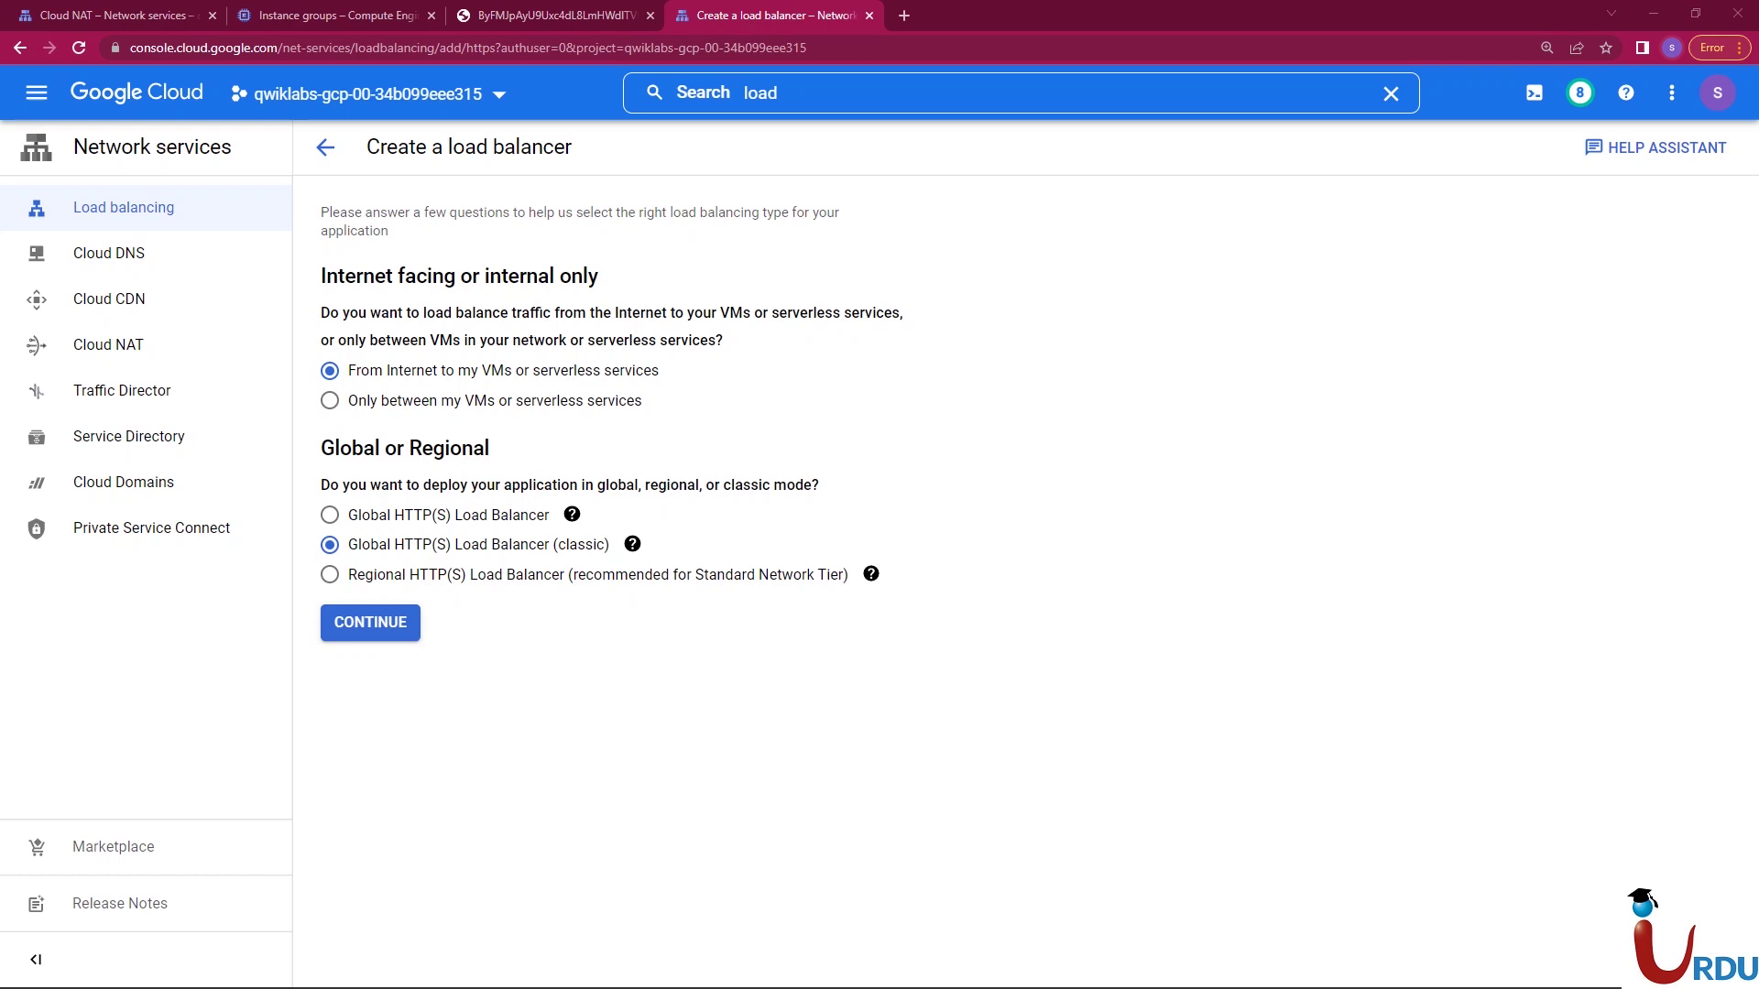
- Continue with the internet-facing Global HTTP(S) Load Balancer (classic) and name it http-lb
left_click(370, 622)
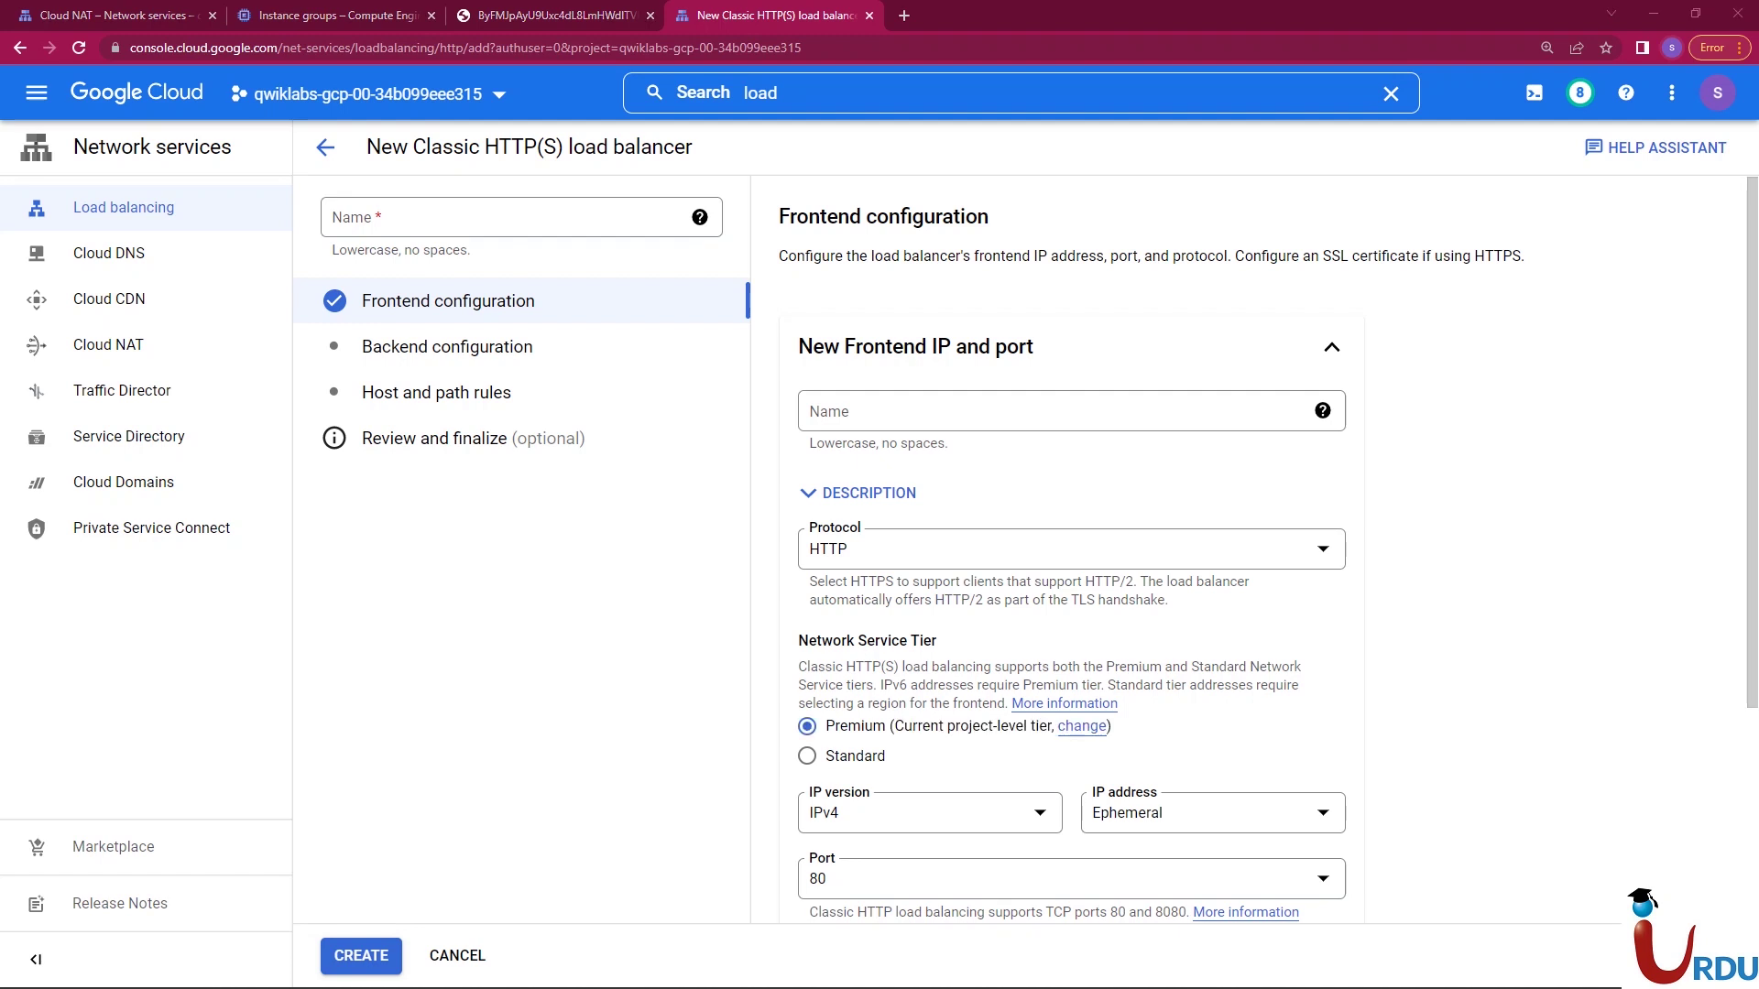
left_click(520, 217)
type("http-lb")
key("Tab")
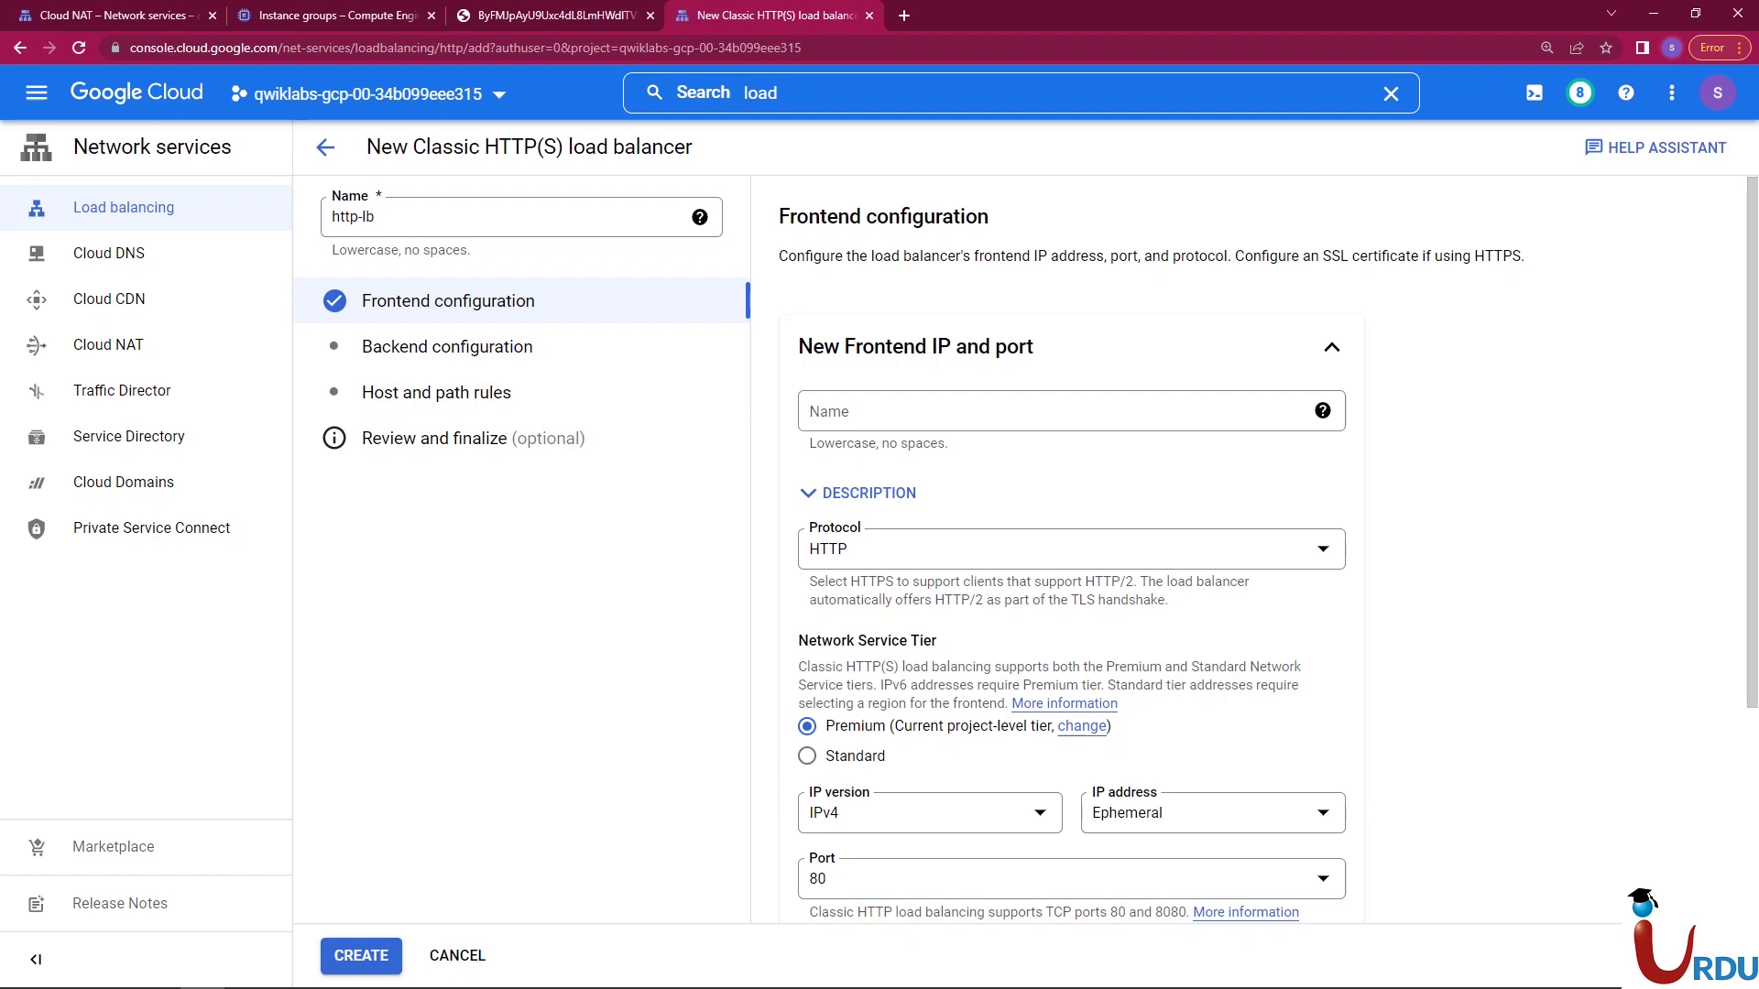
- Configure an HTTP frontend named fe with IPv4, an Ephemeral IP address and port 80
left_click(1070, 410)
type("fe")
key("Tab")
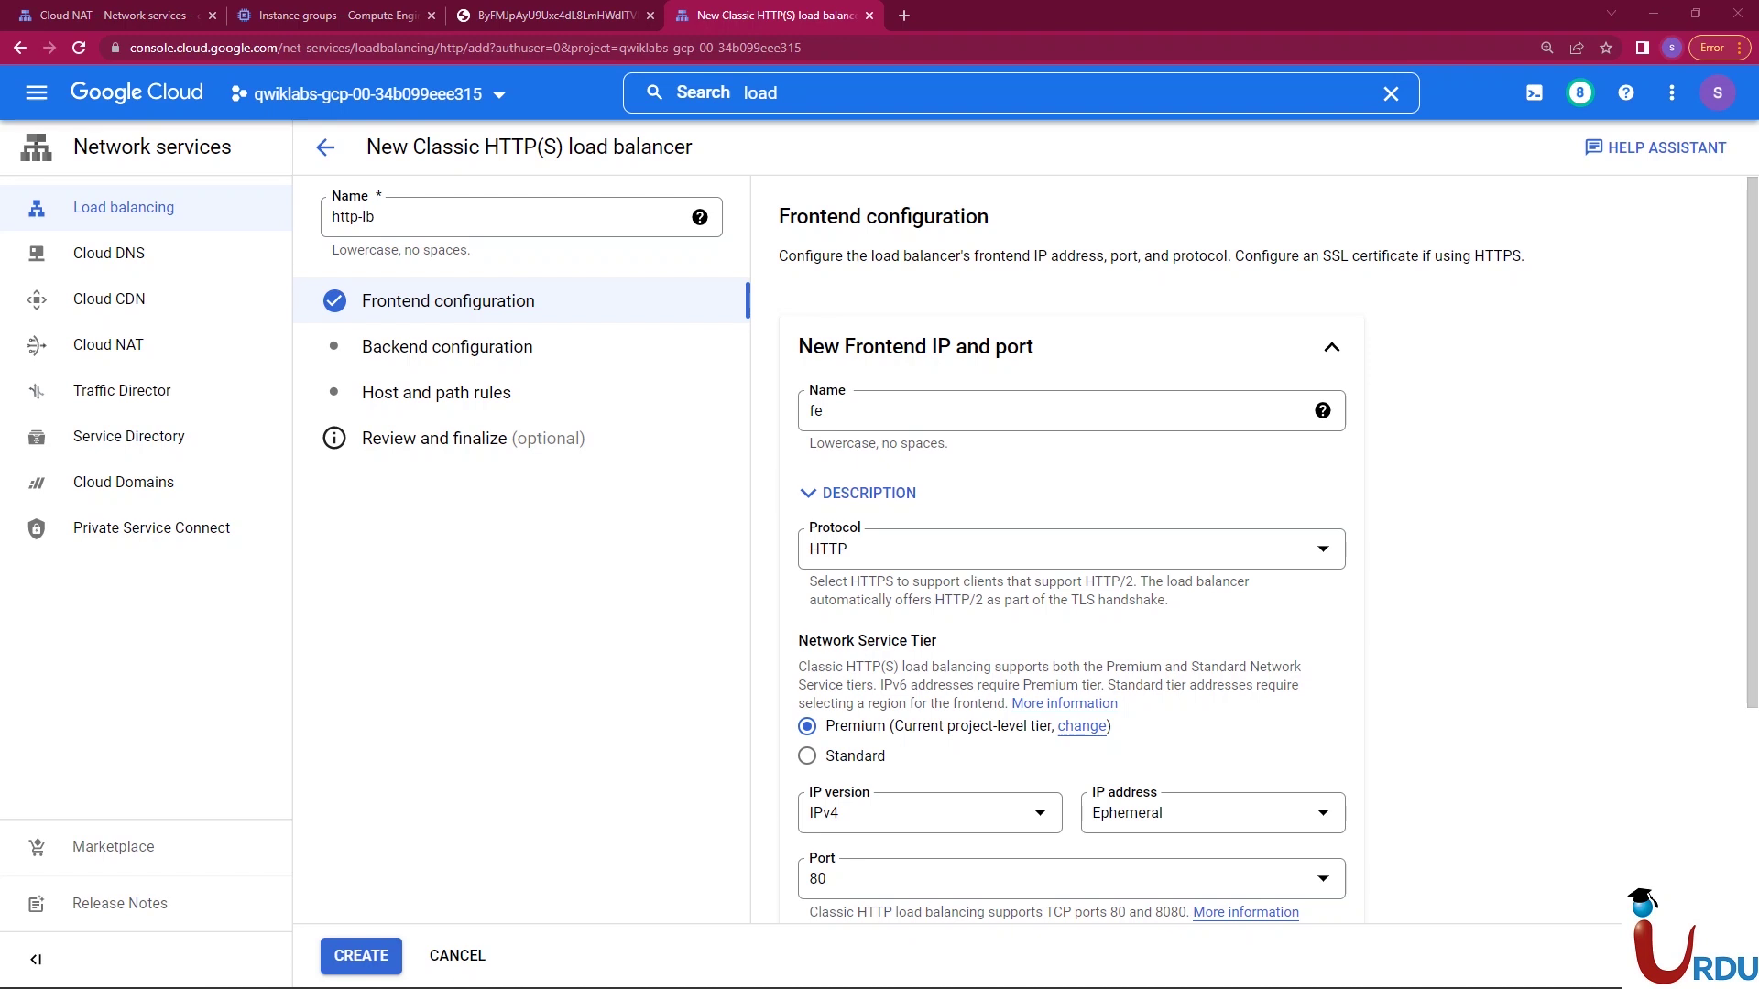
scroll(1026, 550, "down", 3)
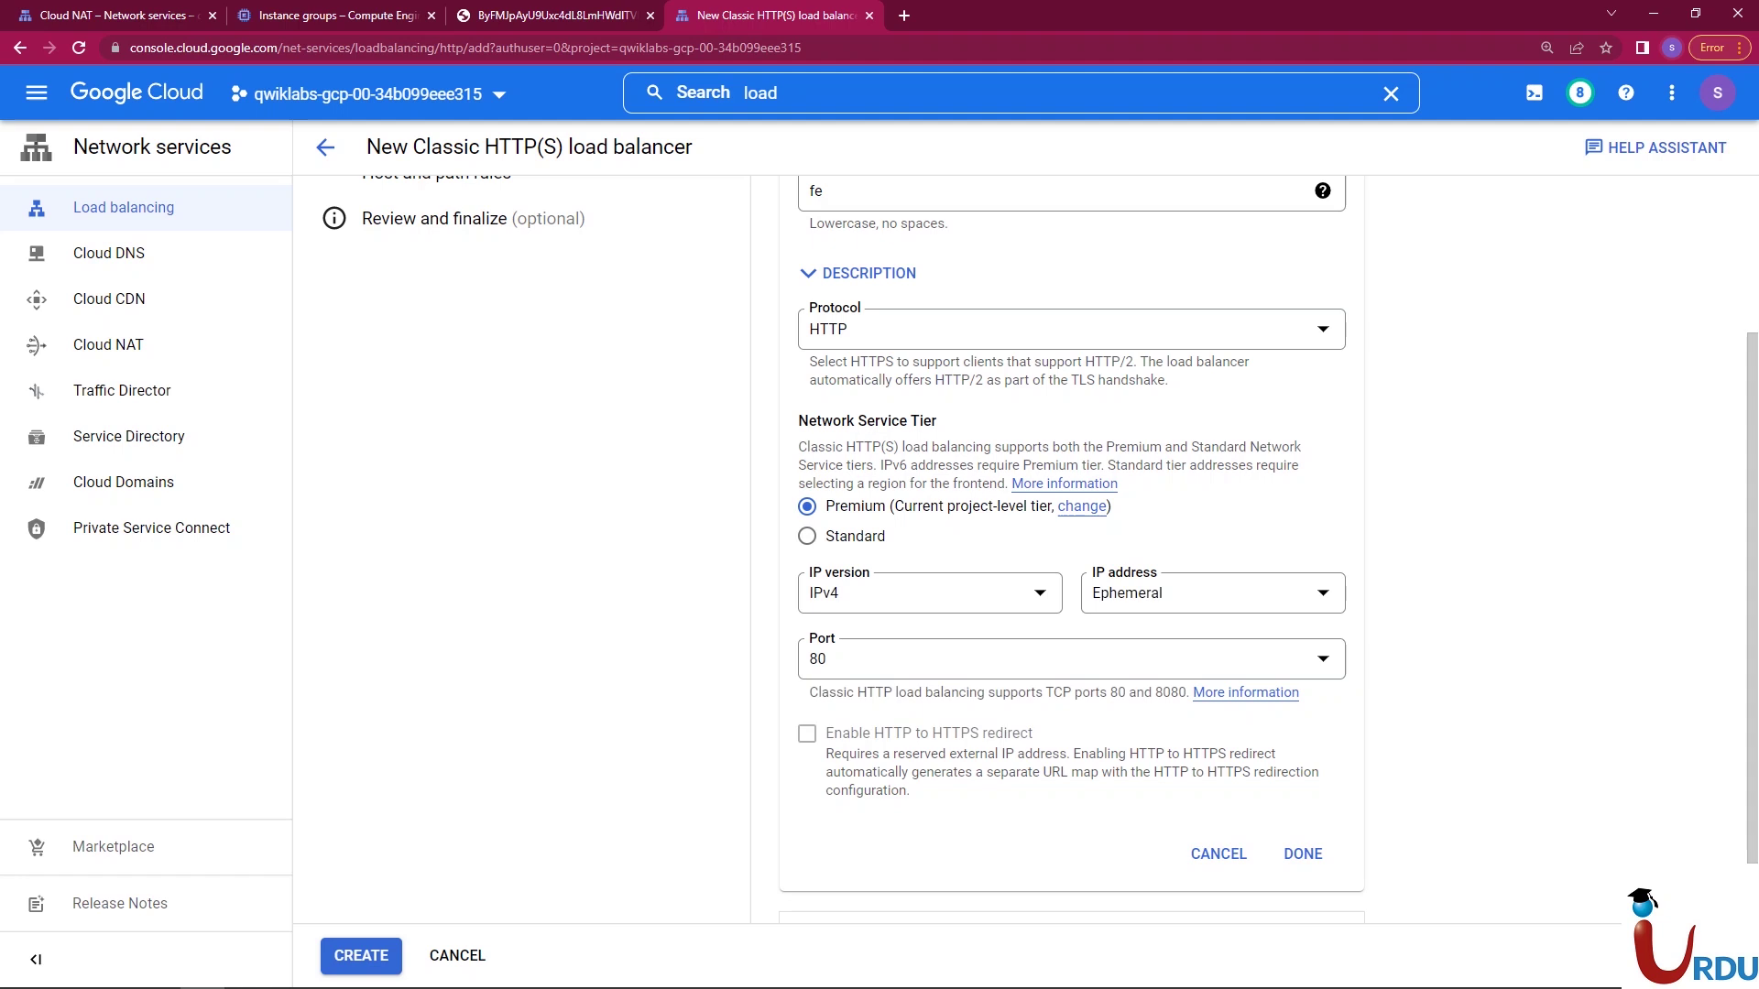
left_click(1210, 592)
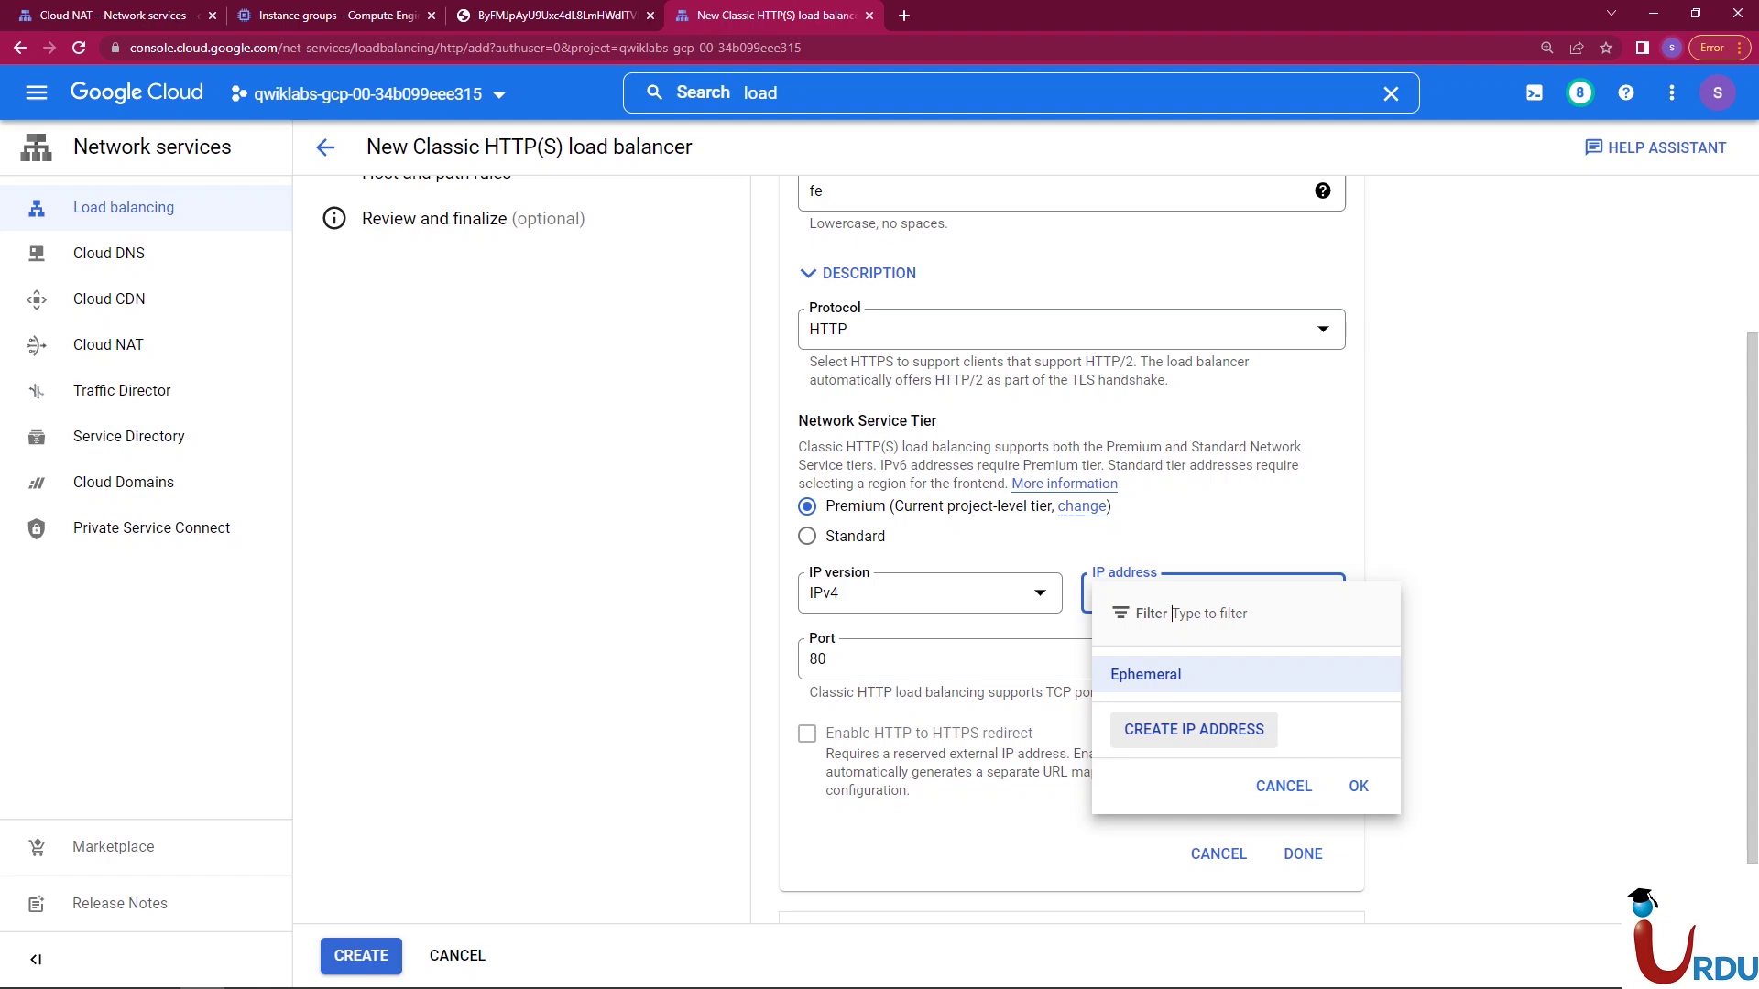
left_click(1164, 674)
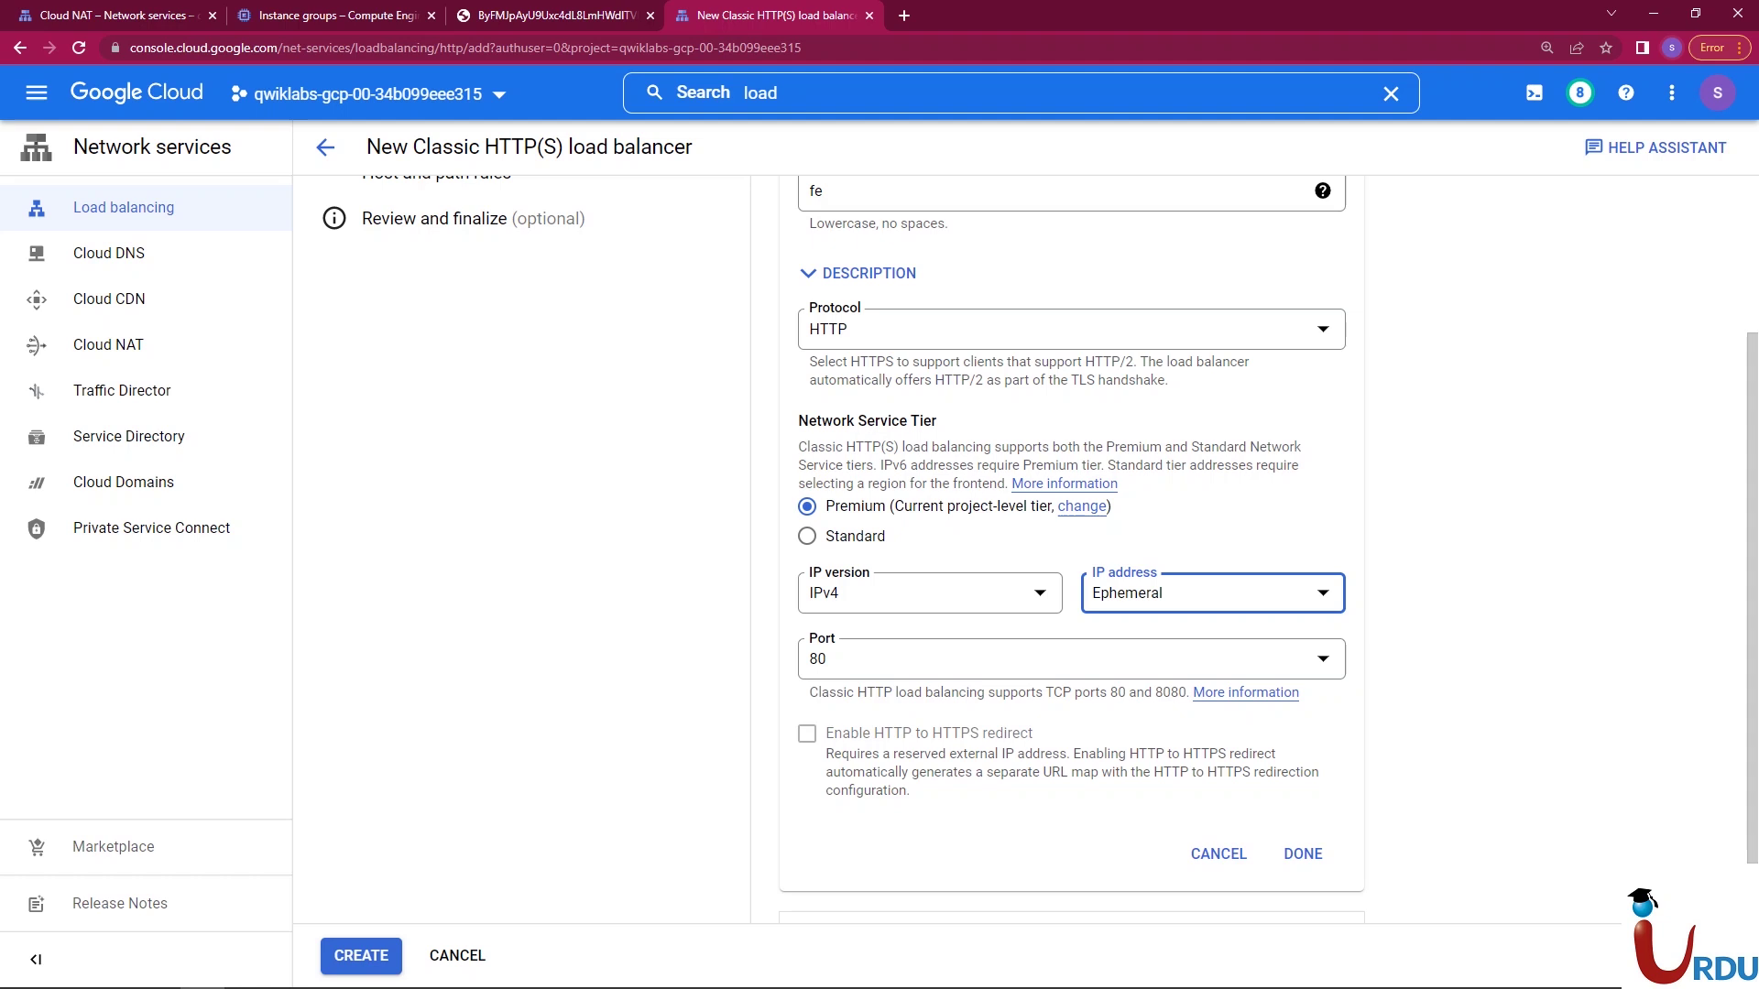
left_click(1302, 853)
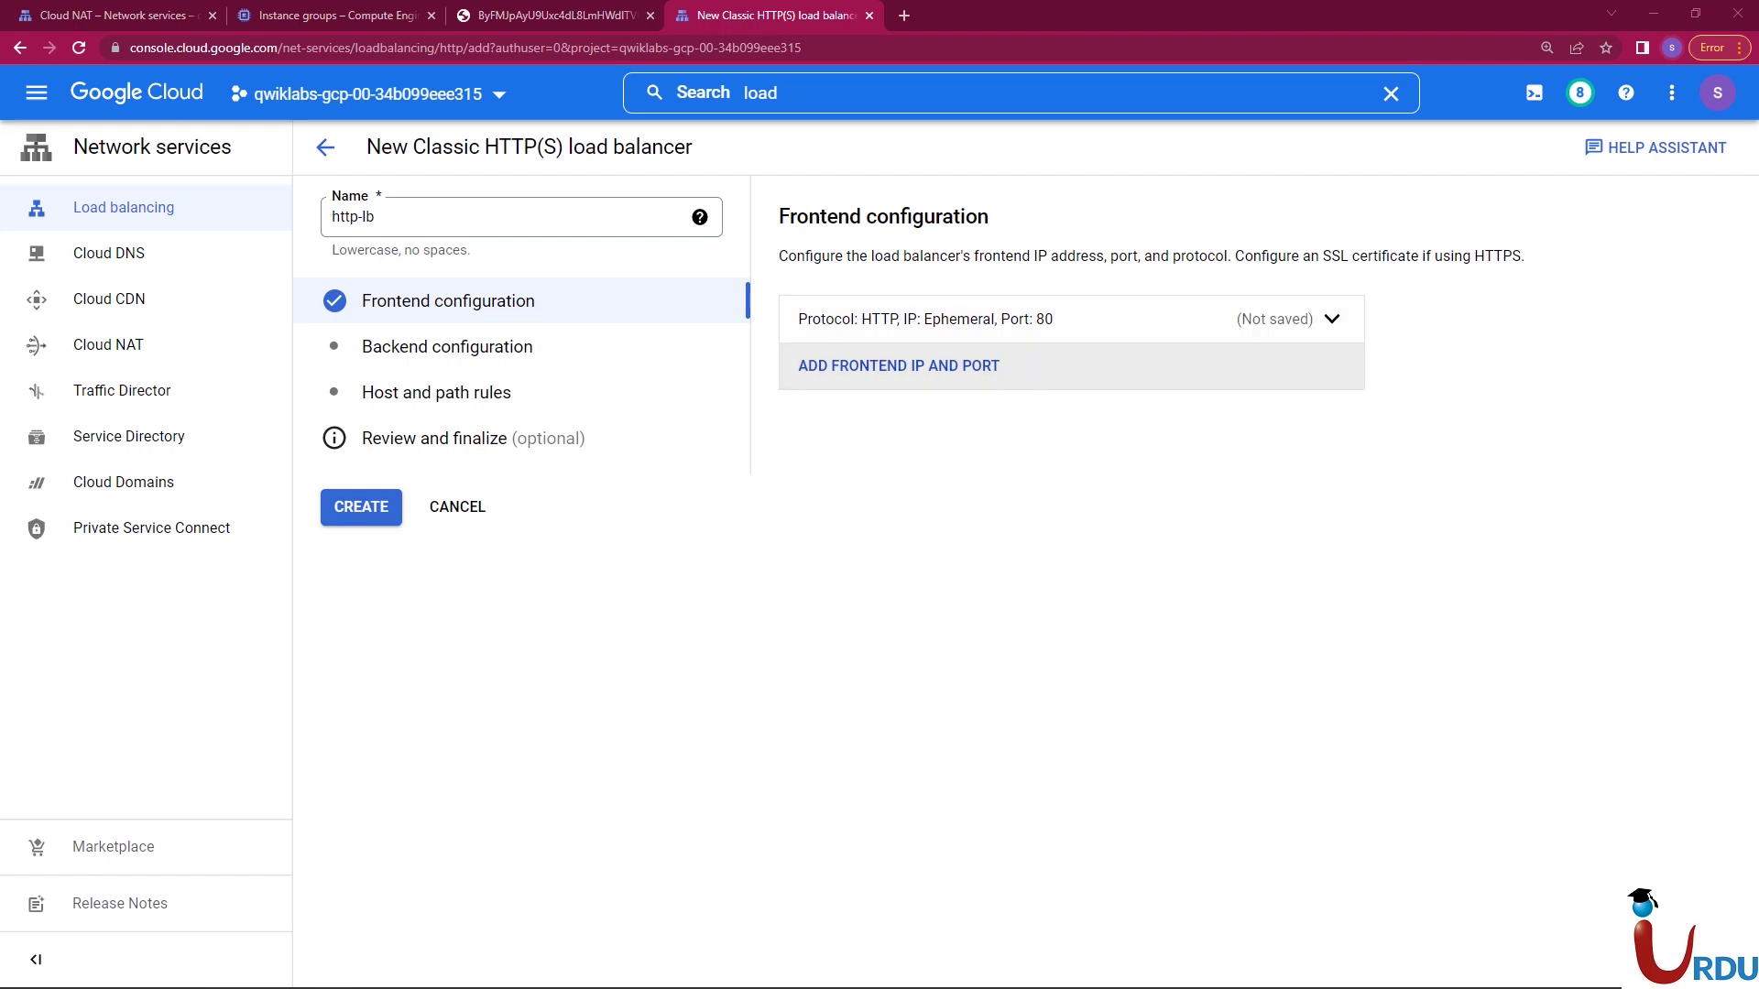
- Add a second HTTP frontend named feipv6 with IPv6, an Ephemeral IP address and port 80
left_click(1328, 366)
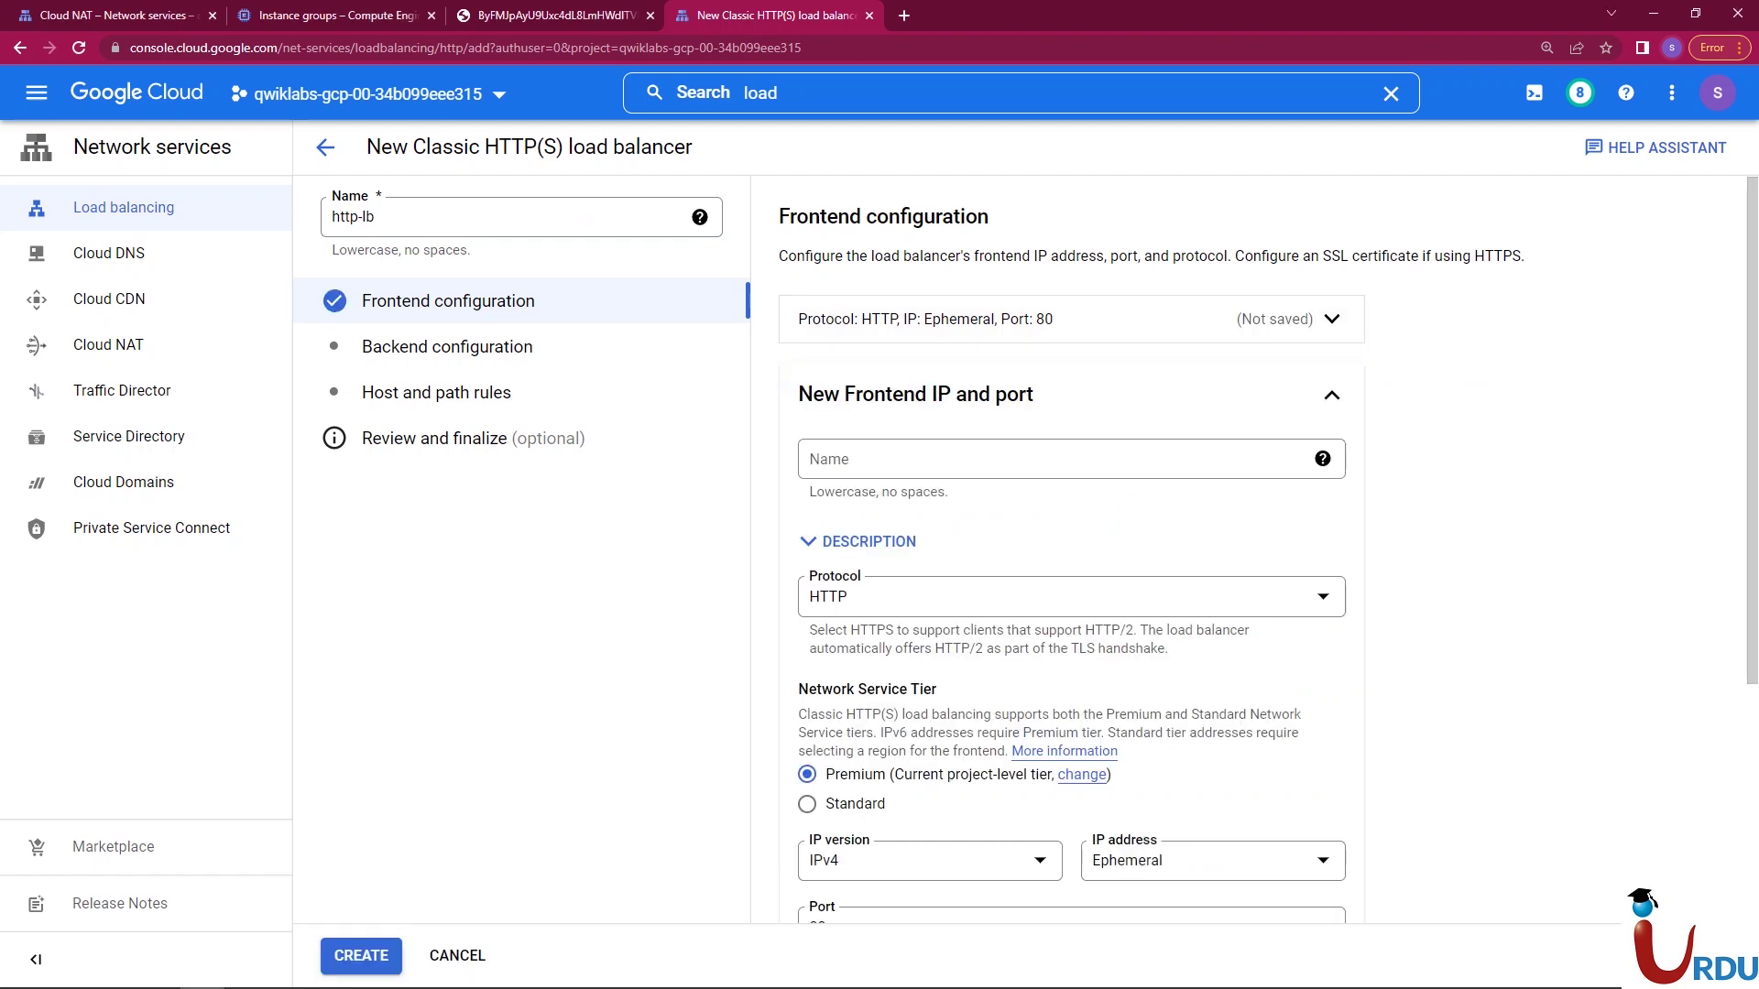
type("fe")
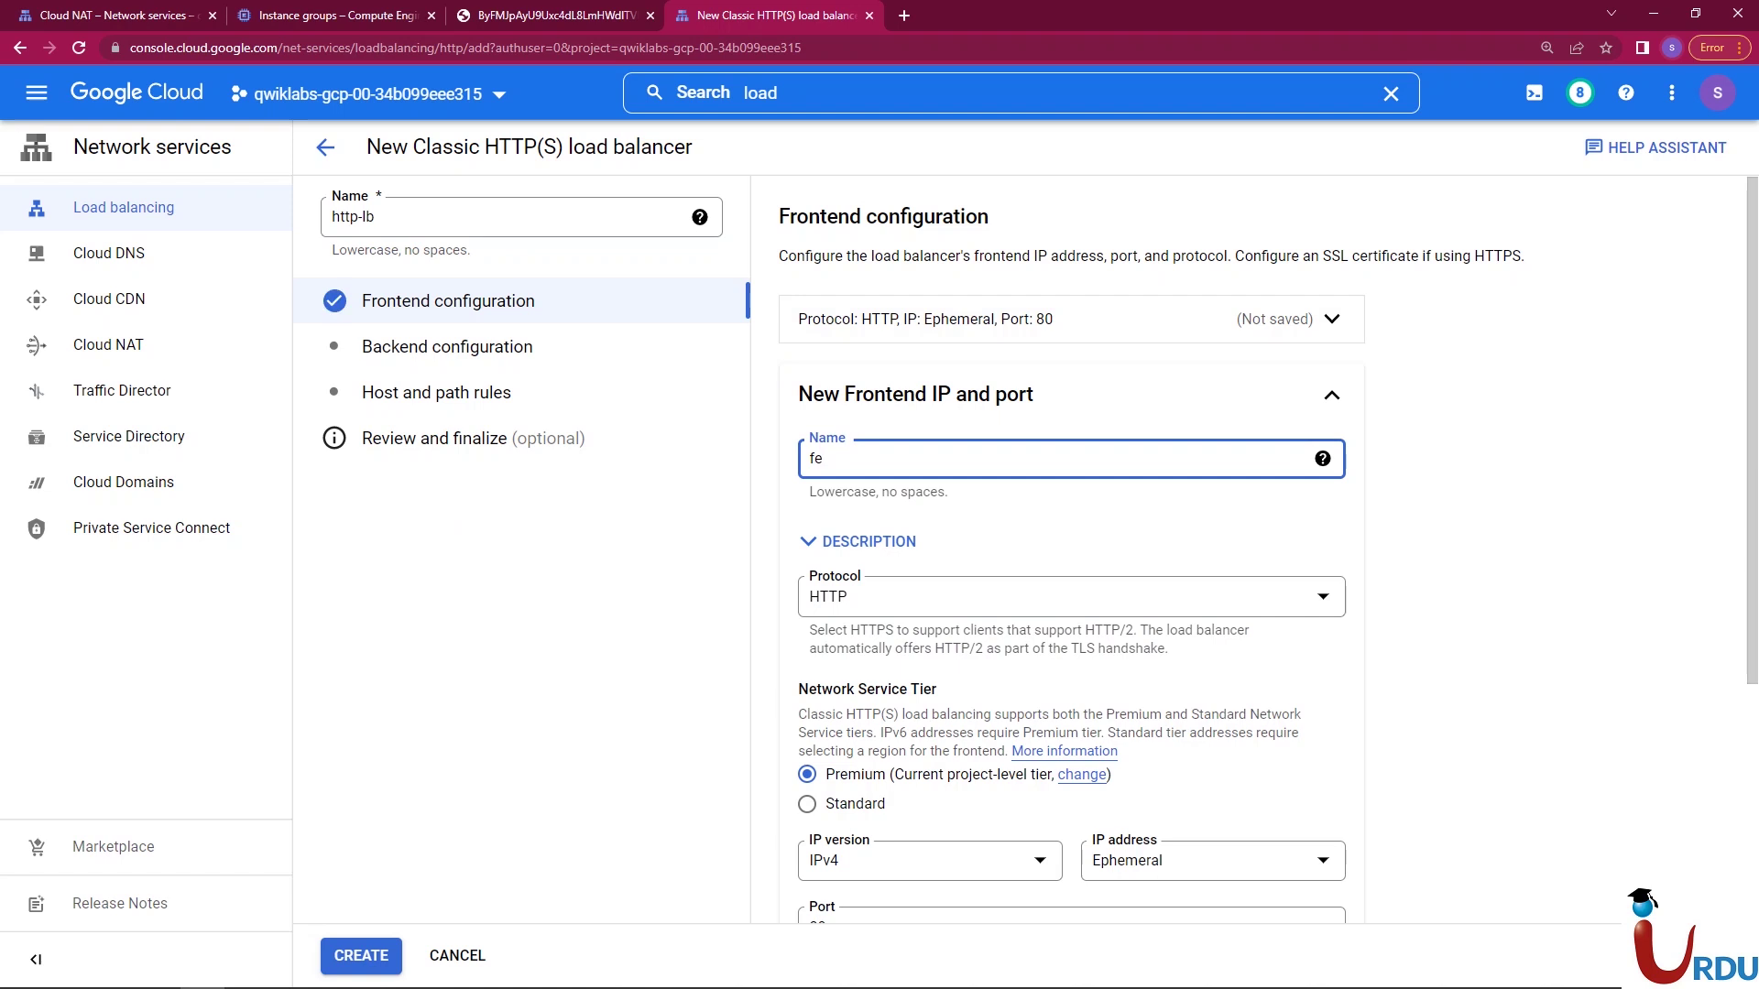
type("ipv6")
key("Tab")
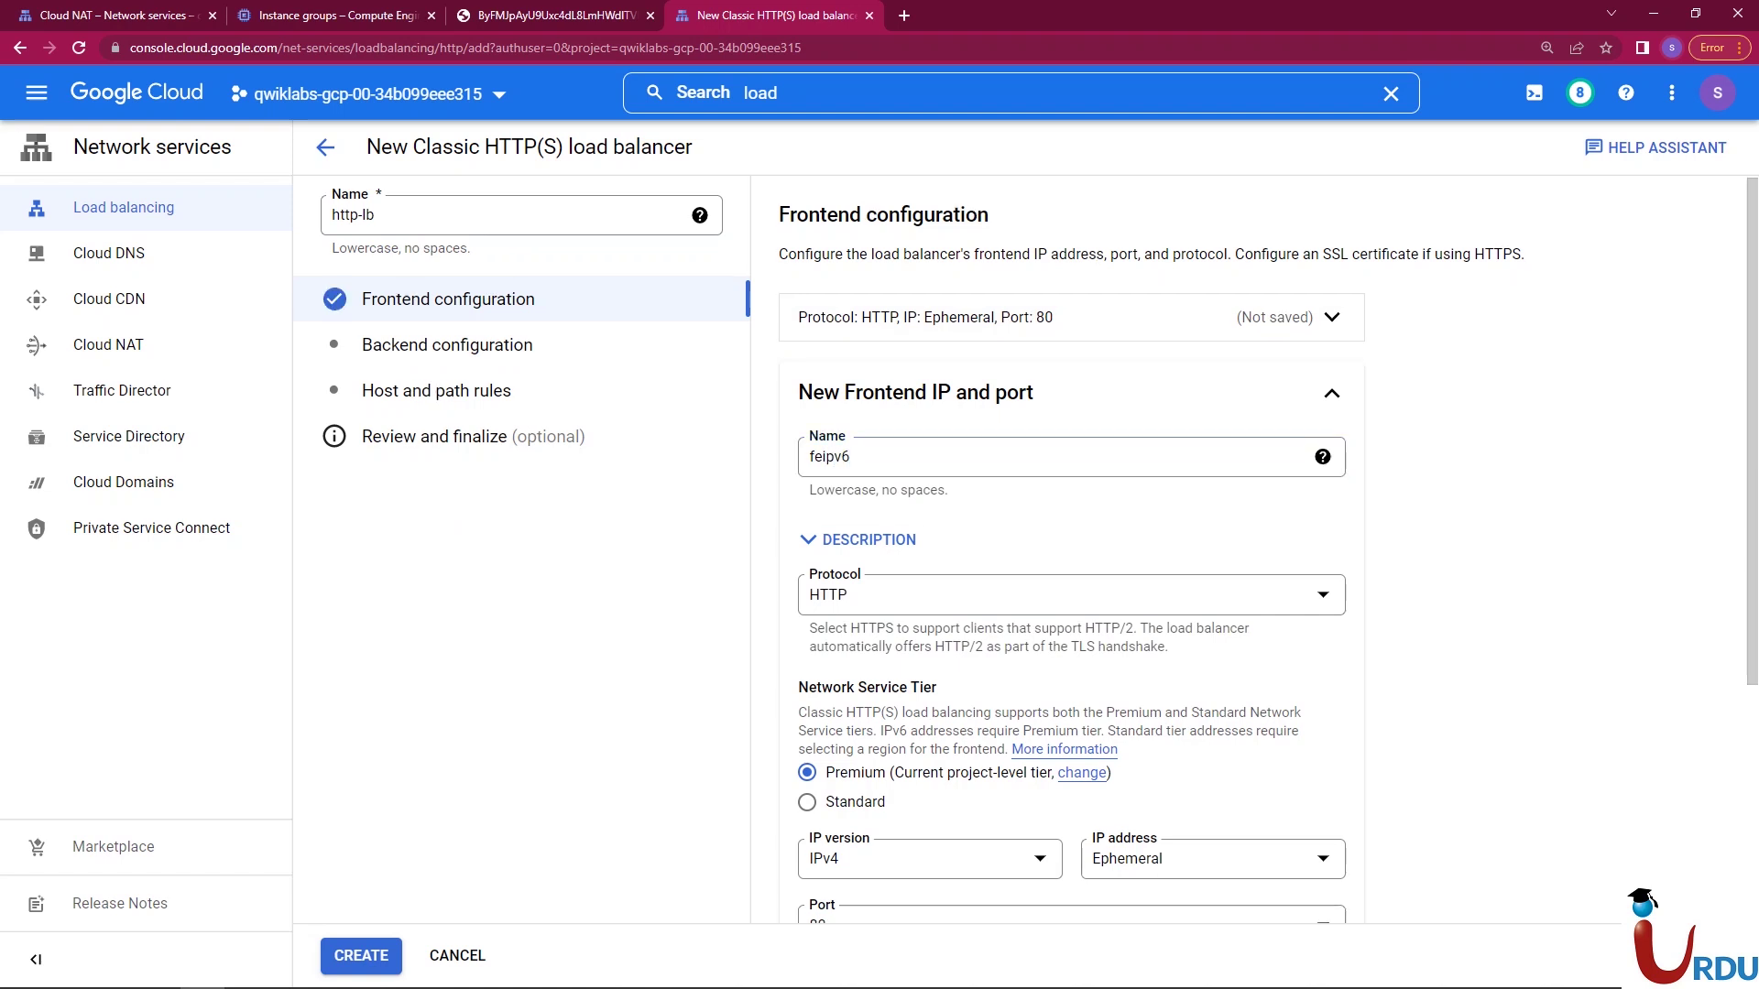
scroll(1026, 549, "down", 2)
left_click(929, 713)
left_click(865, 766)
scroll(1025, 549, "down", 1)
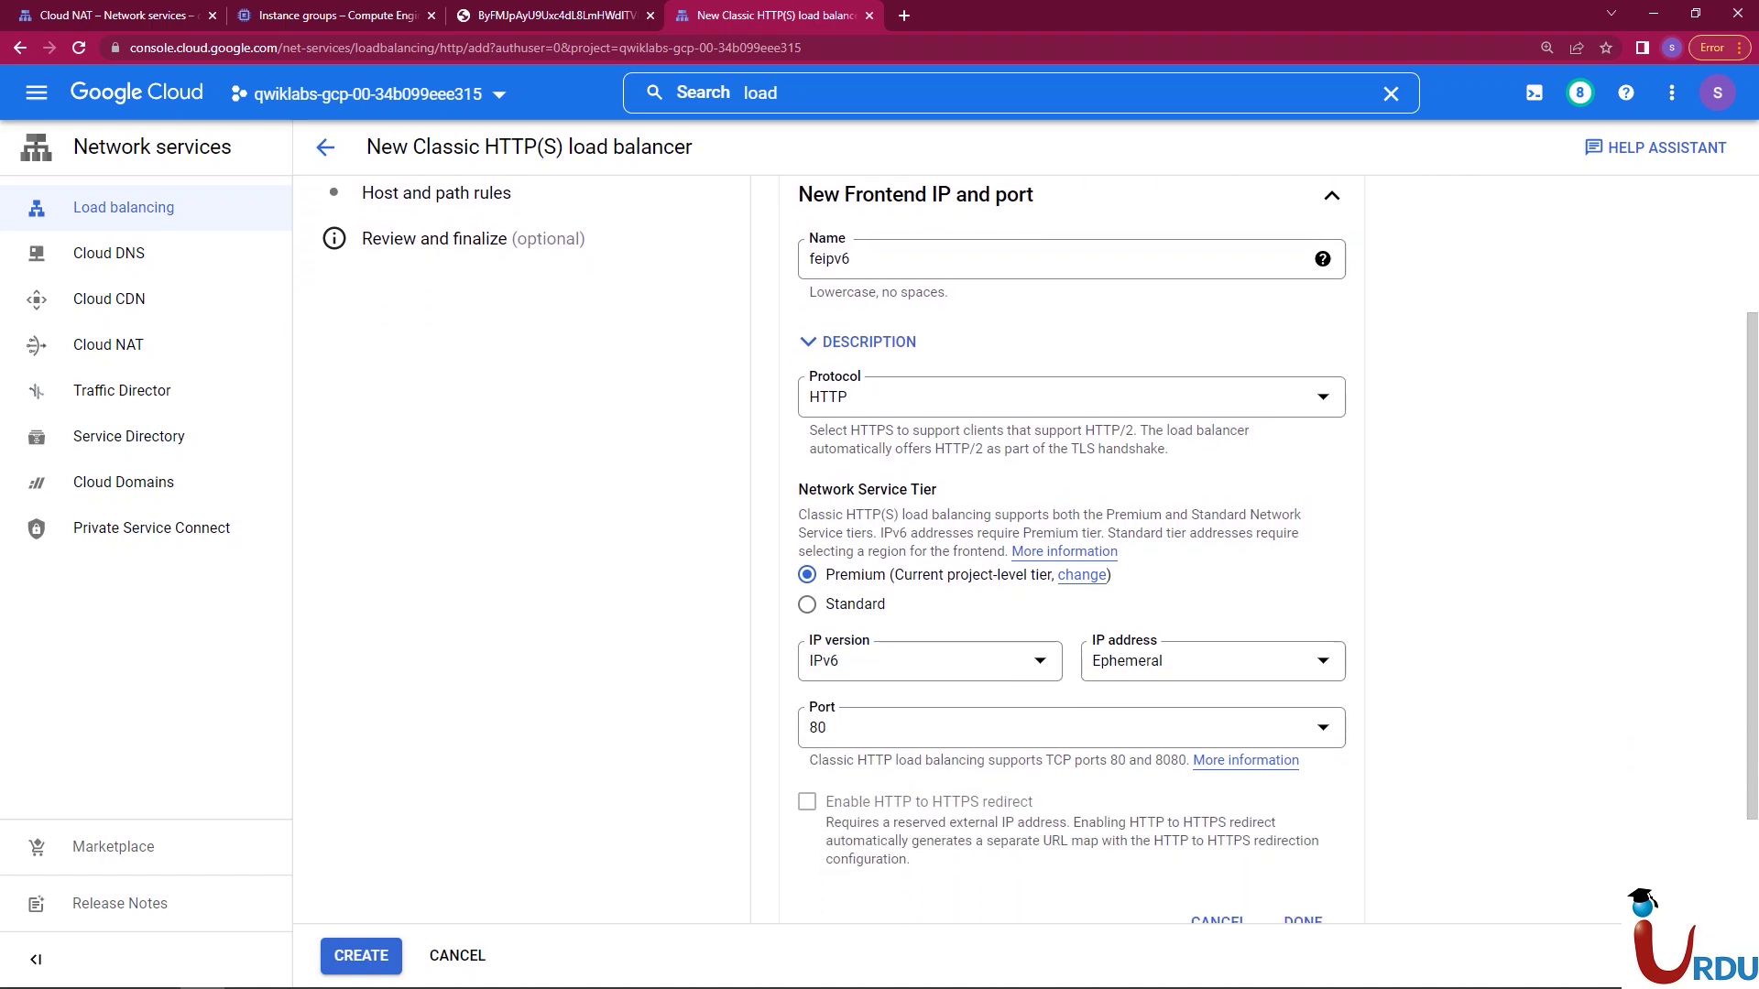
scroll(1304, 770, "down", 2)
left_click(1303, 769)
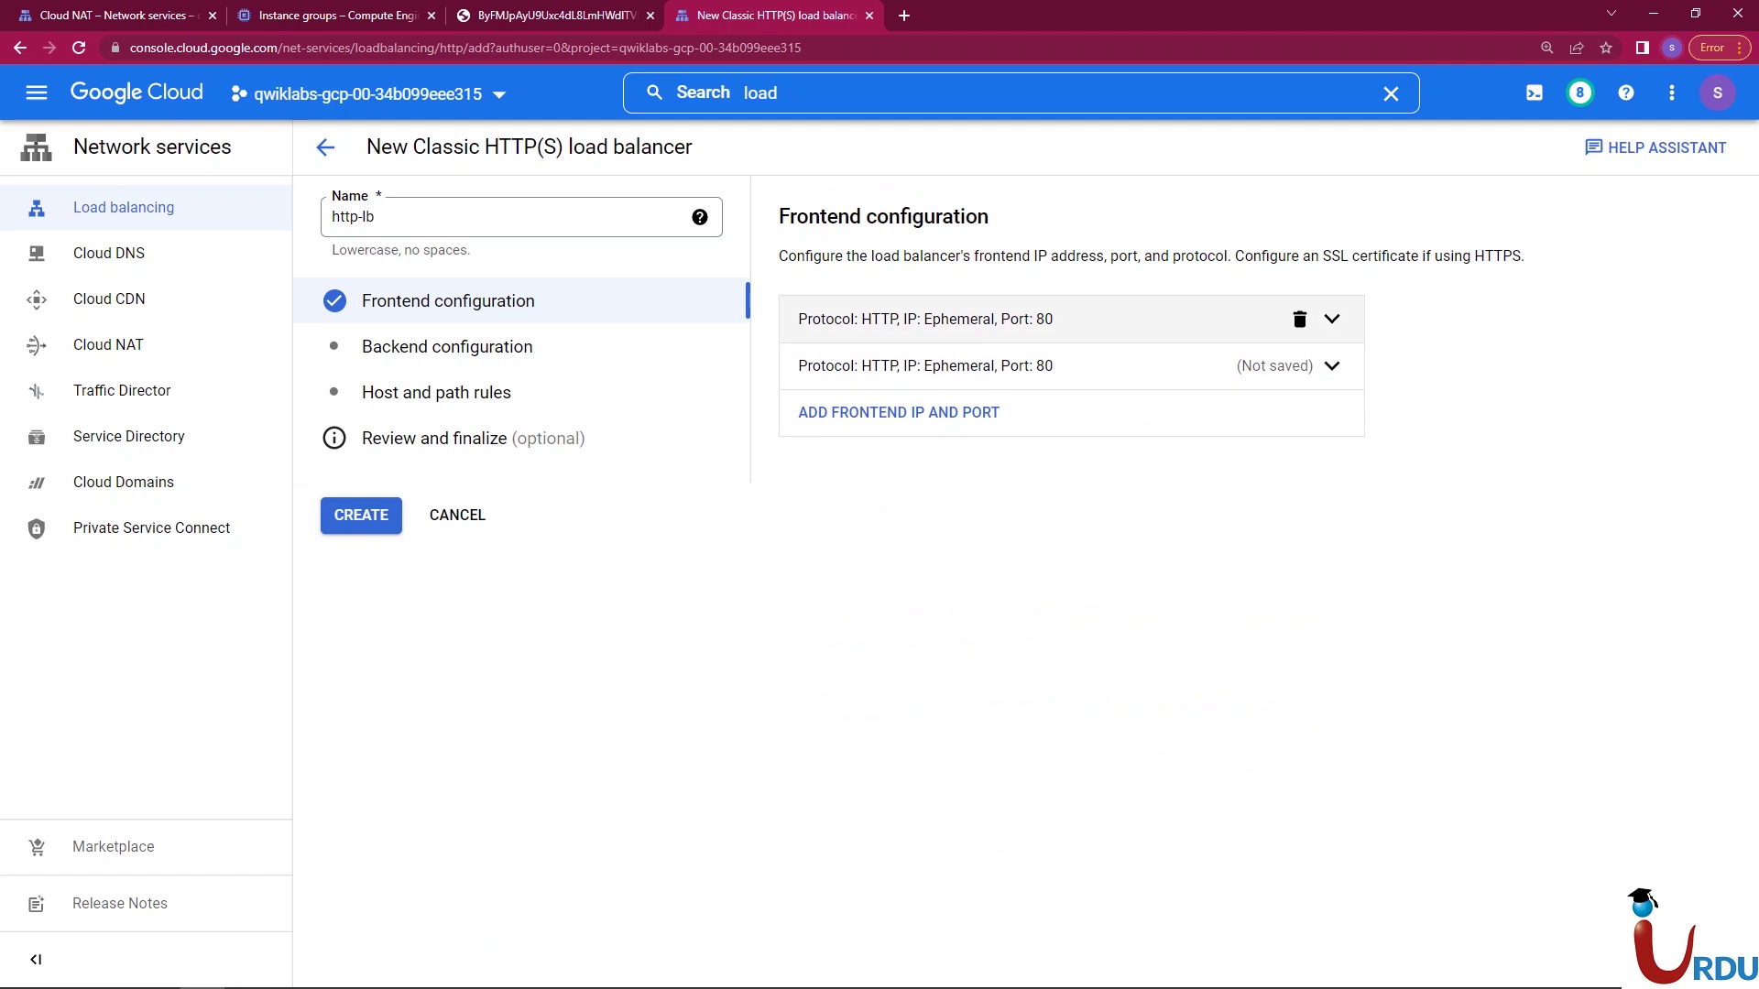
- Rename the IPv4 frontend as feipv4 and save its configuration
left_click(1331, 366)
type("ipv4")
key("Tab")
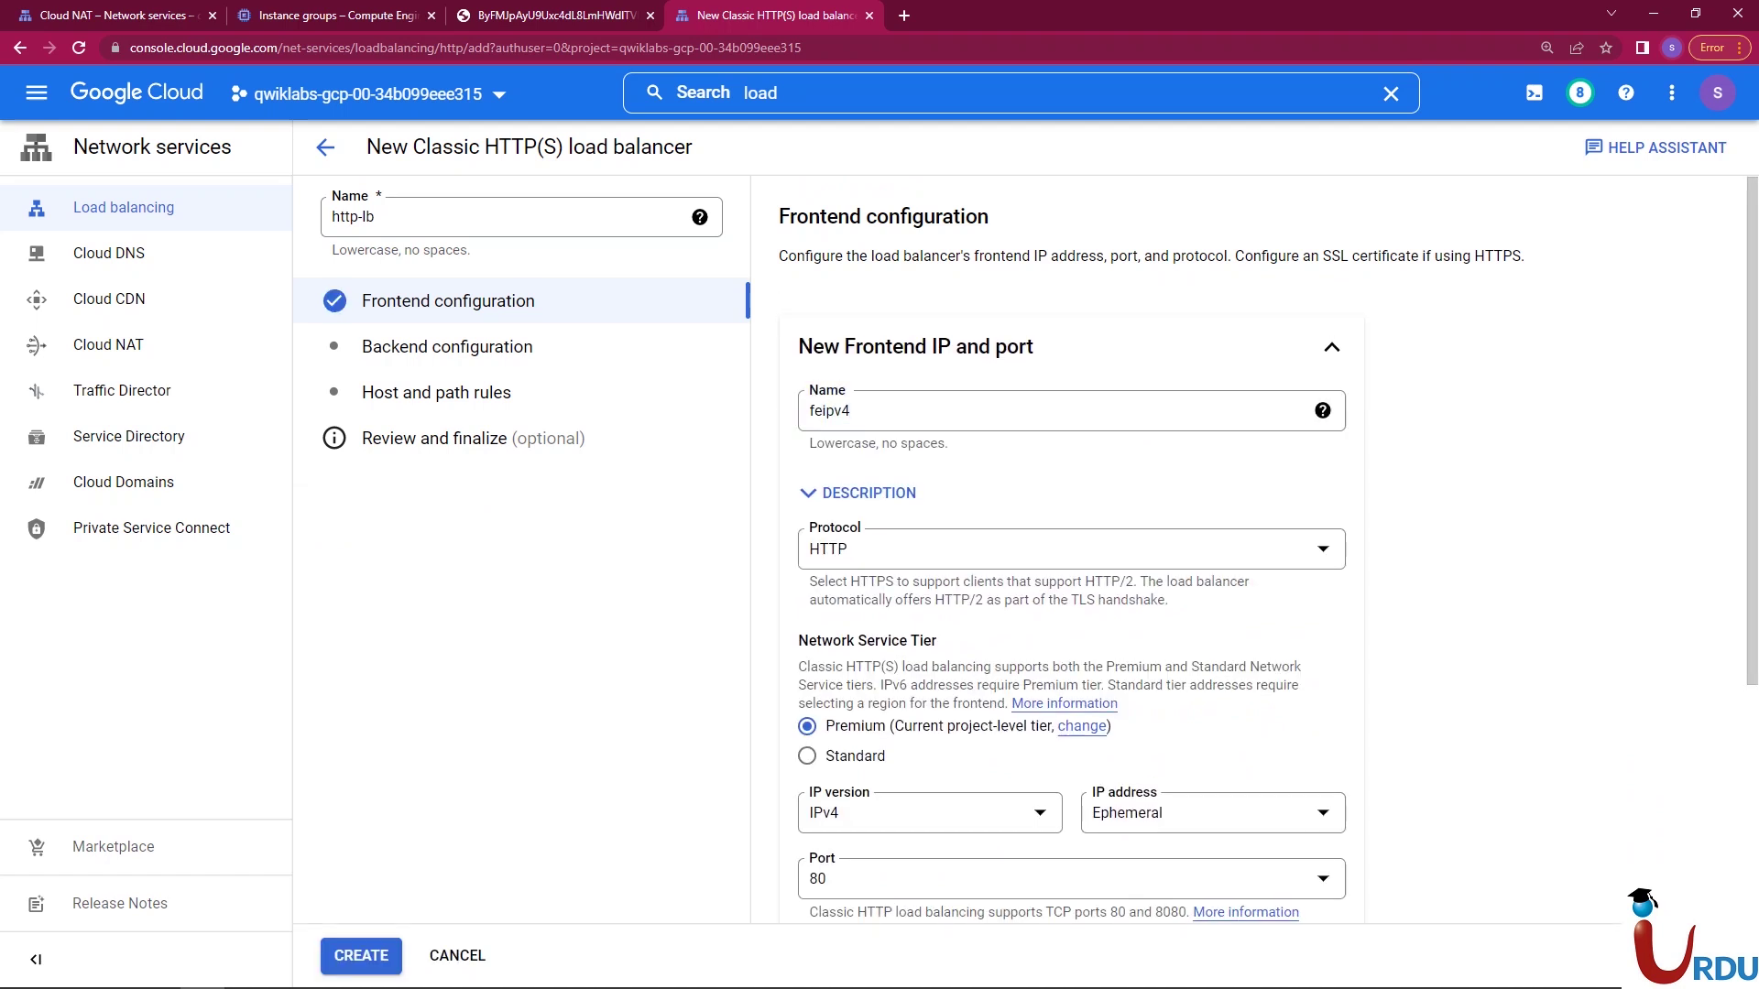
scroll(1304, 726, "down", 4)
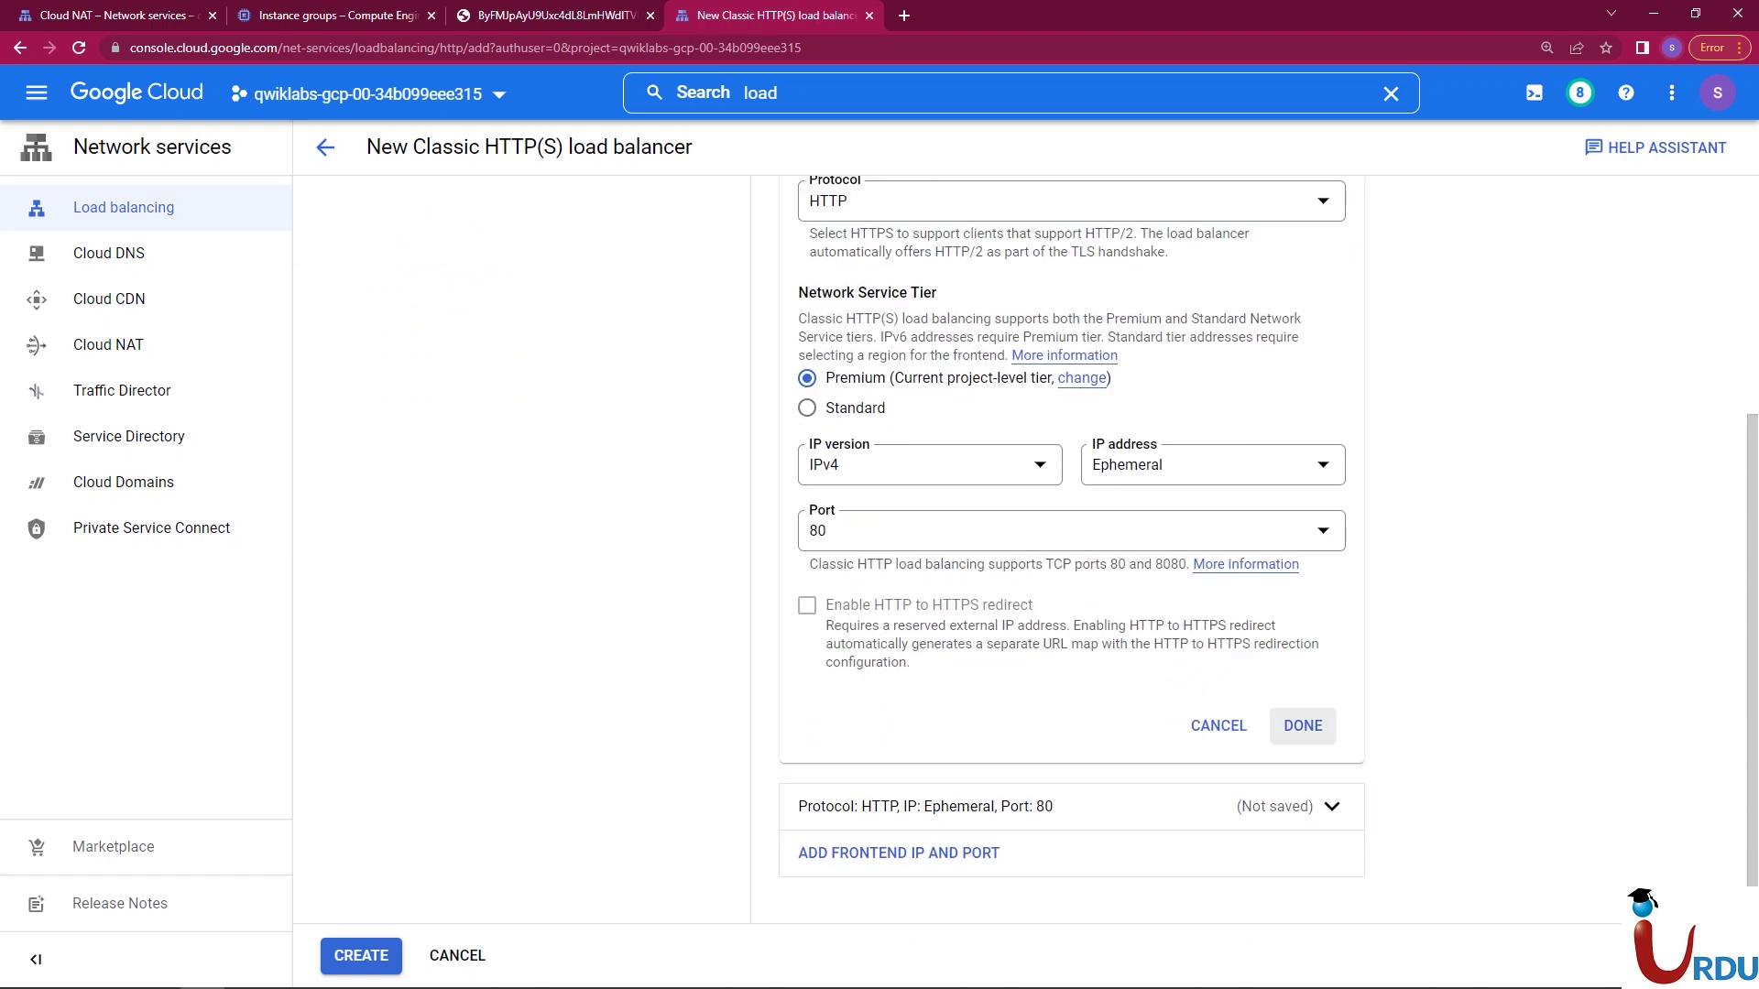
left_click(1303, 726)
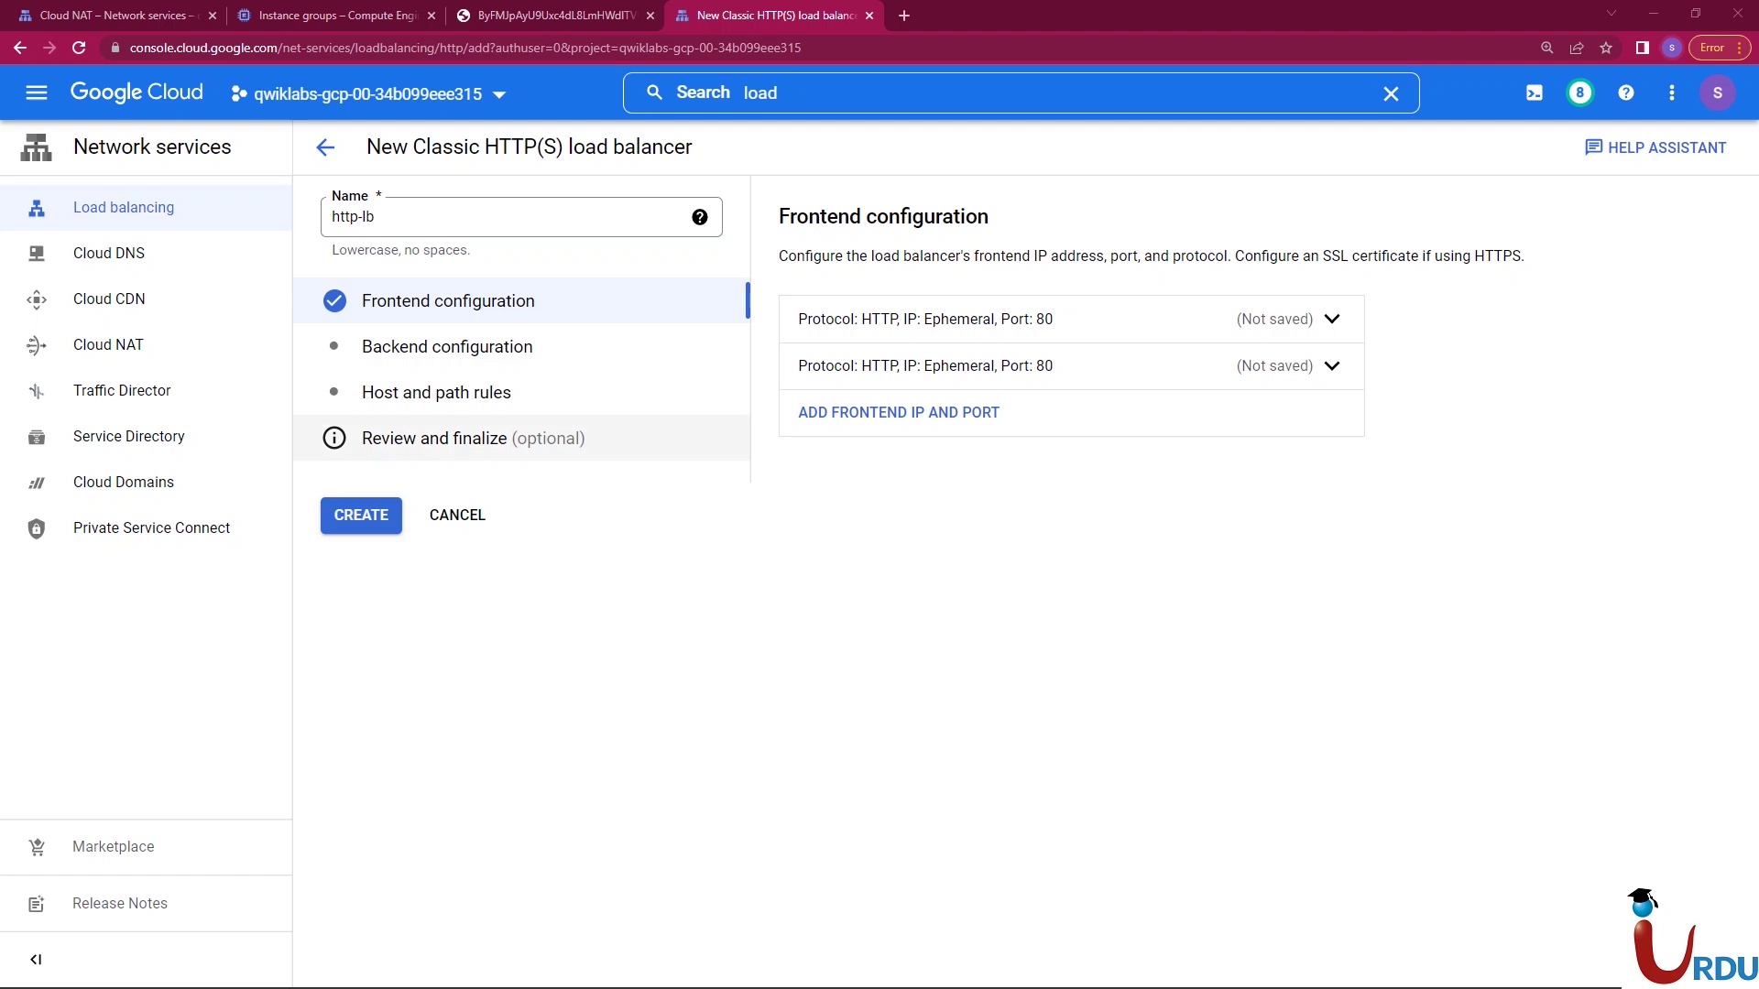
- Start a new backend service in the load balancer's backend configuration and name it http-backend
left_click(446, 347)
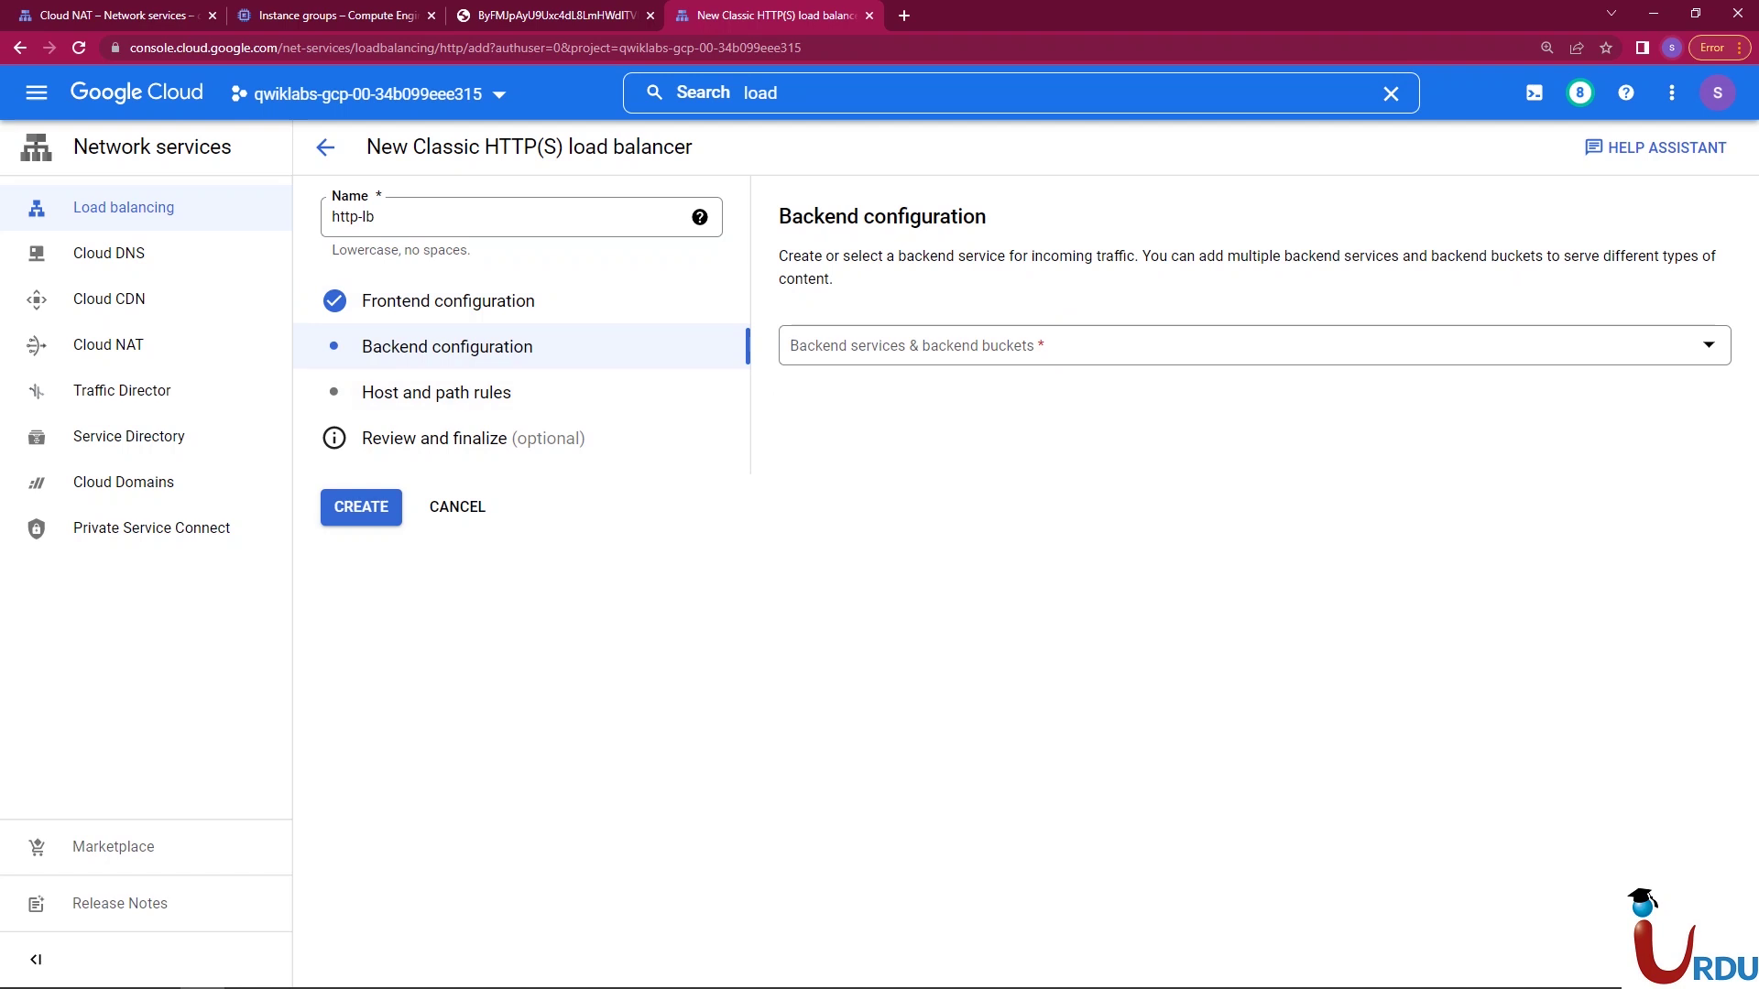
left_click(871, 348)
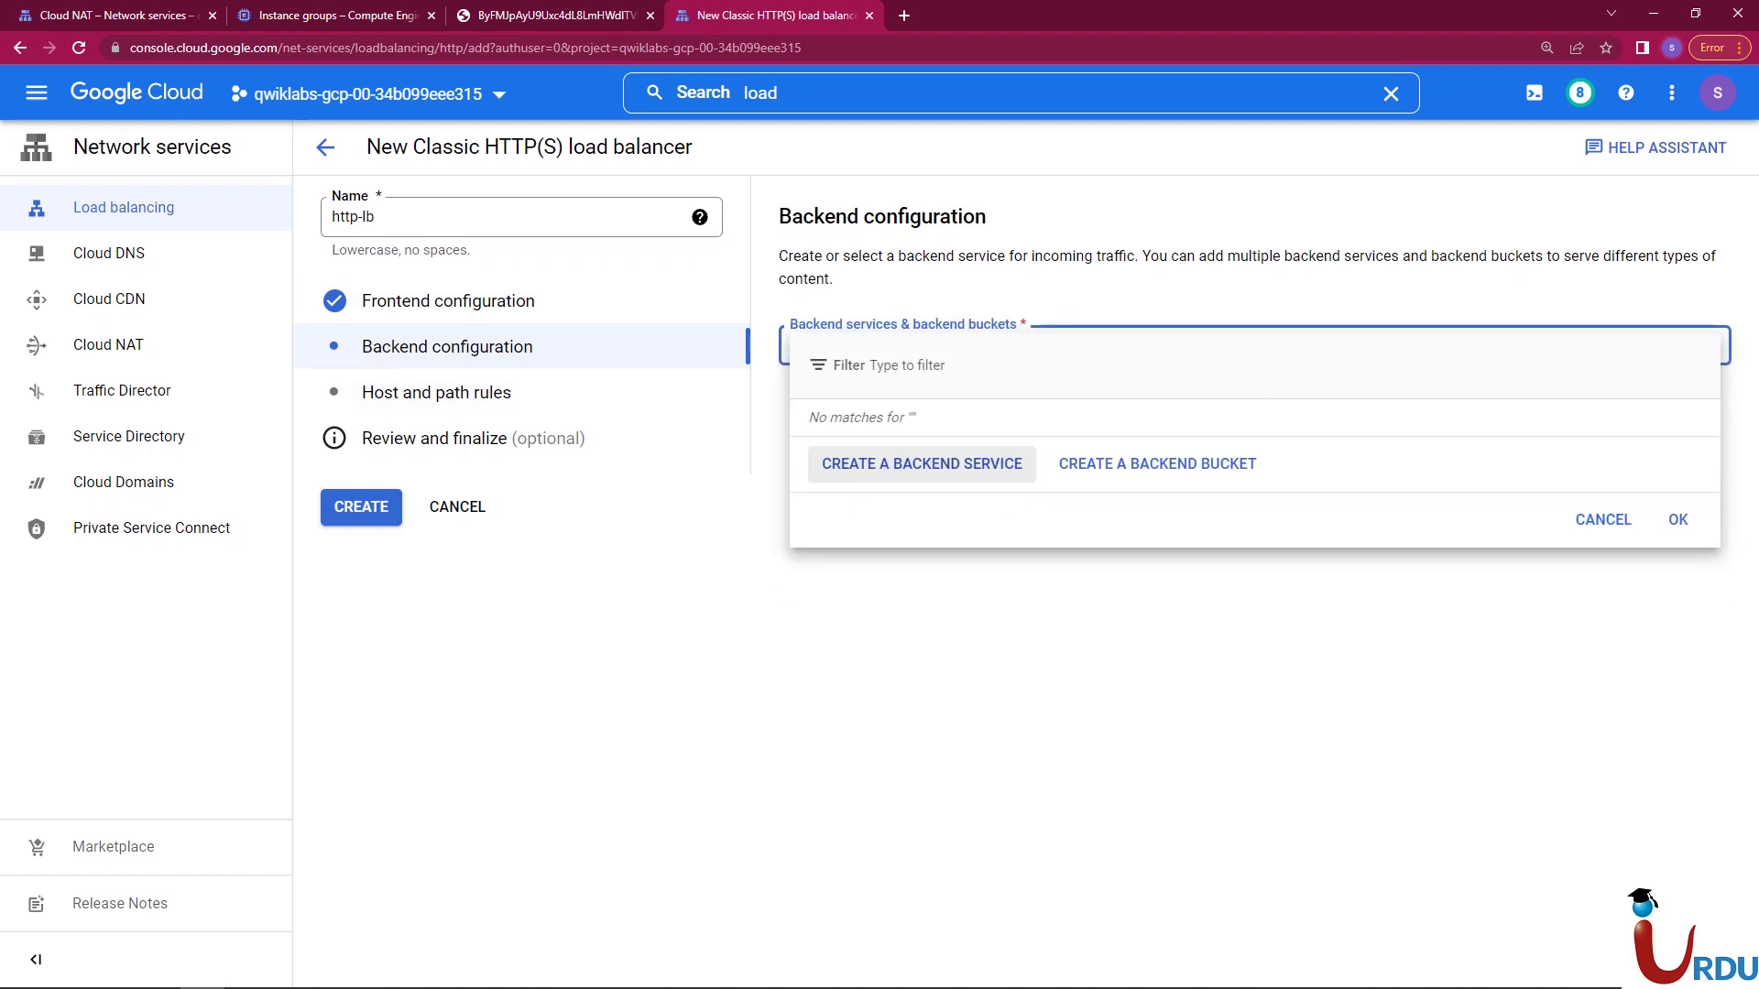
left_click(922, 464)
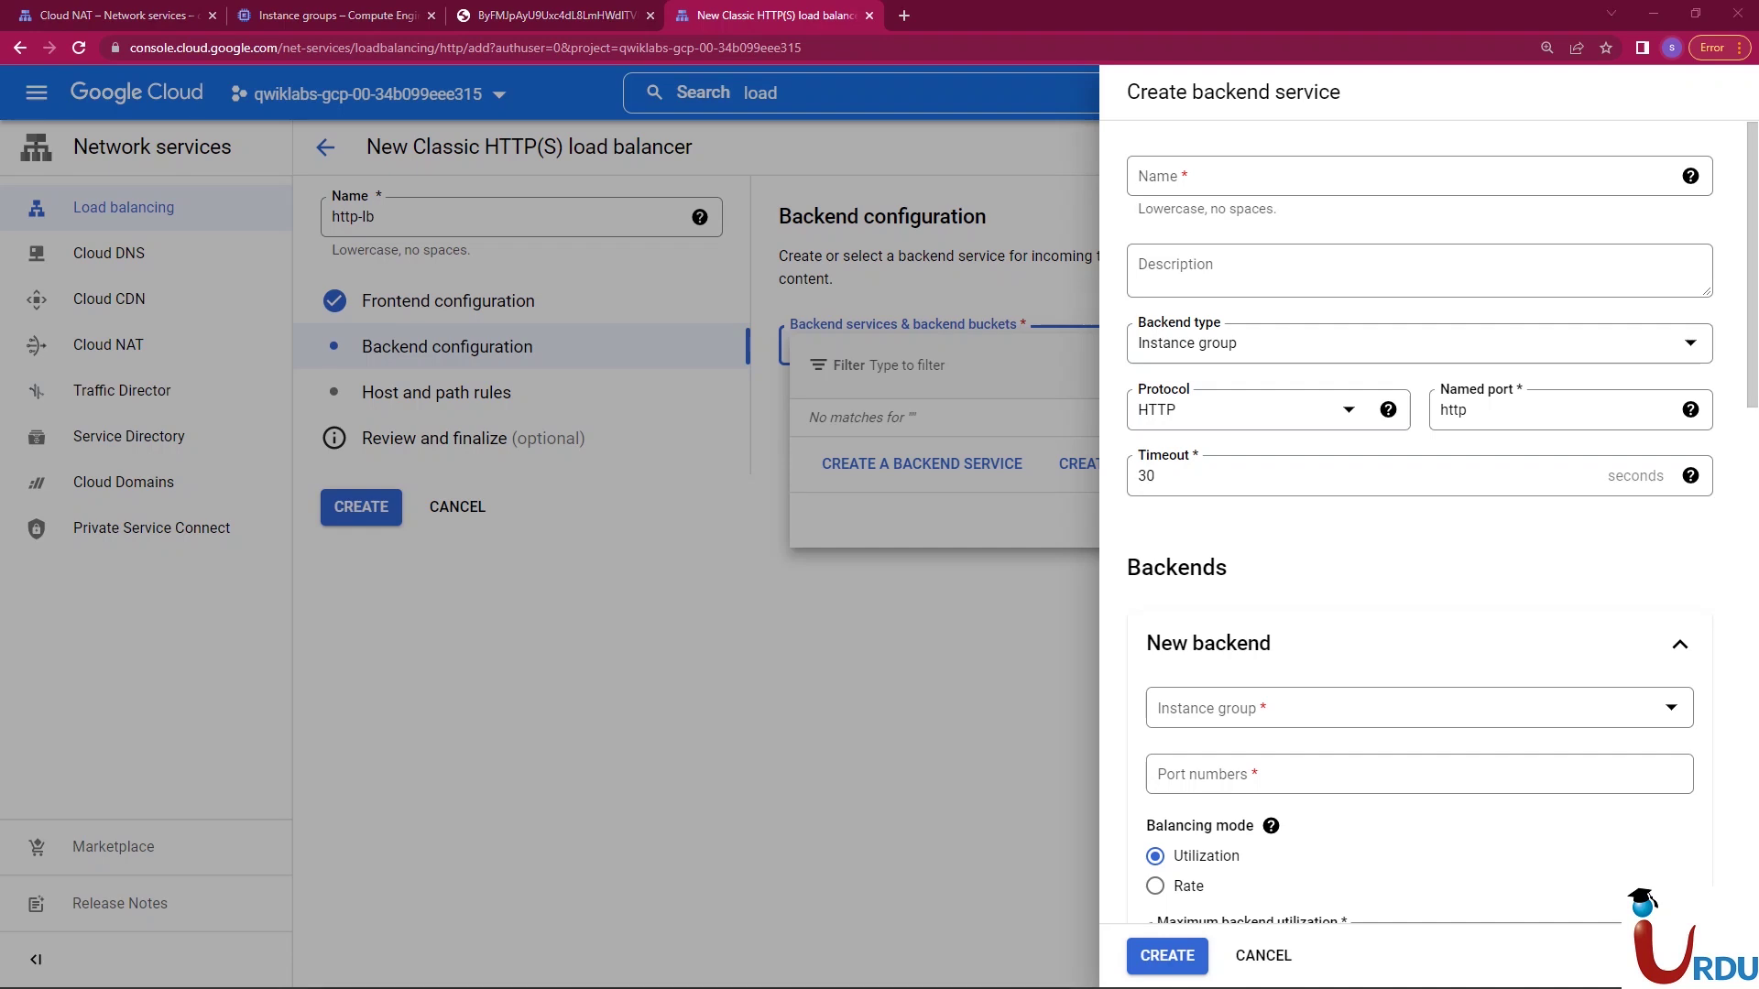
left_click(1176, 175)
type("http-backend")
key("Tab")
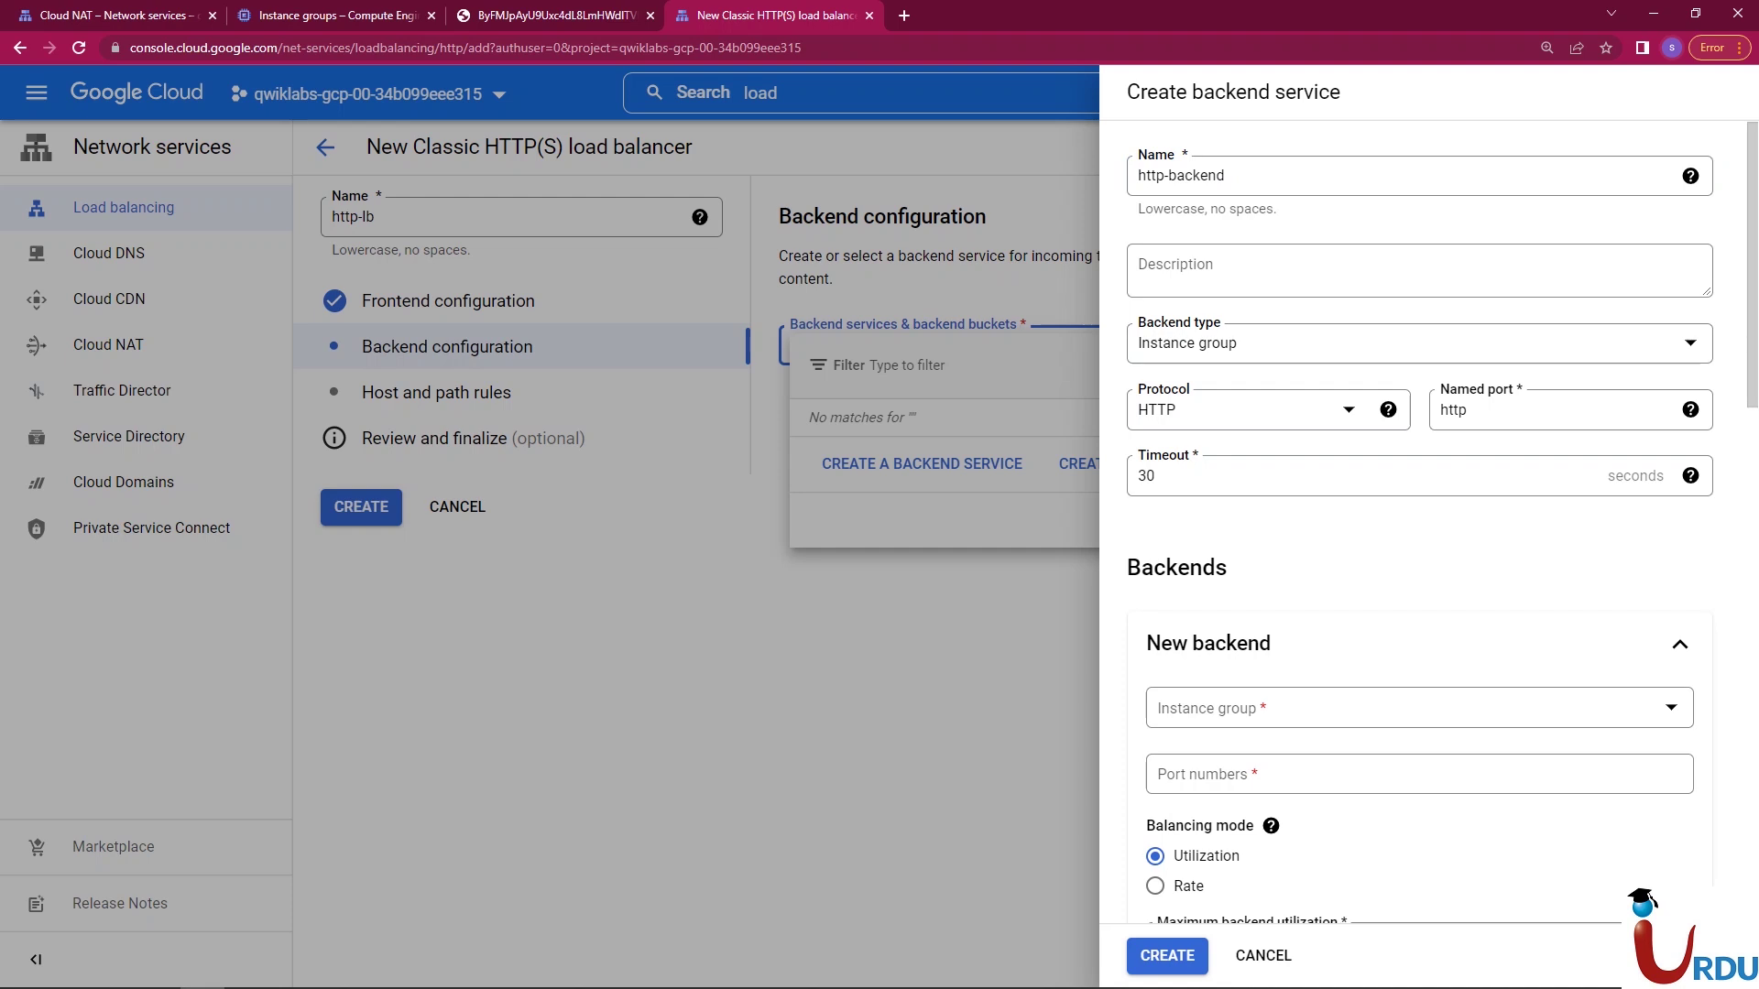
- Assign the us-central1-mig instance group to the first backend with port number 80
left_click(1418, 707)
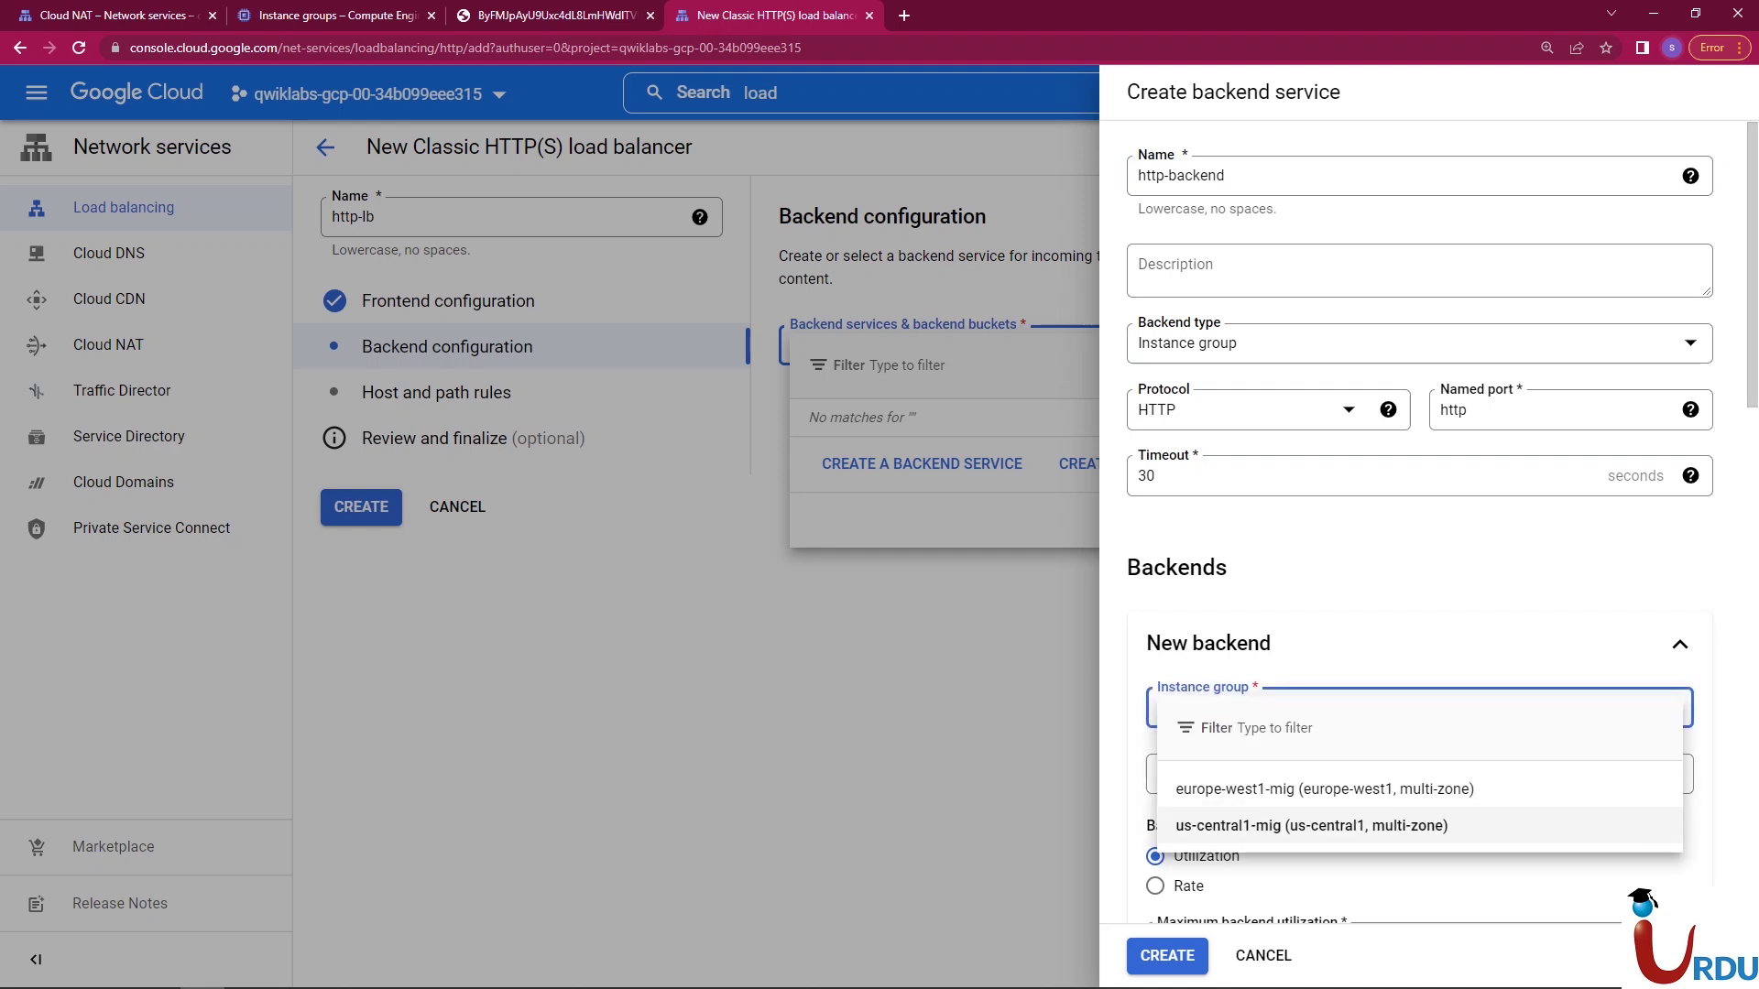
left_click(1310, 826)
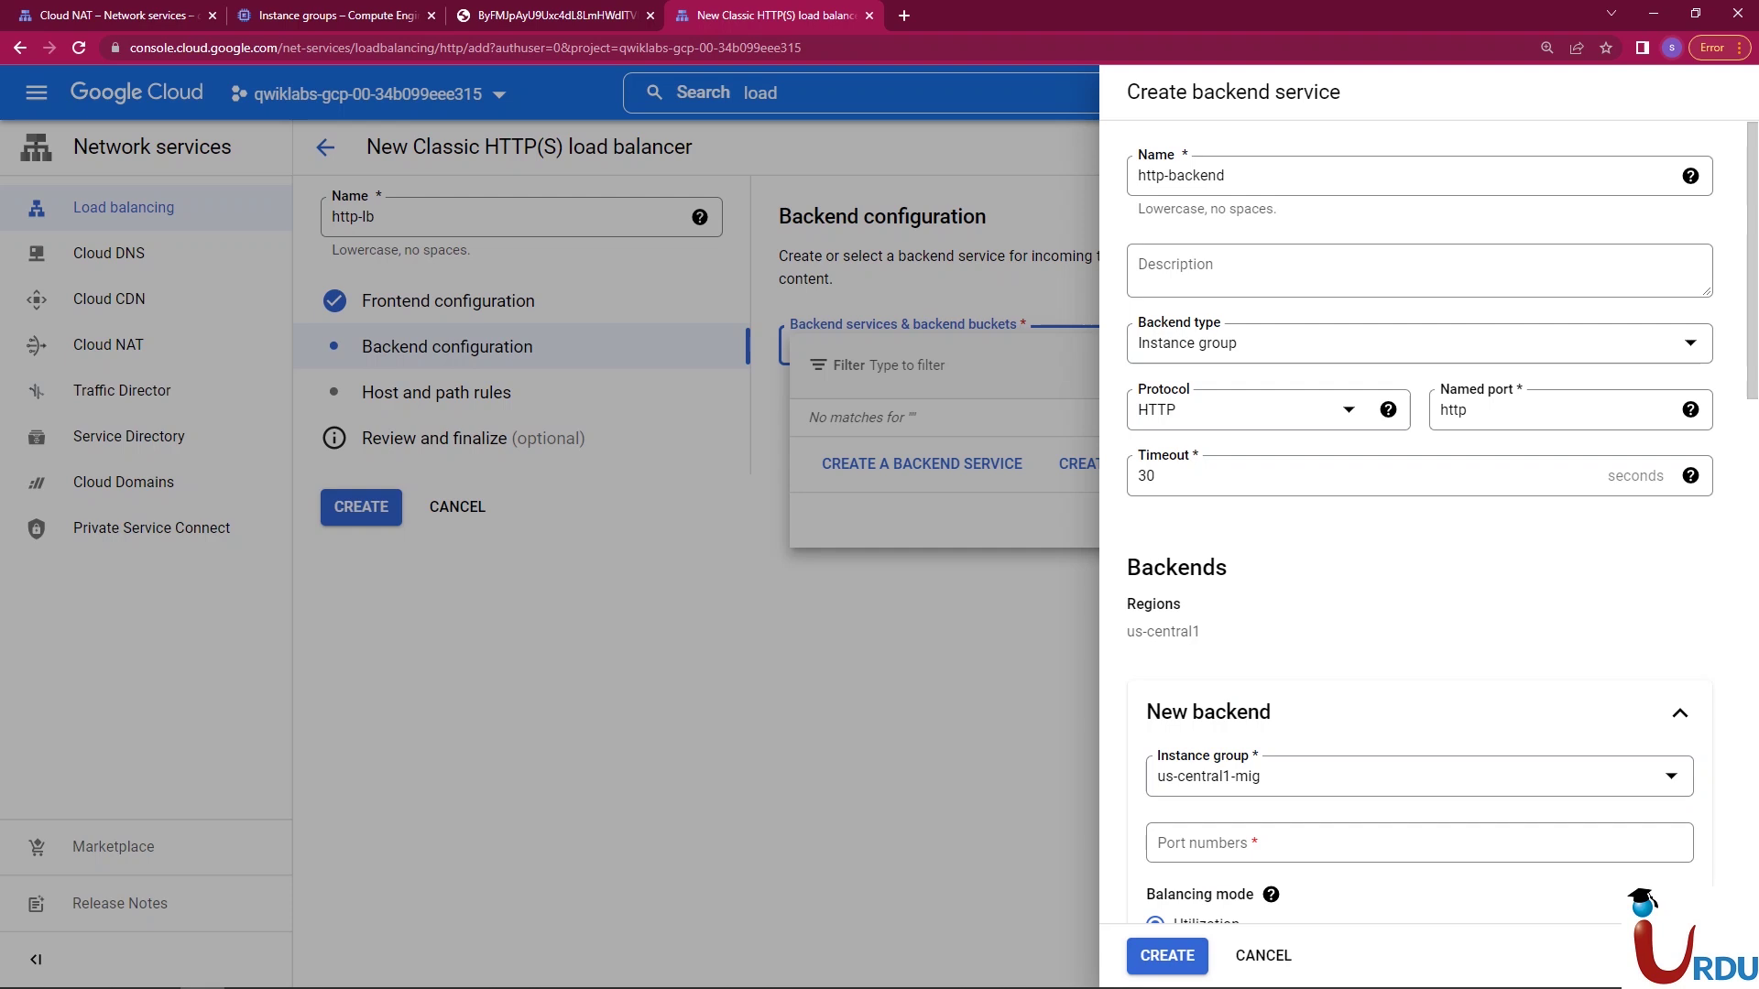
scroll(1429, 523, "down", 2)
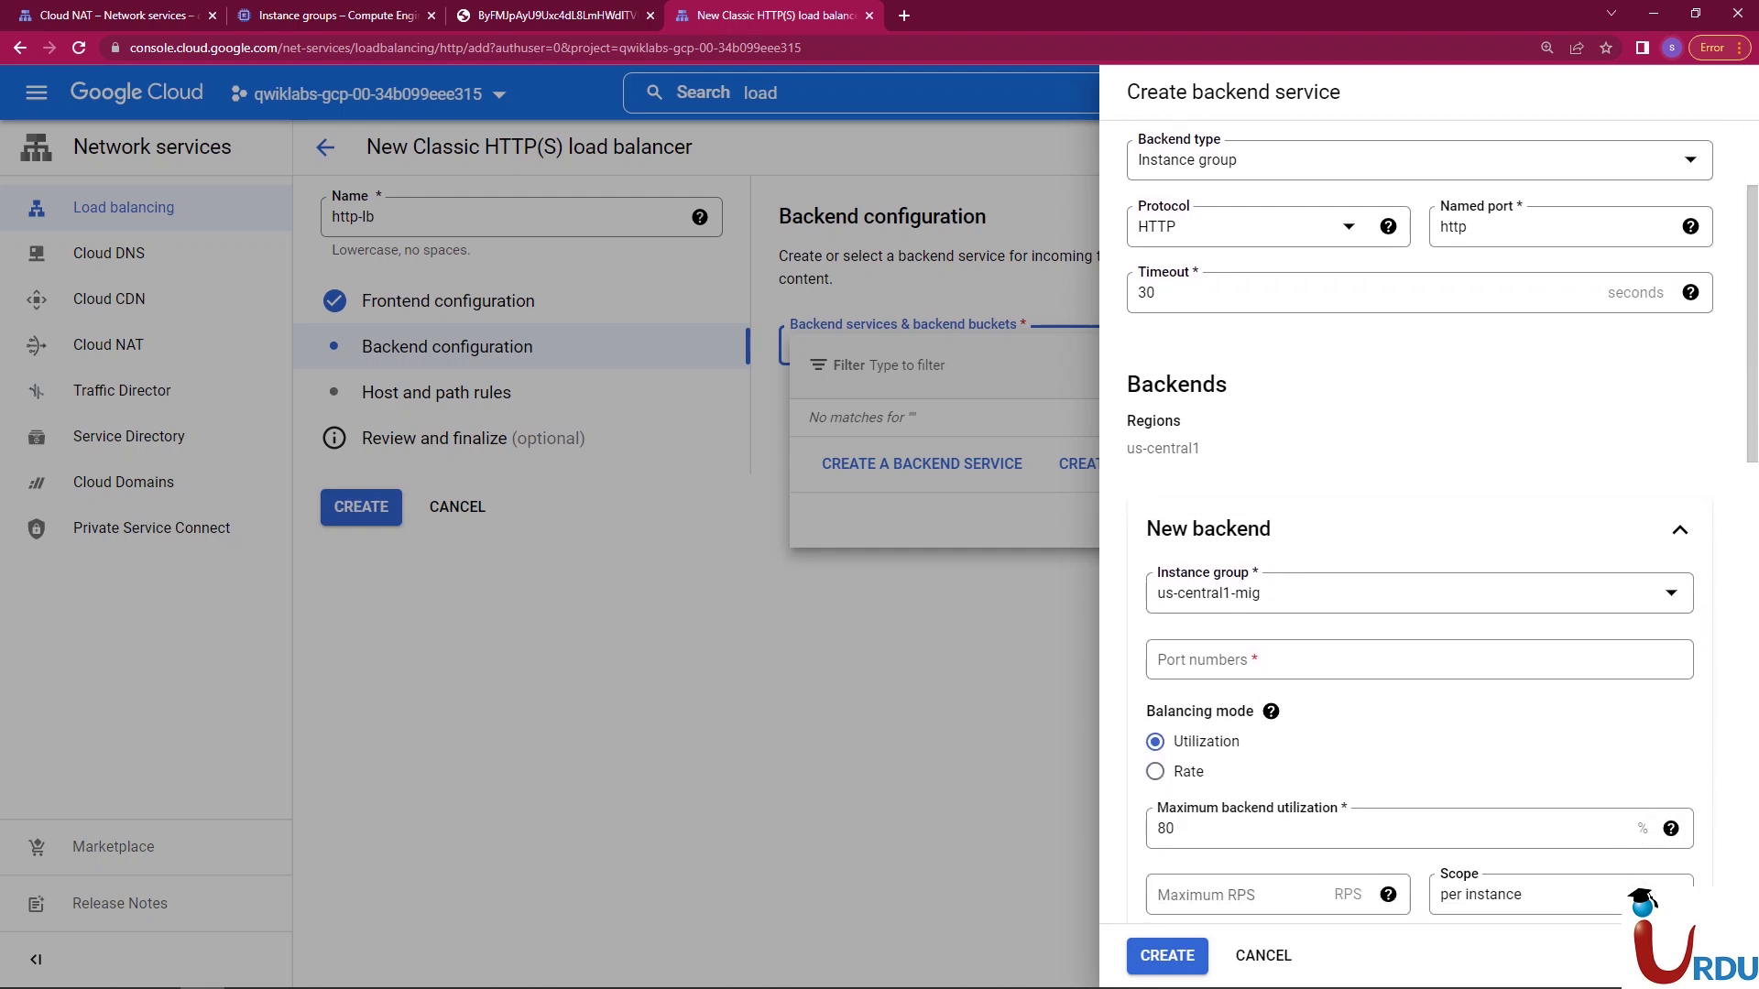
left_click(1191, 658)
type("80")
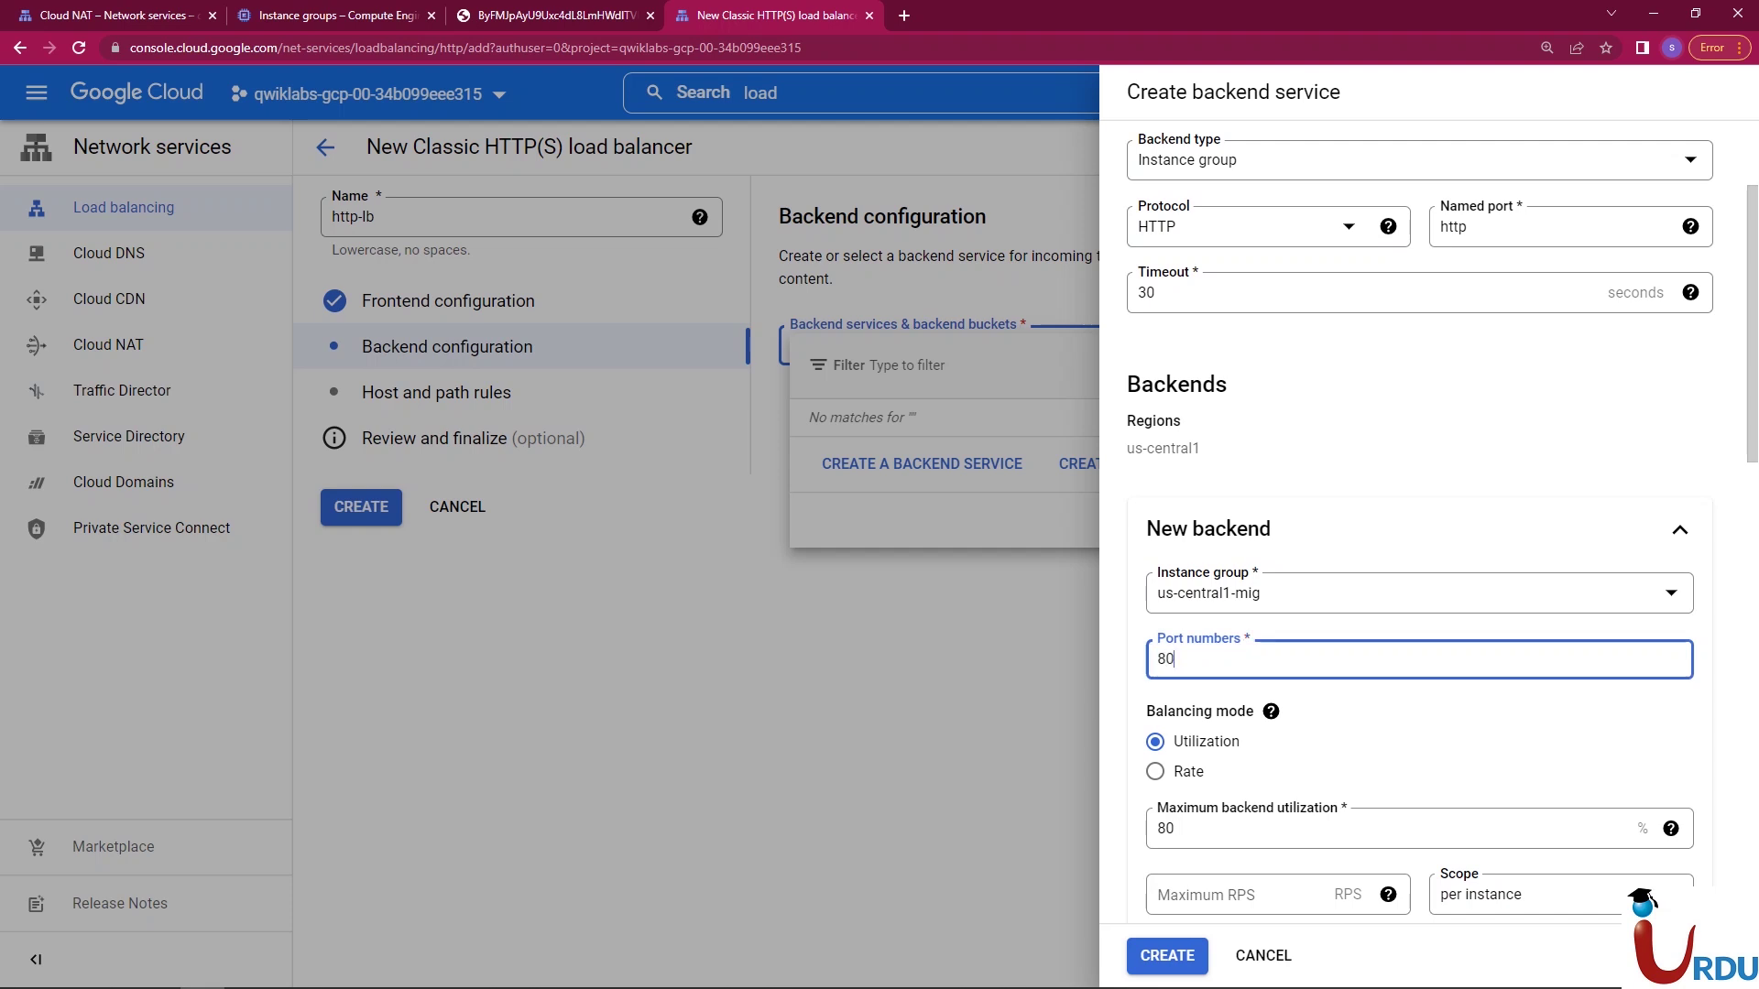
key("Tab")
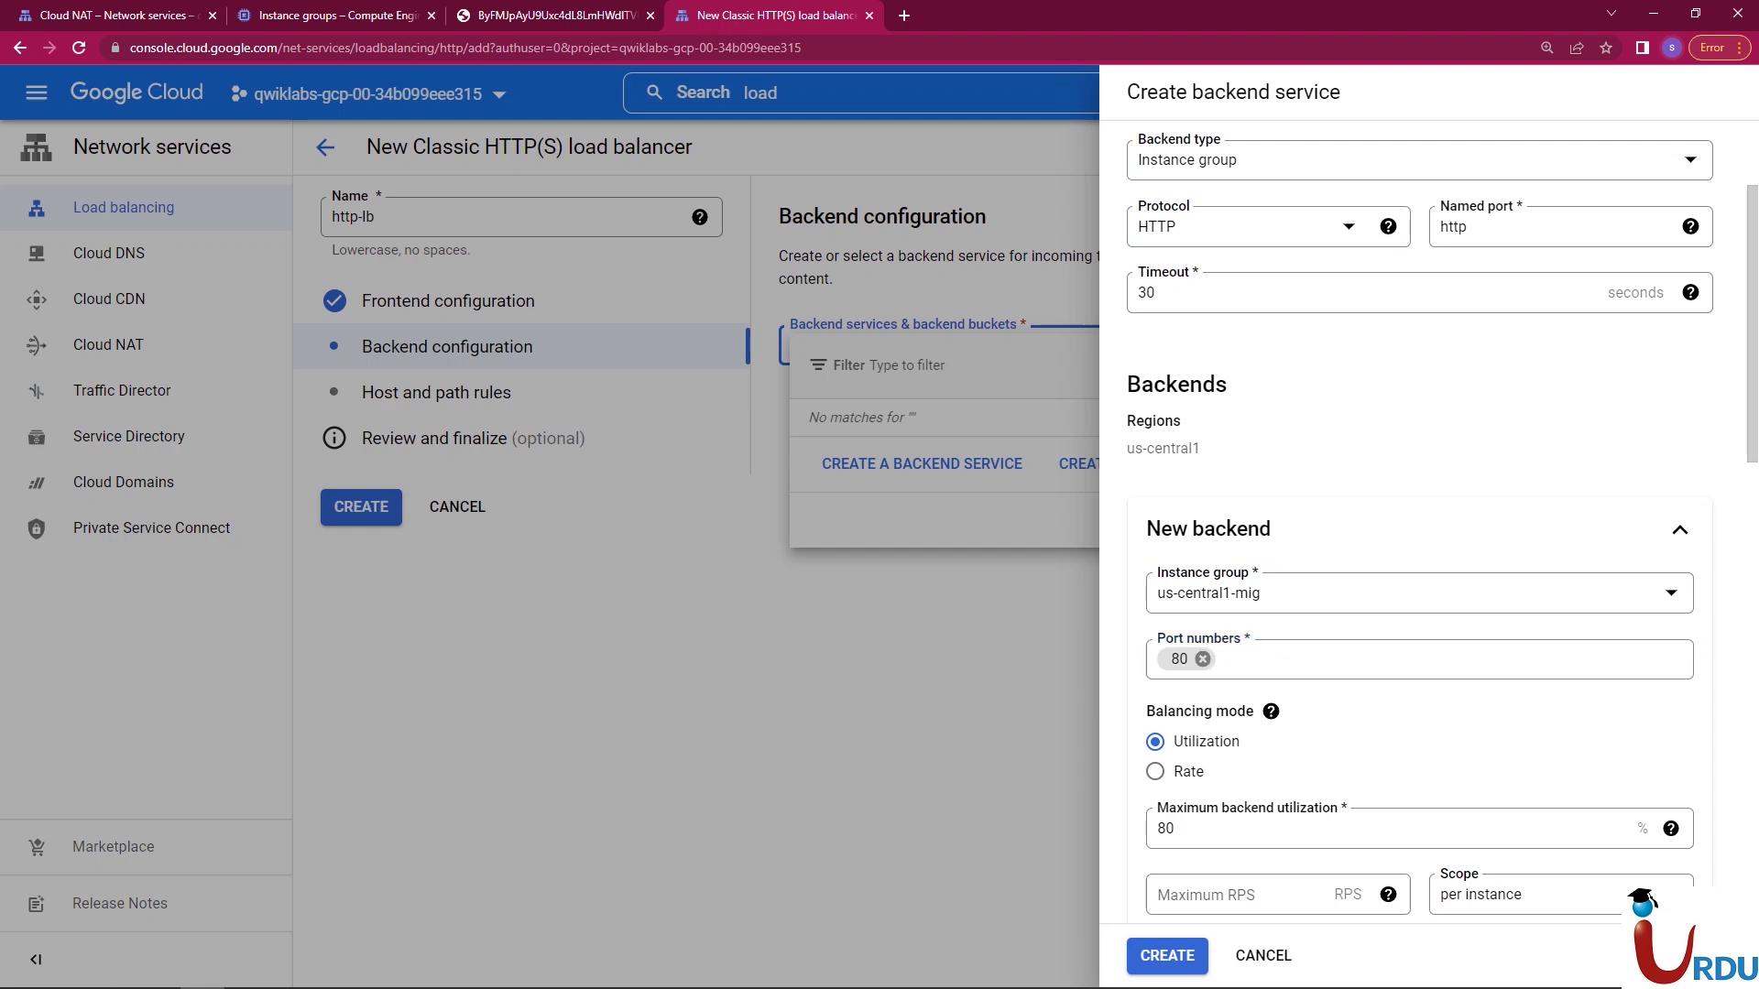
- Set the us-central1-mig backend to Rate balancing with a maximum of 50 RPS, and disable Cloud CDN
scroll(1419, 522, "down", 3)
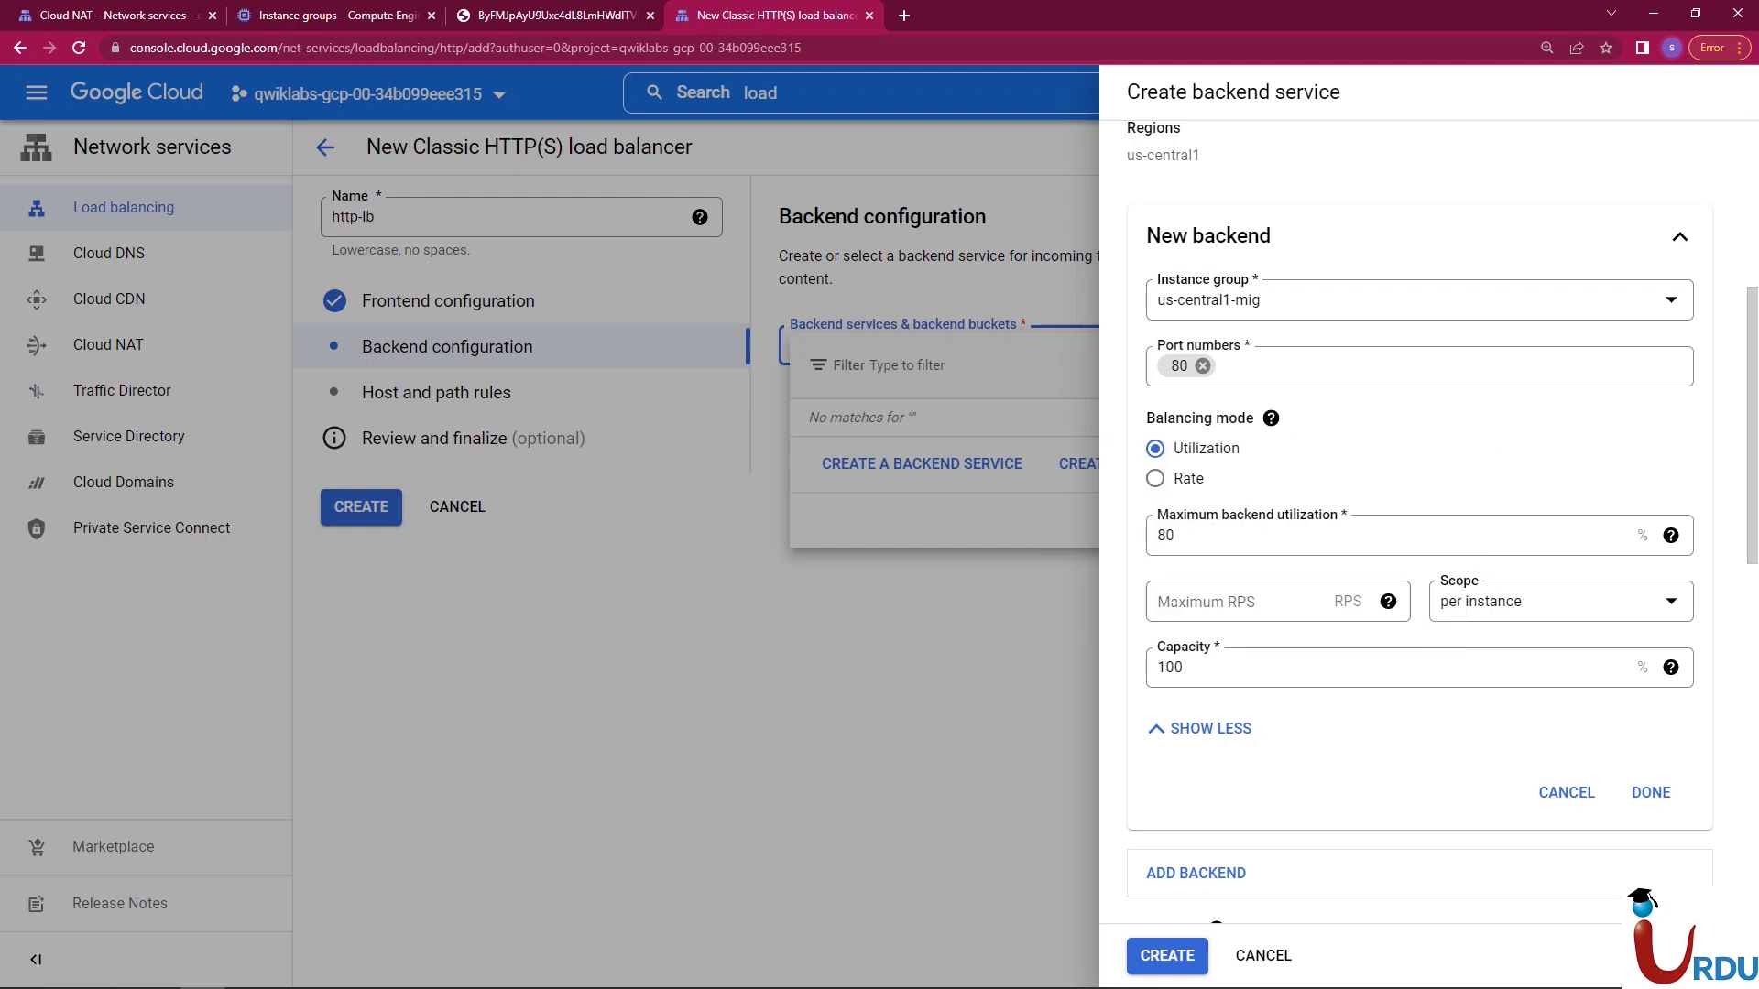
left_click(1155, 478)
left_click(1148, 536)
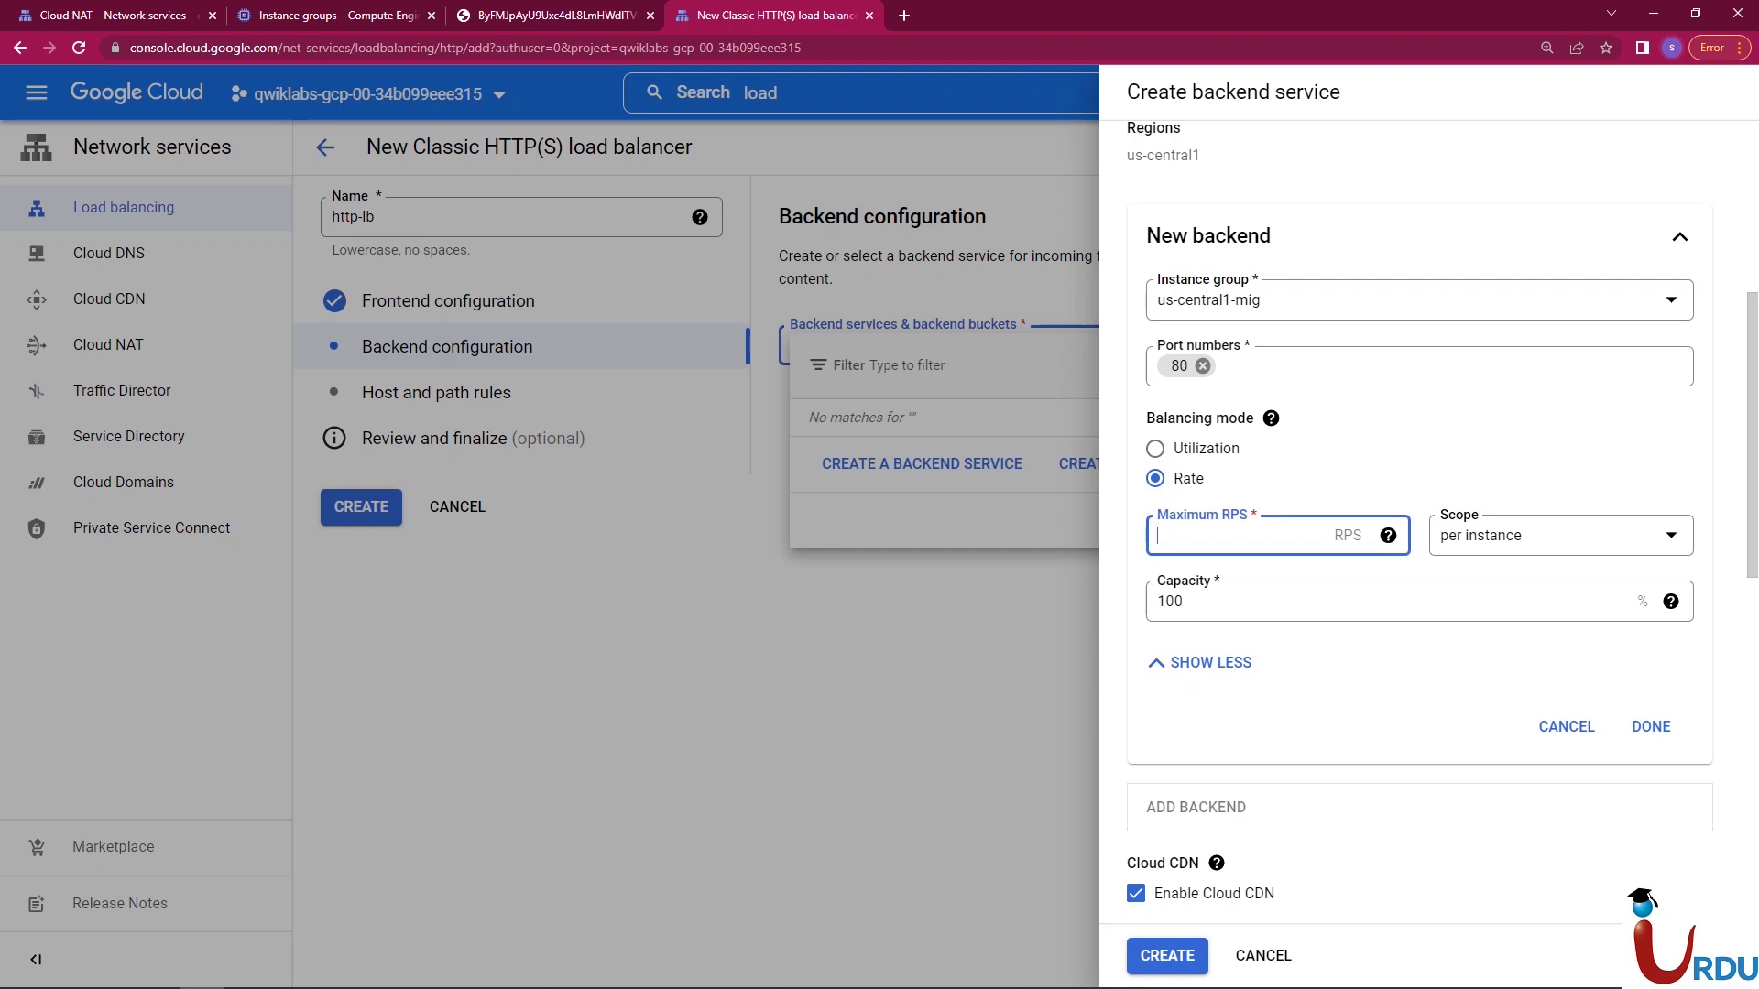
type("50")
left_click(1144, 536)
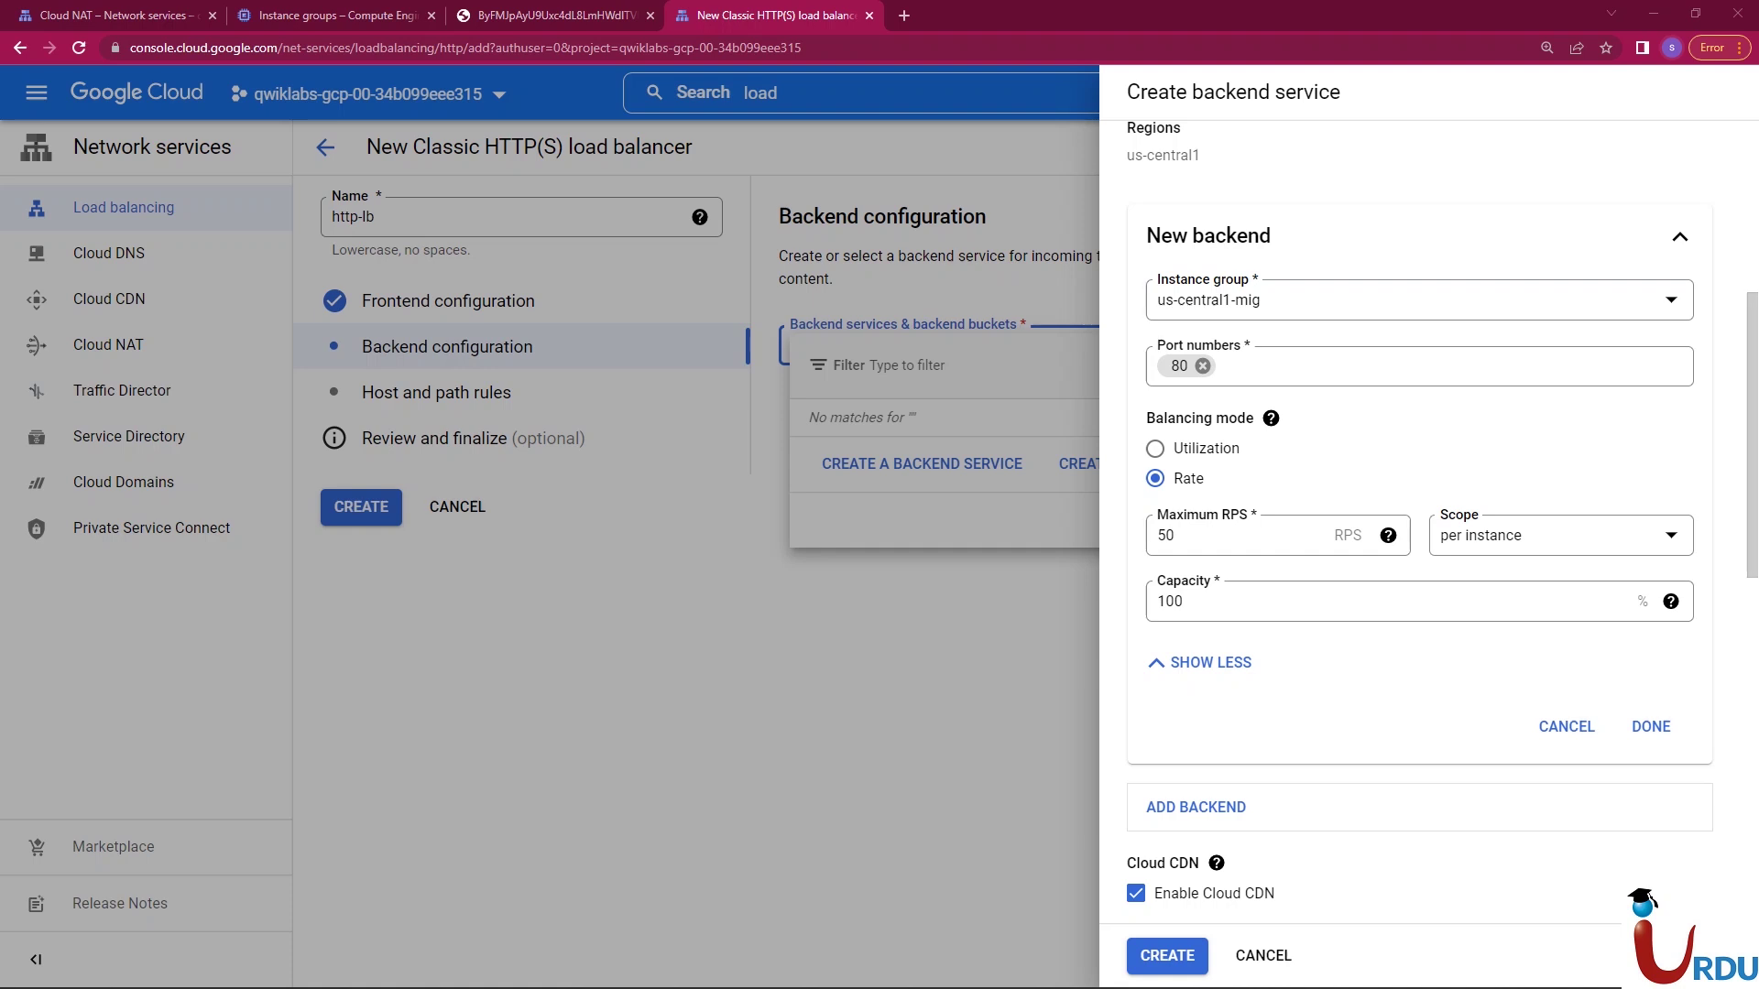
left_click(1650, 727)
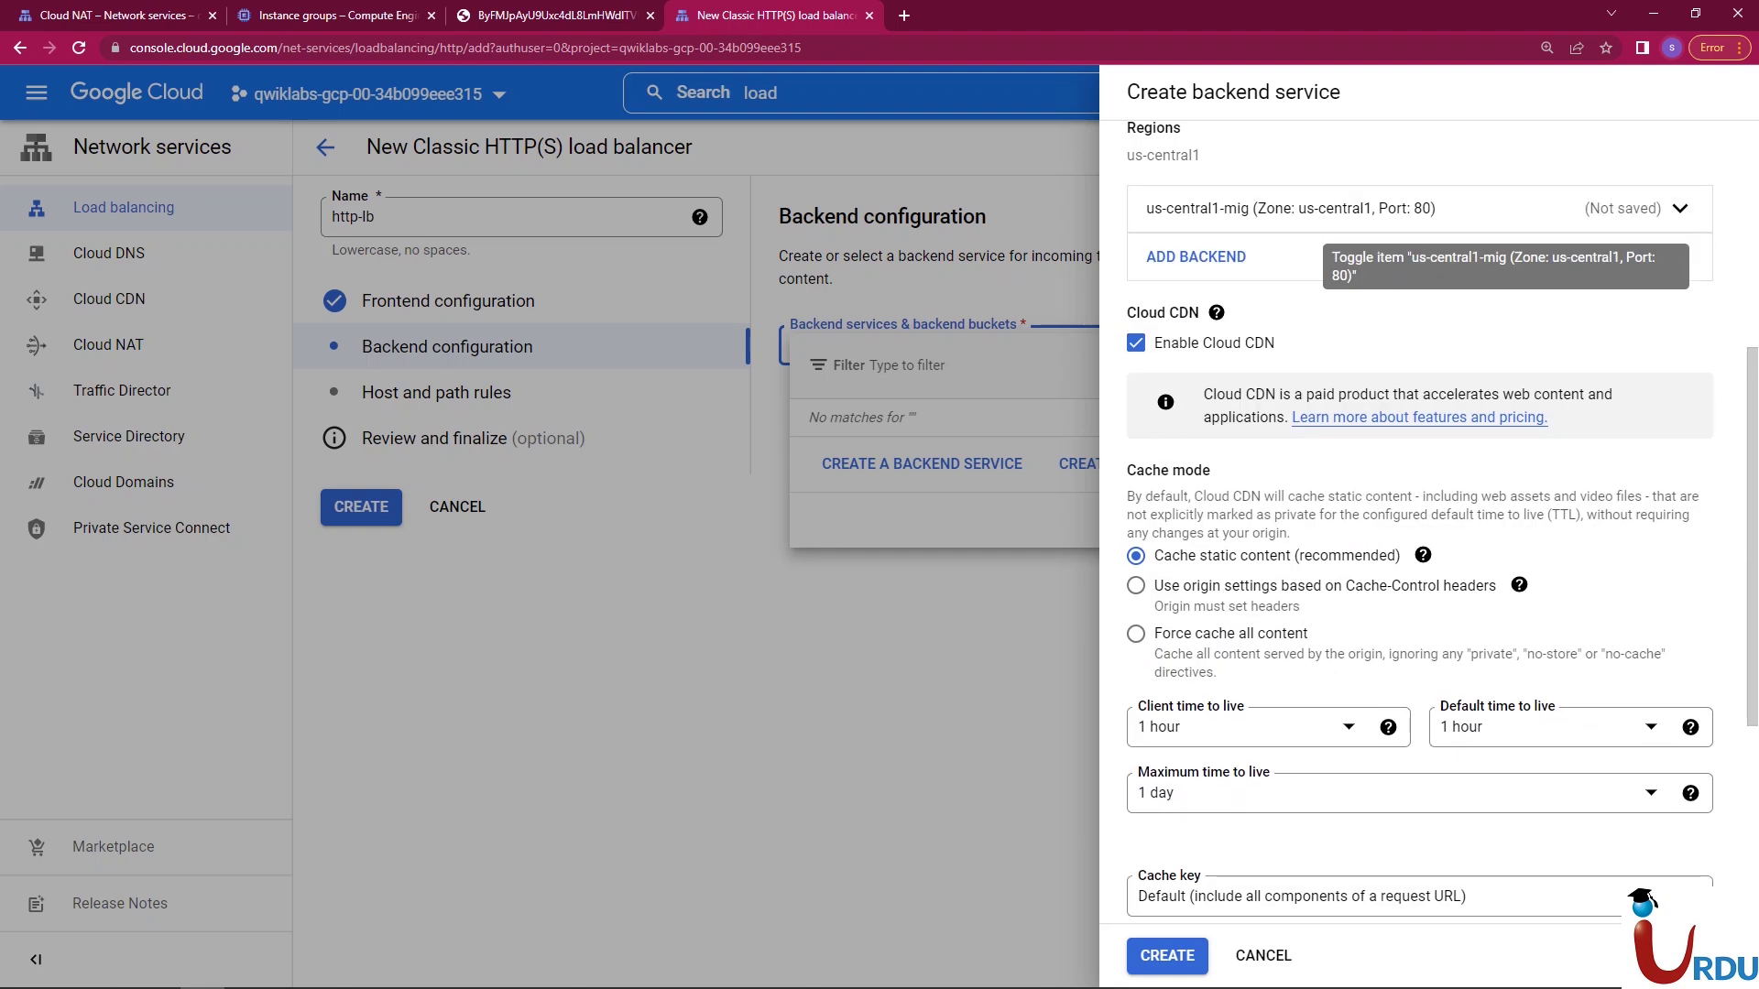
left_click(1136, 343)
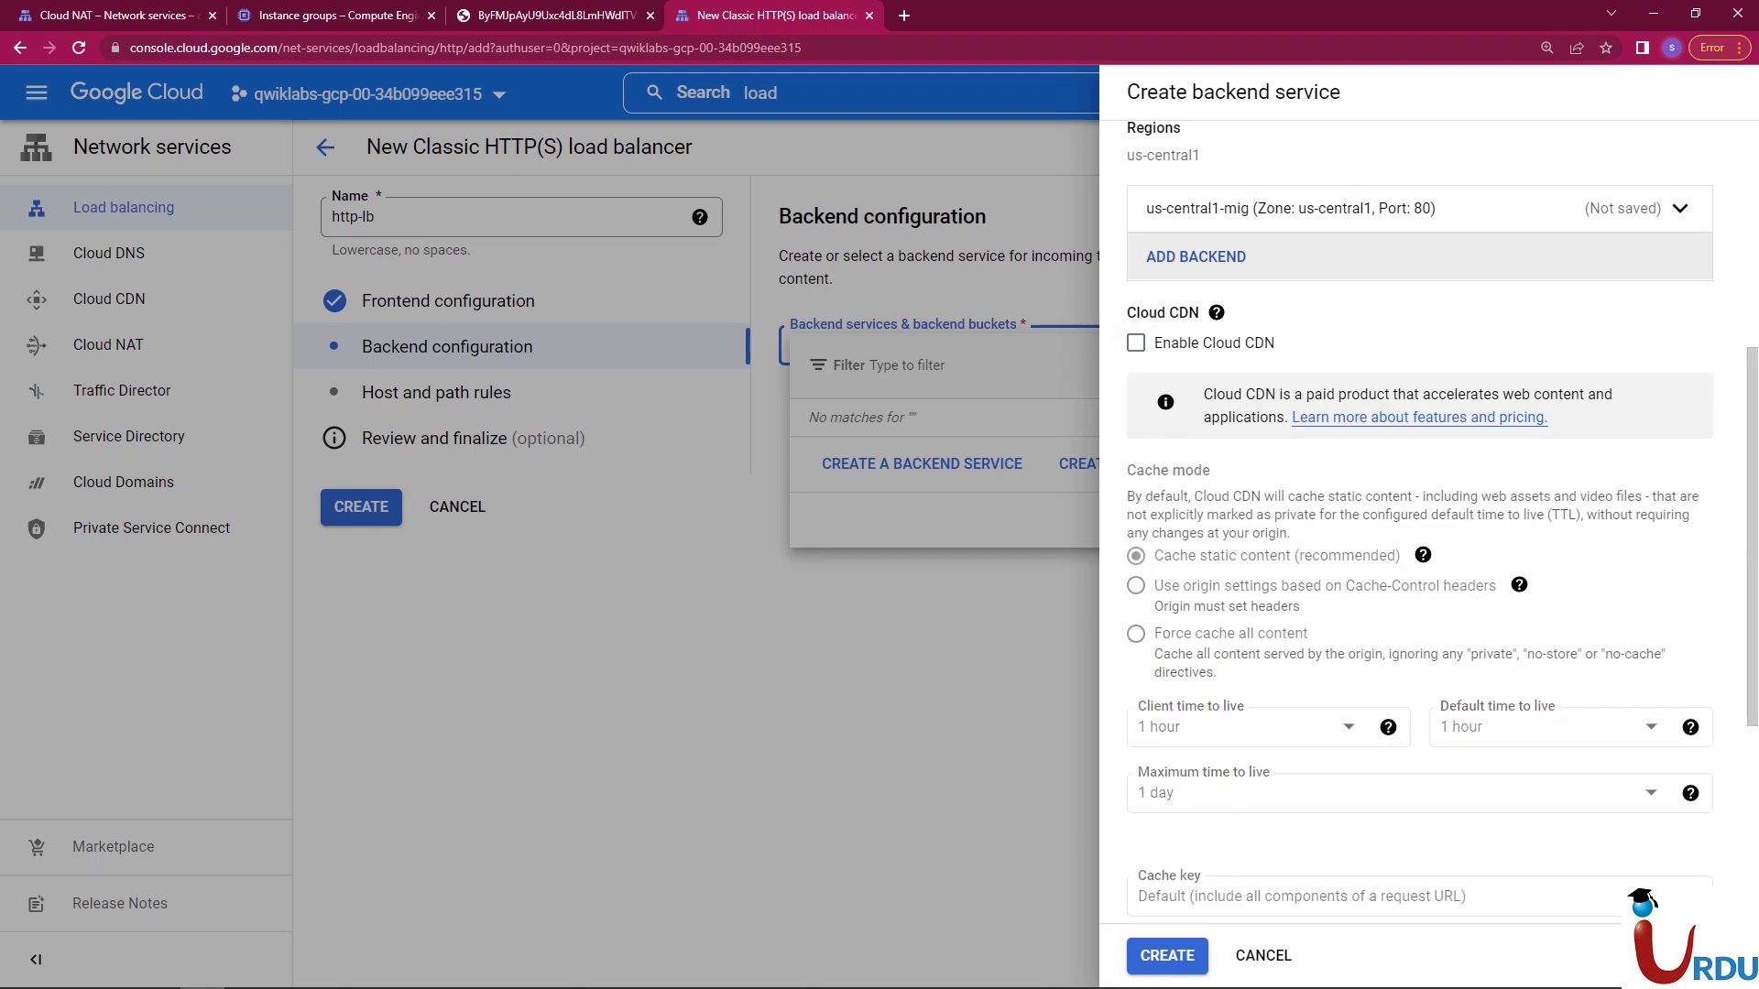
- Add a second backend using the europe-west1-mig instance group with port number 80
left_click(1195, 256)
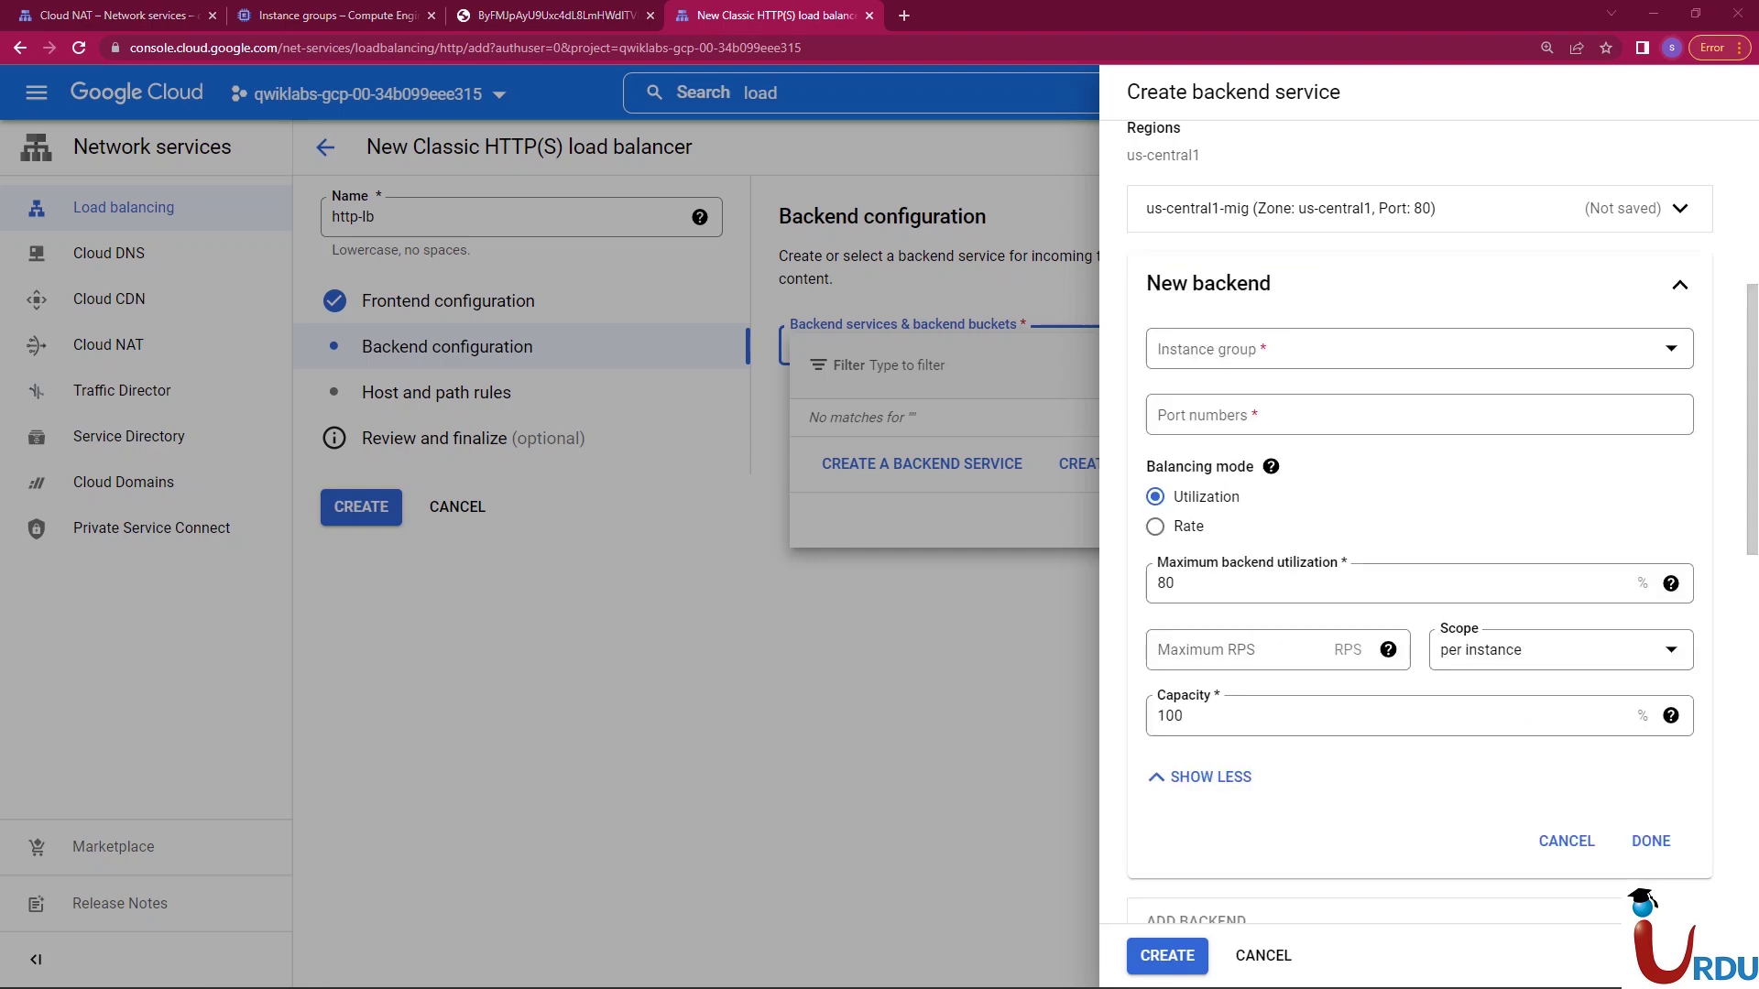
left_click(1417, 348)
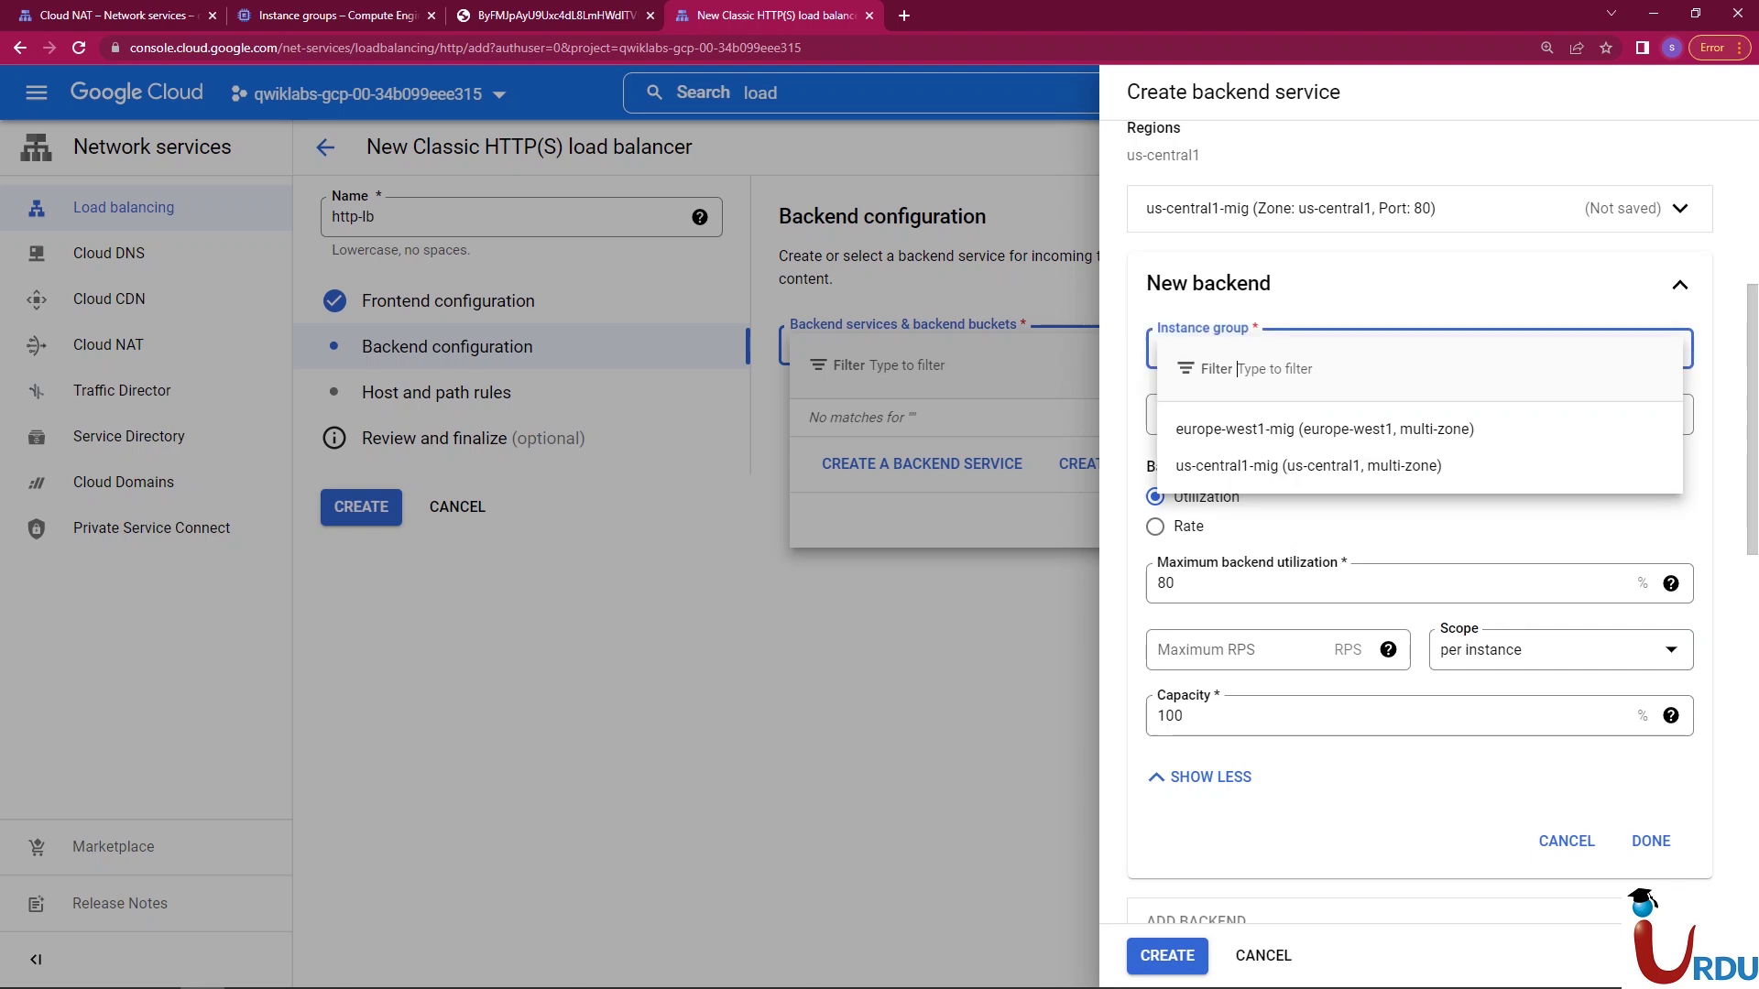
left_click(1326, 429)
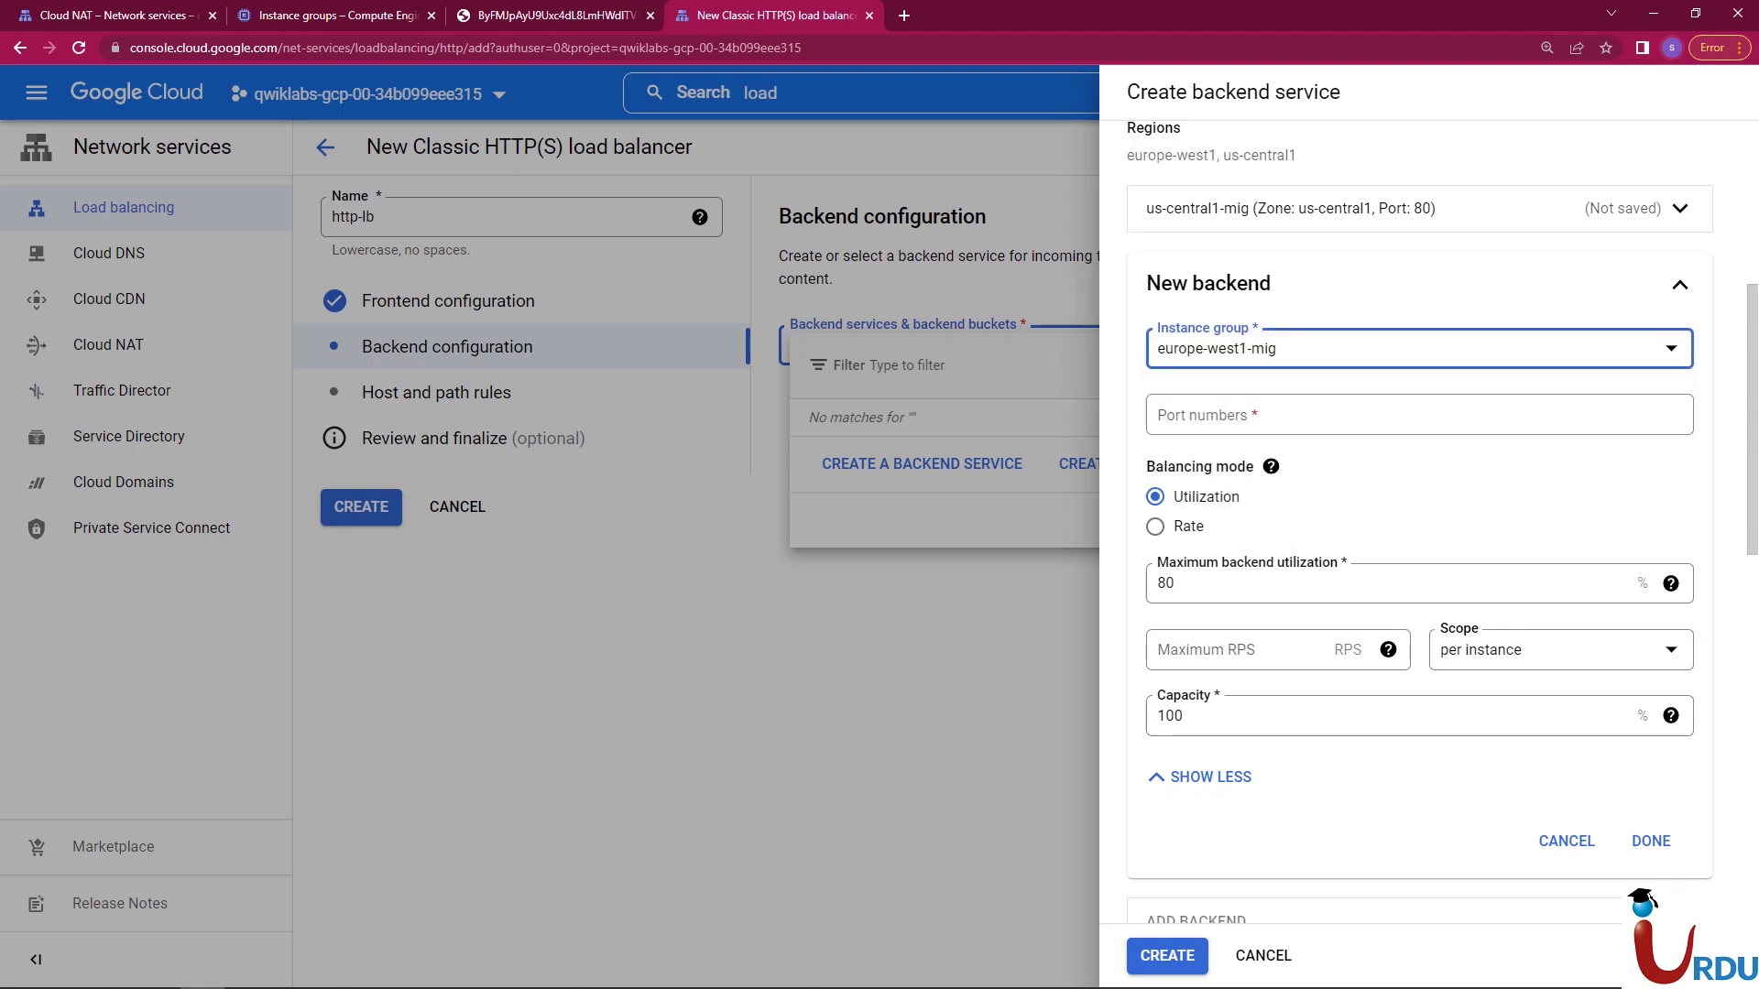
left_click(1326, 415)
type("80")
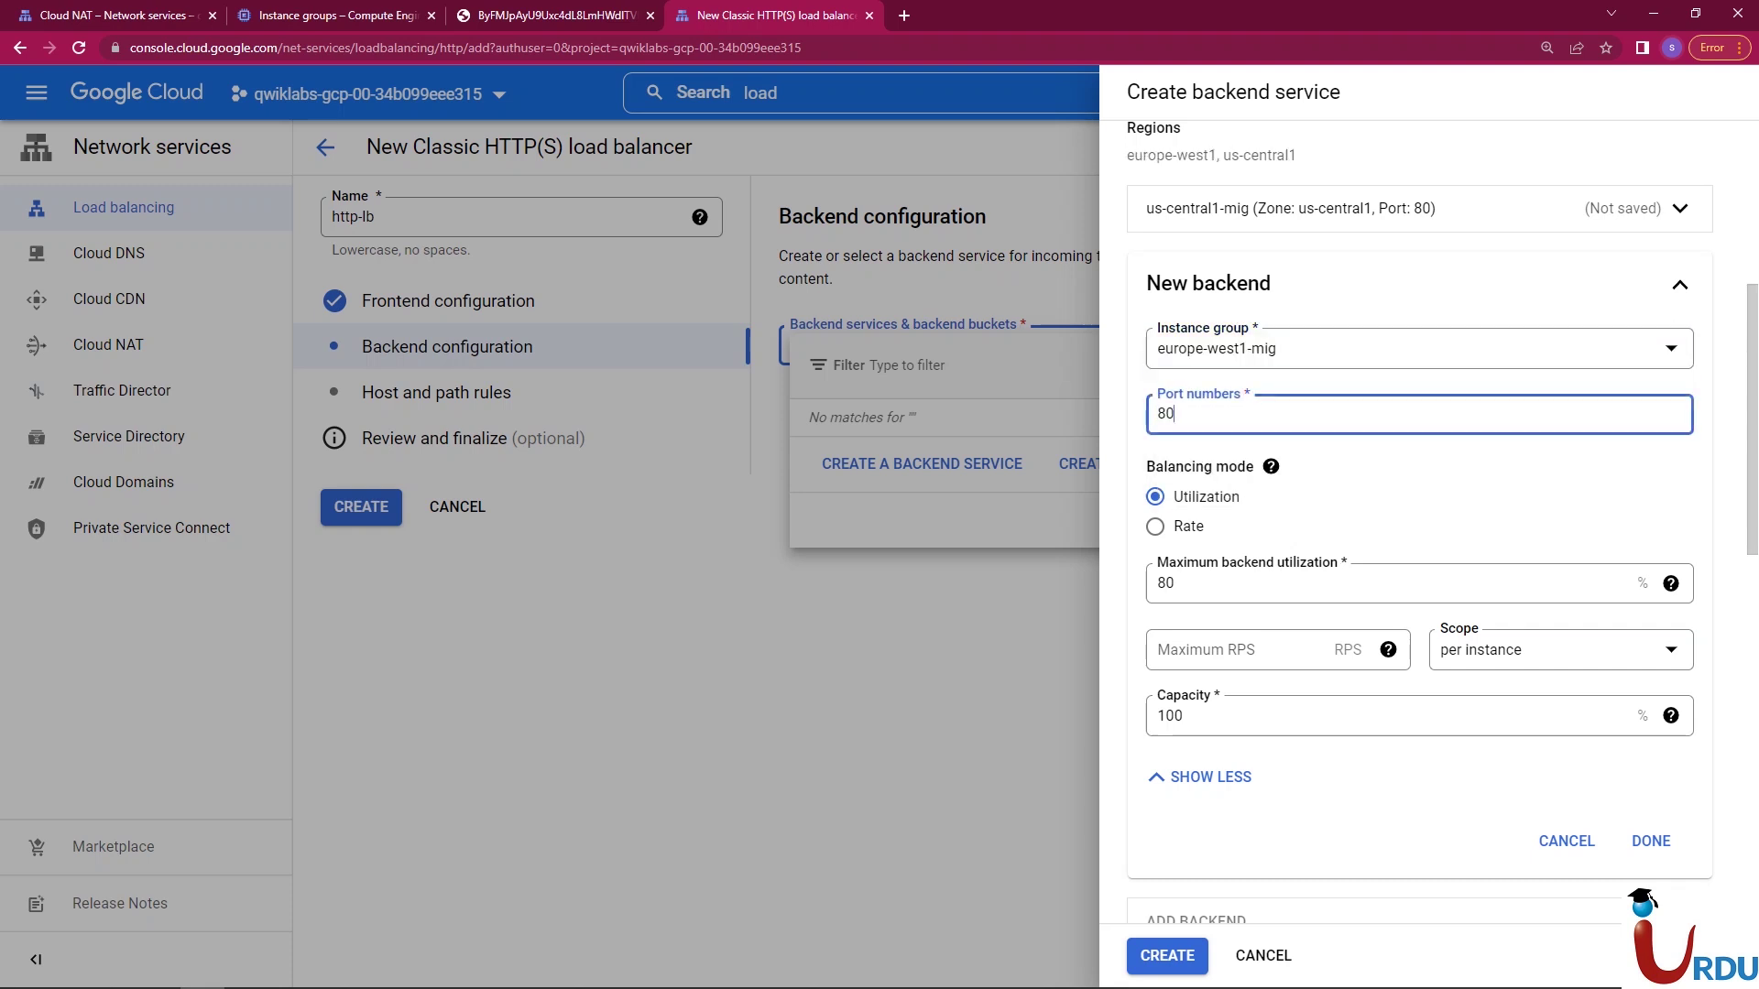
key("Tab")
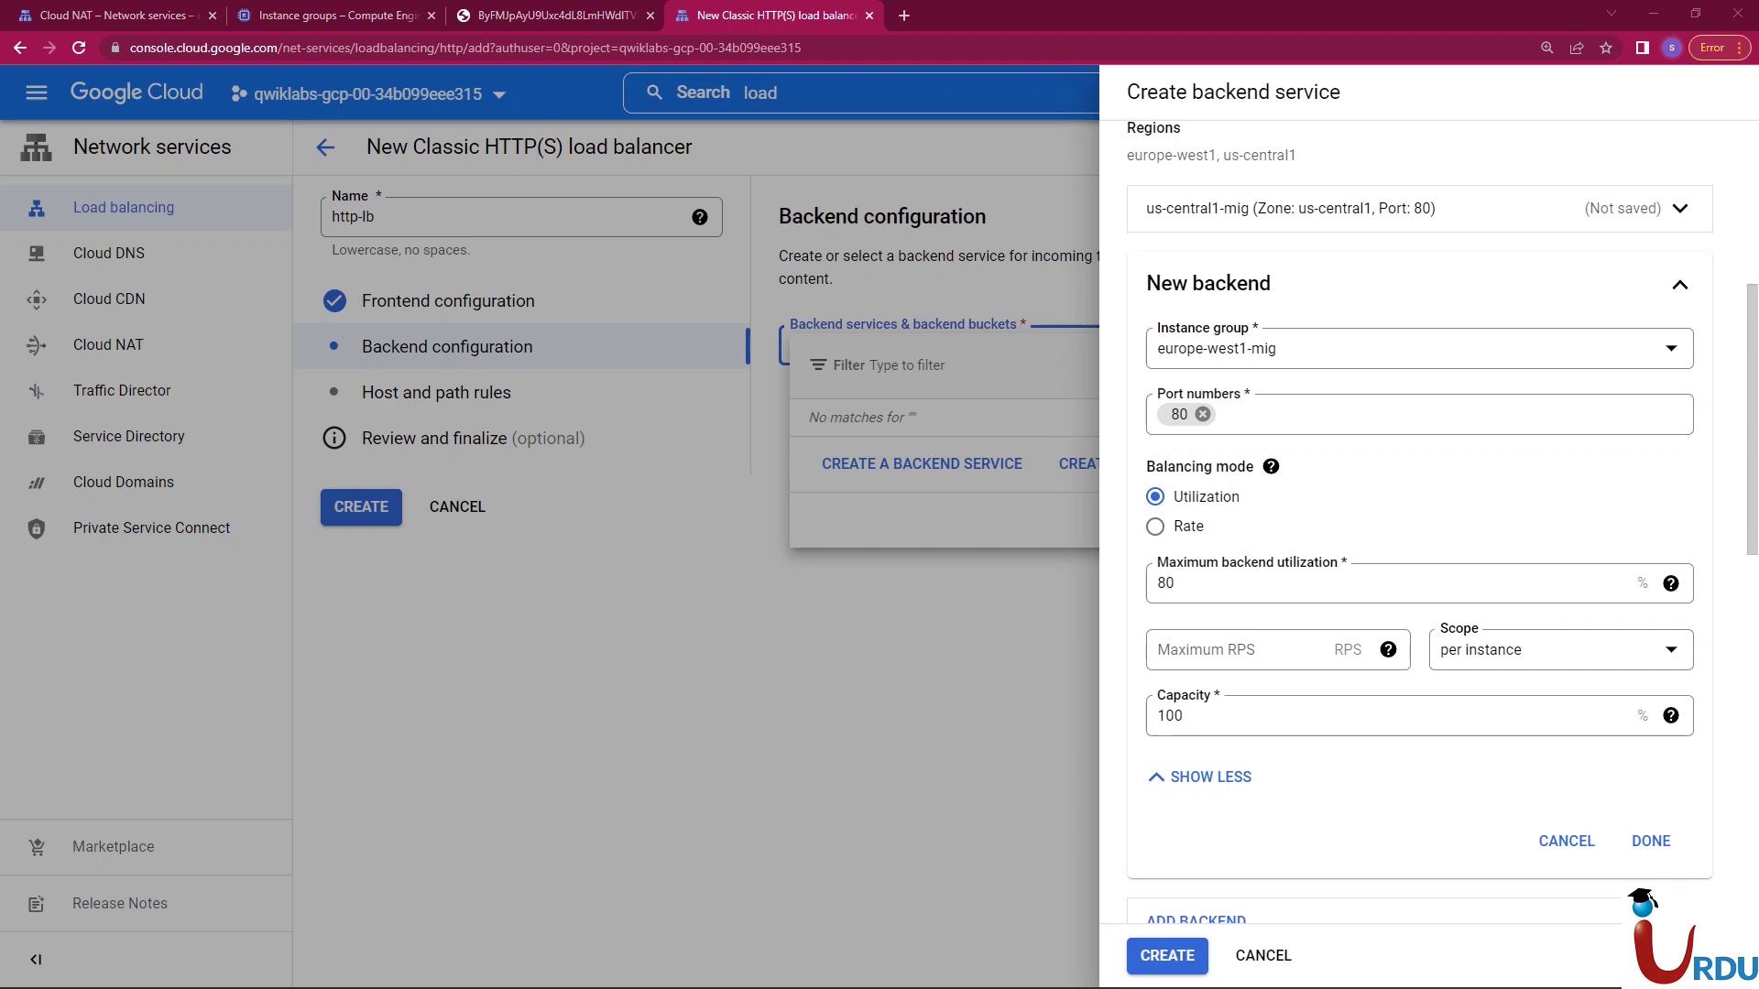
- Set the europe-west1-mig backend's maximum RPS to 80
left_click(1238, 650)
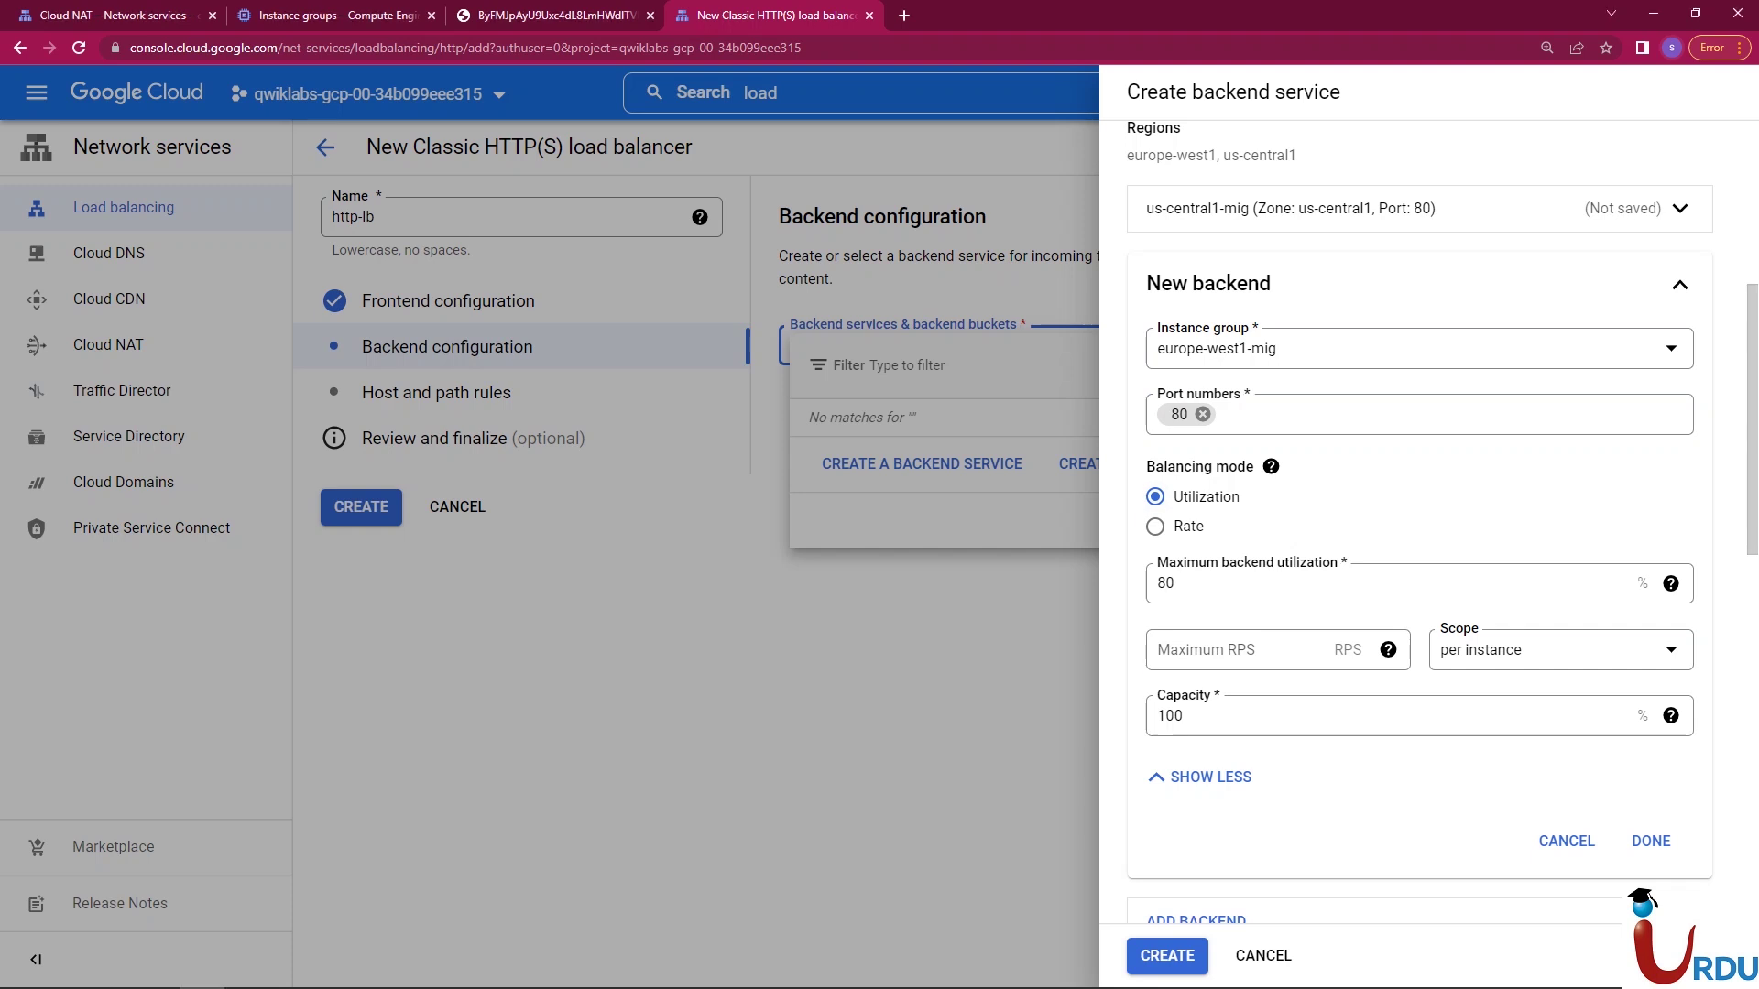
type("80")
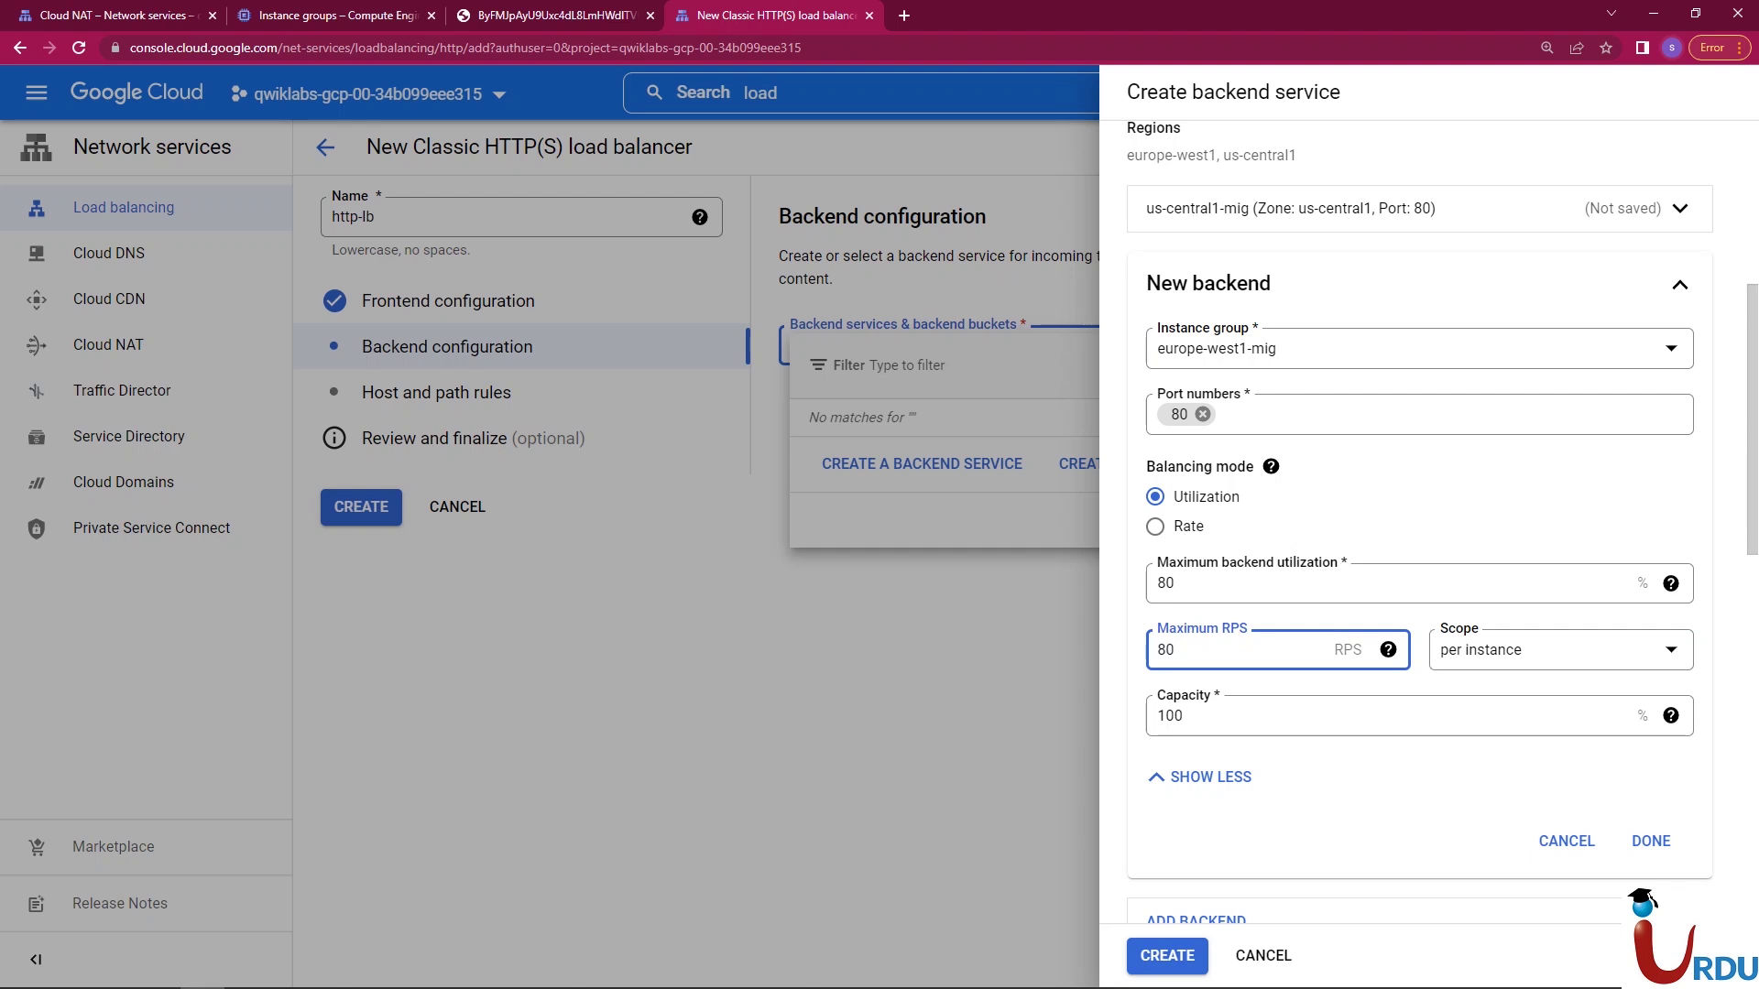
key("Tab")
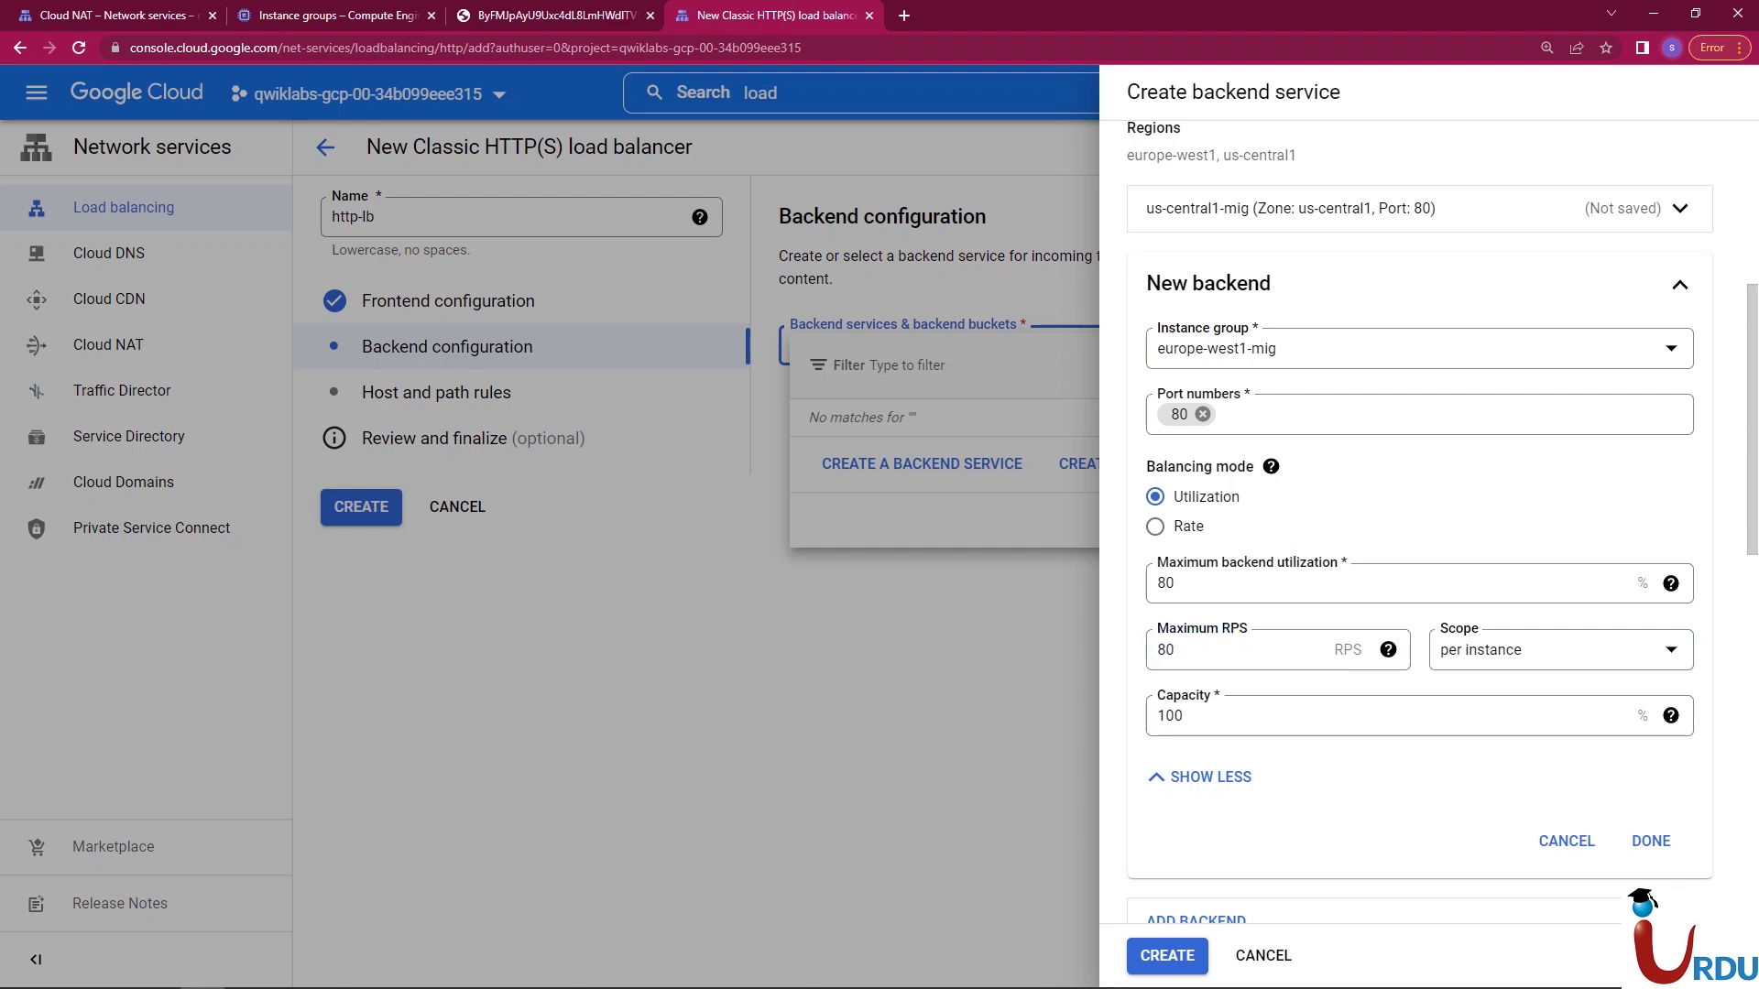
key("Down")
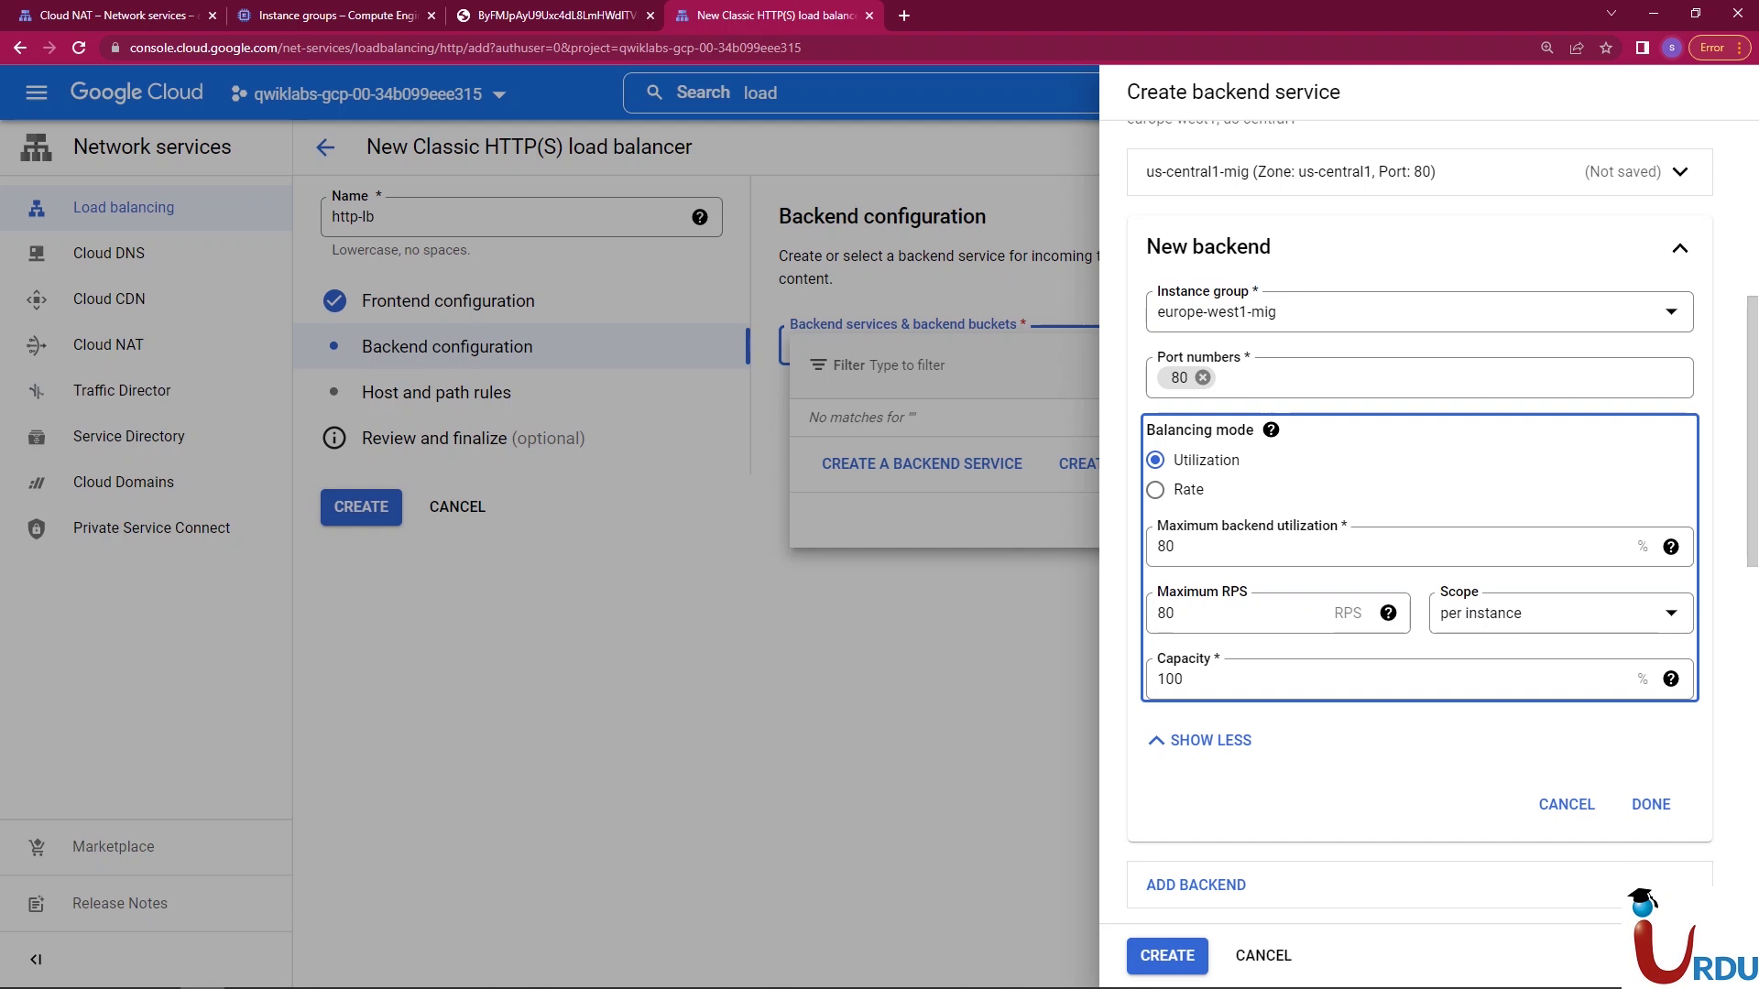
- Check the balancing settings of the us-central1-mig and europe-west1-mig backends and close both backend forms
left_click(1678, 171)
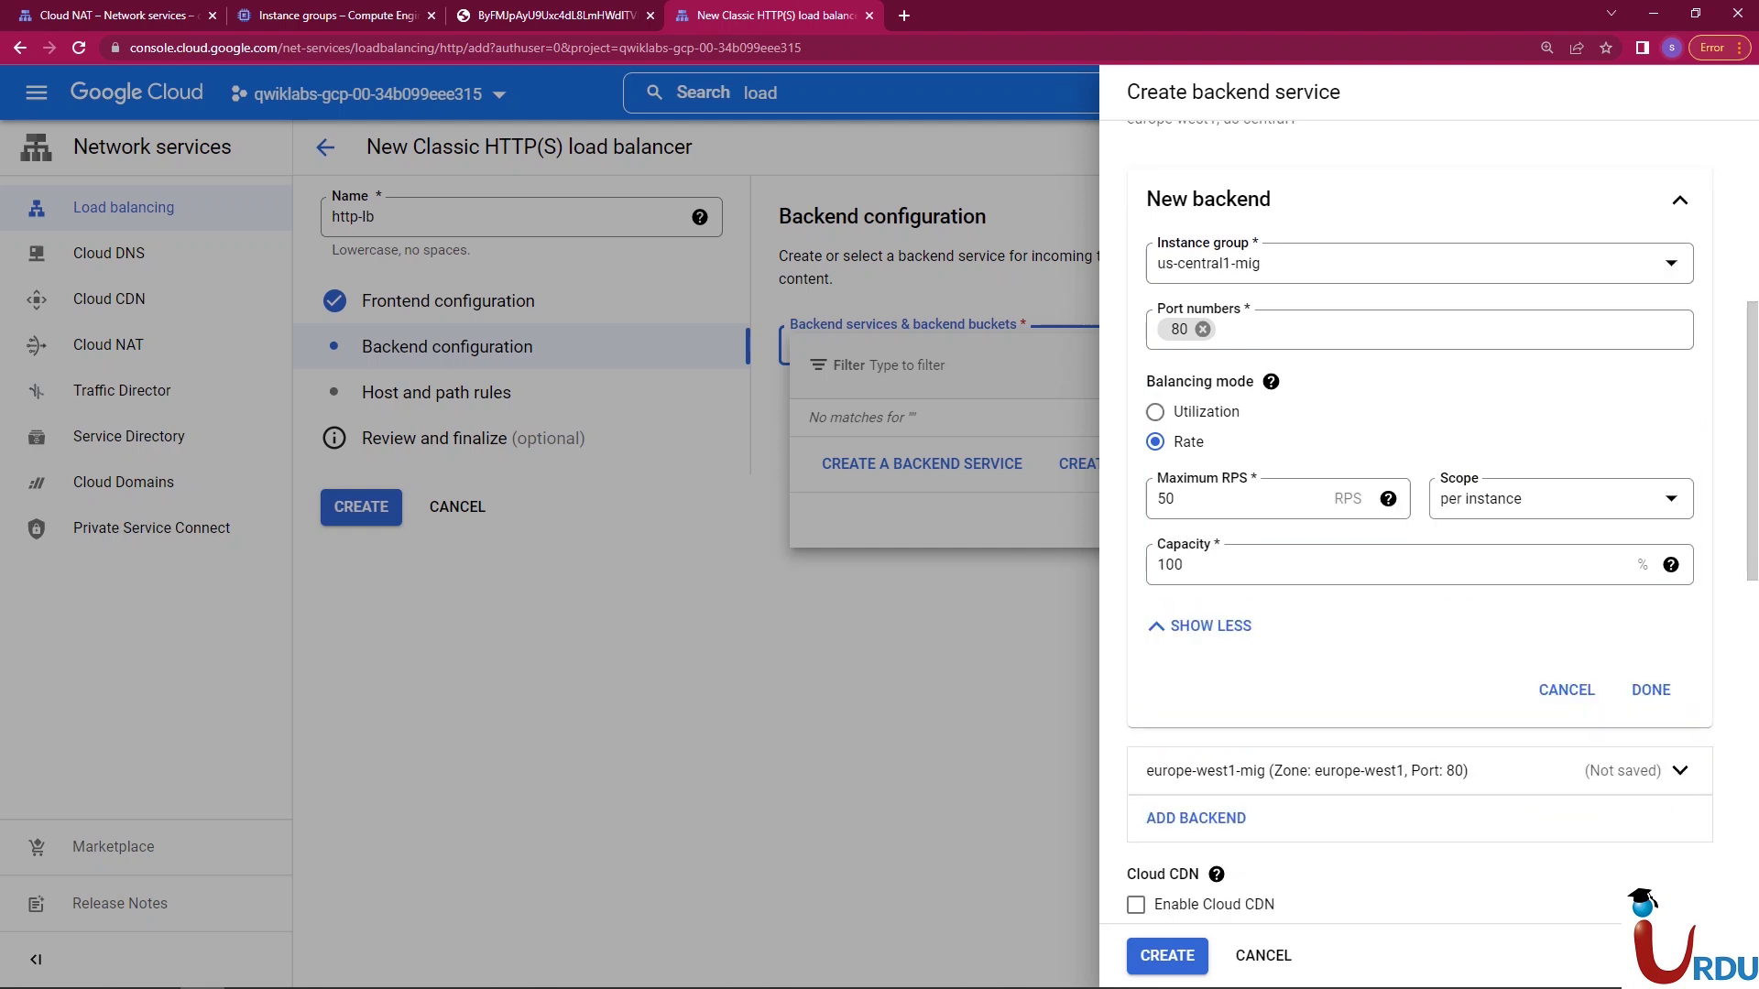
left_click(1651, 689)
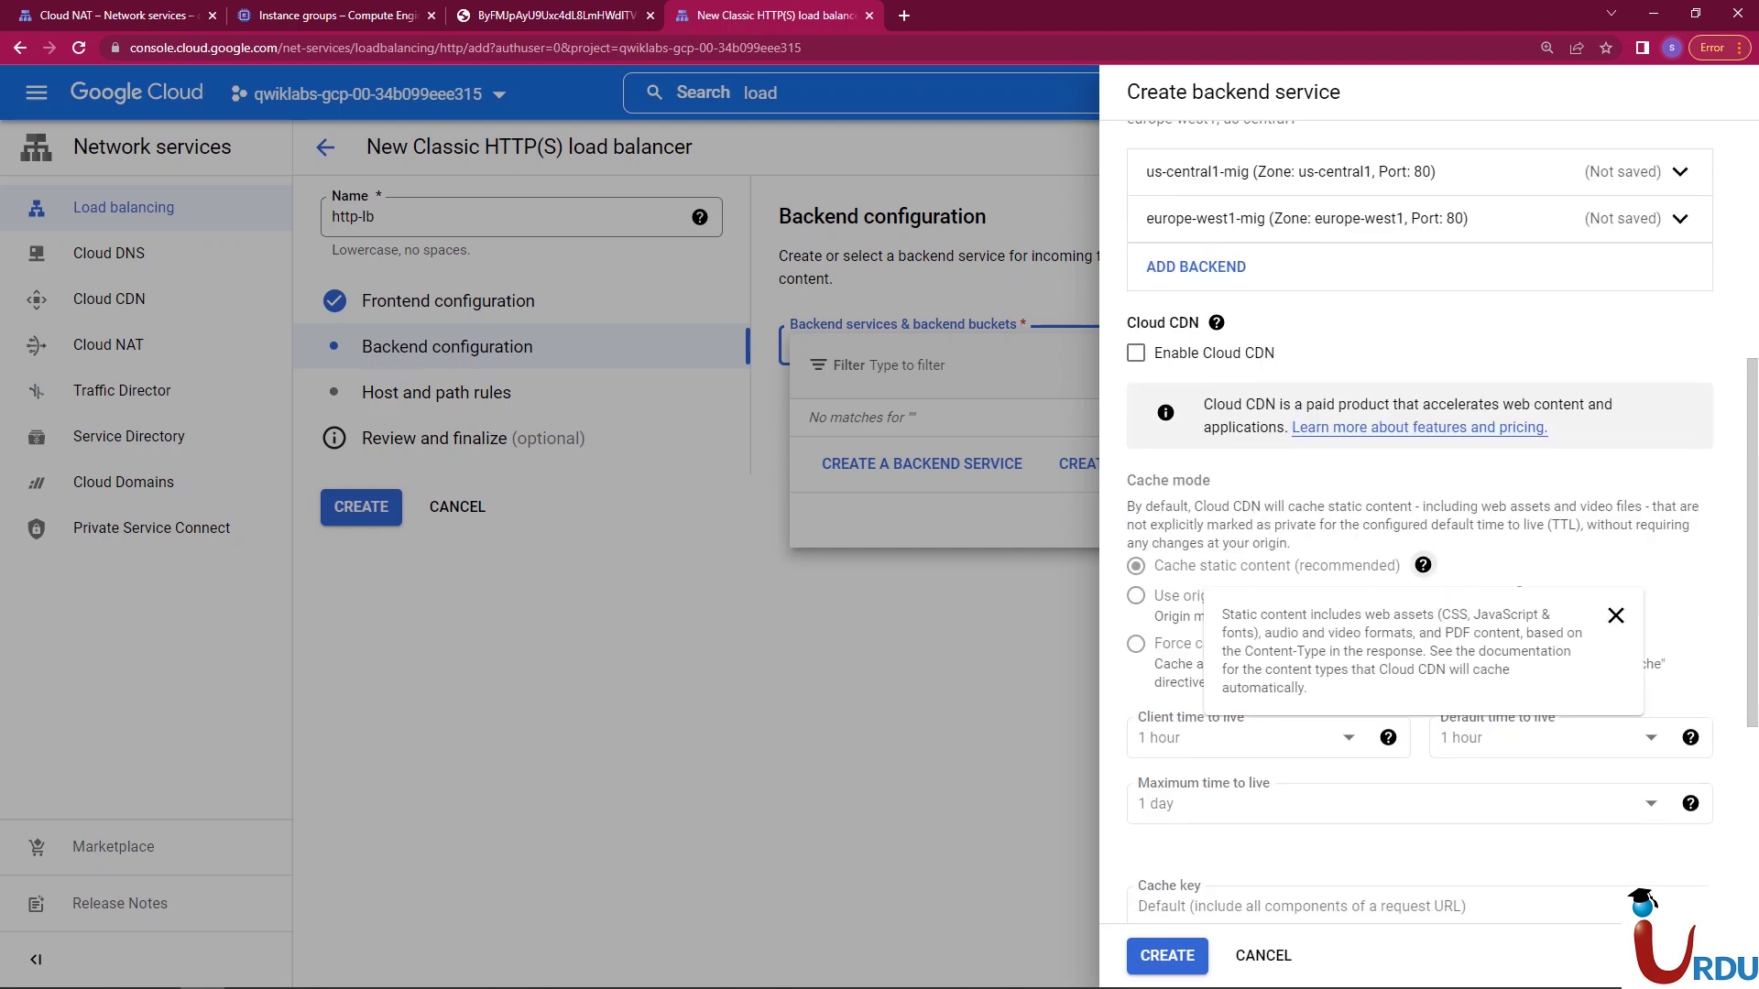
left_click(1679, 218)
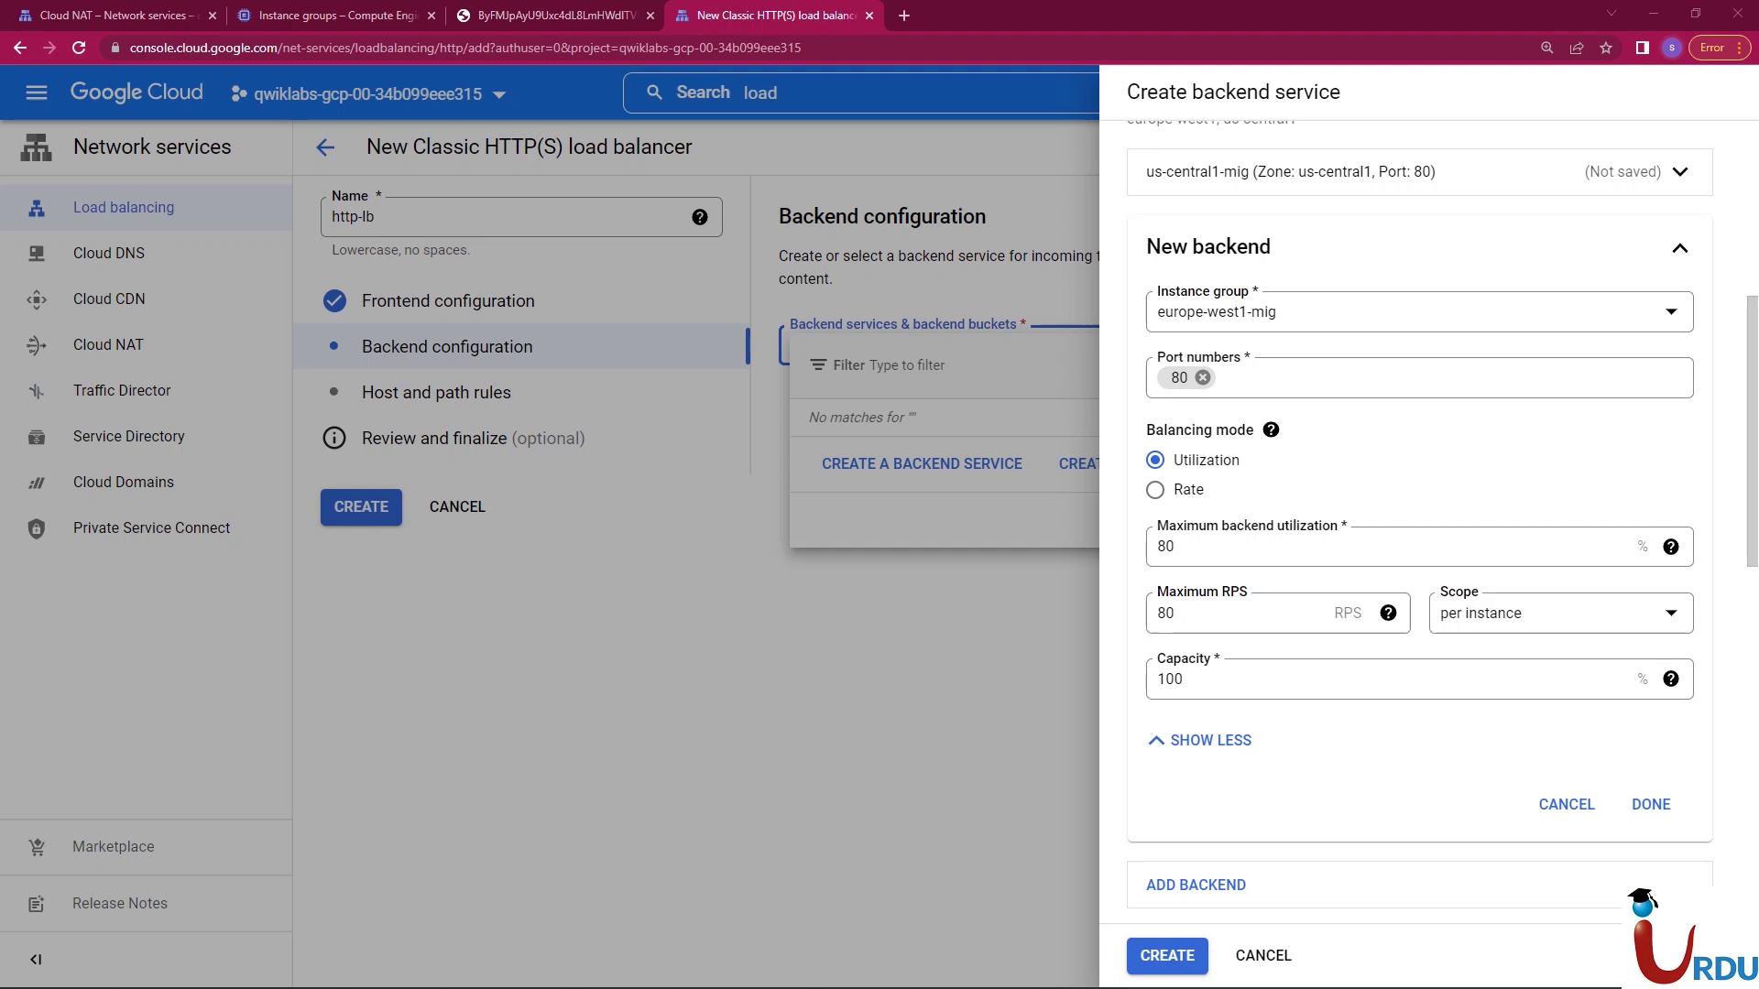
left_click(1239, 613)
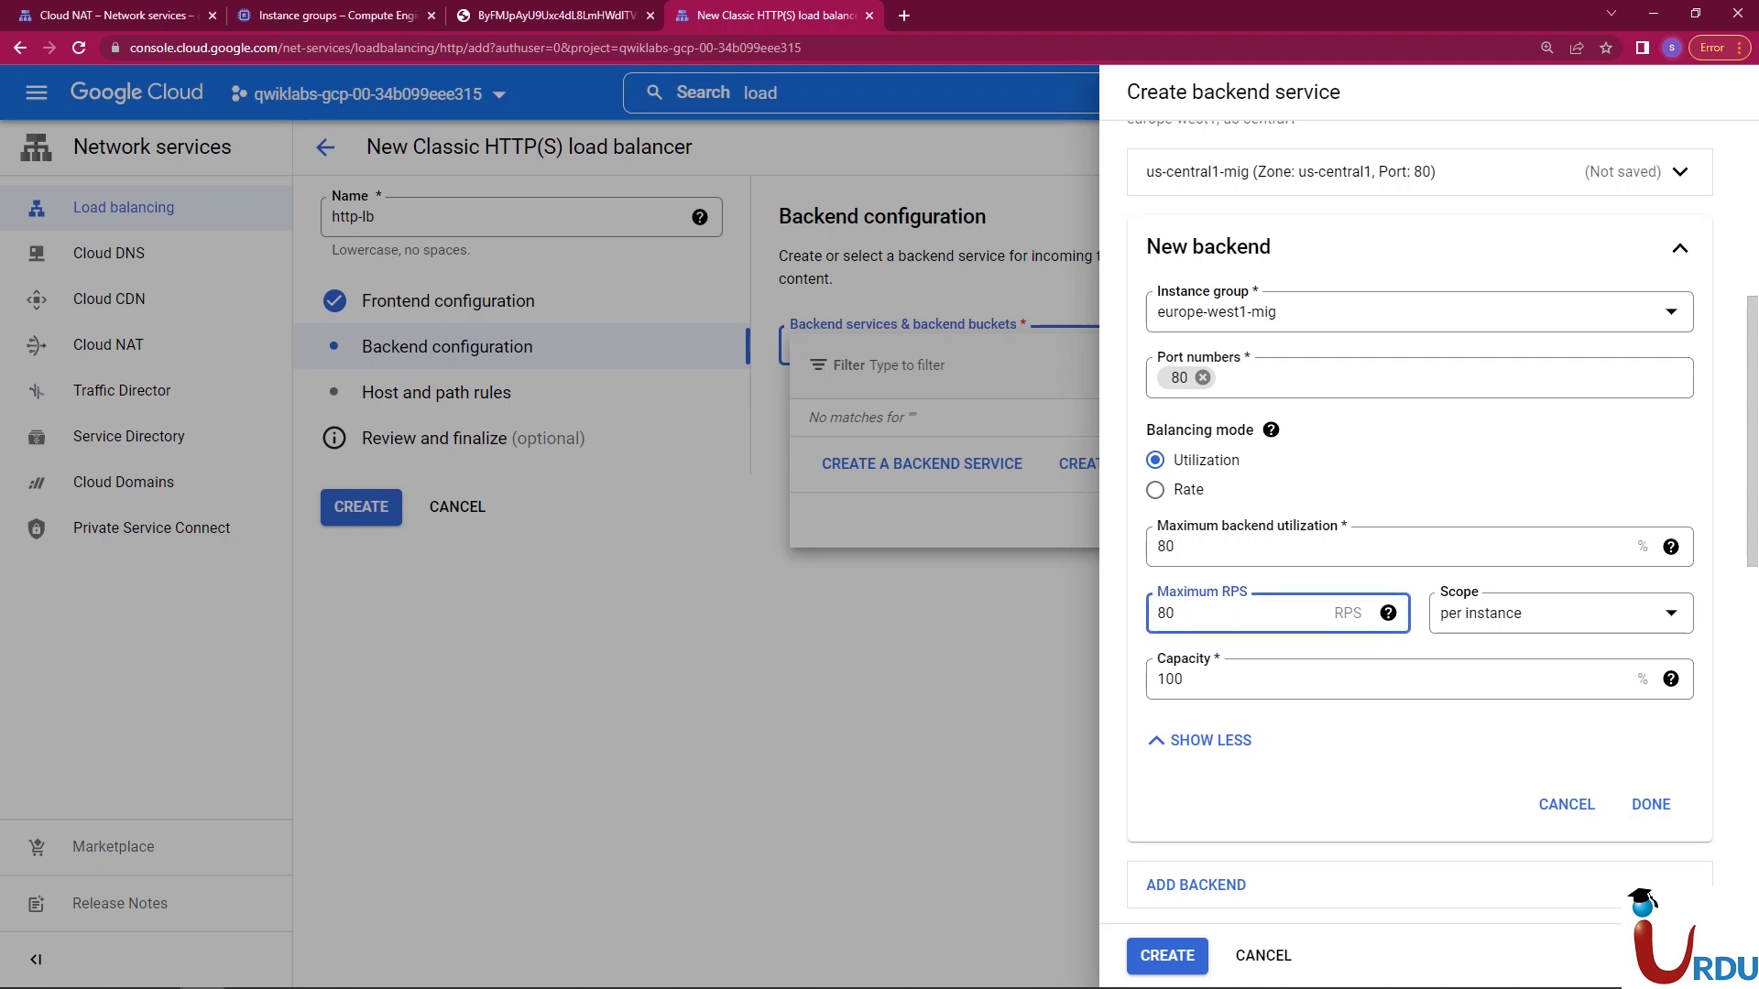
left_click(1651, 804)
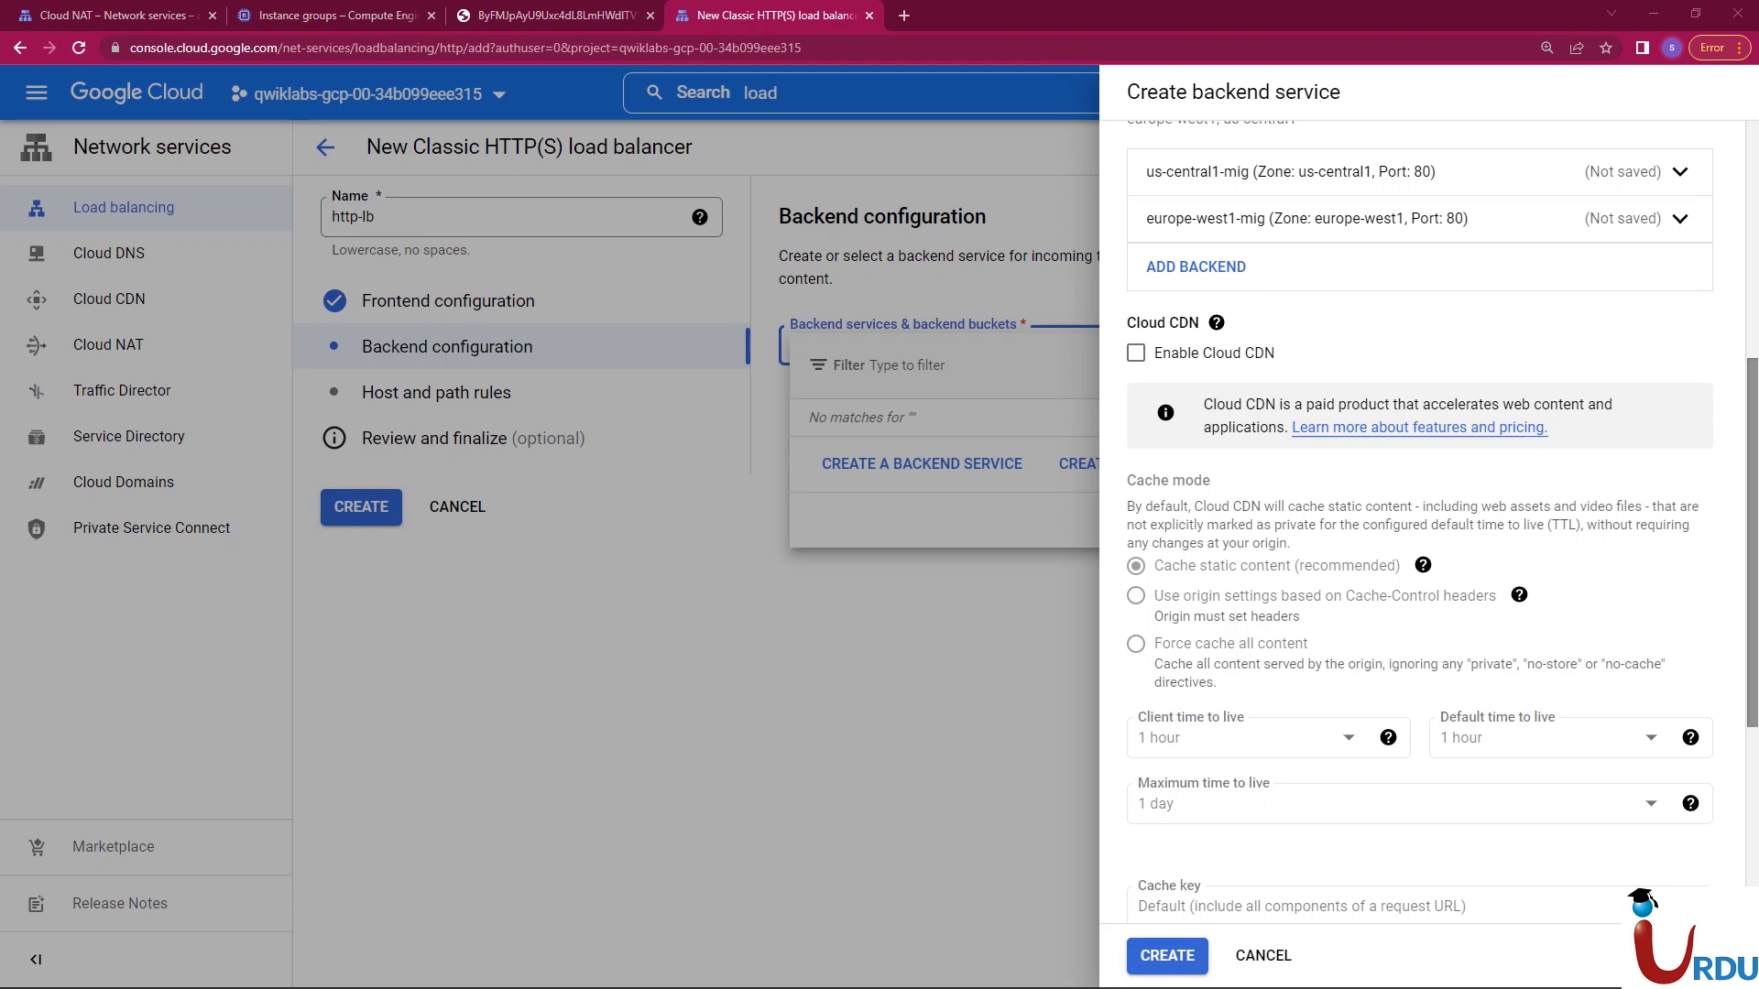
- Assign http-health-check as the backend service's health check and consult the load balancing architecture diagram
scroll(1428, 499, "down", 5)
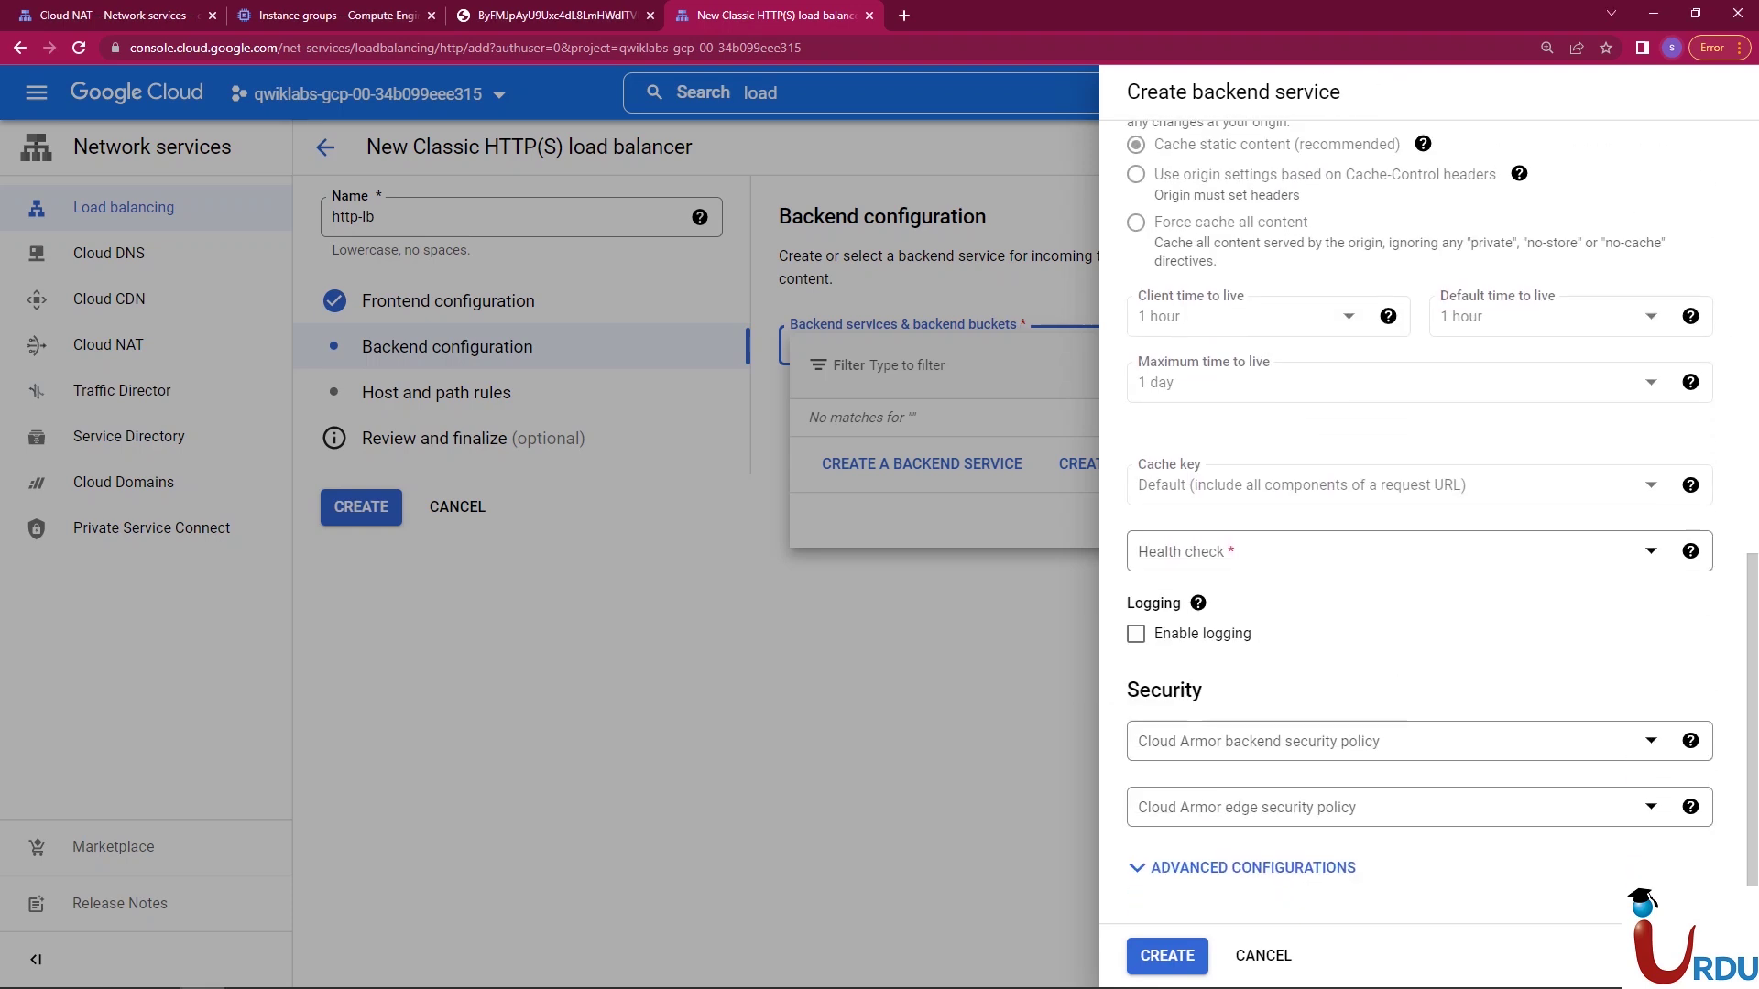
left_click(1221, 564)
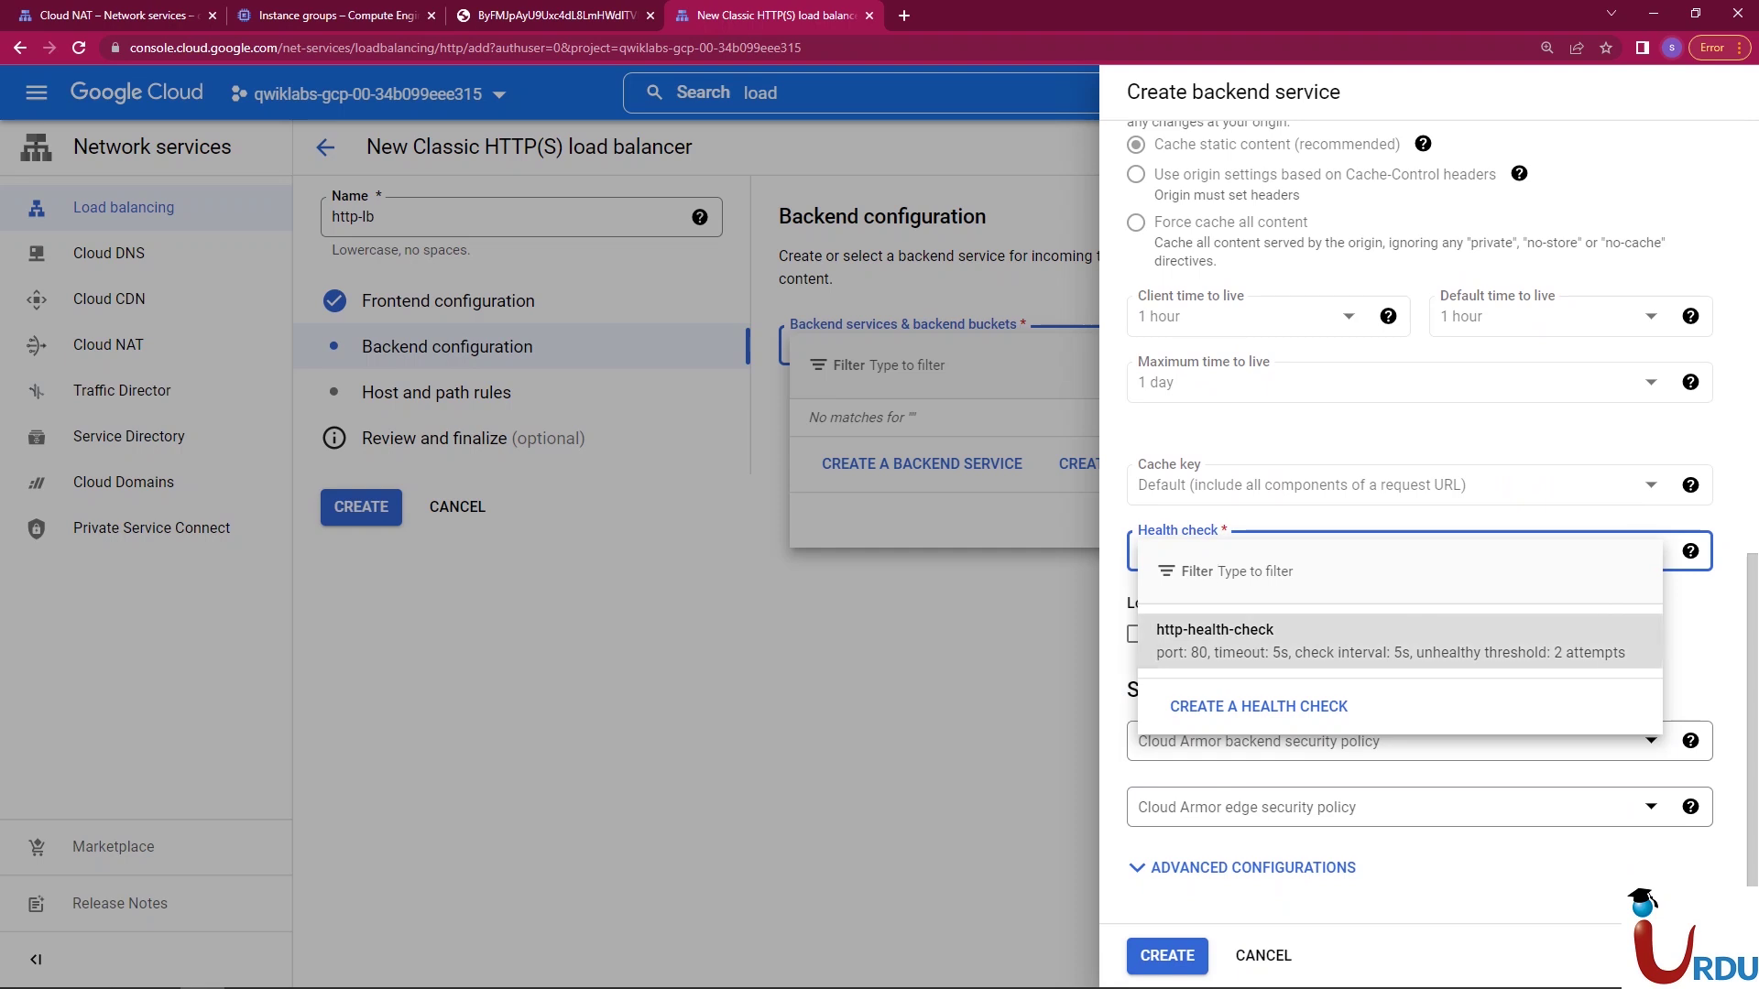
left_click(1282, 640)
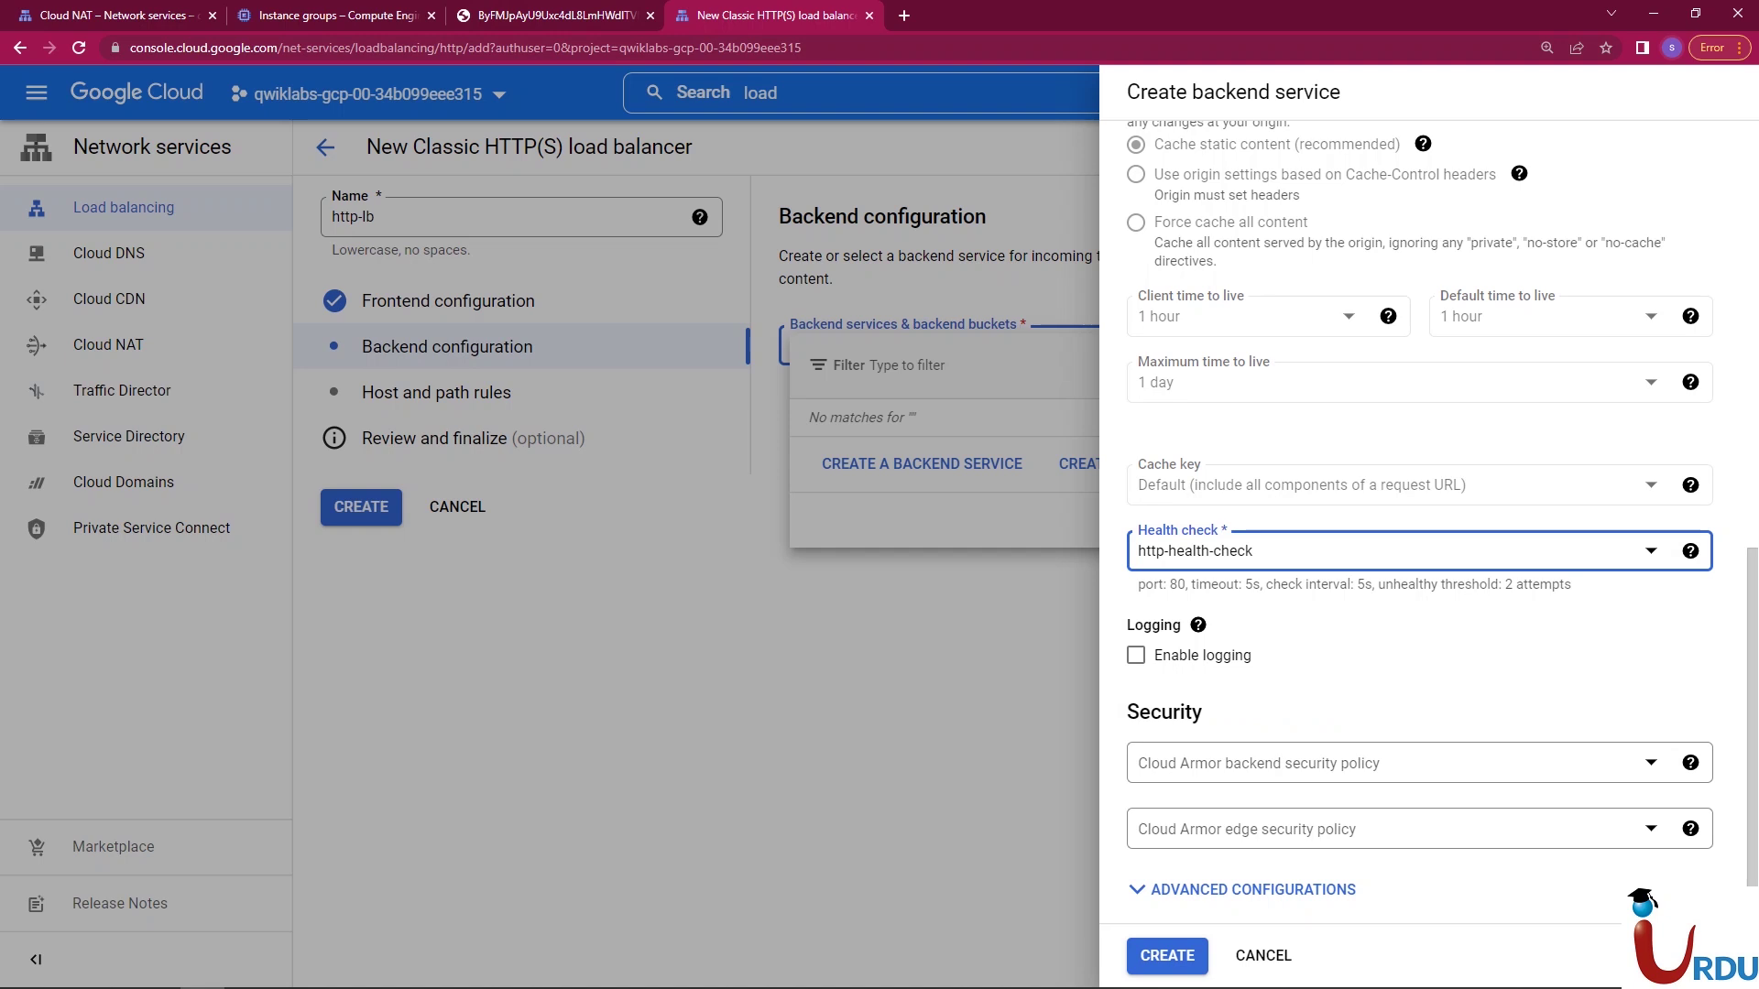
key("ctrl+Page_Up")
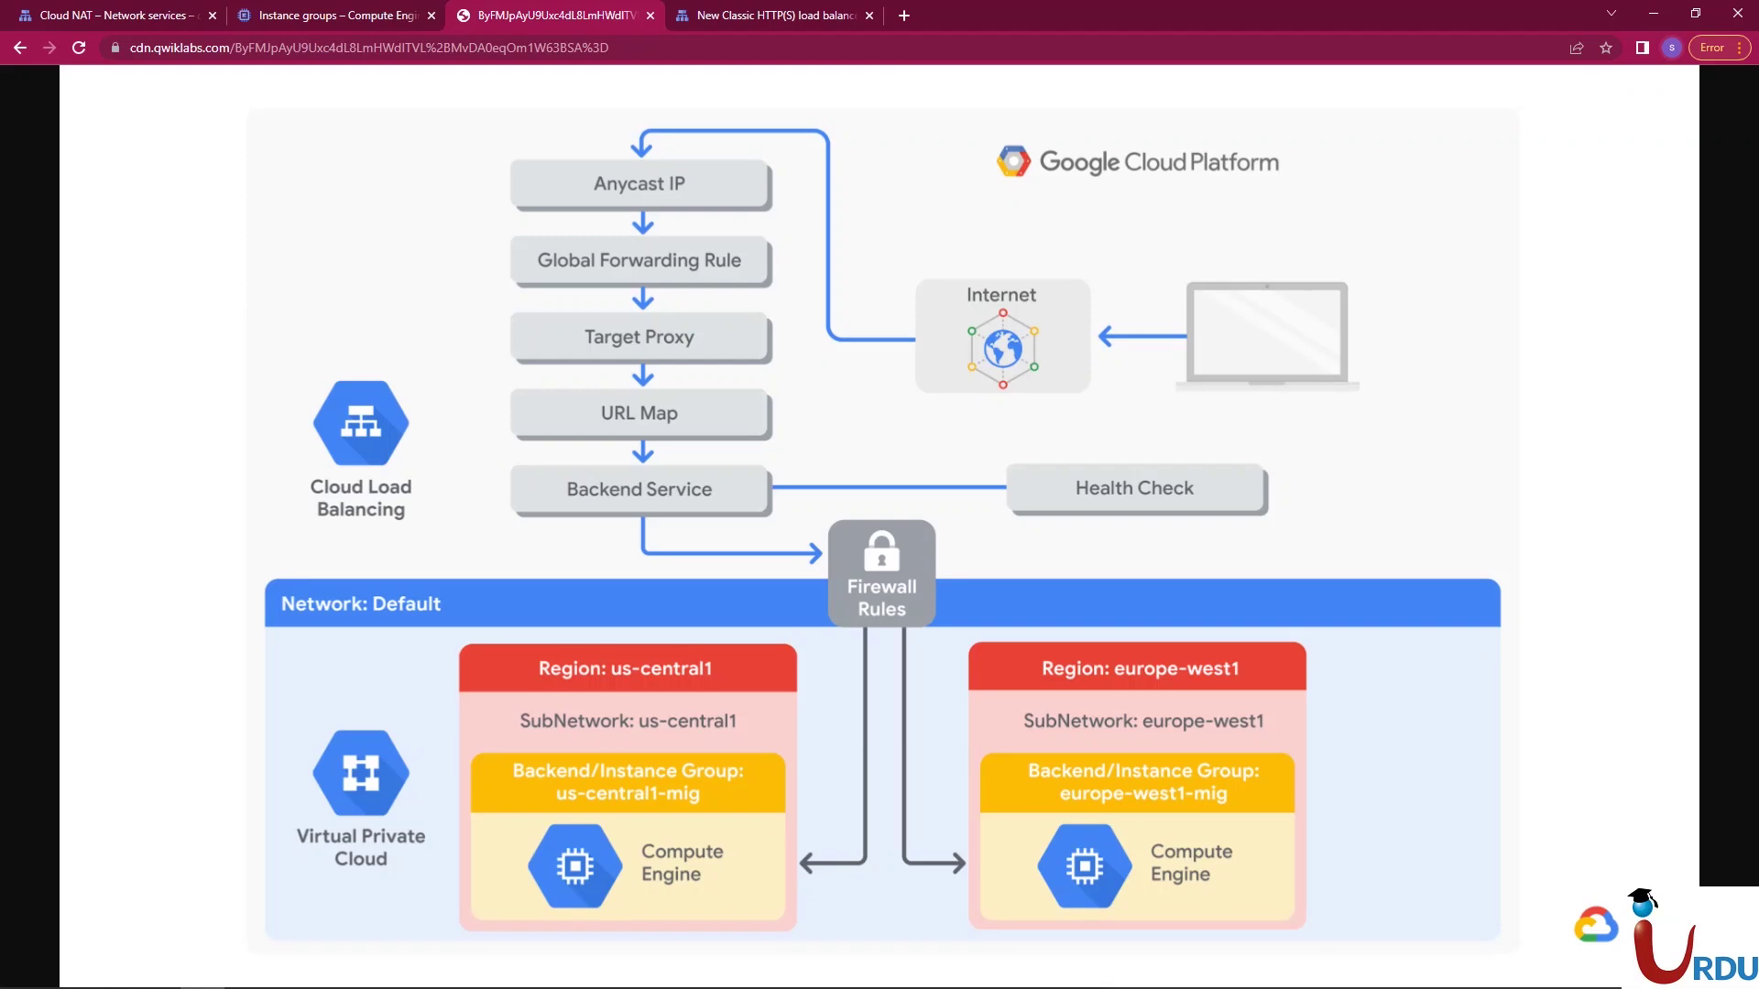
key("ctrl+shift+Tab")
key("ctrl+Tab")
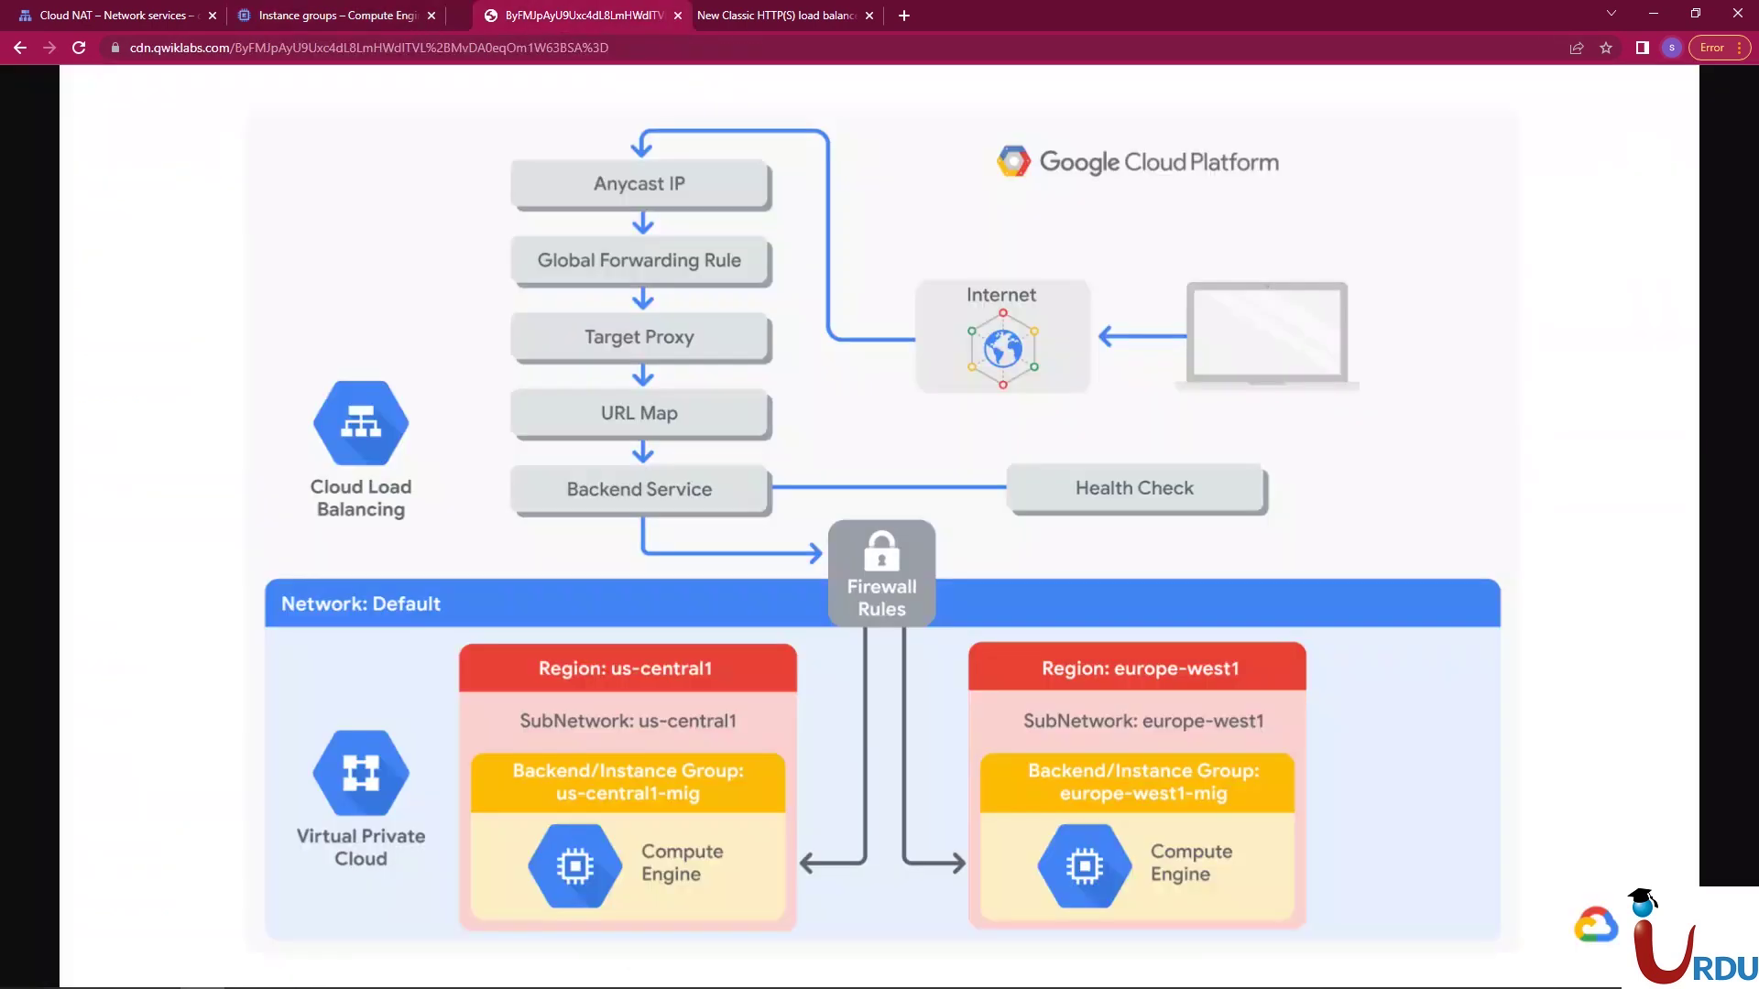
key("ctrl+Tab")
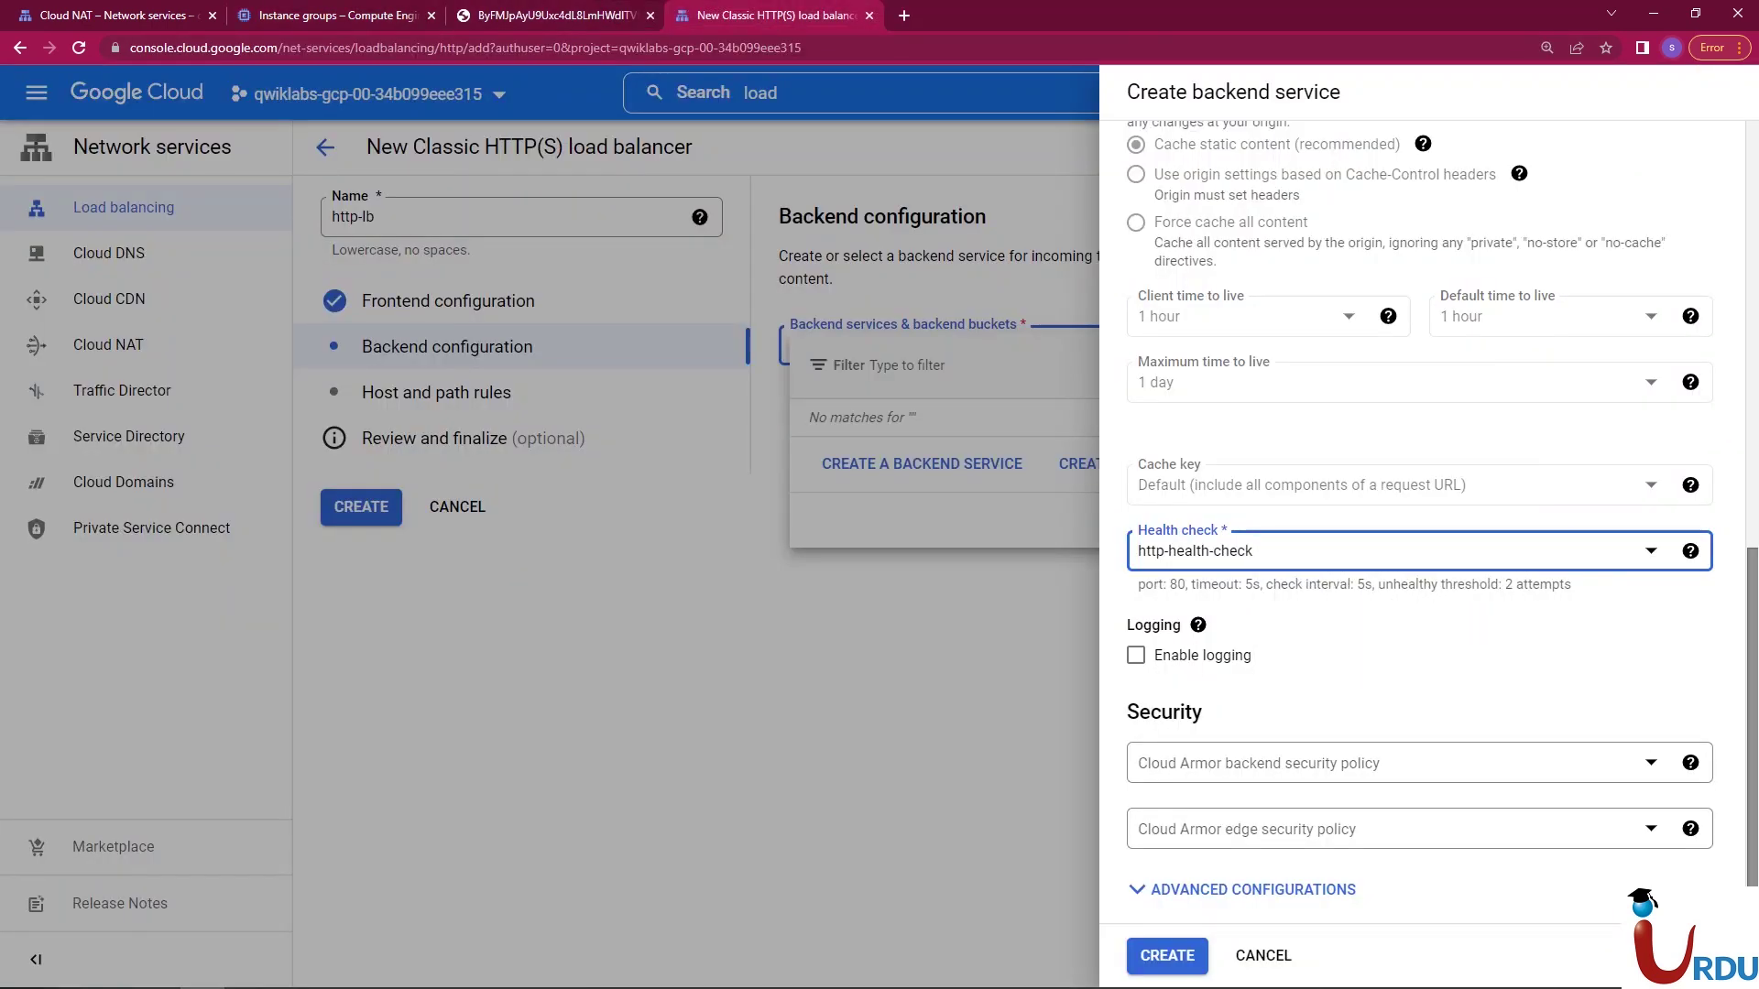
- Read the logging help for the backend service and enable logging
scroll(1443, 508, "down", 1)
left_click(1197, 603)
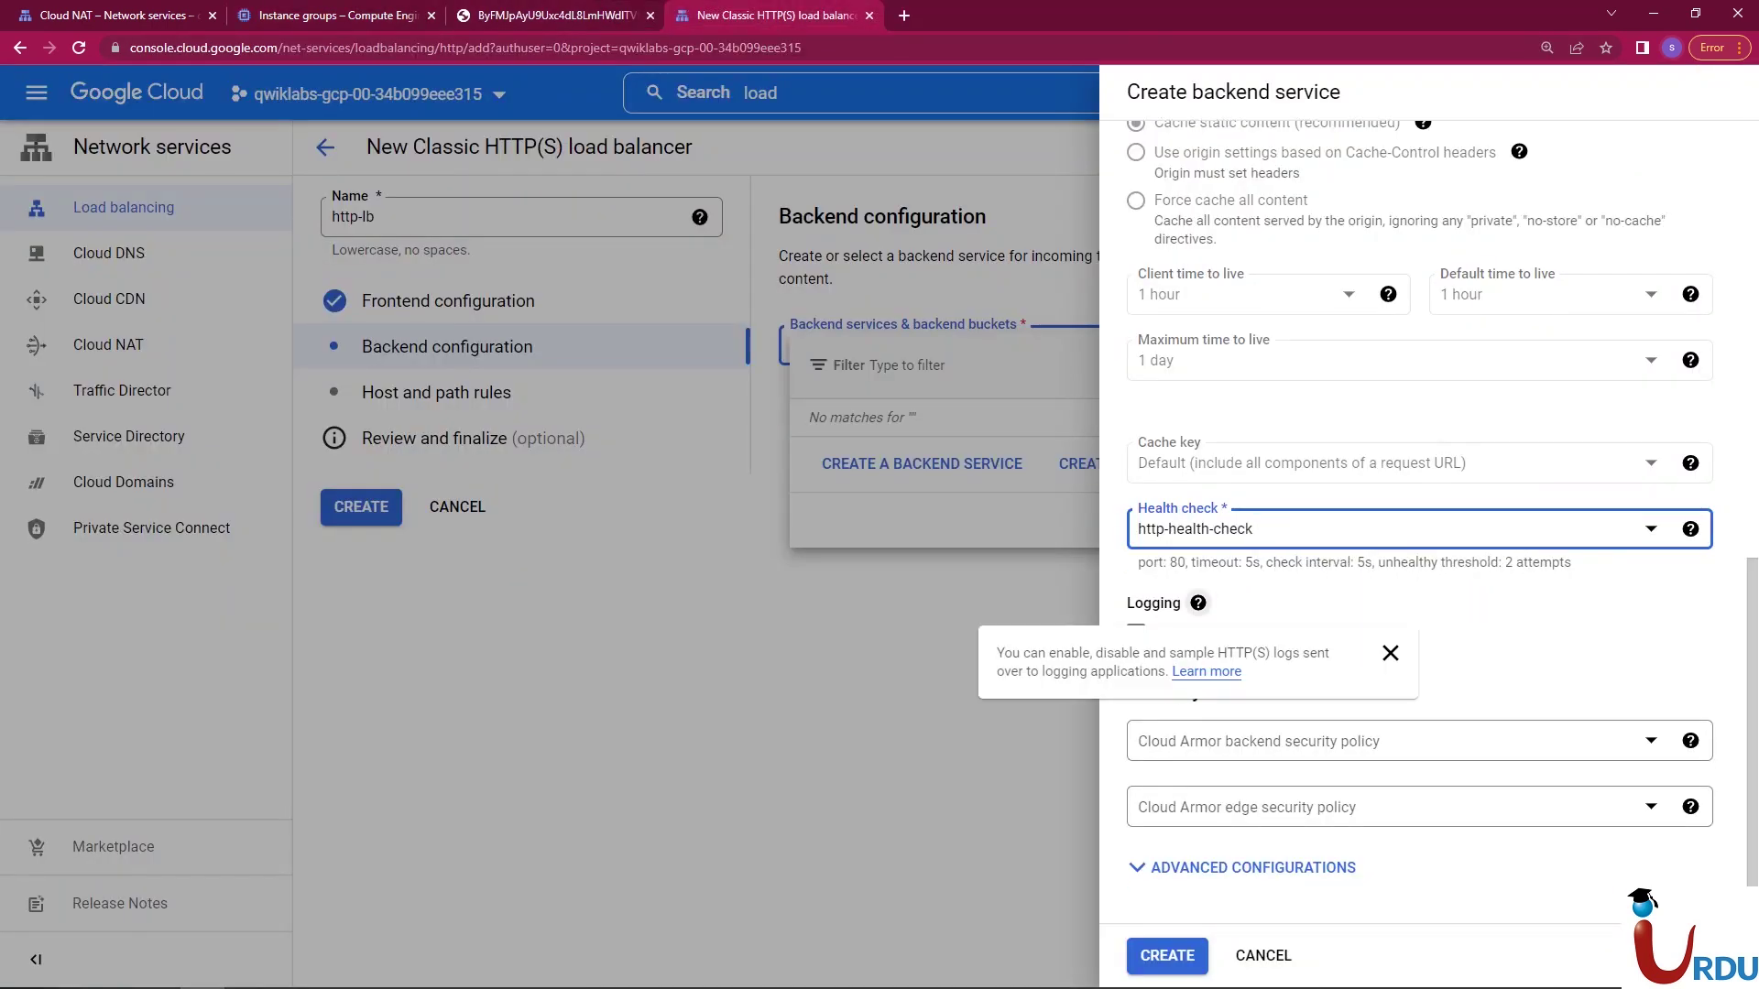
left_click(1389, 652)
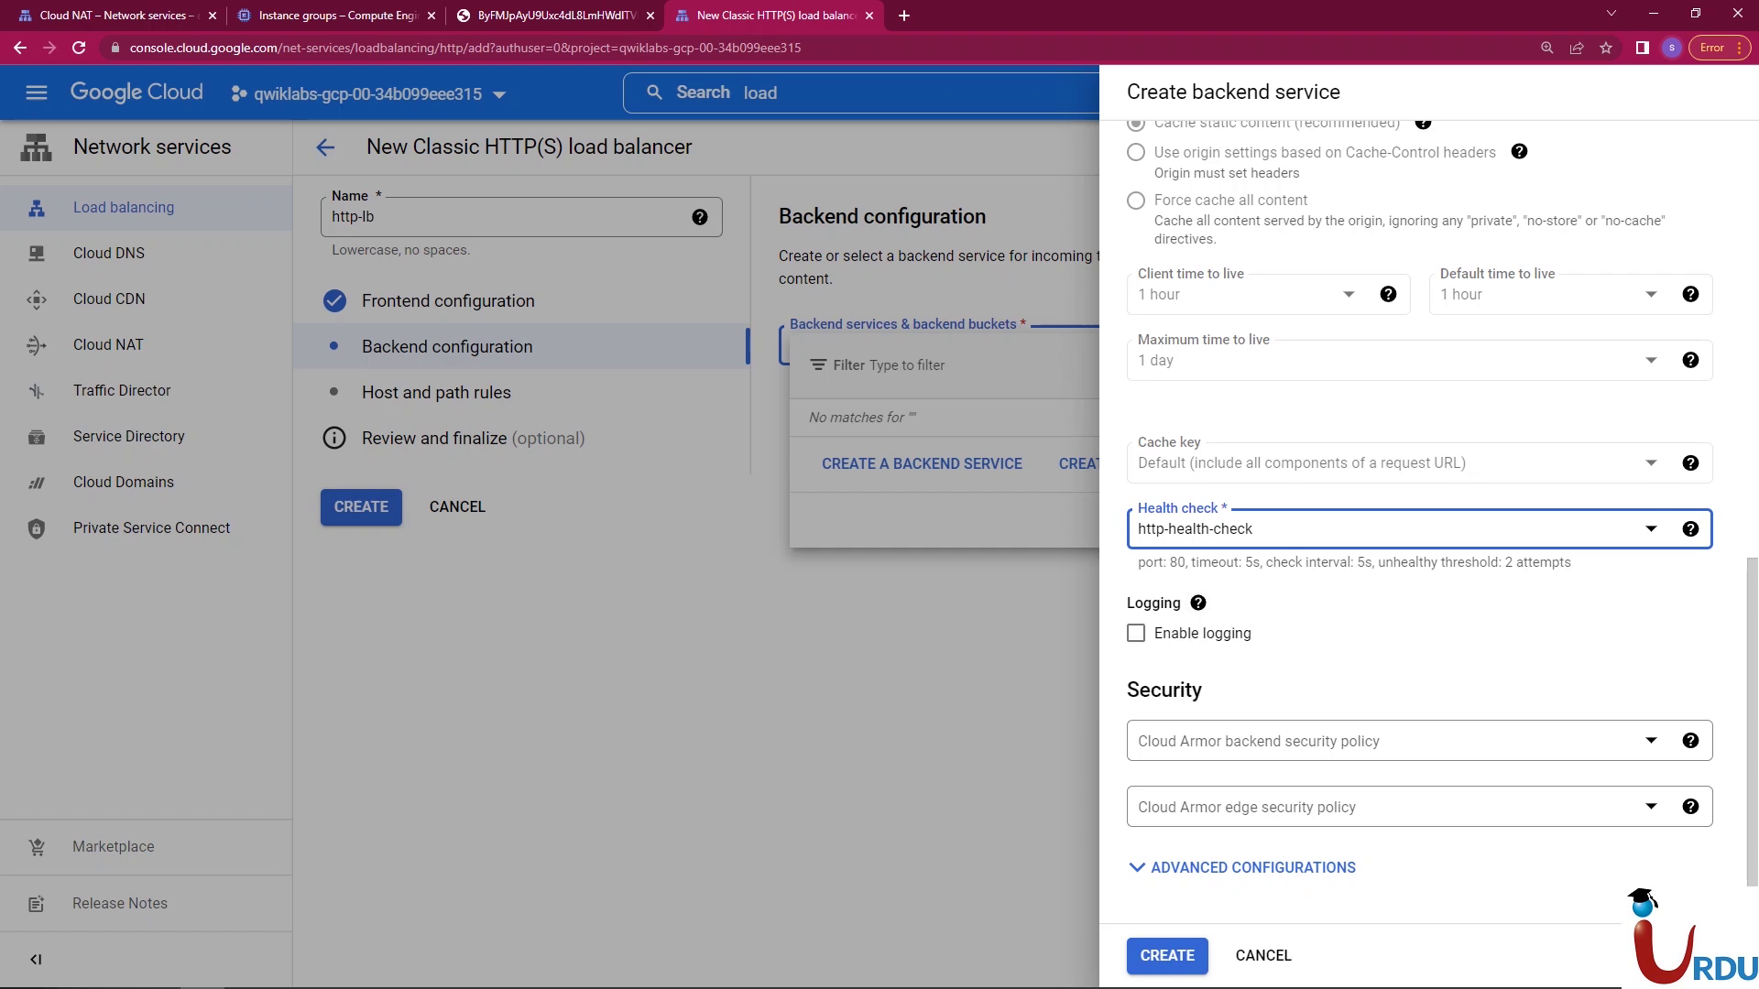
left_click(1135, 633)
scroll(1443, 508, "down", 1)
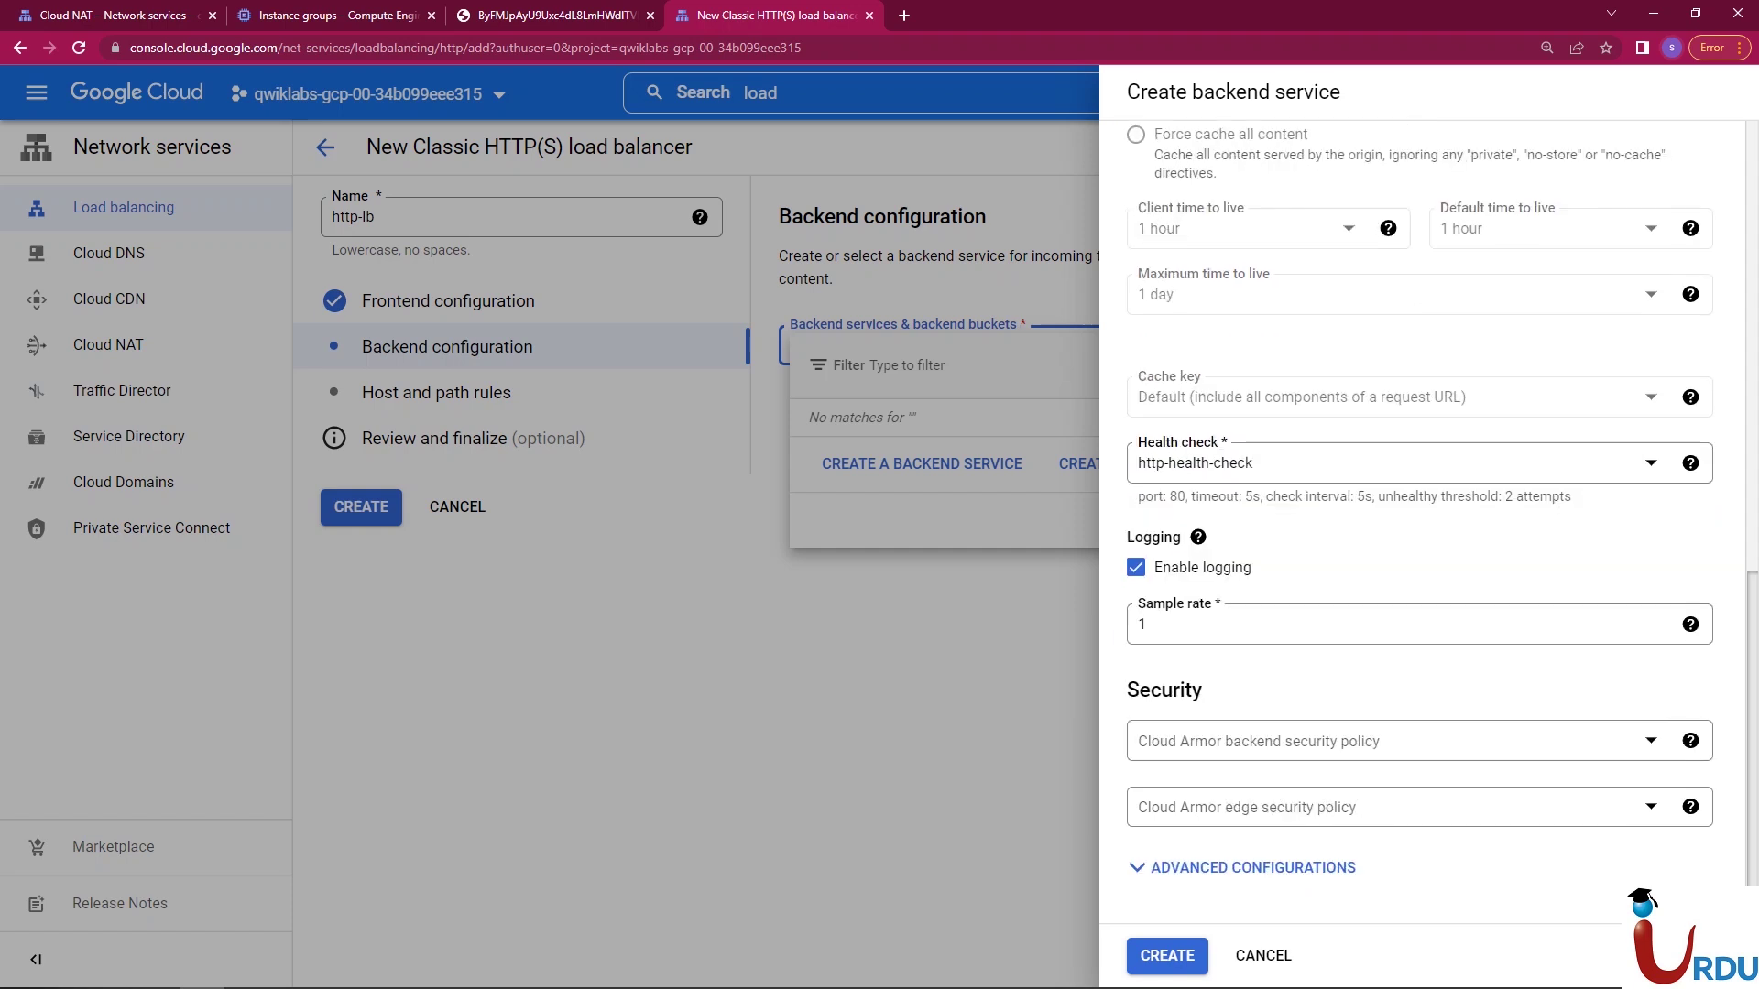
- Try a logging sample rate of 0.2 and set it back to 1
left_click(1142, 624)
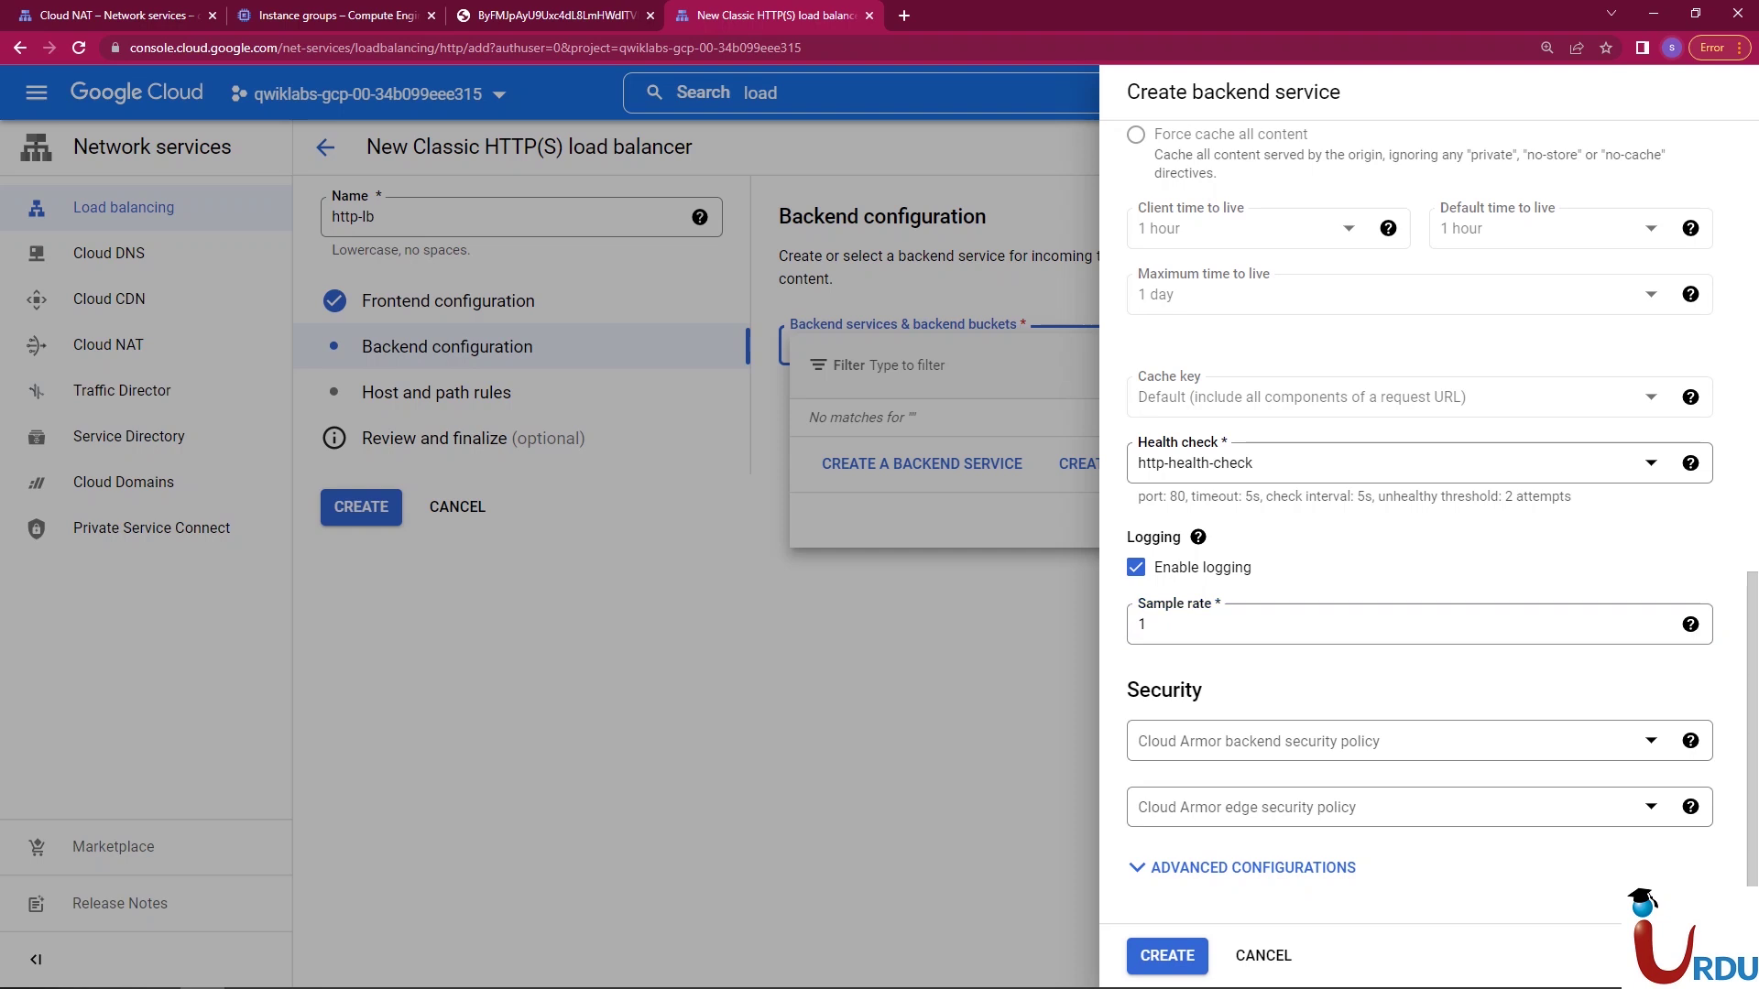
key("BackSpace")
type("0.2")
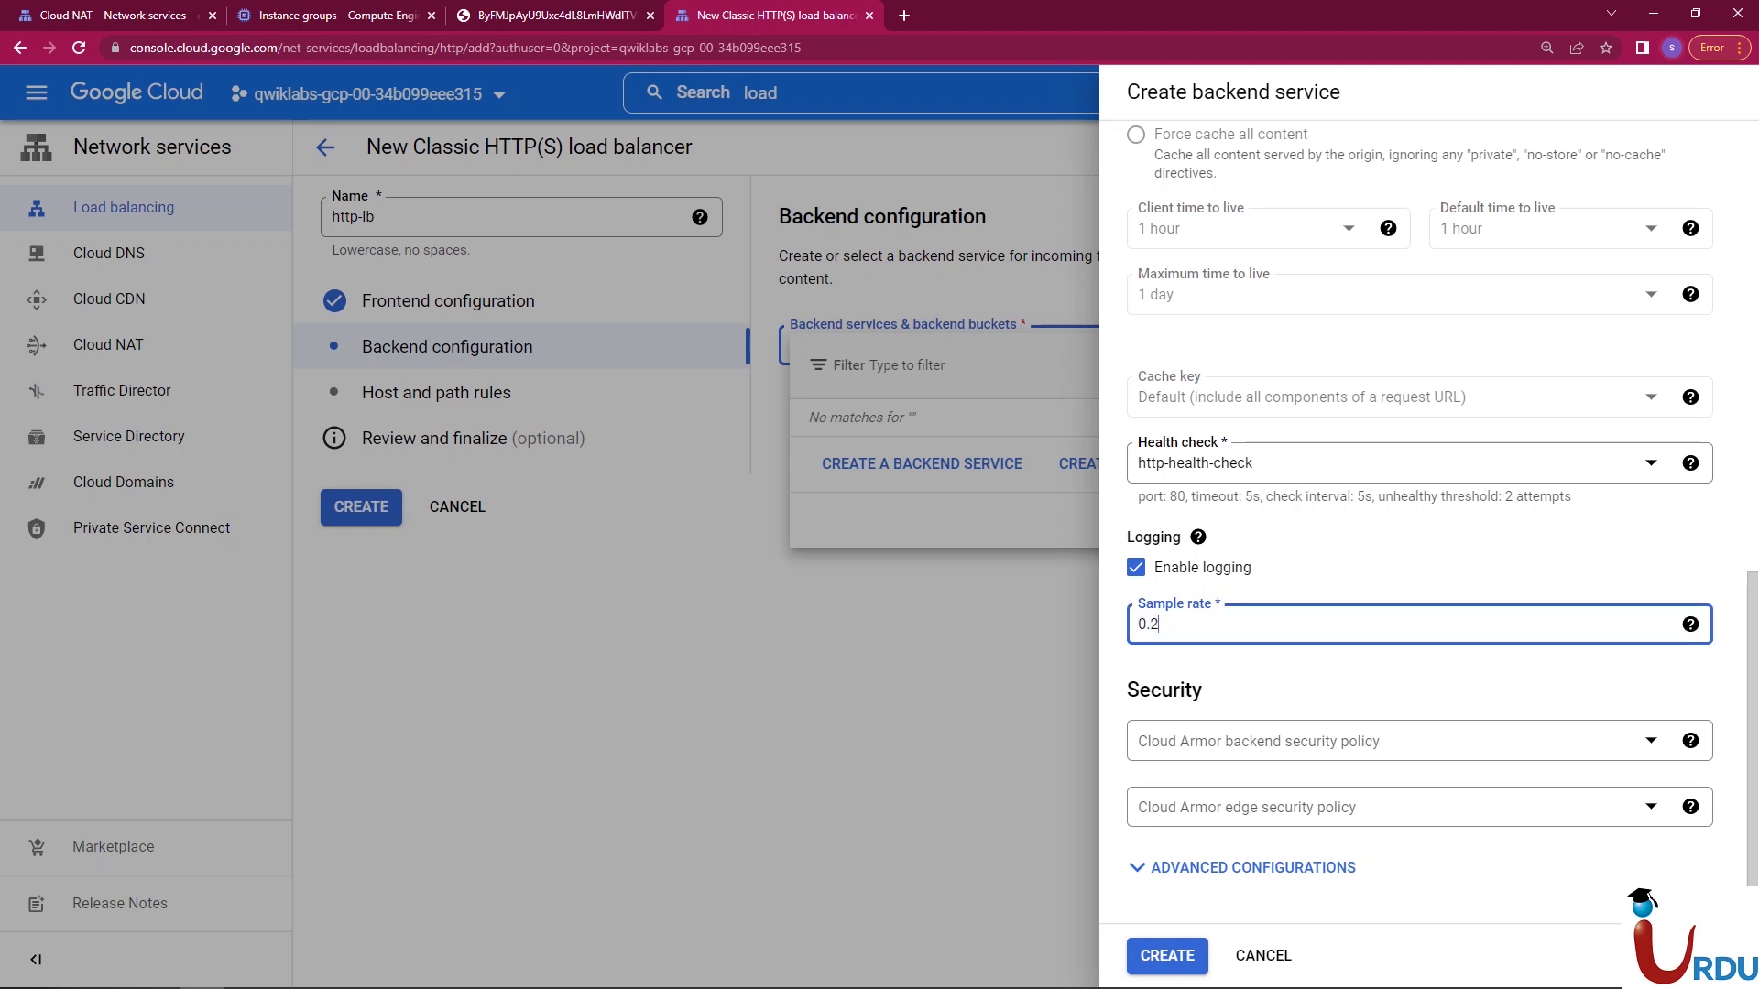
key("BackSpace")
key("BackSpace")
key("BackSpace")
type("1")
key("Tab")
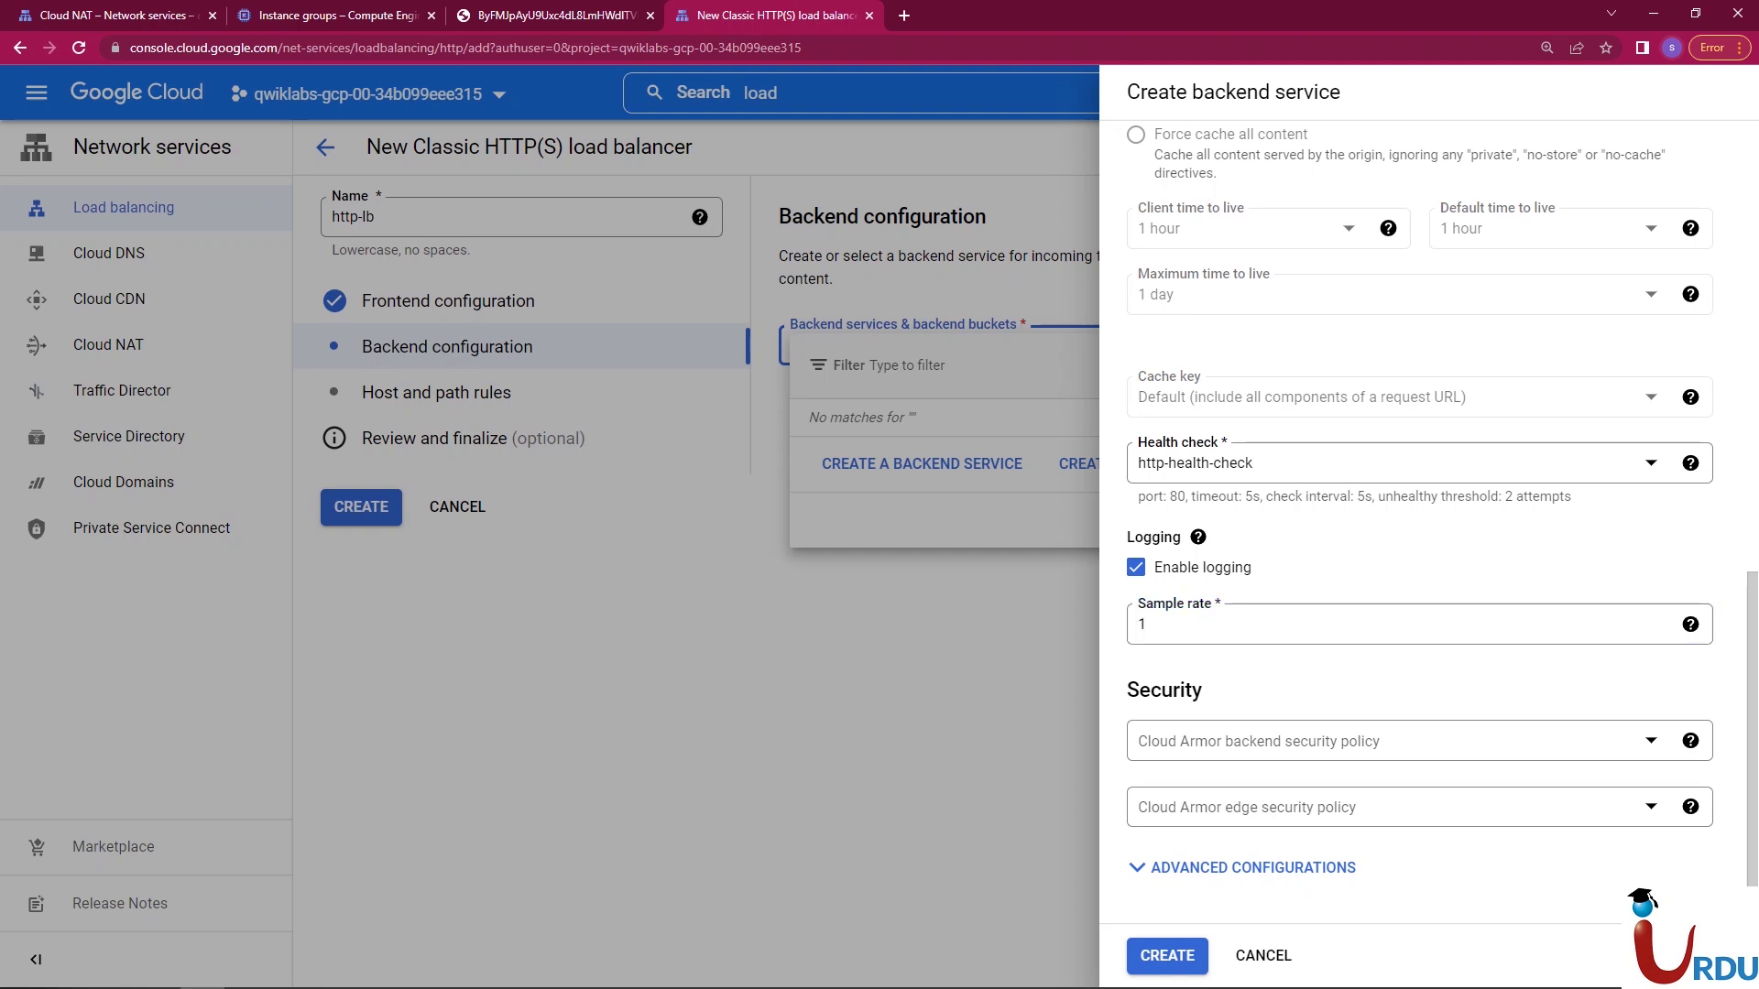
- Create the http-backend backend service and confirm it as the load balancer's selected backend
key("alt+Tab")
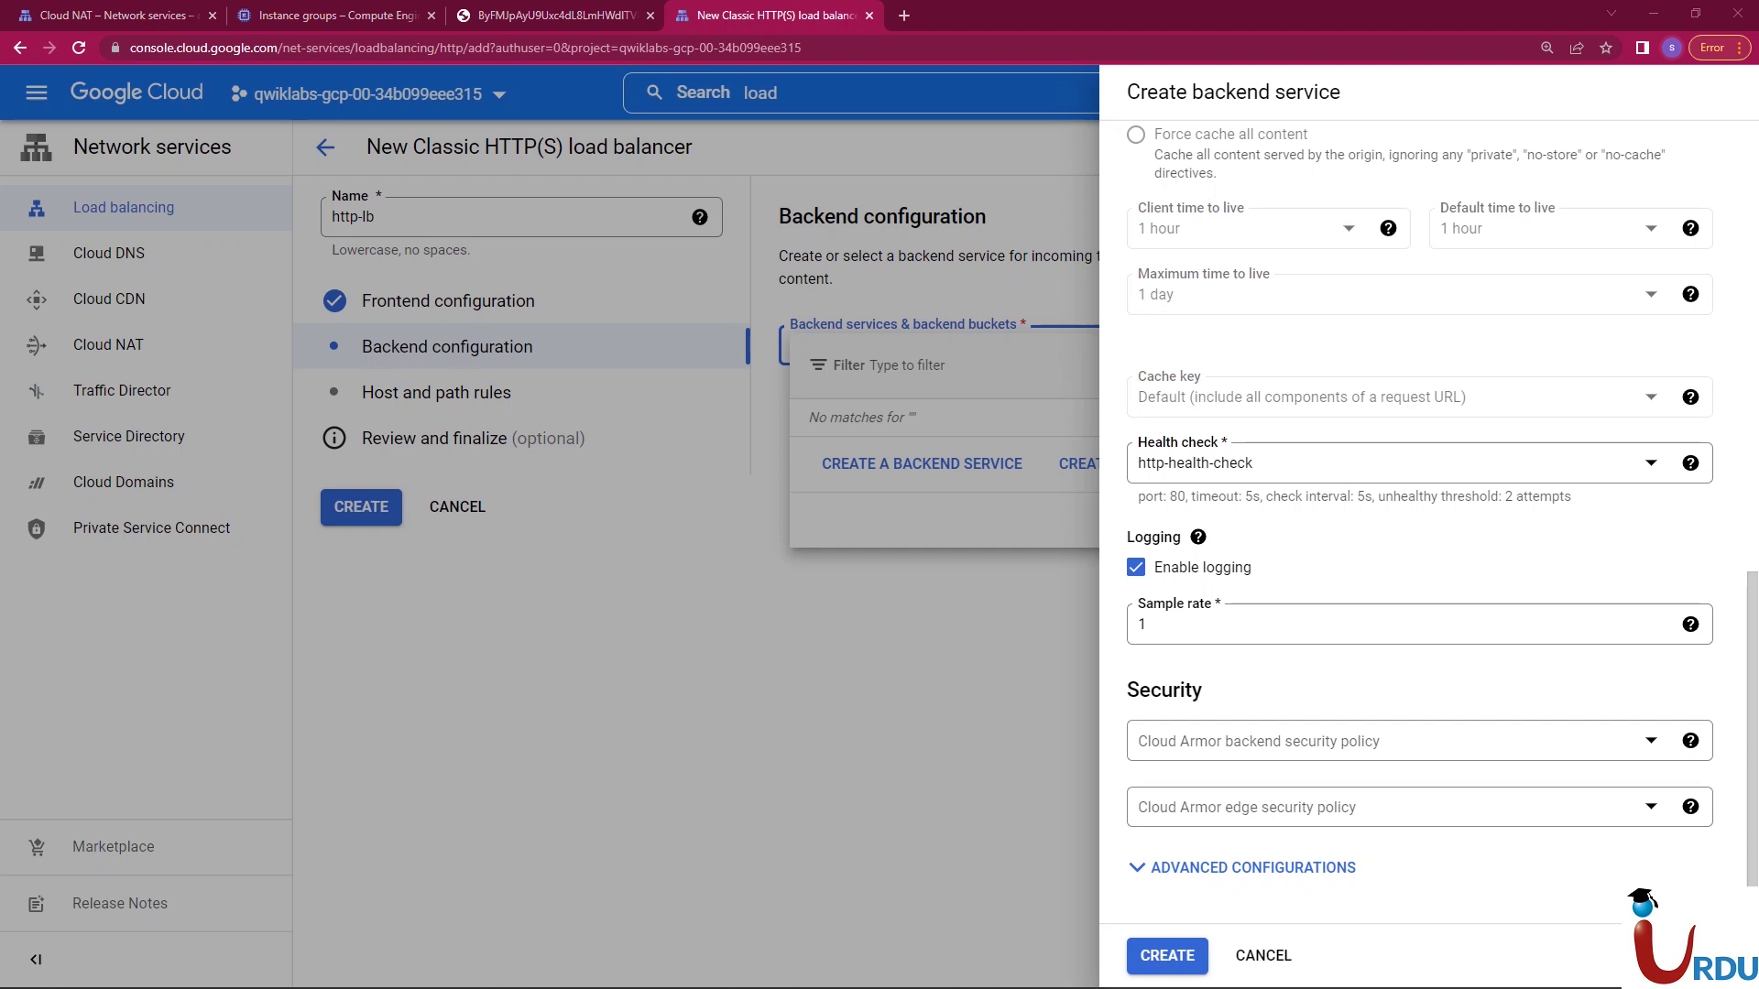
scroll(1420, 550, "up", 8)
scroll(1419, 549, "down", 8)
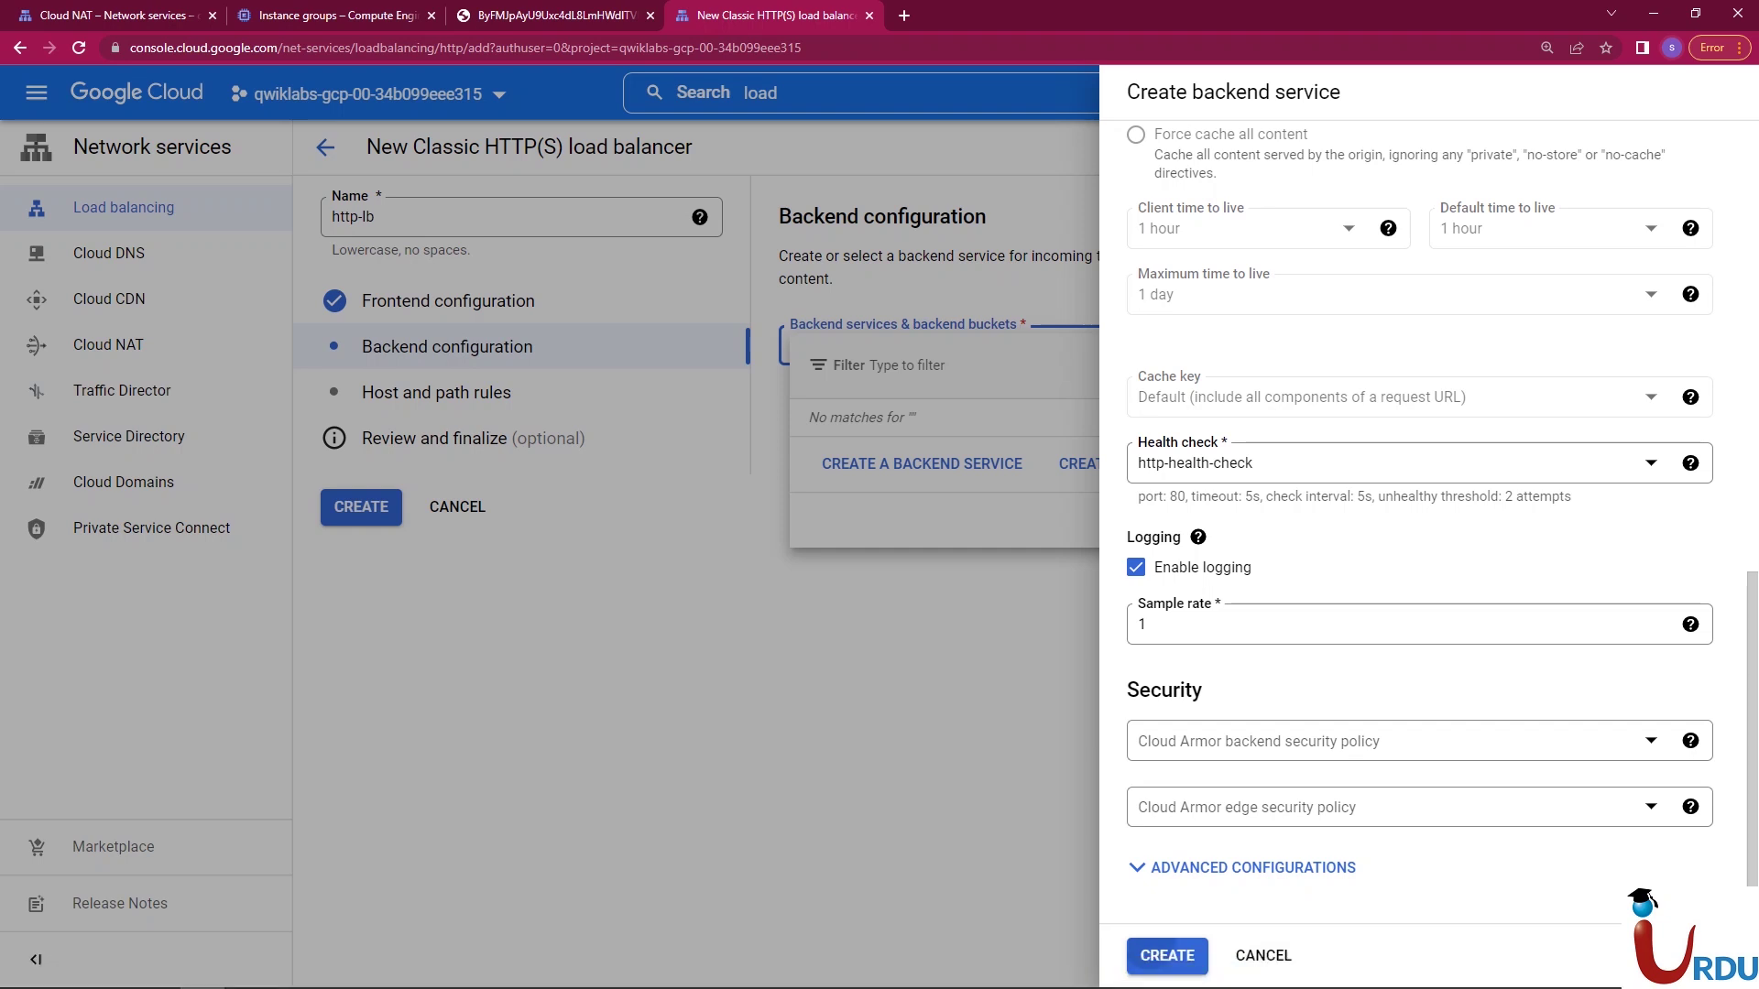
left_click(1167, 956)
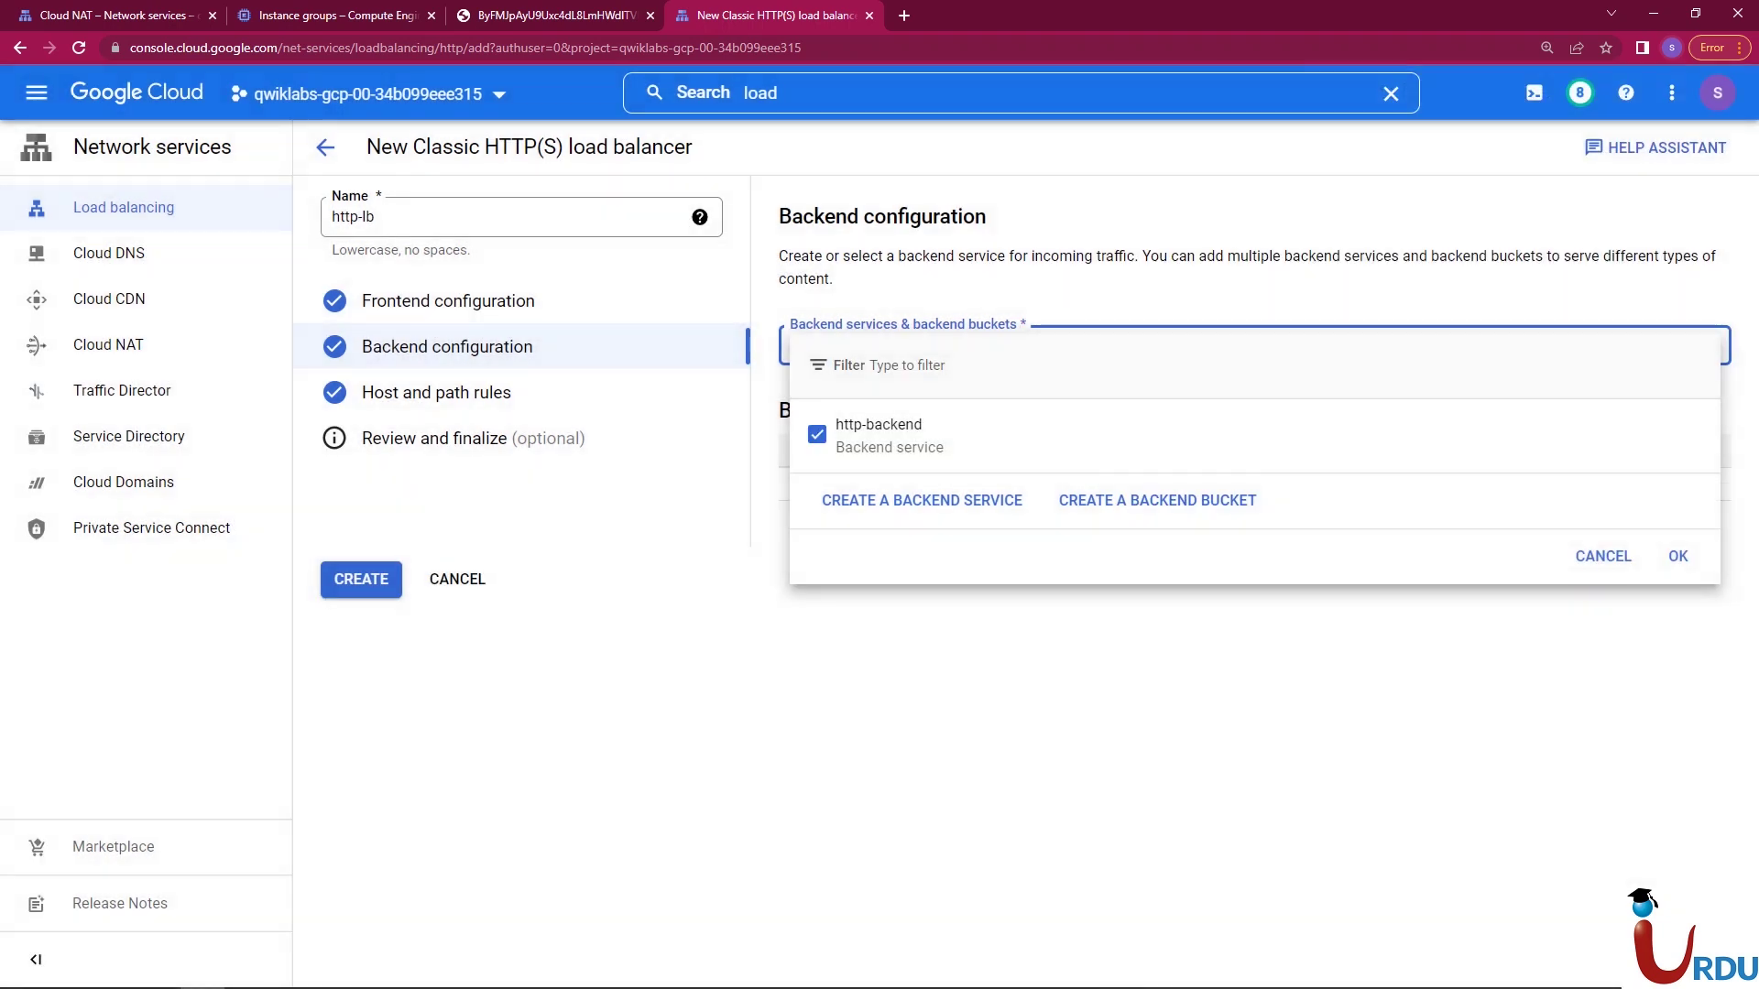
left_click(1677, 556)
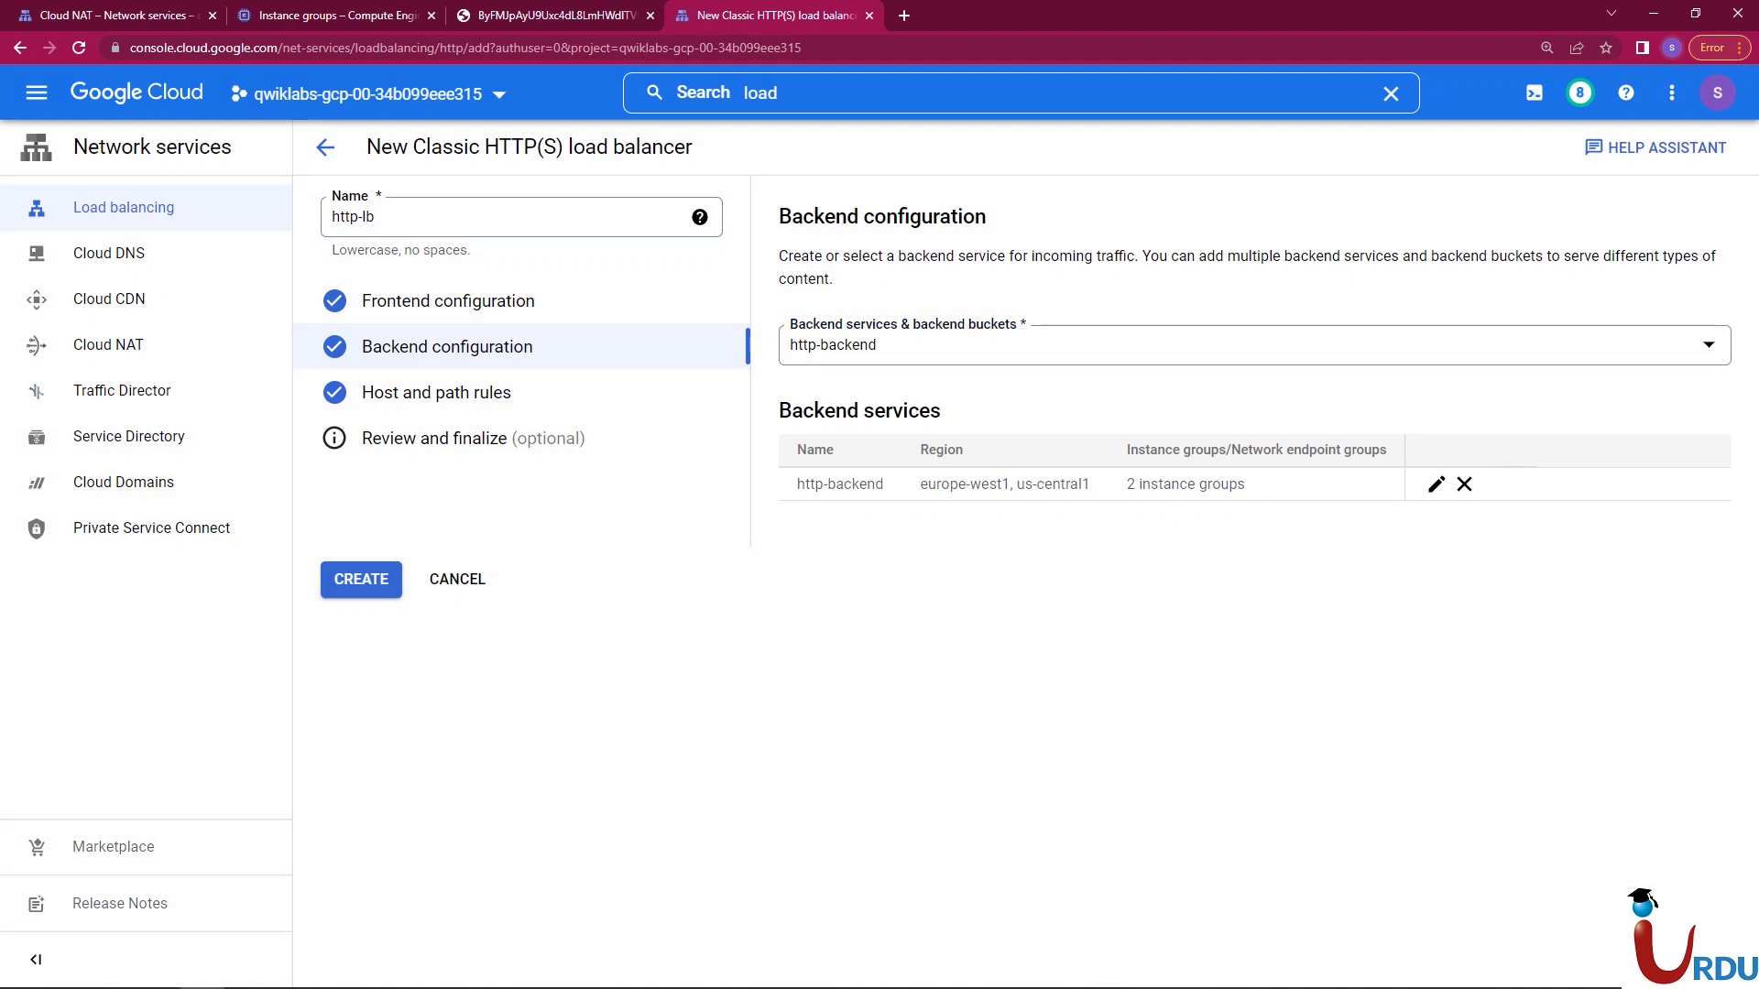
- Review the load balancer's frontend, backend, and host and path rule settings, including the final configuration summary
left_click(447, 301)
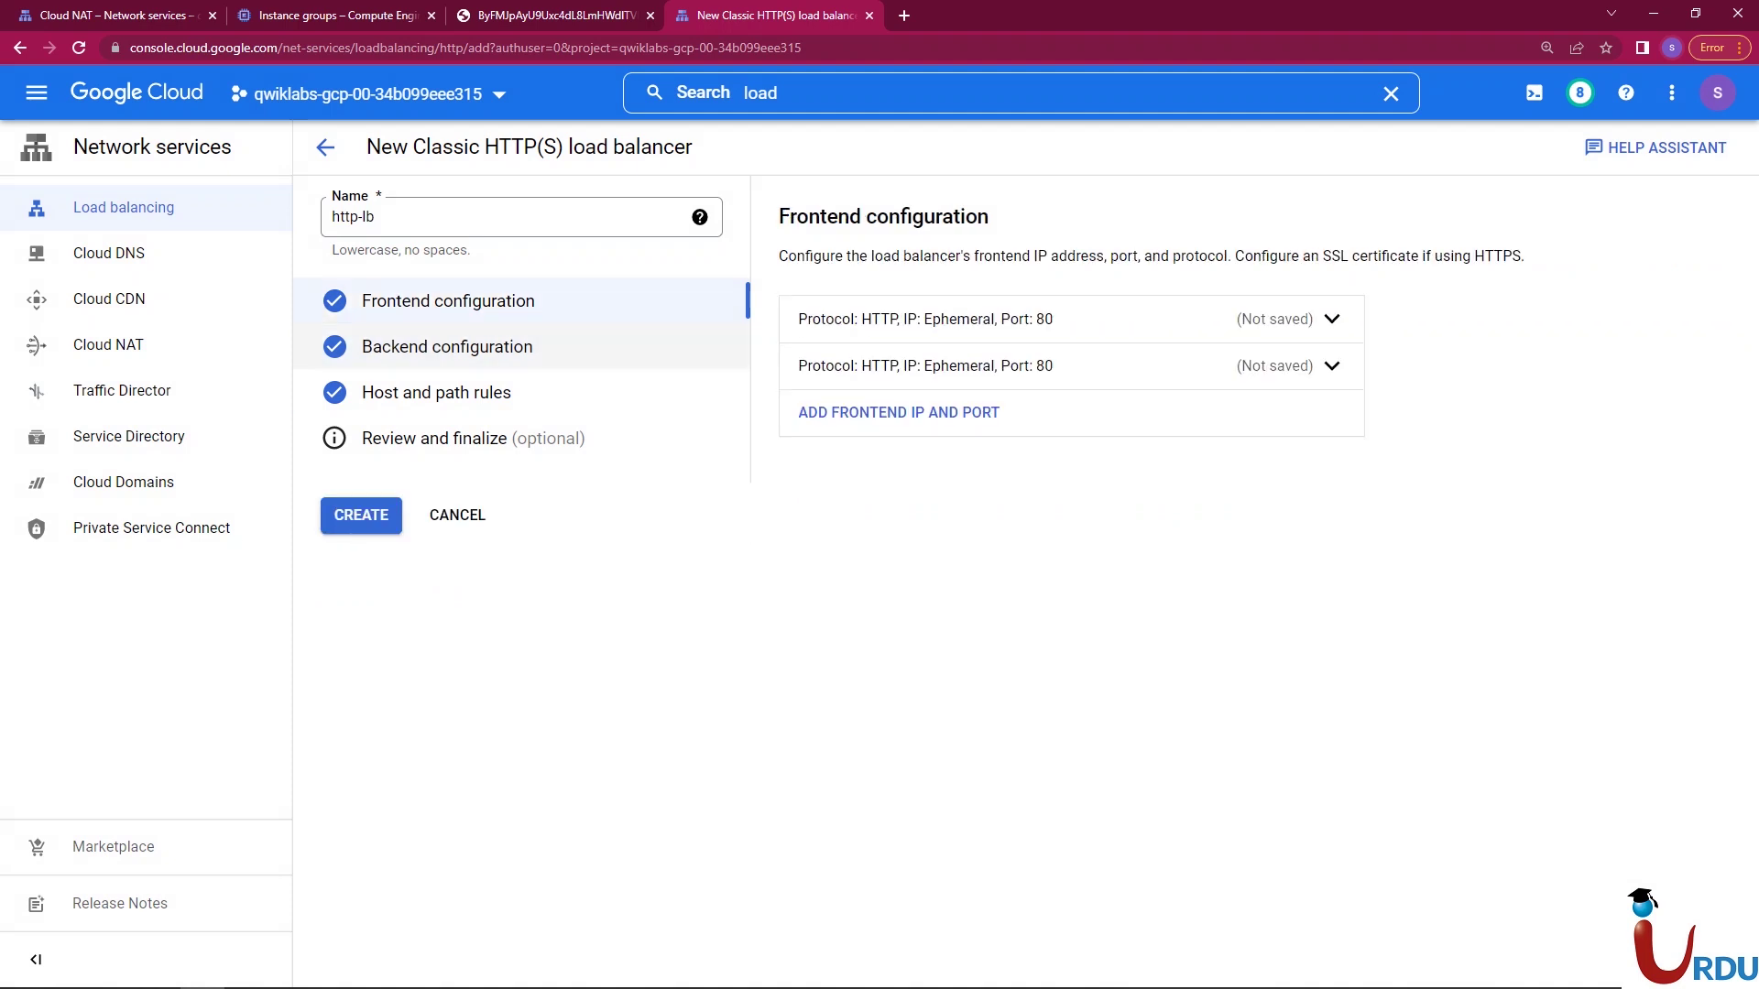
left_click(447, 346)
left_click(436, 392)
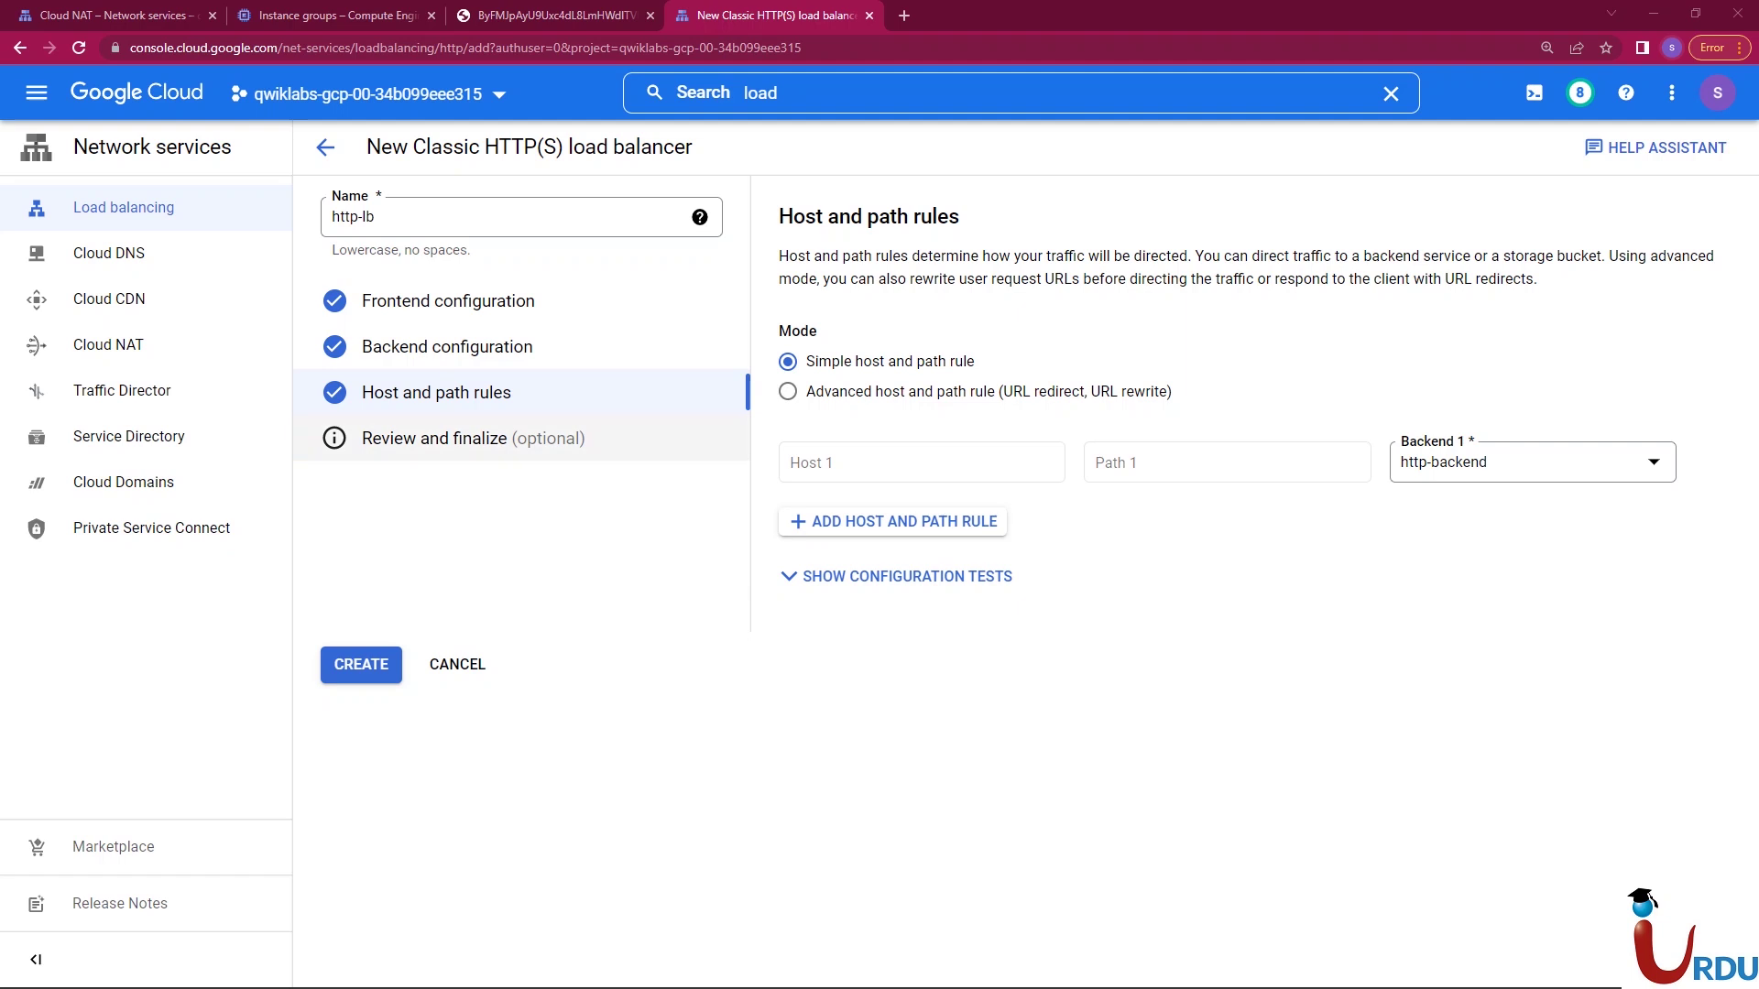
left_click(472, 438)
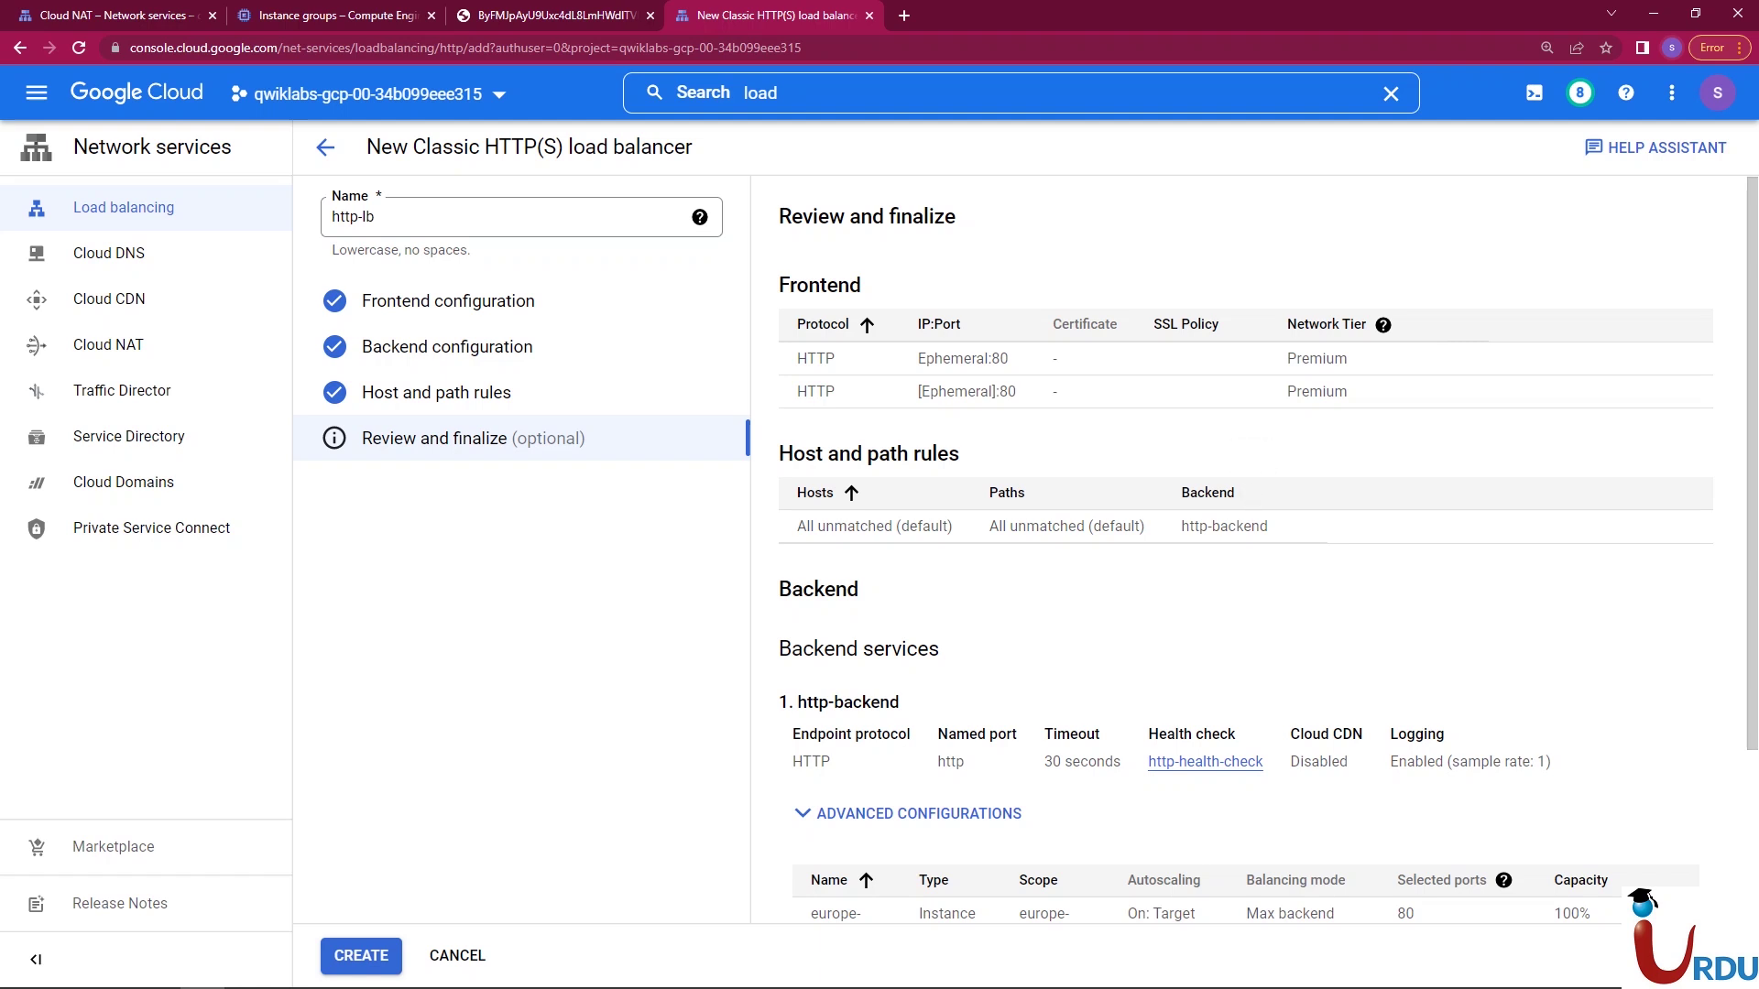
scroll(1246, 550, "down", 2)
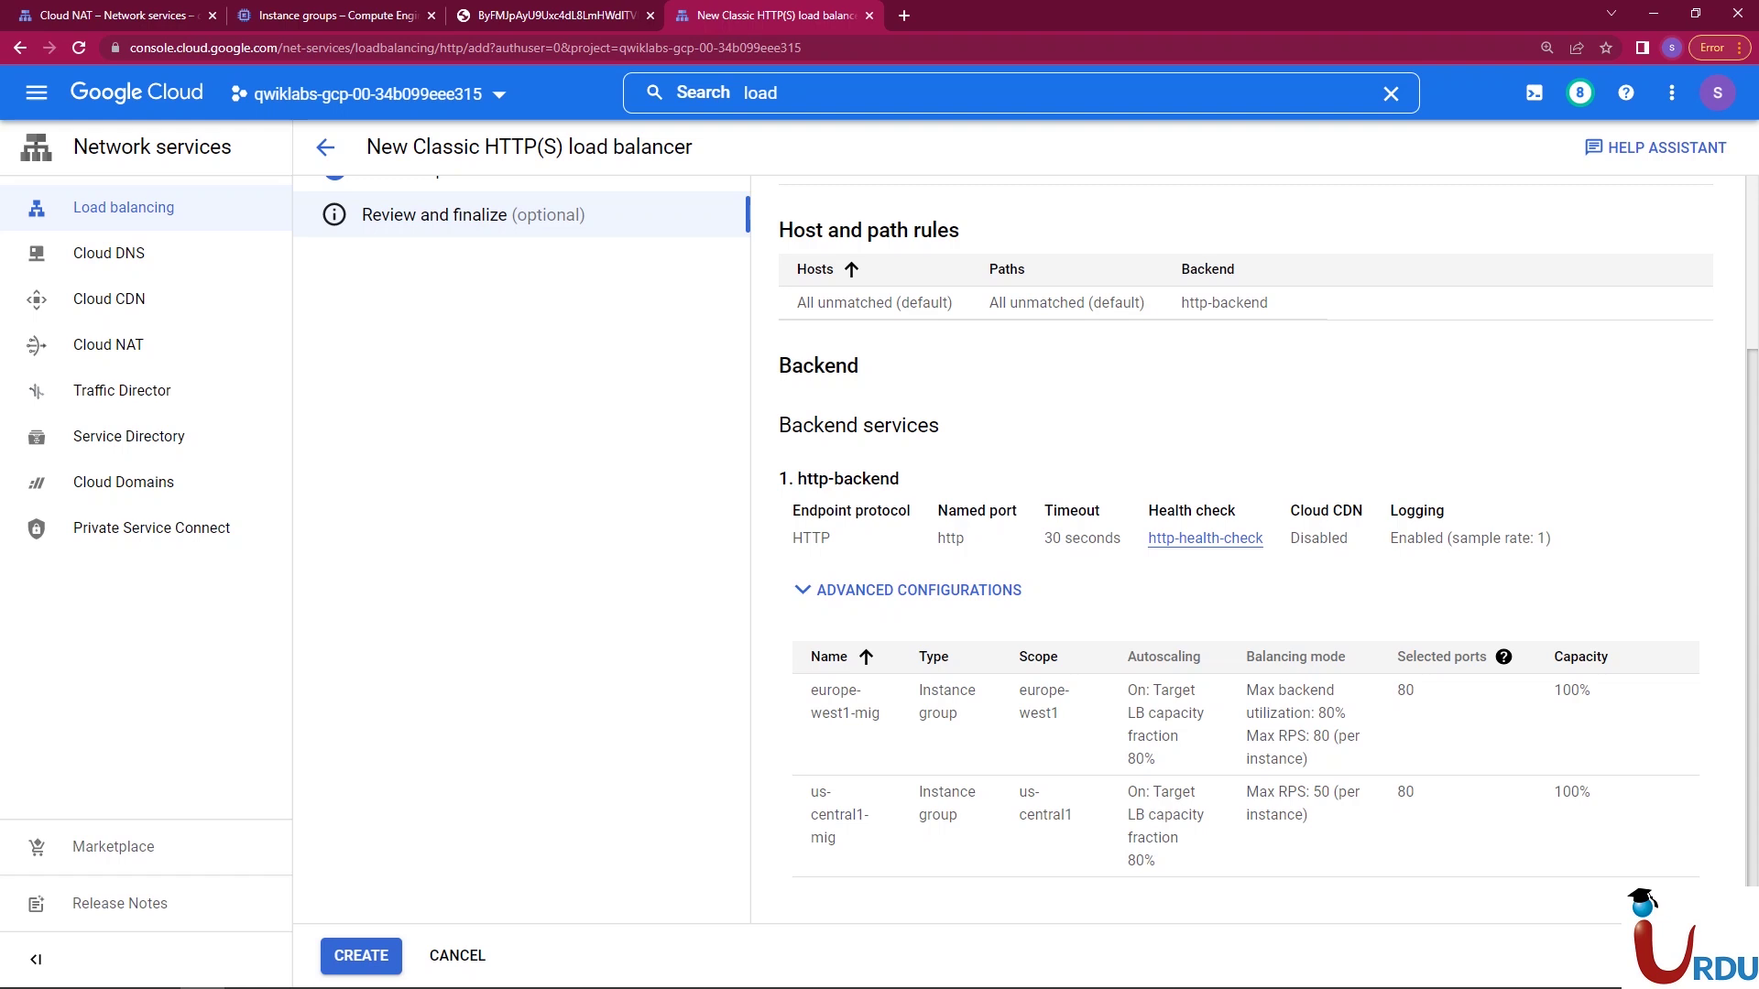
scroll(1246, 550, "up", 2)
scroll(1245, 550, "down", 2)
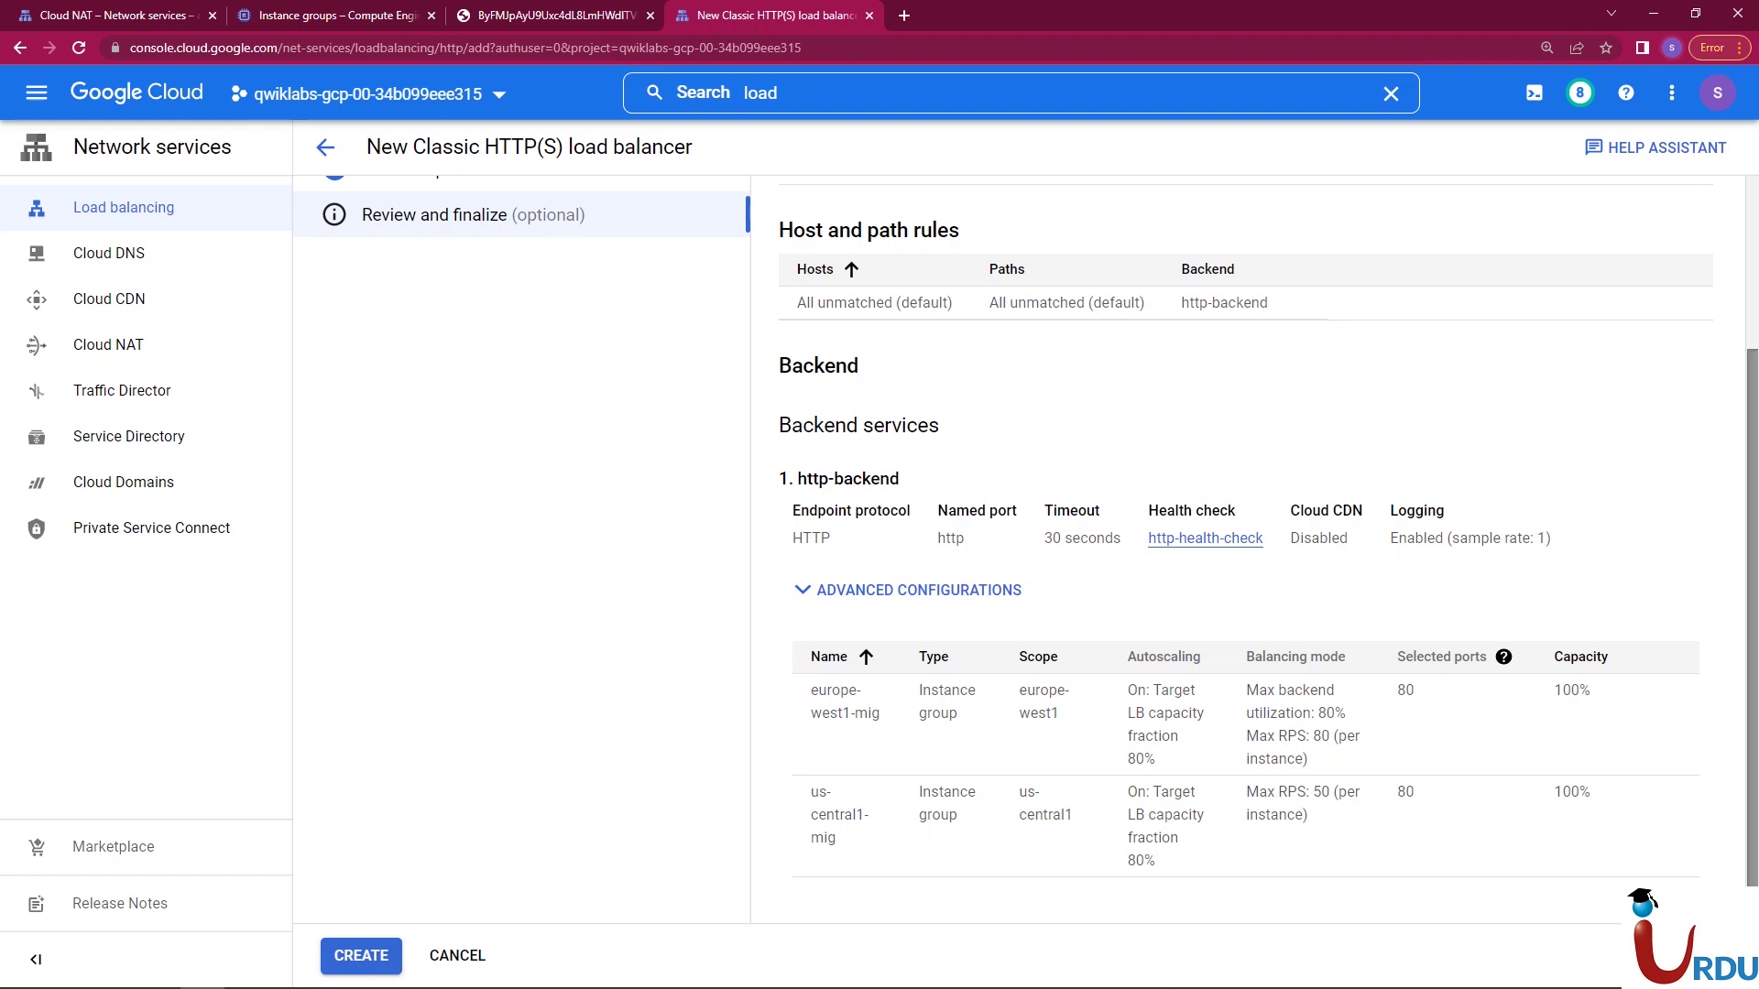
scroll(1026, 549, "up", 3)
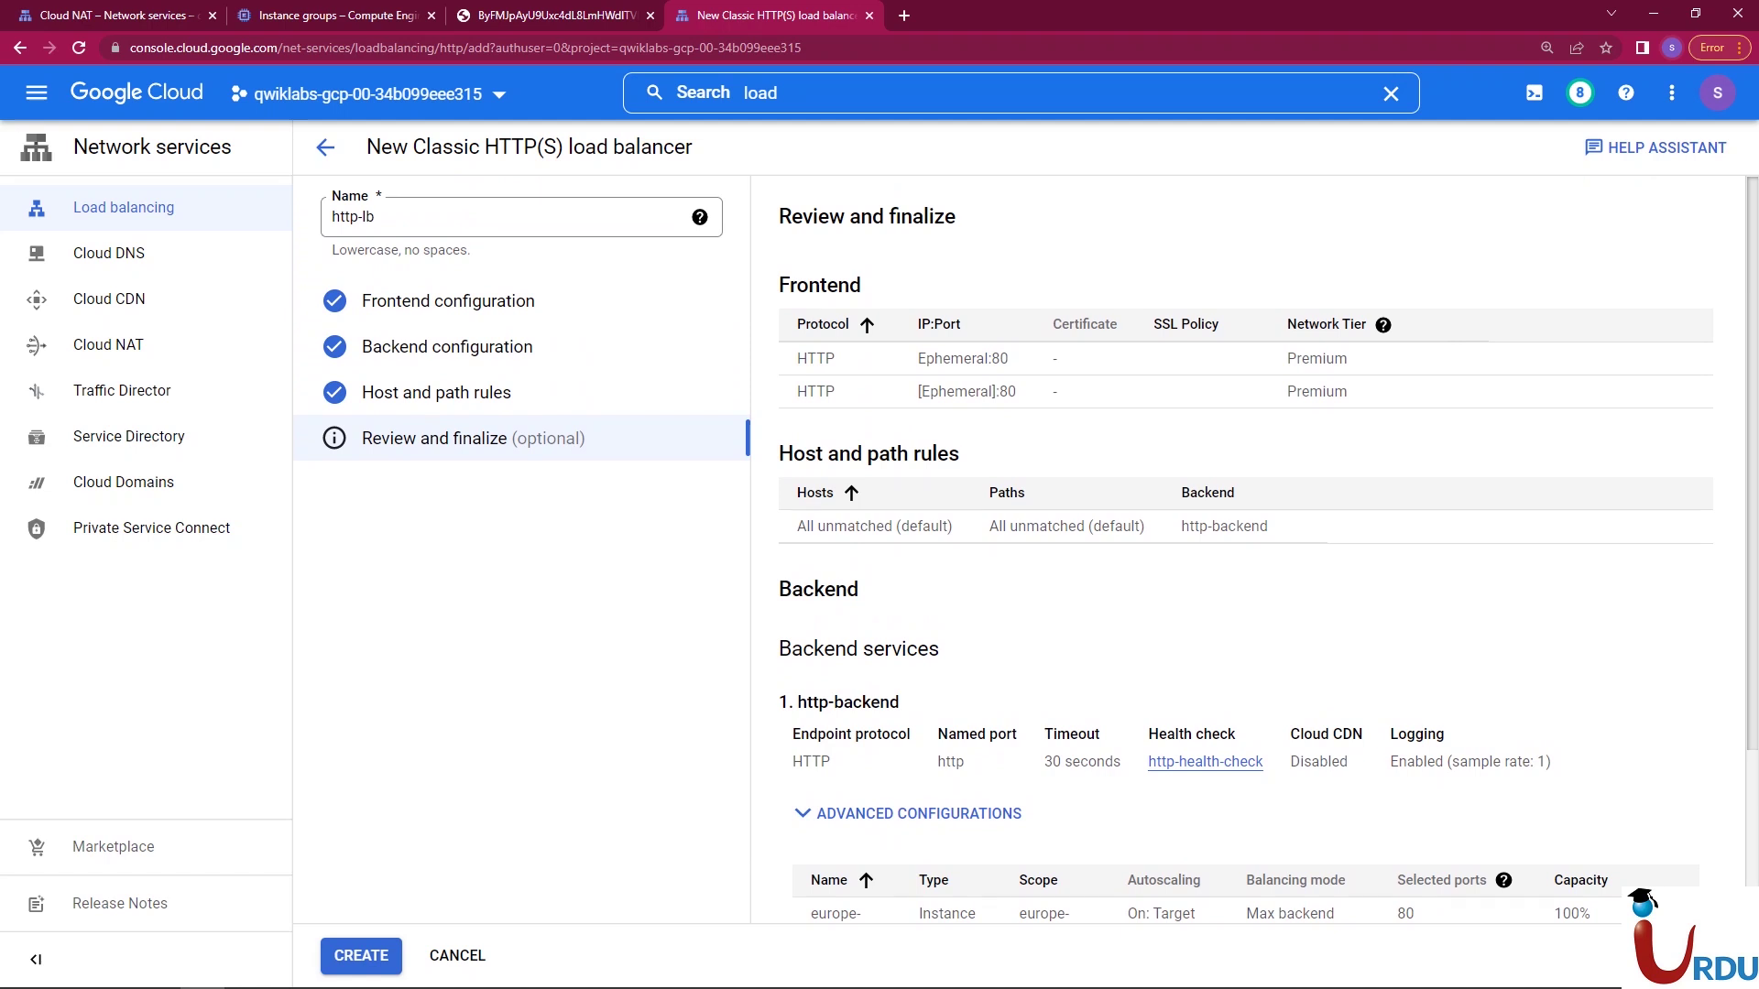
scroll(1026, 549, "down", 3)
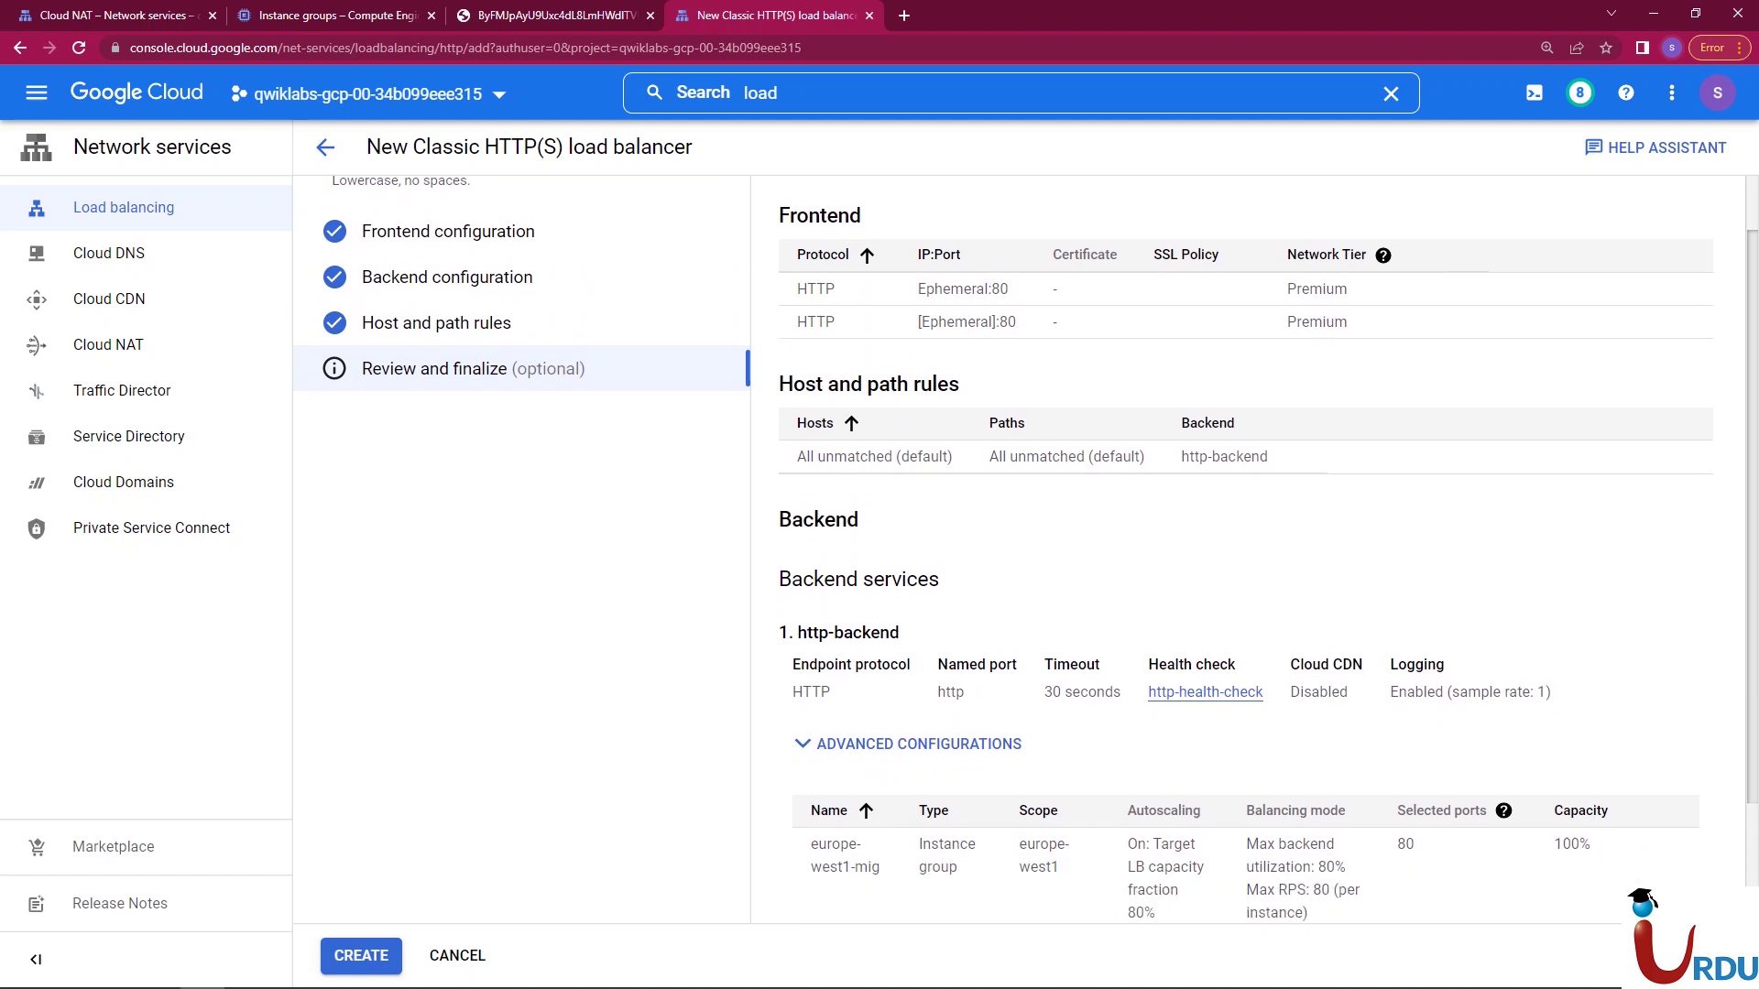
scroll(1026, 550, "up", 3)
scroll(1026, 550, "down", 3)
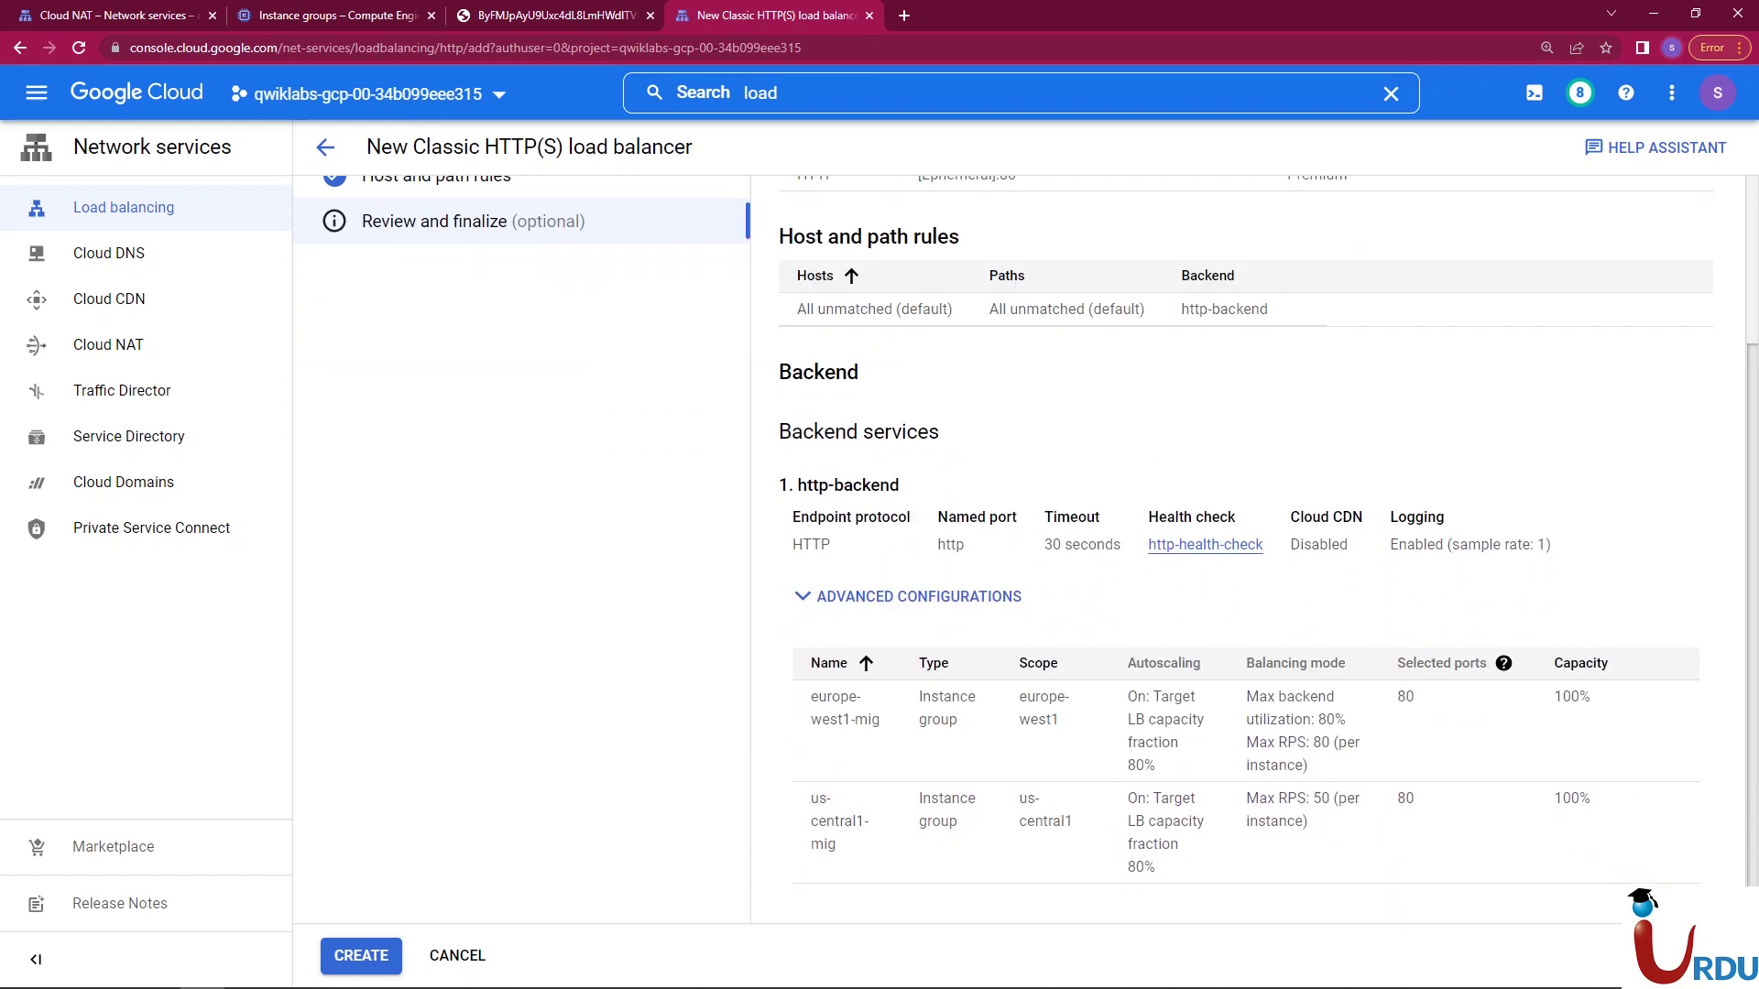
scroll(1026, 549, "up", 1)
scroll(1026, 550, "down", 1)
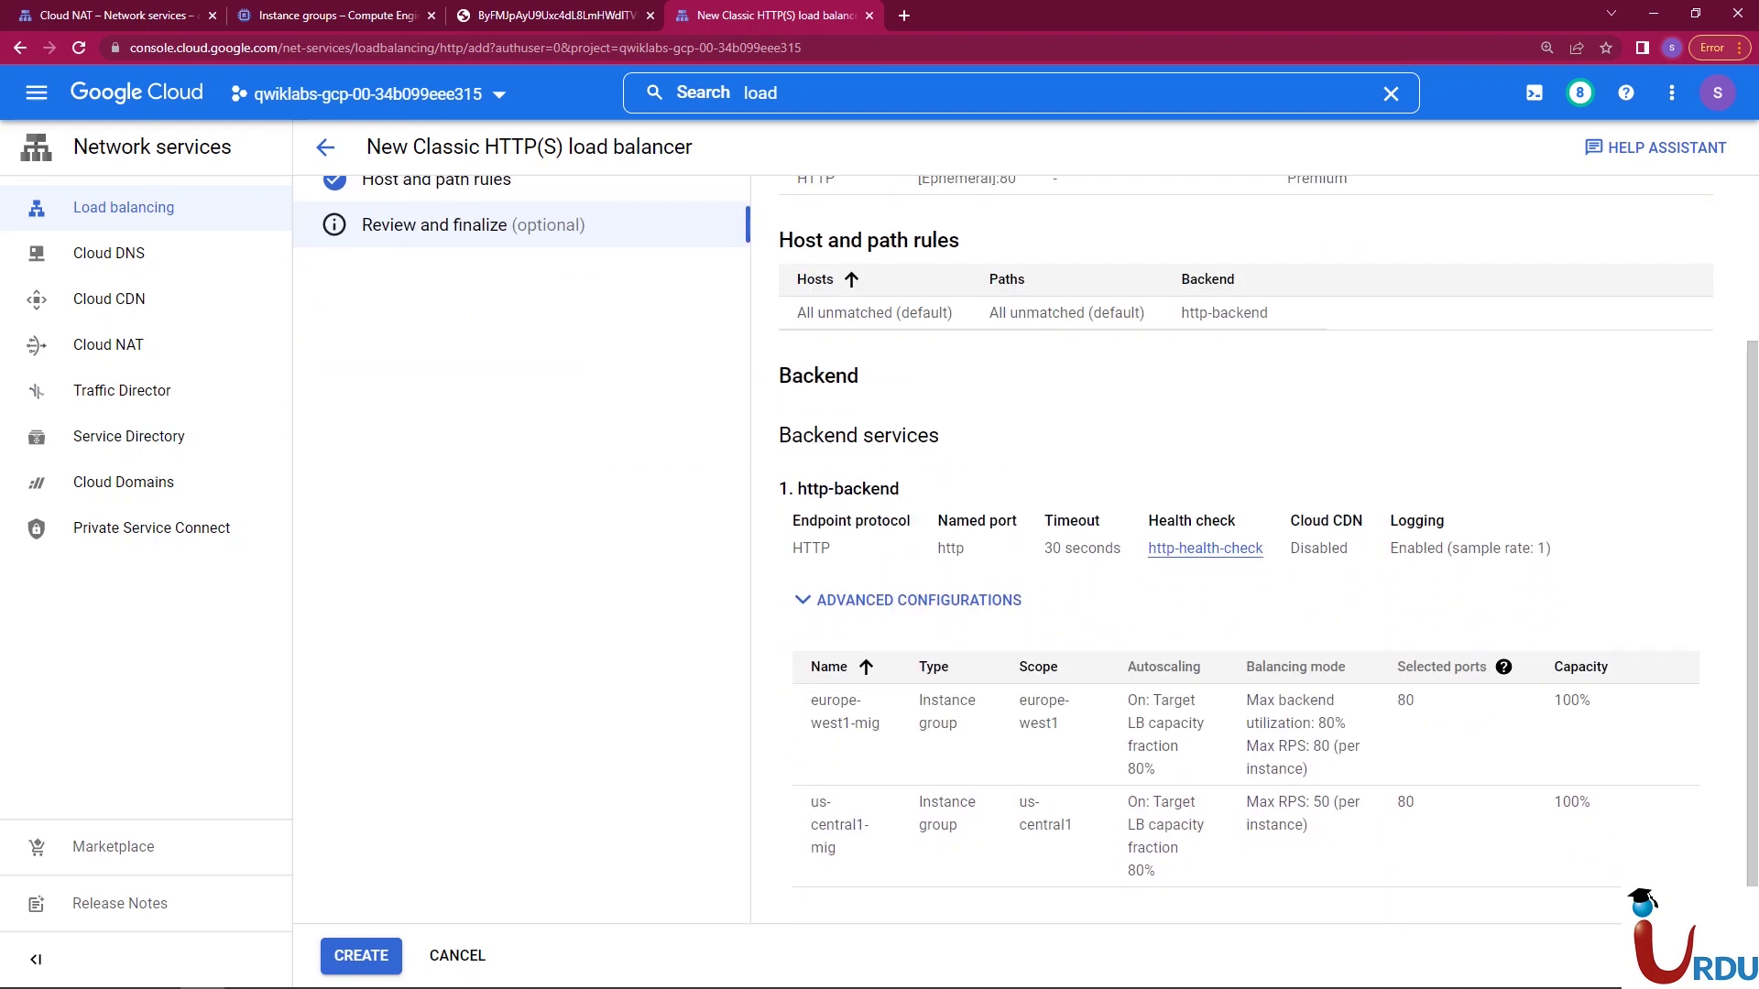
- Create the http-lb load balancer and refresh the load balancer list
left_click(360, 956)
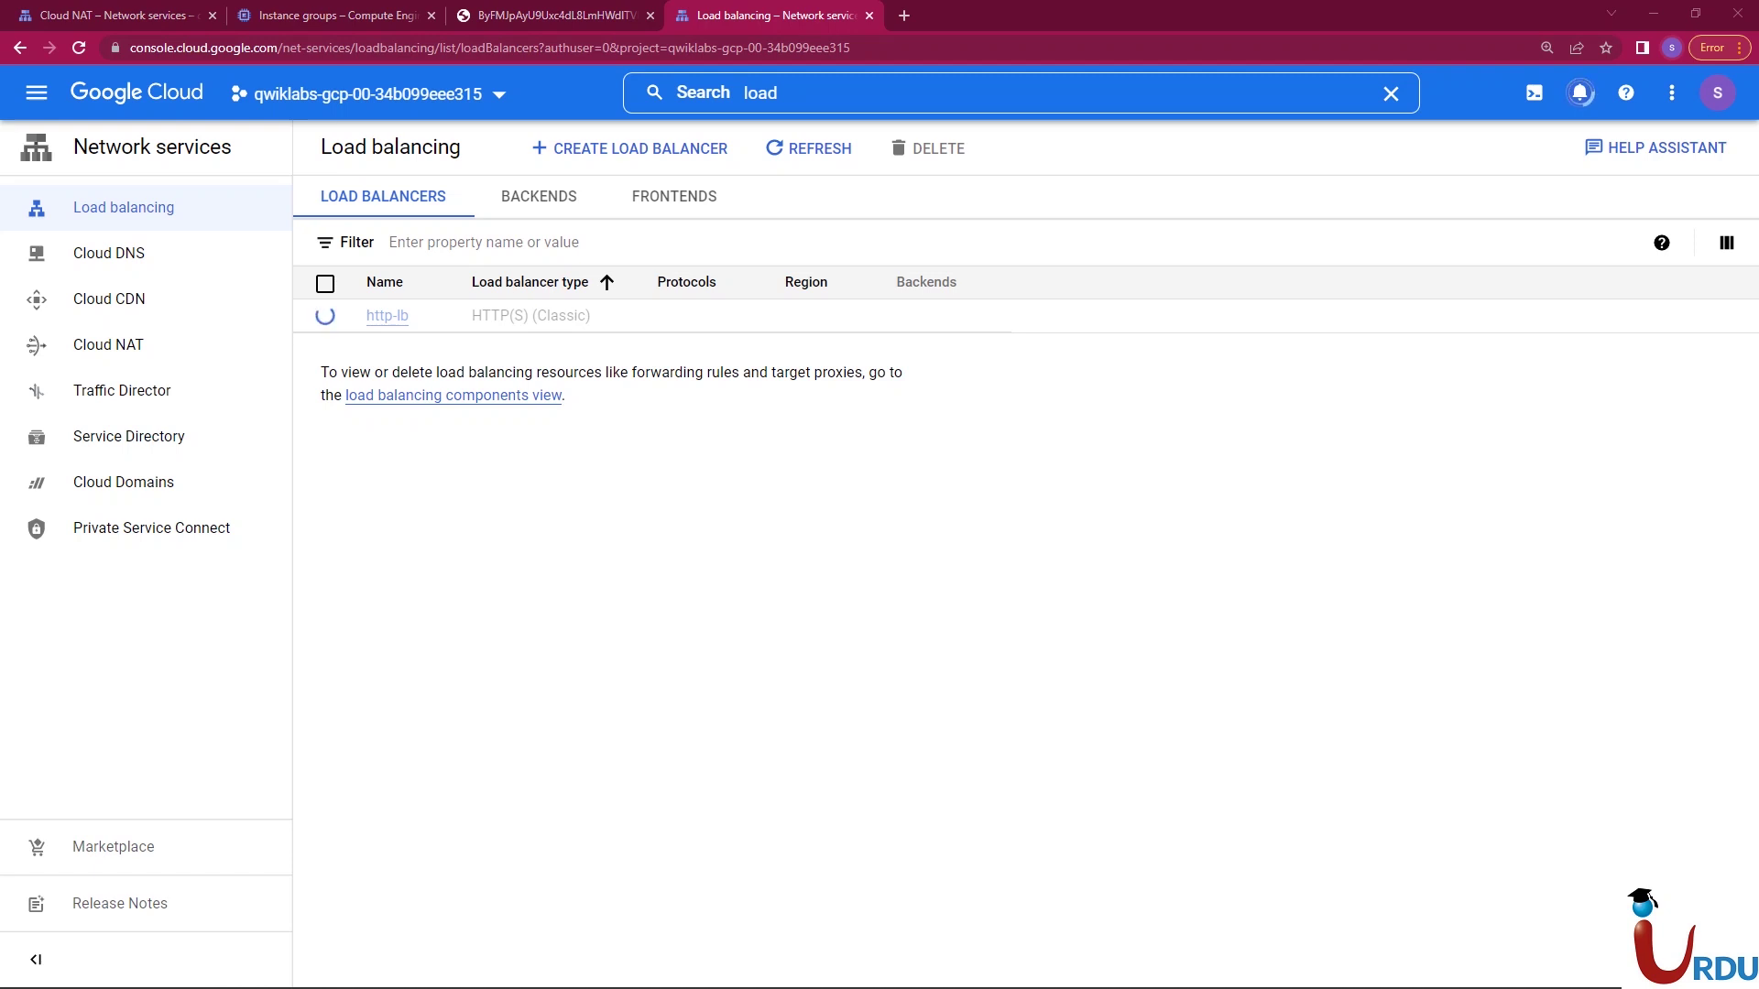
left_click(807, 147)
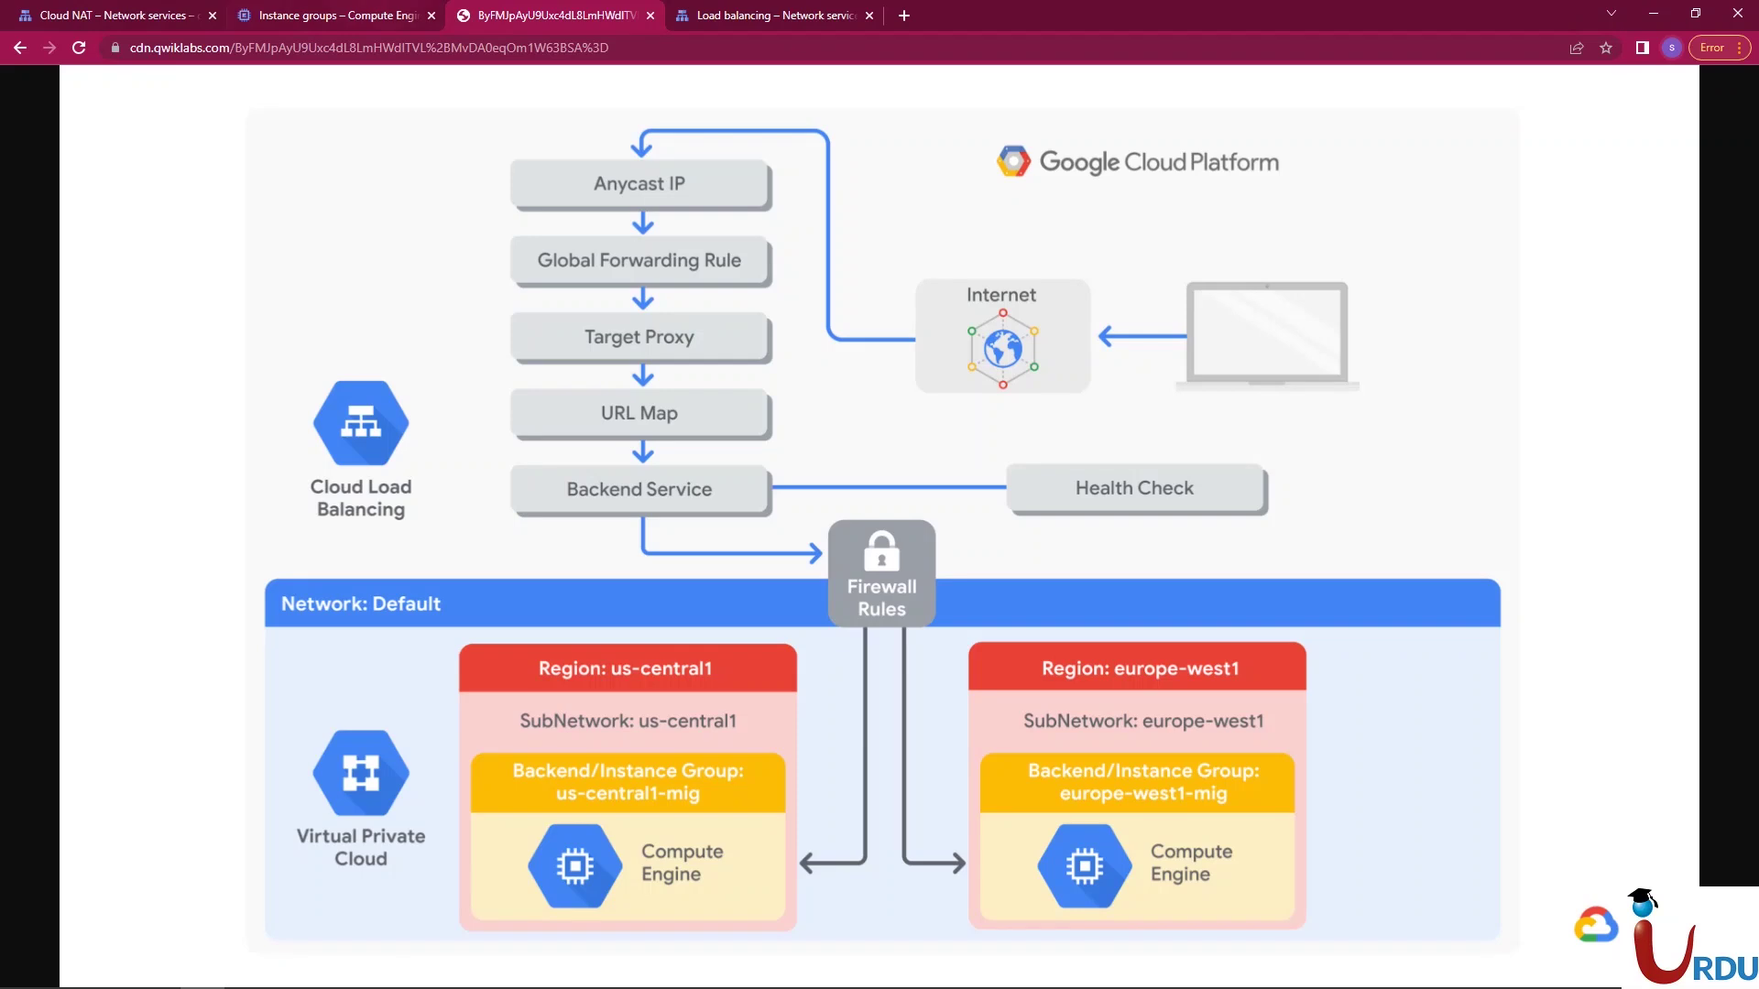
- Refresh the Compute Engine instance groups to check their status and return to the load balancer list
key("ctrl+shift+Tab")
left_click(821, 148)
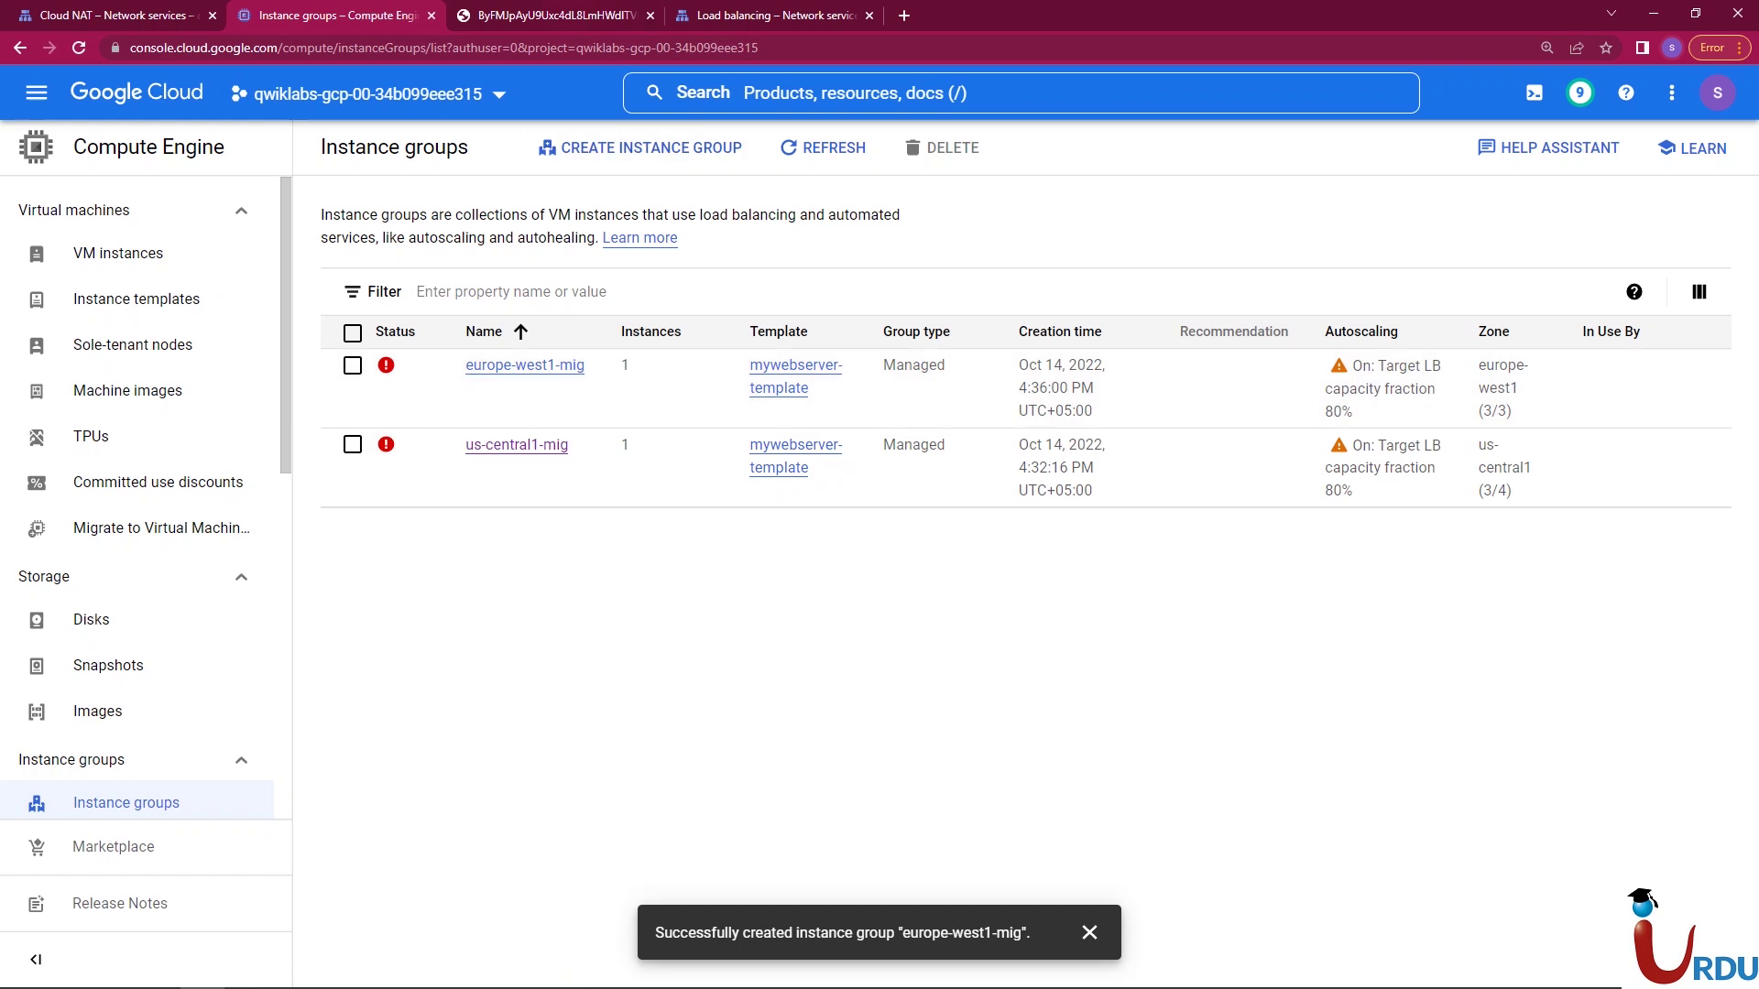
key("ctrl+Tab")
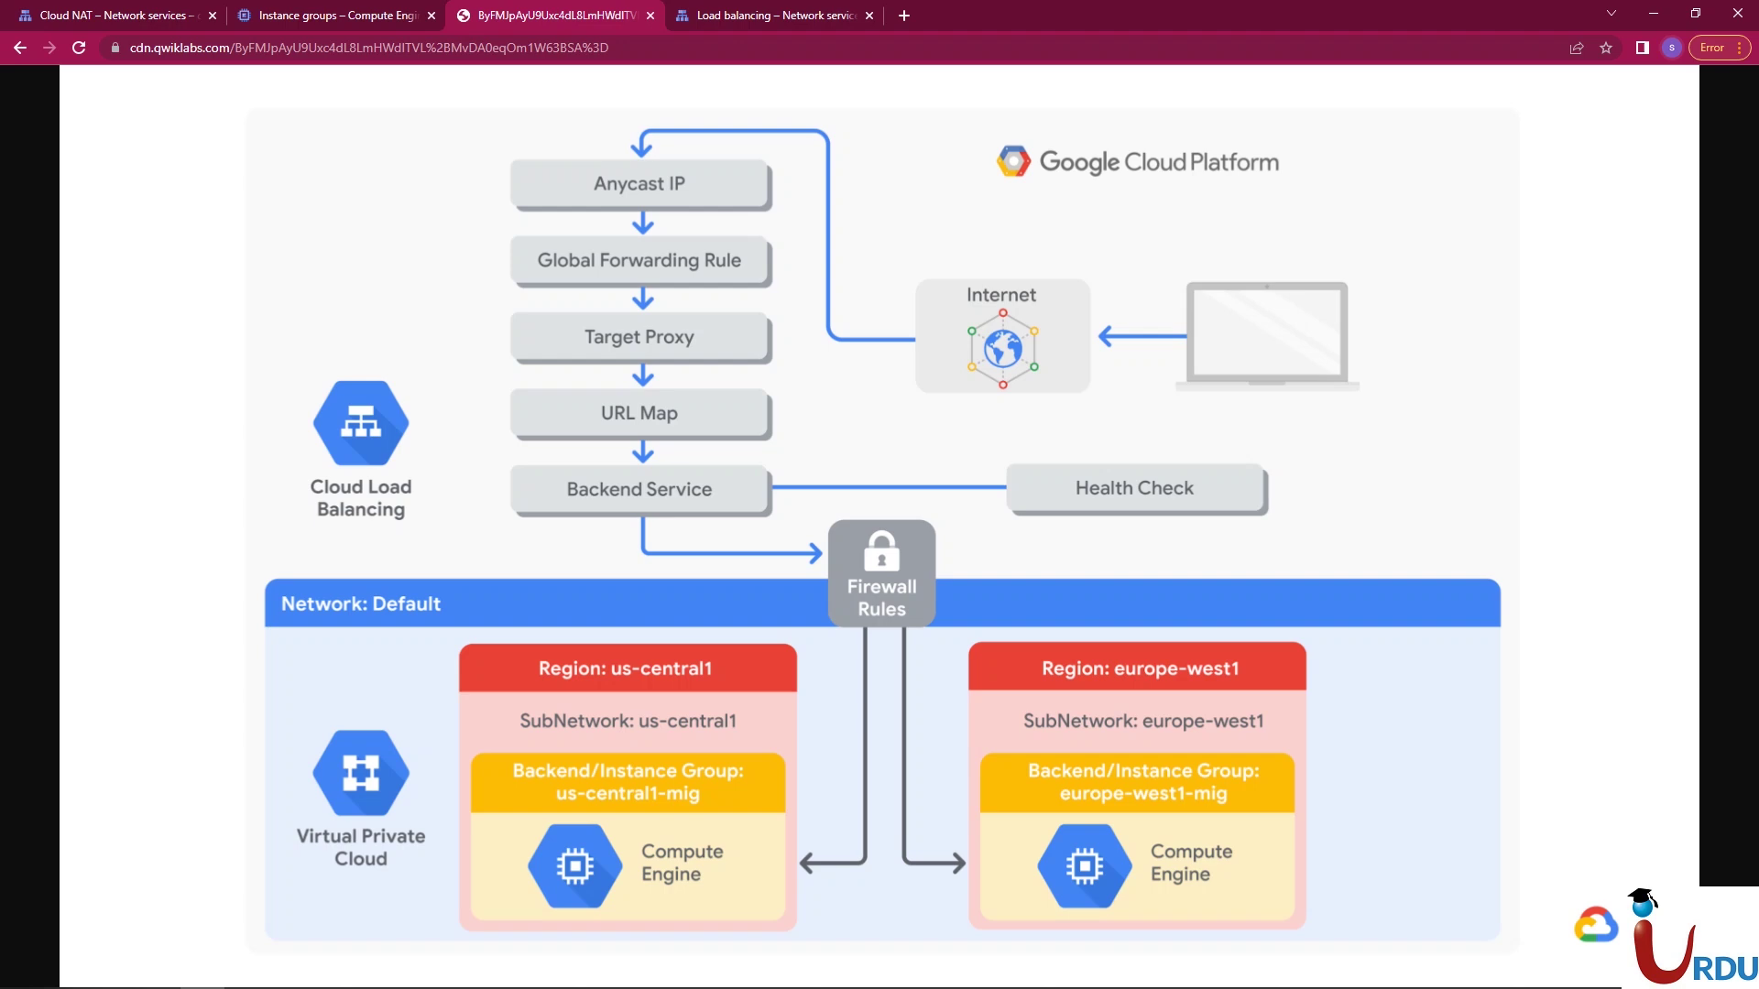
key("ctrl+Tab")
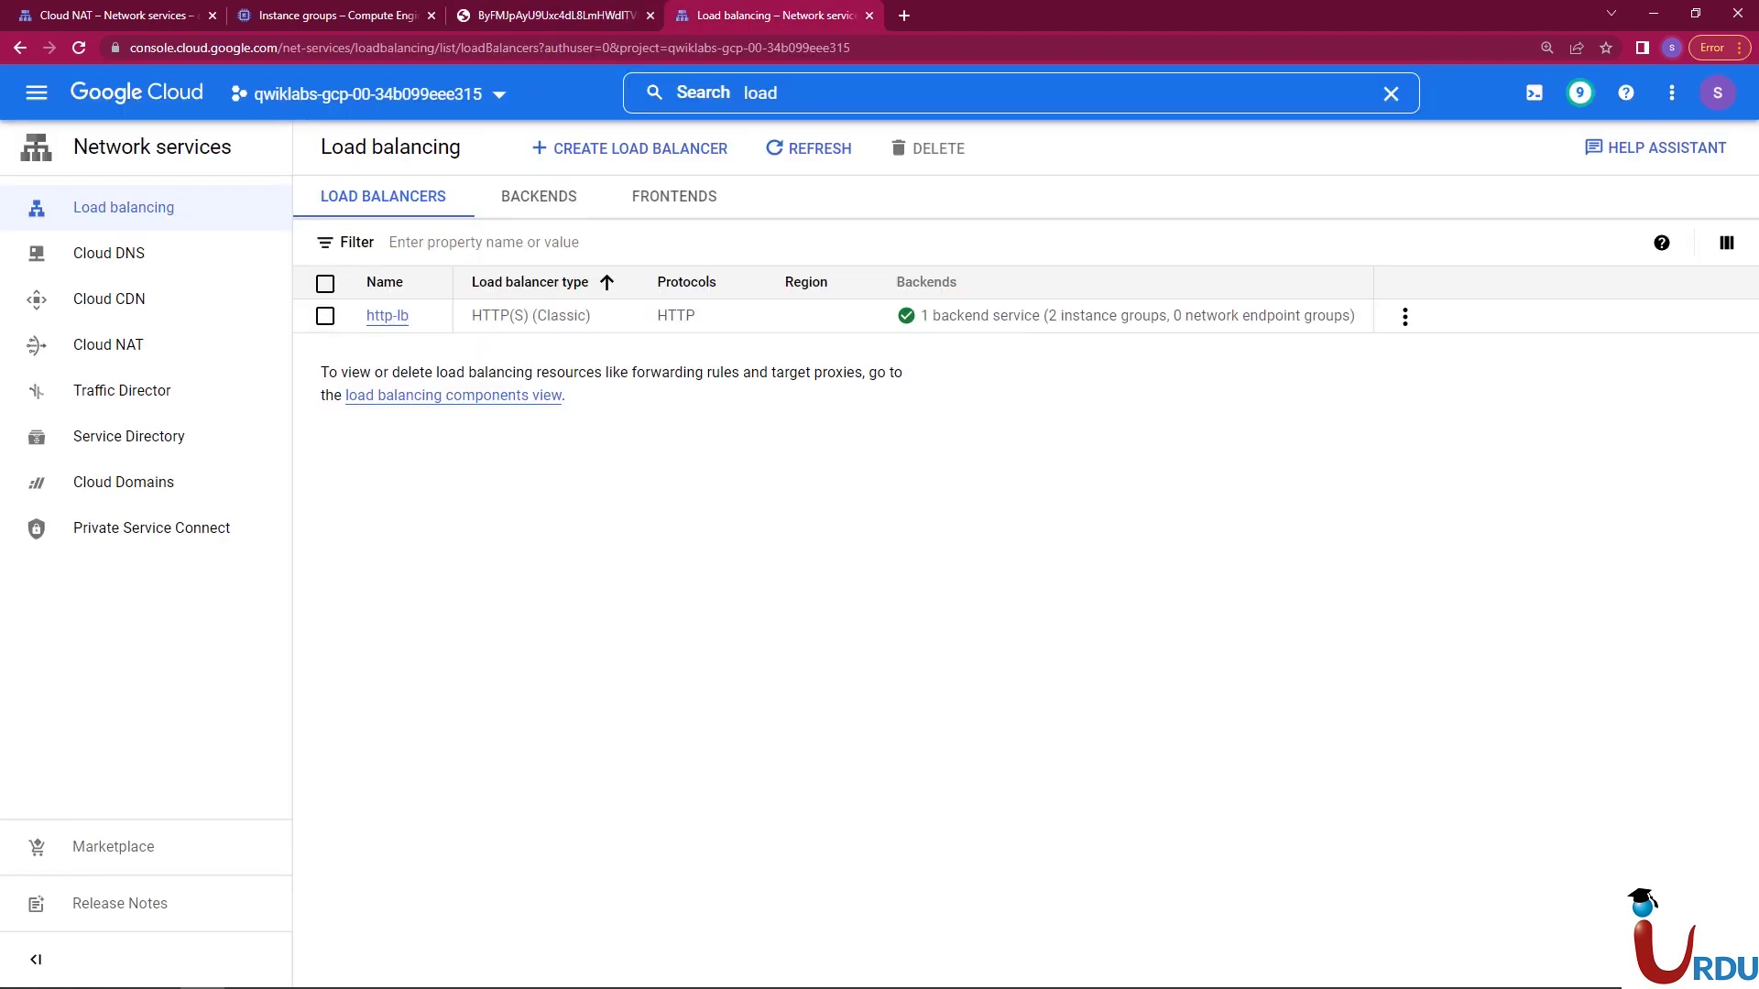
- Refresh the load balancer list and review http-lb's frontend, host and path rules, and backend service health
left_click(809, 148)
left_click(387, 315)
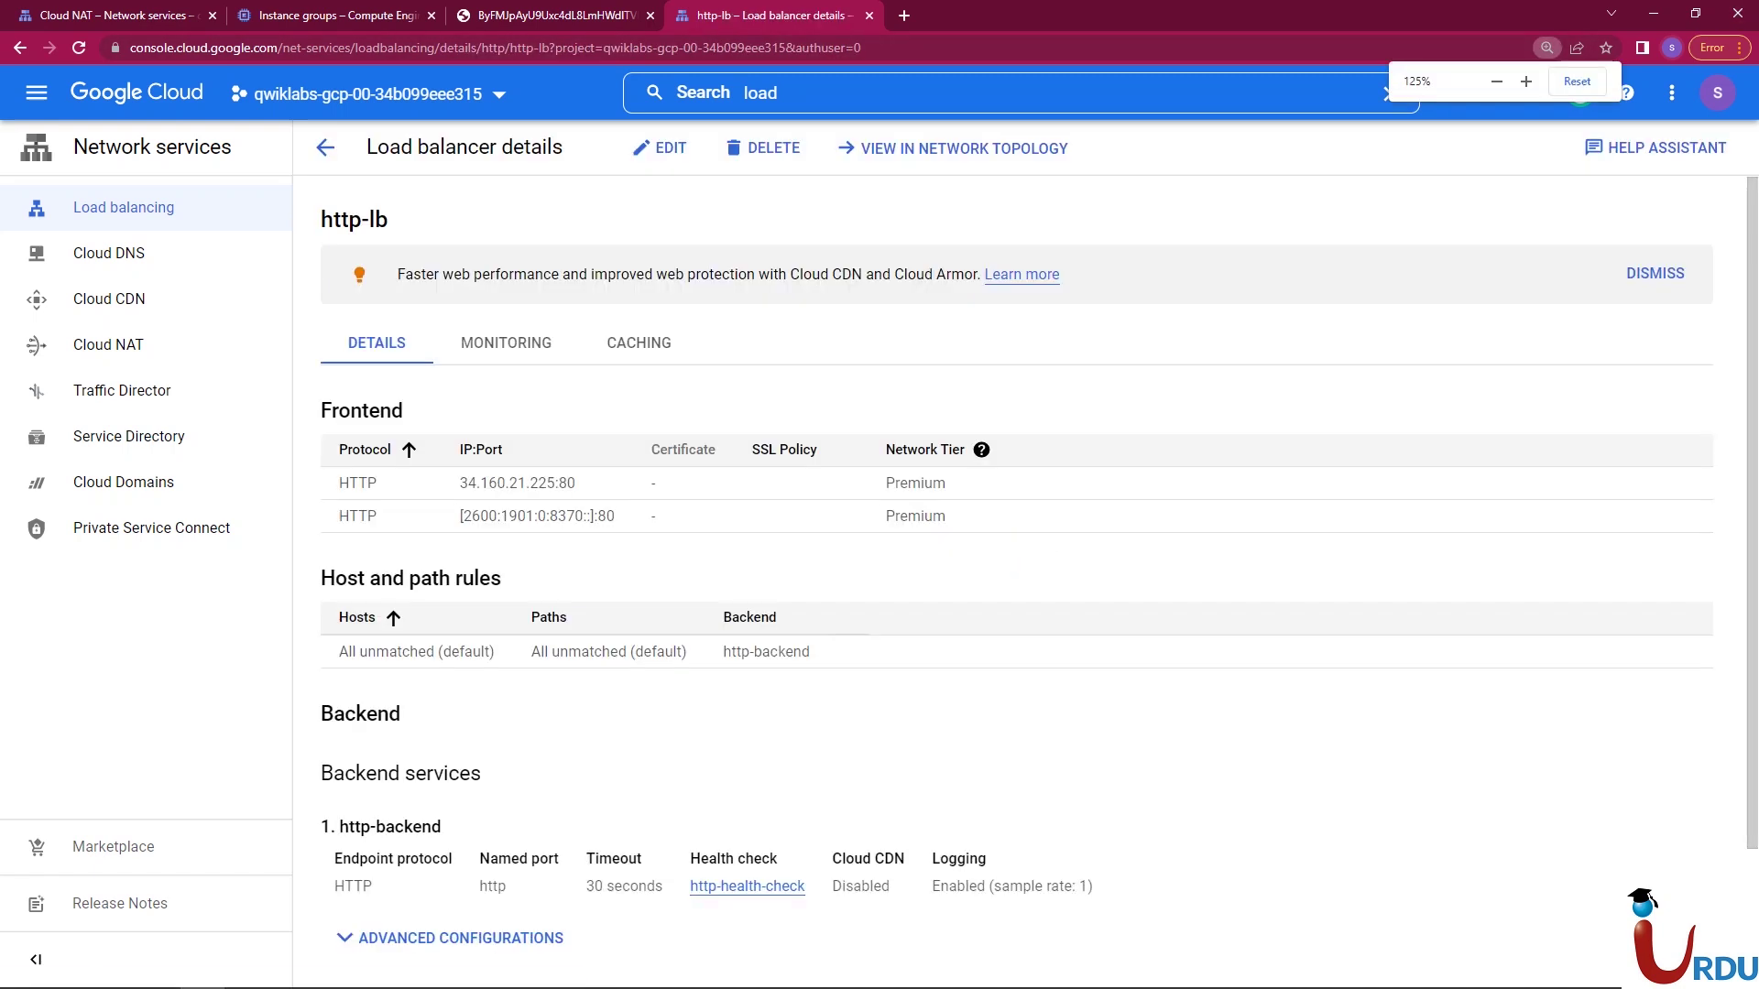
left_click(1525, 82)
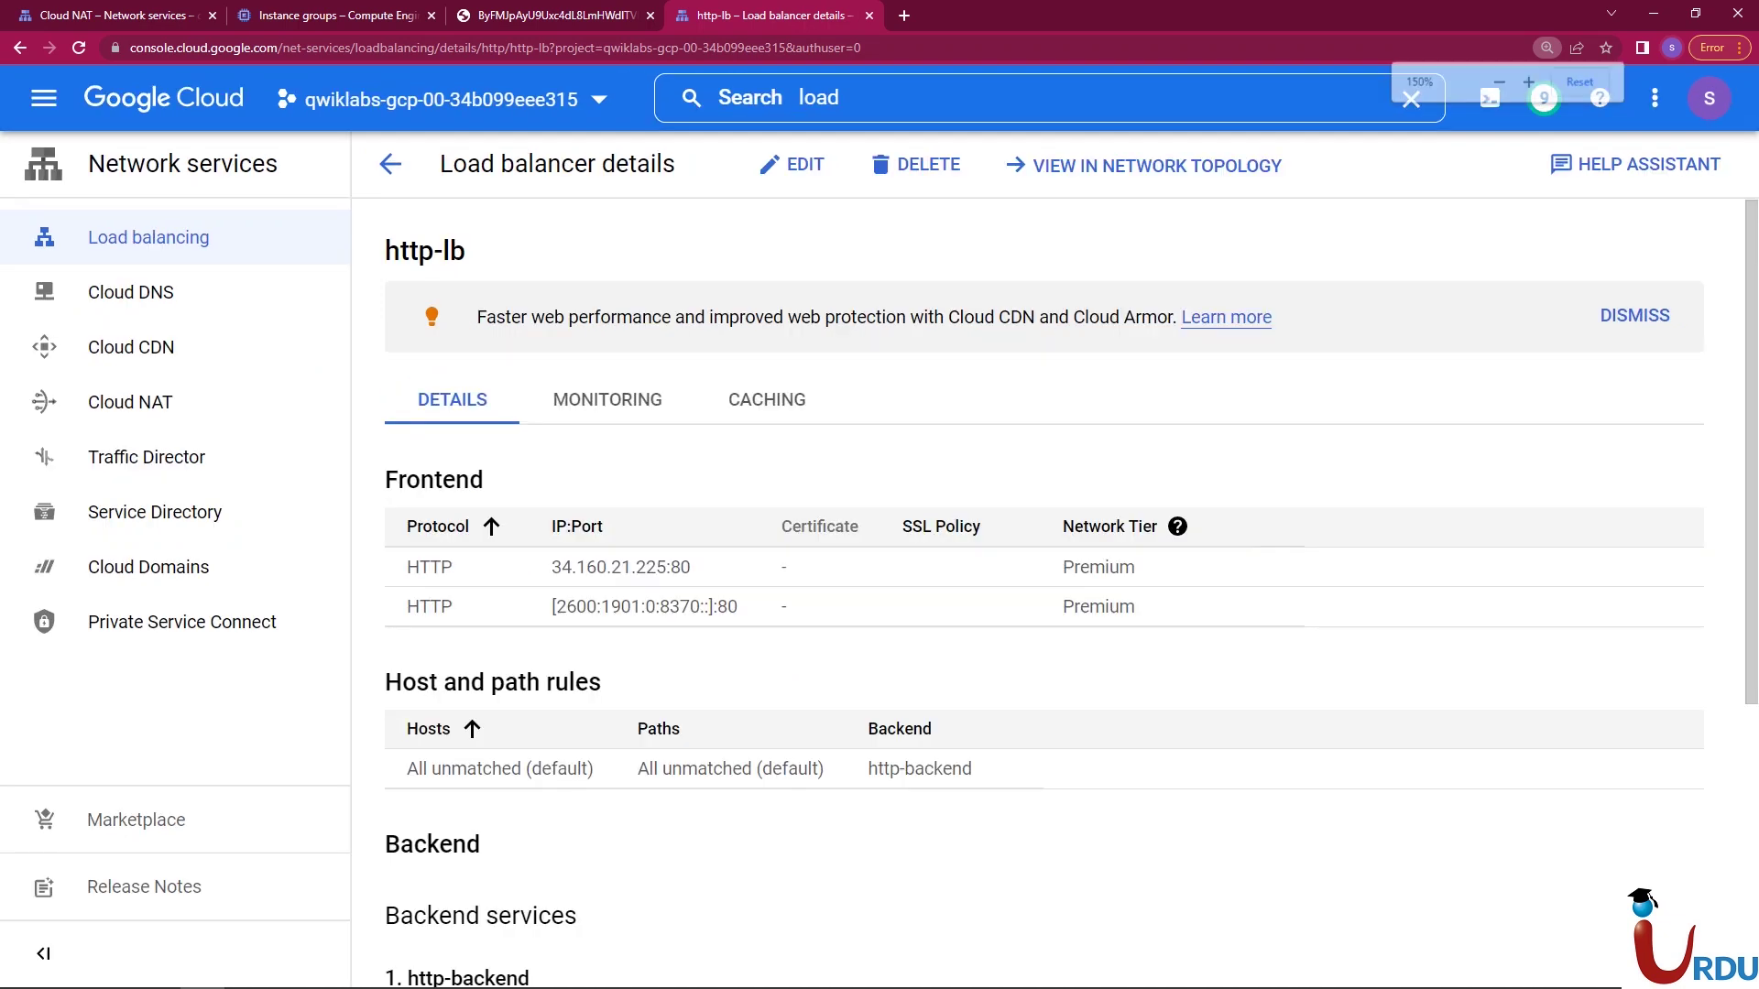
scroll(1054, 586, "down", 1)
scroll(1045, 596, "down", 3)
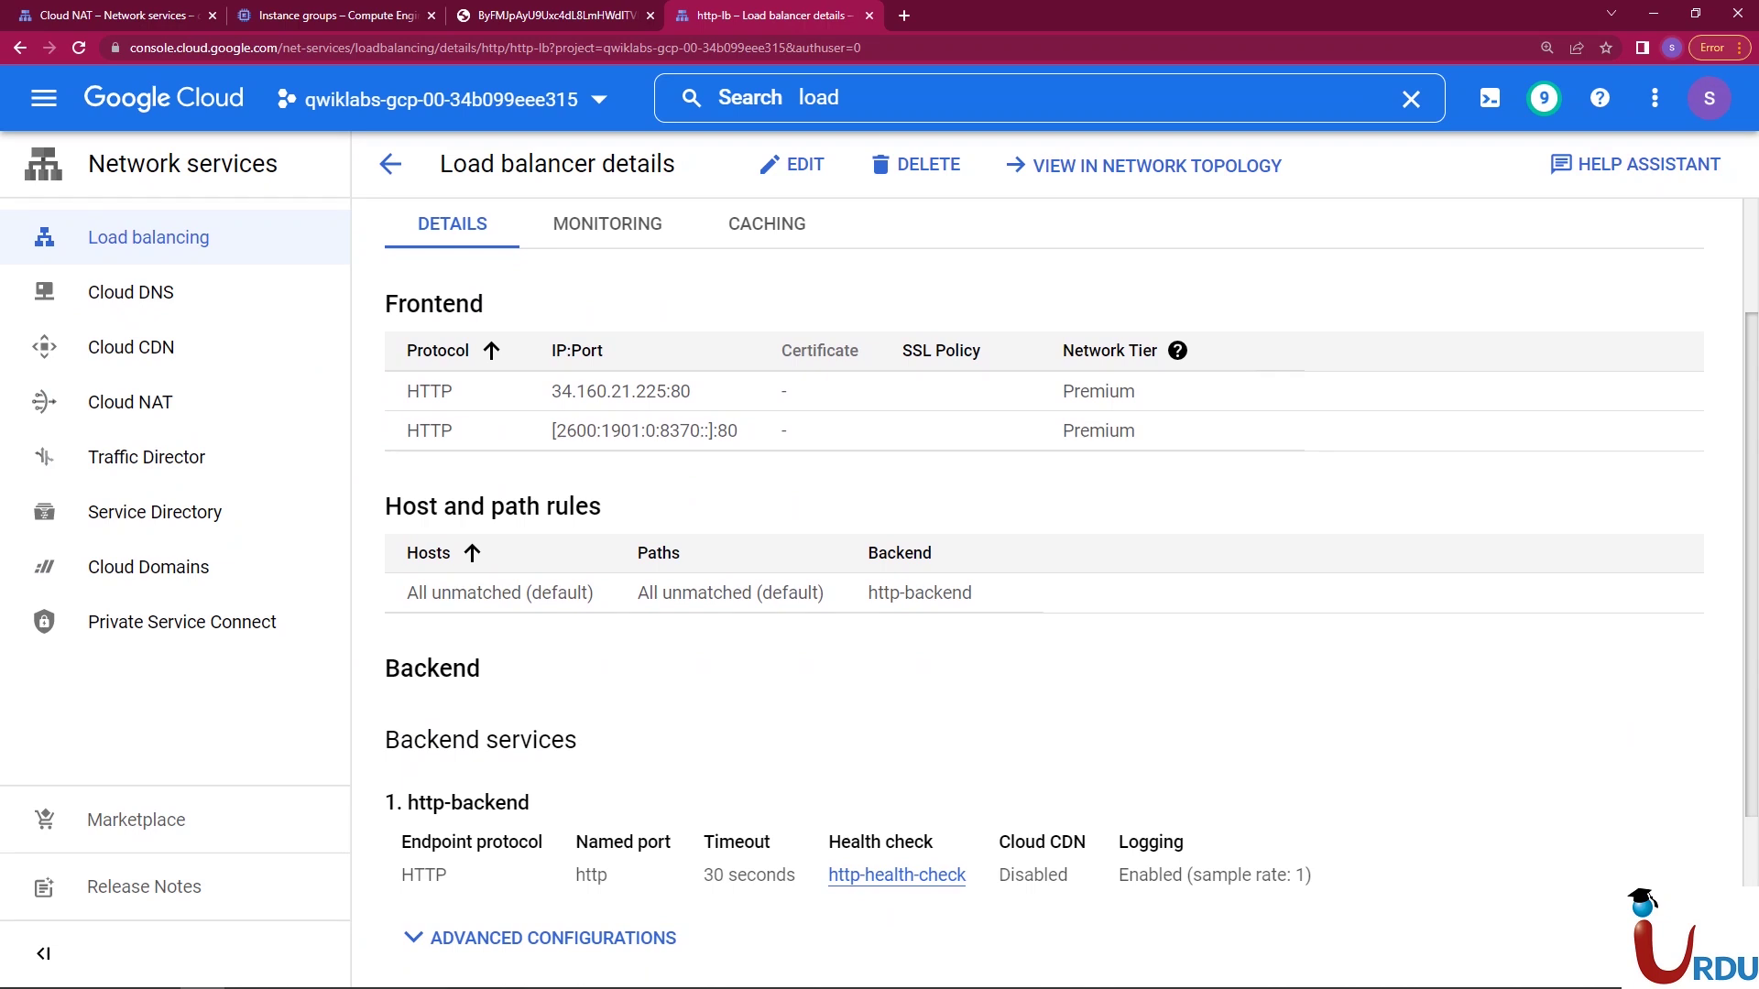
scroll(1044, 595, "down", 3)
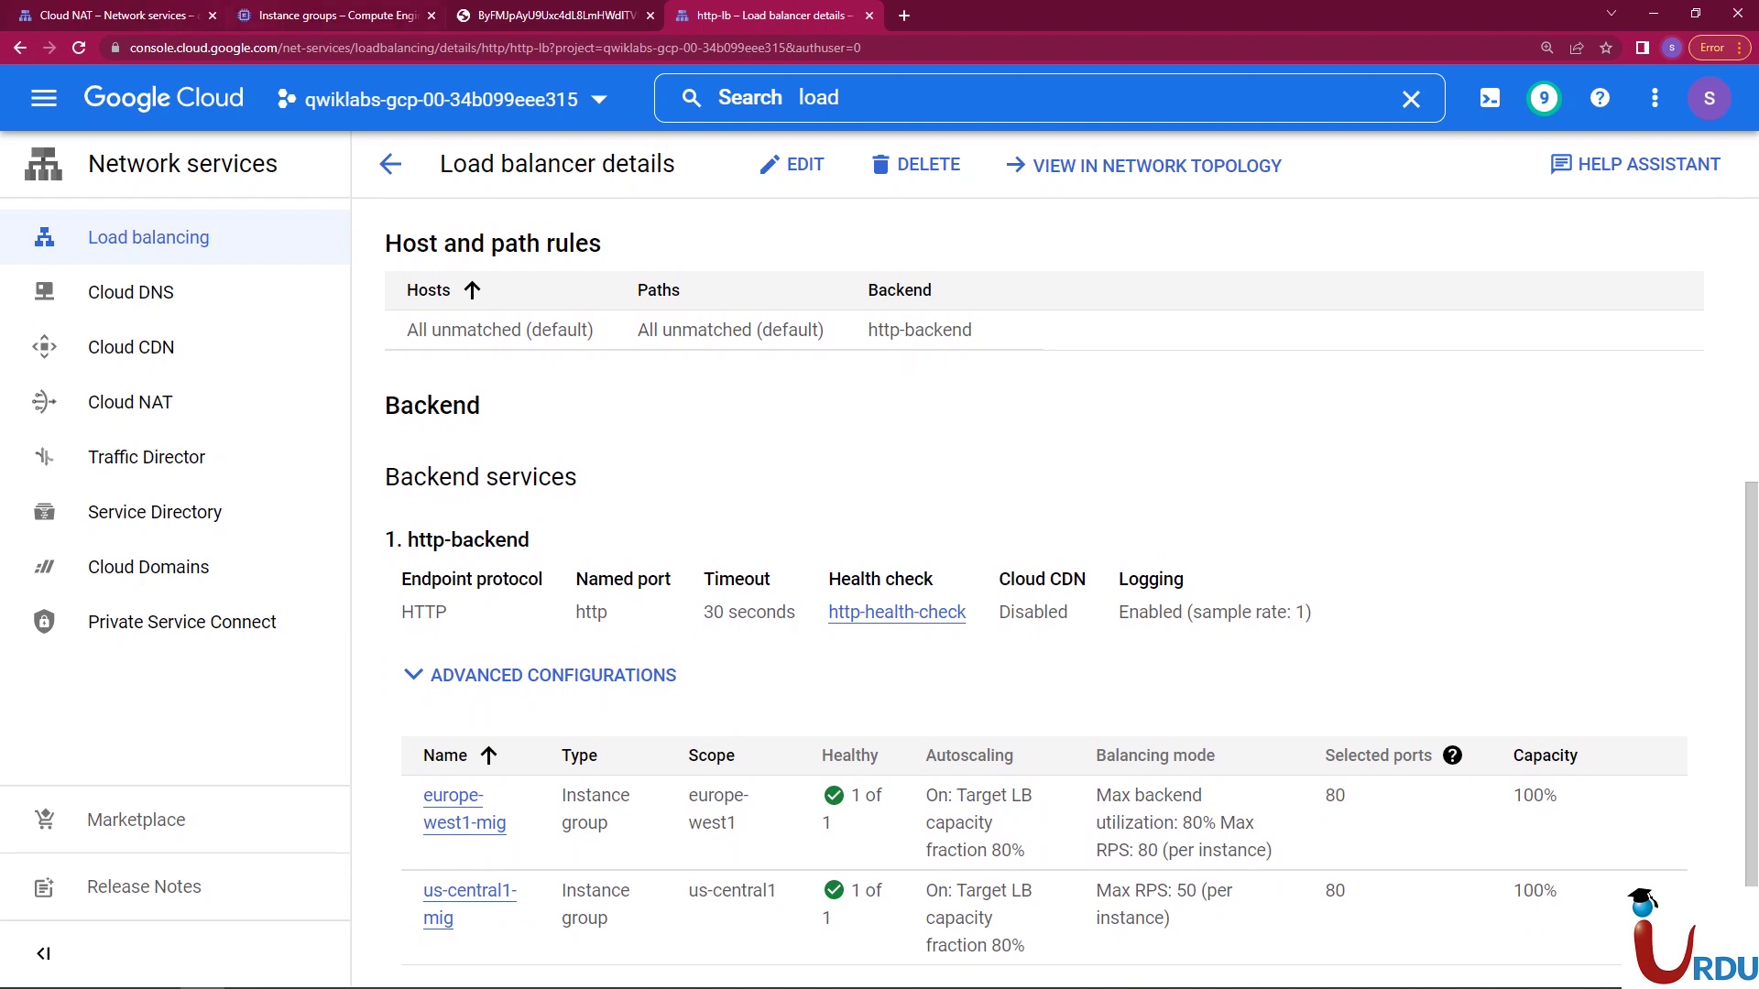
scroll(1044, 595, "up", 5)
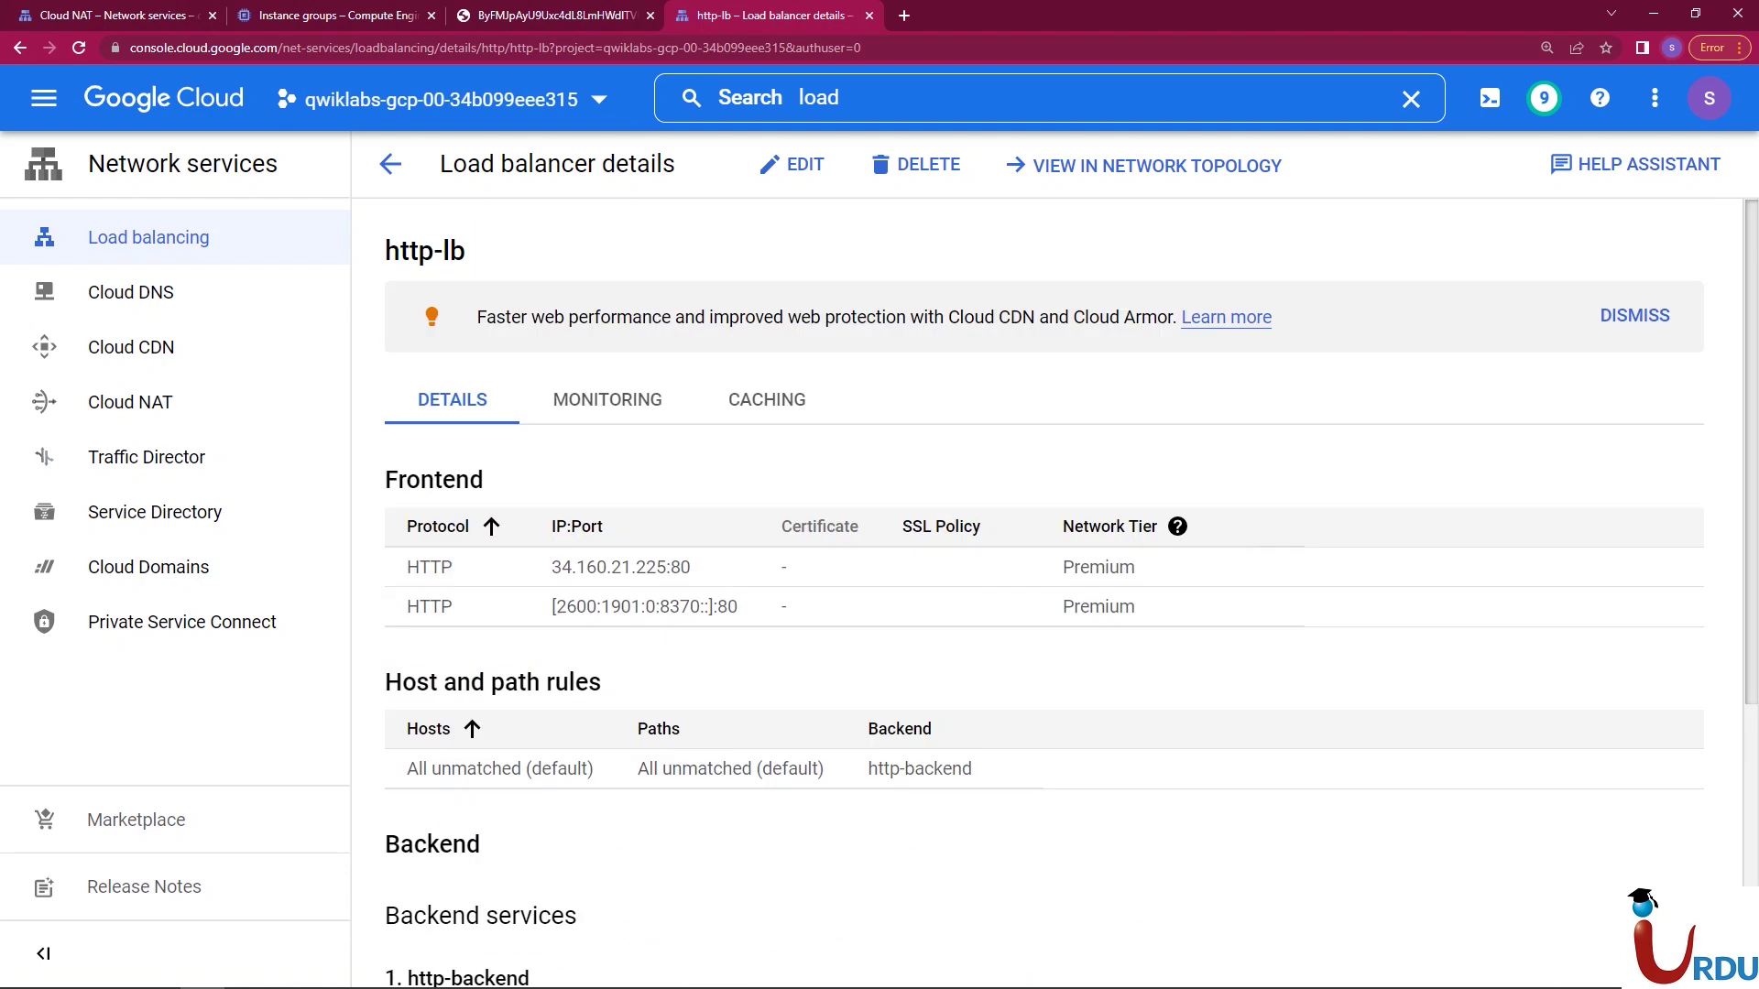
- Check the architecture diagram and refresh the Compute Engine instance groups to inspect the status warnings of europe-west1-mig and us-central1-mig
left_click(549, 14)
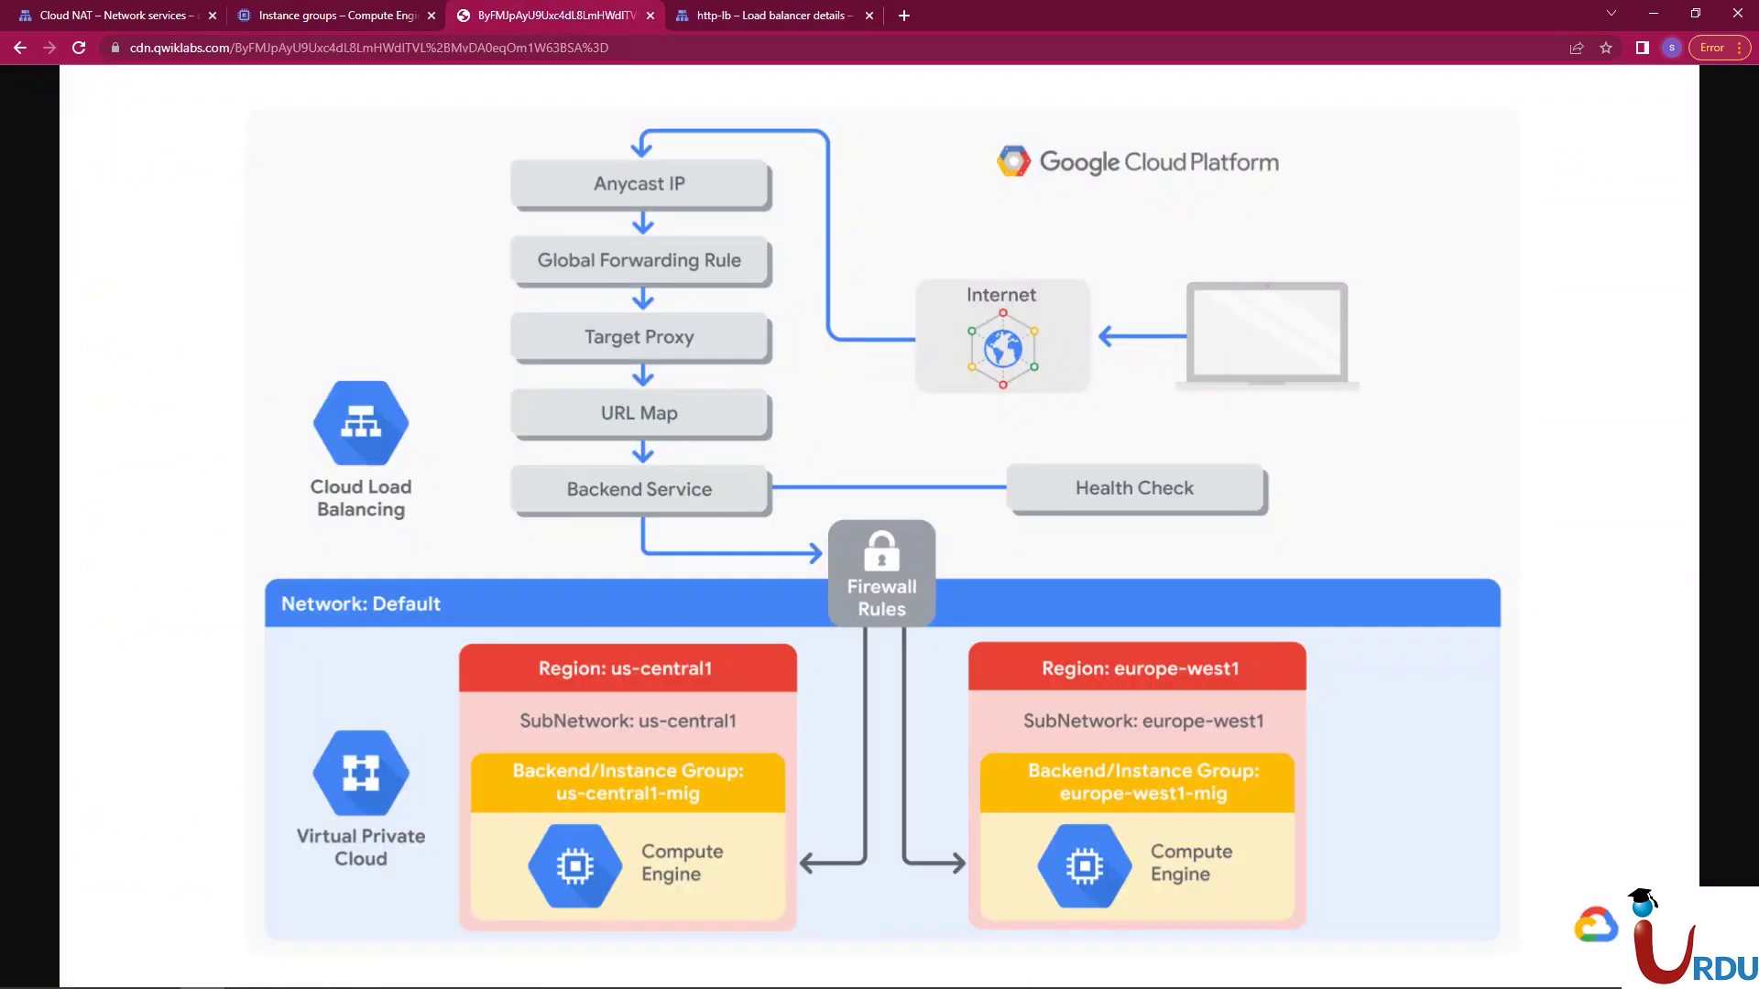
left_click(334, 14)
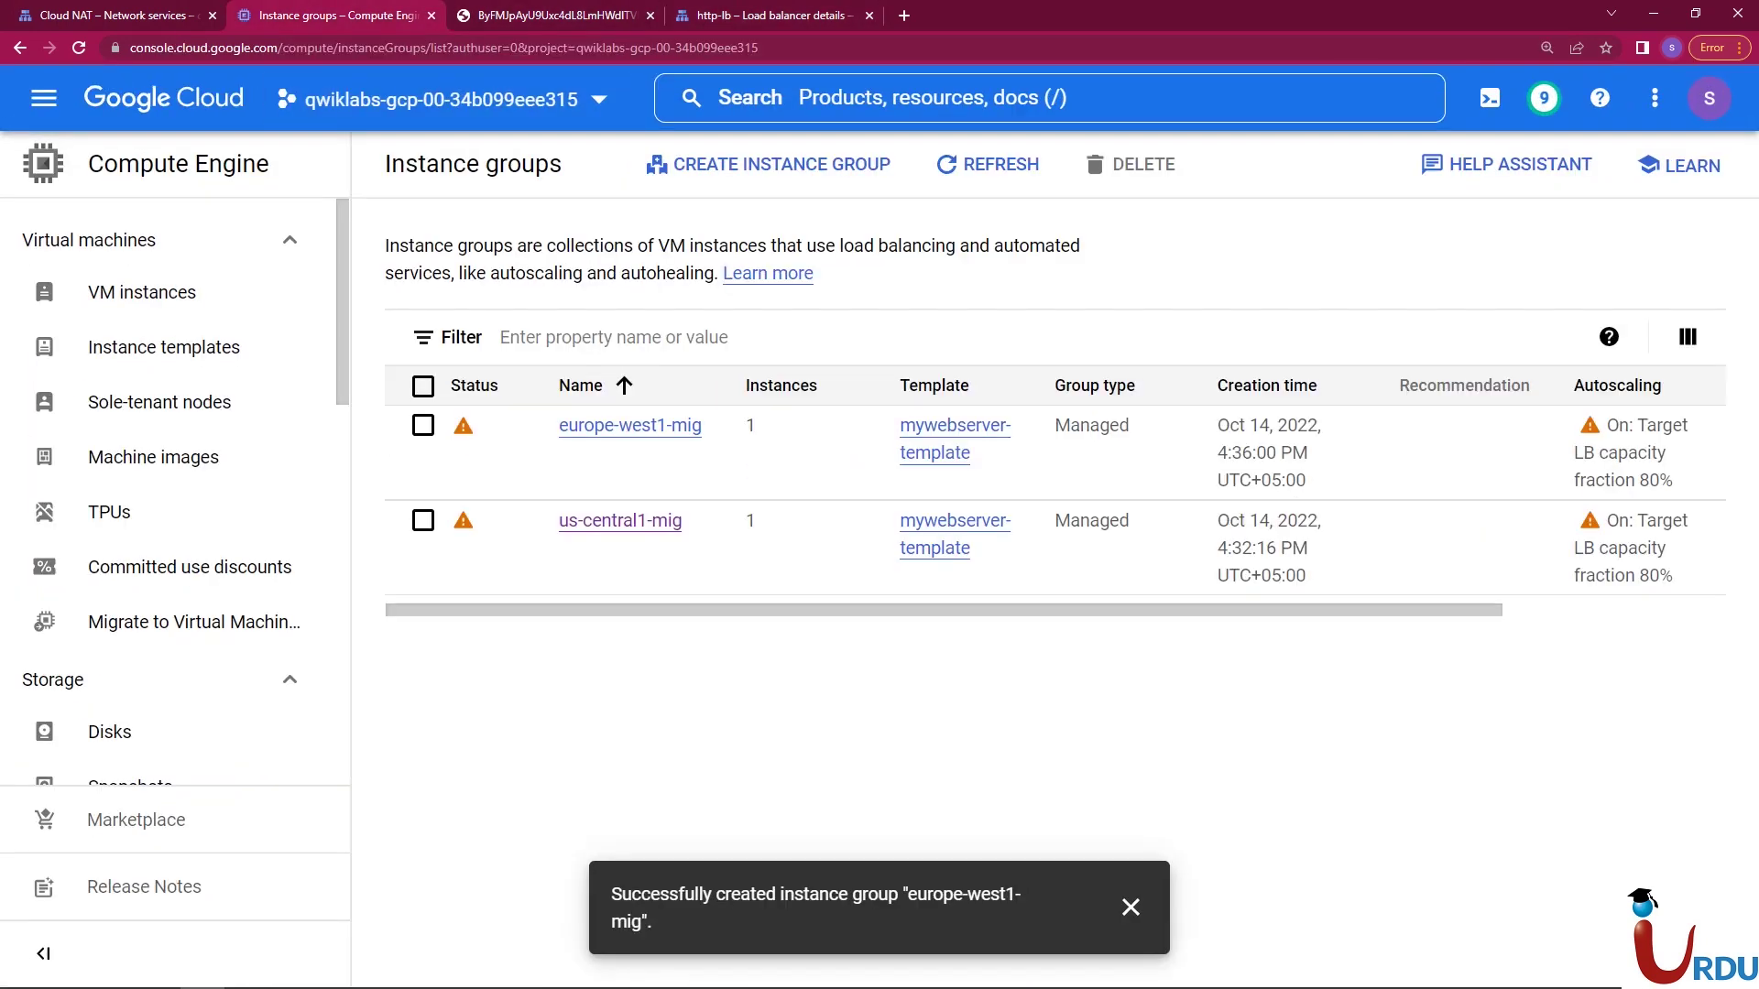
left_click(987, 164)
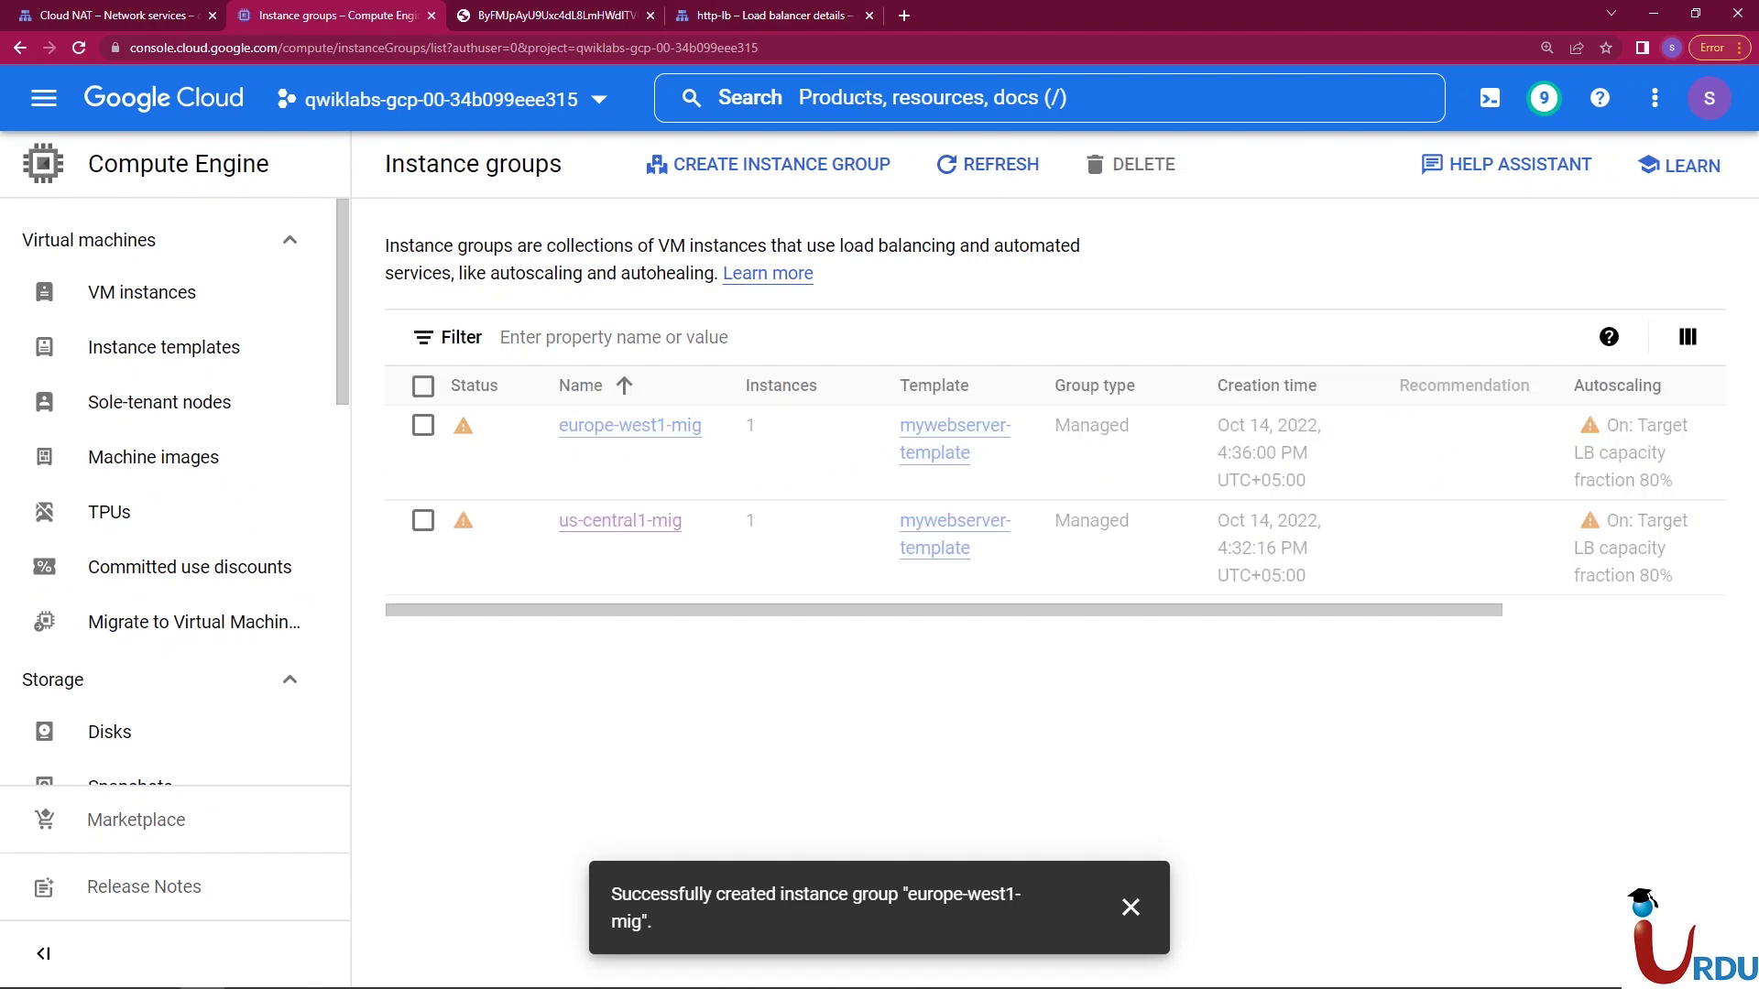
mouse_move(464, 425)
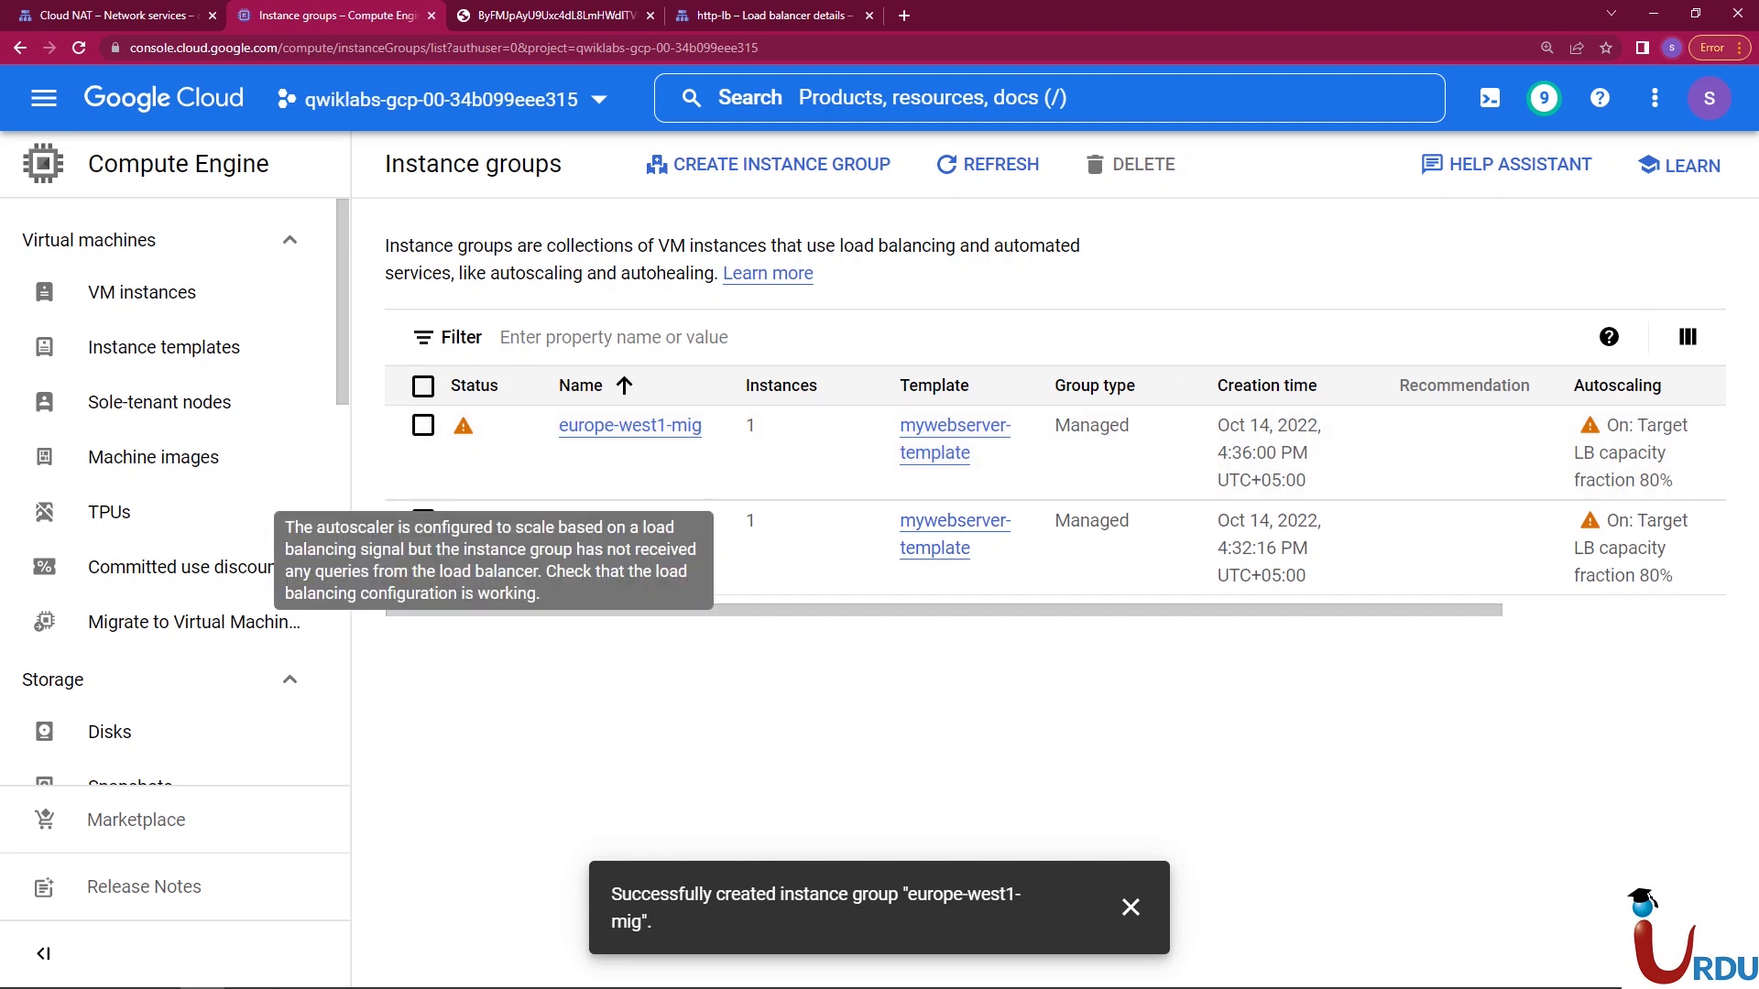
mouse_move(464, 520)
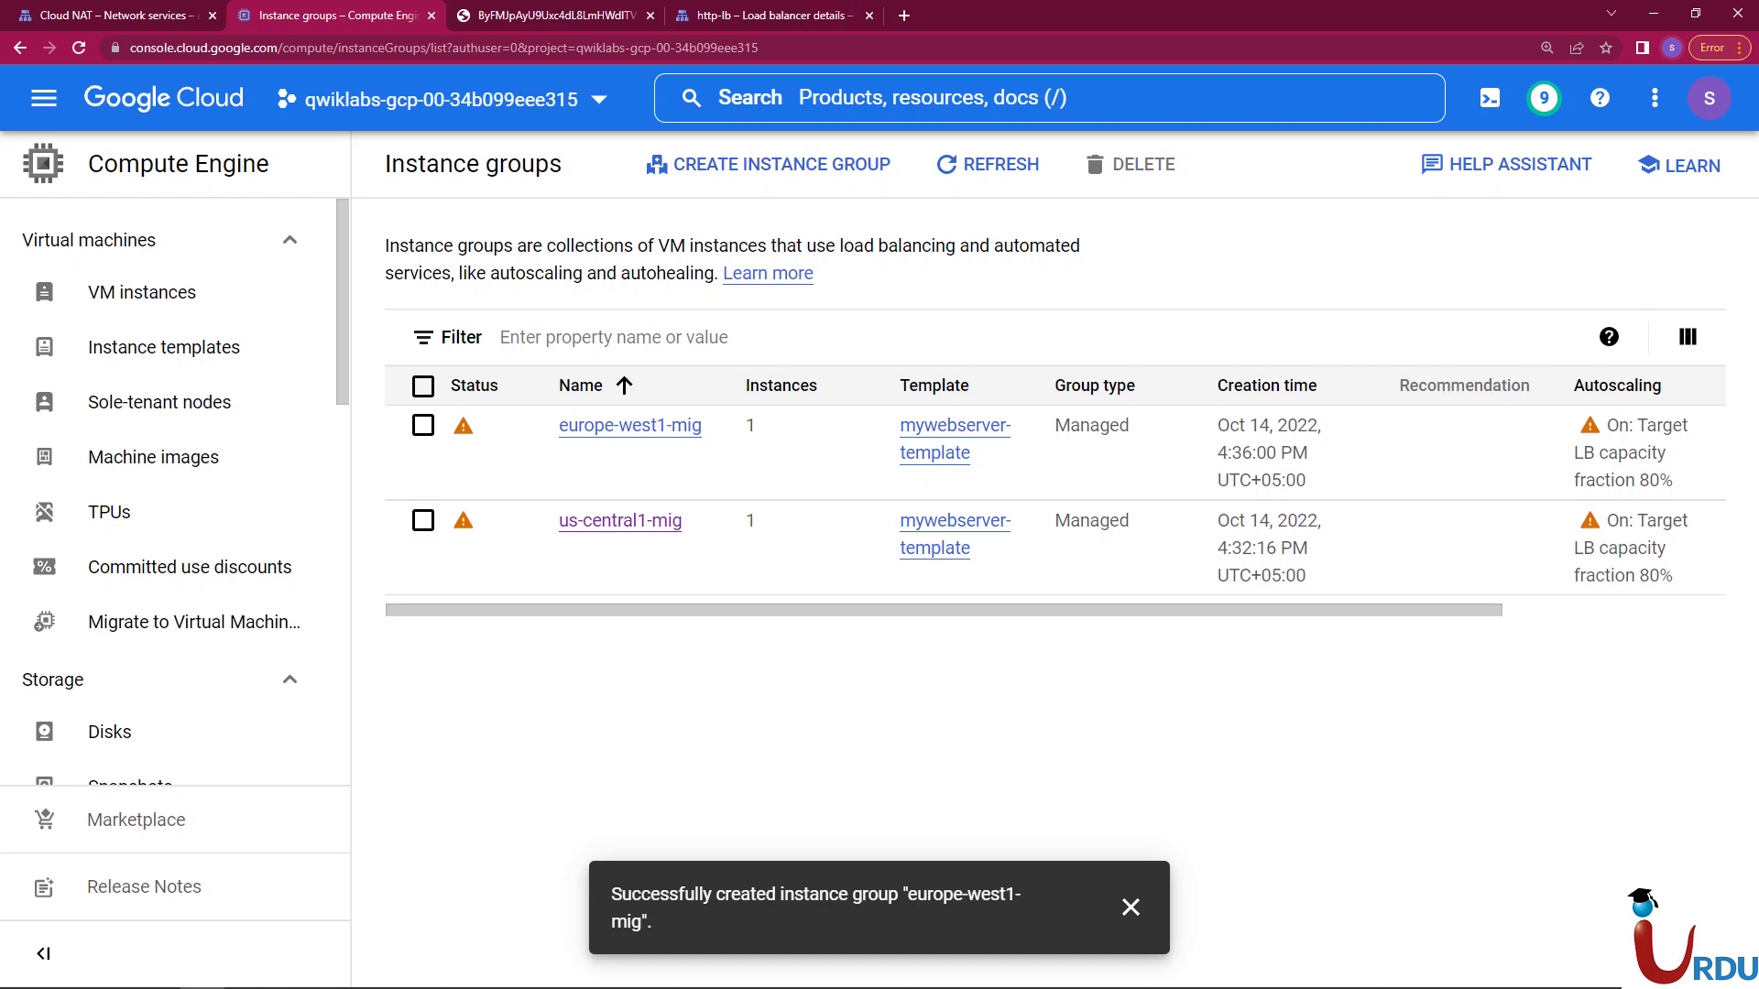
- Search the web for geopeekr in a new browser tab and open the GeoPeeker site
left_click(904, 15)
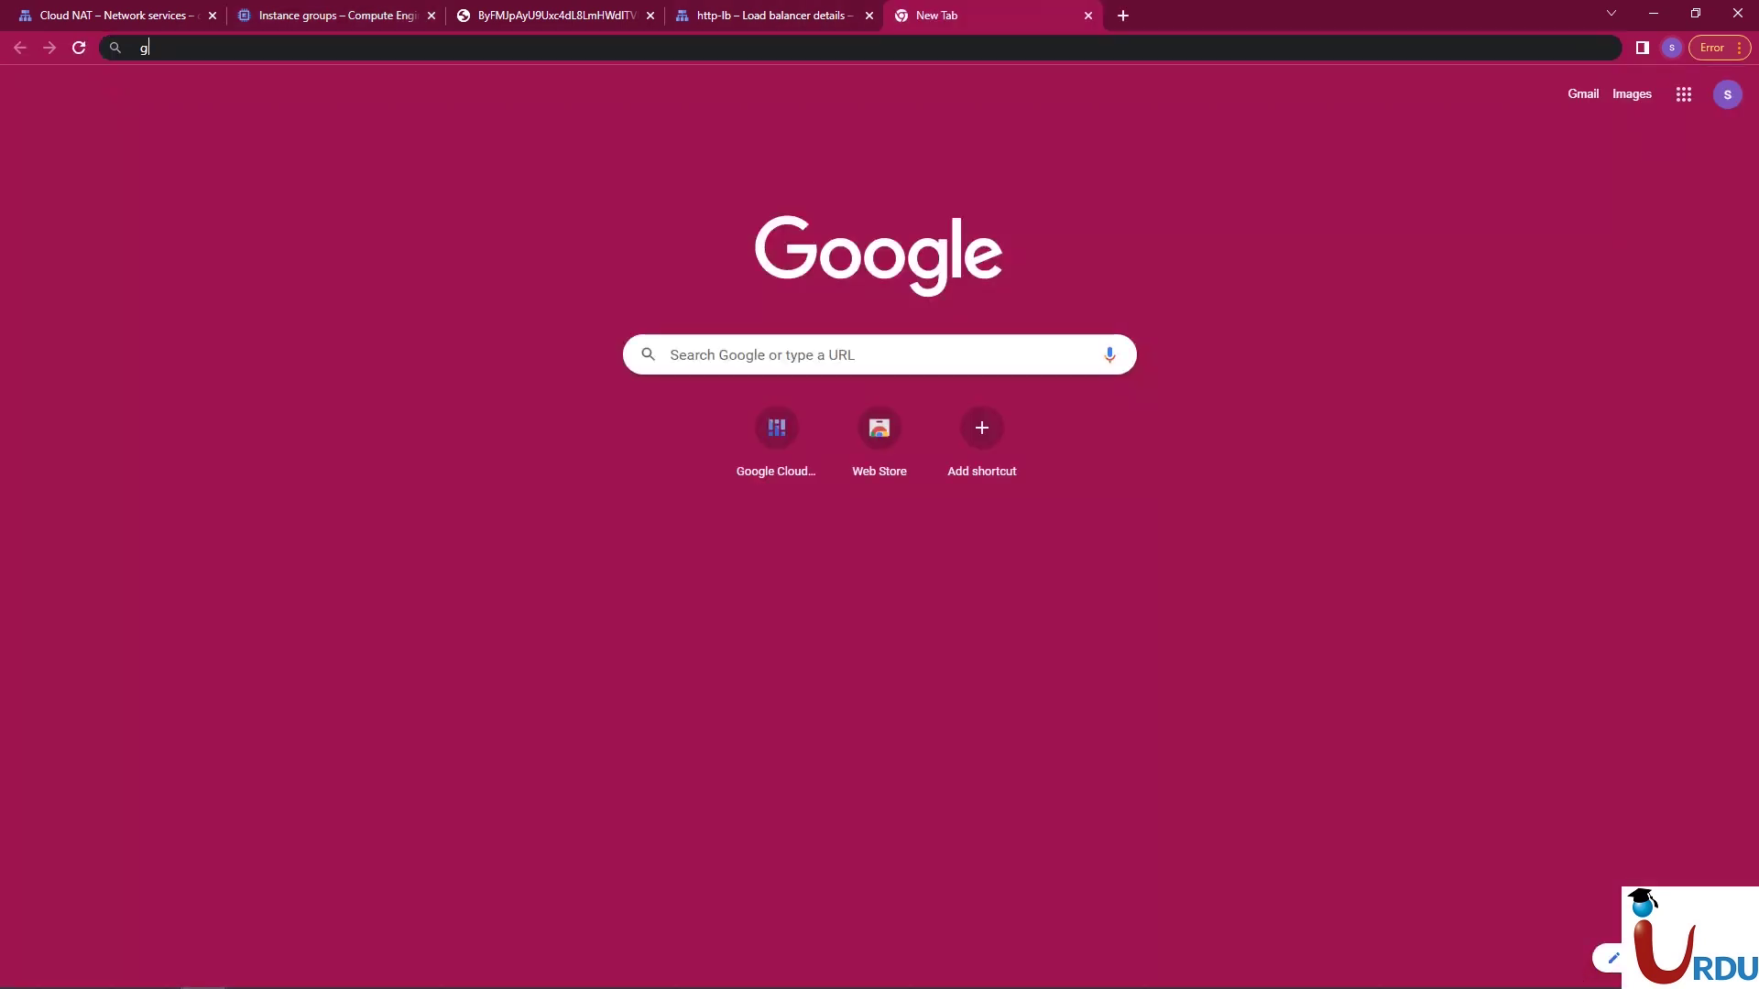
type("geopeekr")
key("Return")
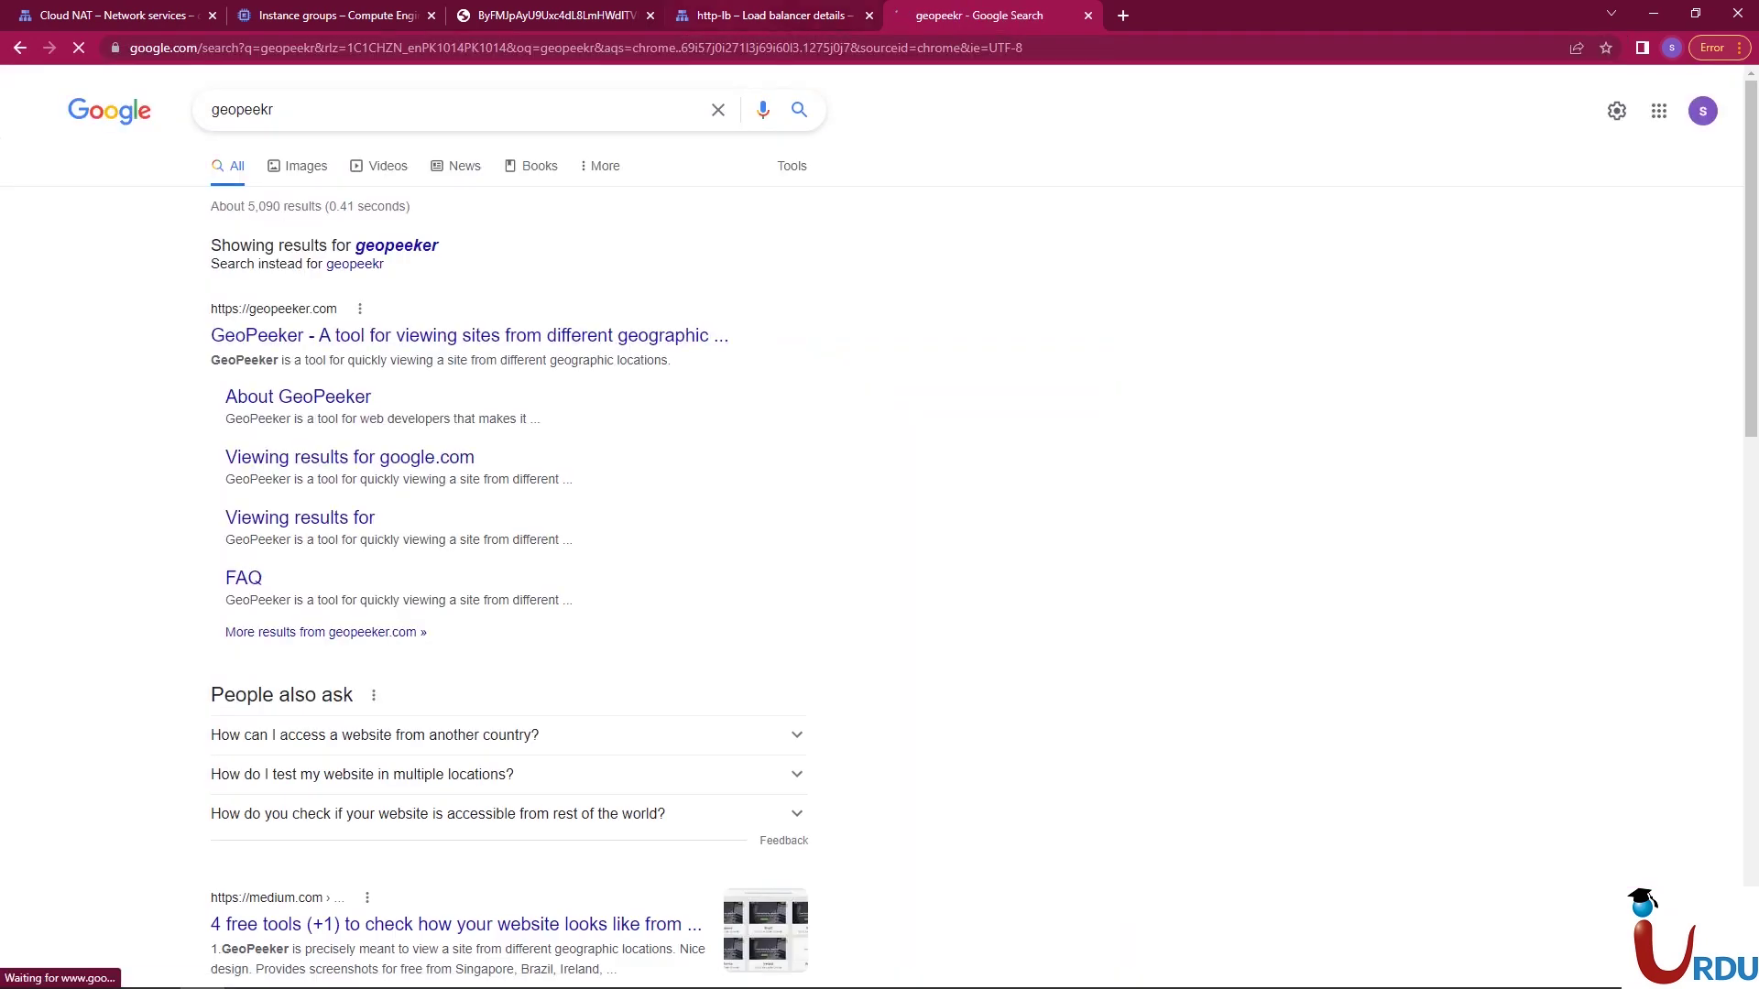
- Copy http-lb's IPv4 frontend address 34.160.21.225 without the port and open it in a new browser tab
left_click(770, 15)
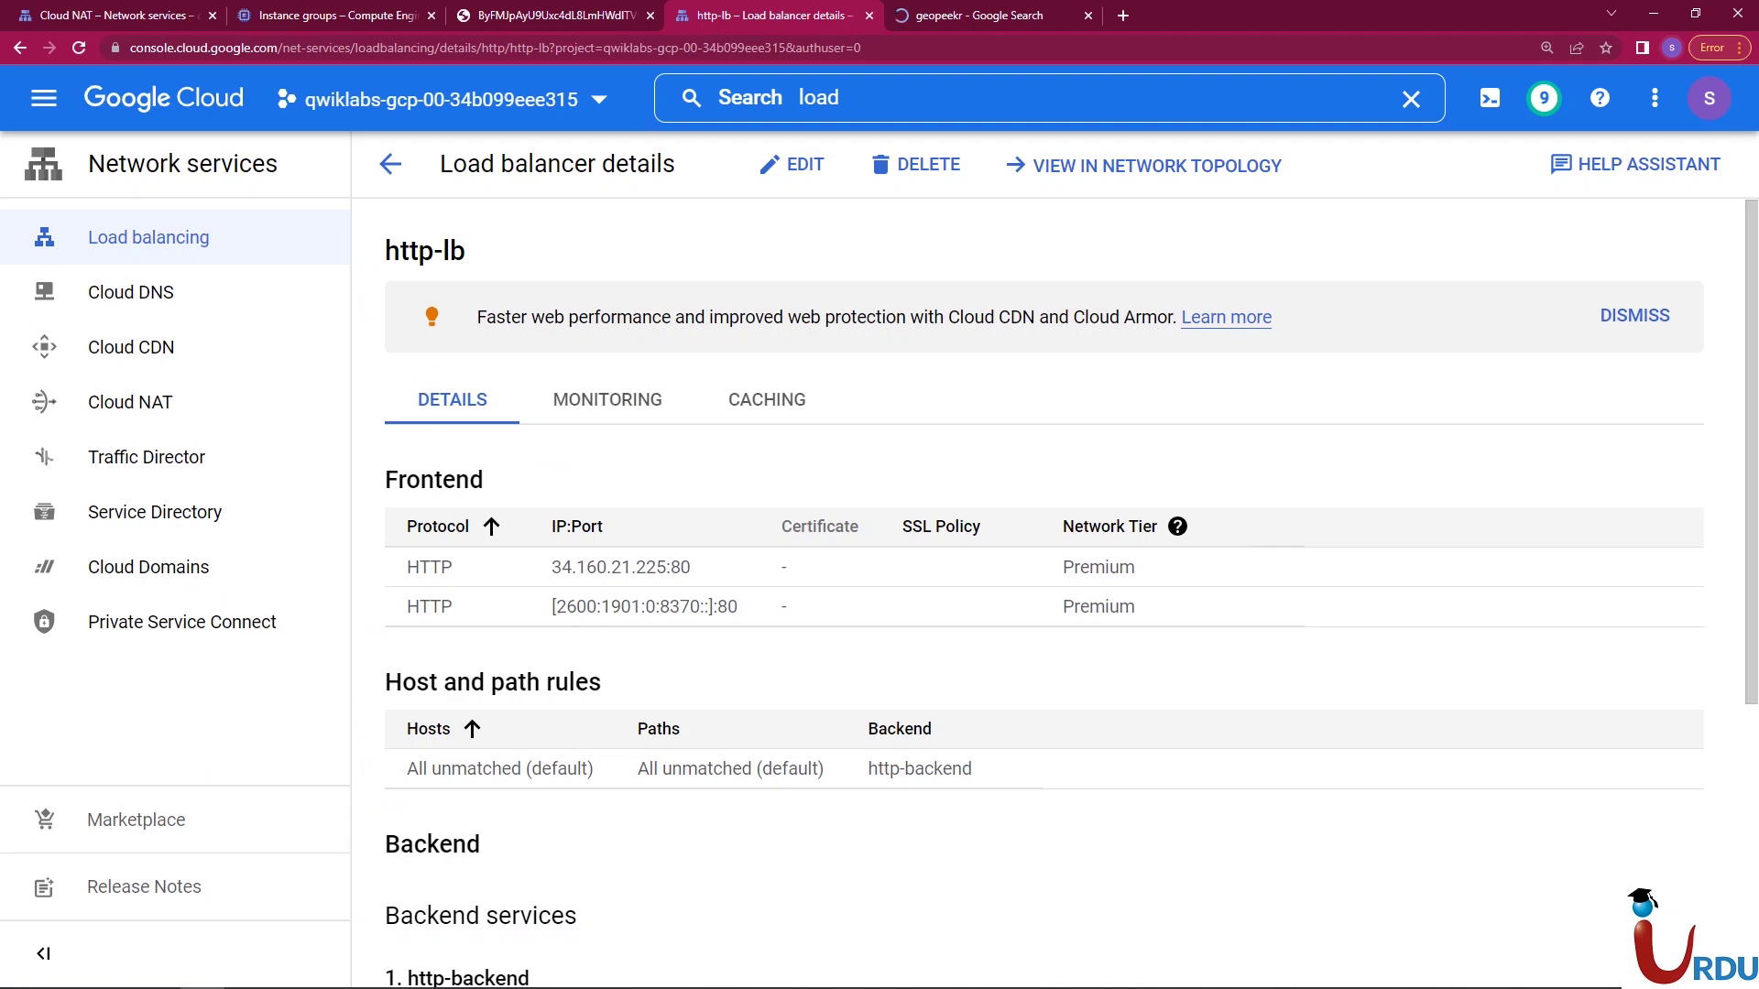
double_click(608, 567)
key("ctrl+c")
key("ctrl+c")
key("ctrl+t")
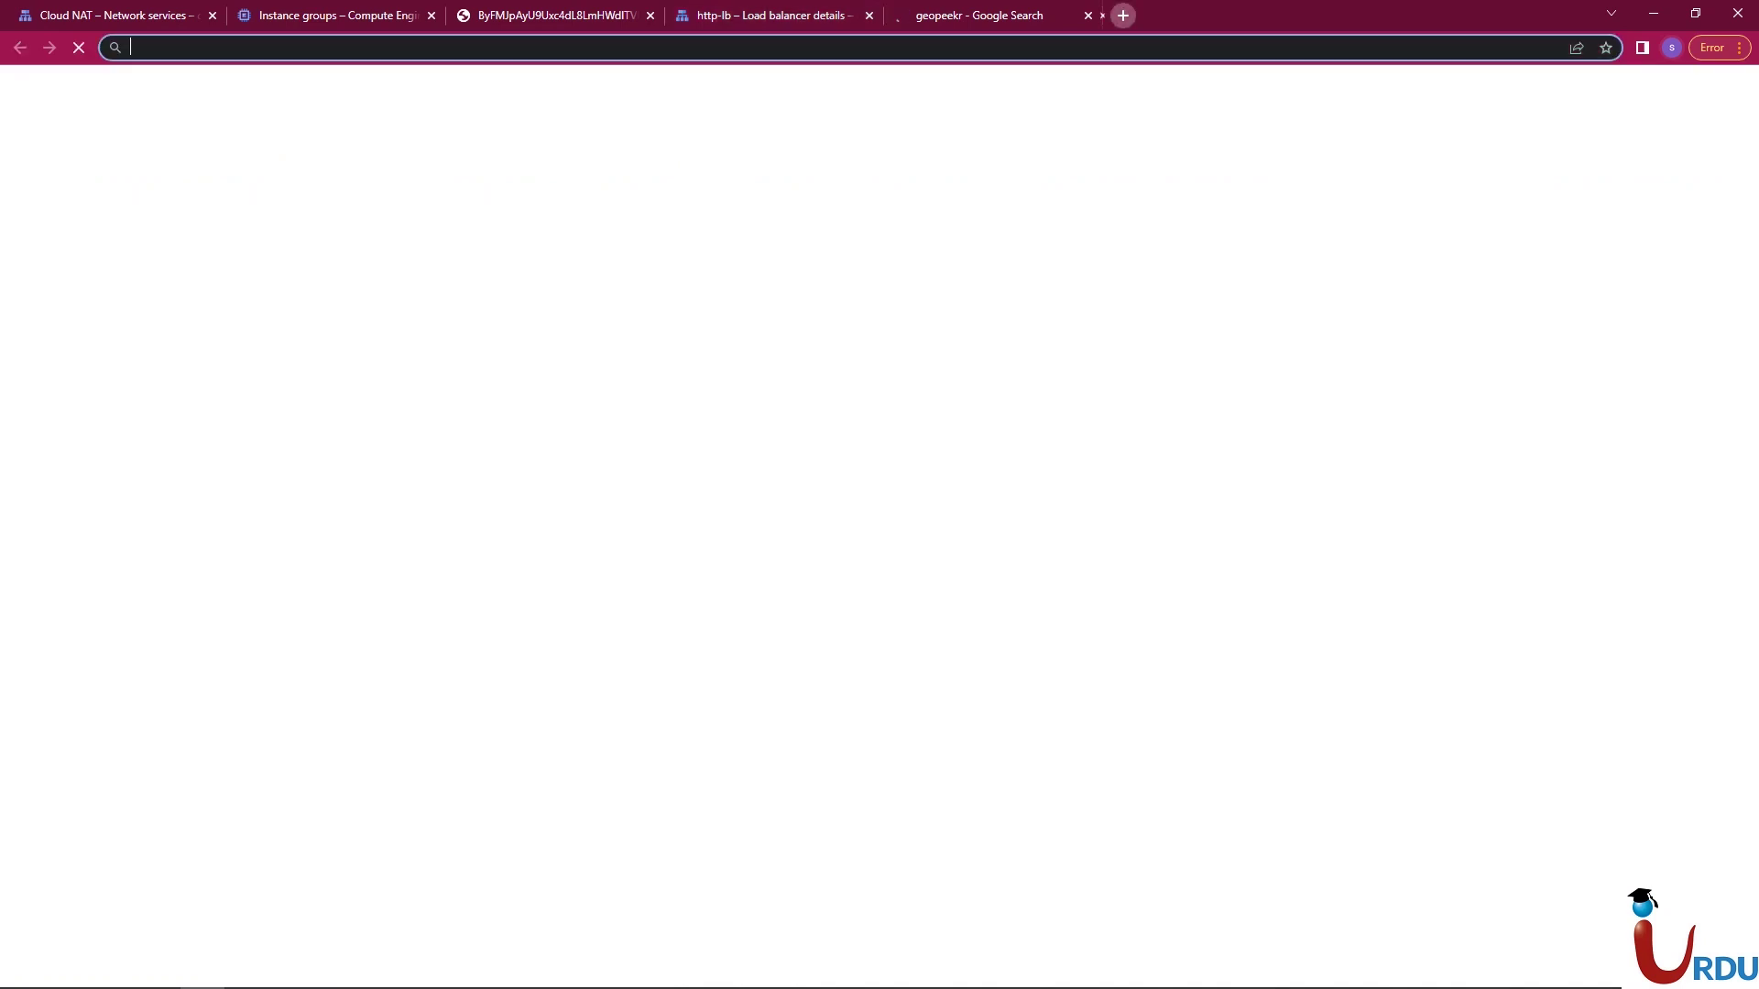
key("ctrl+v")
key("Return")
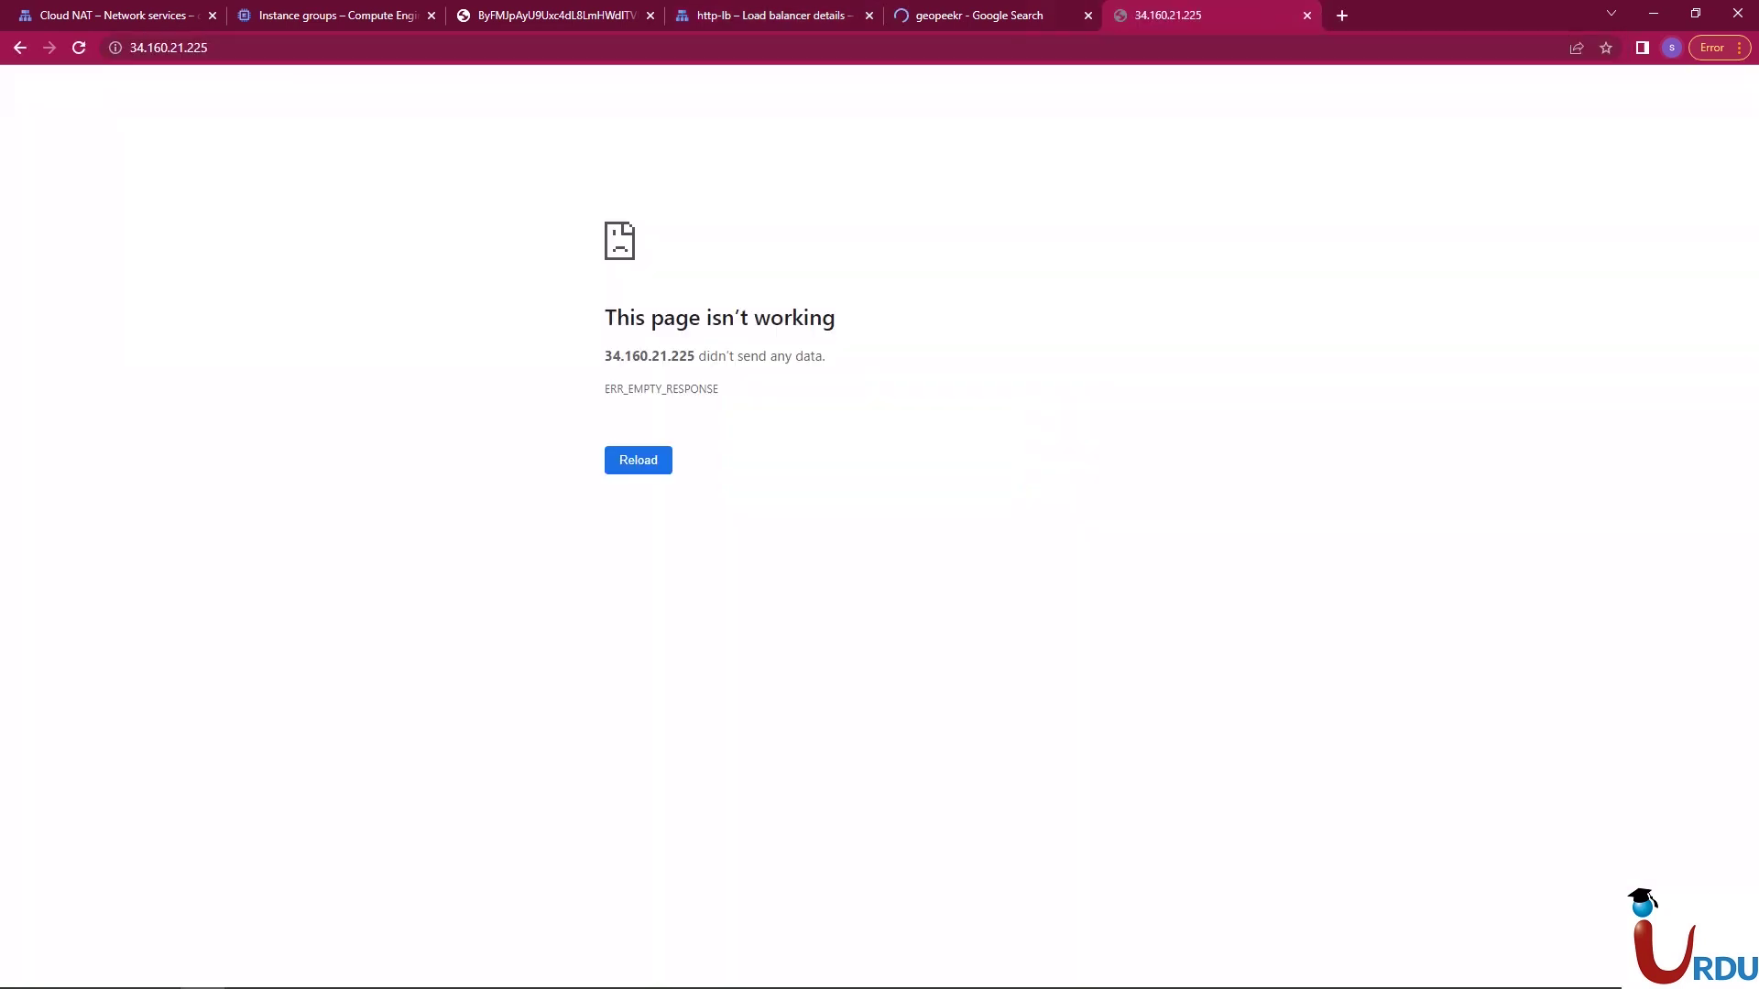
key("ctrl+l")
key("Home")
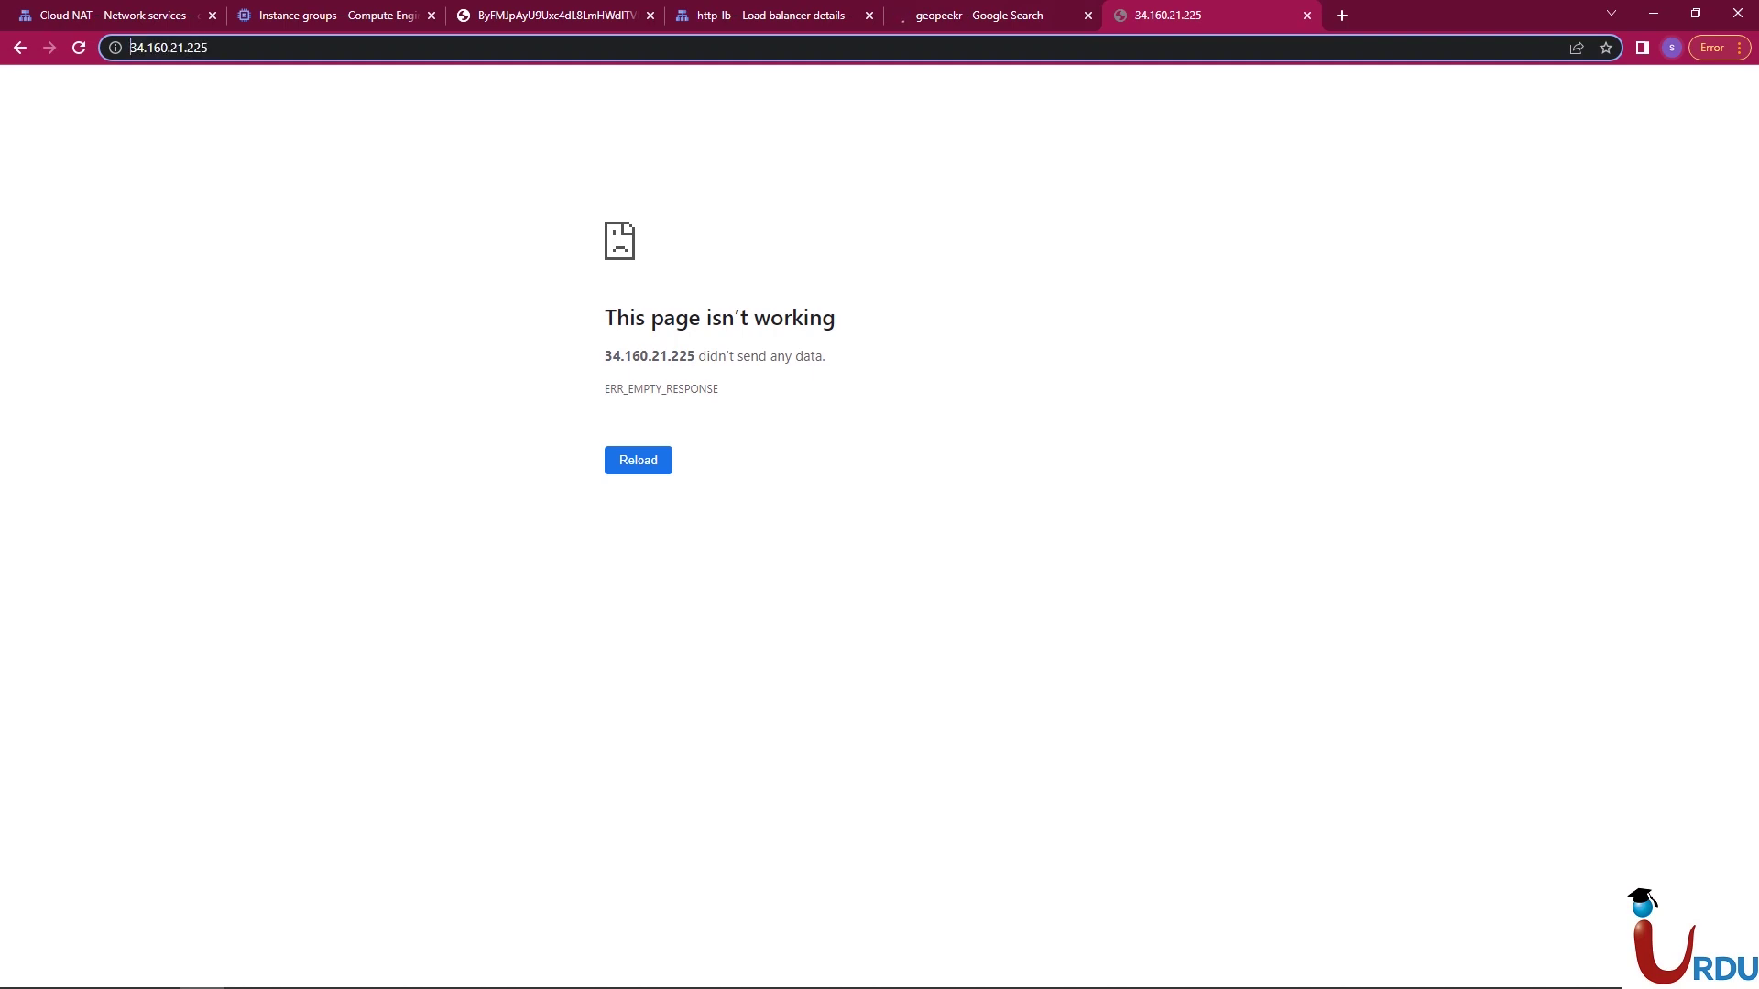
key("Return")
key("ctrl+l")
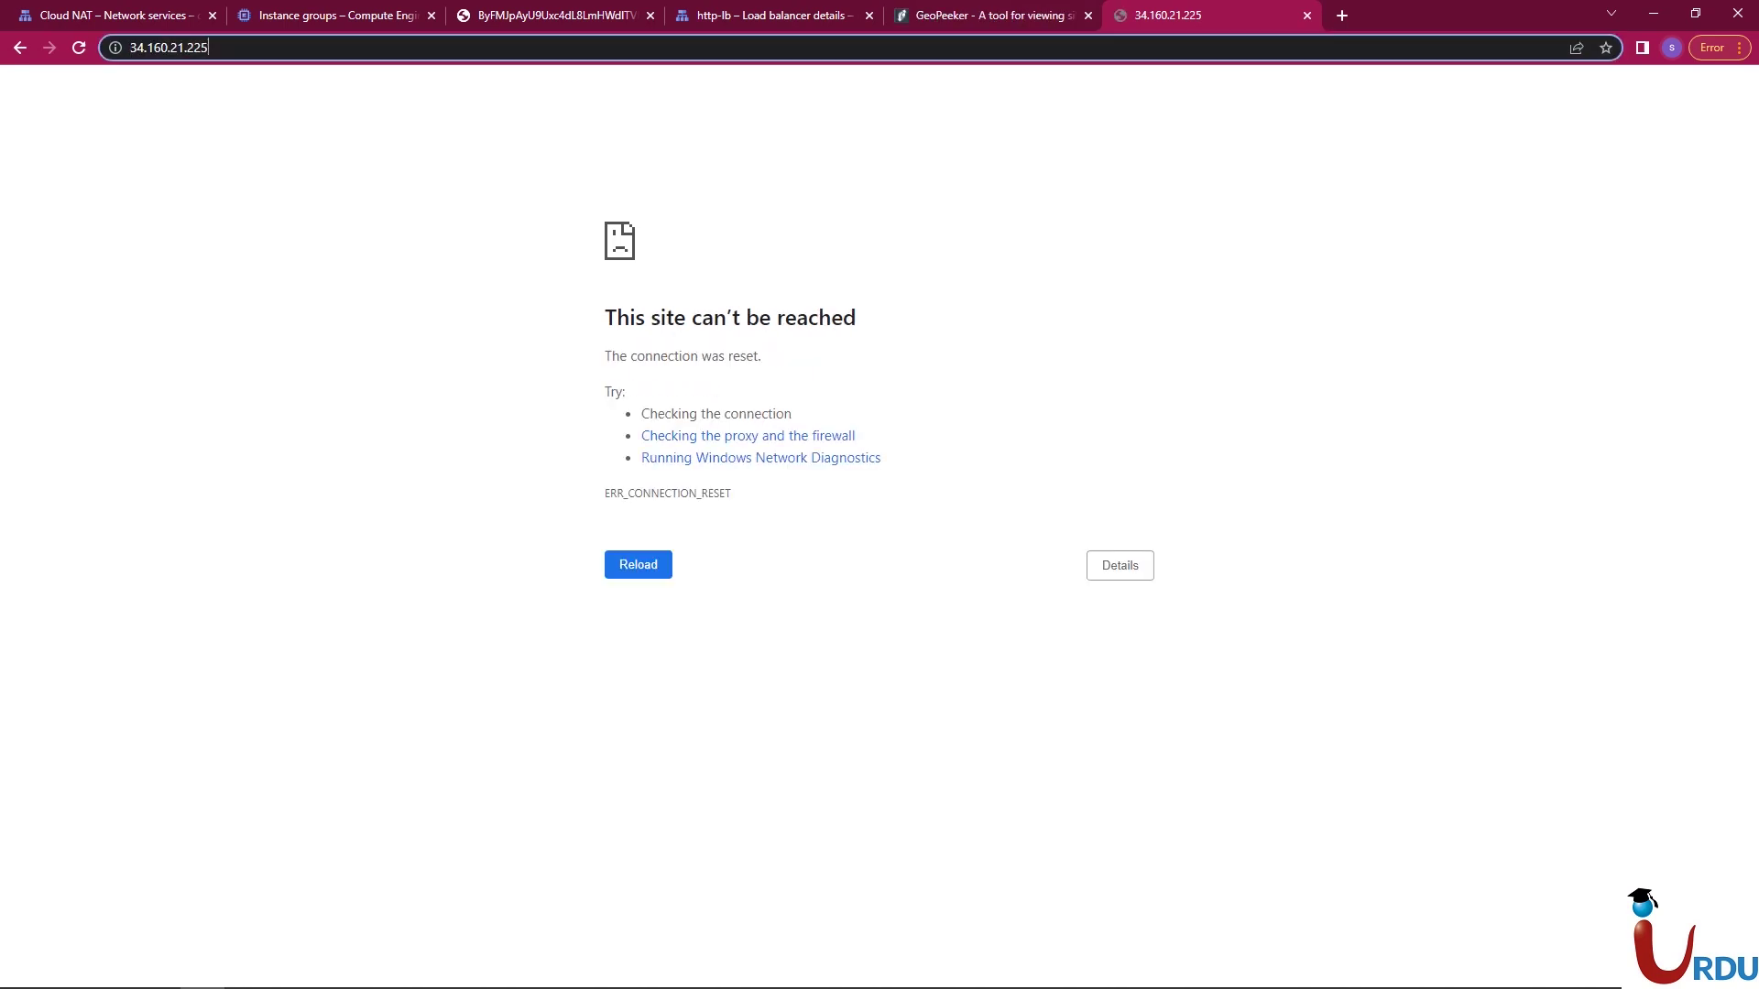
key("Home")
type("http")
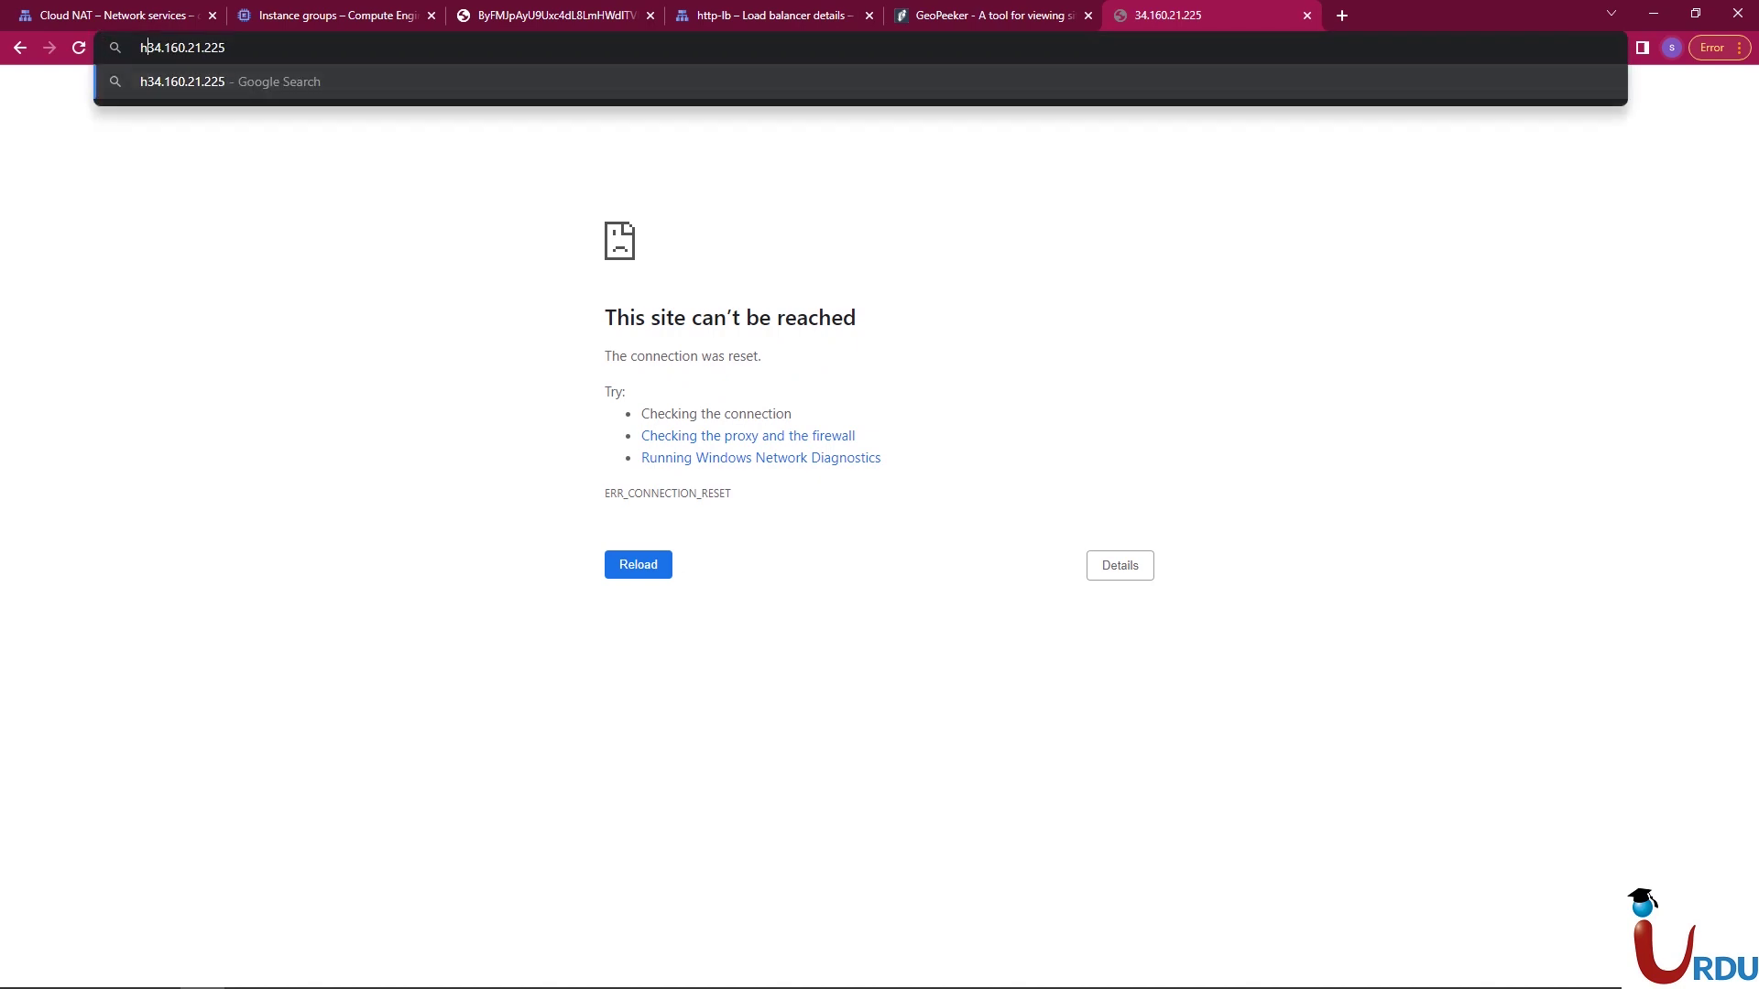
type("://")
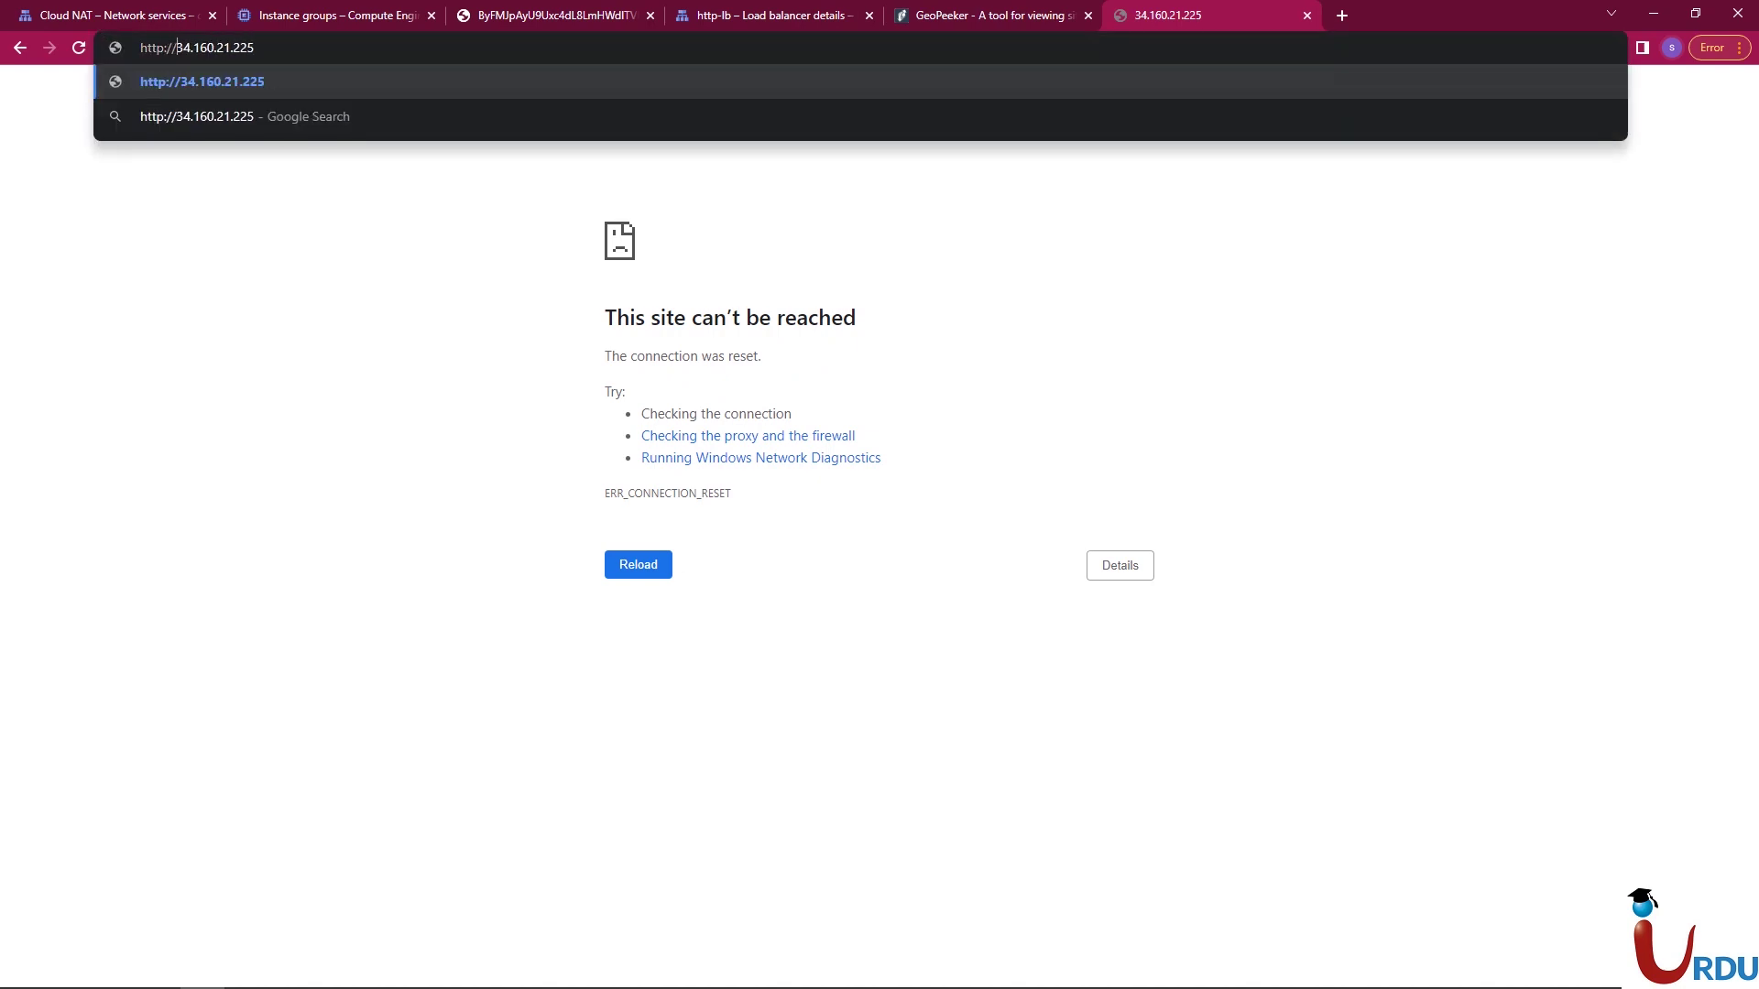
key("Return")
key("F5")
key("F5")
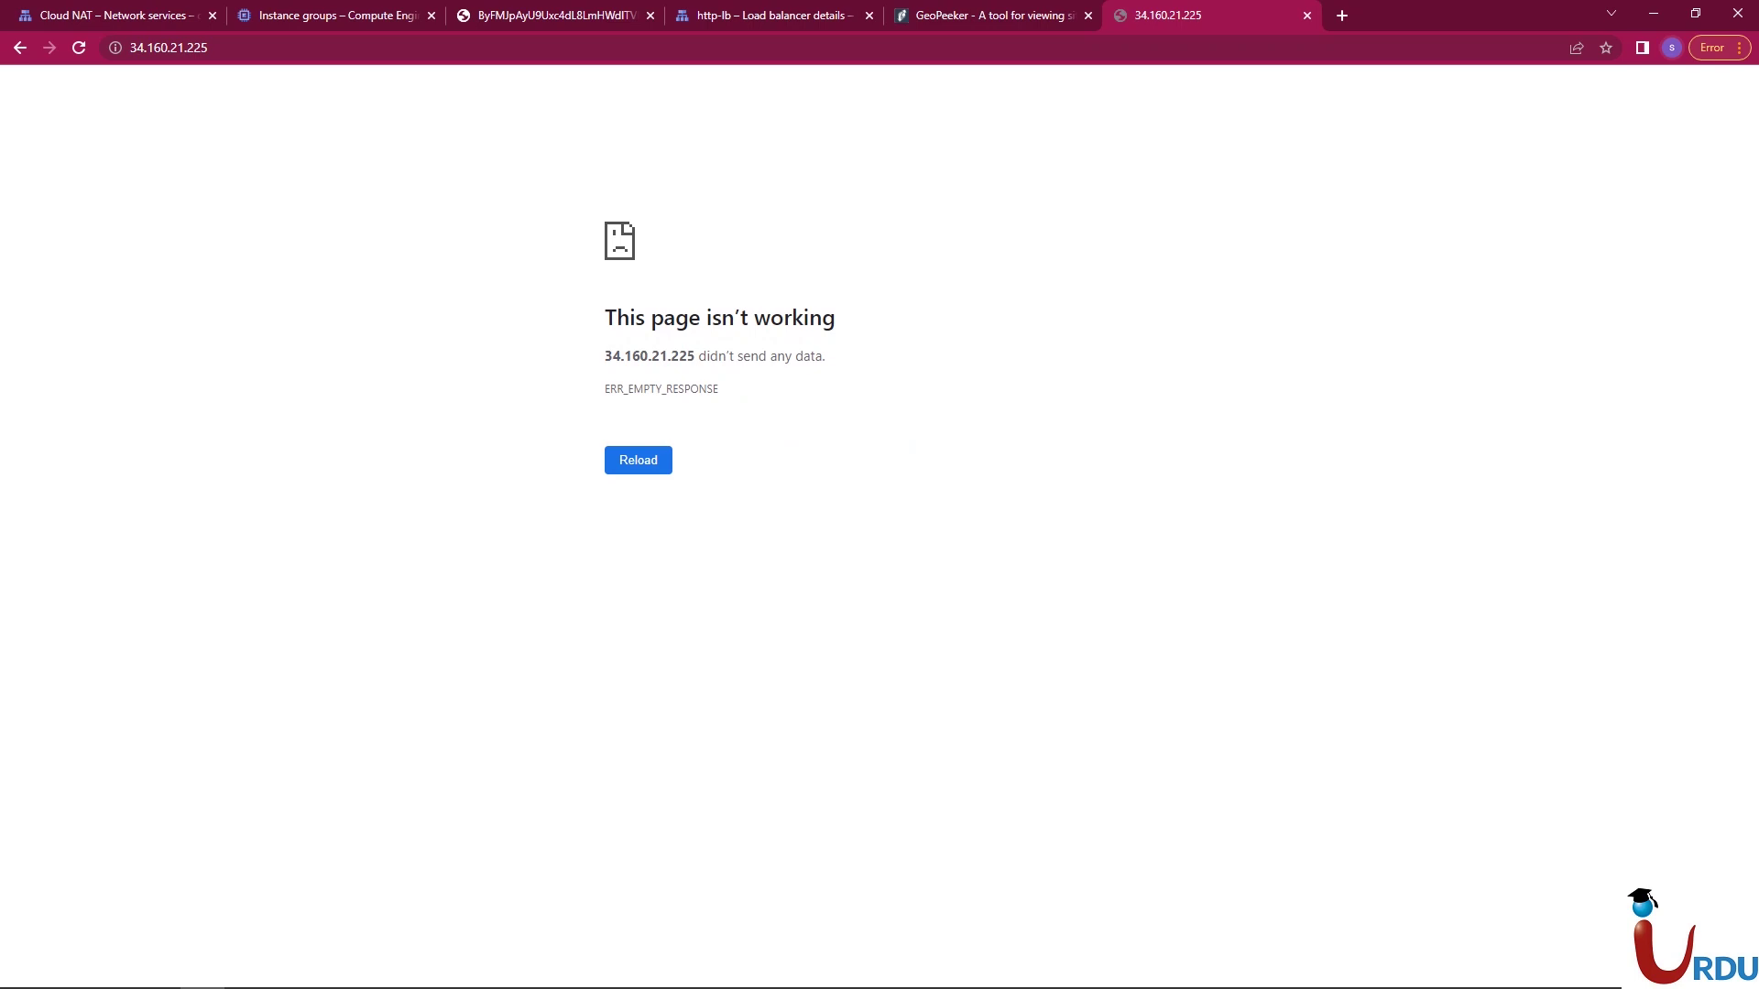
- Reload the 34.160.21.225 page several more times and return to the http-lb details
left_click(656, 459)
left_click(656, 459)
triple_click(655, 459)
left_click(984, 15)
key("ctrl+shift+Tab")
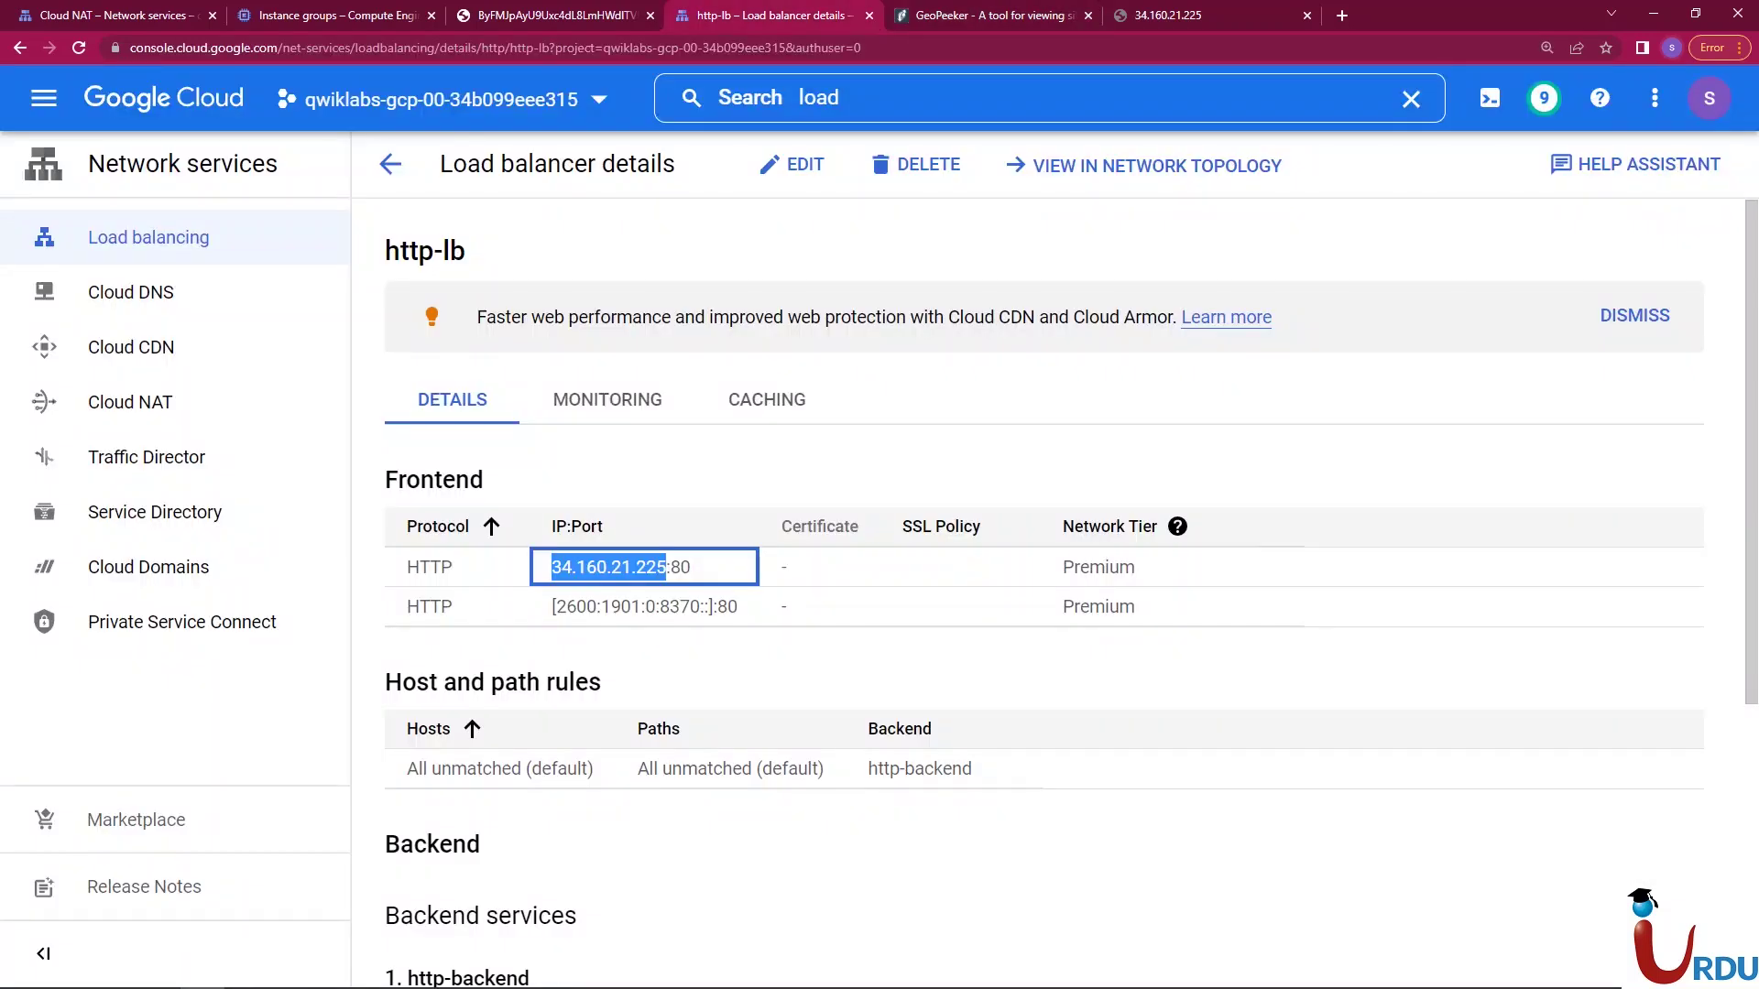
key("alt+Tab")
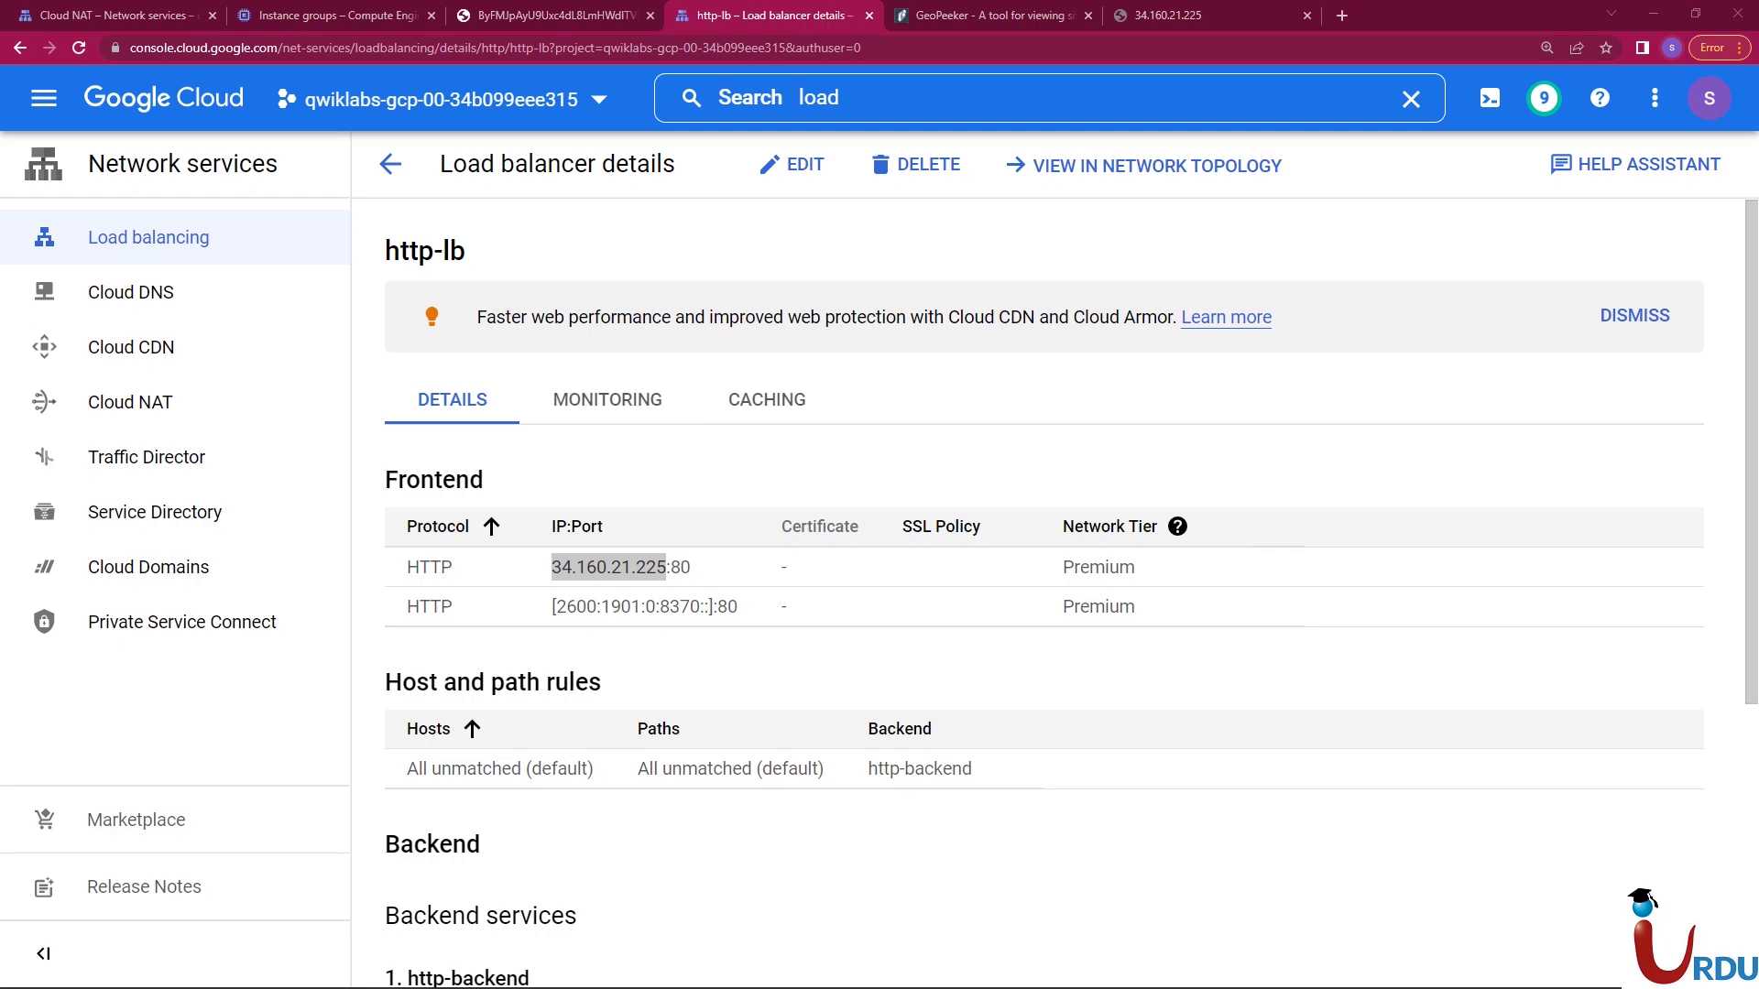
- Go back to the 34.160.21.225 page and reload it repeatedly to test the load balancer's response
left_click(1227, 15)
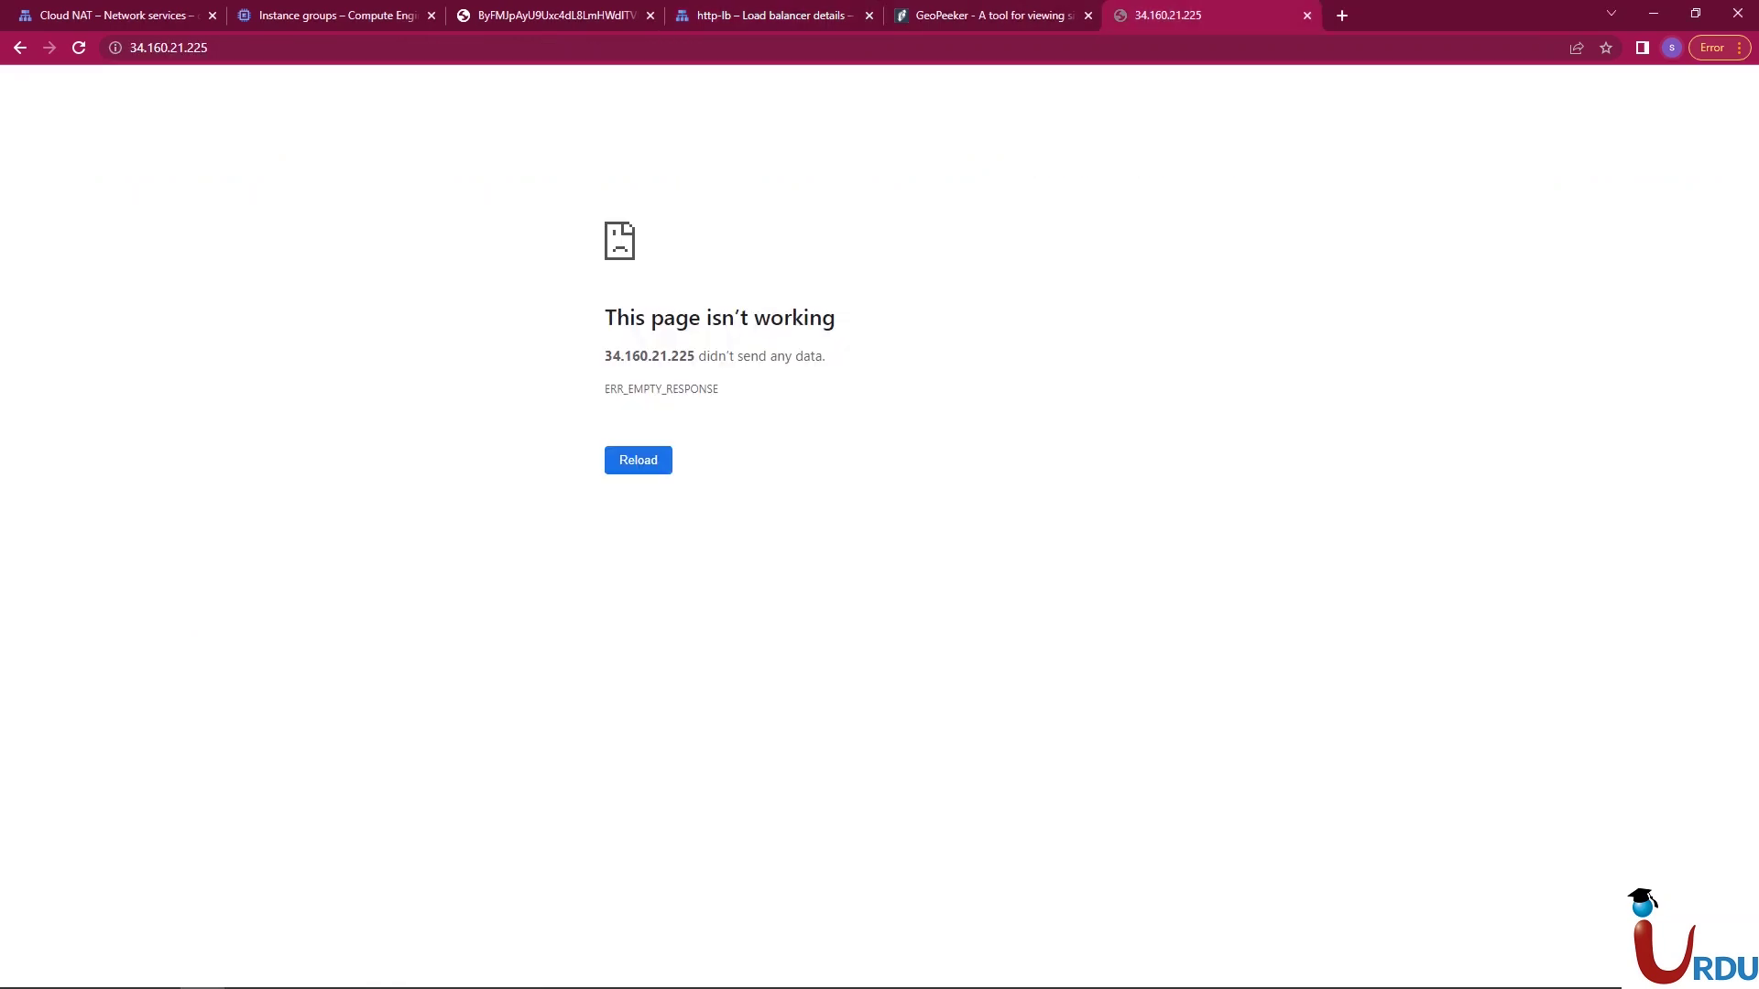
left_click(79, 48)
left_click(79, 47)
left_click(79, 48)
left_click(79, 47)
- Check the Cloud NAT gateway, refresh the Compute Engine instance groups, and dismiss the instance group creation notification
left_click(549, 14)
key("ctrl+shift+Tab")
key("ctrl+shift+Tab")
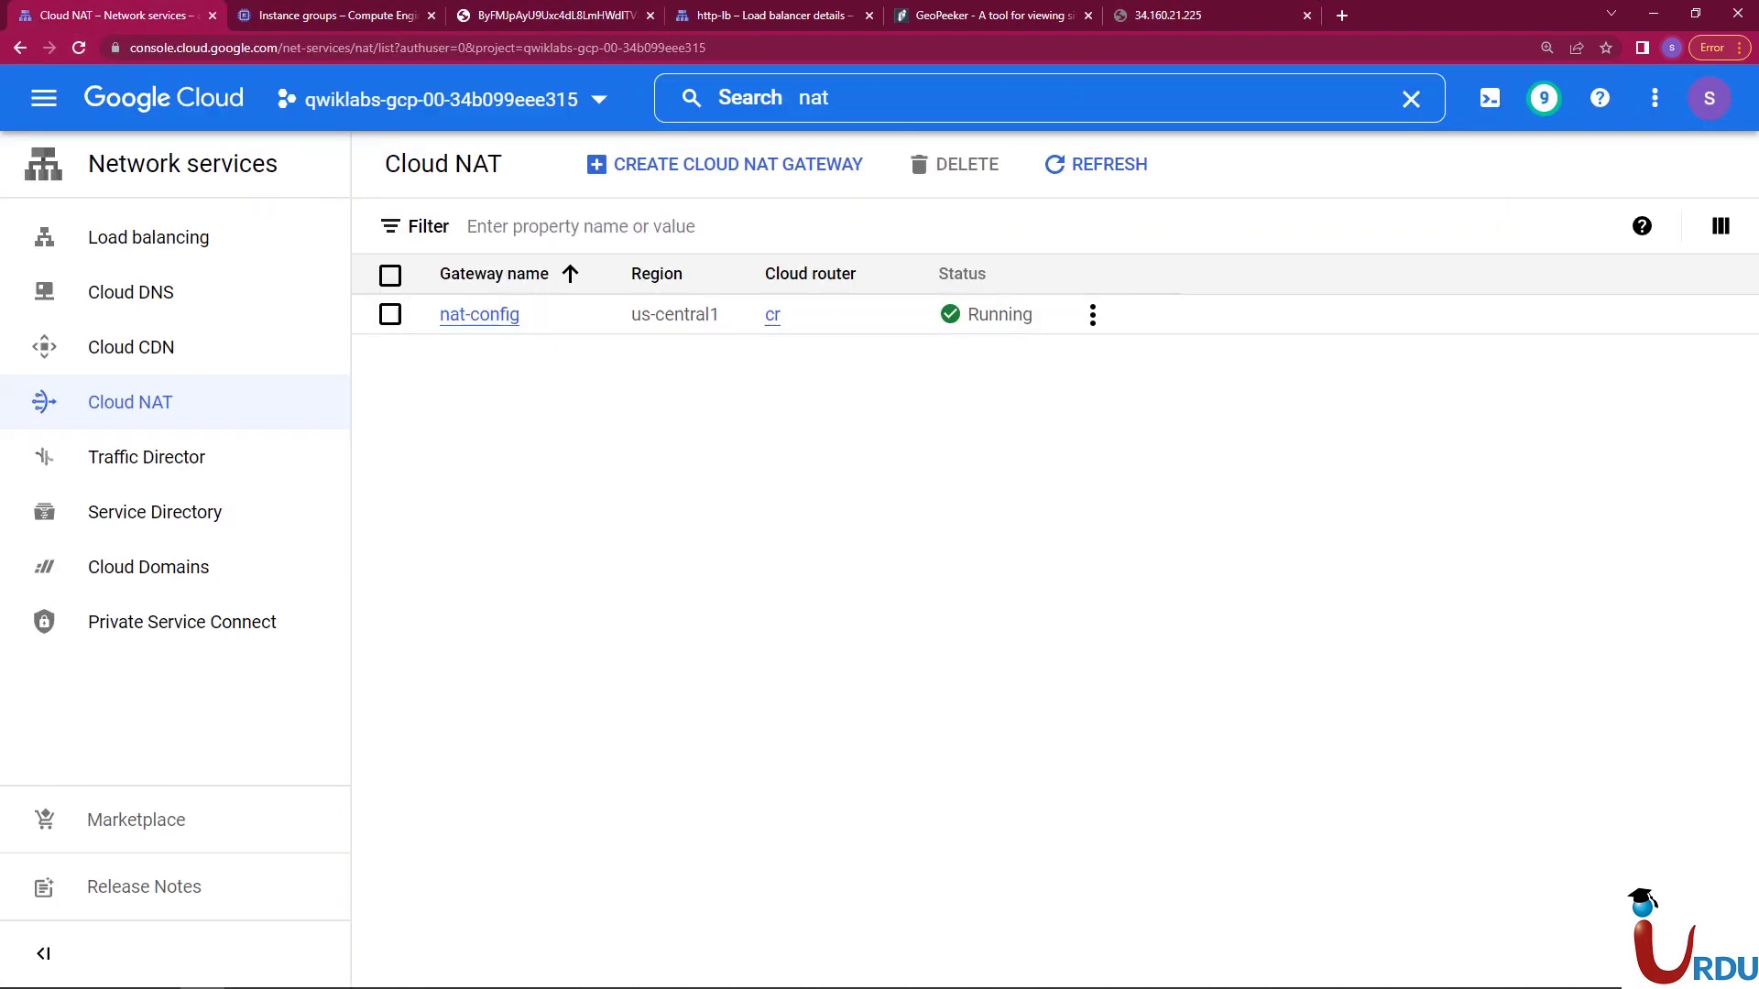
key("ctrl+Tab")
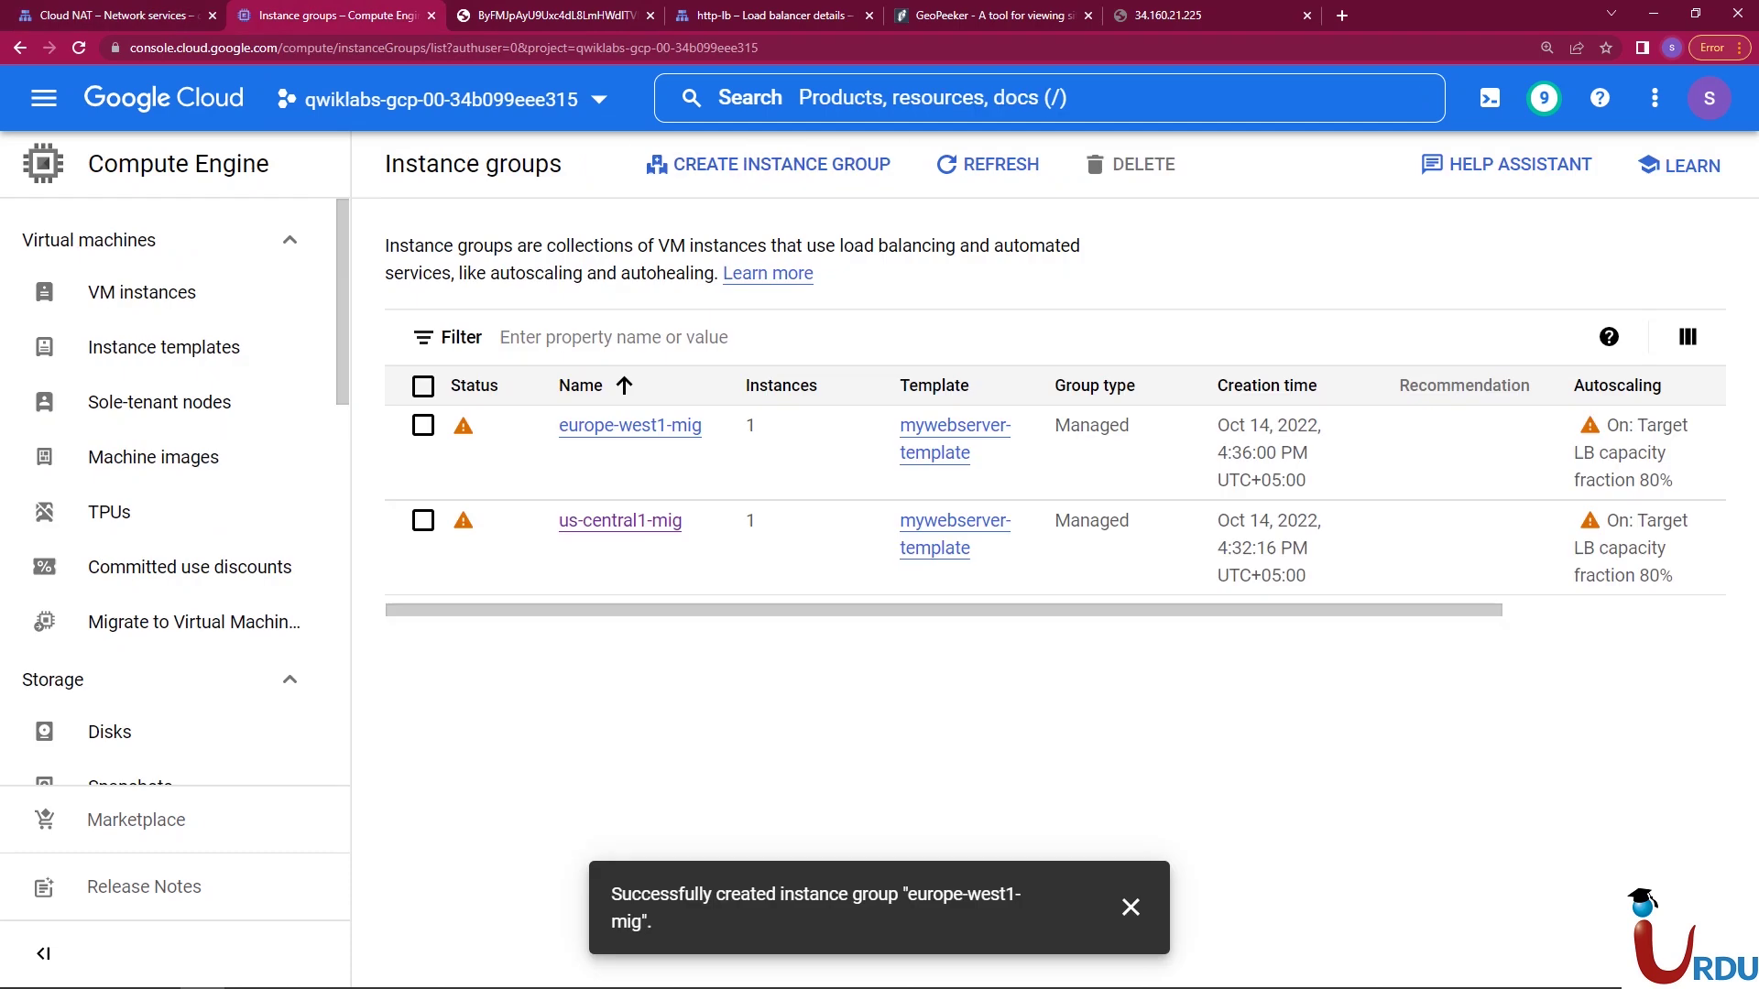
left_click(987, 164)
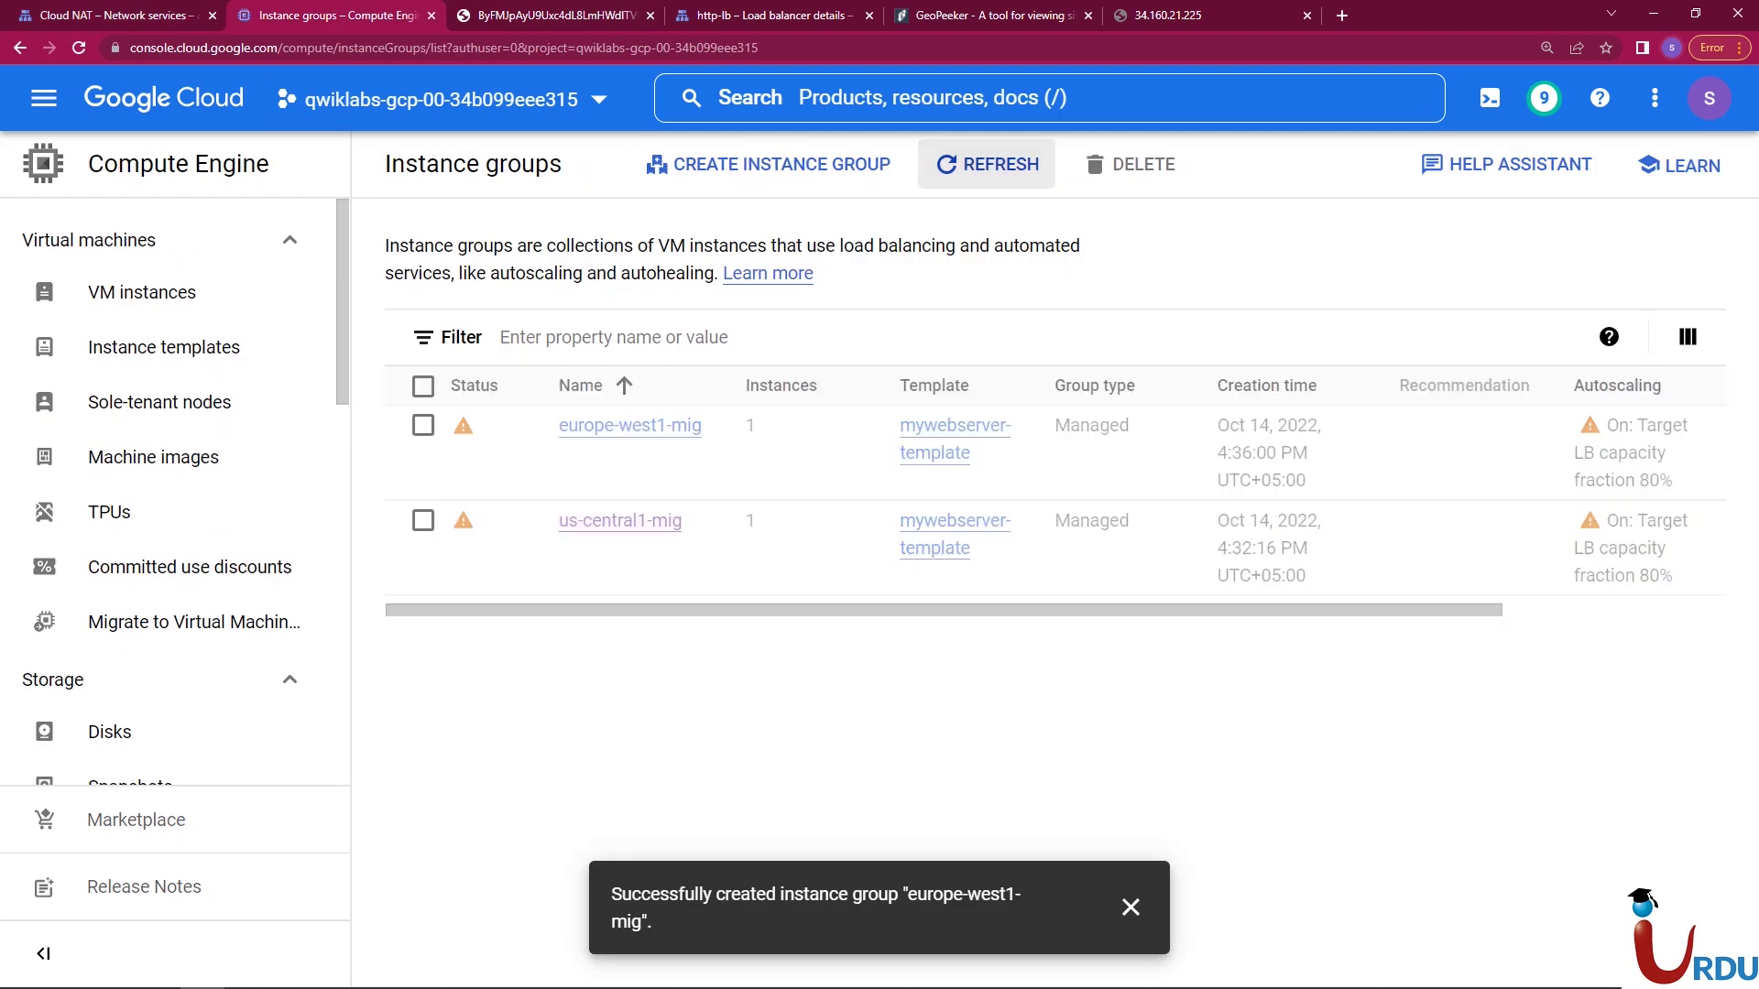
left_click(1130, 907)
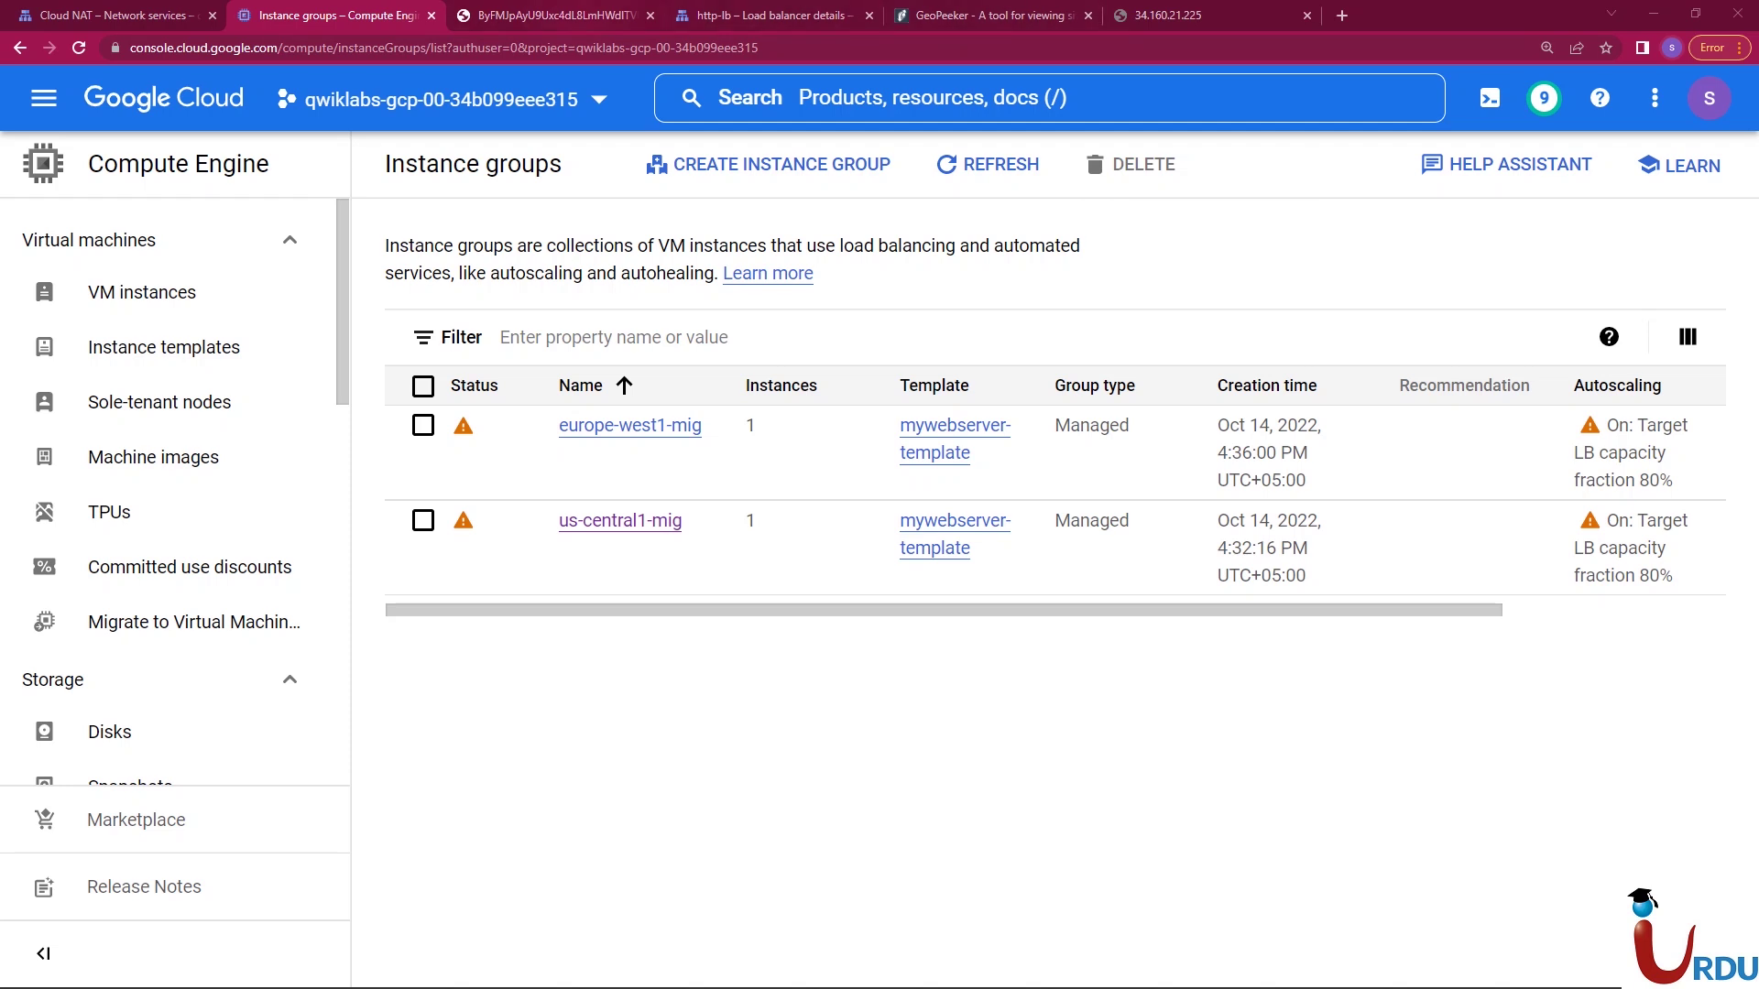
- Open the Google Cloud welcome page in a new browser tab, activate Cloud Shell there, and enlarge its terminal pane
key("ctrl+4")
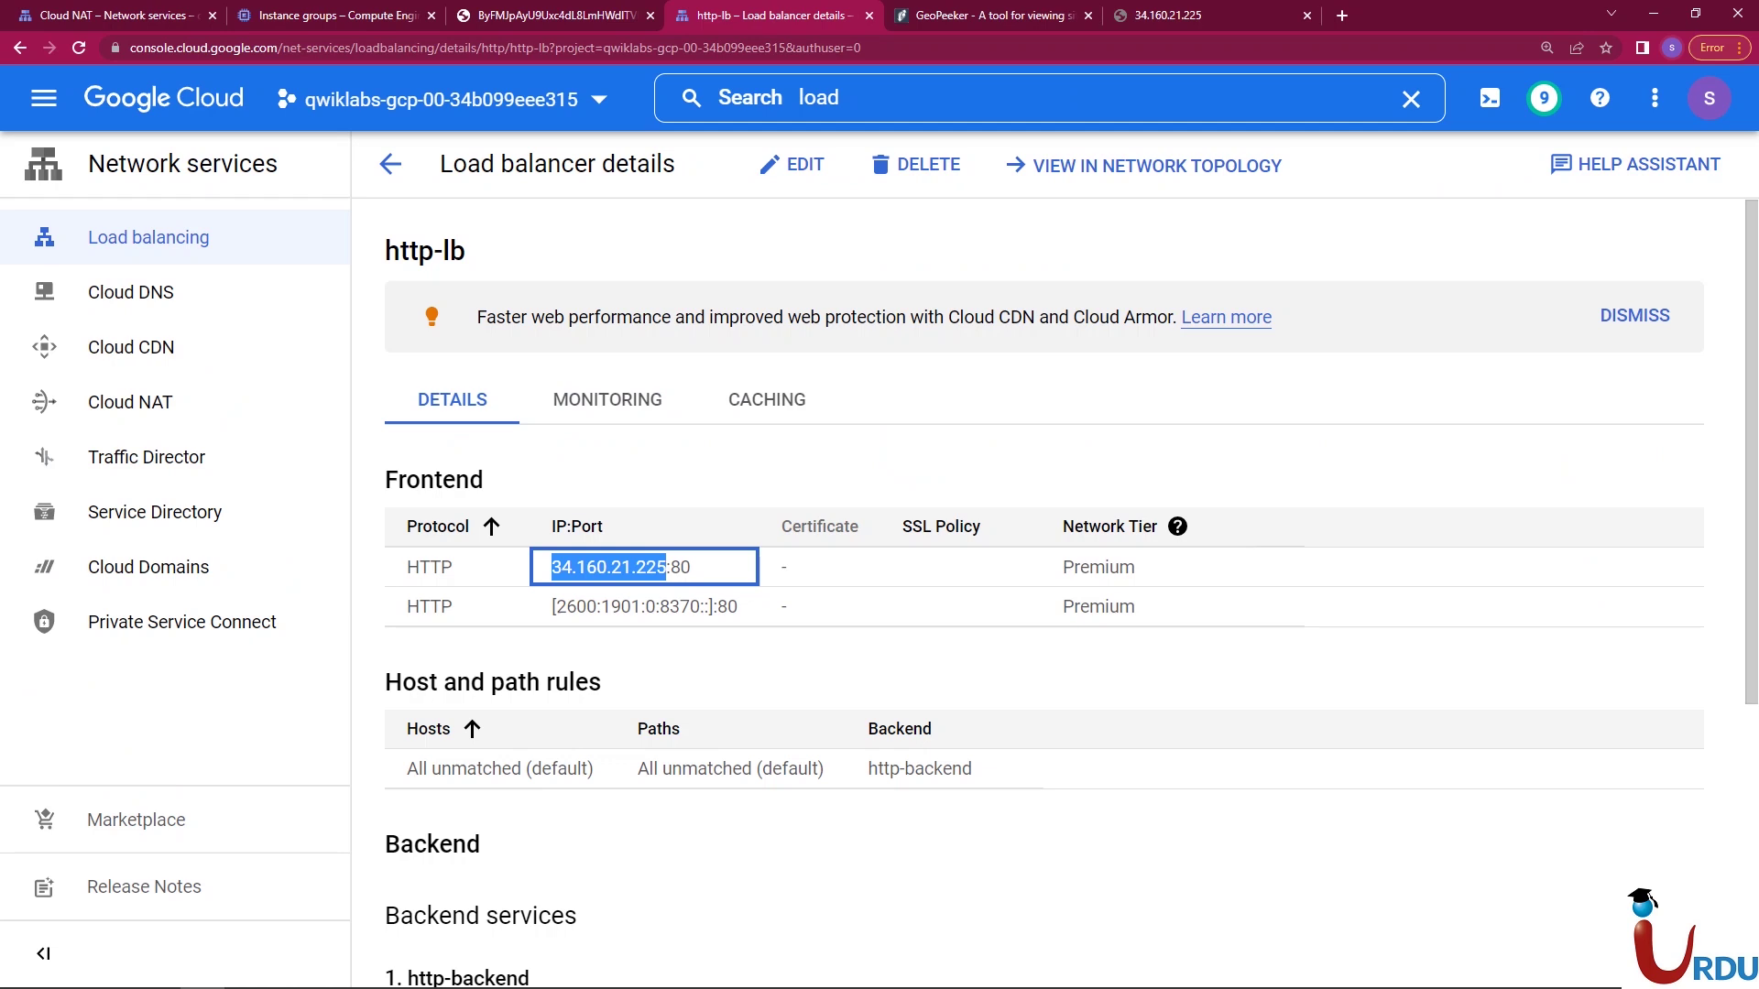
right_click(205, 99)
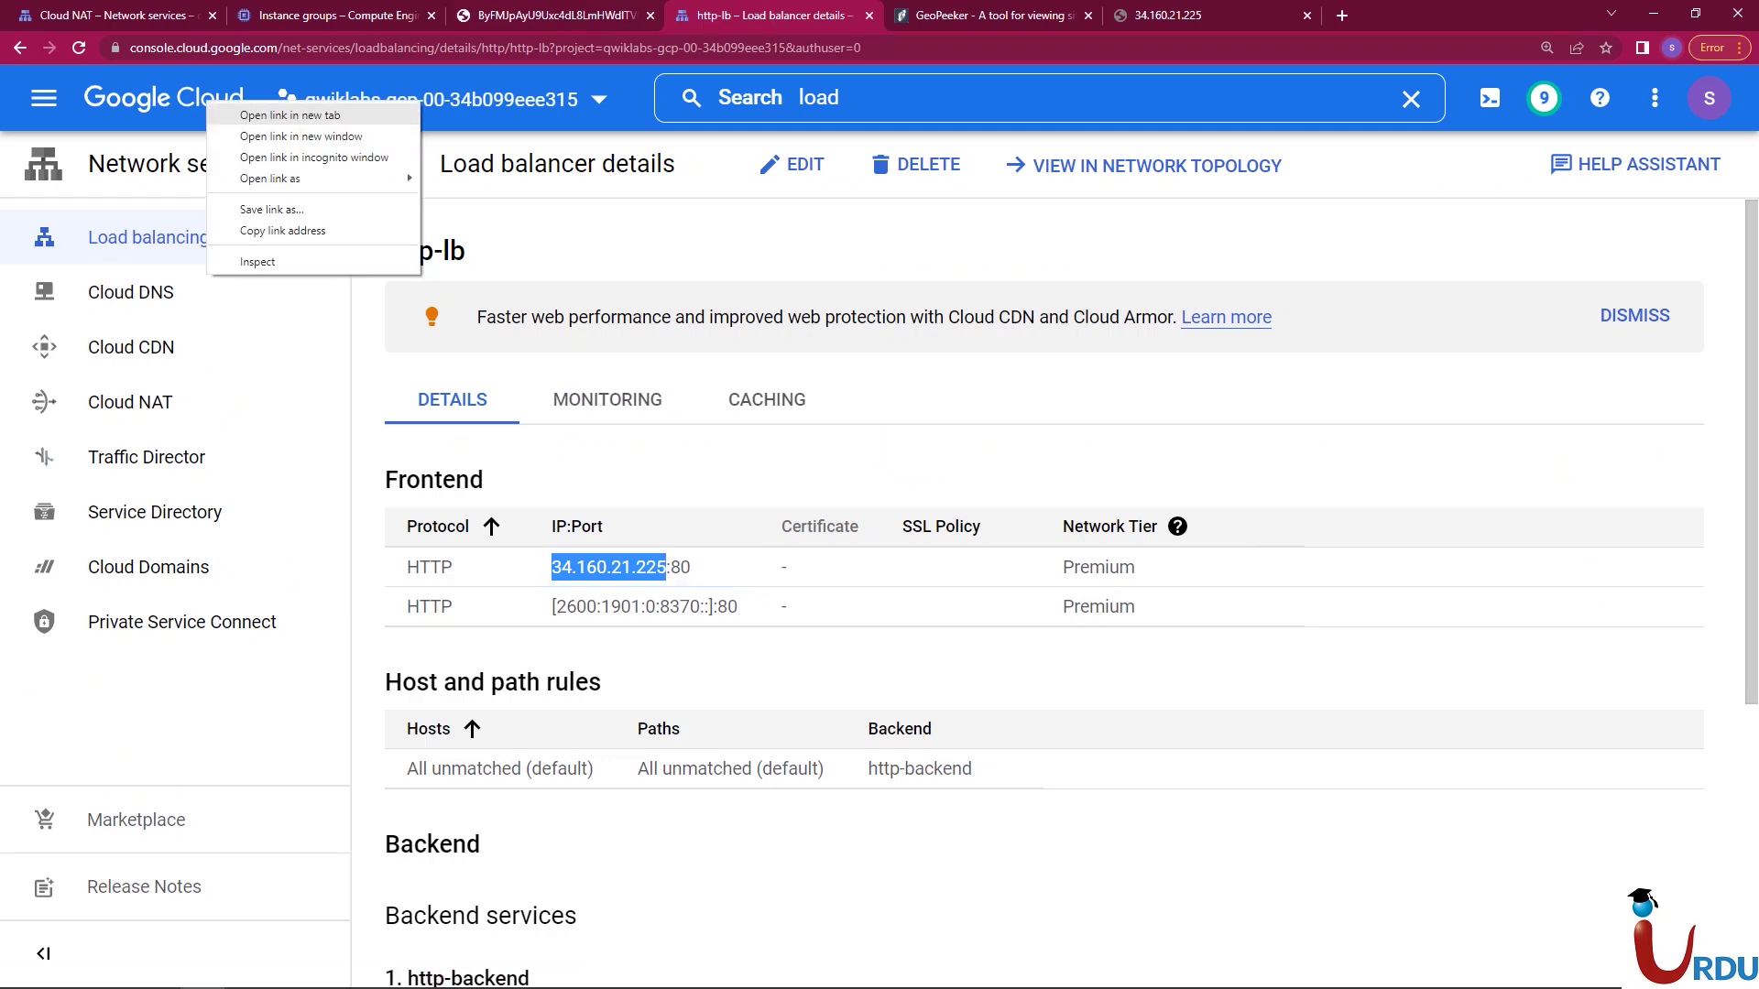
left_click(261, 113)
key("ctrl+5")
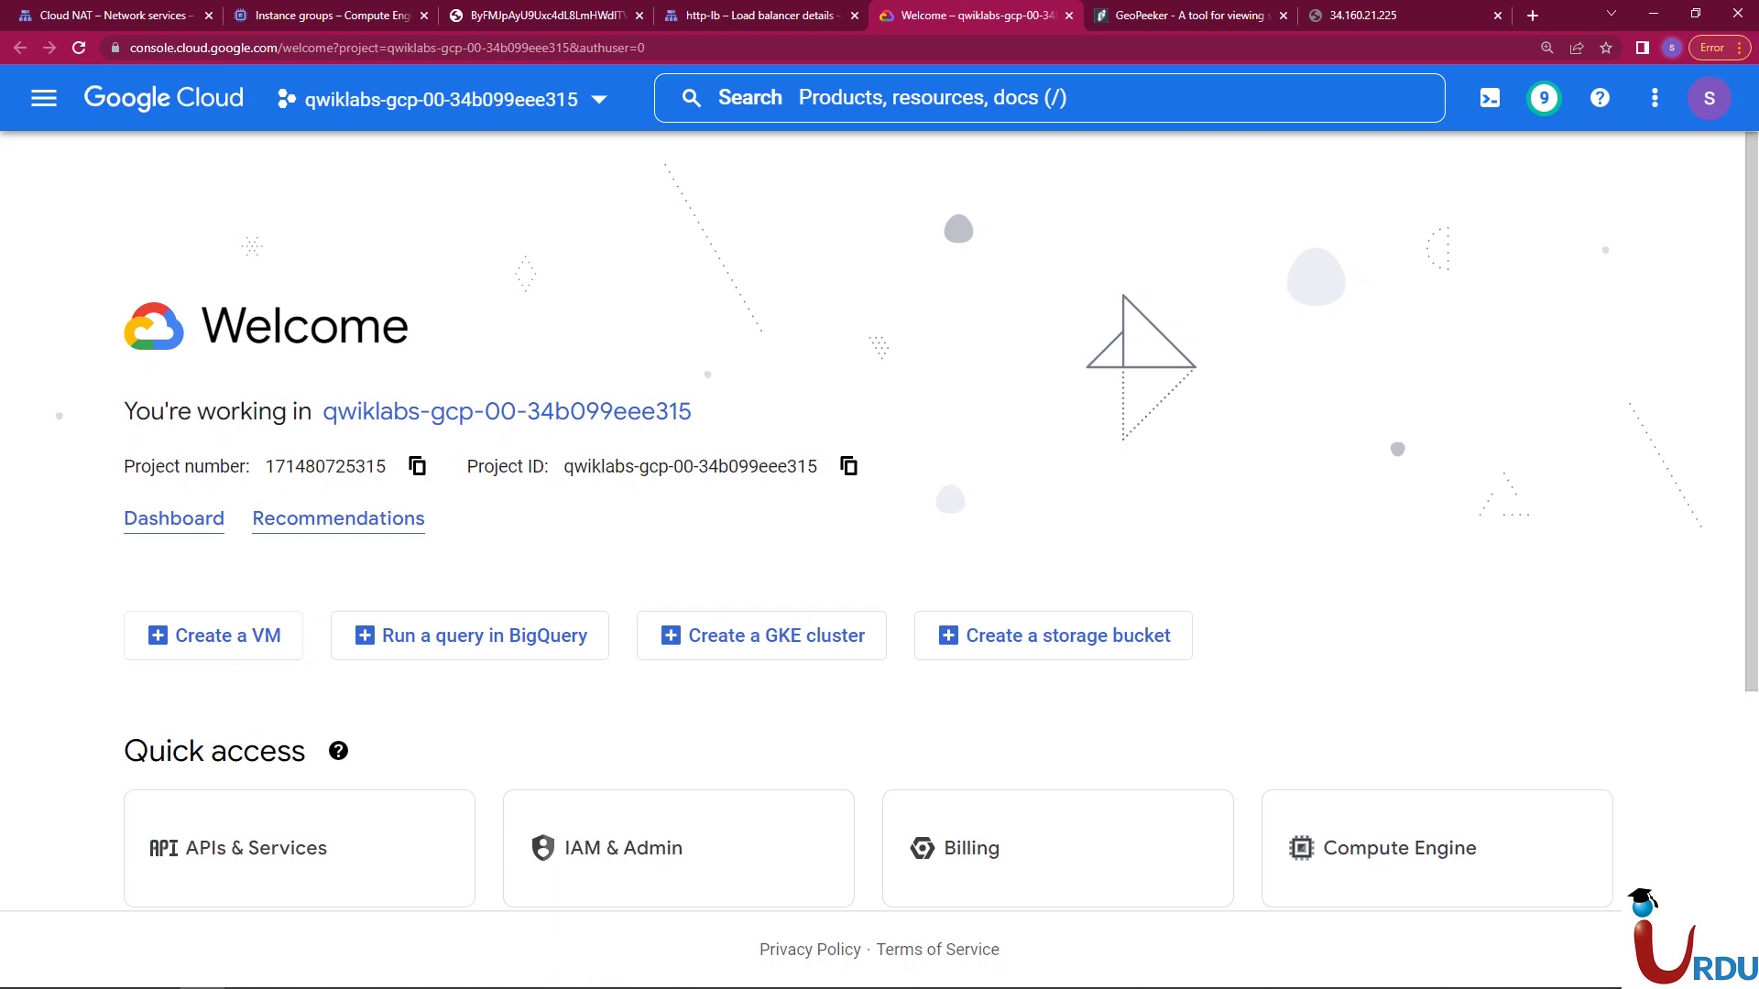
left_click(1490, 98)
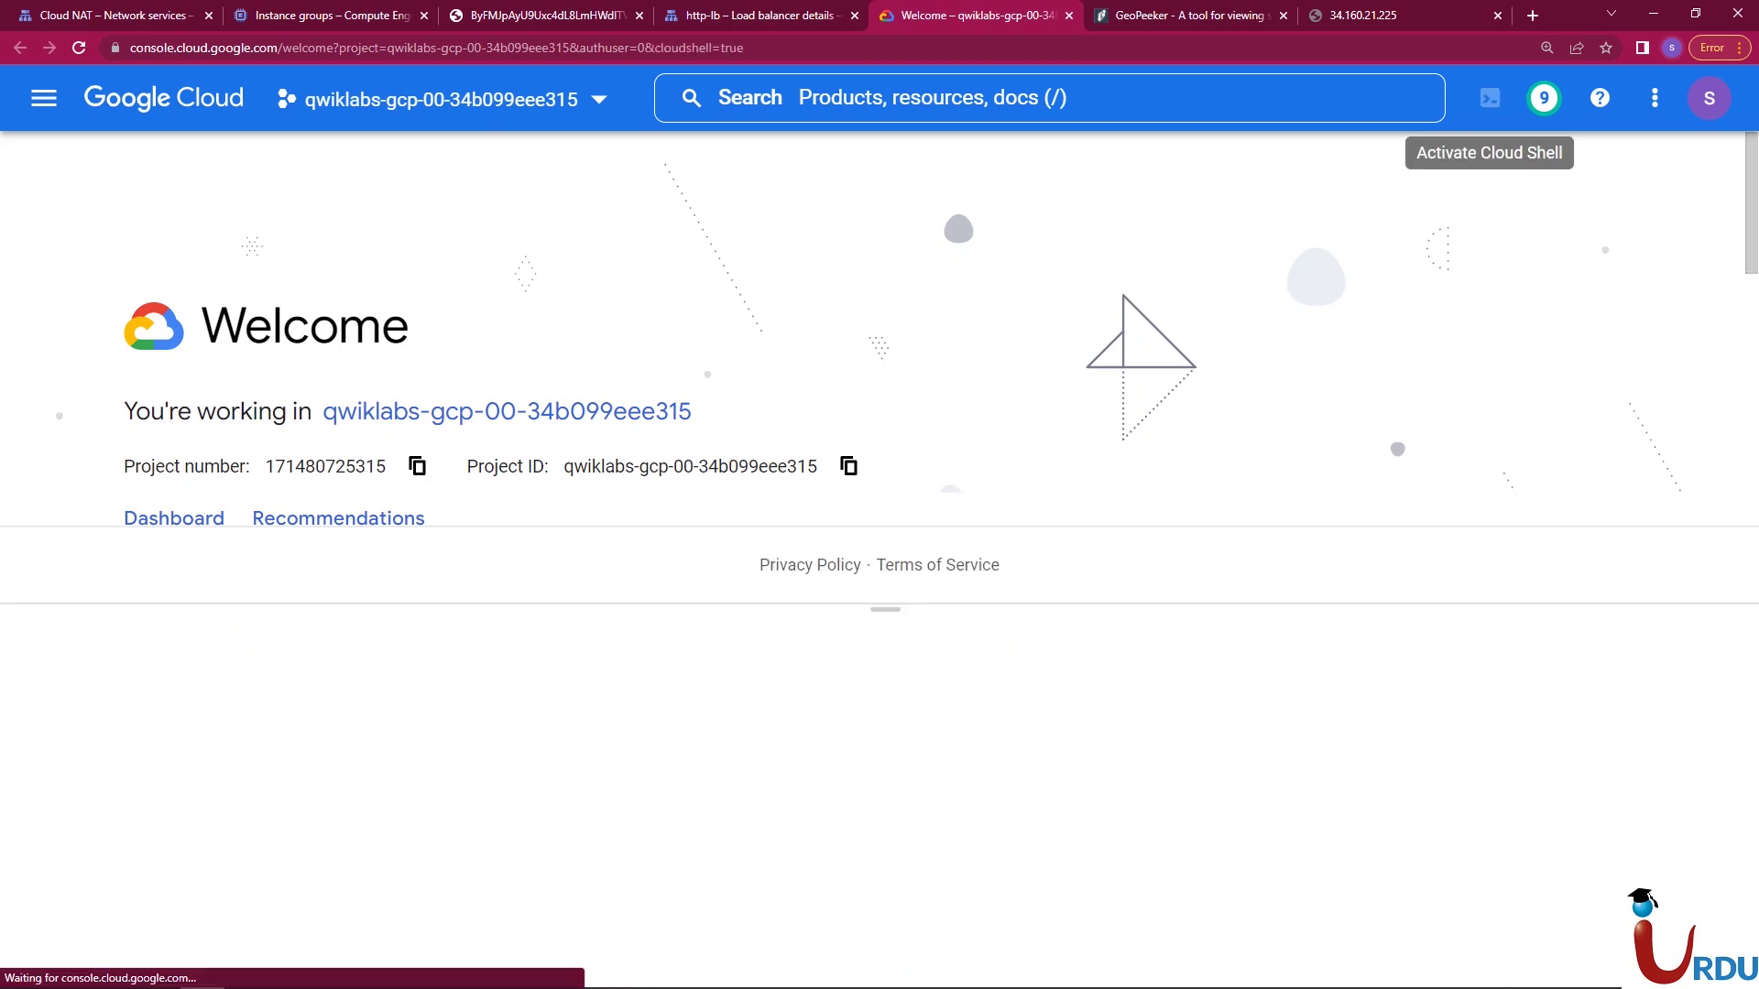
left_click_drag(884, 608, 885, 448)
- Reload the 34.160.21.225 page once more, refresh the load balancer list, and reopen the http-lb details
left_click(1397, 15)
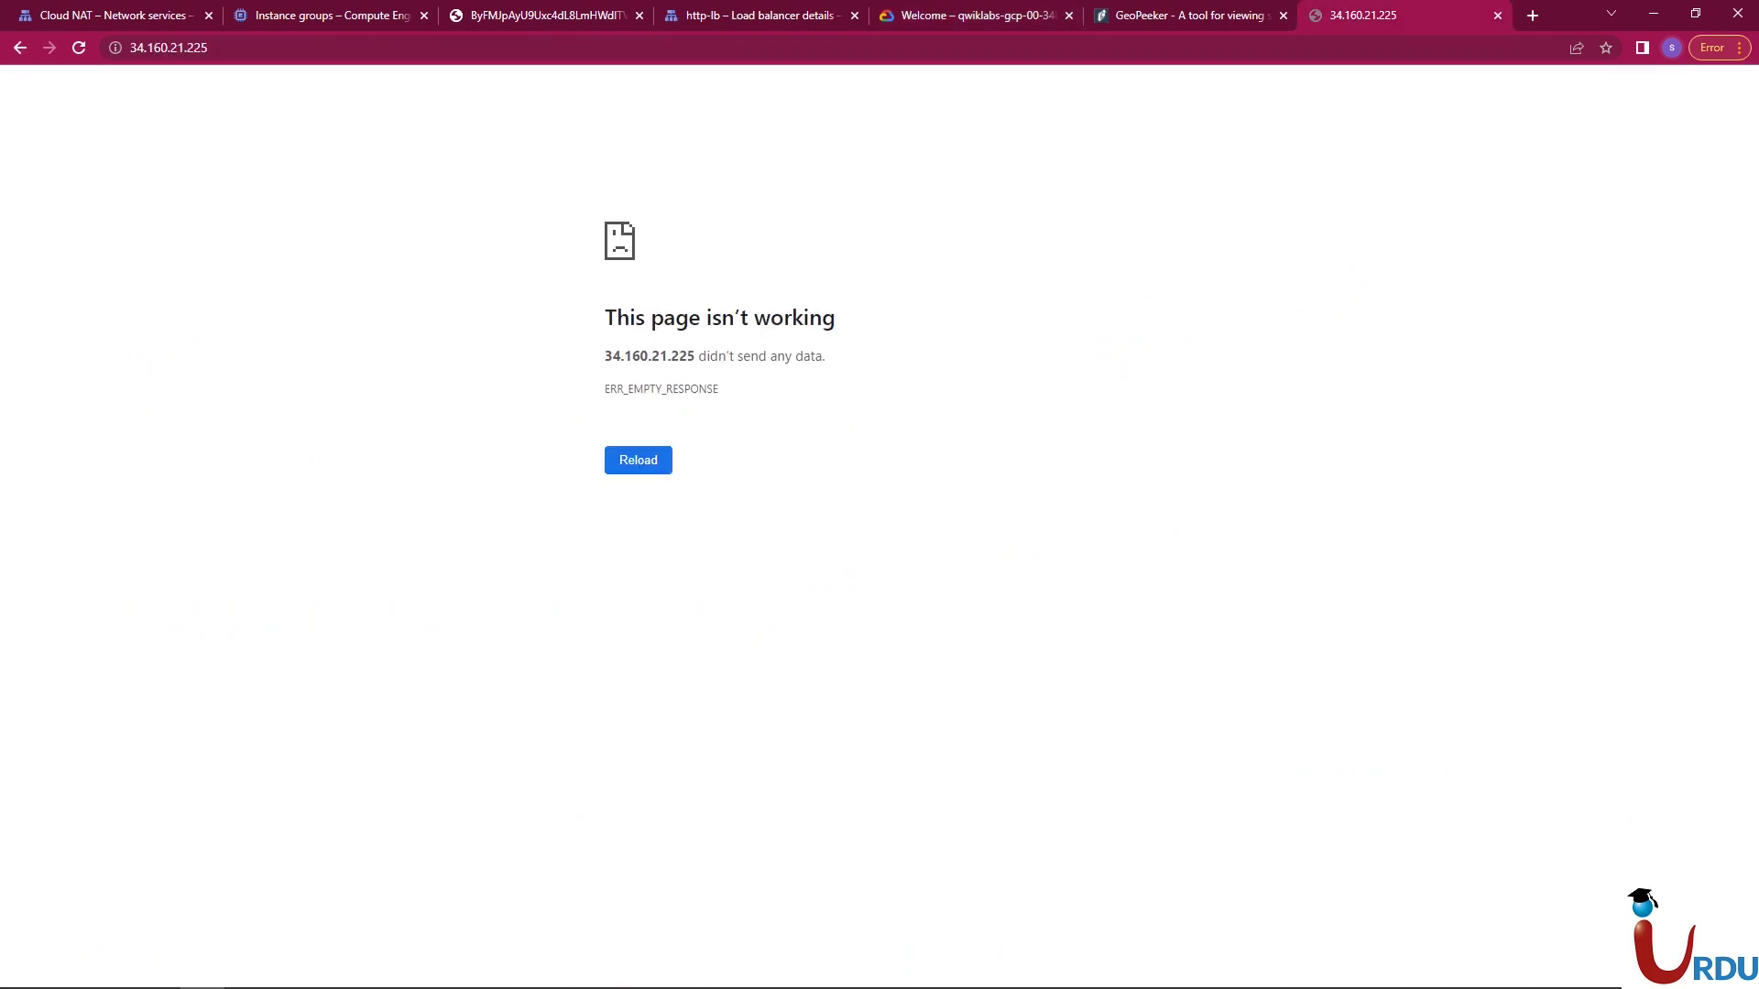
left_click(79, 47)
left_click(751, 15)
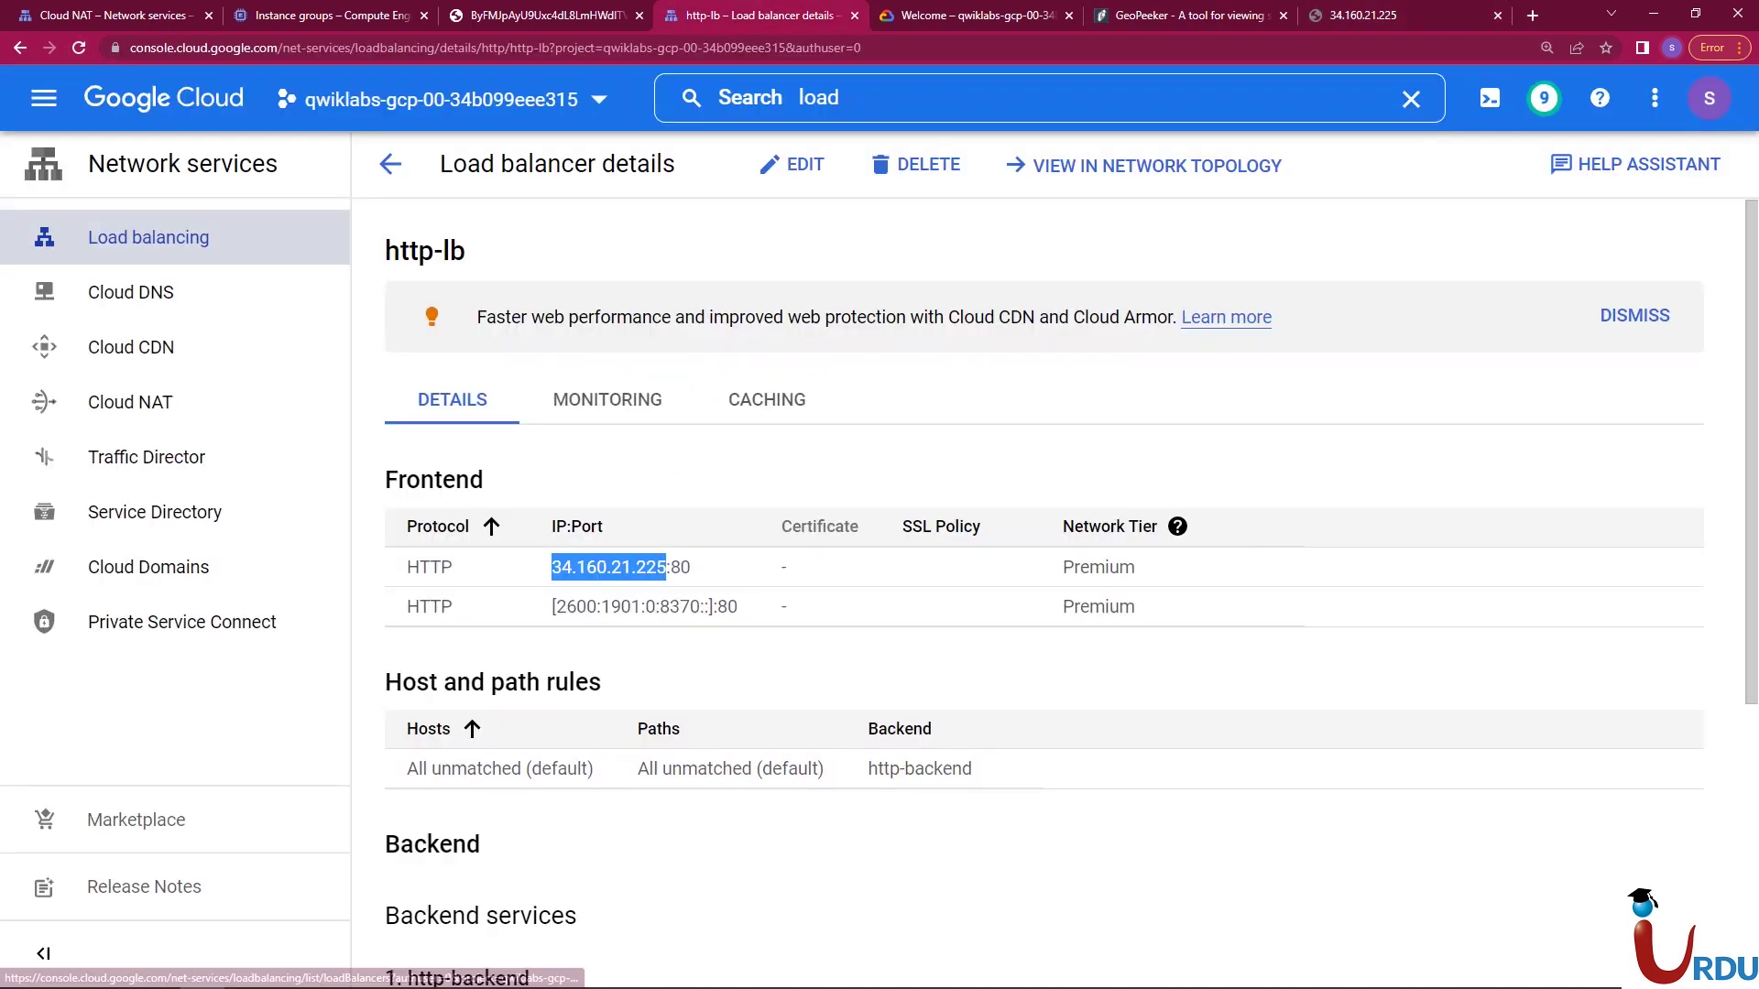
left_click(146, 237)
left_click(970, 166)
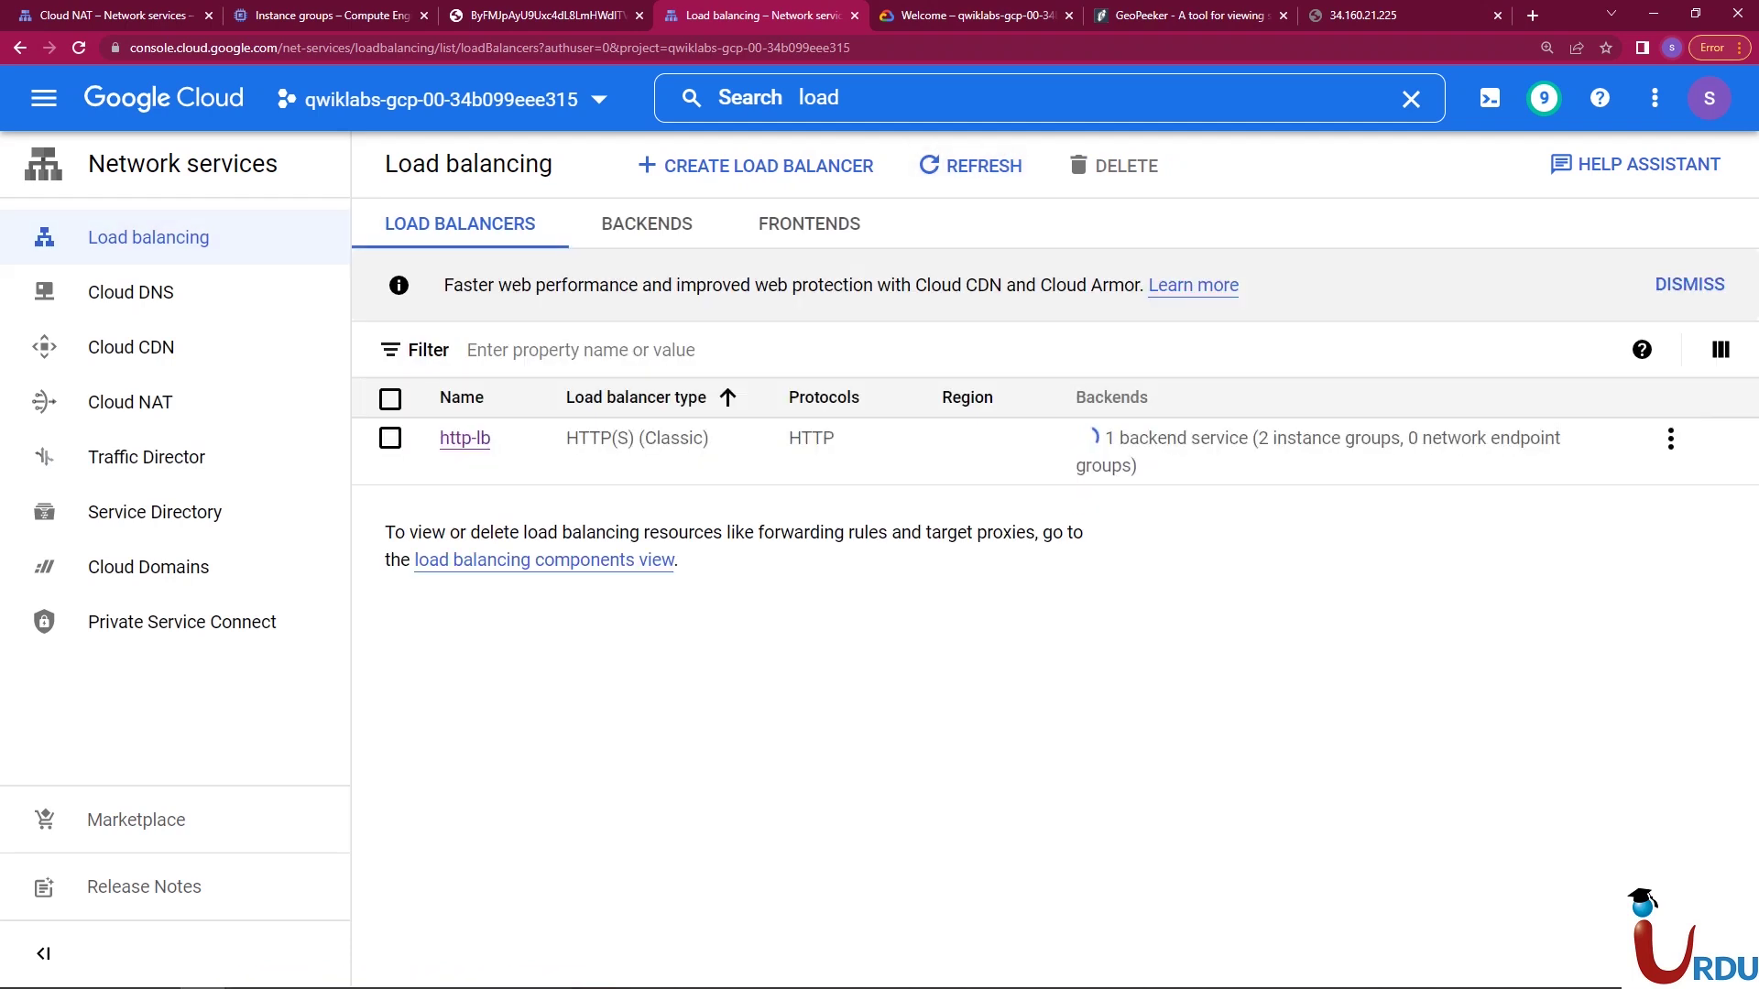
left_click(464, 438)
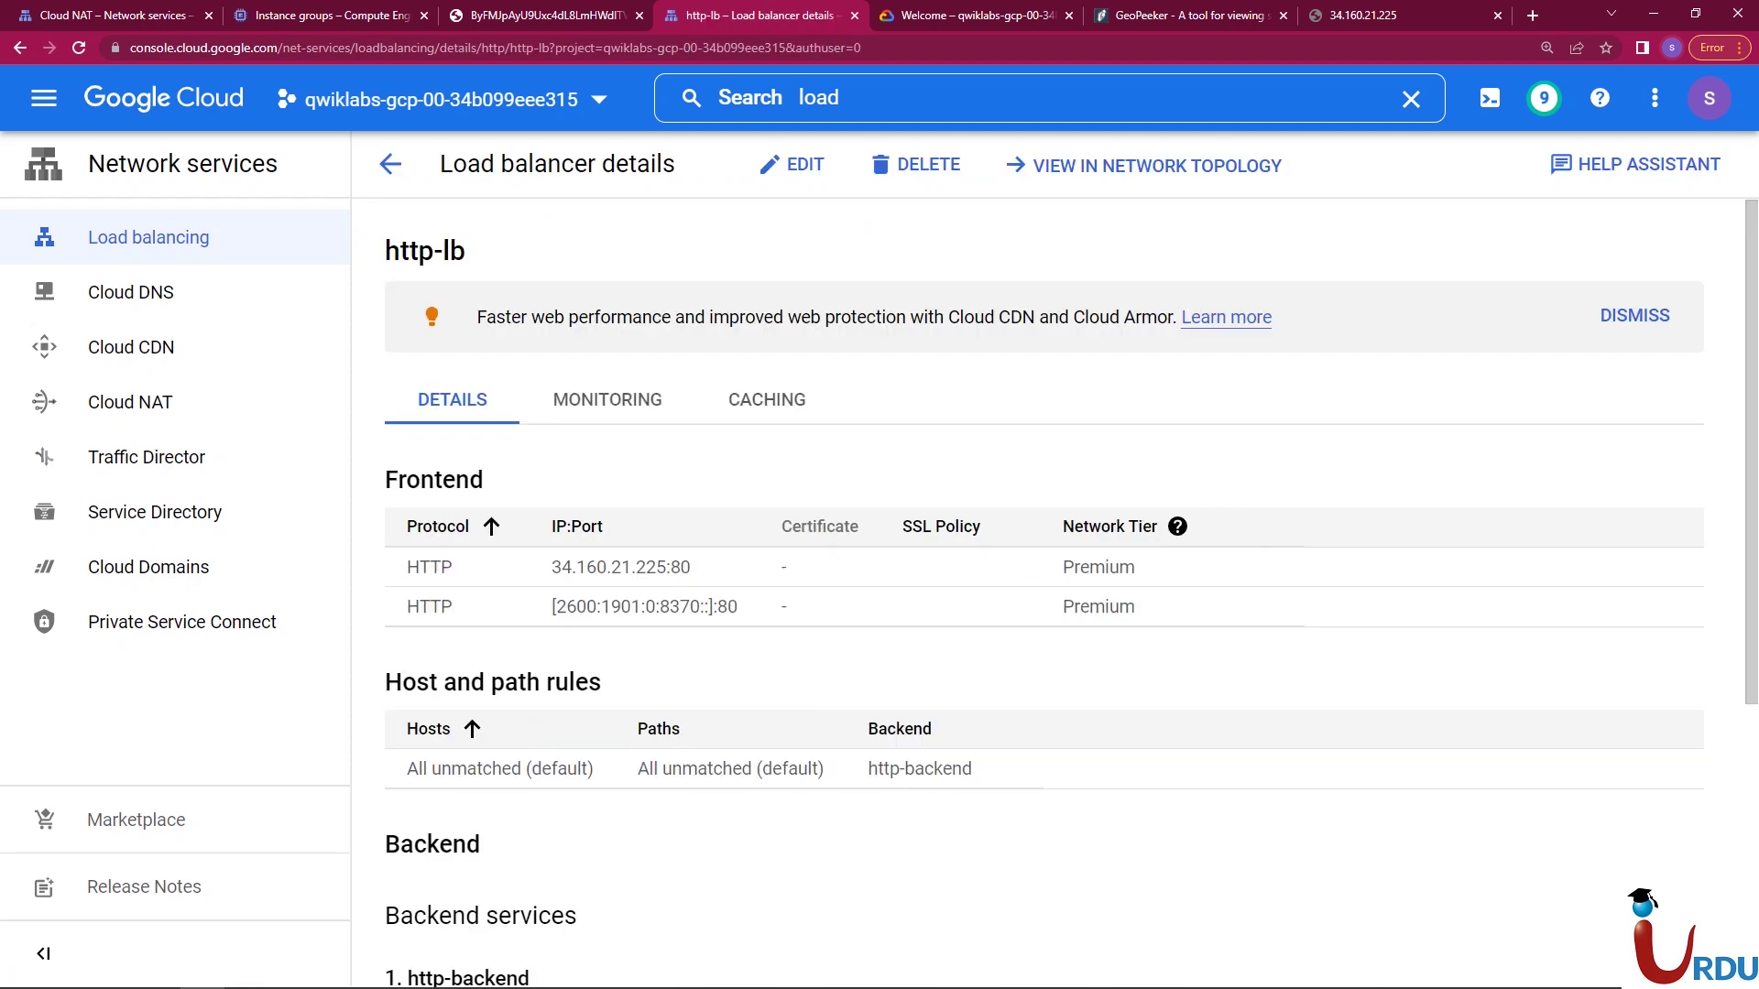
- Open the http-lb IPv4 frontend address in a new browser tab, replace the old 34.160.21.225 tab with it, and reload the page
left_click_drag(551, 567, 692, 567)
right_click(594, 568)
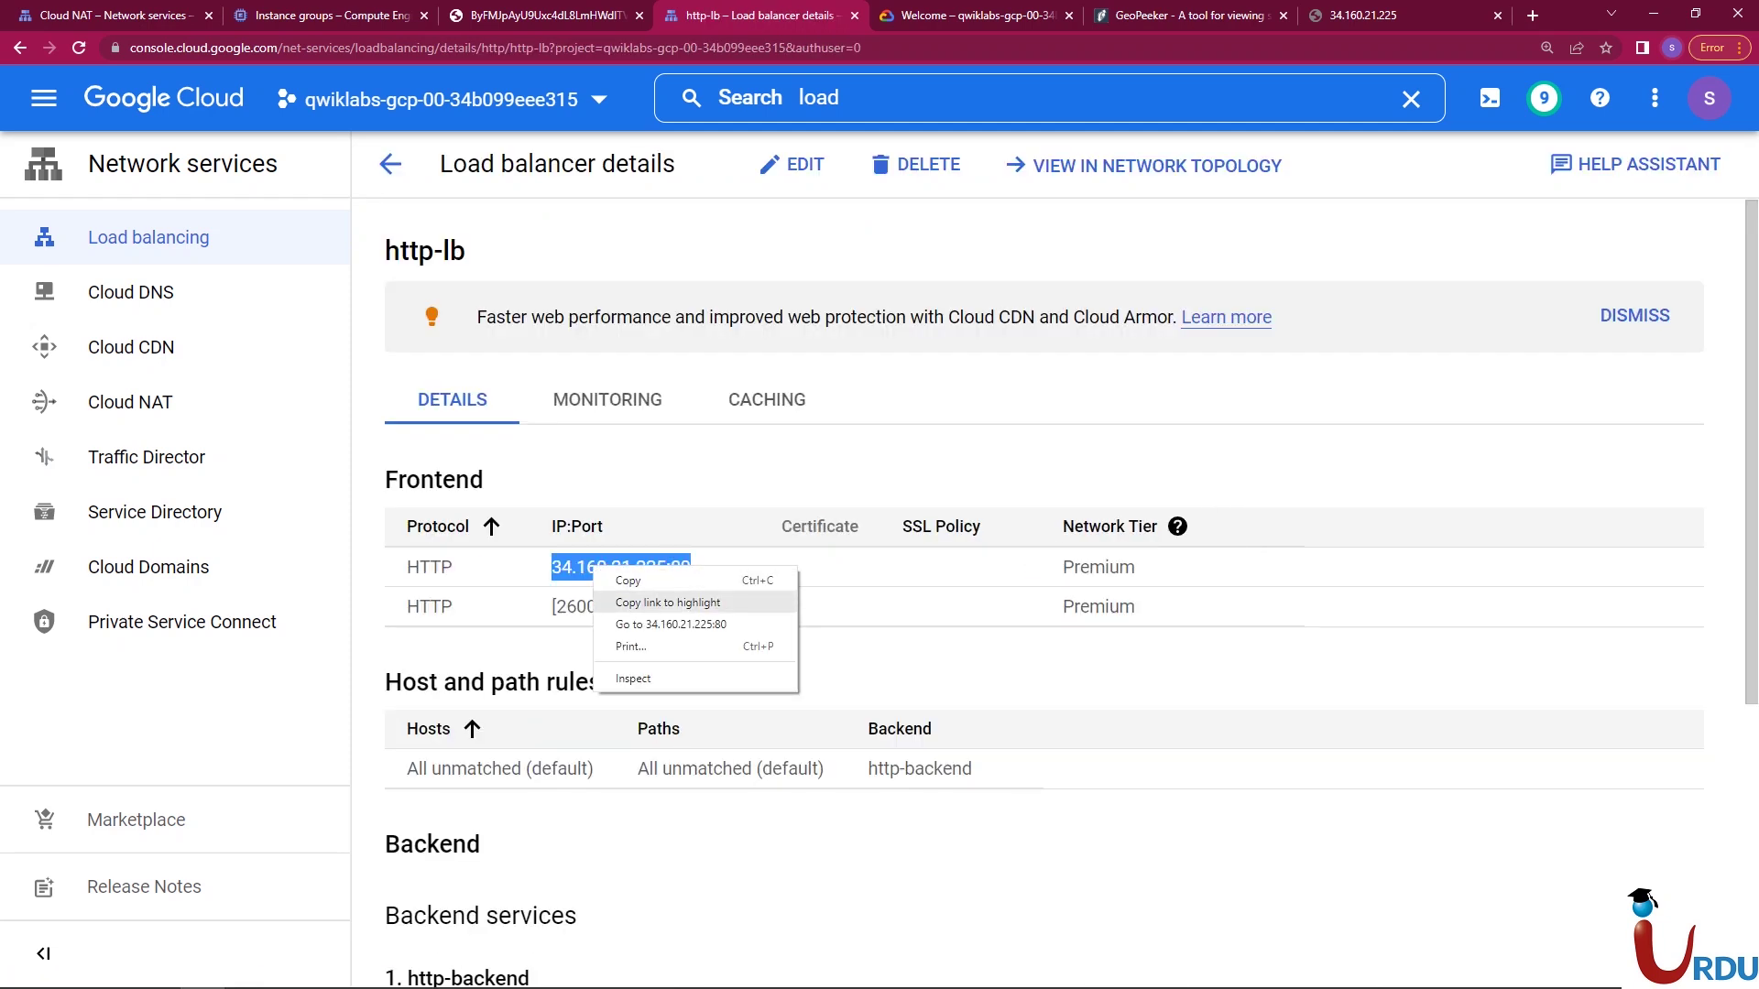
left_click(659, 624)
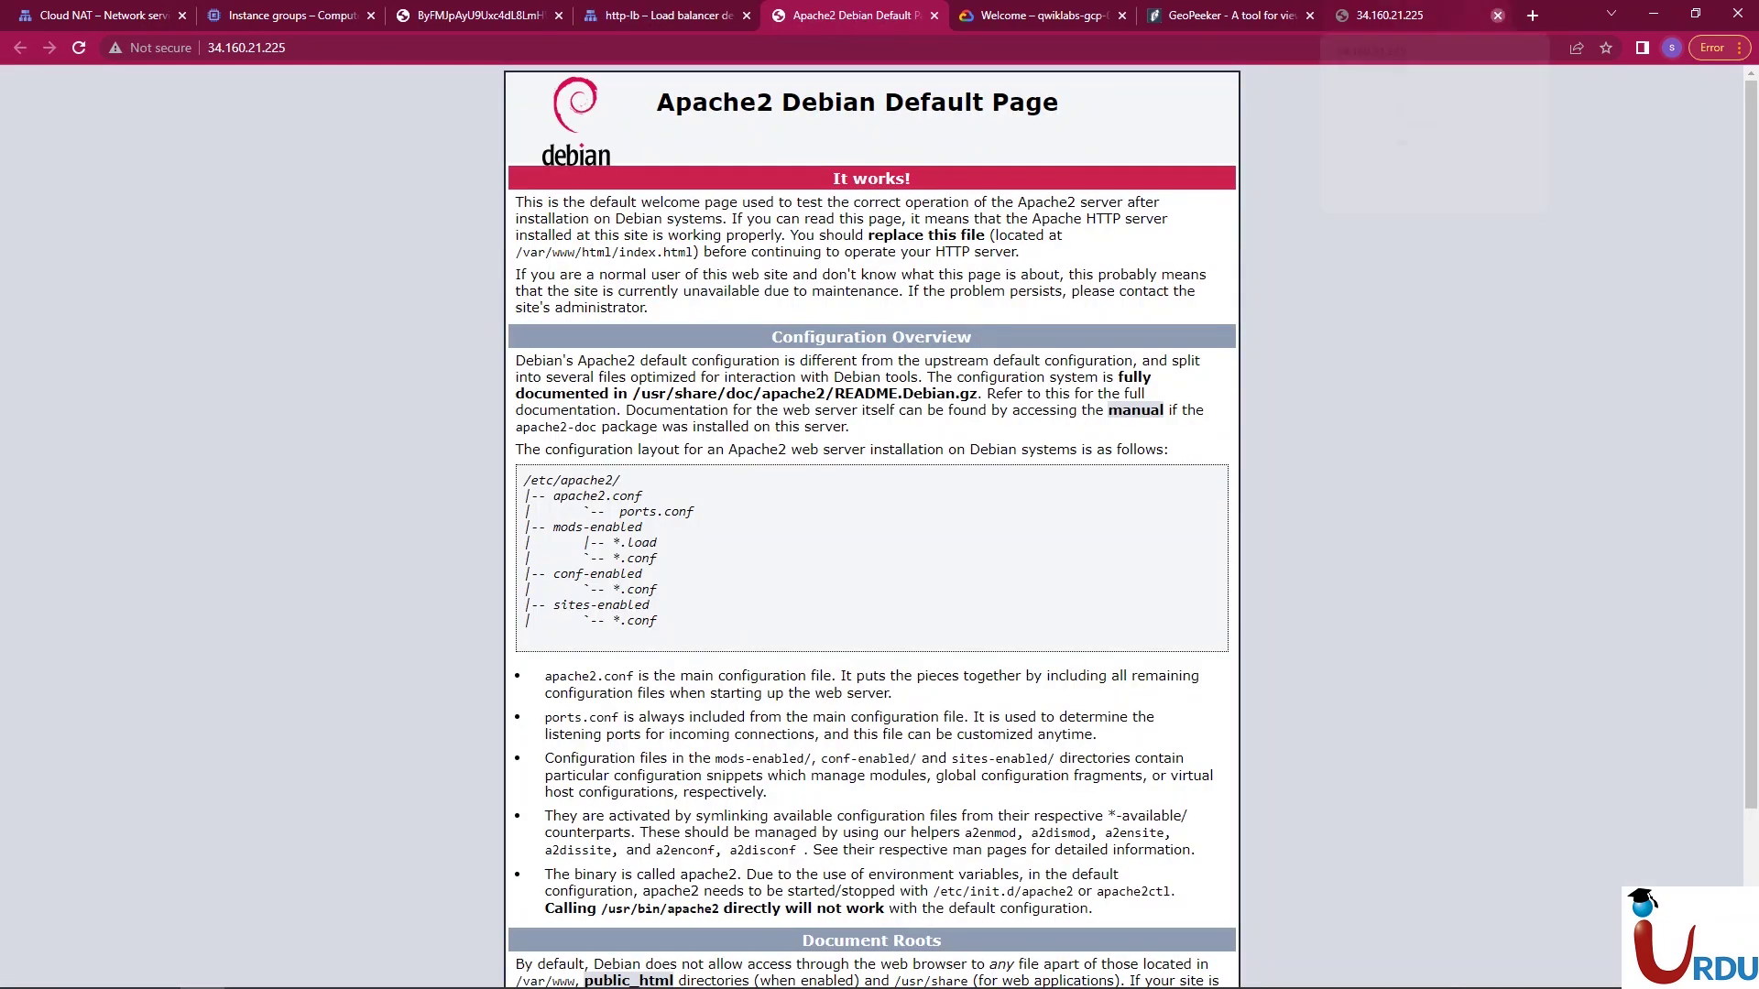
left_click(1497, 16)
left_click_drag(976, 16, 1406, 16)
left_click(79, 47)
left_click(246, 48)
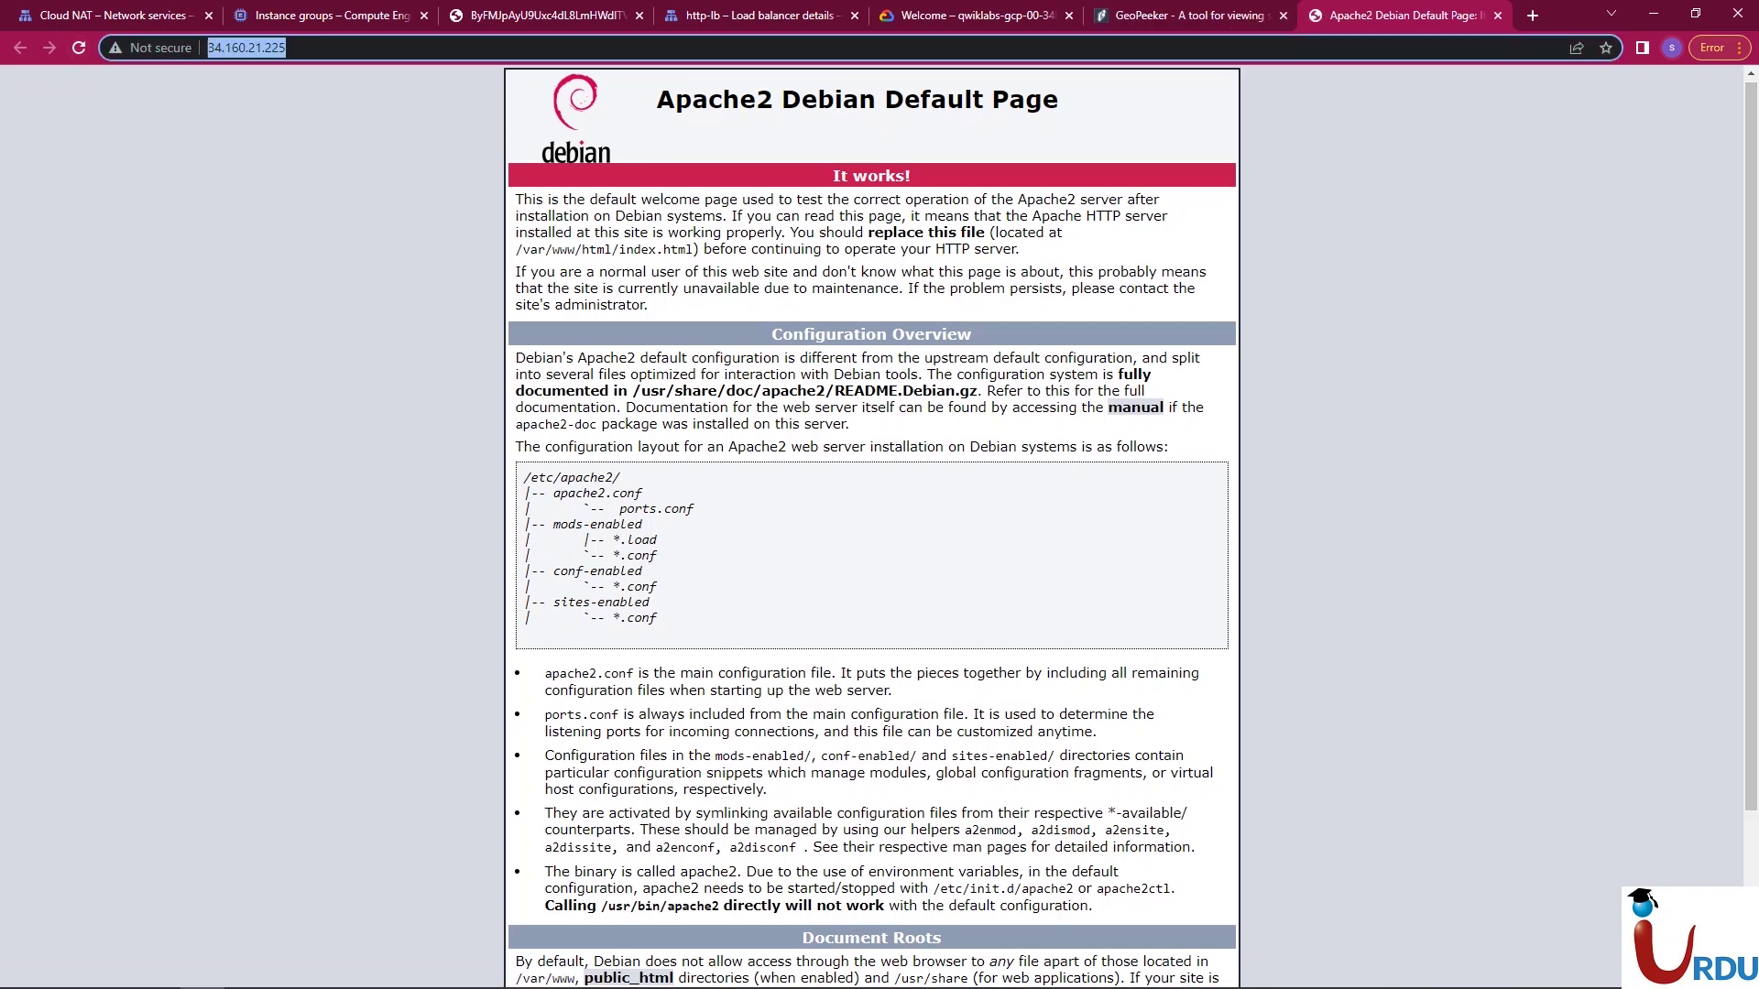
key("ctrl+shift+Tab")
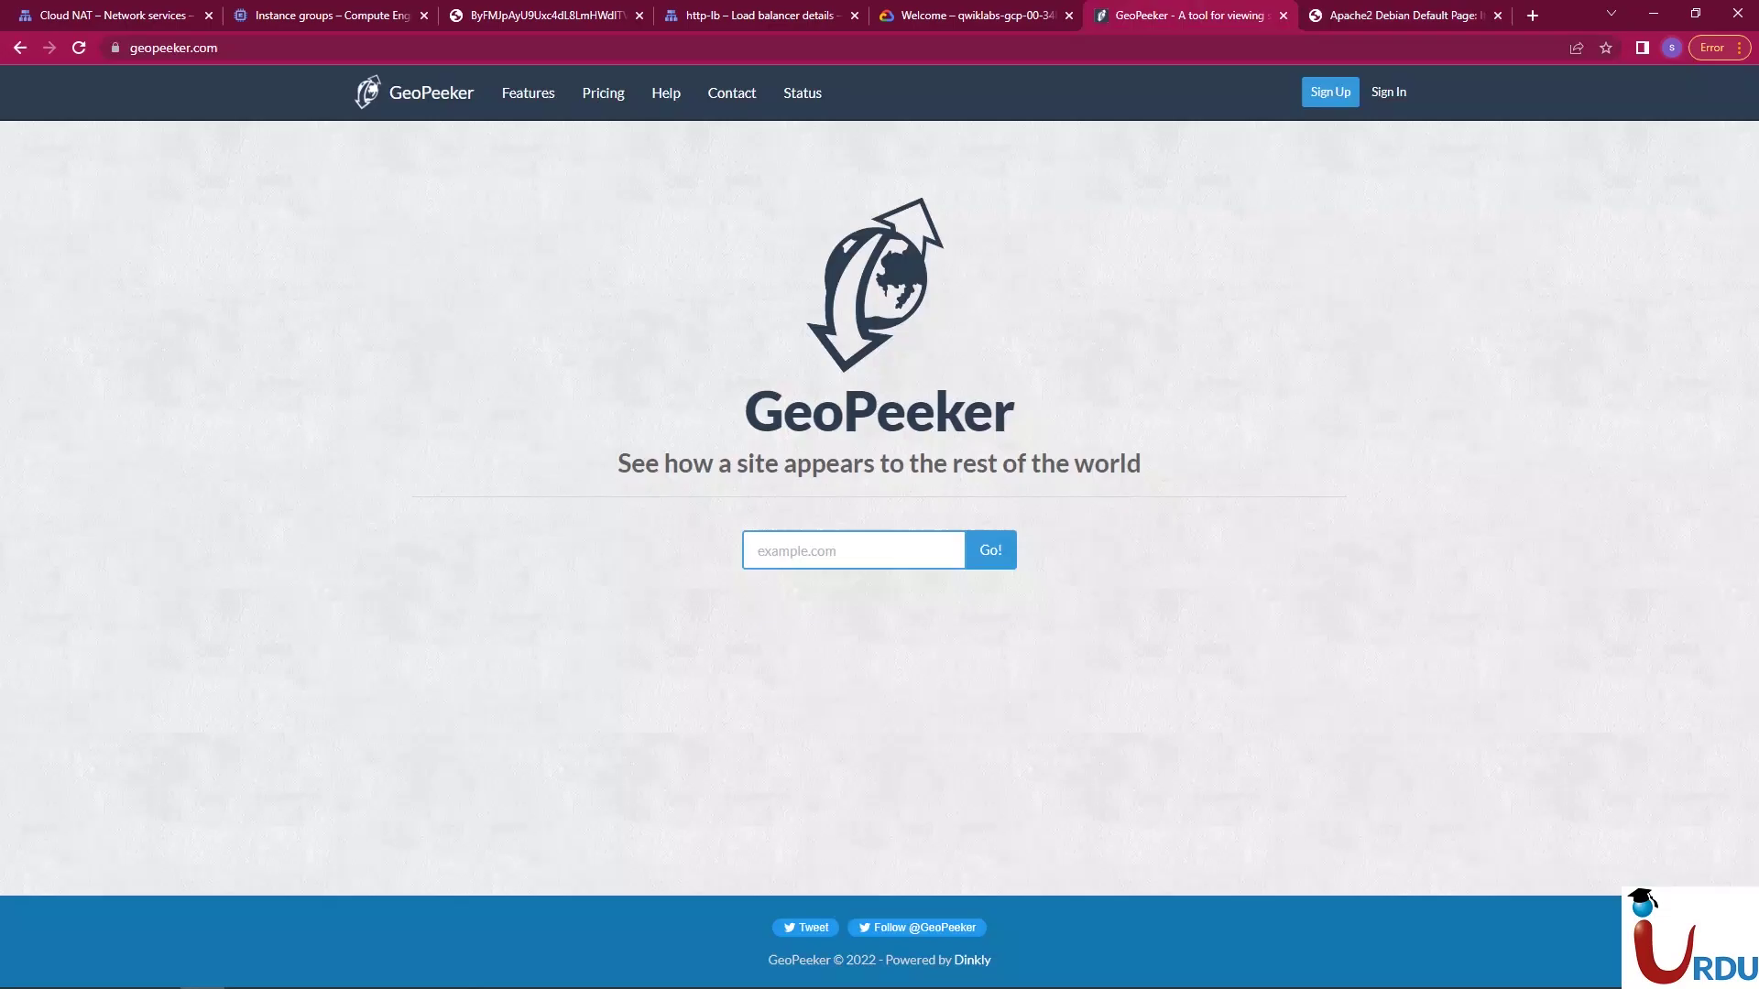
key("ctrl+v")
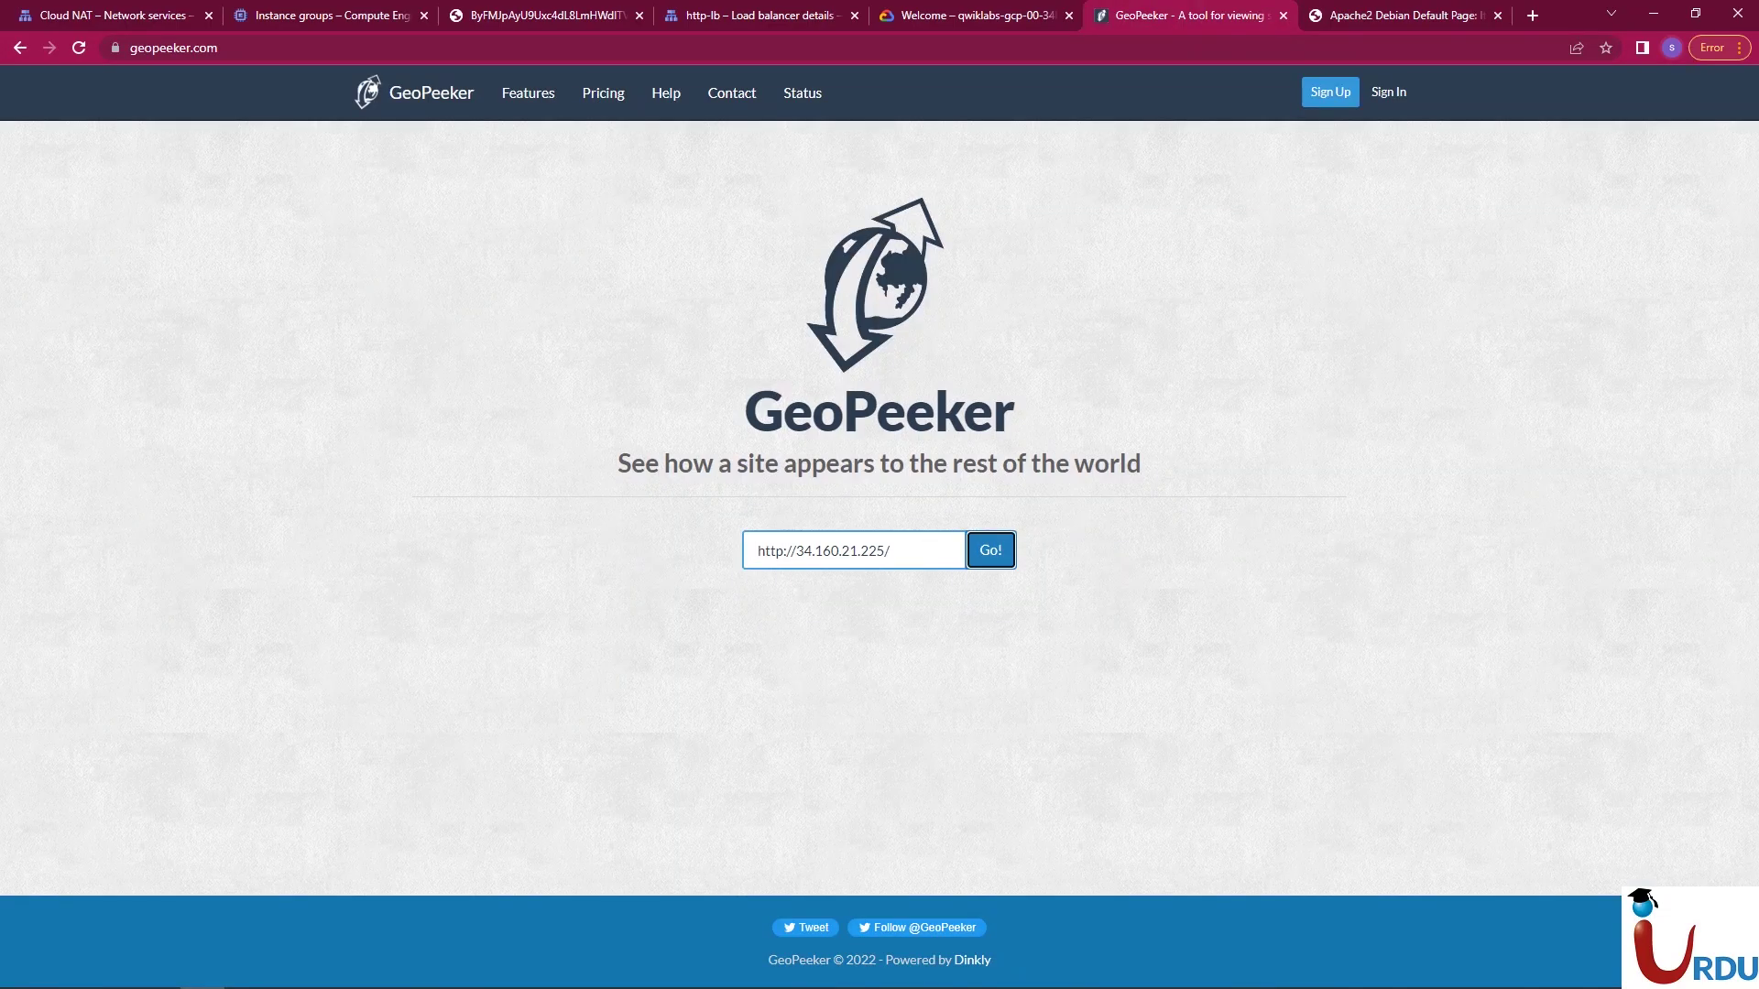
key("Return")
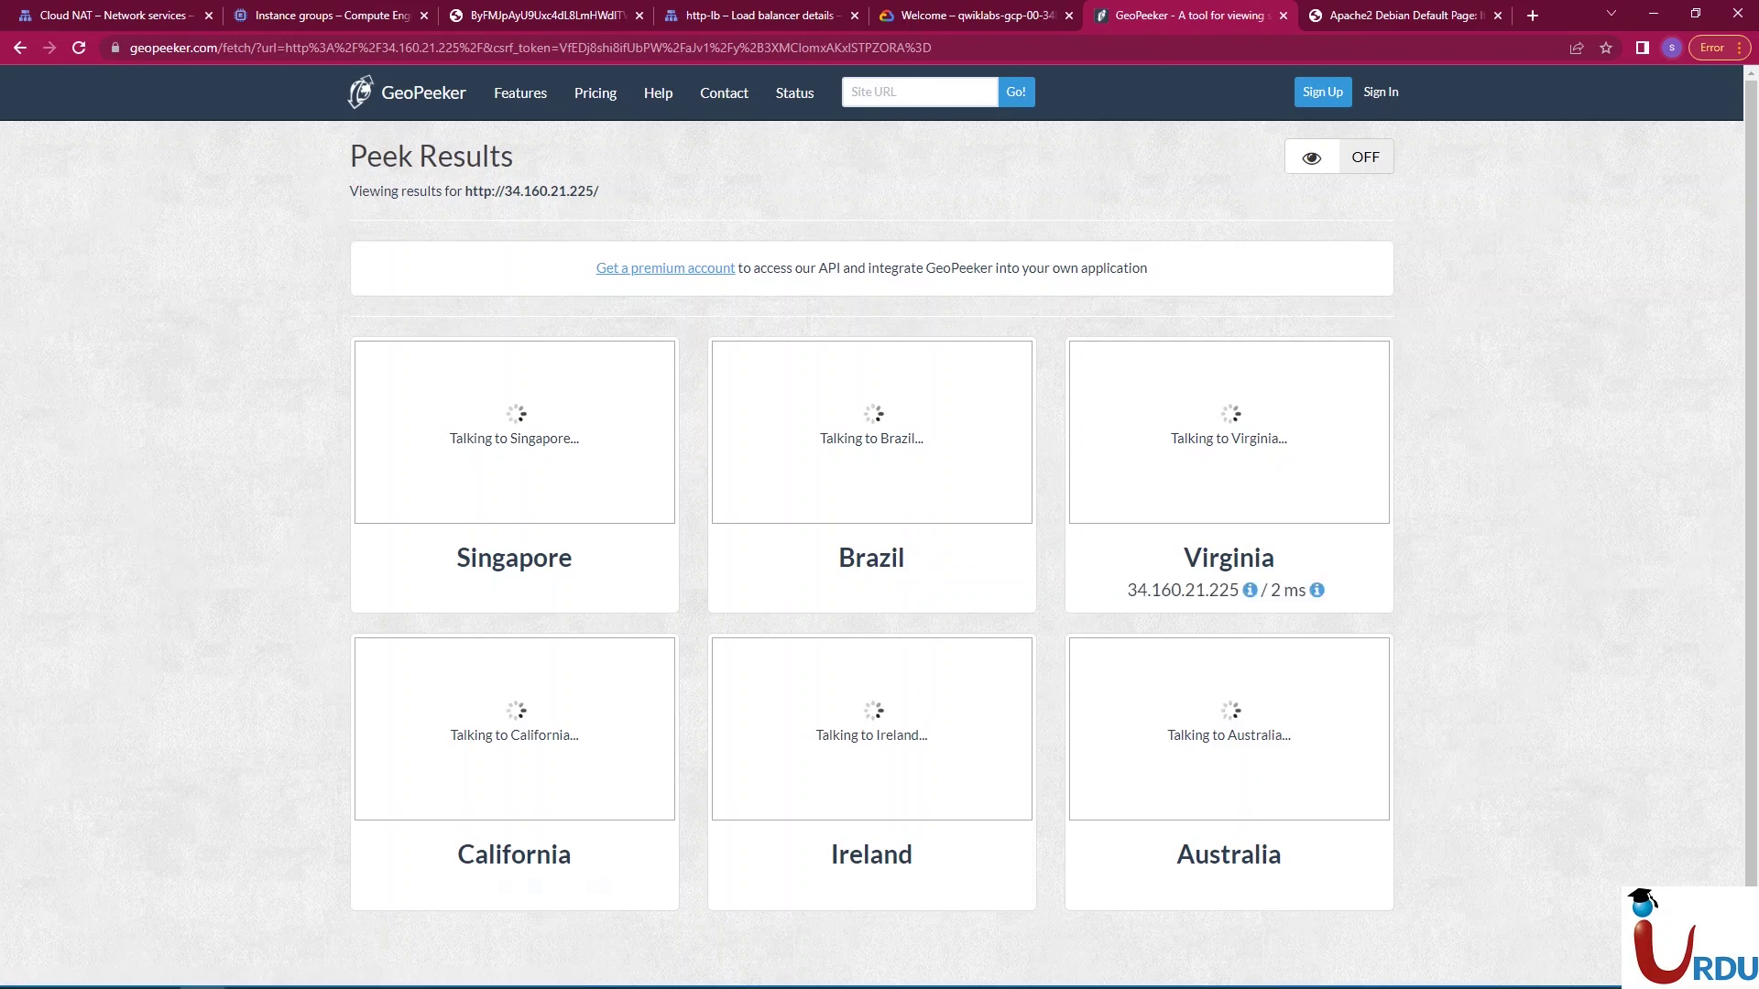
scroll(879, 531, "down", 1)
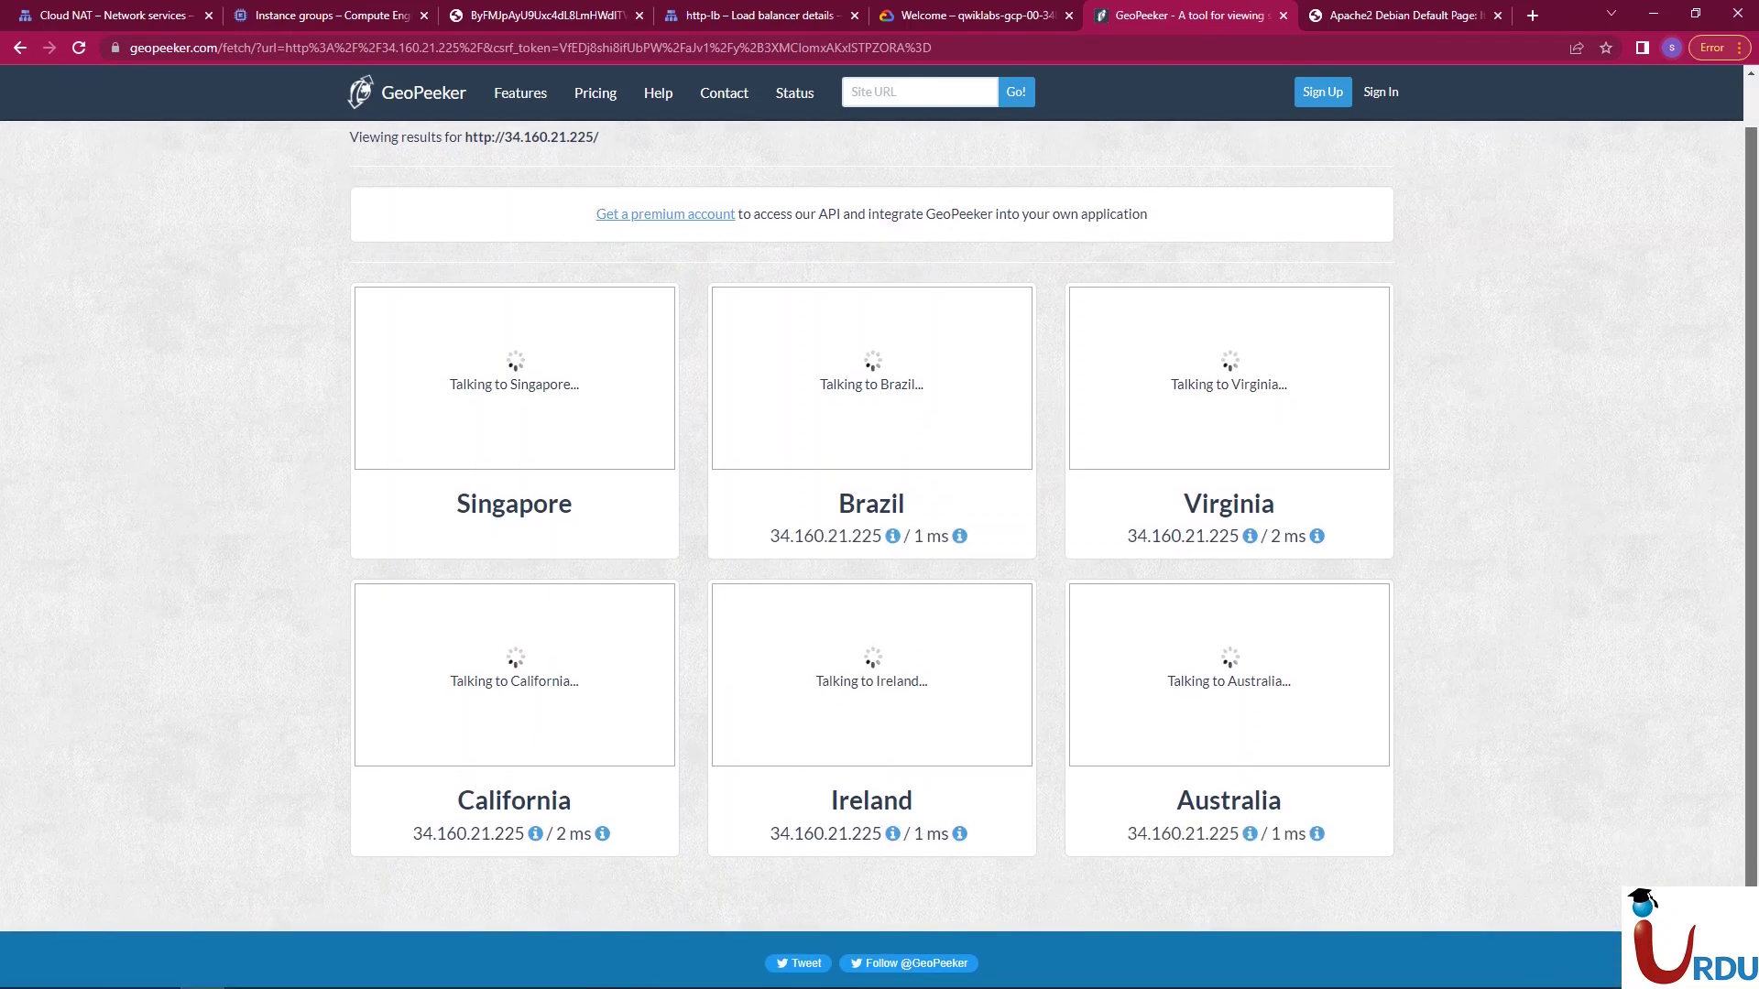
scroll(879, 531, "down", 1)
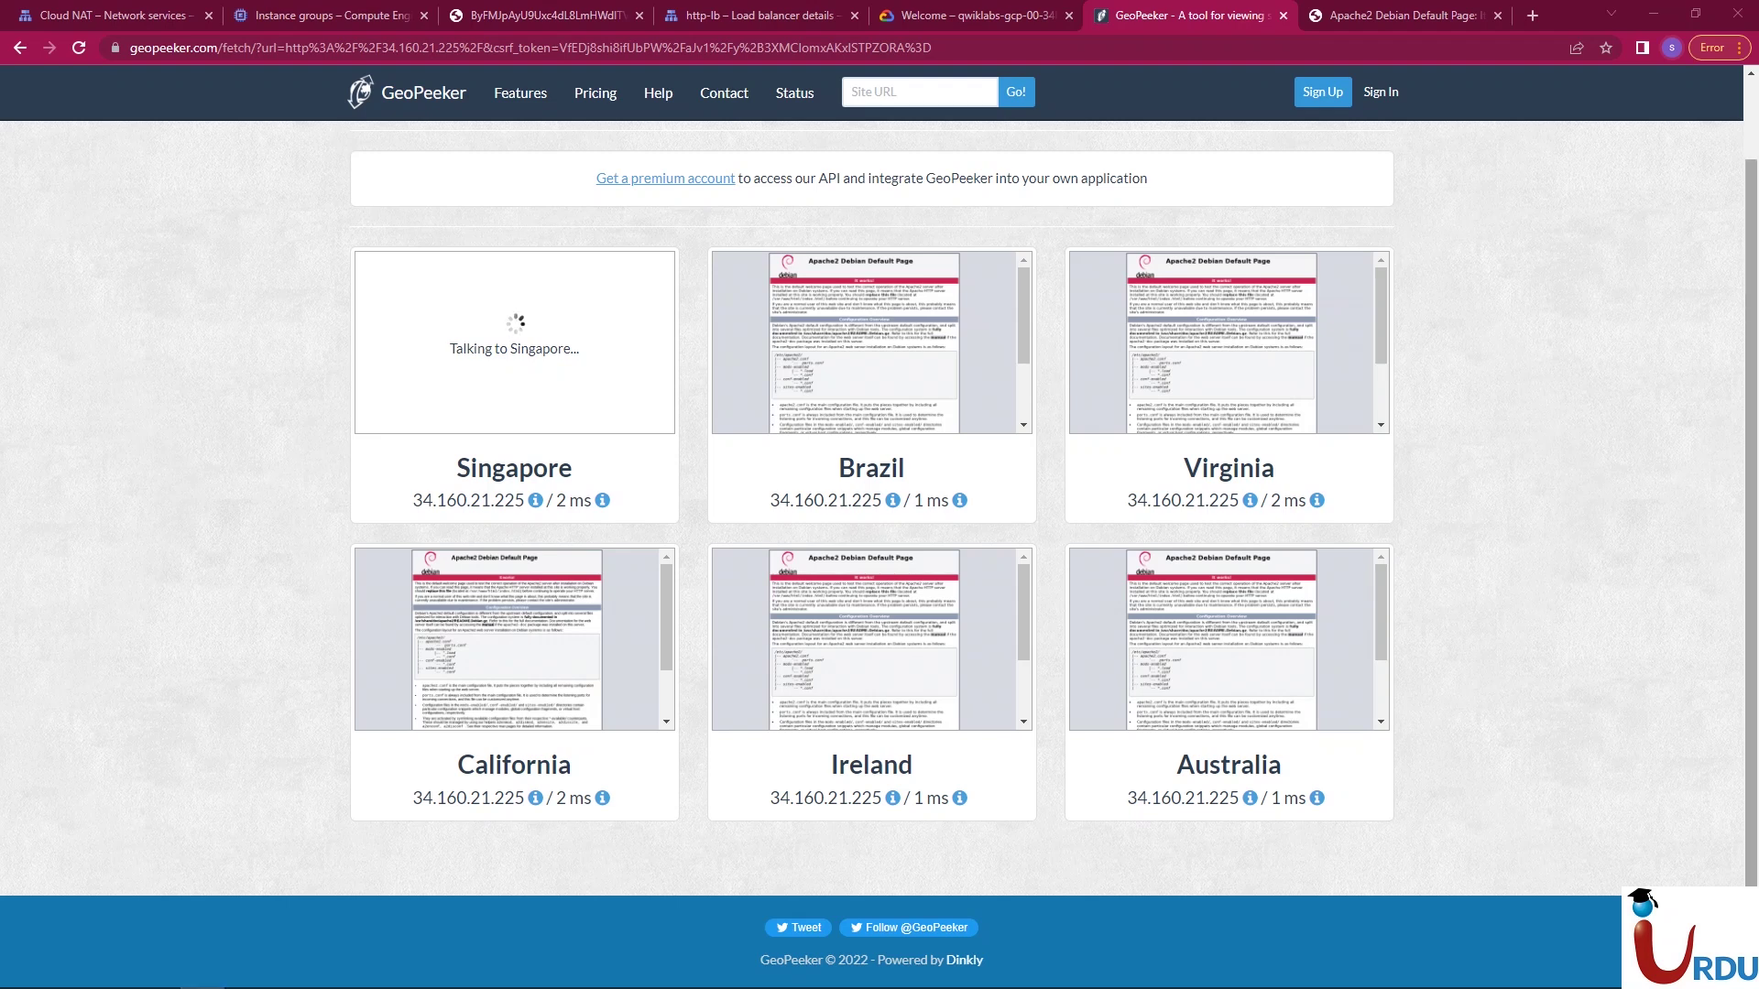
scroll(879, 549, "up", 1)
scroll(879, 550, "down", 1)
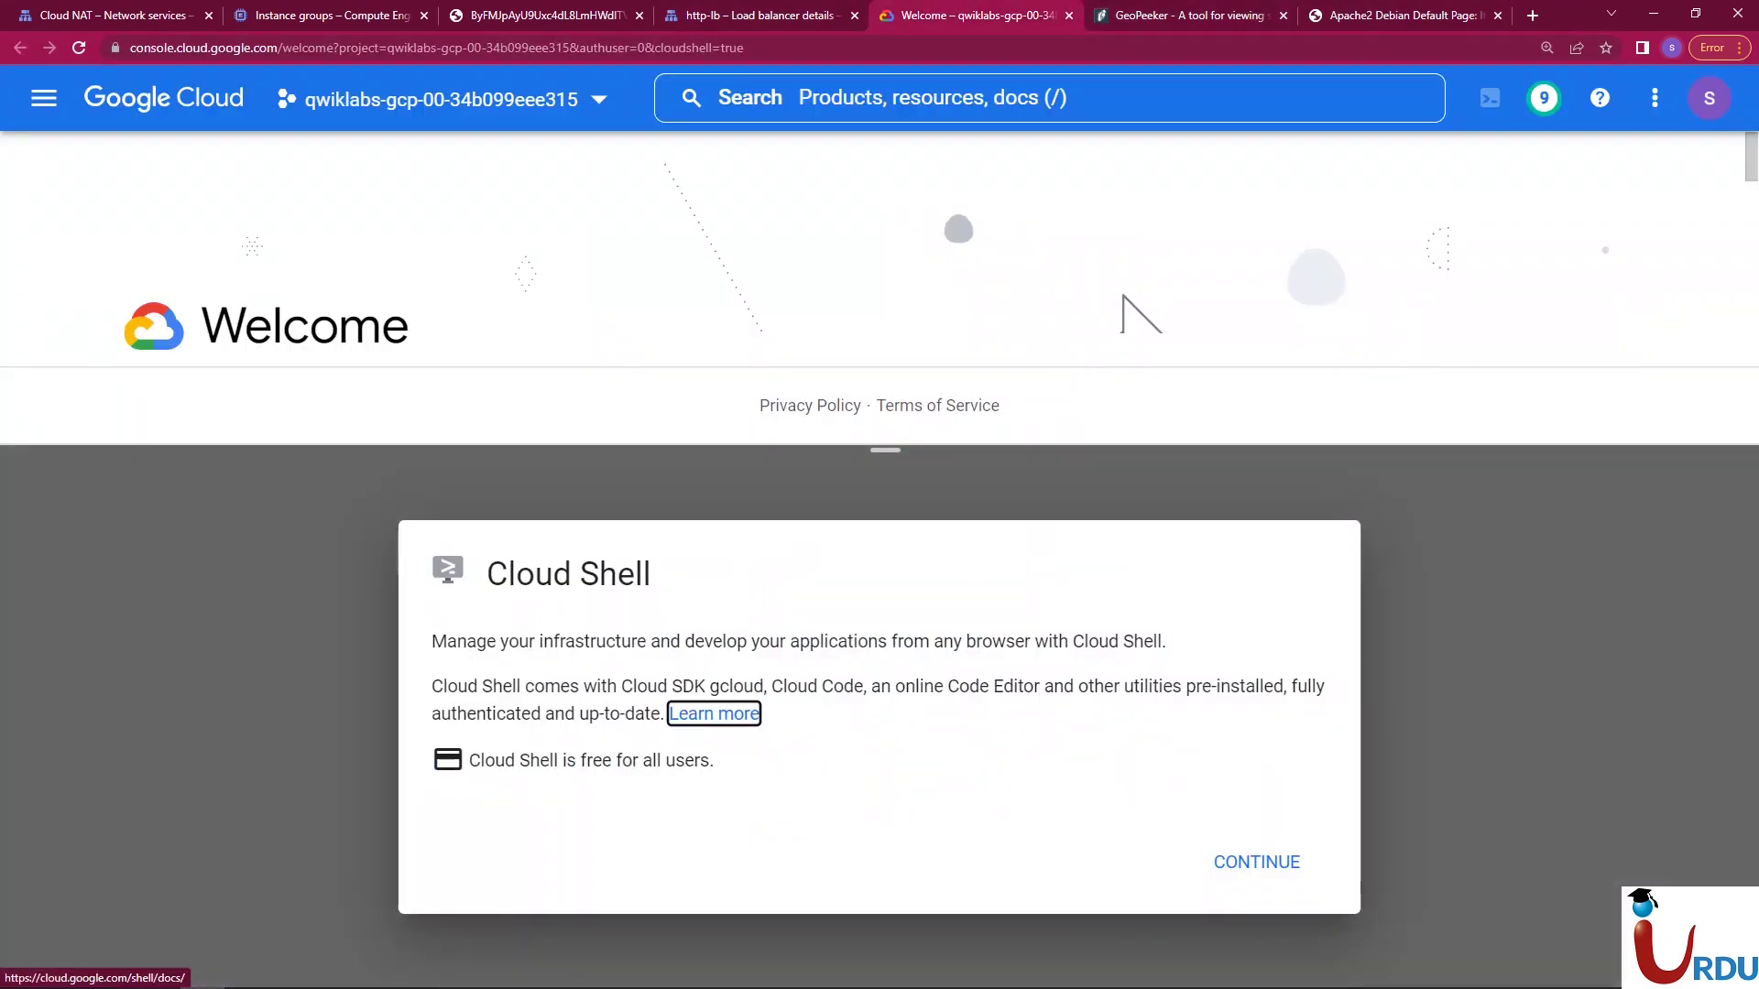
- Continue past the Cloud Shell introduction to start its session, and copy the http-lb IPv4 frontend address without the port
left_click(1256, 859)
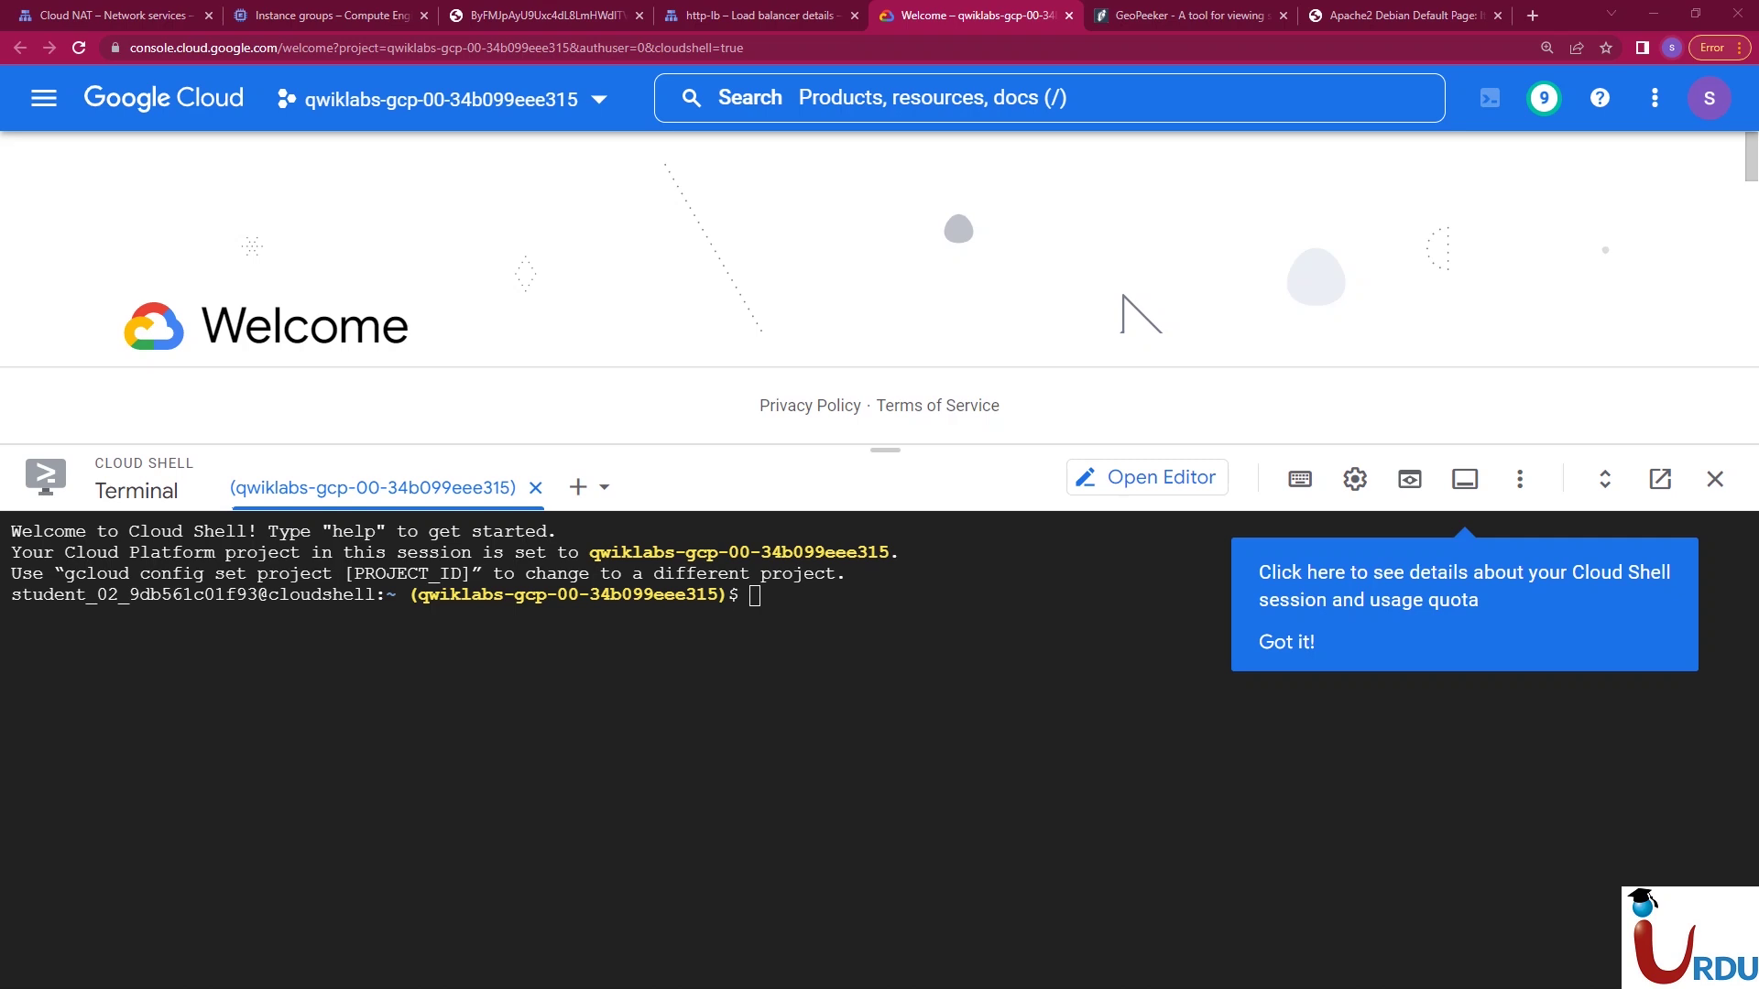
left_click(751, 14)
right_click(630, 568)
key("Escape")
left_click_drag(551, 567, 666, 567)
key("ctrl+c")
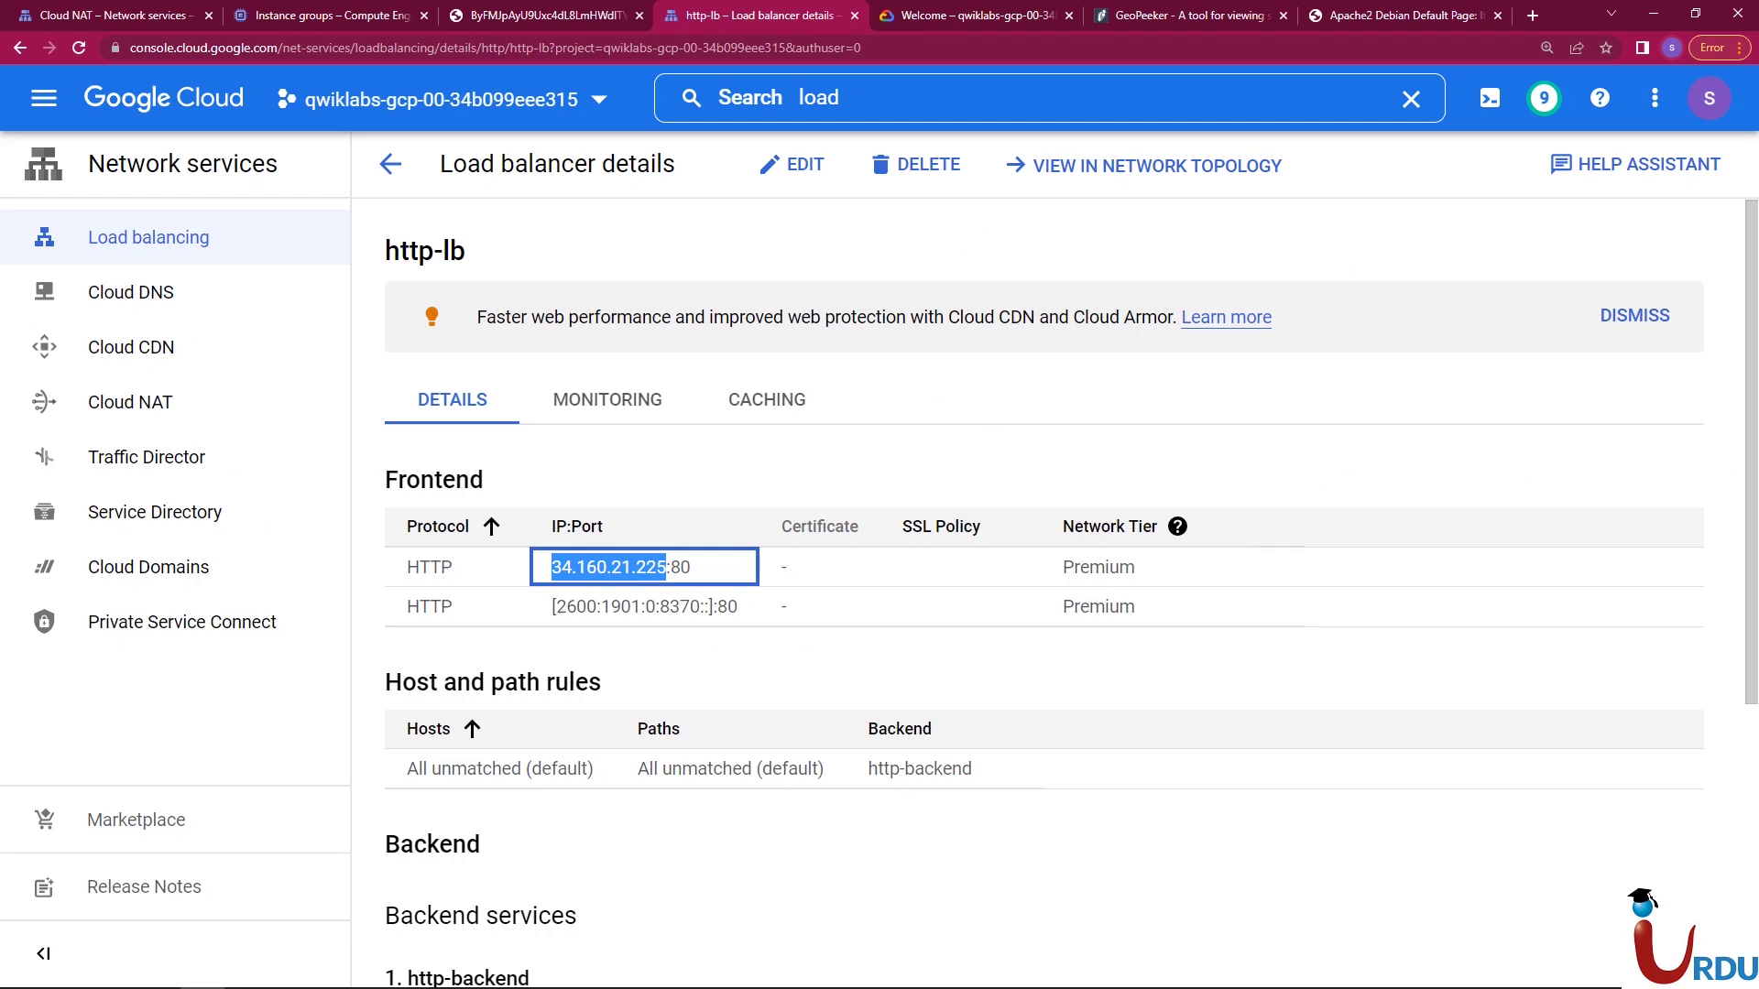
- Run the waiting loop in Cloud Shell with LB_IP=34.160.21.225, curling the address every 5 seconds until the response contains Apache
key("alt+Tab")
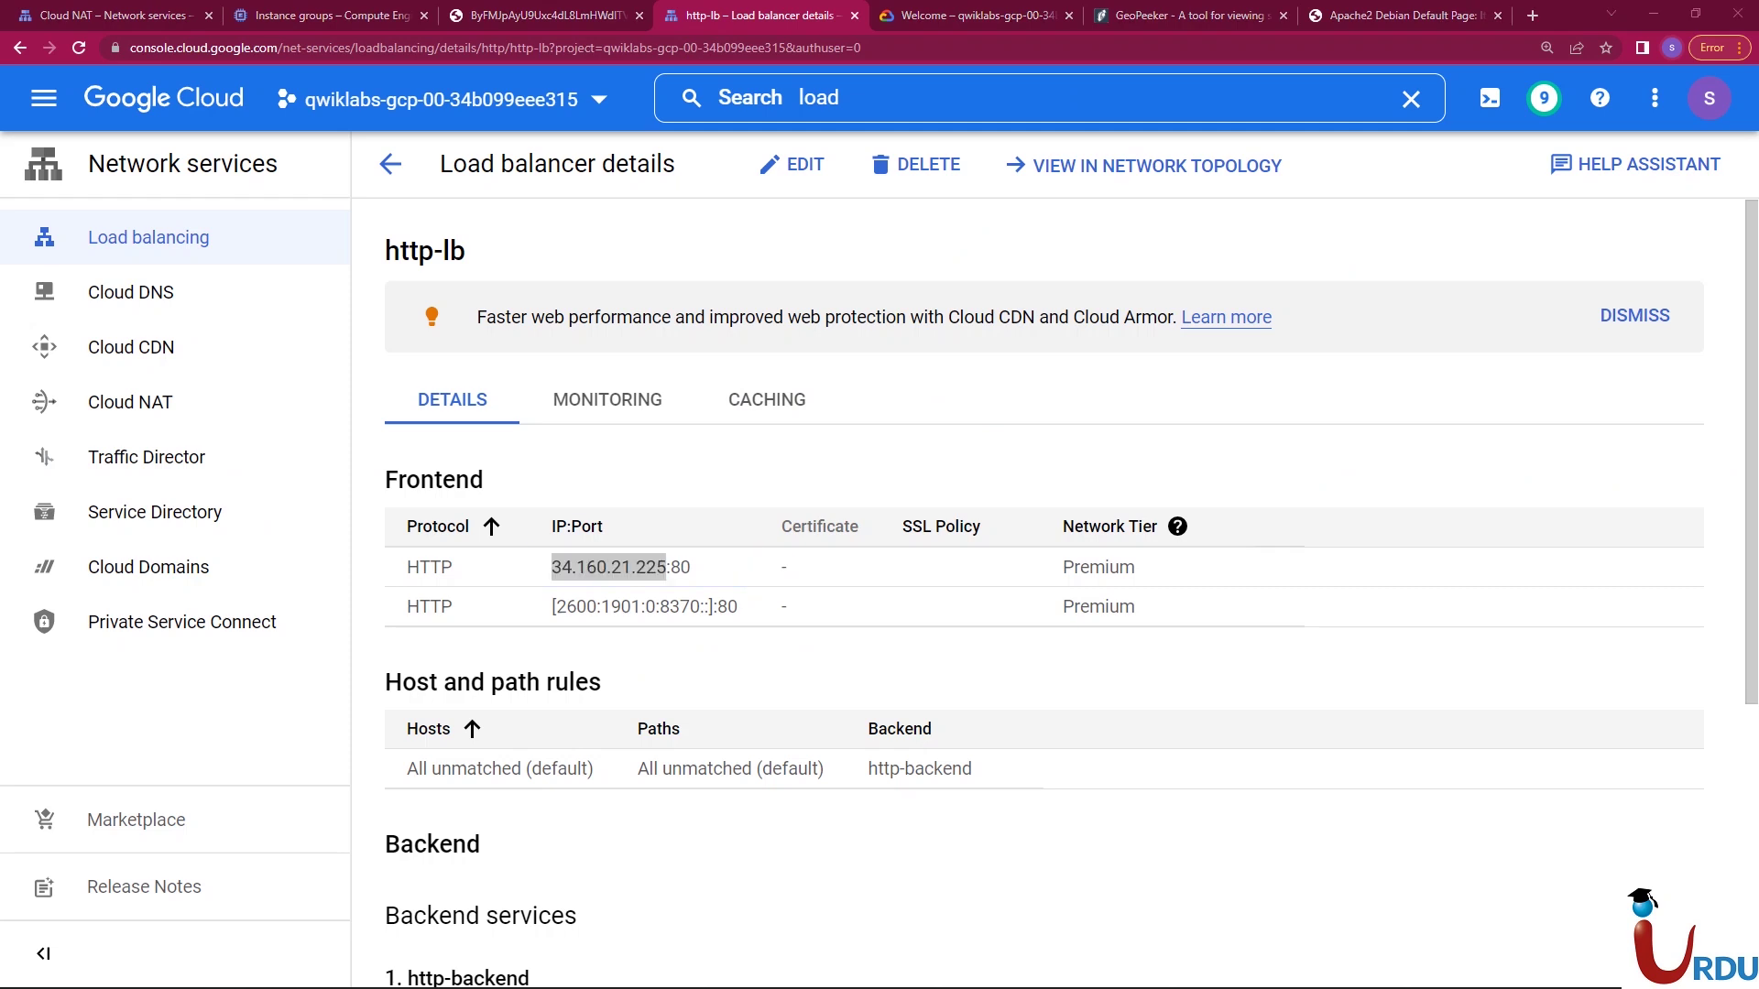
left_click(973, 15)
right_click(771, 736)
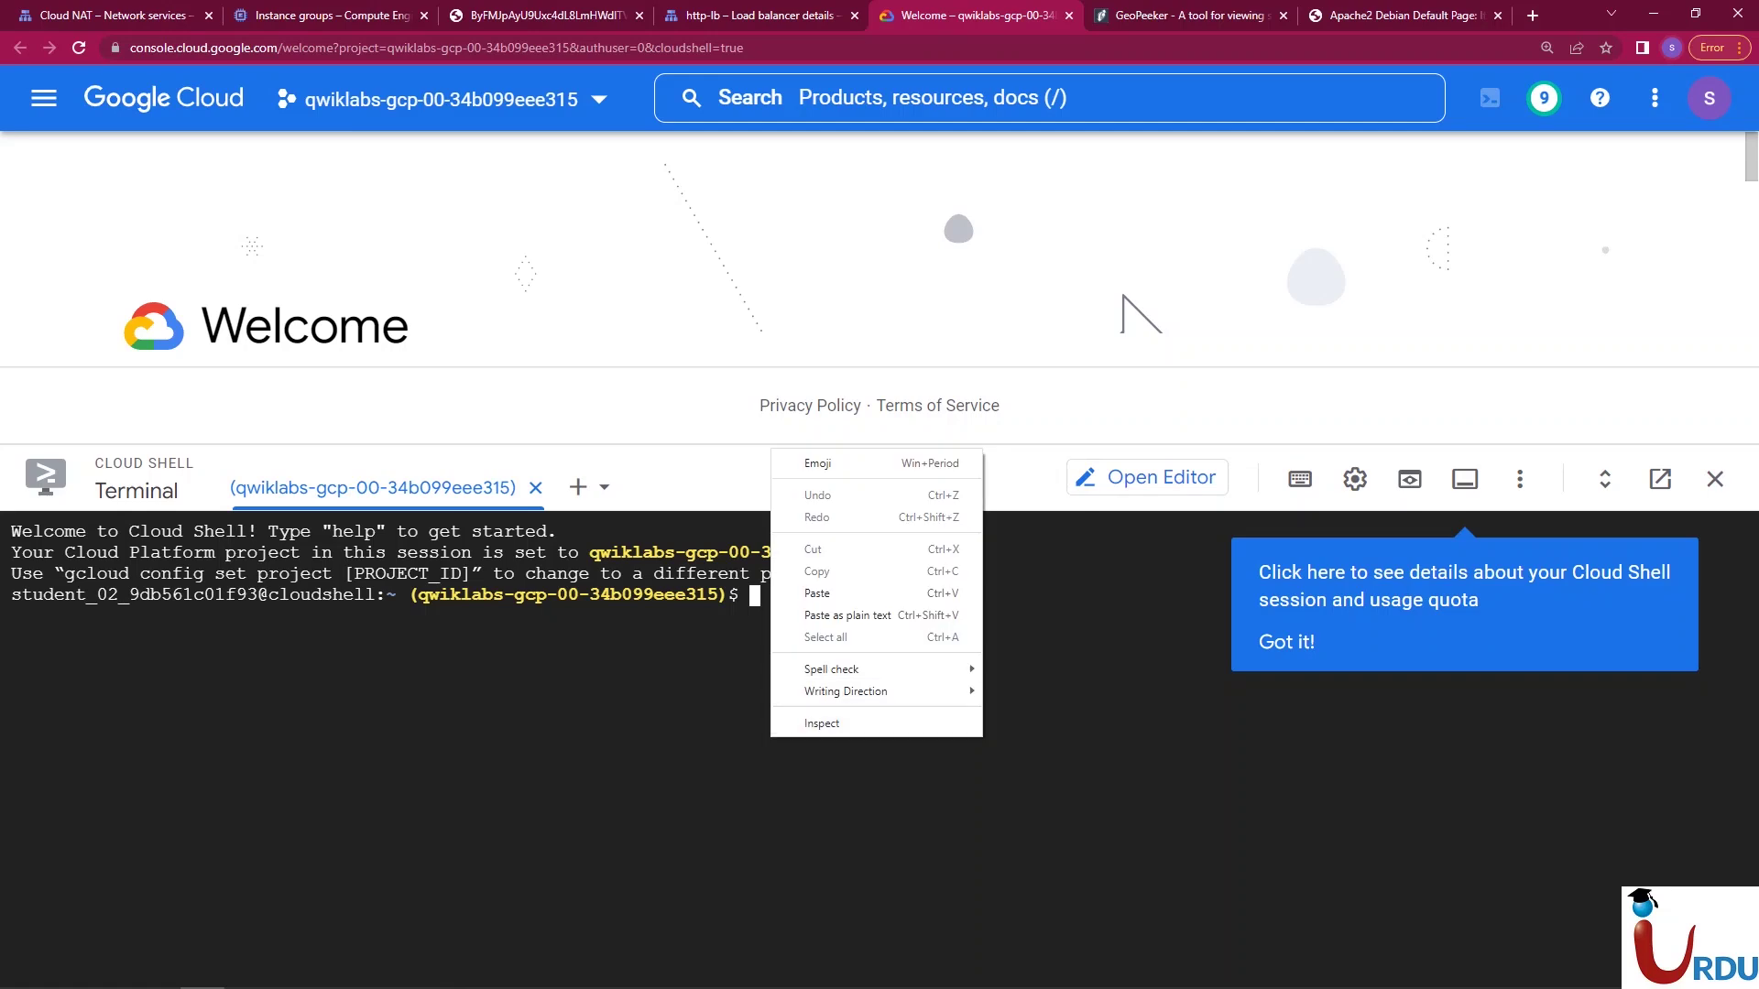
left_click(817, 592)
key("Return")
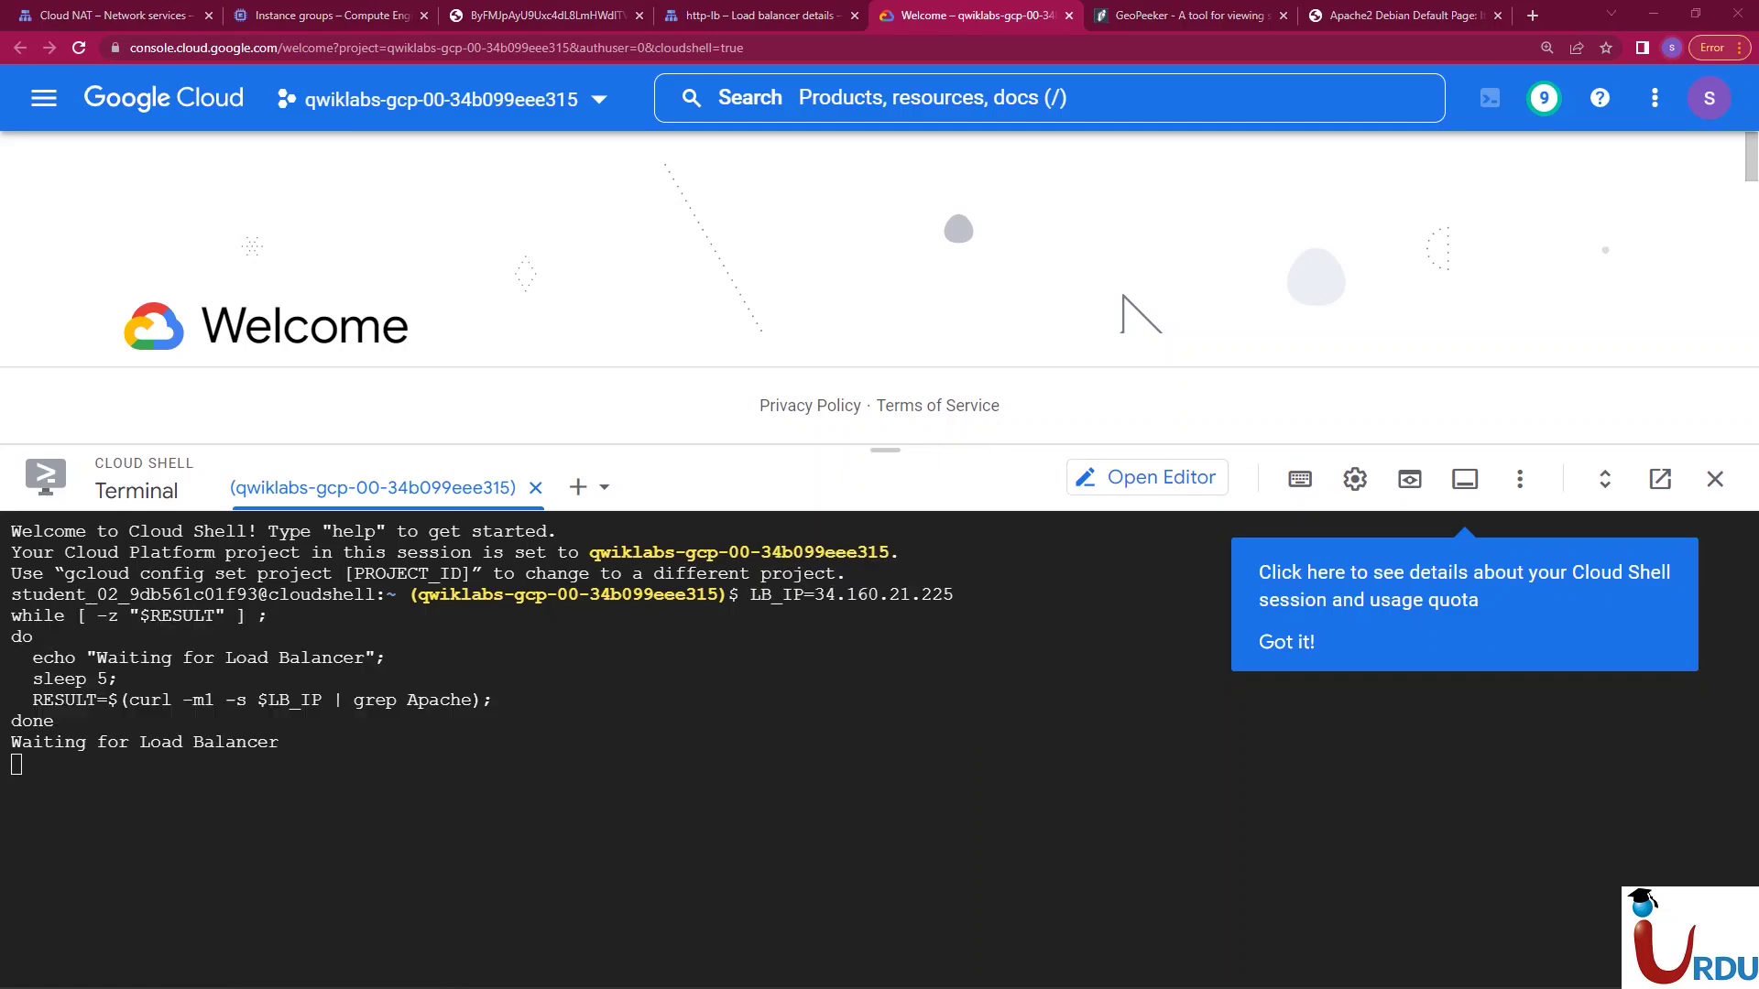
- Review the load balancer waiting script in Notepad, from the LB_IP assignment to the echo line, and return to Cloud Shell
left_click_drag(0, 265, 1074, 95)
left_click(953, 232)
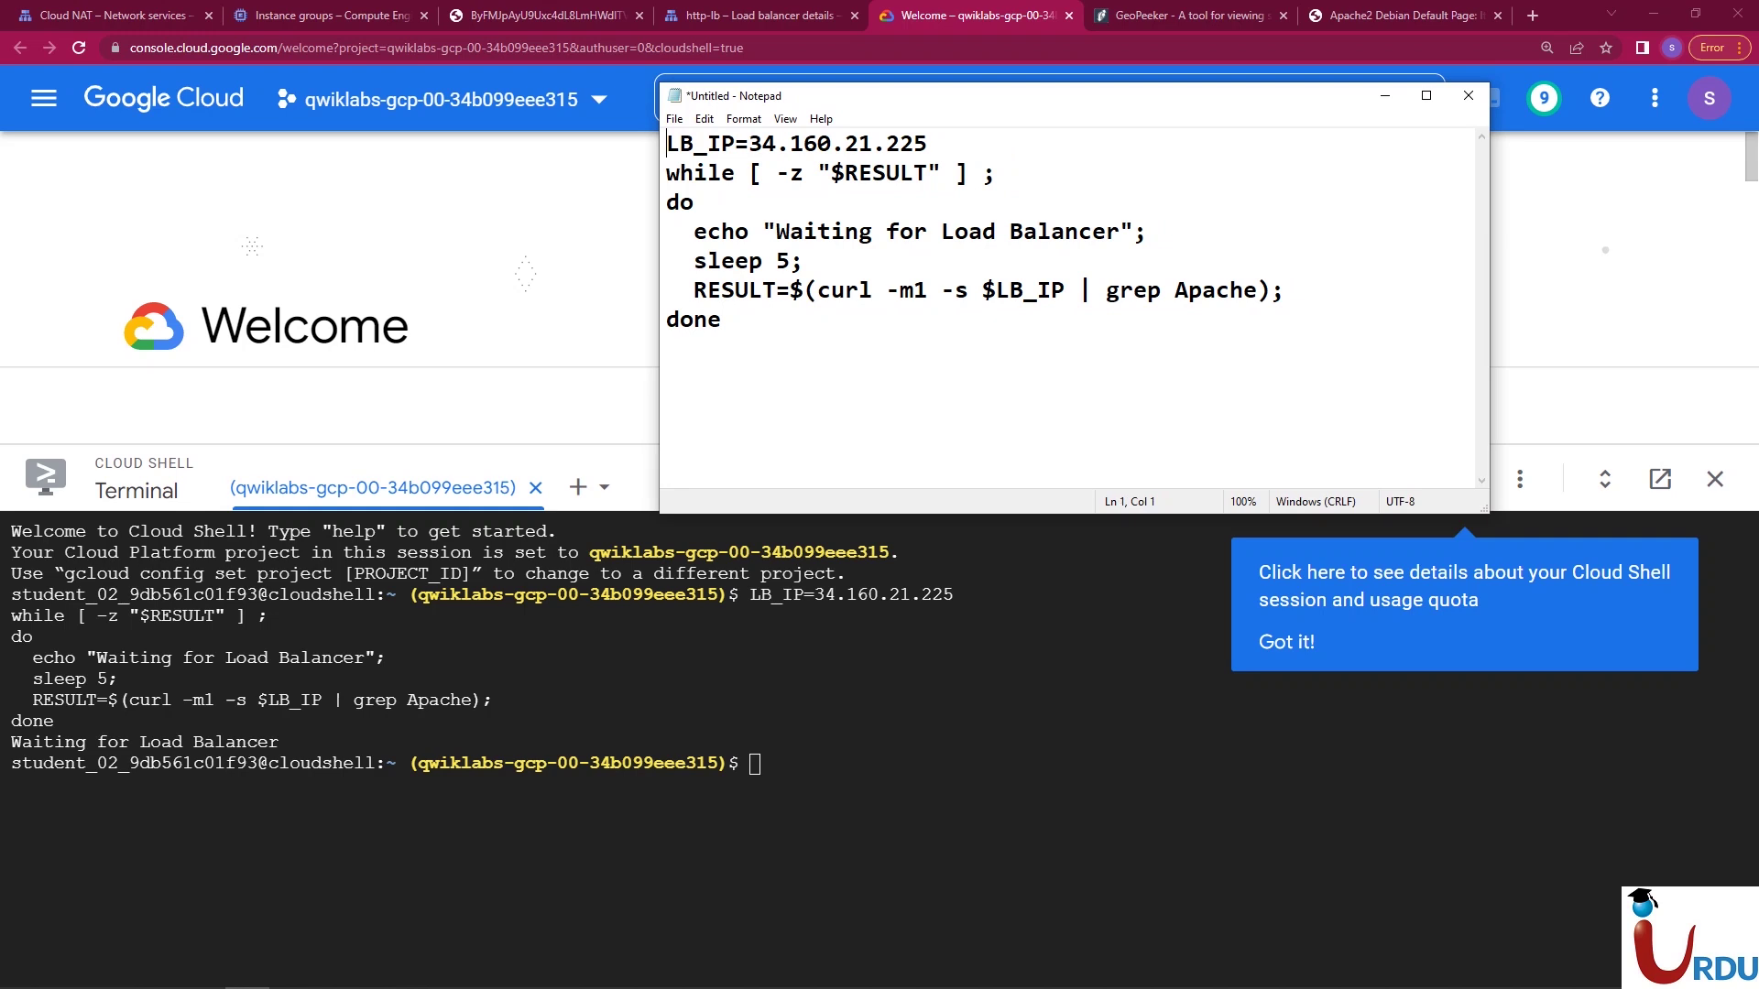
left_click_drag(667, 144, 844, 144)
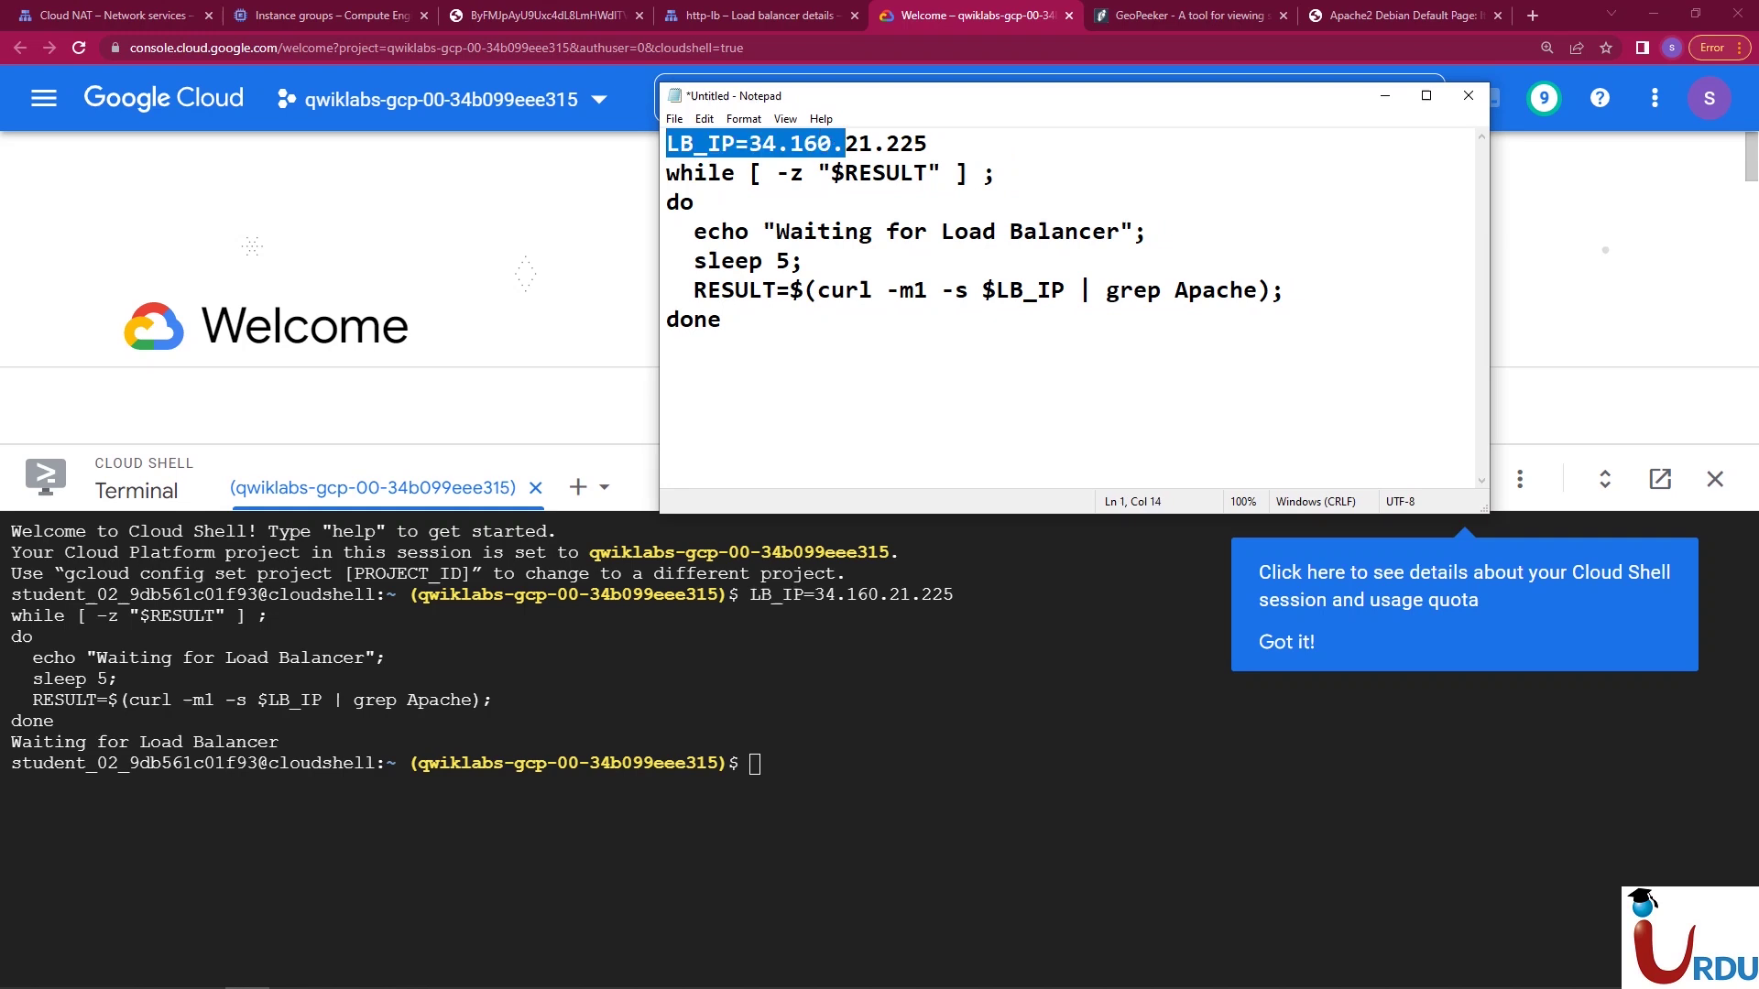
left_click(693, 232)
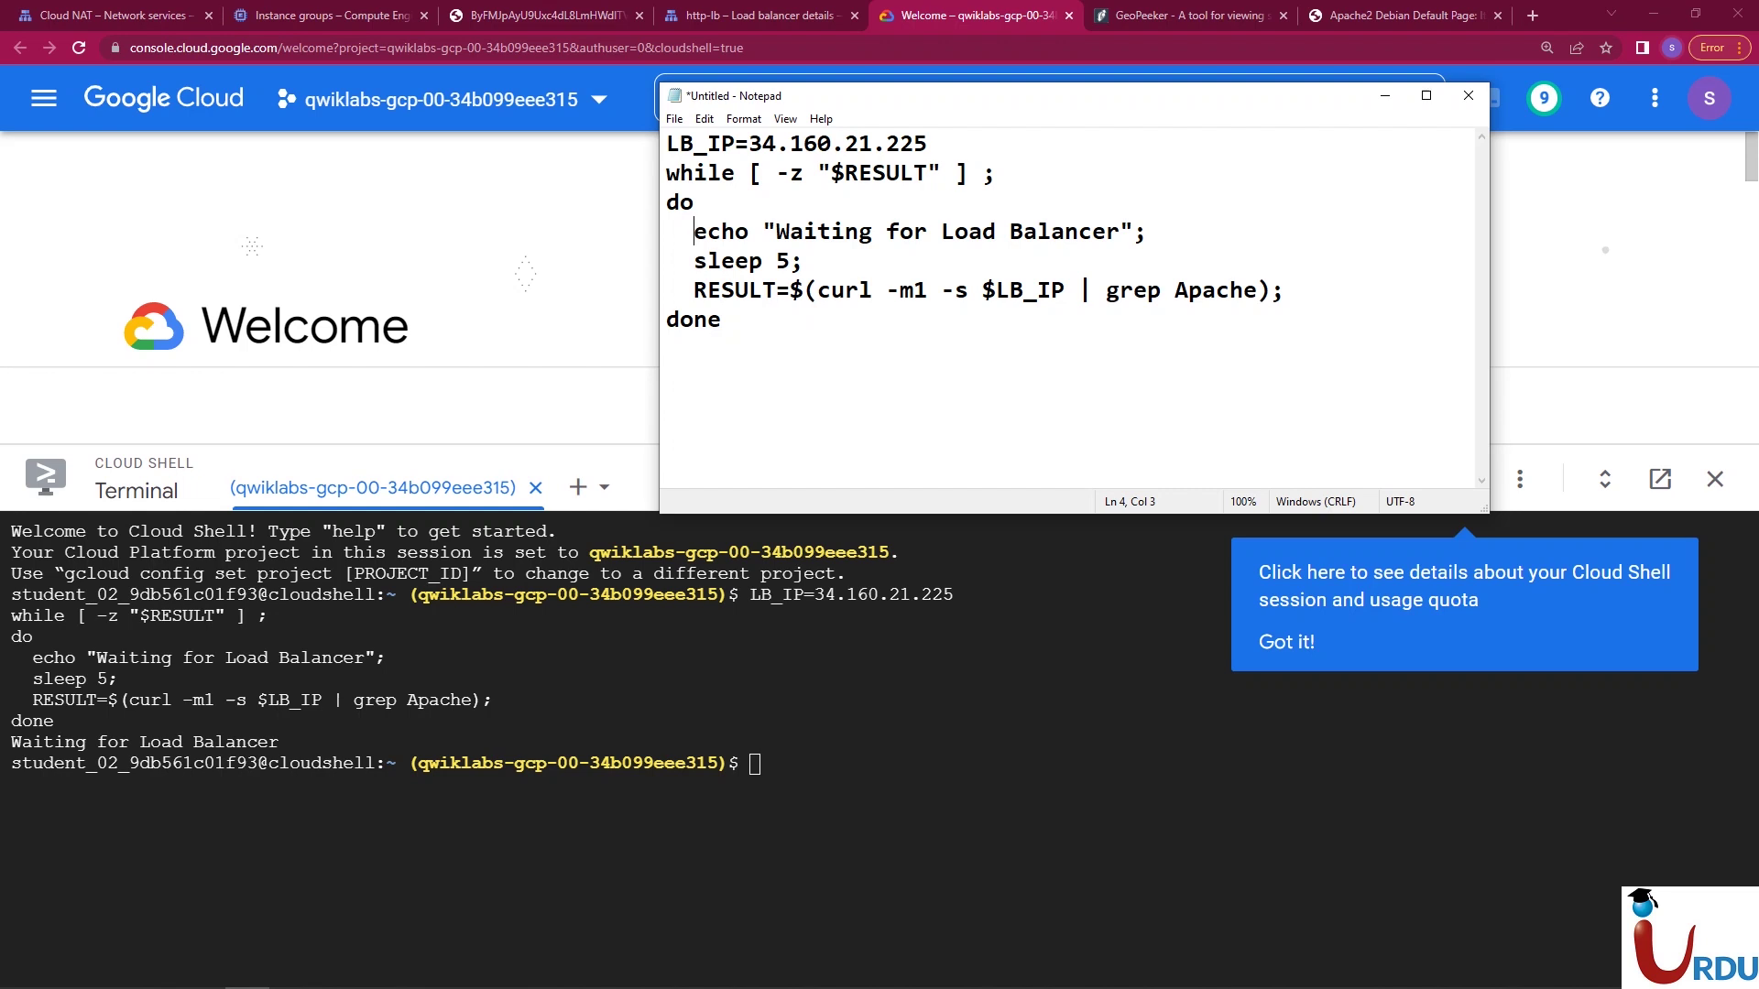
key("alt+Tab")
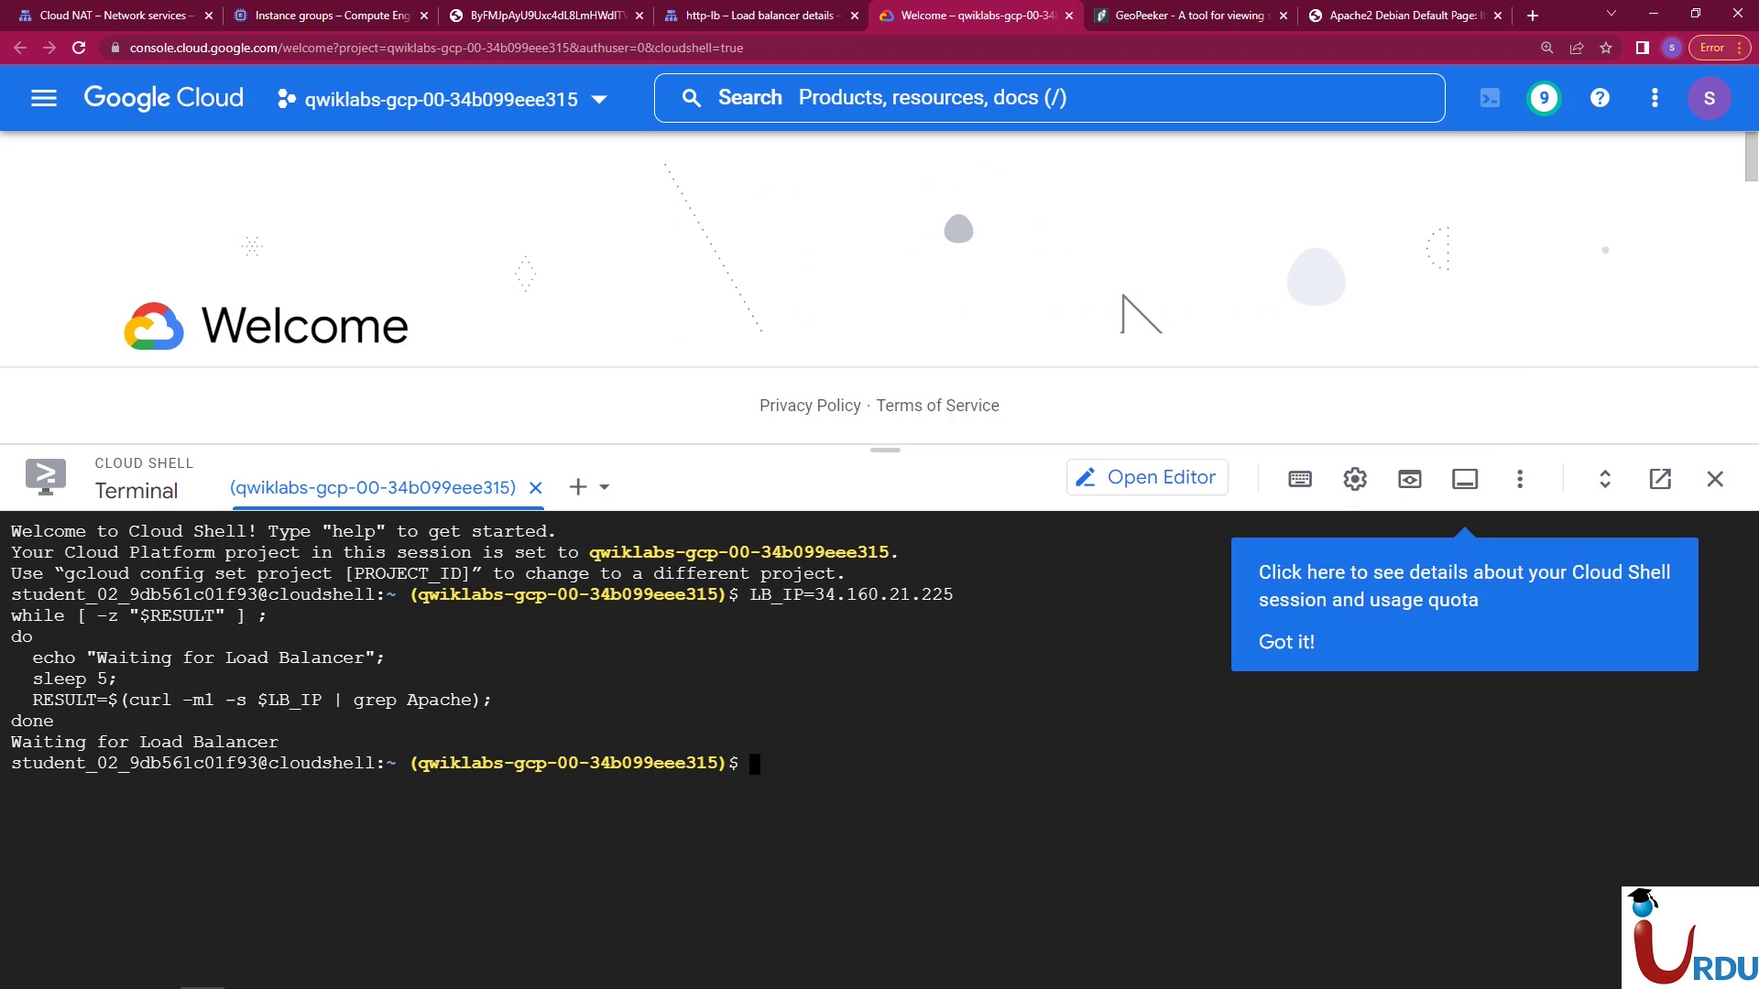
- Dismiss the Cloud Shell session details tip and close the Cloud Shell terminal
left_click(1285, 642)
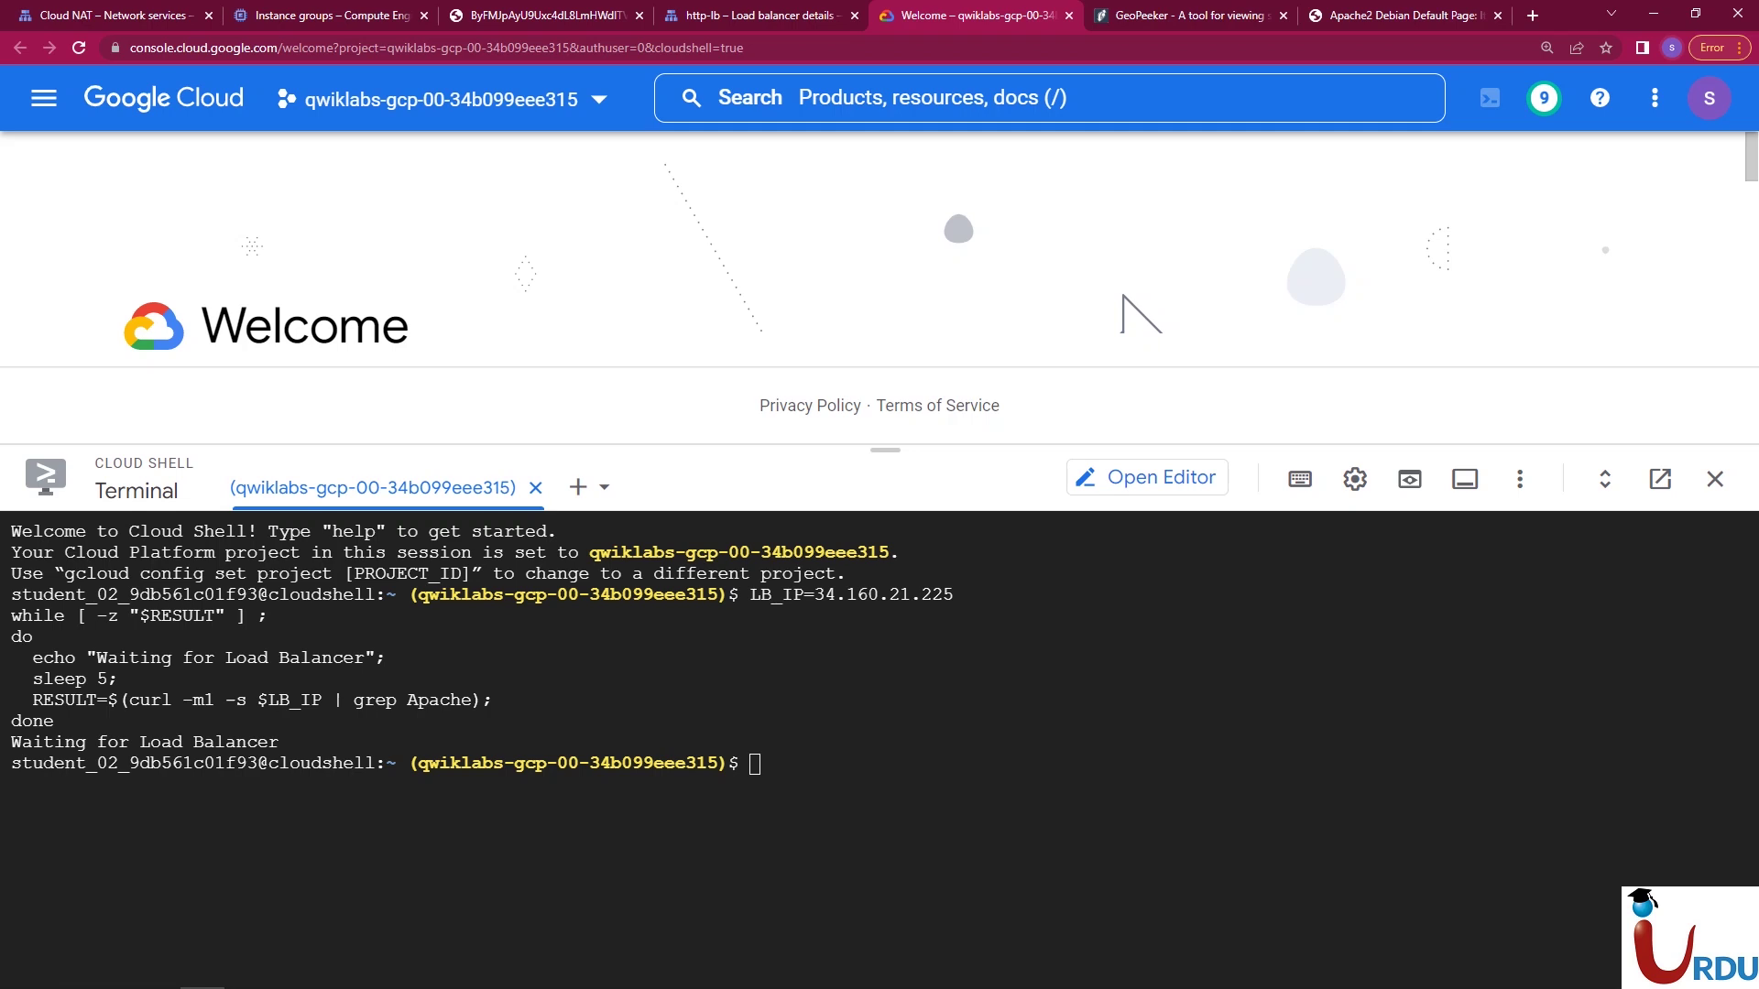
key("alt+Tab")
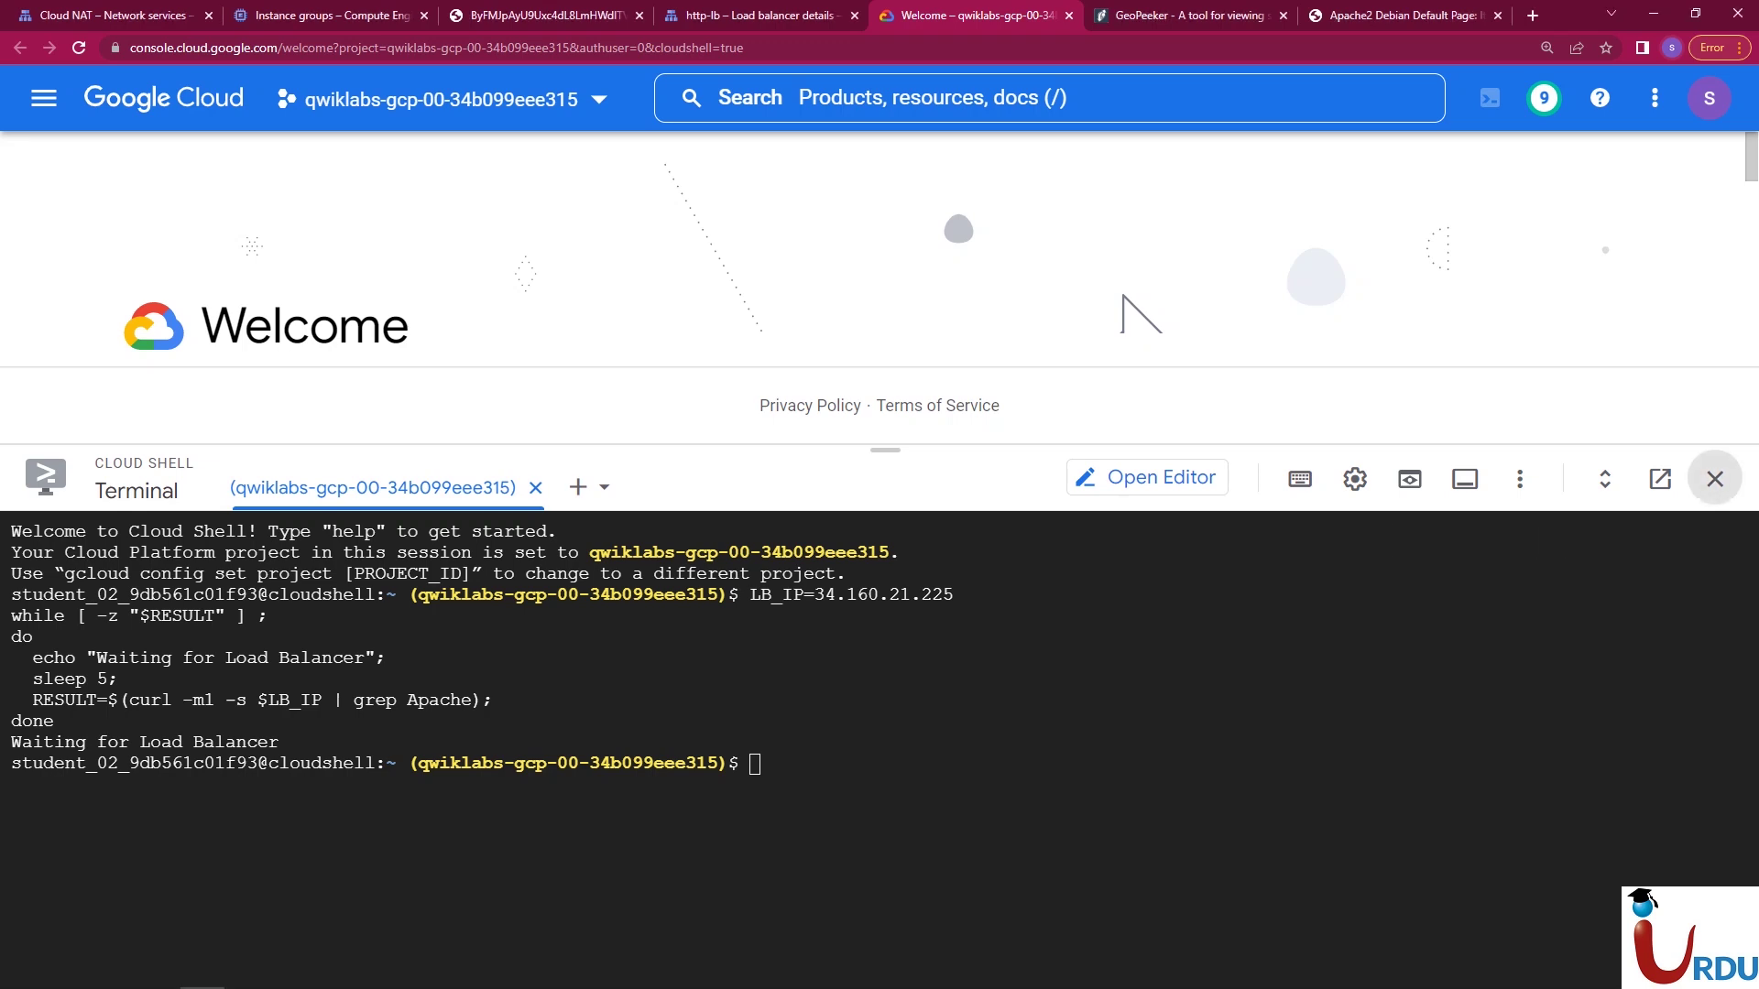
left_click(1714, 478)
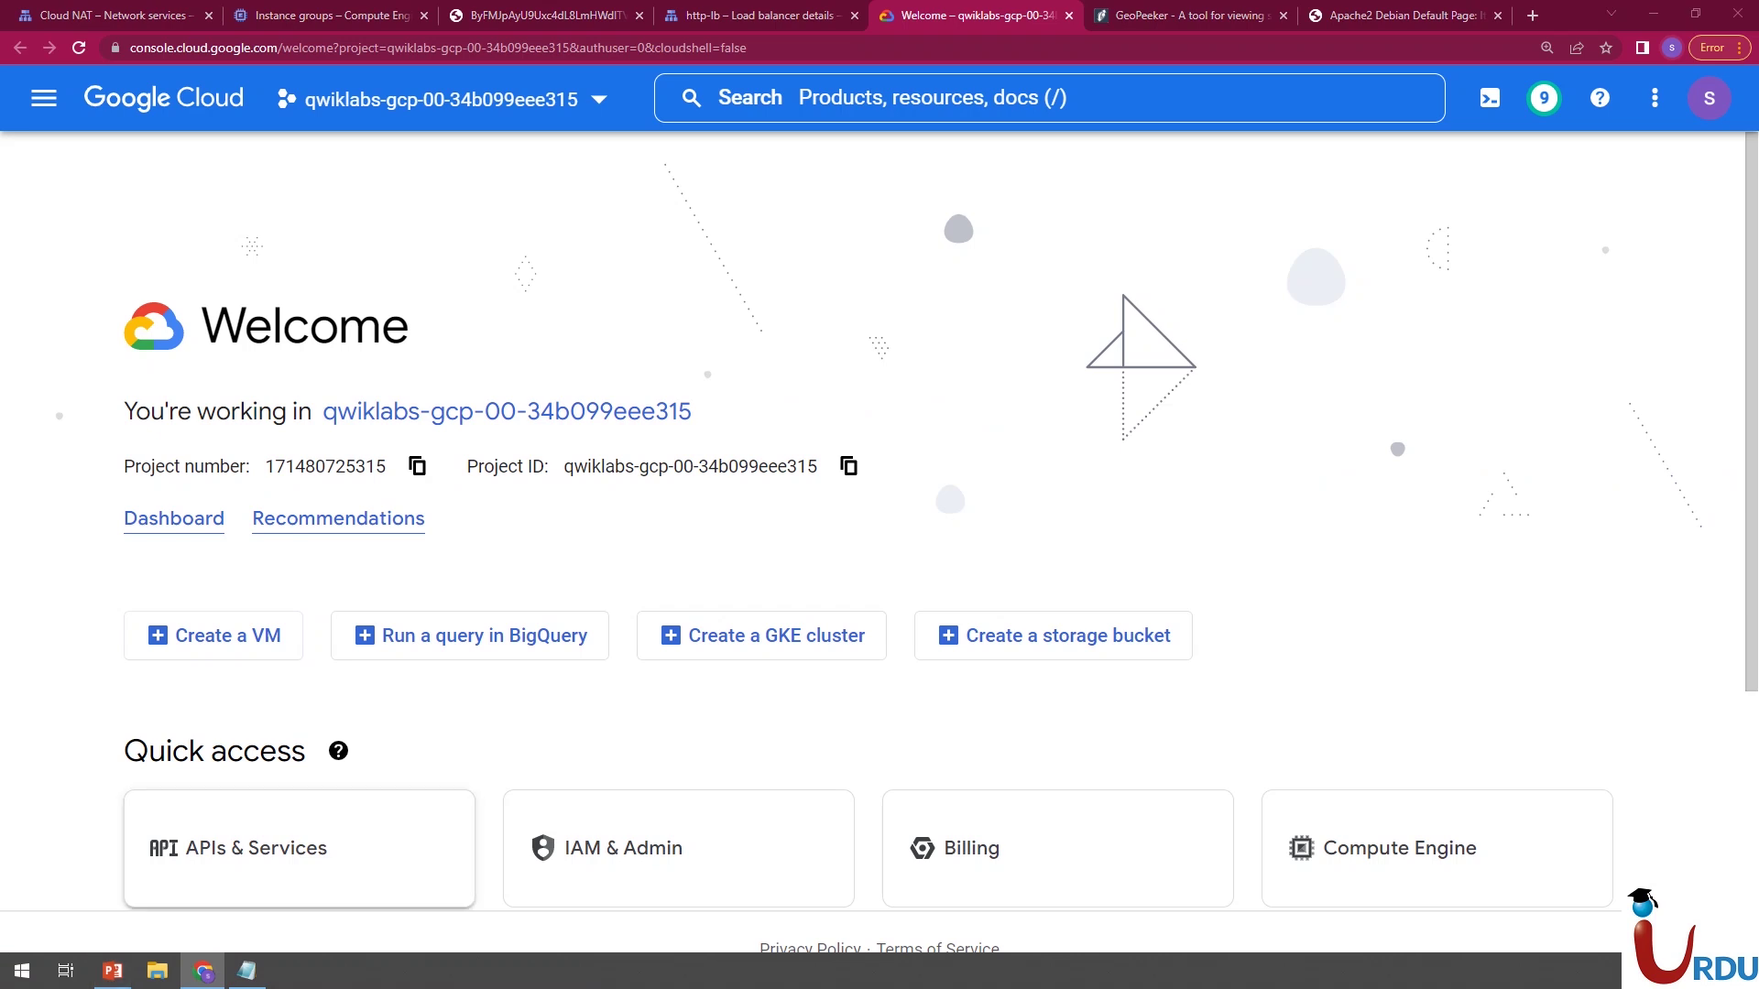
- Switch to PowerPoint, highlight the load balancer configuration and stress test items on the Hands-On Lab slide, and minimize the presentation
left_click(112, 970)
left_click_drag(471, 644, 920, 693)
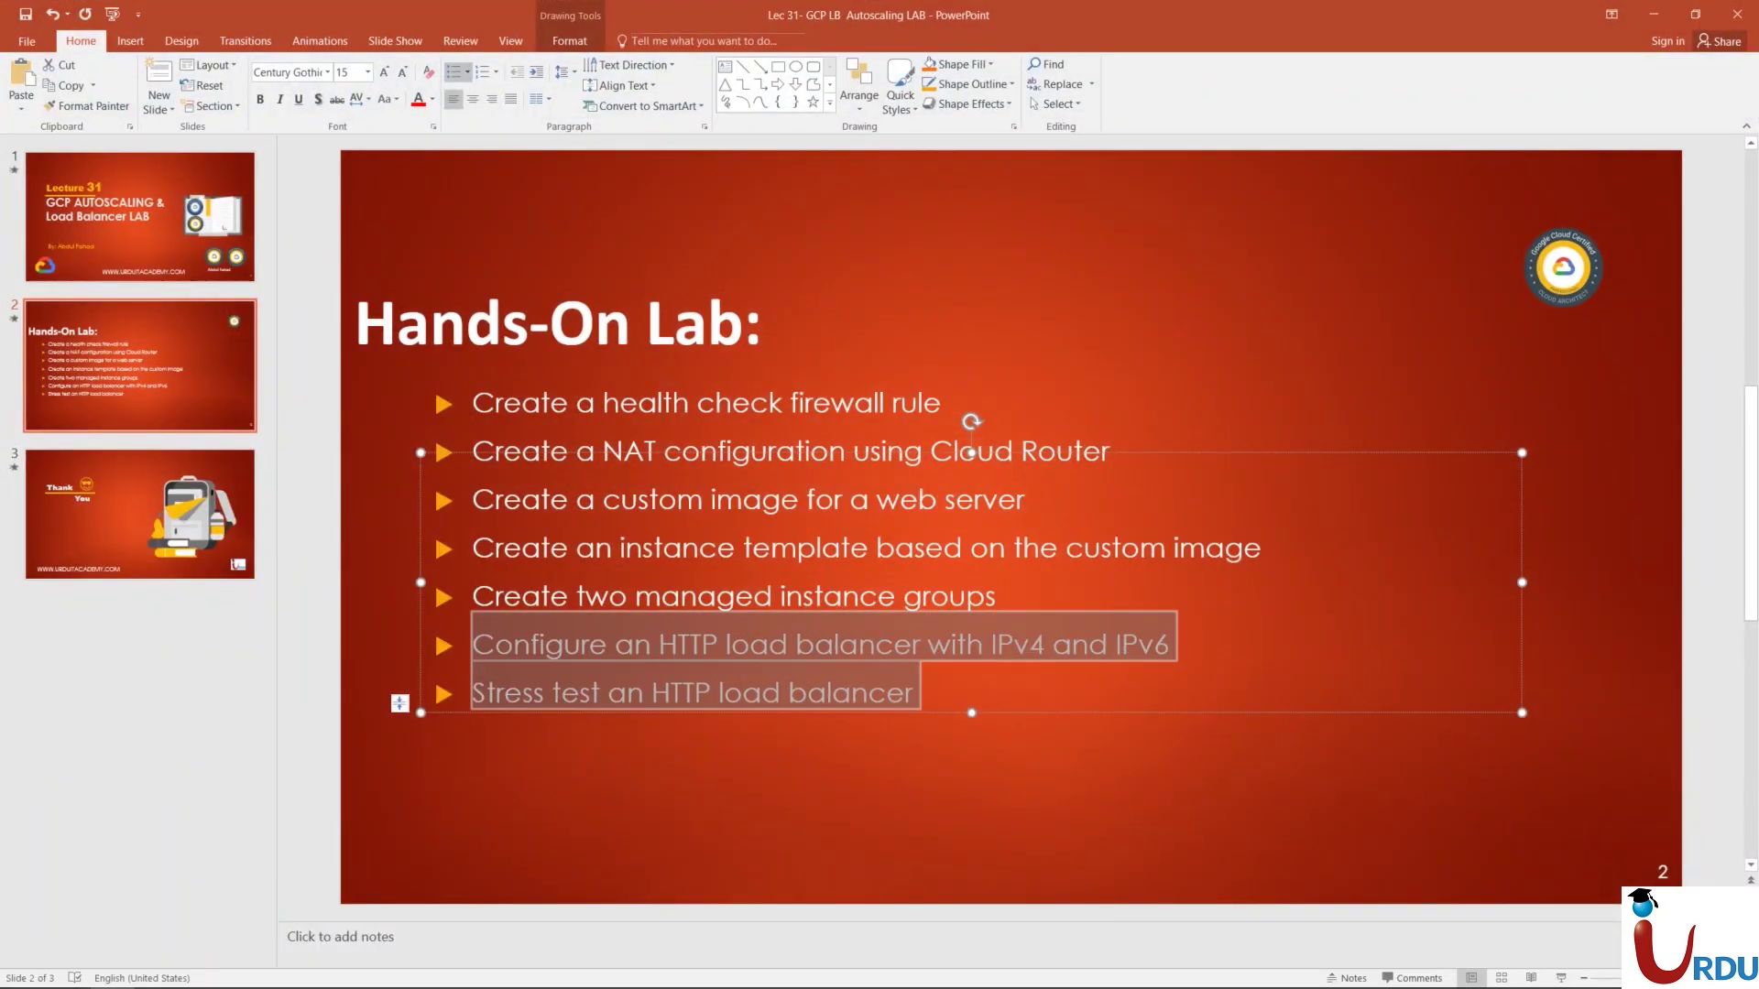
triple_click(829, 695)
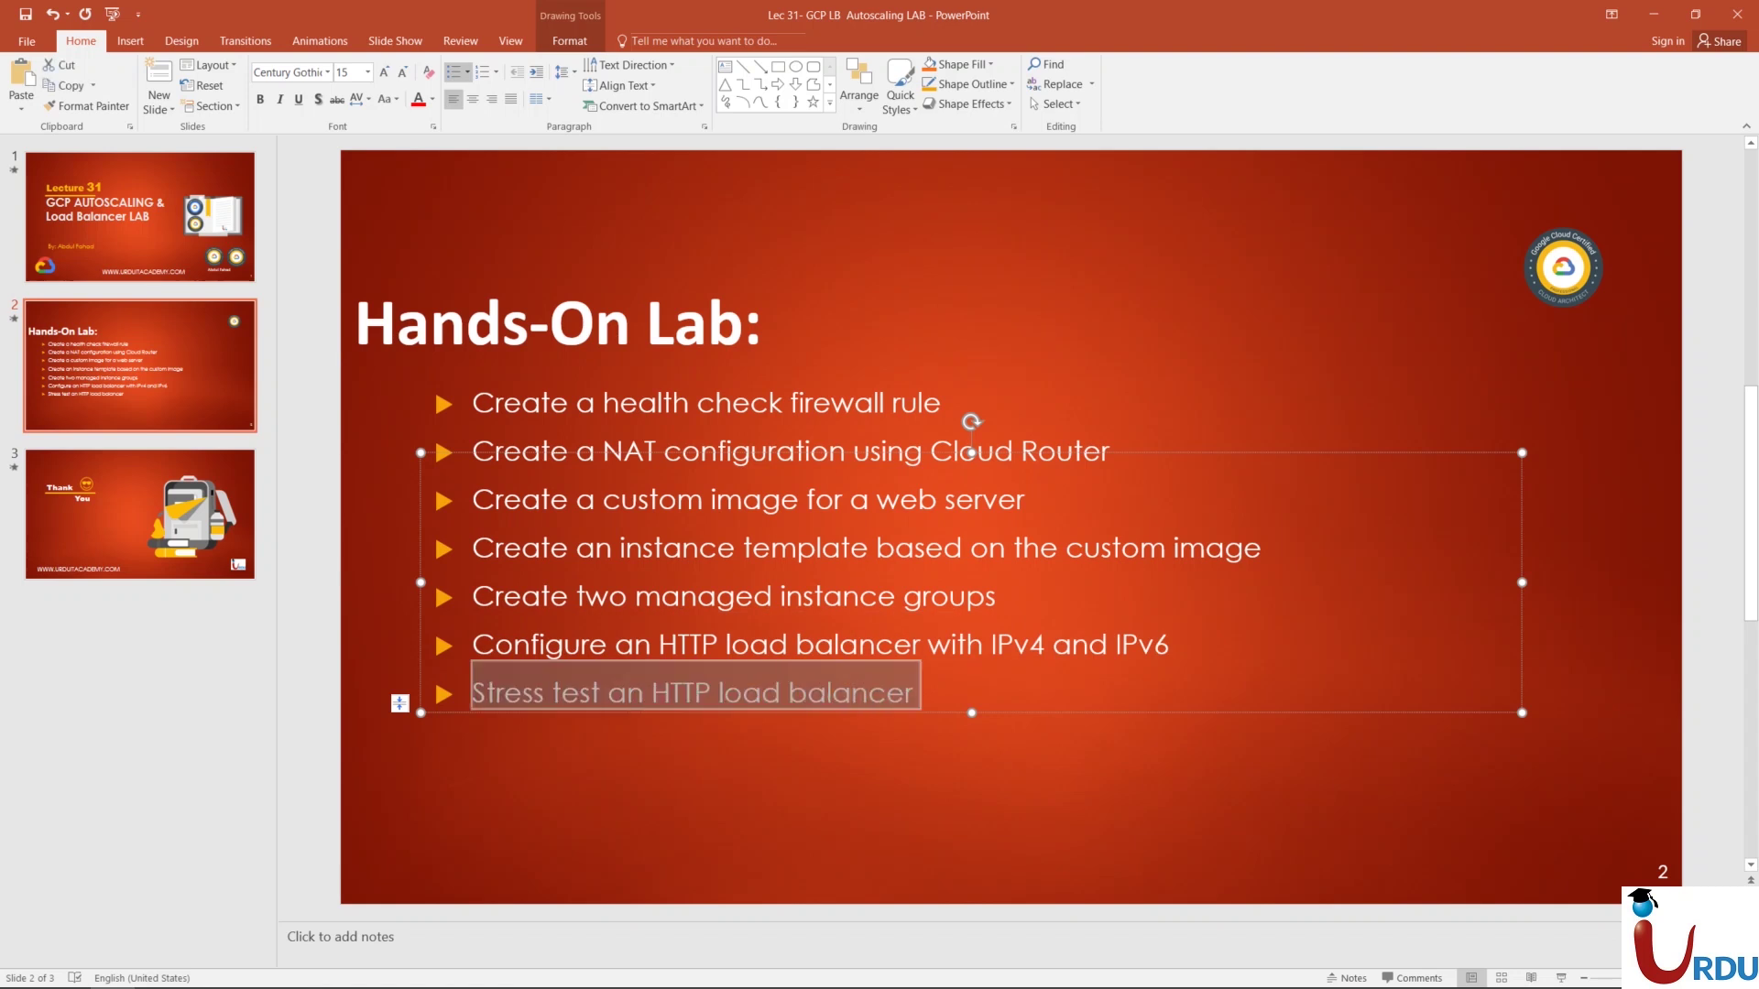
left_click(1653, 14)
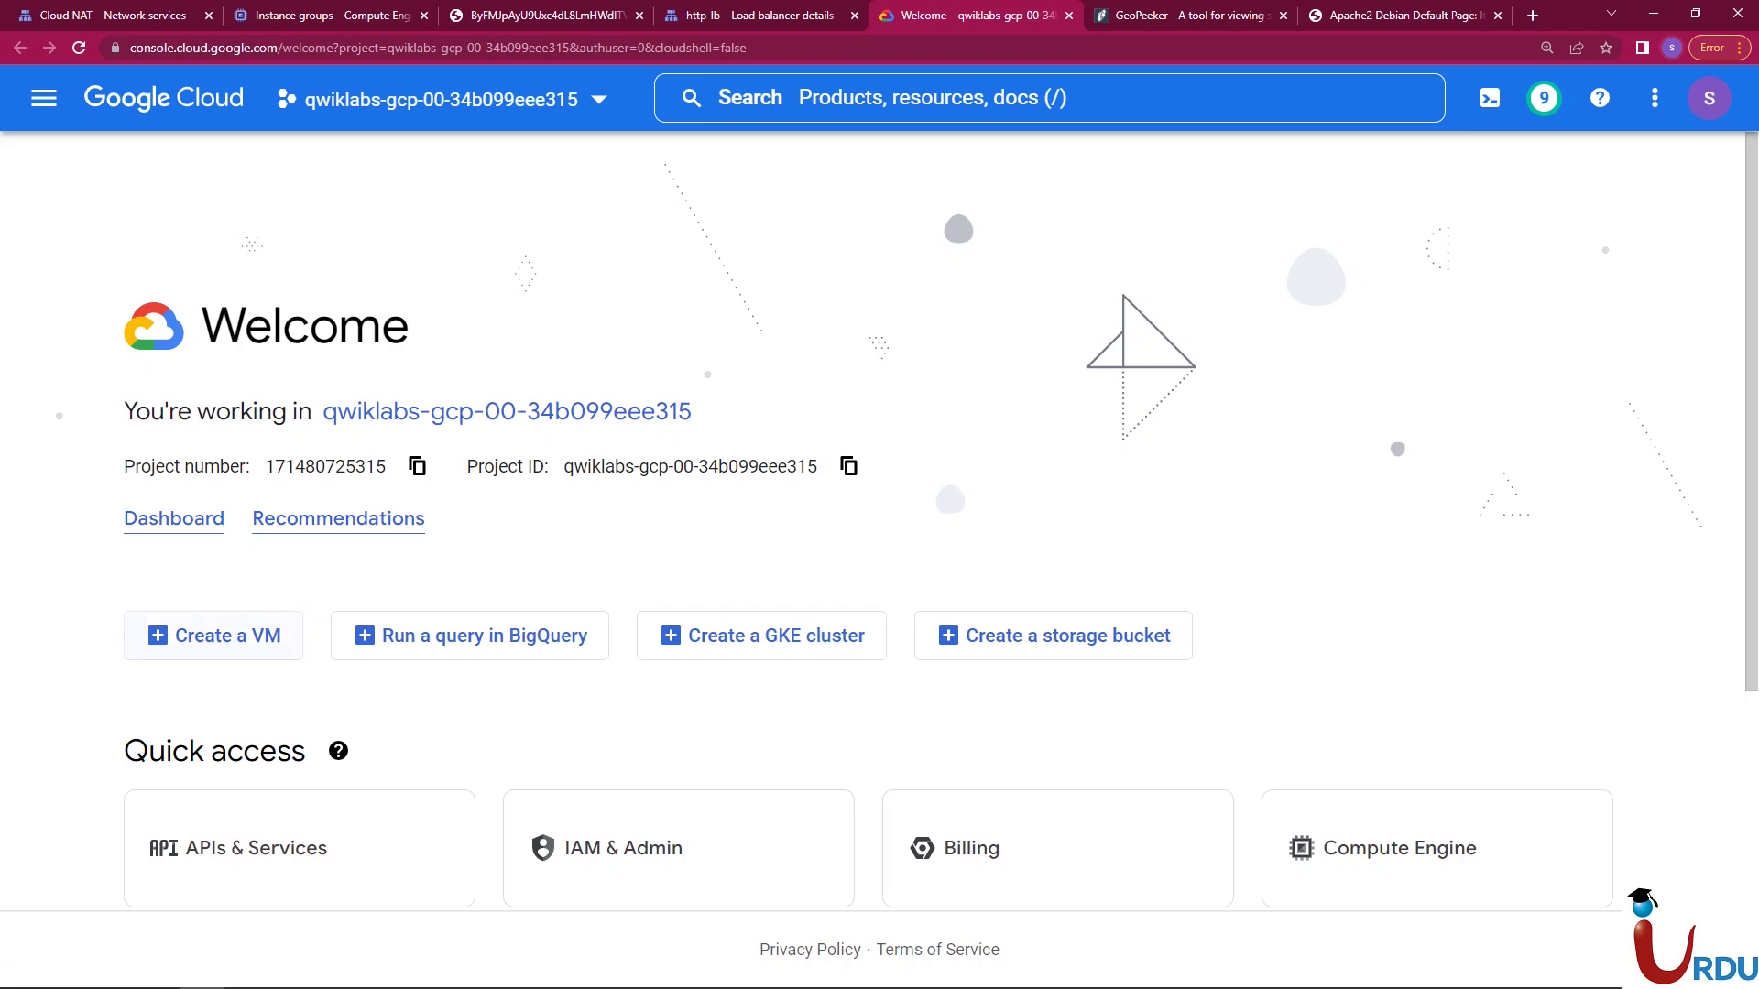
- Go through the project dashboard to the Compute Engine VM instances and start creating a new instance
left_click(173, 518)
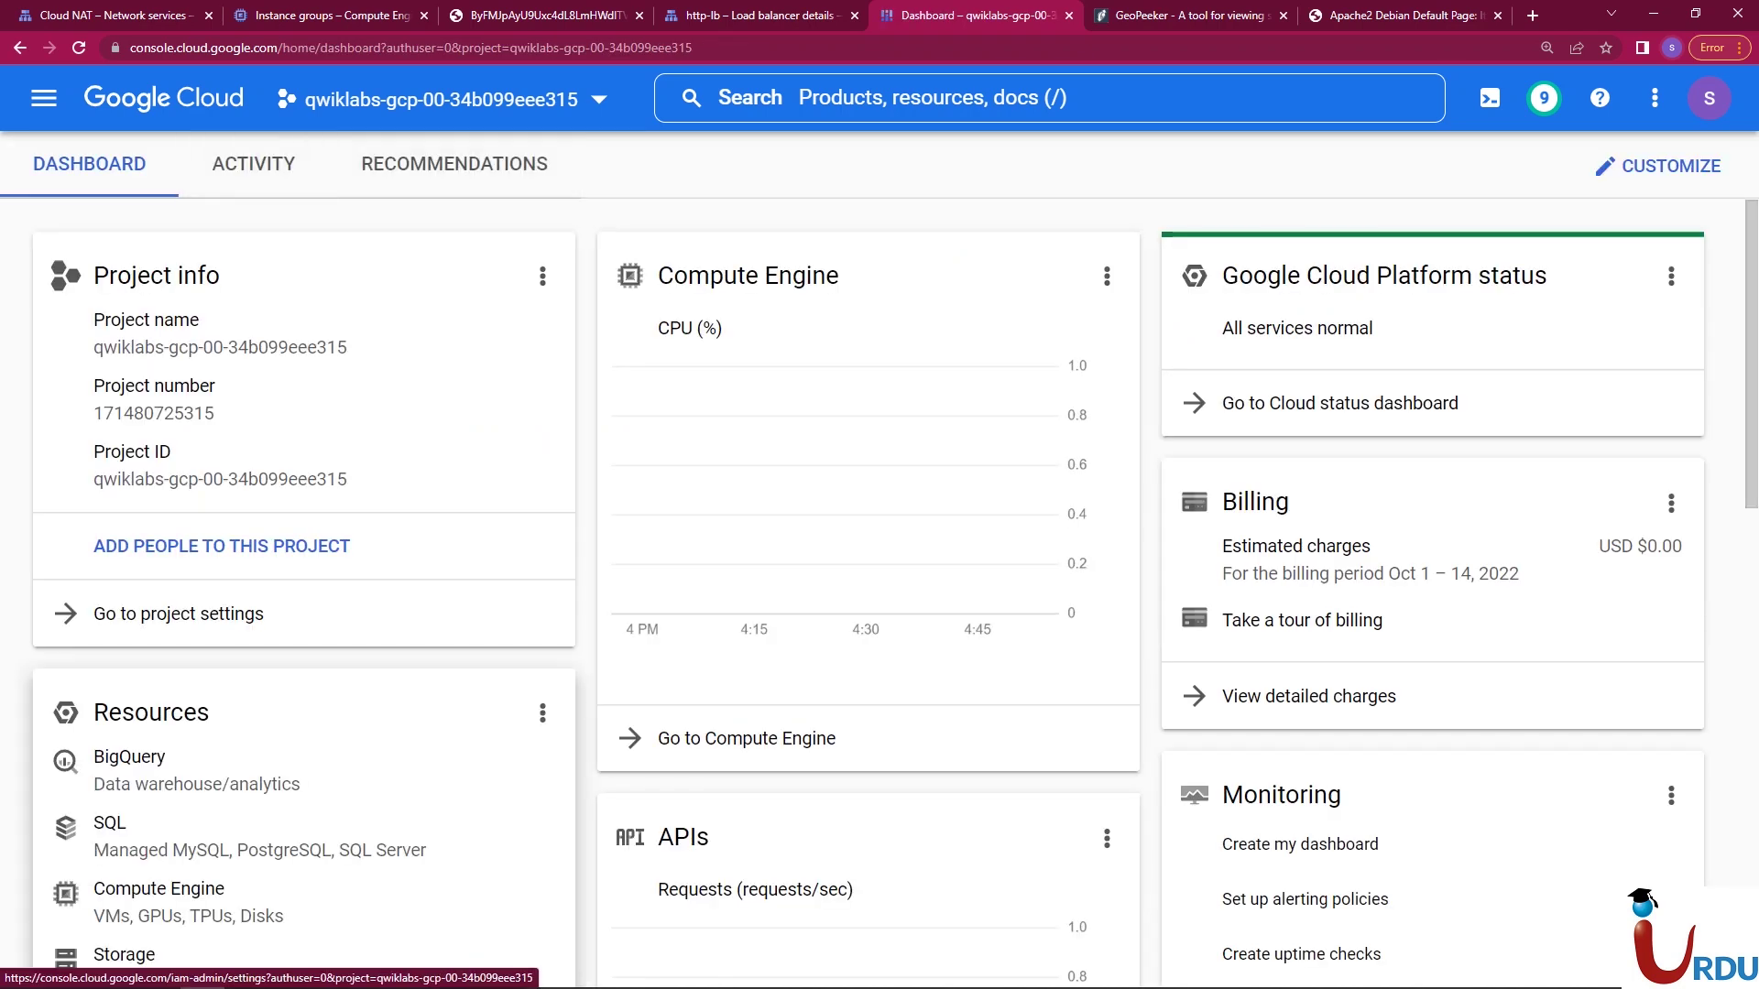
left_click(158, 902)
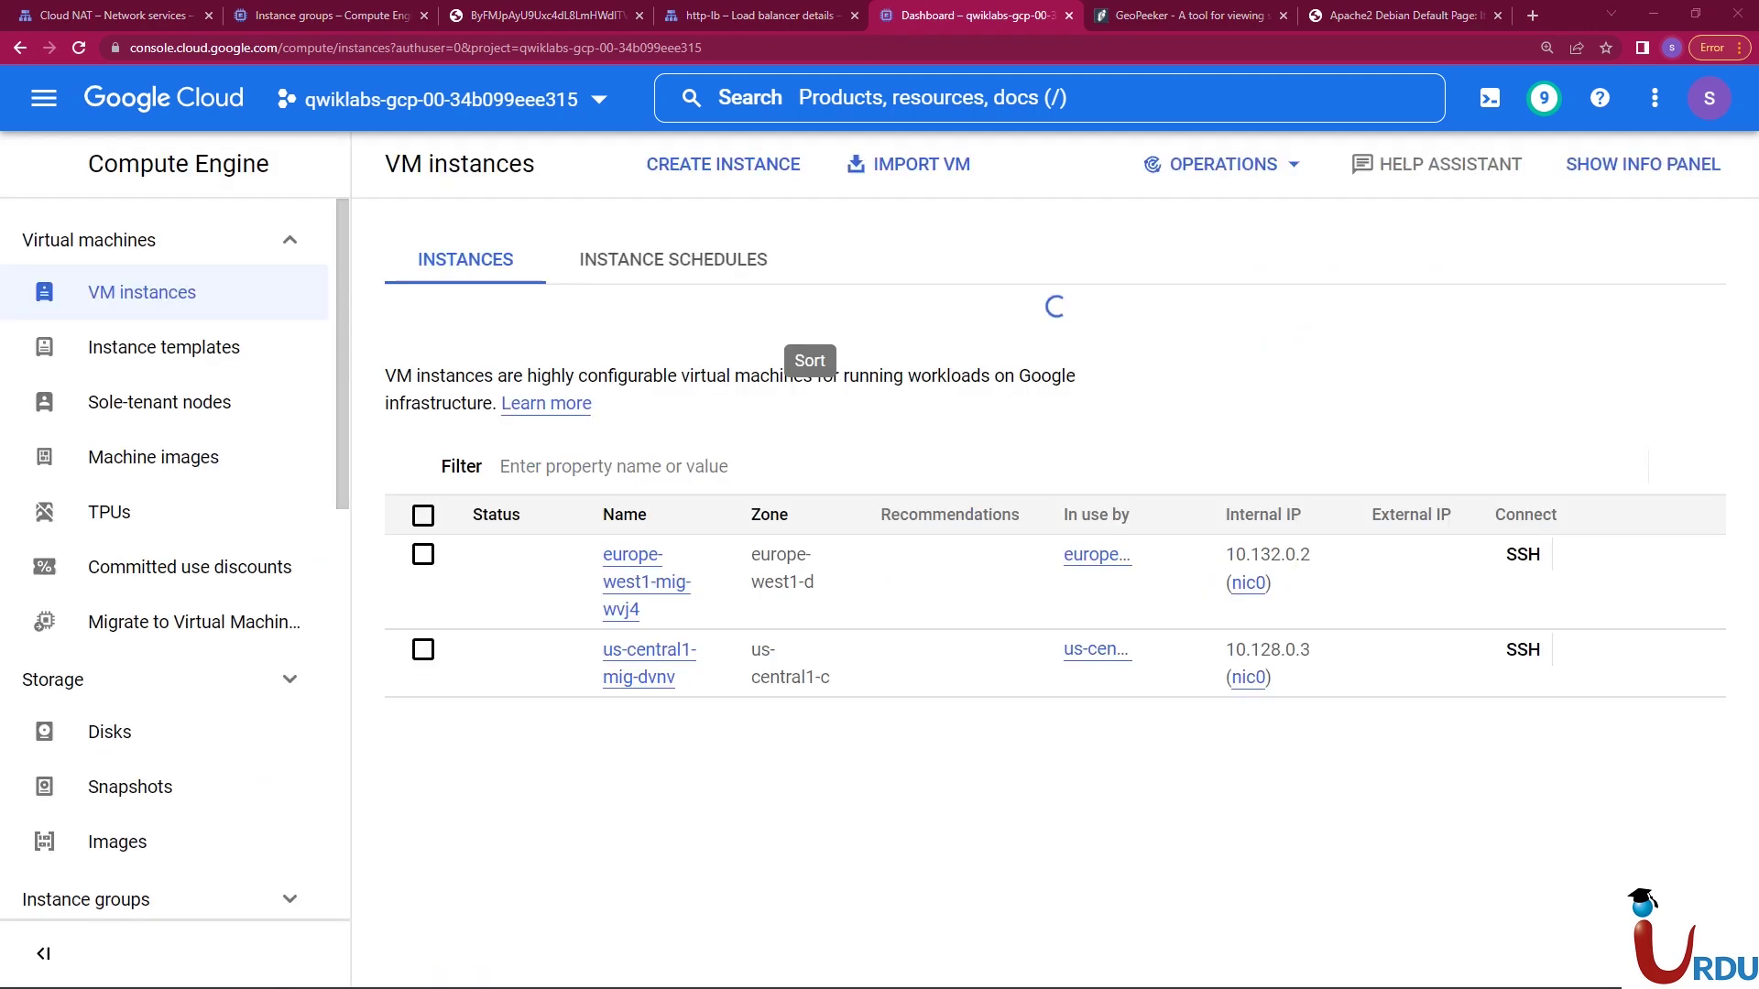
left_click(708, 164)
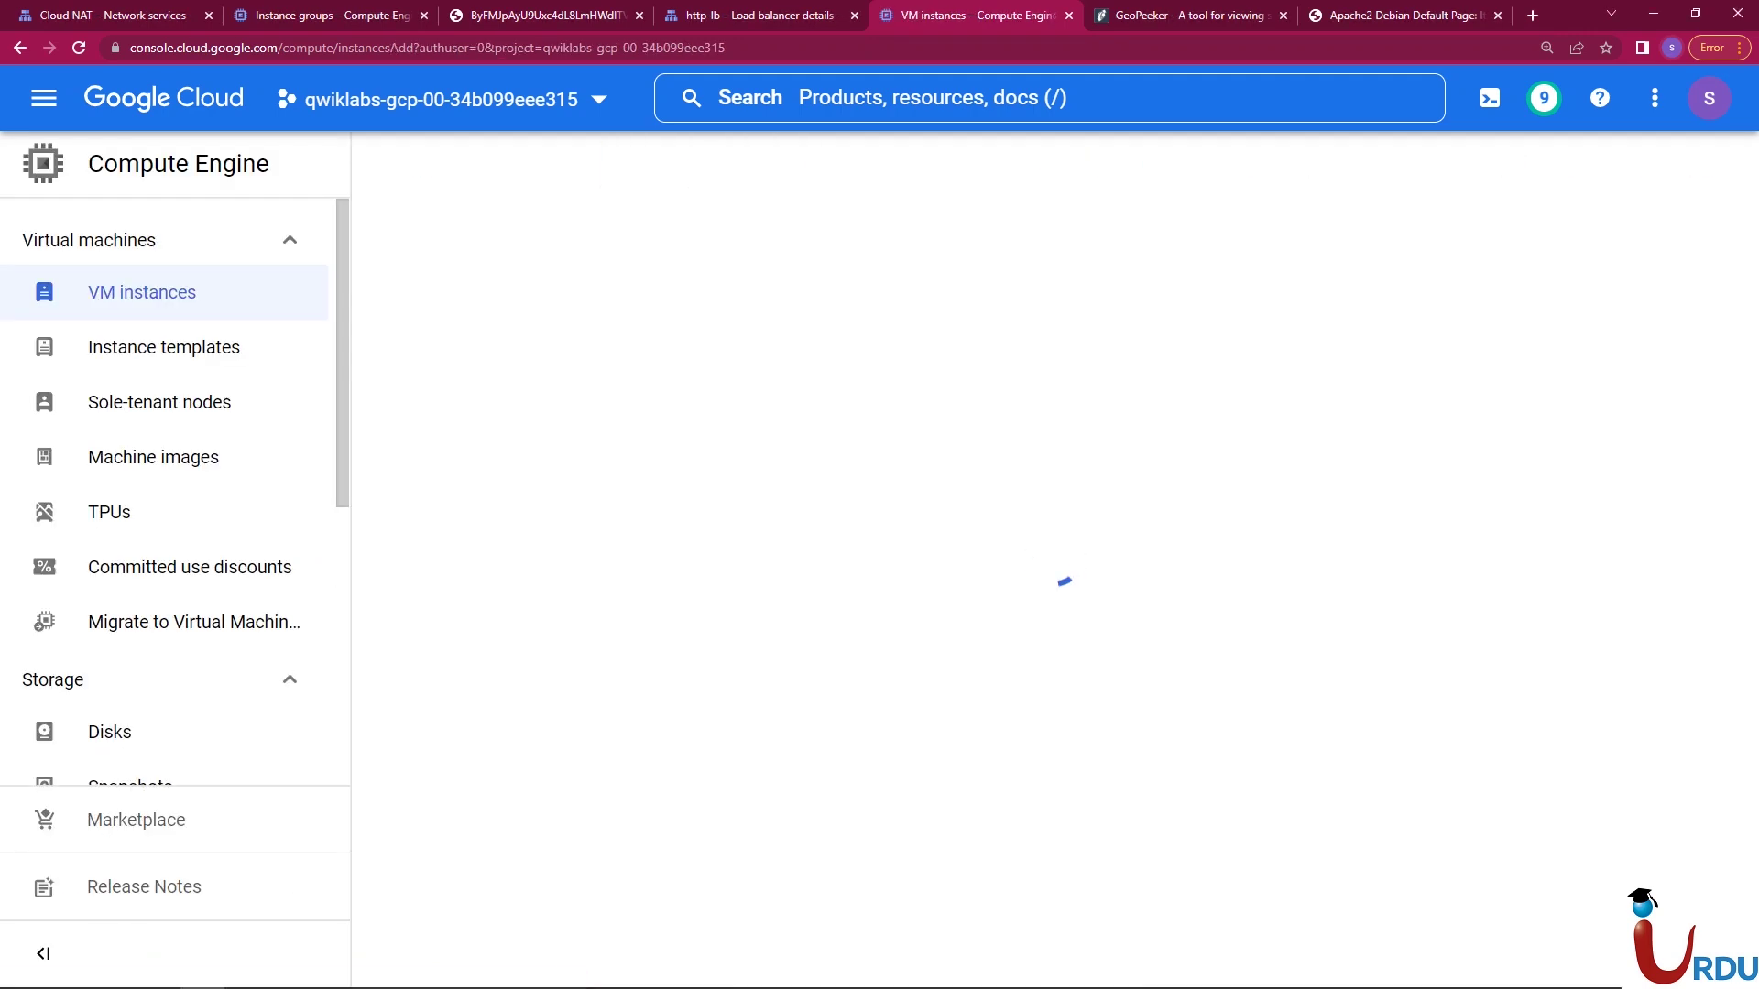
- Refresh the Compute Engine instance groups list to check the state of europe-west1-mig and us-central1-mig
left_click(753, 14)
left_click(331, 15)
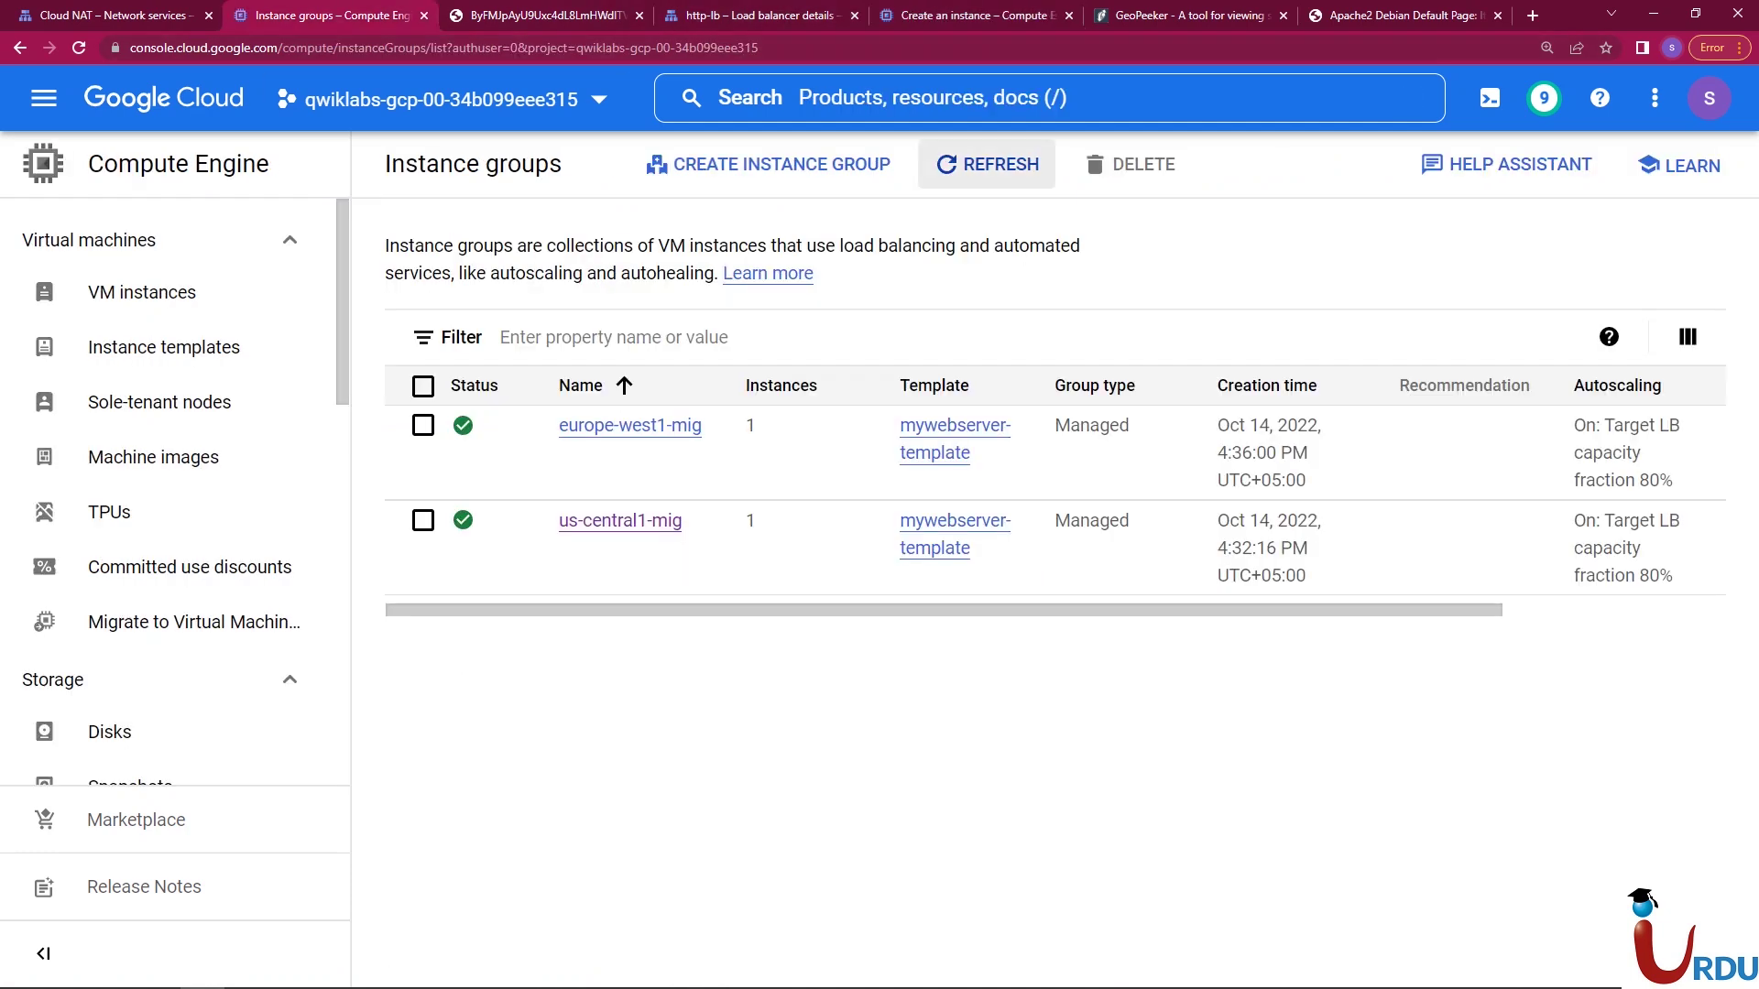
left_click(987, 164)
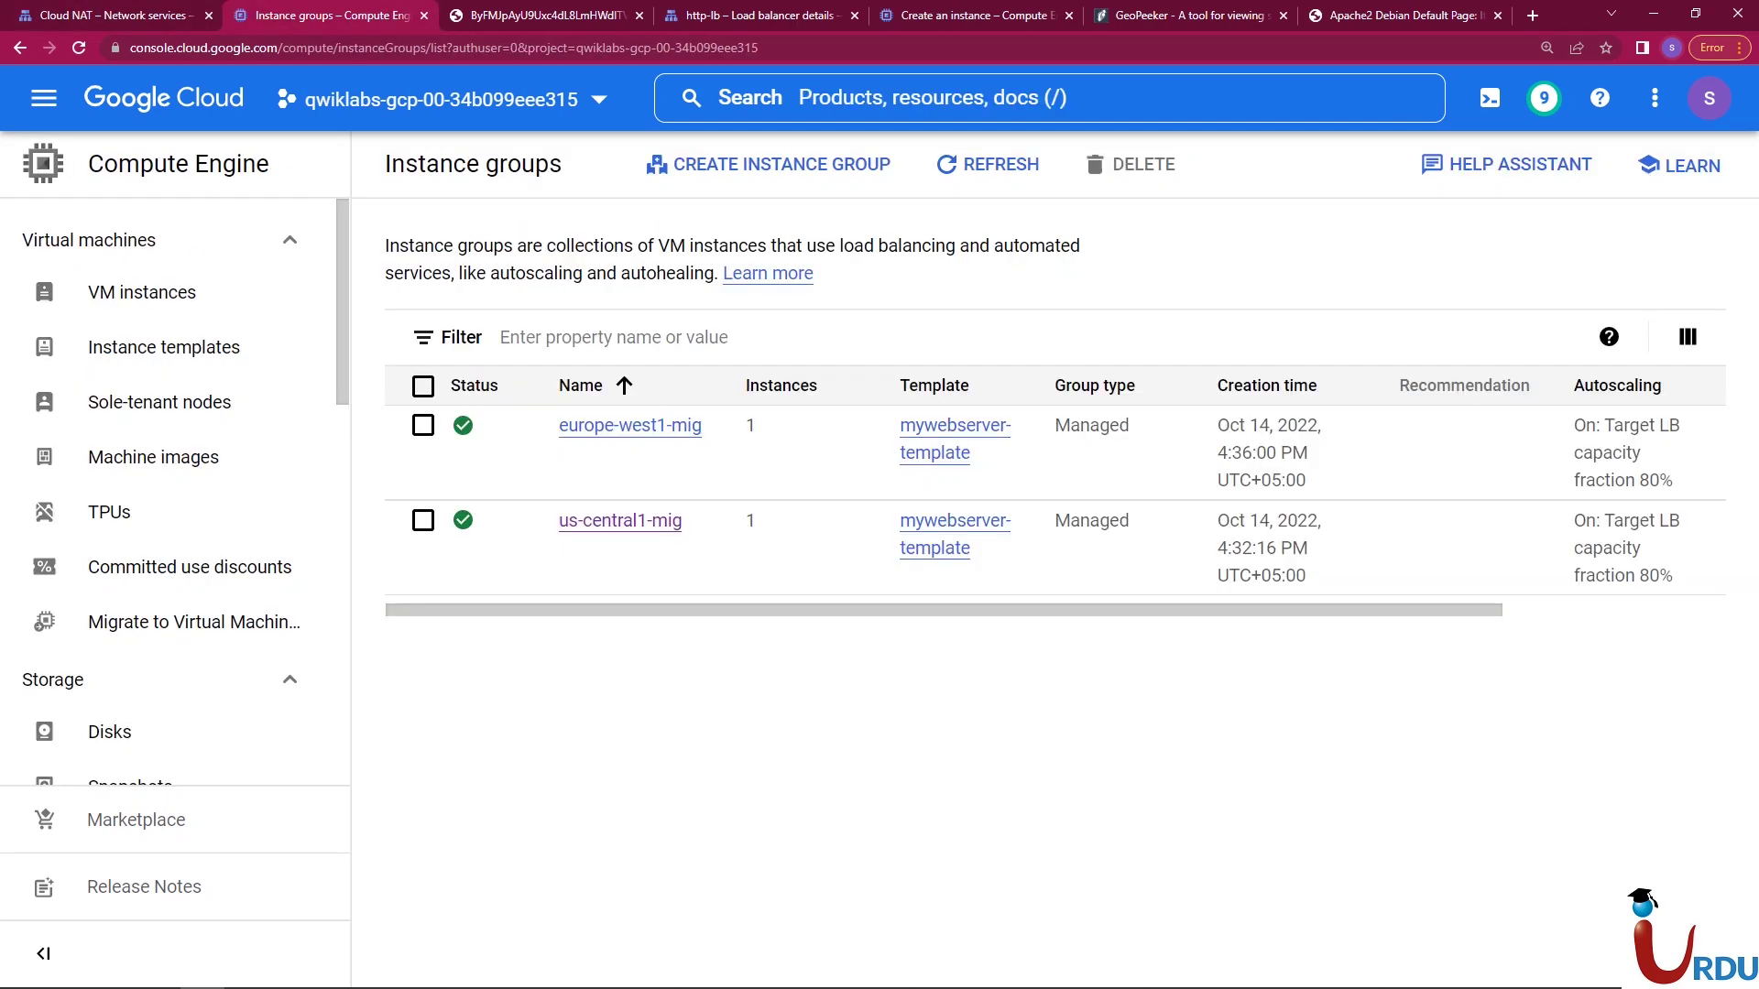
- Return to the instance creation form and name the new VM stress-test
key("ctrl+Tab")
key("ctrl+Tab")
key("ctrl+Tab")
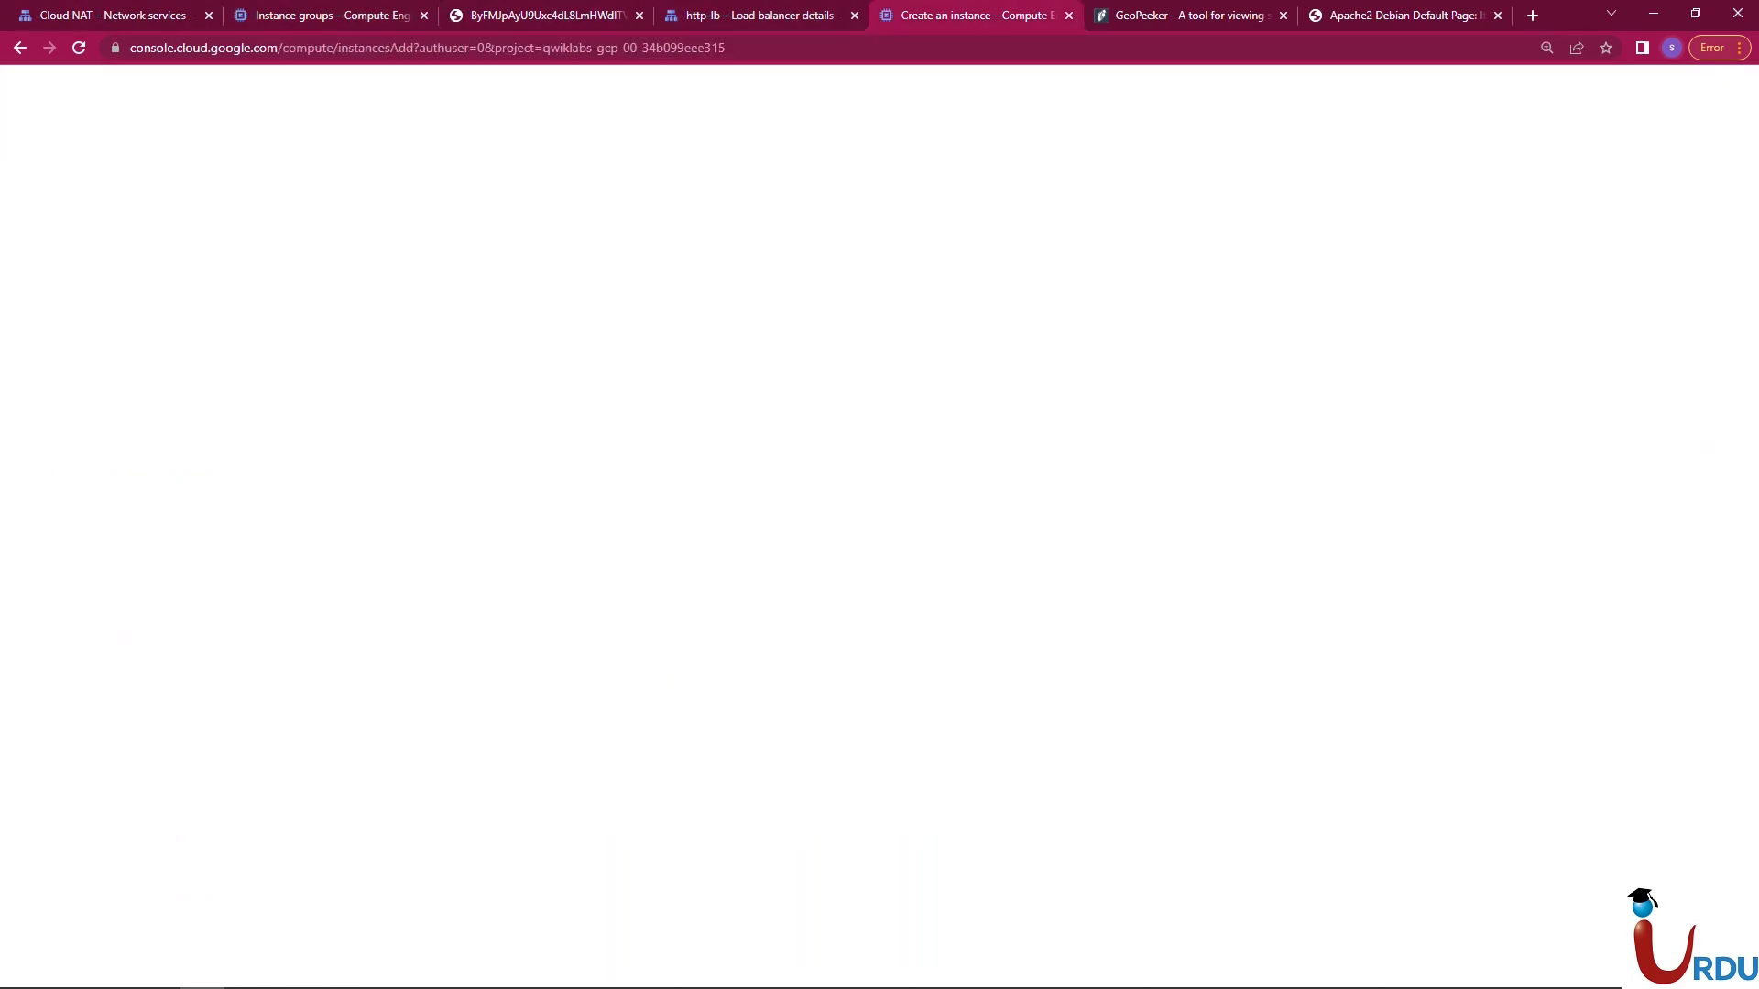
left_click(658, 264)
key("ctrl+a")
type("stress-test")
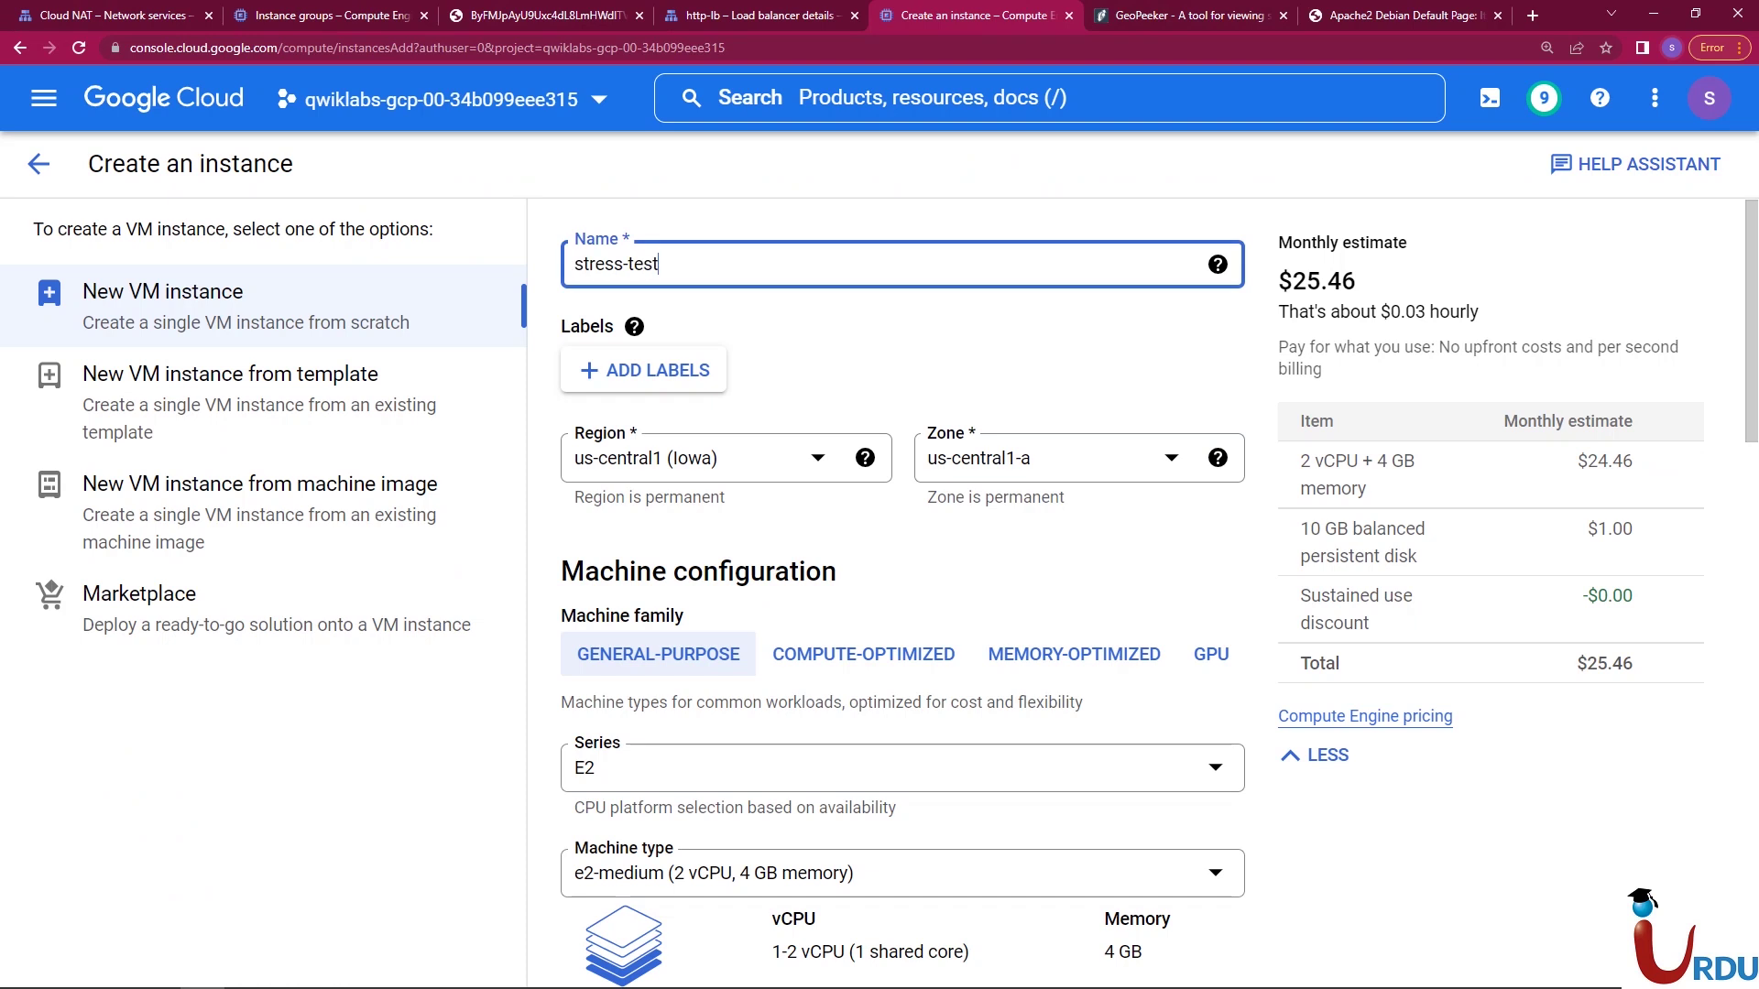
key("alt+Tab")
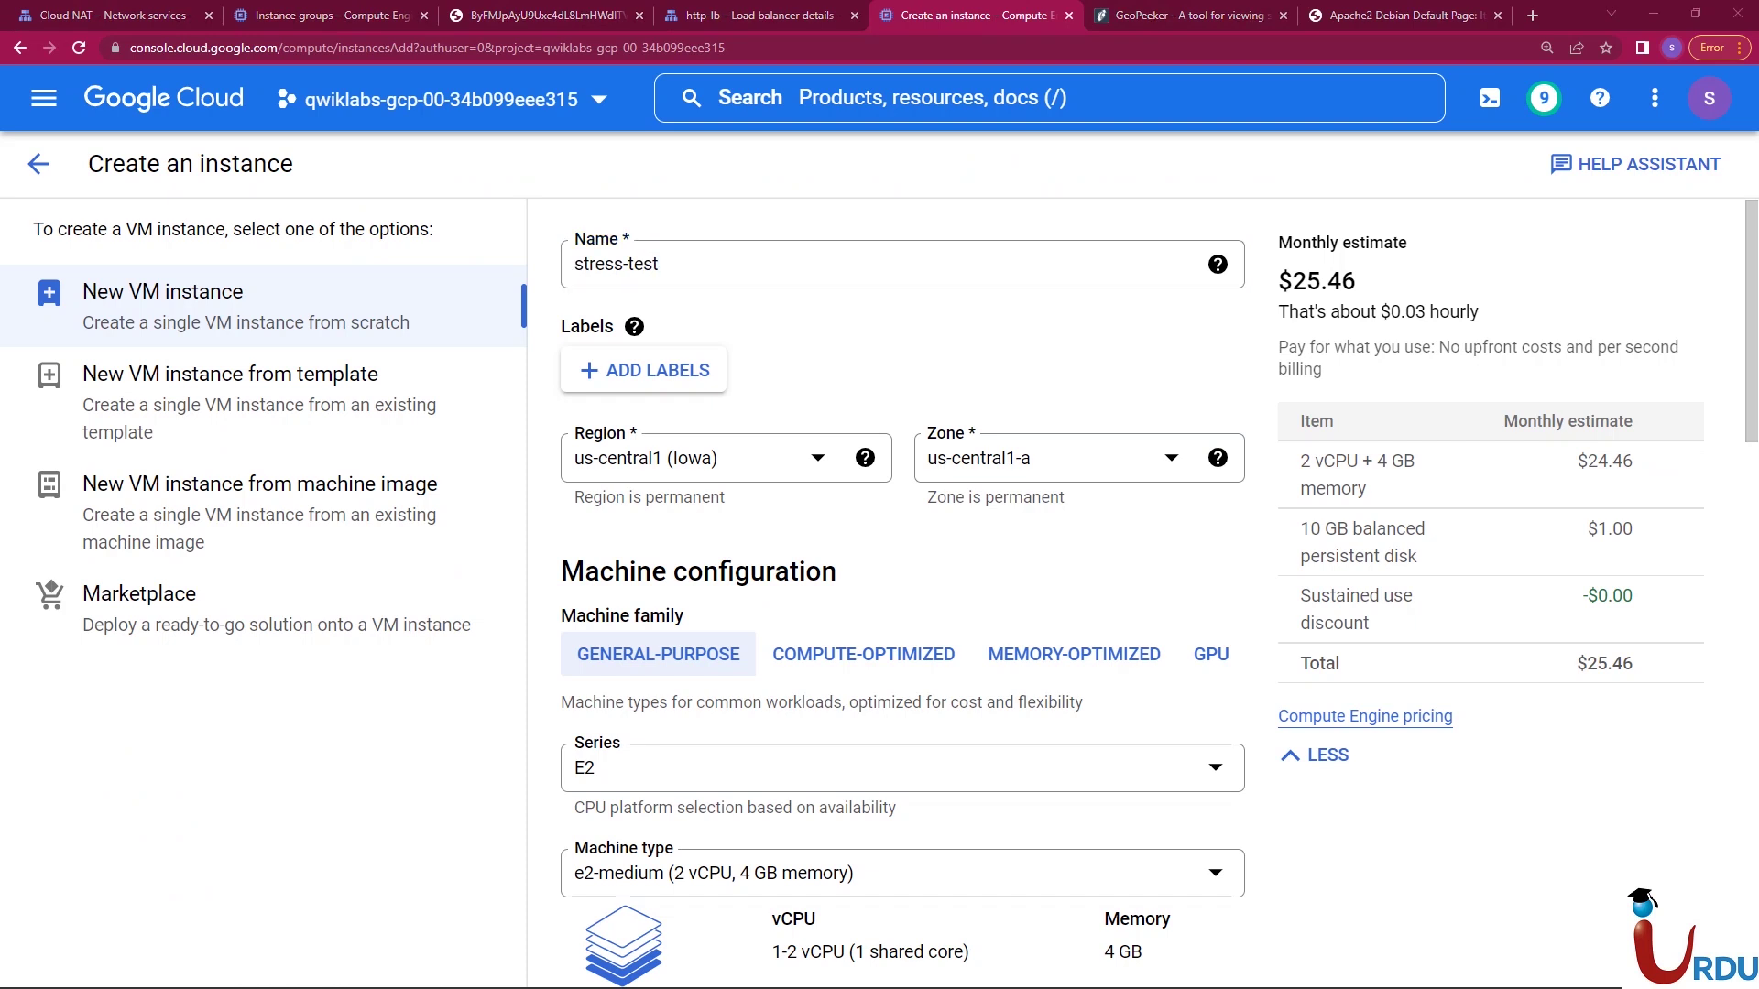
- Set the stress-test VM's region to us-west1 (Oregon) and its zone to us-west1-c
left_click(725, 458)
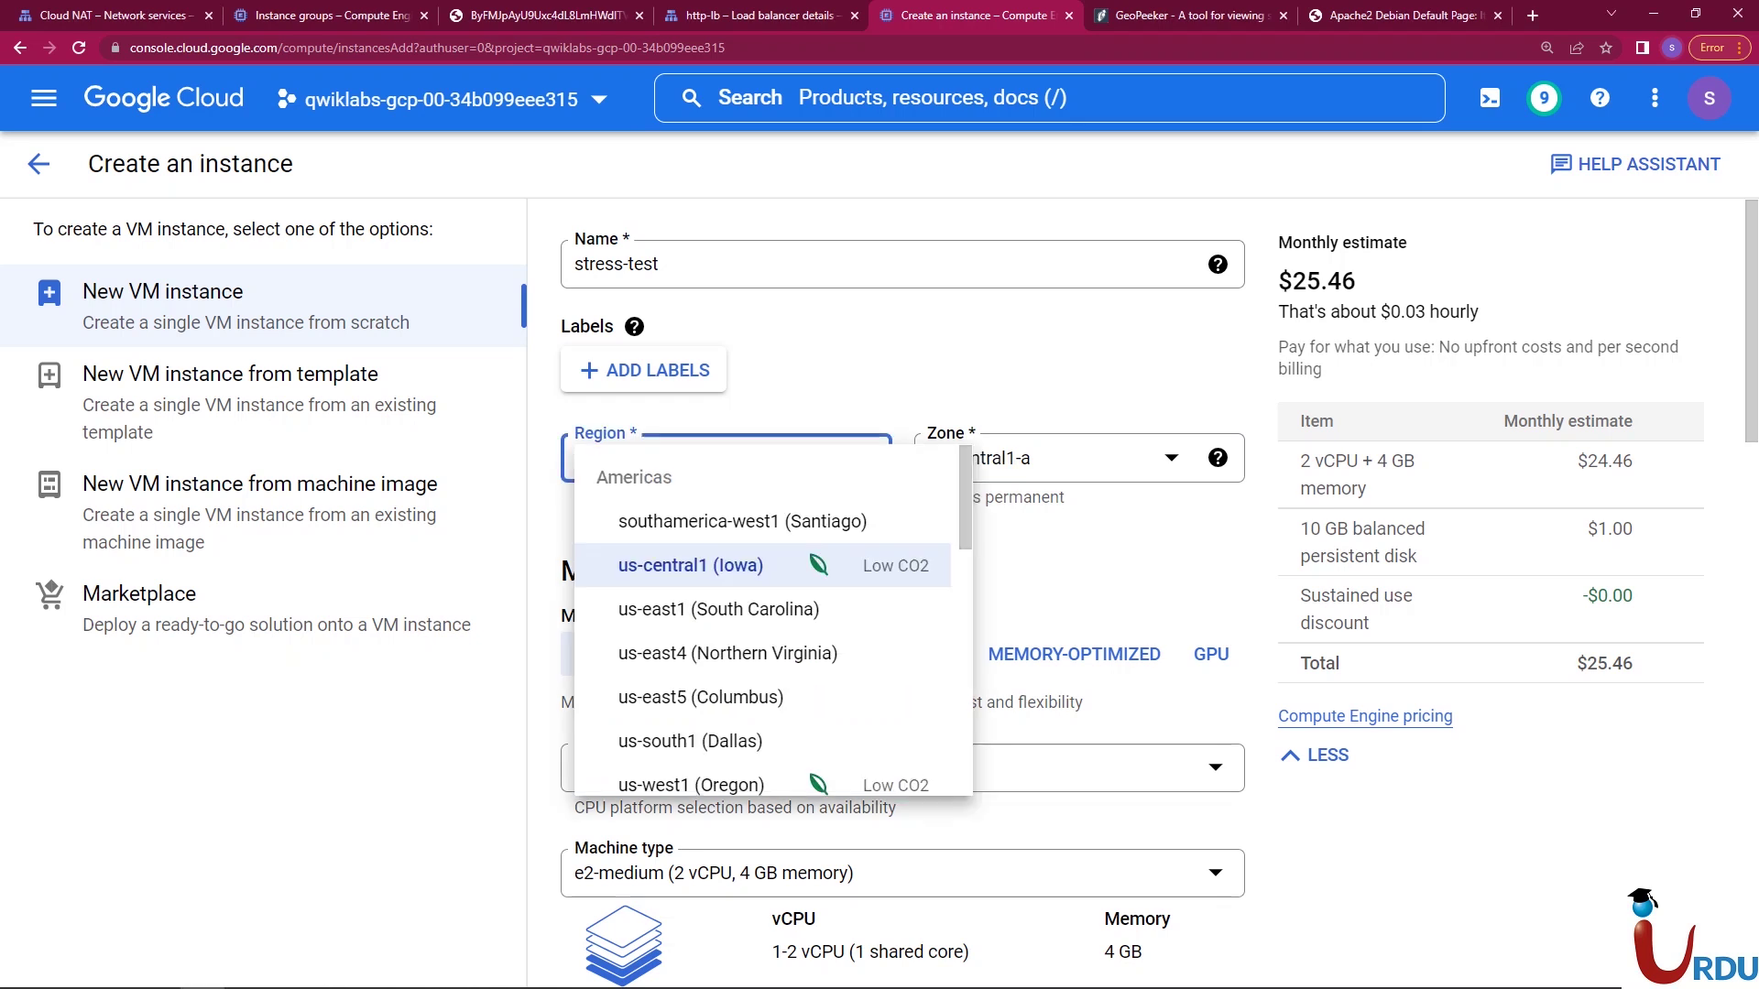
left_click(778, 783)
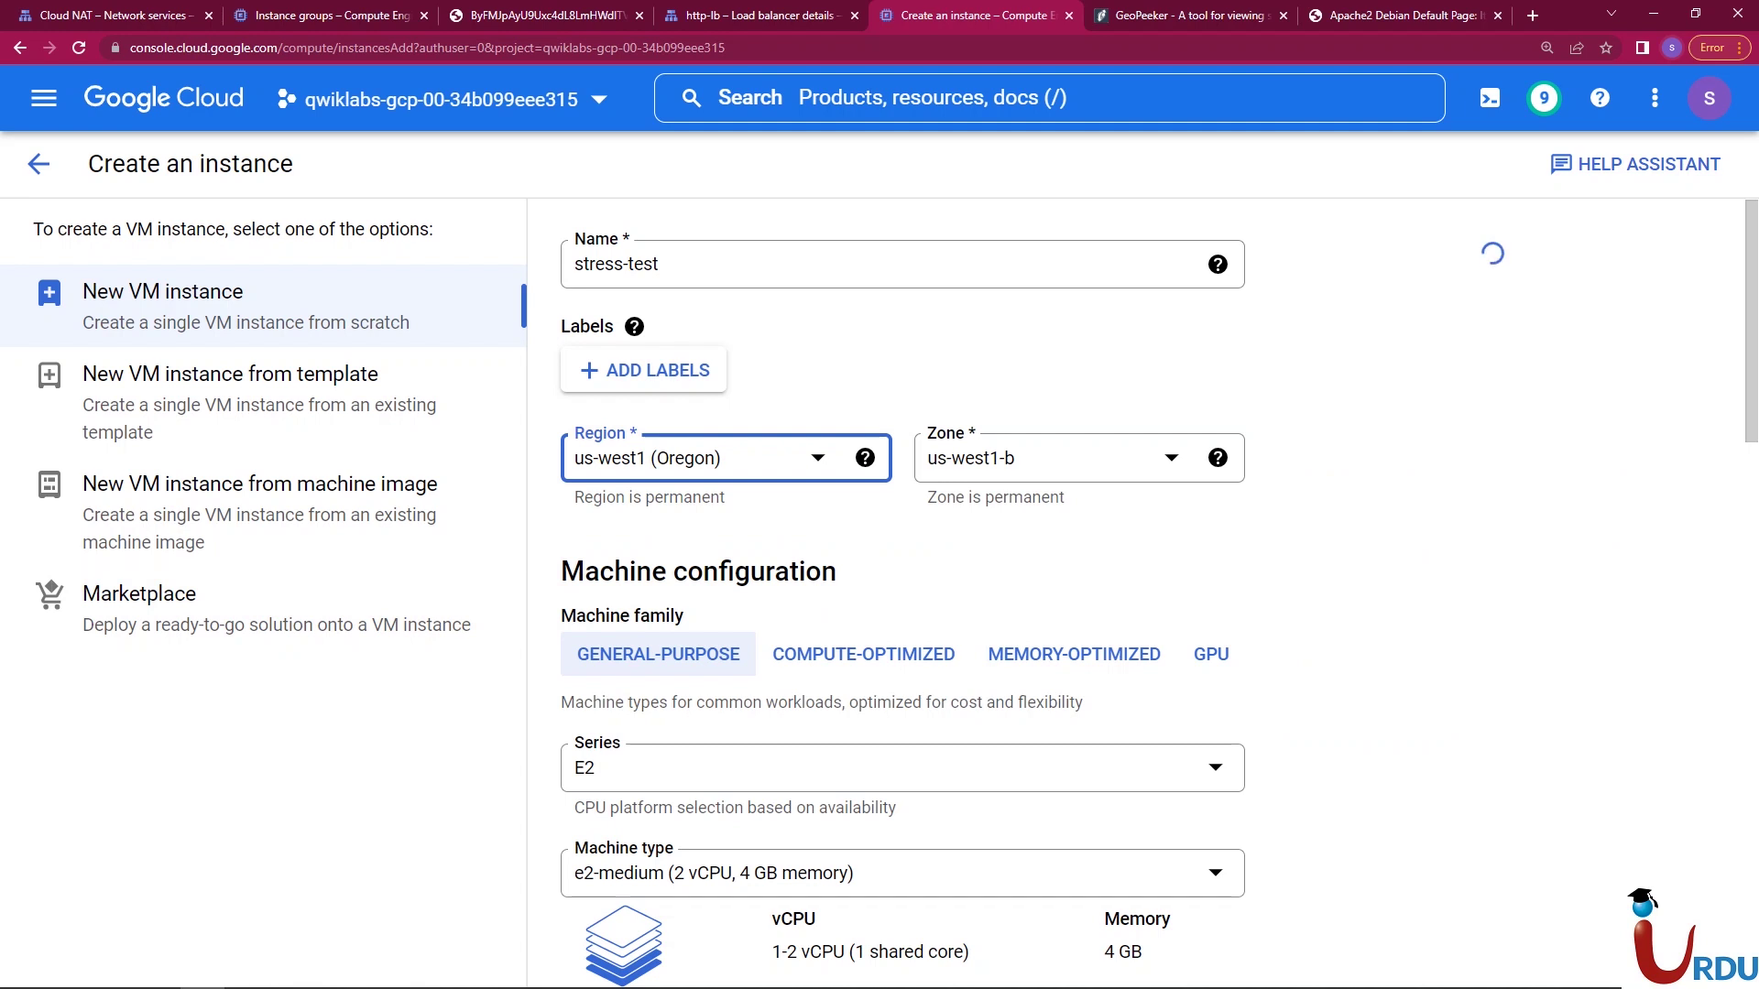
left_click(1054, 458)
left_click(1026, 521)
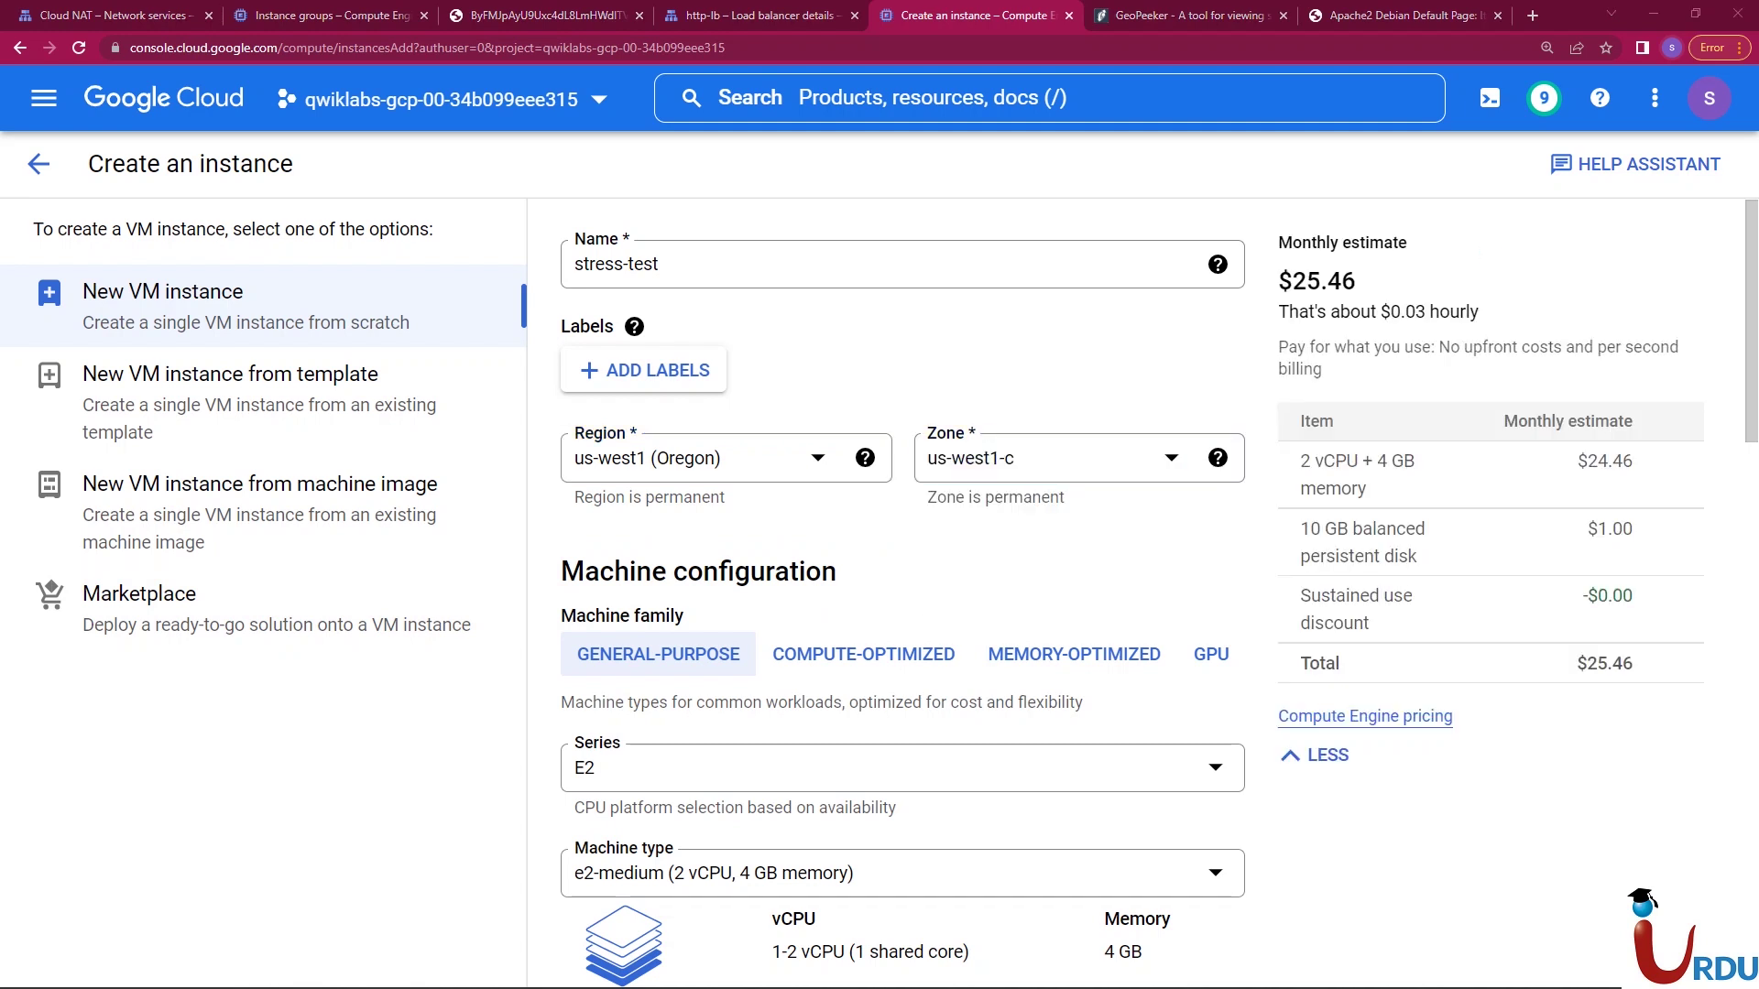
- Set the stress-test VM's machine series to N1 in the general-purpose family
scroll(901, 592, "down", 1)
left_click(854, 658)
left_click(854, 658)
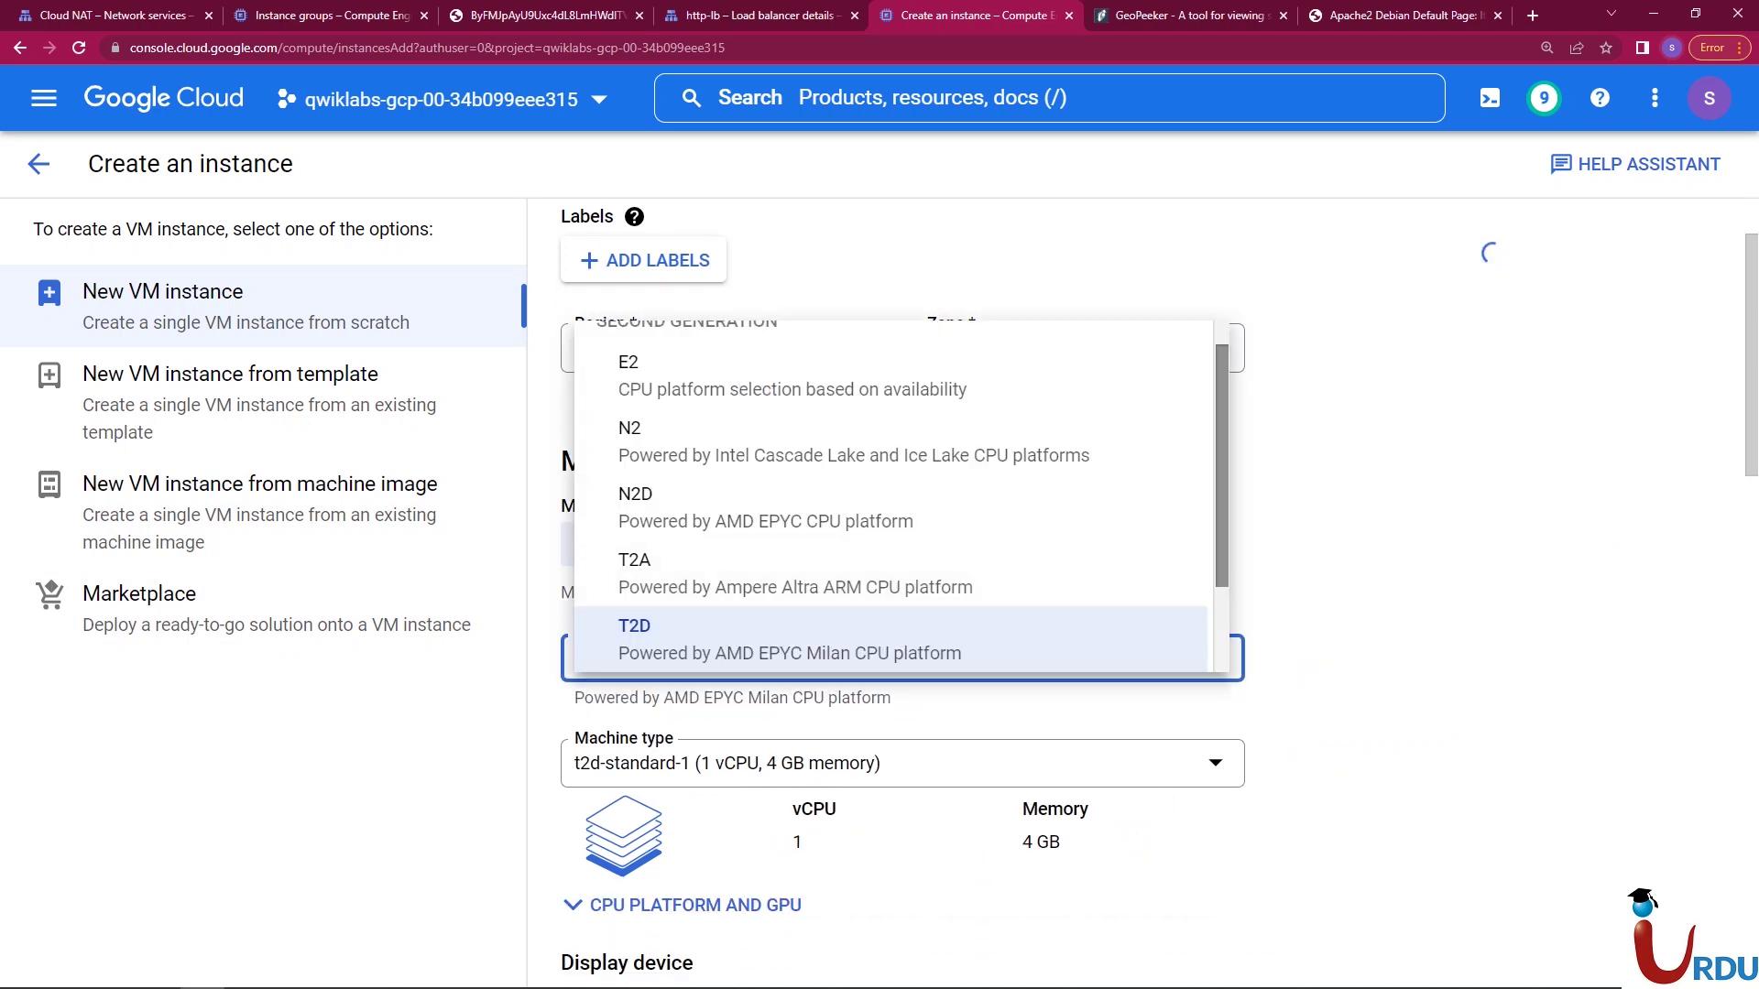
scroll(891, 495, "down", 2)
left_click(820, 641)
left_click(1378, 663)
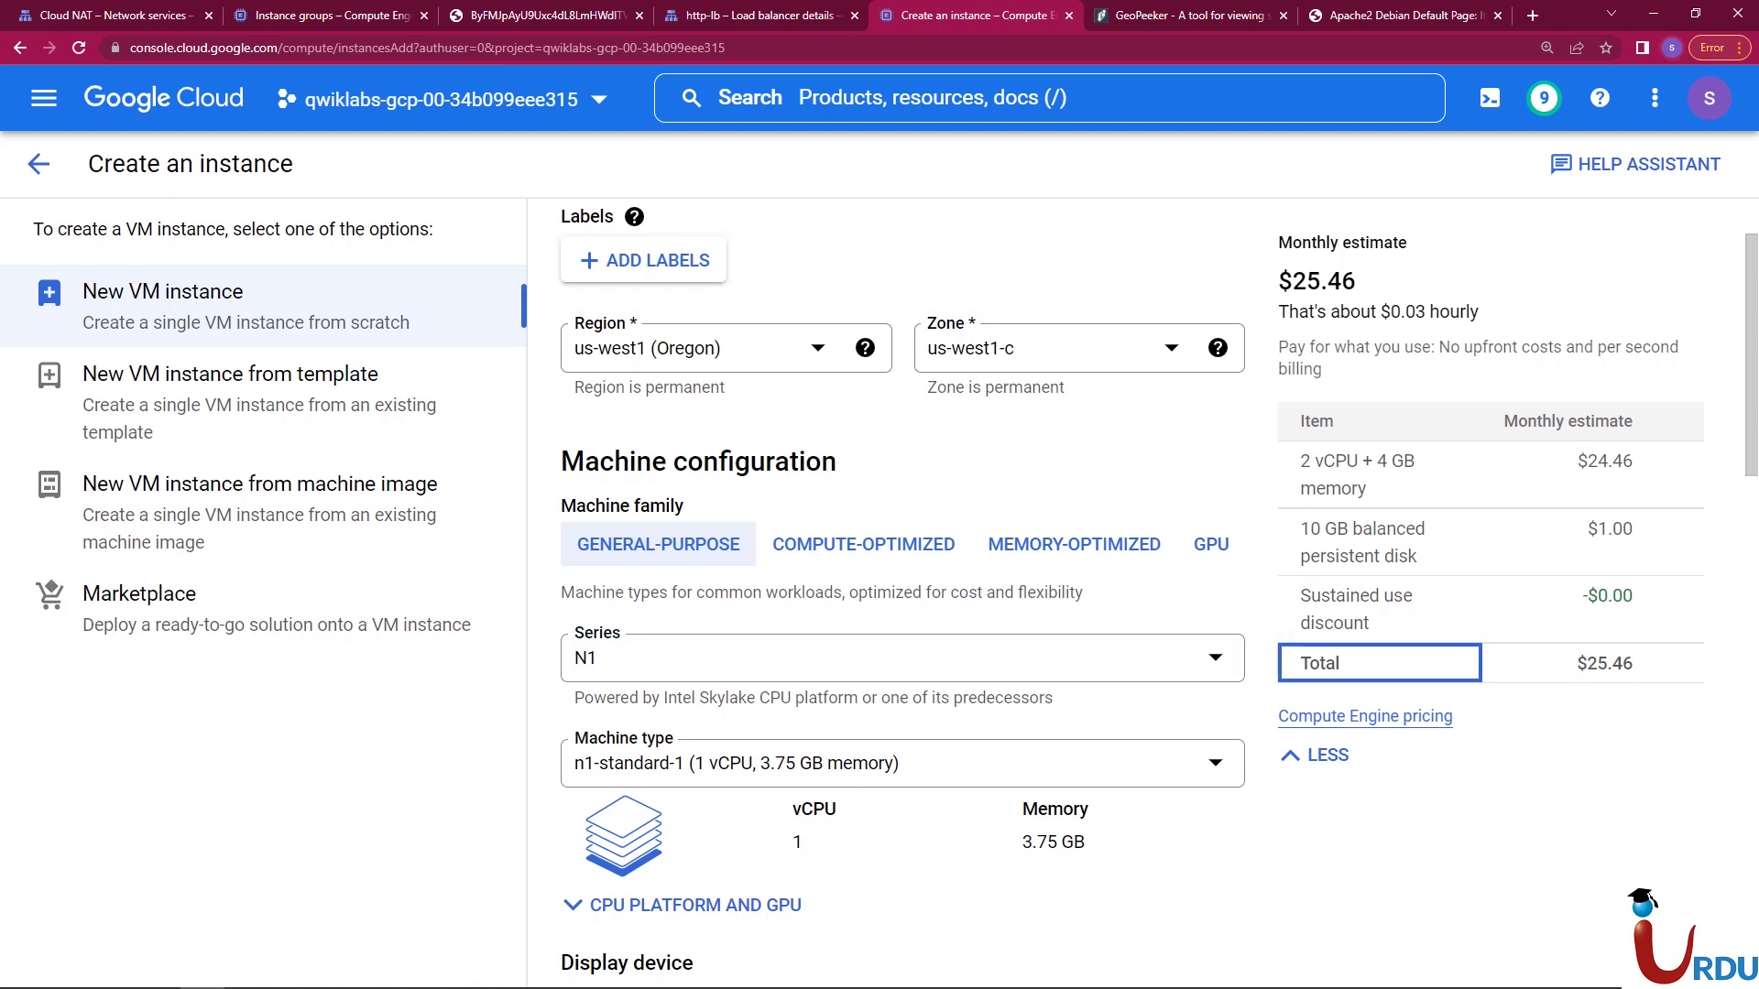
- Set the VM's machine type to the shared-core f1-micro with 614 MB memory
scroll(1378, 662, "down", 1)
scroll(903, 654, "down", 1)
left_click(902, 653)
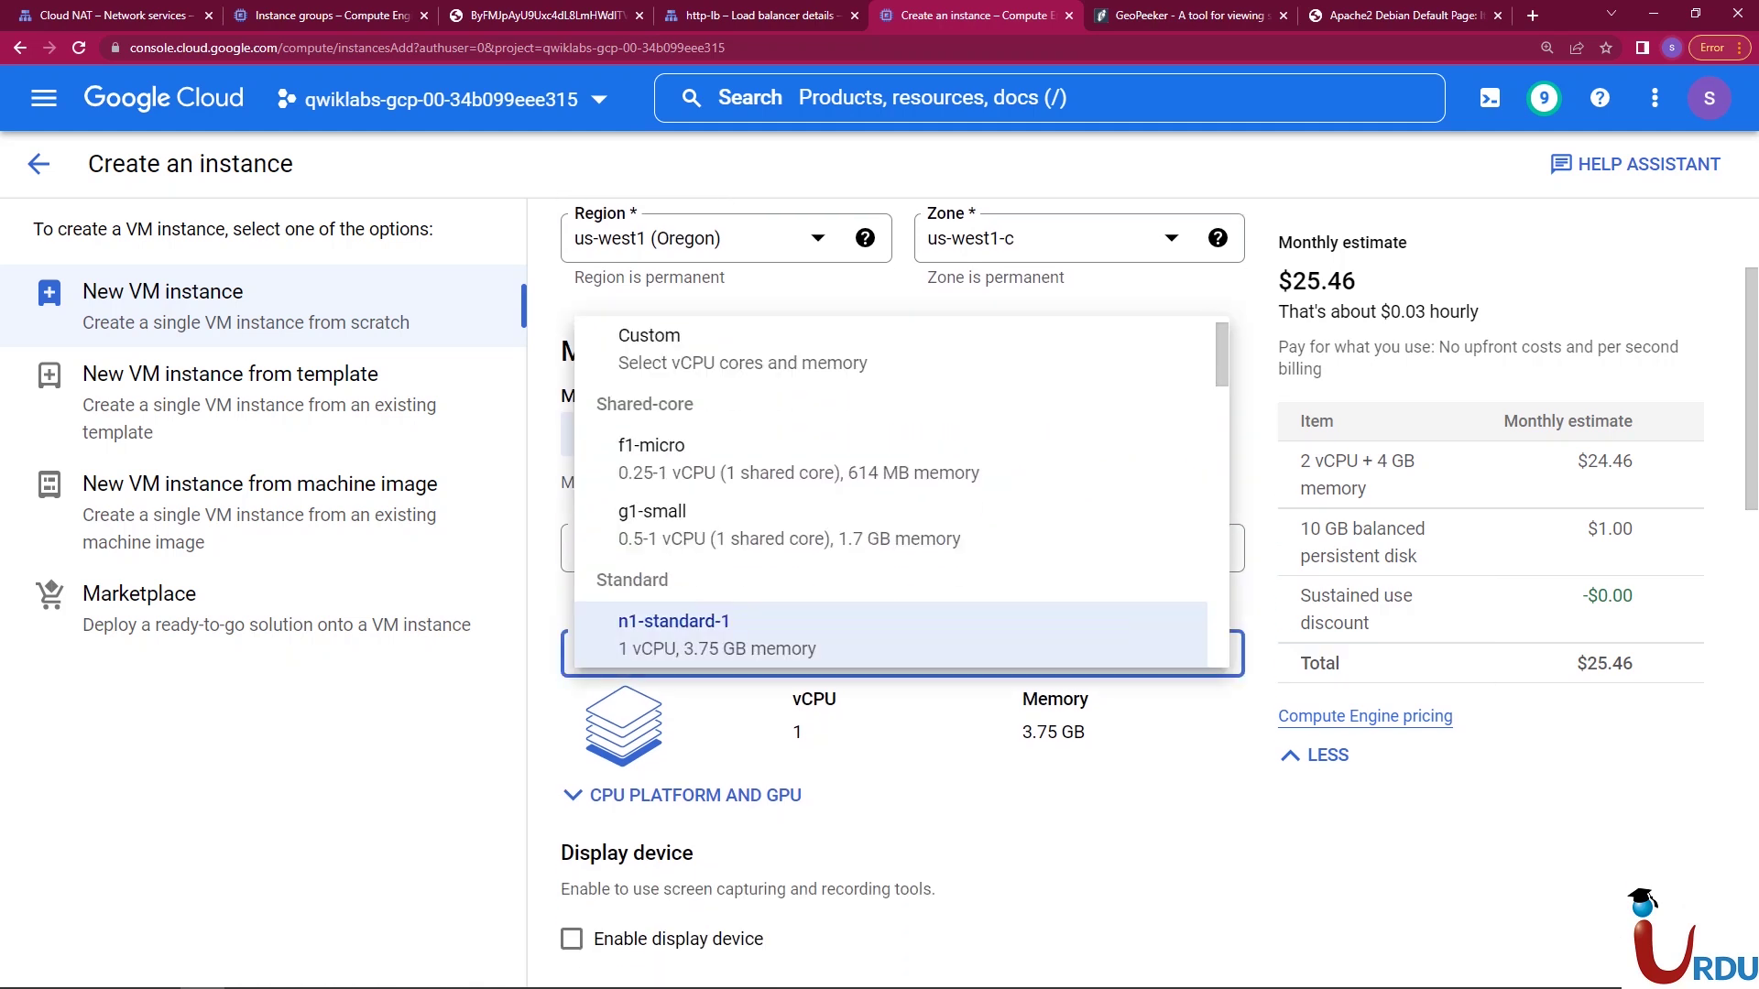
left_click(797, 458)
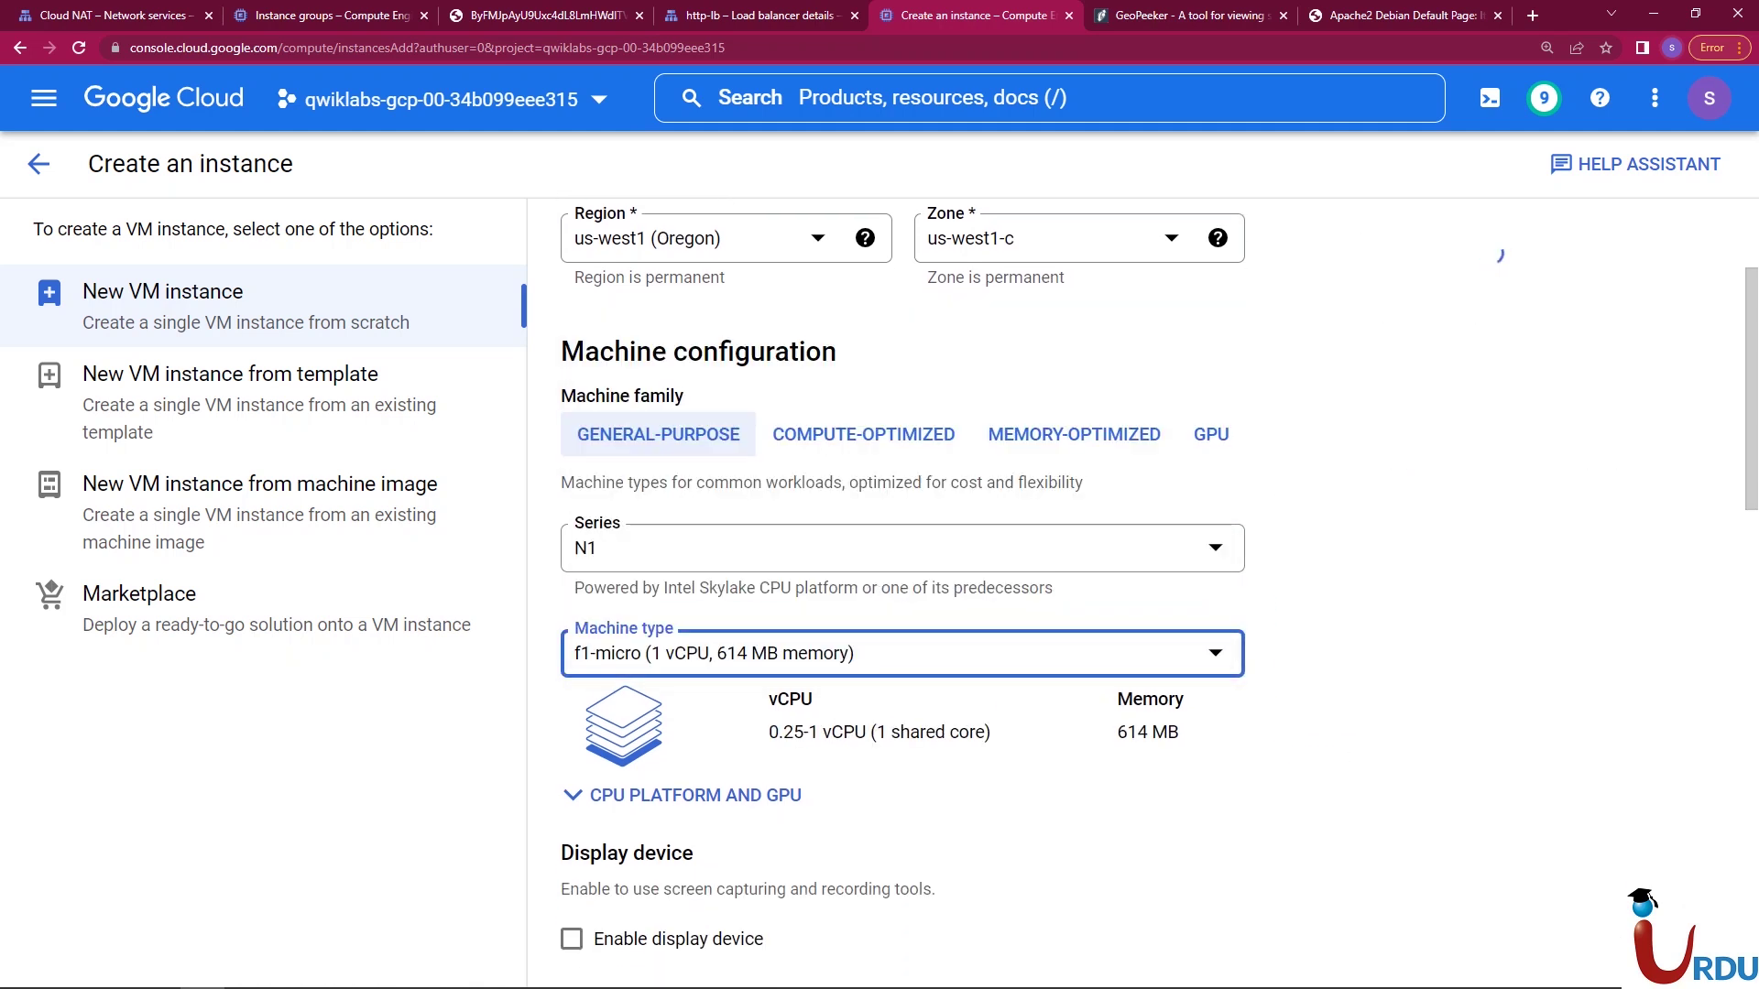
- Change the stress-test VM's boot disk to the custom image mywebserver
scroll(902, 595, "down", 5)
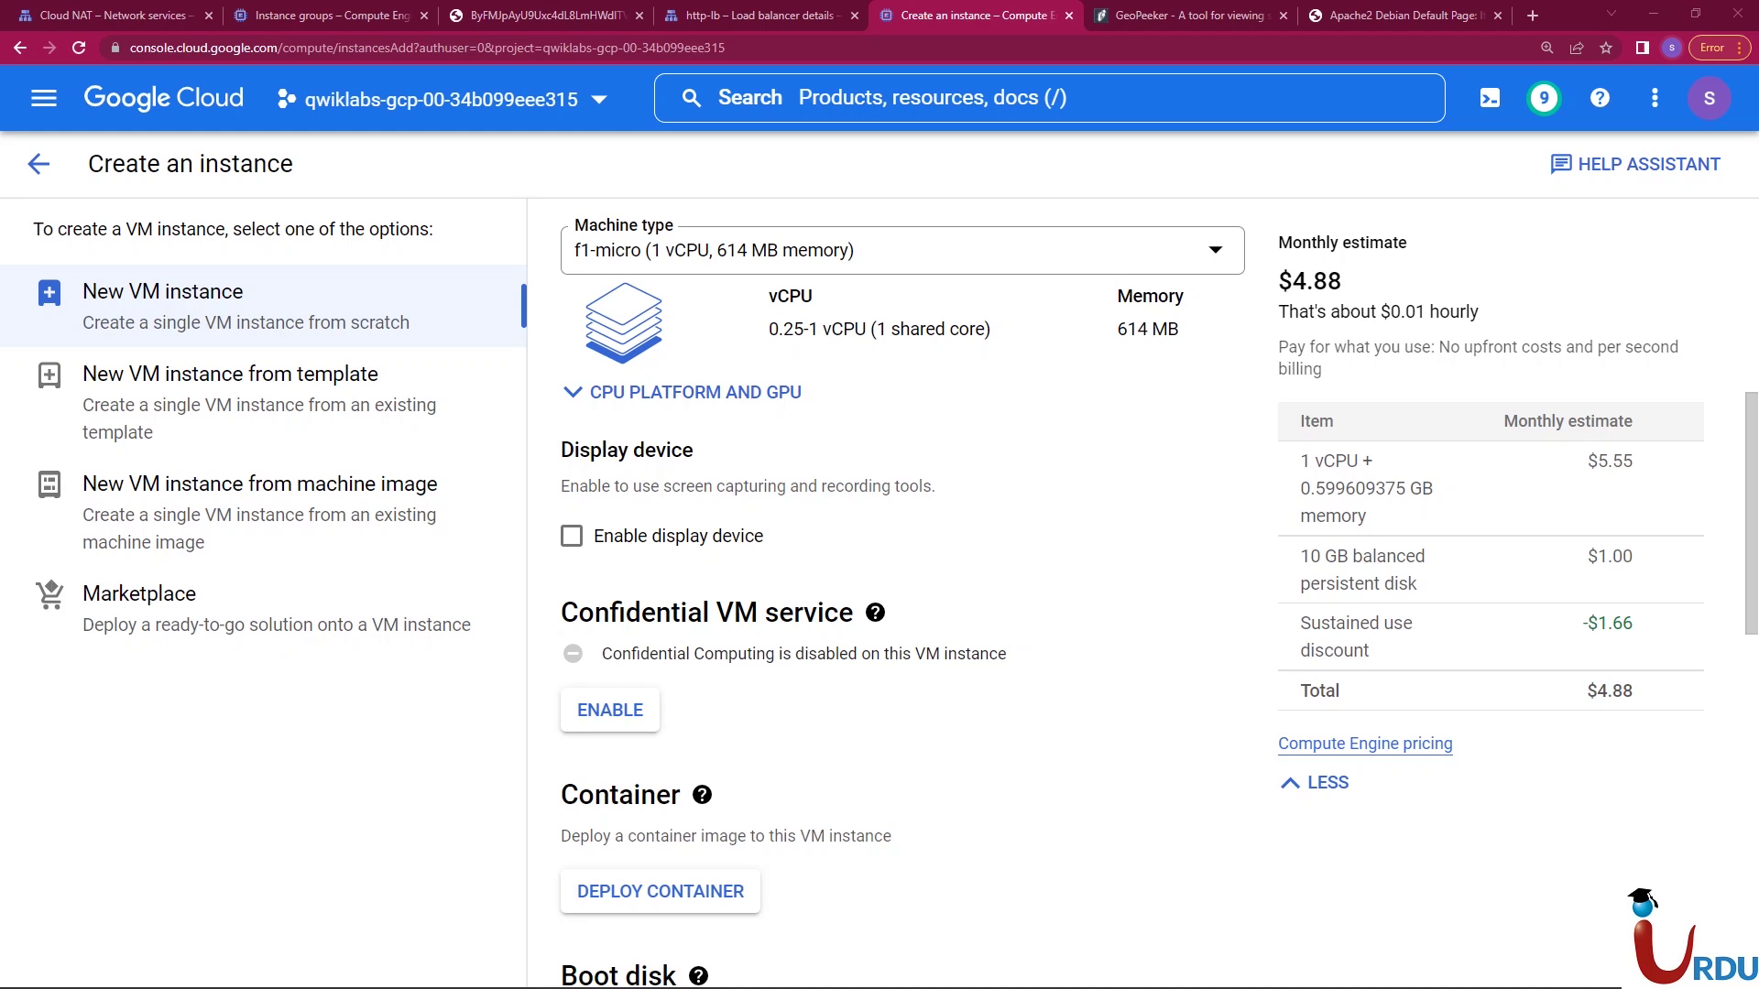
scroll(902, 587, "down", 1)
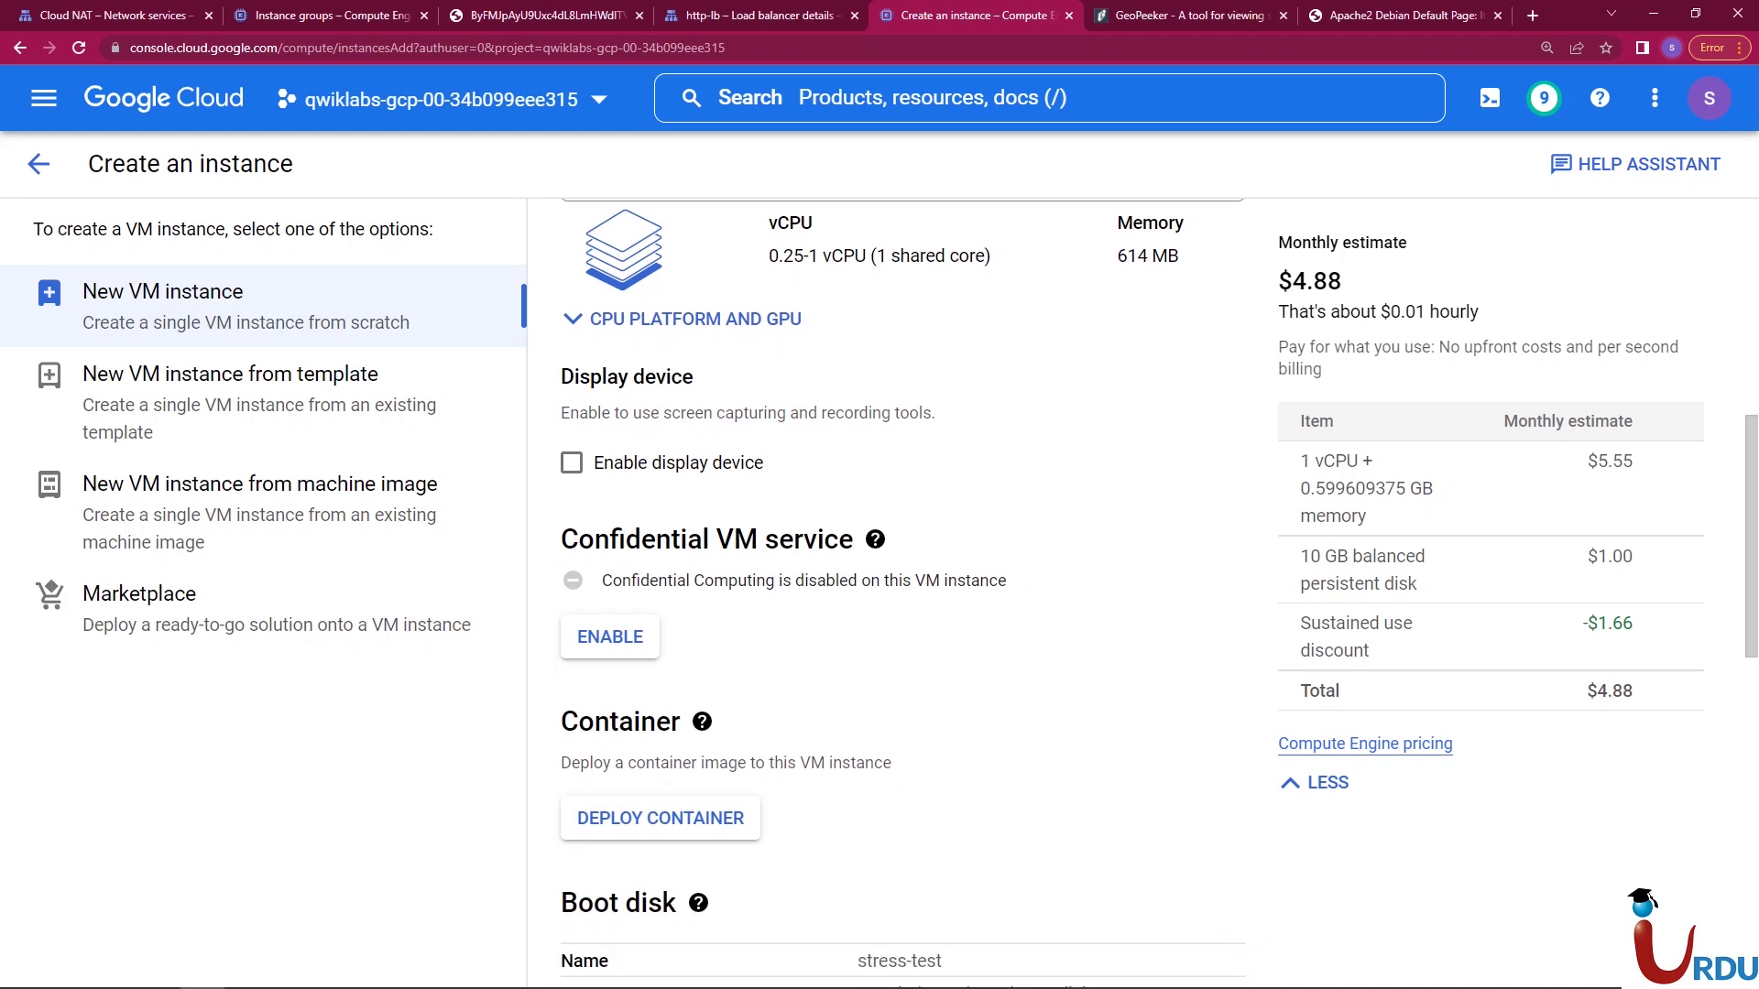
scroll(902, 586, "down", 3)
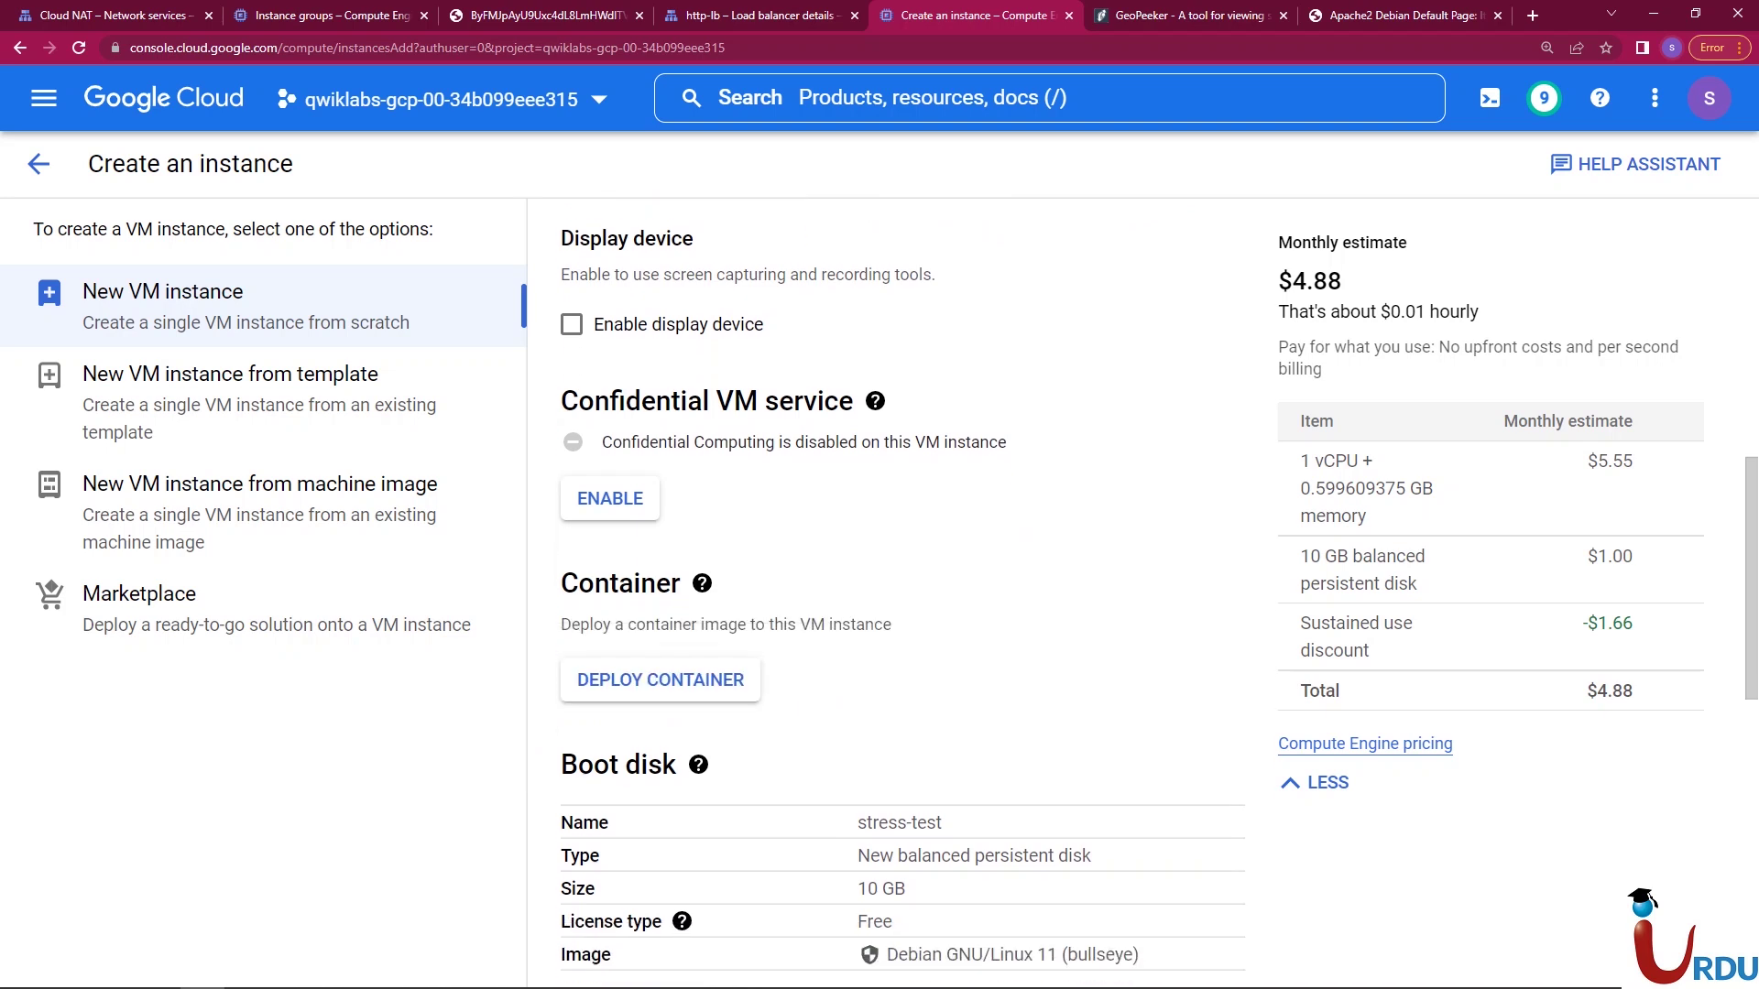
scroll(902, 586, "down", 5)
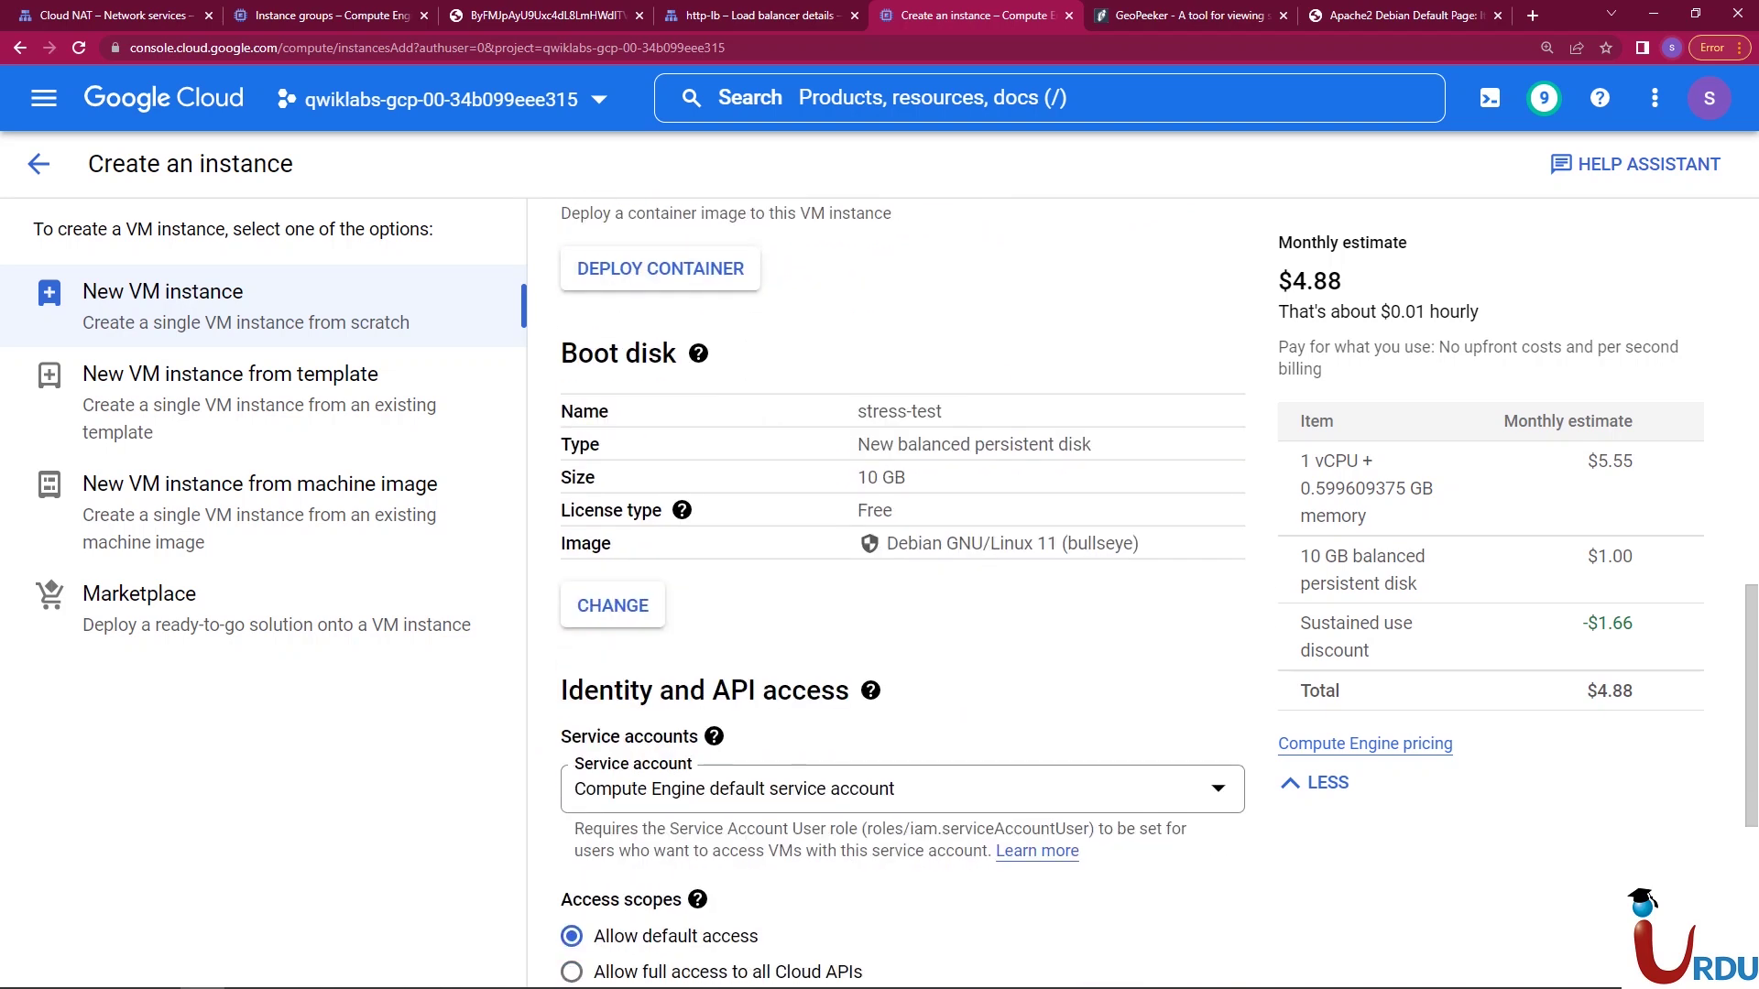
left_click(613, 606)
left_click(719, 268)
left_click(528, 487)
left_click(528, 591)
left_click(465, 899)
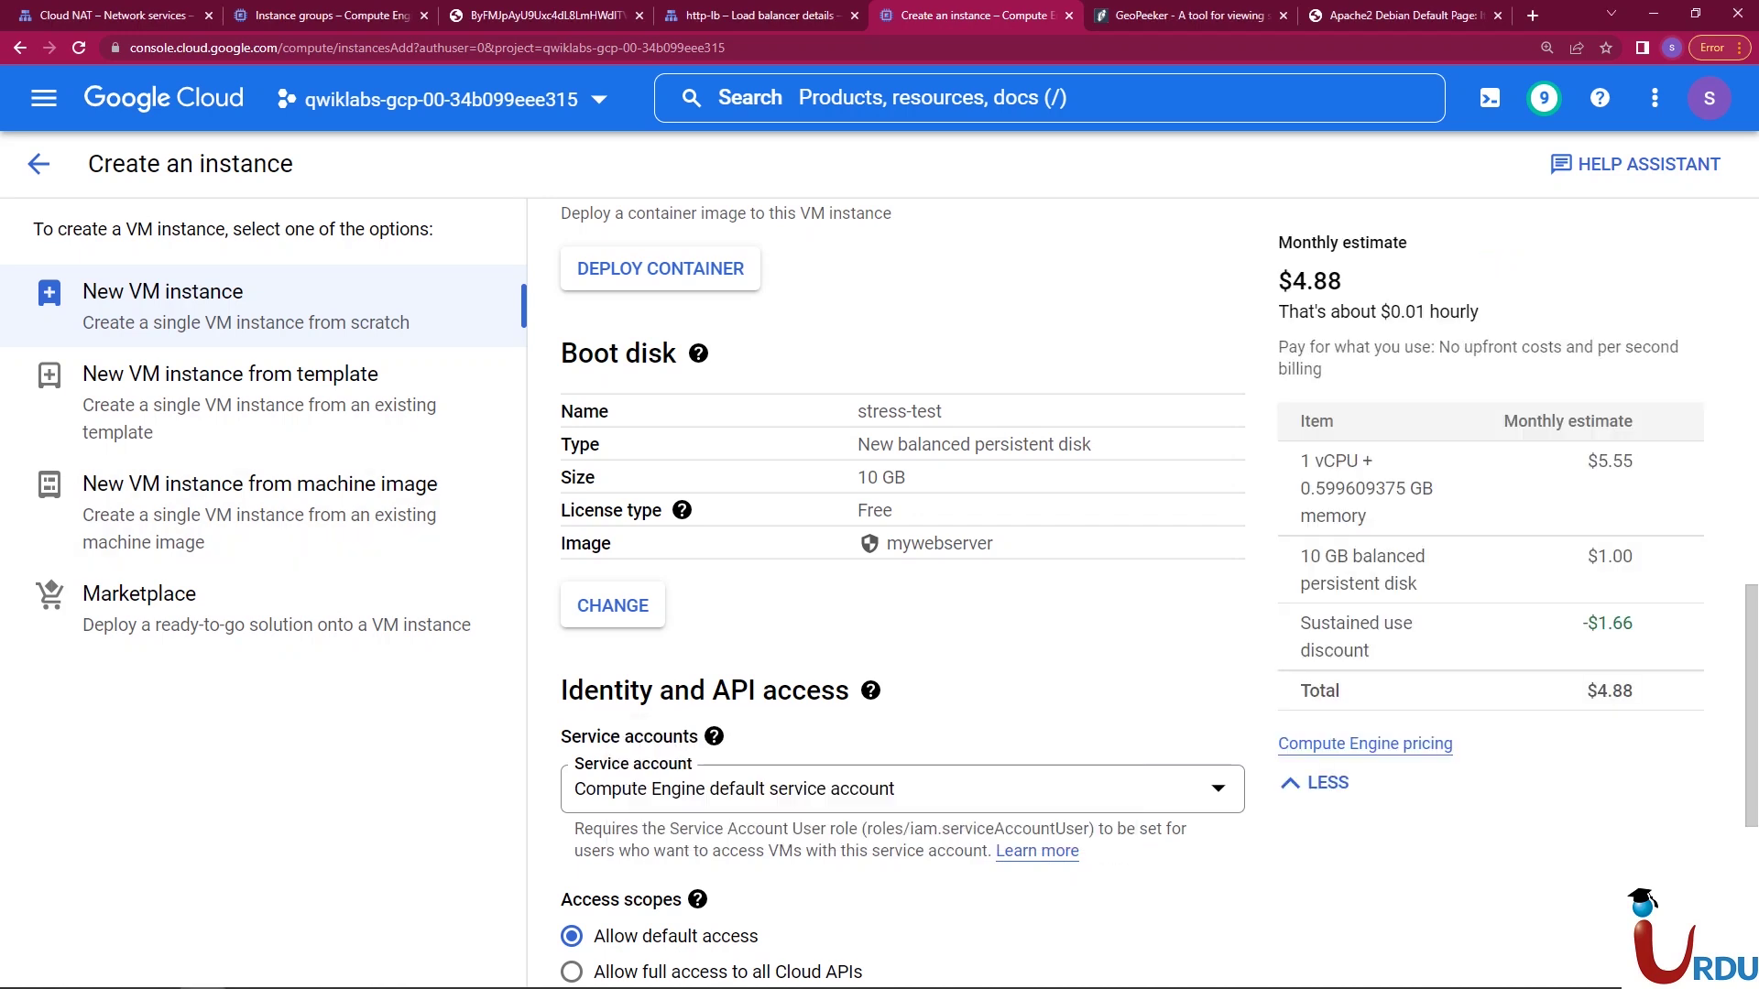
- Create the stress-test VM, keeping the default service account, access scopes and firewall settings
scroll(902, 595, "down", 3)
scroll(902, 595, "down", 3)
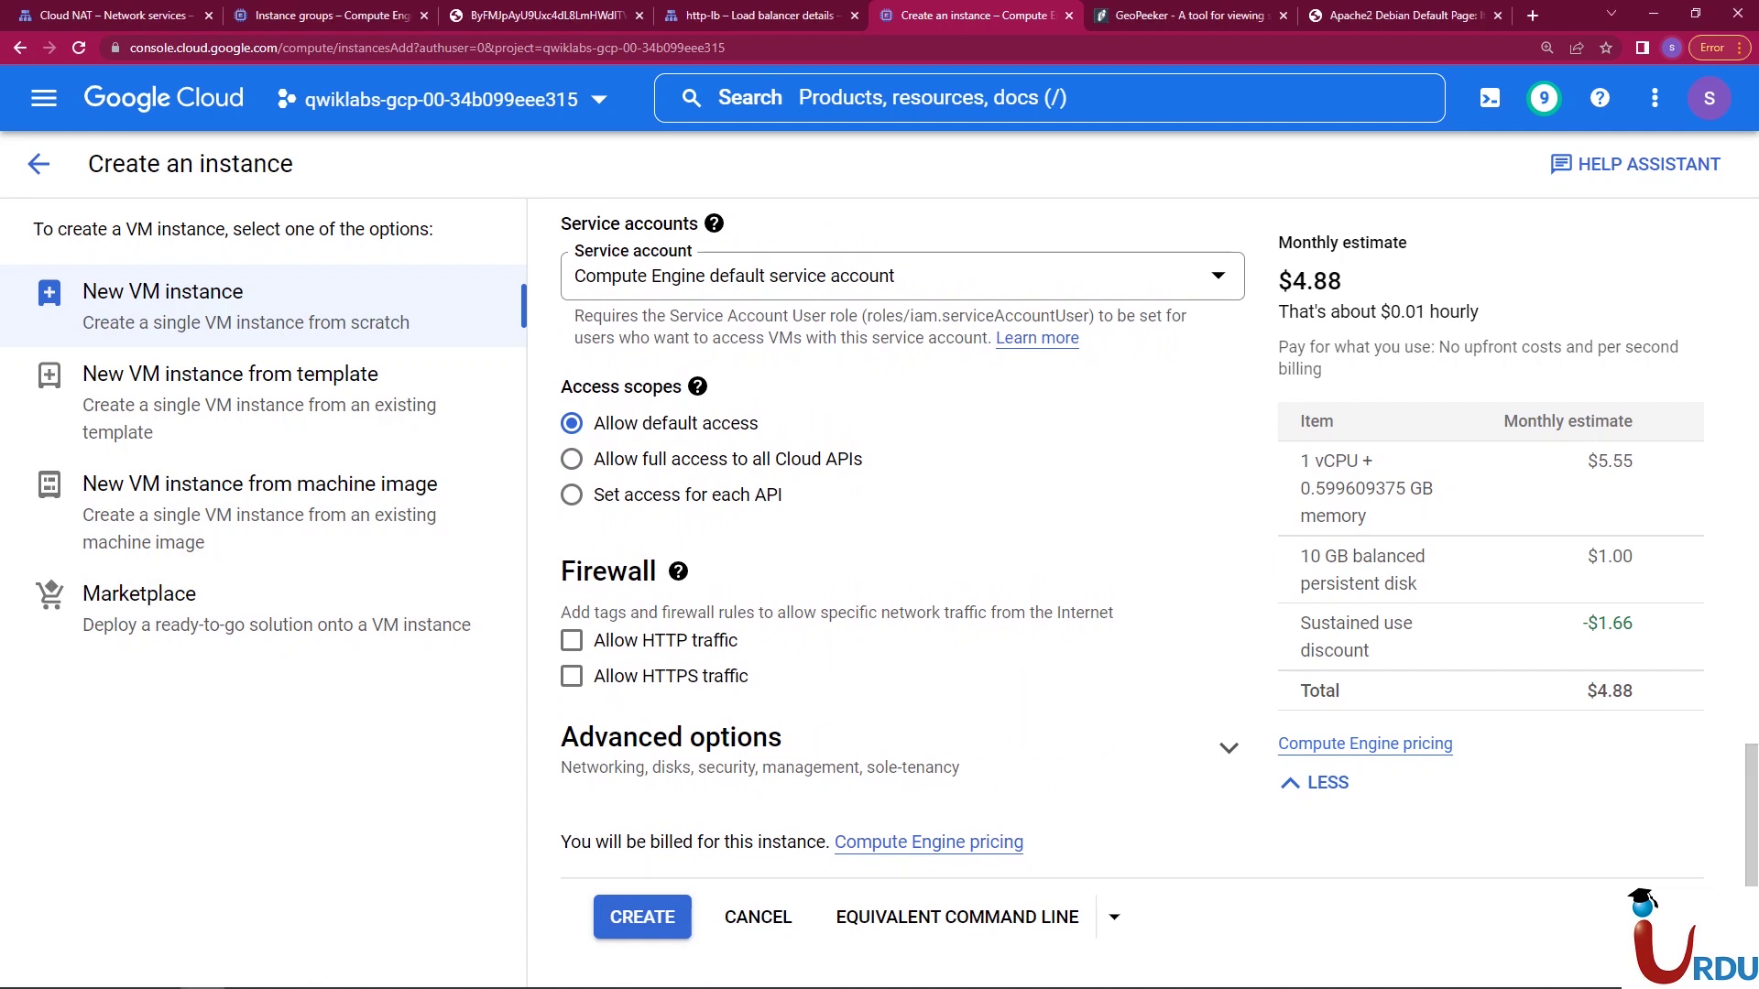
left_click(642, 917)
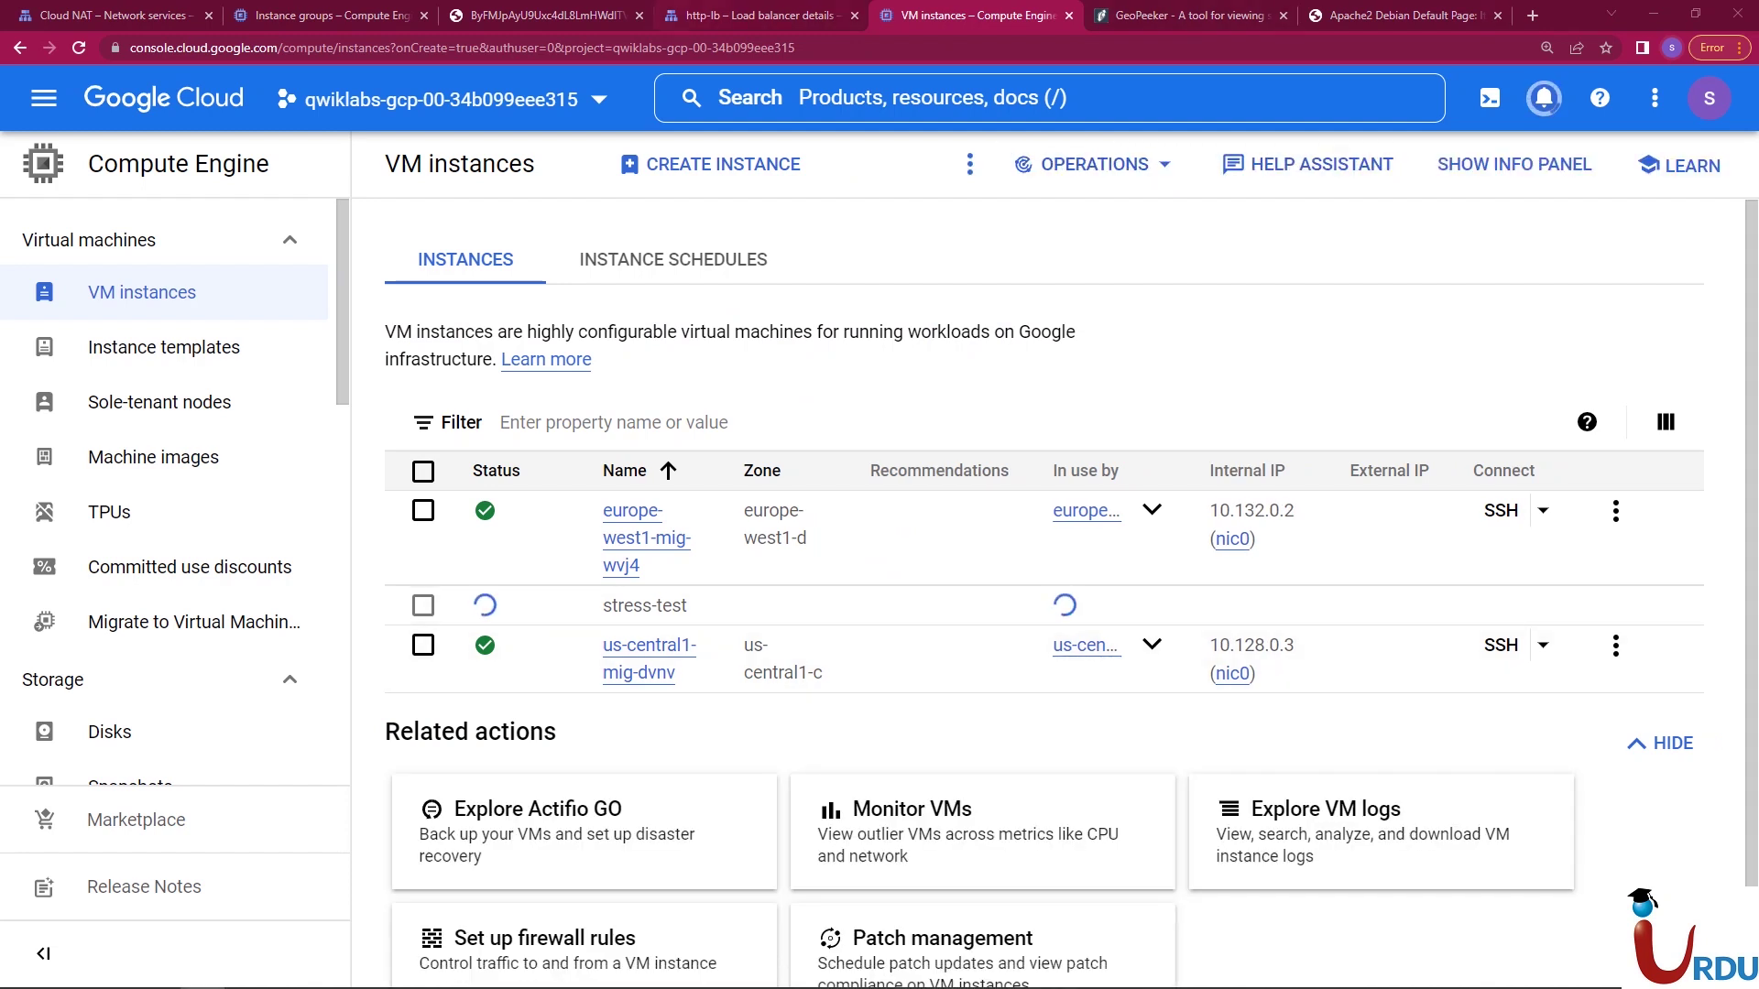
- Refresh the VM instances list to check the stress-test VM's status
left_click(751, 15)
key("ctrl+Tab")
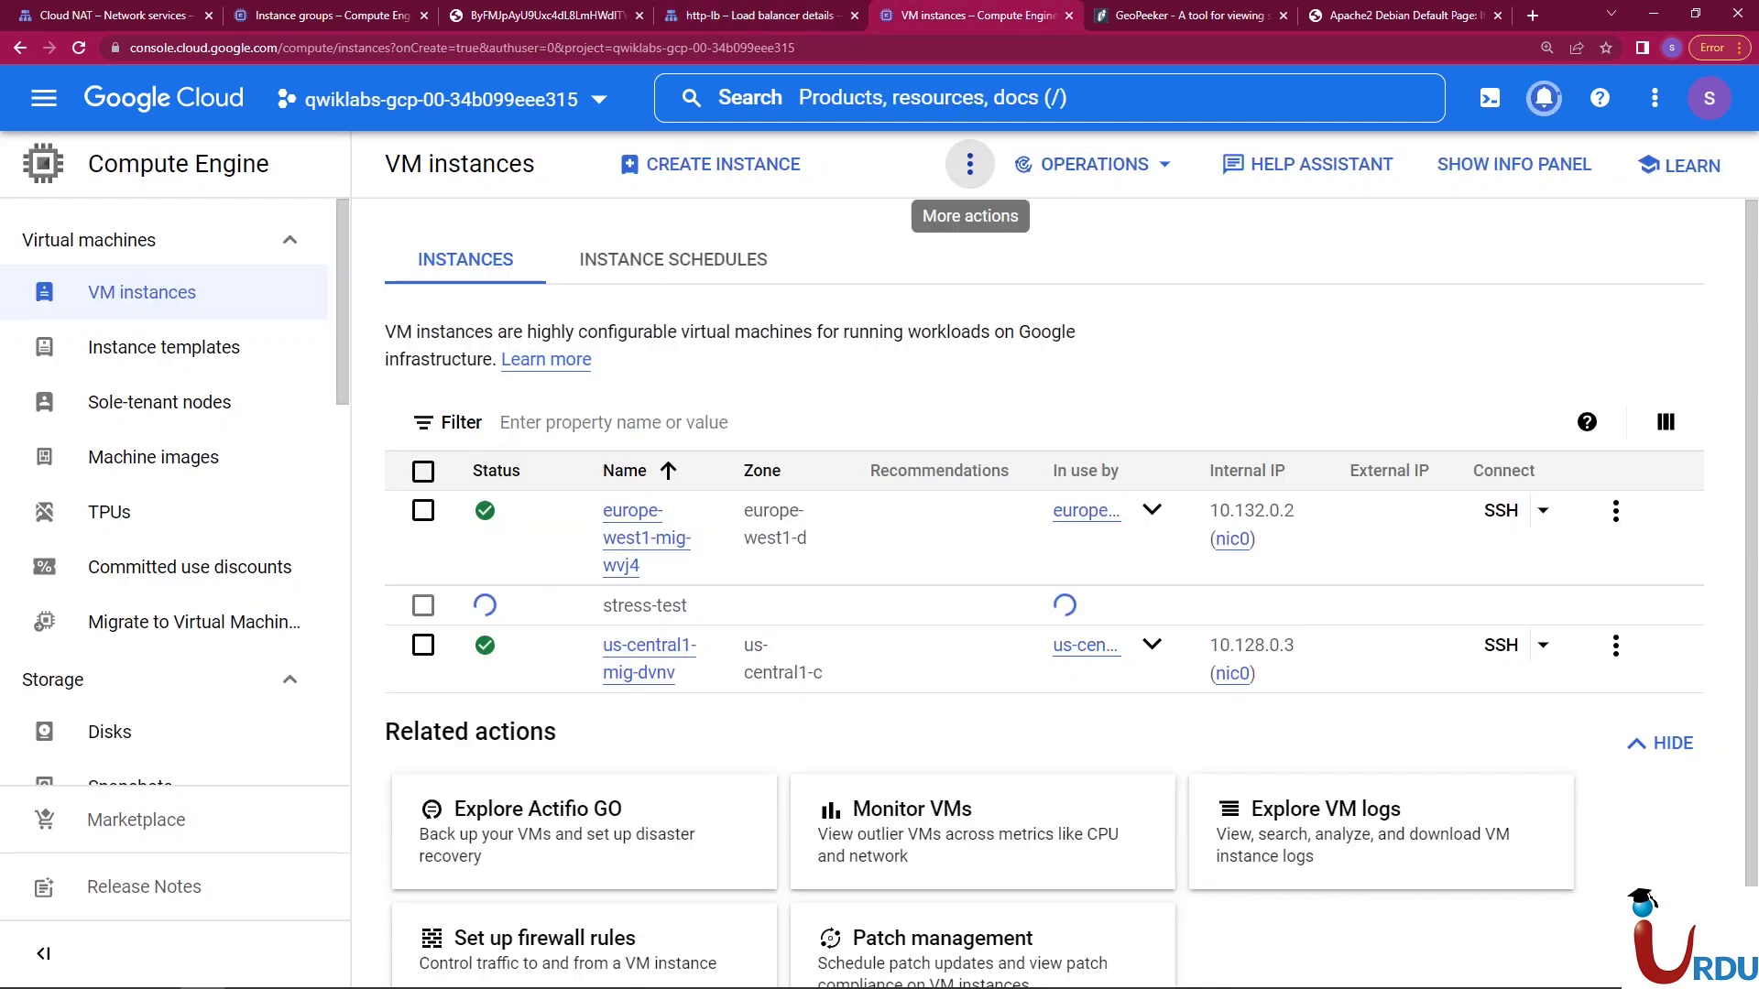
left_click(969, 164)
left_click(1035, 653)
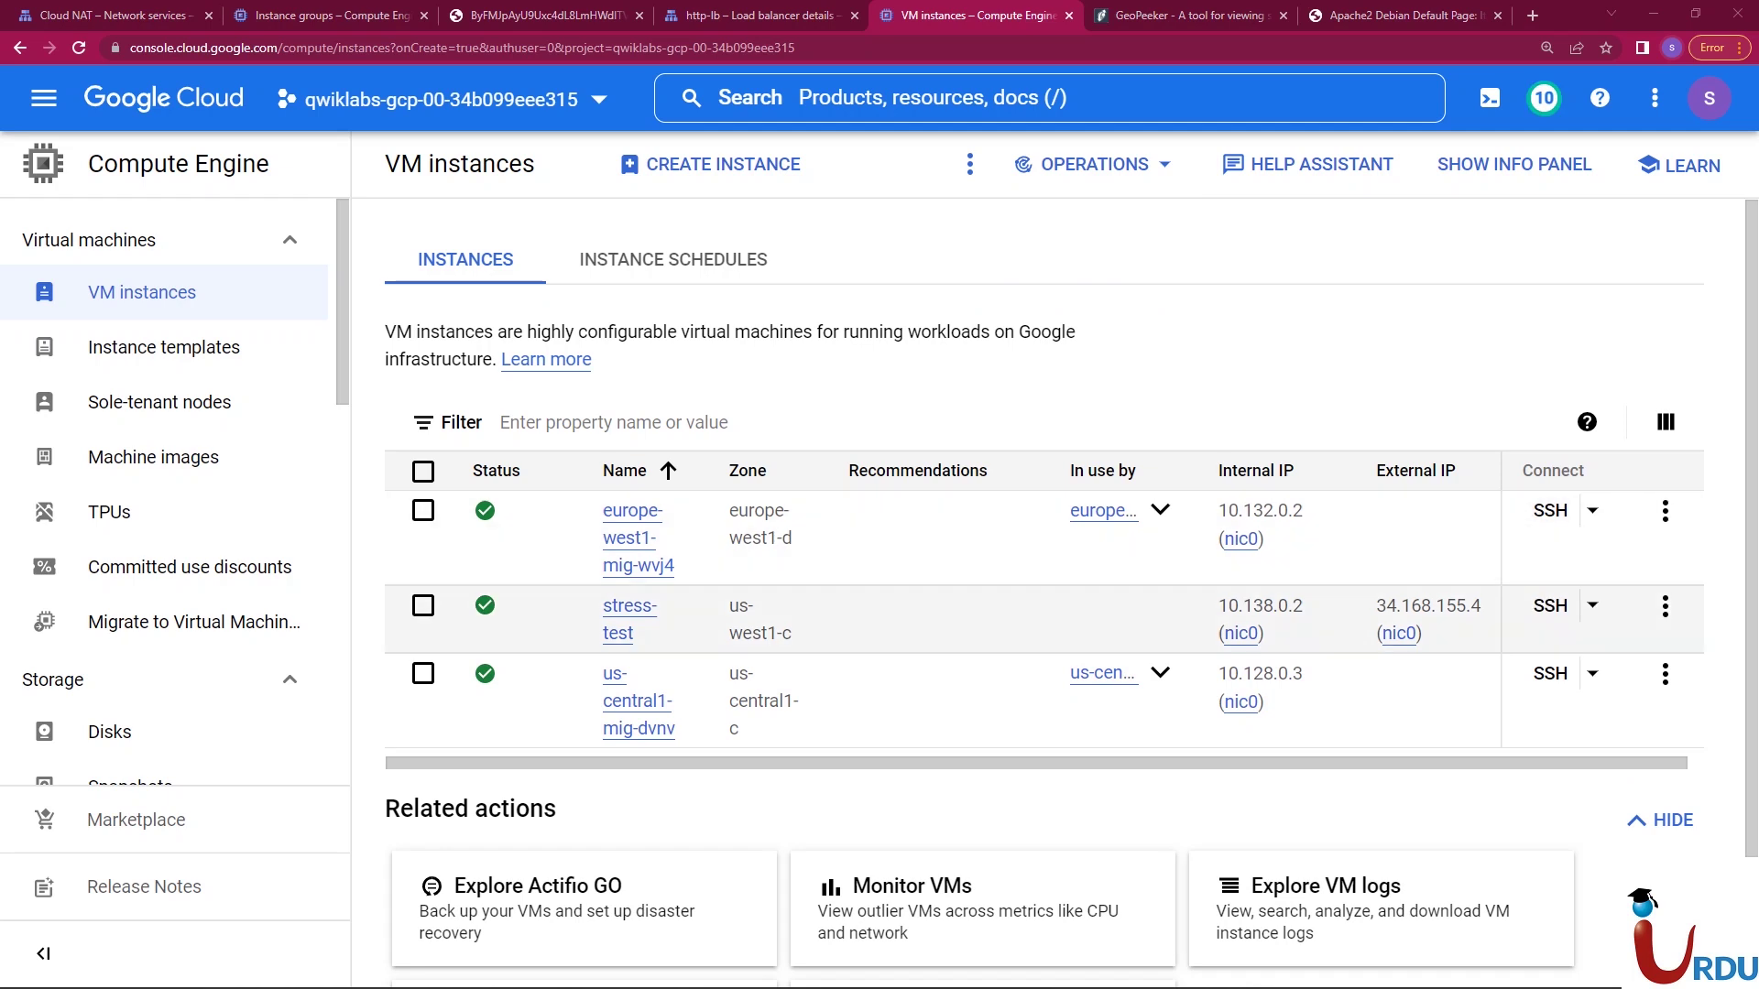
- Connect to the stress-test VM over SSH in the browser and clear its terminal
left_click(1550, 605)
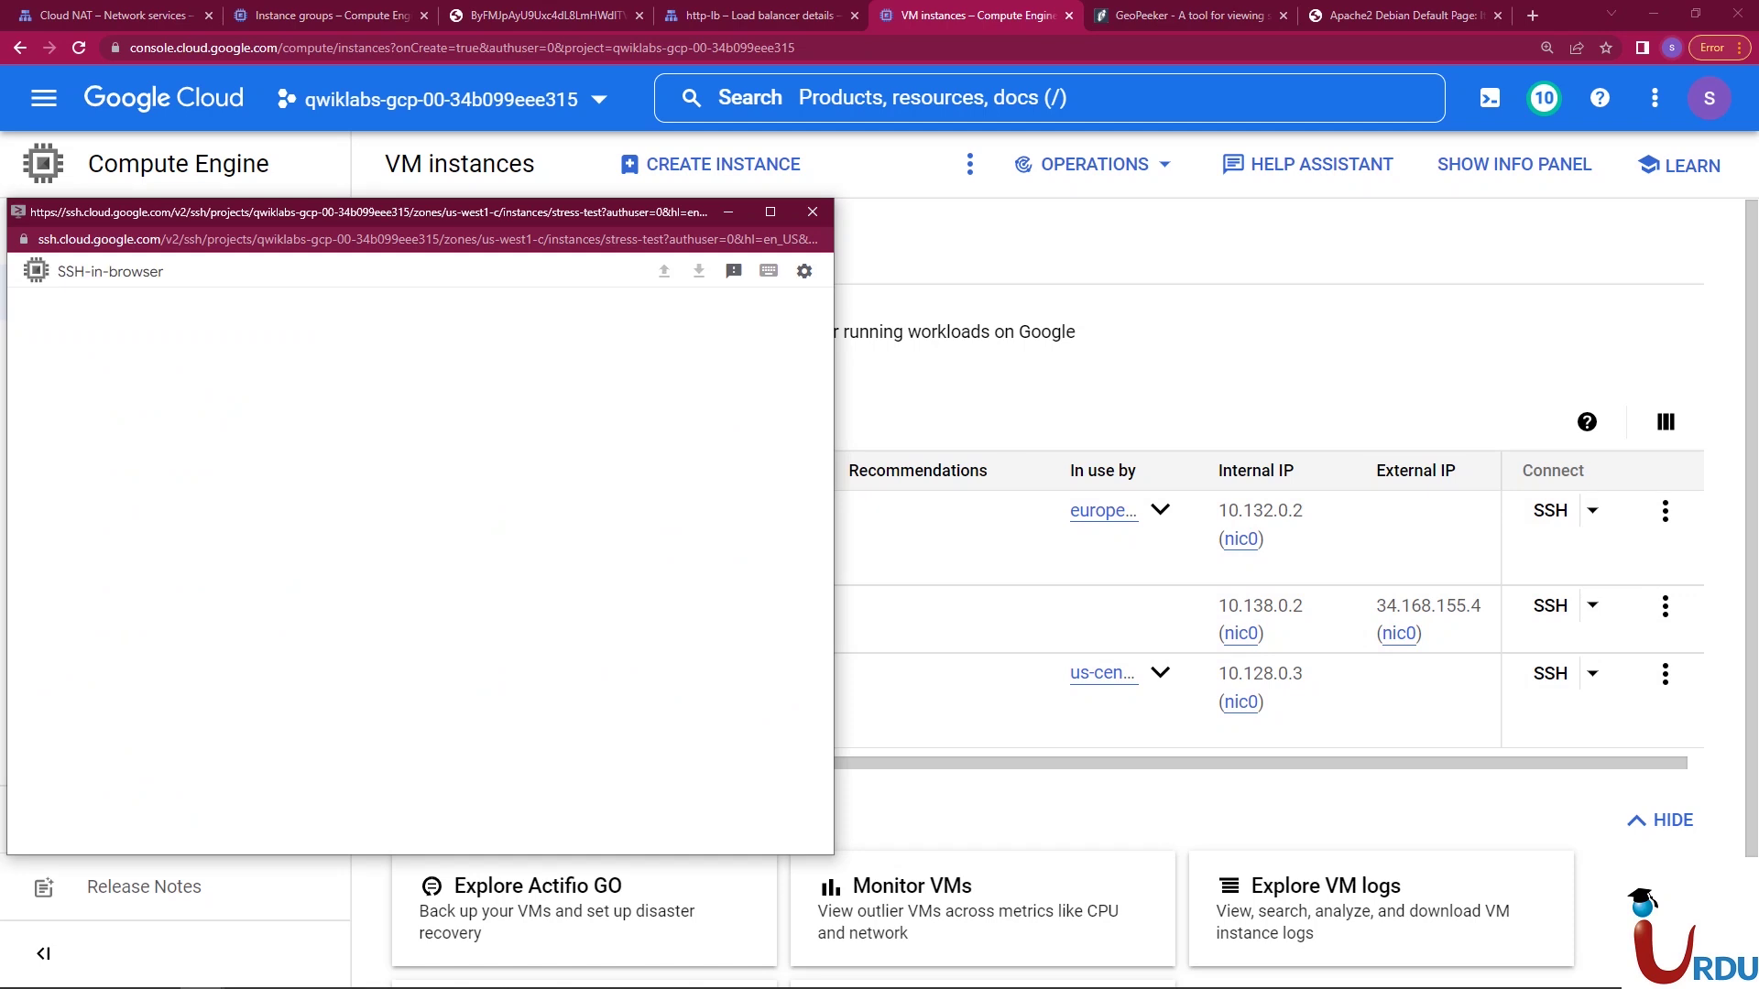
left_click_drag(366, 212, 789, 180)
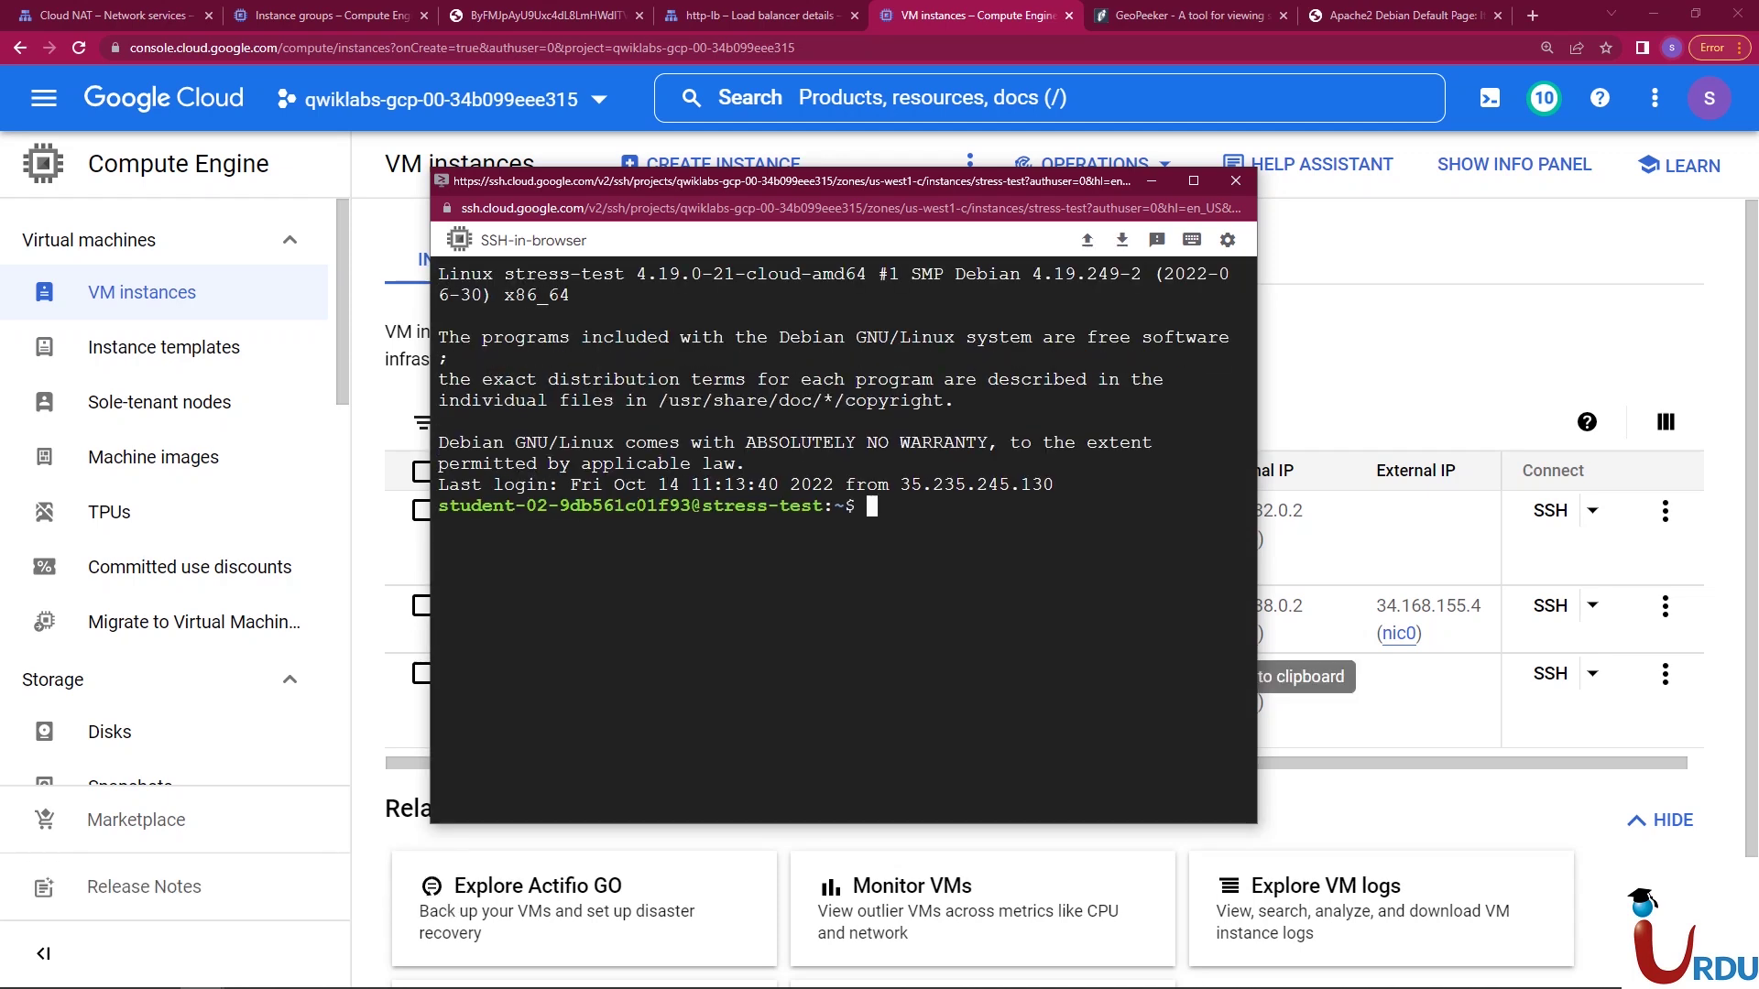
type("clear")
key("Return")
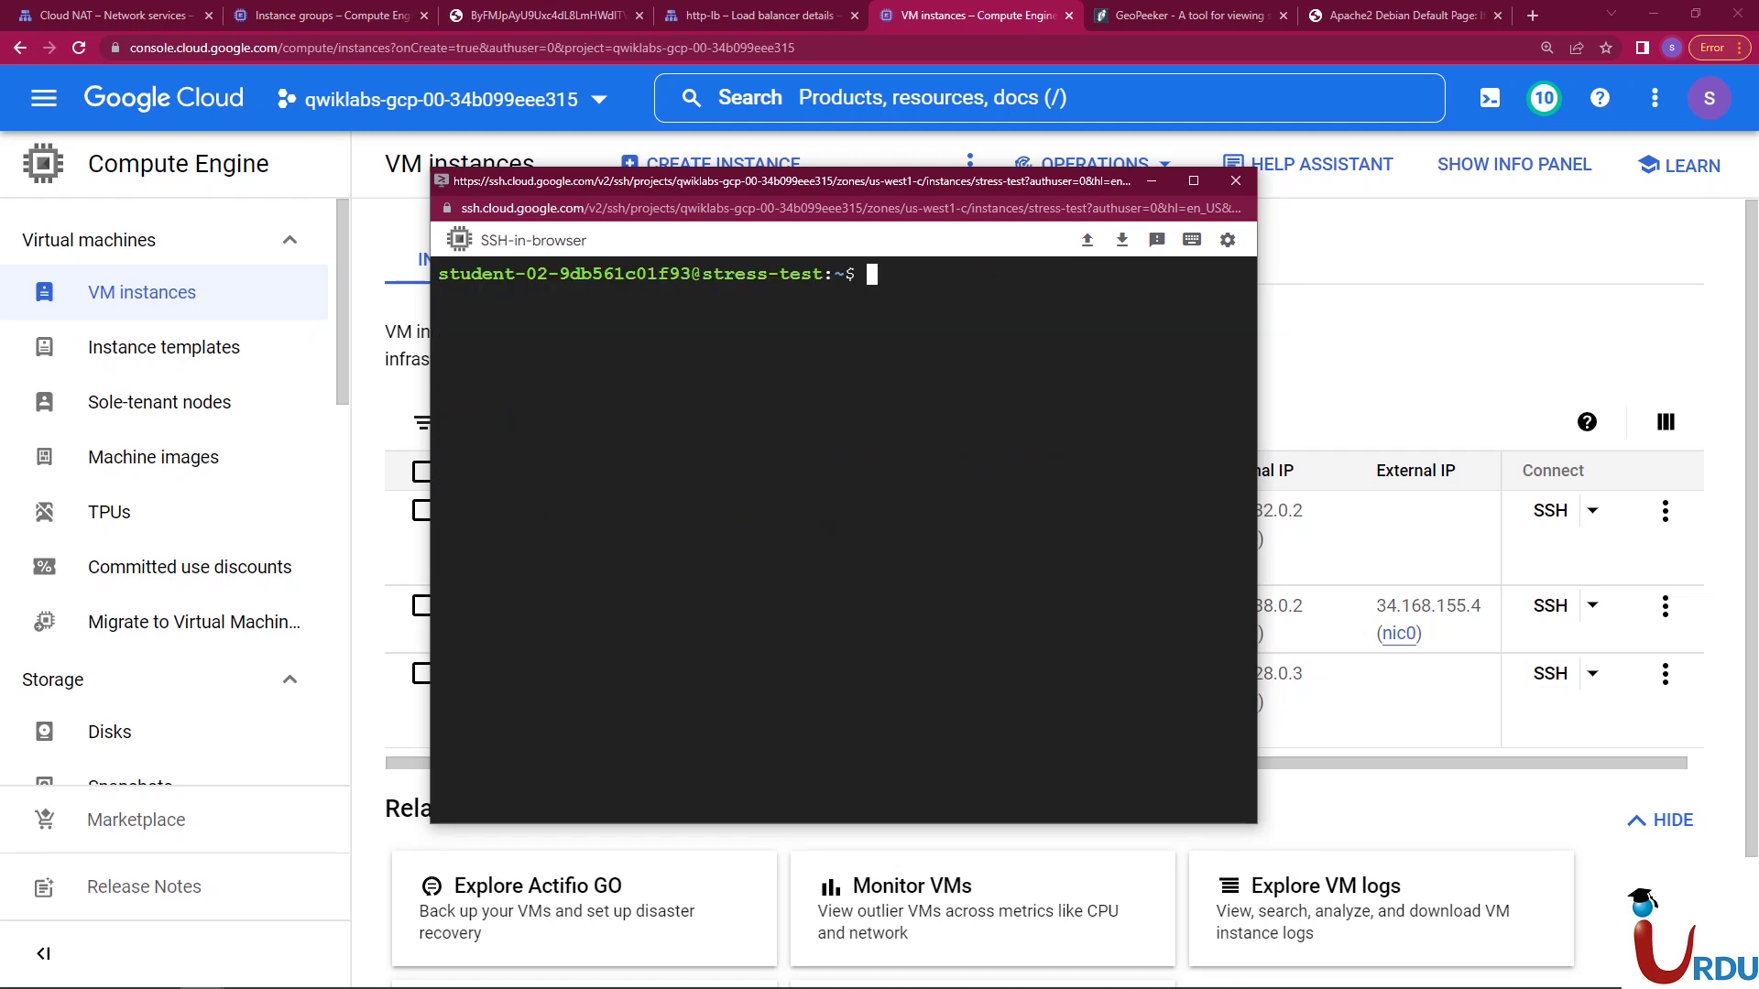
- Switch to Notepad and add the line export LB_IP=<Enter your [LB_IP_v4] here> below the load balancer script
key("alt+Tab")
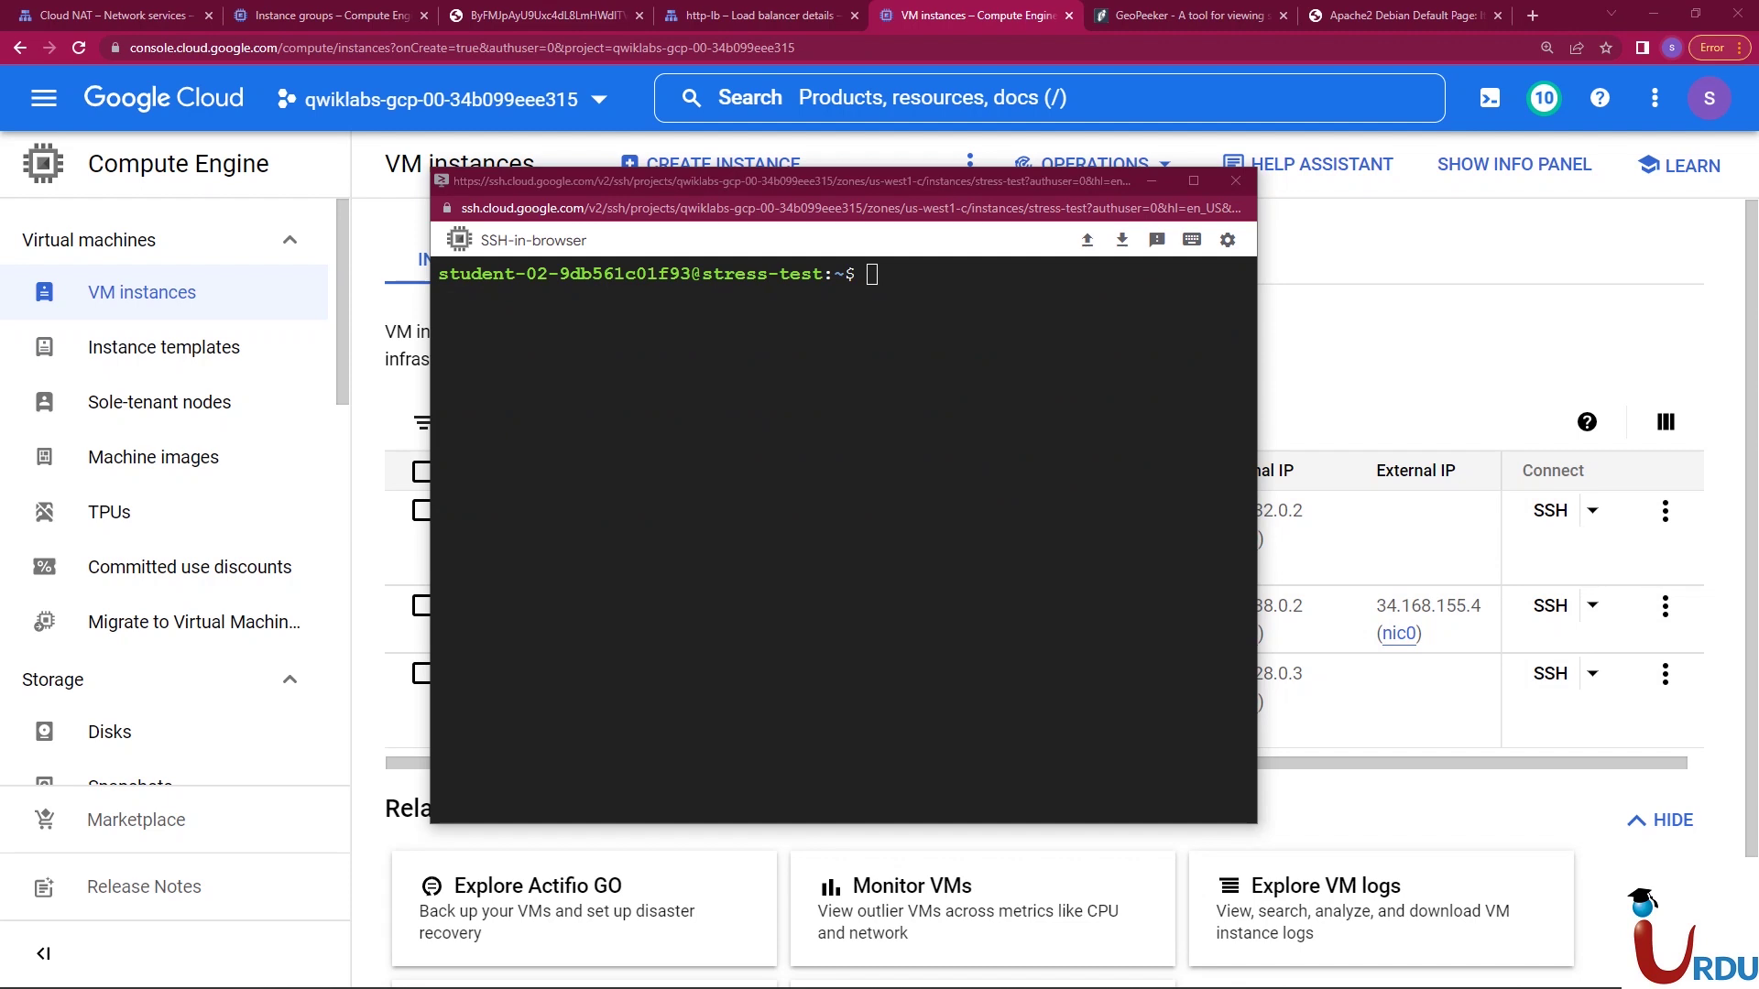
key("alt+Tab")
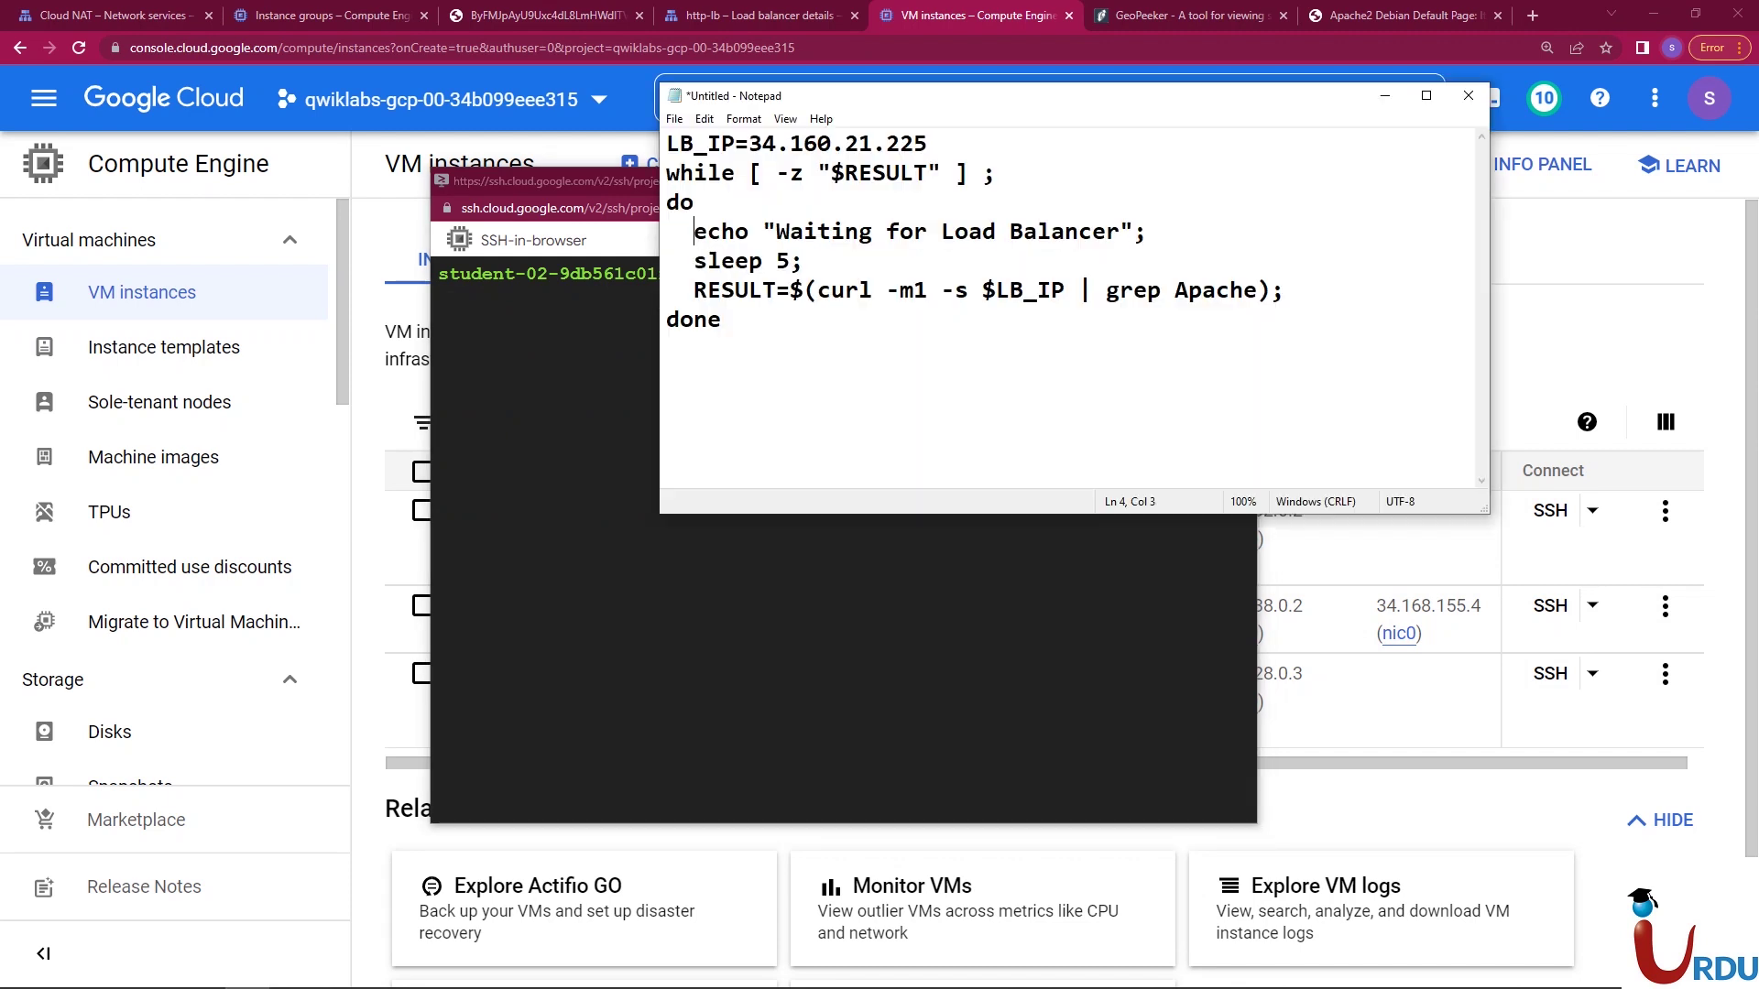
key("ctrl+a")
left_click_drag(721, 319, 666, 319)
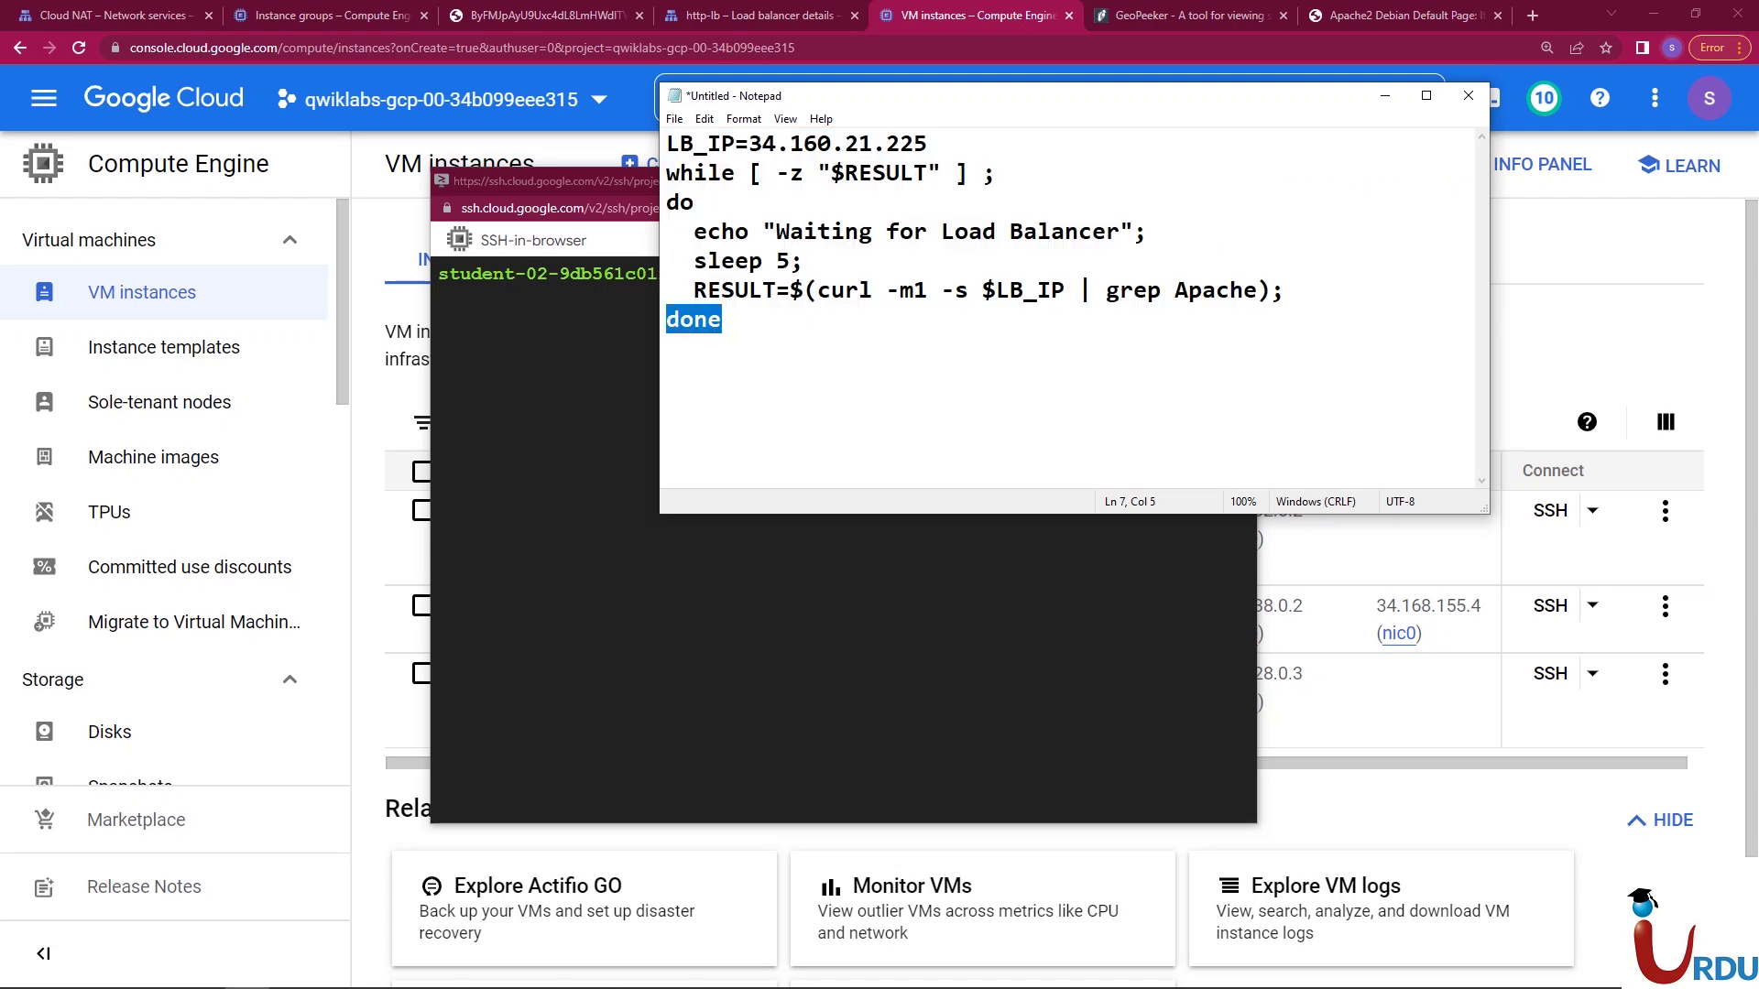
key("End")
key("Return")
key("Return")
key("Return")
type("export LB_IP=<Enter your [LB_IP_v4] here>")
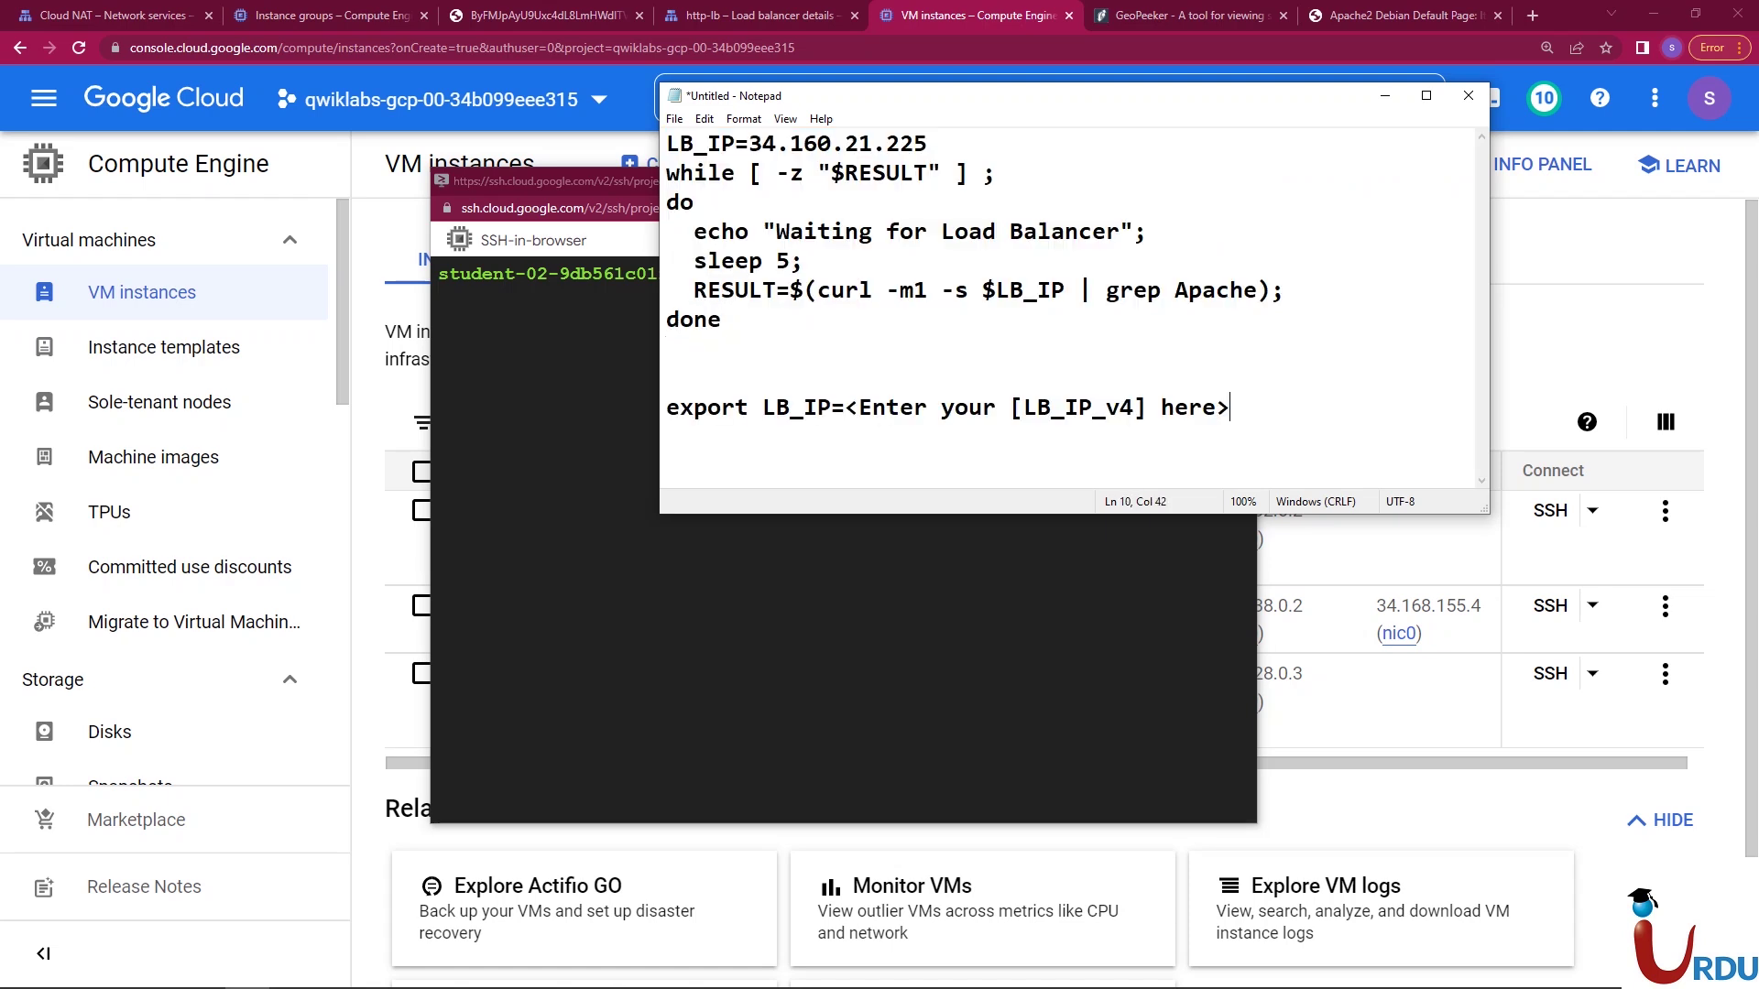
- Replace the placeholder in the export line with the load balancer IP 34.160.21.225 copied from the script's first line
left_click_drag(749, 144, 927, 144)
key("ctrl+c")
key("ctrl+End")
key("ctrl+Left")
key("shift+End")
key("ctrl+v")
- Copy the line export LB_IP=34.160.21.225 into the stress-test SSH terminal and run it
key("shift+Home")
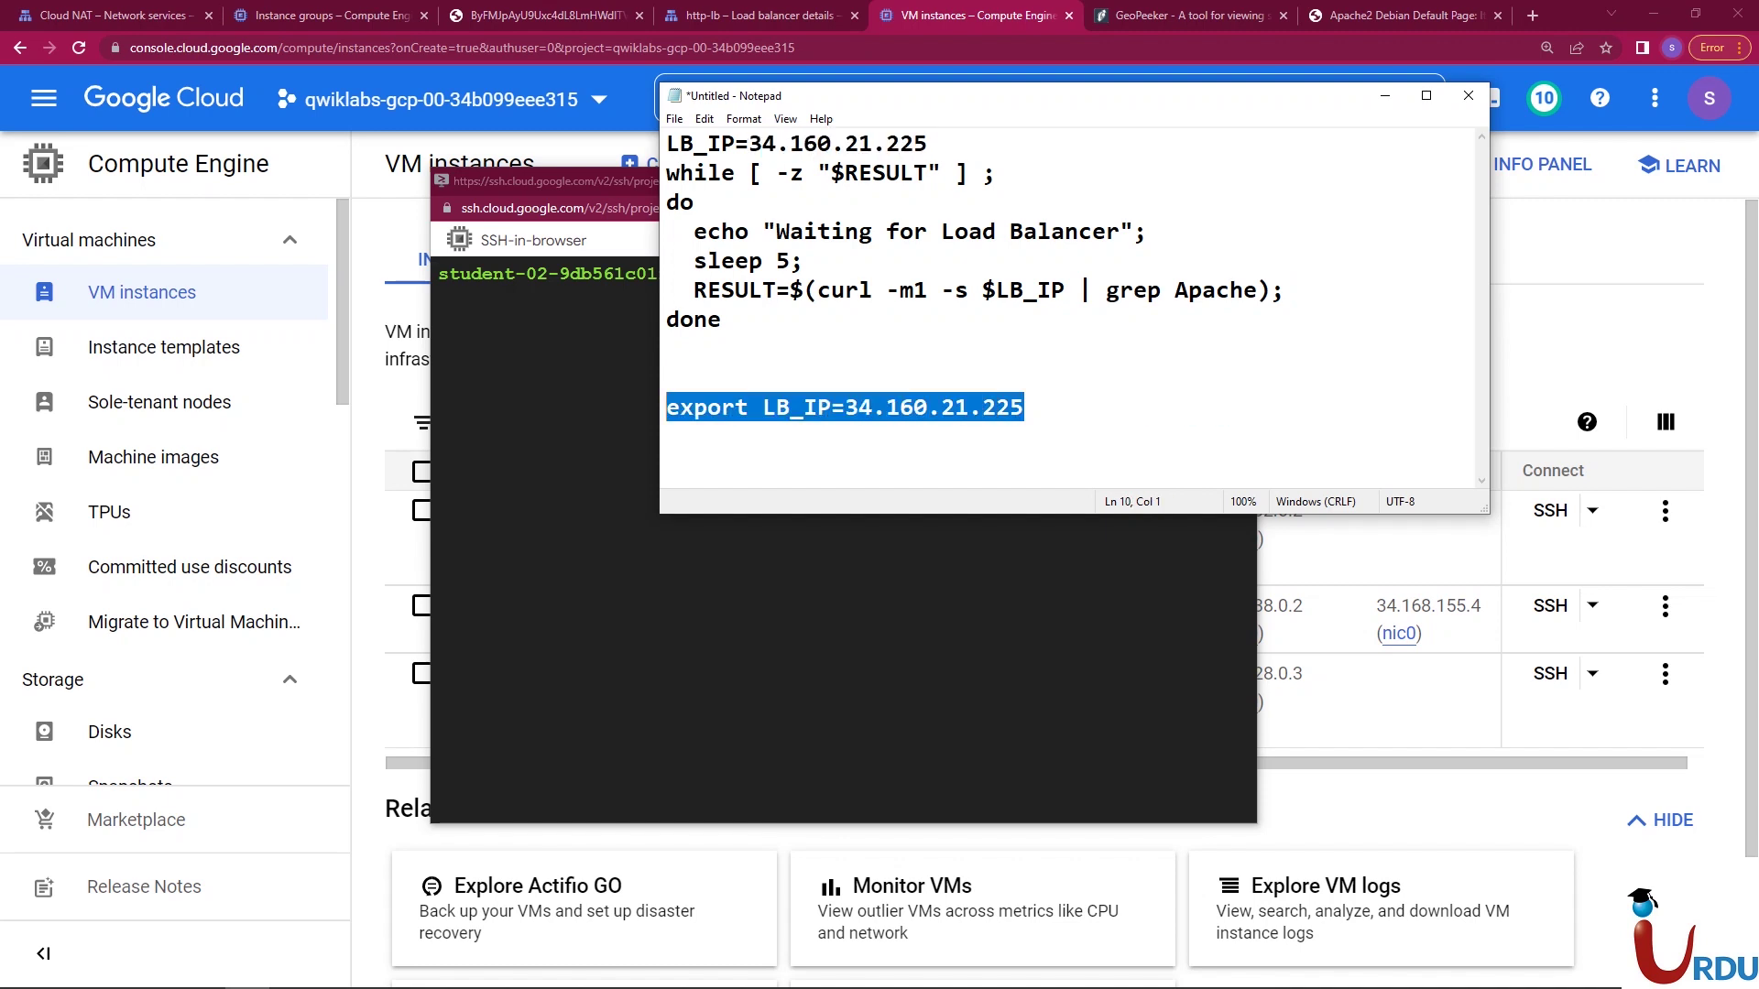
right_click(594, 373)
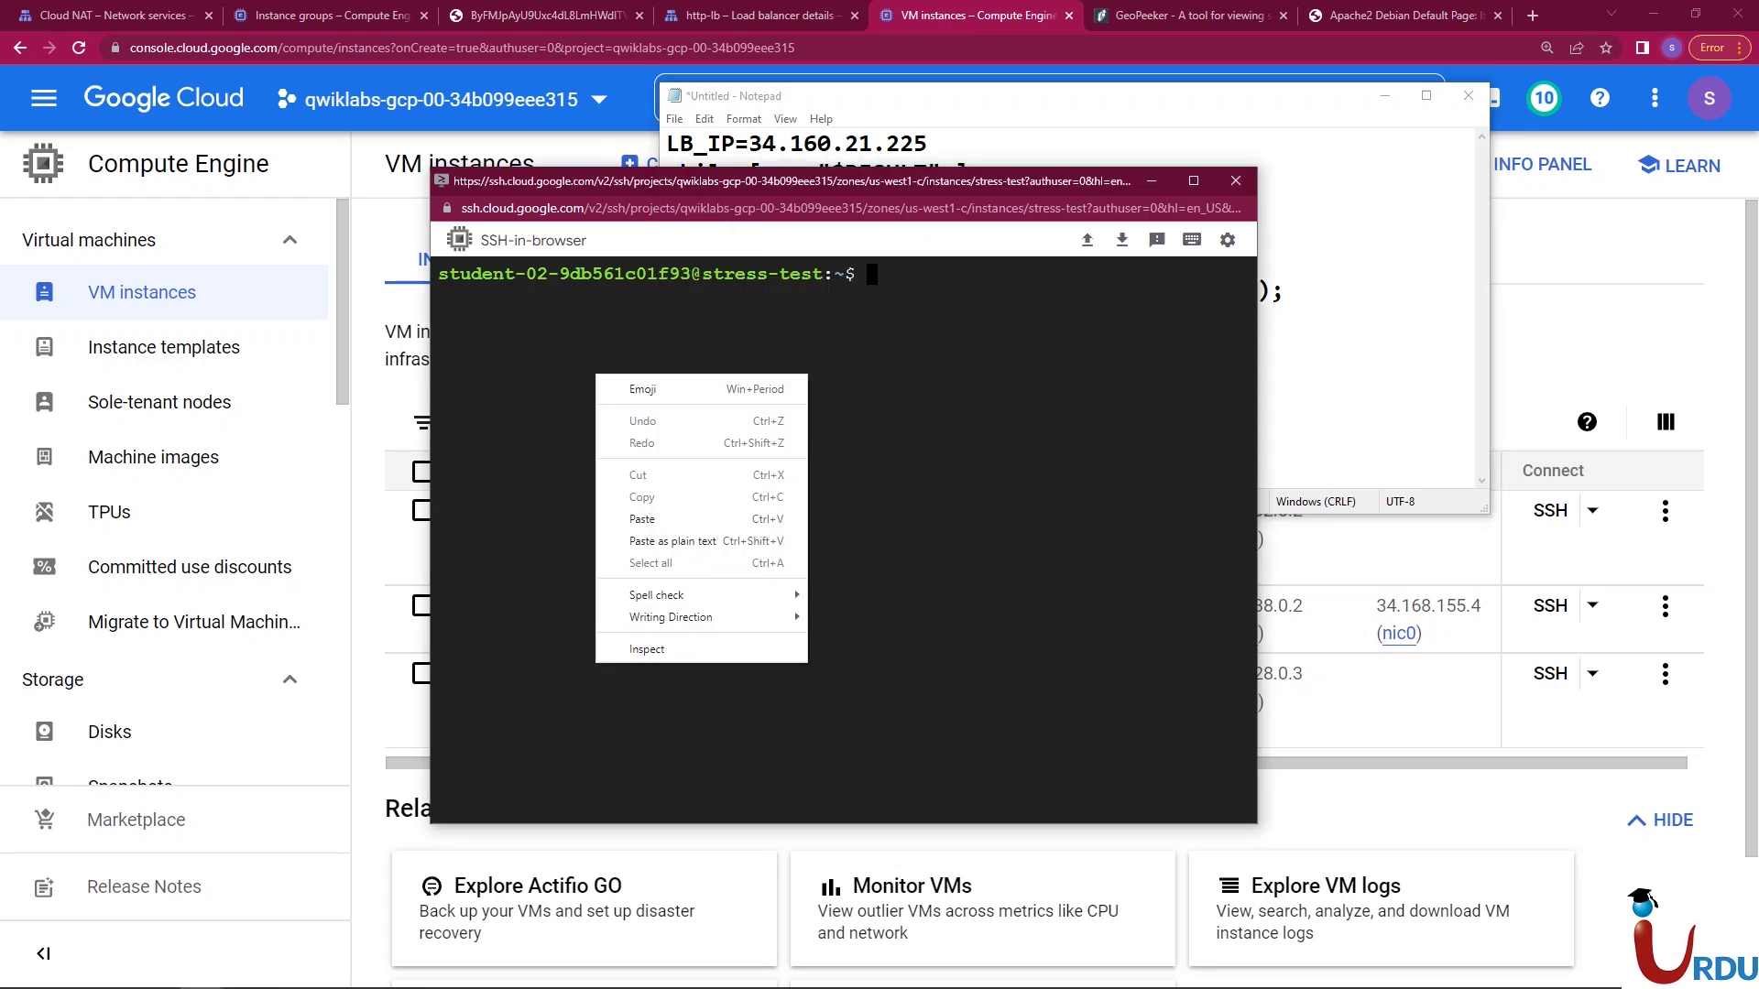
left_click(630, 519)
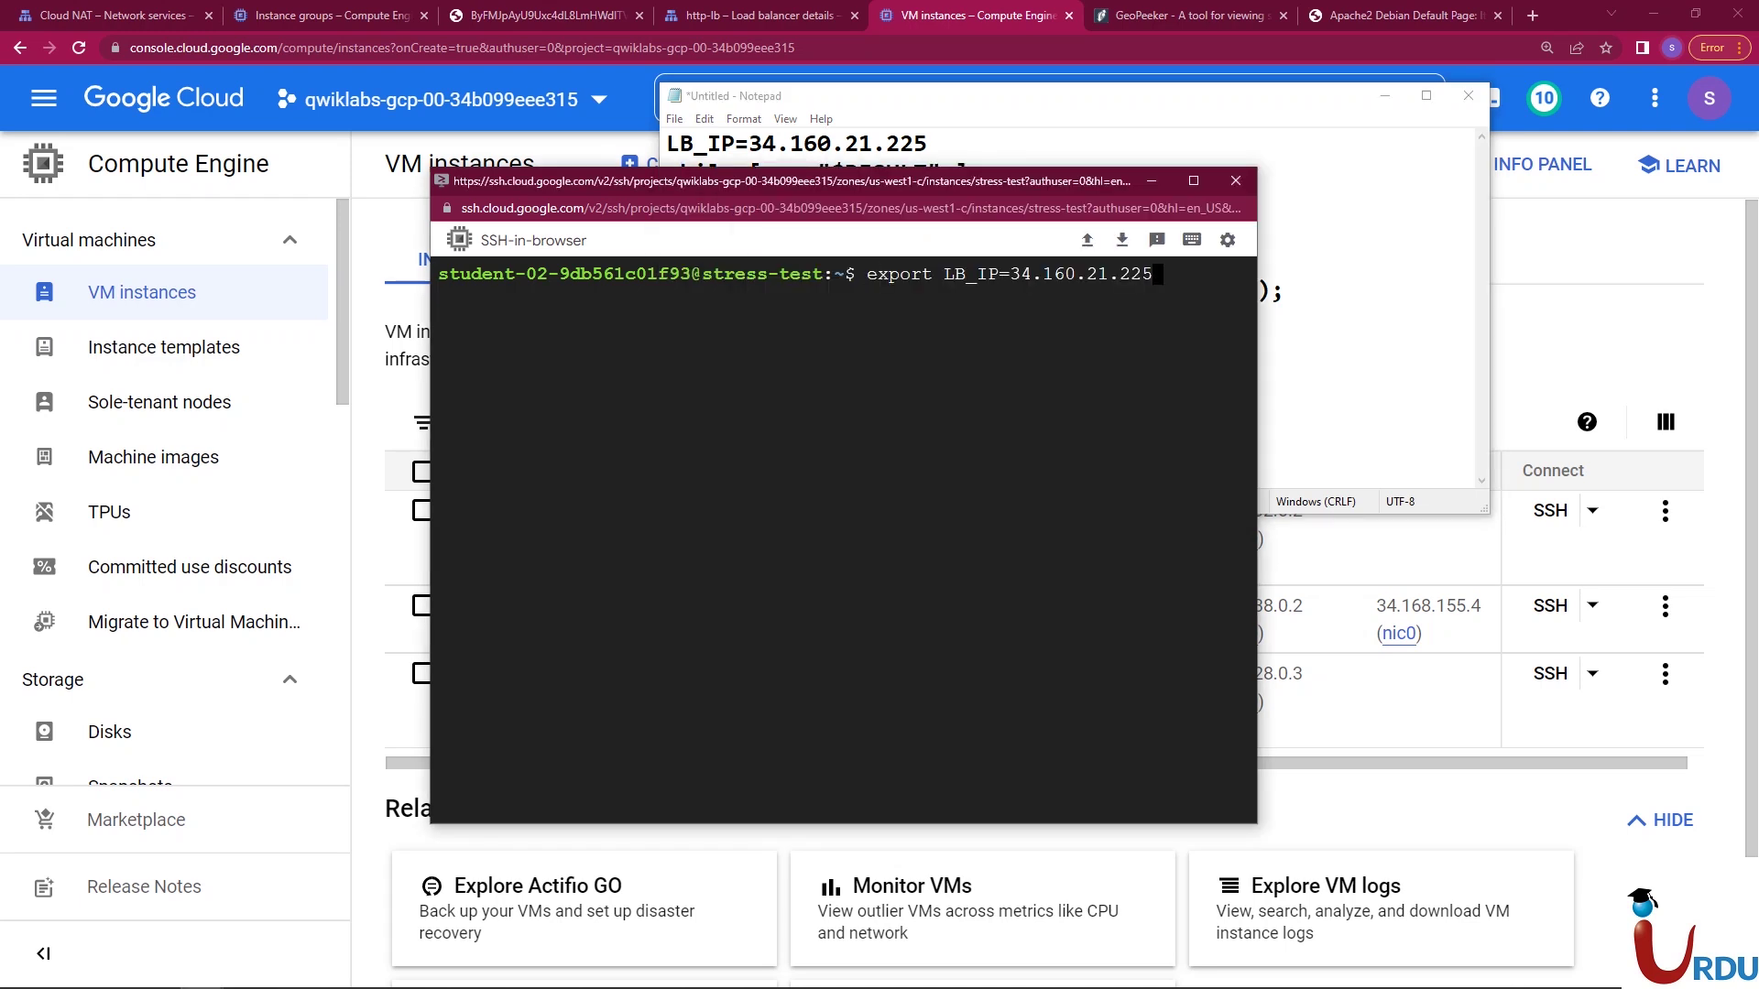
key("Return")
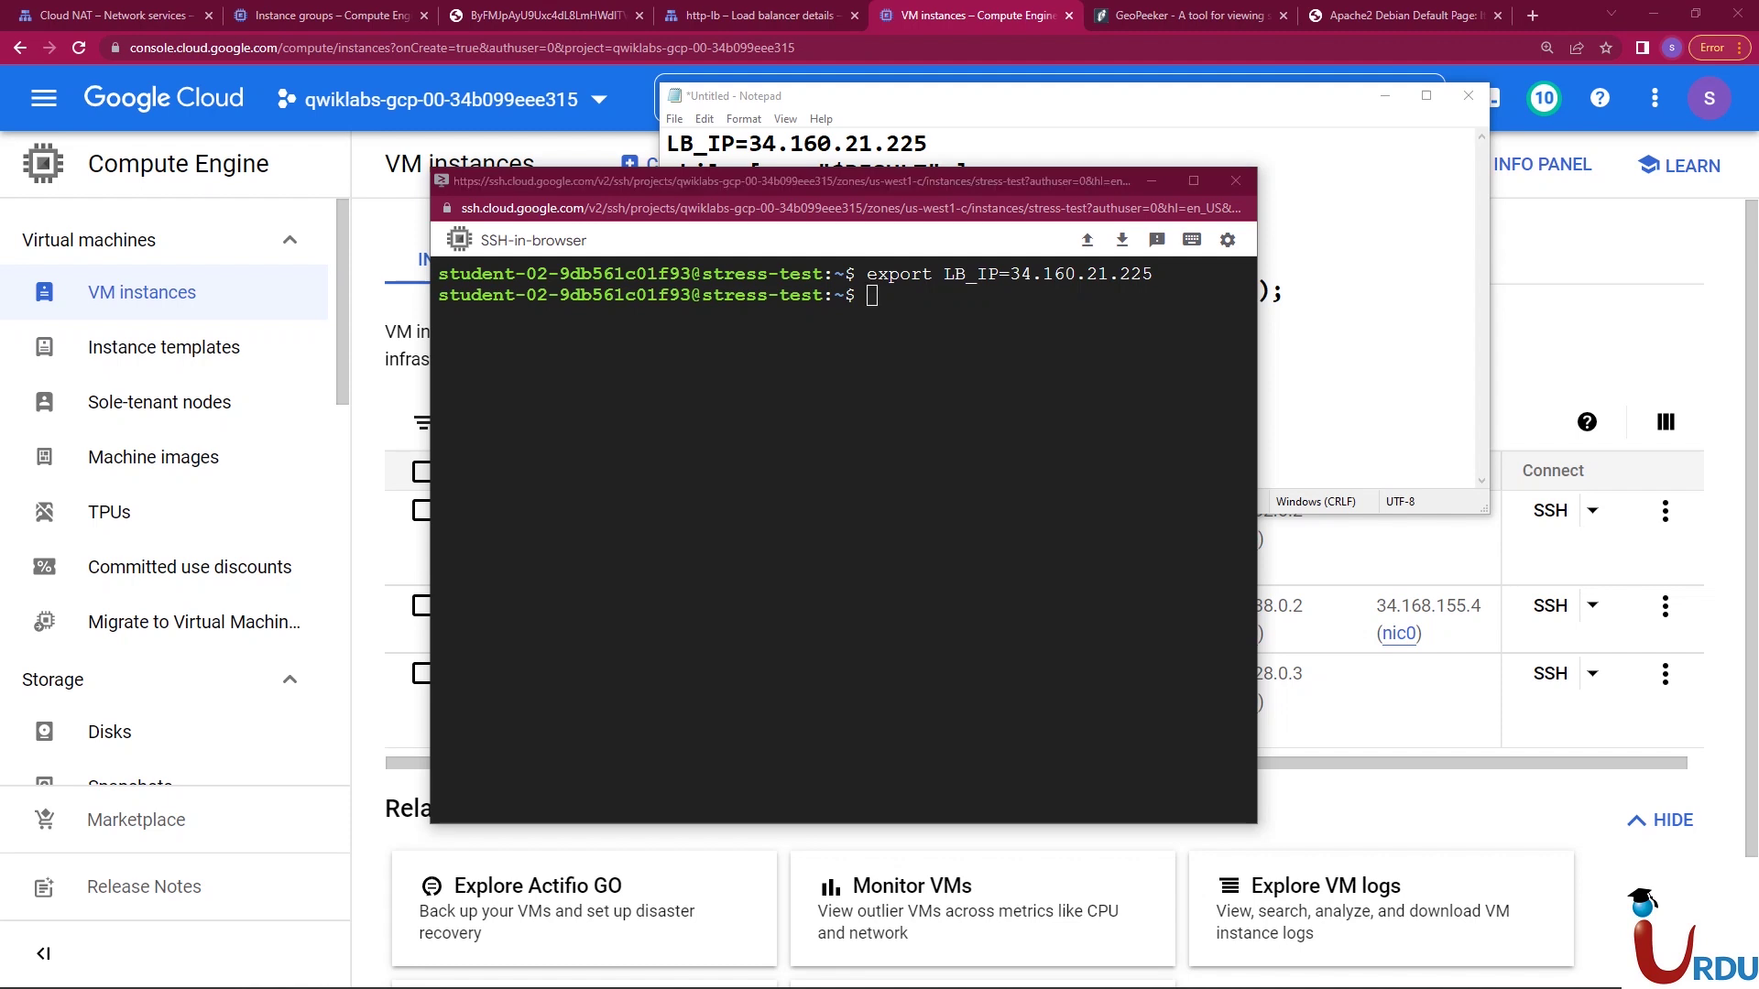
- Check the LB_IP variable in the SSH terminal with echo $LB_IP
right_click(1110, 356)
key("Escape")
type("echo $LB_IP")
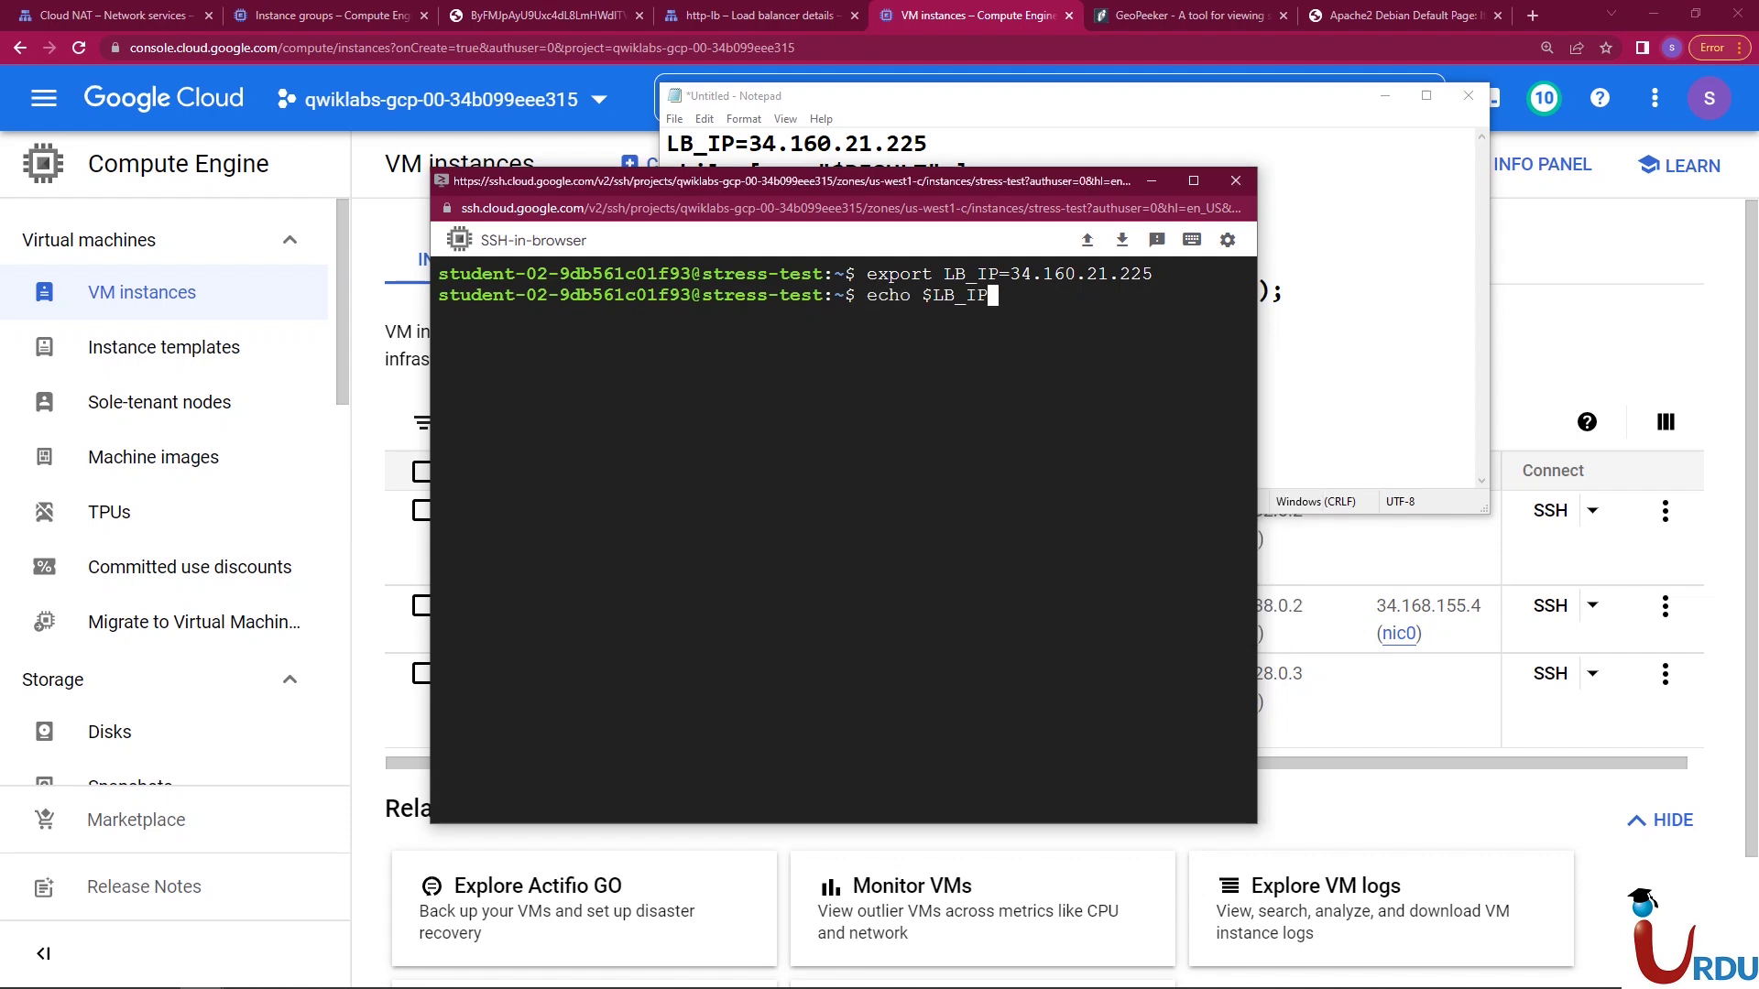
key("Return")
key("alt+Tab")
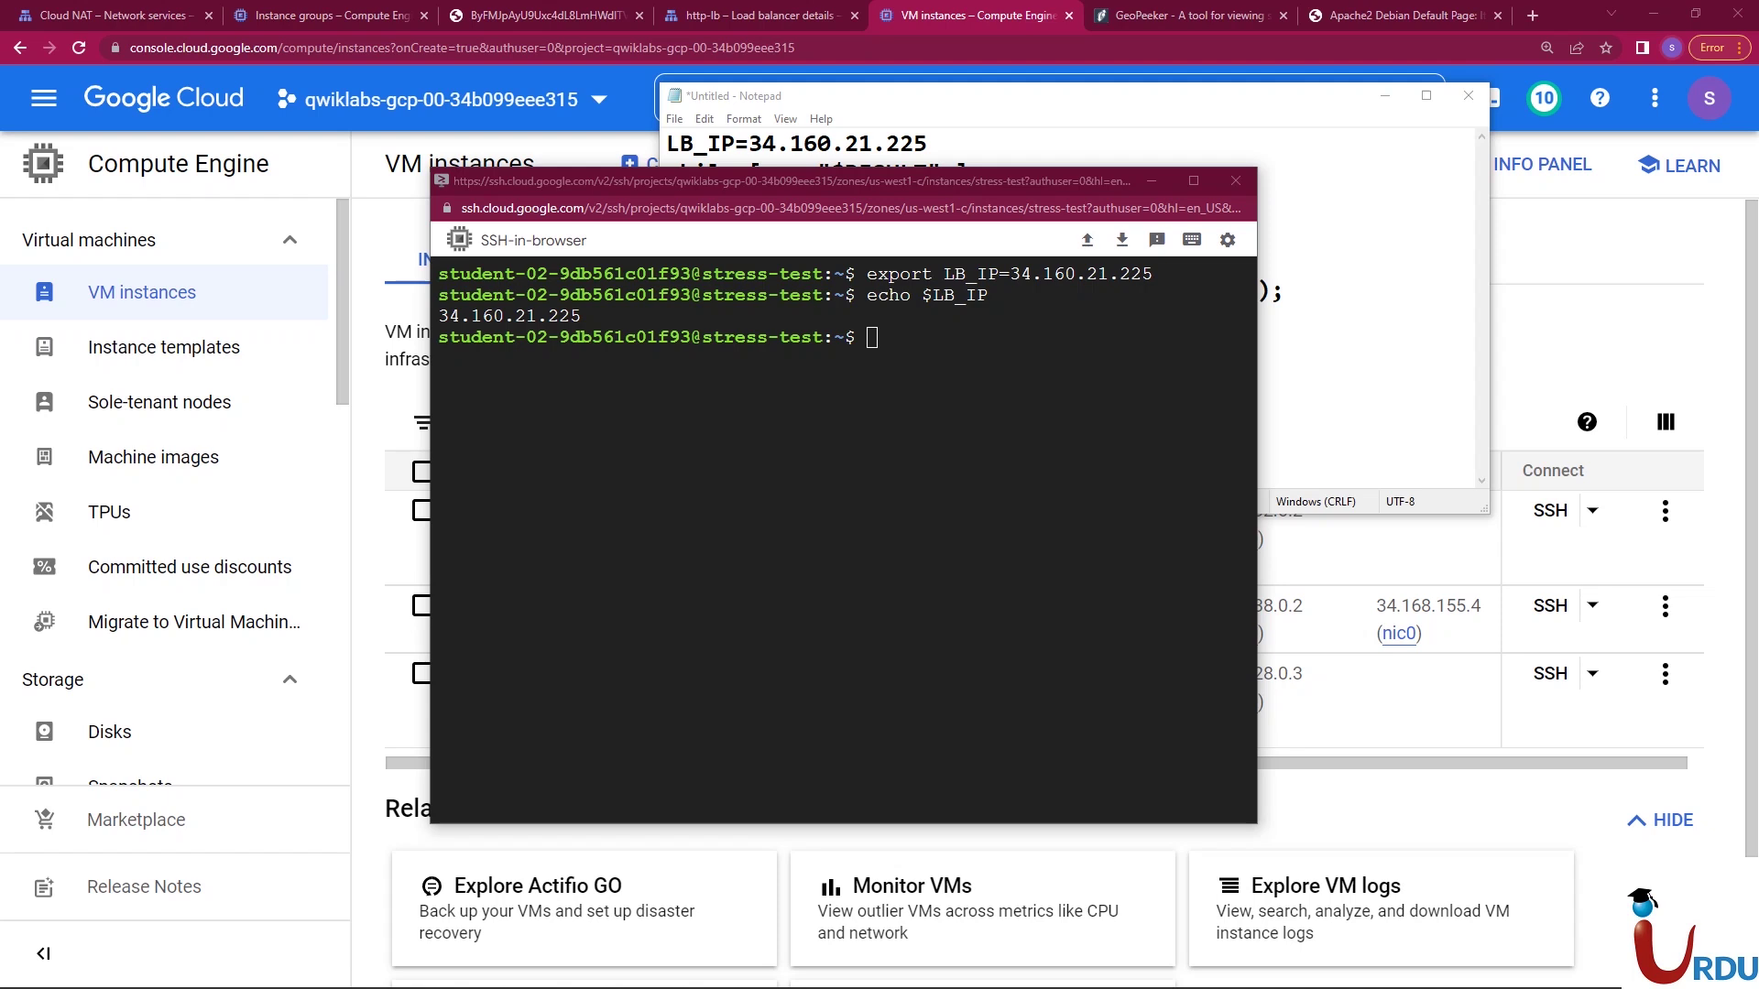
right_click(738, 384)
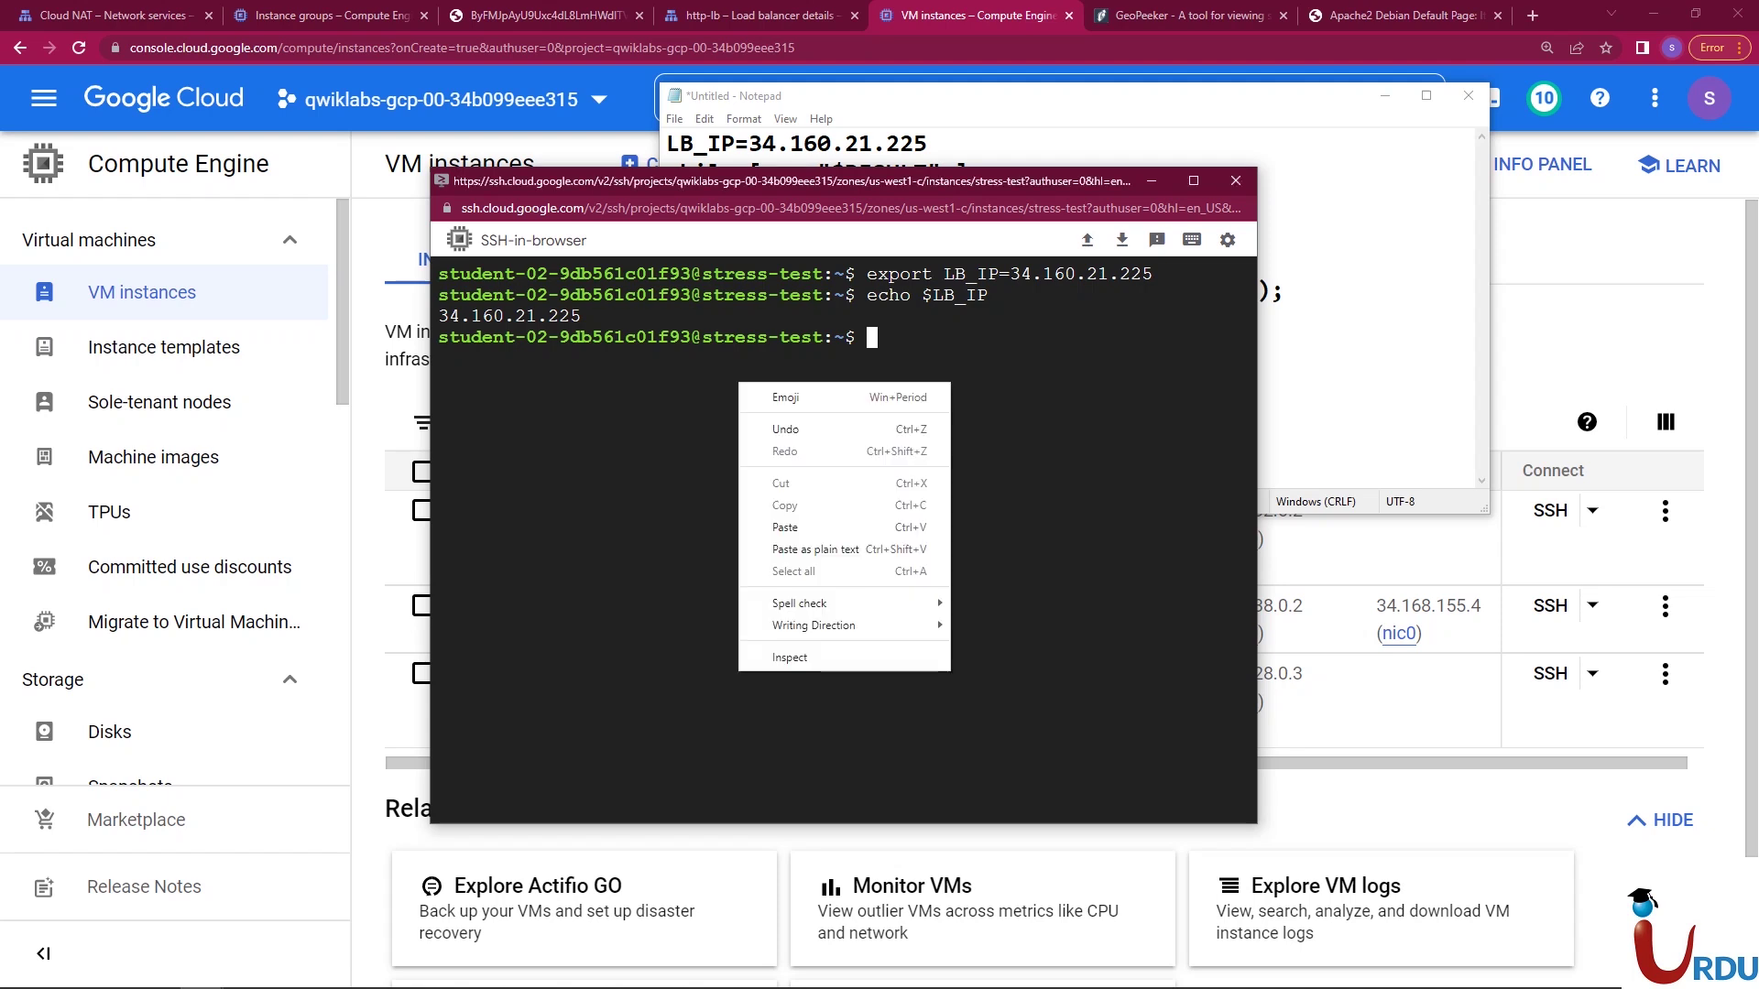
left_click(774, 527)
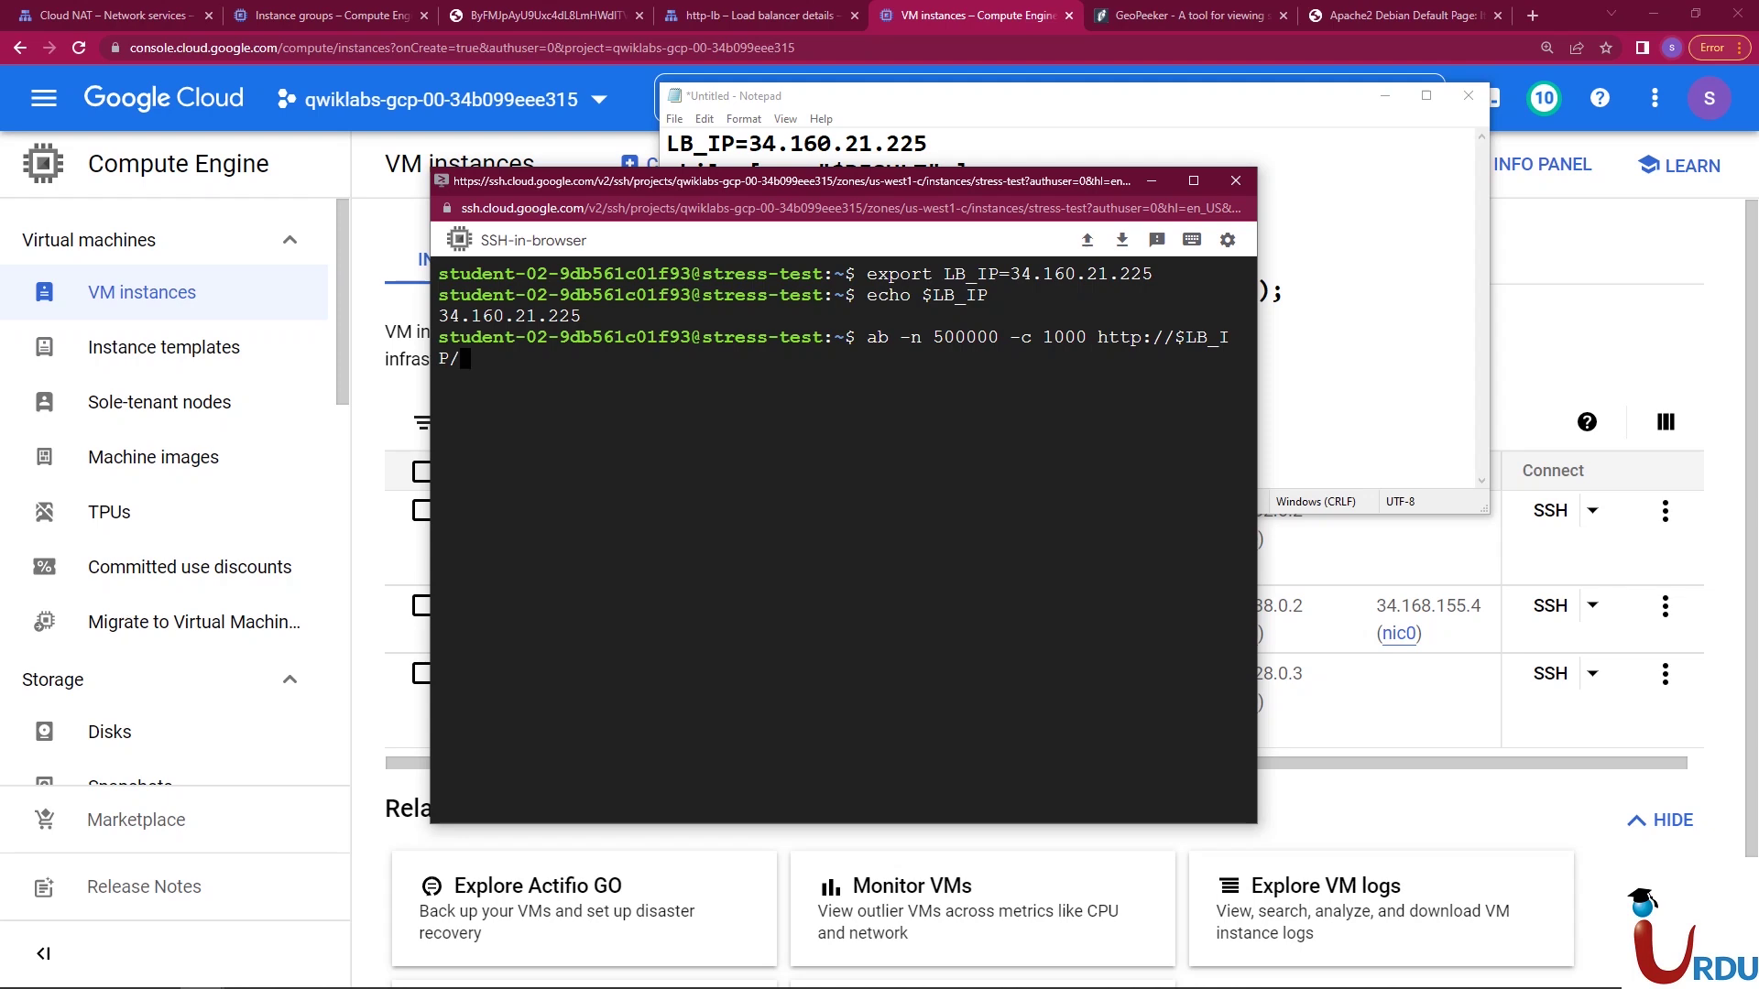
key("Return")
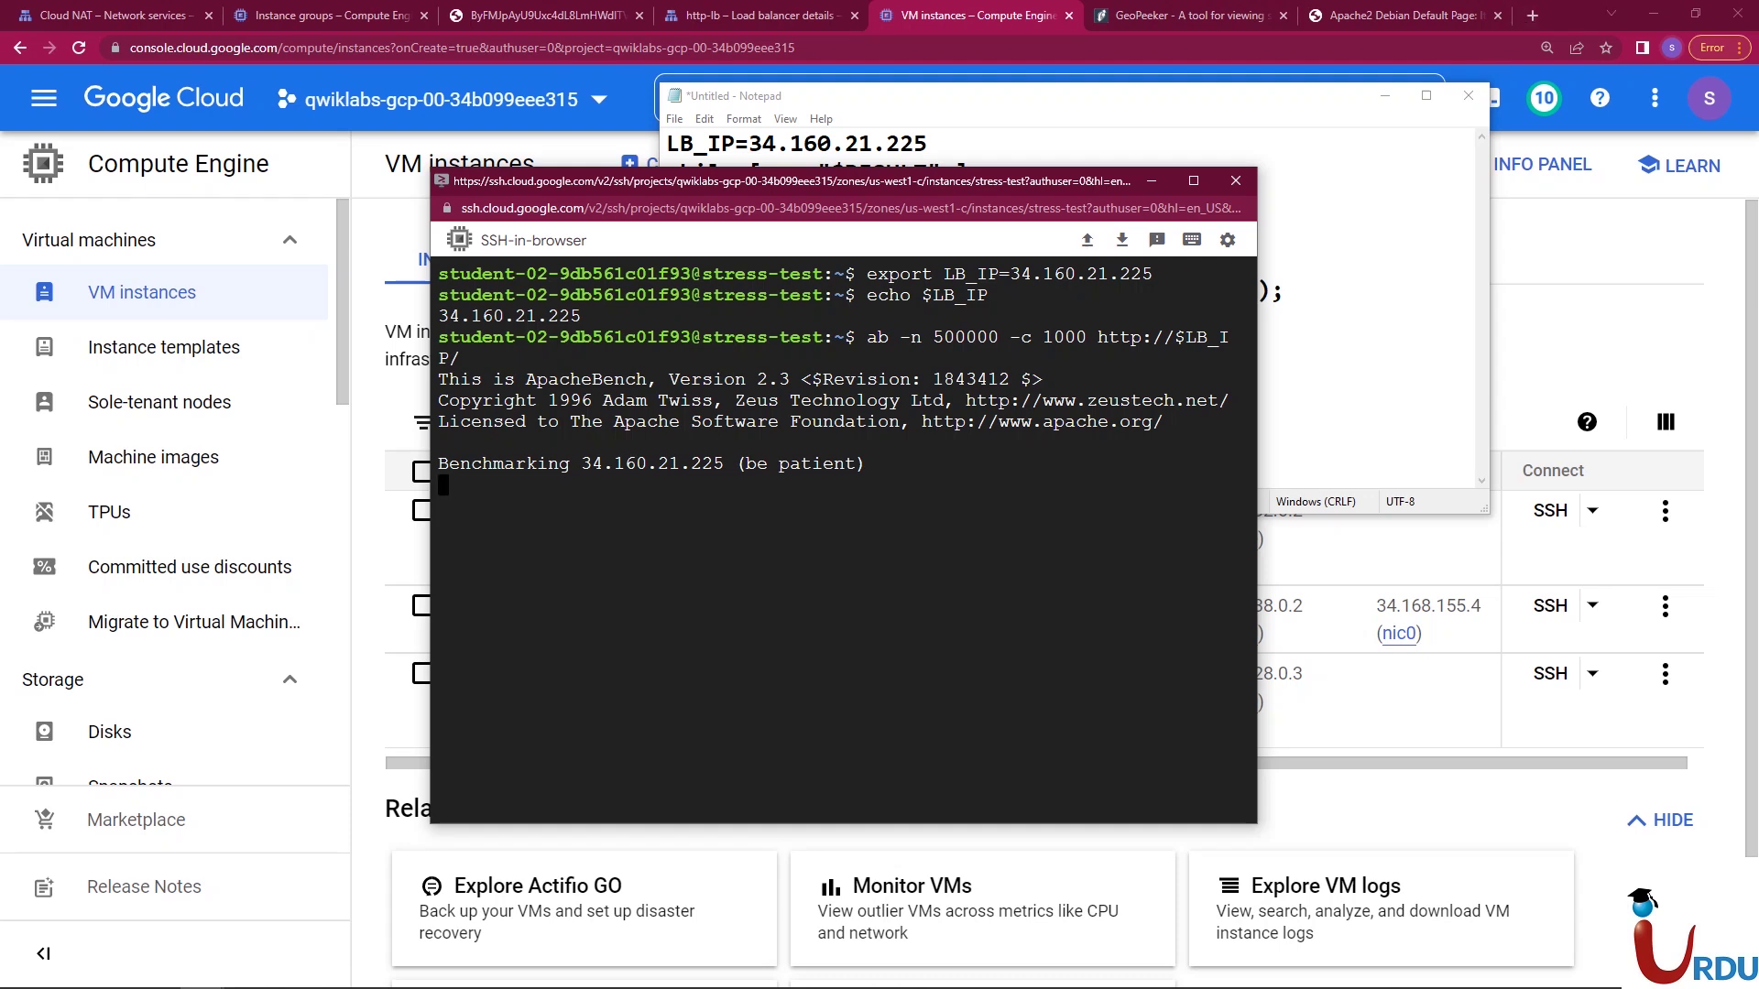
- Return to the http-lb load balancer details and examine its traffic monitoring diagram for the last hour
key("alt+Tab")
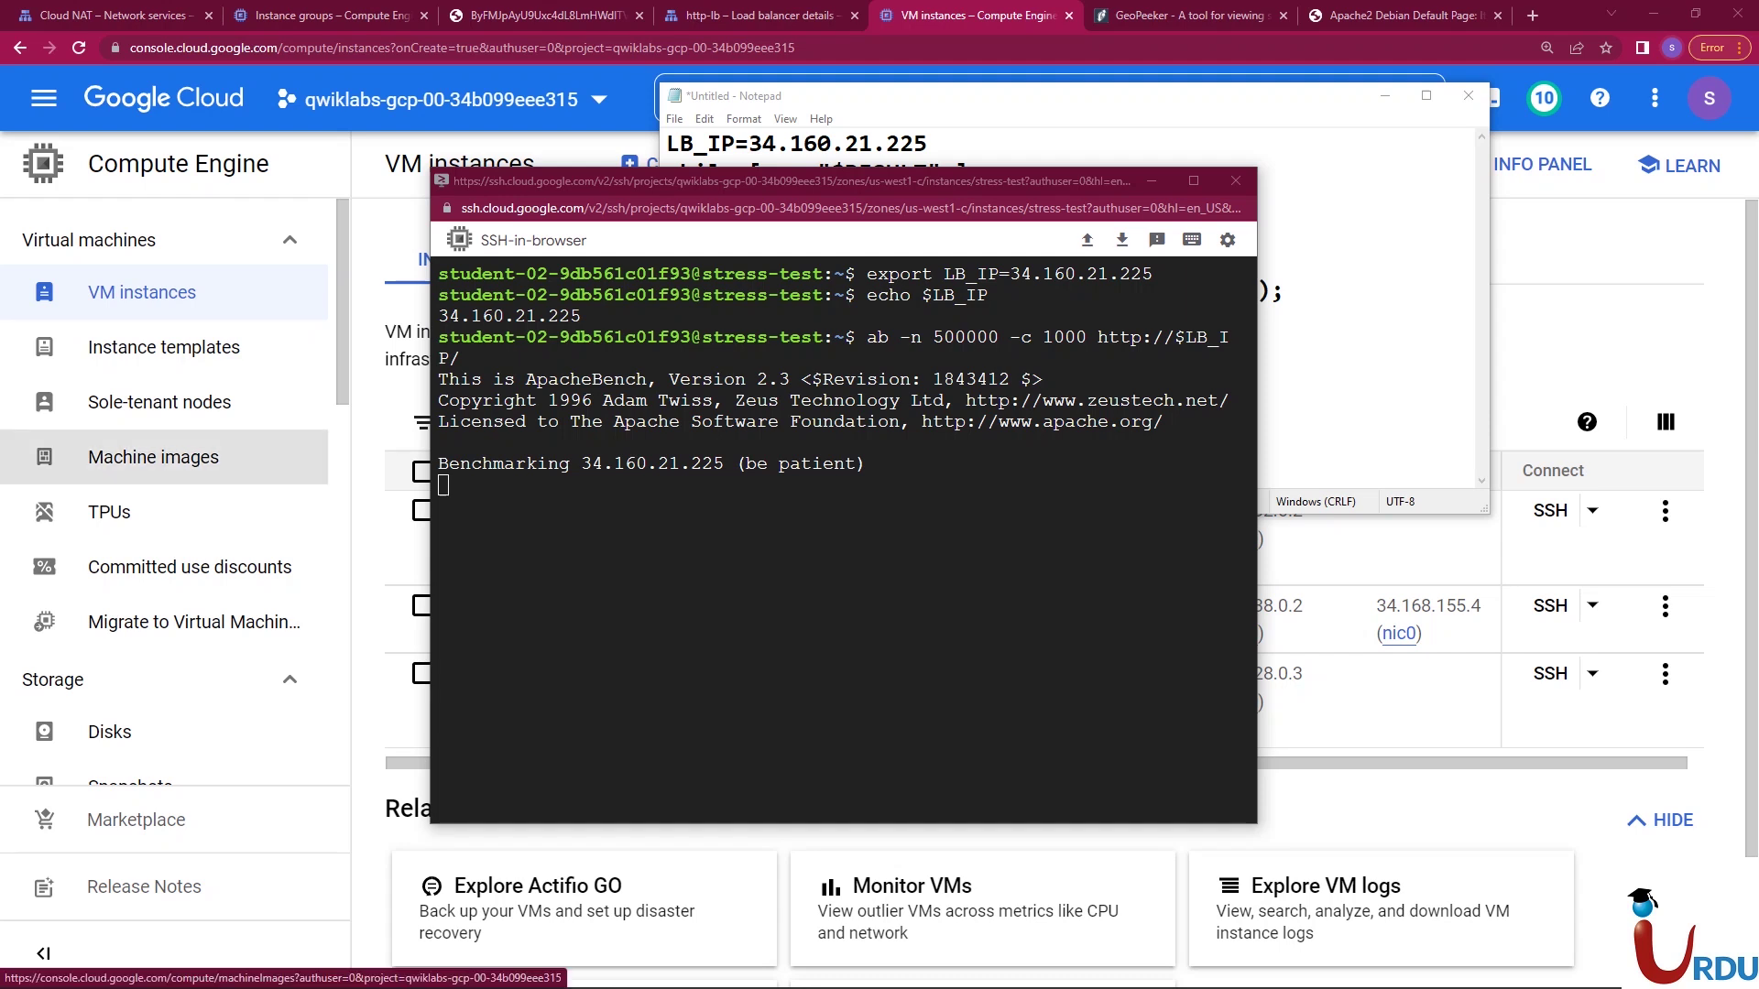
key("alt+Tab")
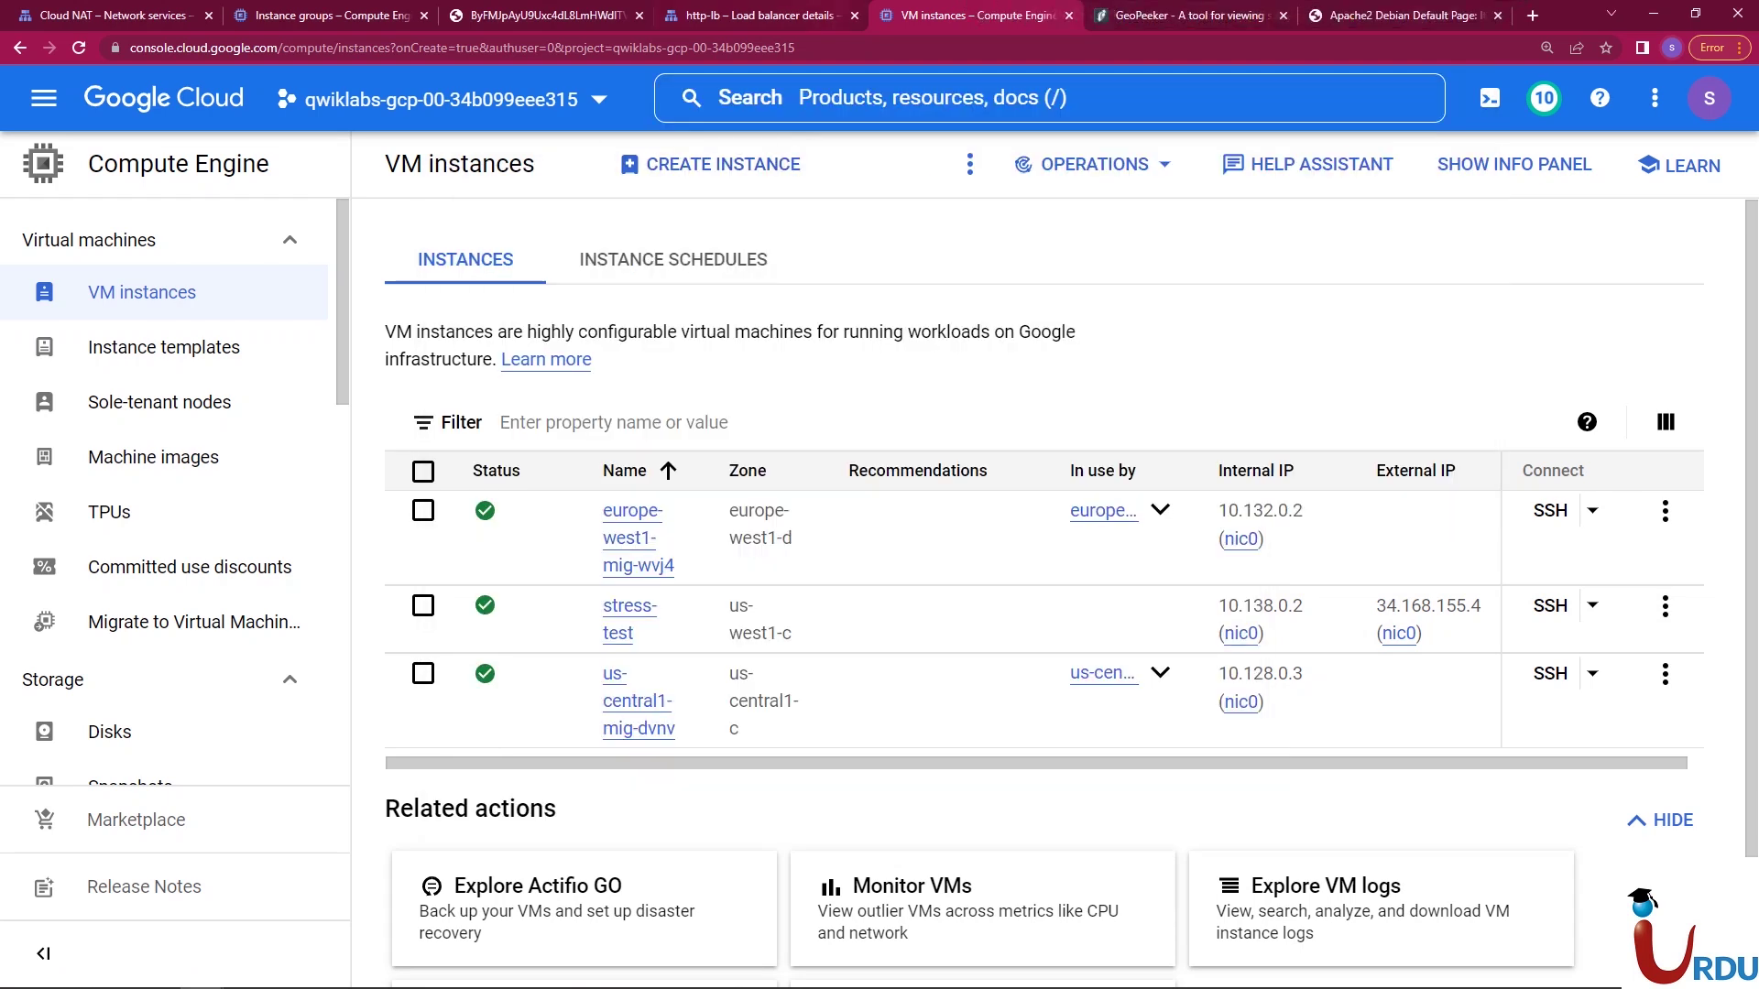
left_click(749, 14)
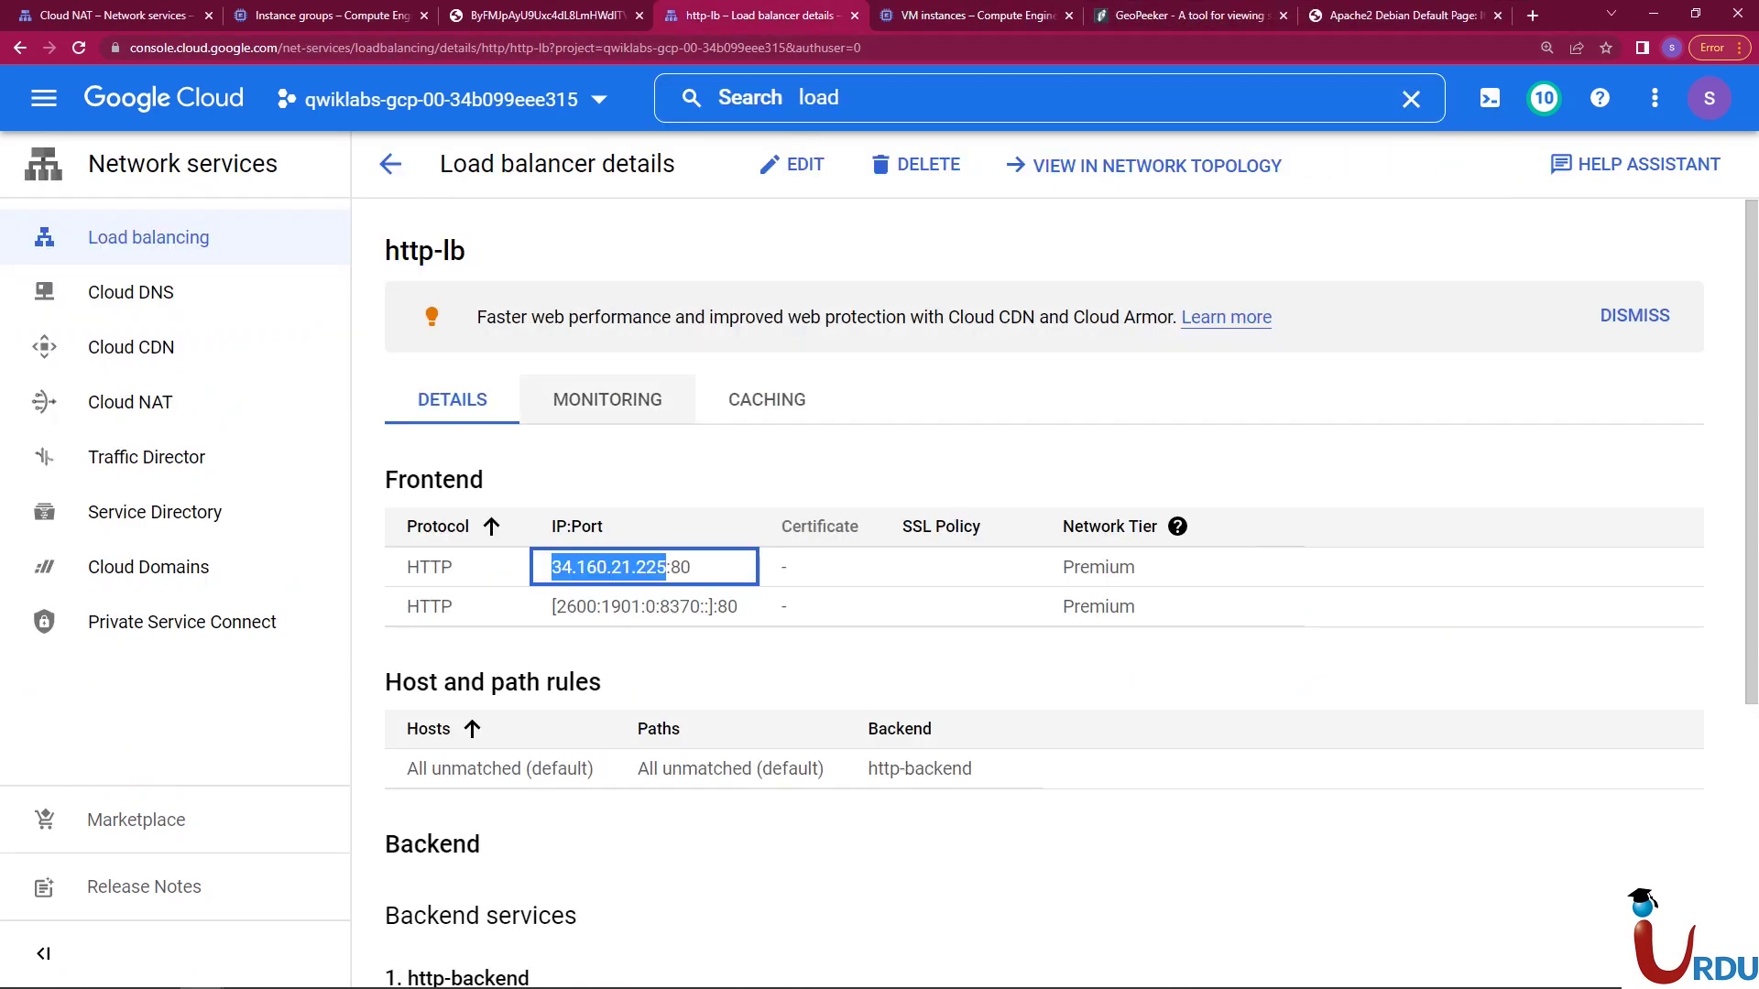
left_click(607, 399)
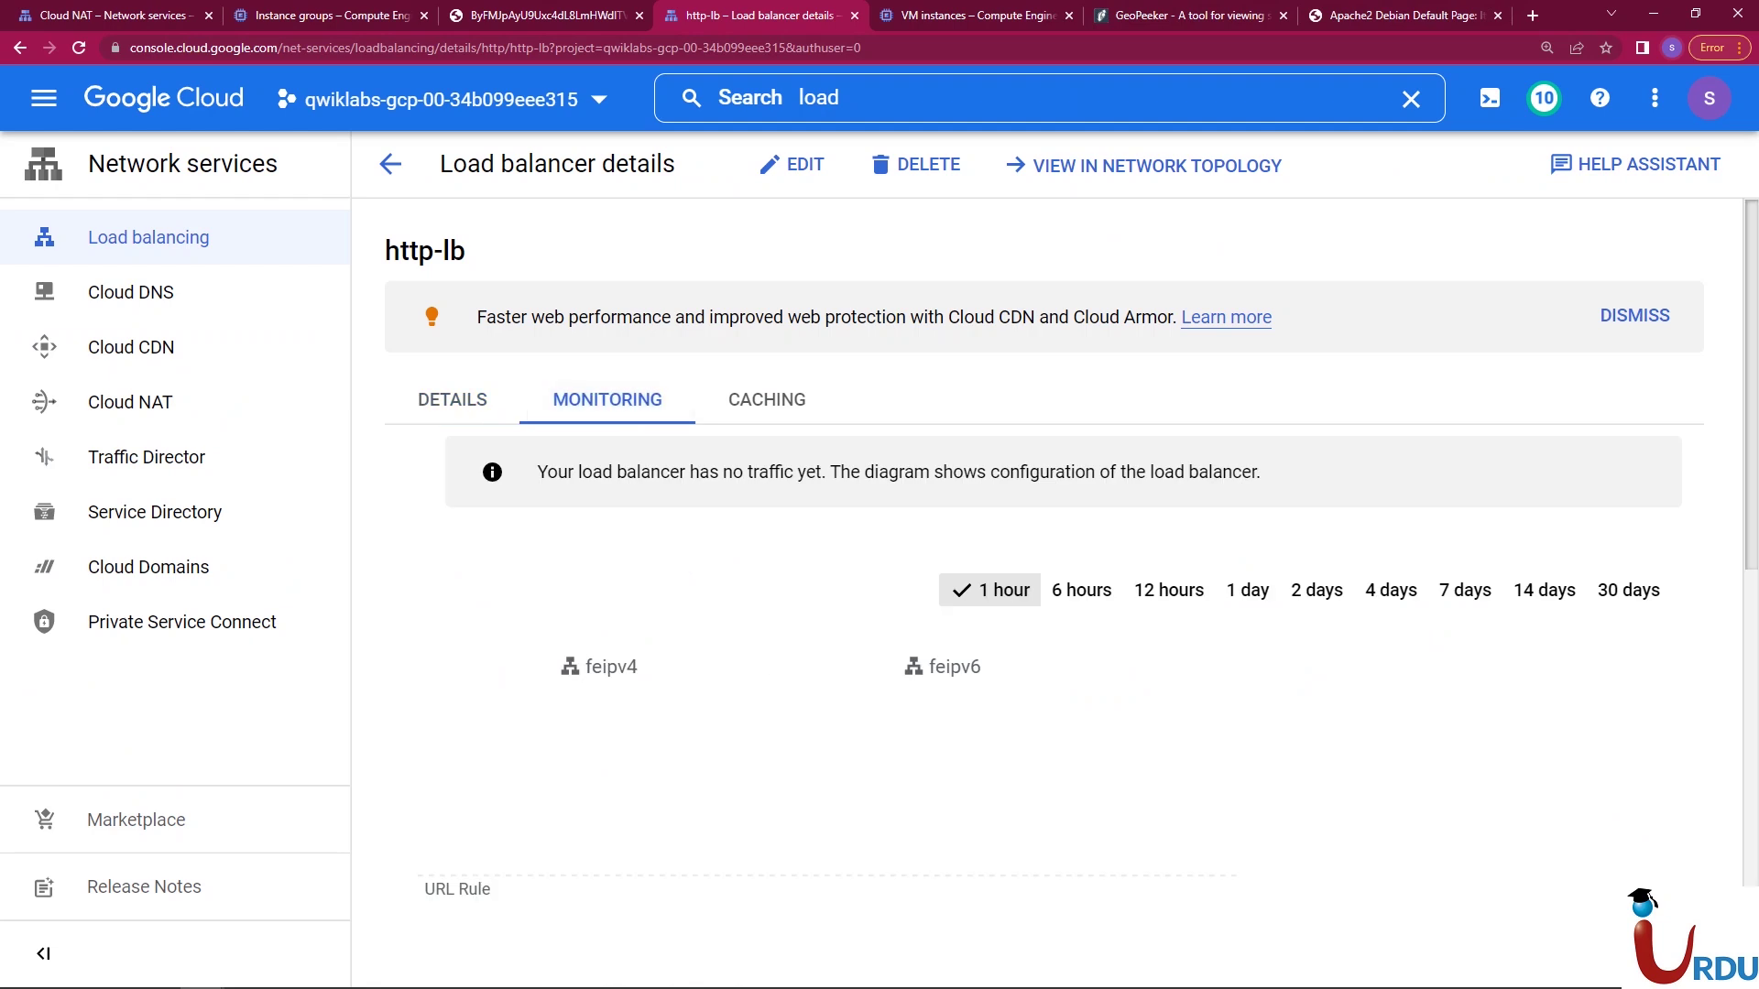
scroll(1062, 549, "down", 2)
scroll(1063, 550, "down", 1)
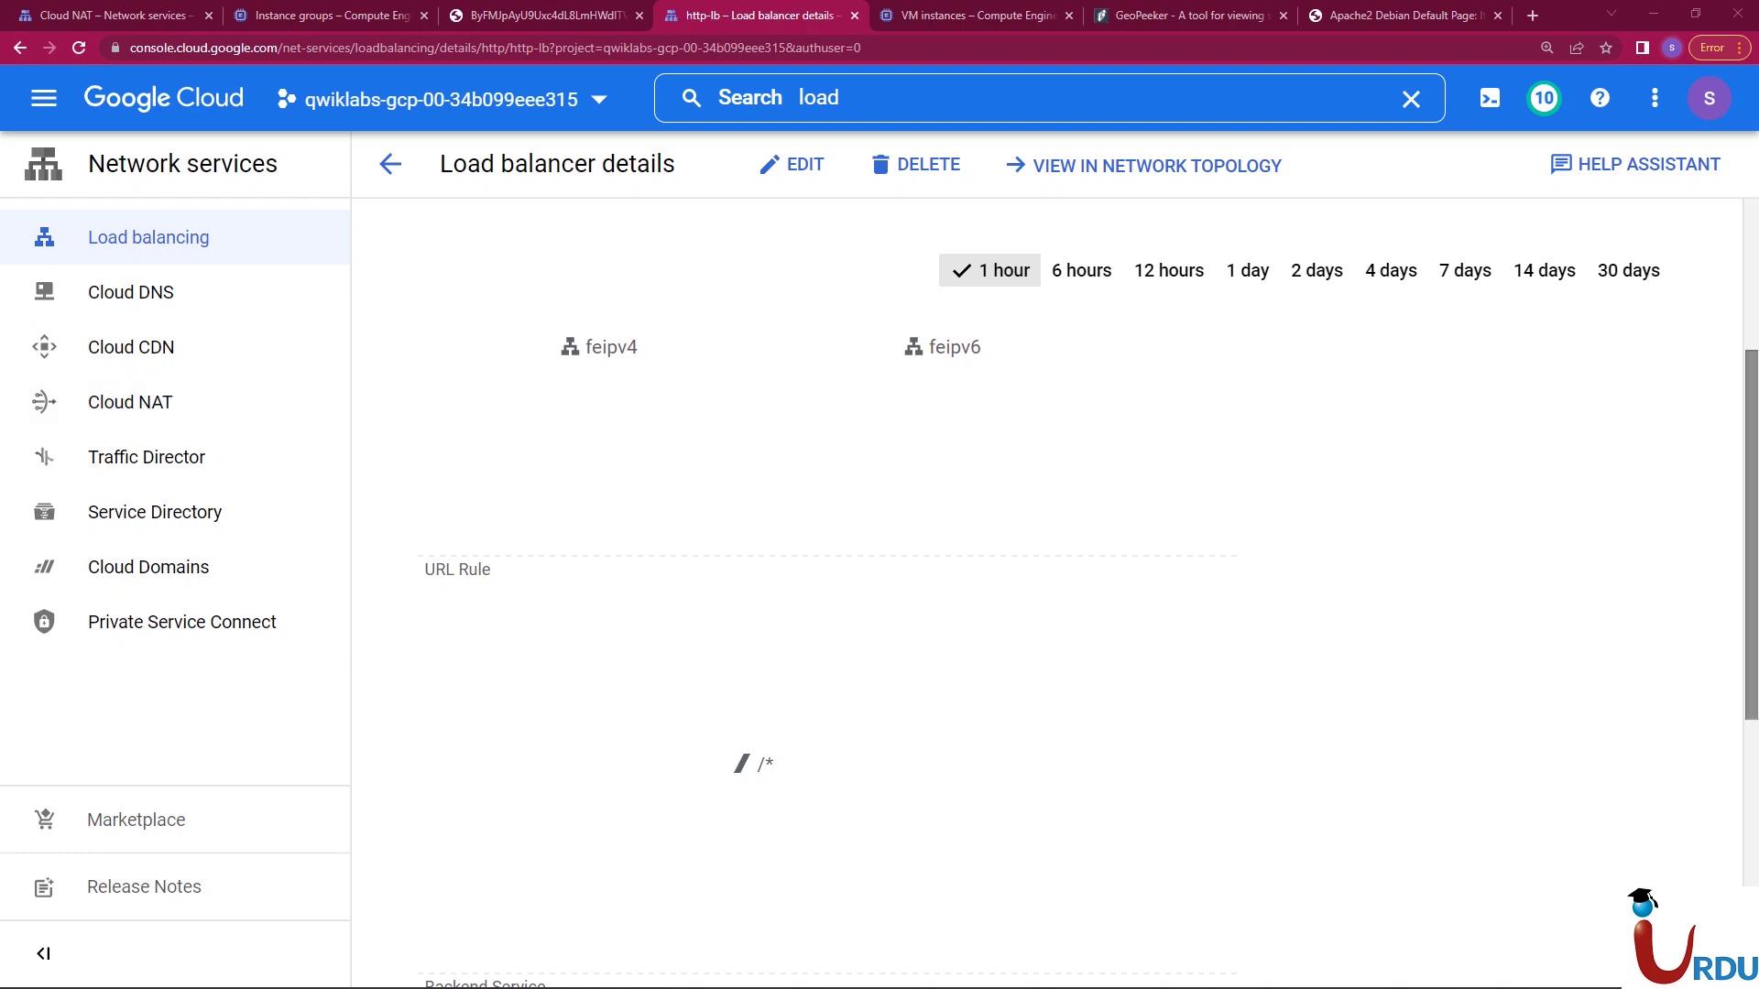
scroll(1053, 550, "down", 5)
scroll(1053, 549, "up", 8)
scroll(1053, 550, "down", 3)
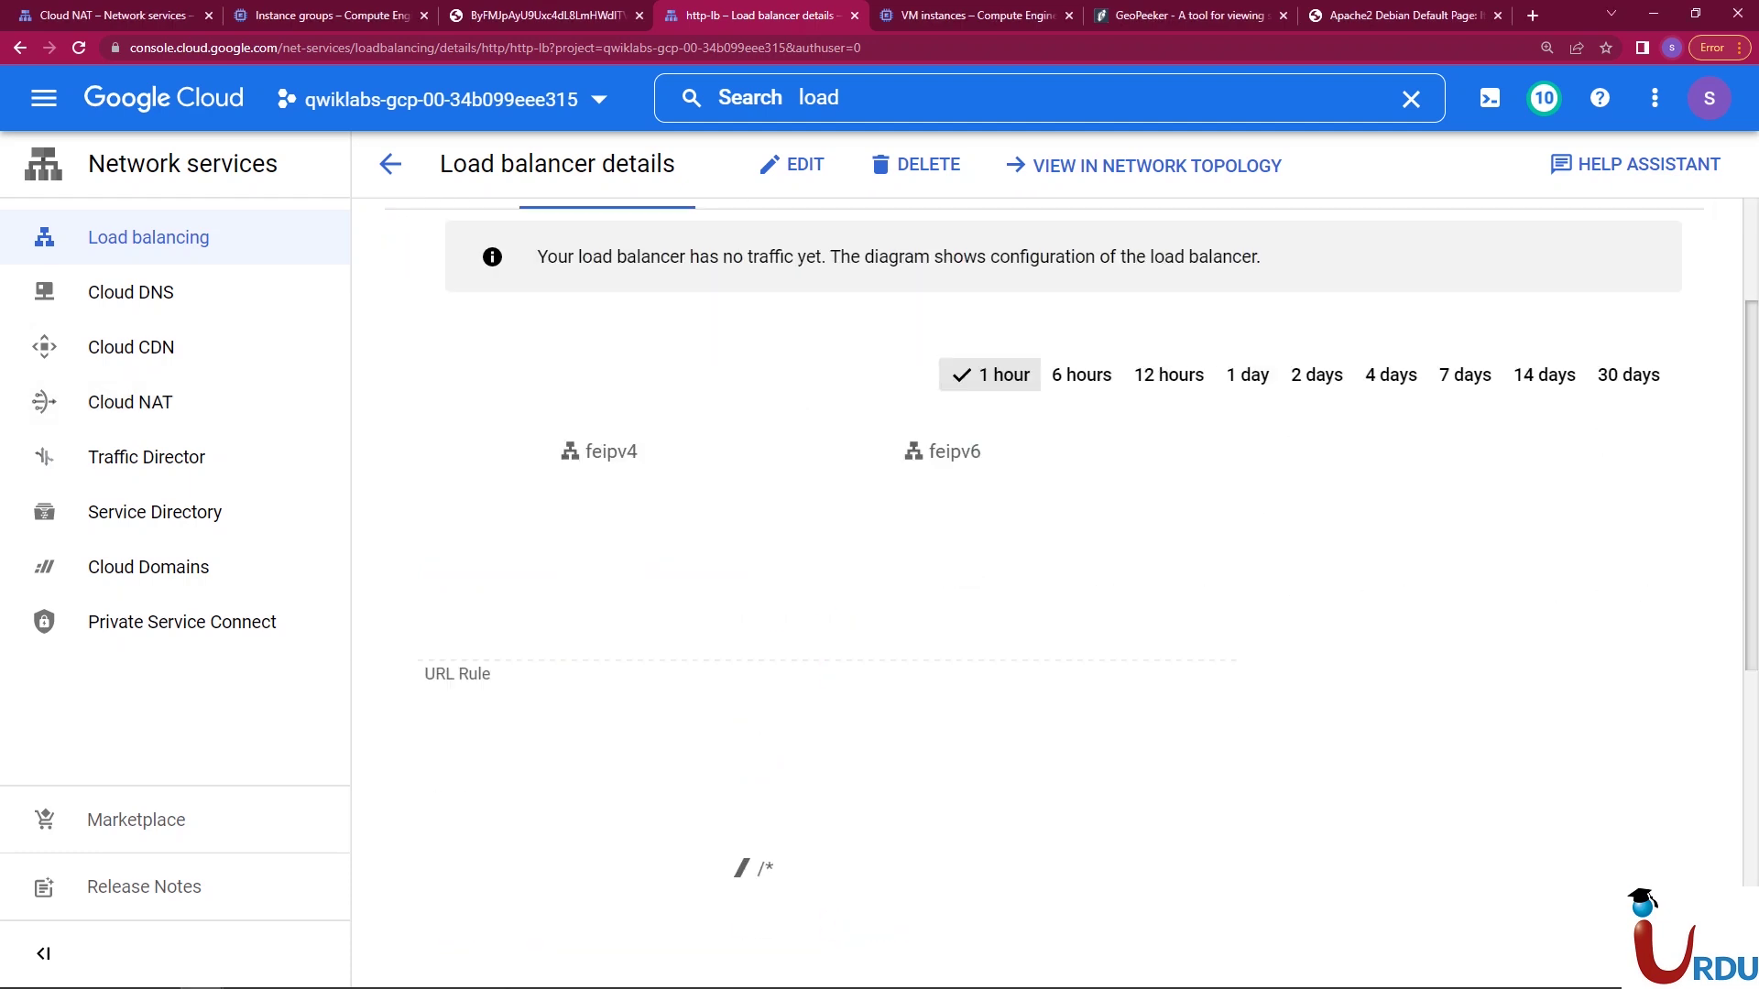
- Return to the load balancer list, refresh it, and reopen the monitoring view of http-lb
scroll(1054, 549, "up", 1)
scroll(1054, 550, "up", 3)
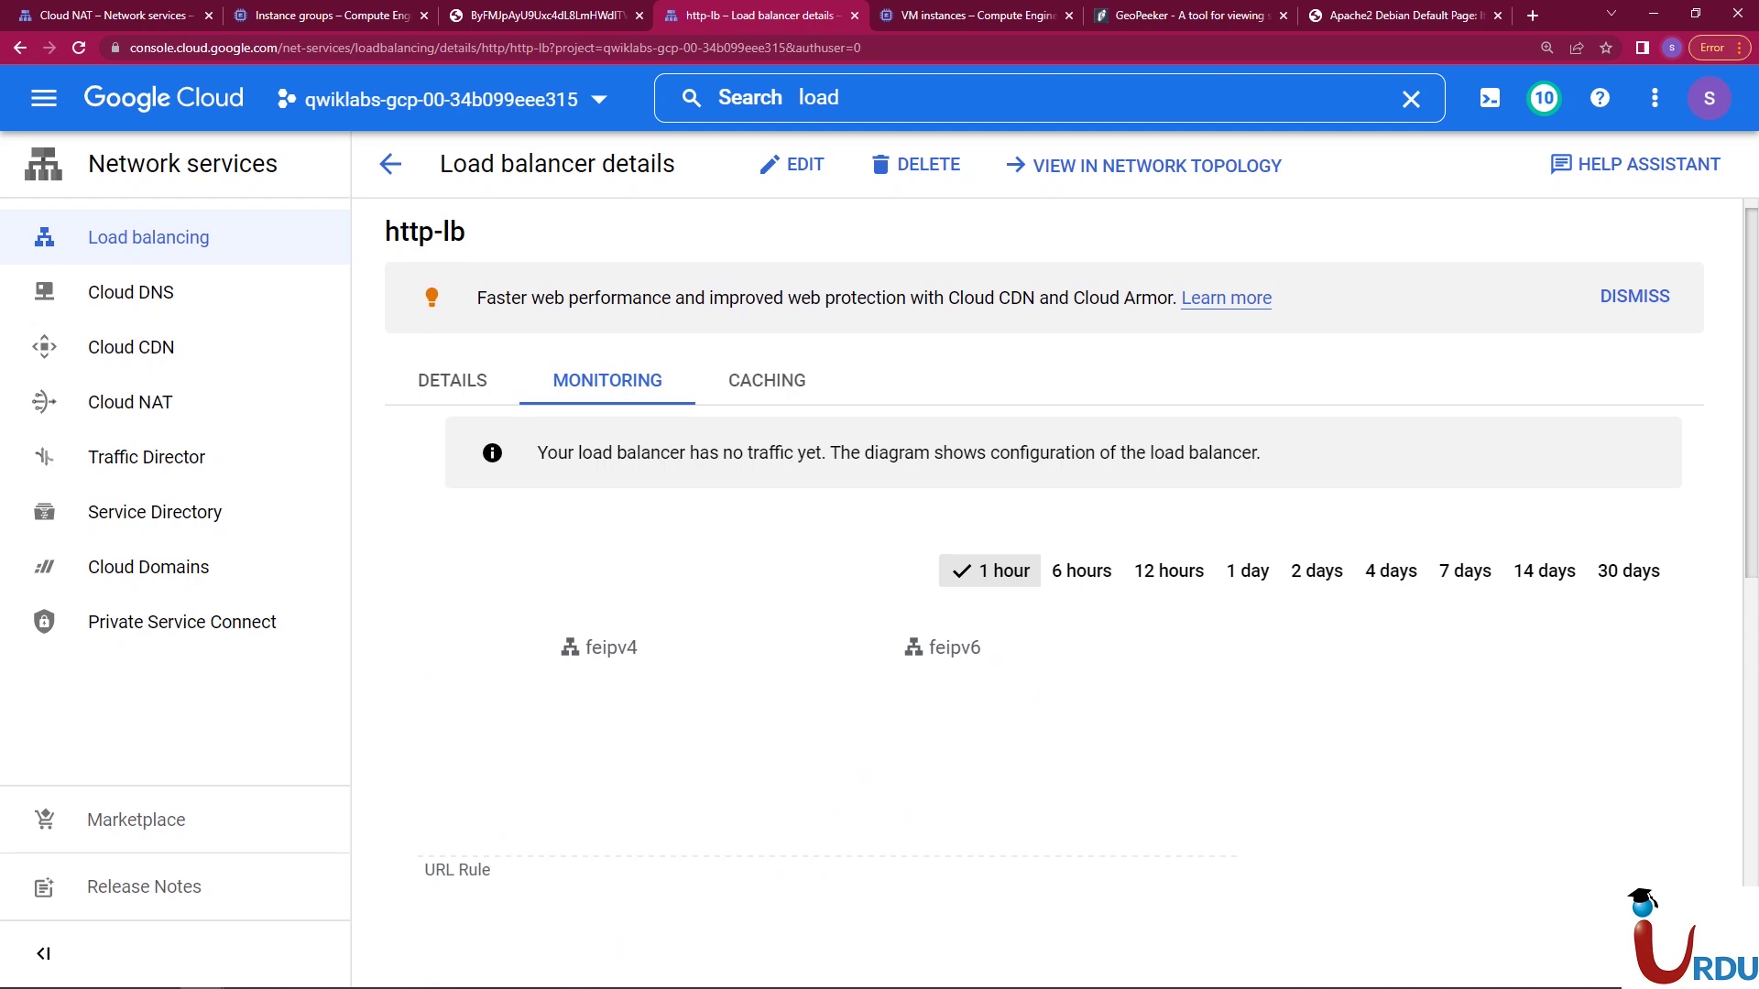
left_click(451, 352)
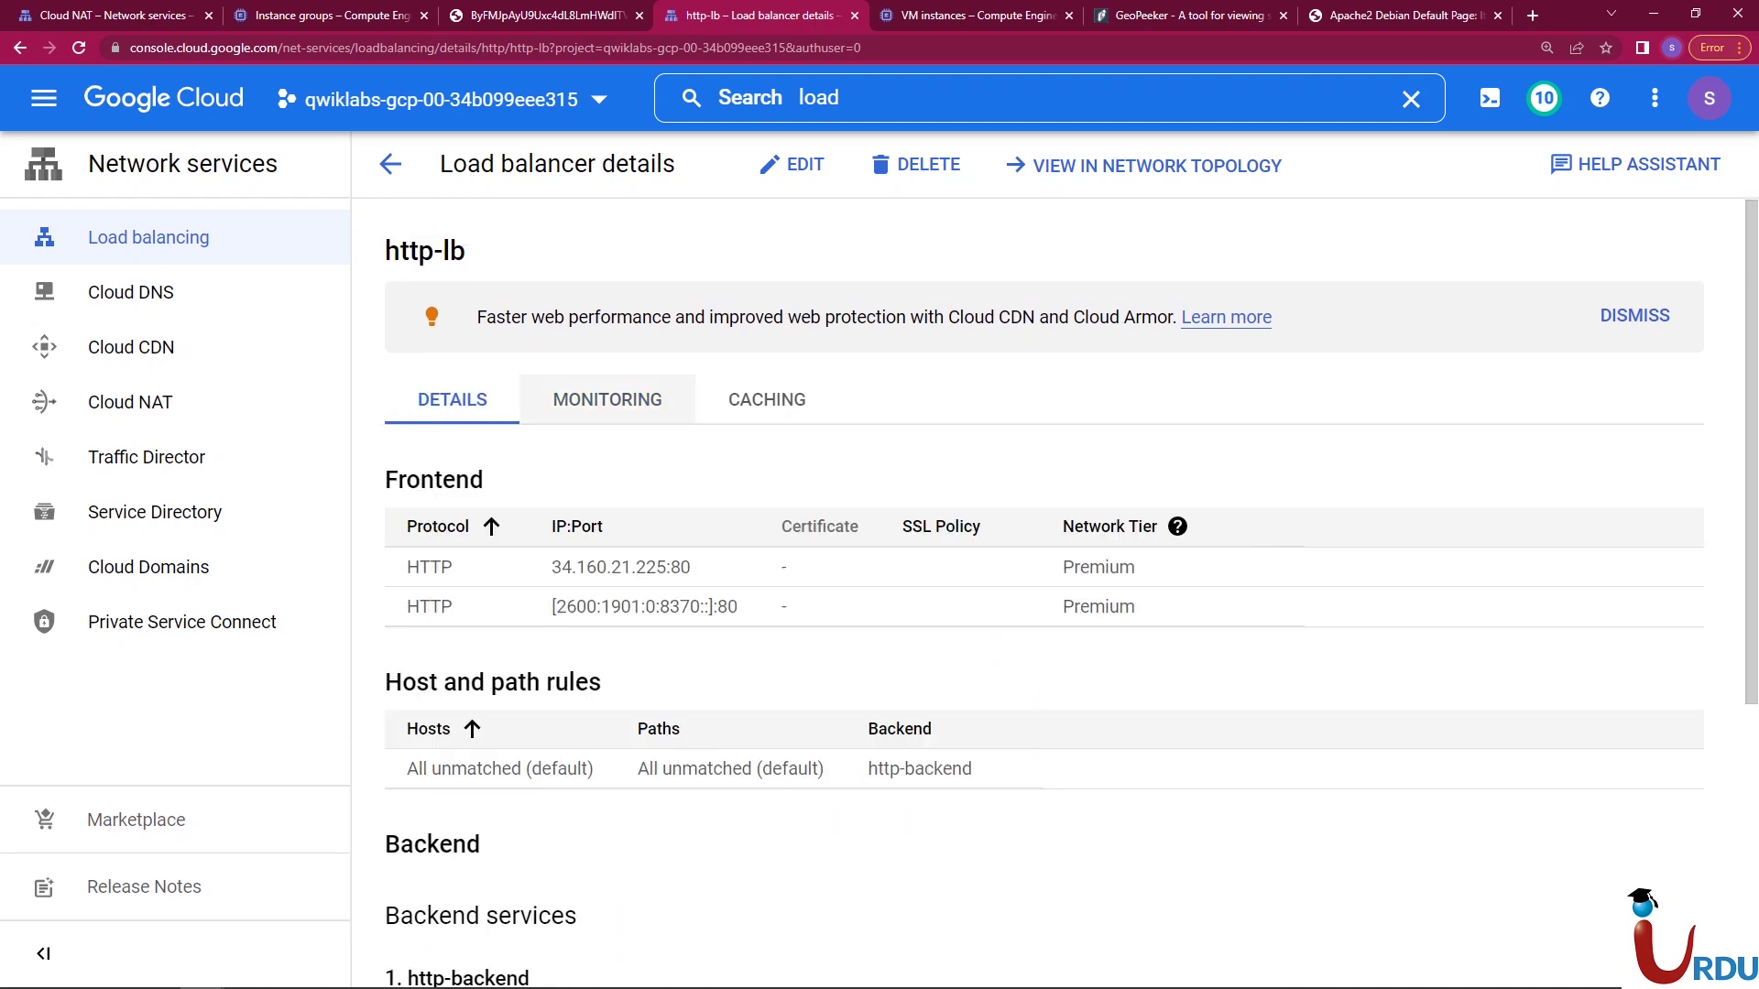
left_click(606, 400)
left_click(391, 164)
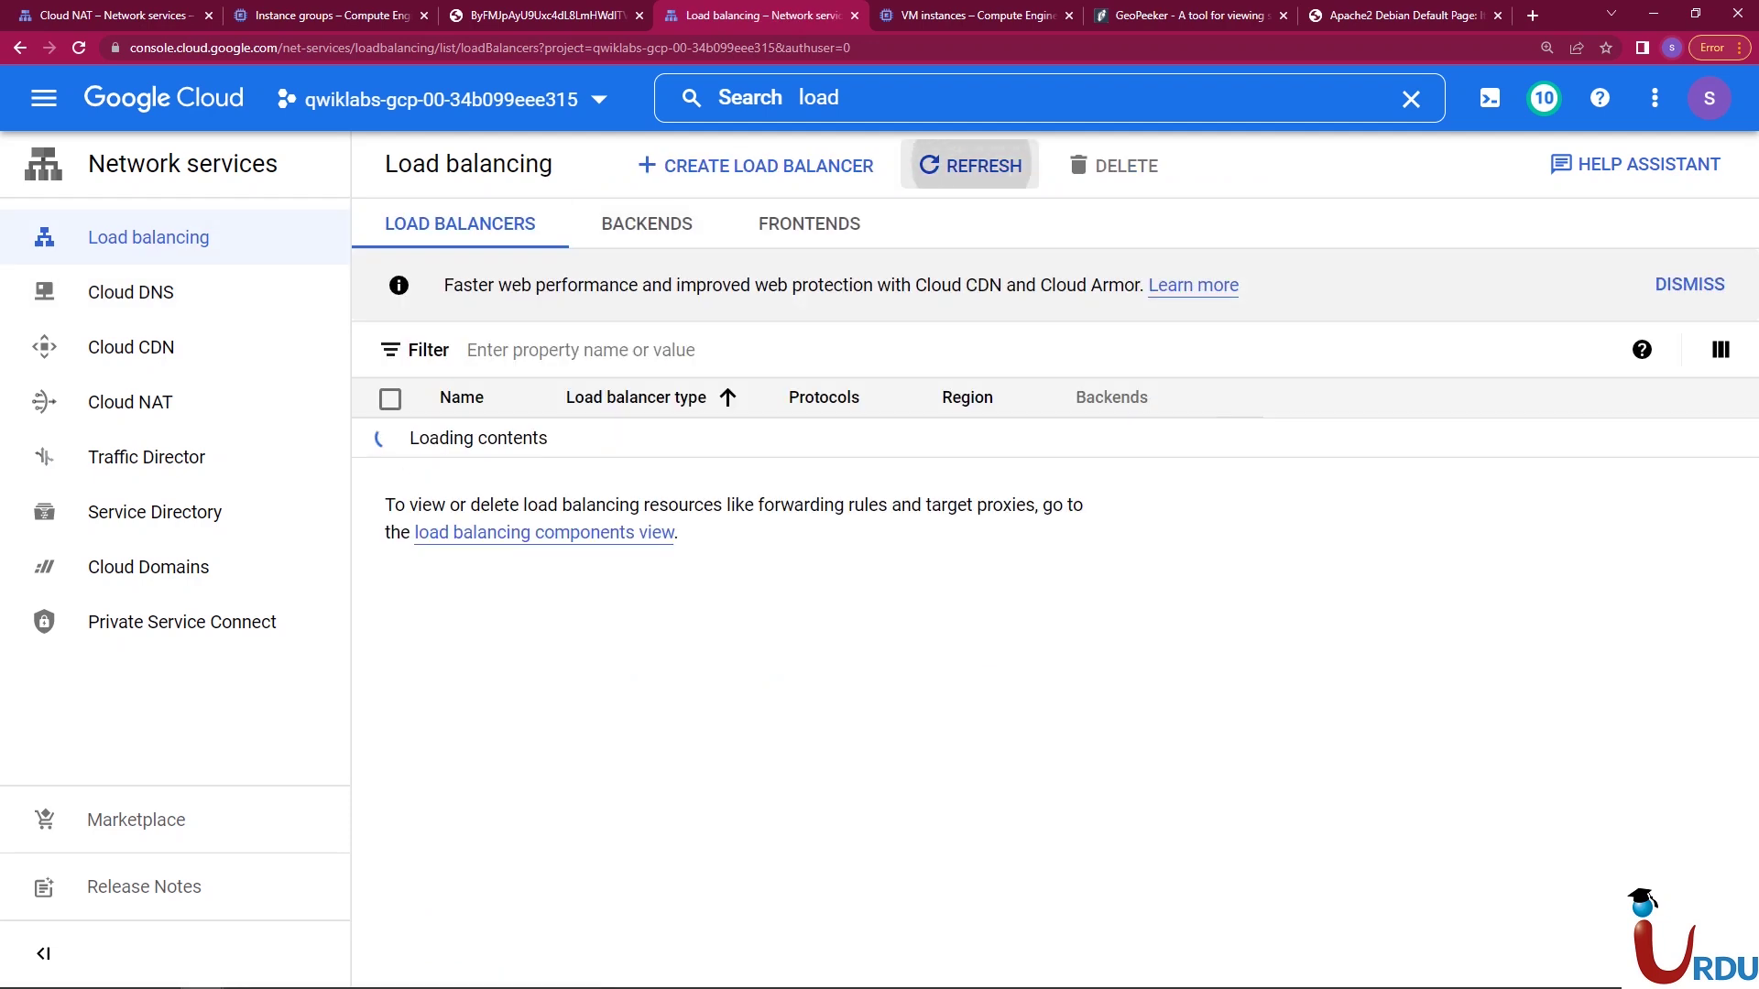
left_click(464, 437)
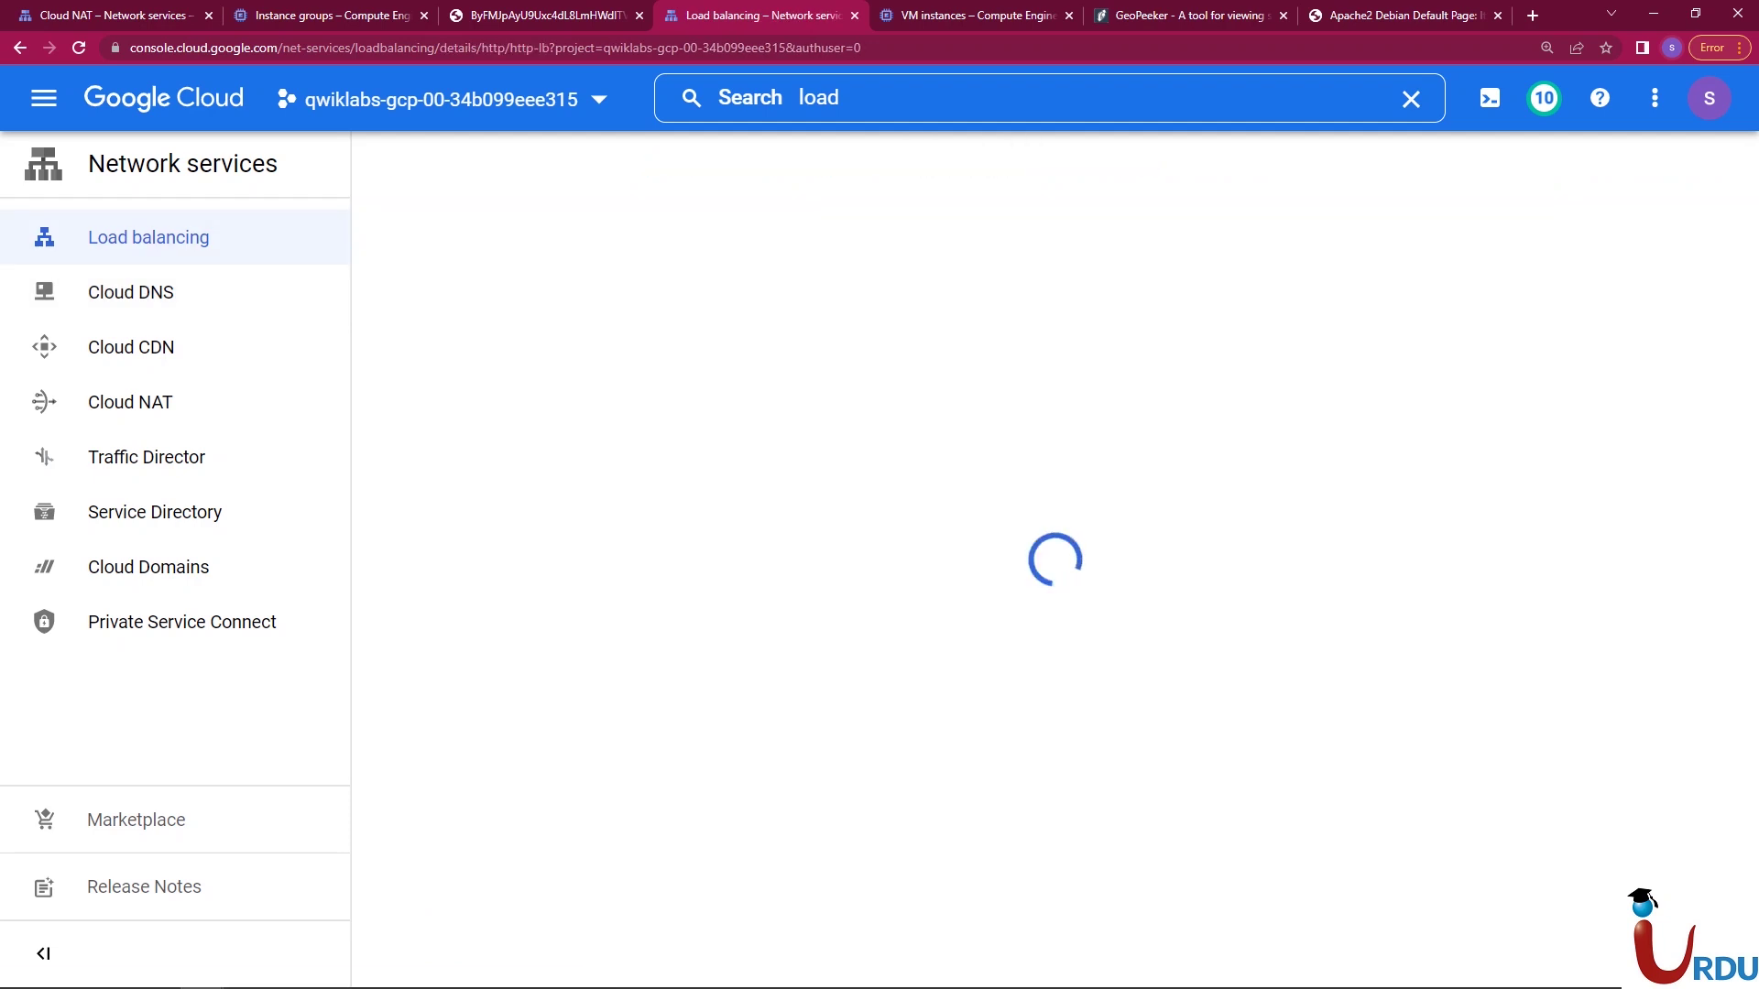
left_click(607, 399)
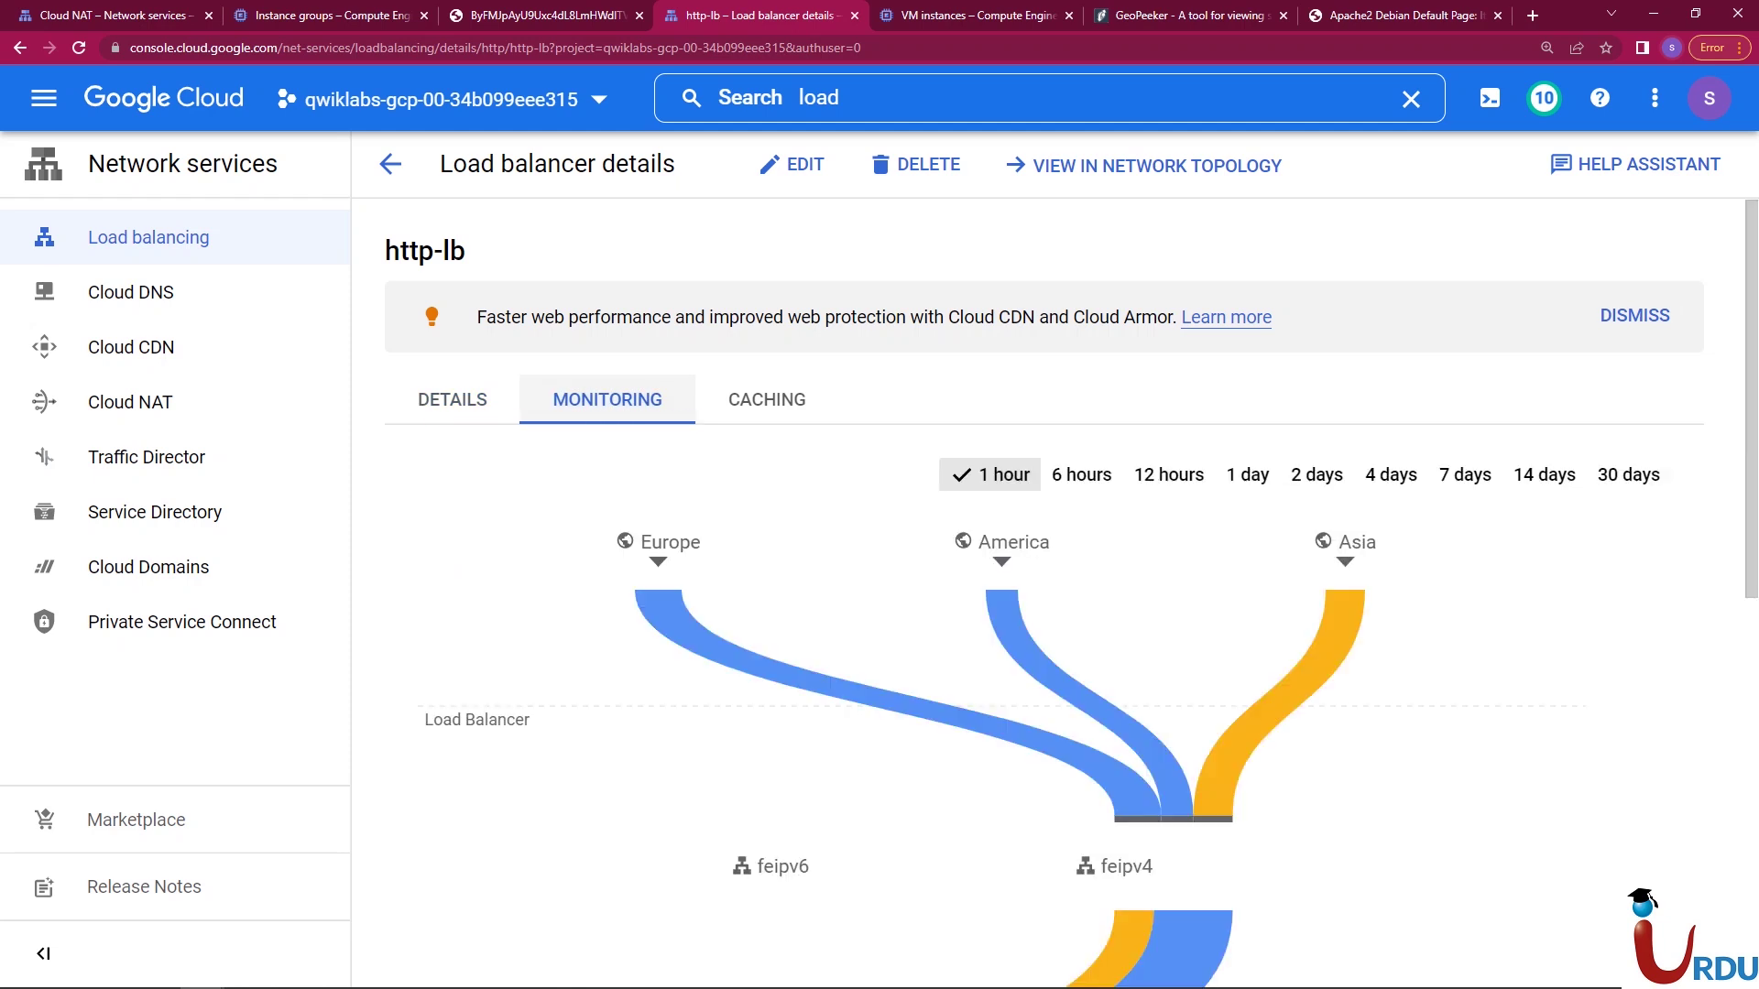
- Examine the http-lb traffic flows from Europe, America and Asia to the feipv4 frontend for the last hour
scroll(770, 400, "down", 3)
scroll(1044, 595, "down", 3)
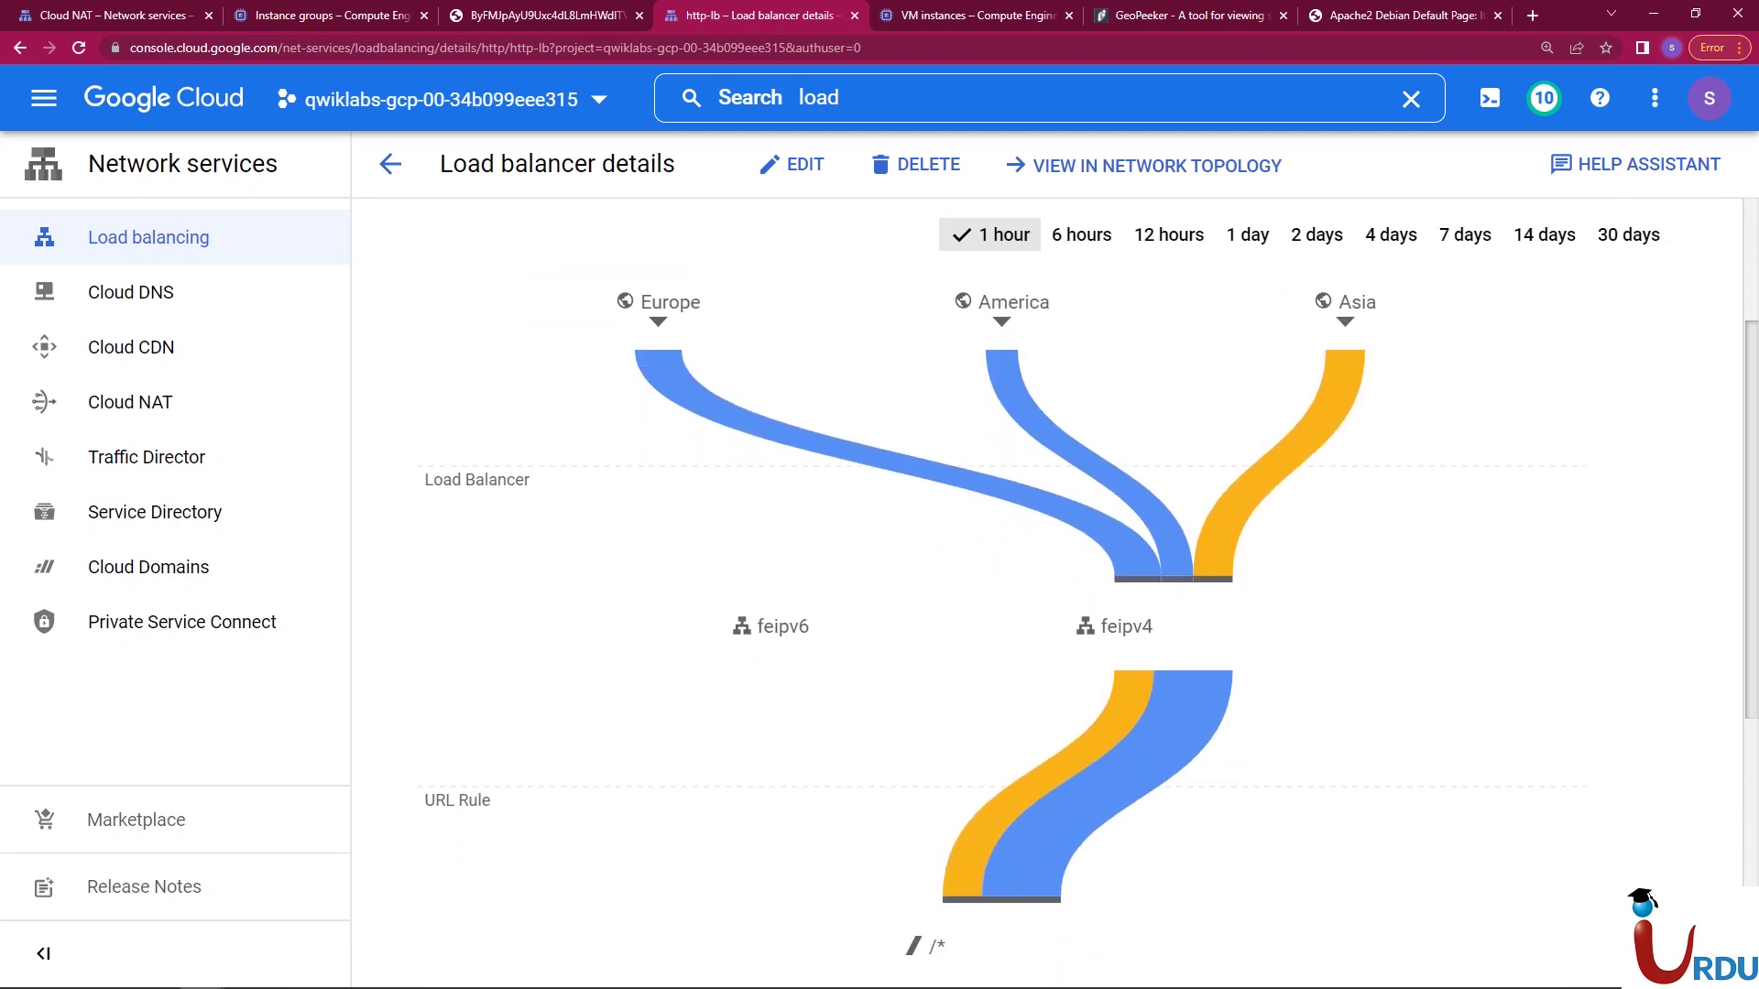
scroll(1044, 596, "down", 1)
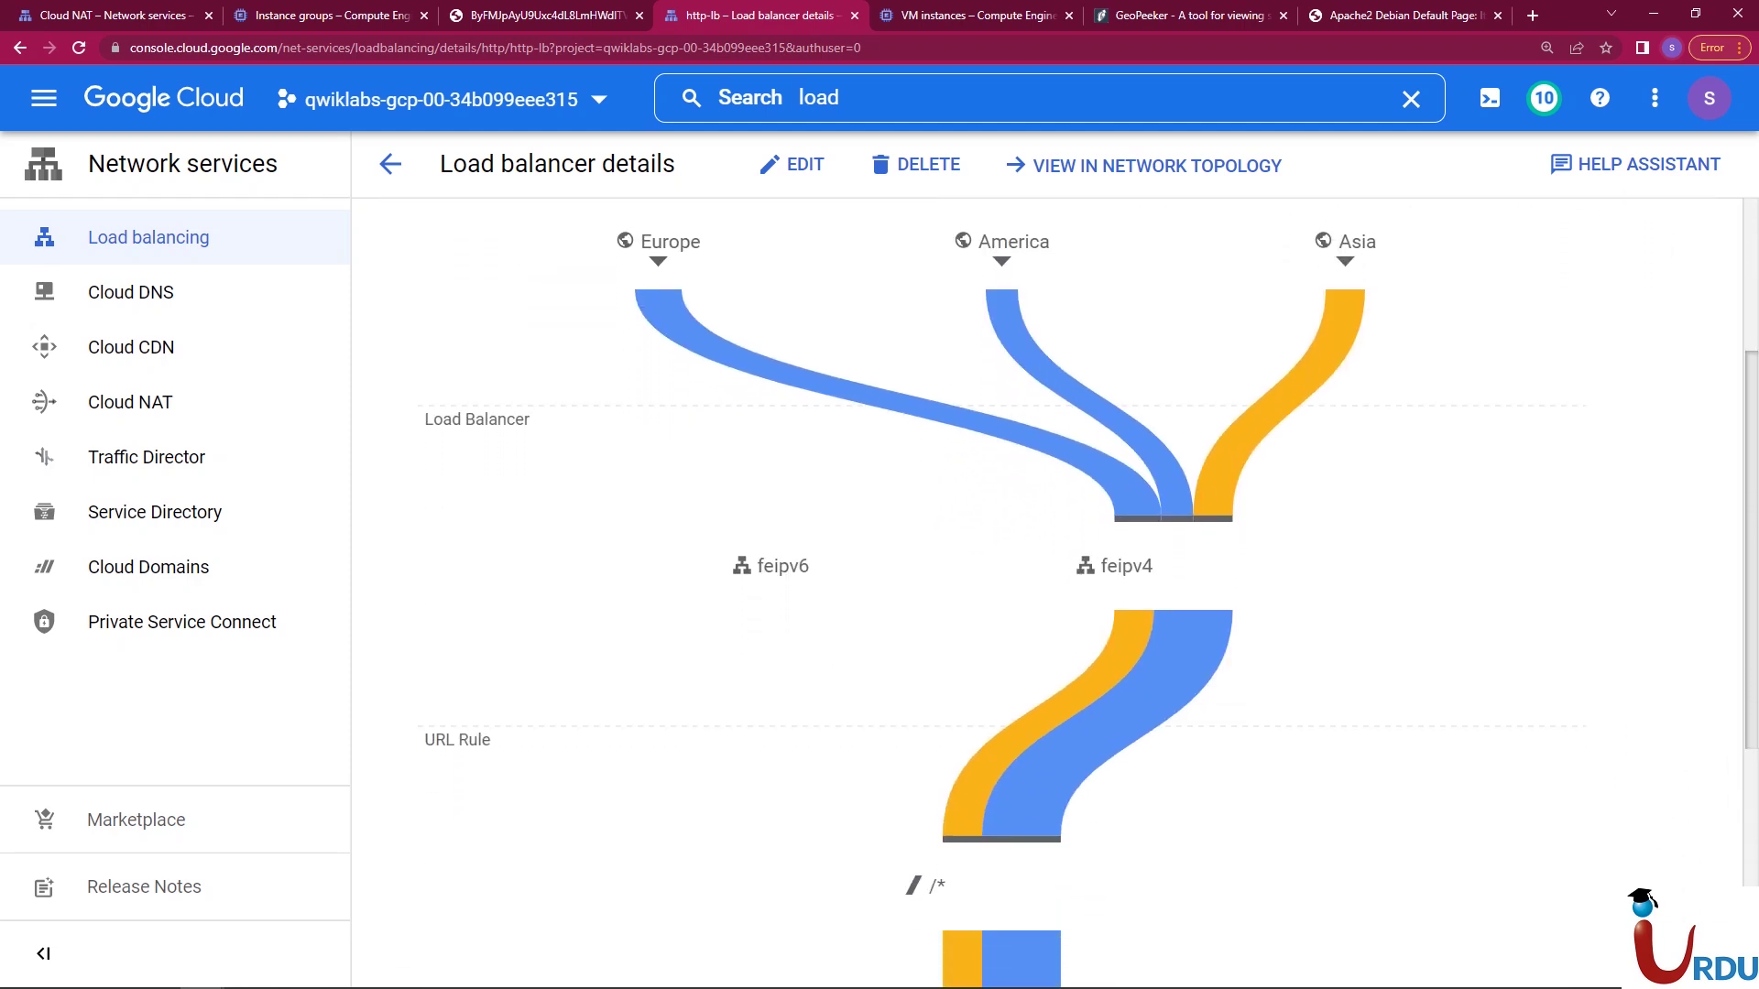
scroll(1044, 596, "up", 1)
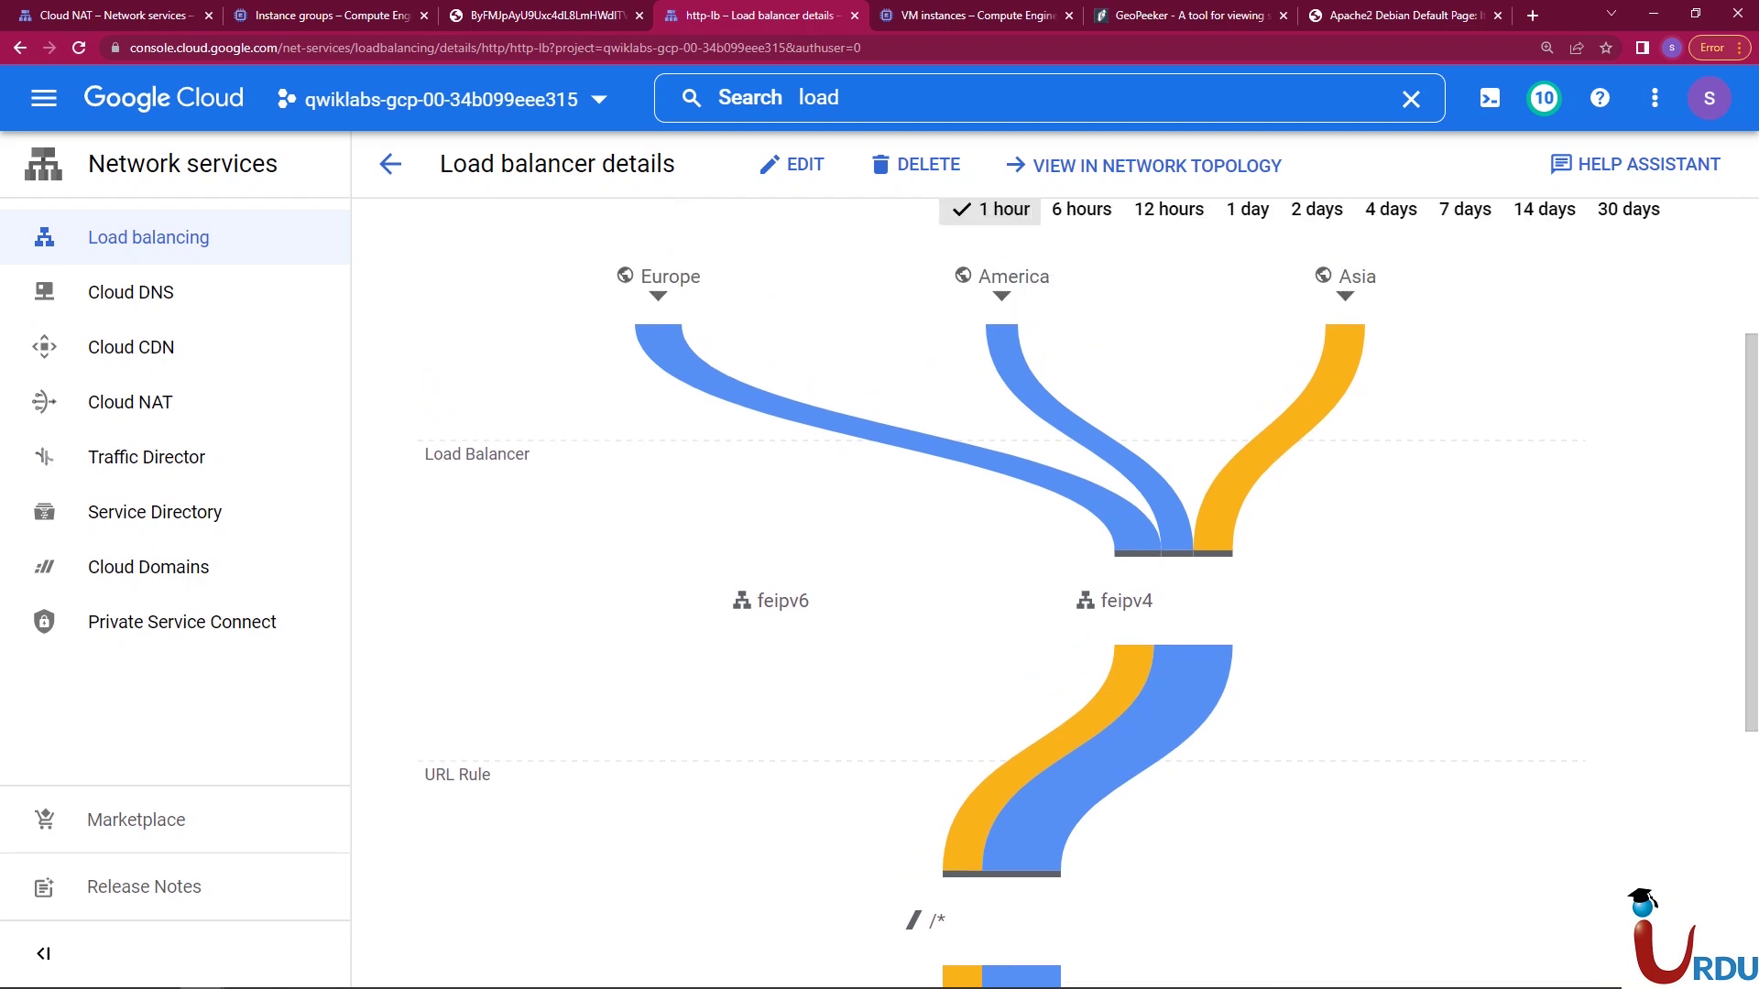
mouse_move(1279, 440)
mouse_move(1113, 439)
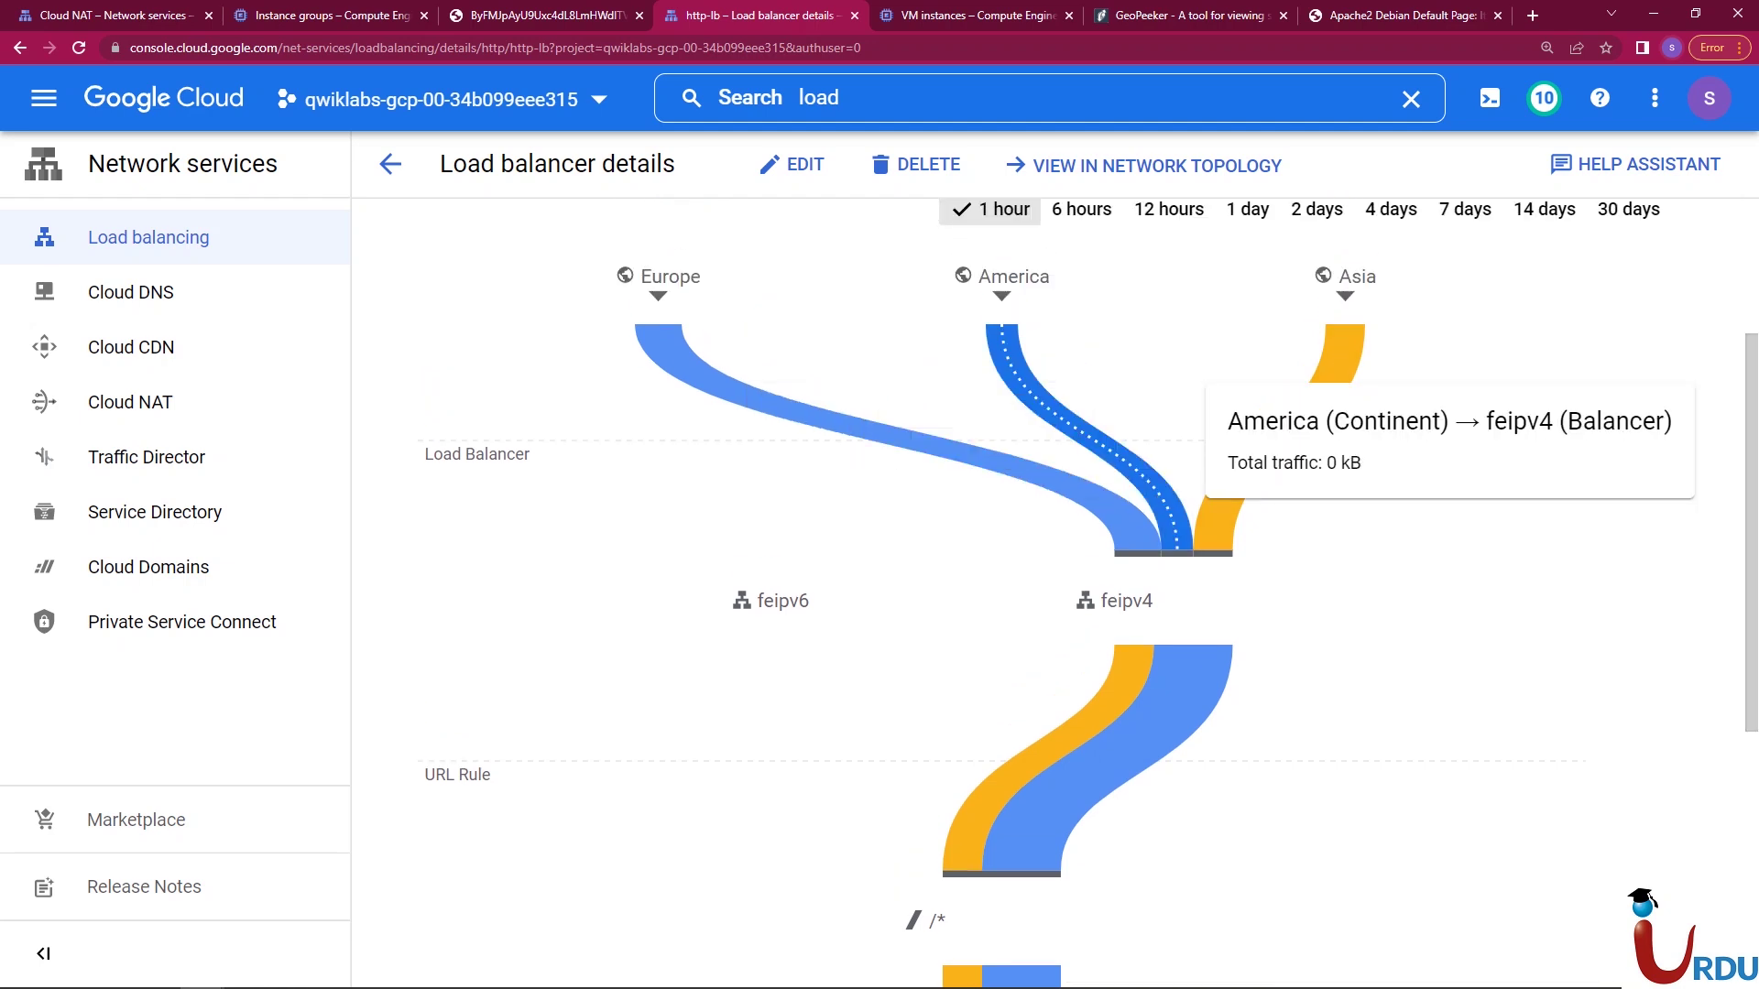
mouse_move(973, 451)
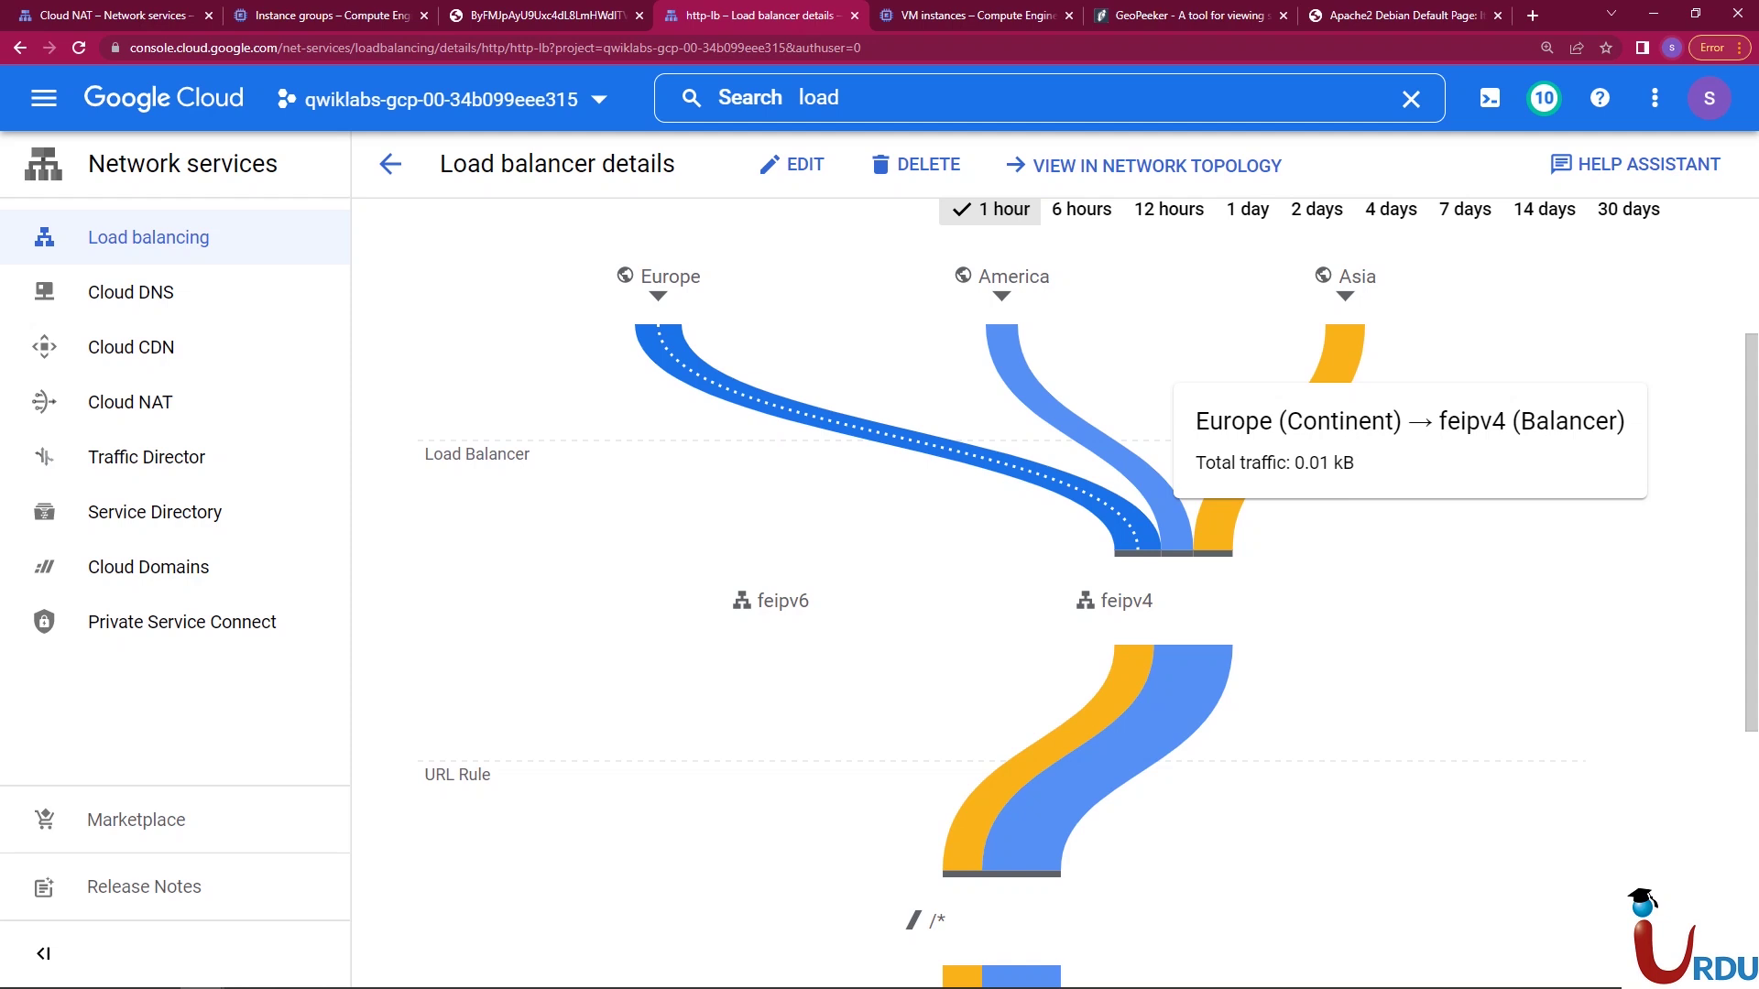
scroll(1054, 586, "down", 1)
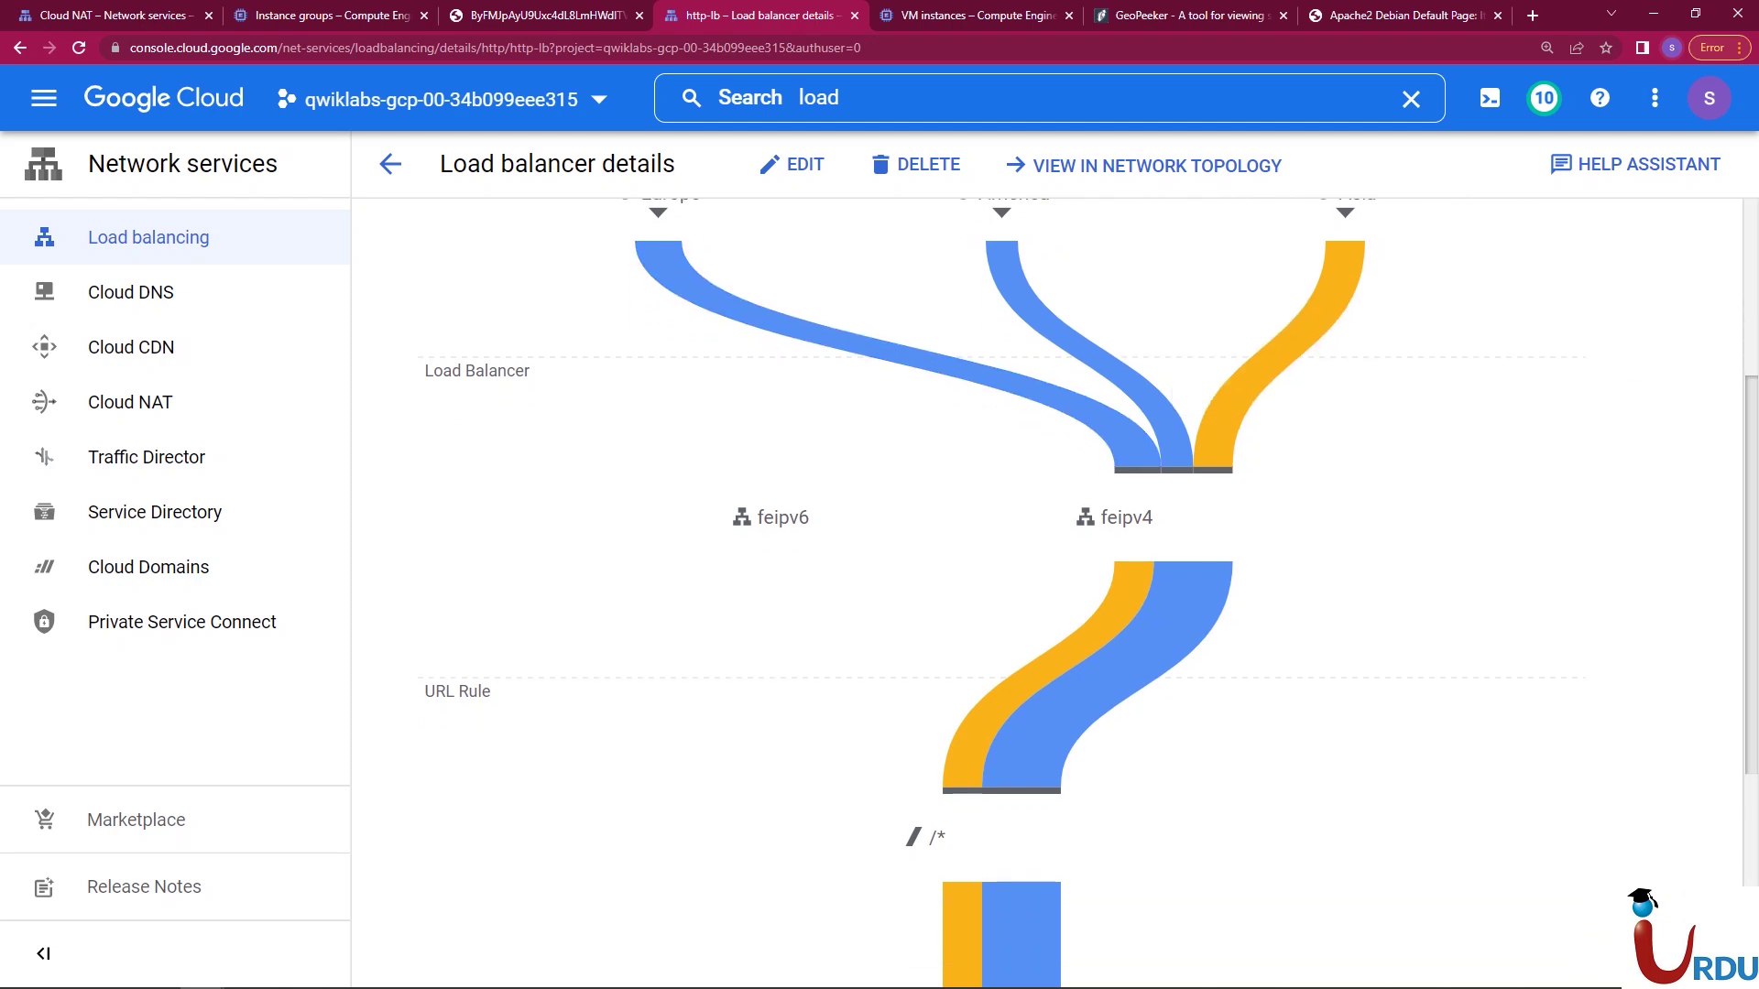
scroll(1008, 586, "up", 1)
scroll(1008, 586, "down", 2)
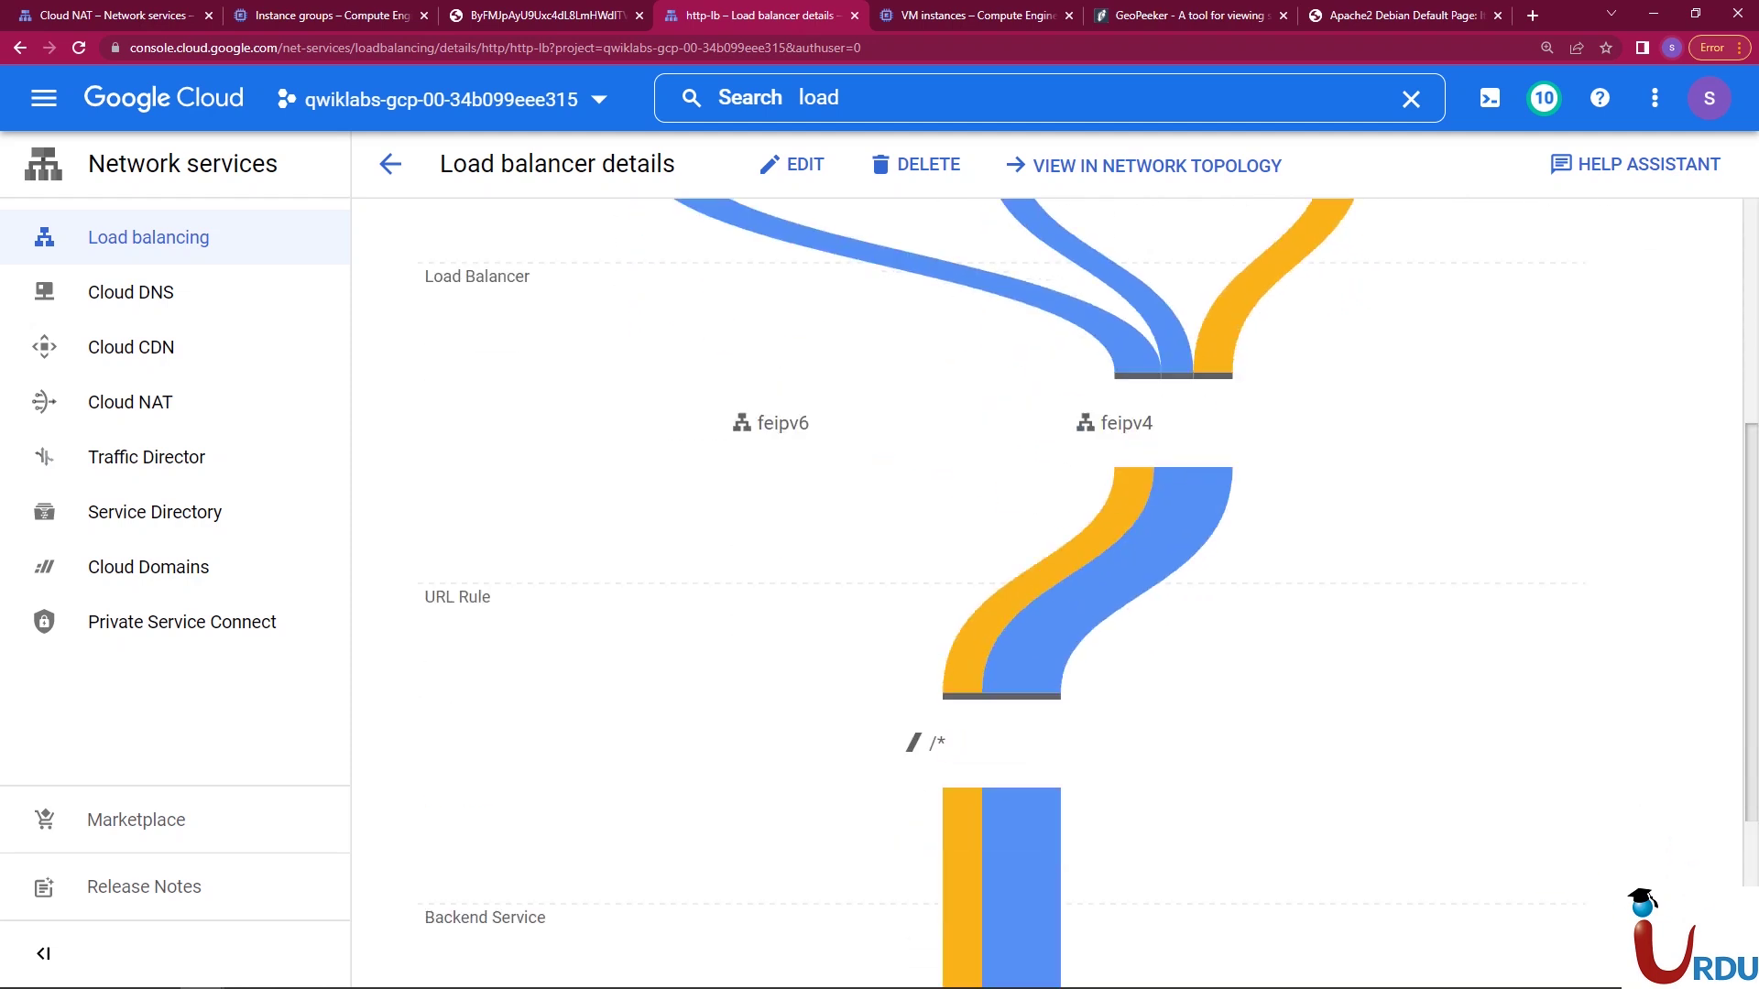
- Close the GeoPeeker page and examine the traffic flow from the /* URL rule to the http-backend service
left_click(1283, 16)
scroll(1053, 586, "down", 1)
scroll(1008, 586, "down", 3)
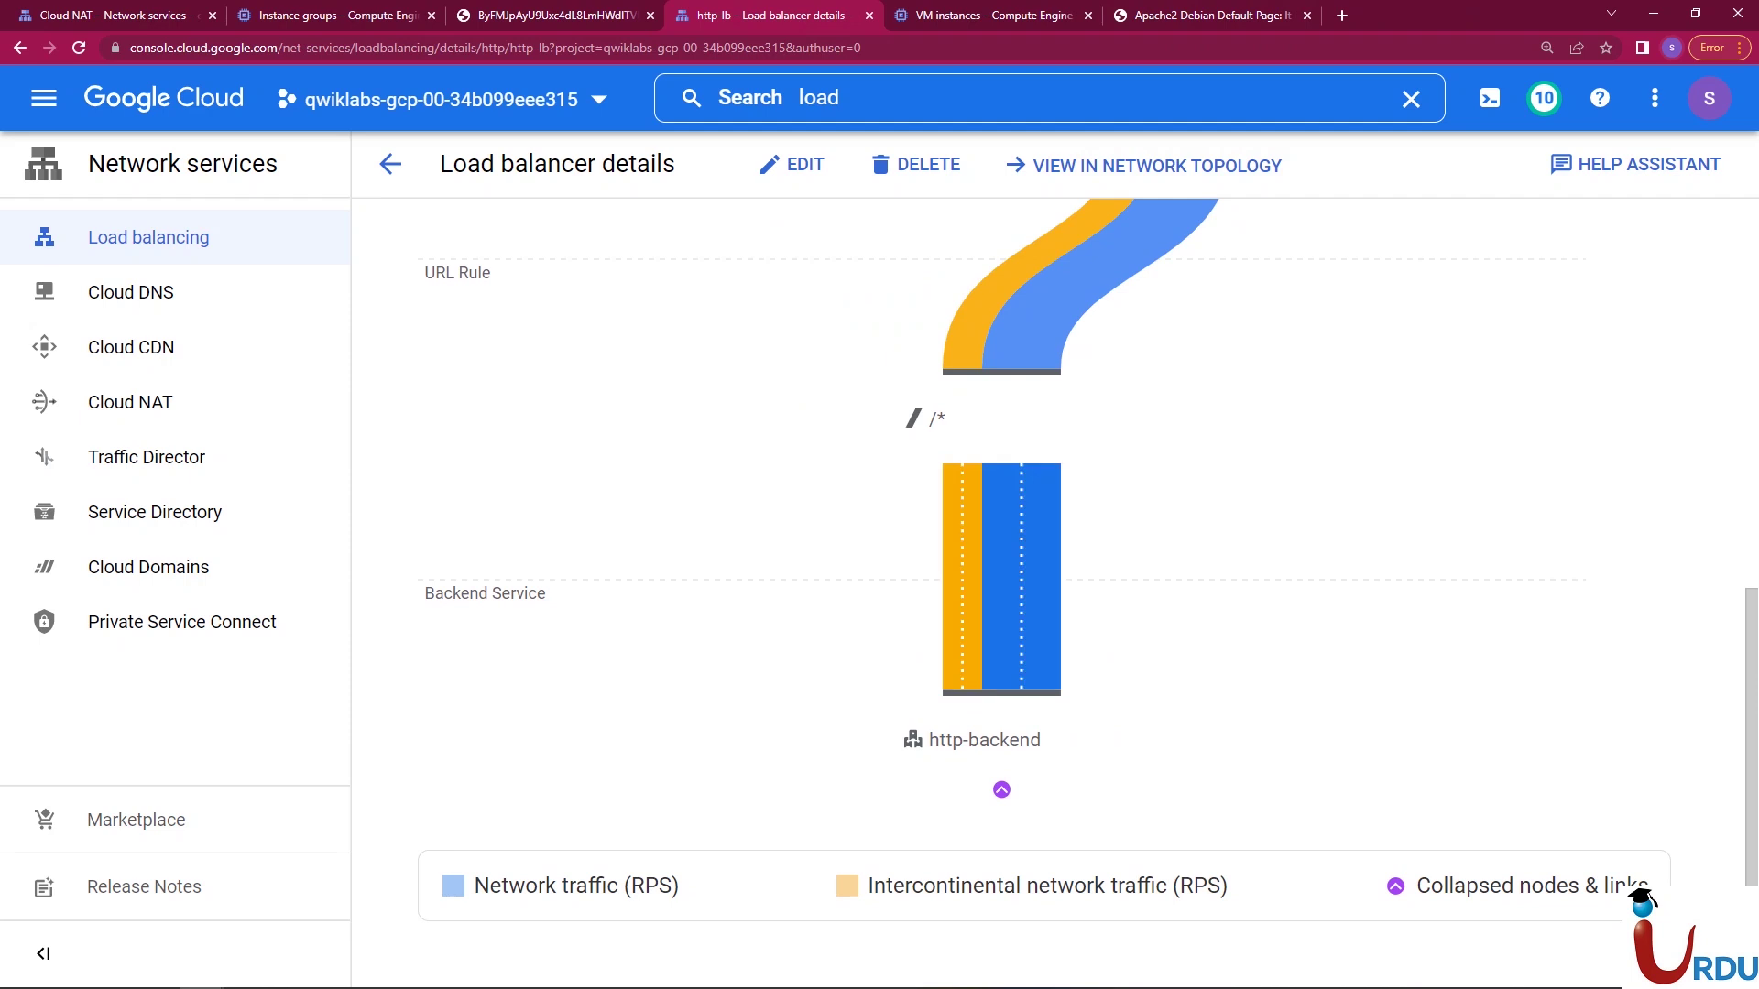
mouse_move(1020, 579)
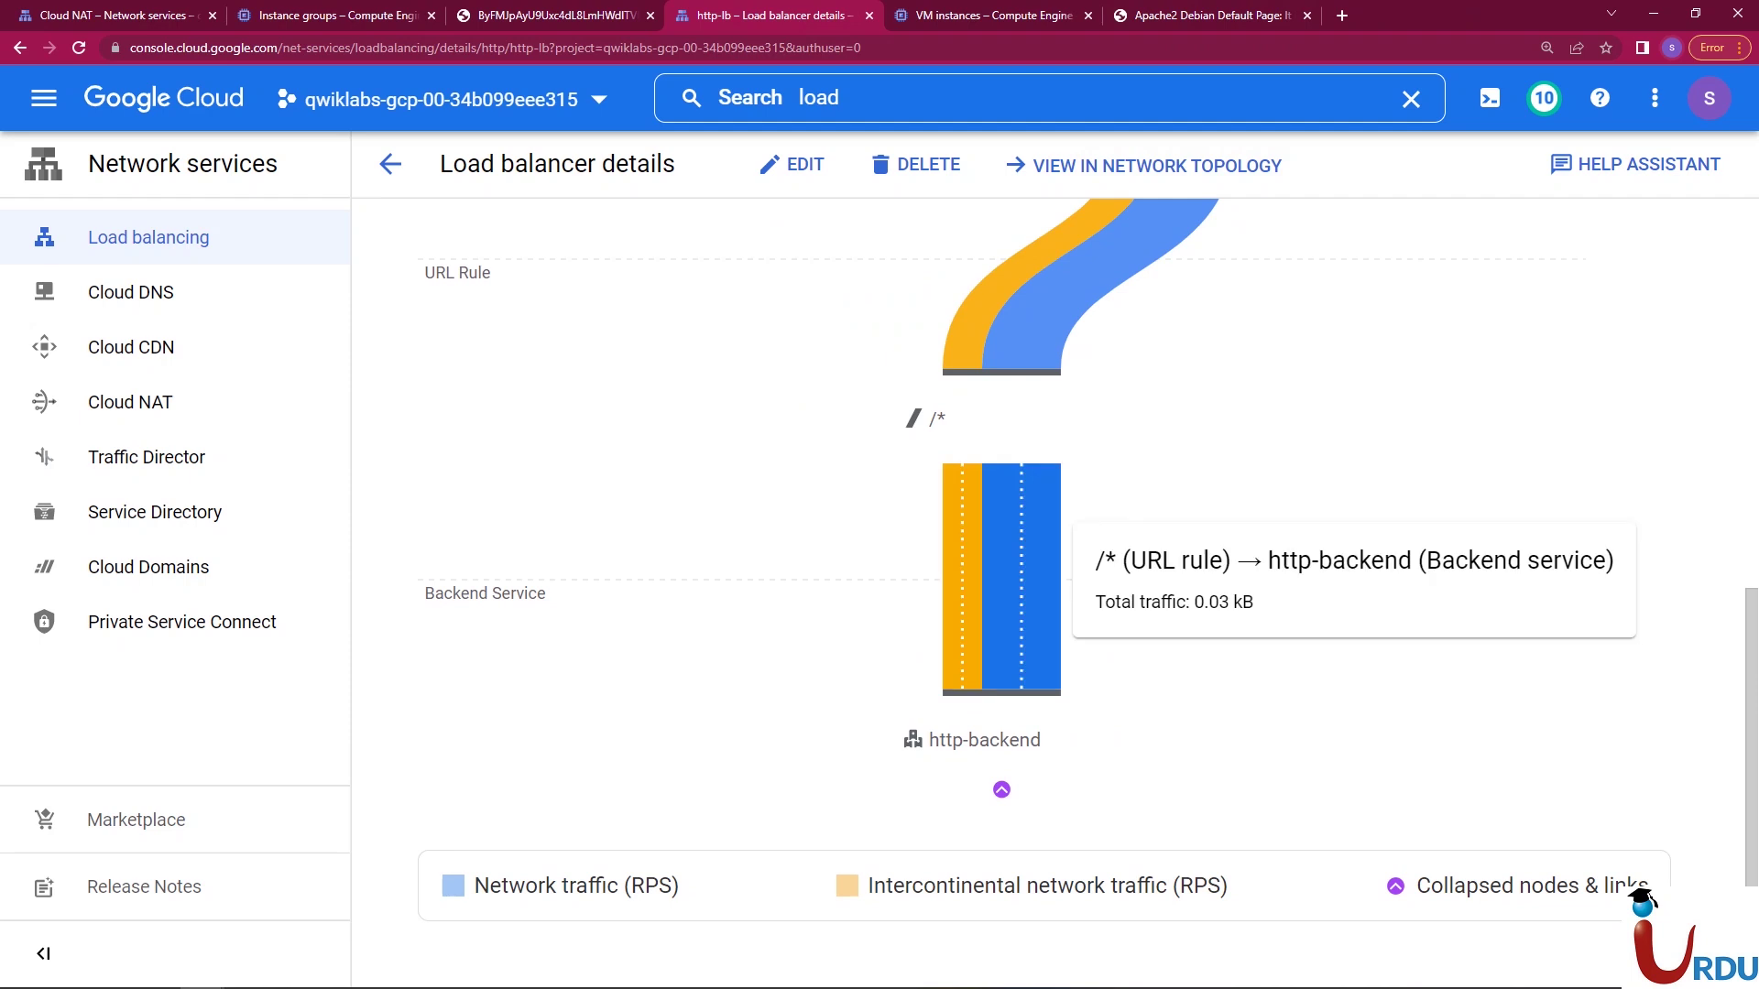
scroll(1017, 577, "up", 5)
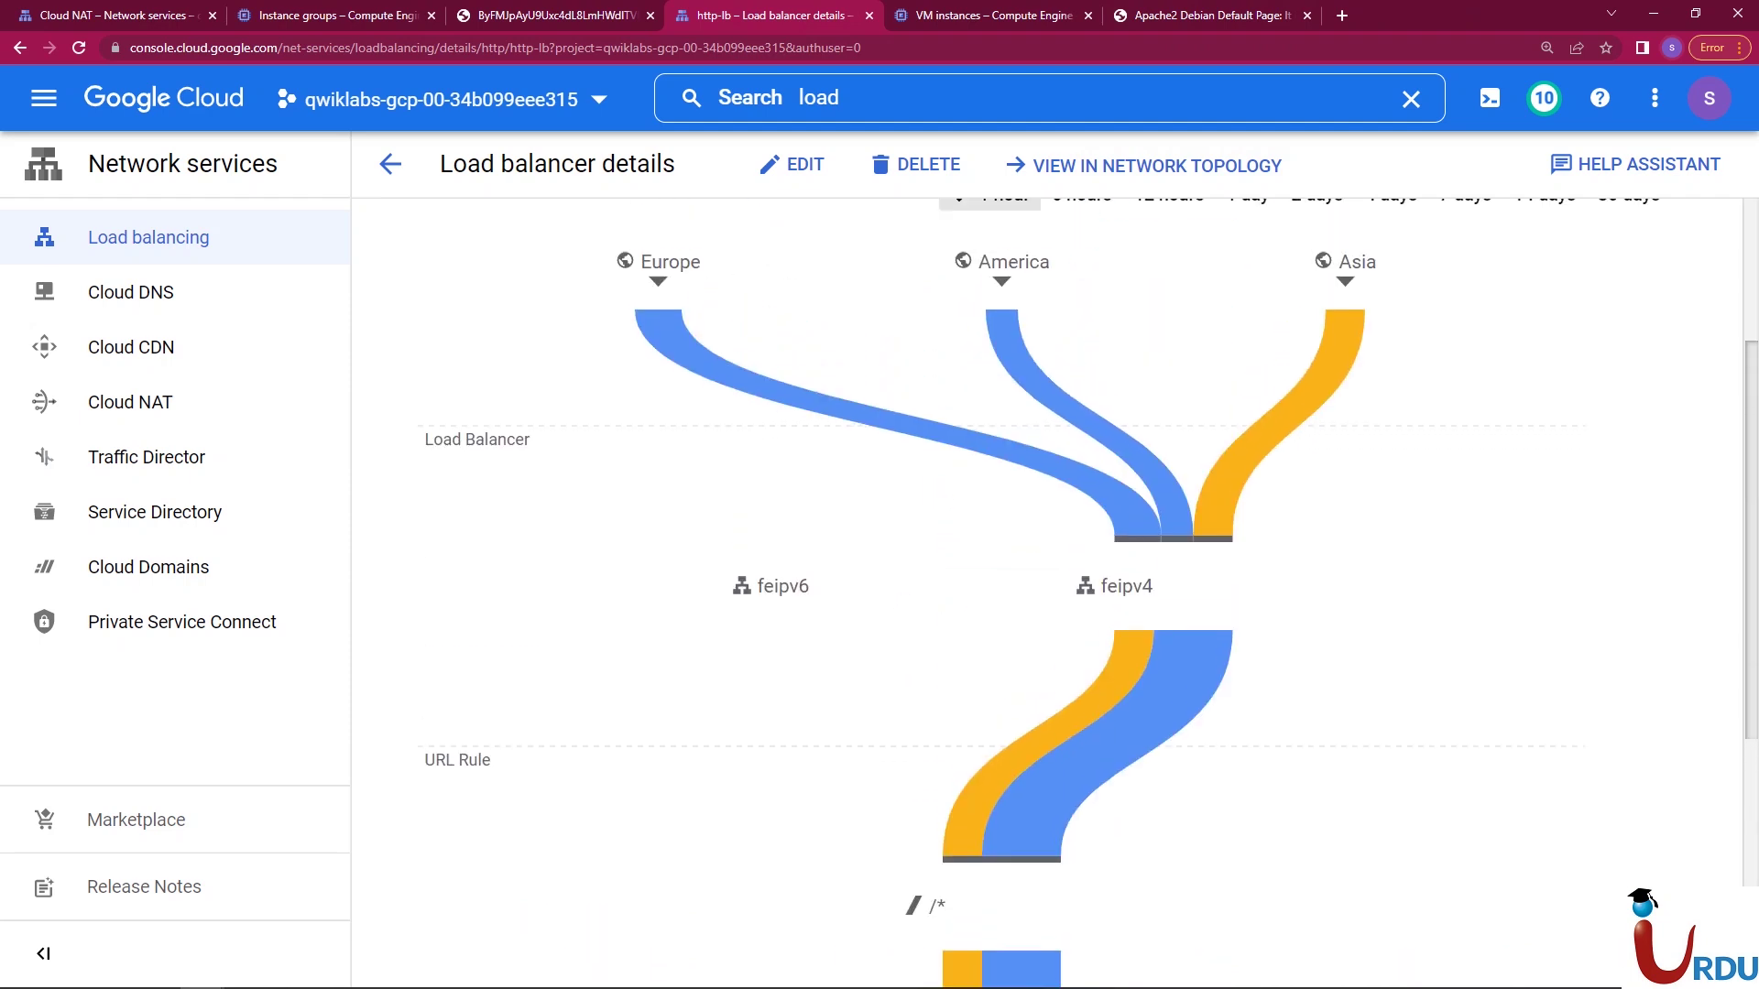
scroll(1017, 577, "down", 5)
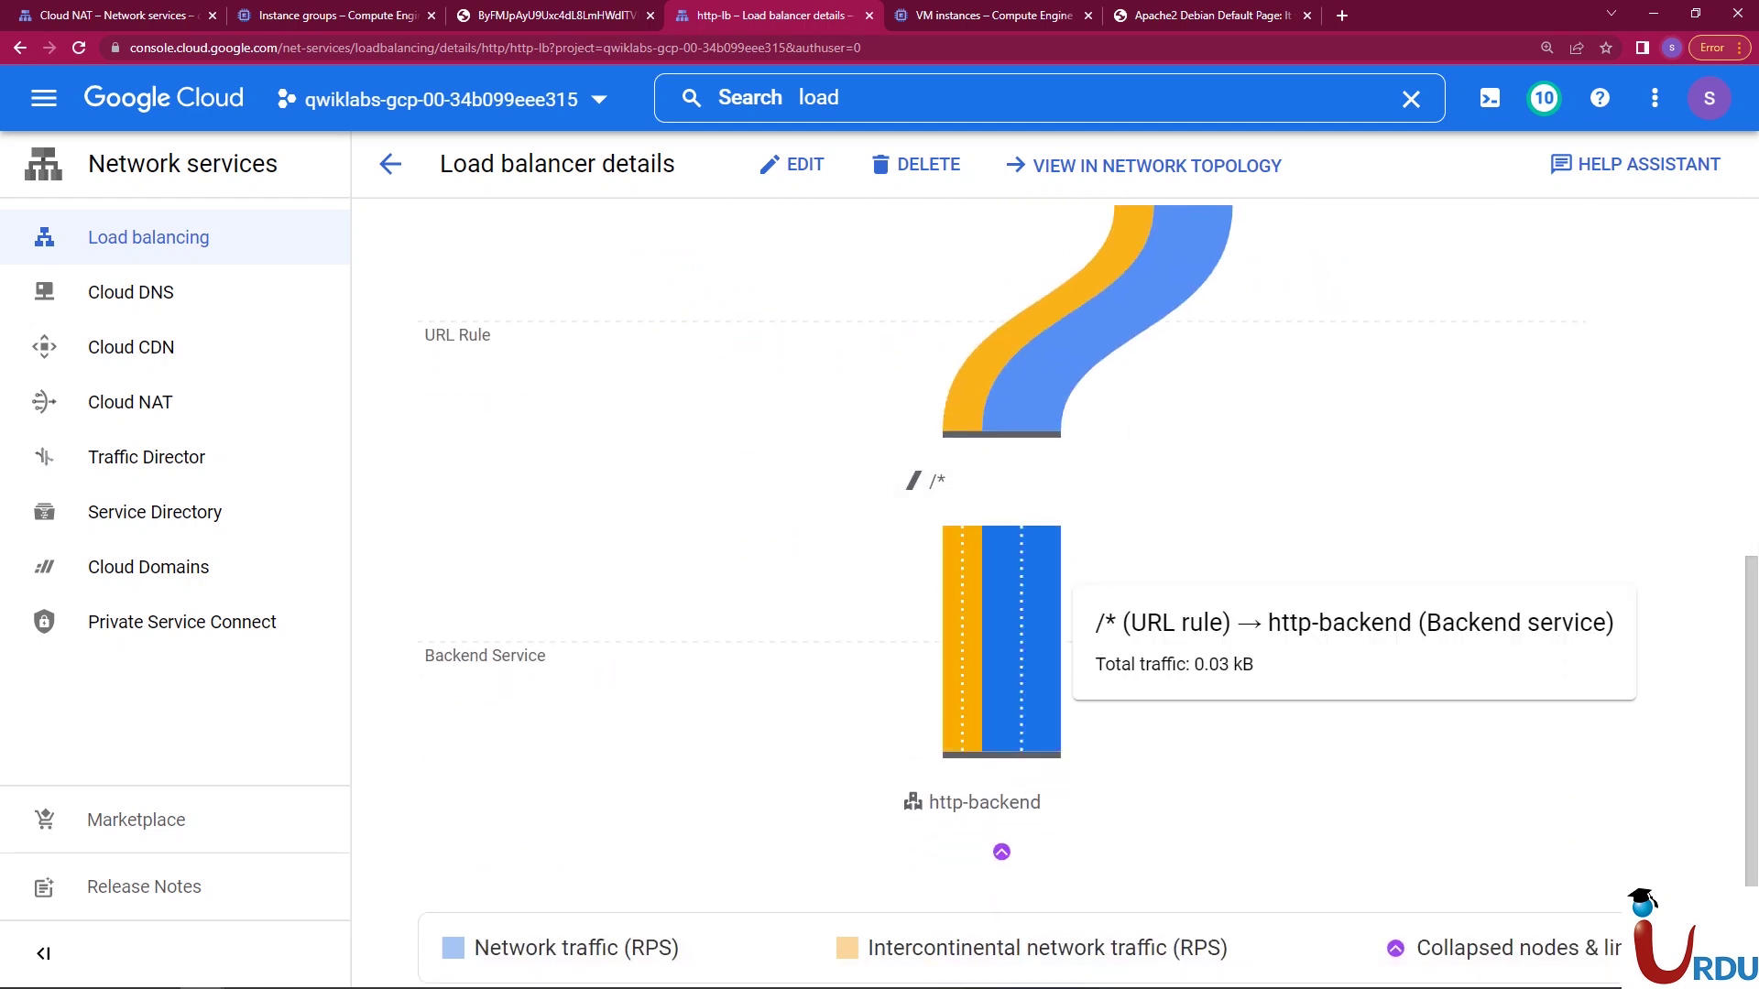
scroll(1017, 577, "up", 6)
- Refresh the load balancer list again and open http-lb's monitoring diagram to get updated traffic
left_click(148, 237)
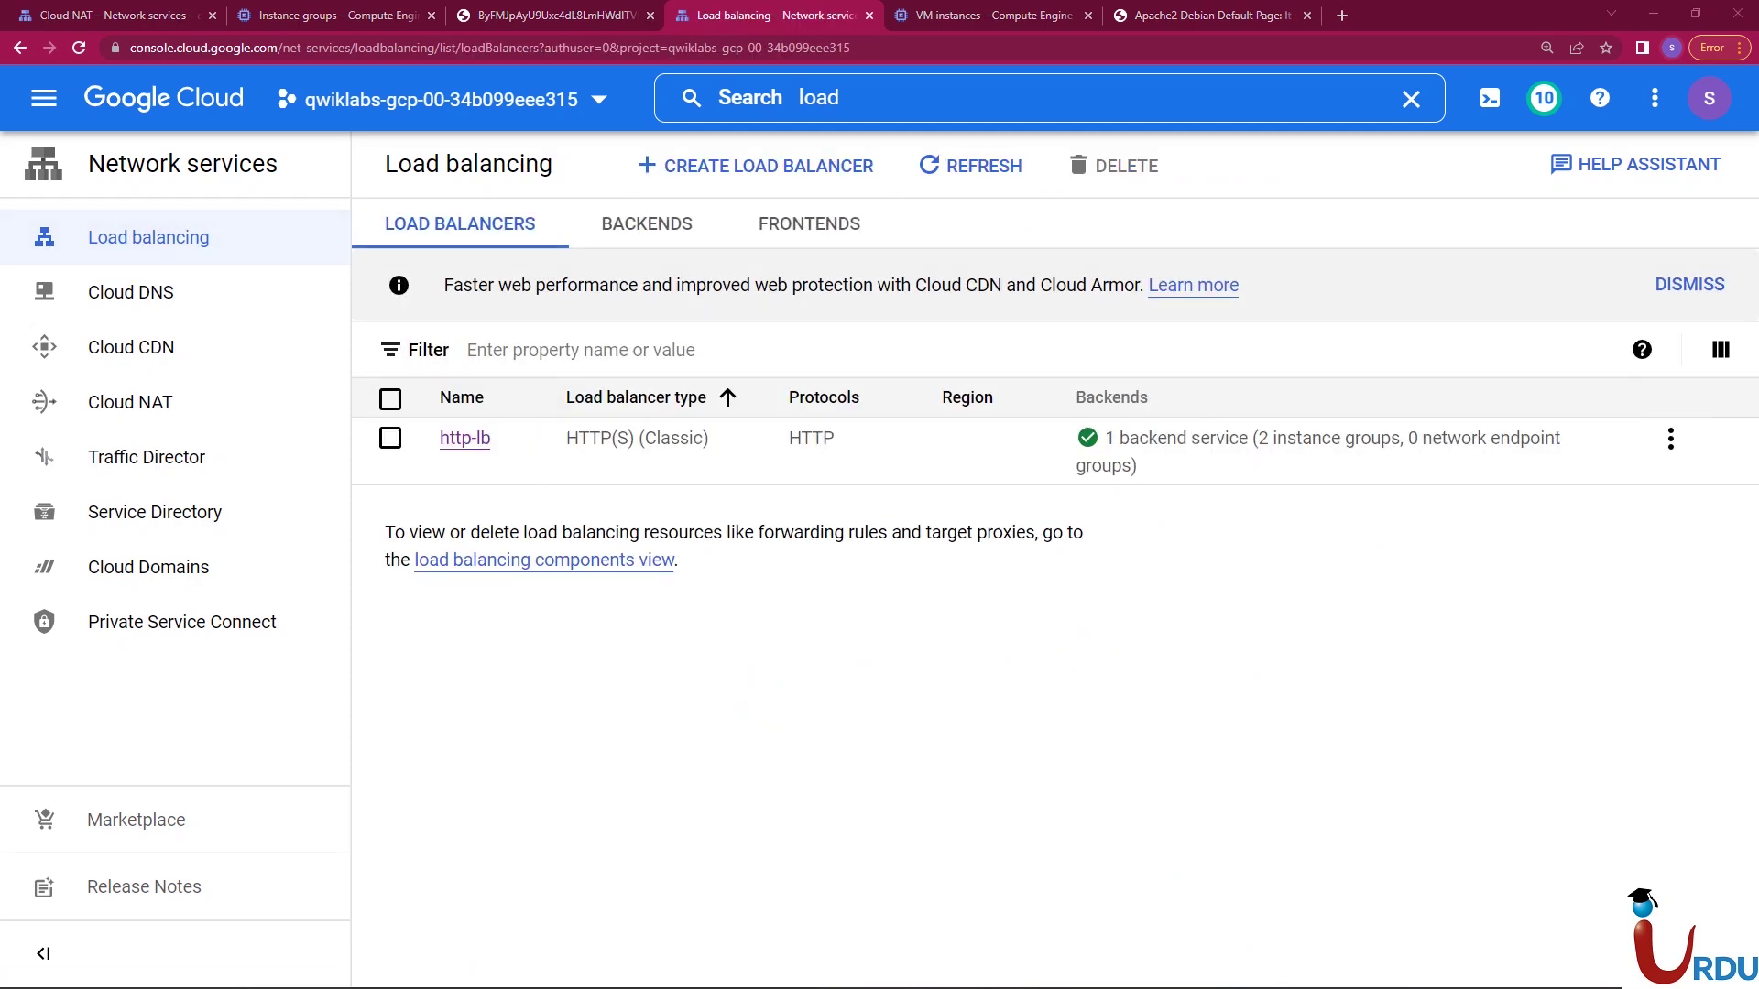
left_click(971, 165)
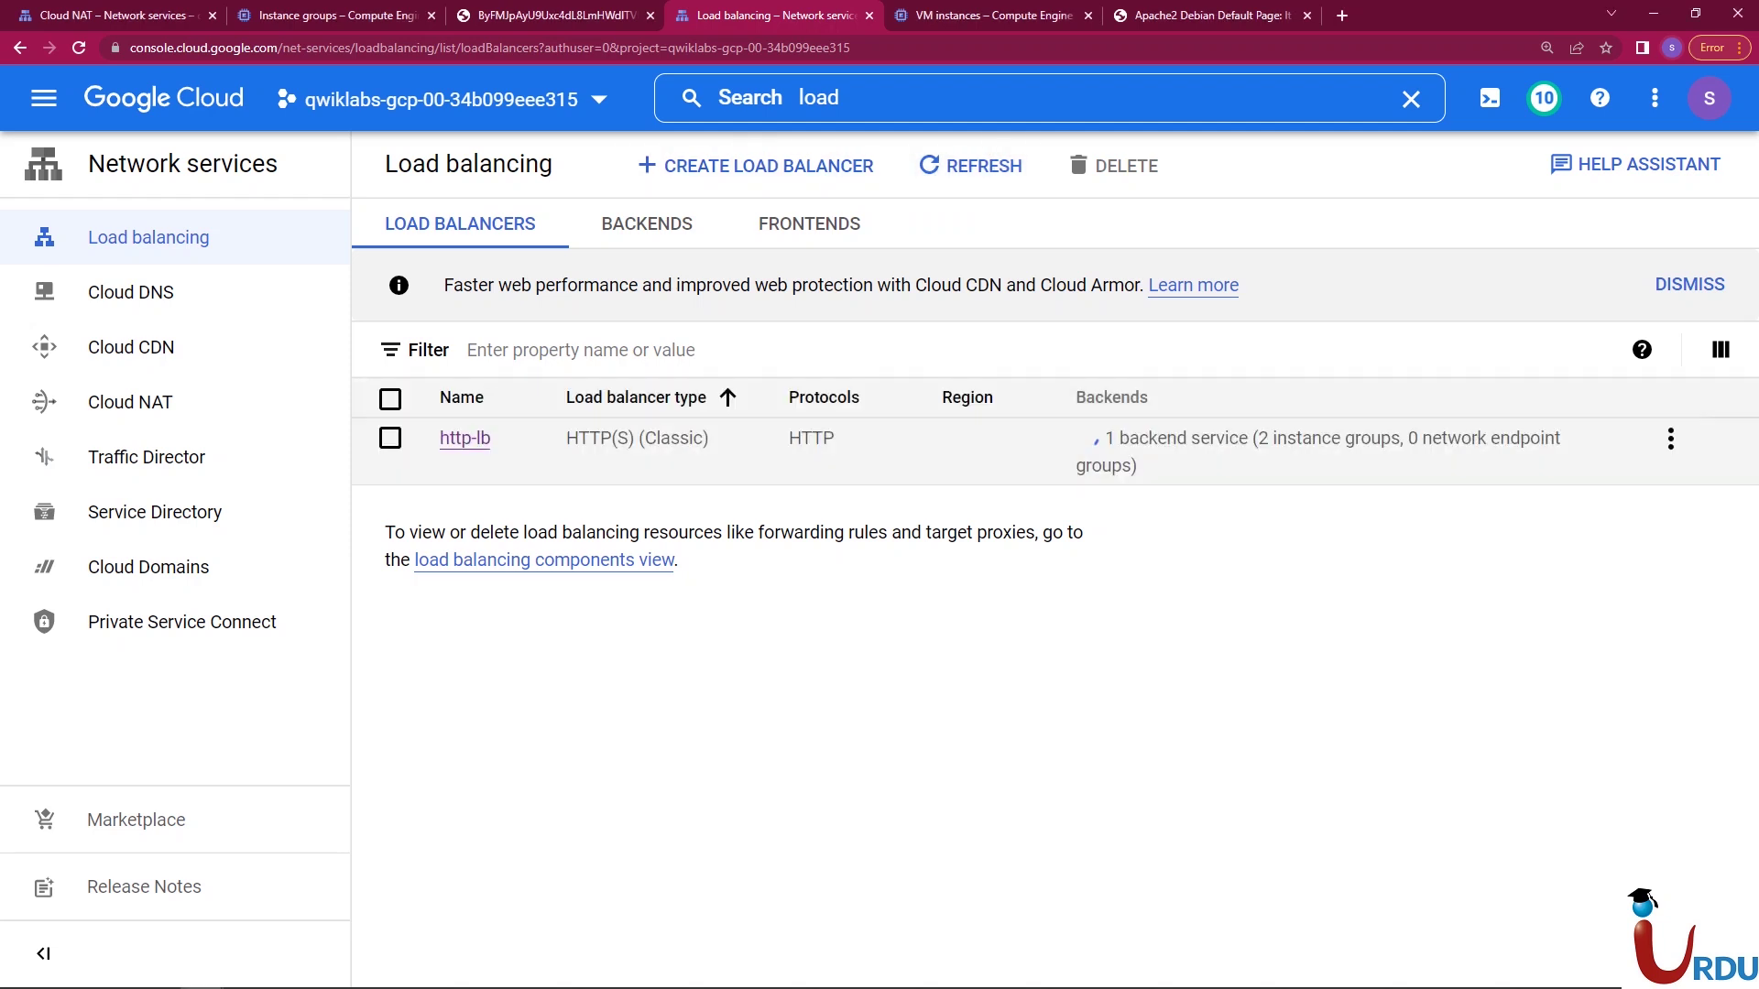
left_click(464, 438)
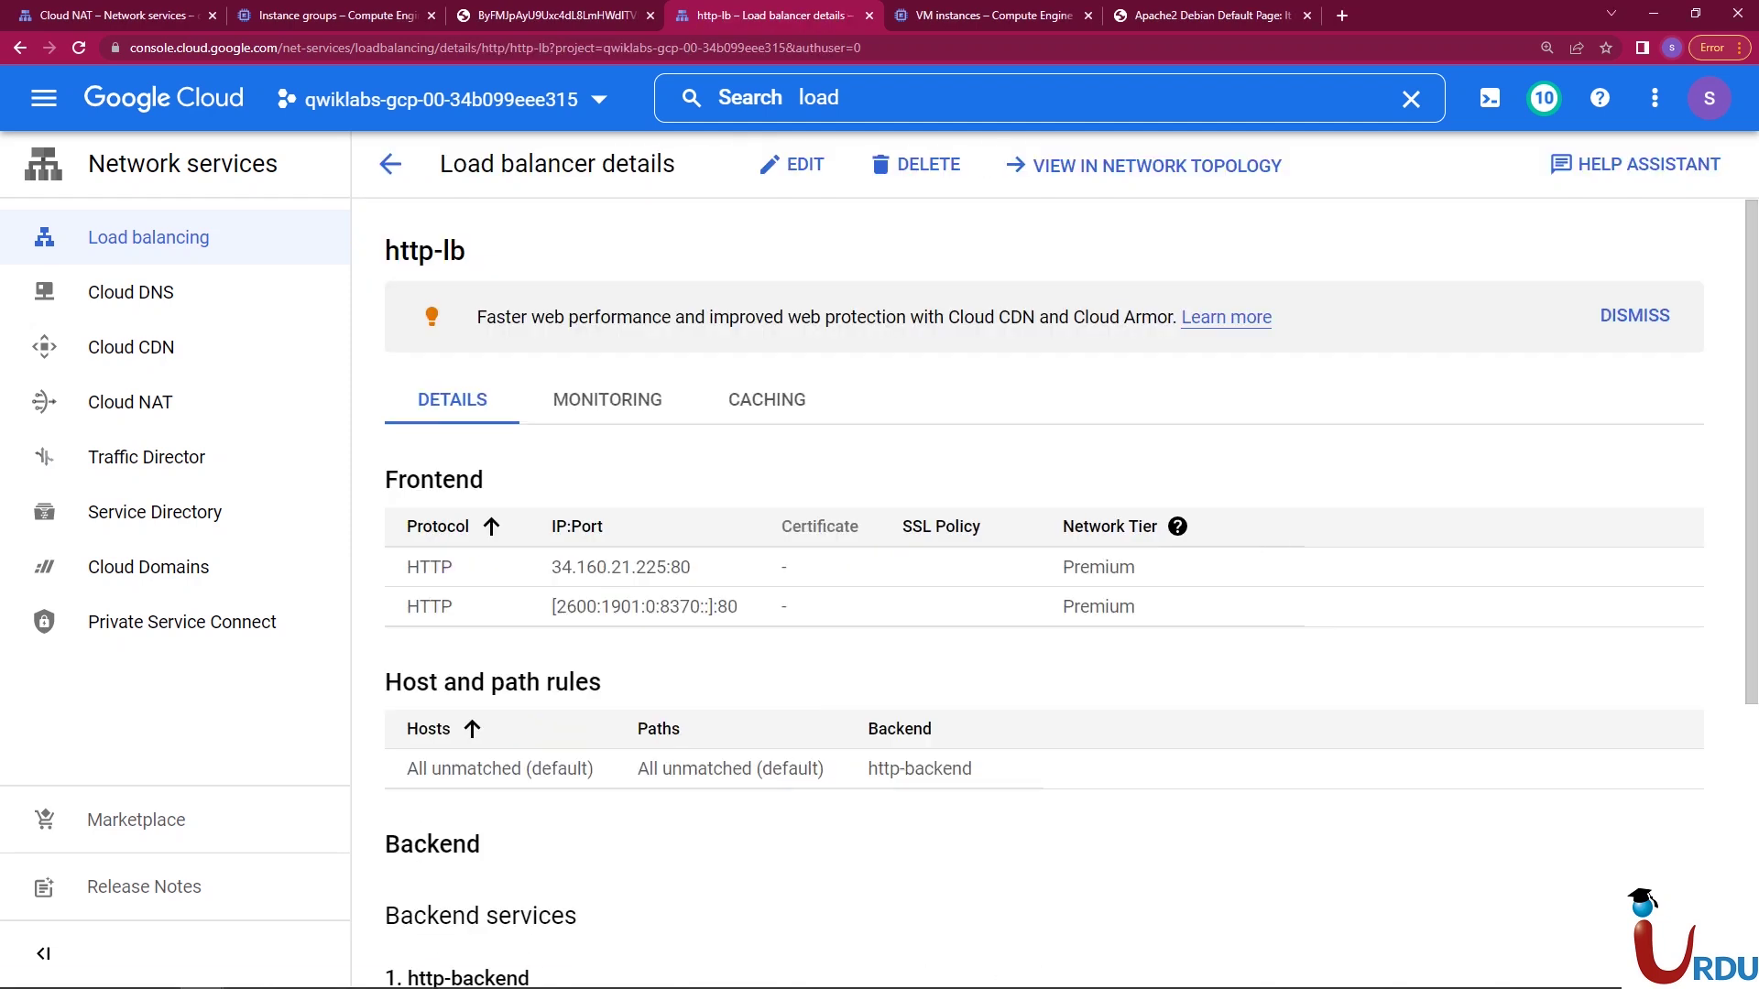
left_click(608, 399)
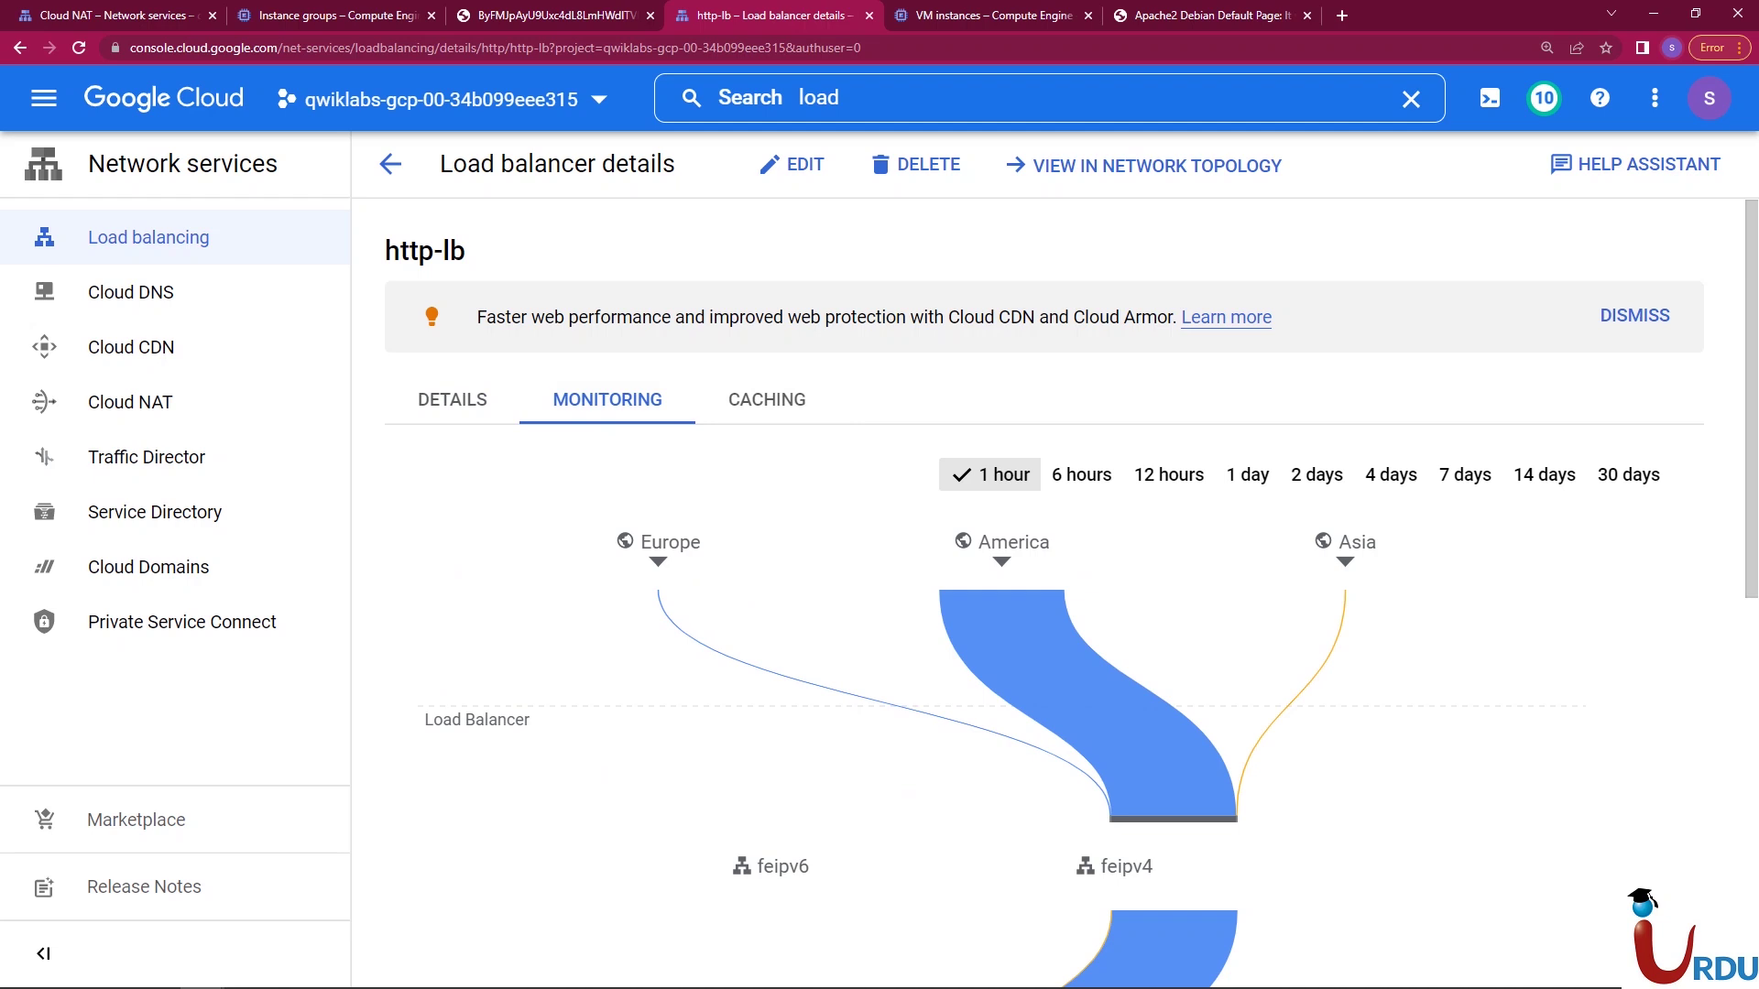
- Check the total traffic from America to feipv4, glance at the VM instances, and inspect the flow down to http-backend
scroll(1044, 593, "down", 2)
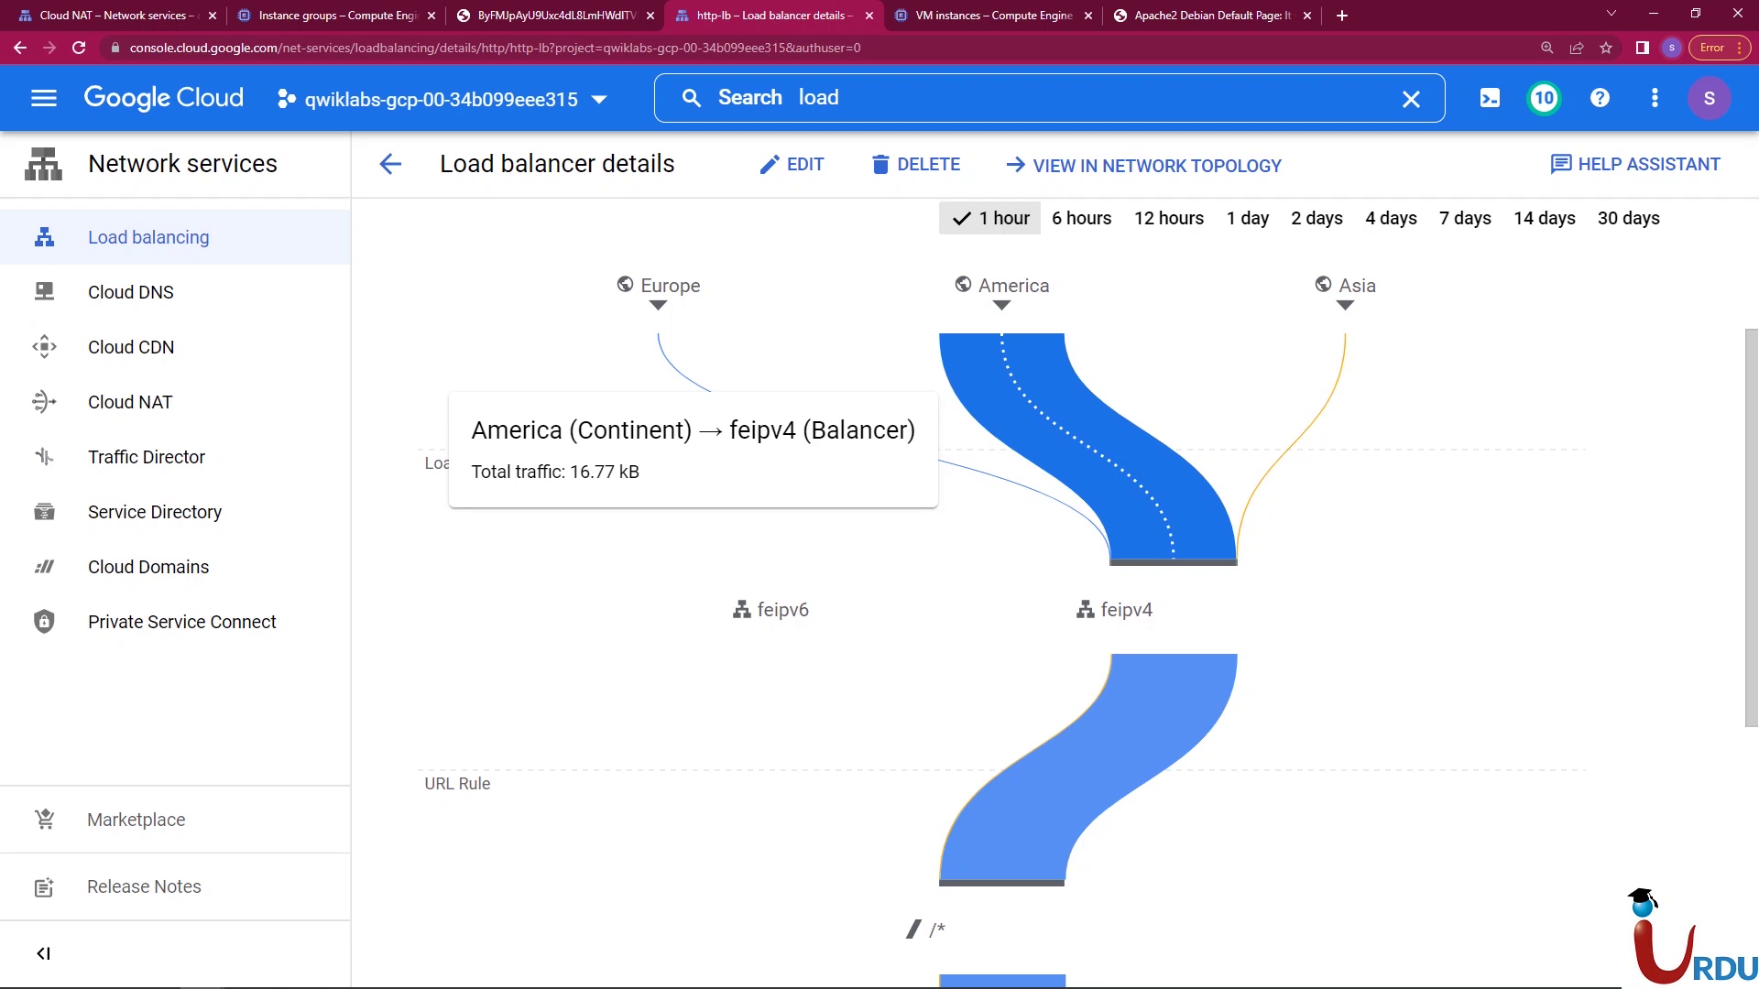
key("ctrl+Tab")
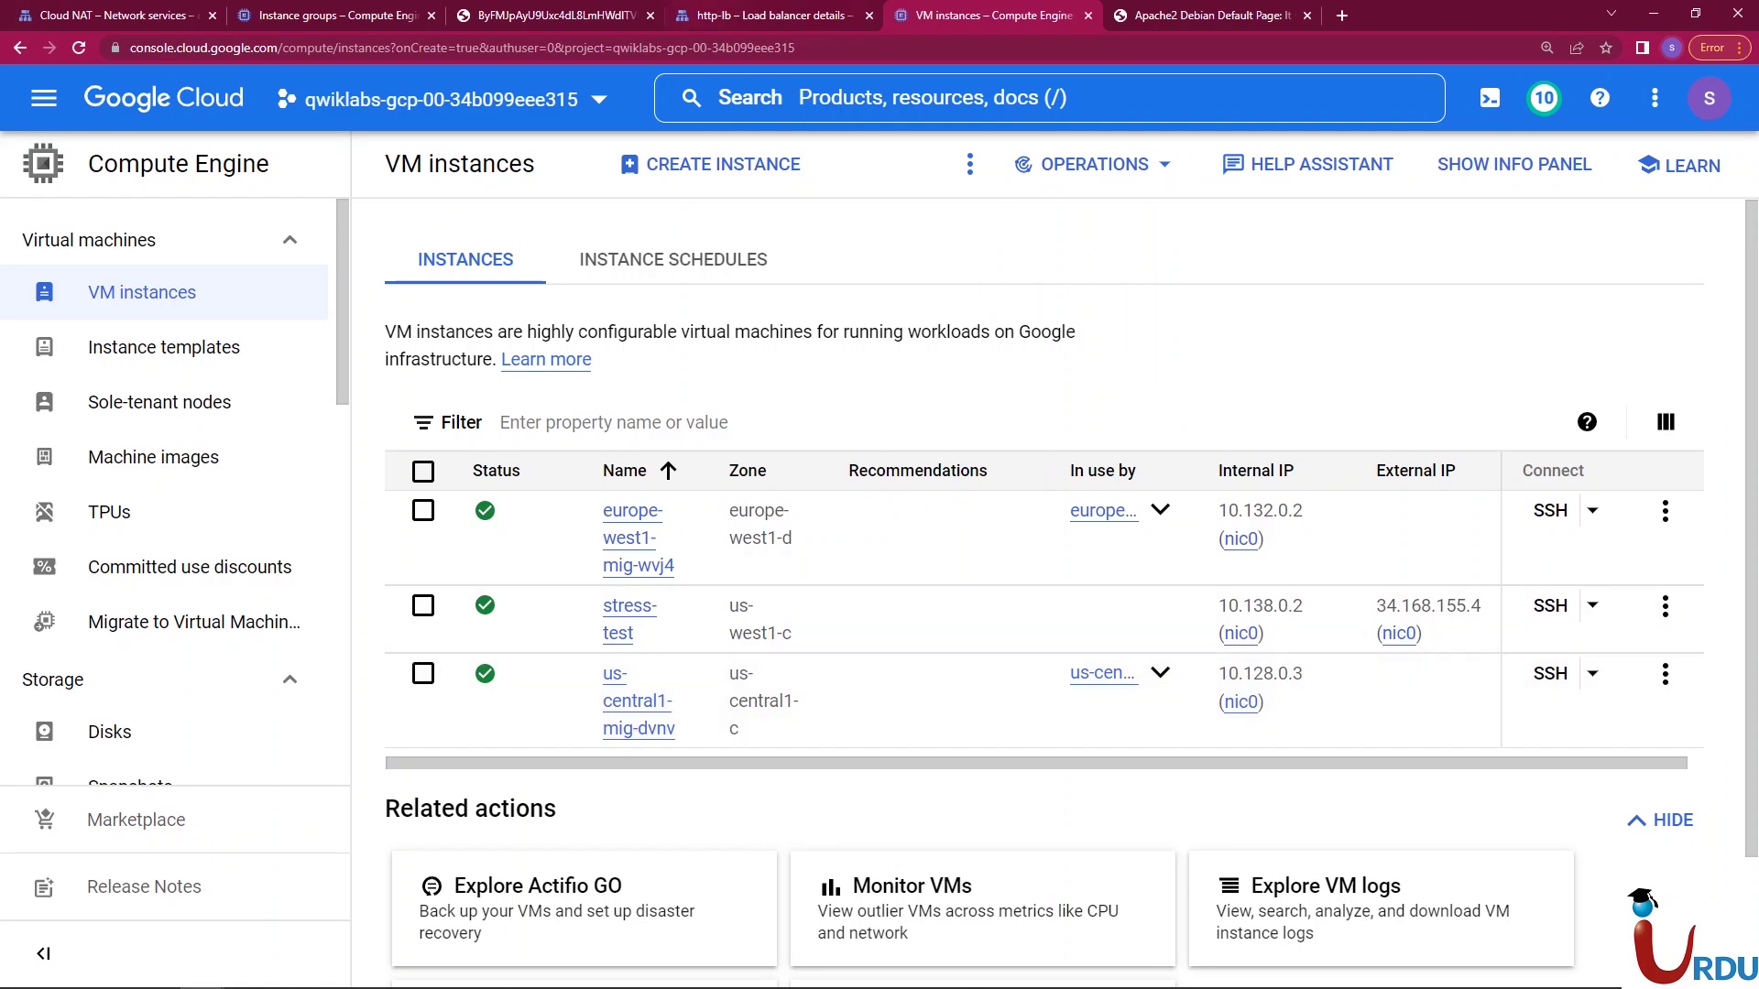
key("ctrl+shift+Tab")
mouse_move(1087, 447)
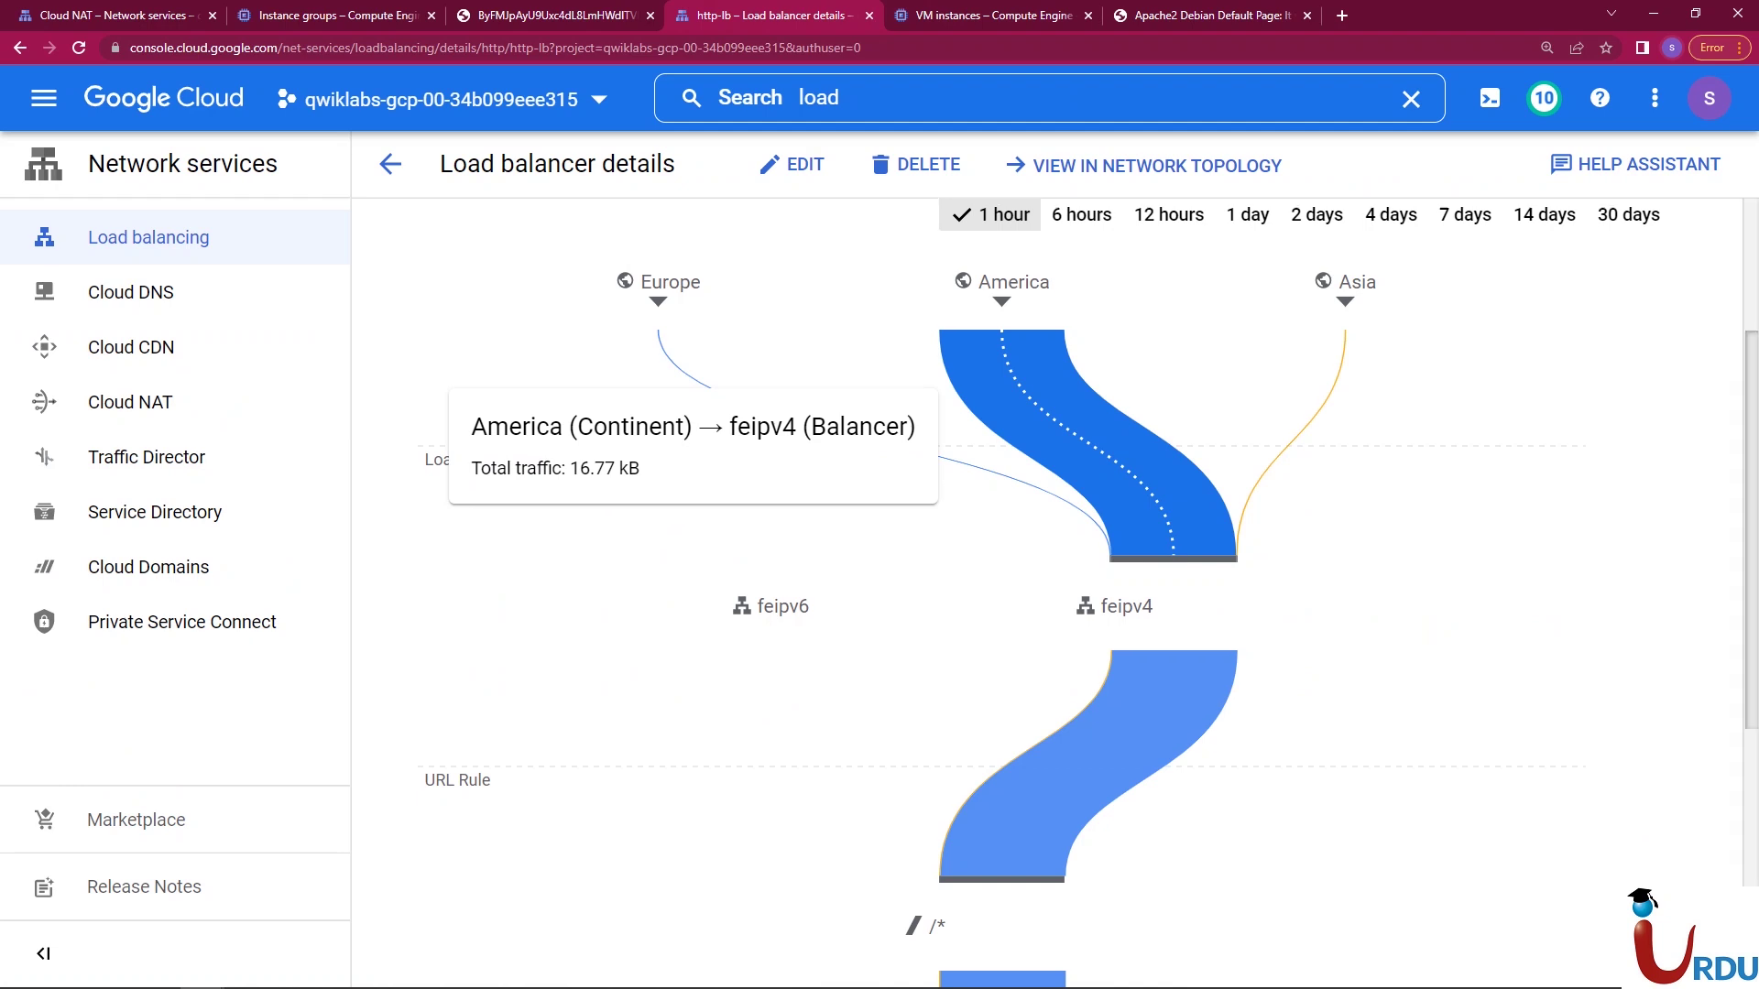
scroll(1090, 577, "down", 4)
scroll(1053, 586, "down", 2)
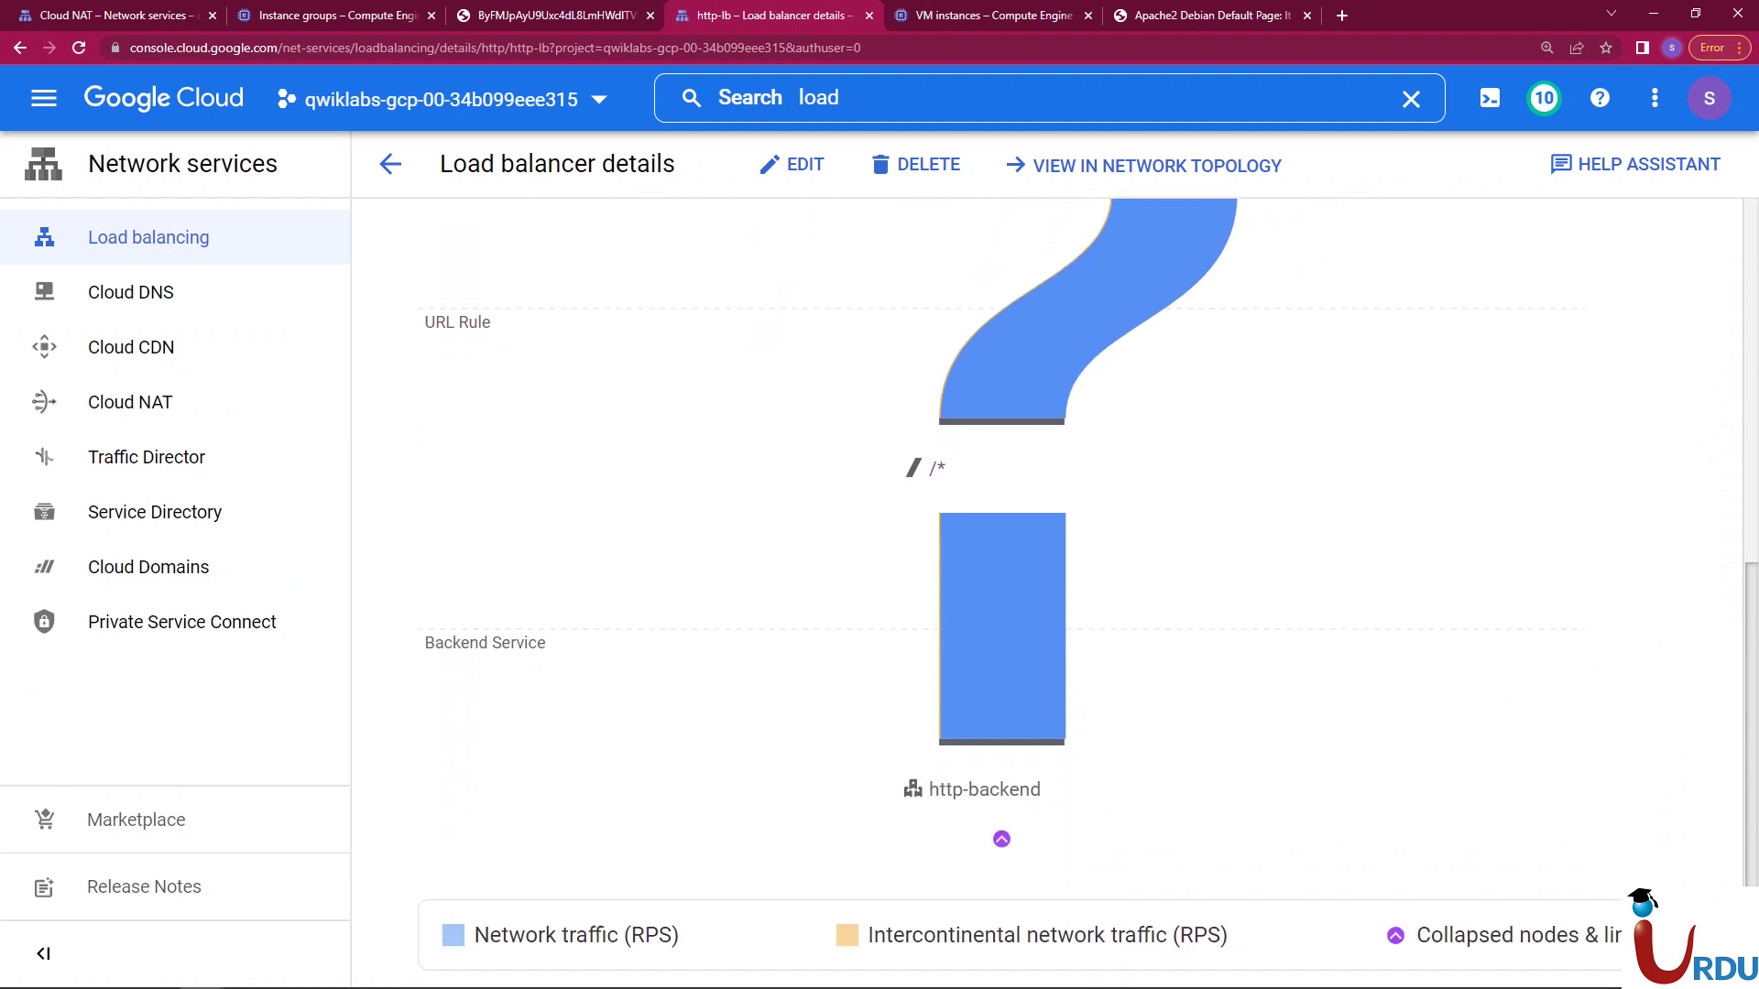
mouse_move(1035, 577)
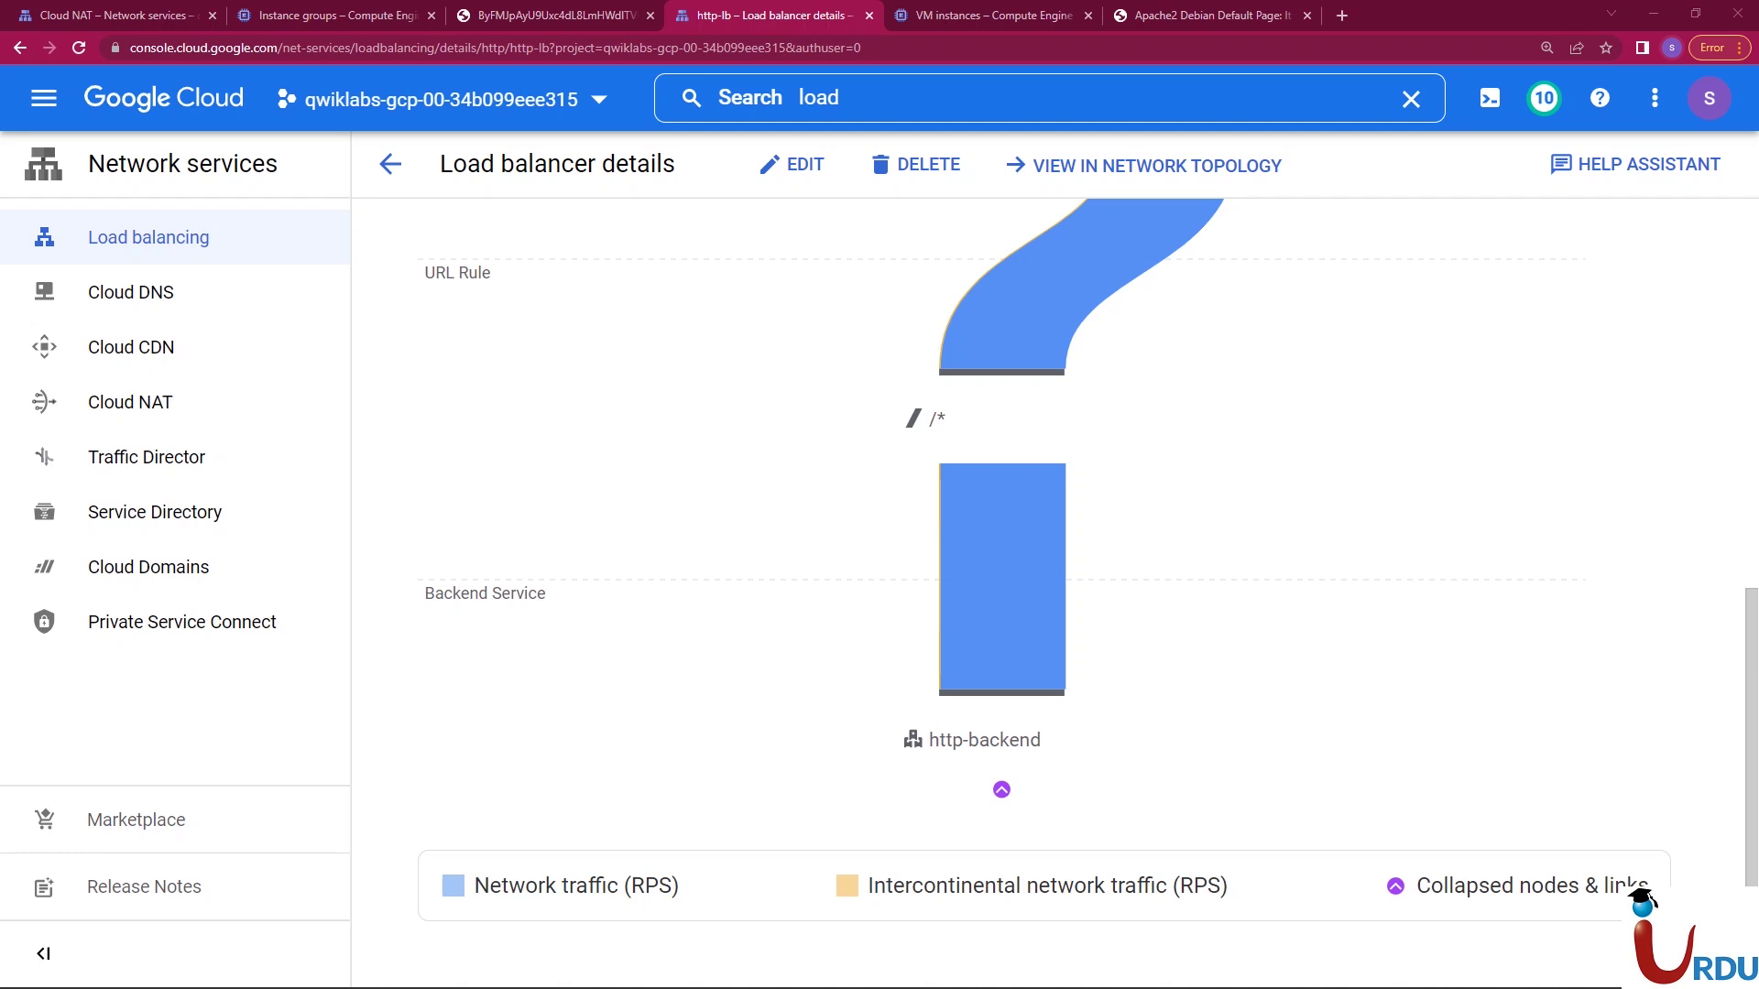
- Switch to the Compute Engine instance groups, refresh the list, and check the status of us-central1-mig
left_click(328, 15)
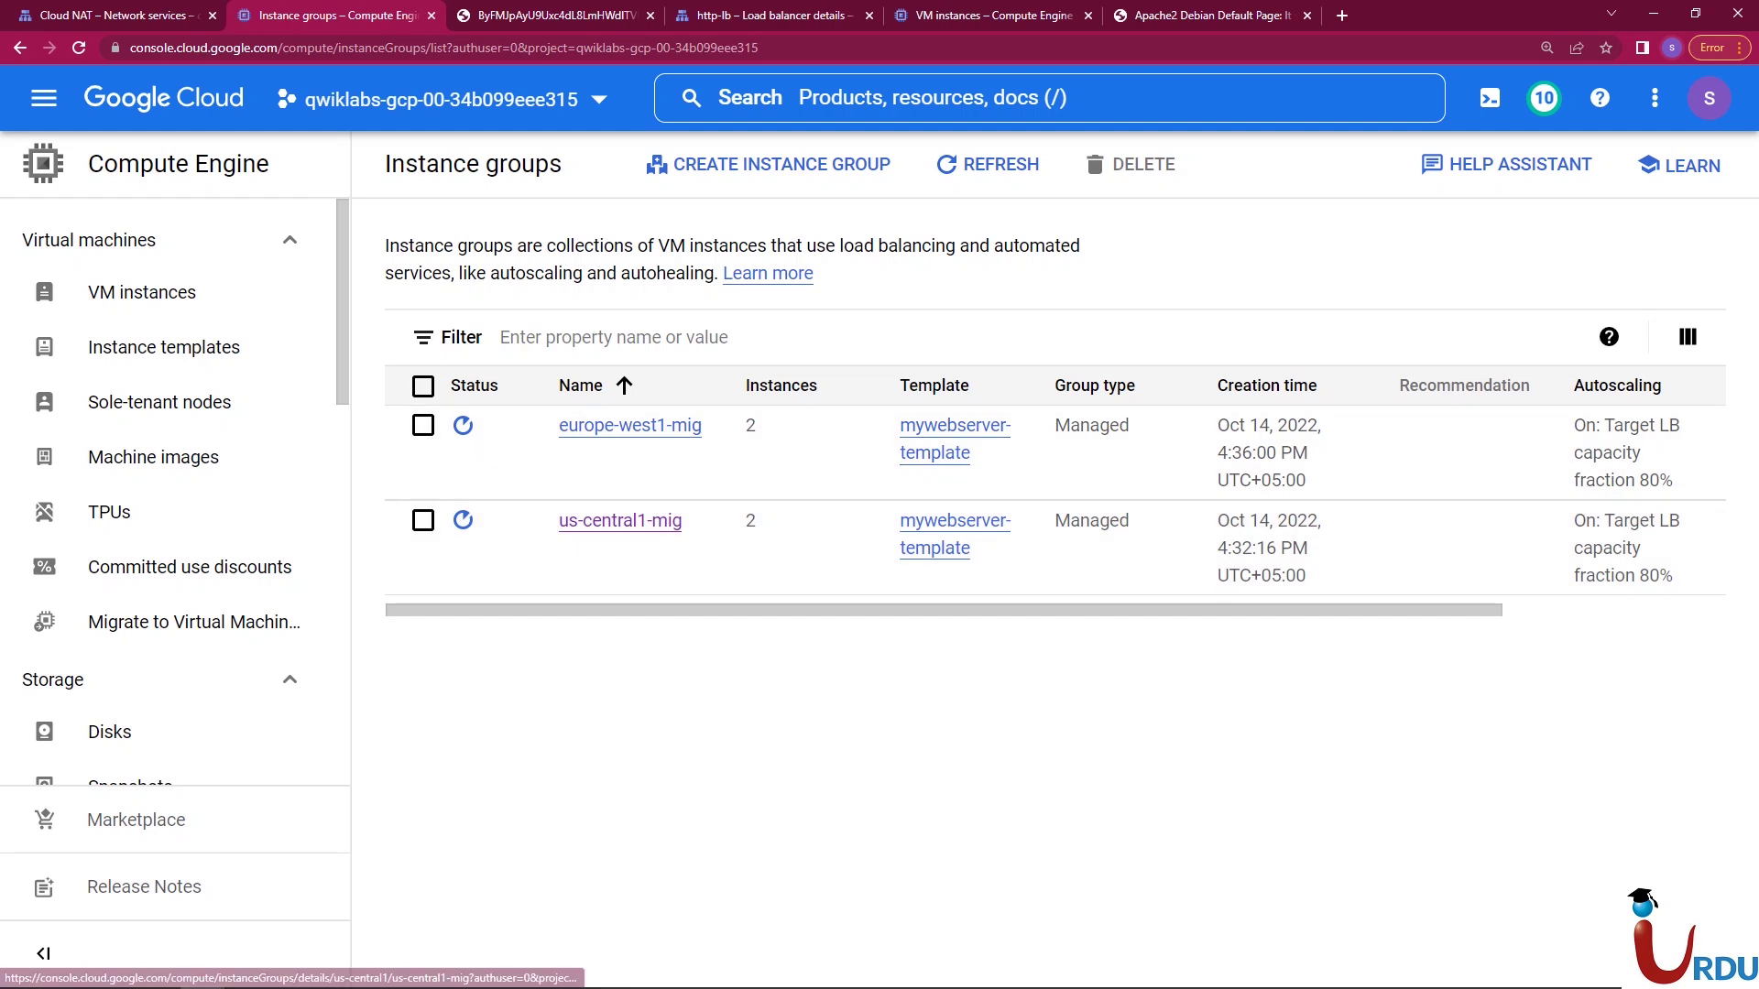
left_click(987, 164)
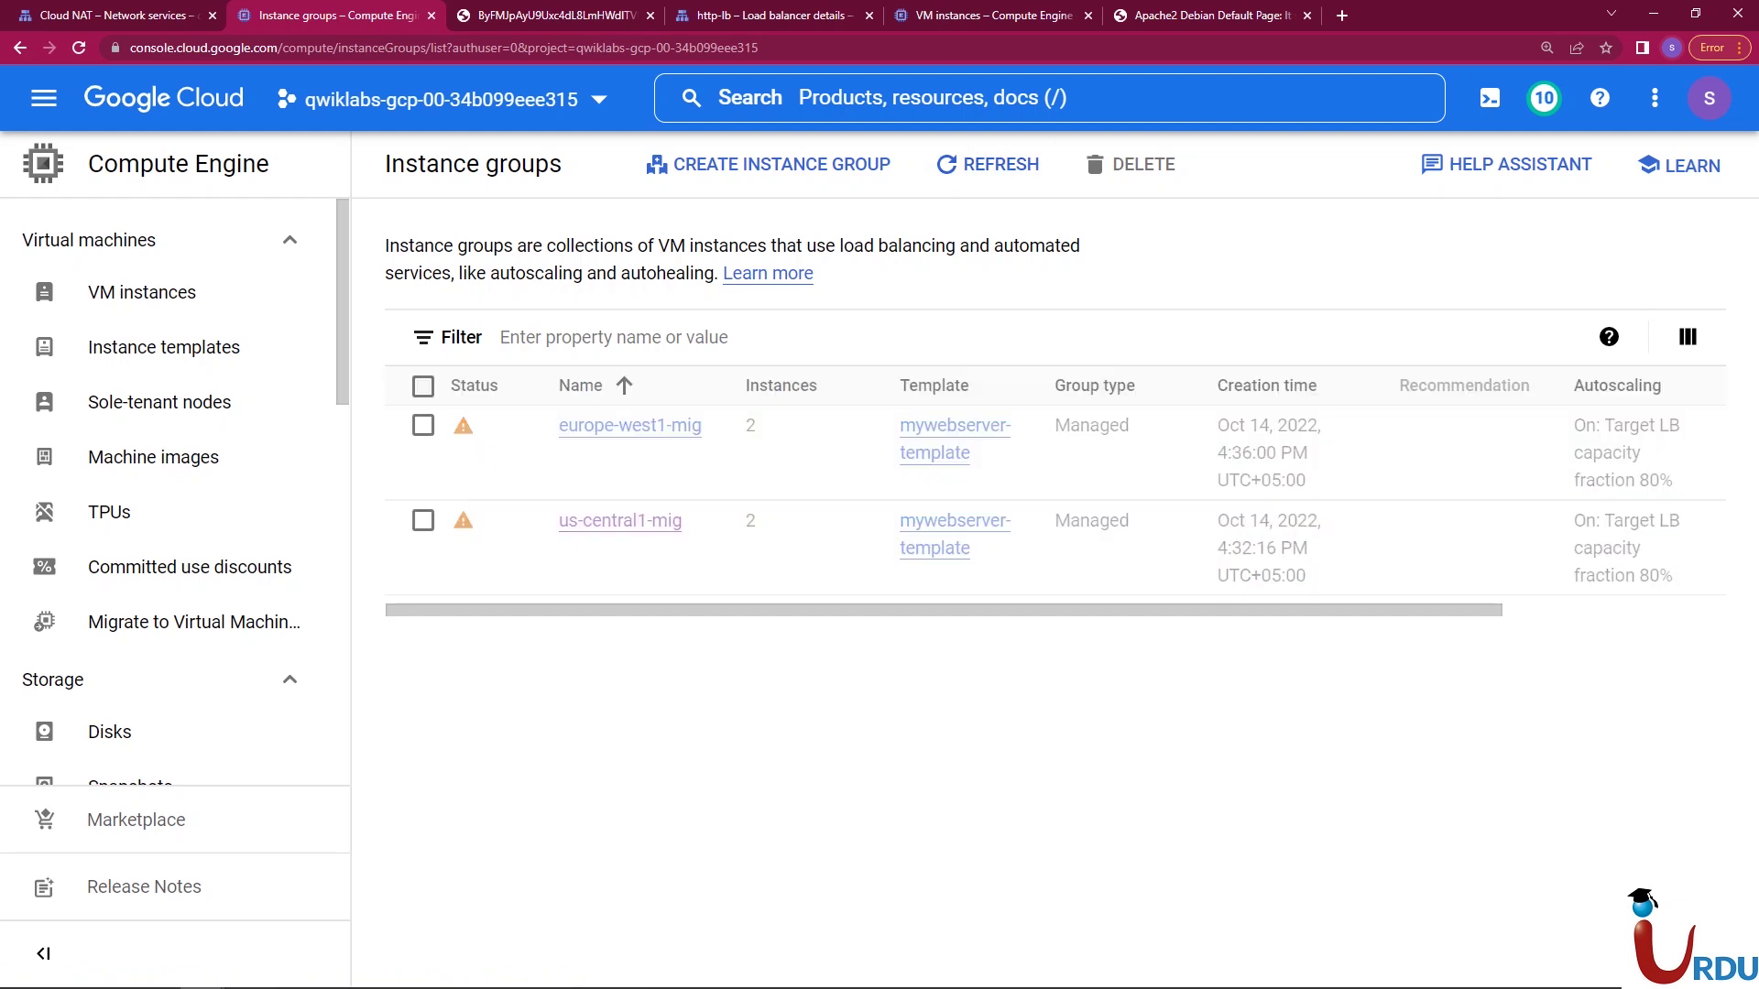
mouse_move(463, 520)
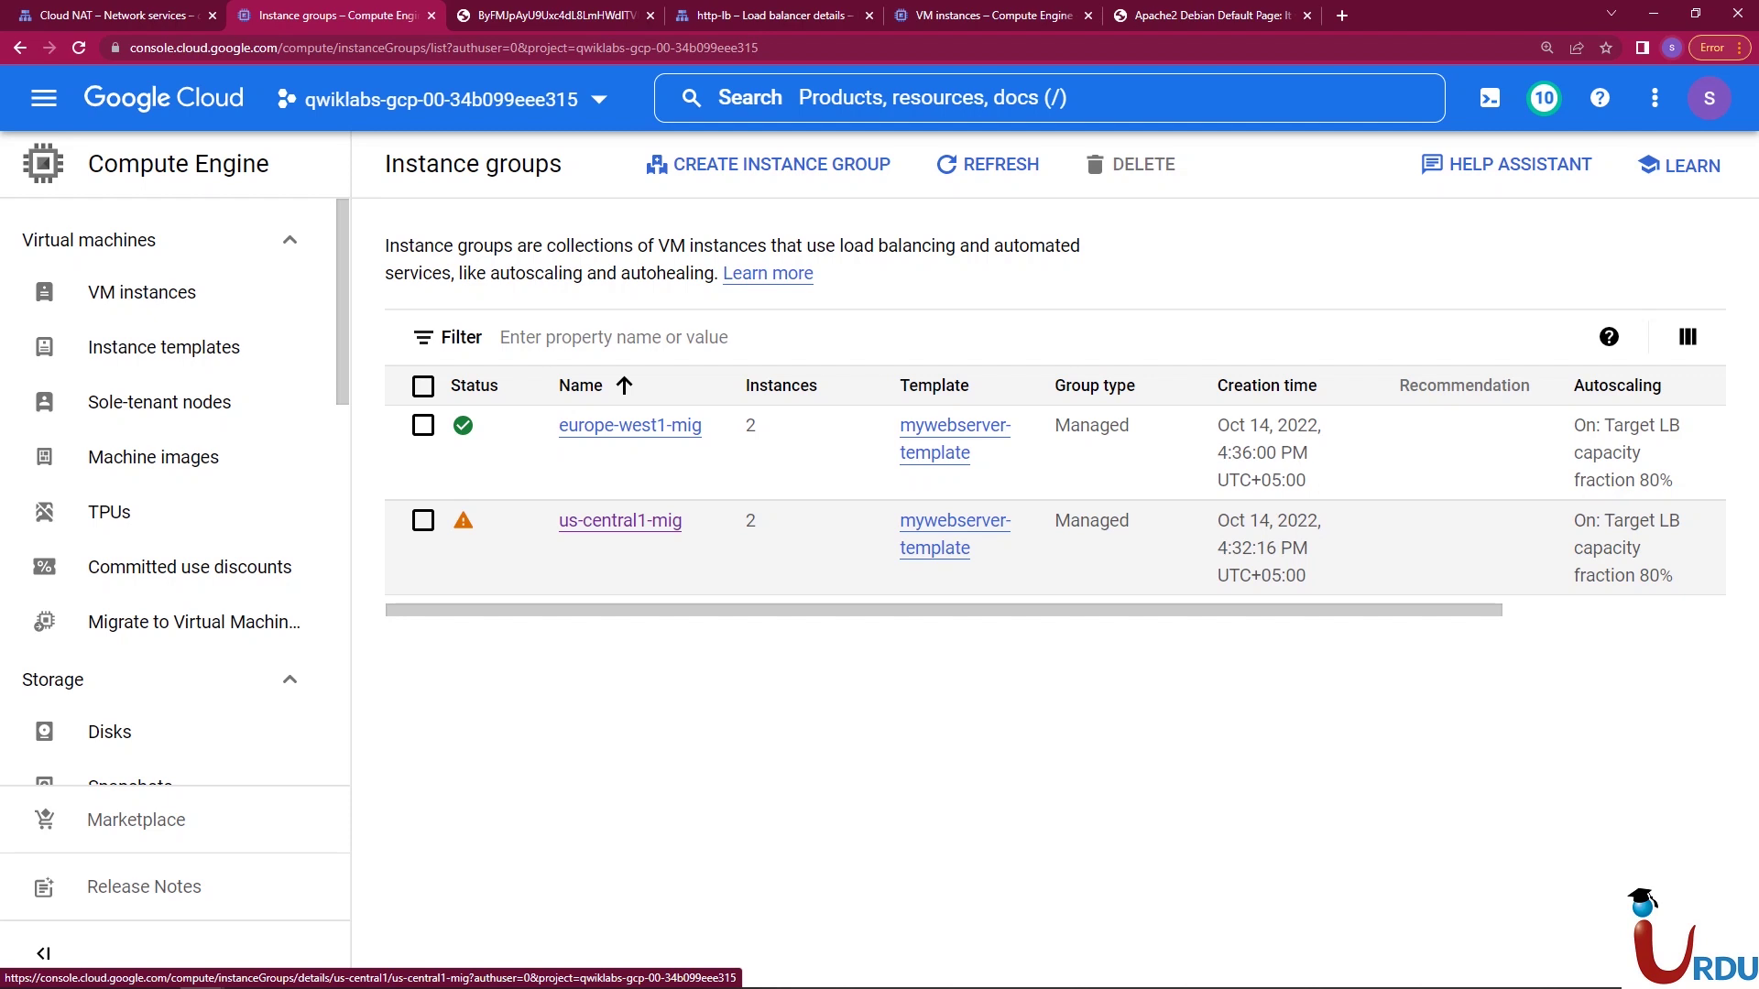
- Open the monitoring charts of us-central1-mig and examine its group size, autoscaler utilization and CPU utilization
left_click(620, 520)
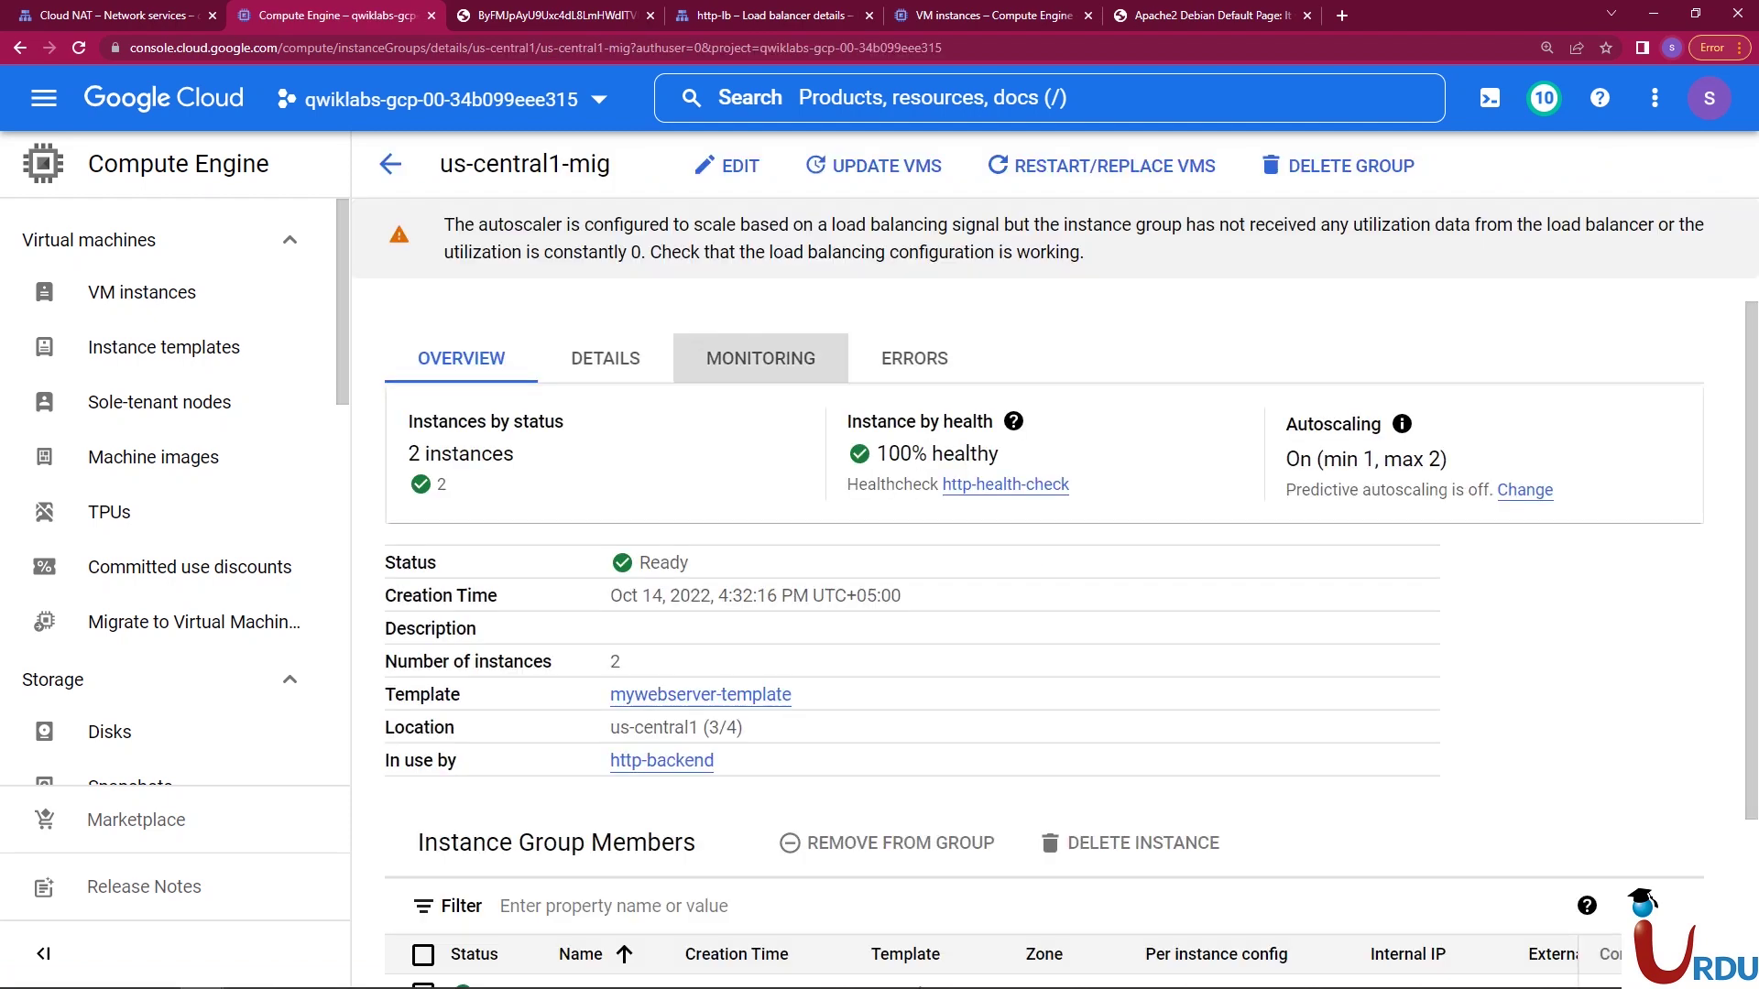
left_click(760, 359)
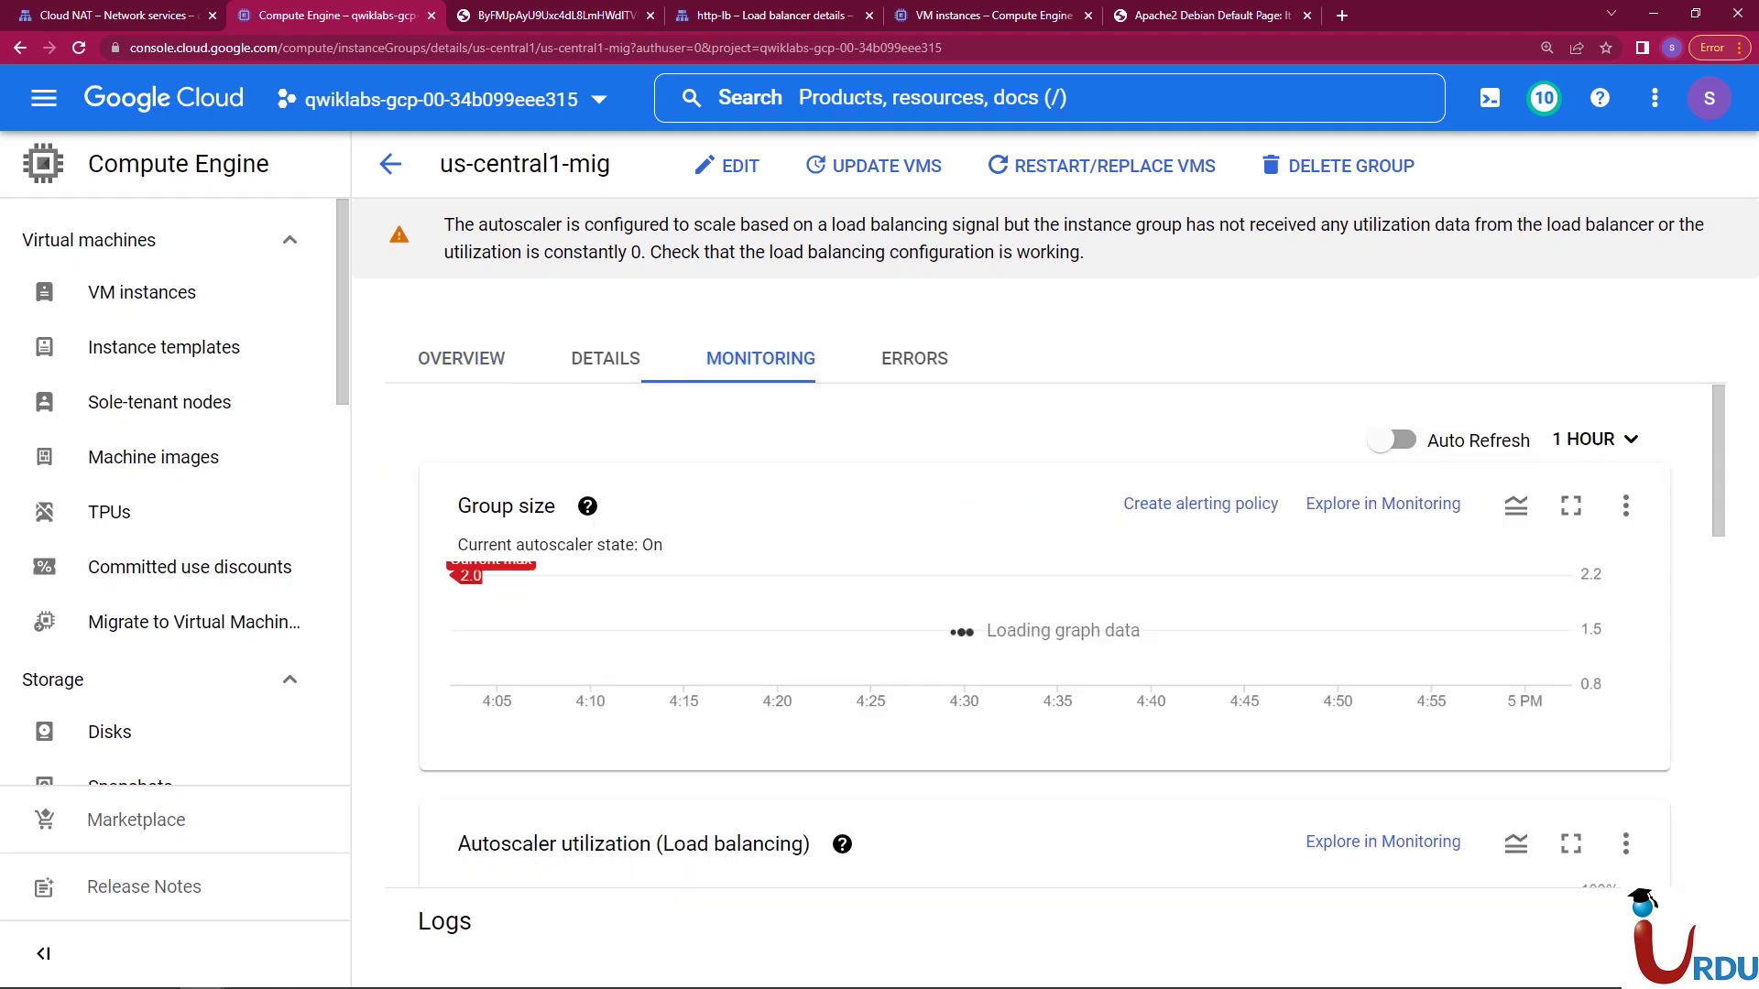
mouse_move(496, 704)
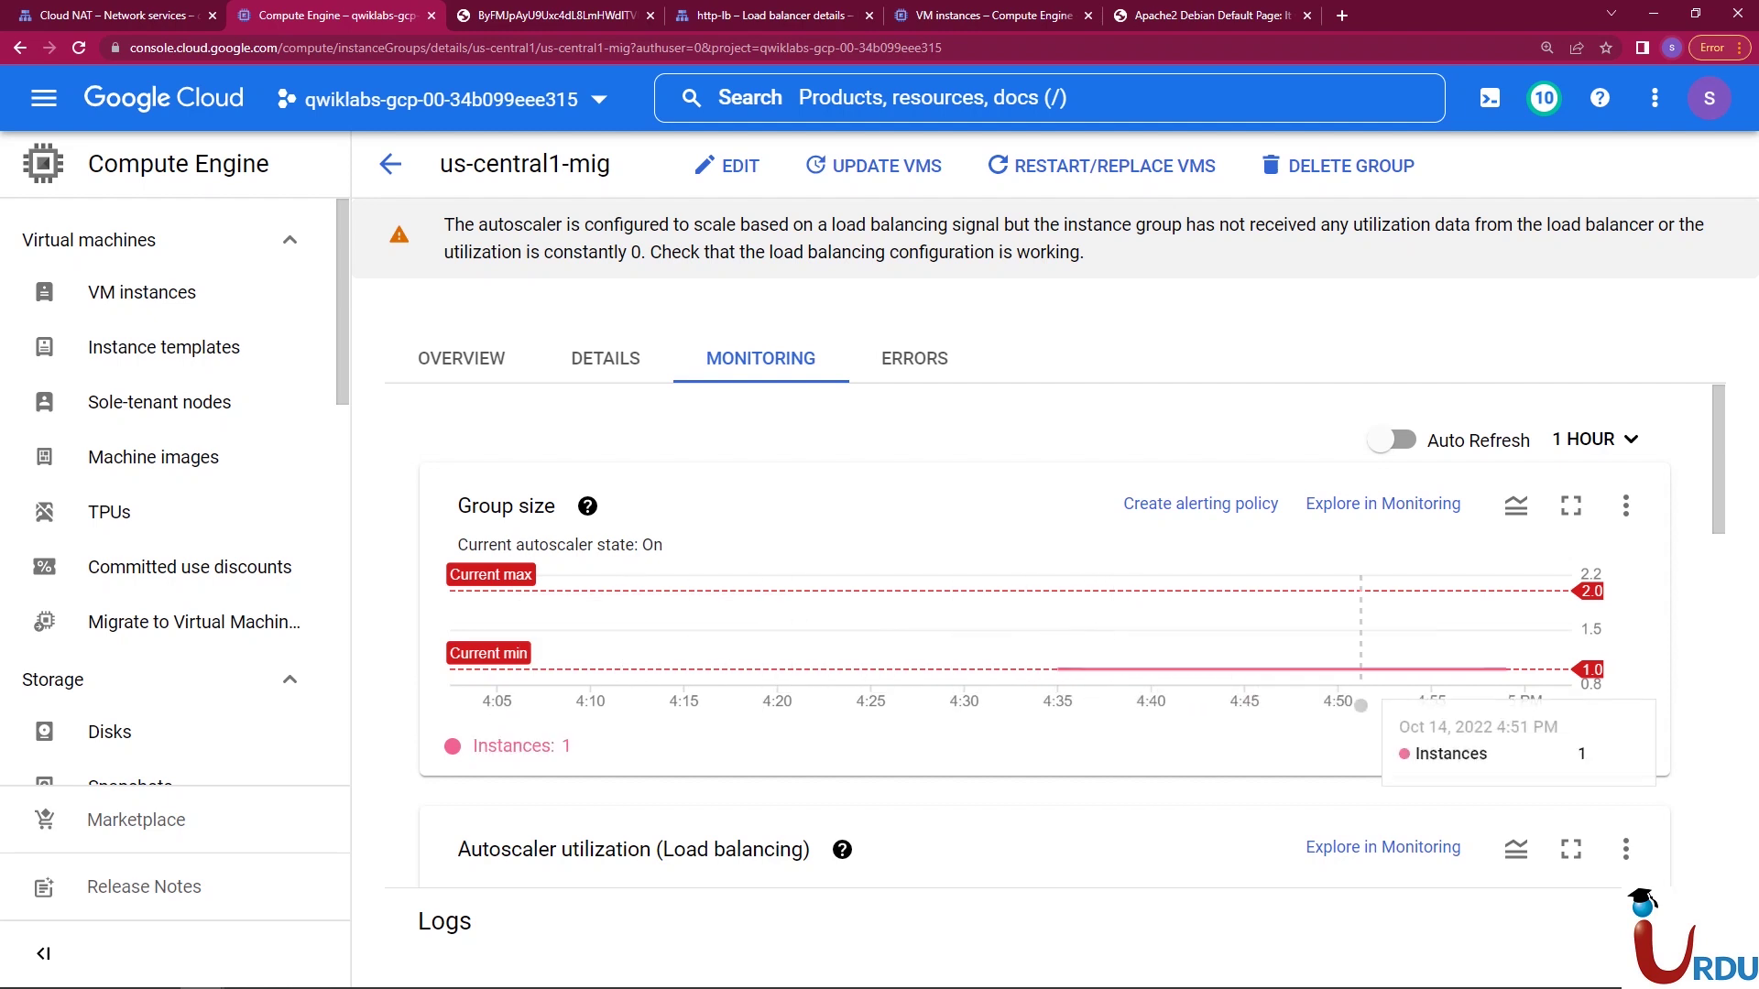
scroll(1431, 696, "down", 2)
scroll(1044, 635, "down", 1)
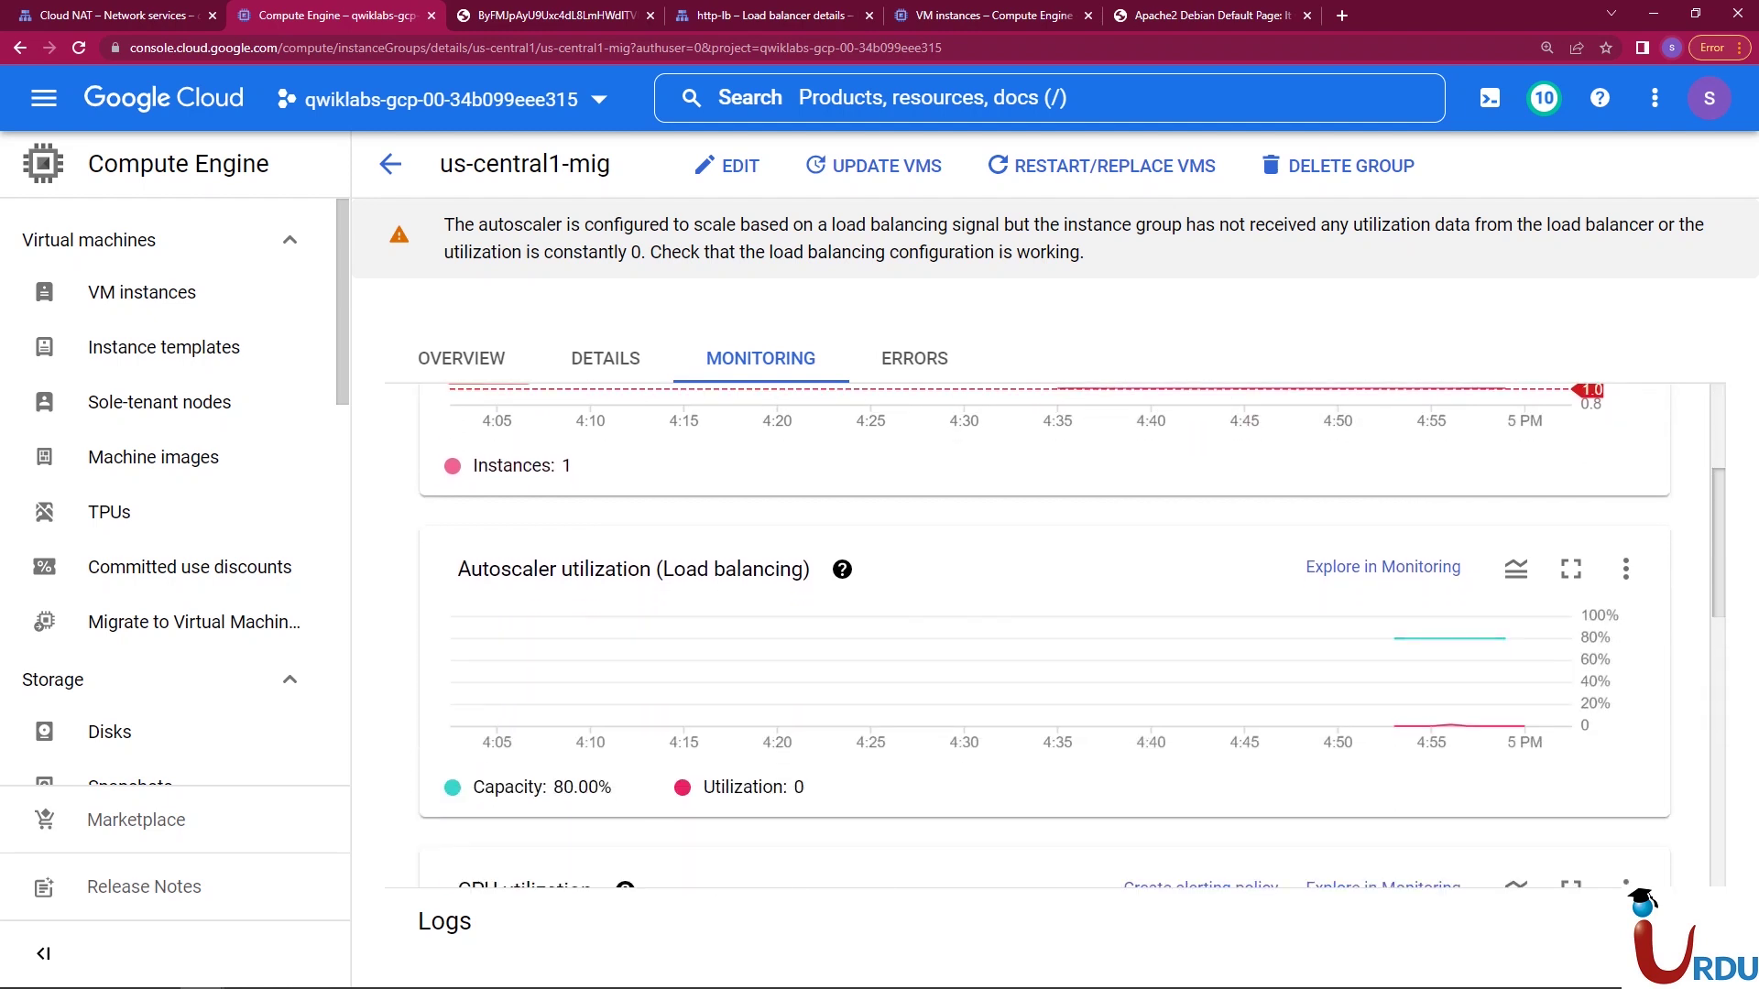
mouse_move(1462, 706)
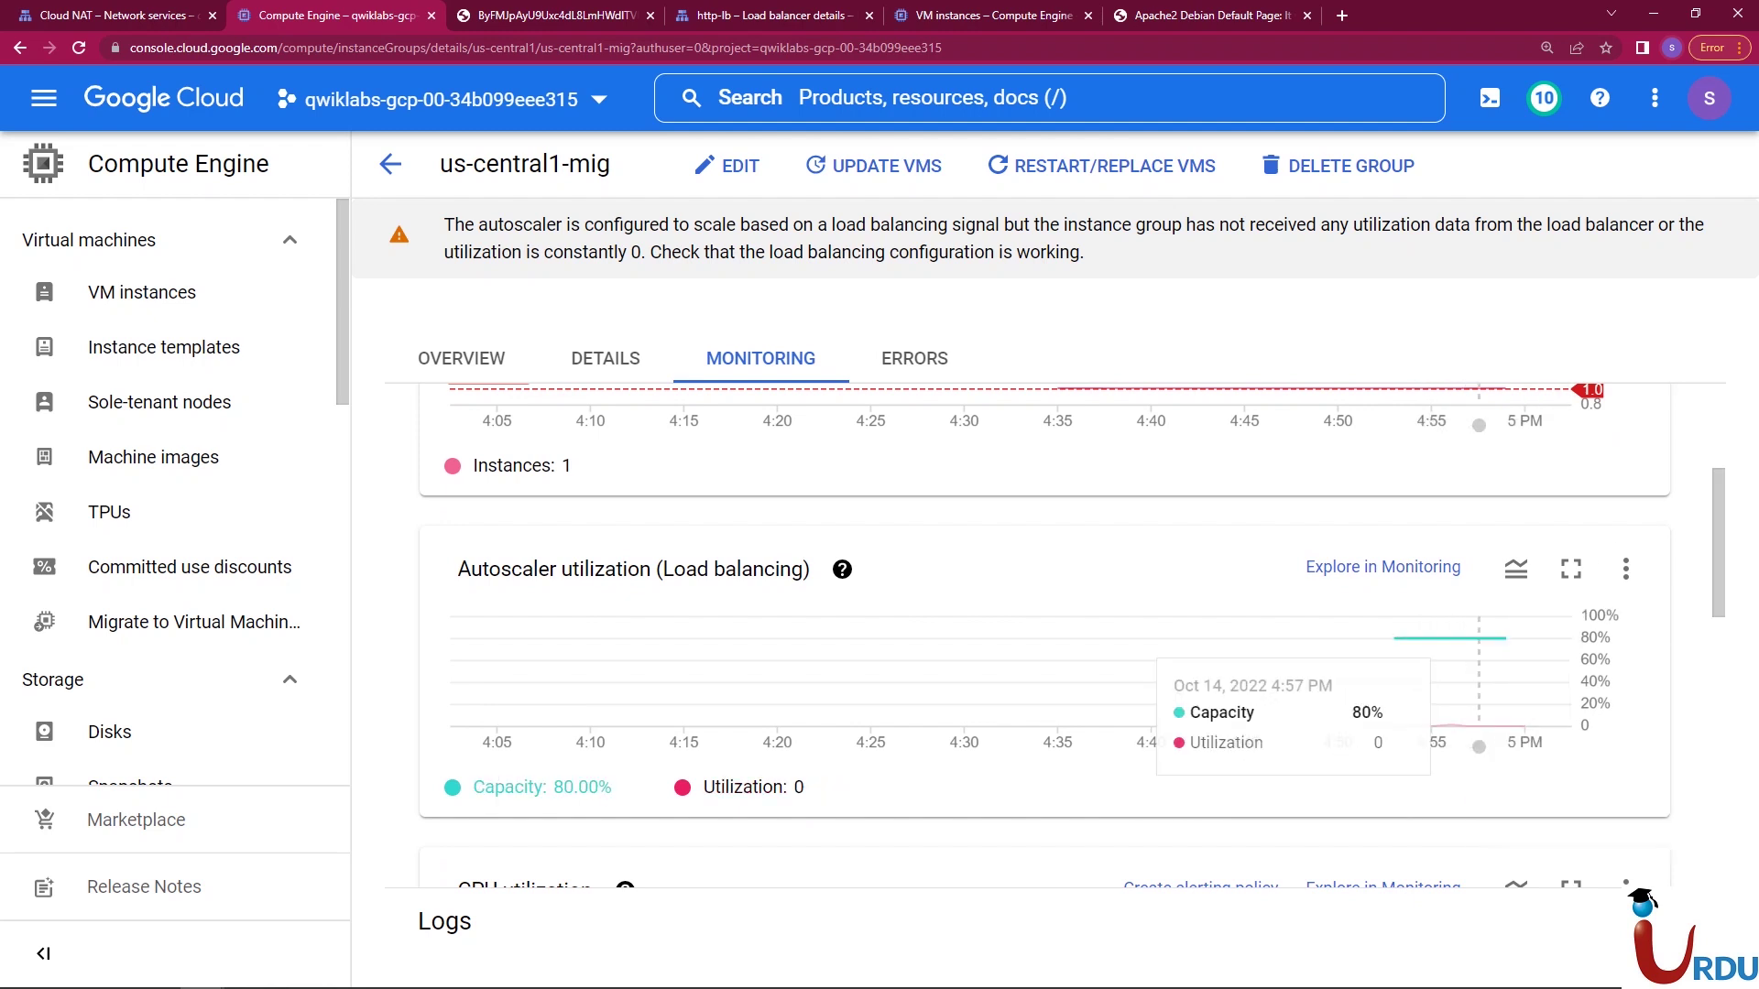
scroll(1466, 678, "down", 3)
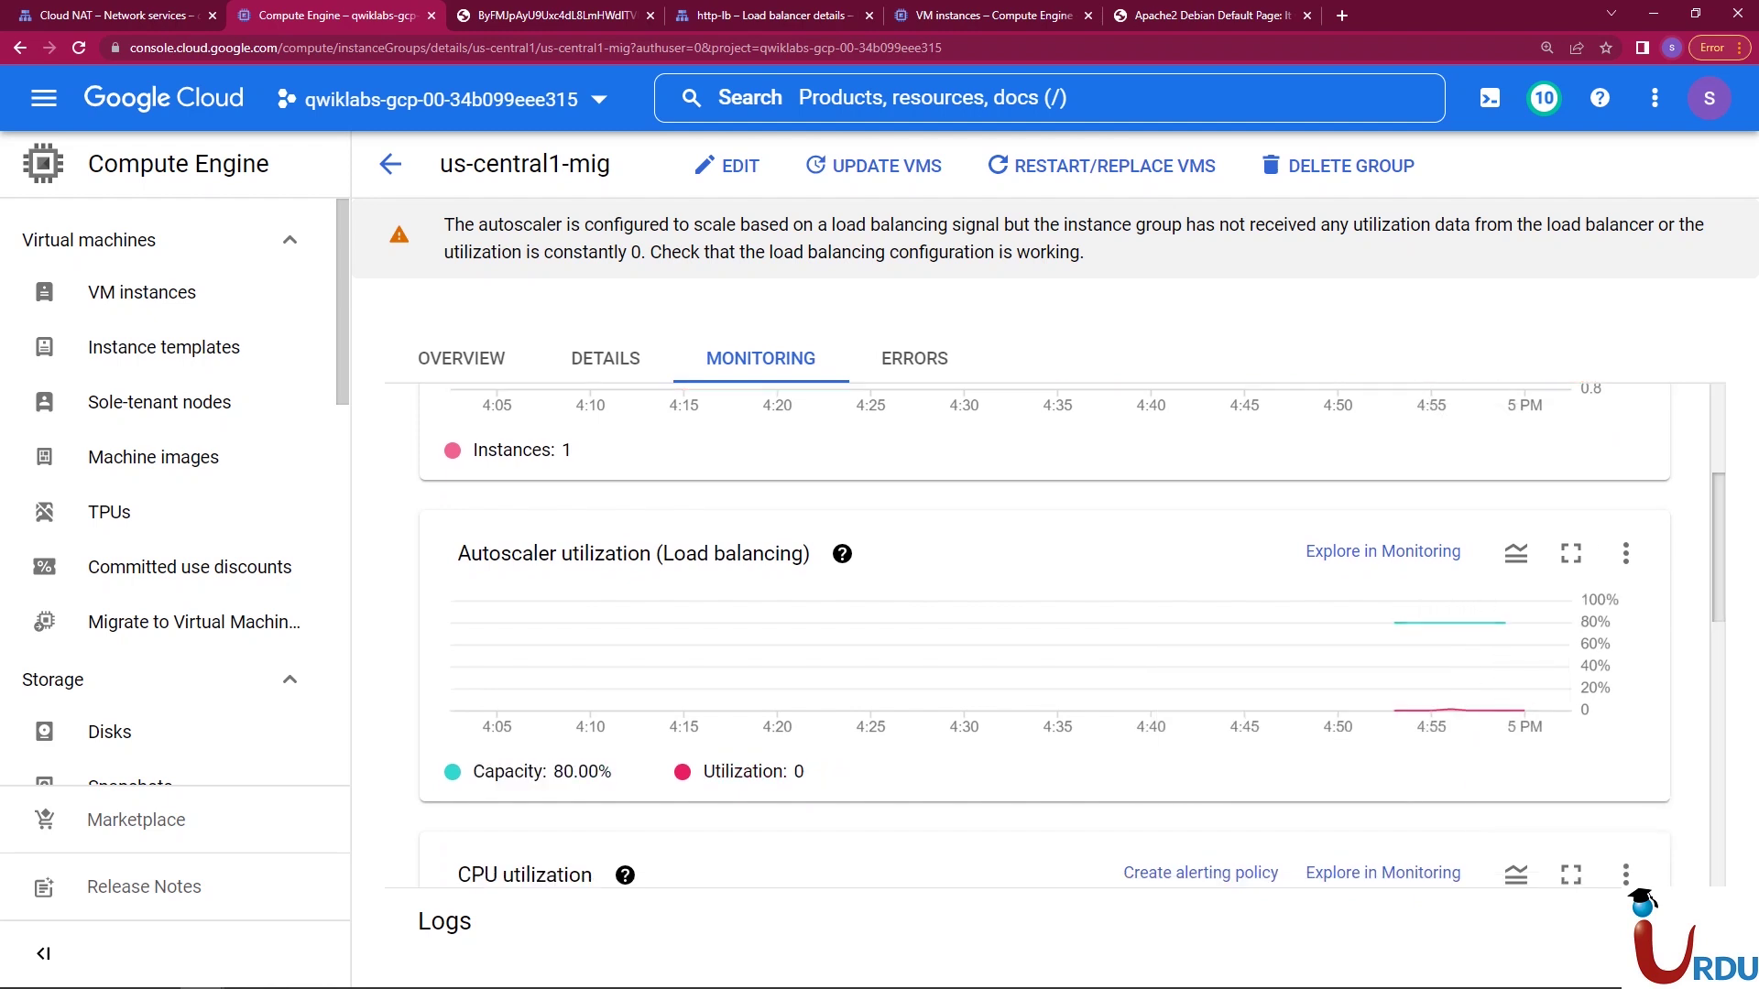
scroll(1044, 635, "down", 2)
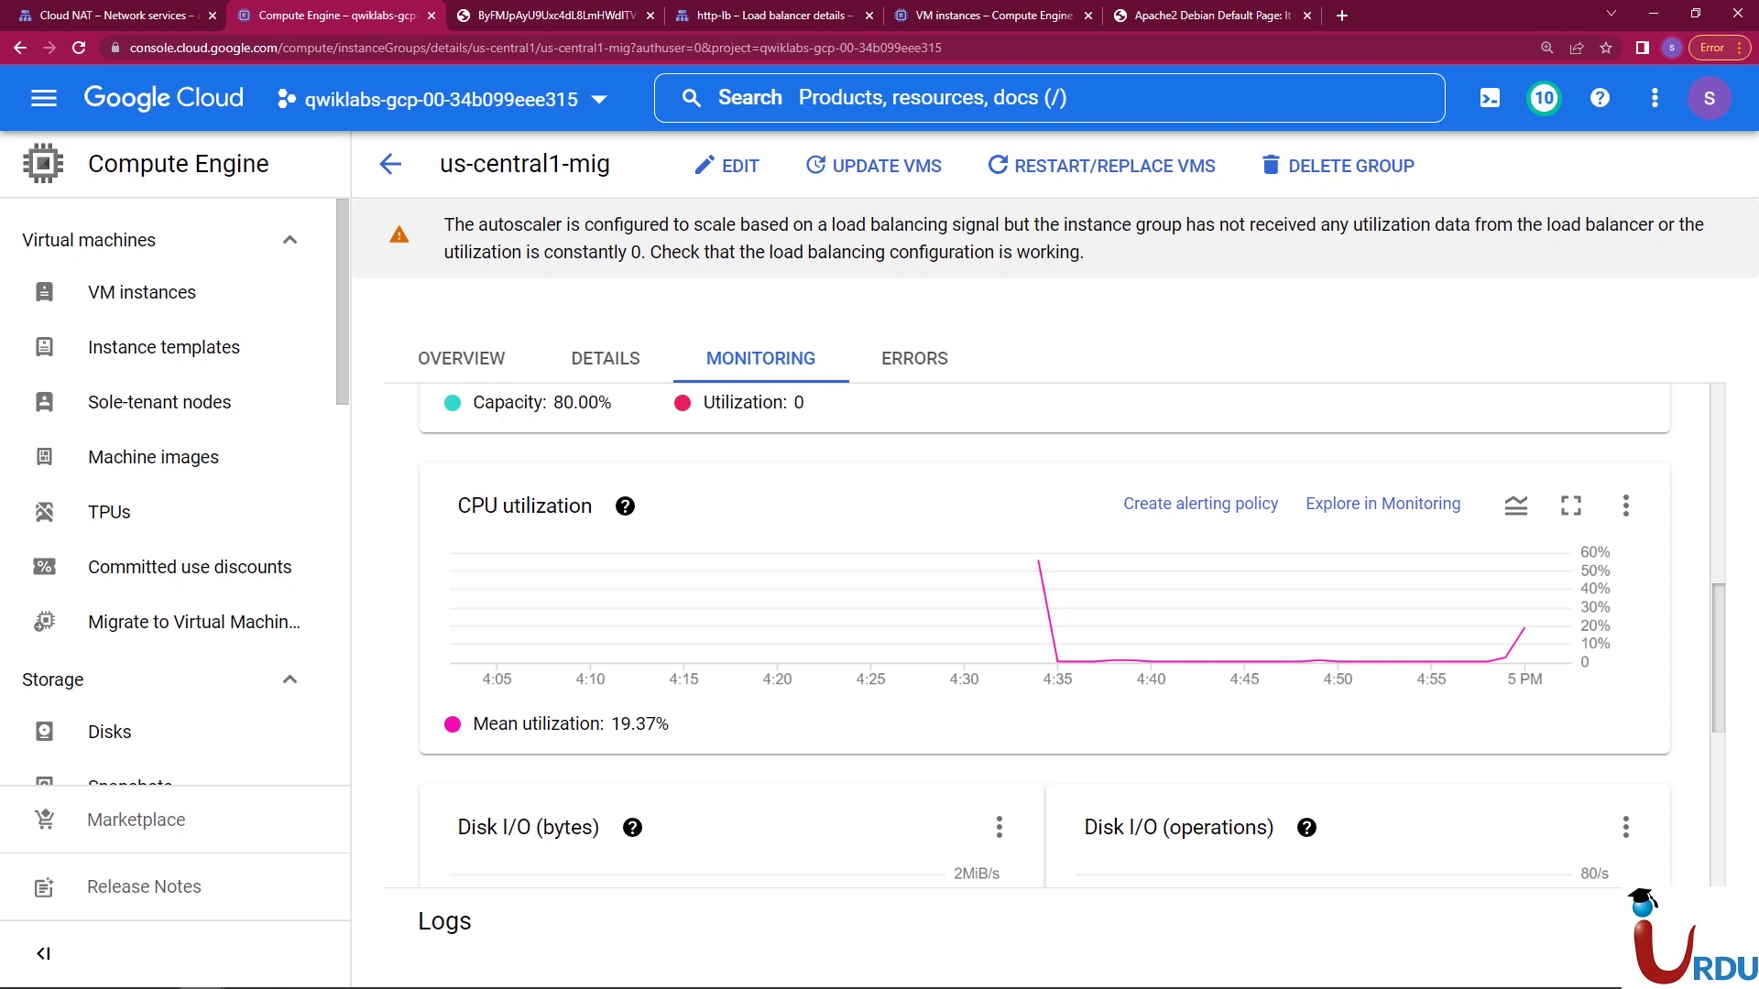
- Examine us-central1-mig's disk and network charts, and recheck its group size and autoscaler utilization over time
scroll(1044, 635, "down", 5)
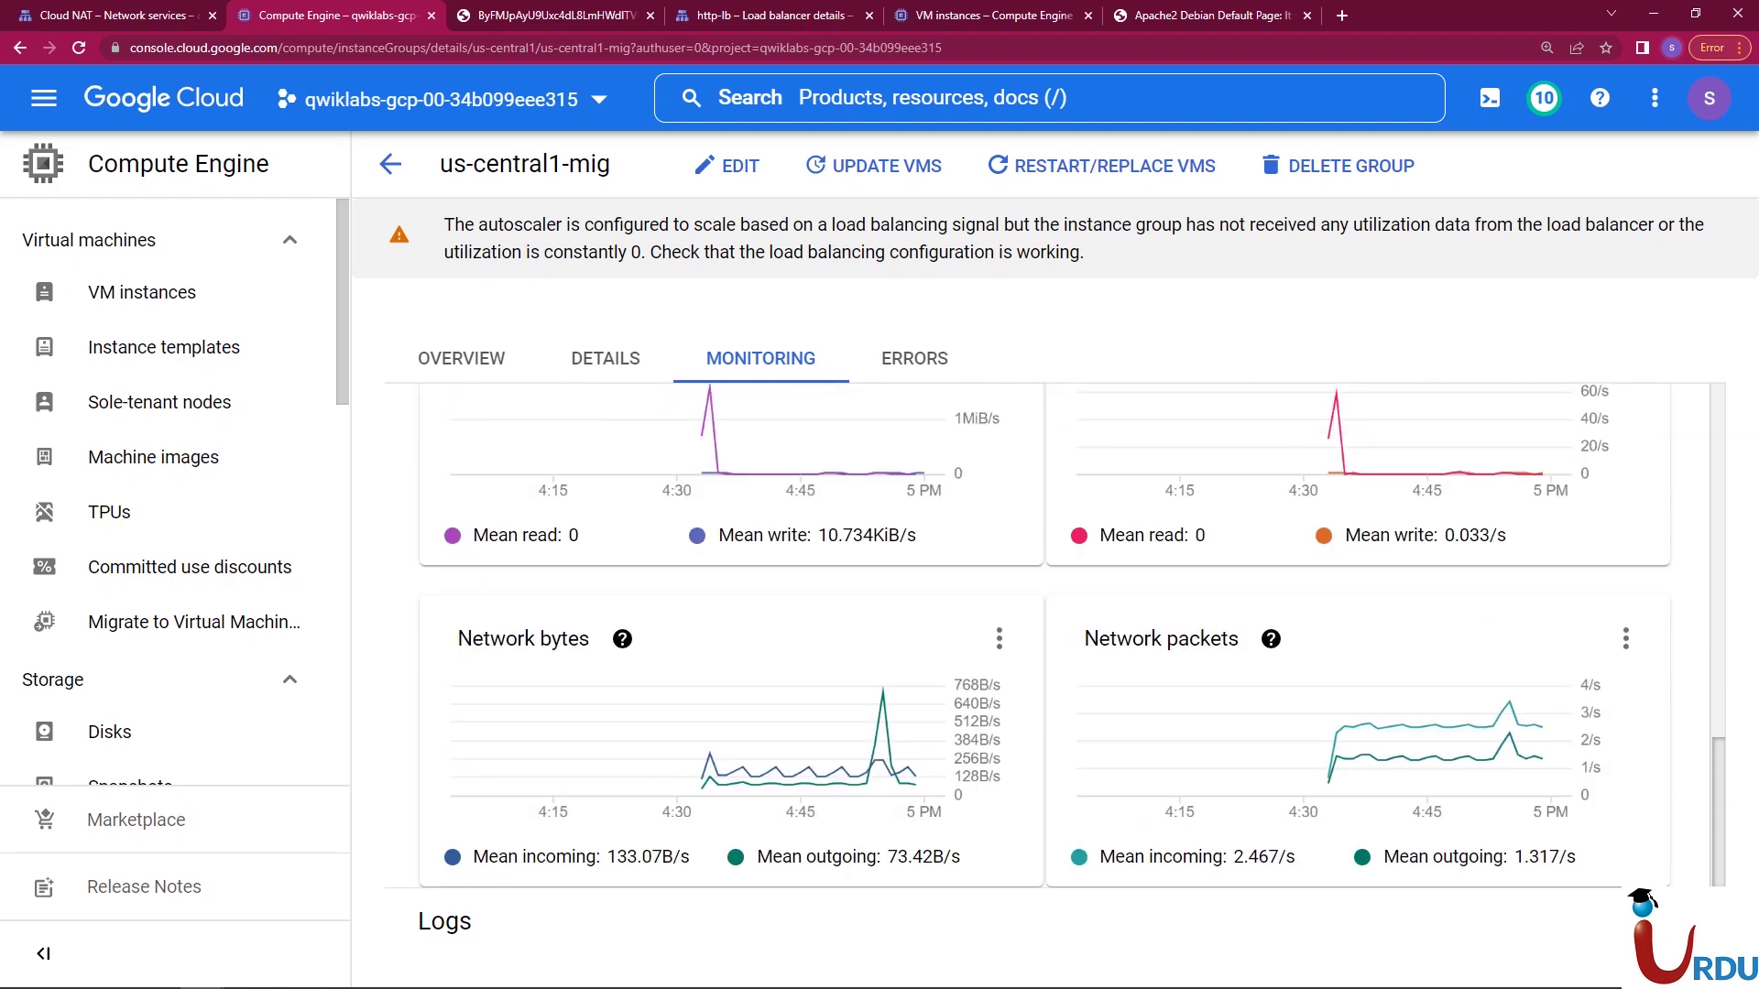
scroll(1044, 634, "up", 10)
scroll(1044, 635, "down", 1)
mouse_move(1535, 610)
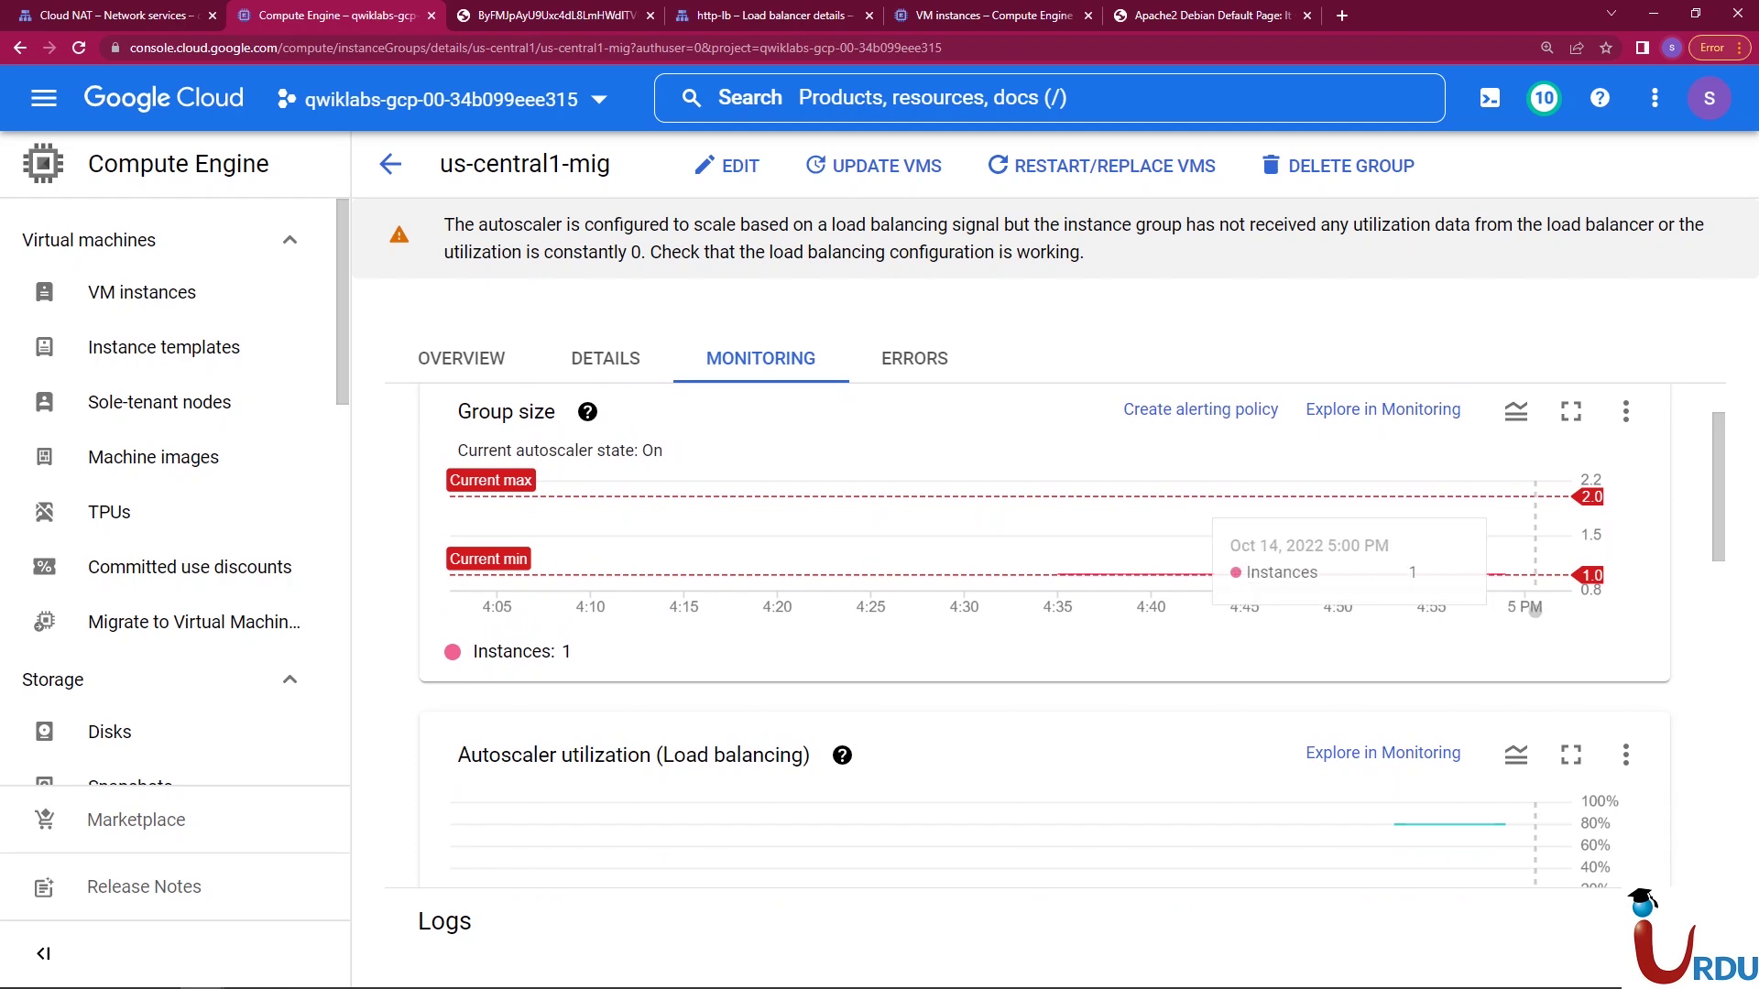
scroll(1044, 635, "down", 4)
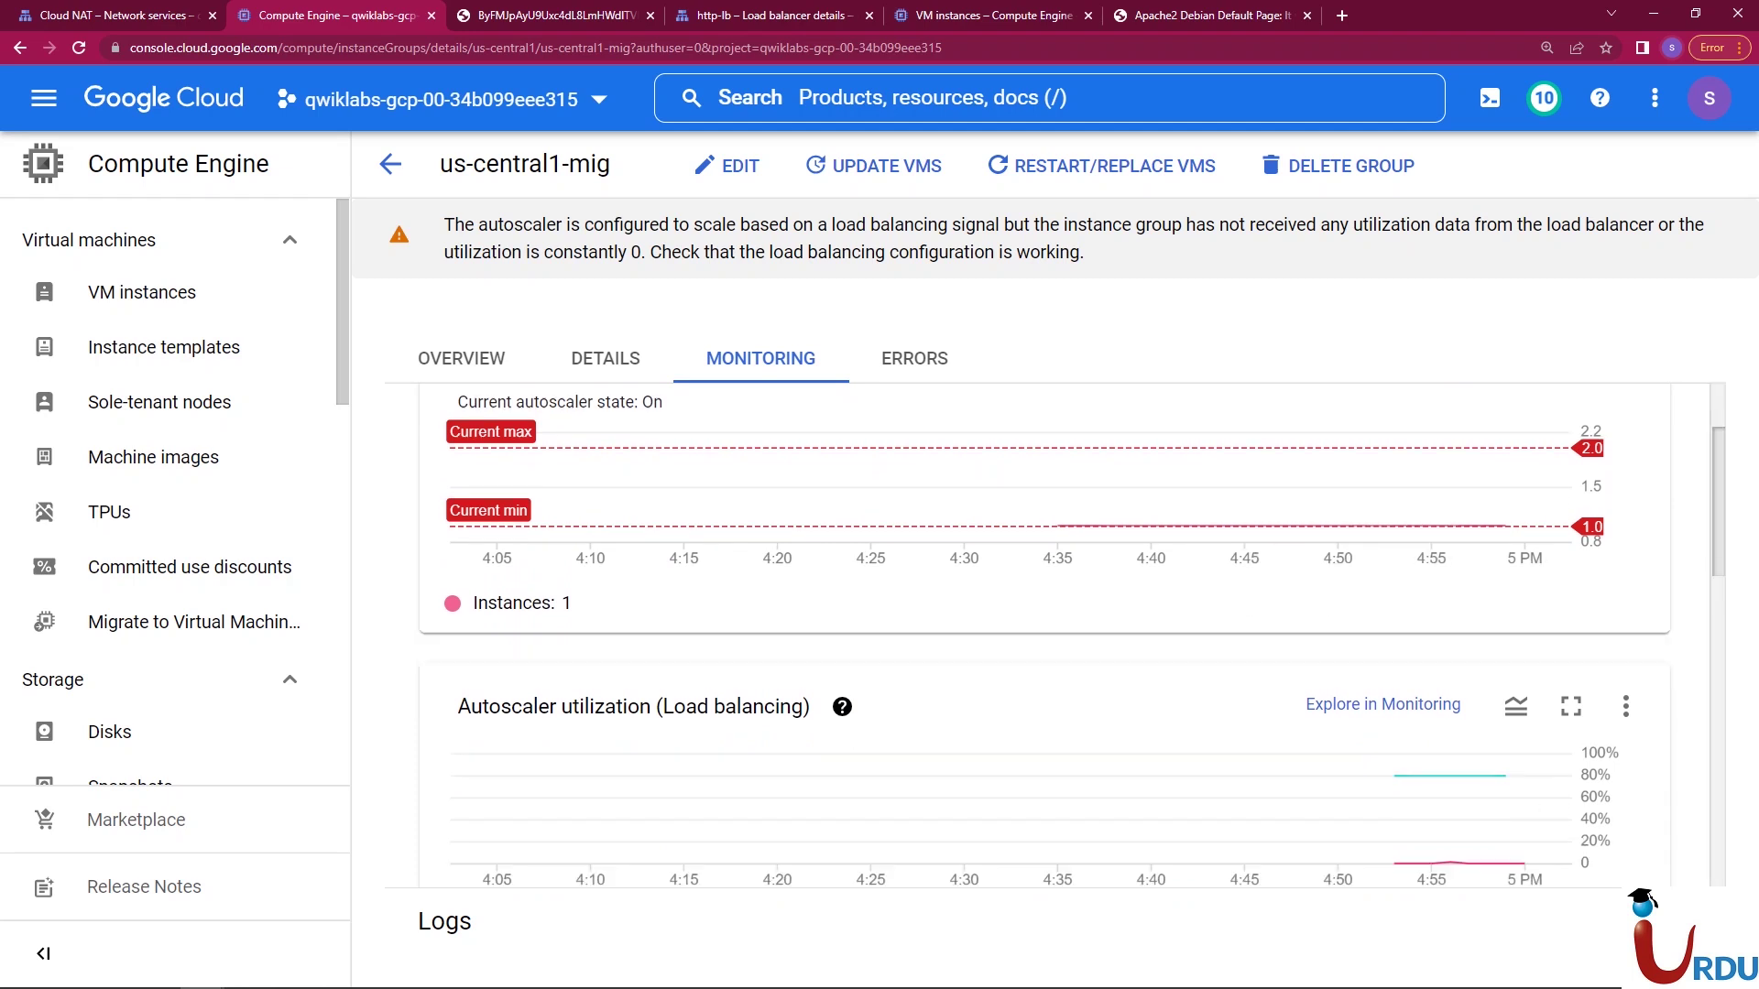
scroll(1044, 634, "up", 3)
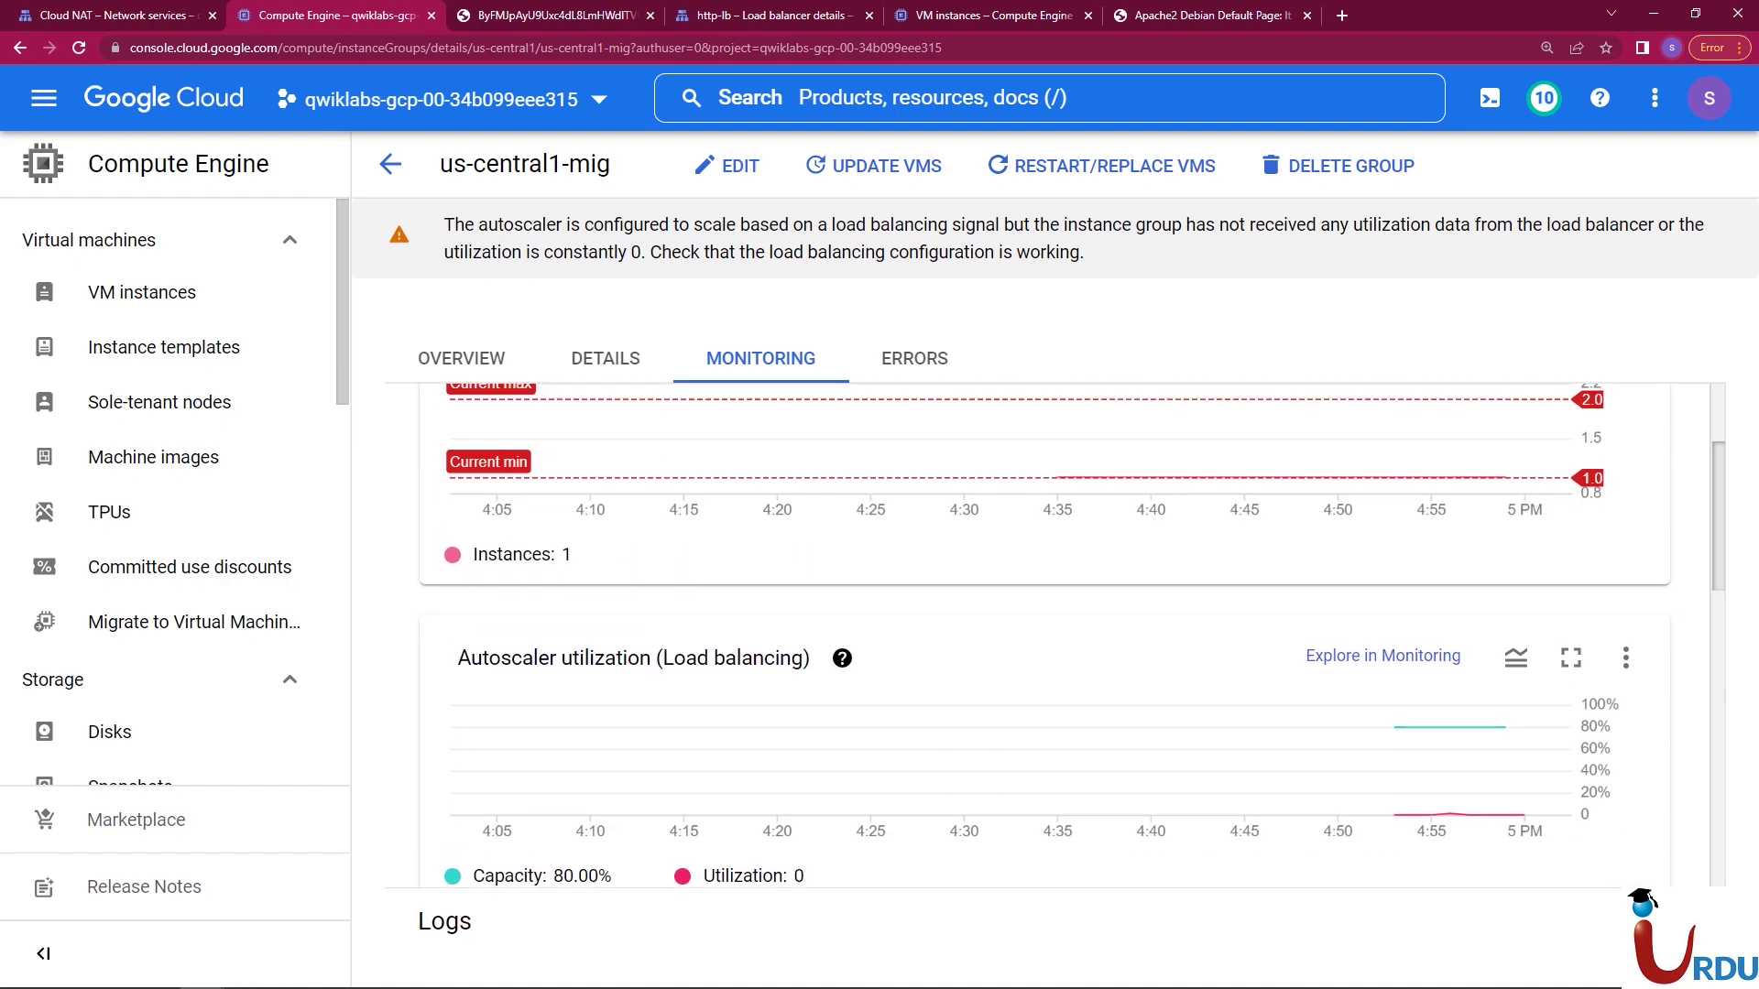
scroll(1044, 635, "down", 1)
scroll(1044, 635, "up", 3)
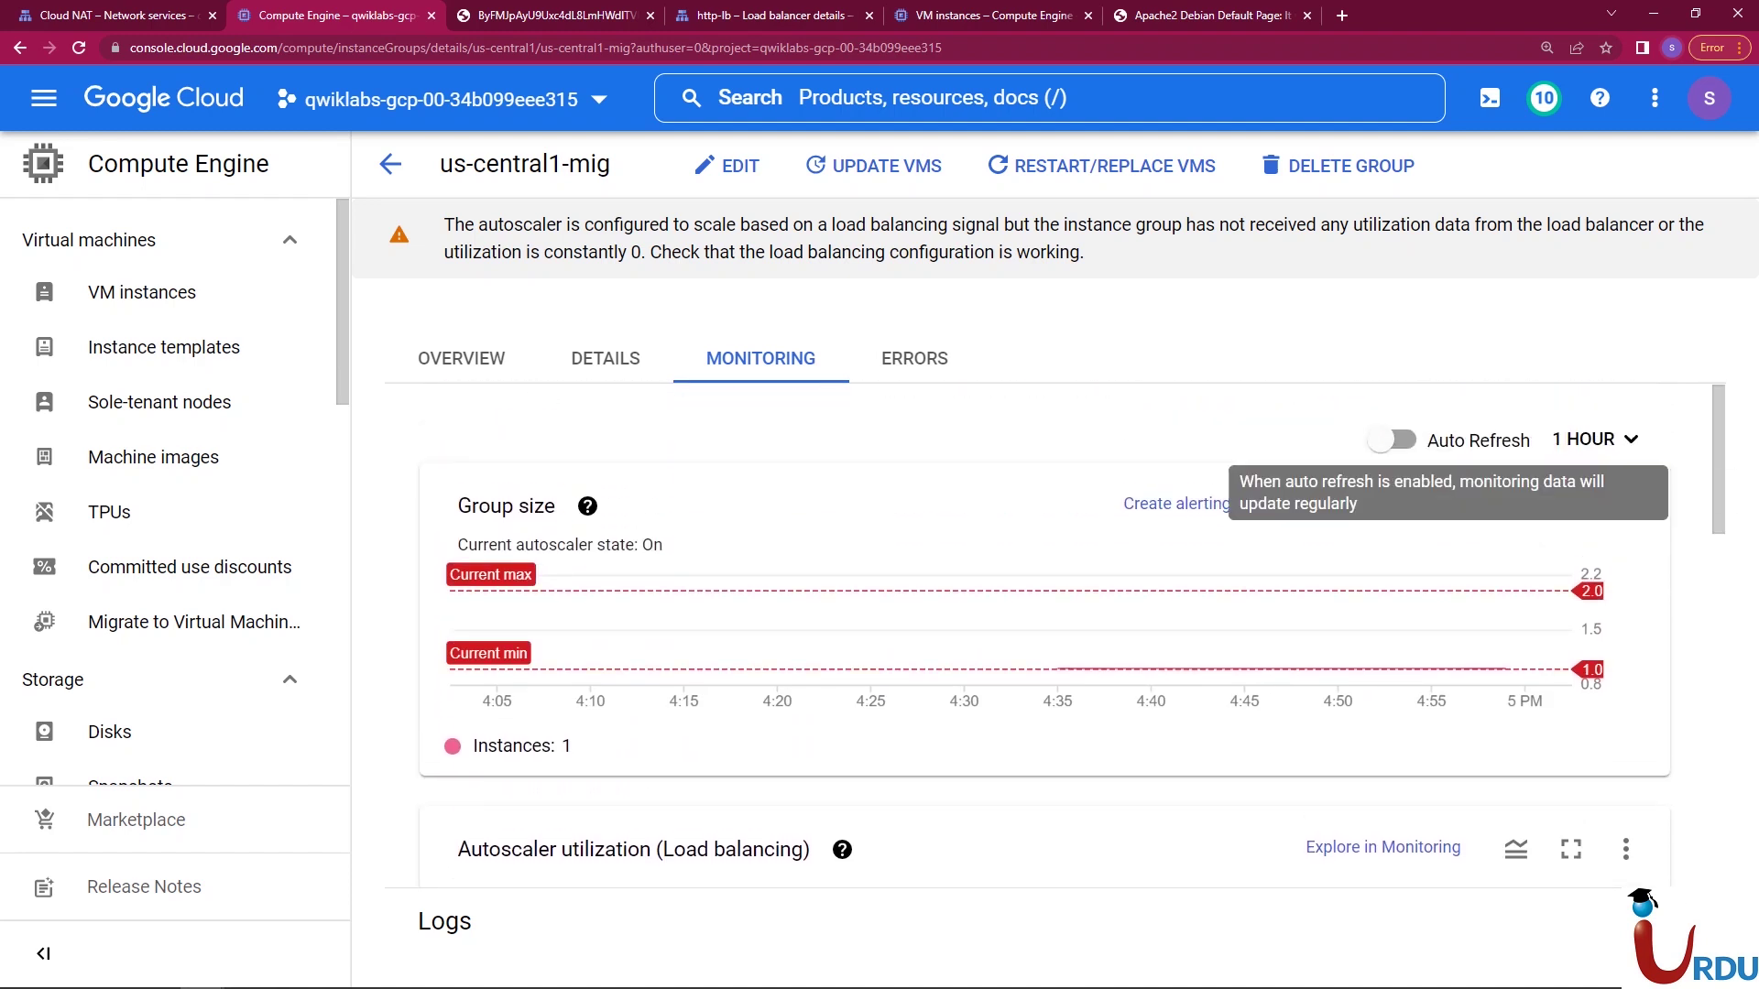
- Enable auto refresh for us-central1-mig's monitoring charts and view the available time range options
scroll(1396, 439, "down", 1)
left_click(1392, 338)
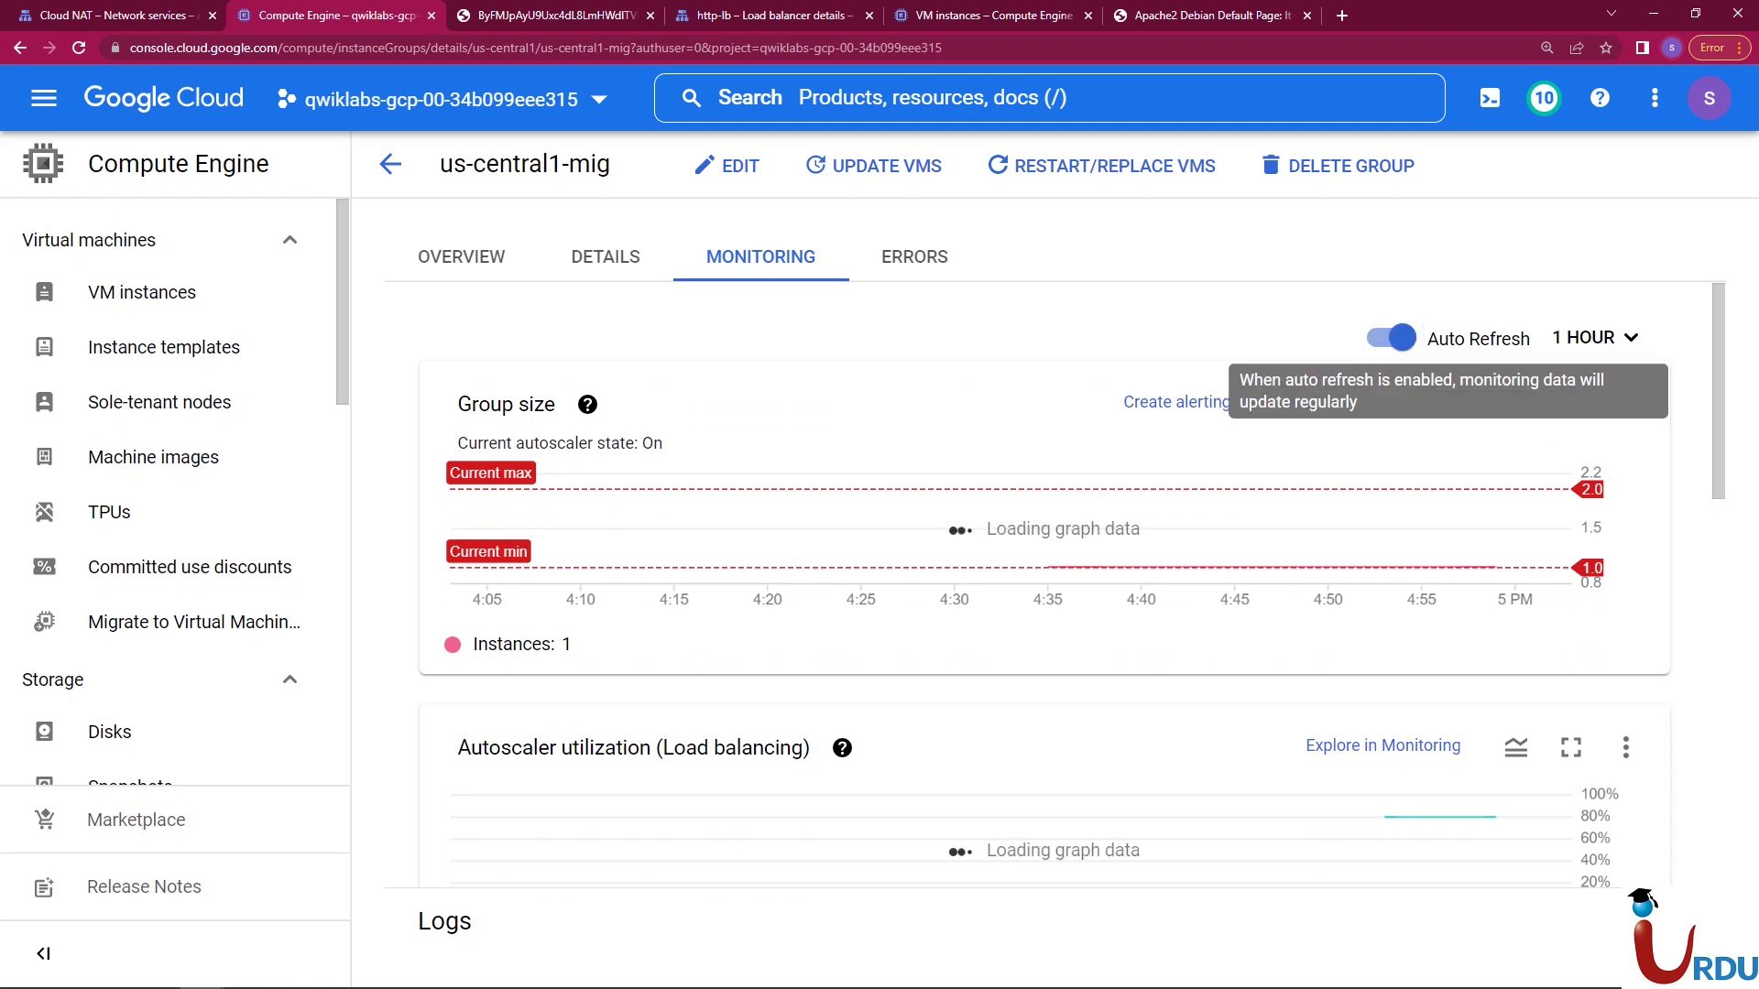
left_click(1593, 338)
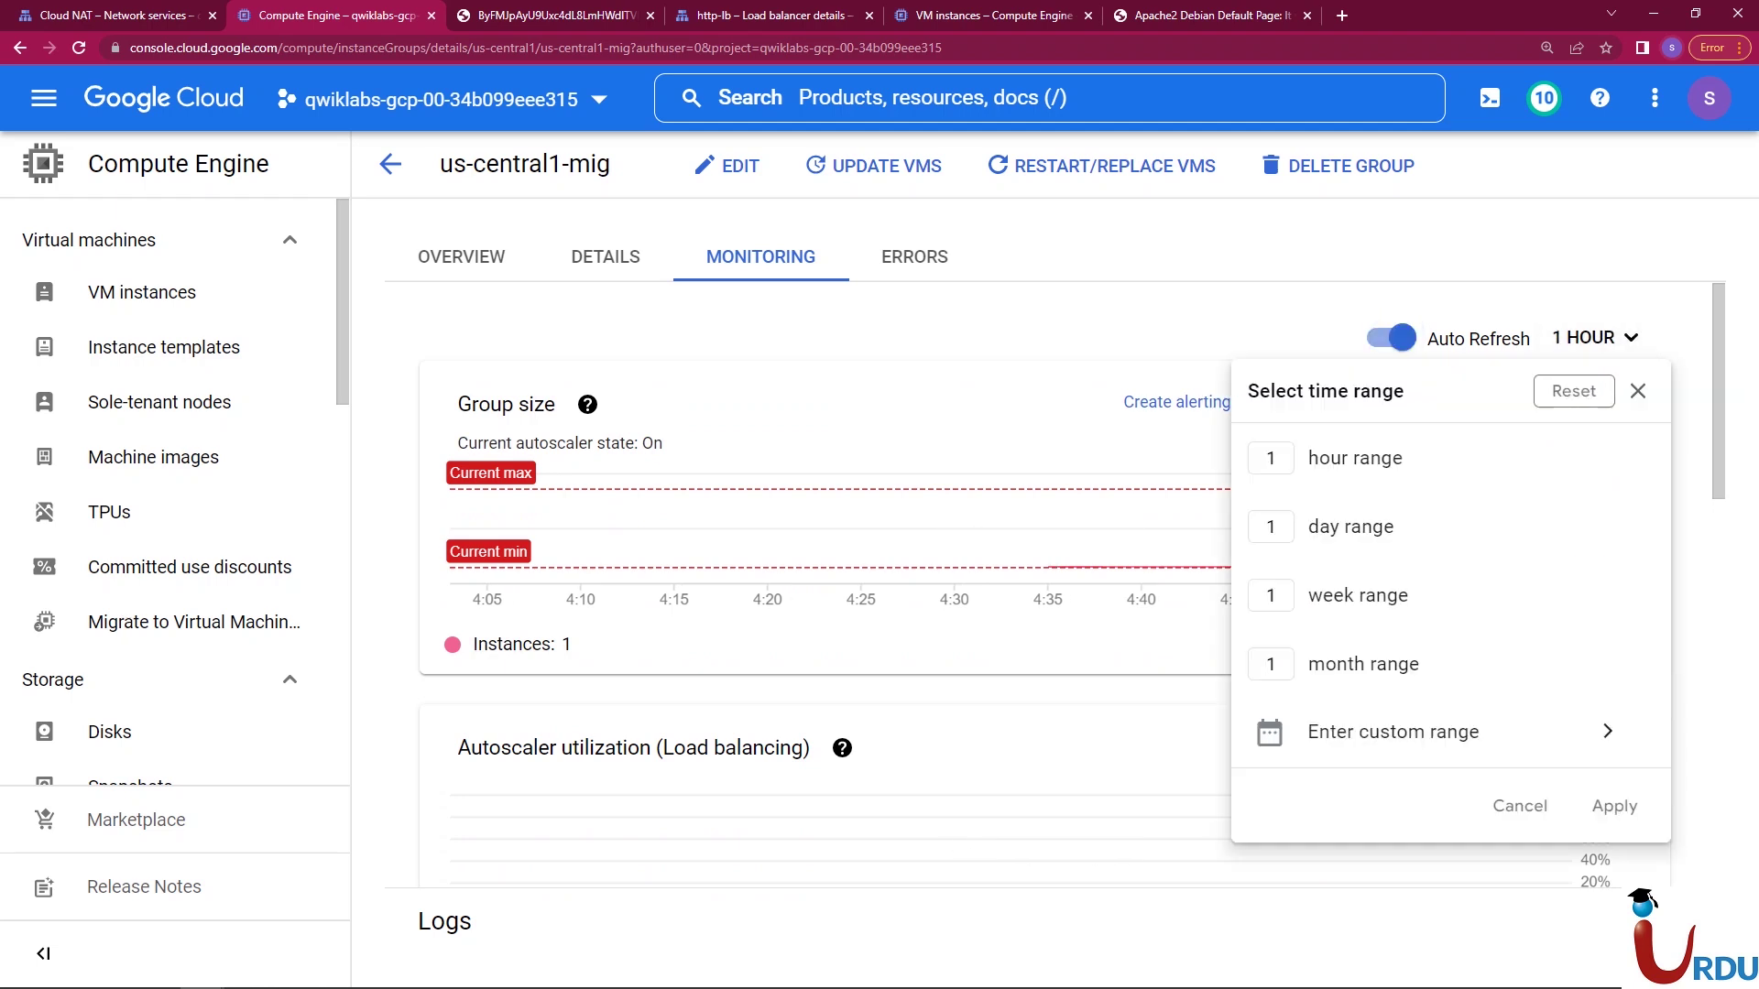
key("Escape")
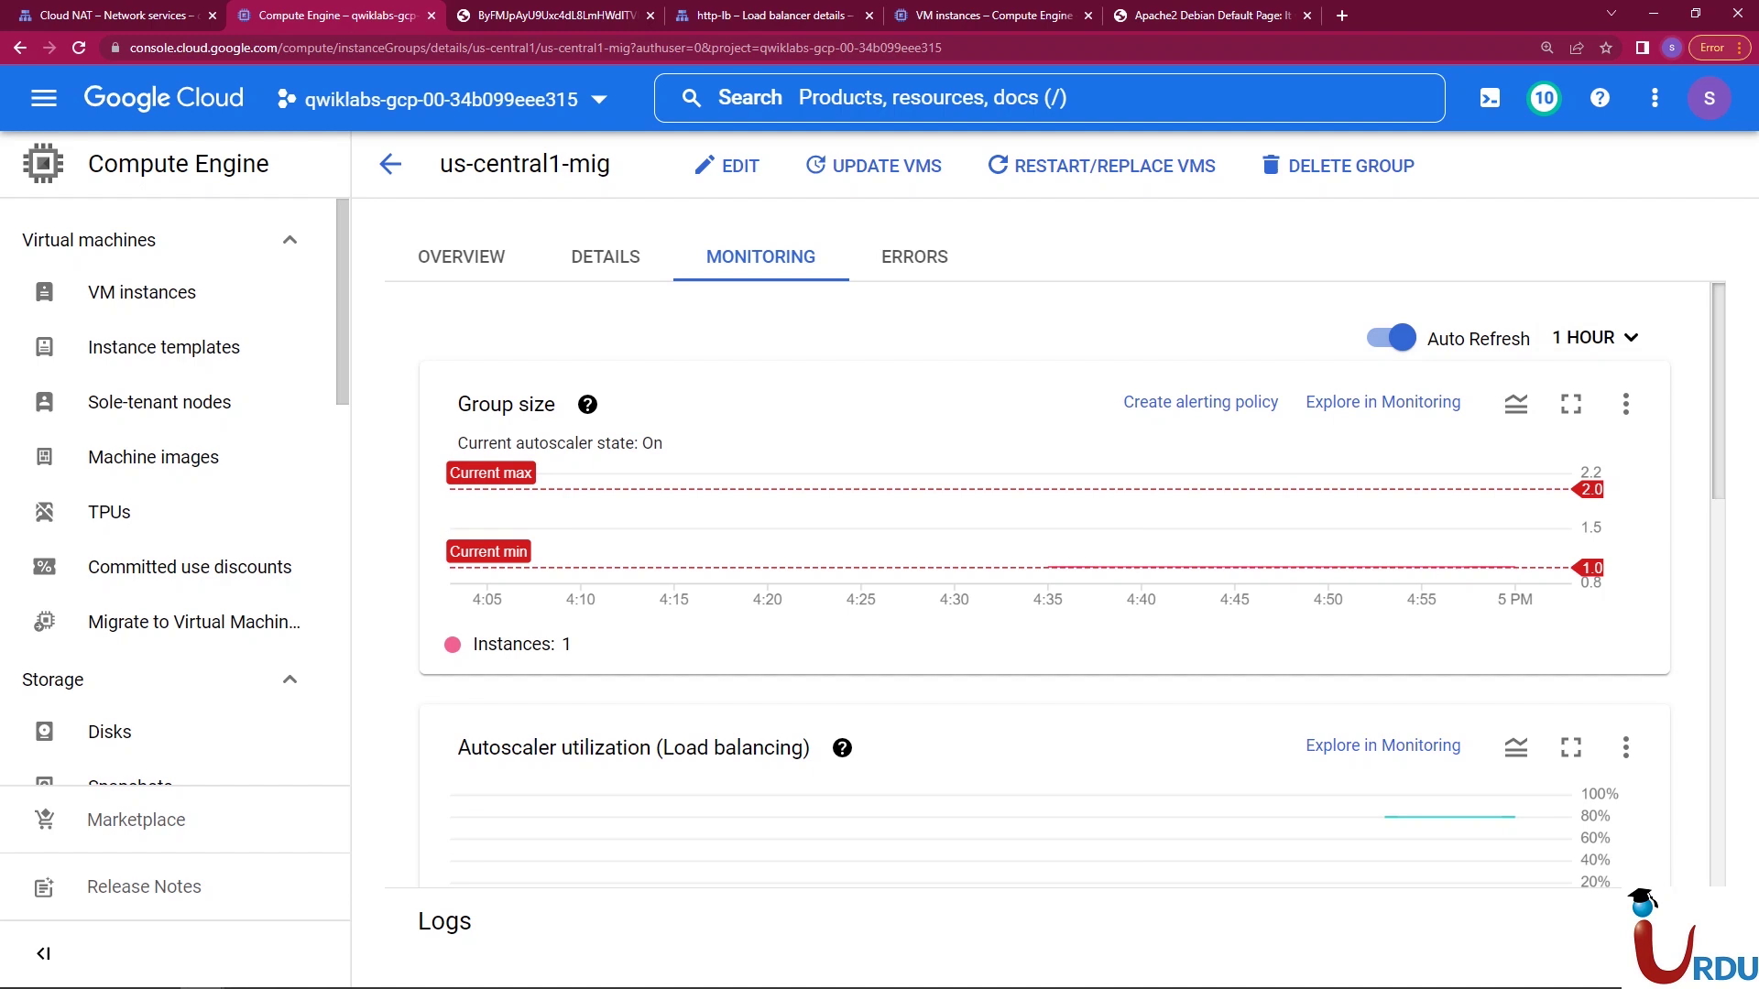
- Examine the refreshed disk I/O, network bytes and network packets charts of us-central1-mig
scroll(1072, 586, "down", 7)
scroll(1072, 586, "down", 4)
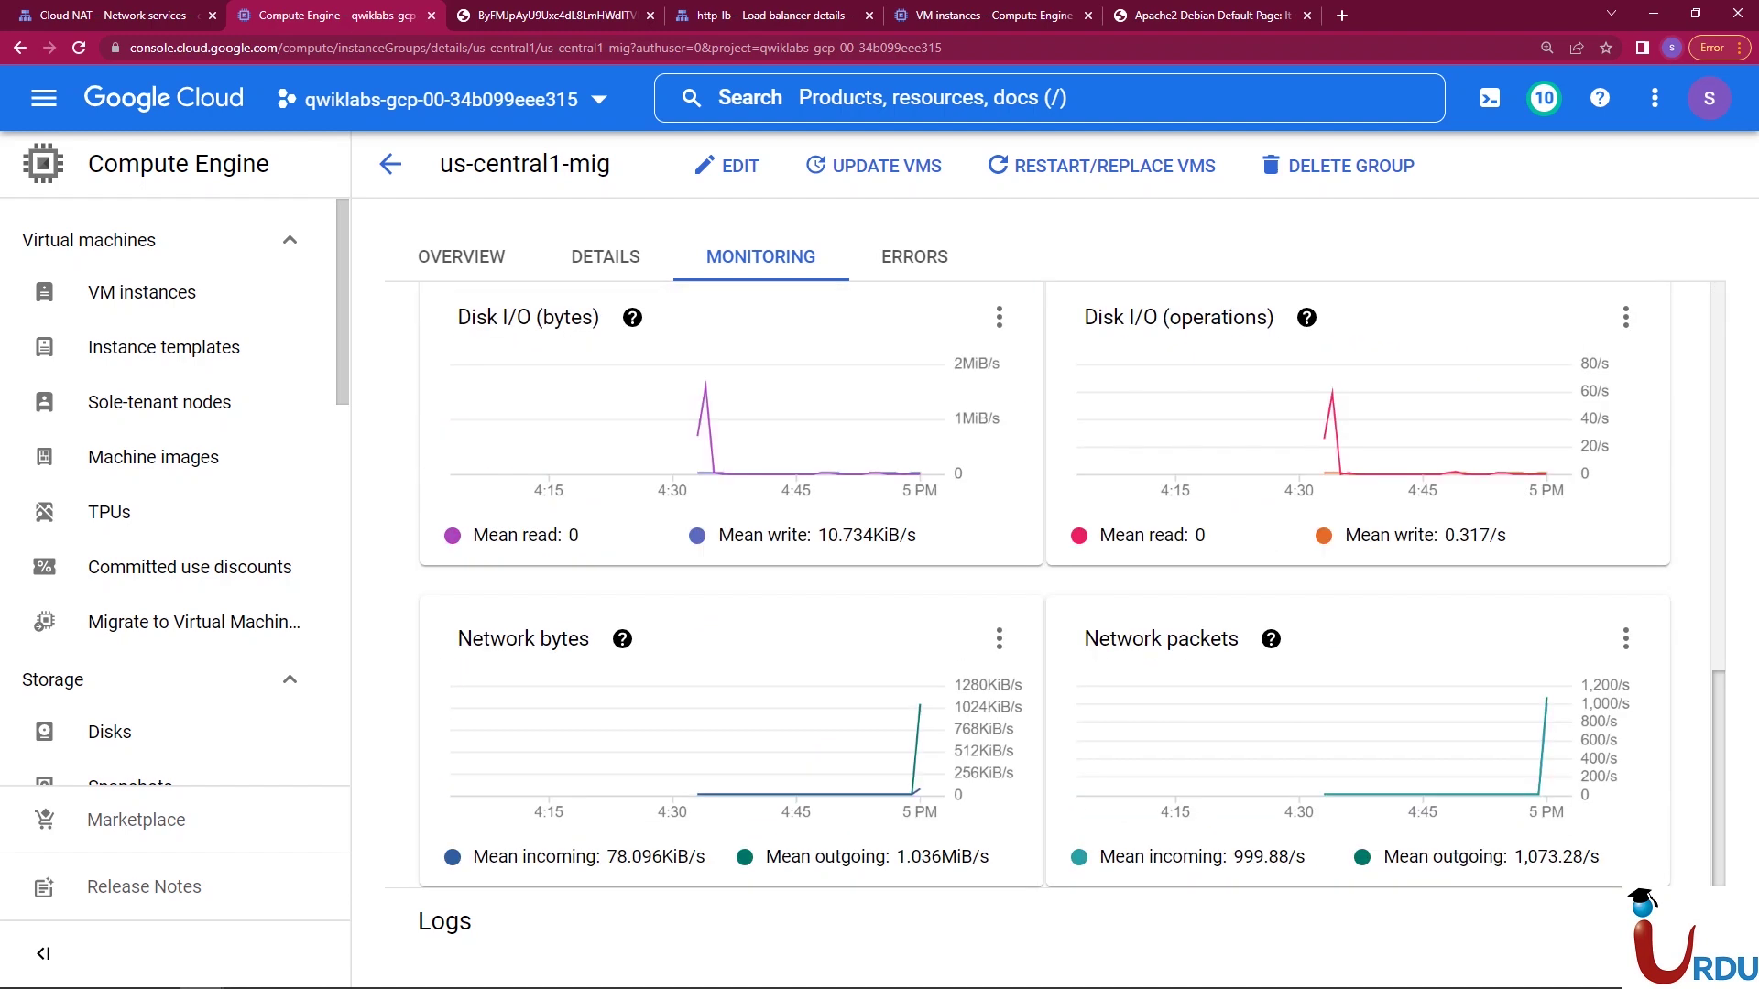
mouse_move(1545, 714)
scroll(1071, 586, "up", 10)
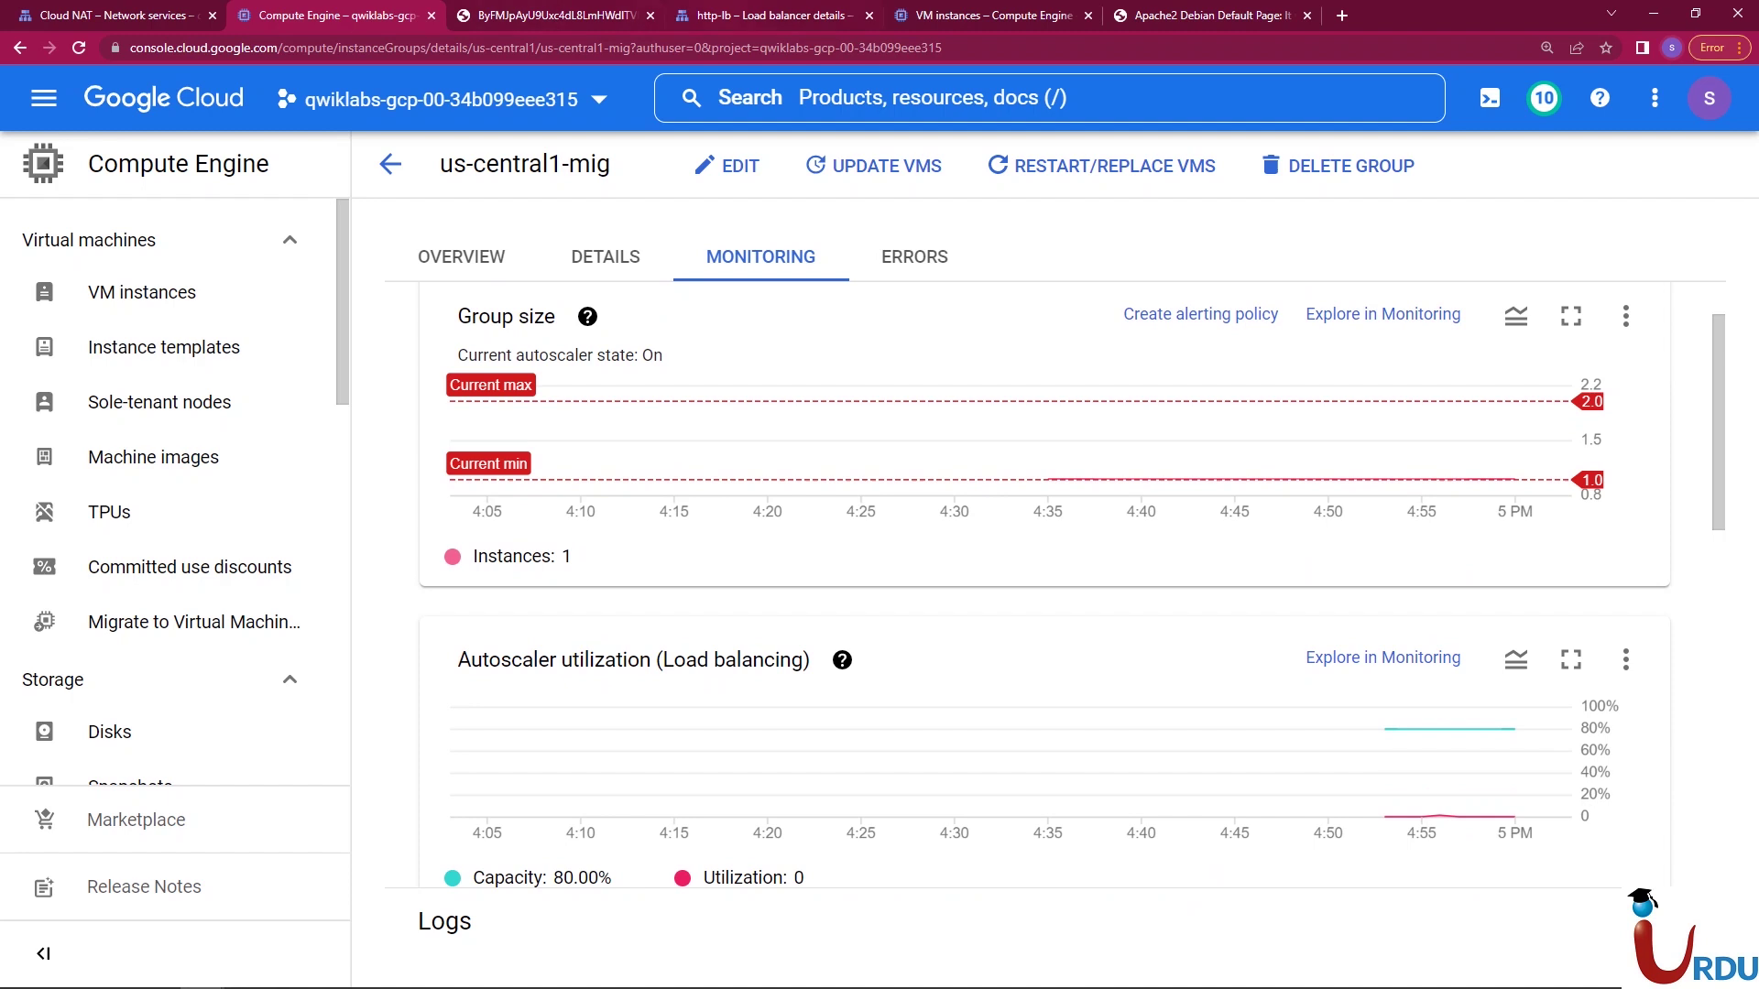
- Switch to the VM instances, refresh the list, and check which managed instances are running in each zone
key("ctrl+Tab")
key("ctrl+Tab")
key("ctrl+Tab")
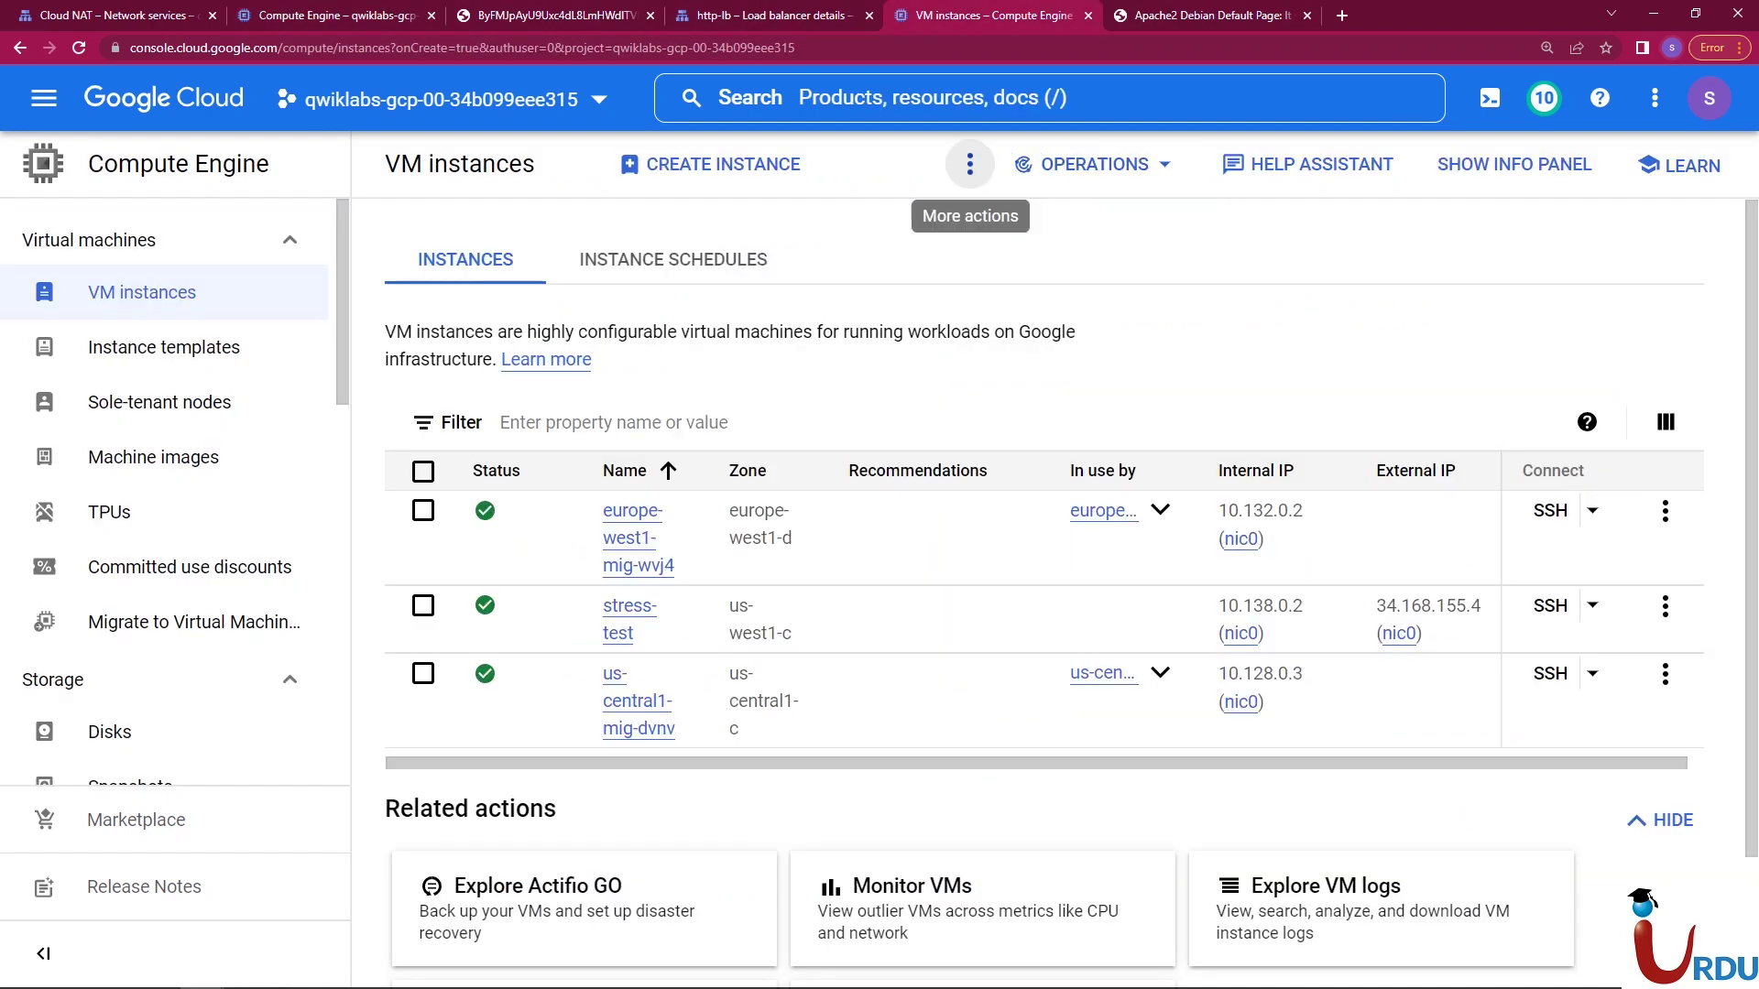
left_click(969, 164)
left_click(1024, 653)
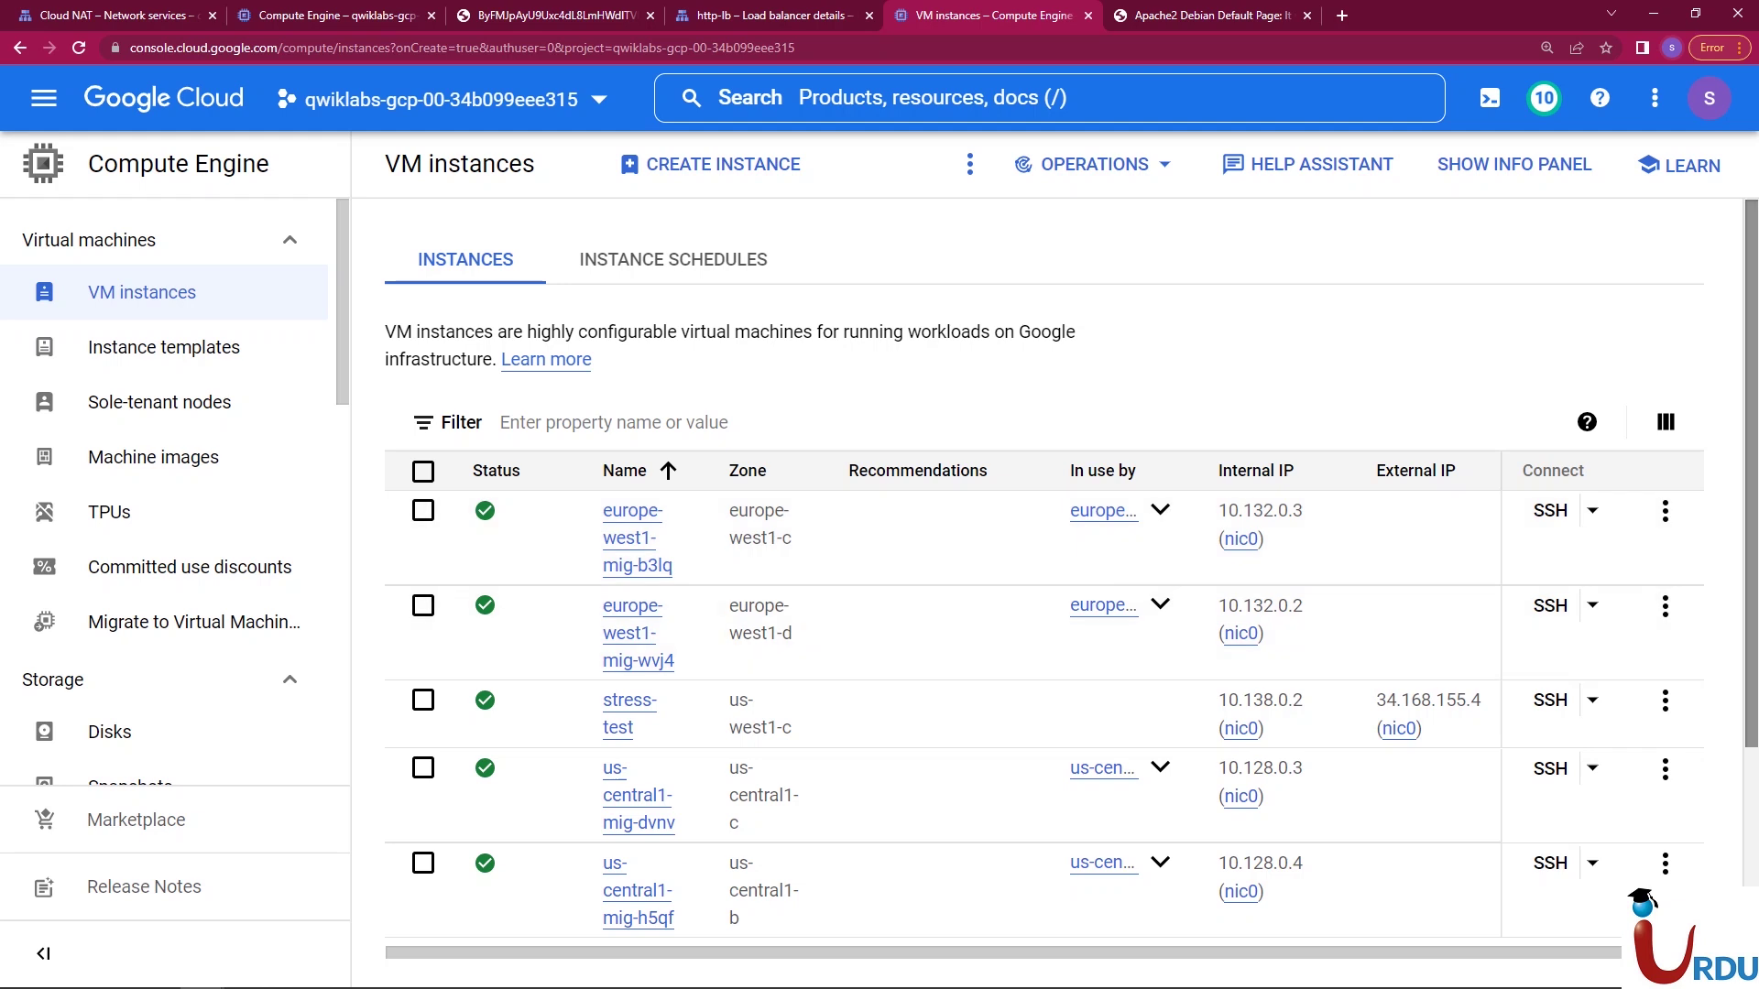
scroll(1044, 513, "down", 3)
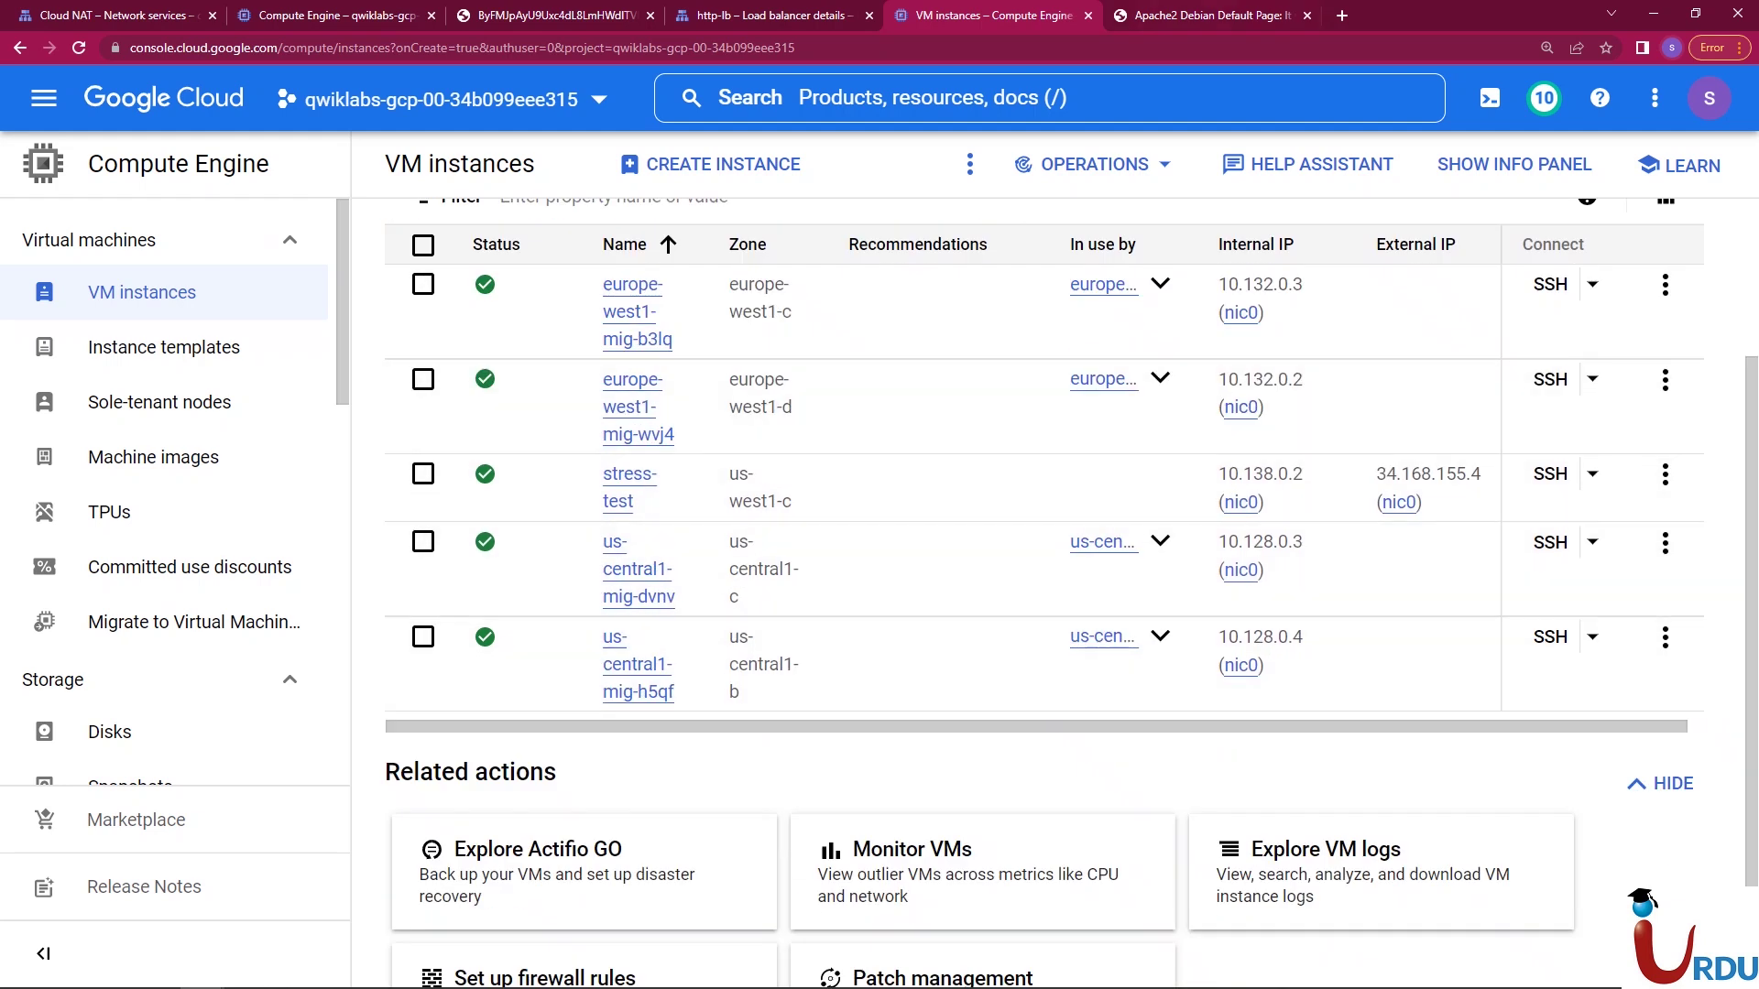
- Reload the Apache2 Debian default page at 34.160.21.225 to check that the load balancer still responds
key("ctrl+Tab")
key("F5")
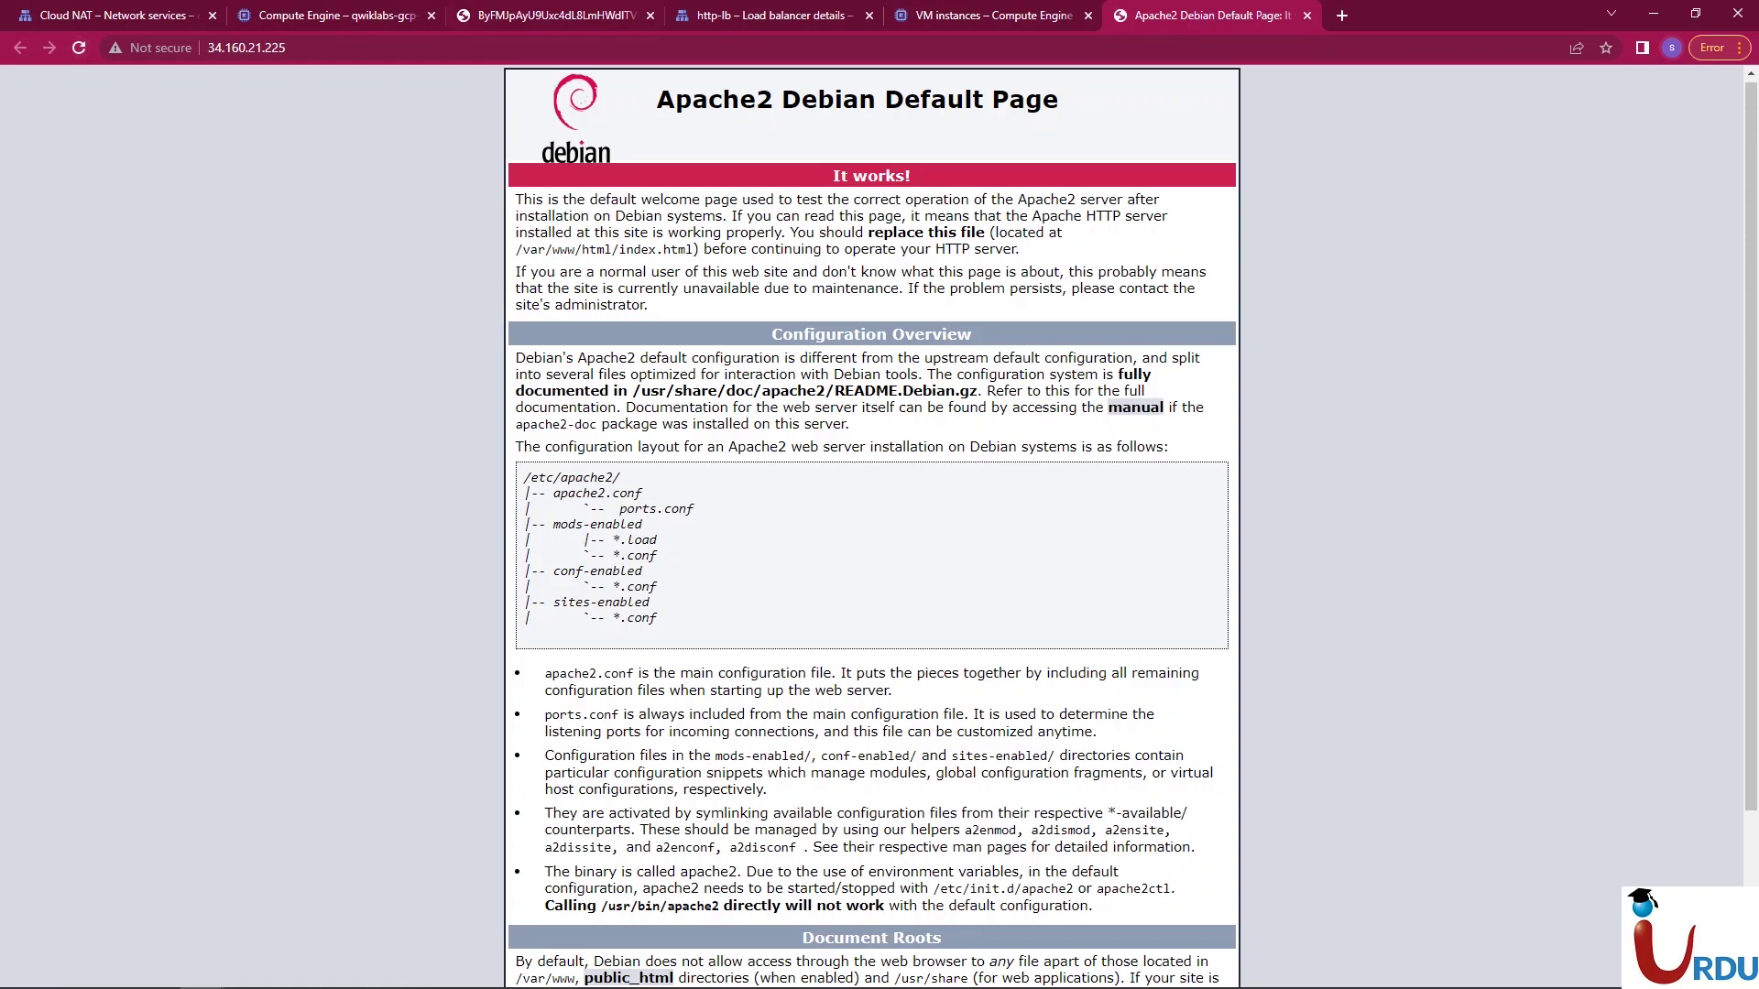
left_click(320, 14)
- Reload the load balancer list and reopen http-lb's monitoring diagram
left_click(766, 15)
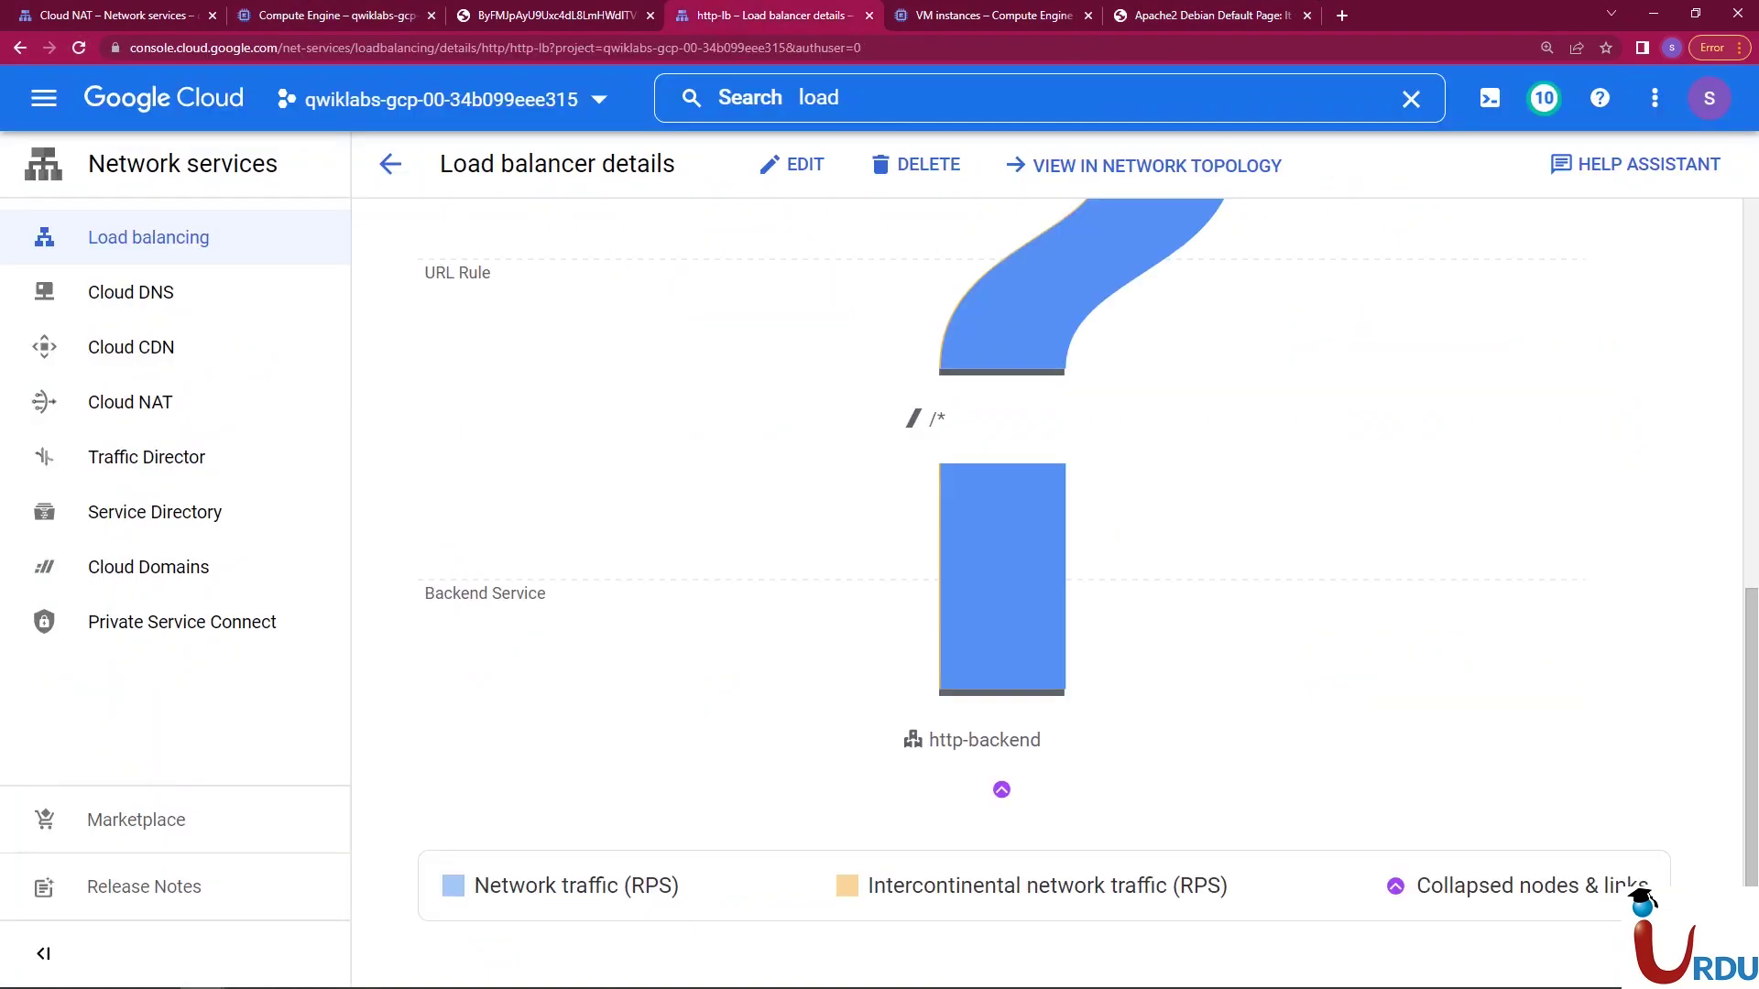
scroll(1053, 595, "up", 10)
left_click(390, 164)
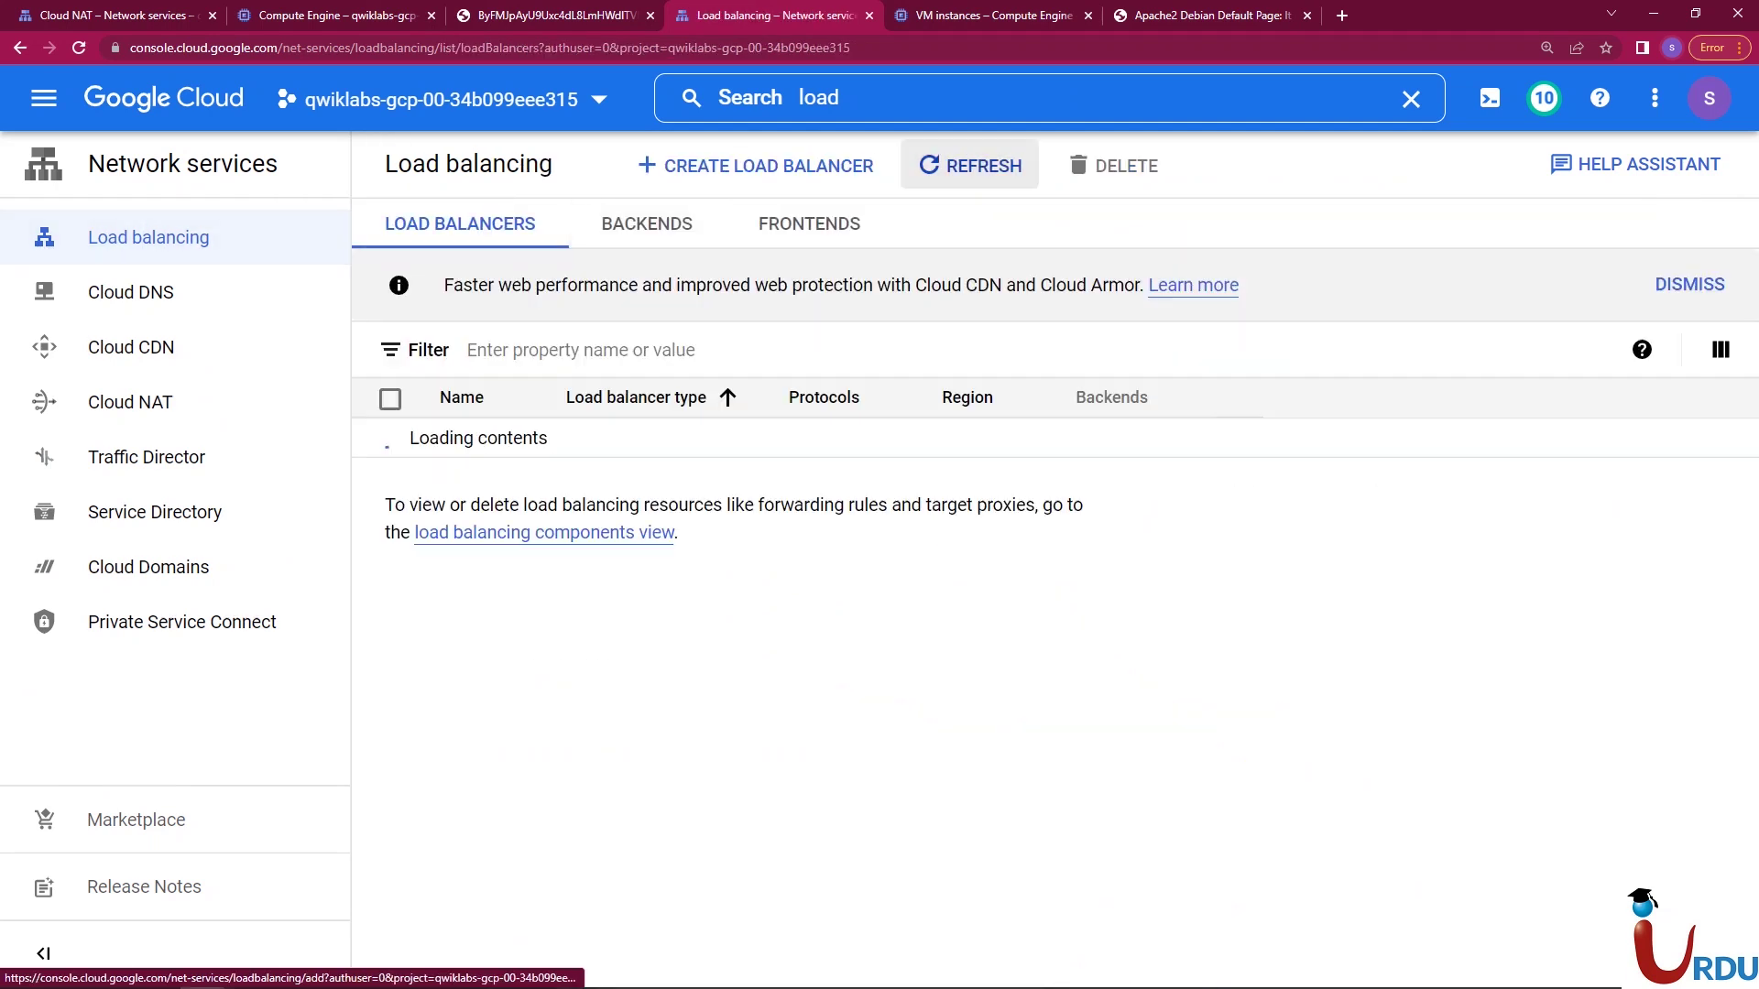
left_click(465, 438)
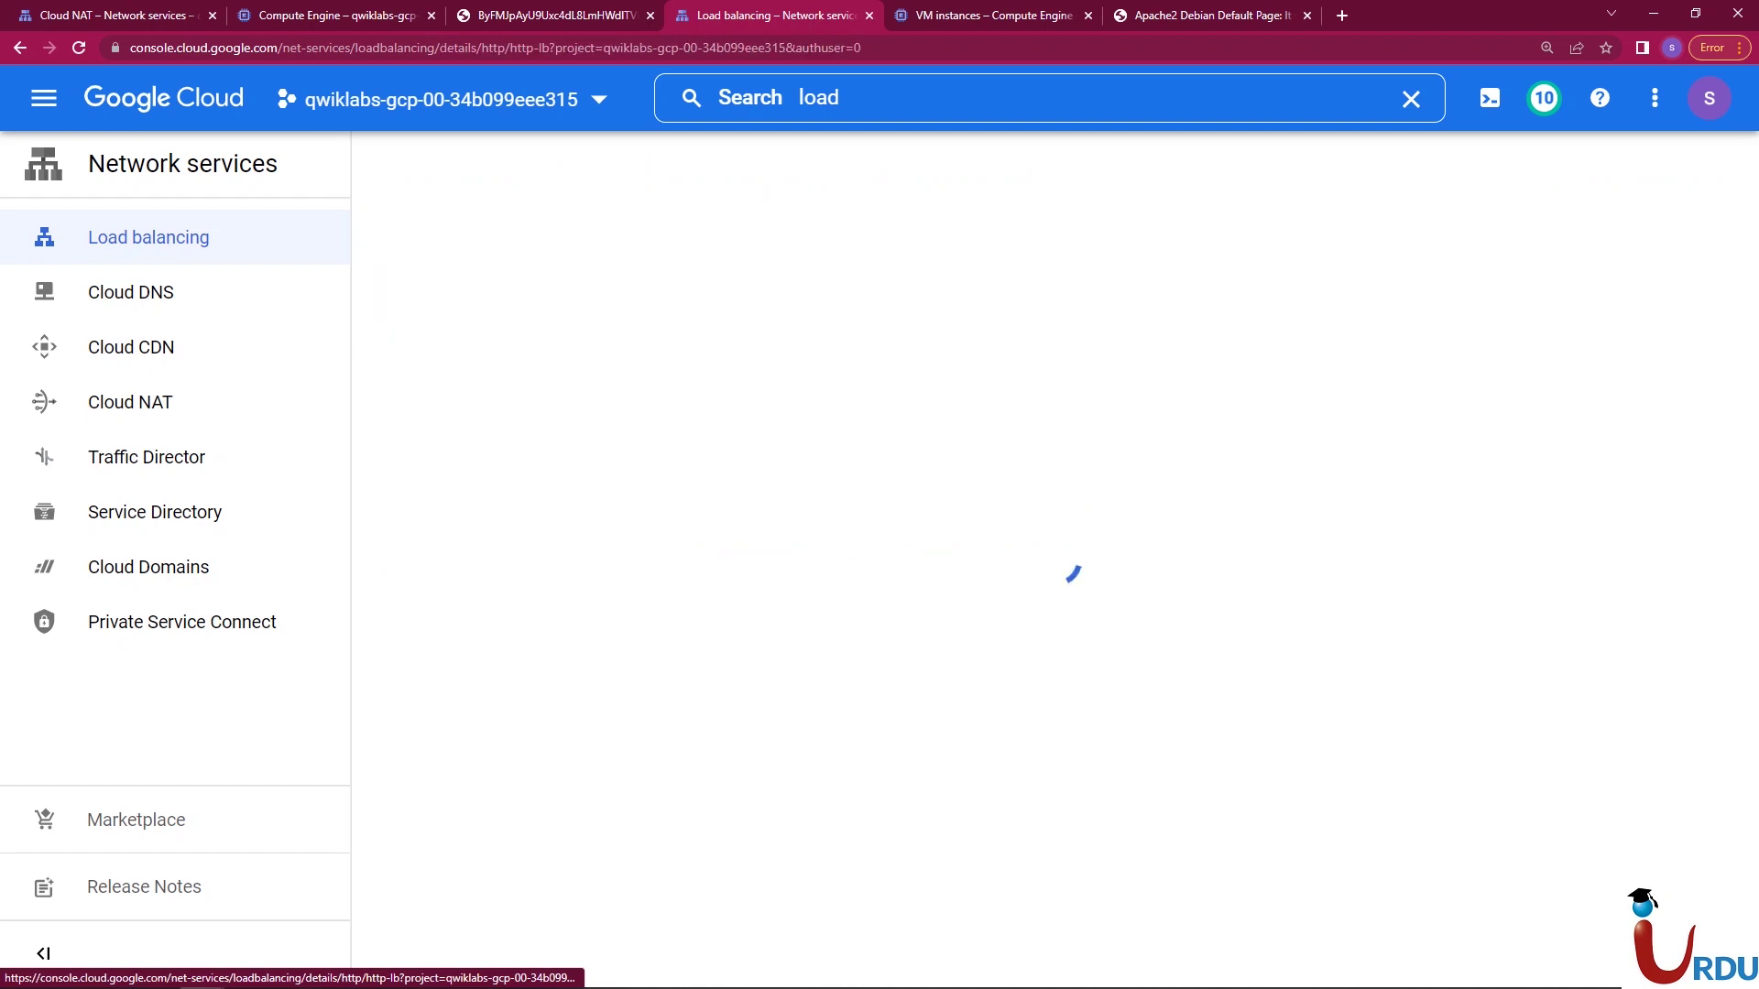
left_click(624, 399)
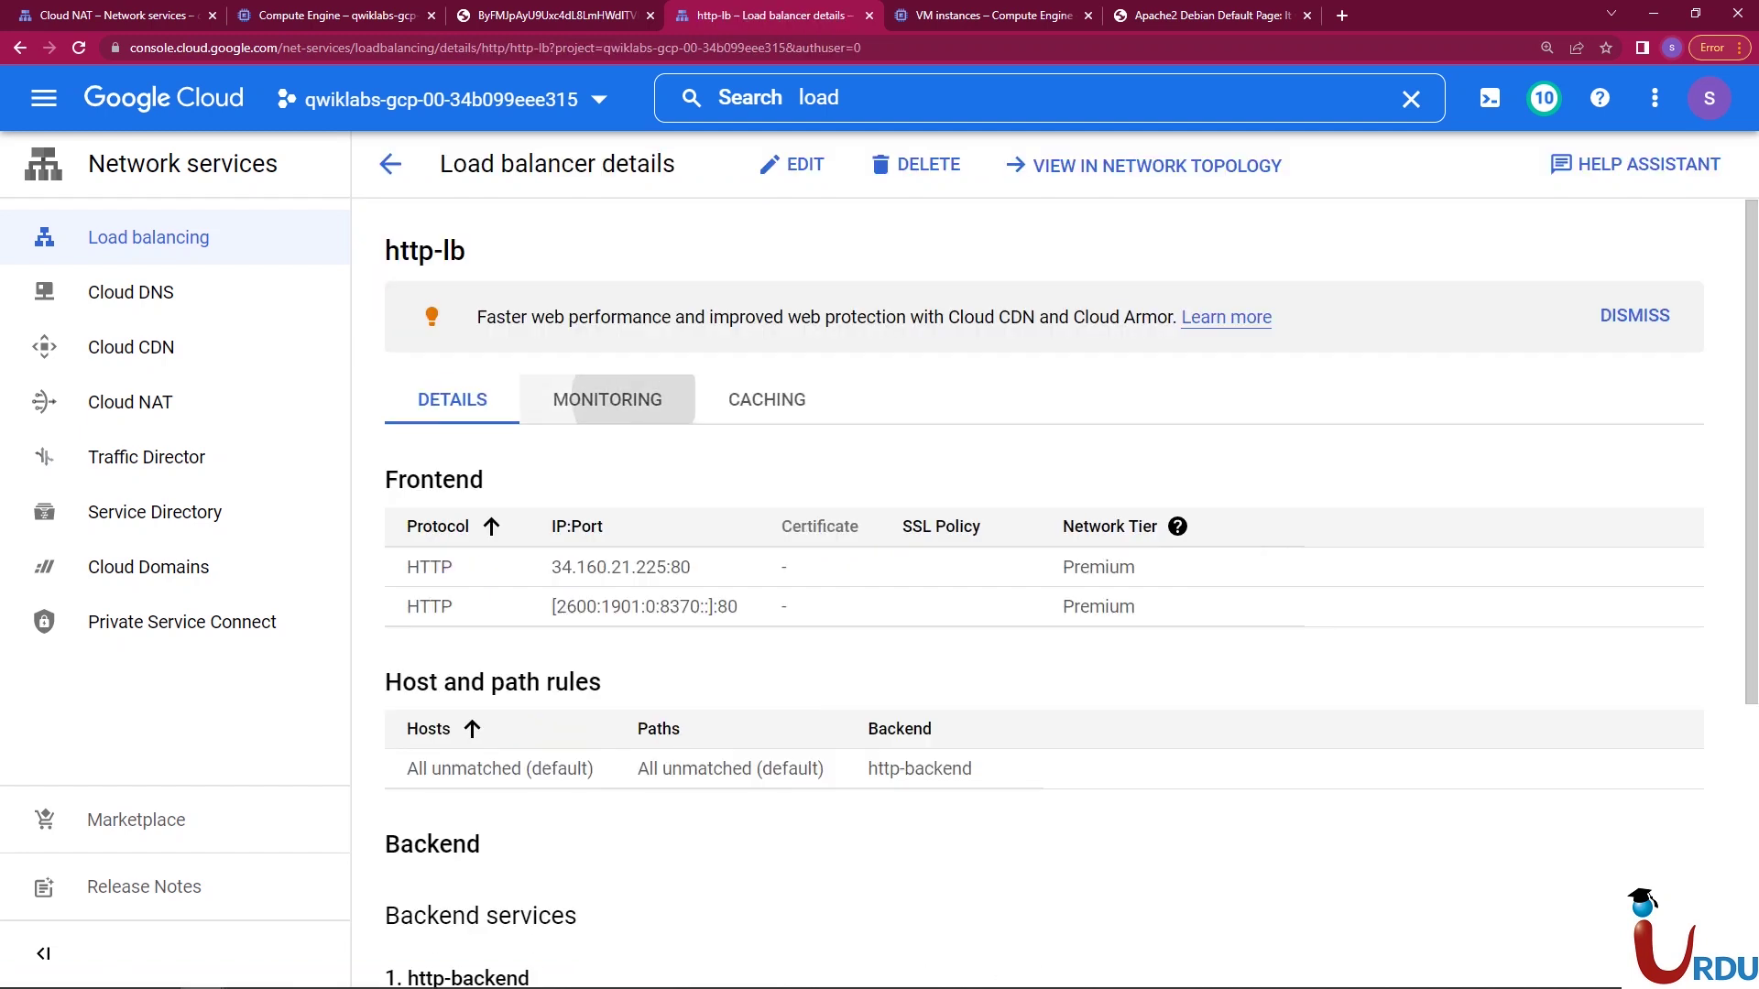
- Trace the regular and intercontinental traffic from America, Europe and Asia through feipv4 down to http-backend
scroll(1044, 592, "down", 1)
scroll(1062, 595, "down", 1)
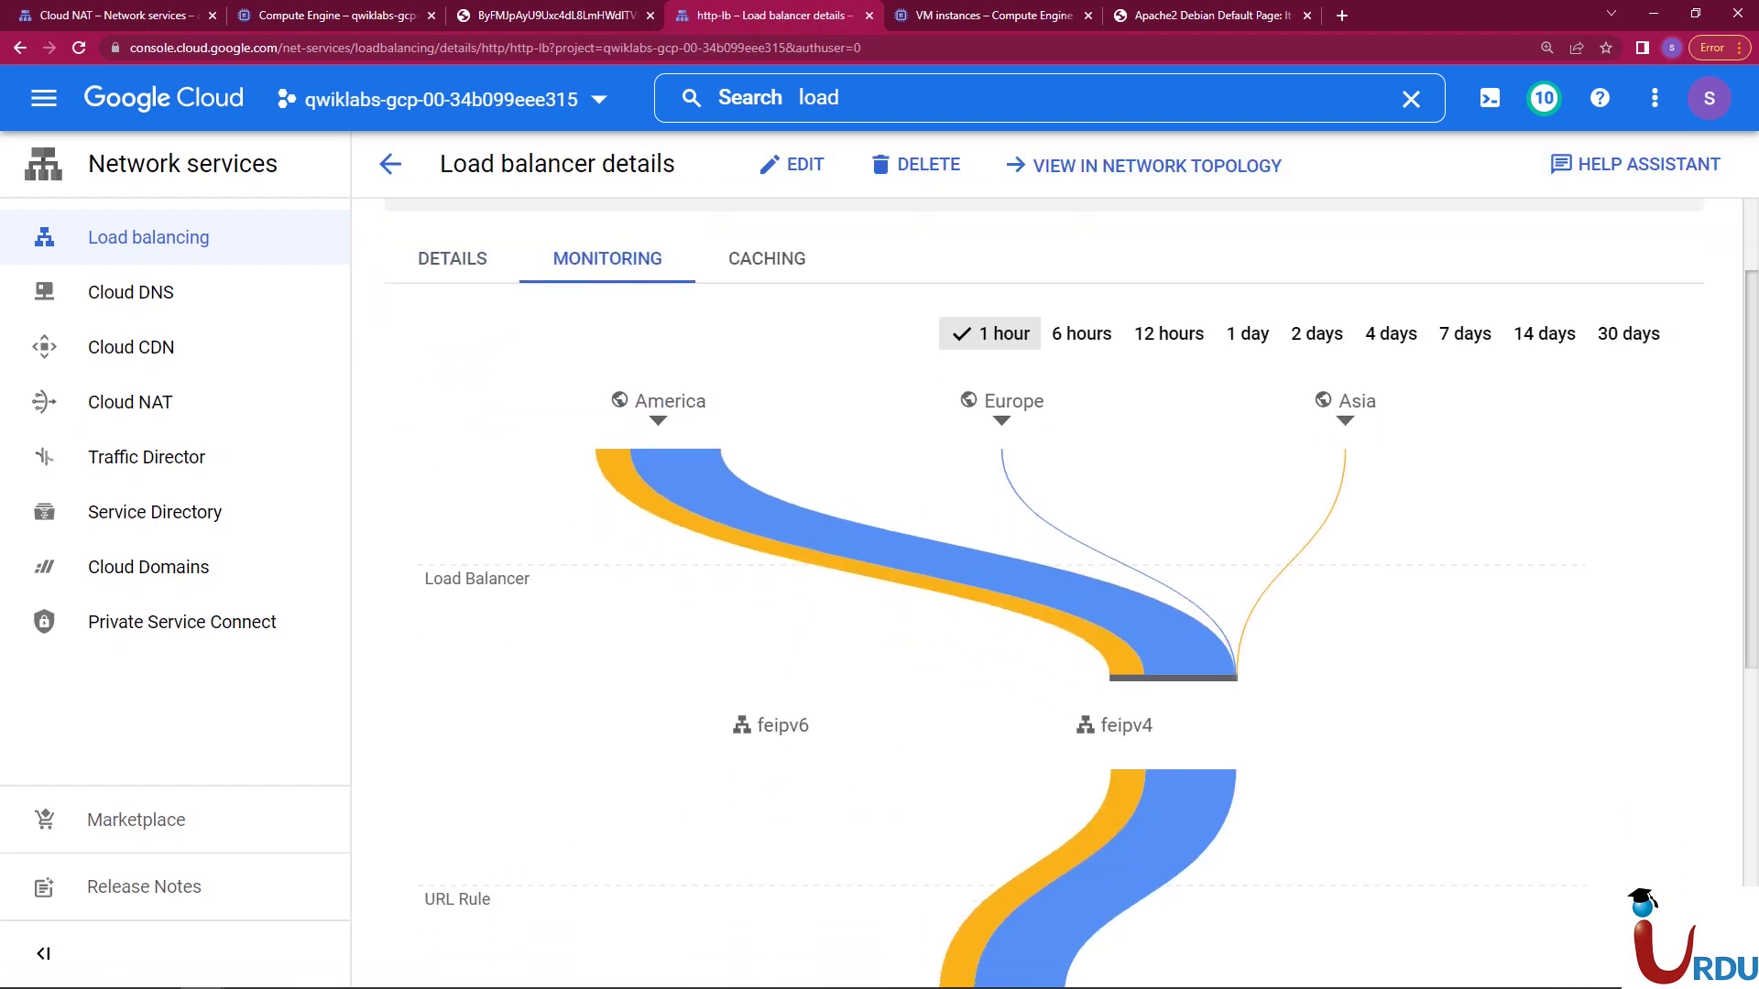
scroll(1062, 596, "down", 6)
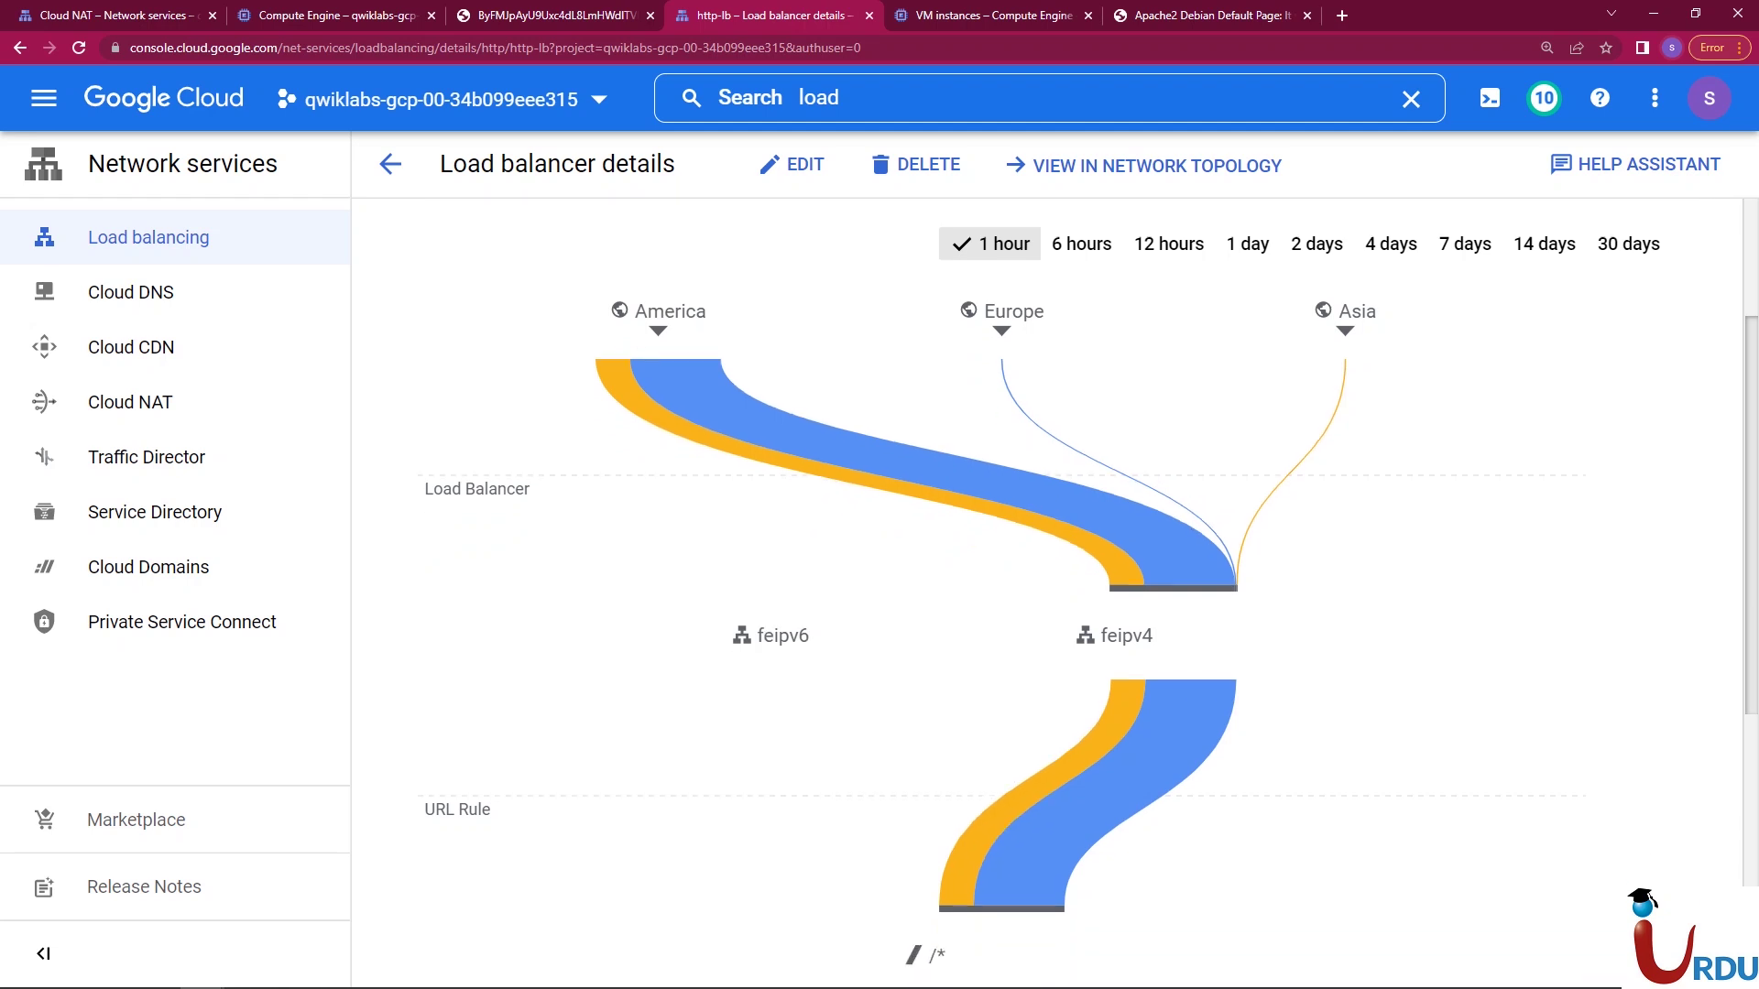
scroll(1062, 595, "down", 1)
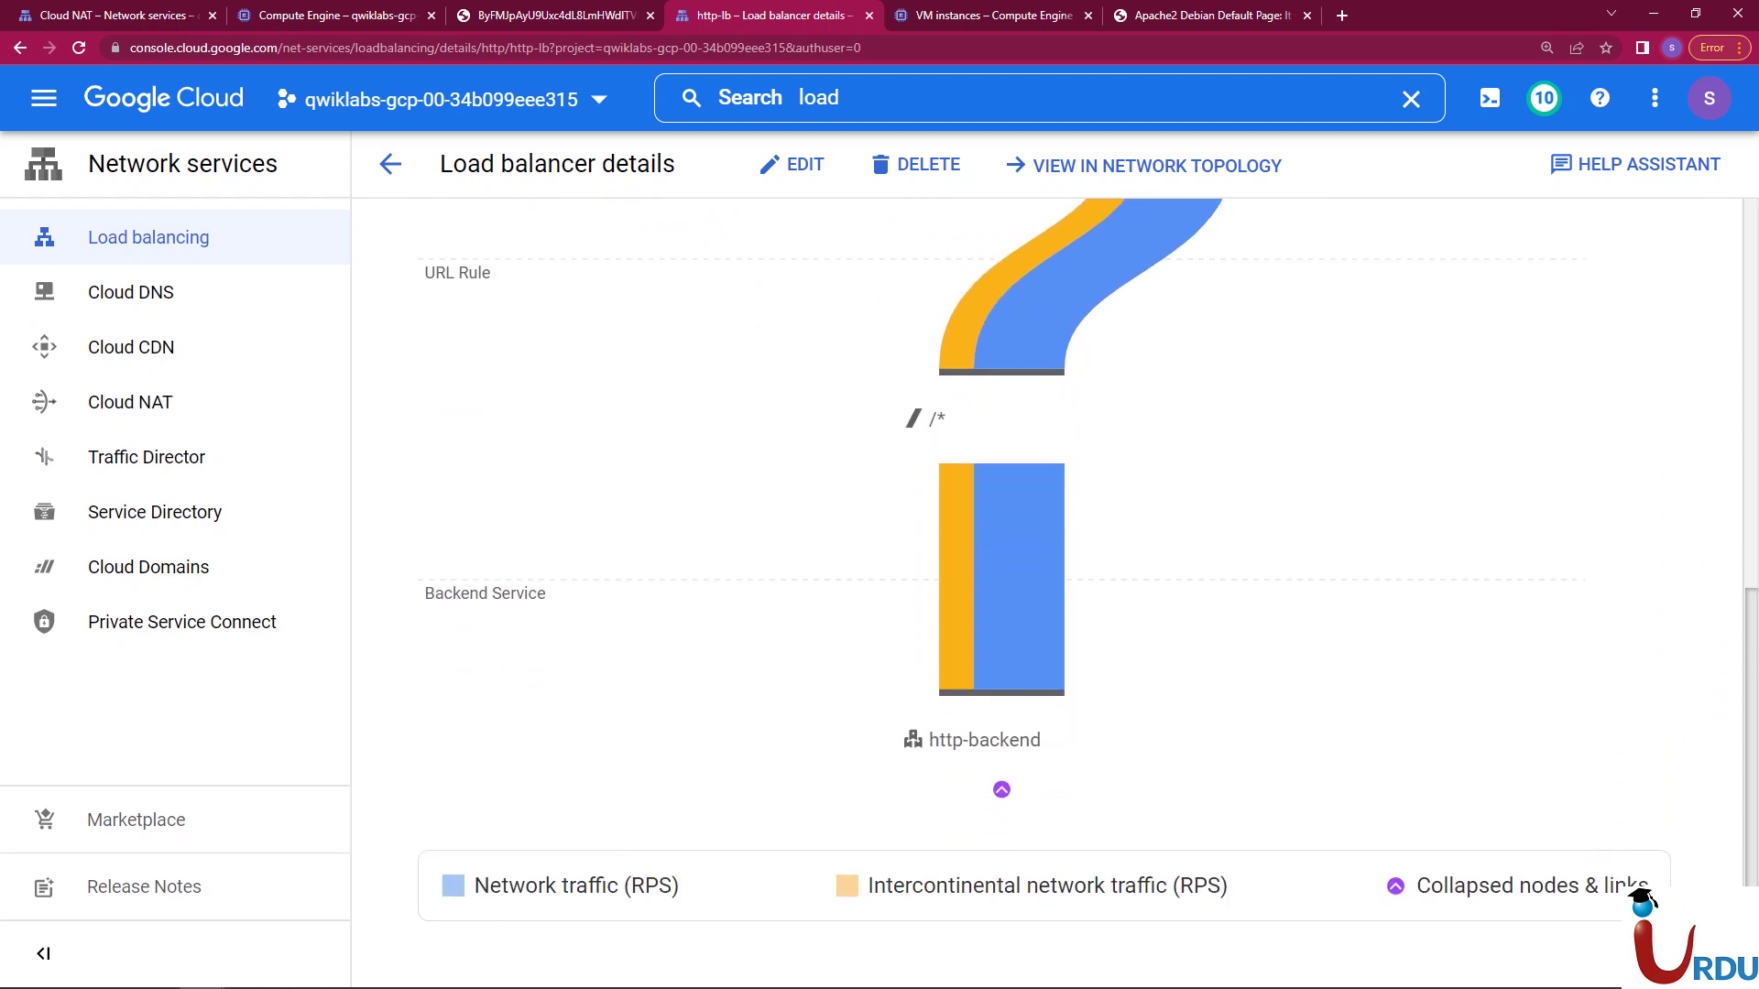
scroll(1063, 595, "up", 8)
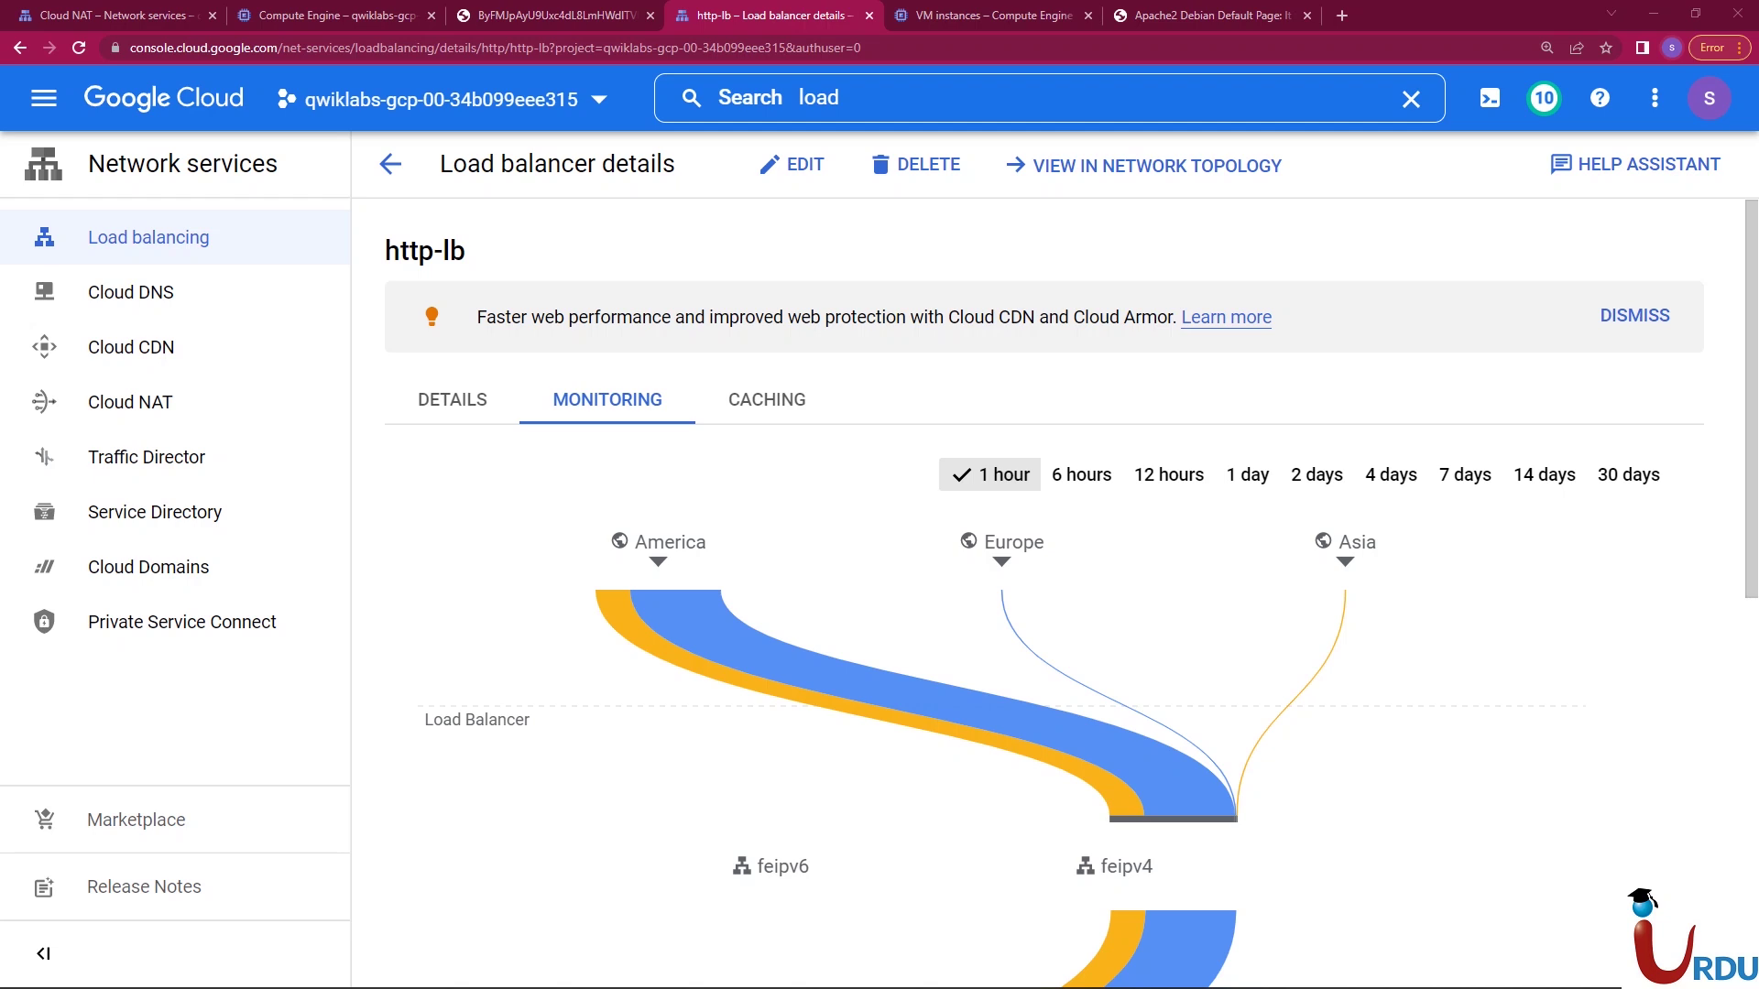
- Go back to us-central1-mig and check its instance status, health, autoscaling and group members in the overview
left_click(340, 13)
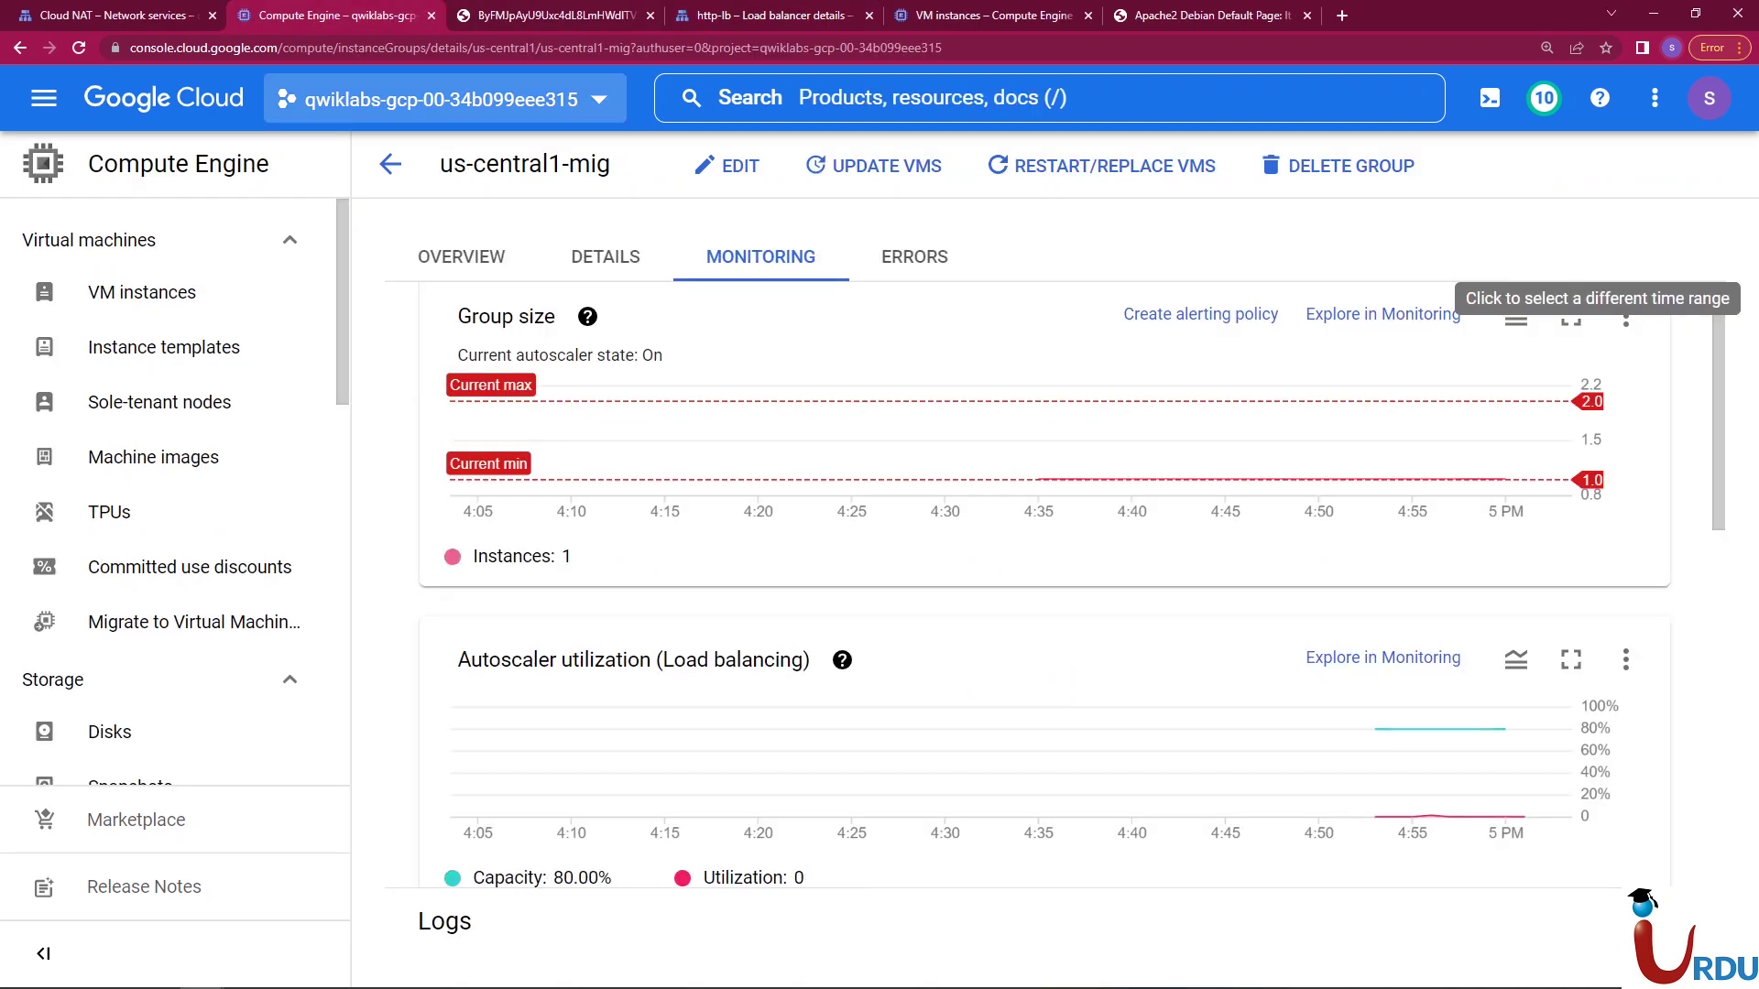
left_click(460, 256)
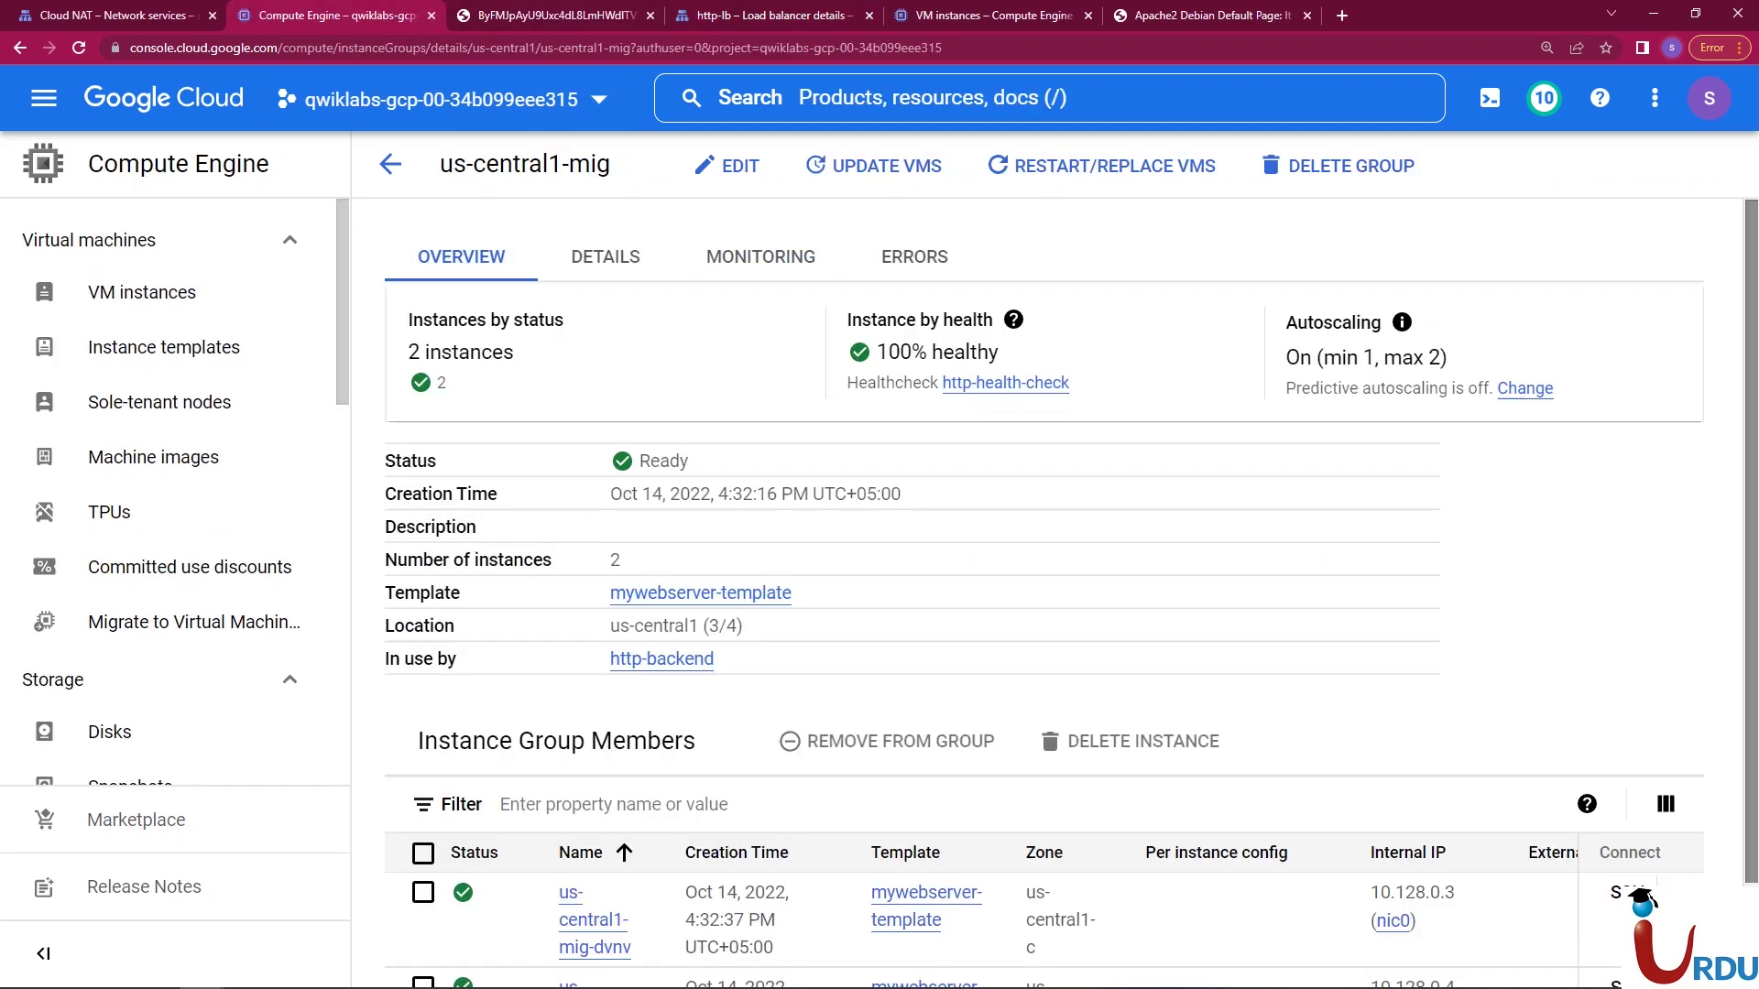
scroll(1062, 596, "down", 1)
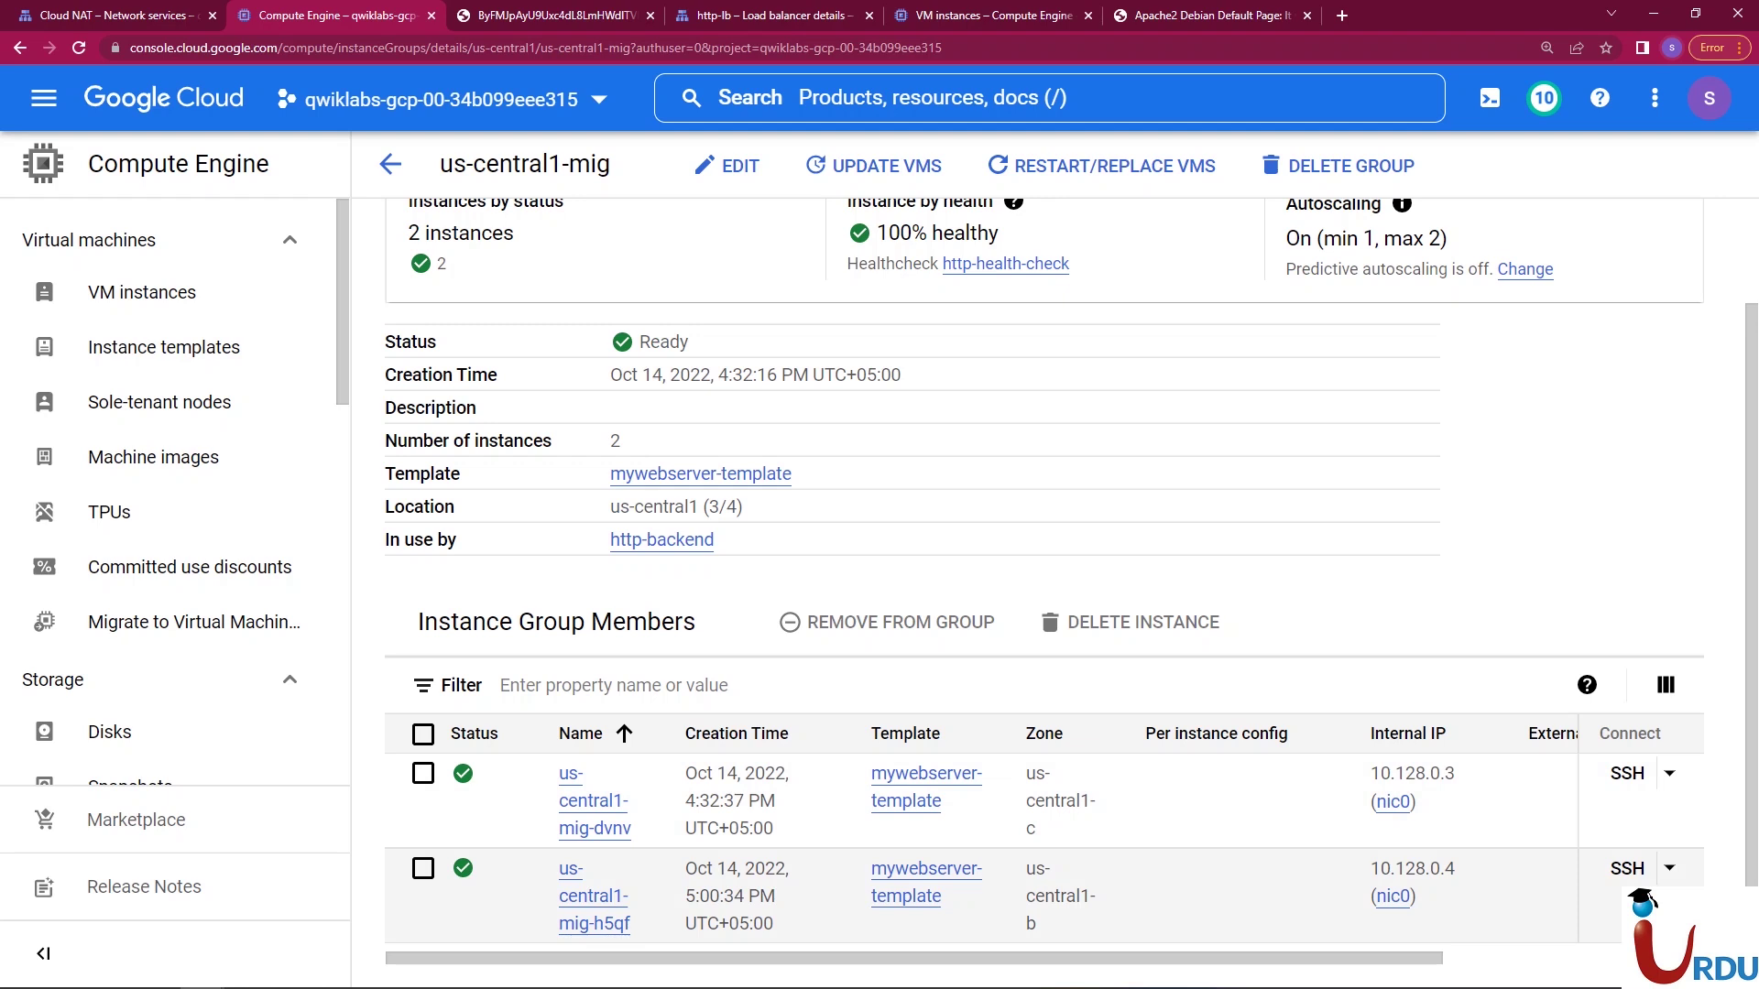
scroll(1045, 586, "up", 1)
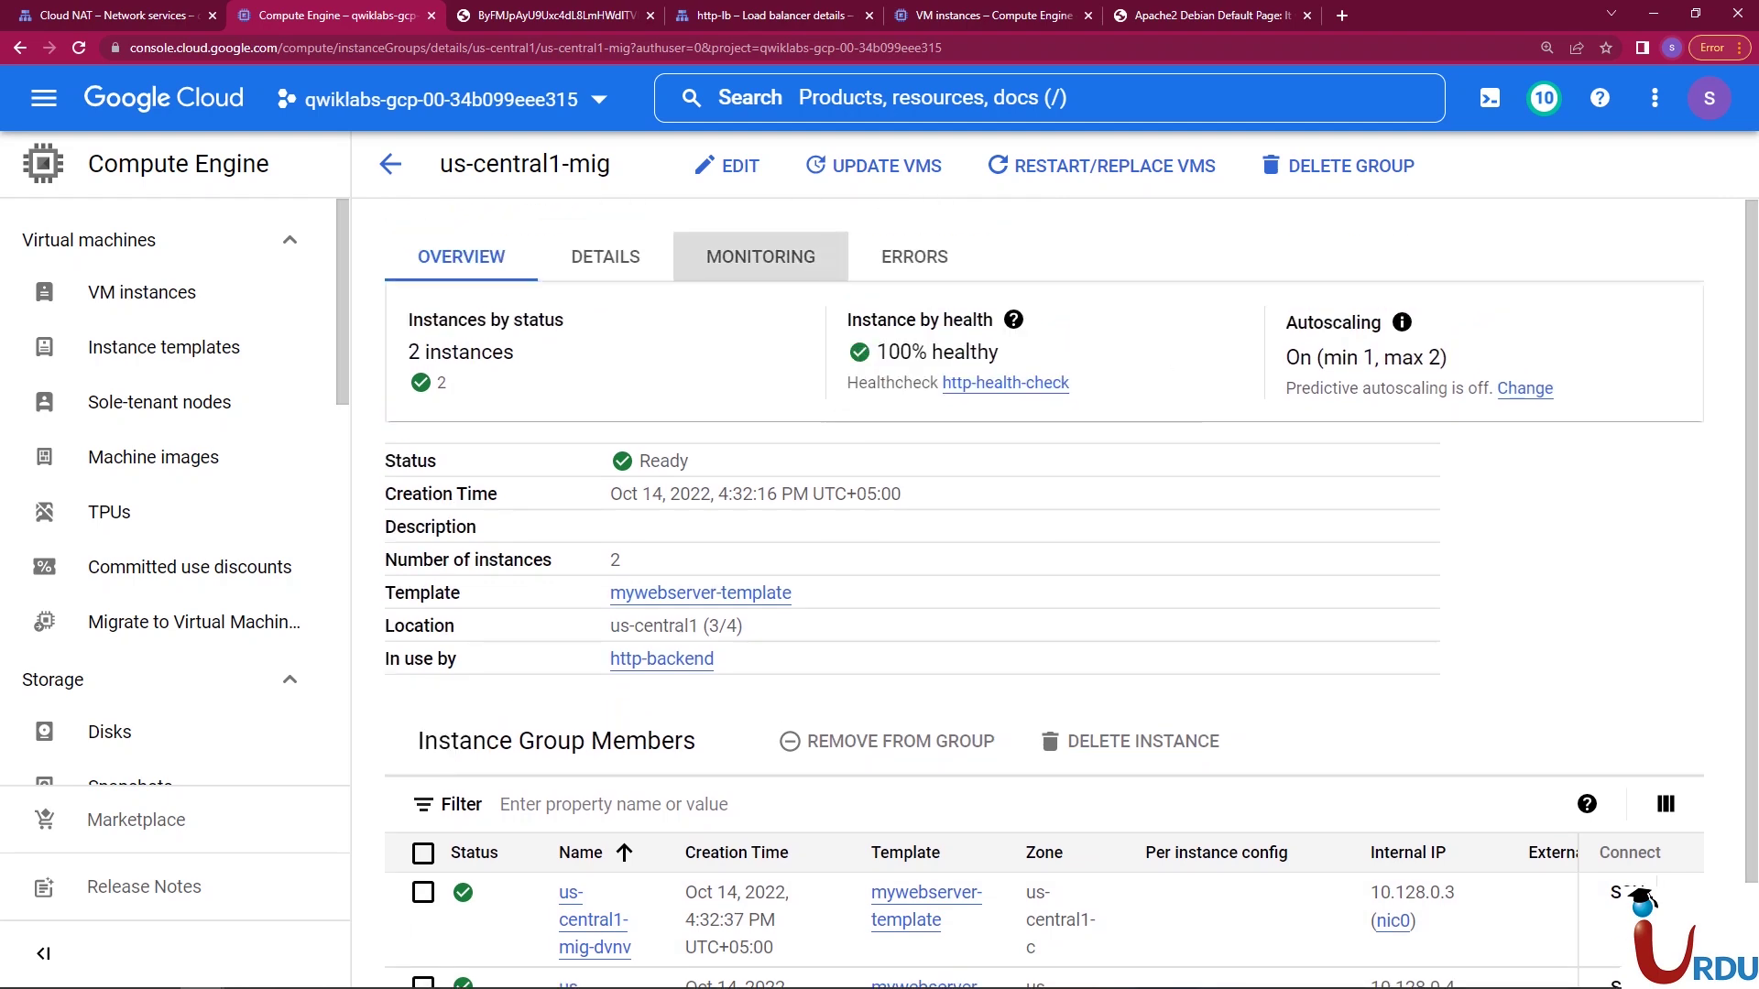
- Review us-central1-mig's template, location, autoscaling, autohealing and networking details, and check its error list
left_click(760, 256)
left_click(605, 257)
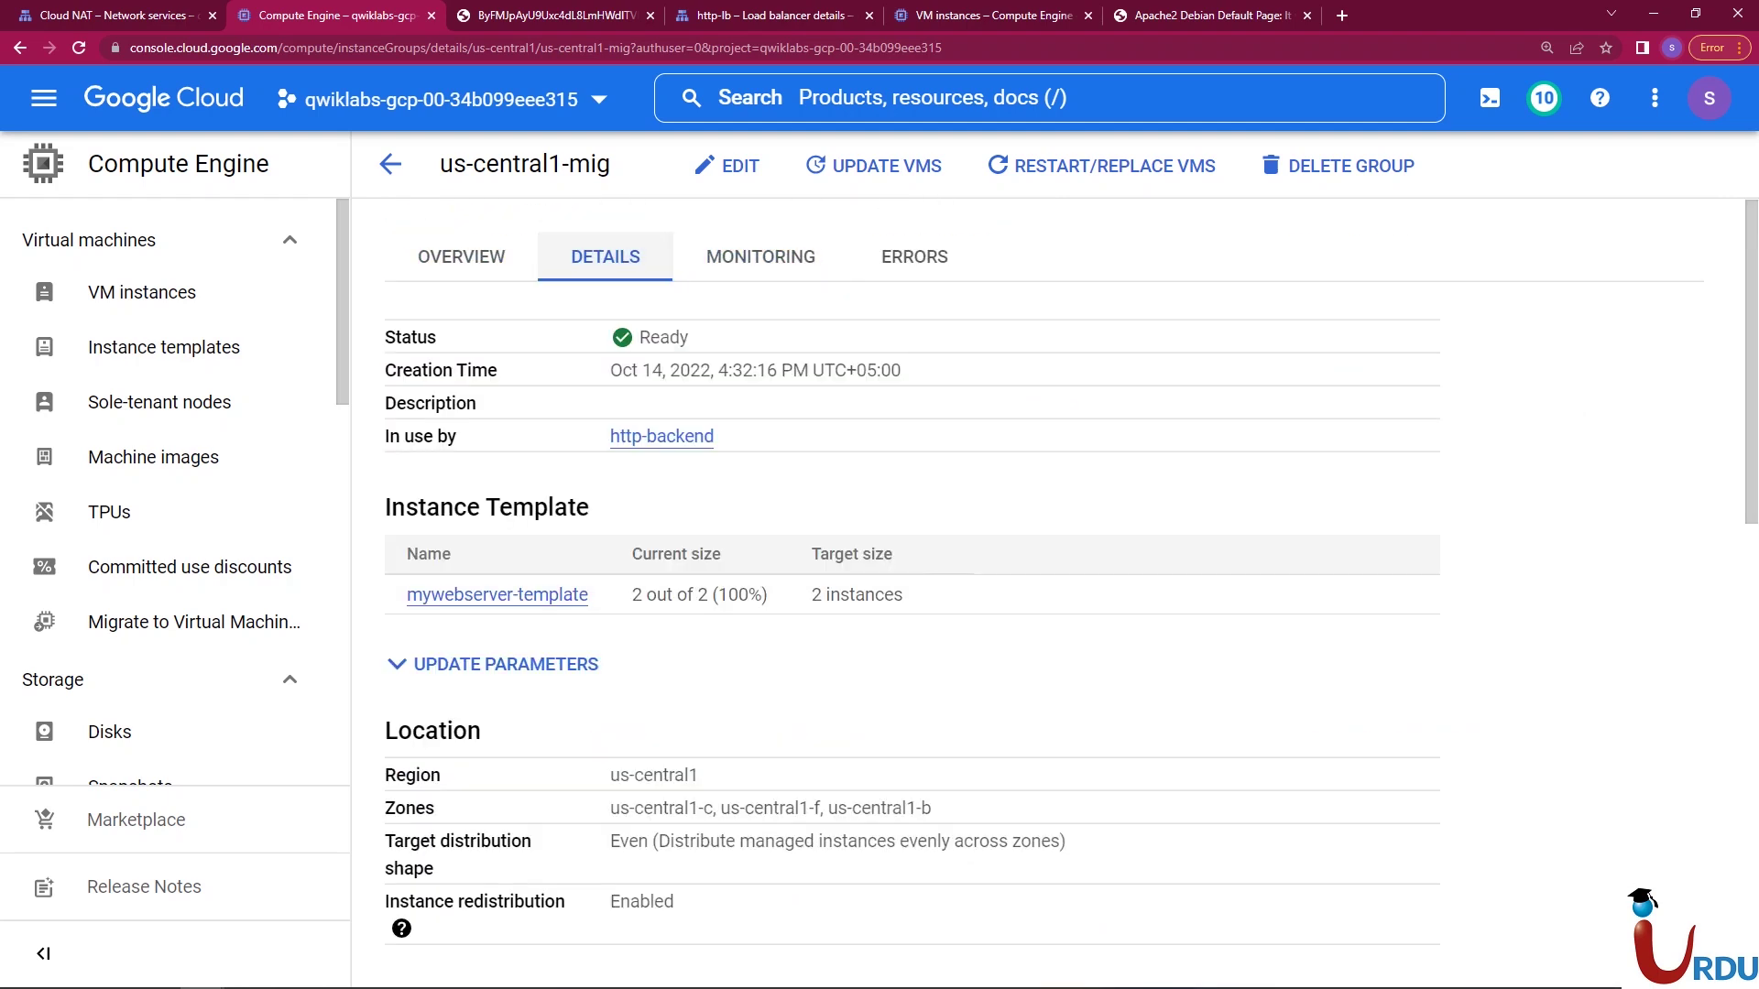
scroll(1045, 586, "down", 2)
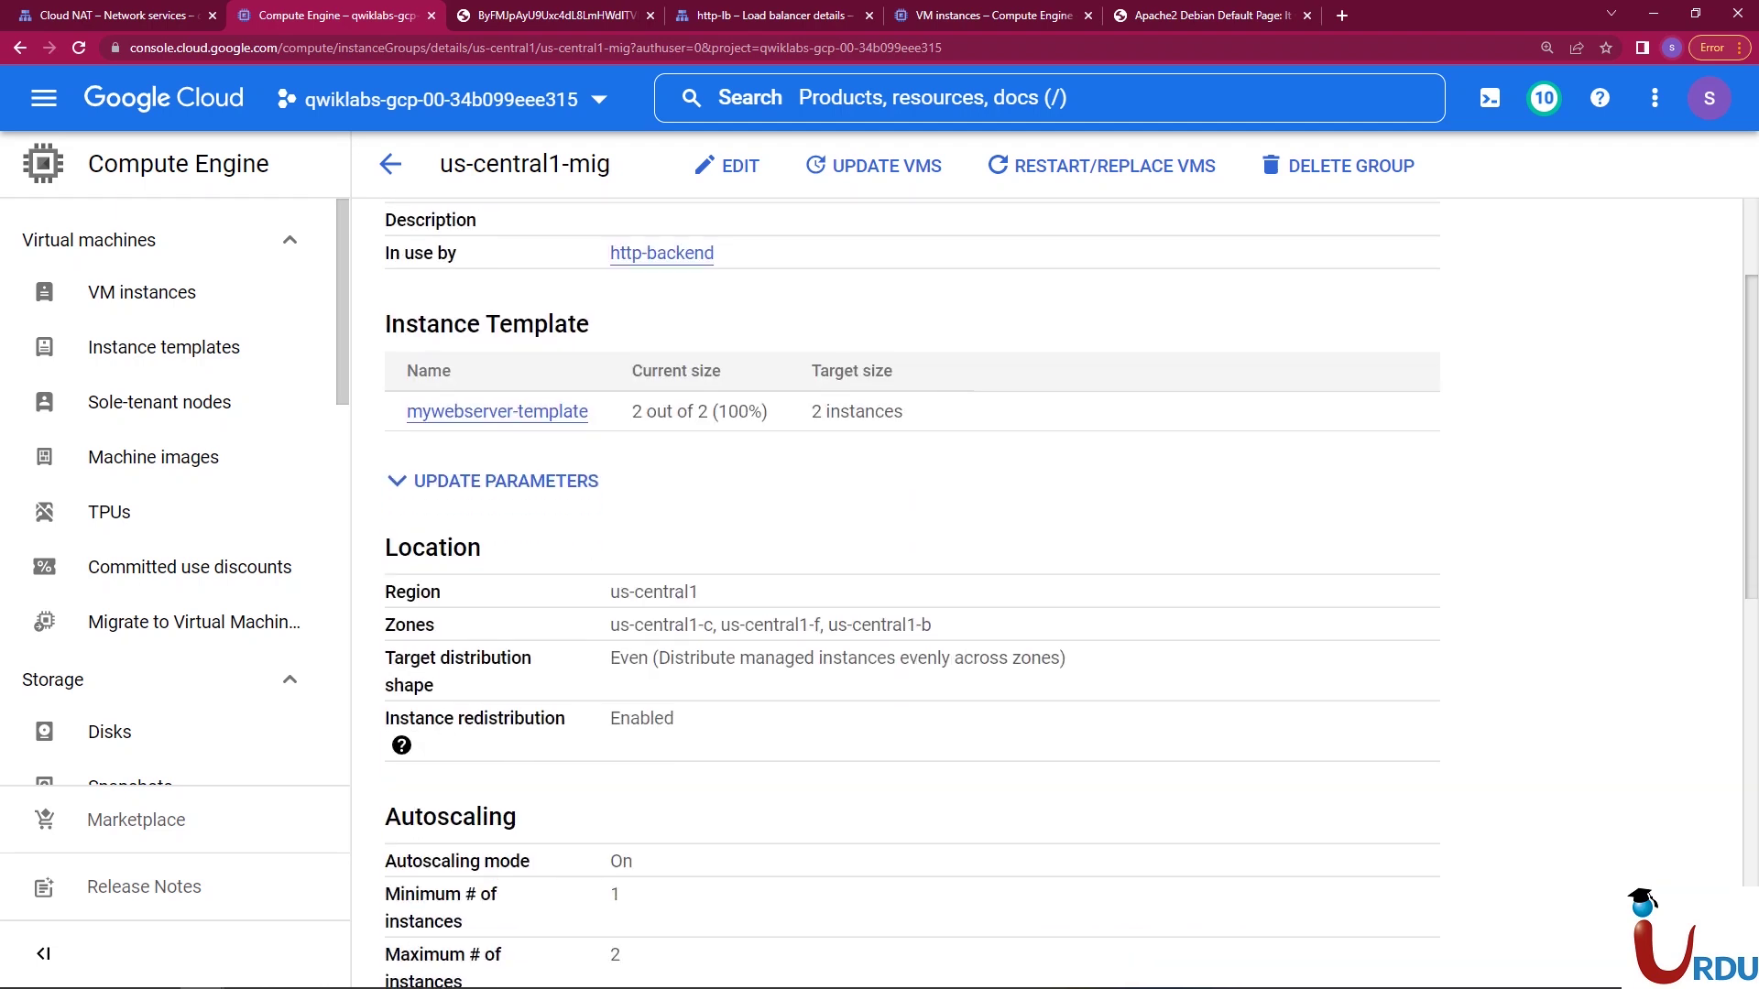
scroll(1063, 593, "down", 2)
scroll(911, 593, "down", 3)
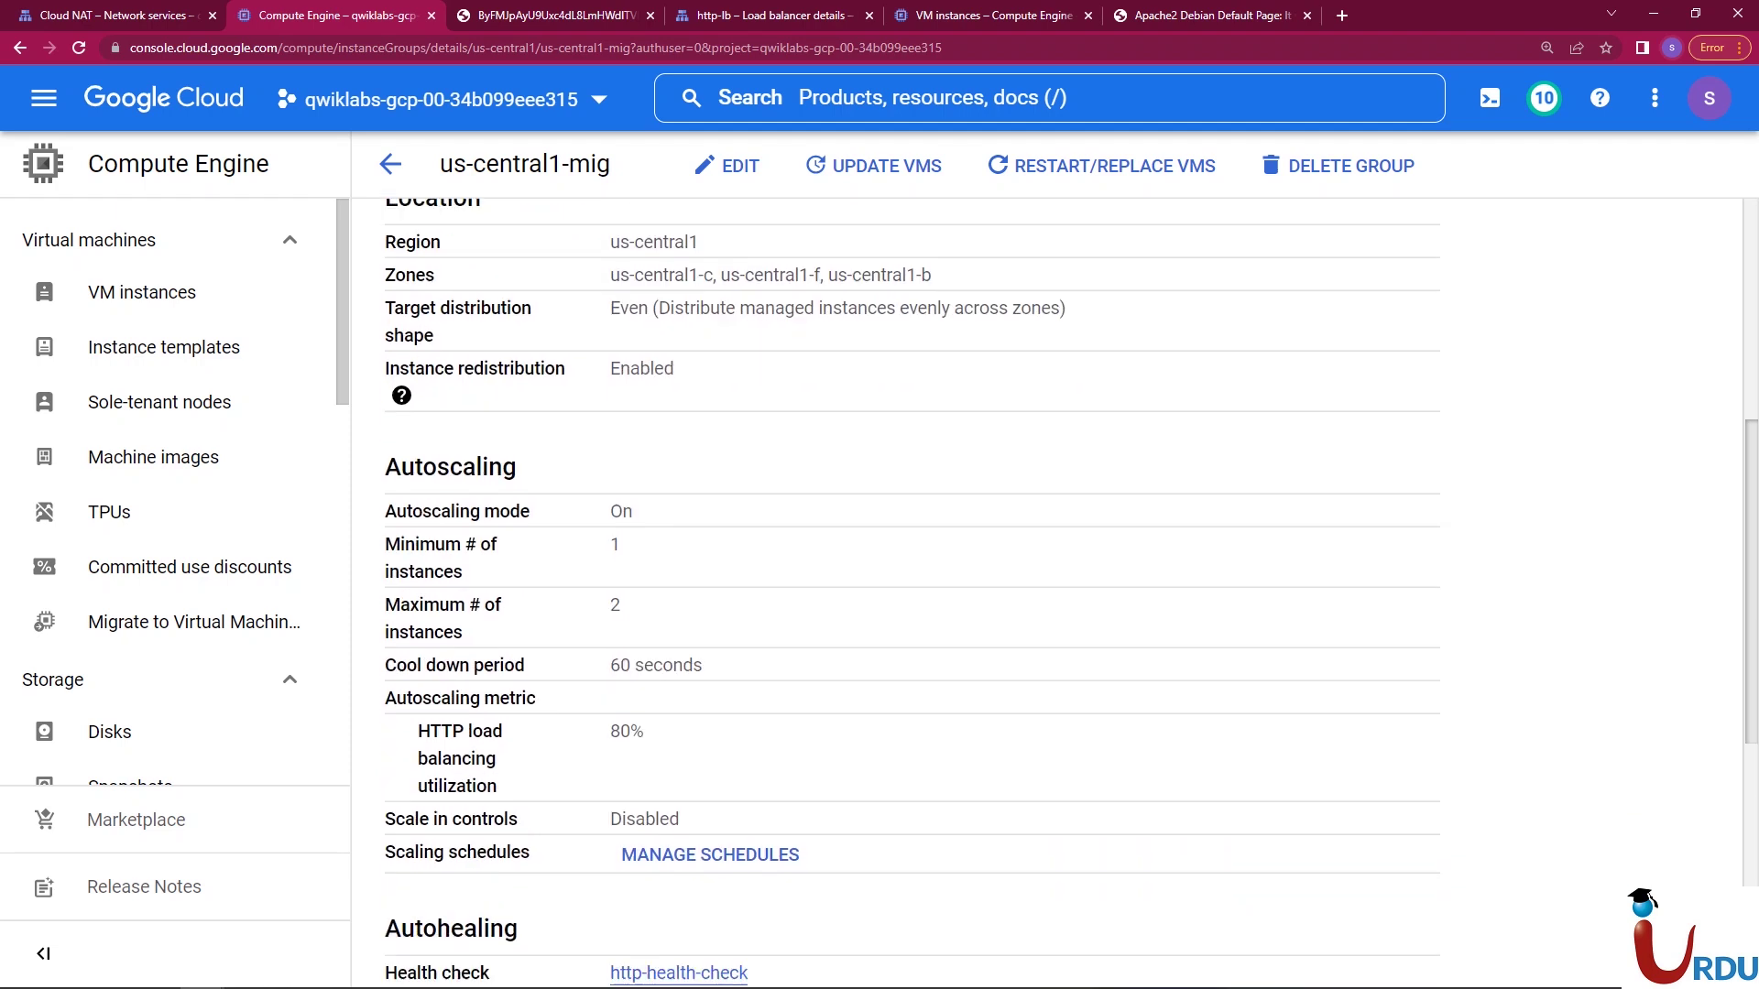
scroll(912, 593, "down", 4)
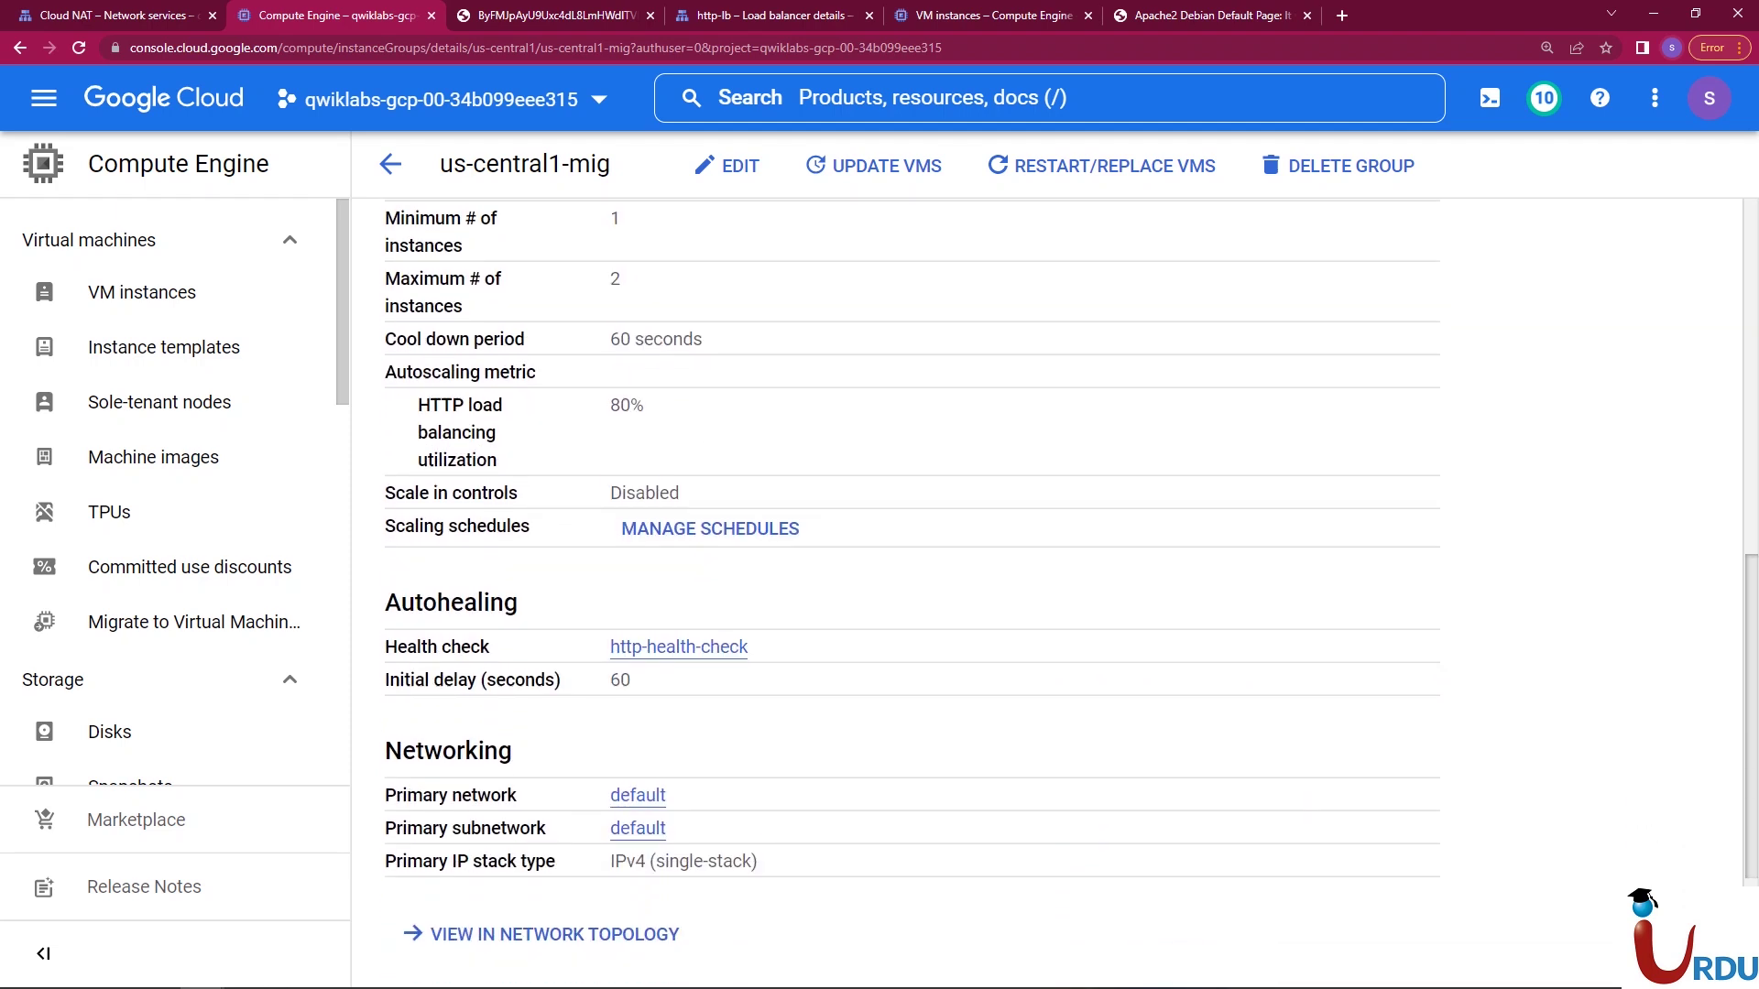
scroll(912, 594, "up", 10)
left_click(913, 257)
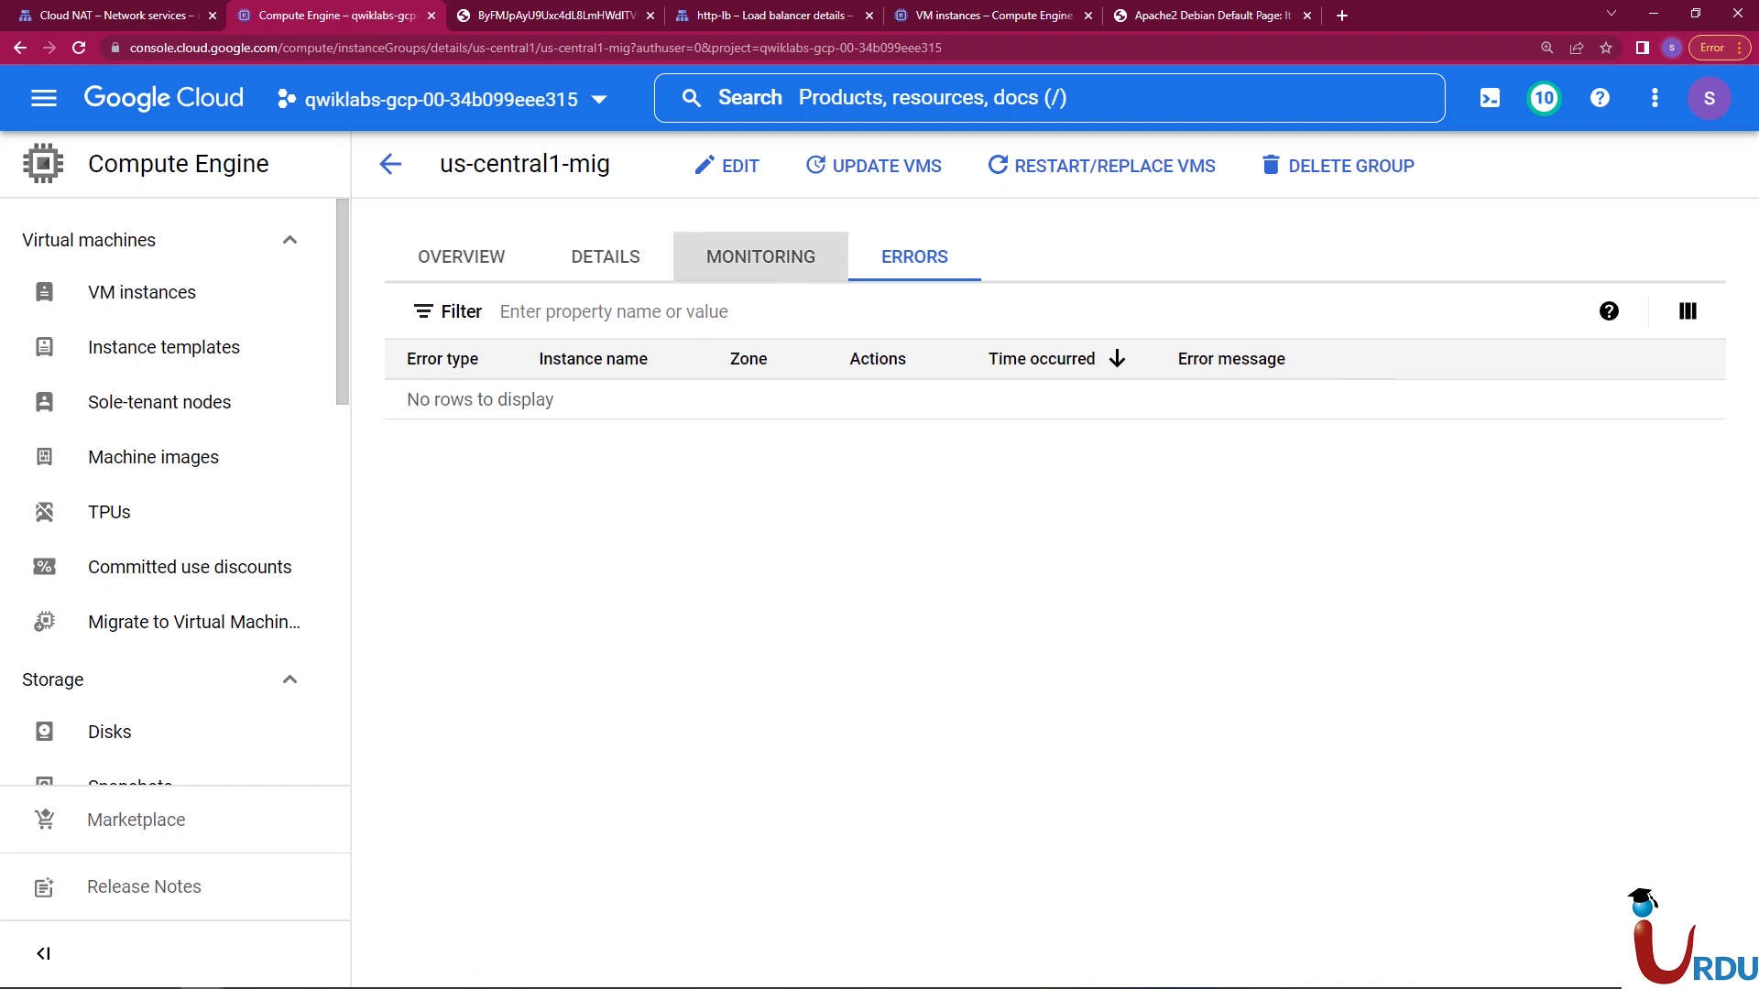
- Return to us-central1-mig's monitoring charts and inspect the autoscaler utilization
left_click(760, 256)
scroll(1071, 586, "down", 1)
scroll(1512, 586, "down", 2)
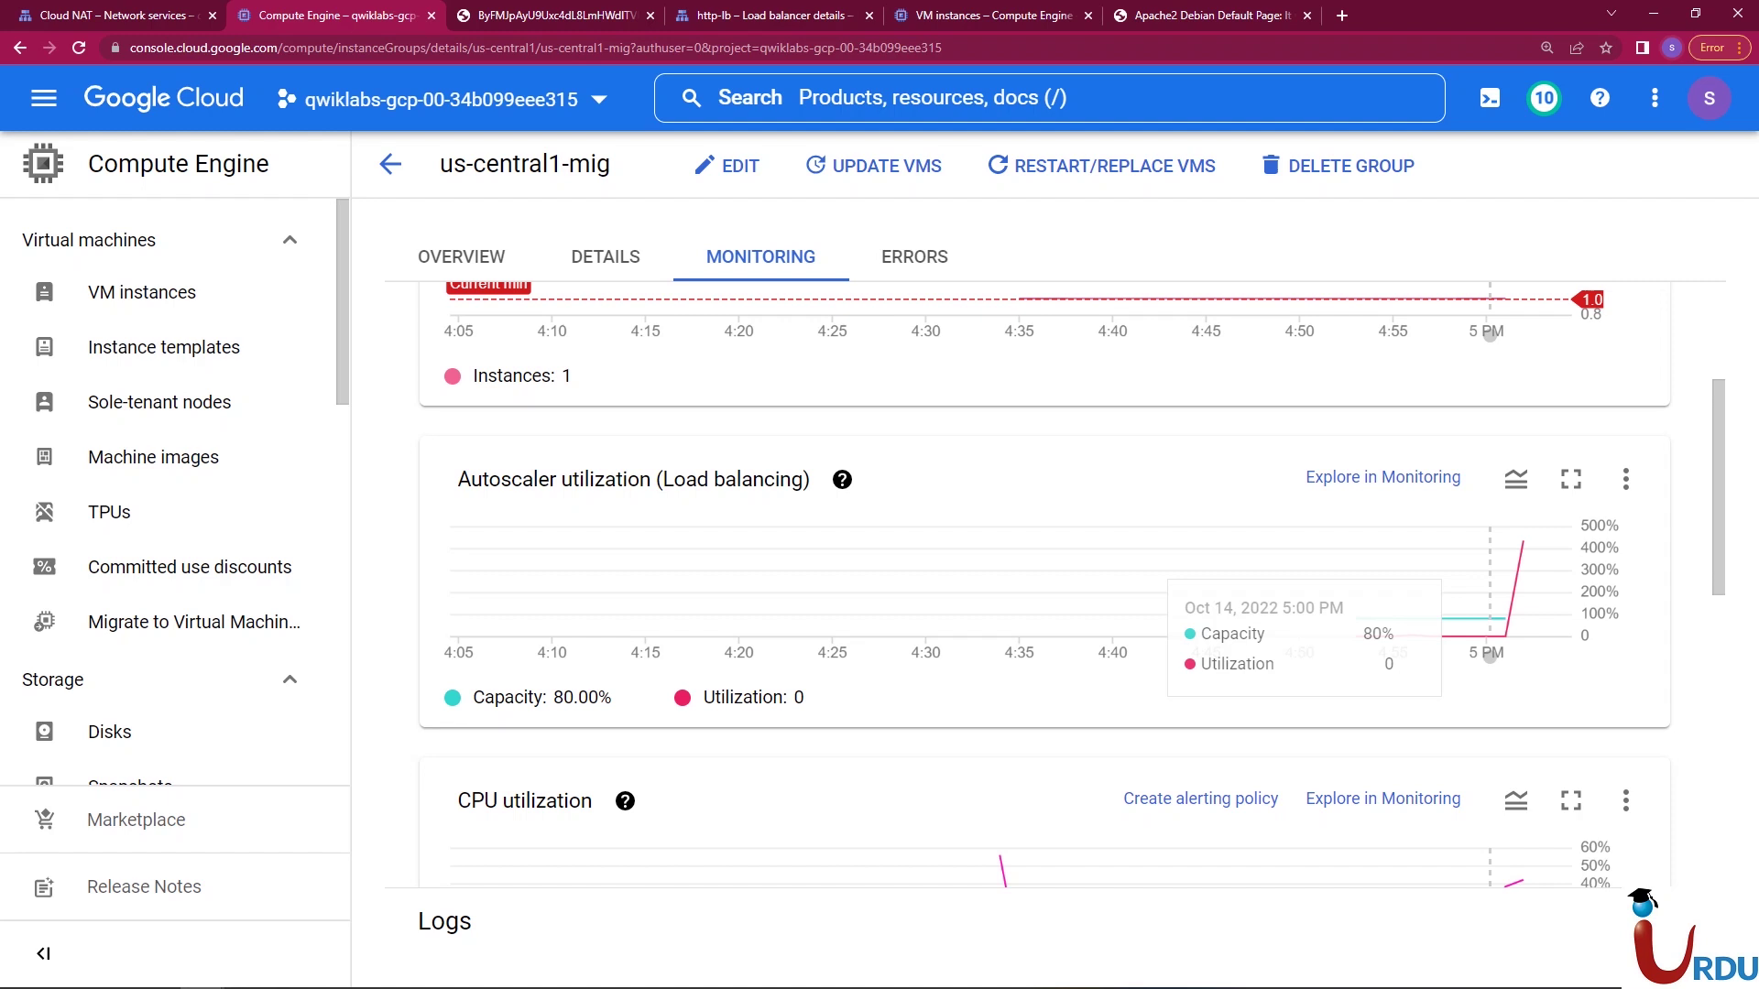
- Check the ApacheBench progress in the stress-test SSH session and return to the monitoring charts
mouse_move(203, 971)
left_click(300, 884)
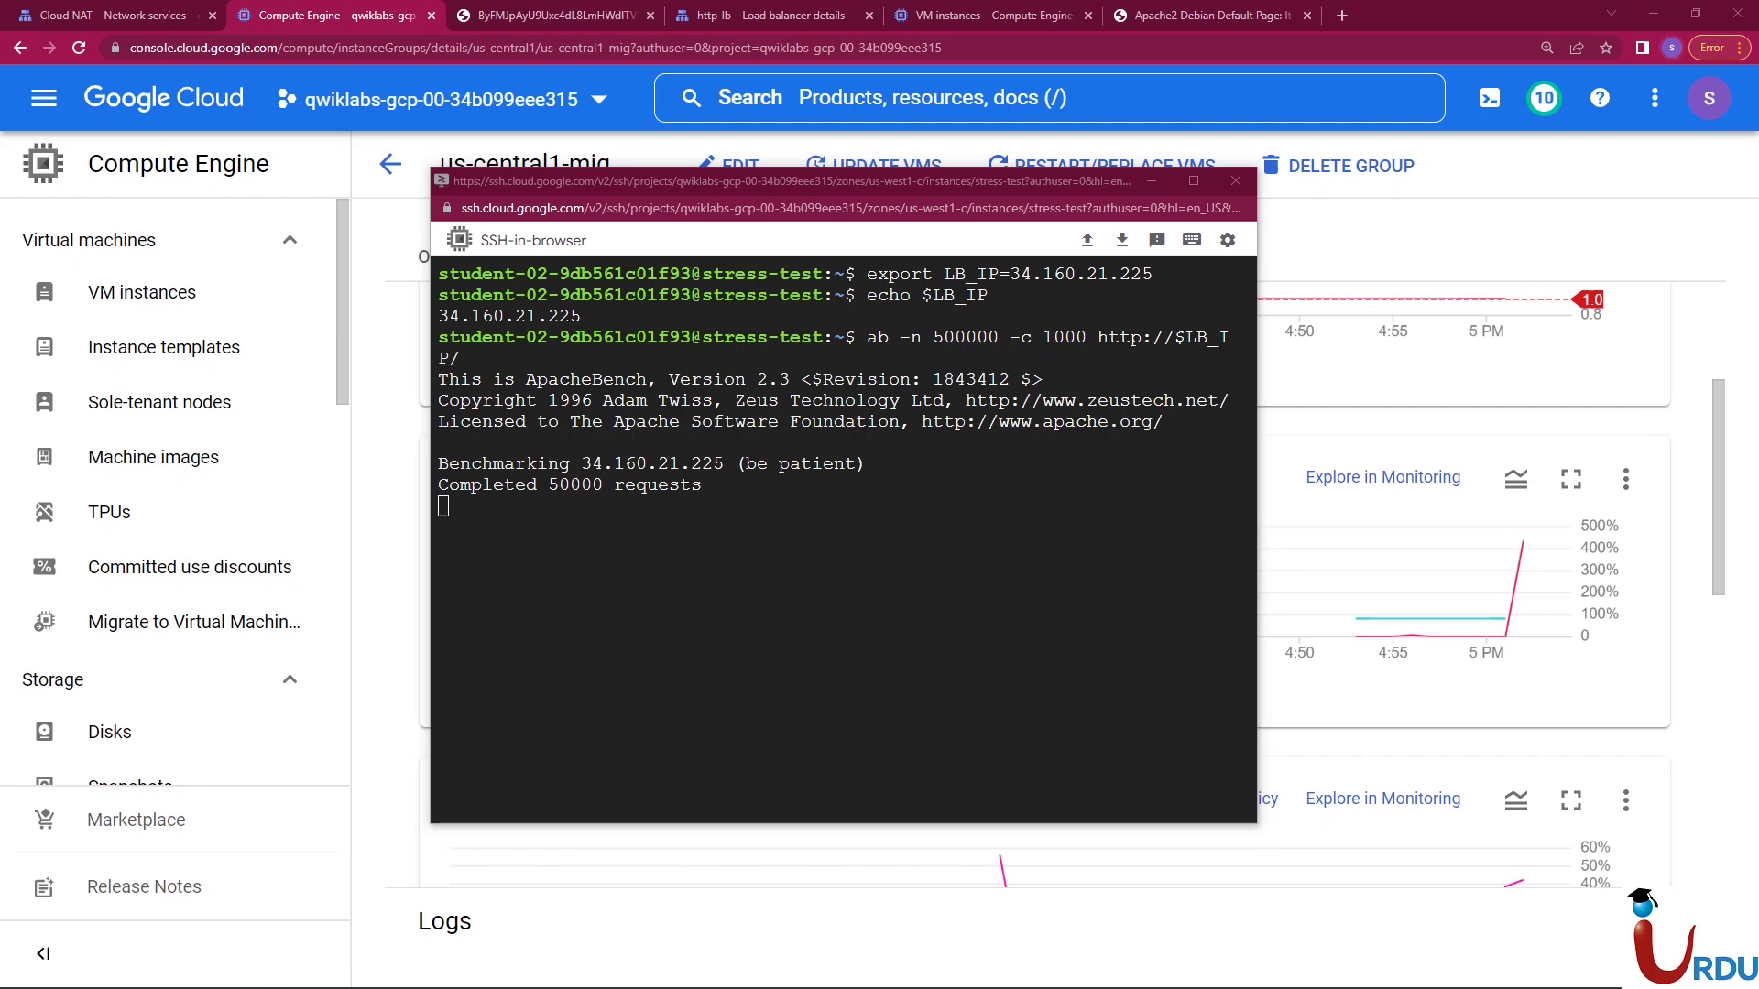
key("alt+Tab")
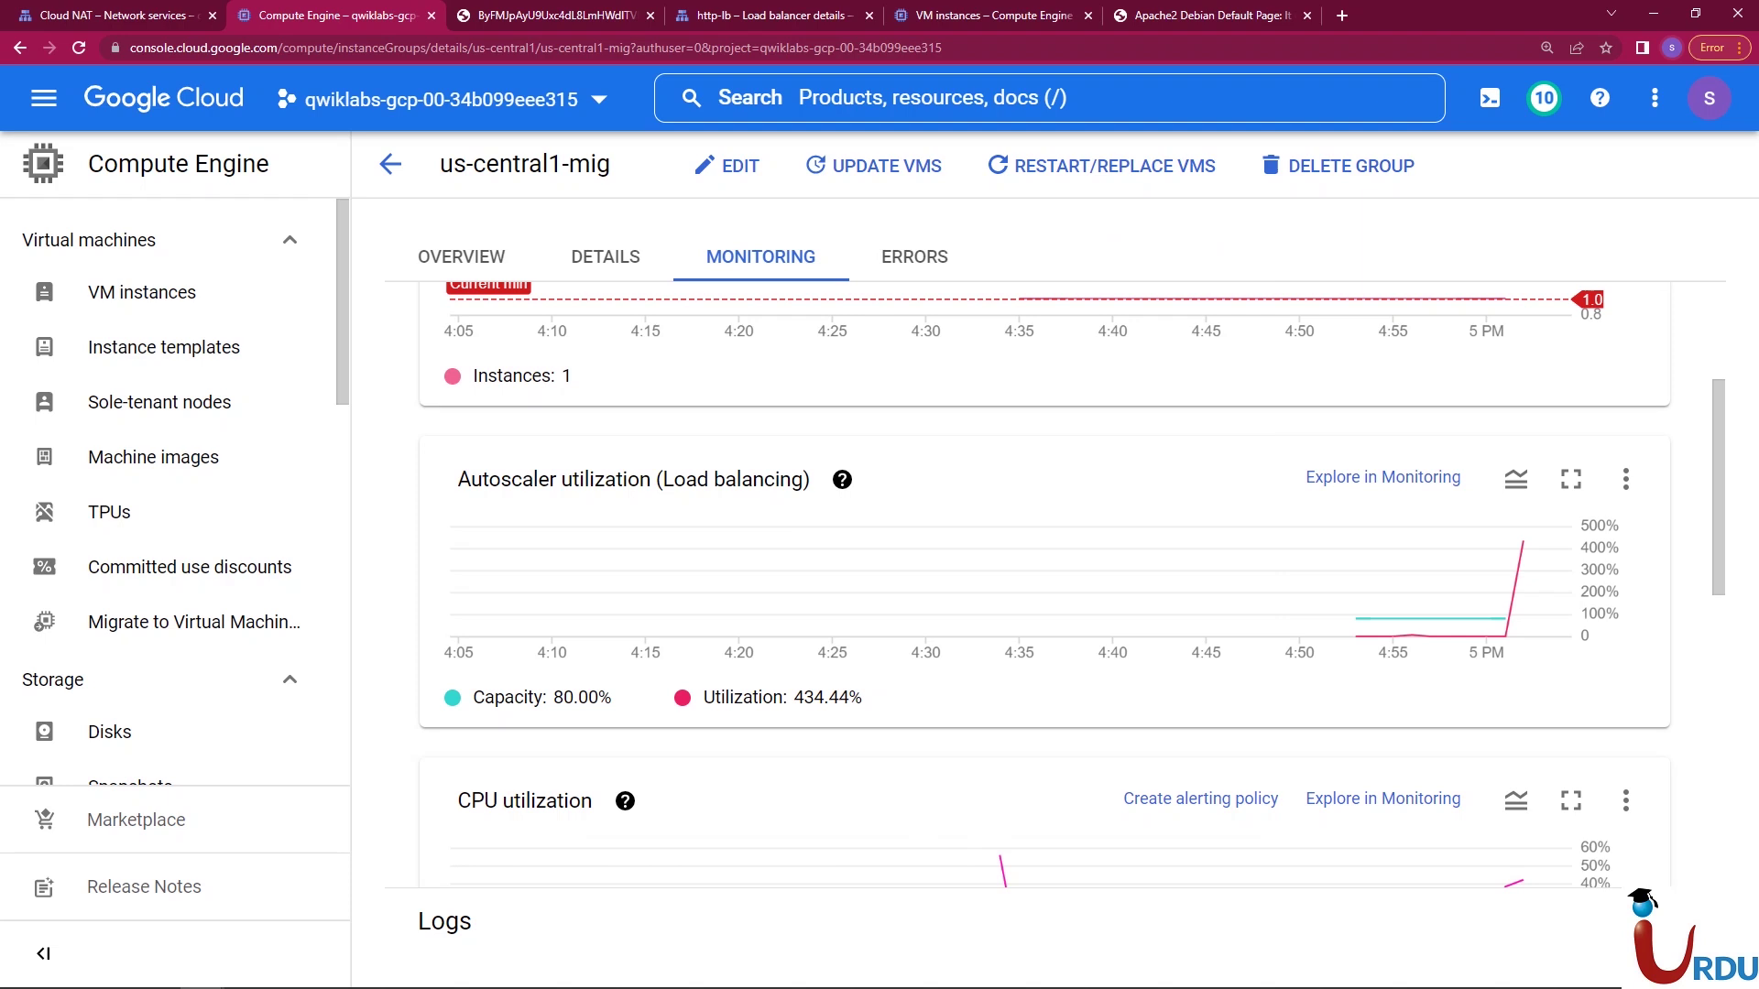
- Return to the instance groups list to compare the instances of europe-west1-mig and us-central1-mig
scroll(1045, 585, "up", 3)
left_click(390, 165)
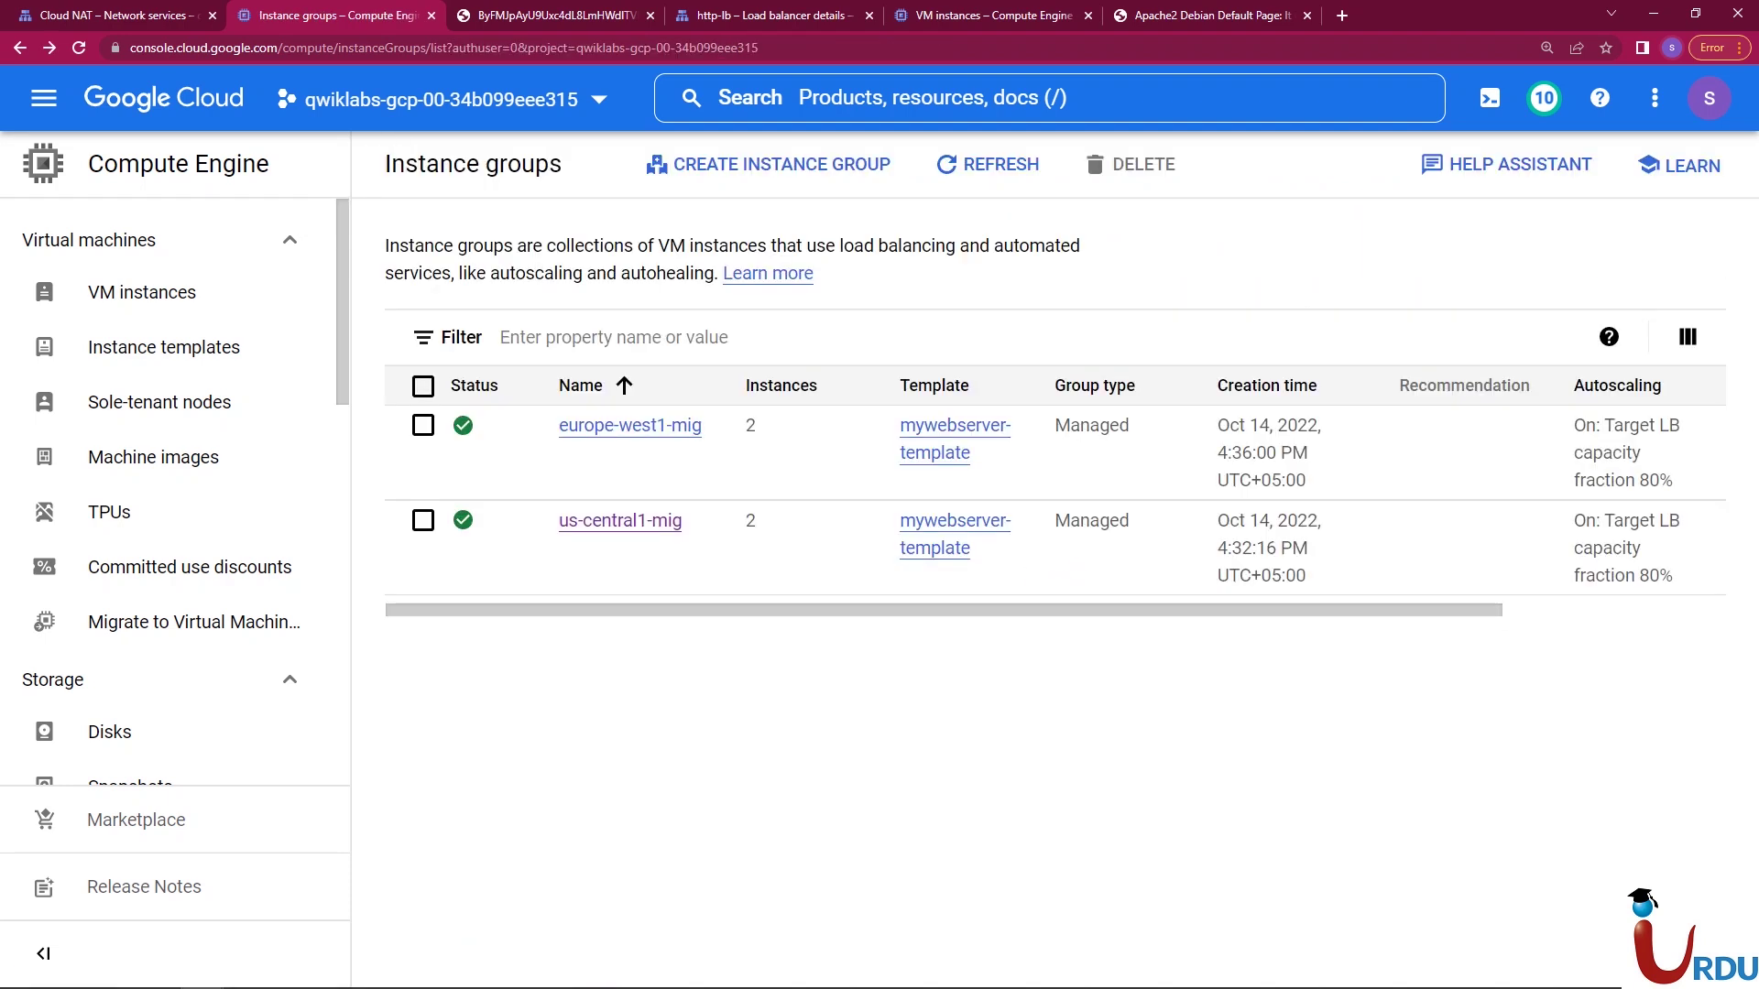
- Open europe-west1-mig's monitoring charts and examine its group size and autoscaler utilization, including the utilization peak
left_click(630, 426)
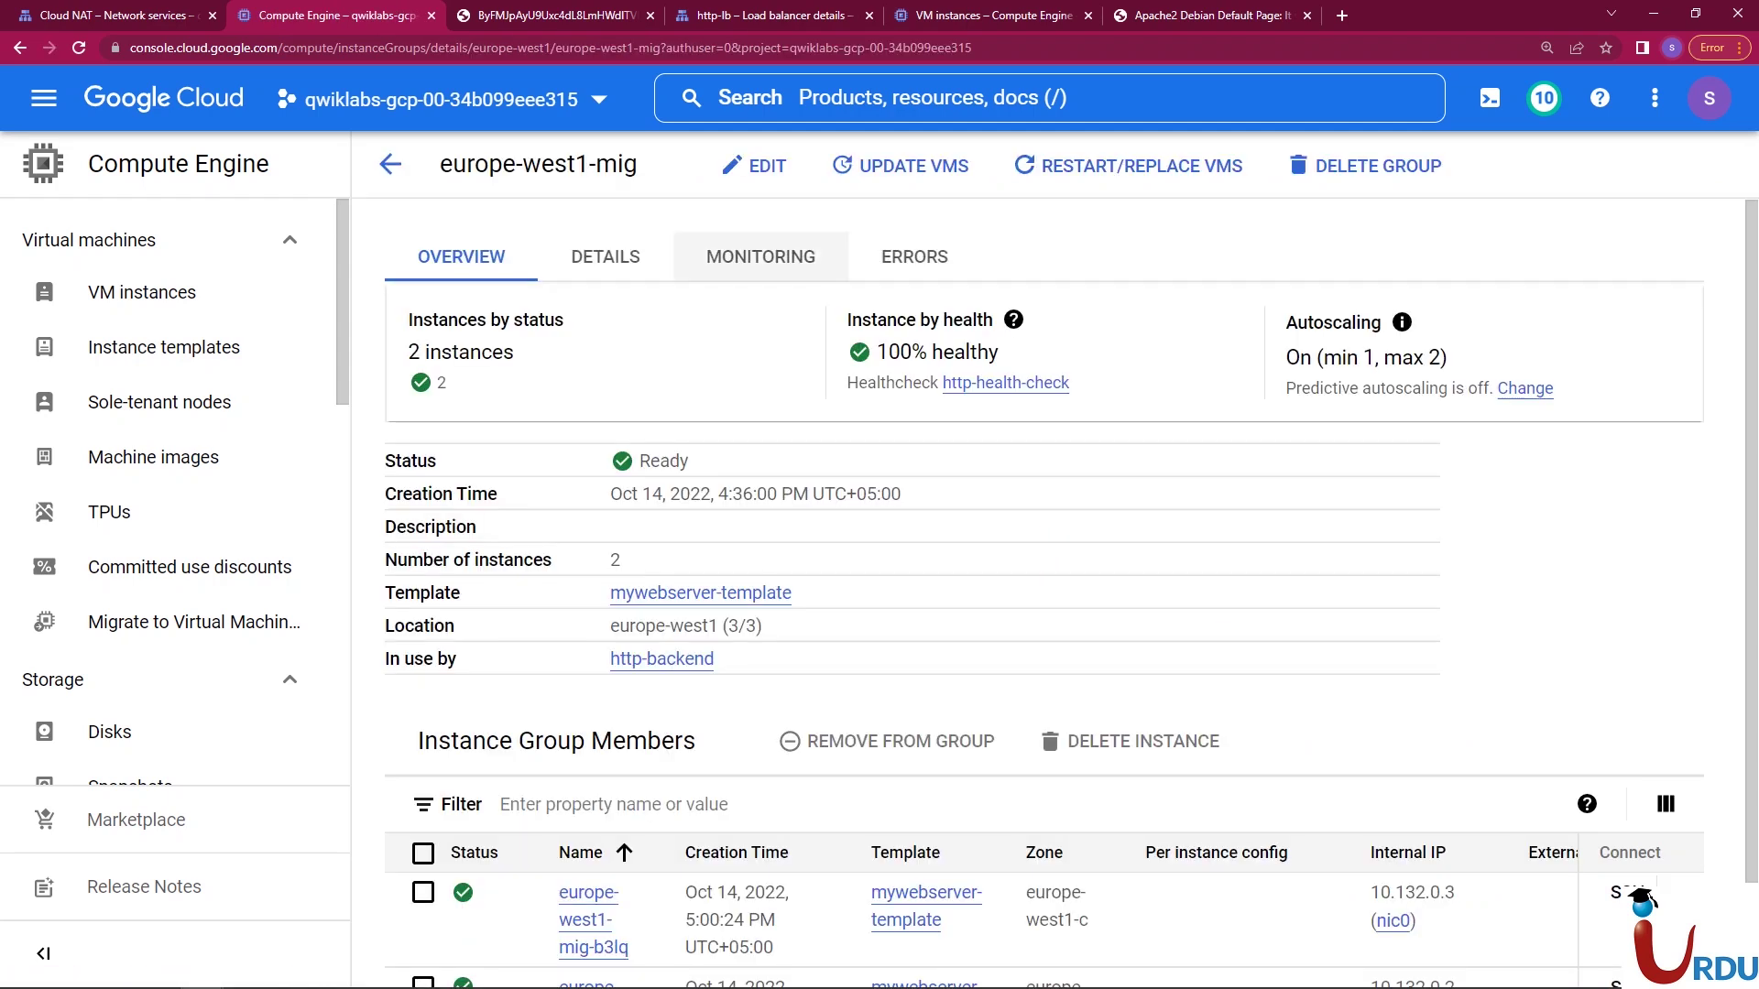
left_click(760, 257)
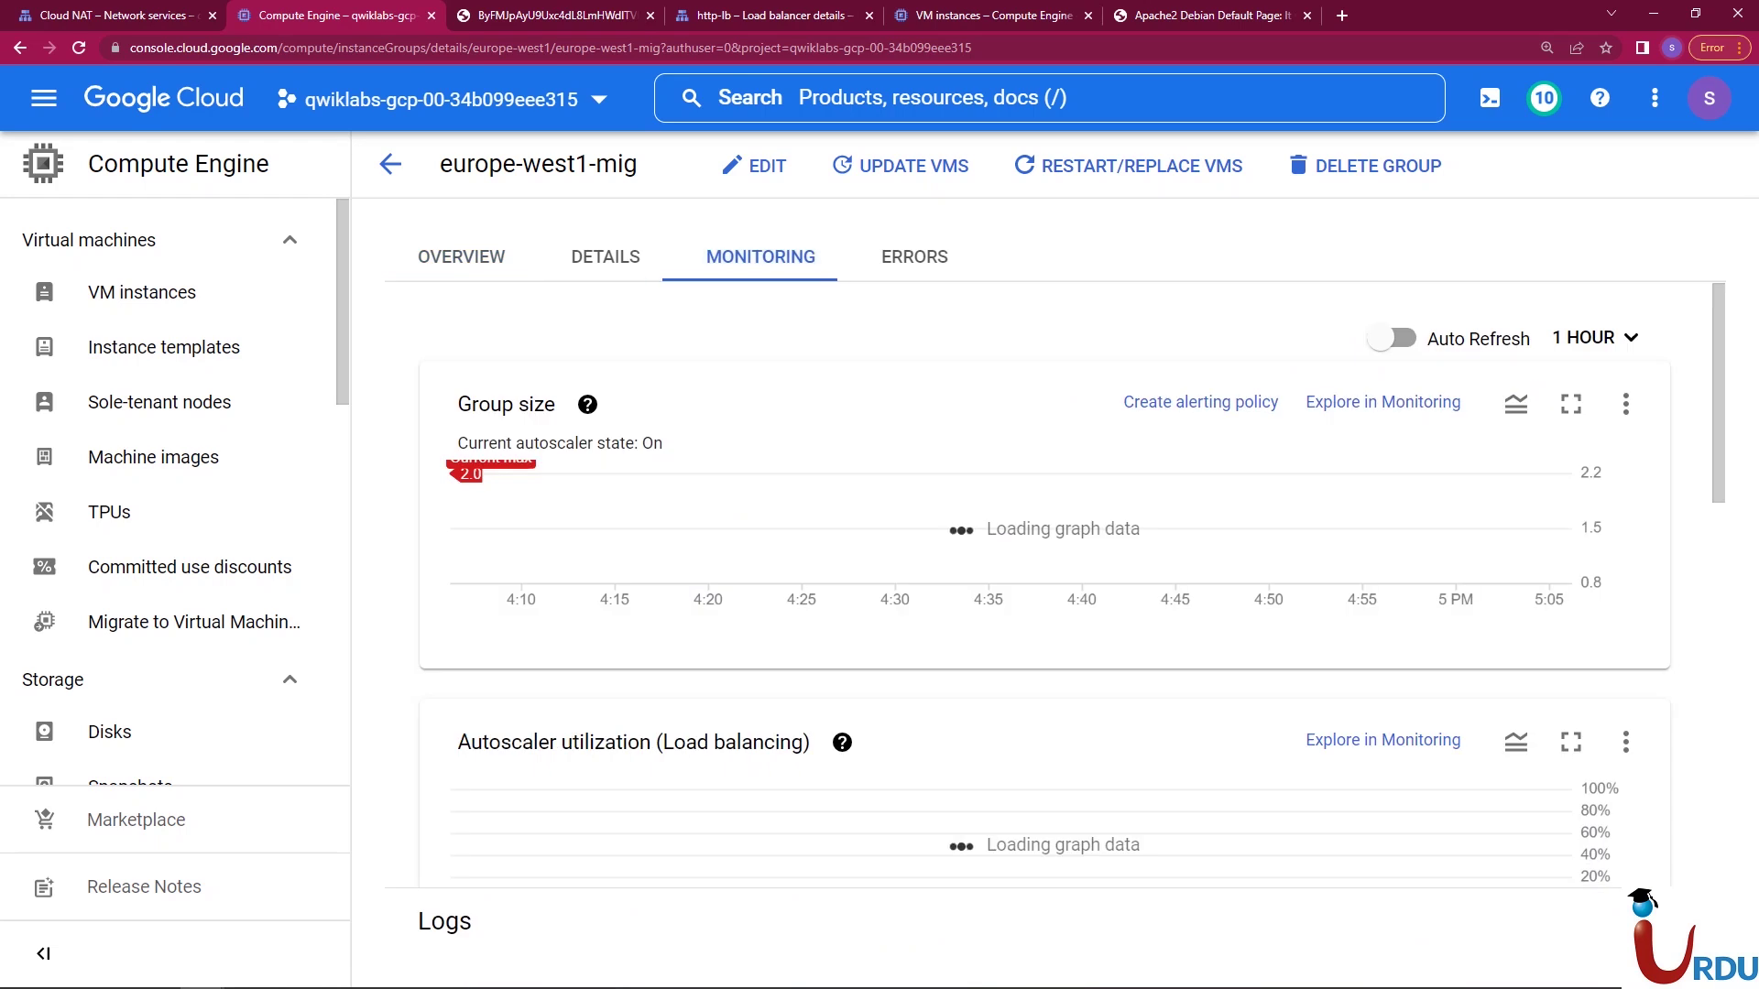
scroll(1071, 586, "down", 1)
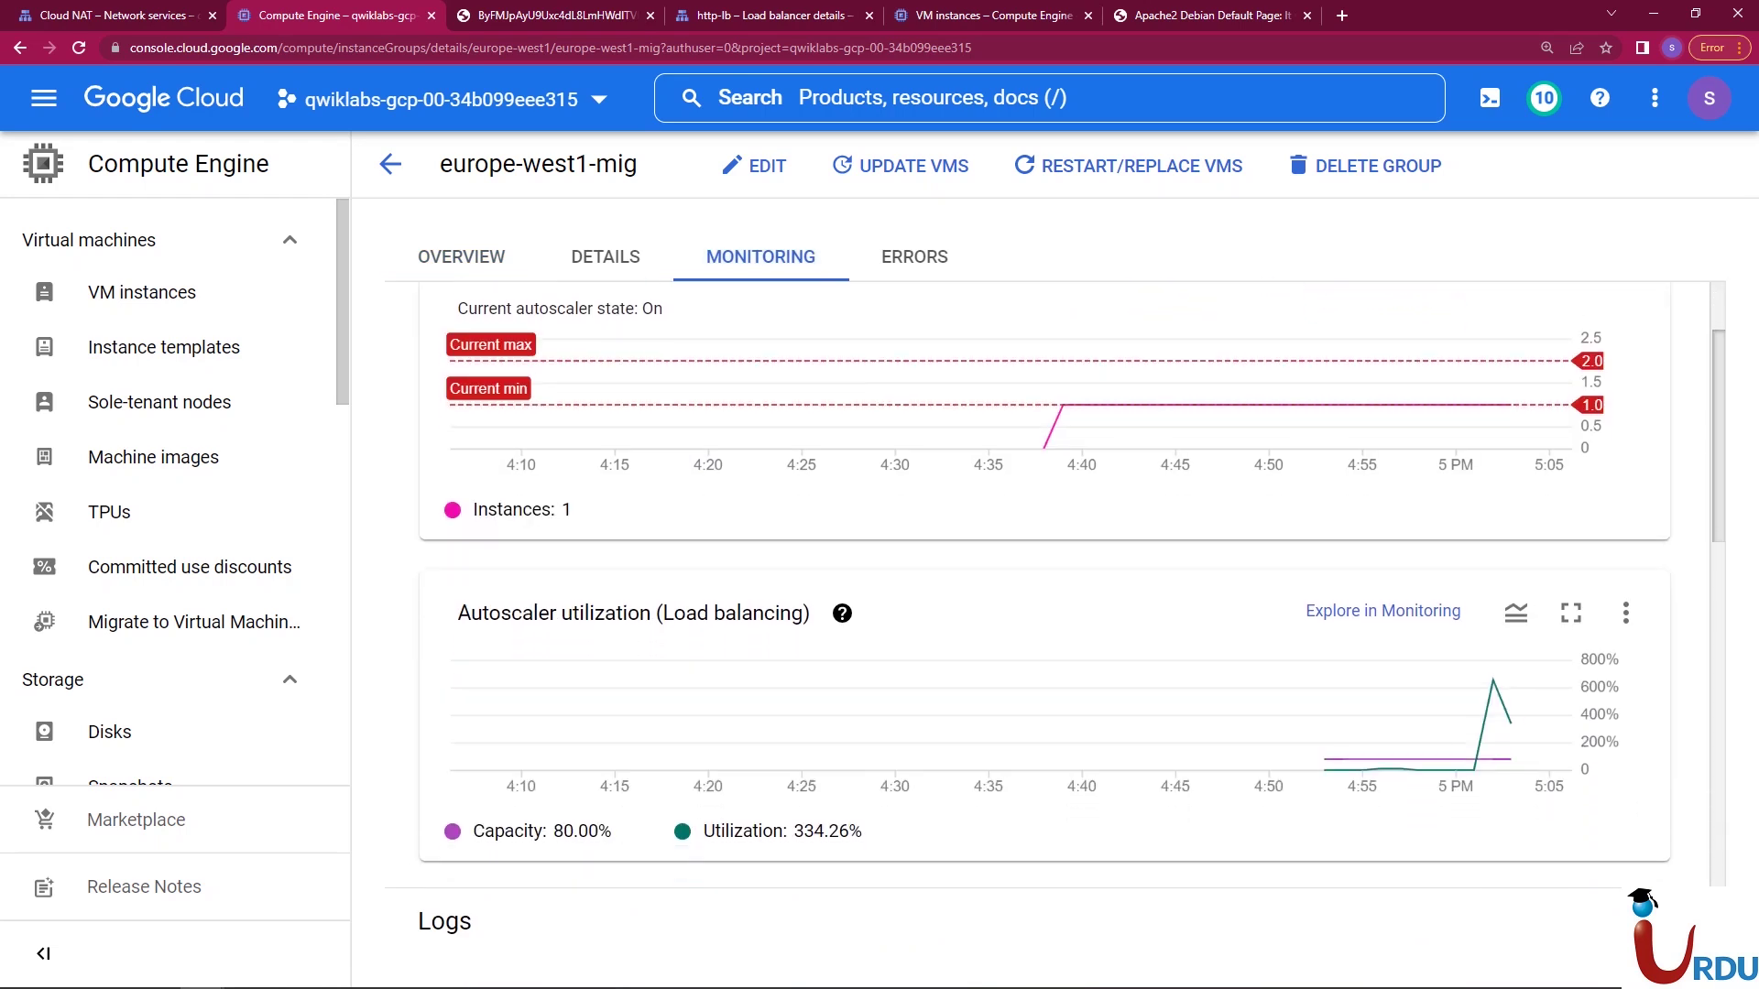
mouse_move(1509, 719)
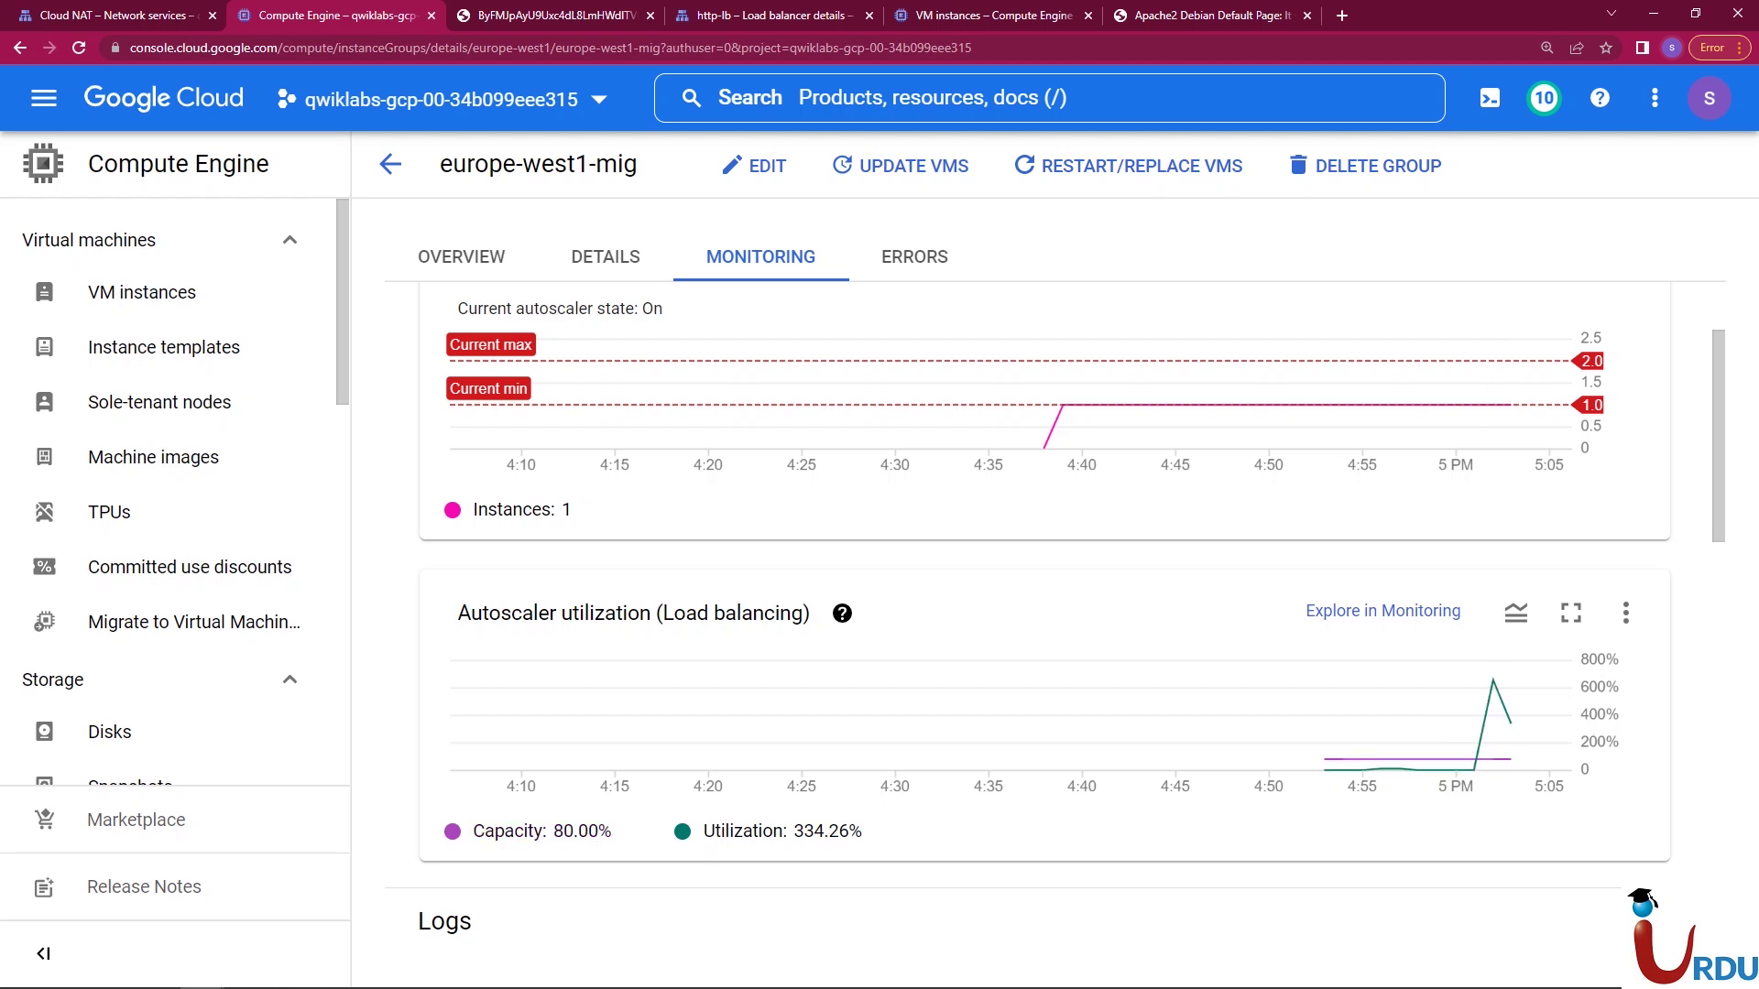
mouse_move(1479, 766)
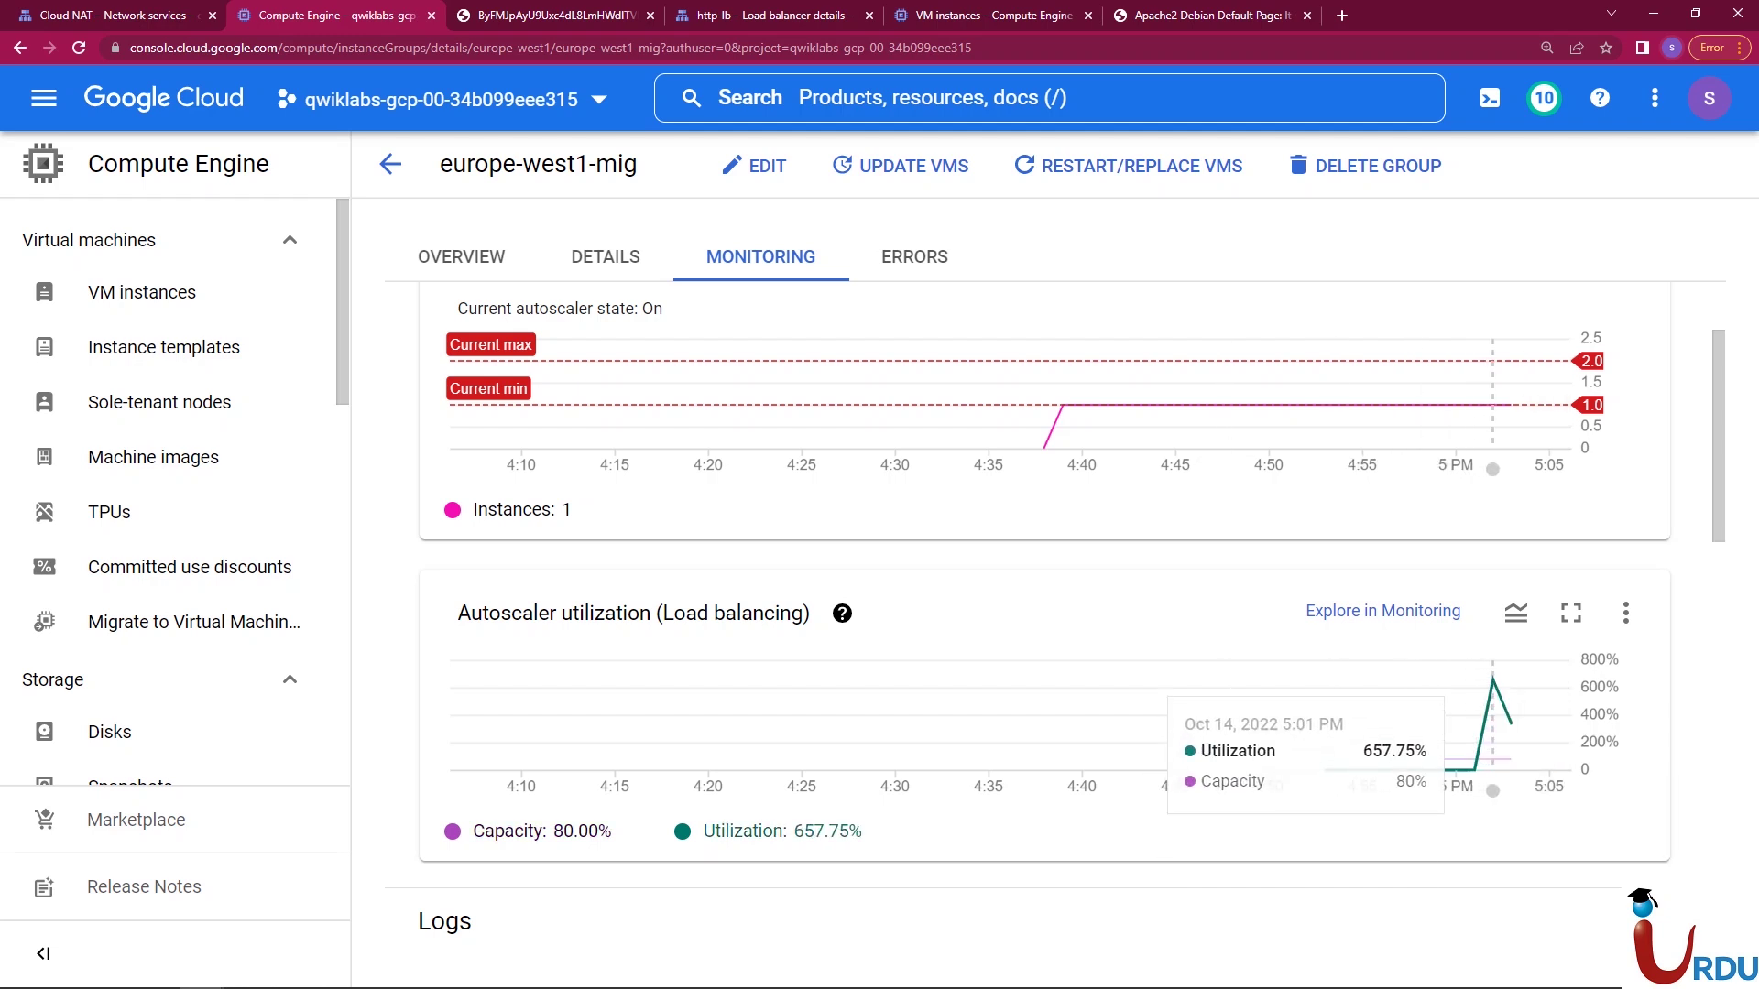
mouse_move(1362, 440)
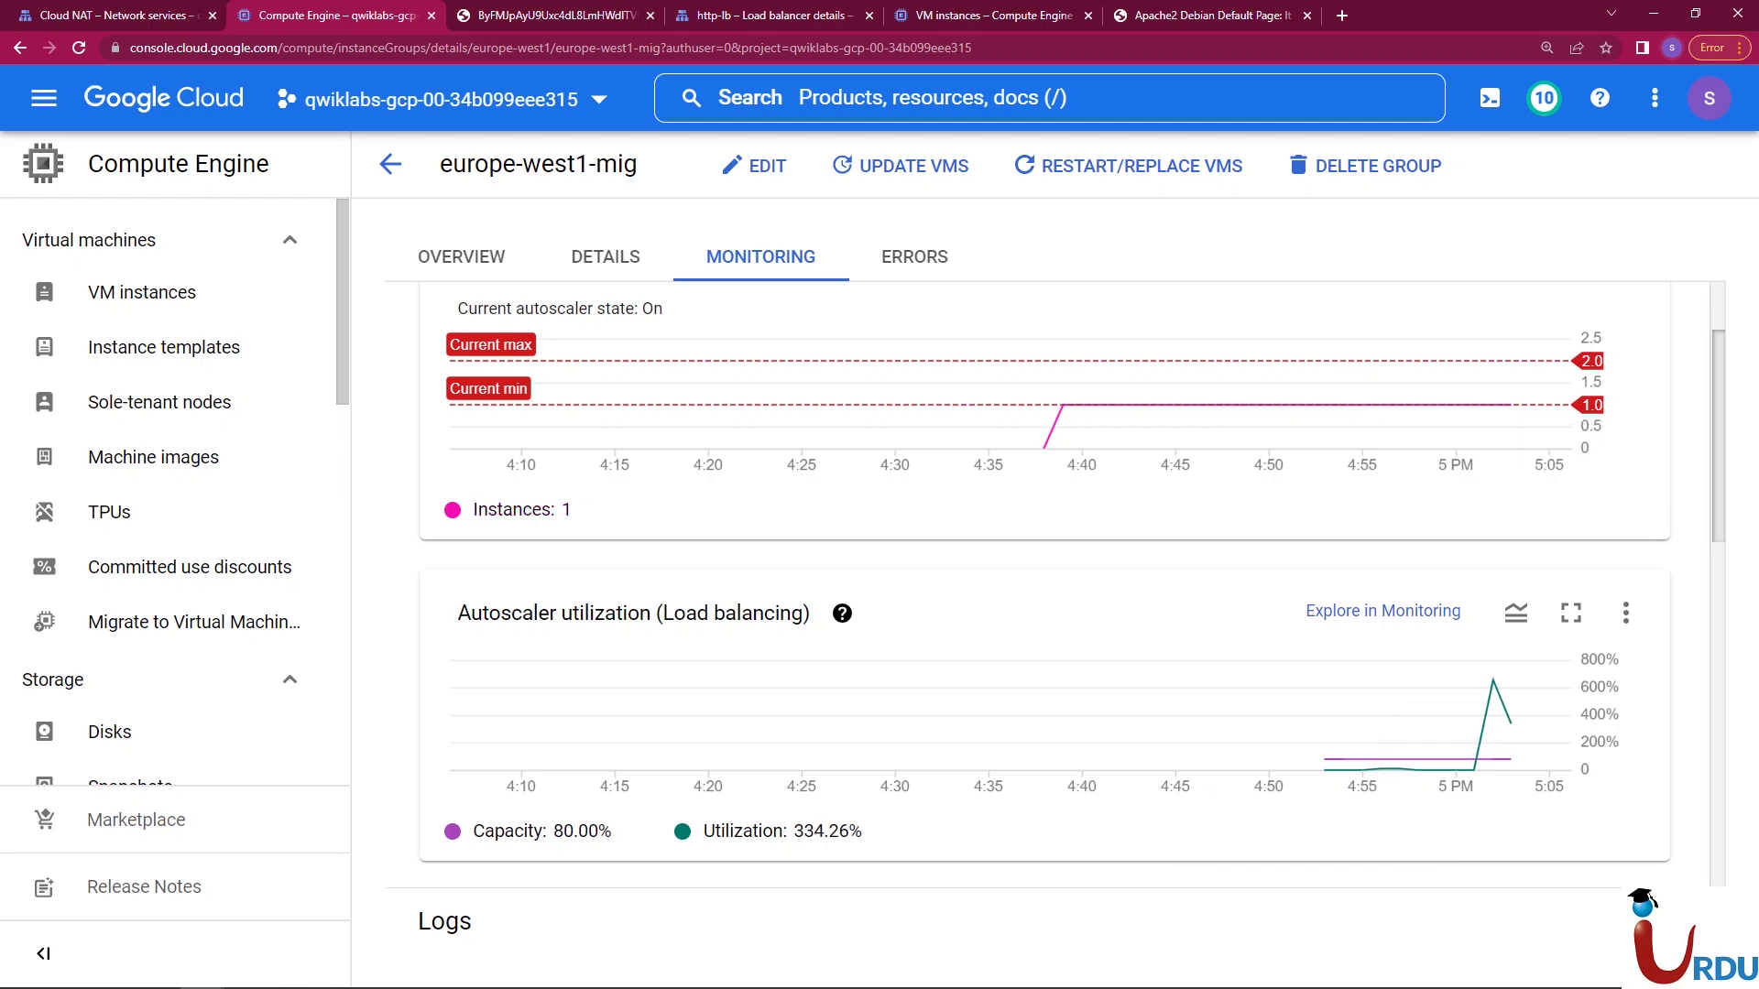
scroll(1044, 586, "down", 3)
scroll(1044, 586, "up", 5)
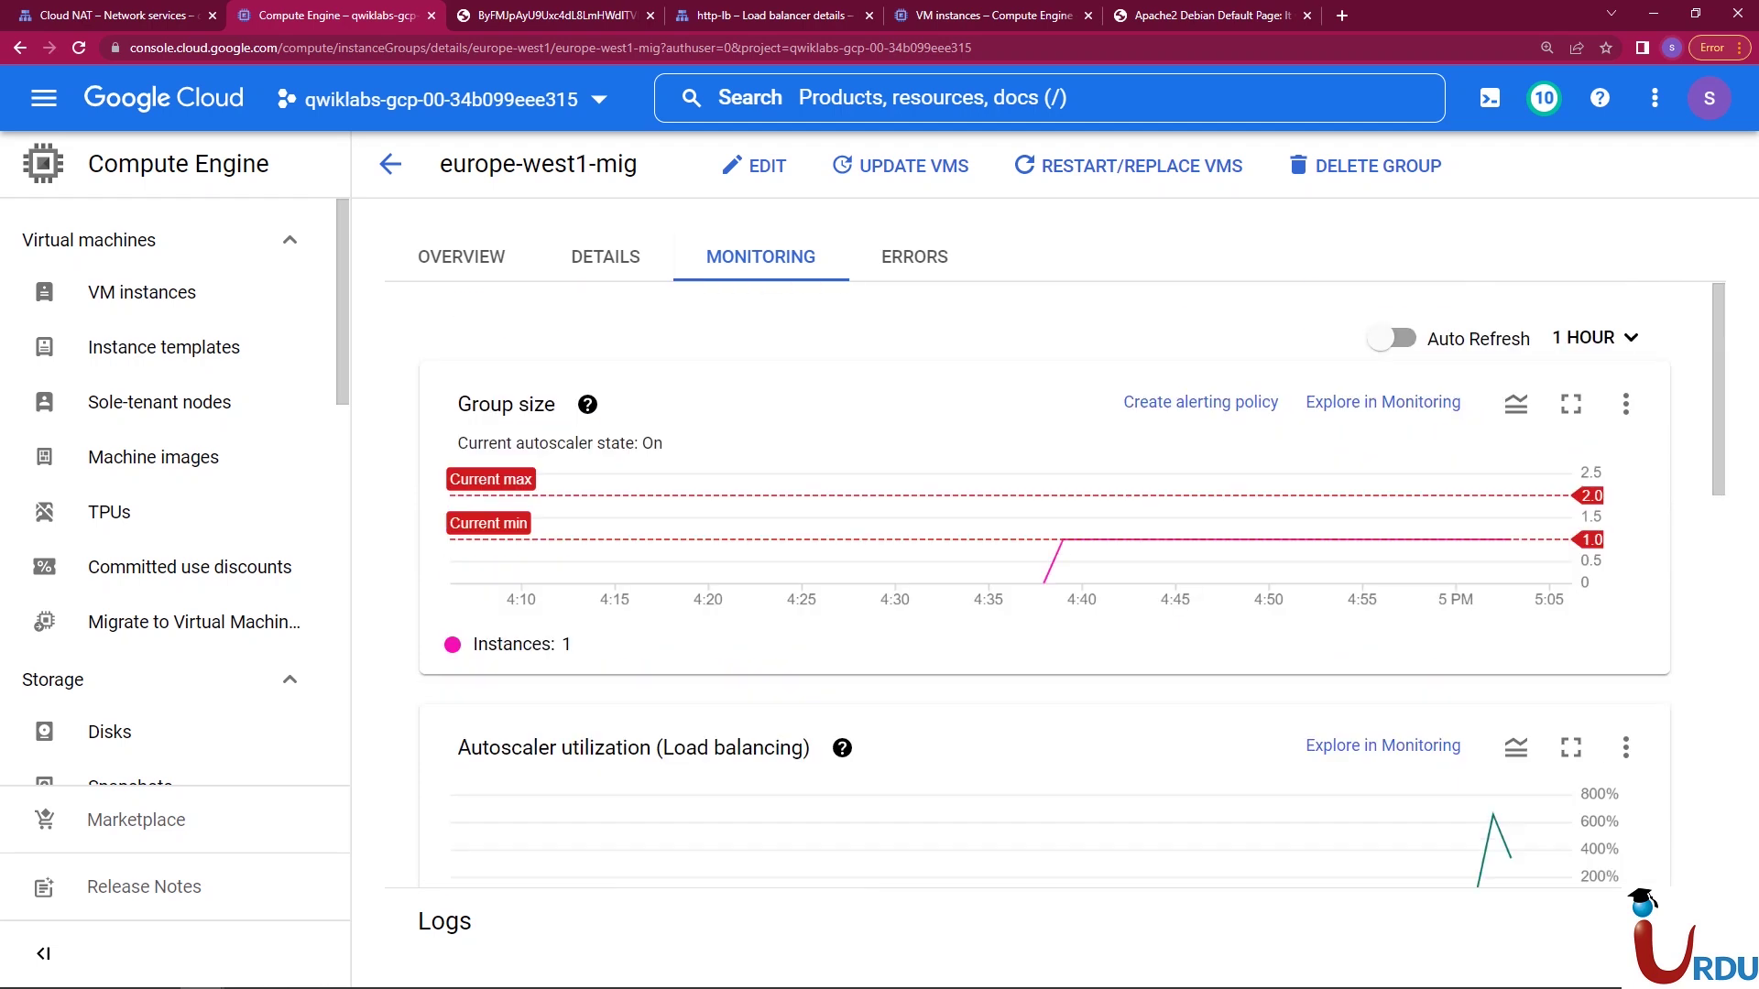
- Return to europe-west1-mig's overview and review its instance group members and their creation times
left_click(493, 265)
scroll(1044, 586, "down", 1)
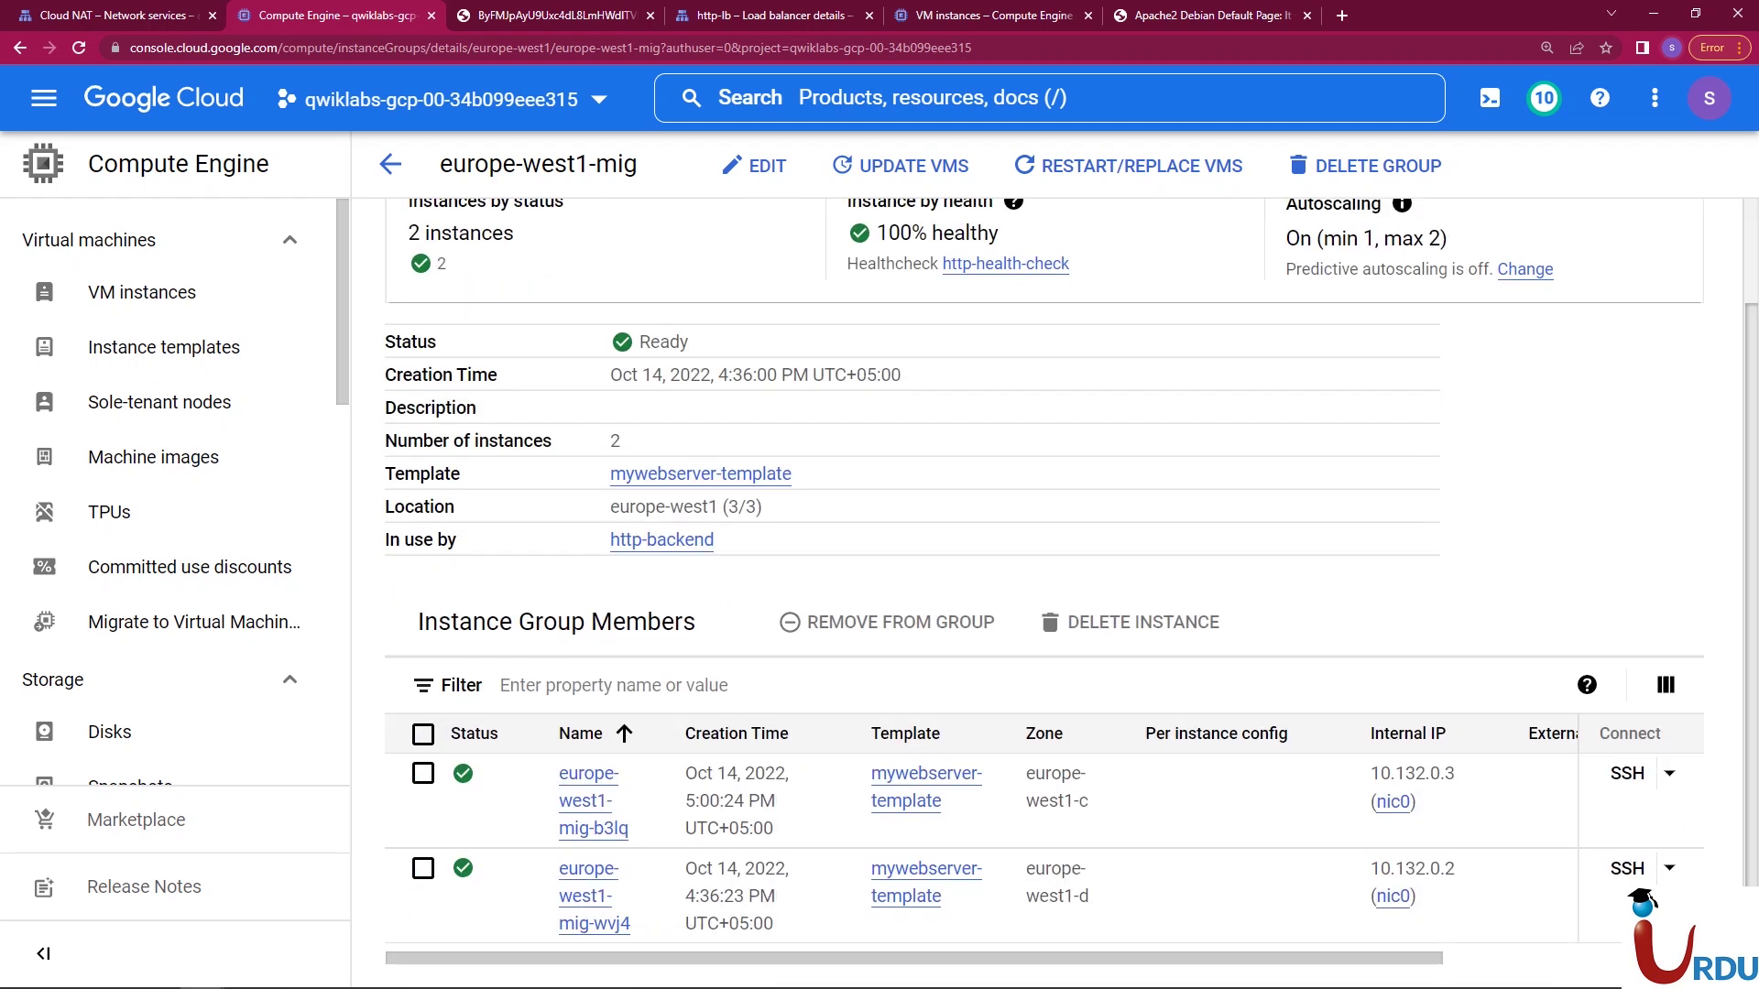
scroll(1045, 586, "up", 1)
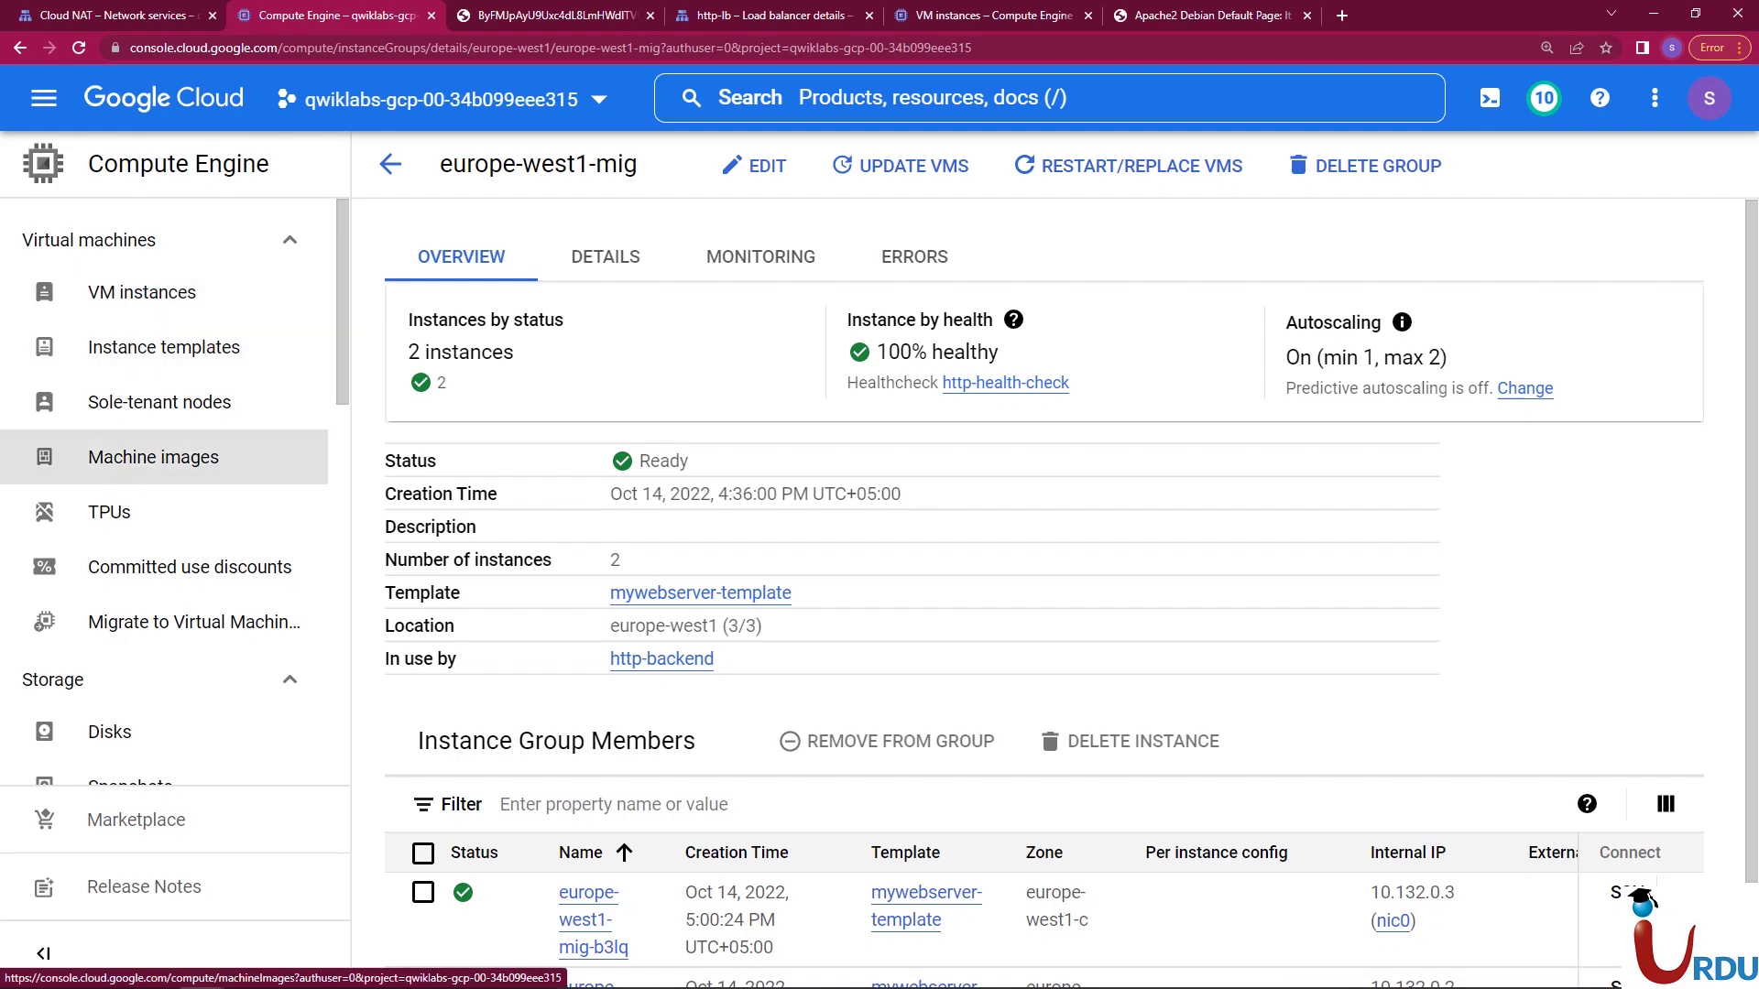
- Reload the Apache2 Debian default page served at 34.160.21.225 to check that the site still responds under load
left_click(1200, 15)
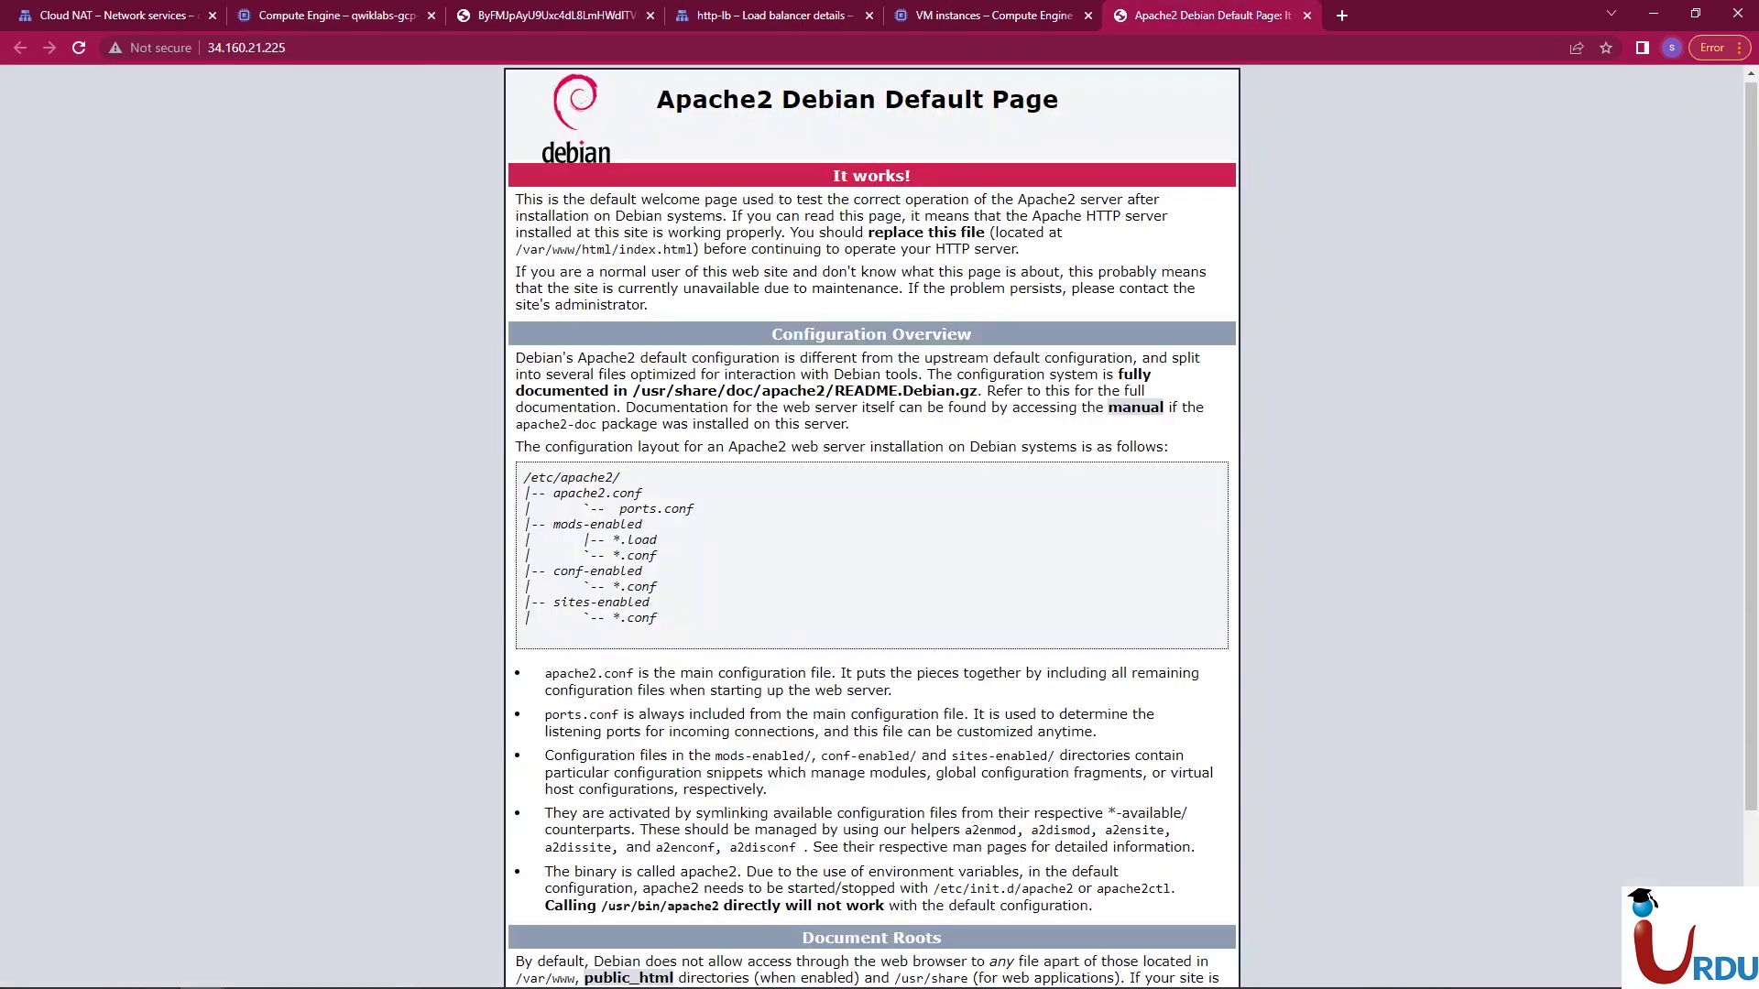
left_click(79, 48)
key("alt+Tab")
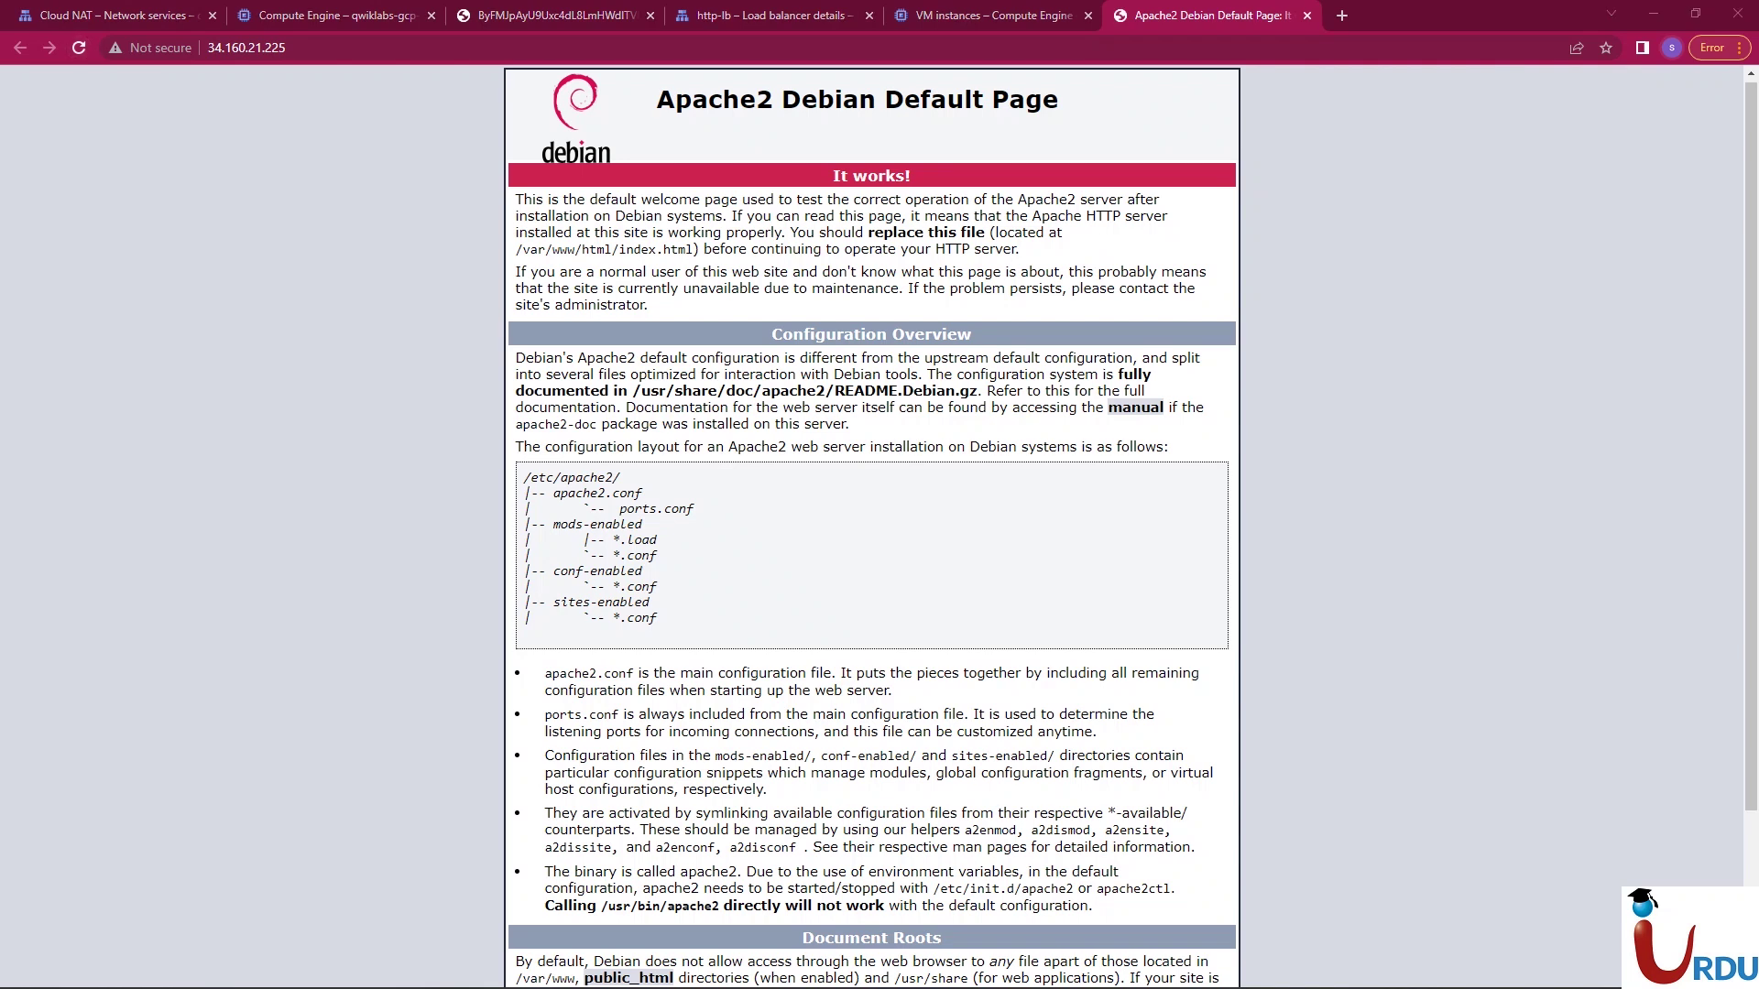